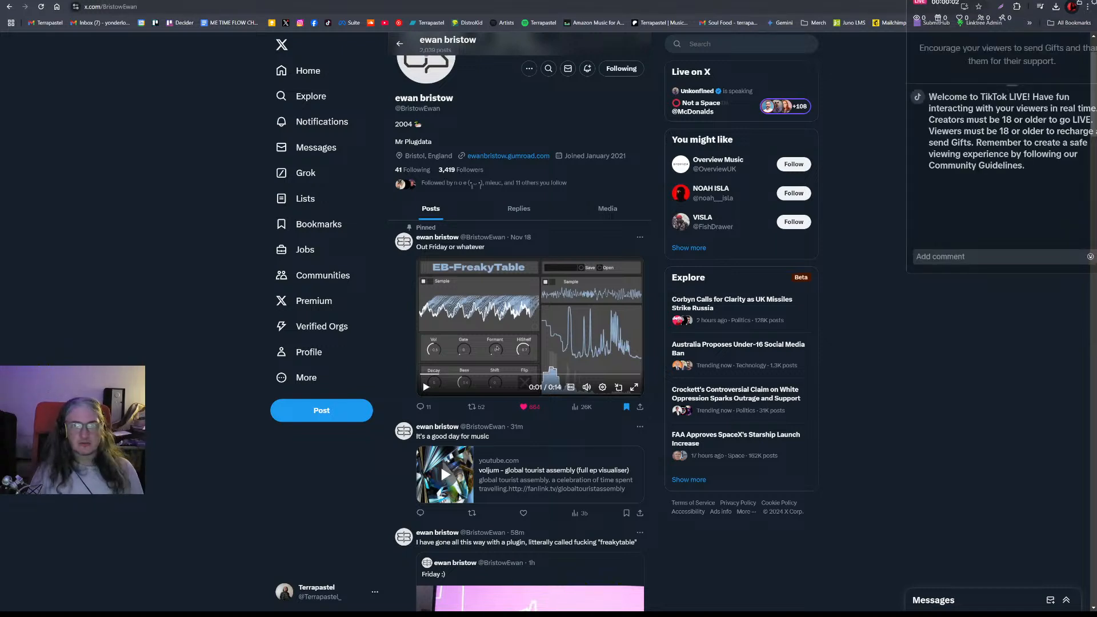
Close the unneeded pages, open the Ableton track recreation video in the Facebook feed and pause it.
key("ctrl+w")
key("ctrl+w")
key("ctrl+w")
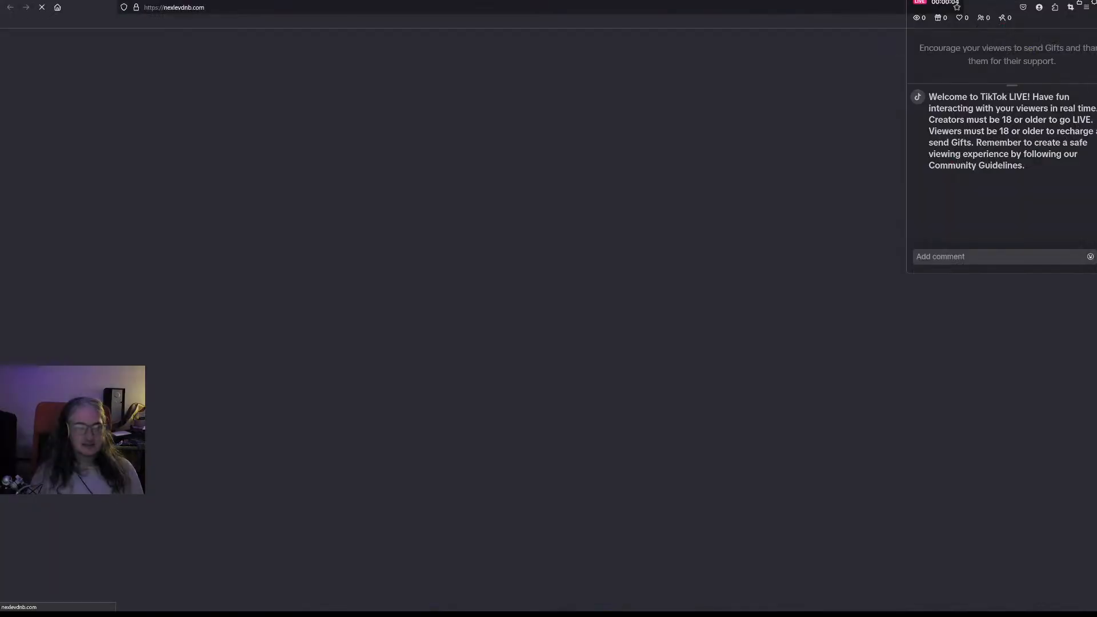
key("ctrl+w")
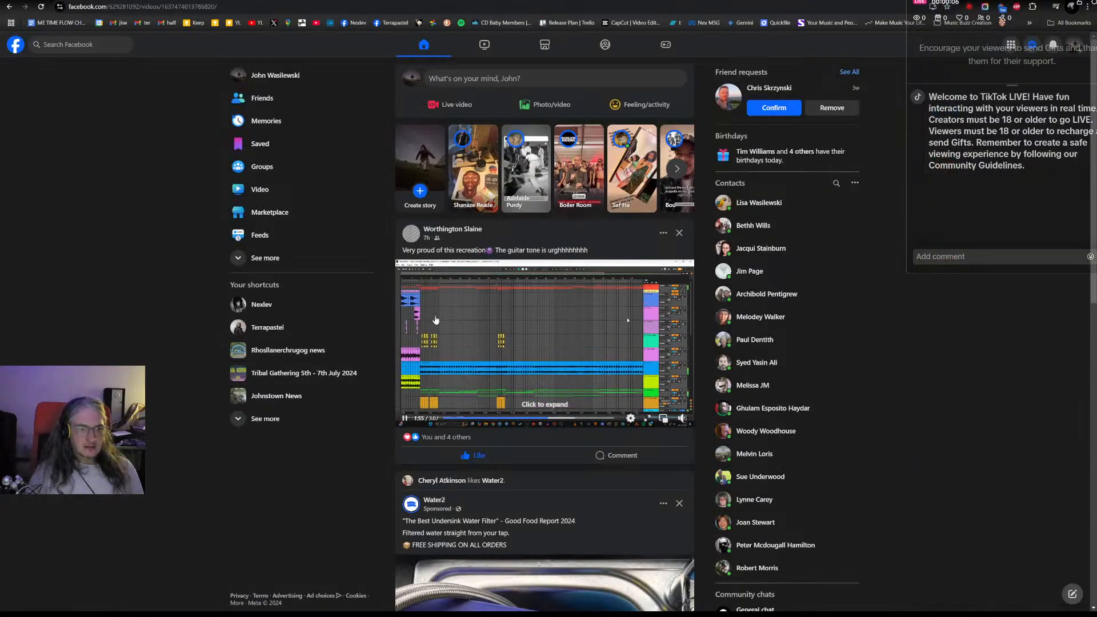
left_click(436, 320)
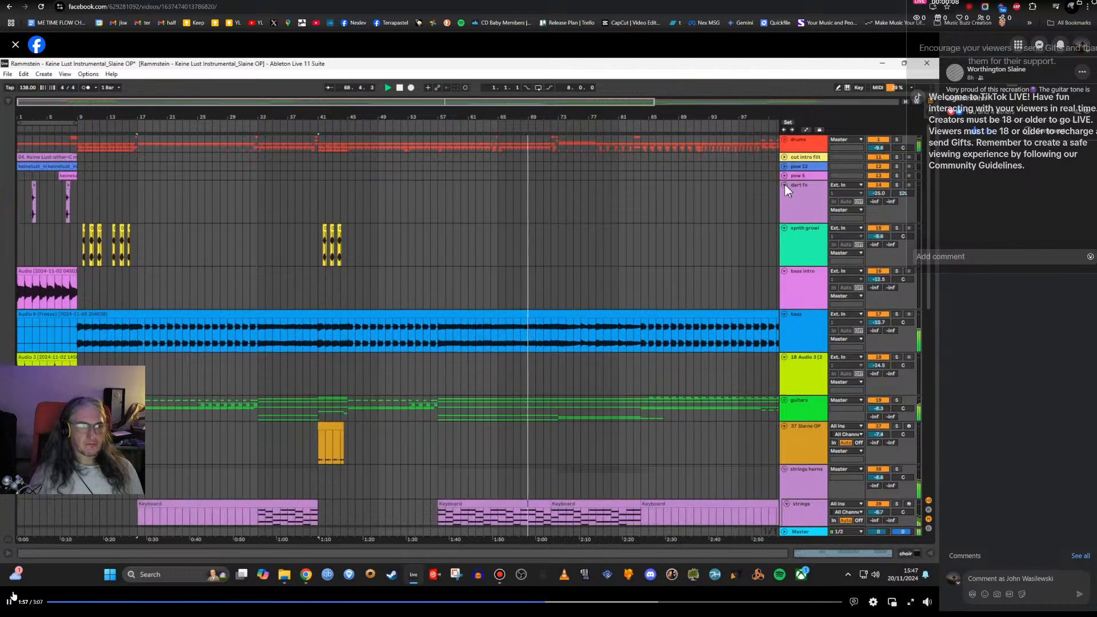
left_click(10, 601)
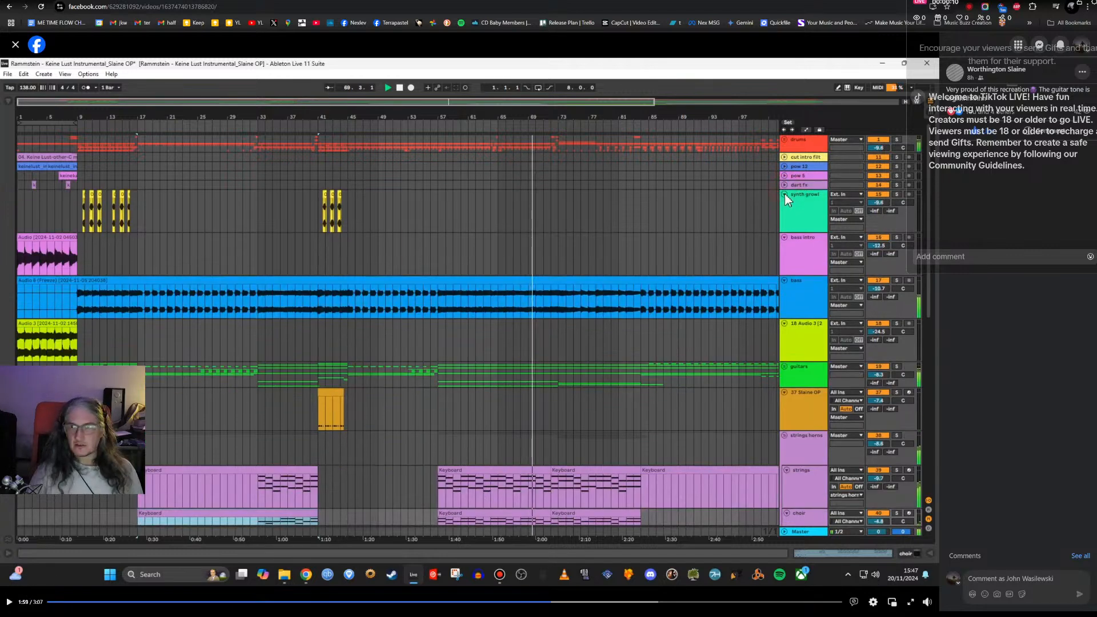
Move the TikTok LIVE chat overlay fully into view over the Nexlev site and close the Facebook video page.
key("alt+Tab")
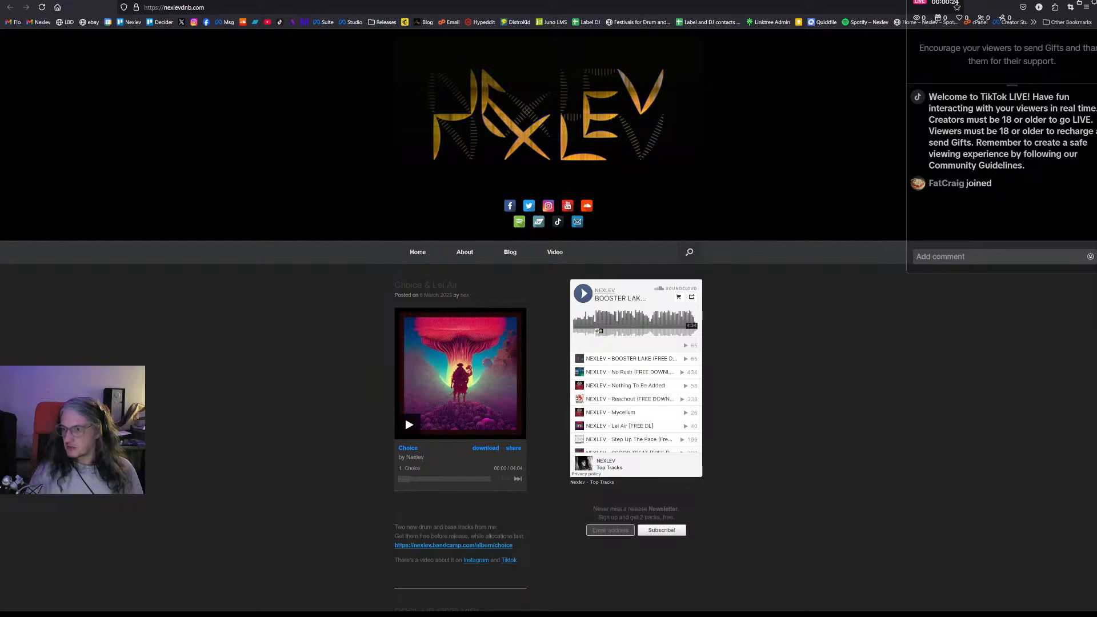
left_click_drag(985, 8, 871, 6)
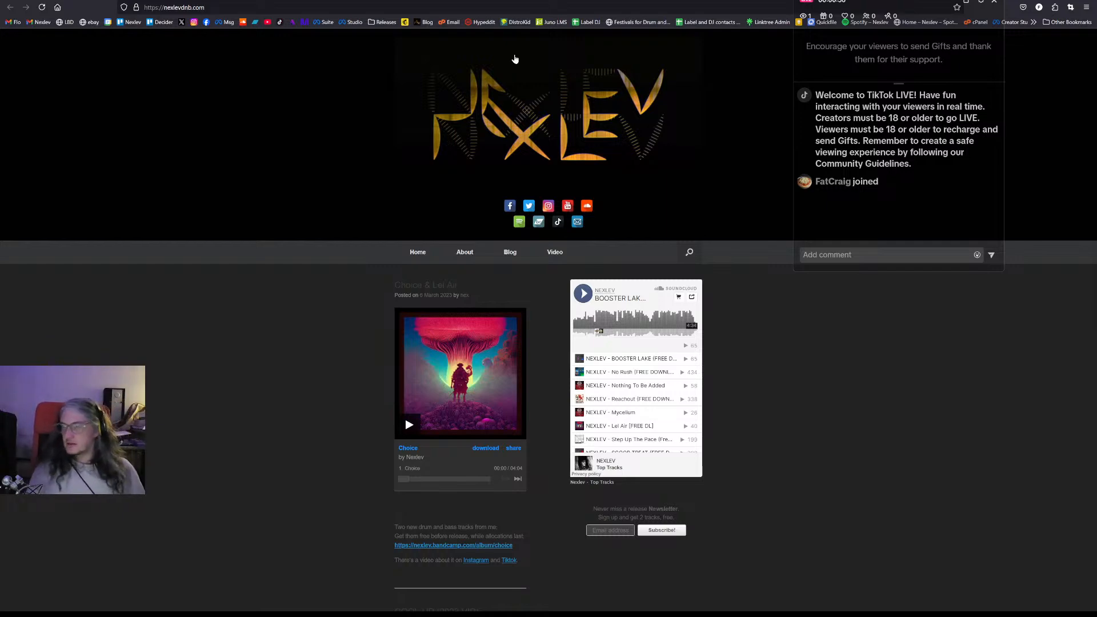
key("alt+Tab")
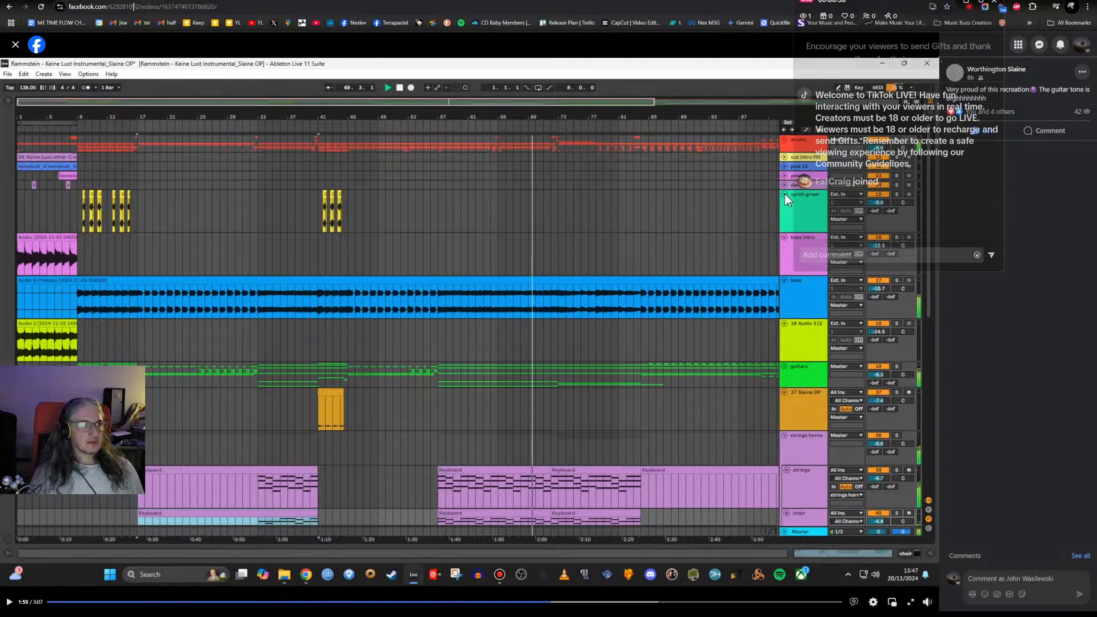
key("ctrl+w")
key("alt+Tab")
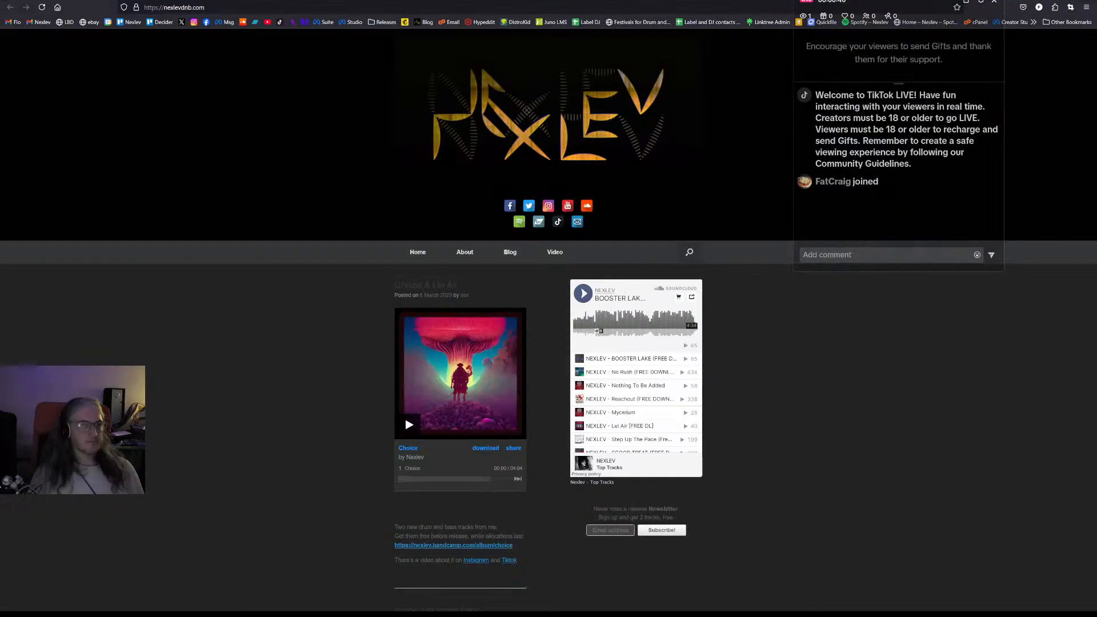
Go to the browser window with YouTube Studio and bring up the plugin developer's X profile.
key("alt+Tab")
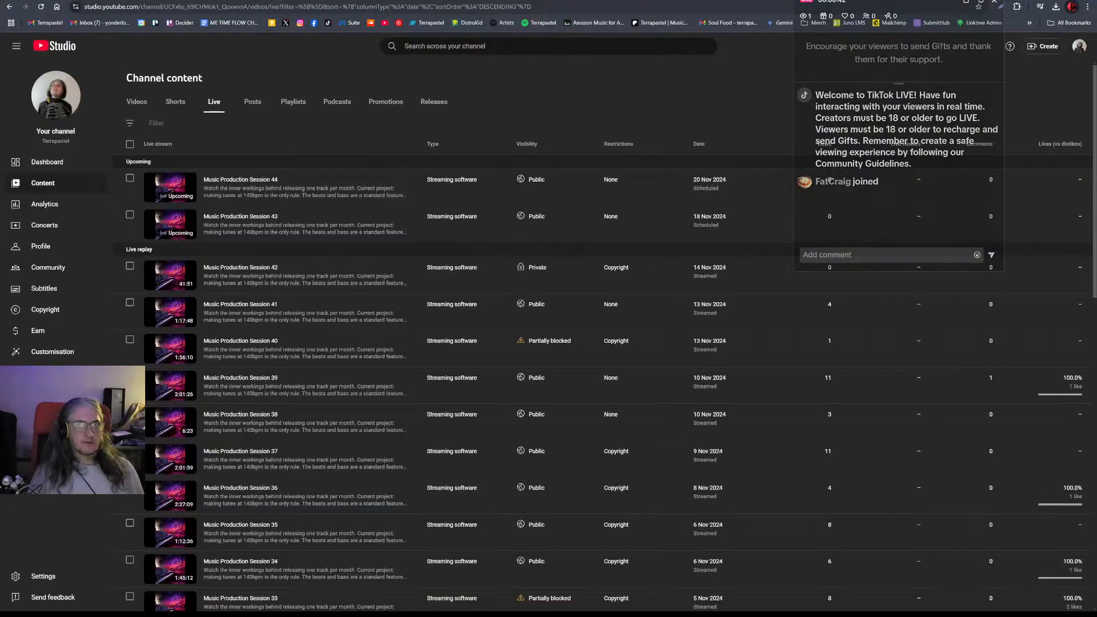
key("ctrl+Tab")
key("ctrl+Tab")
key("ctrl+Tab")
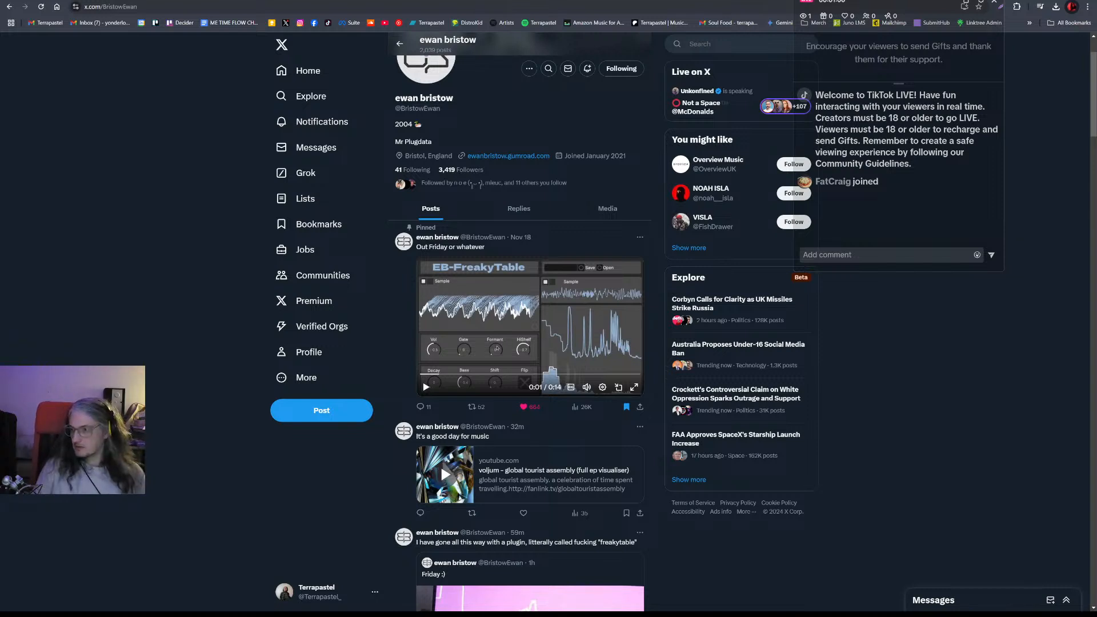
key("super")
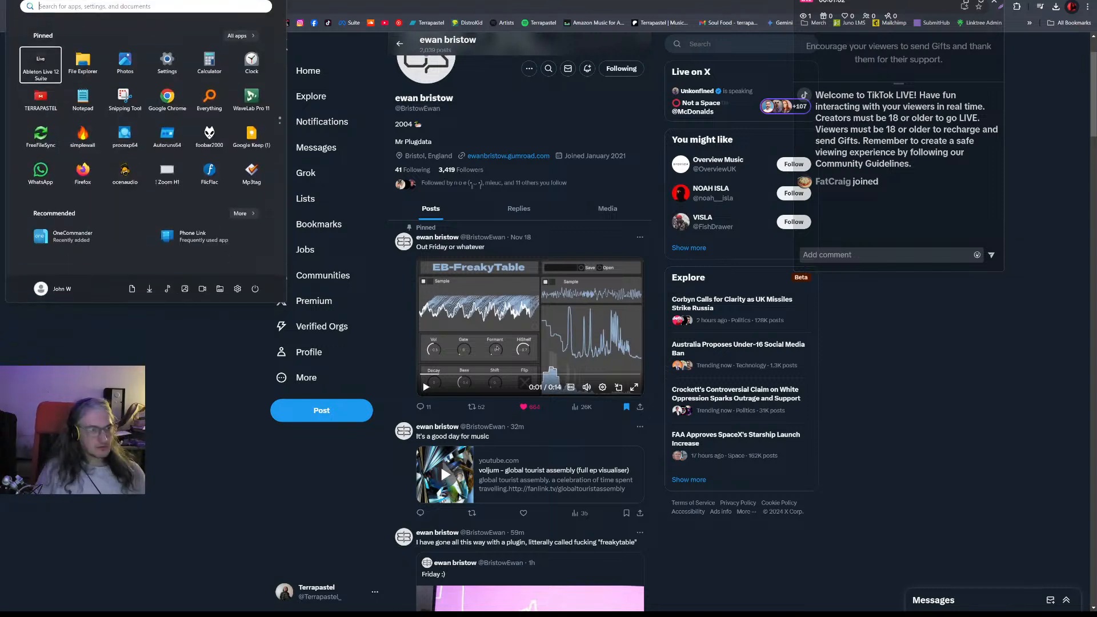
key("super")
key("super")
key("super")
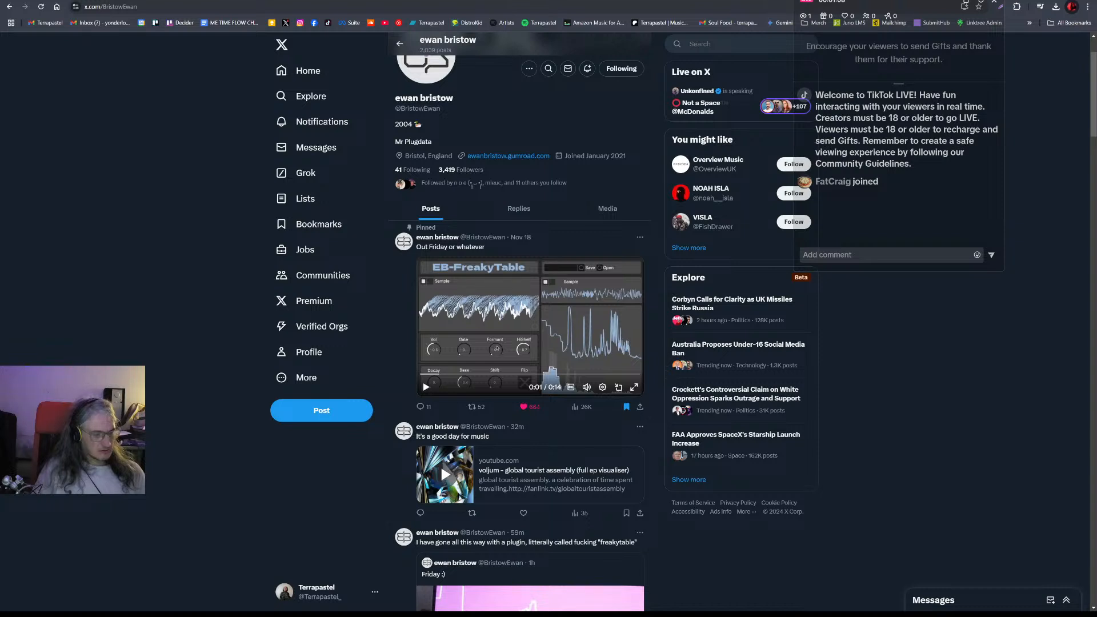
Move the TikTok LIVE chat overlay further inward and preview part of the pinned EB-FreakyTable video on the profile.
scroll(519, 320, "up", 2)
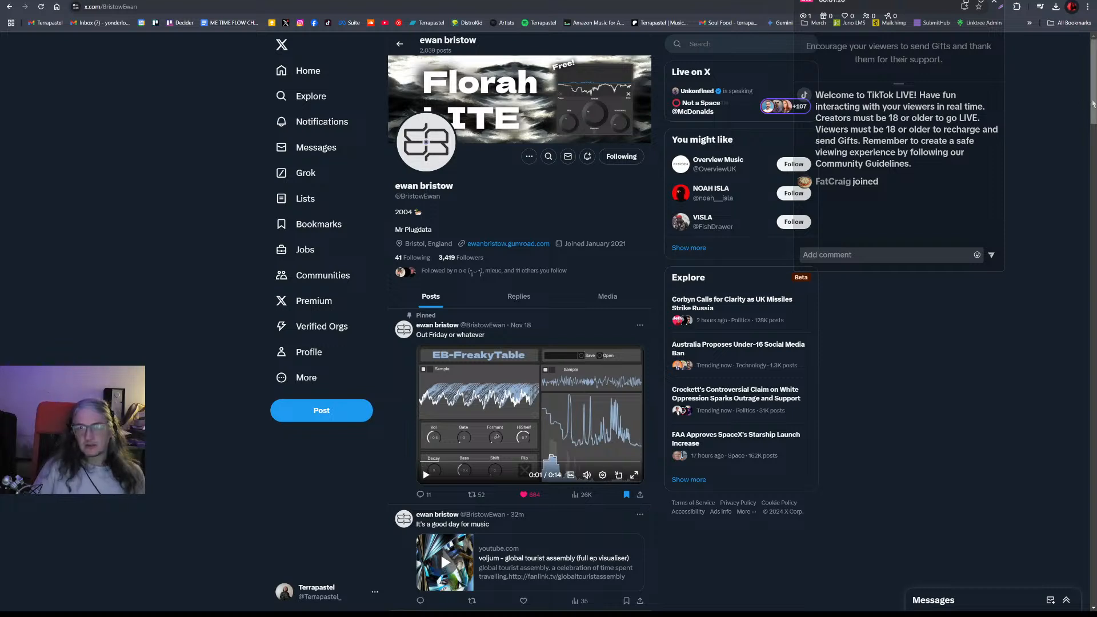
left_click_drag(873, 4, 786, 16)
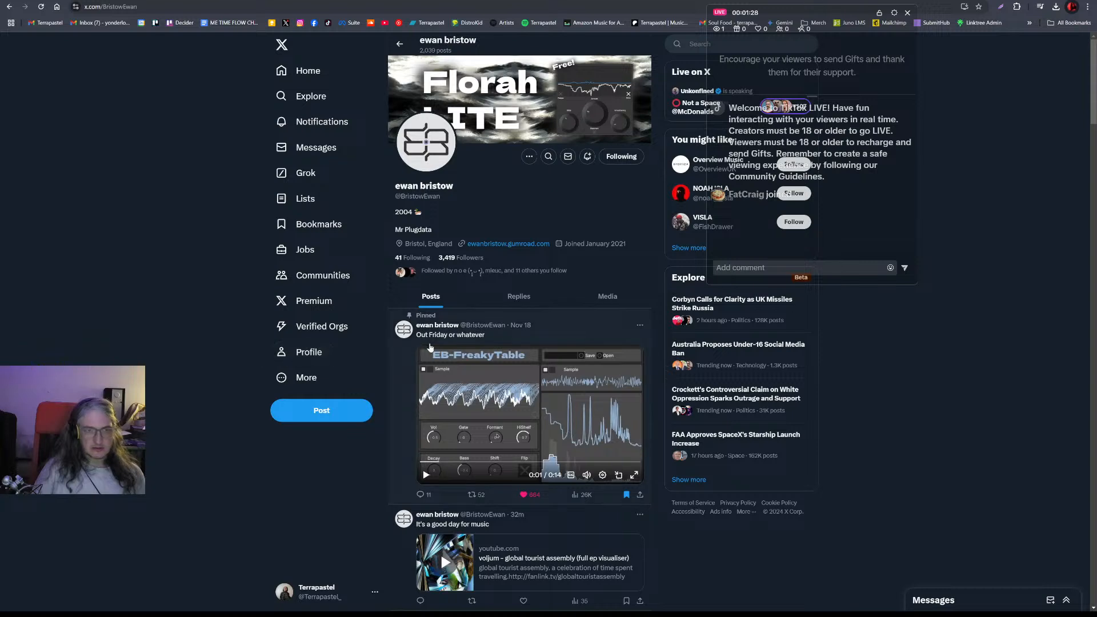
left_click(427, 475)
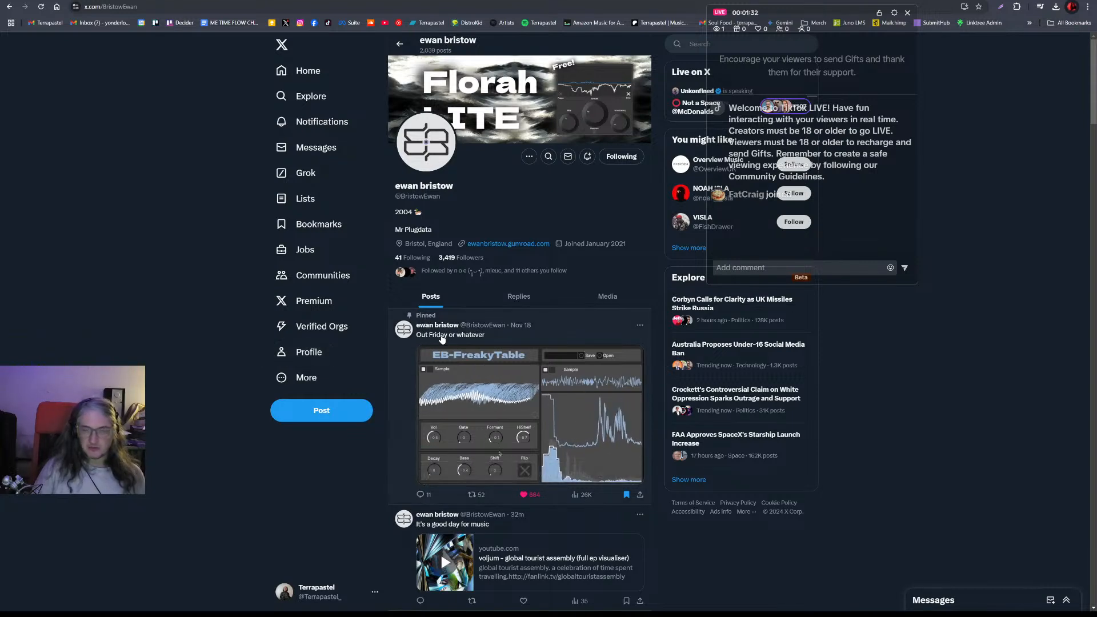
left_click(427, 475)
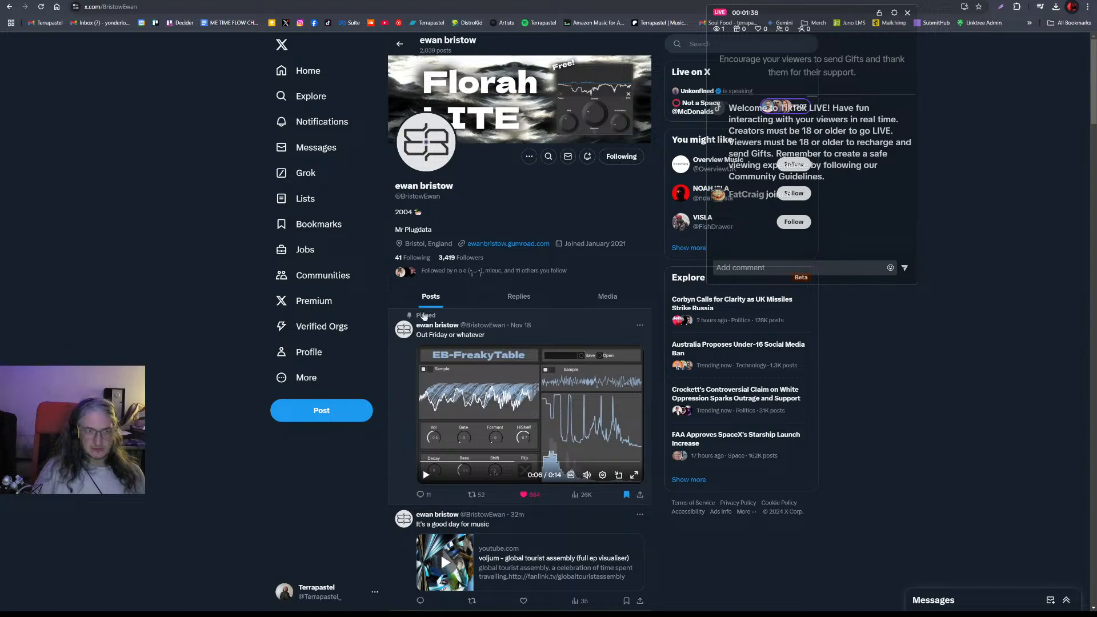
Open the pinned EB-FreakyTable post and expand the hidden replies in its first comment thread.
left_click(413, 396)
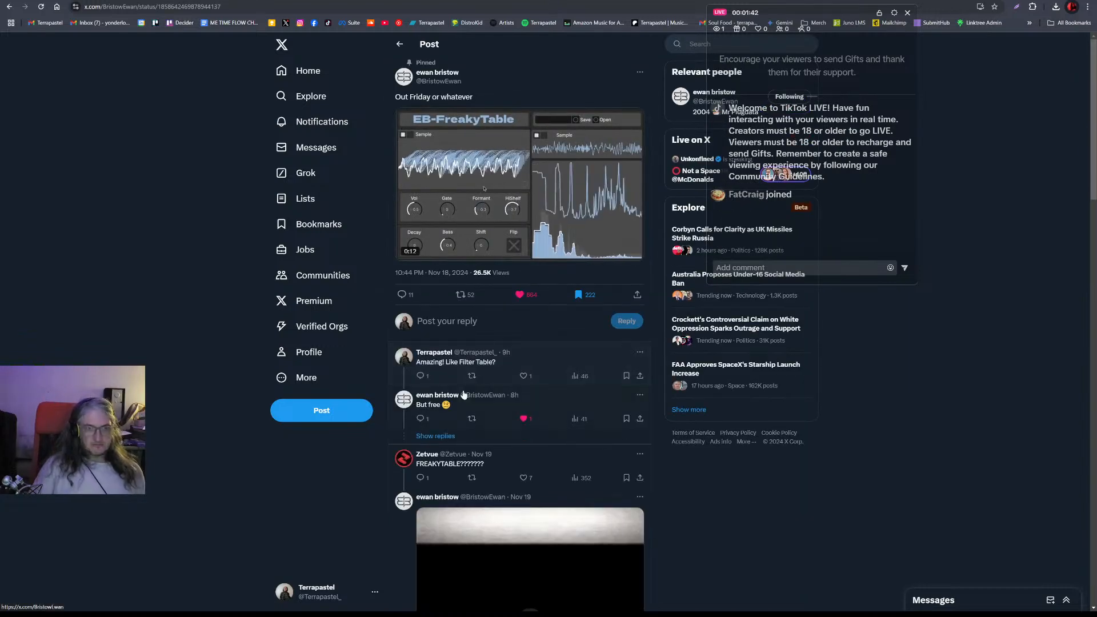
left_click(438, 437)
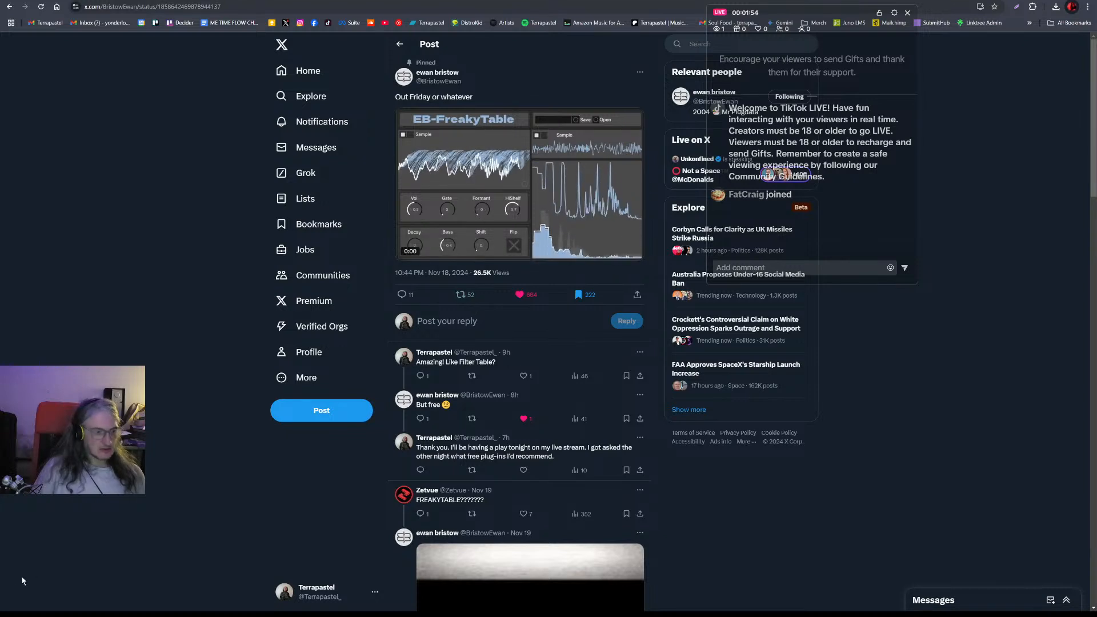
left_click(1, 598)
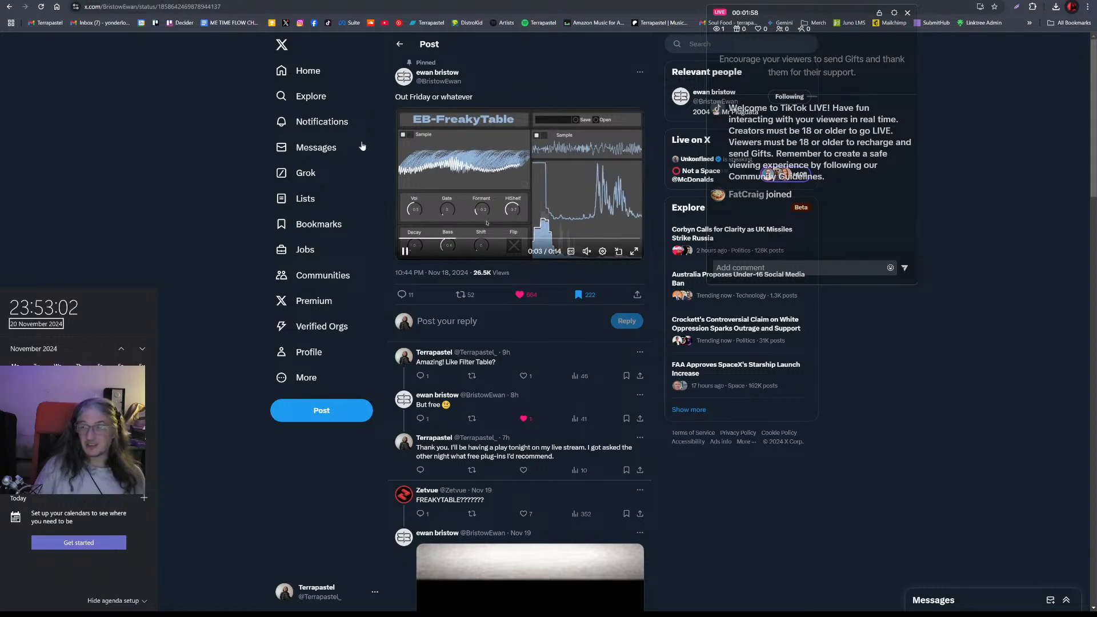
left_click(210, 176)
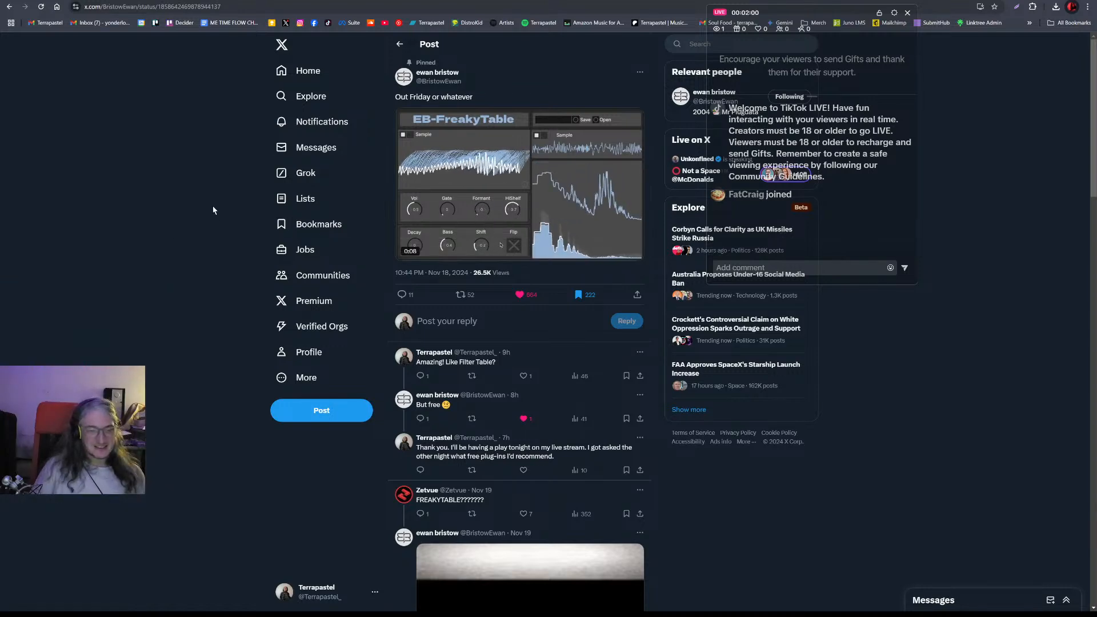
Switch to Ableton Live, add plugdata-fx to the 1 MIDI track and open the EB-SpectralSquish.pd patch in it.
key("alt+Tab")
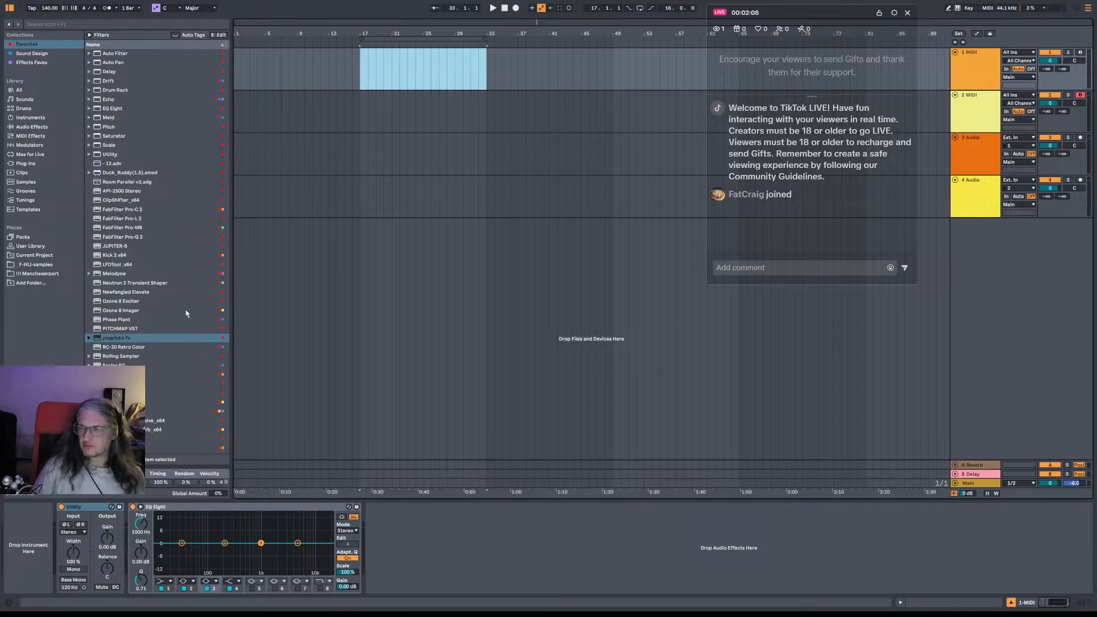
left_click(124, 339)
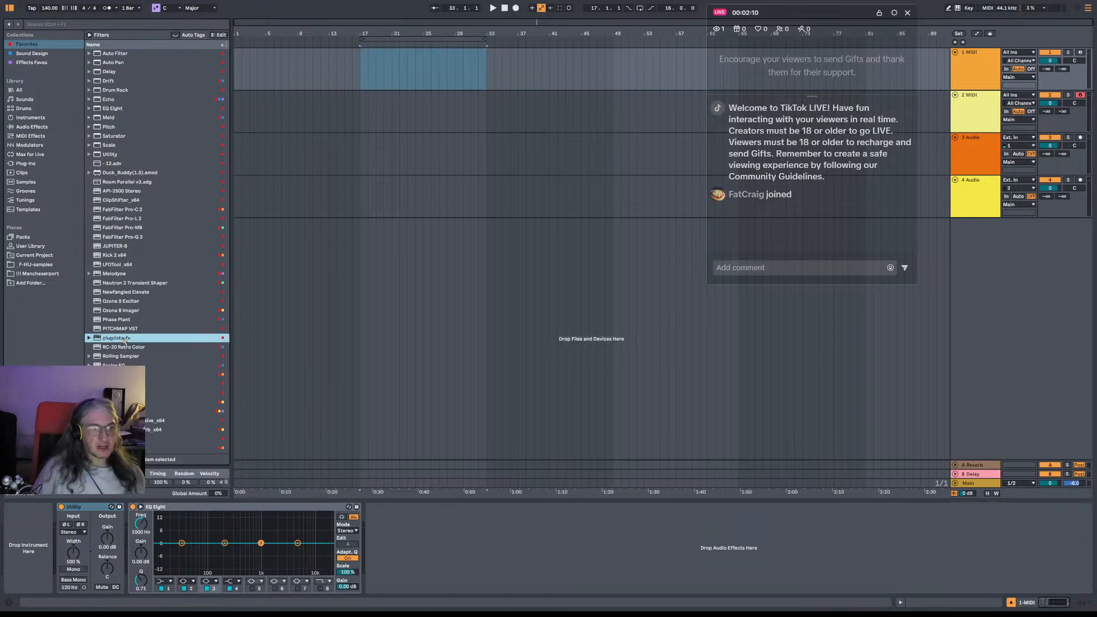
double_click(125, 339)
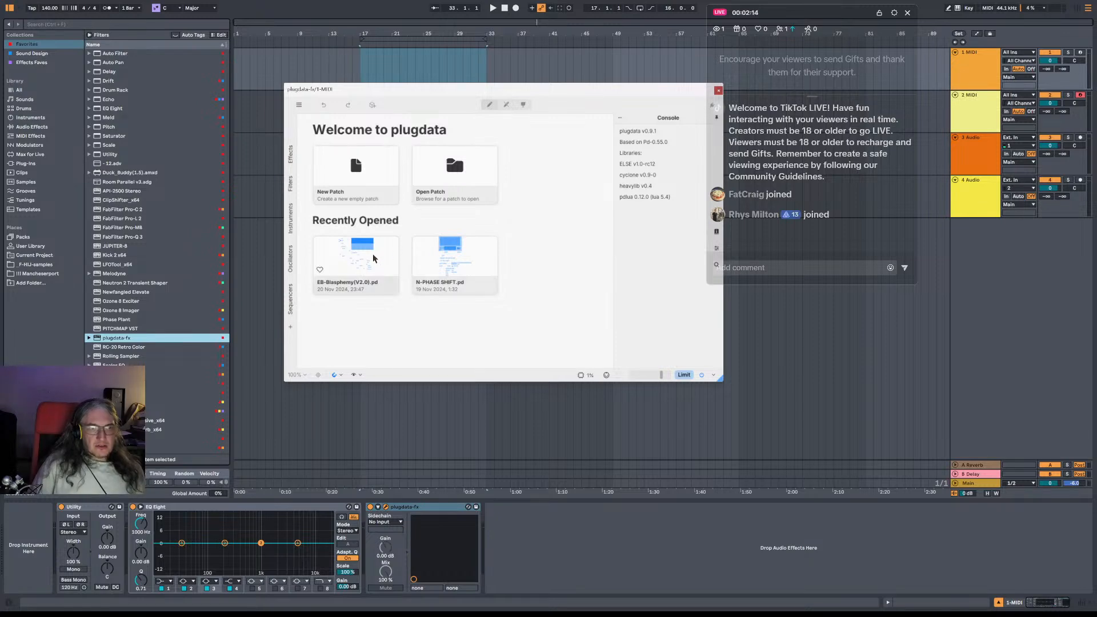
left_click(453, 186)
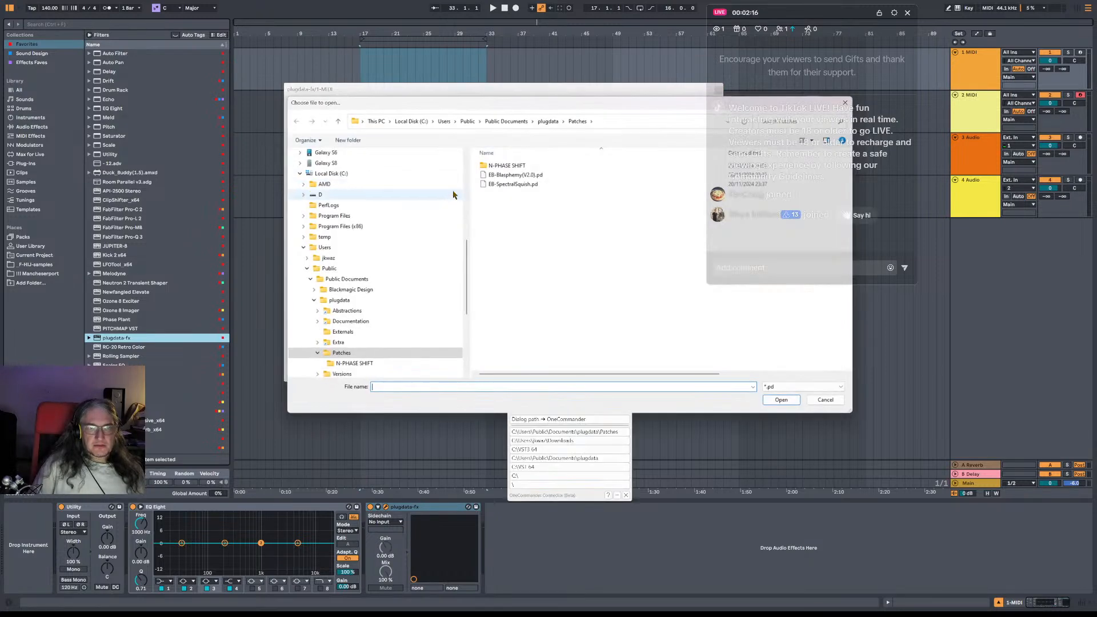
double_click(525, 186)
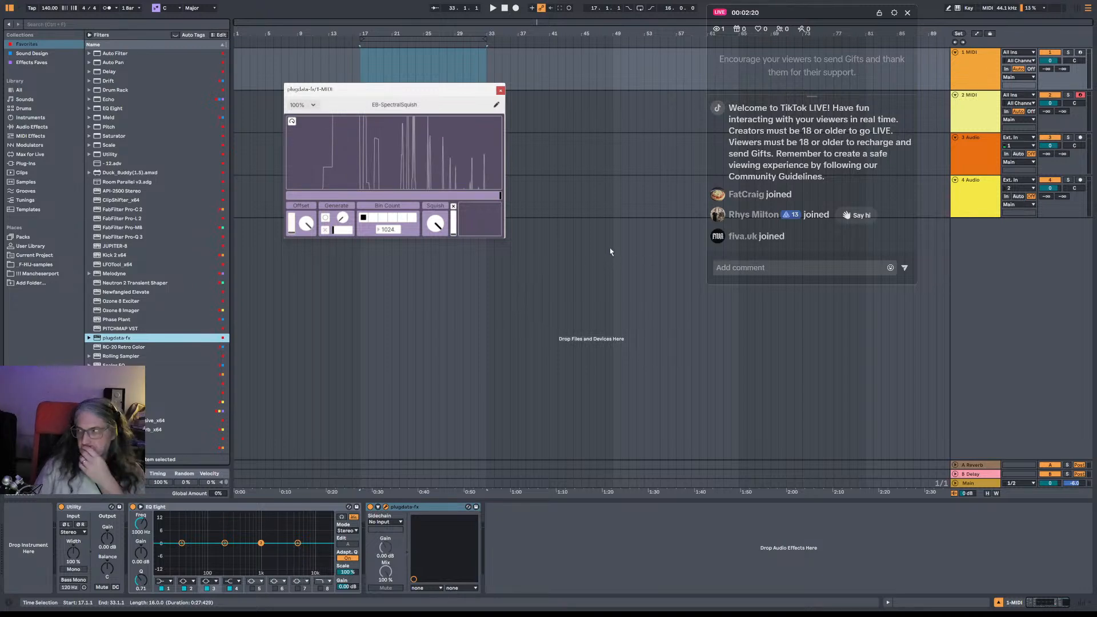
left_click(974, 80)
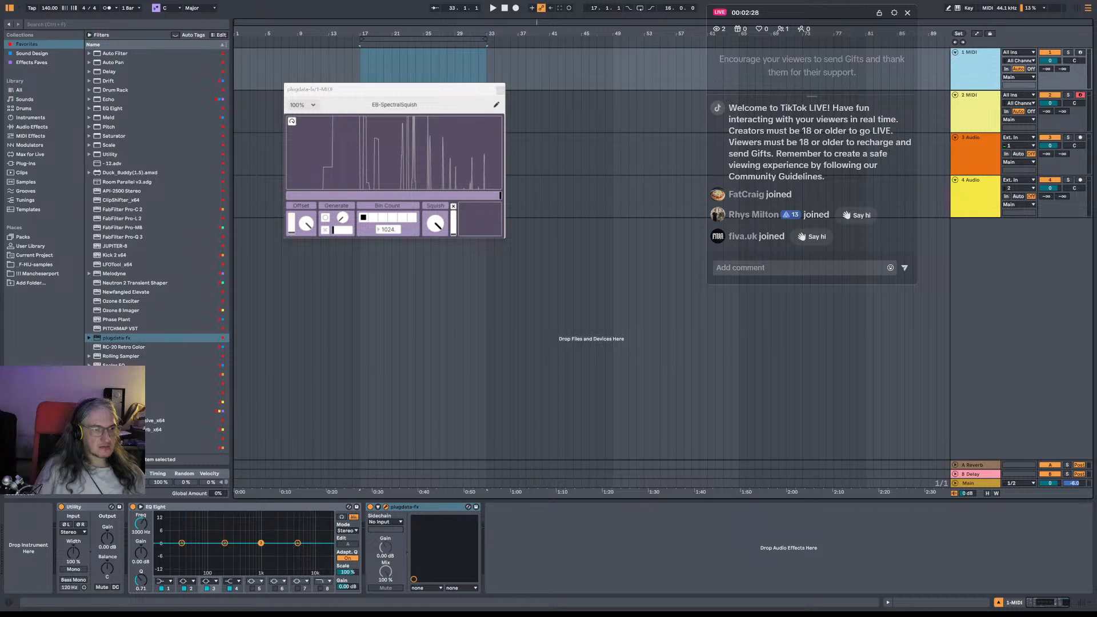
right_click(581, 527)
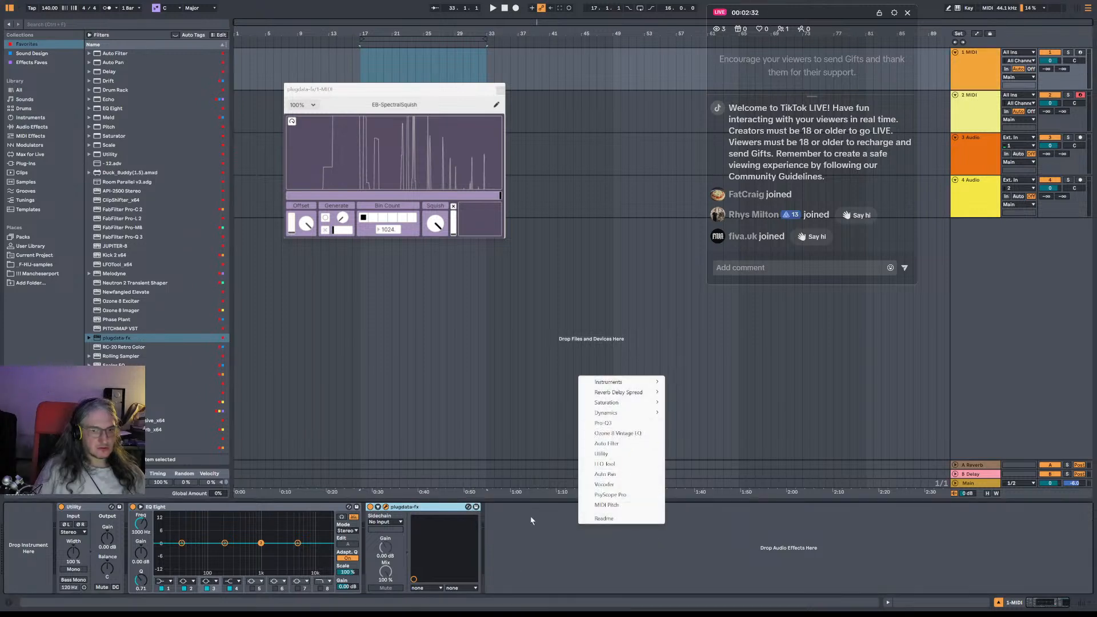
left_click(680, 394)
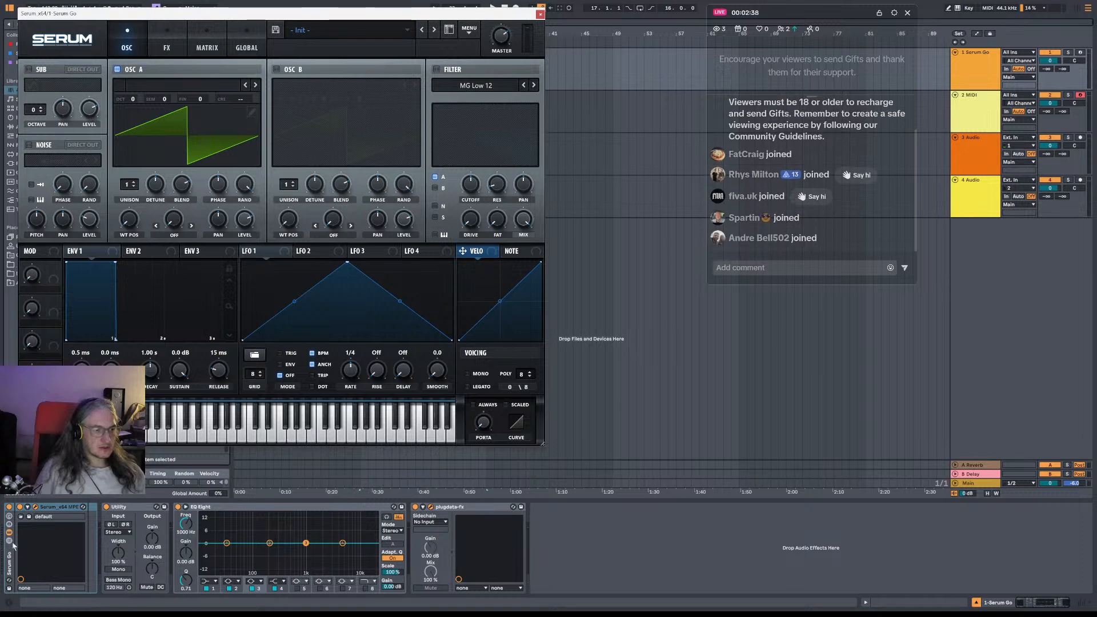
left_click(10, 555)
key("Delete")
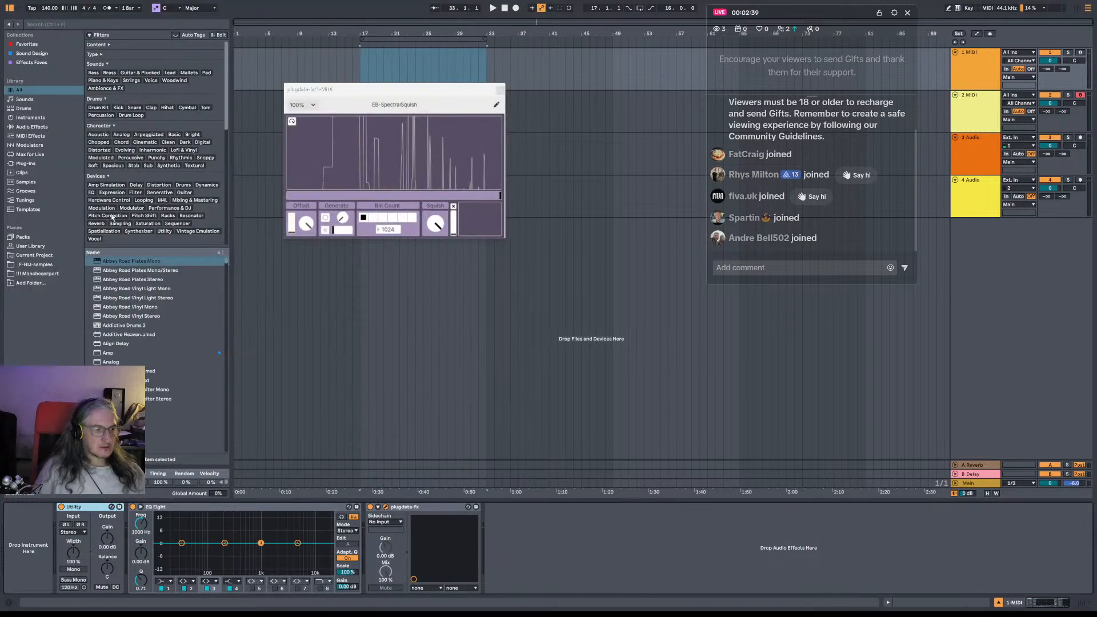
Load Serum from the favorites onto the 1 MIDI track and change oscillator A's Basic Shapes wavetable position to a saw wave.
left_click(27, 44)
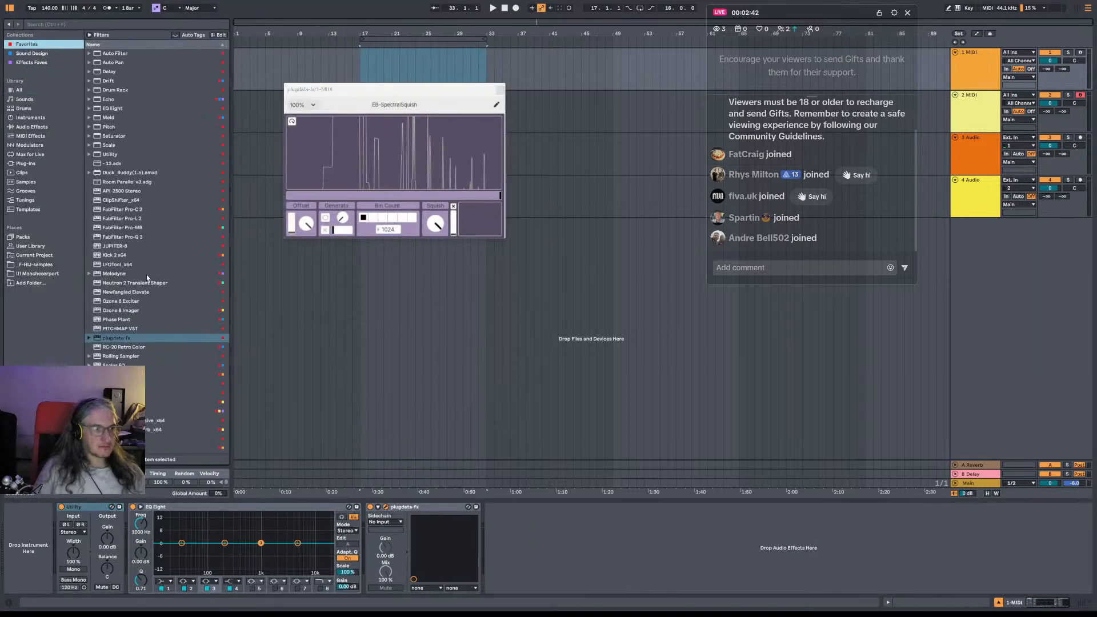
left_click(120, 375)
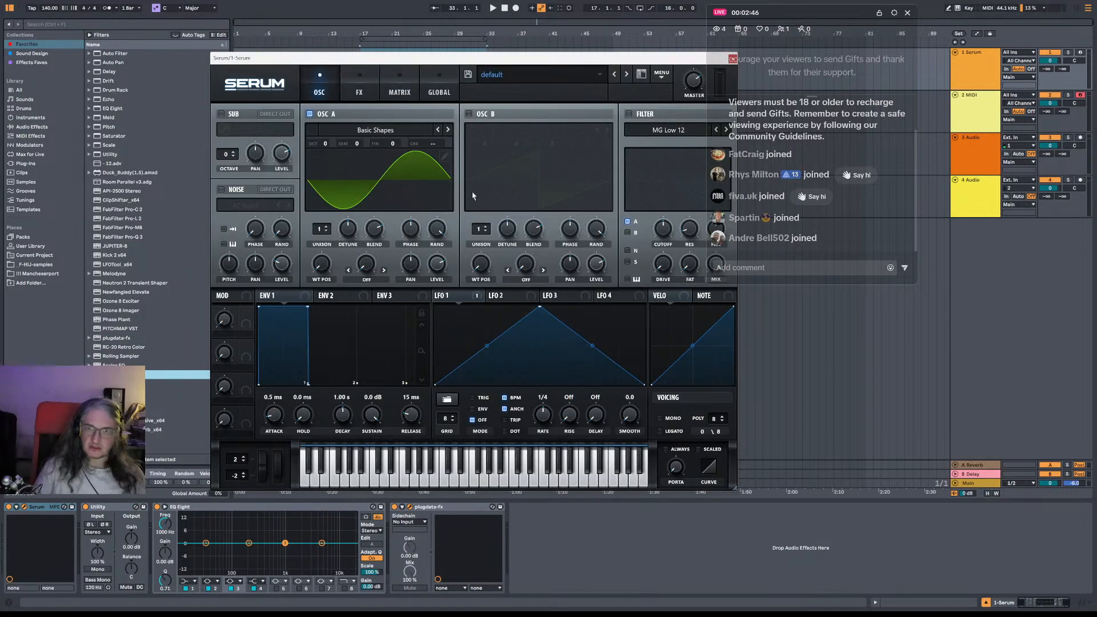
left_click_drag(587, 61, 552, 59)
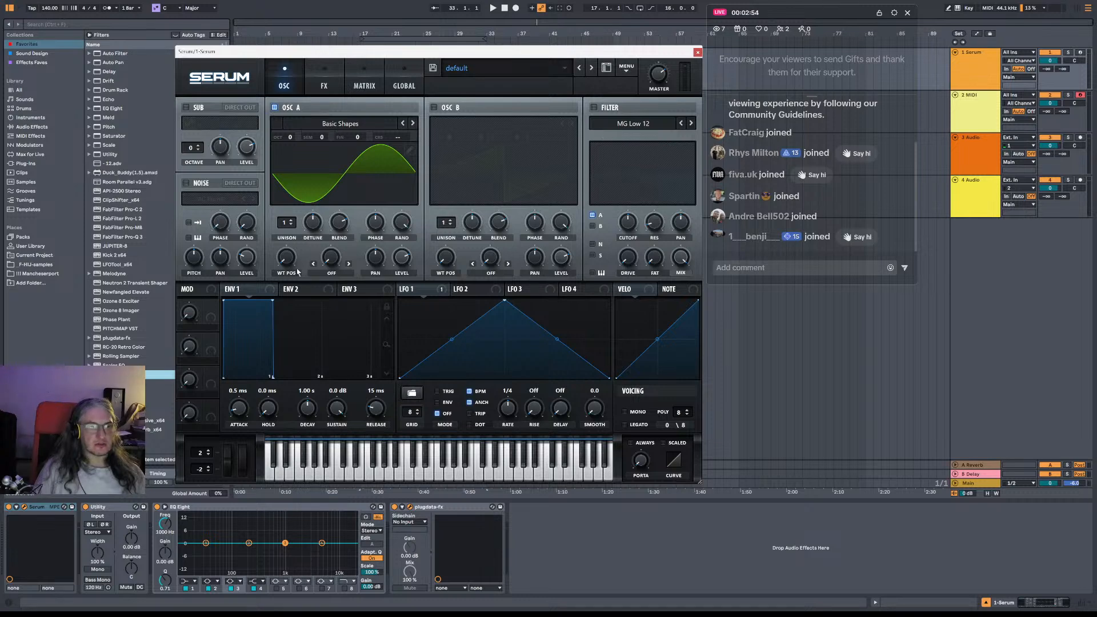
left_click_drag(293, 251, 293, 248)
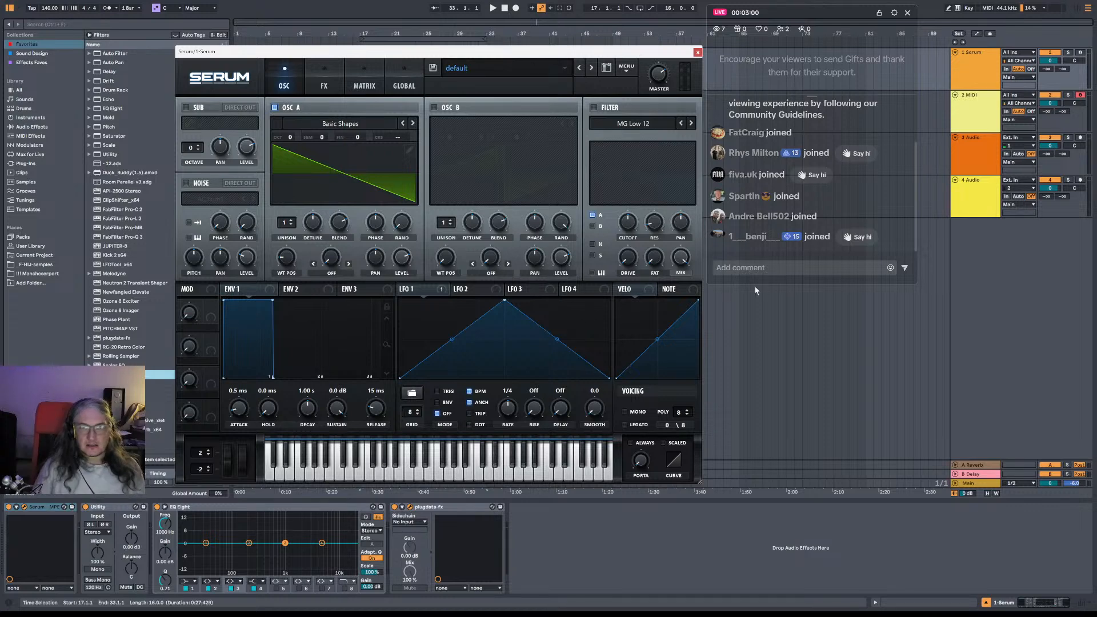
left_click(626, 74)
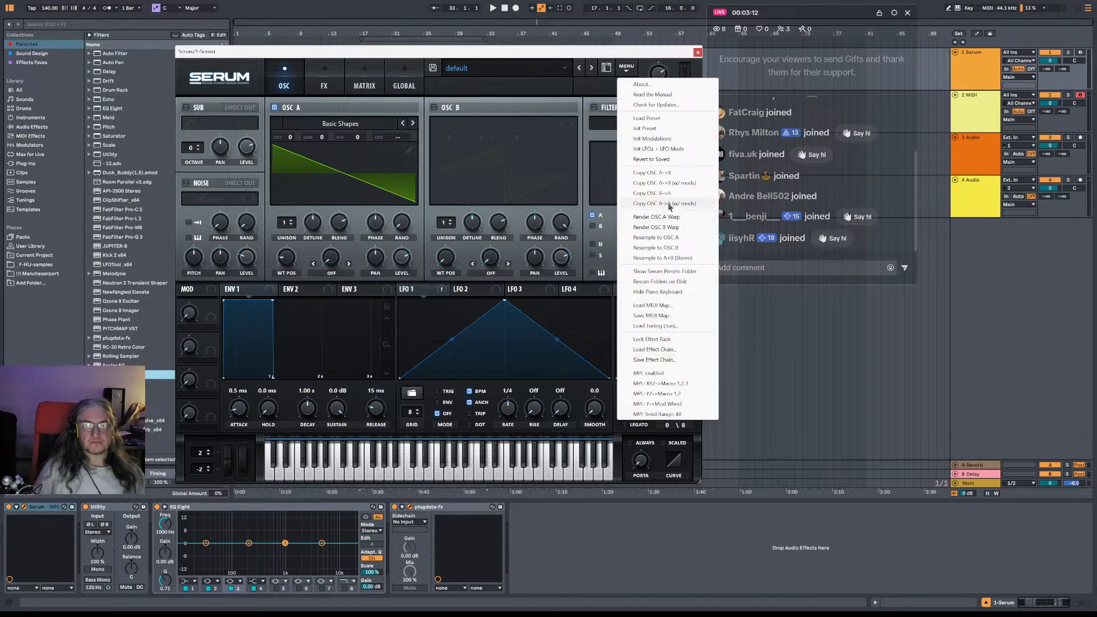
left_click(429, 60)
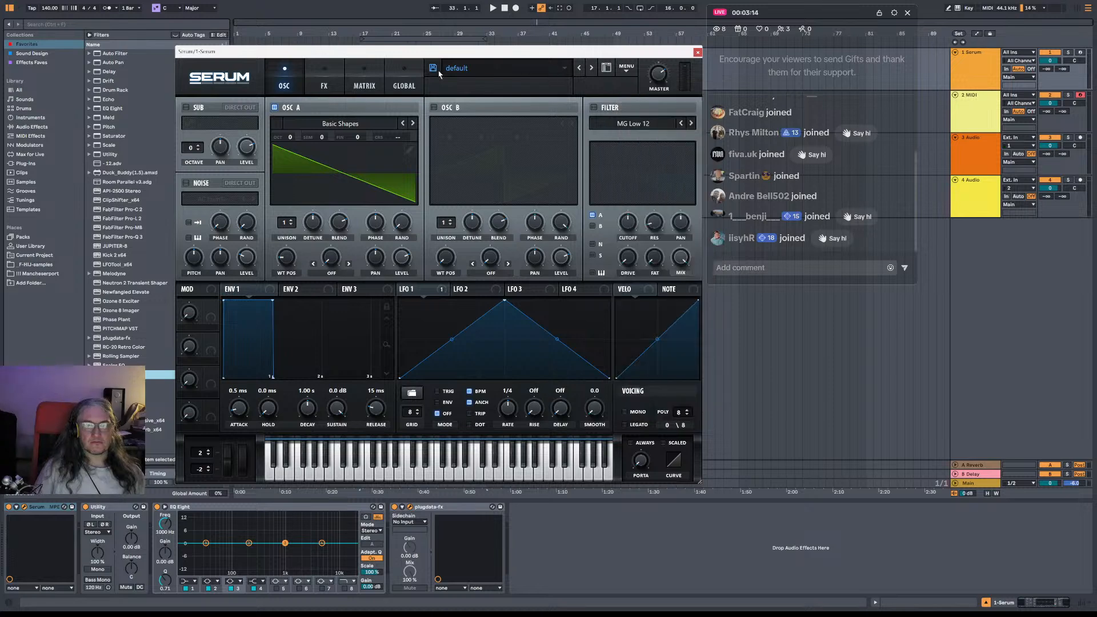
left_click(435, 68)
scroll(417, 240, "down", 5)
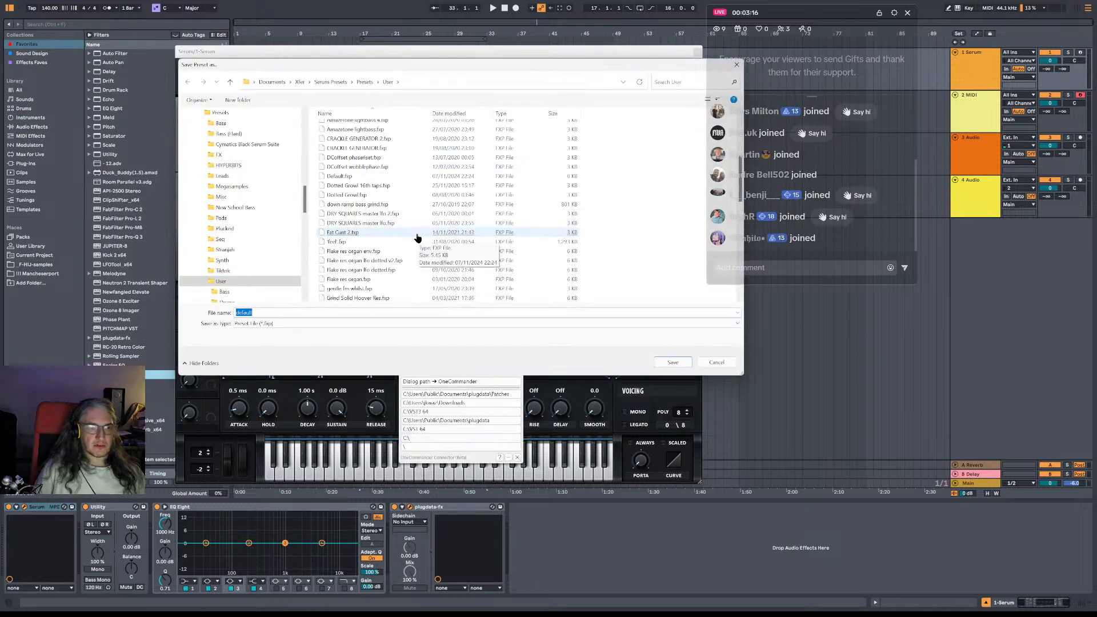
scroll(411, 255, "down", 15)
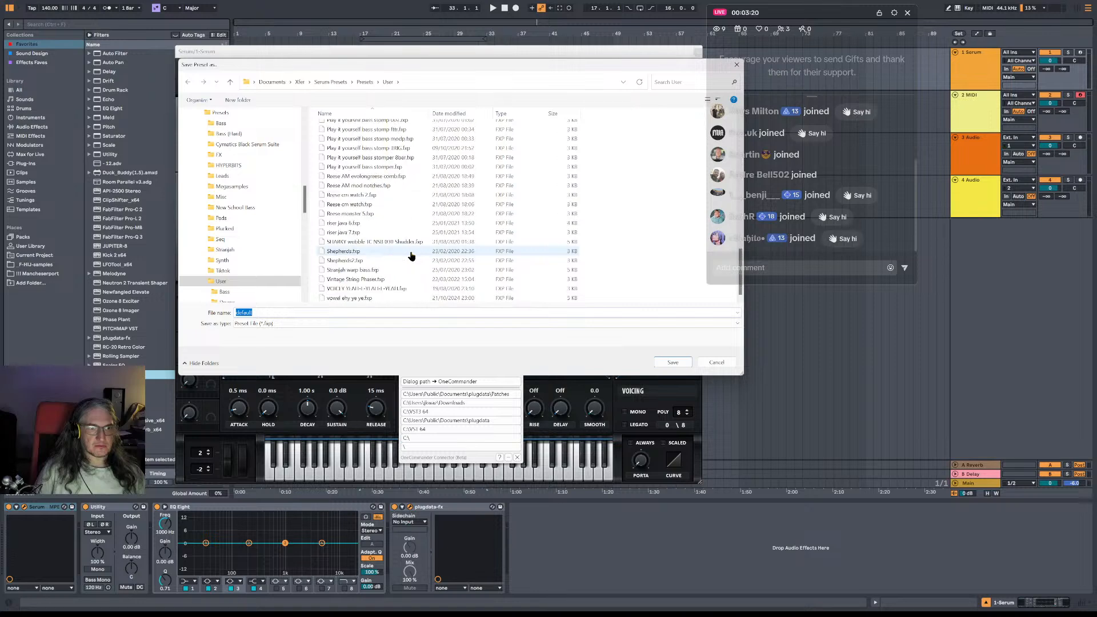
scroll(412, 255, "up", 15)
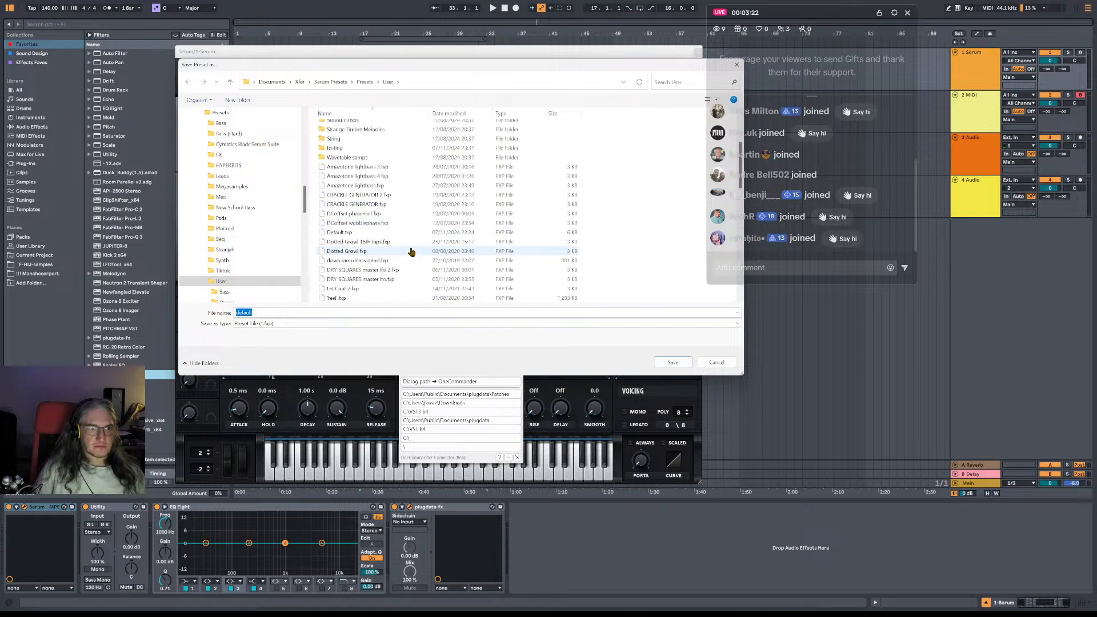
left_click(689, 368)
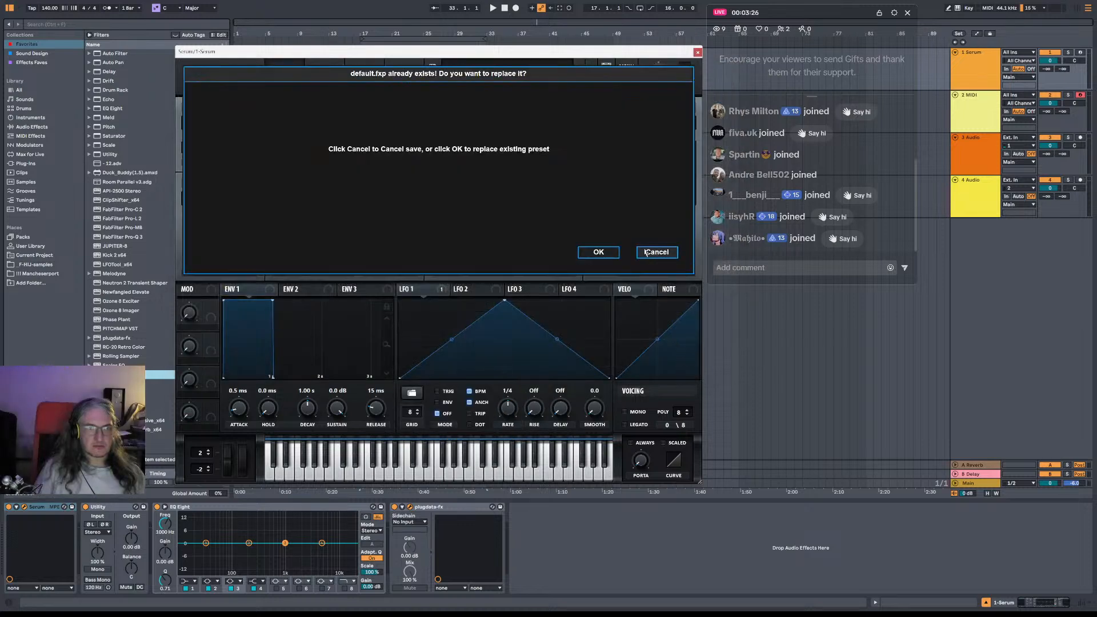
left_click(656, 253)
Reset oscillator A's wavetable position to the sine wave and save the Serum preset as default, replacing the existing default.fxp.
double_click(287, 259)
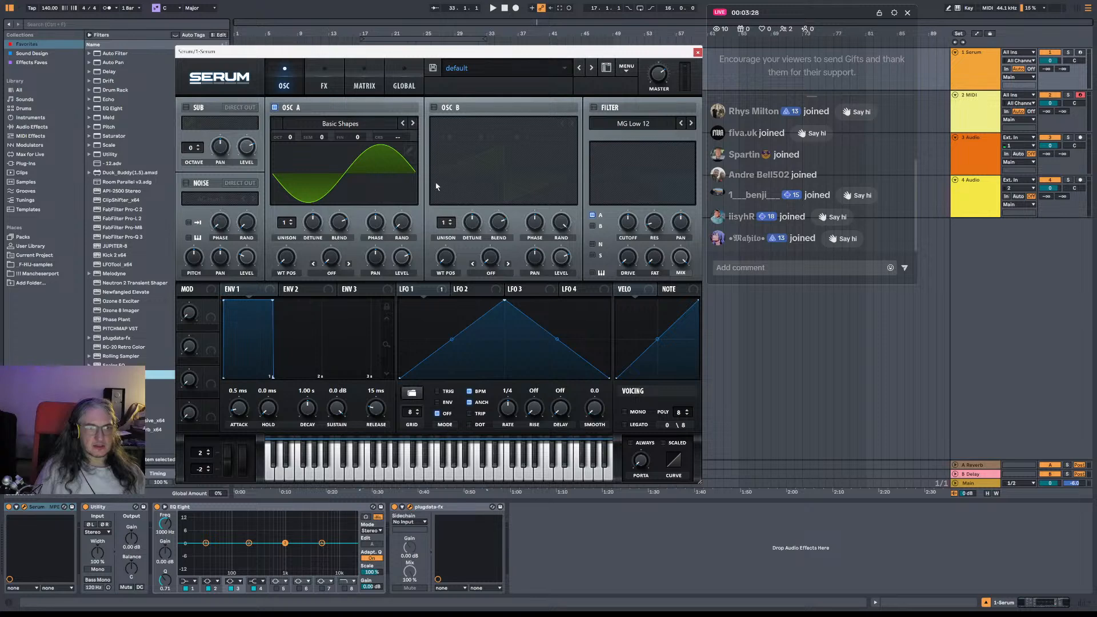
left_click(627, 68)
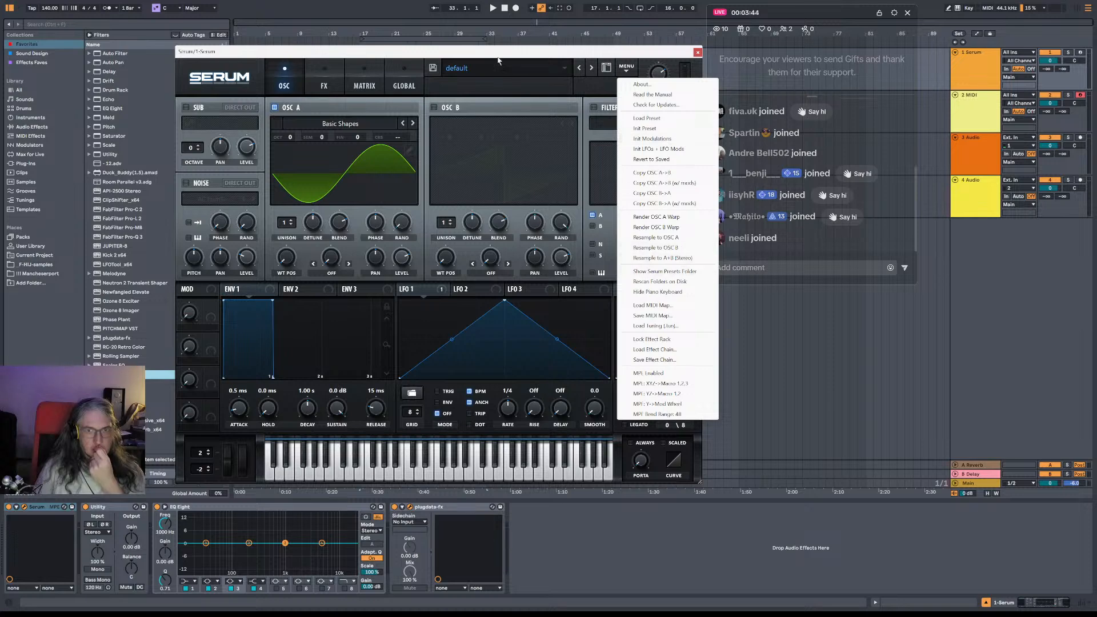
left_click(434, 67)
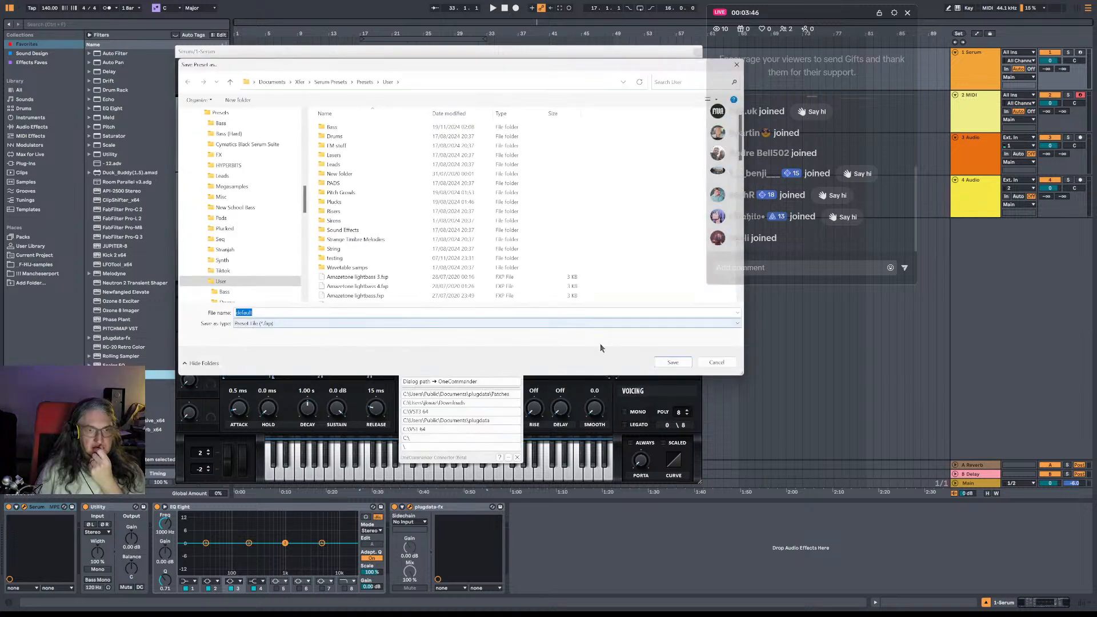
left_click(673, 362)
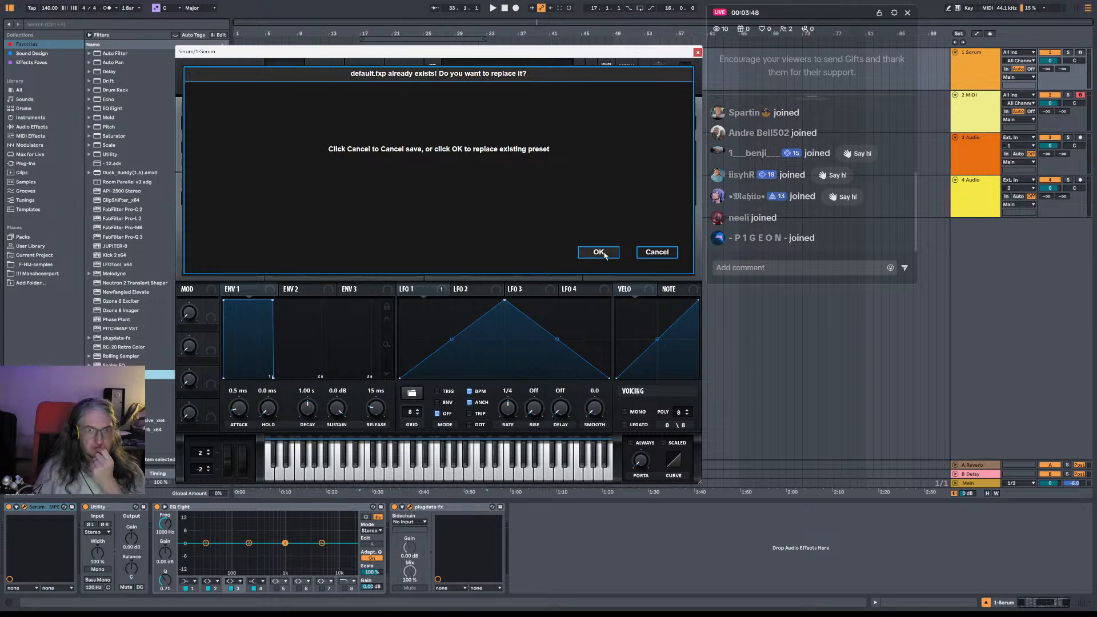
left_click(599, 252)
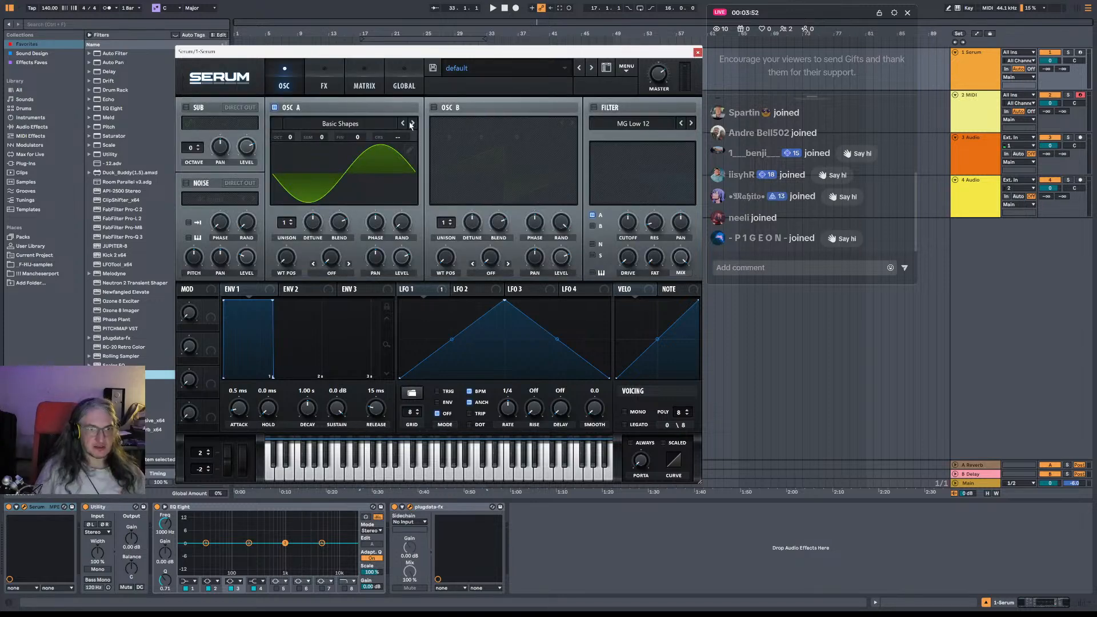
Change oscillator A's Basic Shapes wavetable position to a saw wave and arm the 1 Serum track for recording.
left_click_drag(291, 265, 290, 253)
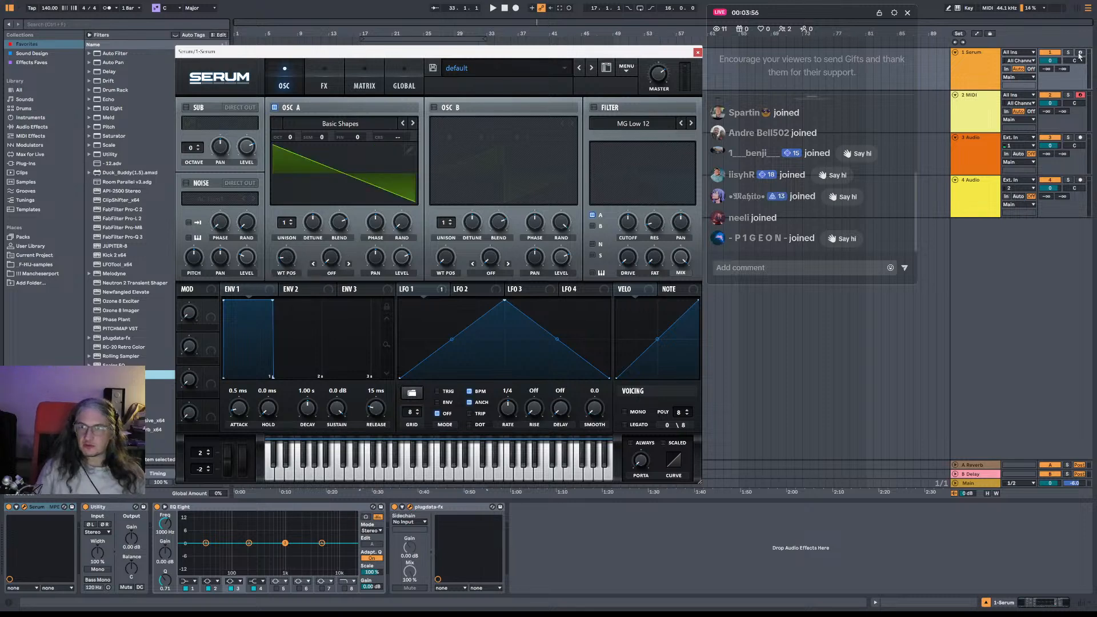
left_click(1056, 55)
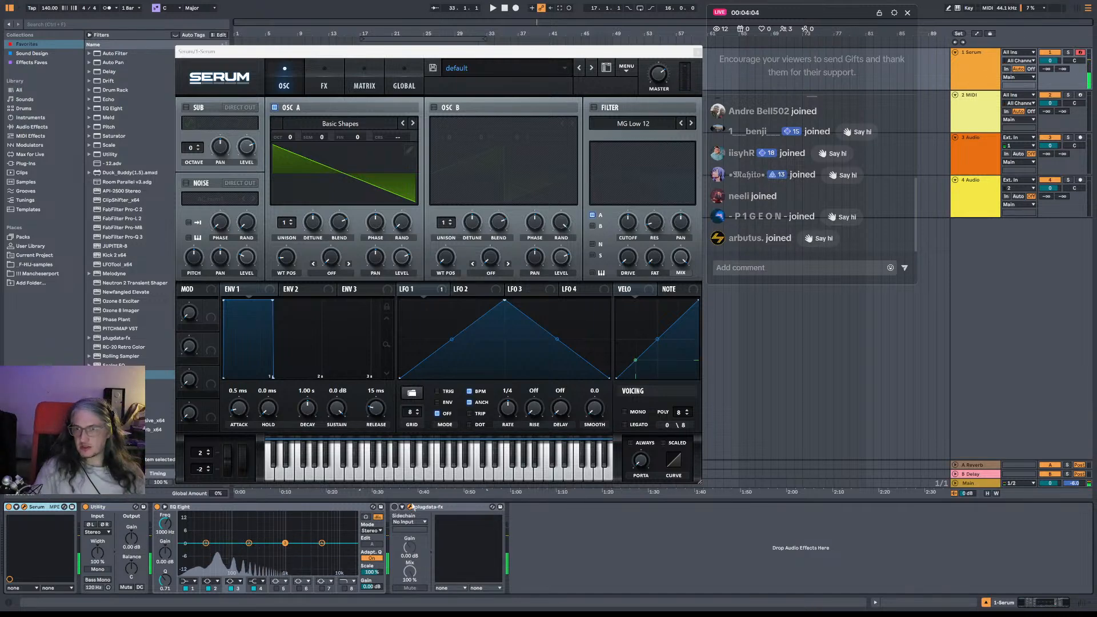
Open the plugdata-fx window on the Serum track and enlarge the EB-SpectralSquish interface to 150%.
left_click(410, 508)
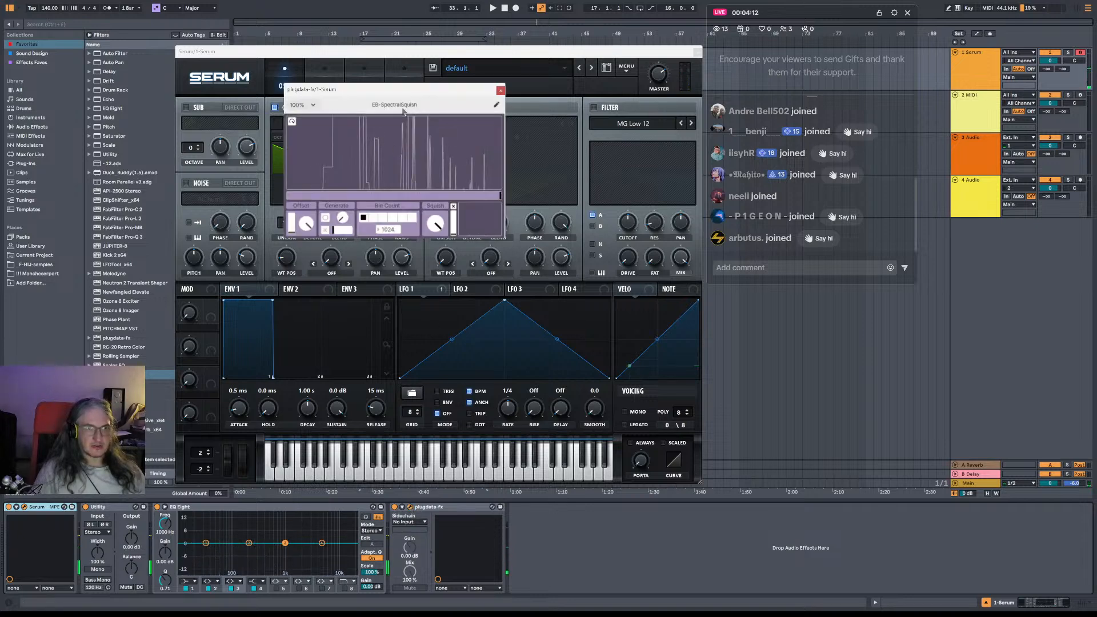
left_click(313, 105)
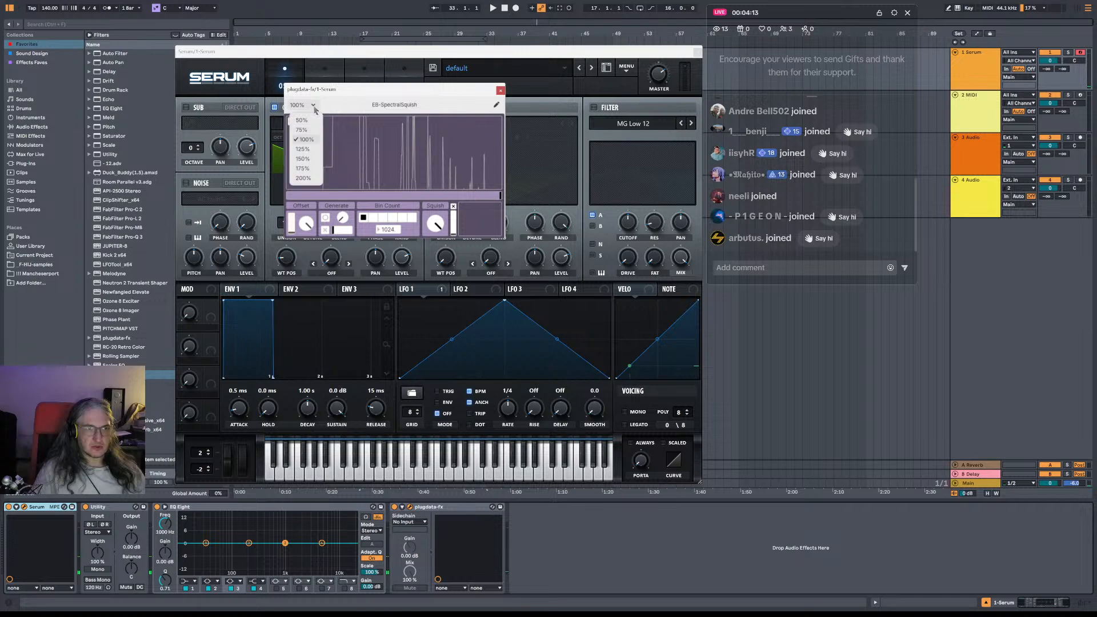
left_click(303, 159)
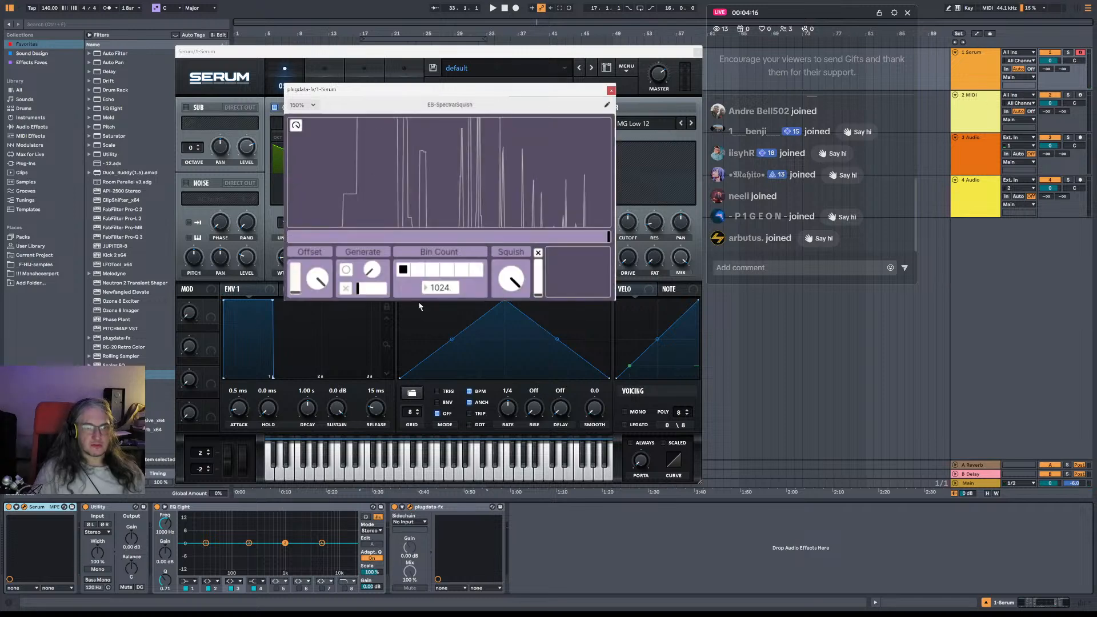
Try the Offset controls in EB-SpectralSquish, generate new curves, and enable the Generate toggle with its slider near the middle.
mouse_move(297, 290)
left_mouse_down()
mouse_move(298, 274)
mouse_move(297, 294)
left_mouse_up()
left_click_drag(318, 283, 318, 315)
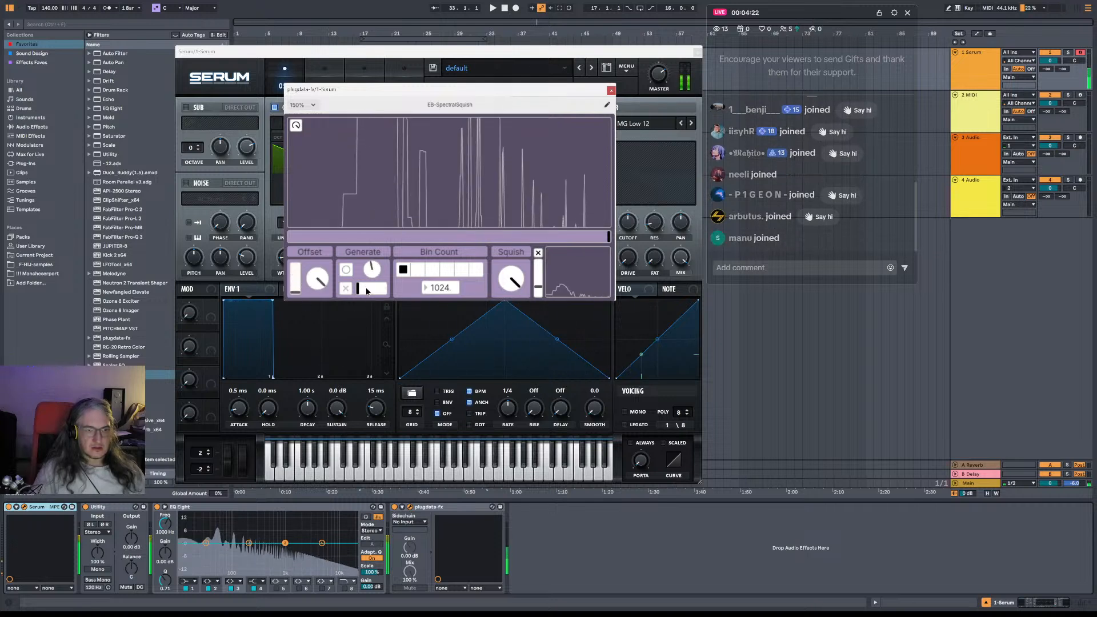
left_click_drag(383, 292, 368, 276)
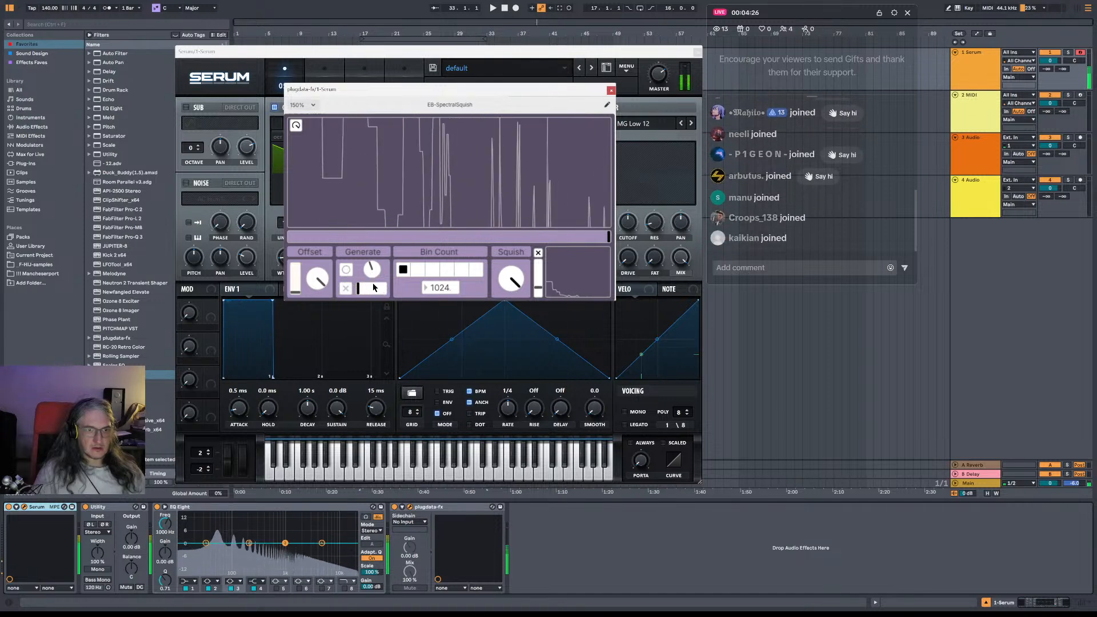
left_click(348, 273)
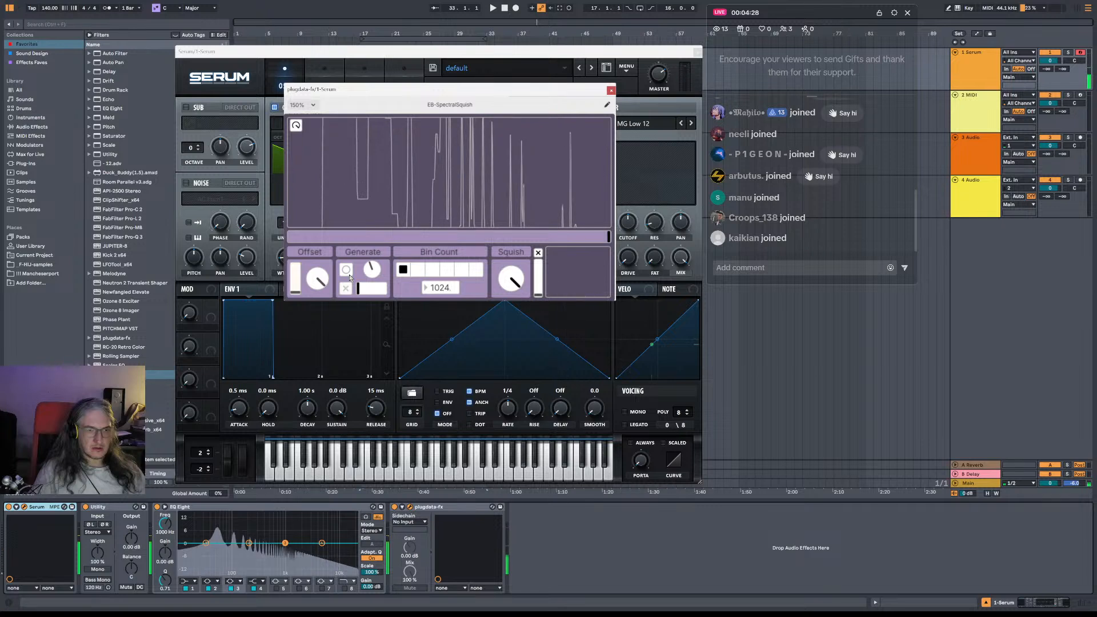
left_click(346, 288)
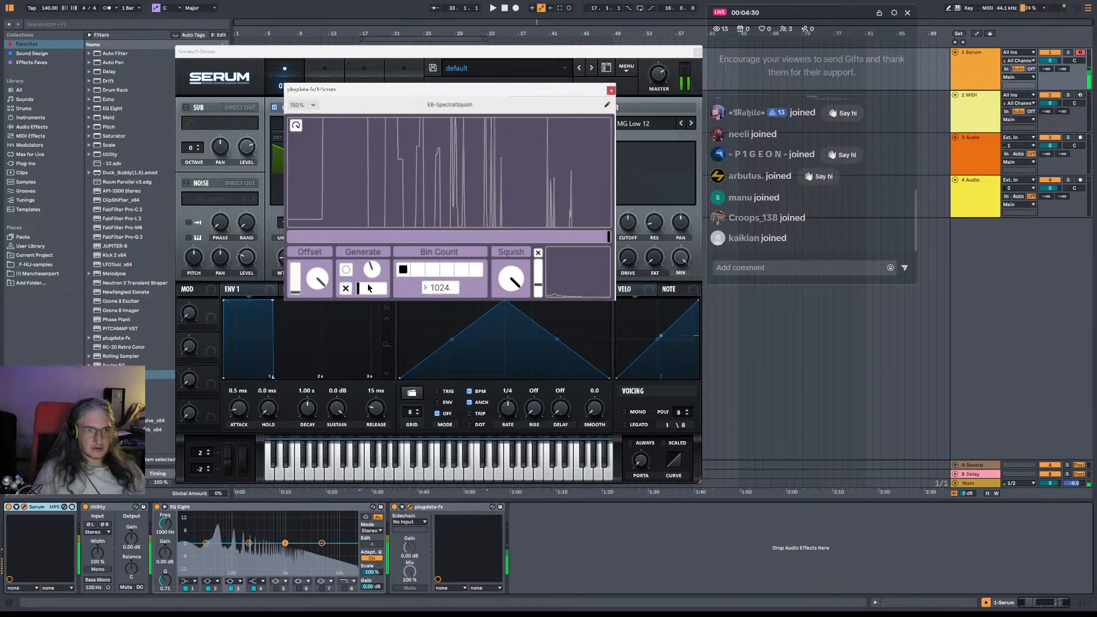
left_click_drag(365, 290, 375, 290)
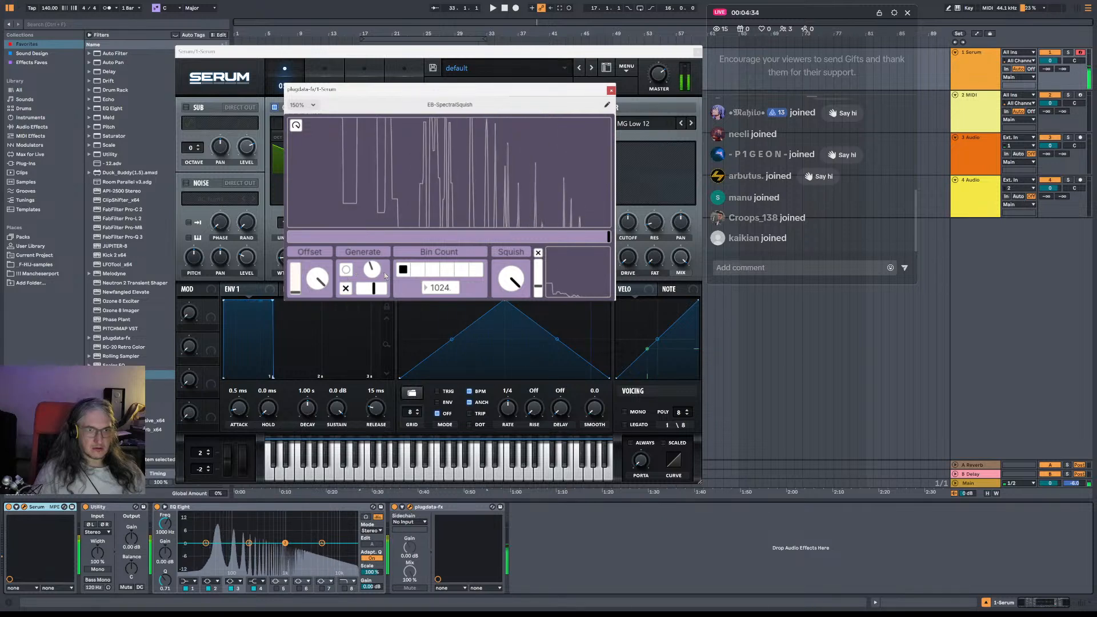
Try higher Bin Count settings up to 32768 while playing, and settle on 8192.
left_click(434, 271)
left_click(446, 271)
left_click(461, 271)
left_click(475, 271)
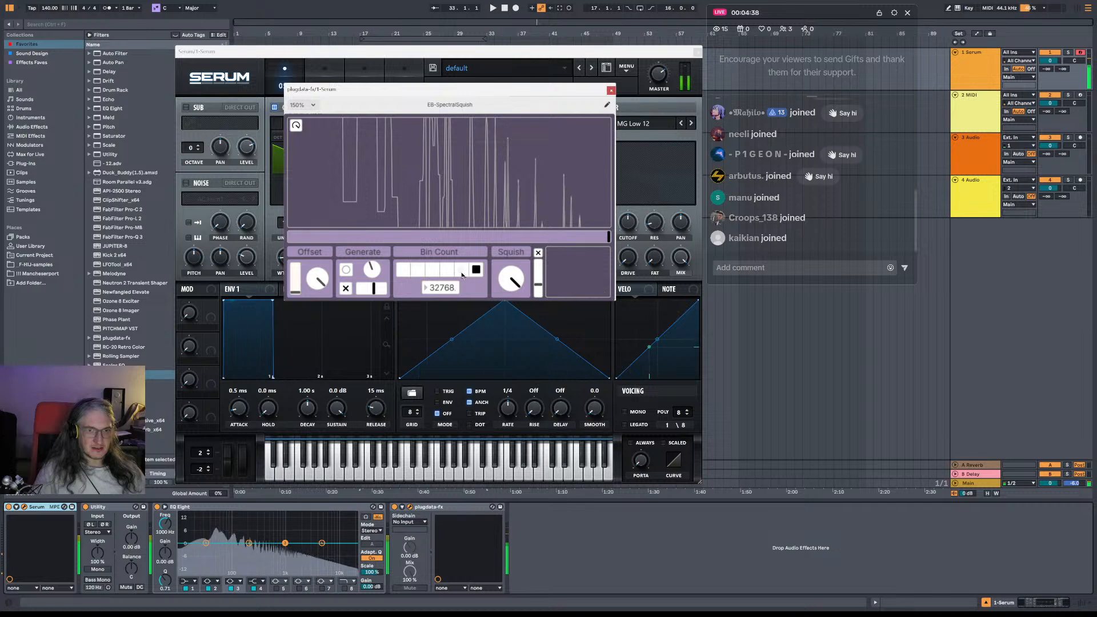
left_click(448, 271)
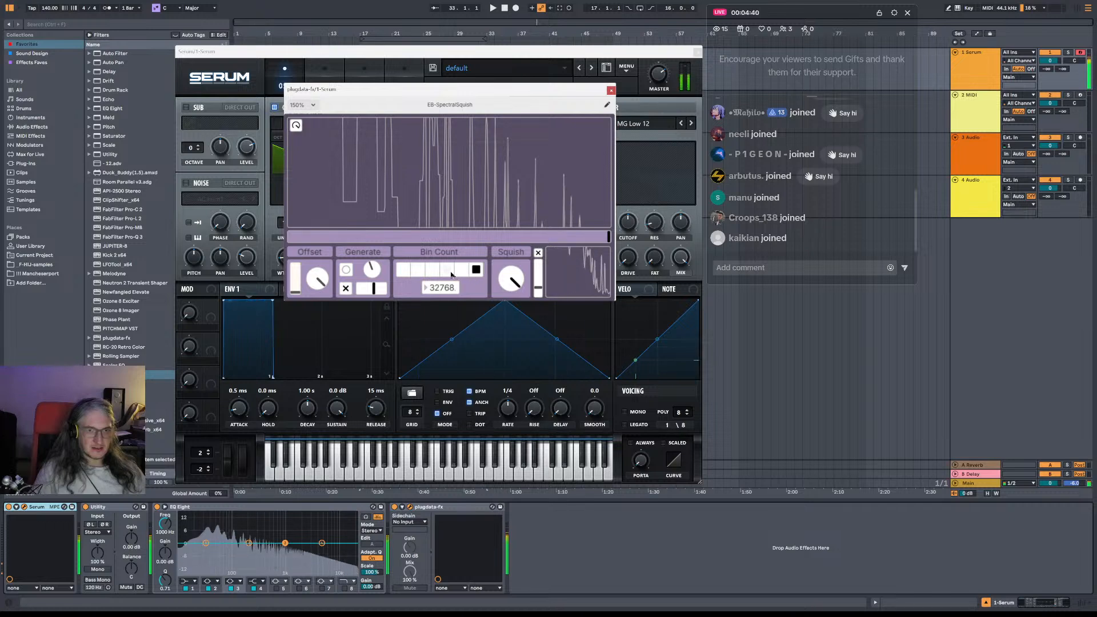
Switch off the toggle beside Squish and test different Squish knob amounts on the Serum sound.
mouse_move(516, 283)
left_mouse_down()
mouse_move(522, 392)
mouse_move(526, 271)
left_mouse_up()
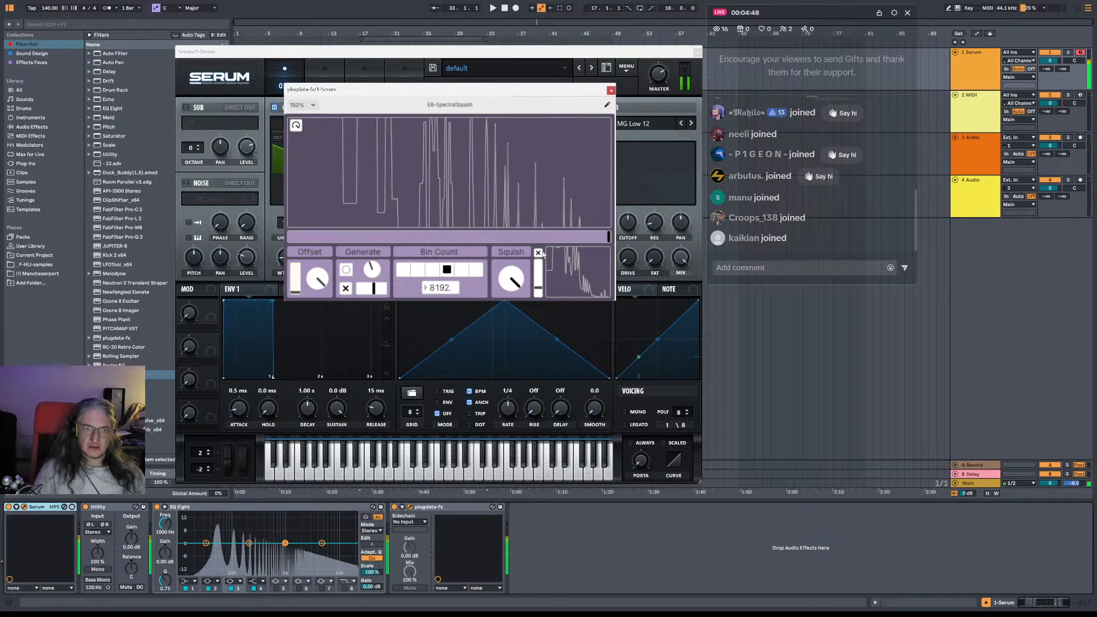
left_click(540, 254)
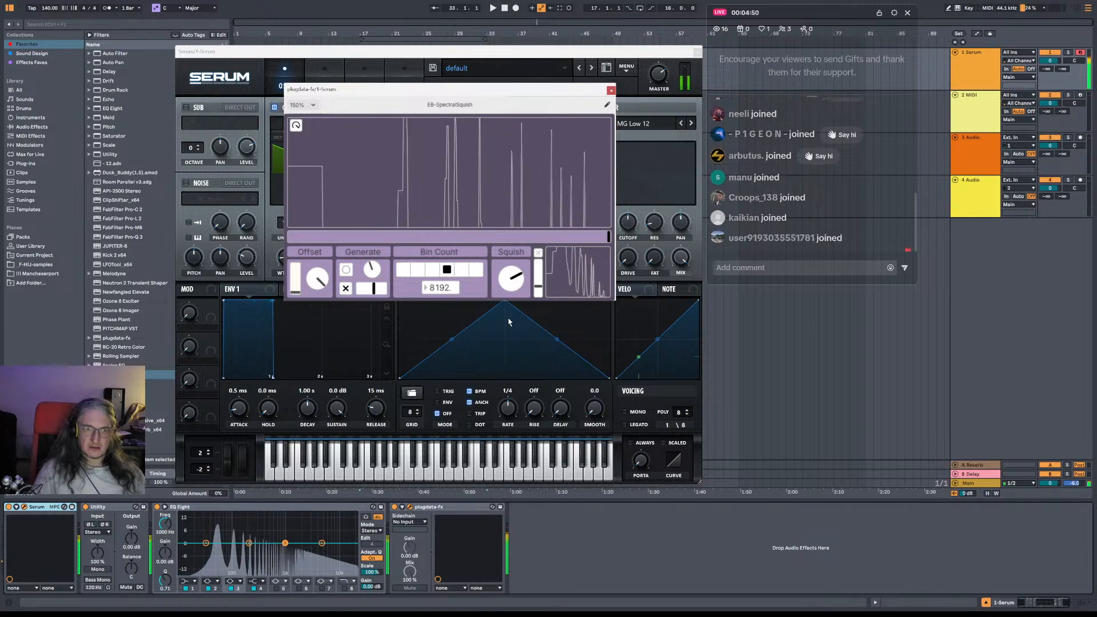
left_click_drag(505, 370, 512, 425)
left_click_drag(518, 280, 518, 172)
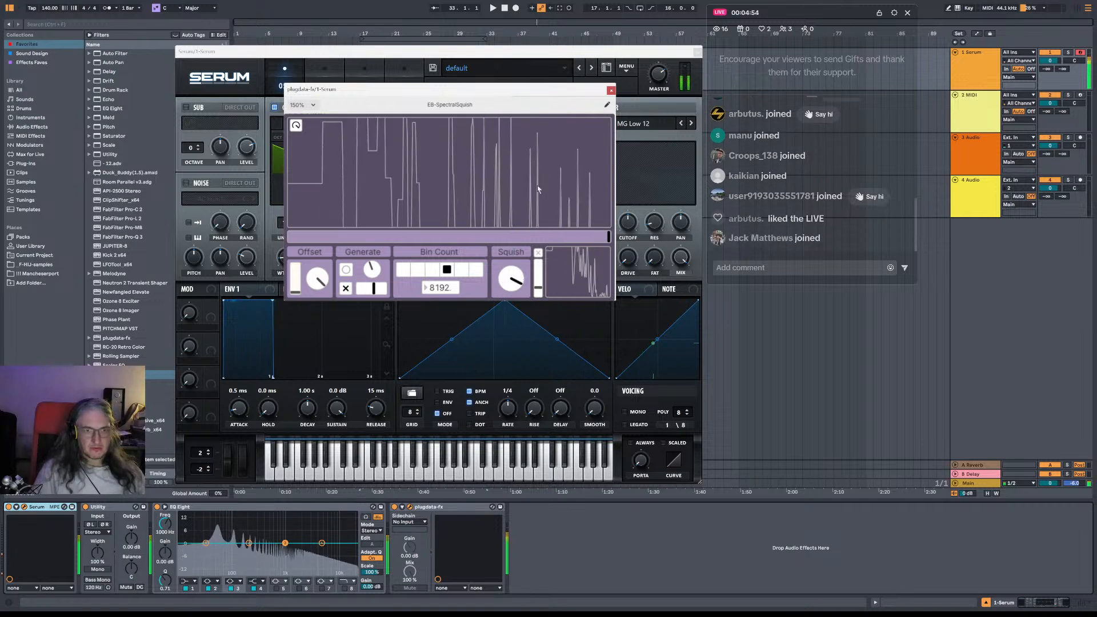
Try a Bin Count of 32768, set it to 4096, and turn Squish down slightly.
left_click(481, 268)
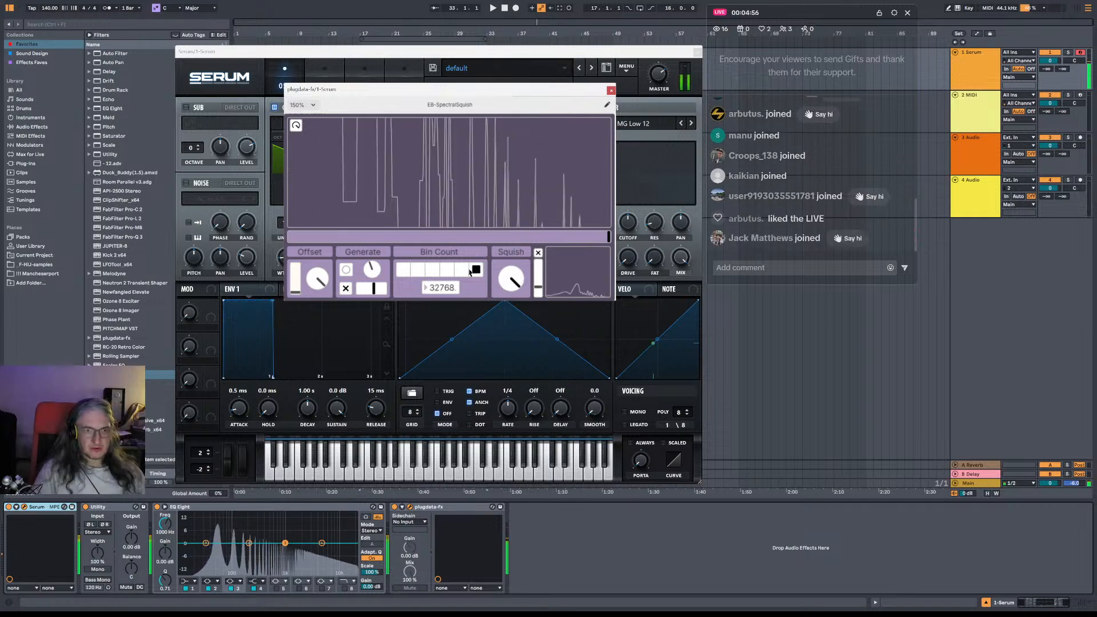
left_click(434, 270)
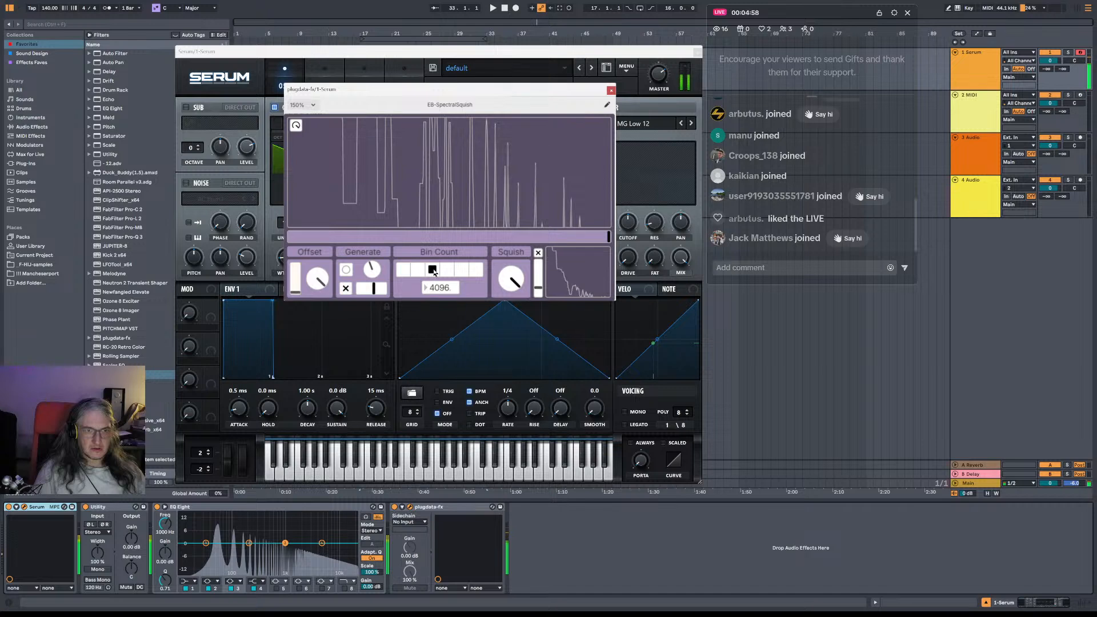
left_click_drag(511, 280, 517, 321)
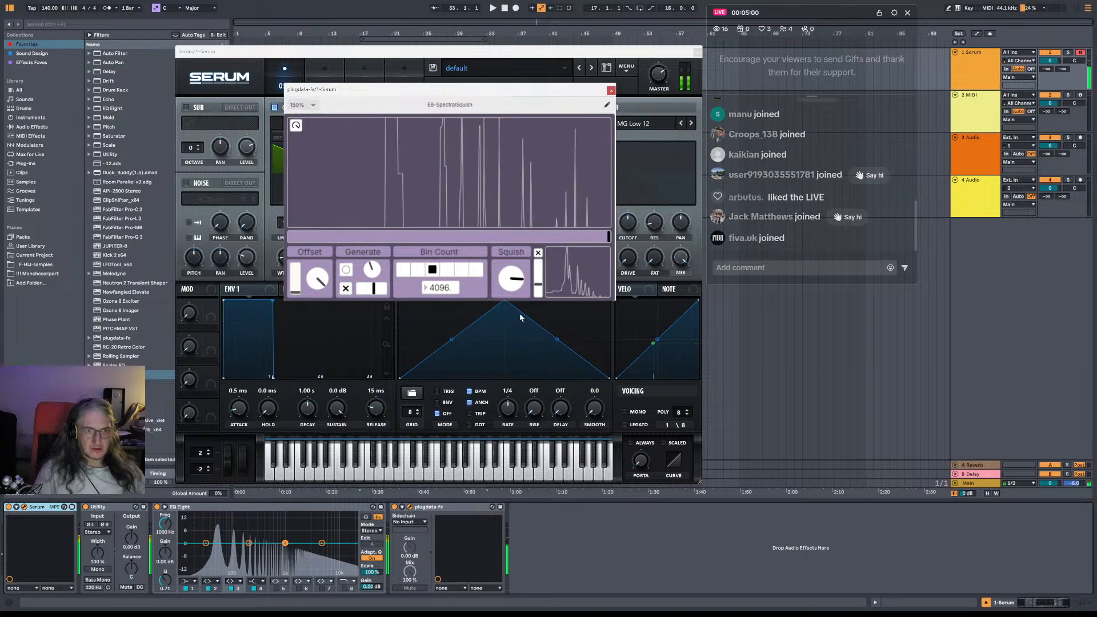
Lower the Generate slider slightly, test the Offset knob, and reduce Squish to well under half.
left_click_drag(375, 289, 368, 291)
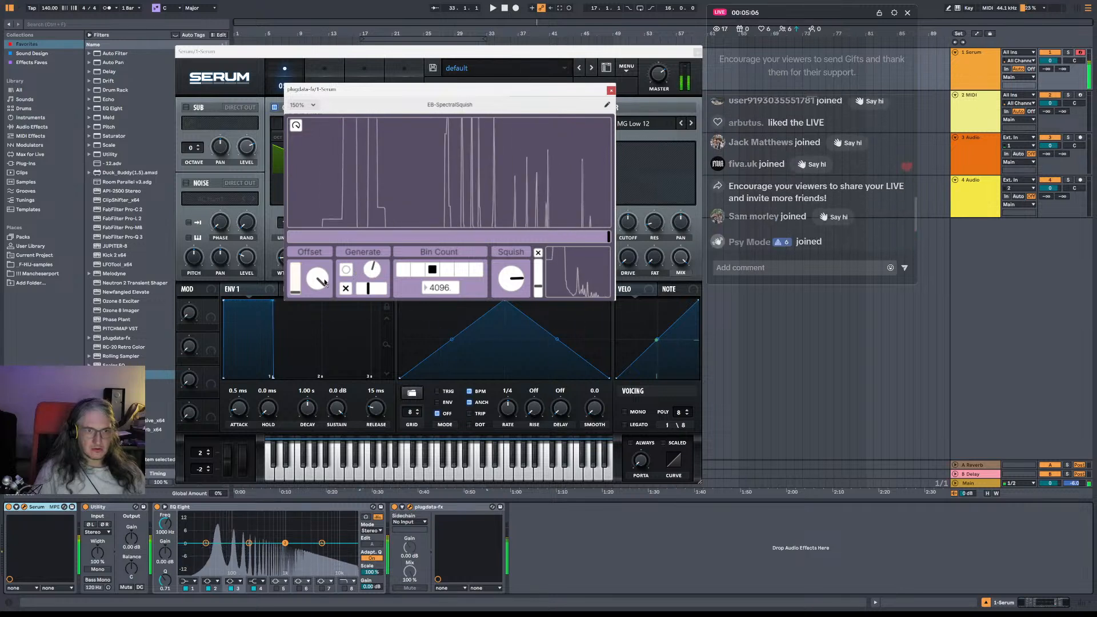
left_click_drag(320, 280, 380, 193)
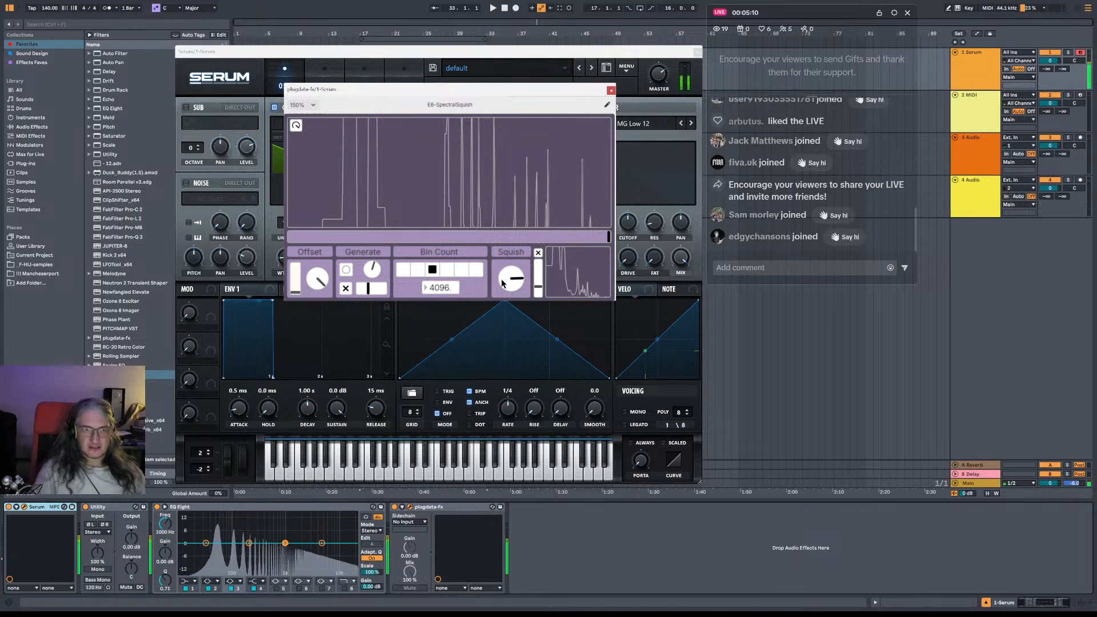
left_click_drag(512, 280, 515, 343)
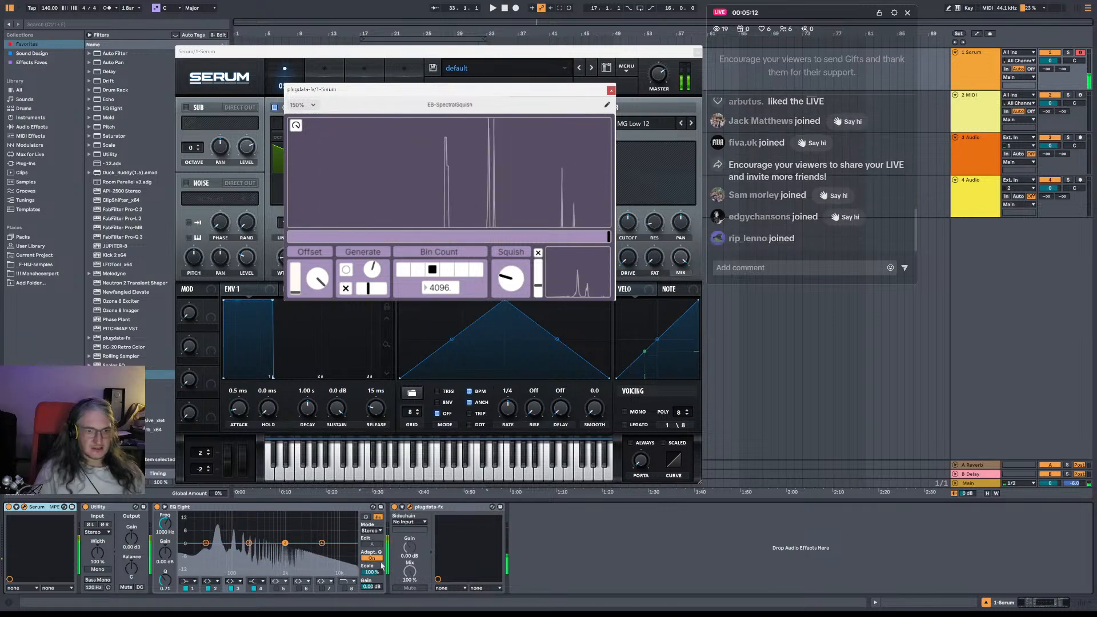
Switch plugdata-fx to its full patch editor and open the EB-Blasphemy(V2.0).pd patch from the Patches folder.
left_click(409, 508)
left_click(409, 508)
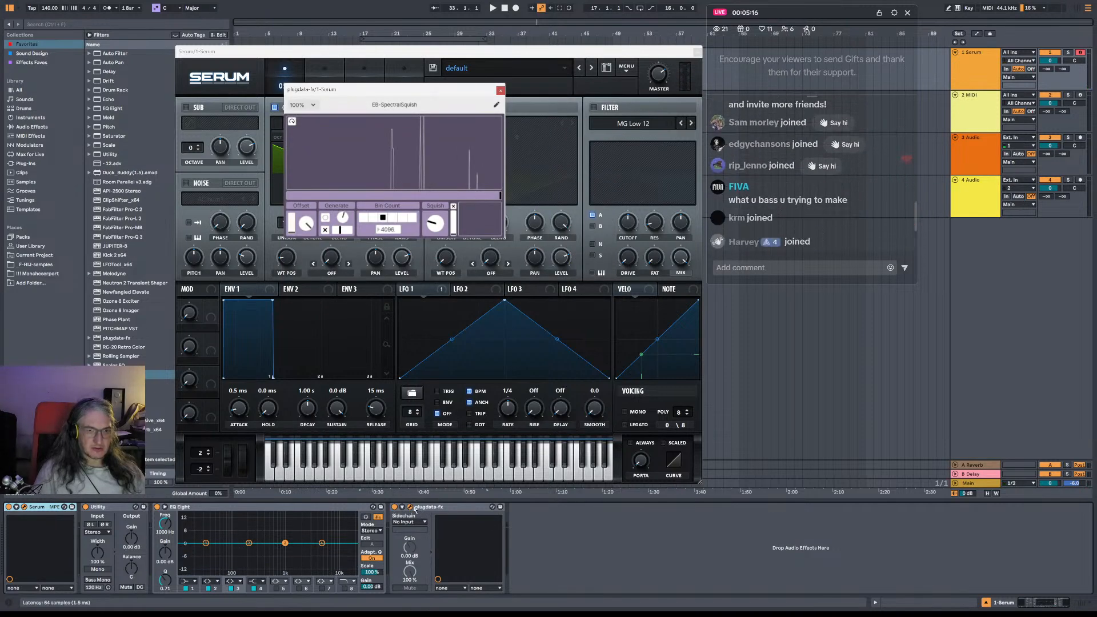
left_click(497, 105)
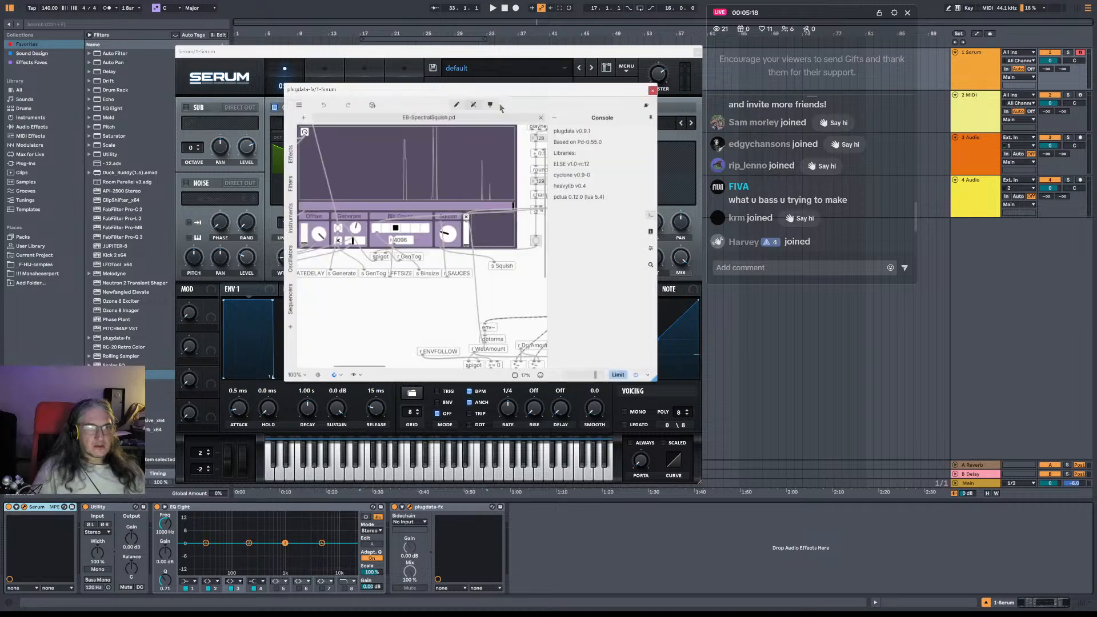
left_click(304, 106)
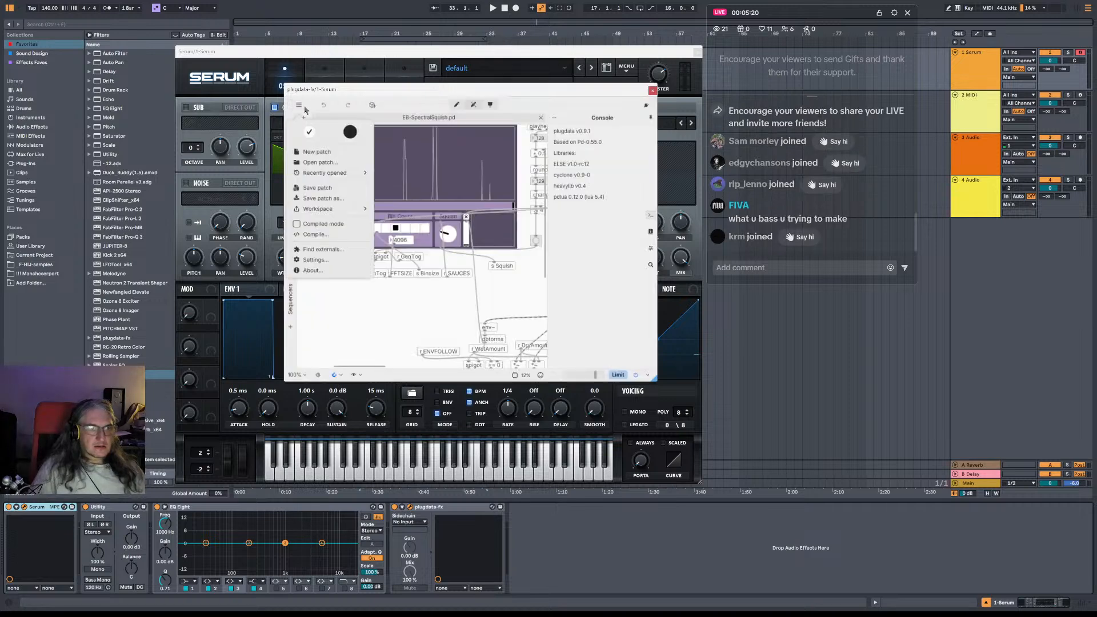
left_click(327, 165)
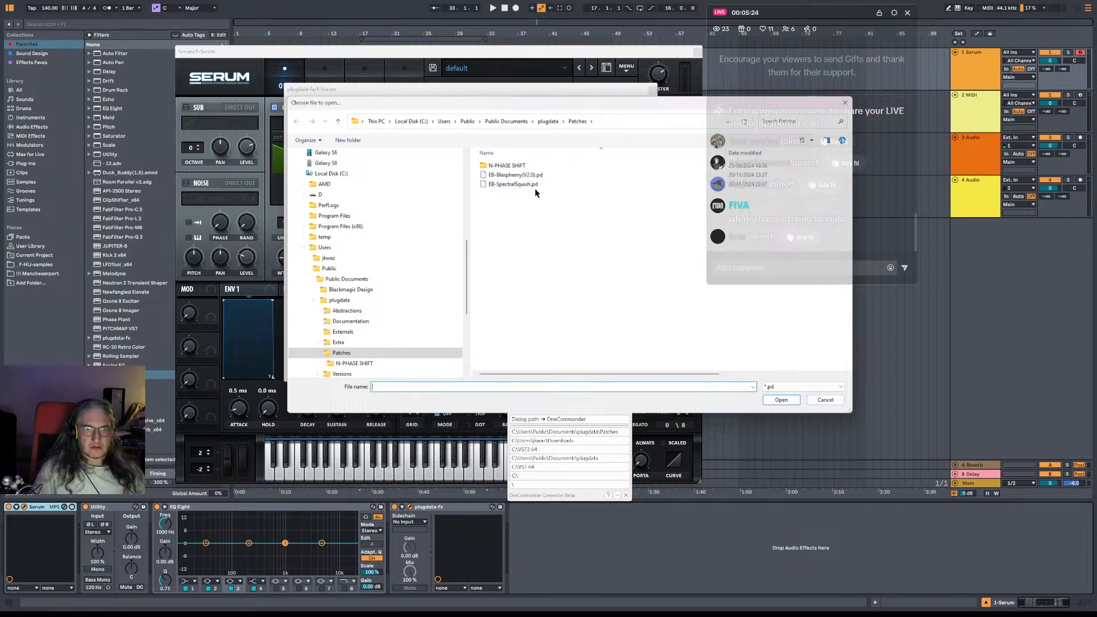
double_click(516, 174)
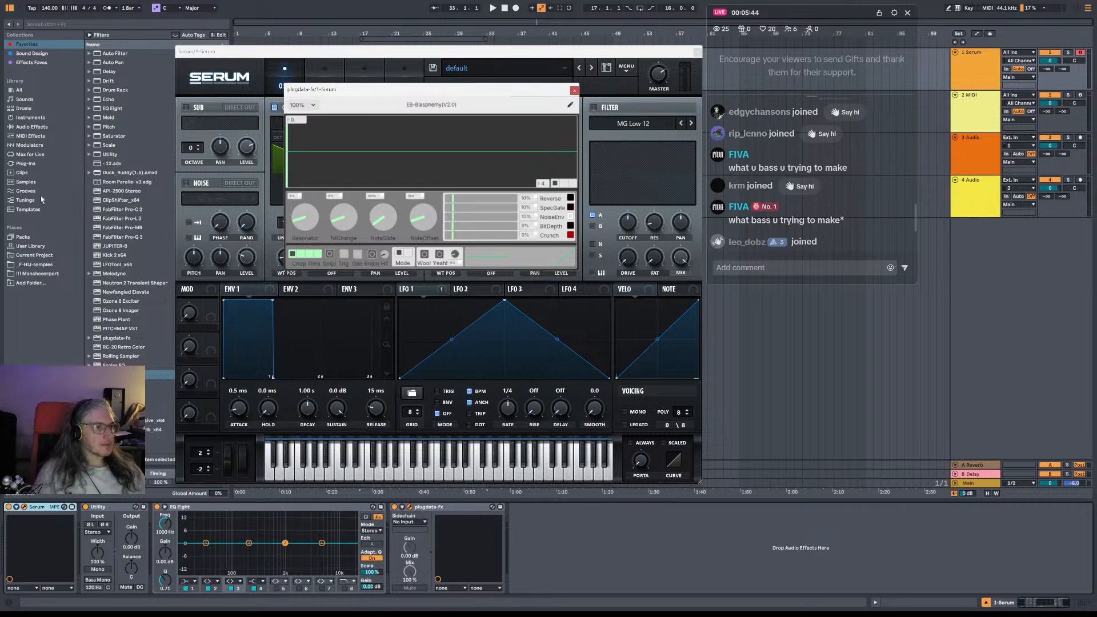
Show the Sounds category in the browser and move the EB-Blasphemy(V2.0) plugin window up over Serum.
left_click(45, 266)
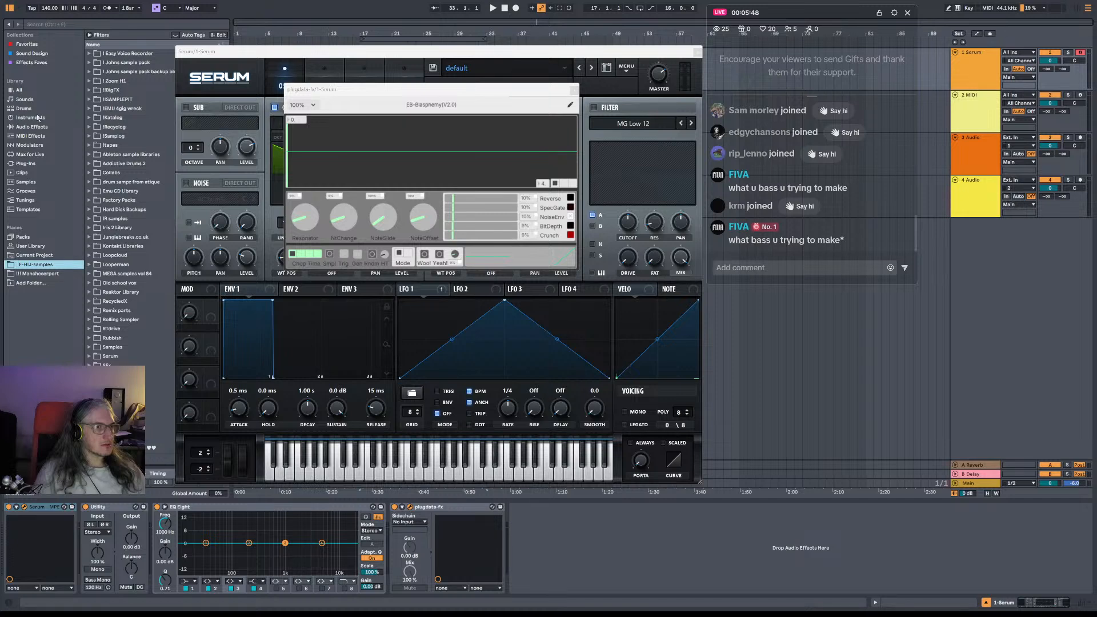
left_click(25, 99)
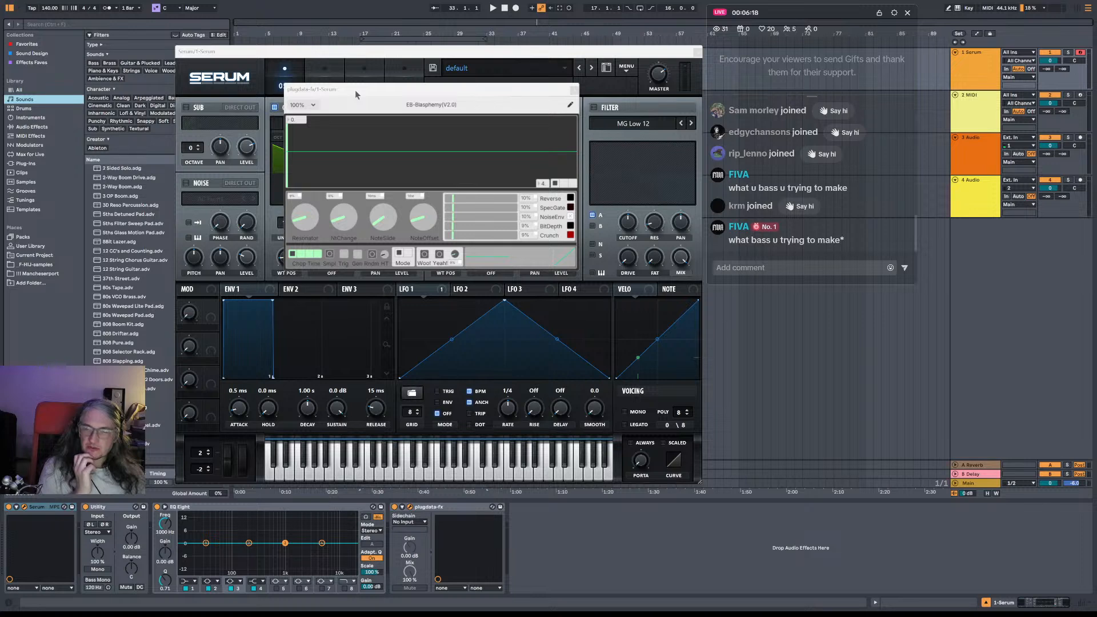
left_click_drag(392, 92, 402, 47)
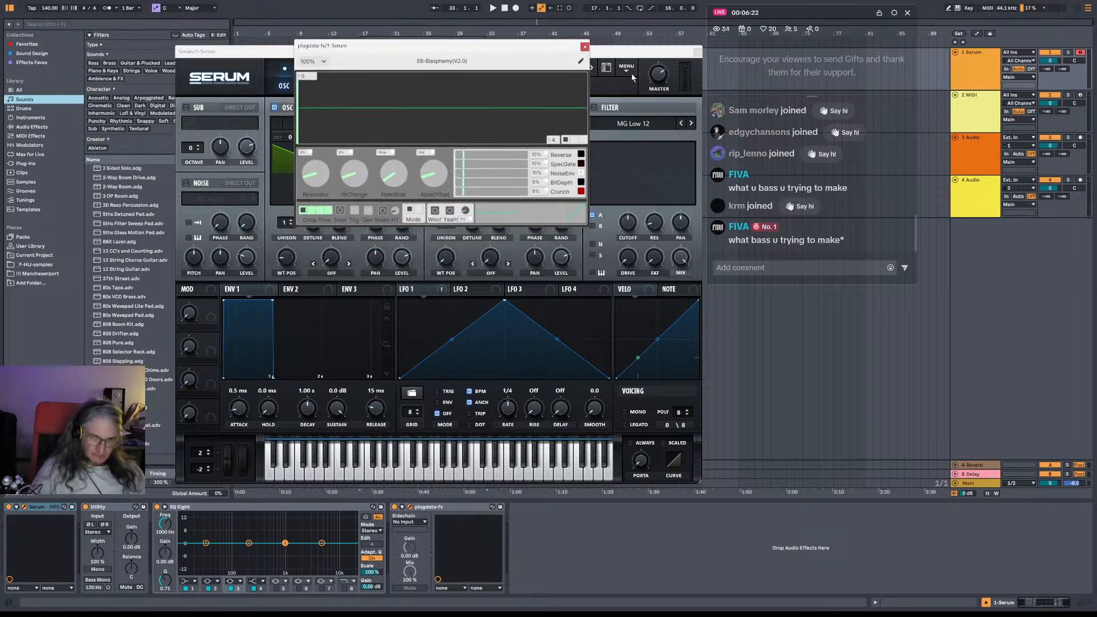
left_click_drag(545, 58, 553, 54)
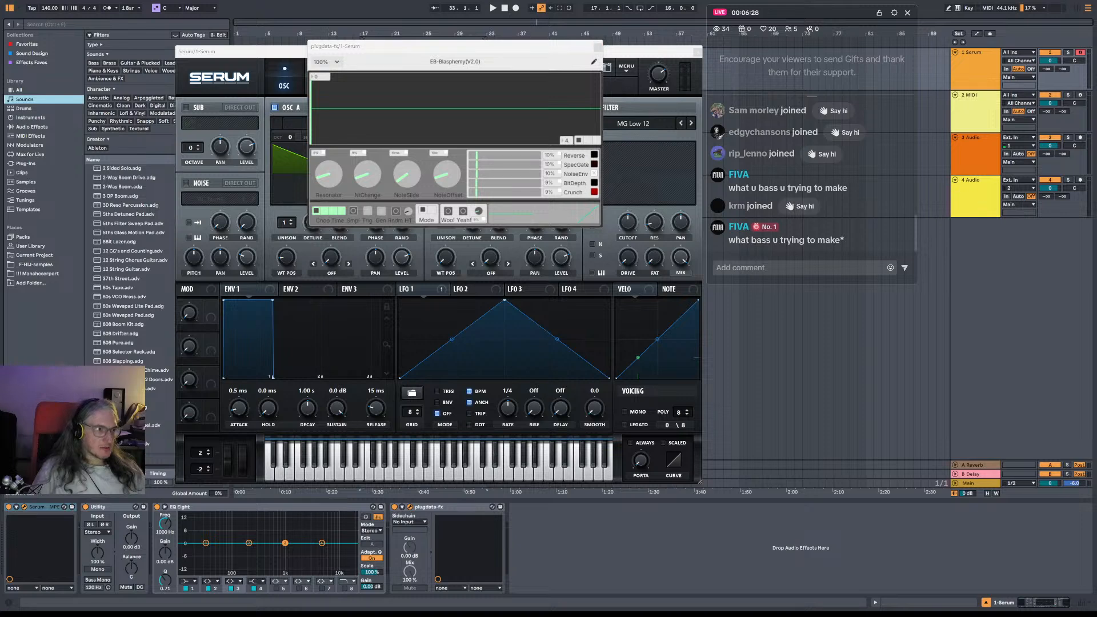
Look at the EB-FreakyTable post on X, return to Ableton Live, and shift the plugdata-fx window slightly.
key("alt+Tab")
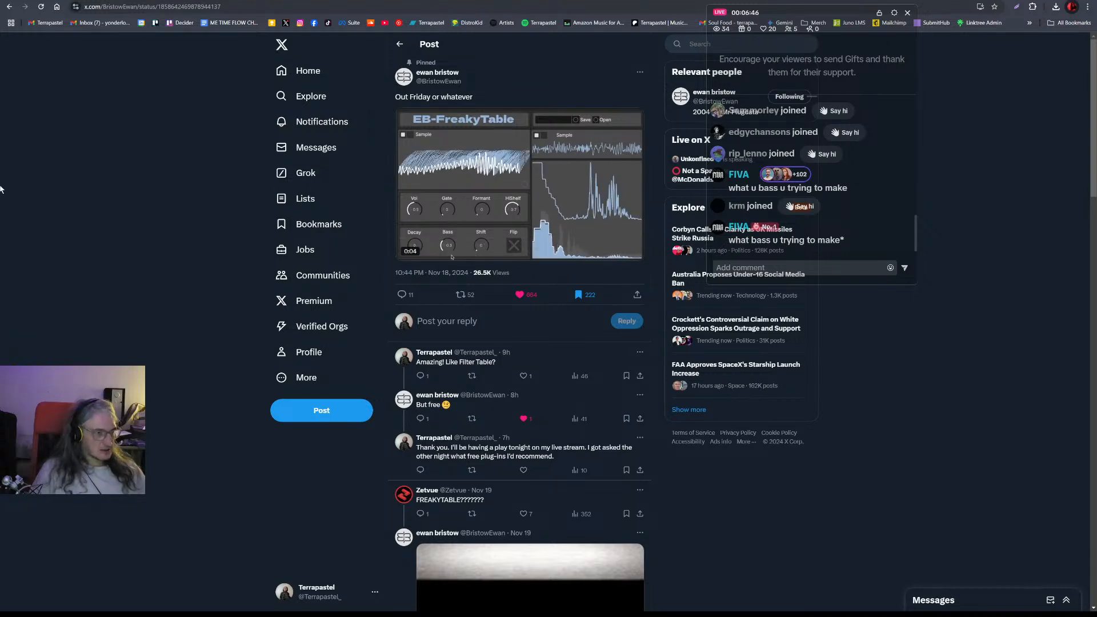
key("alt+Tab")
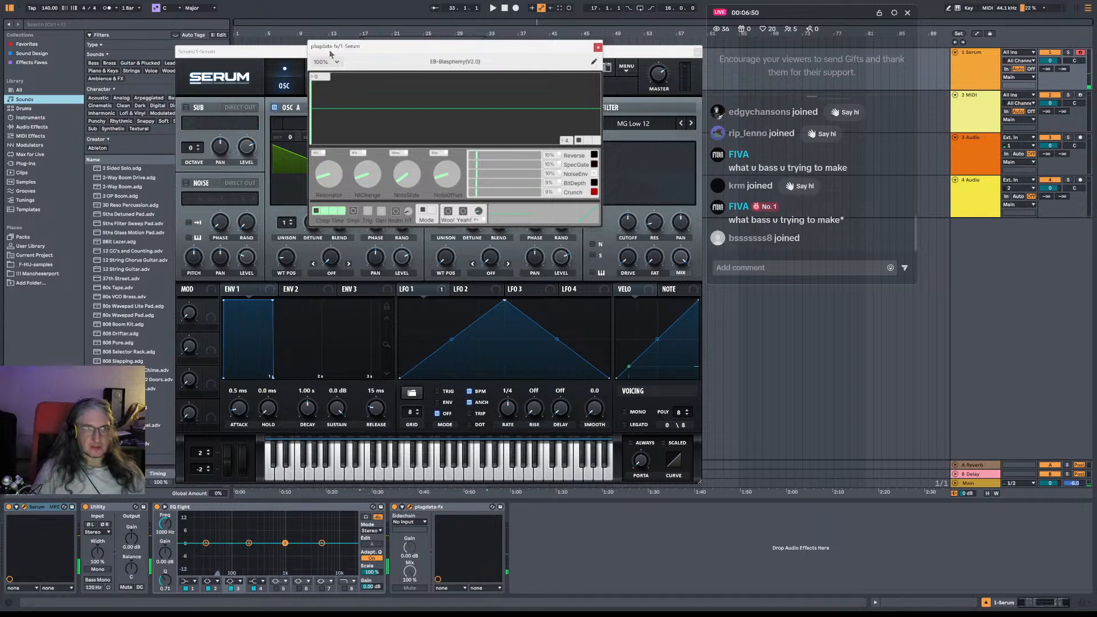
left_click_drag(356, 49, 372, 50)
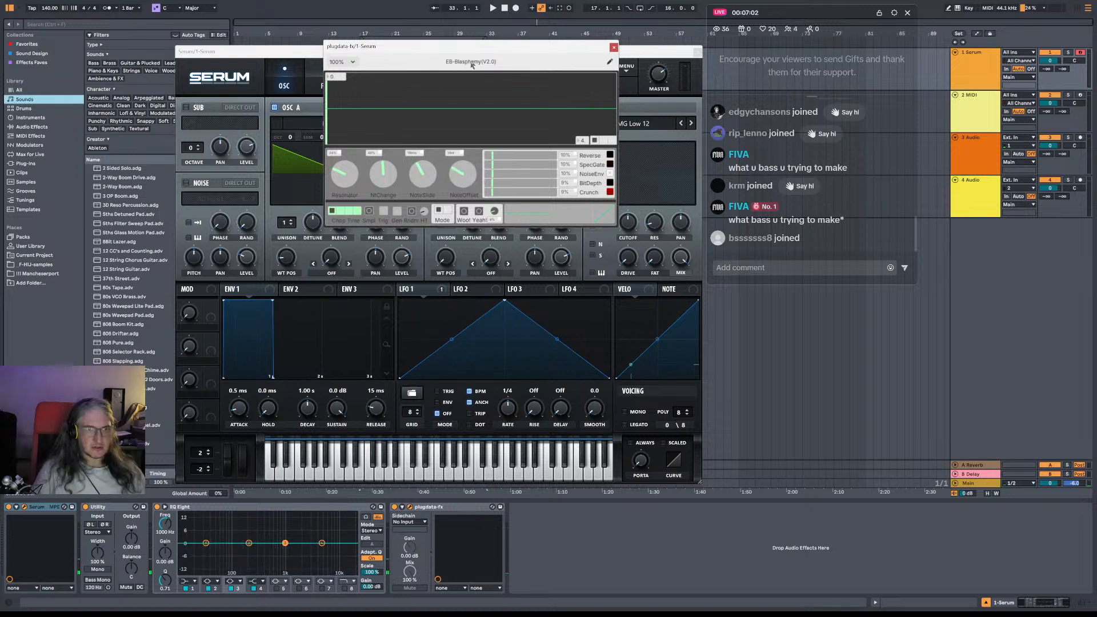
Switch plugdata-fx from the EB-Blasphemy(V2.0) interface to the full patch editor, and close and reopen the device window.
left_click(609, 62)
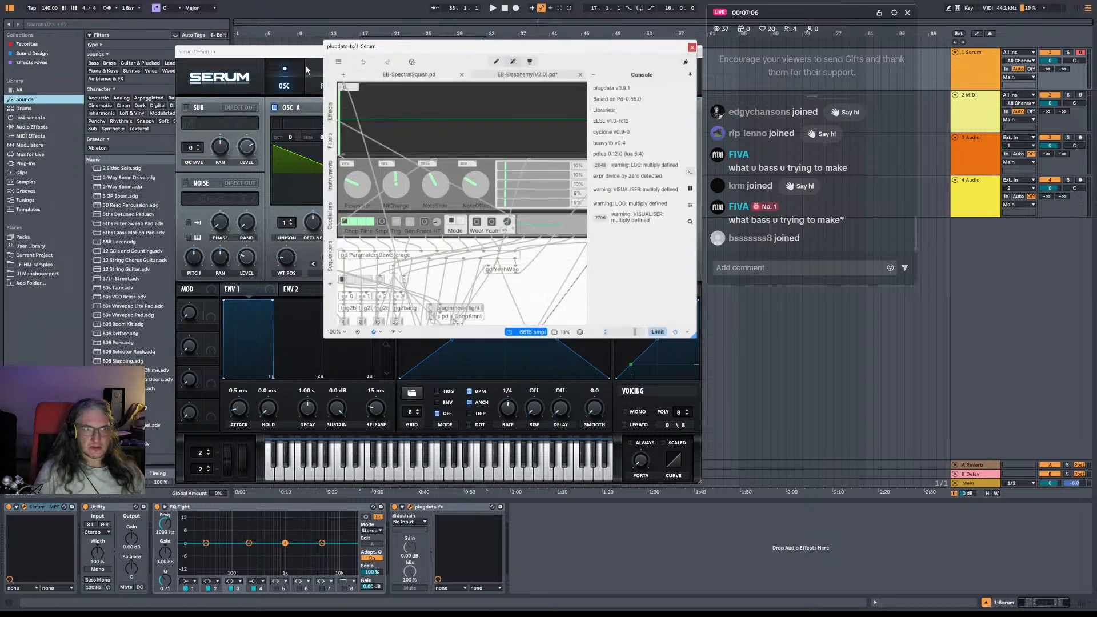
left_click(339, 63)
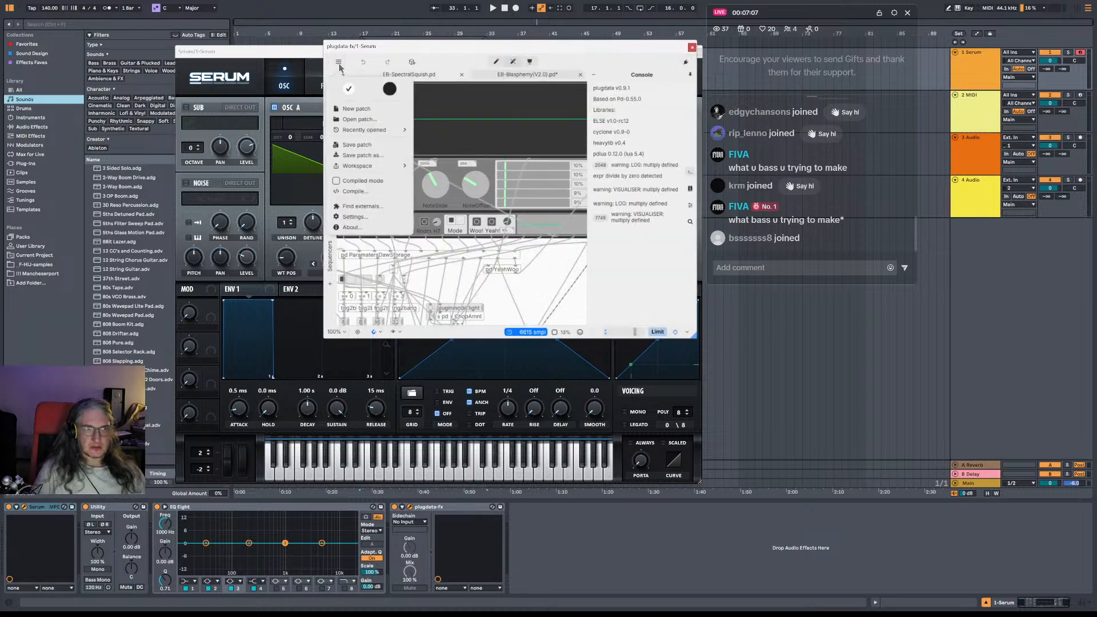
left_click(653, 62)
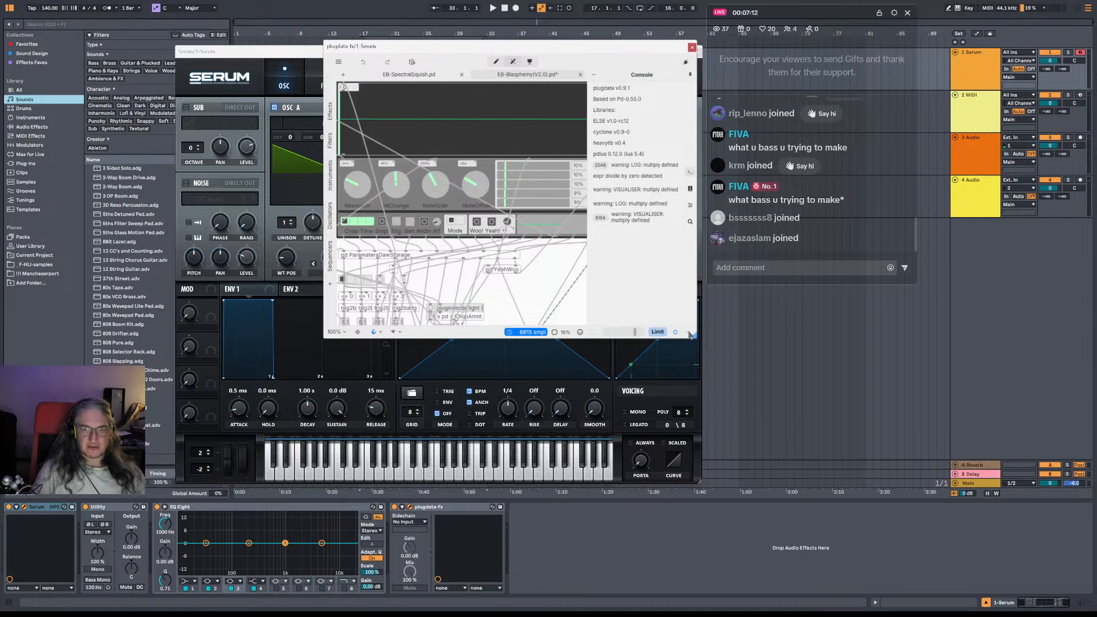
left_click_drag(502, 49, 450, 47)
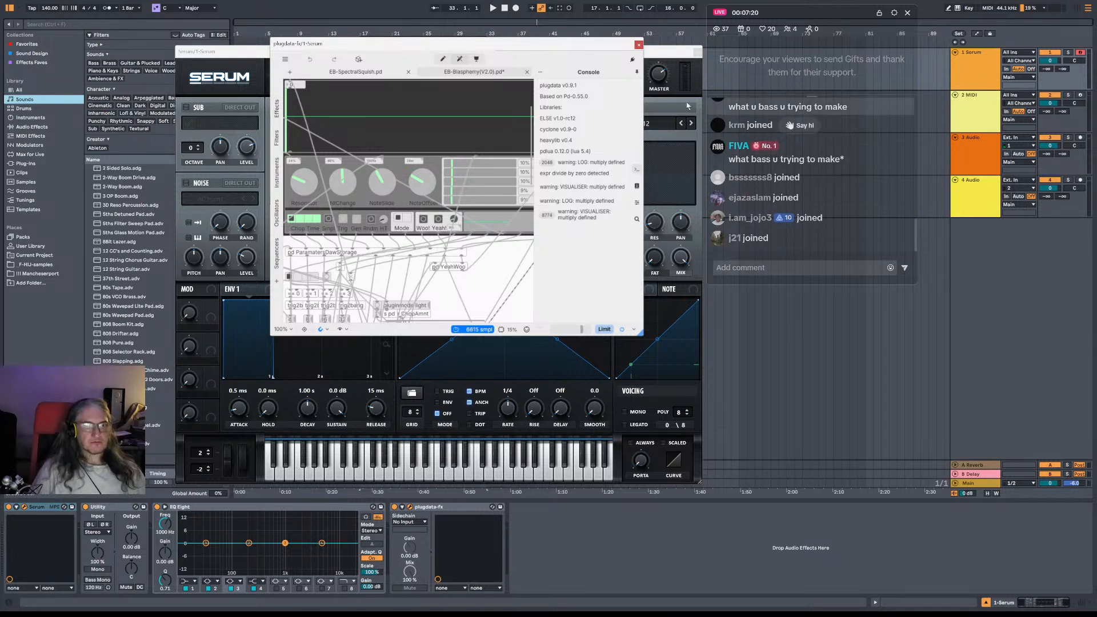
left_click(639, 45)
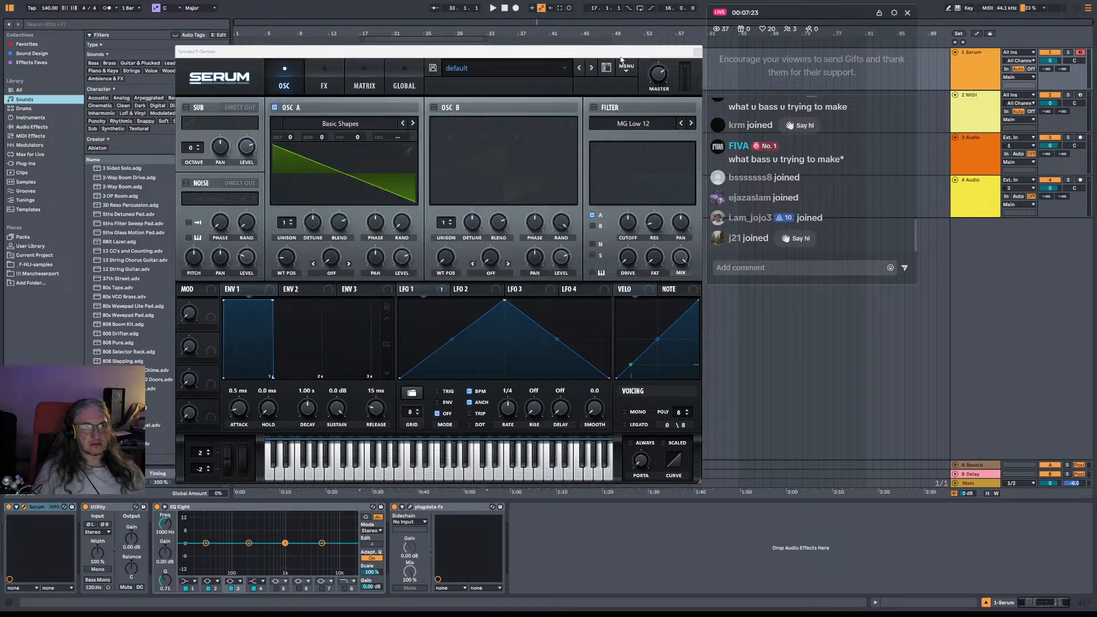
left_click(410, 507)
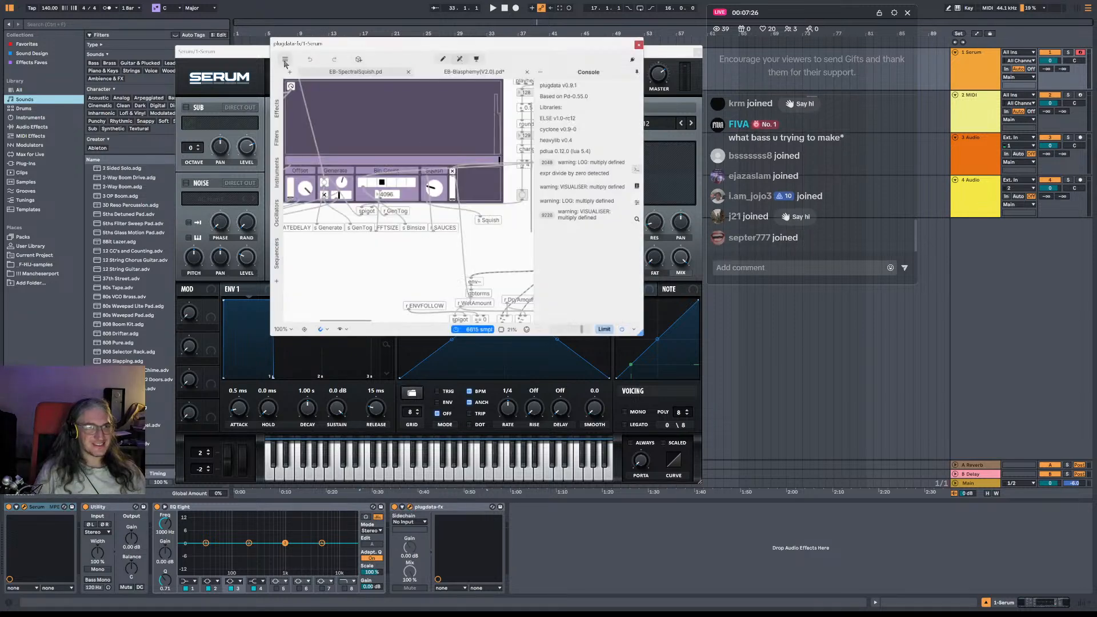
Try turning on Compiled mode in plugdata-fx with the EB-SpectralSquish patch shown.
left_click(443, 59)
left_click(458, 62)
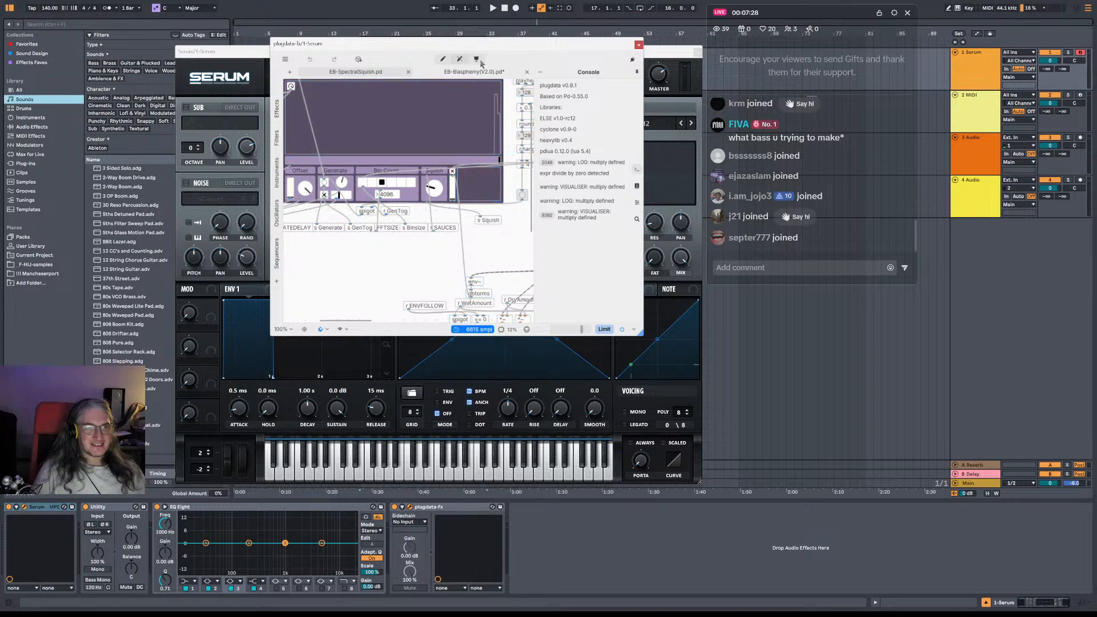
left_click(285, 60)
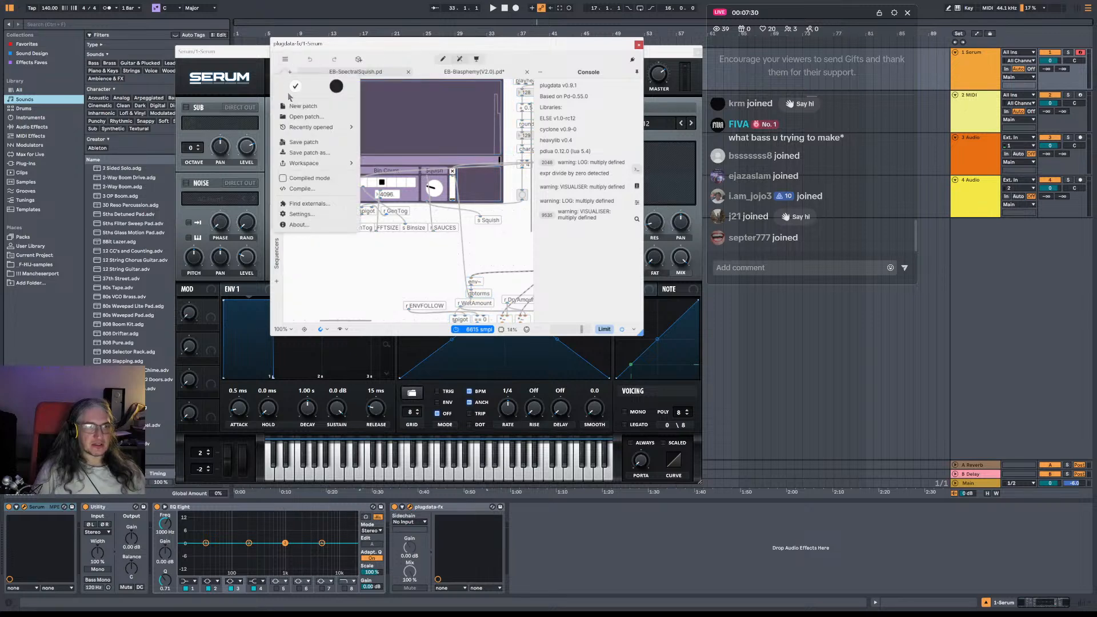
left_click(322, 180)
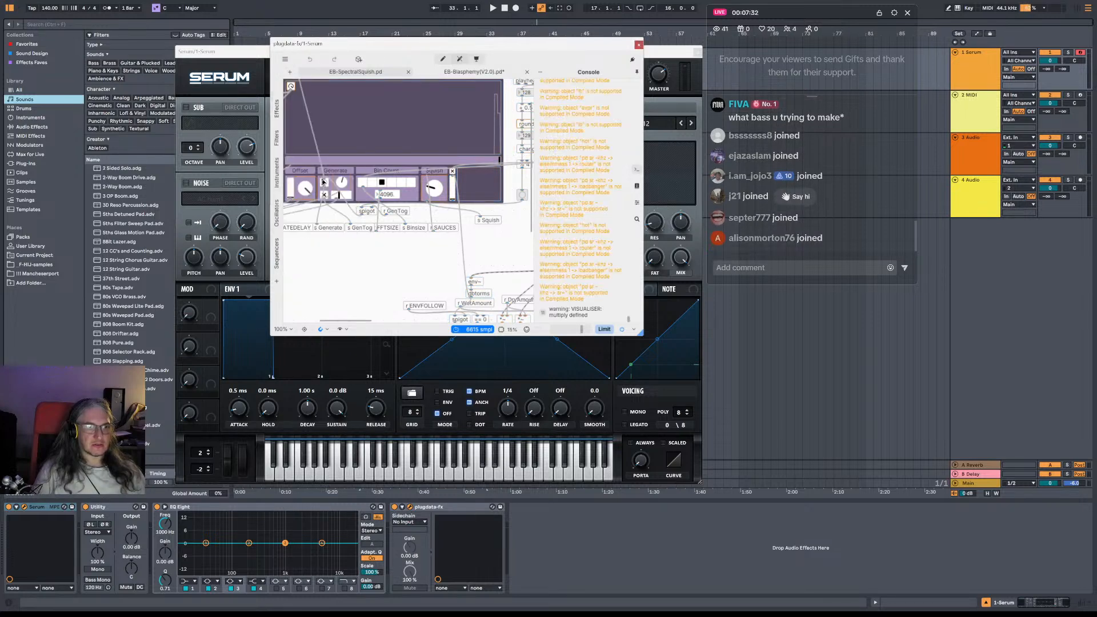
left_click(285, 60)
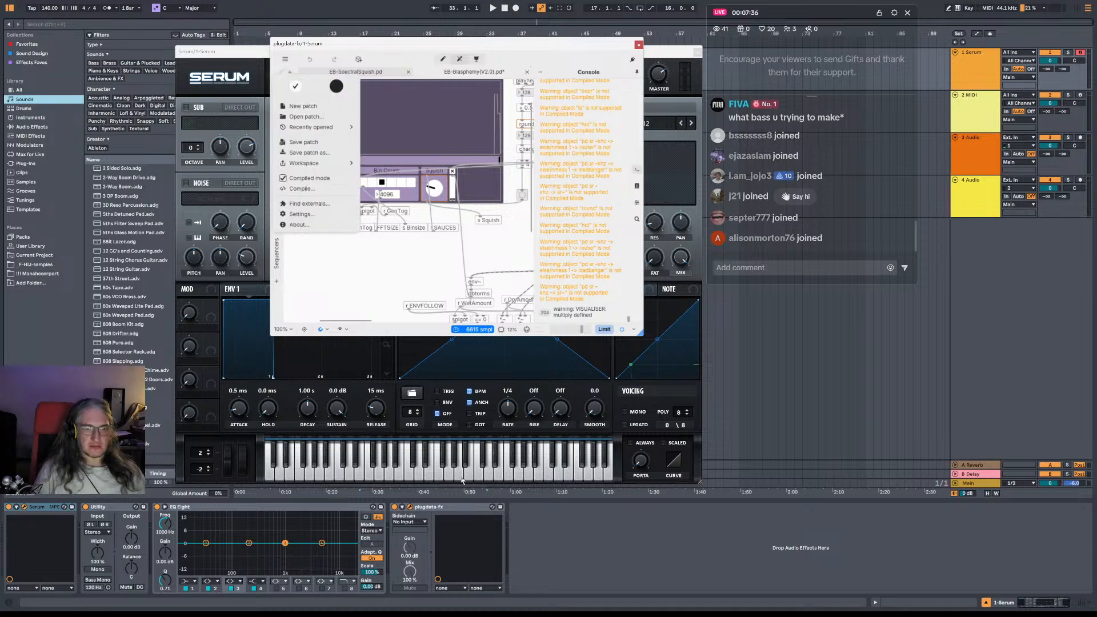
Delete the plugdata-fx device from the Serum track and close the Serum window.
left_click(442, 507)
key("Delete")
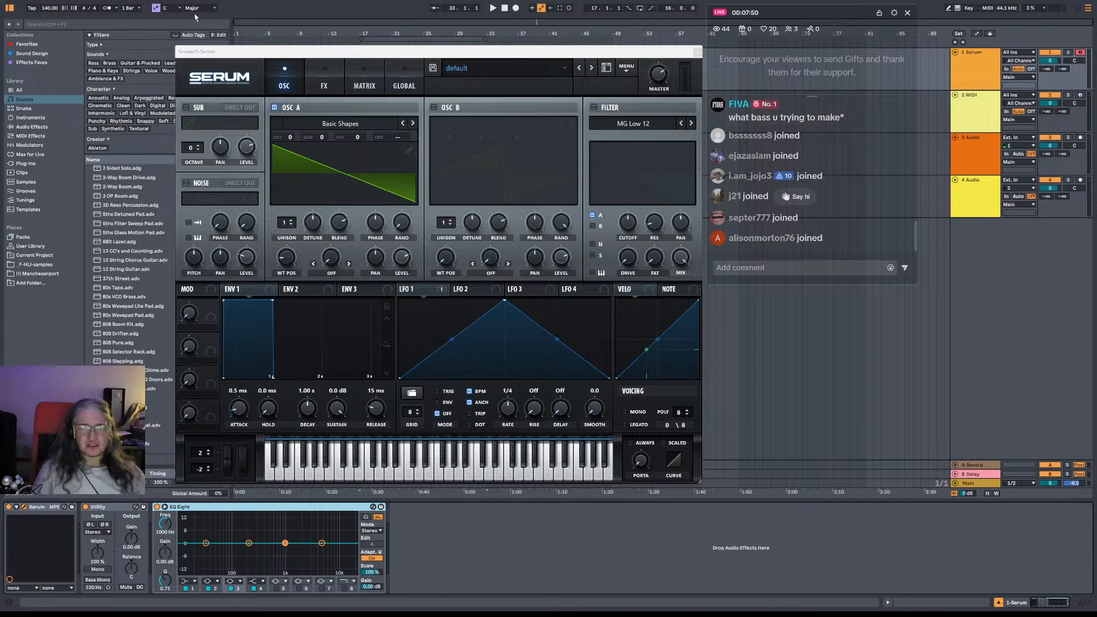
key("super+e")
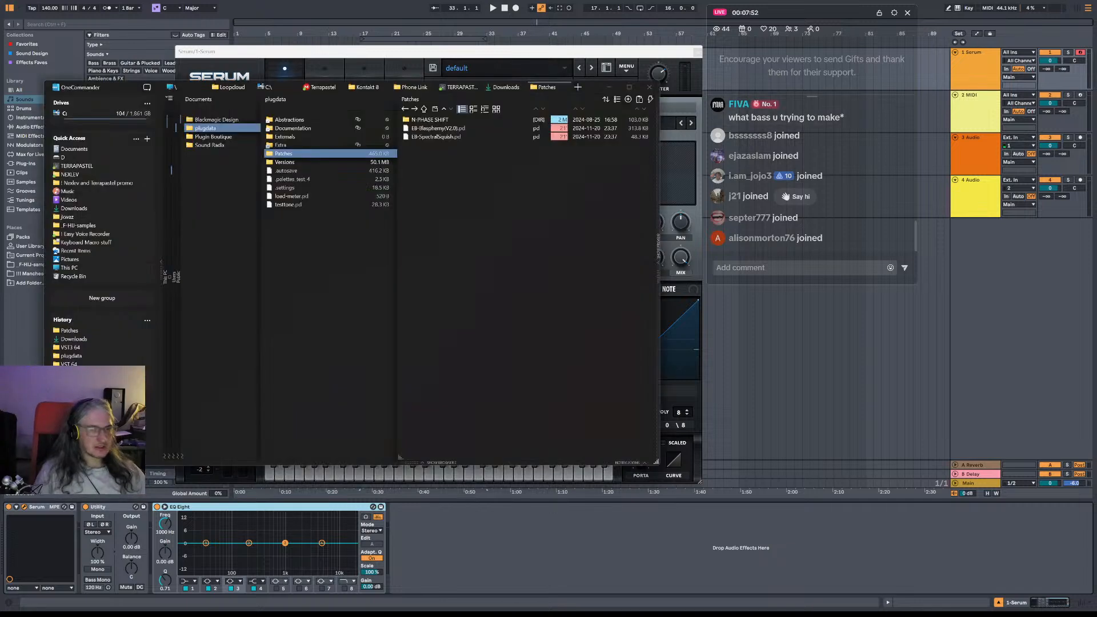
left_click(283, 2)
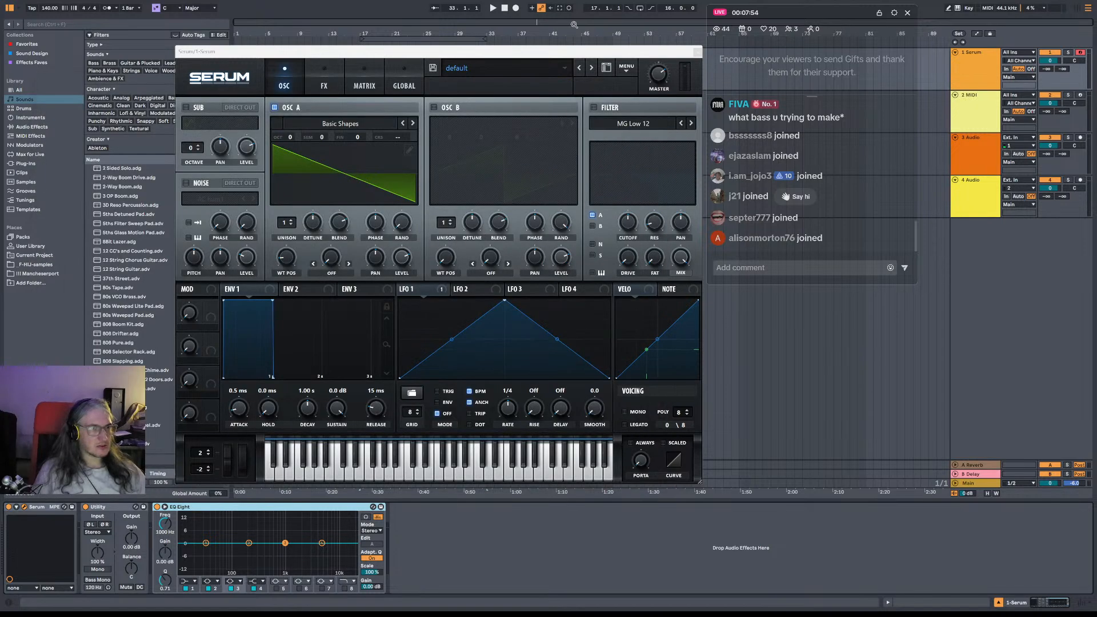
left_click(697, 53)
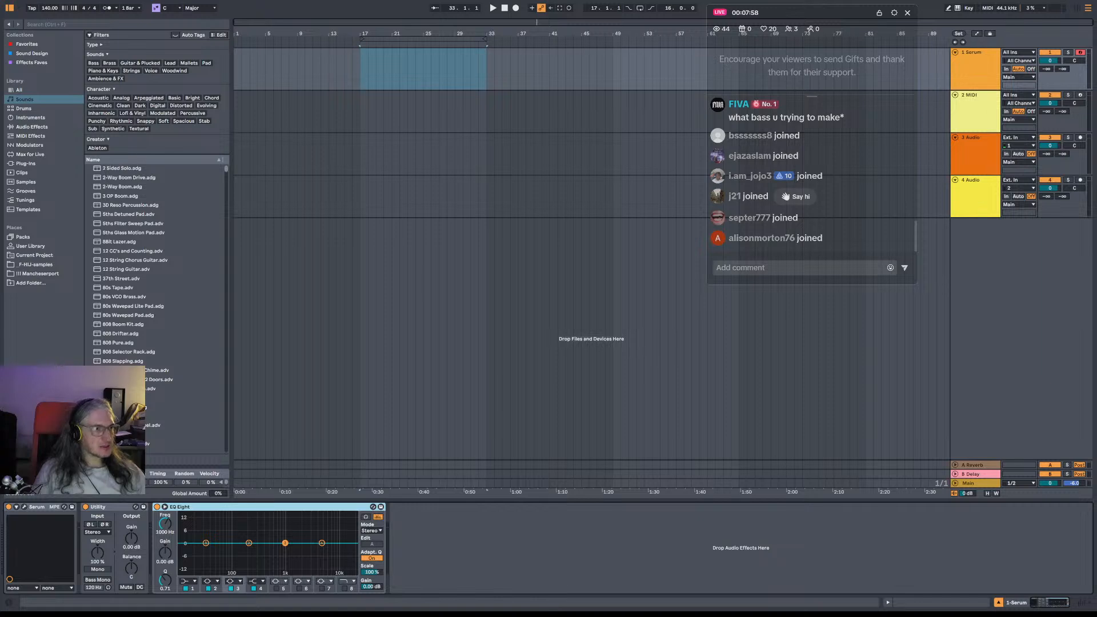
Switch to OneCommander and look in the Mag Hall Project folder under TERRAPASTEL's 3. Discover folder.
key("alt+Tab")
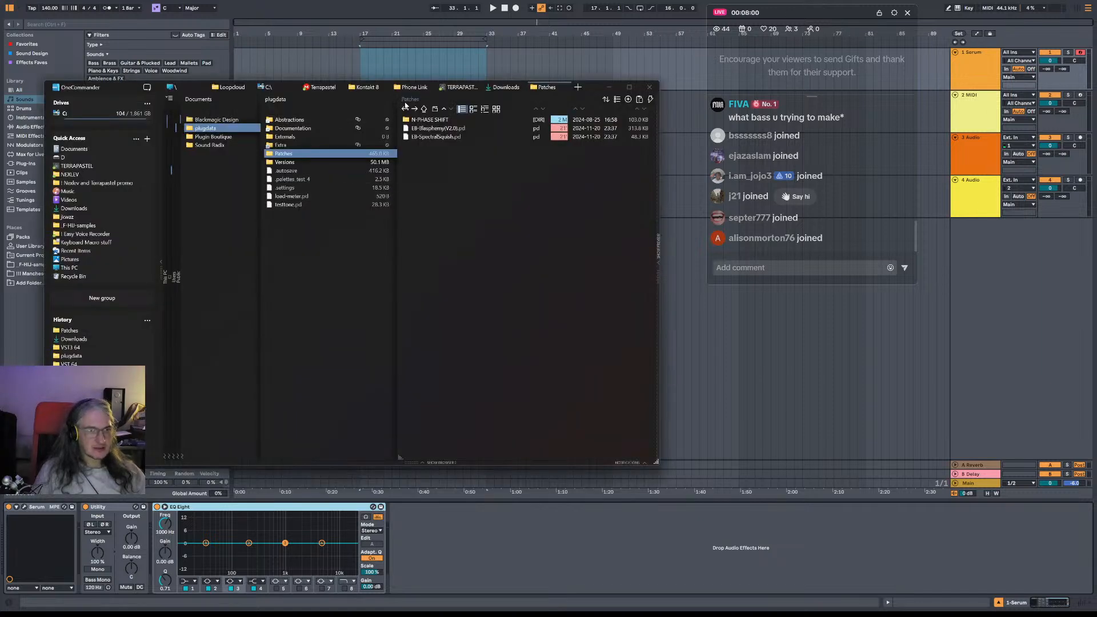
left_click(461, 87)
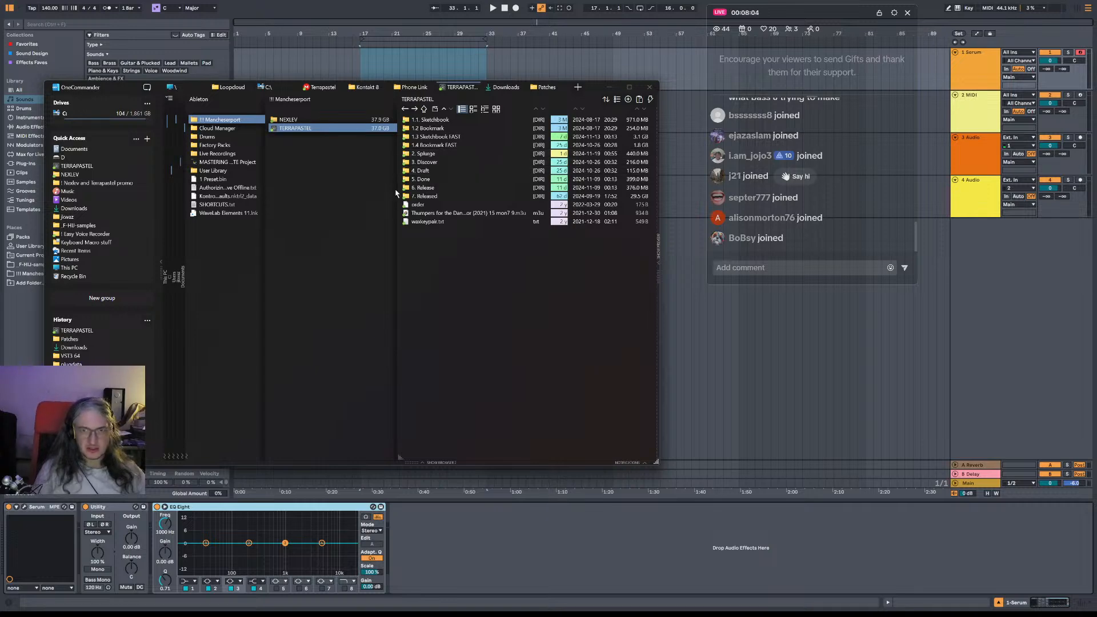
left_click(444, 162)
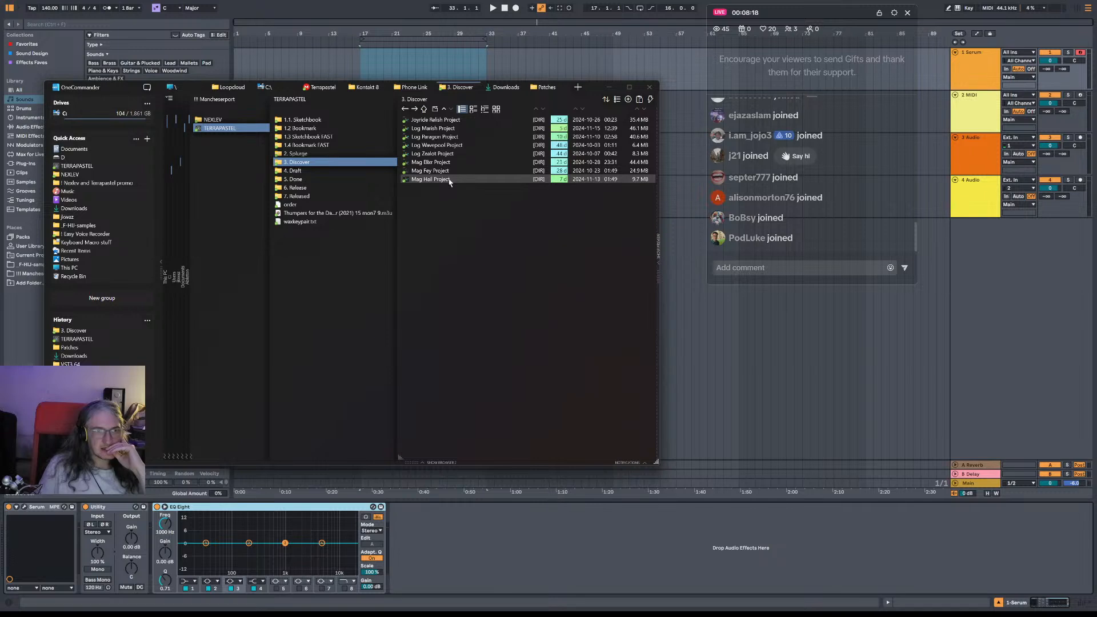
left_click(449, 181)
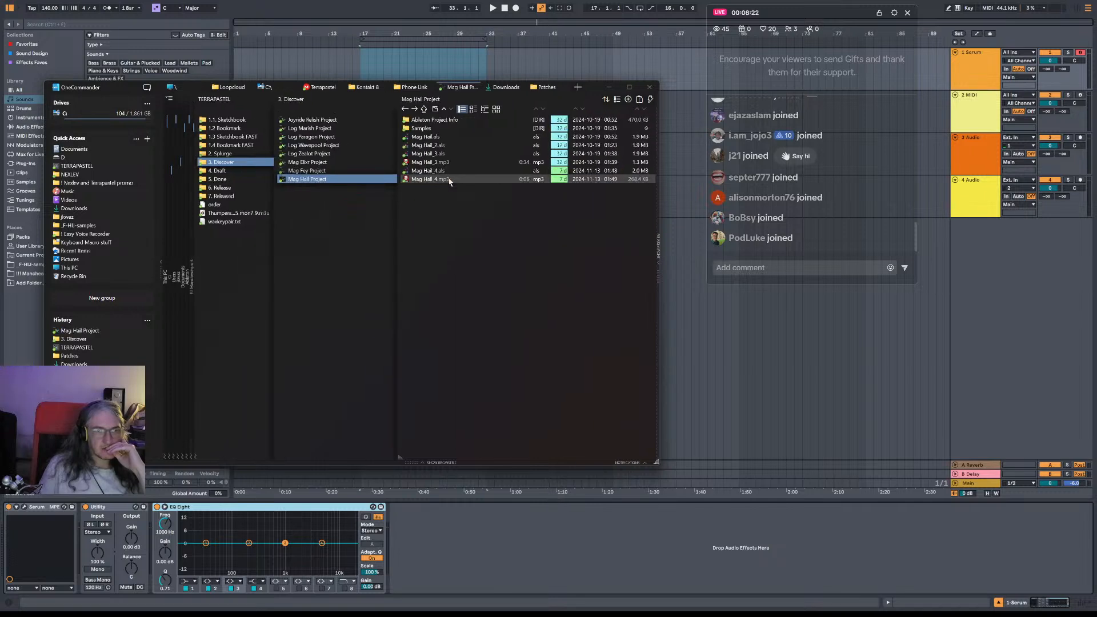
Open the Mag Retch Project folder in 2. Splurge and play Mag Retch_6.mp3 in foobar2000.
left_click(228, 155)
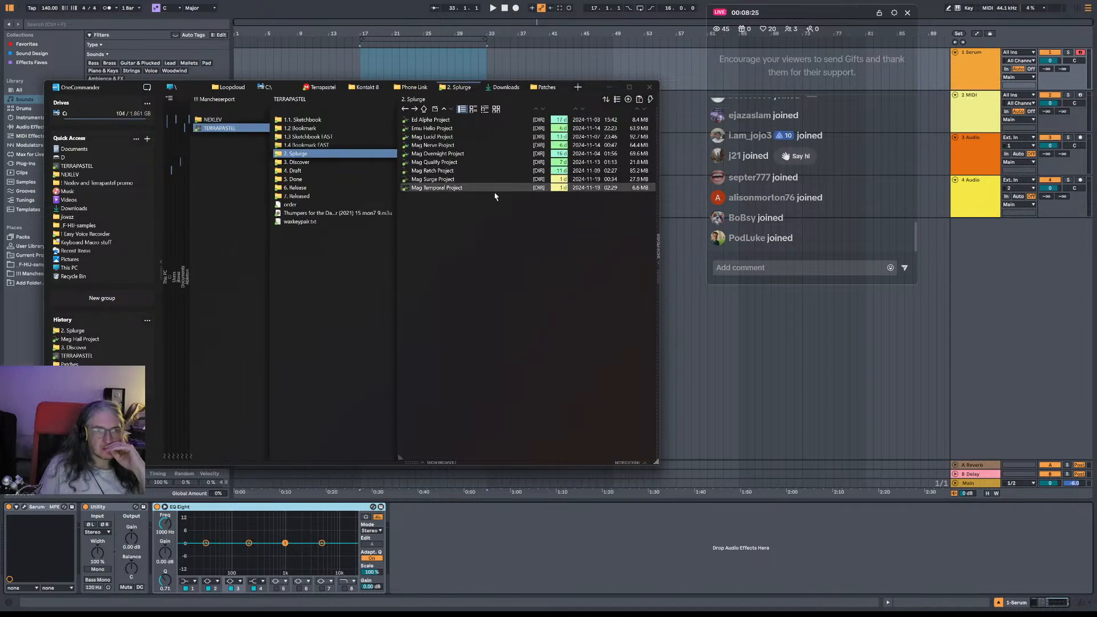
left_click(452, 173)
double_click(446, 188)
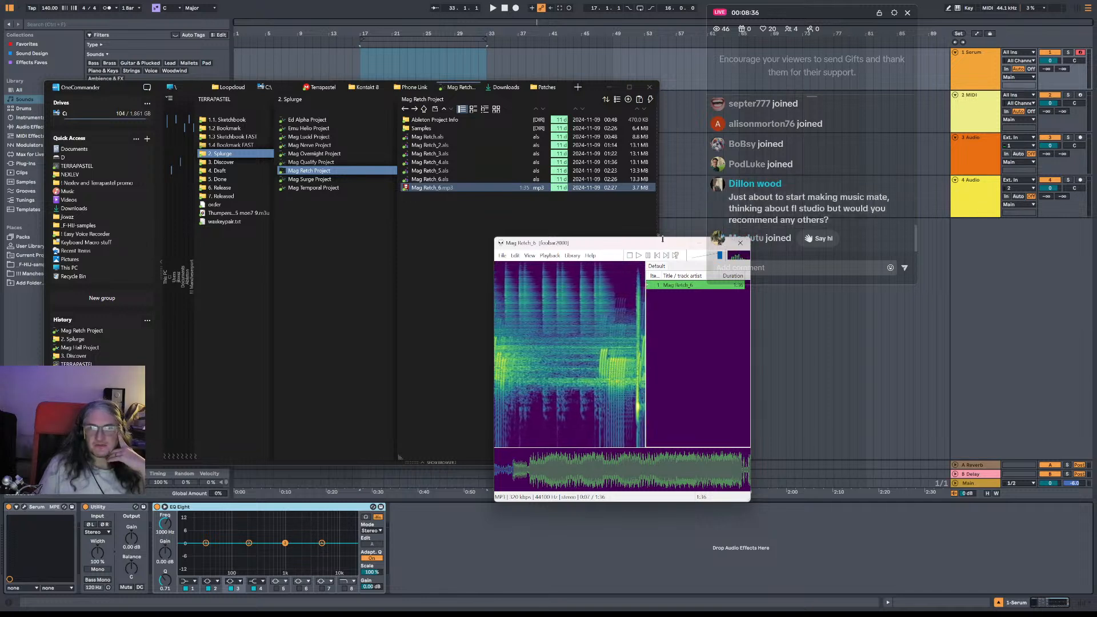
Lower the foobar2000 playback volume and pause Mag Retch_6.
left_click_drag(658, 243, 627, 258)
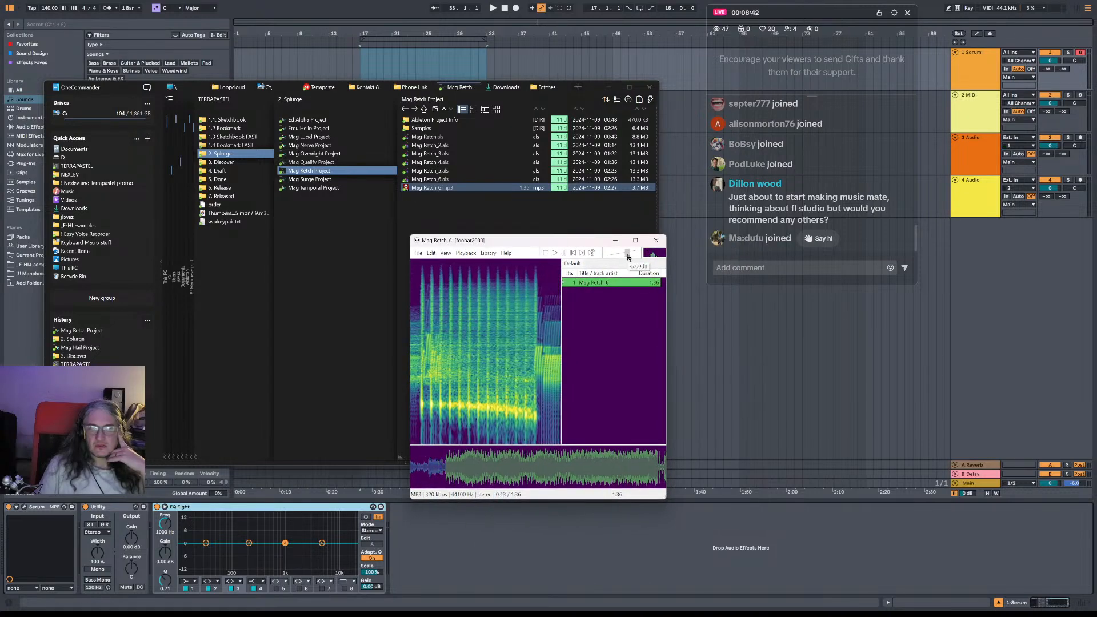
left_click_drag(628, 257, 619, 257)
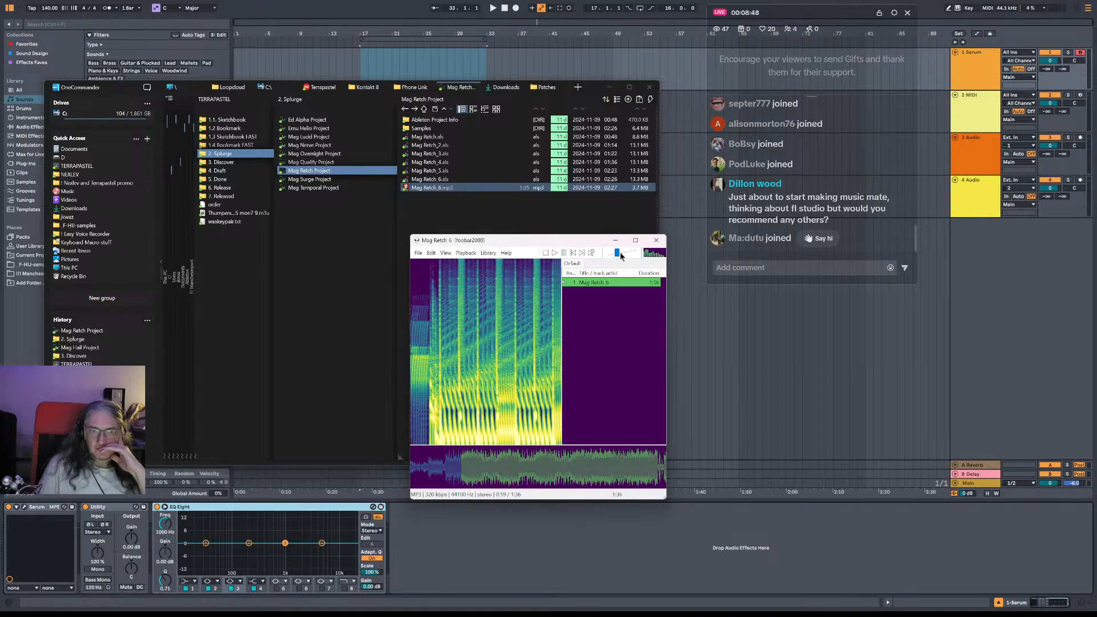
left_click(566, 255)
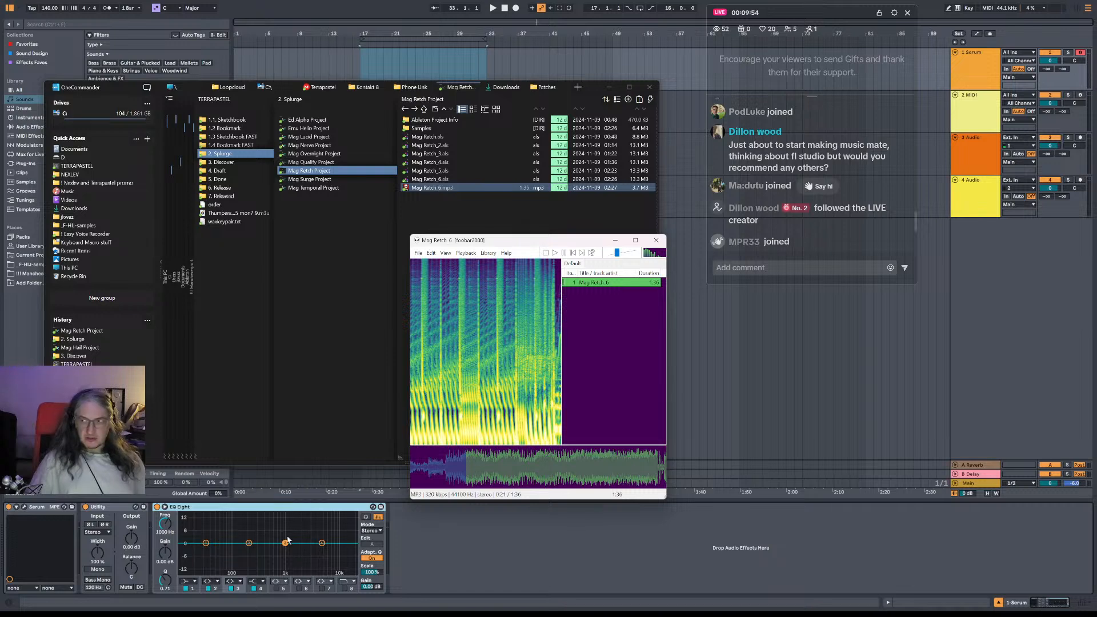
Return to Ableton Live and select the 2 MIDI track instead of the Serum track.
left_click(426, 529)
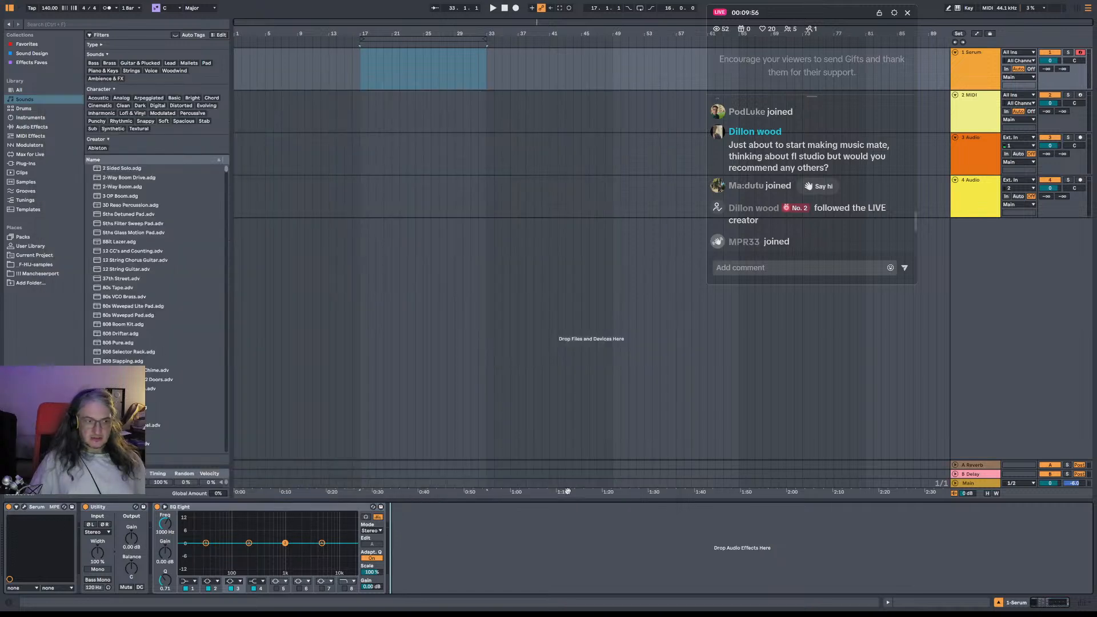
left_click(990, 101)
left_click(984, 84)
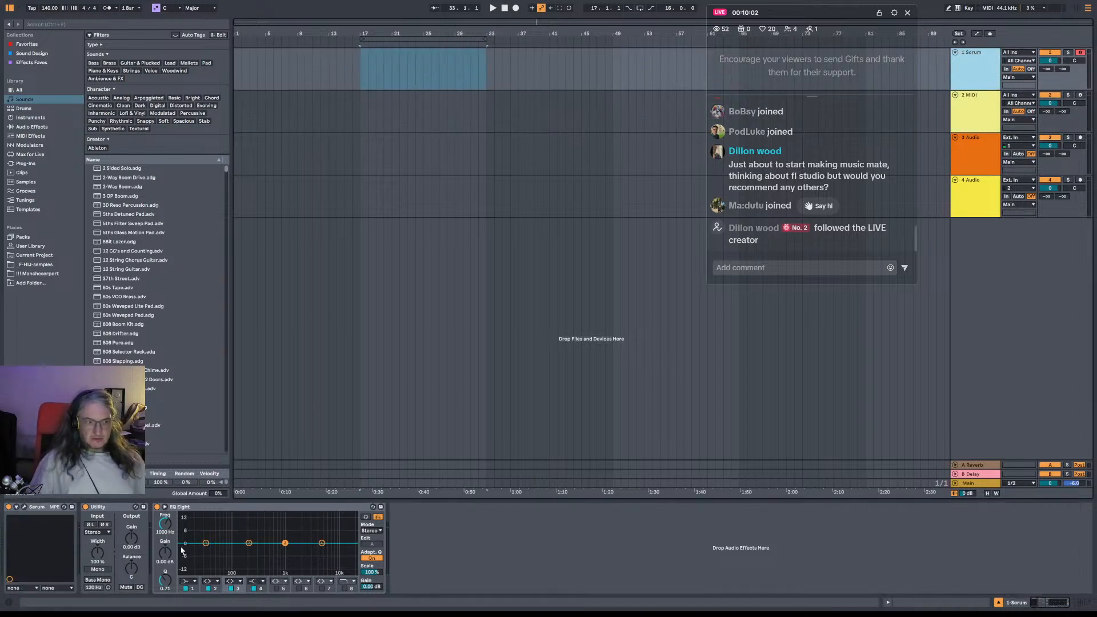
left_click(487, 537)
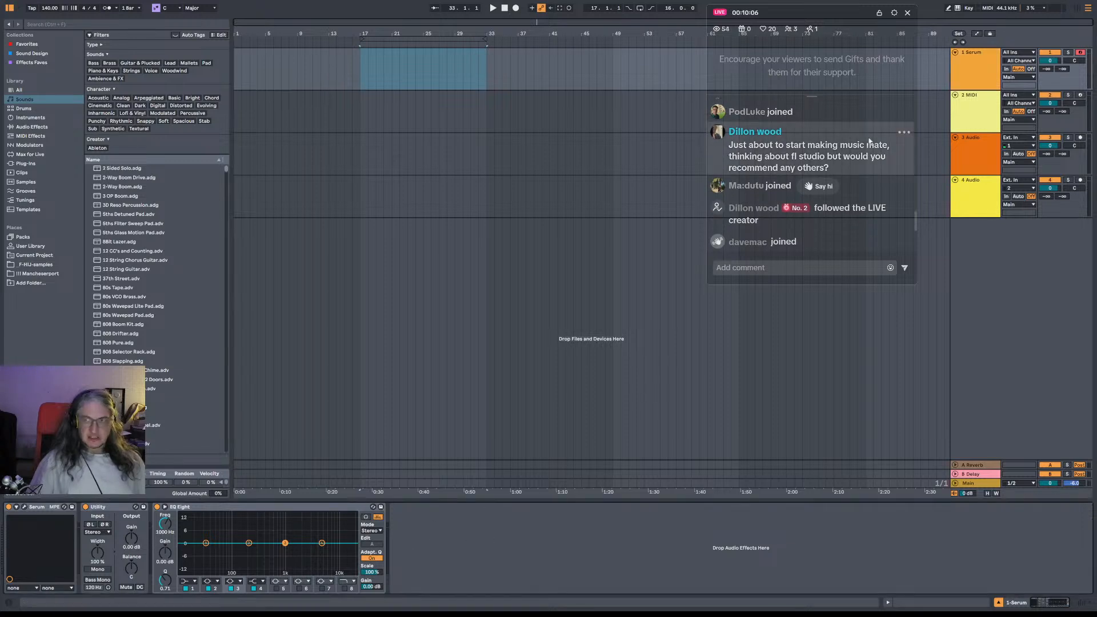
left_click(958, 111)
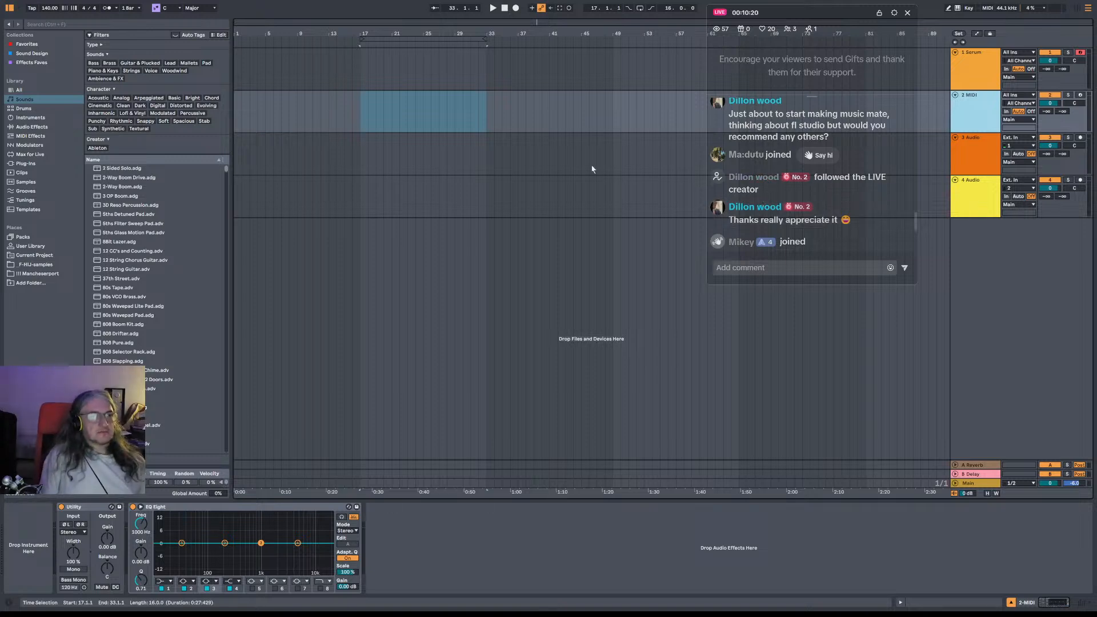
left_click(12, 1)
left_click(11, 1)
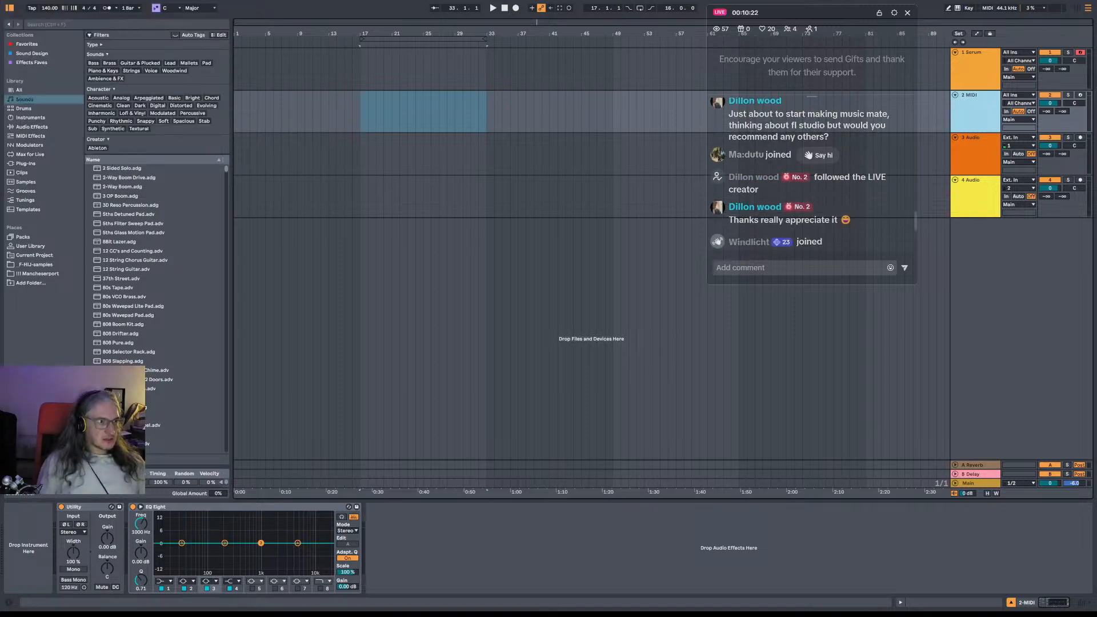
Switch to OneCommander, open the earlier track's Live Set and discard the changes to "Untitled".
key("alt+Tab")
double_click(440, 181)
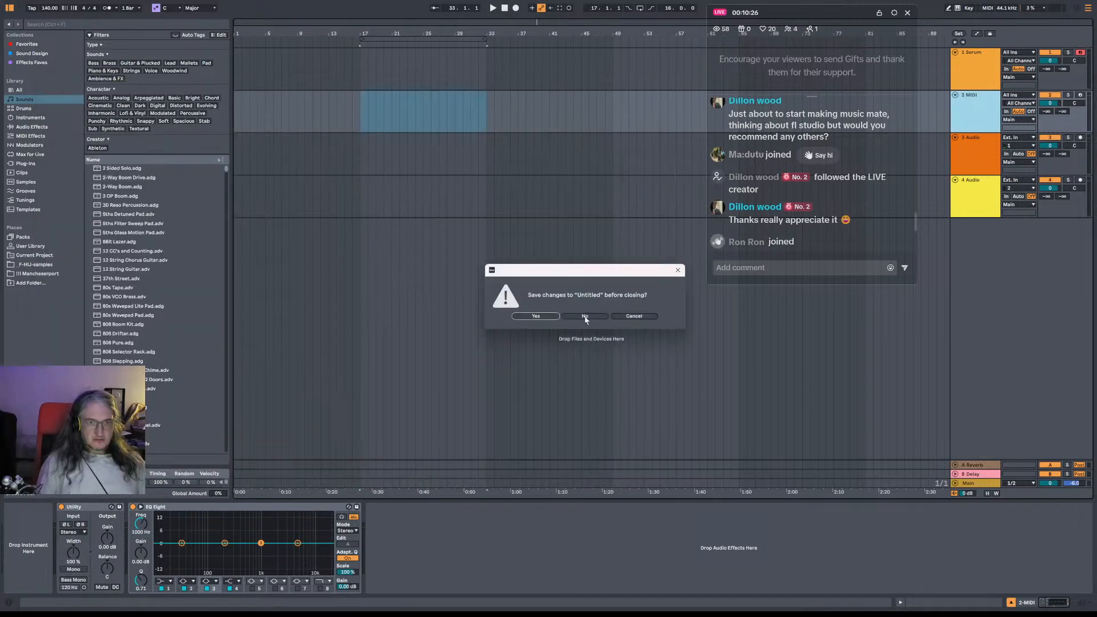
left_click(585, 318)
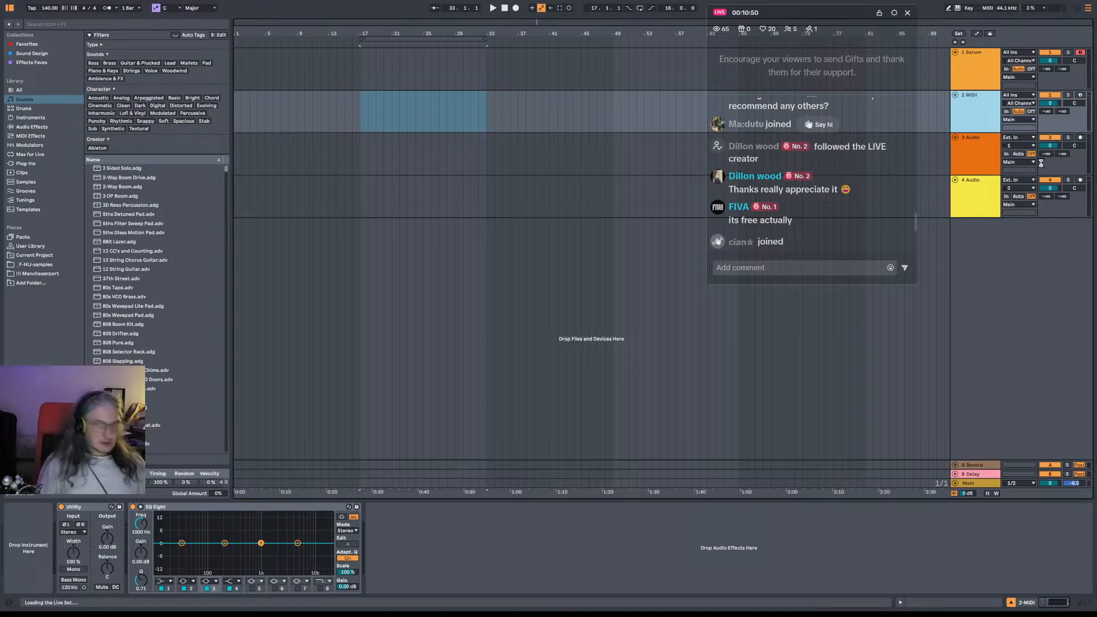
scroll(761, 247, "up", 1)
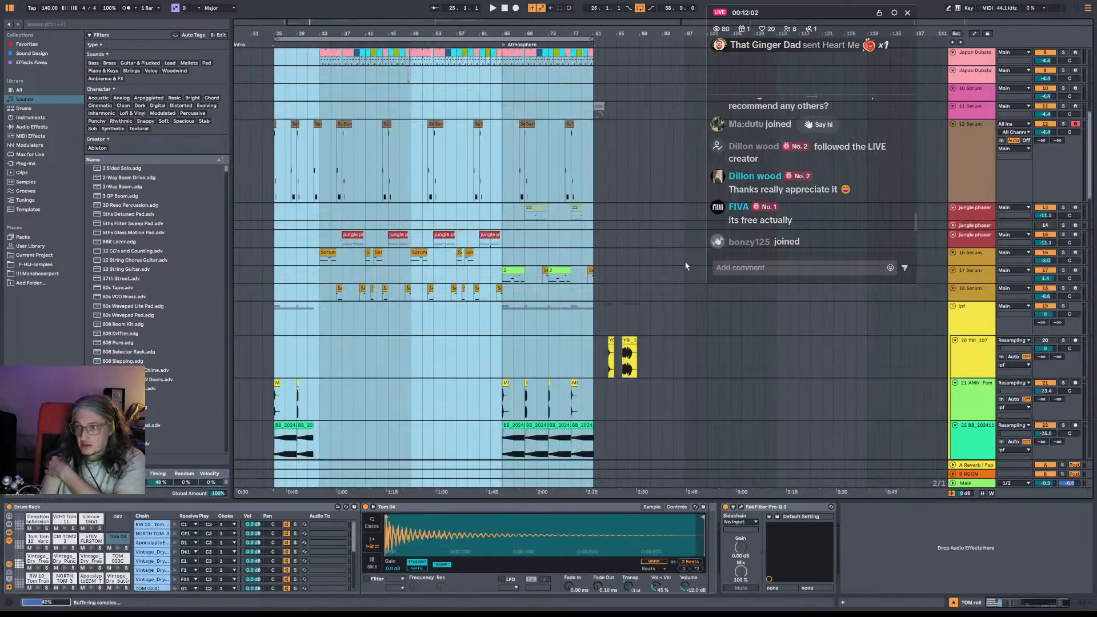
Look through all tracks of the opened arrangement, from the drum tracks down to the bass string track and back.
left_click(619, 260)
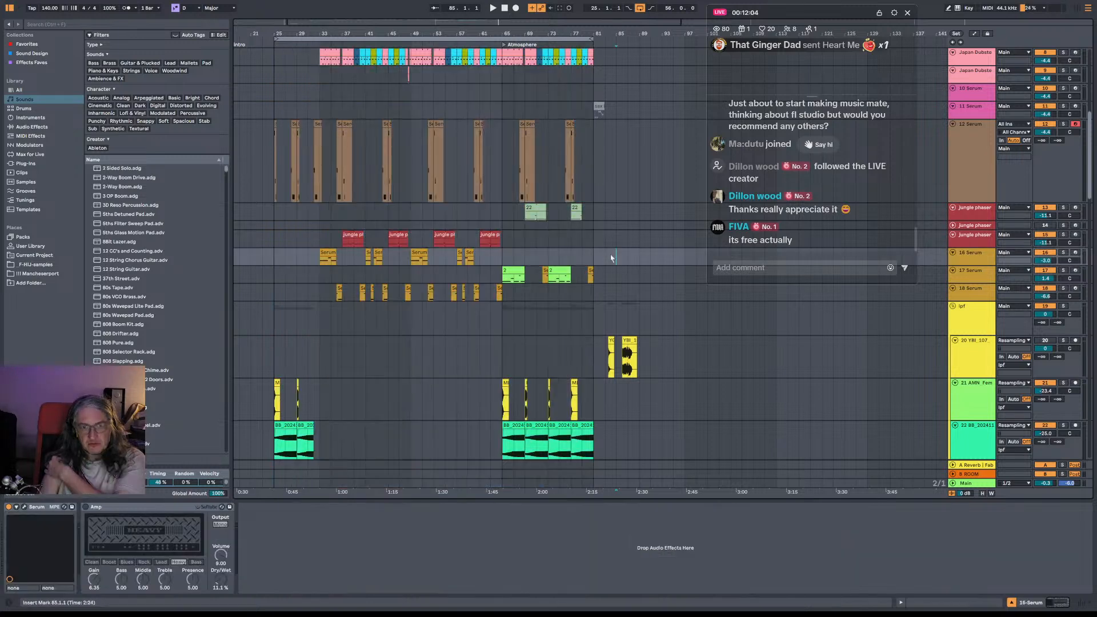
scroll(650, 248, "down", 2)
scroll(650, 247, "down", 7)
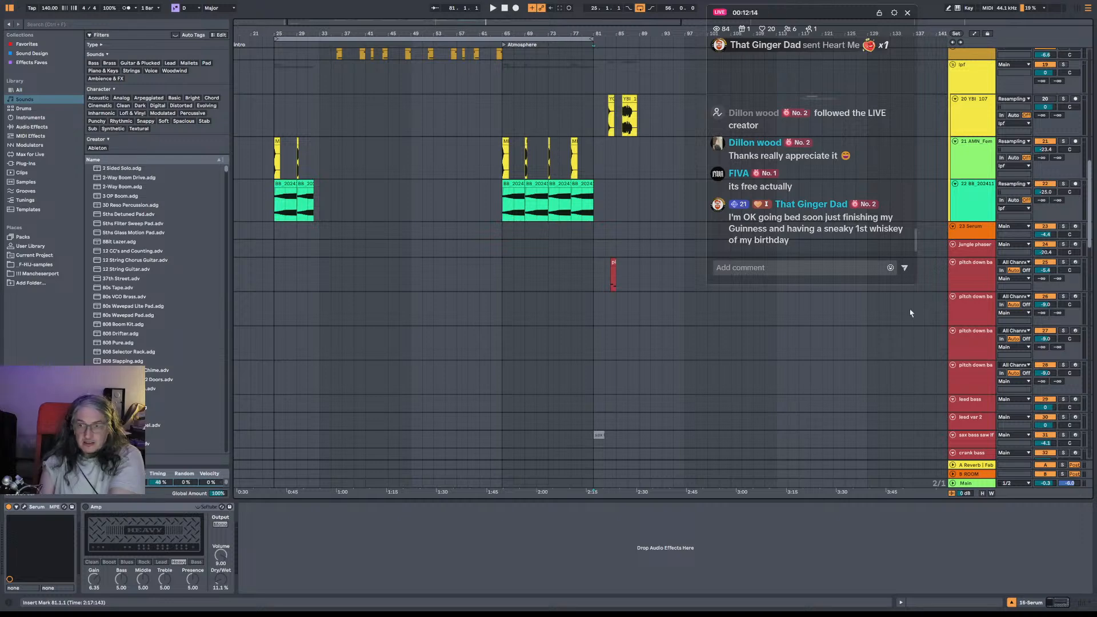
scroll(850, 389, "down", 1)
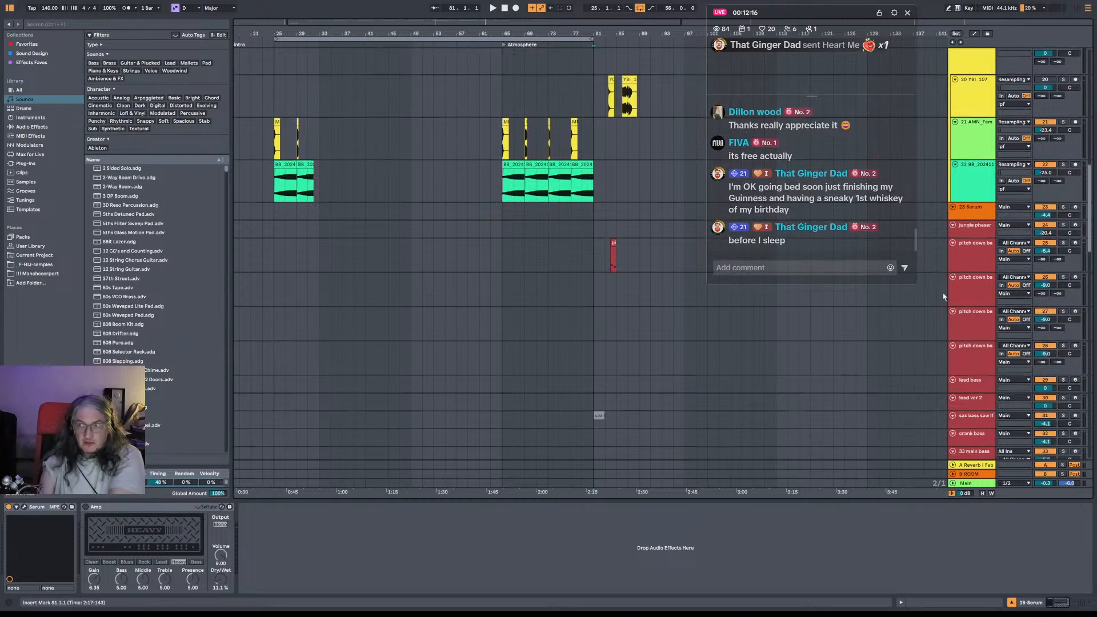
scroll(873, 383, "down", 6)
scroll(942, 356, "down", 12)
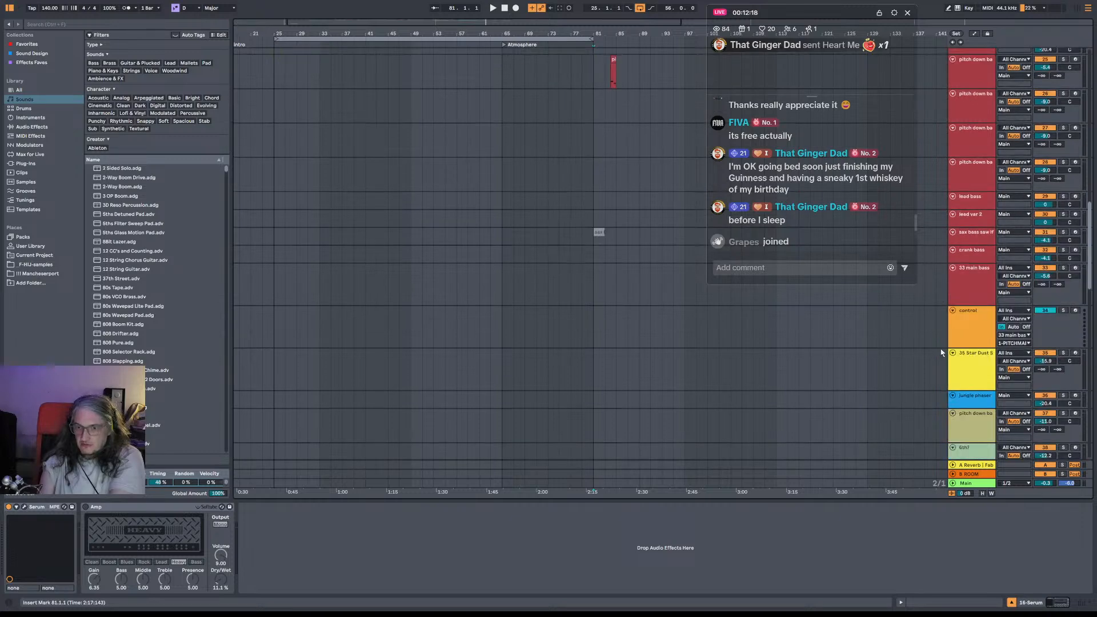
scroll(1090, 317, "up", 11)
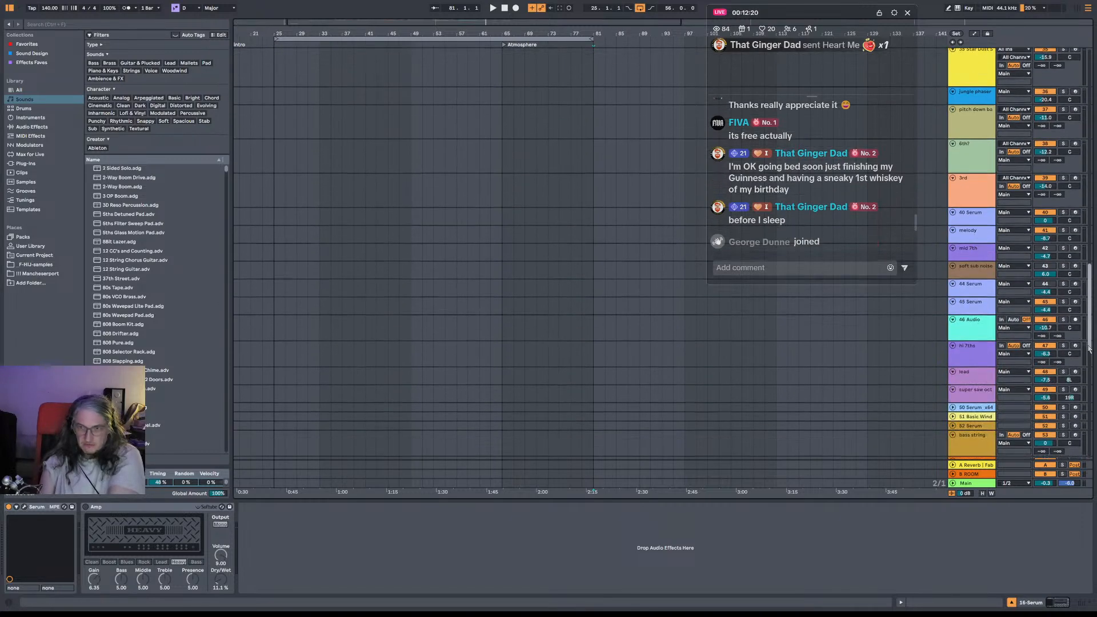
scroll(1080, 266, "down", 15)
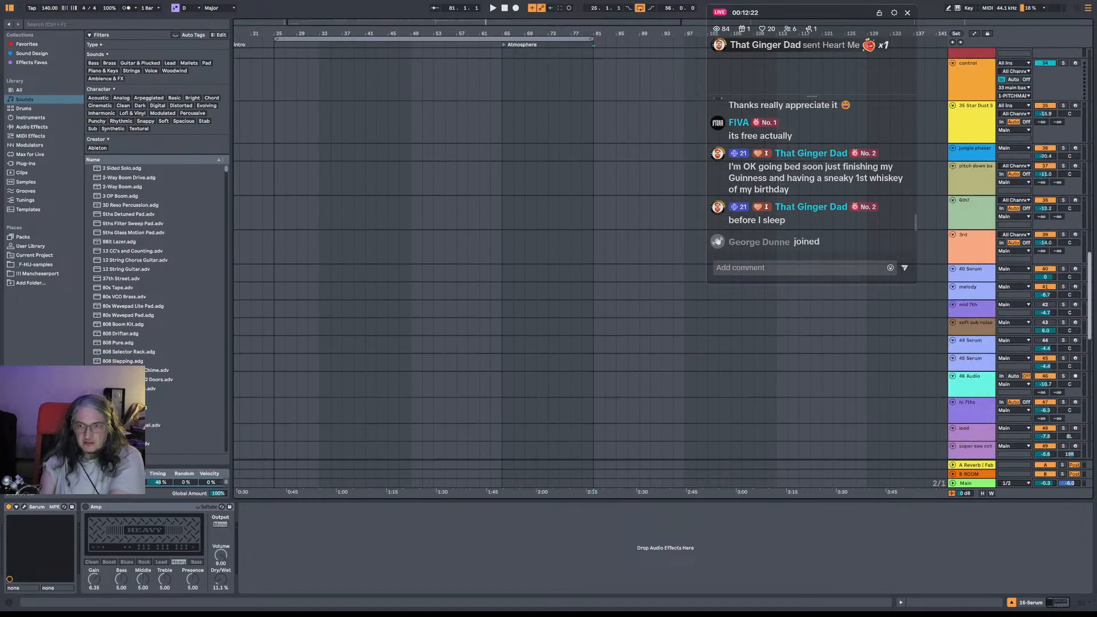
scroll(1081, 267, "up", 20)
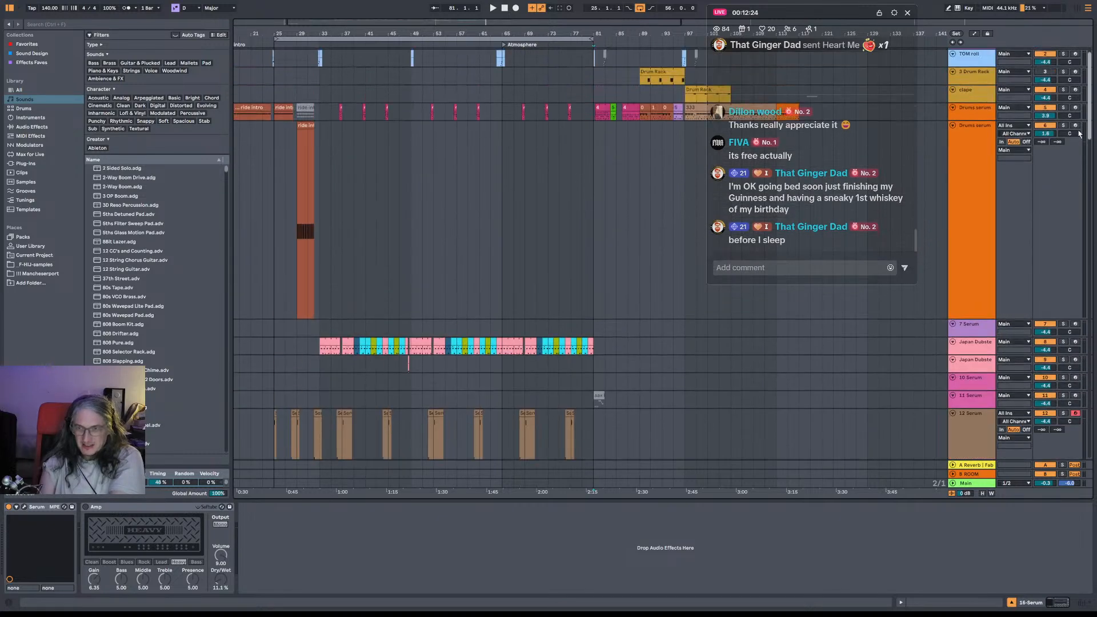
scroll(1086, 366, "down", 20)
scroll(1087, 367, "up", 20)
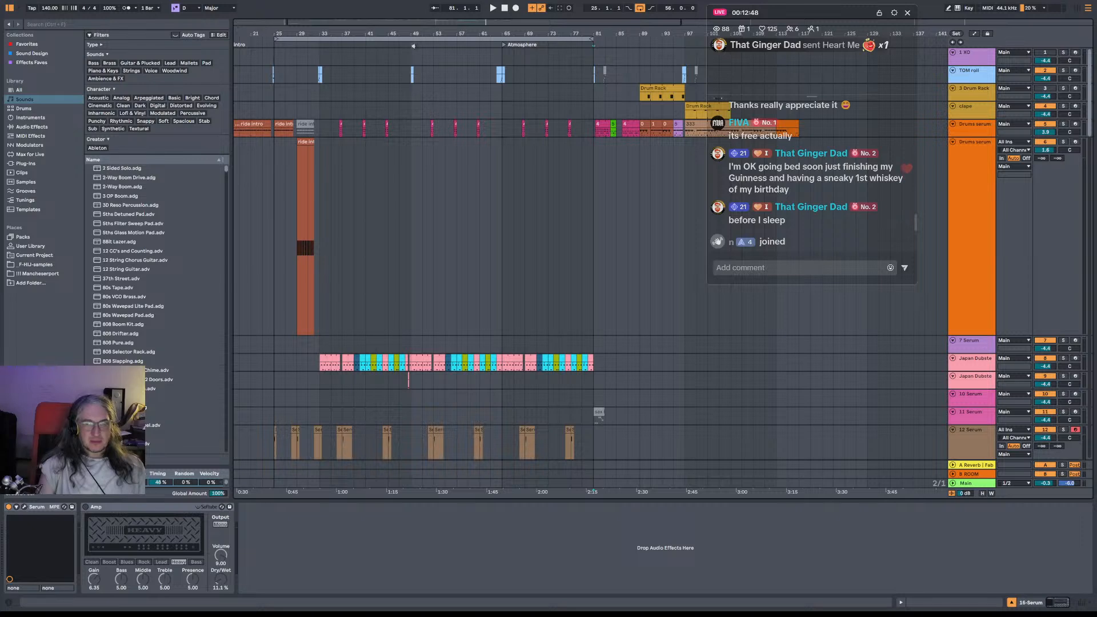
Play the arrangement from bar 25 and lower the Main track's volume to -0.8 dB.
left_click_drag(433, 32, 485, 33)
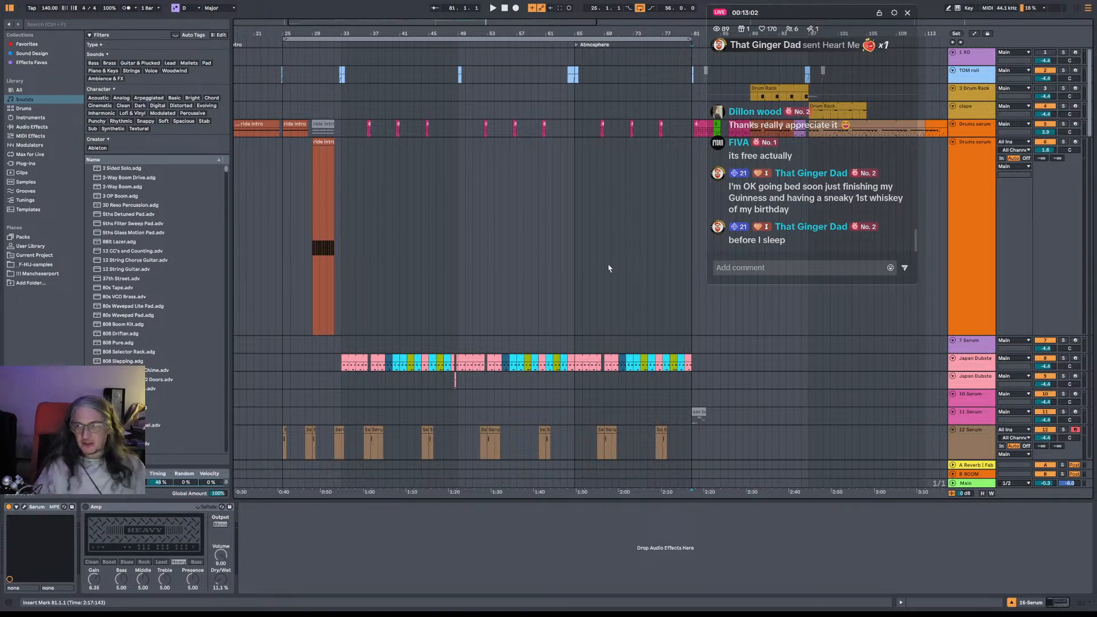
left_click(287, 212)
key("space")
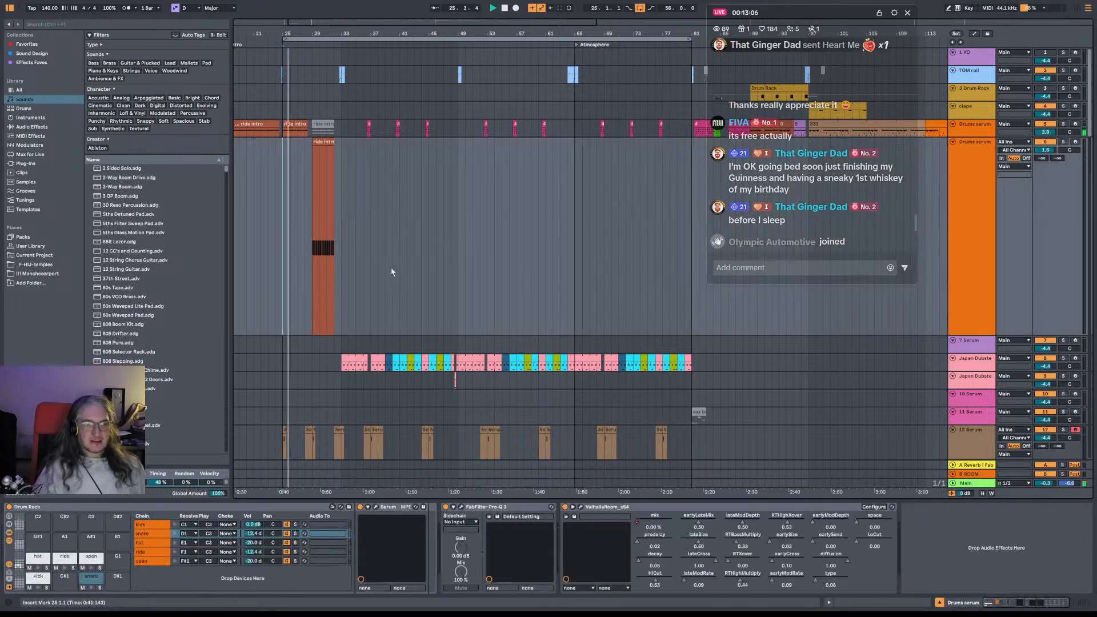
scroll(400, 267, "down", 3)
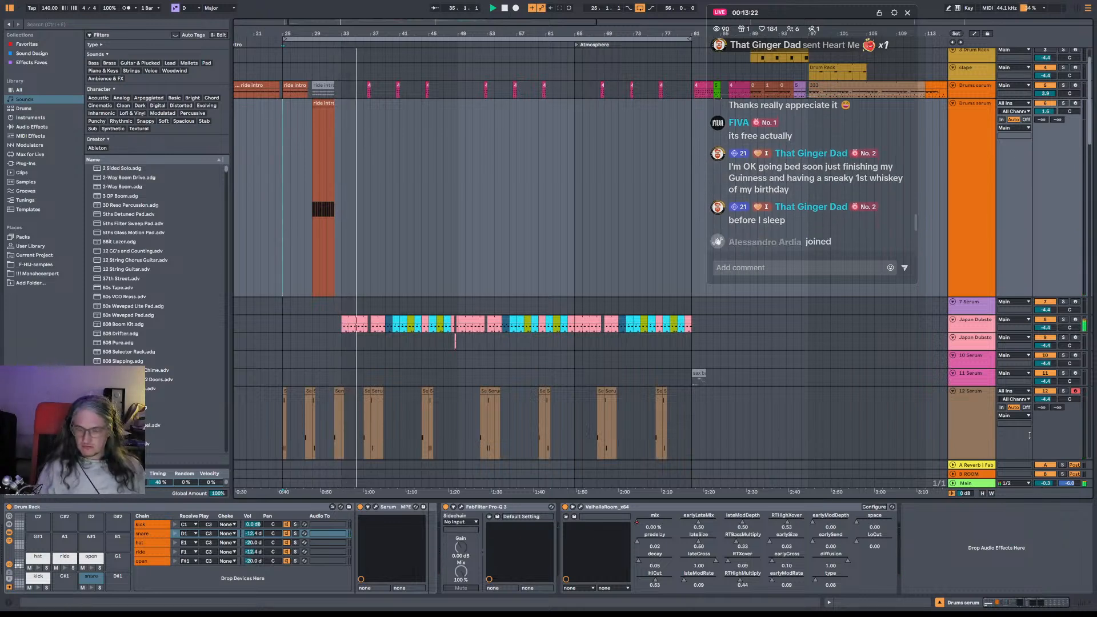
left_click_drag(1045, 483, 1045, 487)
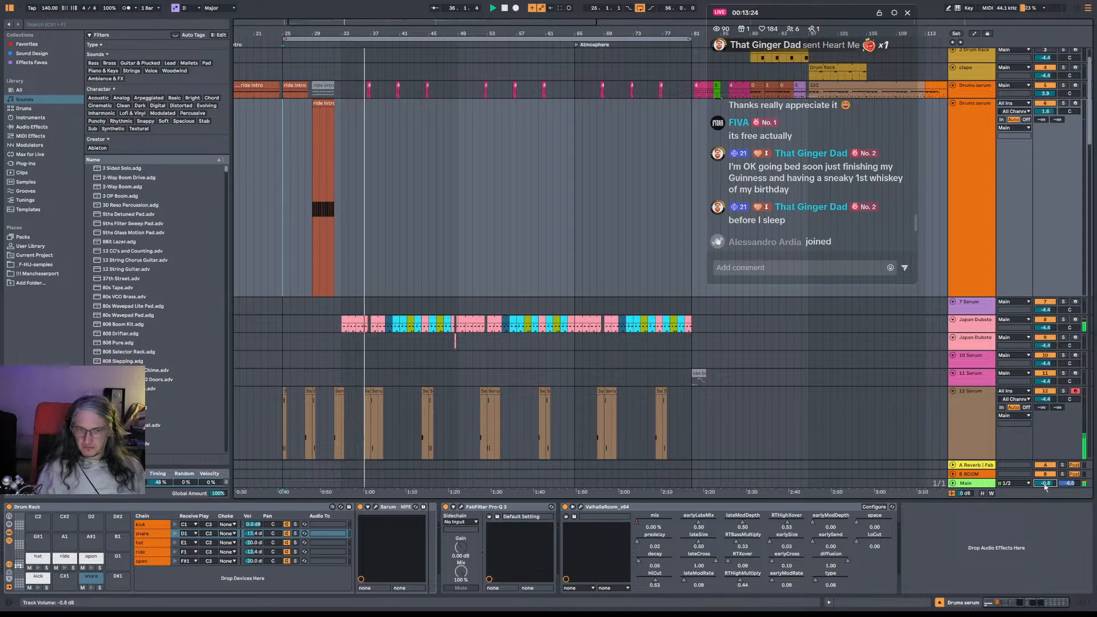
Switch off the Club simulator rack on the Main track and stop playback.
scroll(426, 295, "down", 2)
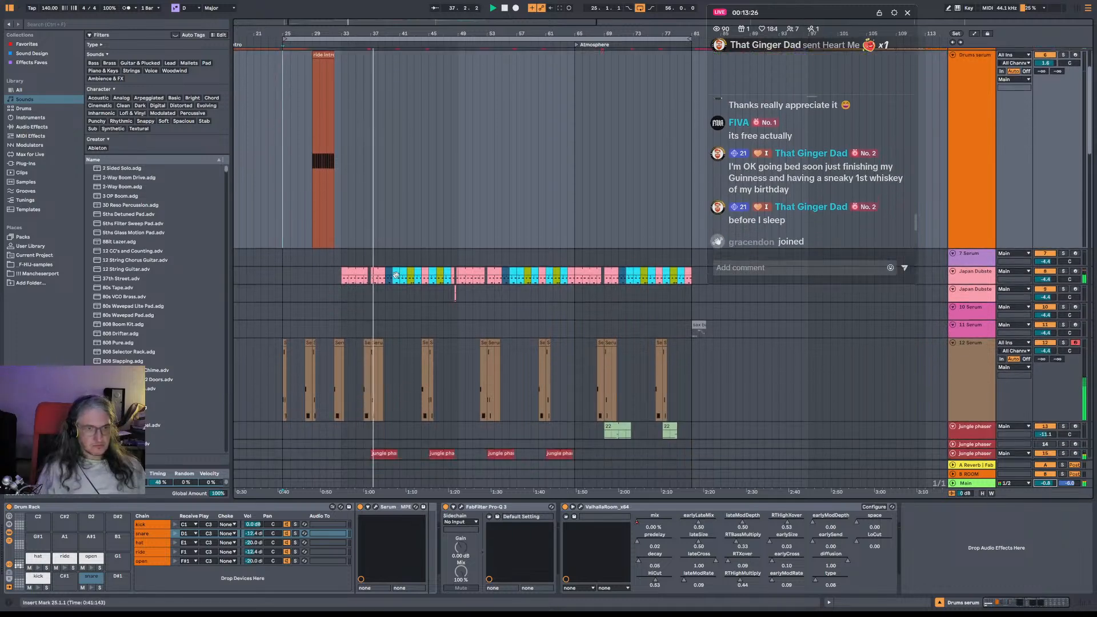
left_click_drag(377, 34, 375, 79)
scroll(414, 183, "down", 6)
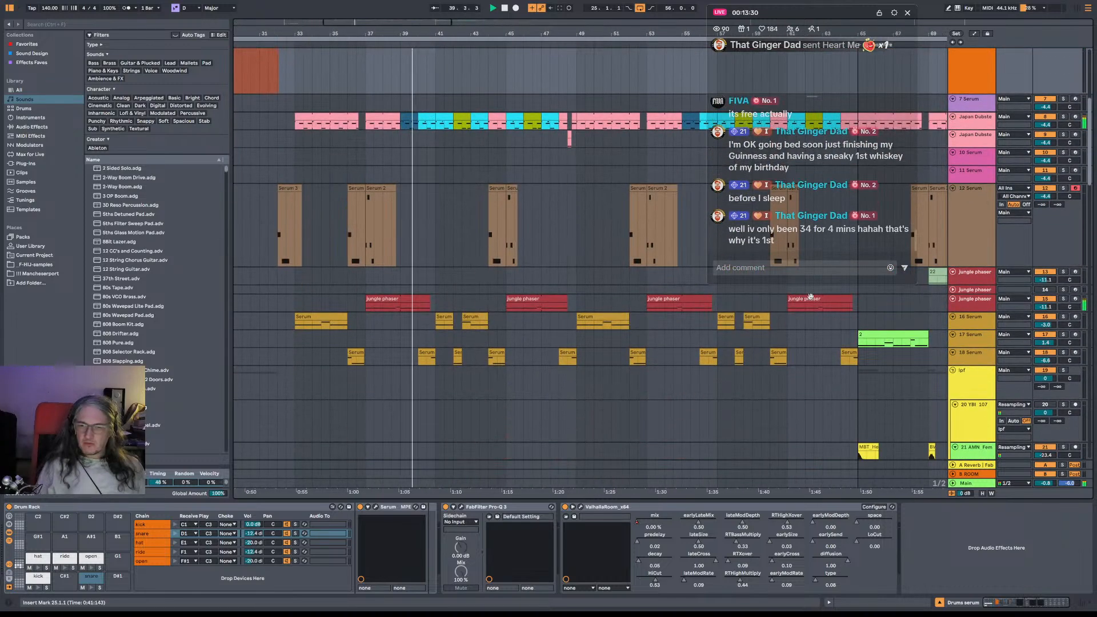
left_click(972, 483)
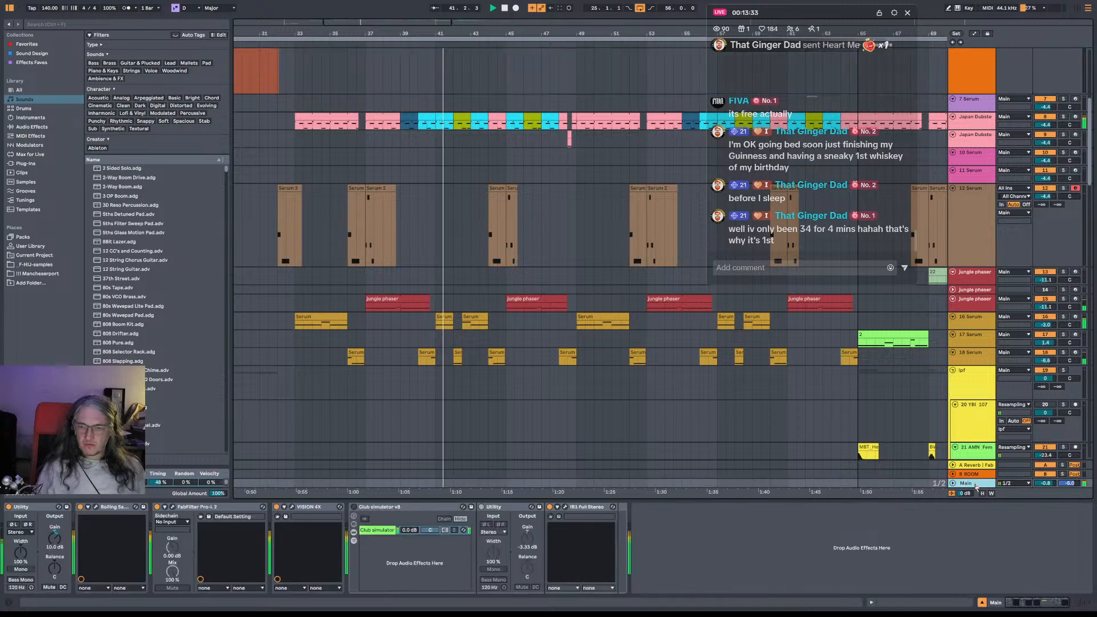
left_click(354, 508)
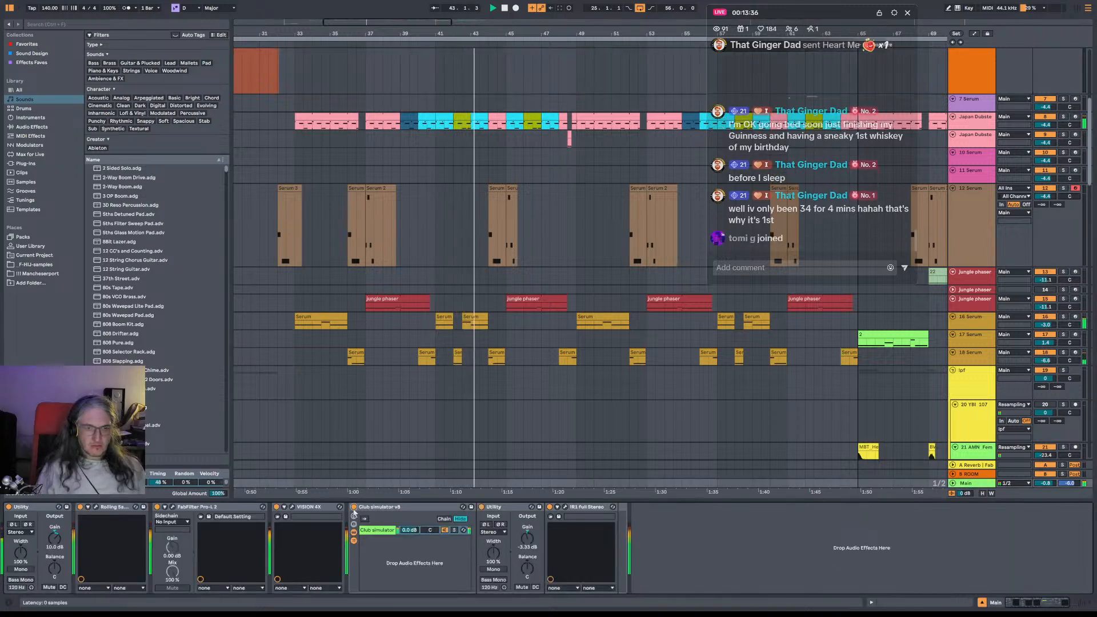
key("space")
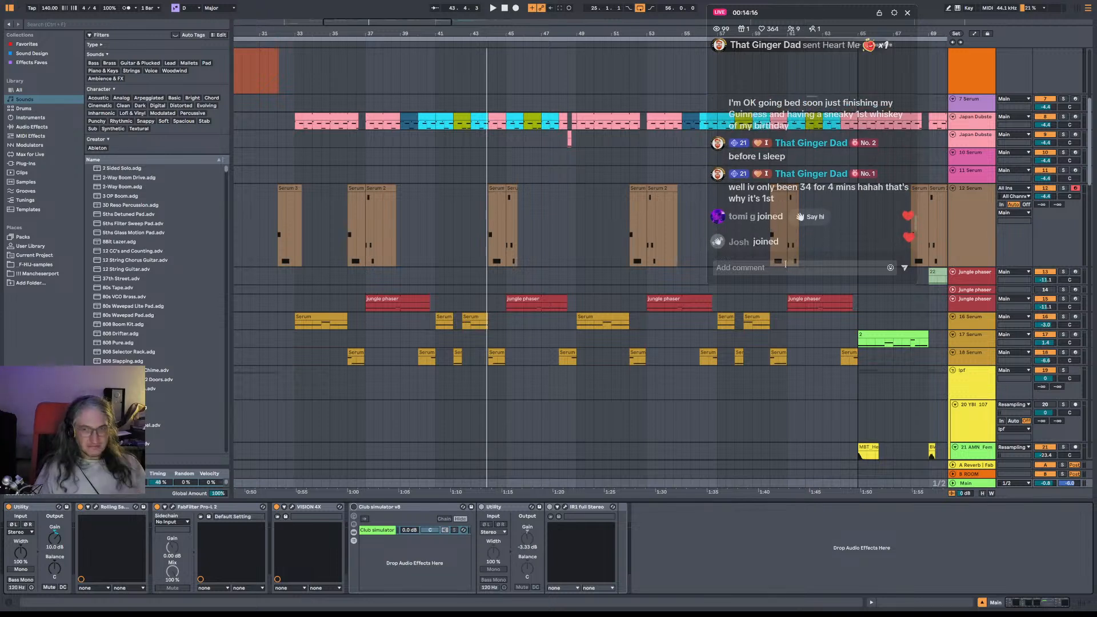
Play the arrangement from bar 32 into bar 33 and stop it.
left_click(278, 178)
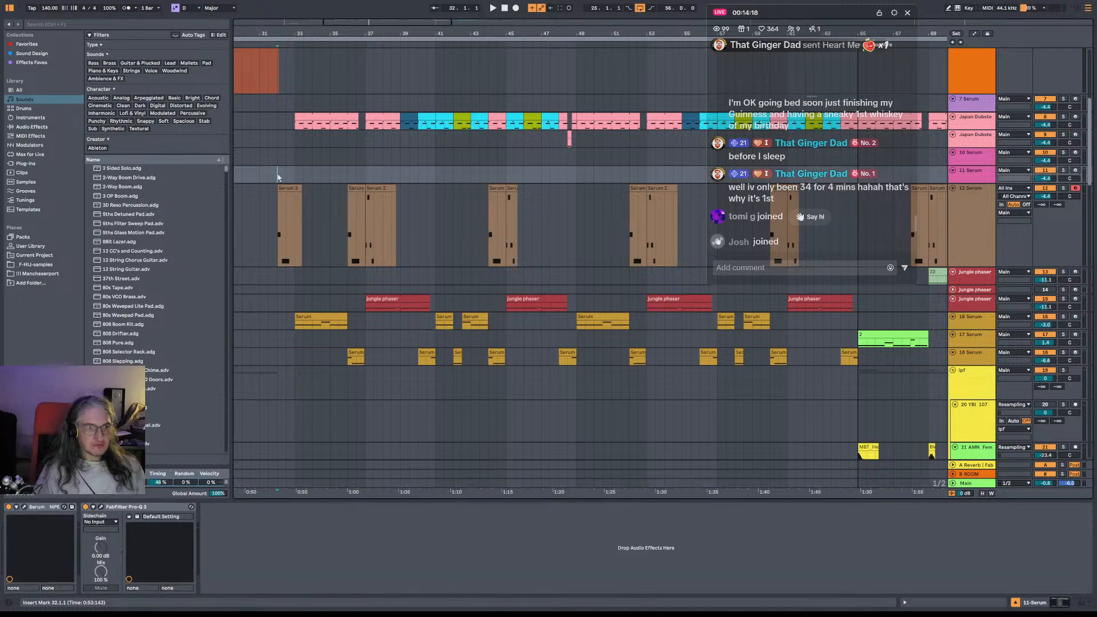
key("space")
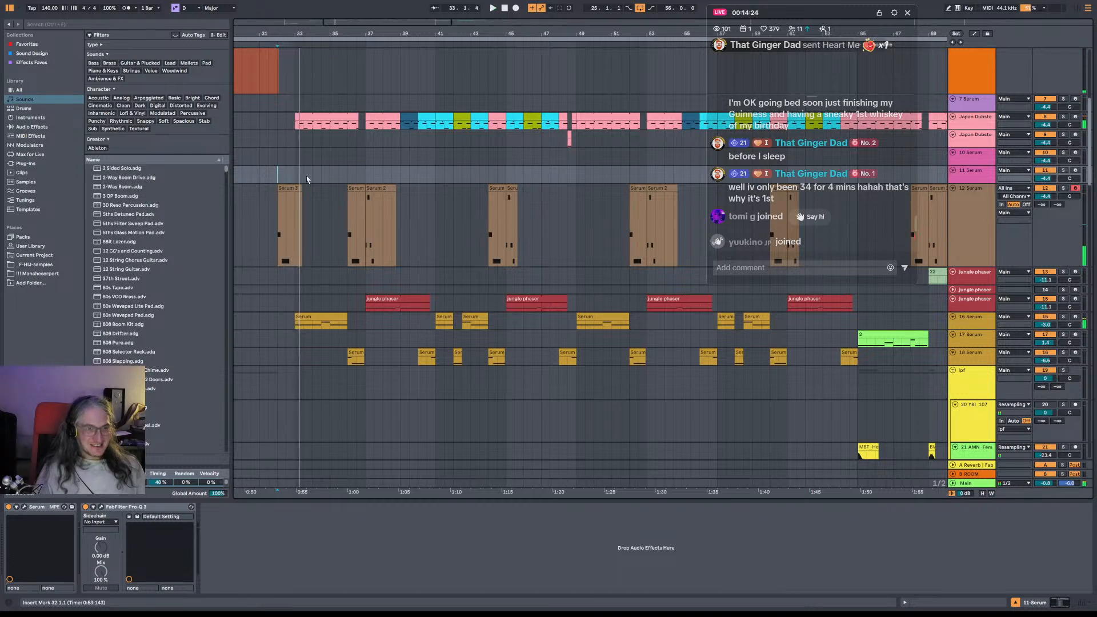
scroll(426, 177, "up", 2)
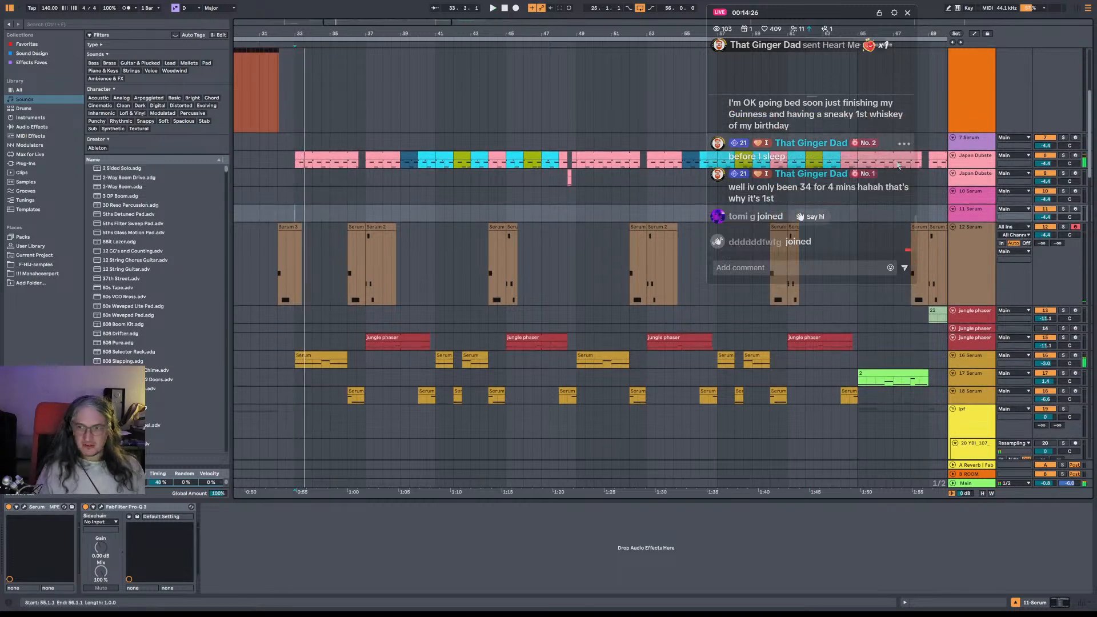
Solo the upper Japan Dubstep kit track and play its opening hits from bar 33.
left_click(994, 167)
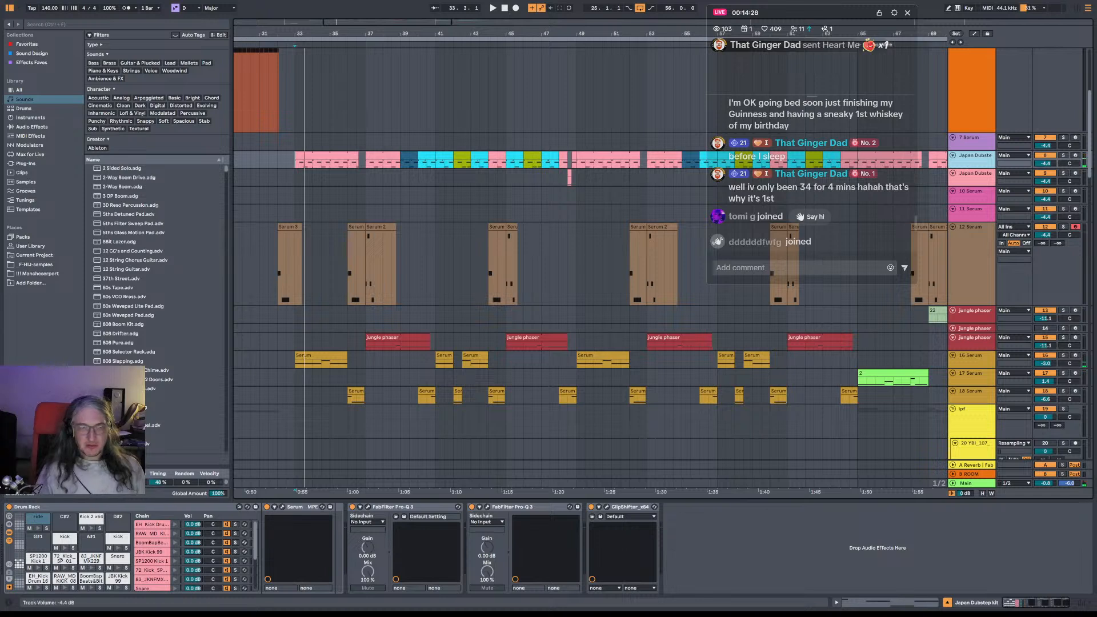
left_click(1066, 156)
key("space")
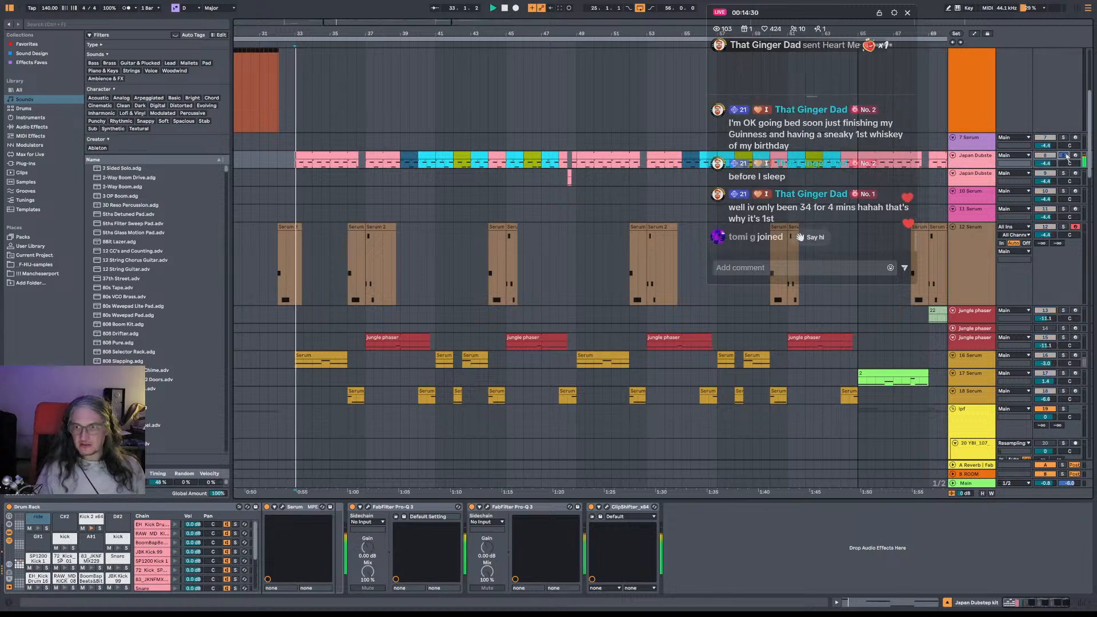
key("space")
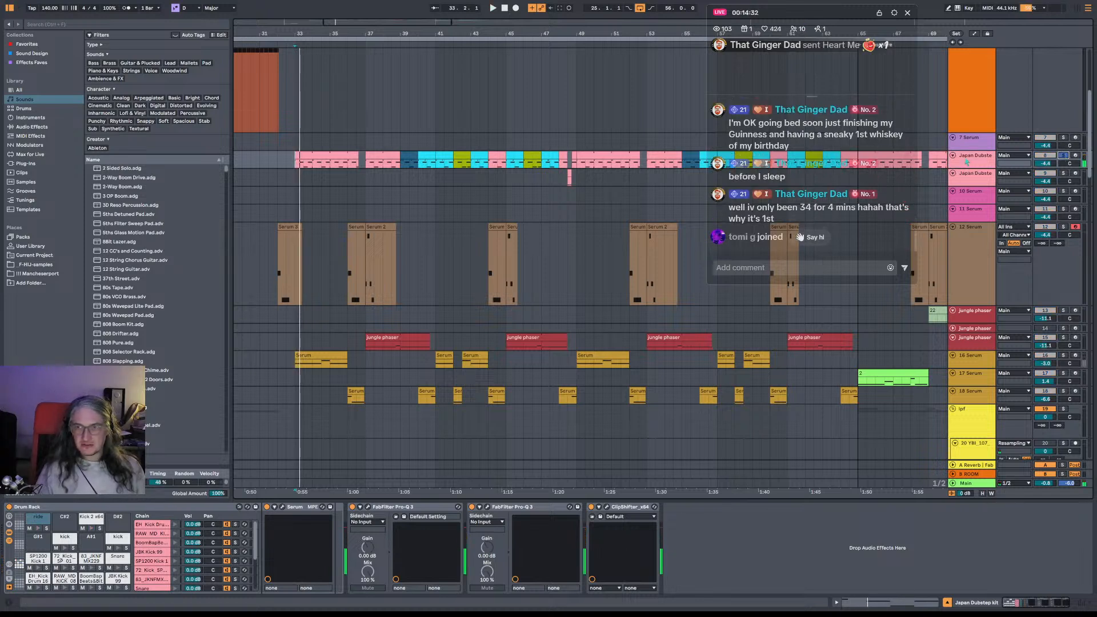
left_click(967, 163)
key("space")
key("space")
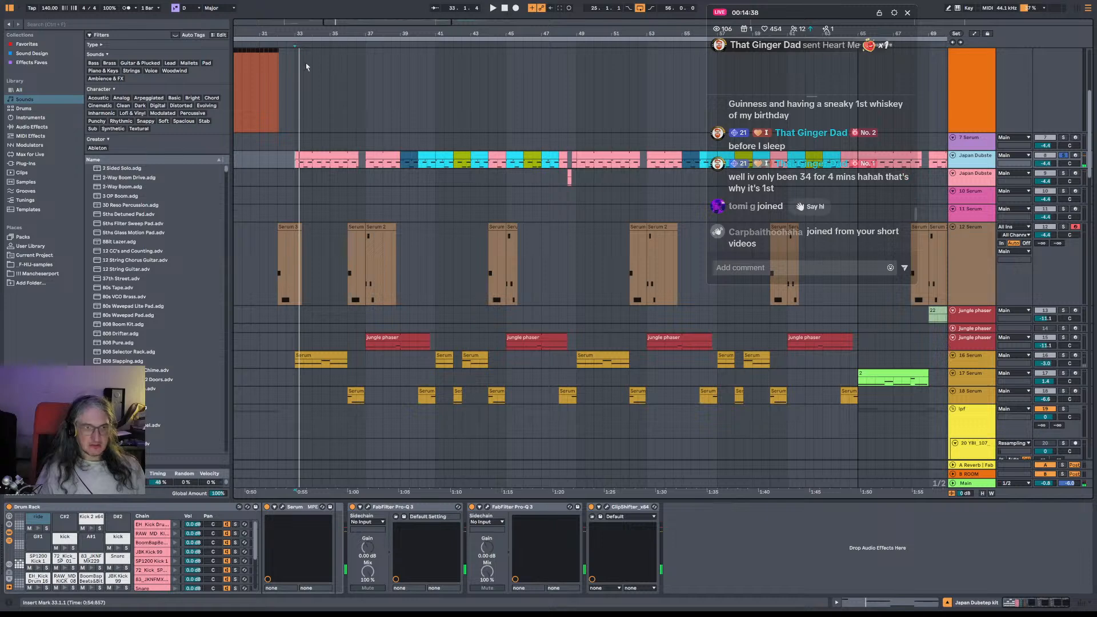
Play the soloed drum clip again from bar 33, stop it and place the insert marker at bar 32.
left_click_drag(310, 38, 311, 168)
left_click(307, 165)
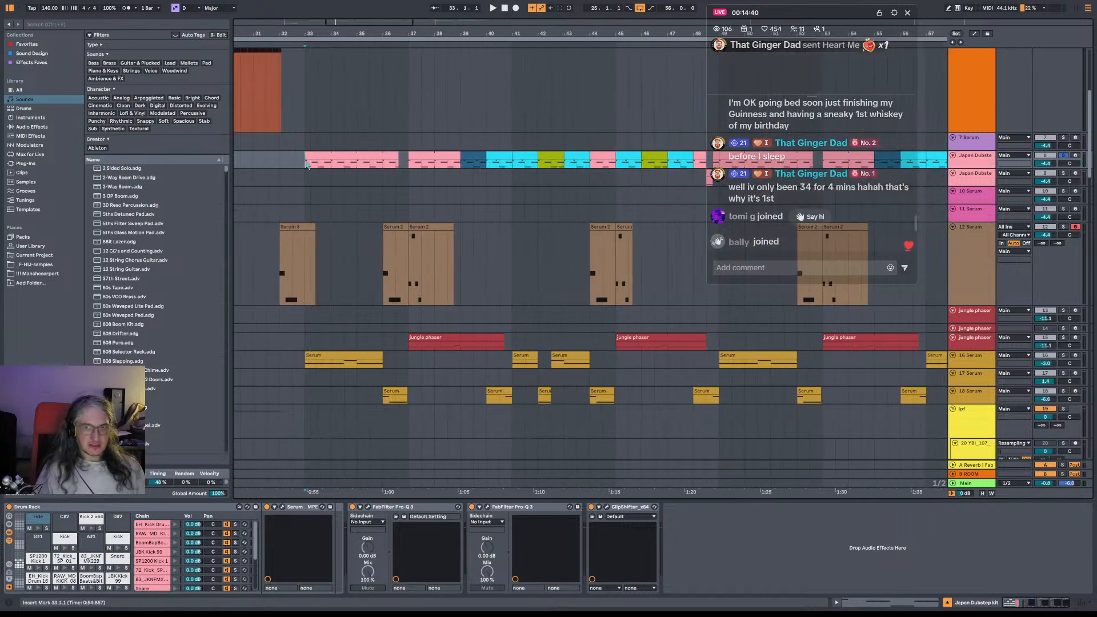
key("space")
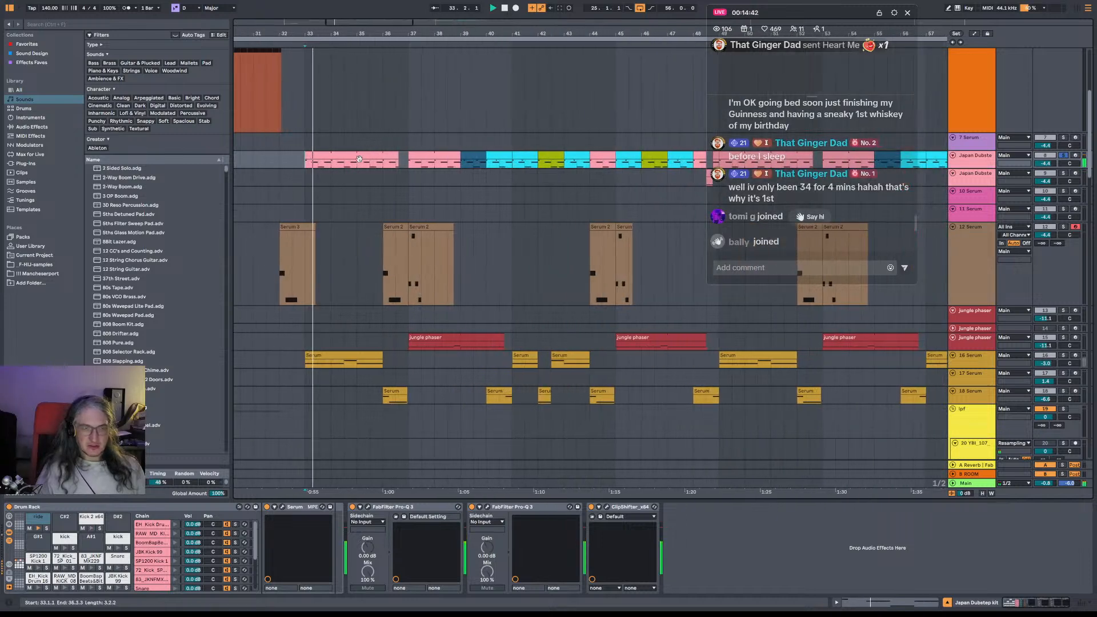
key("space")
left_click(312, 165)
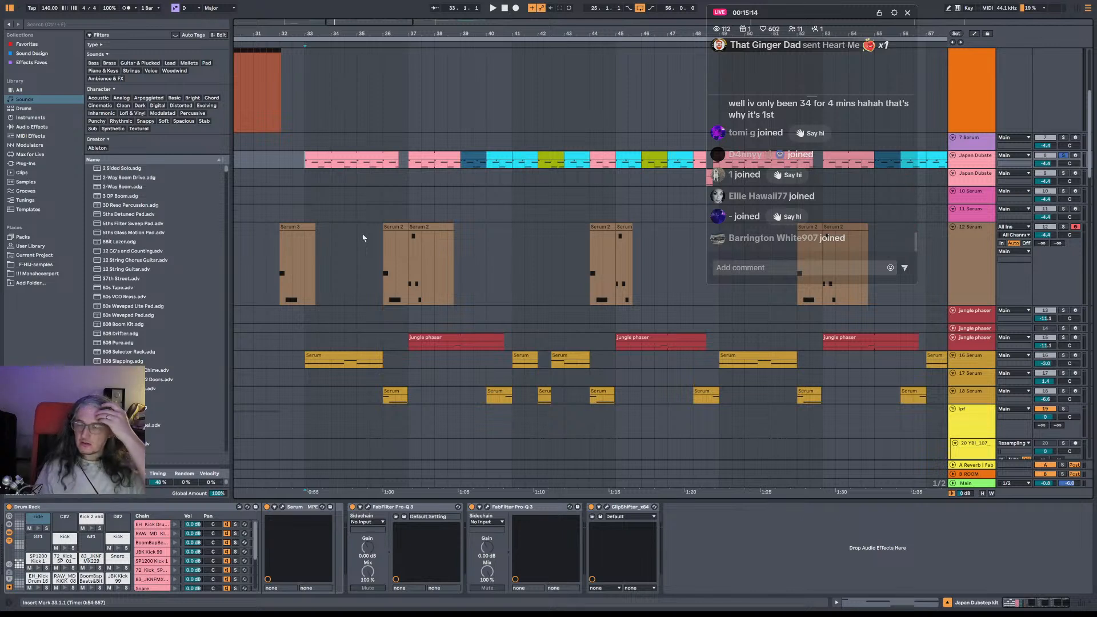
left_click(281, 165)
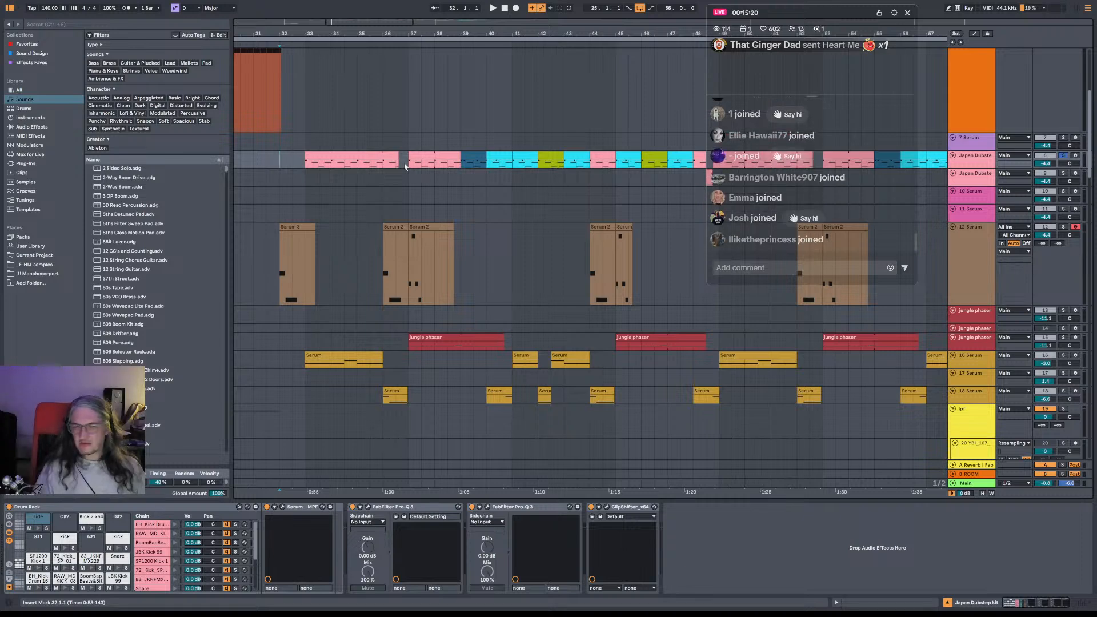
Switch to the web browser and look through the X post about EB-FreakyTable and its replies.
key("alt+Tab")
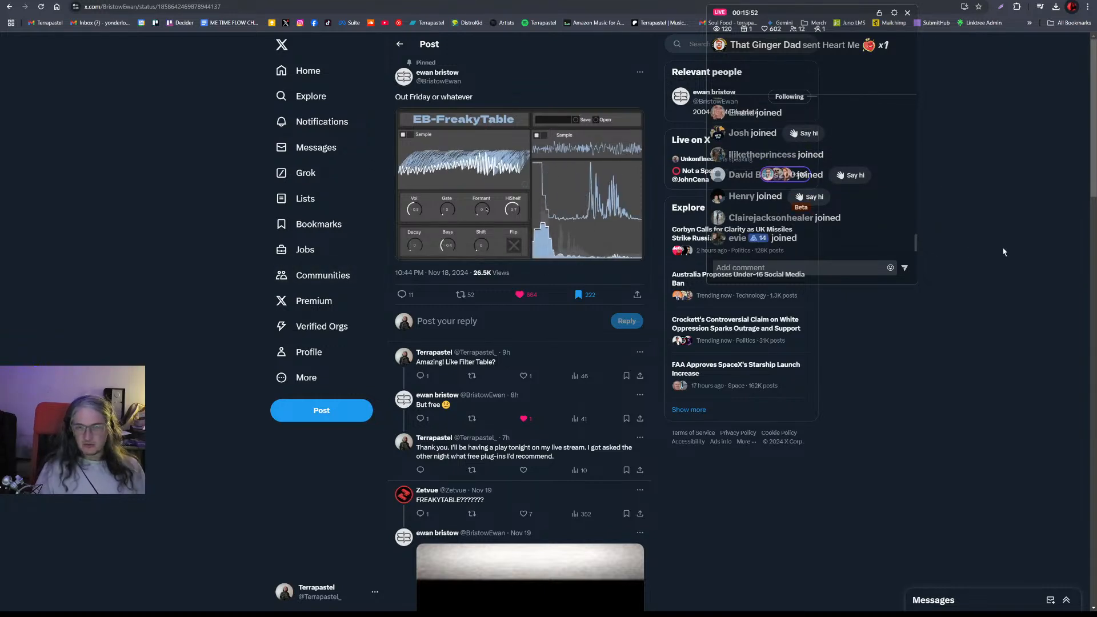
scroll(1004, 252, "down", 8)
scroll(946, 240, "up", 8)
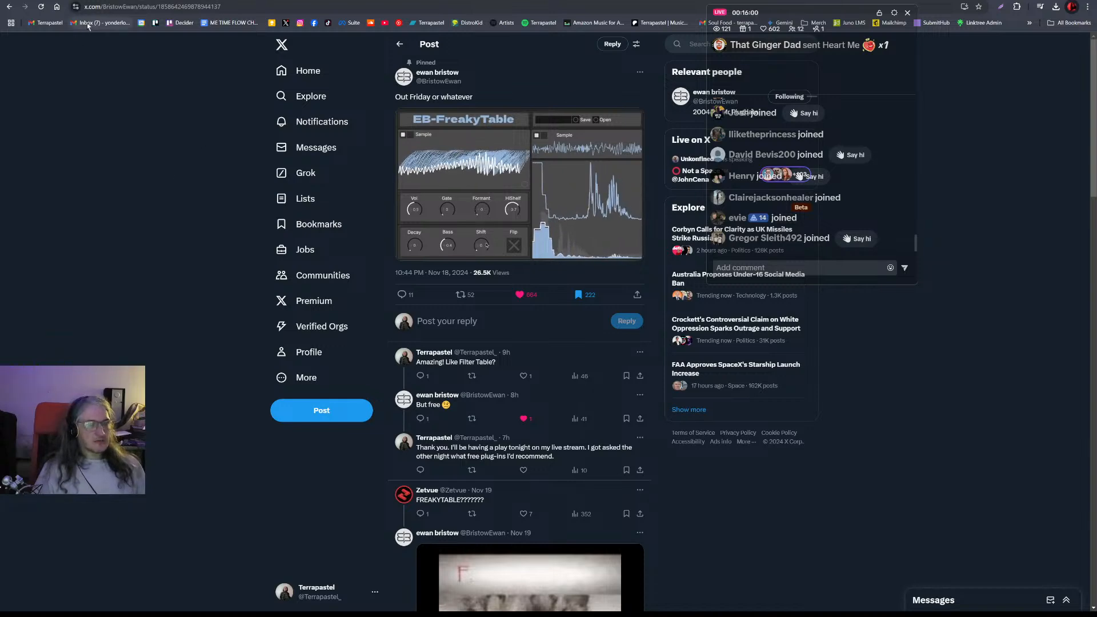
Switch to the YouTube Studio page and open the Terrapastel YouTube channel.
left_click(894, 1)
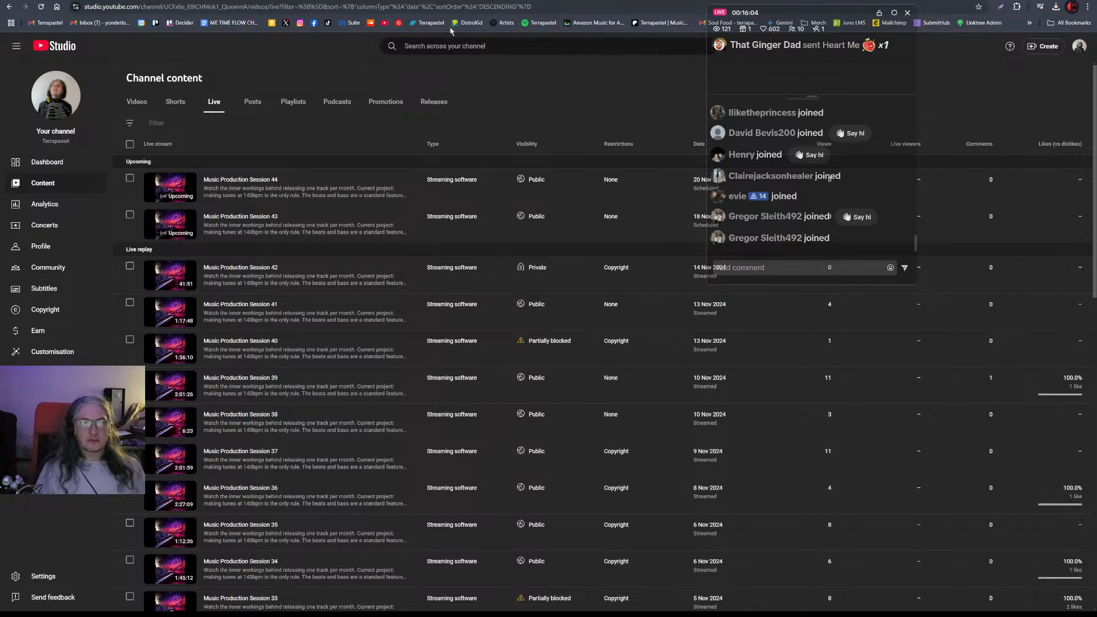
left_click(385, 23)
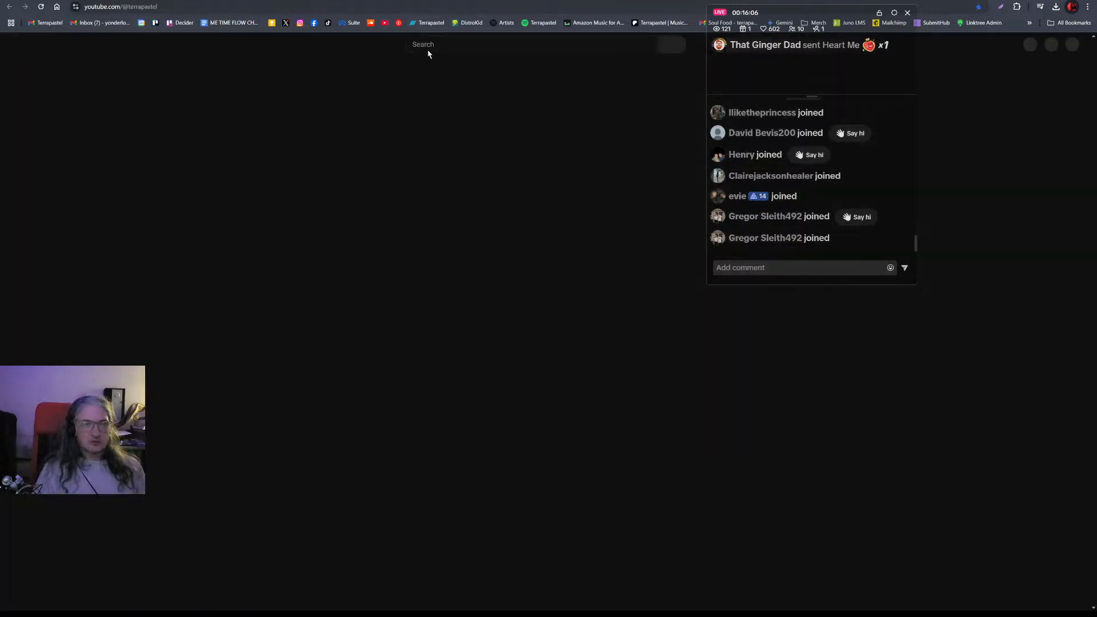
Search YouTube for "ar5" and look through the results.
type("ar")
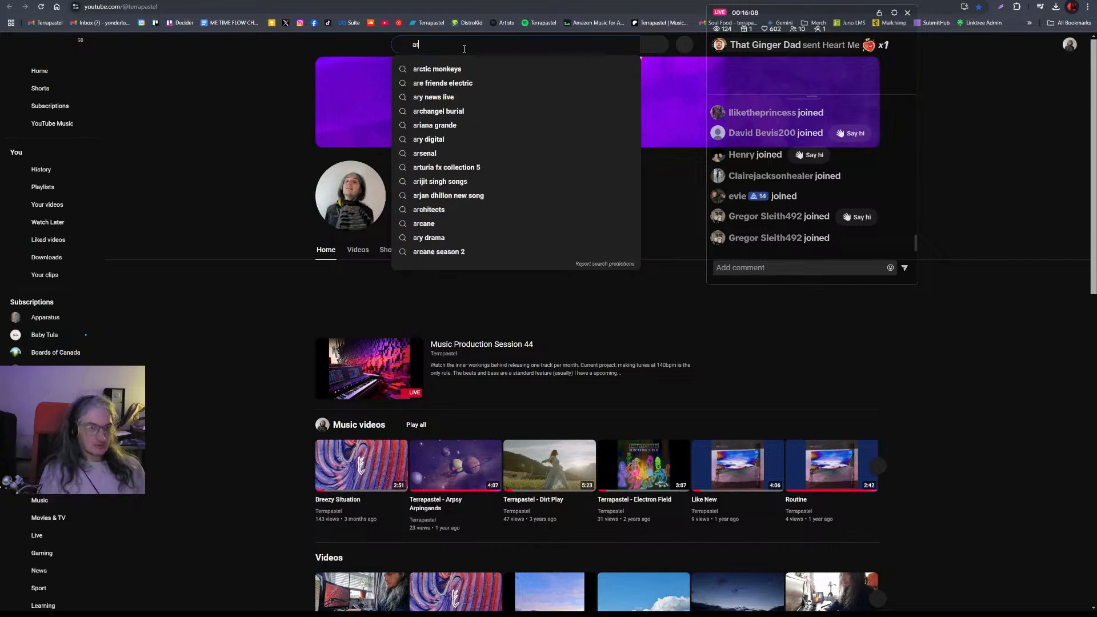
type("5")
key("Return")
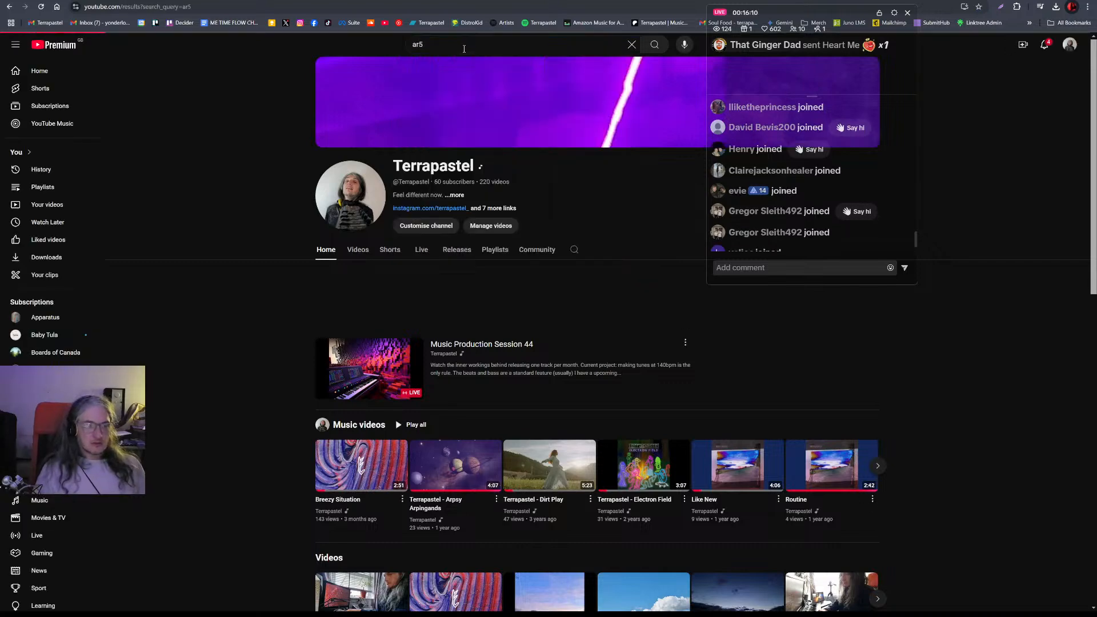
scroll(337, 292, "down", 8)
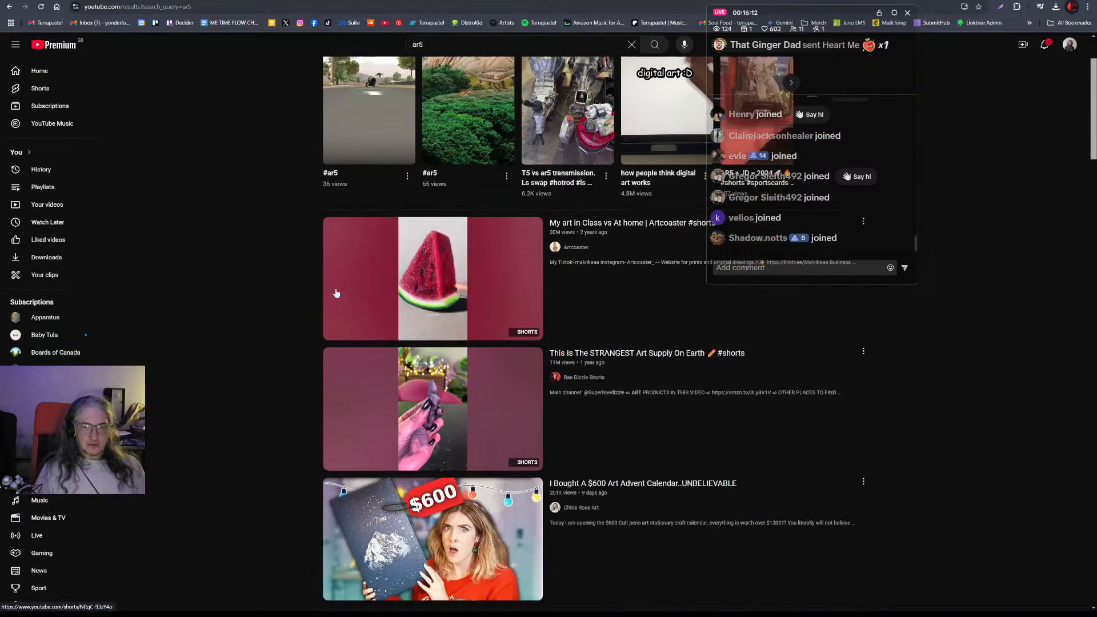
scroll(339, 282, "up", 8)
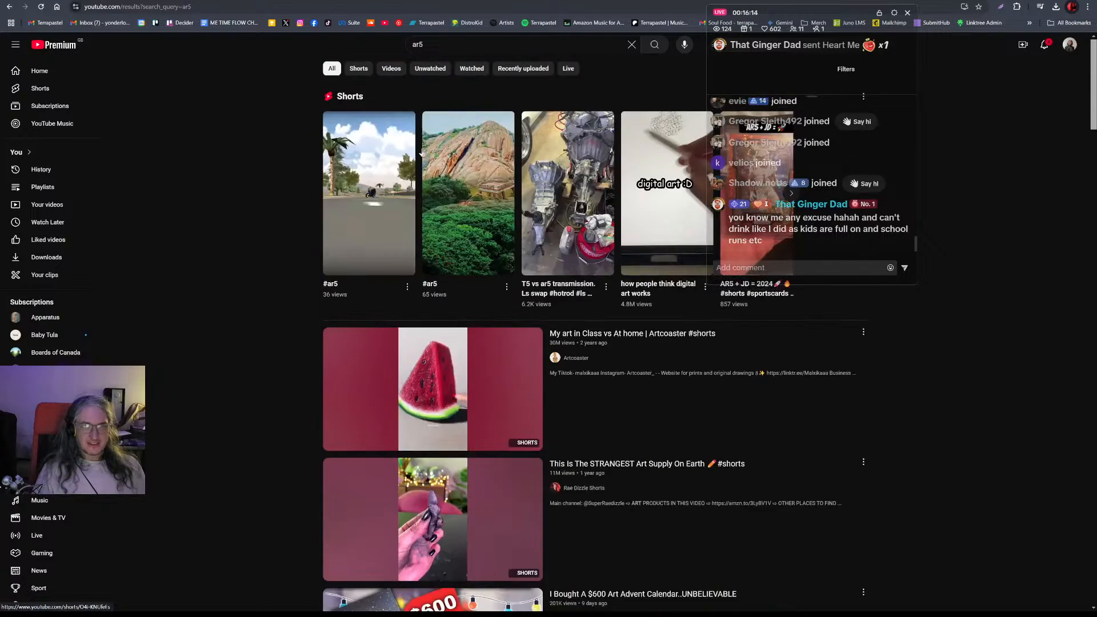
Replace the search with "colour" and extend it to "colour bass".
left_click(435, 45)
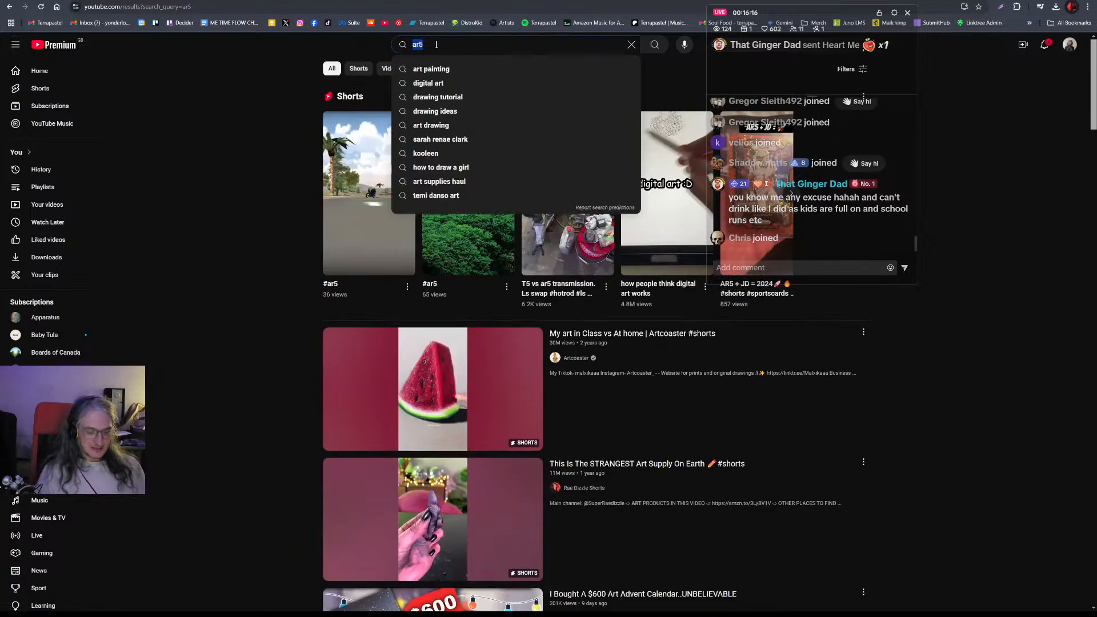
type("colour")
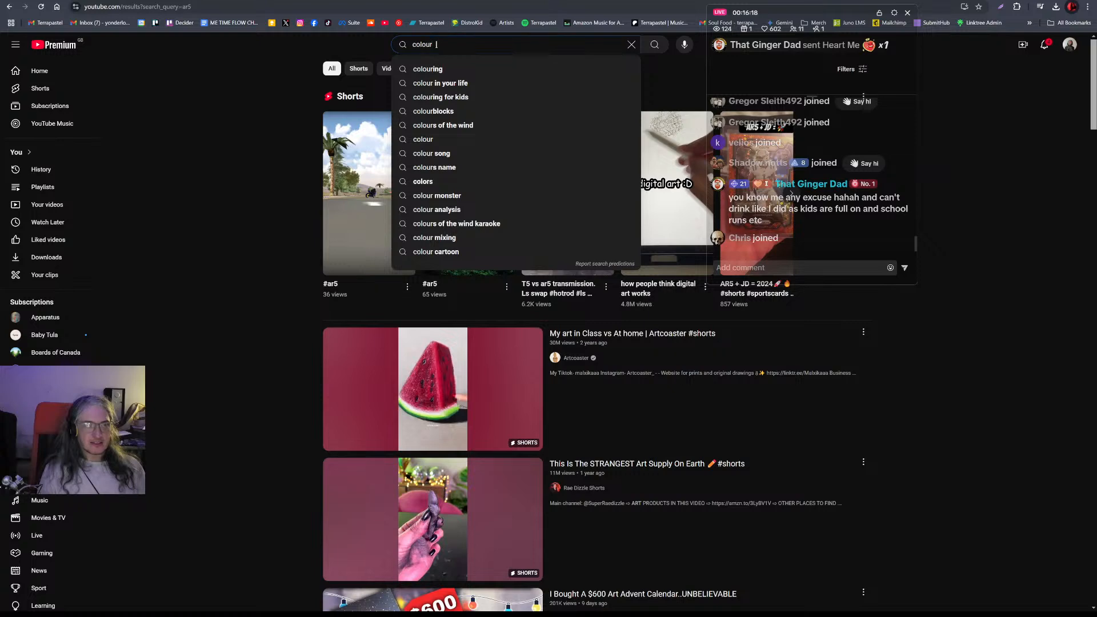
key("Return")
type("bass")
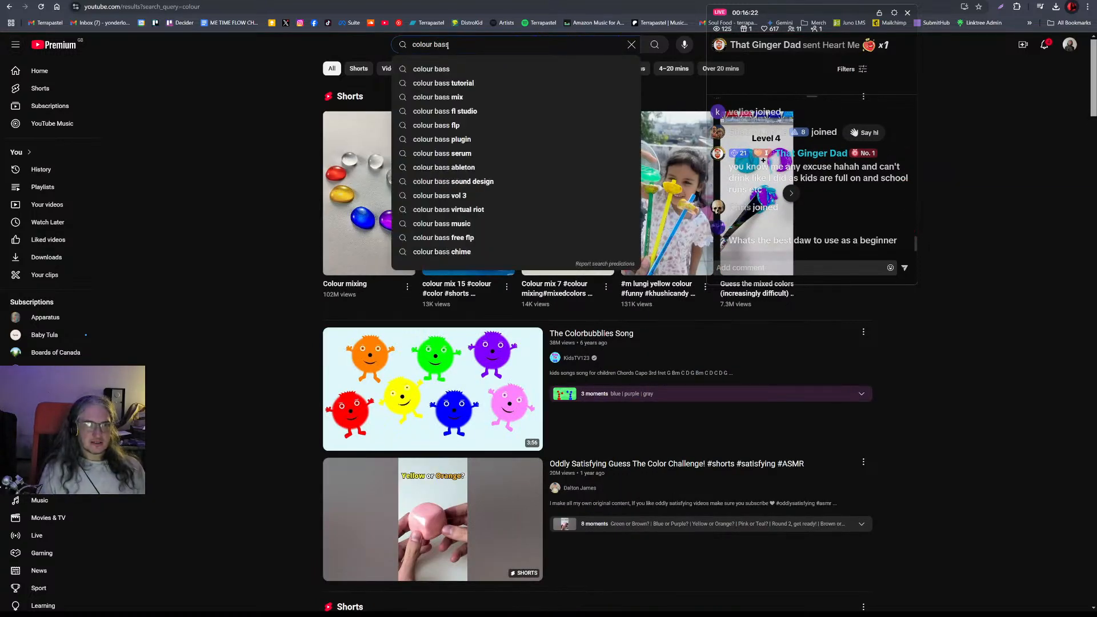
key("Return")
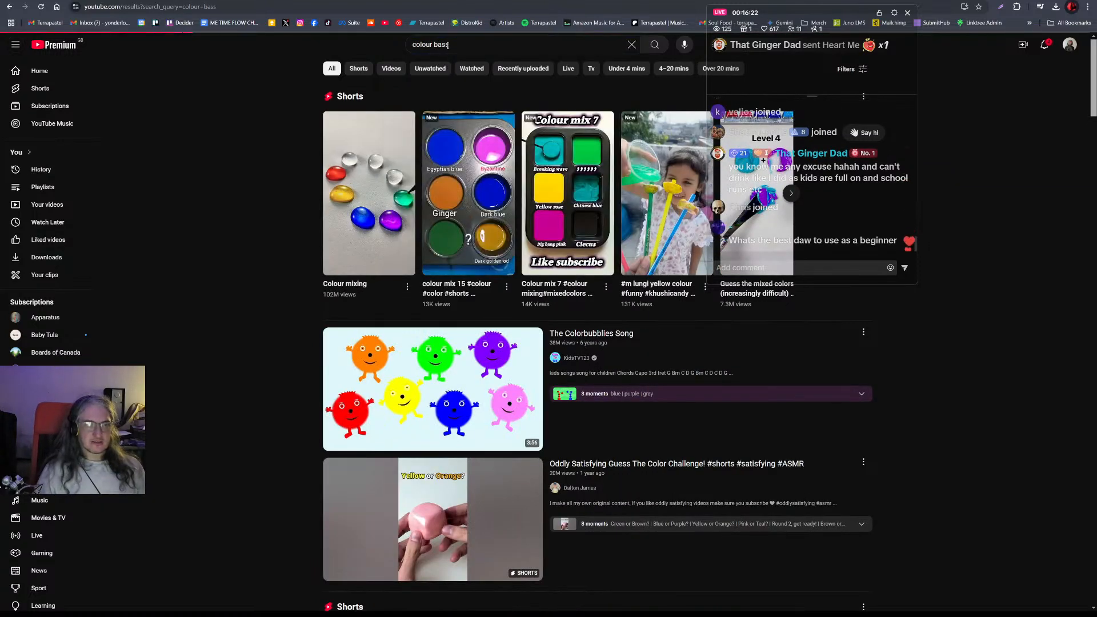
Narrow the YouTube search to "colour bass au5" and point out the "6 Ways to Color Bass | Au5" video.
left_click(477, 43)
type("au5")
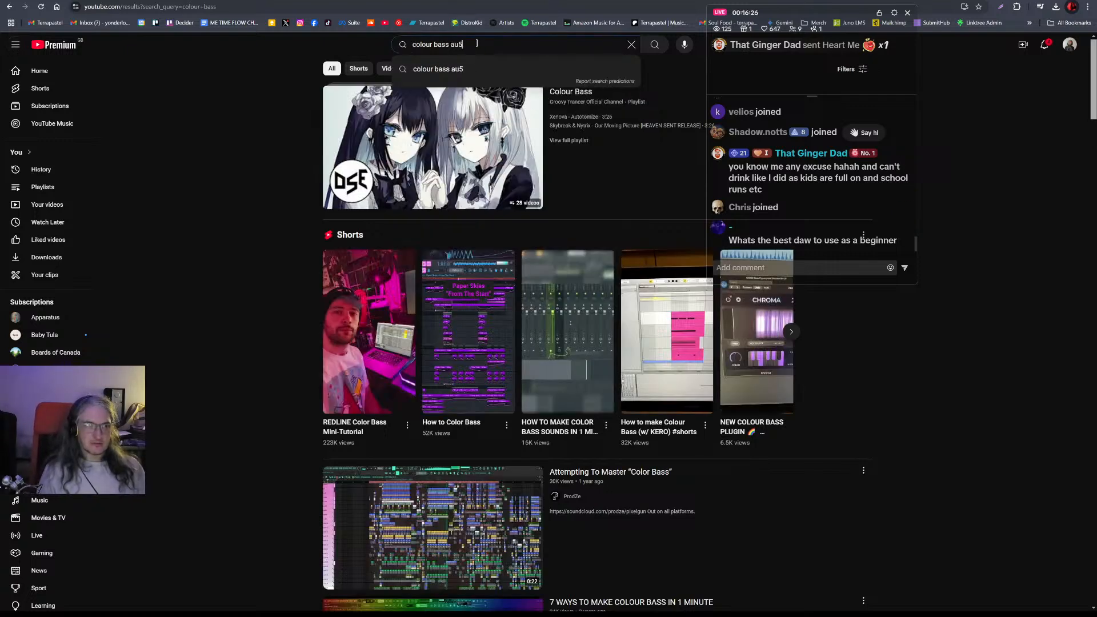
key("Return")
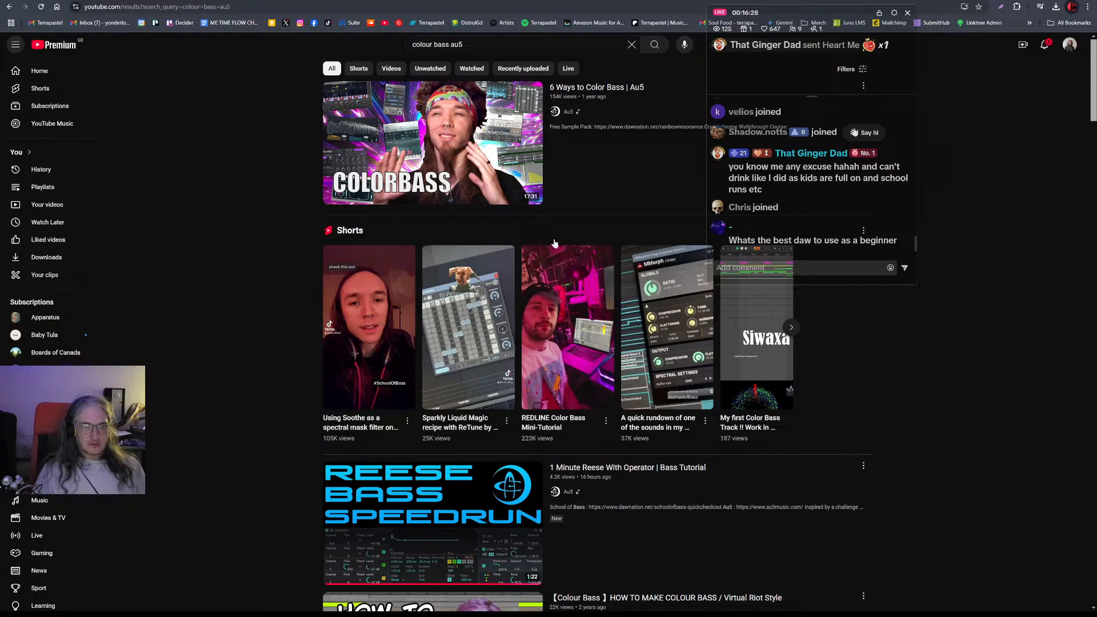
mouse_move(581, 91)
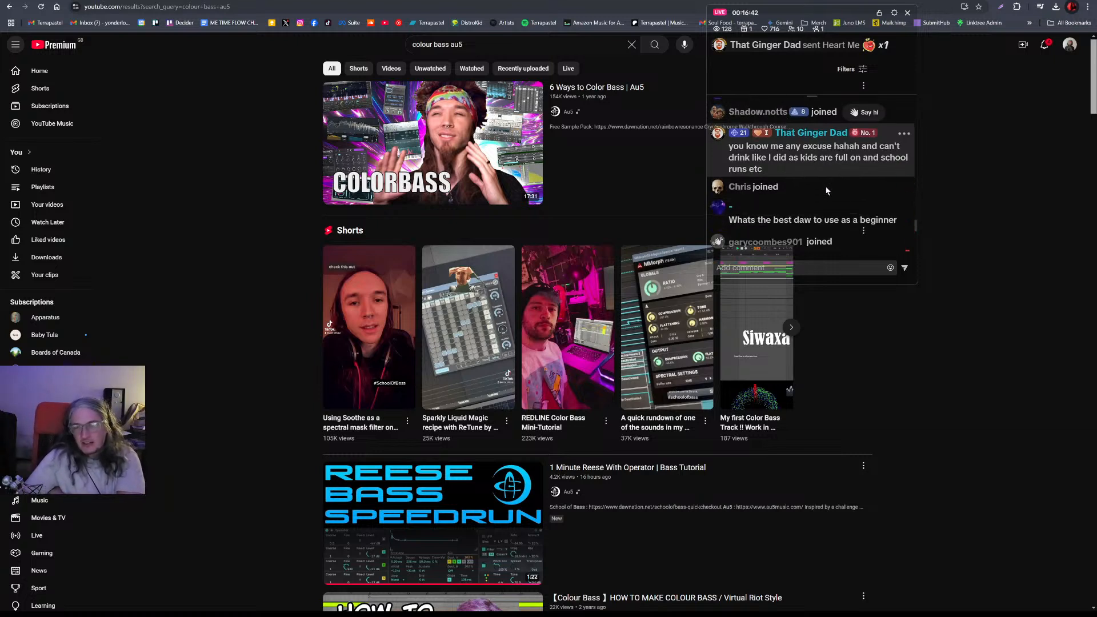
Read through the live chat overlay for viewers' comments about DAWs and making bassline.
scroll(827, 190, "up", 1)
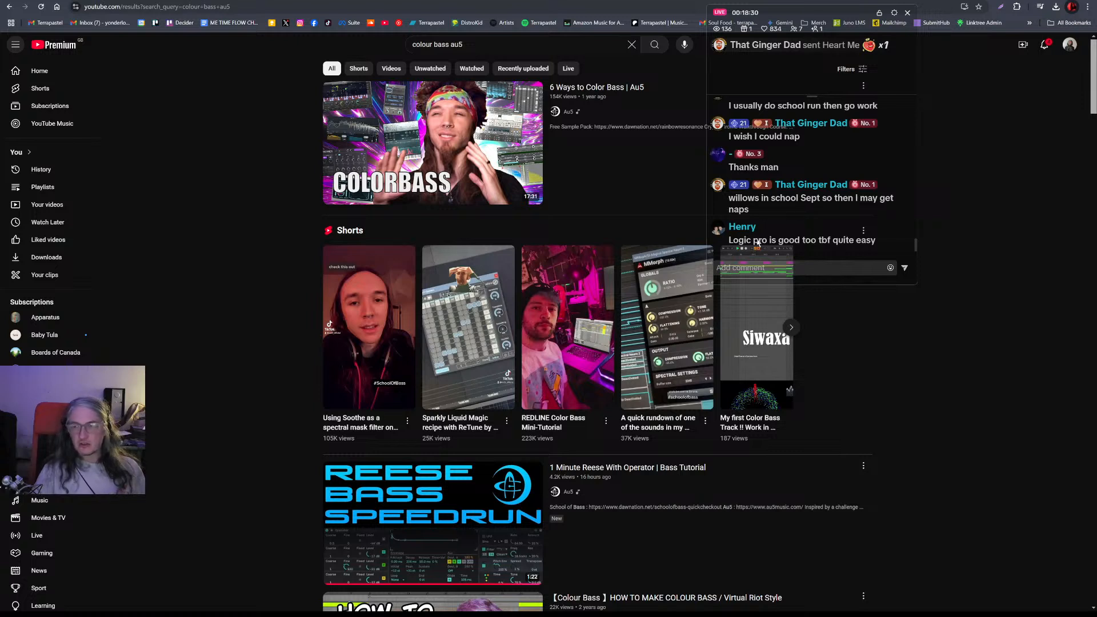
scroll(834, 215, "up", 3)
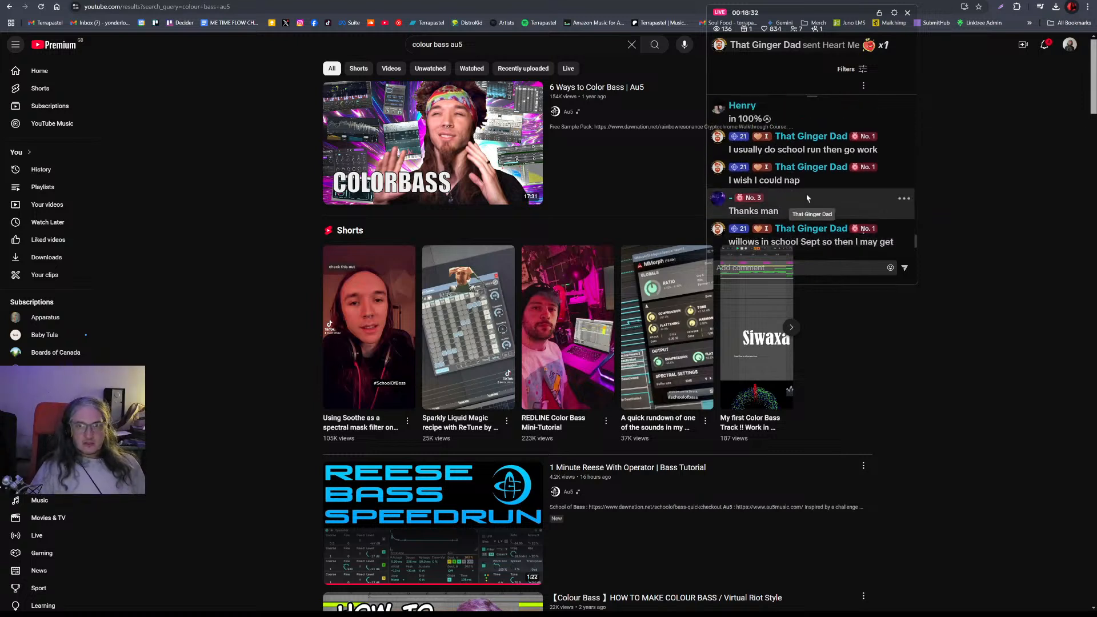
scroll(832, 218, "down", 3)
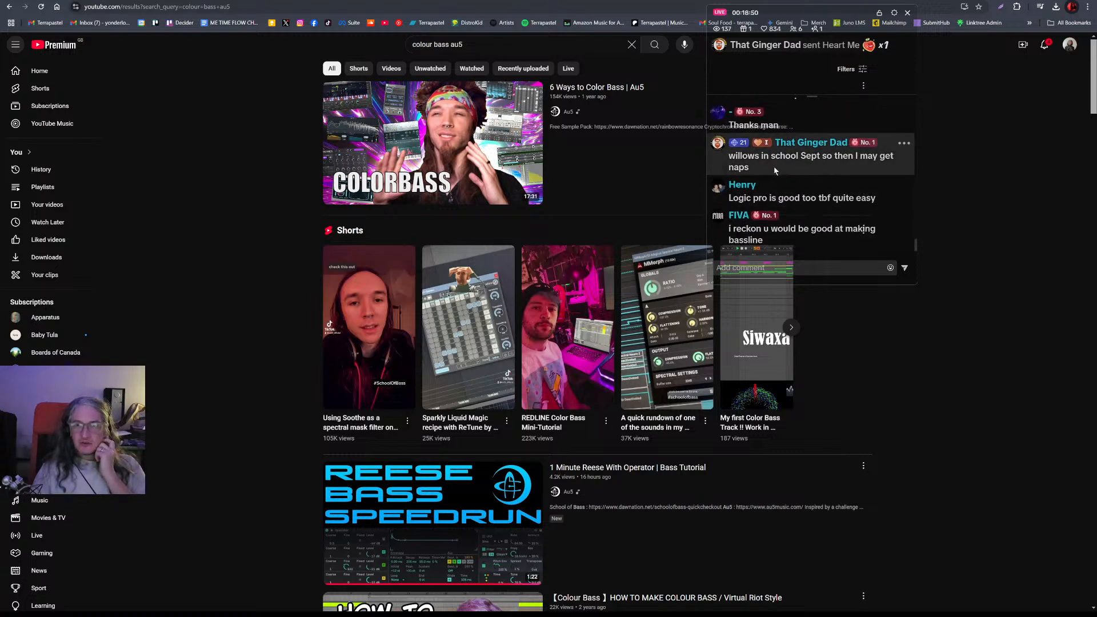
scroll(789, 172, "up", 1)
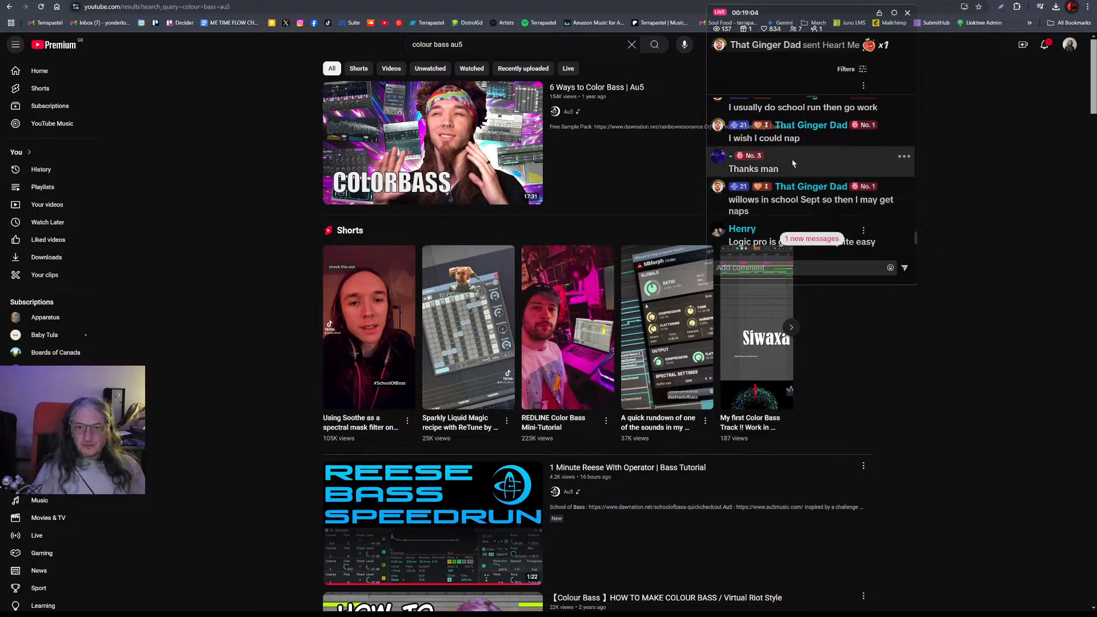
scroll(784, 171, "up", 1)
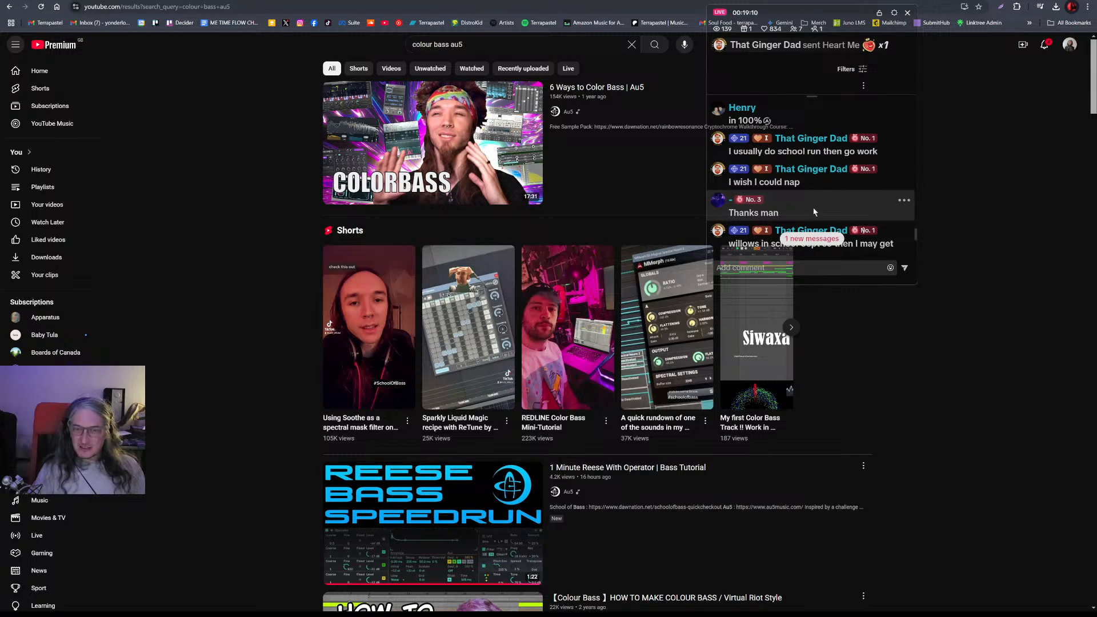
scroll(816, 206, "down", 3)
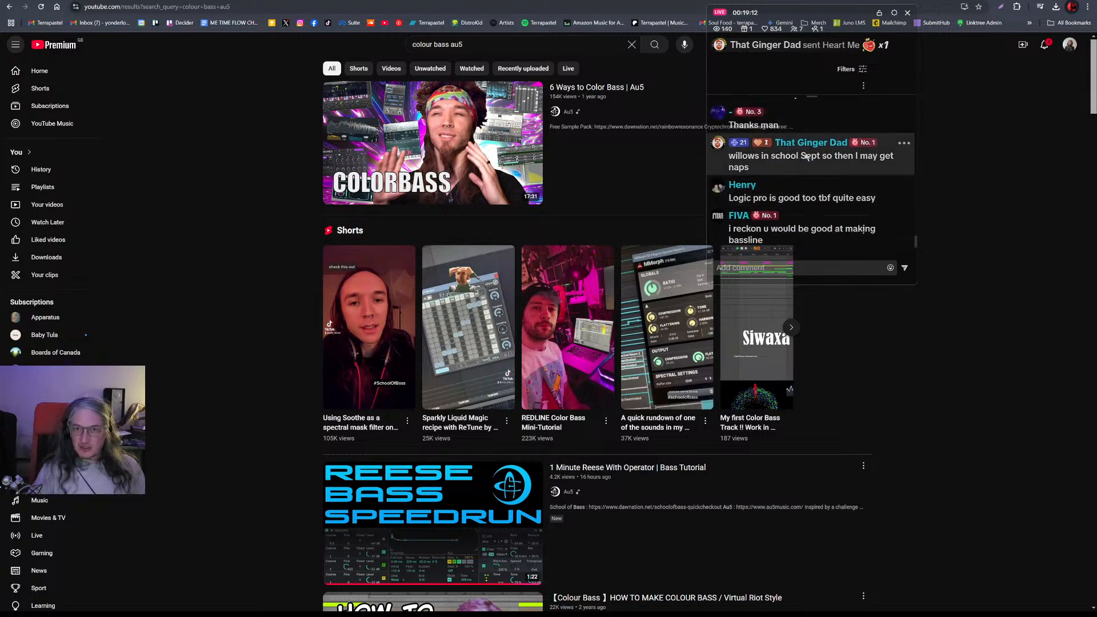
scroll(818, 140, "up", 2)
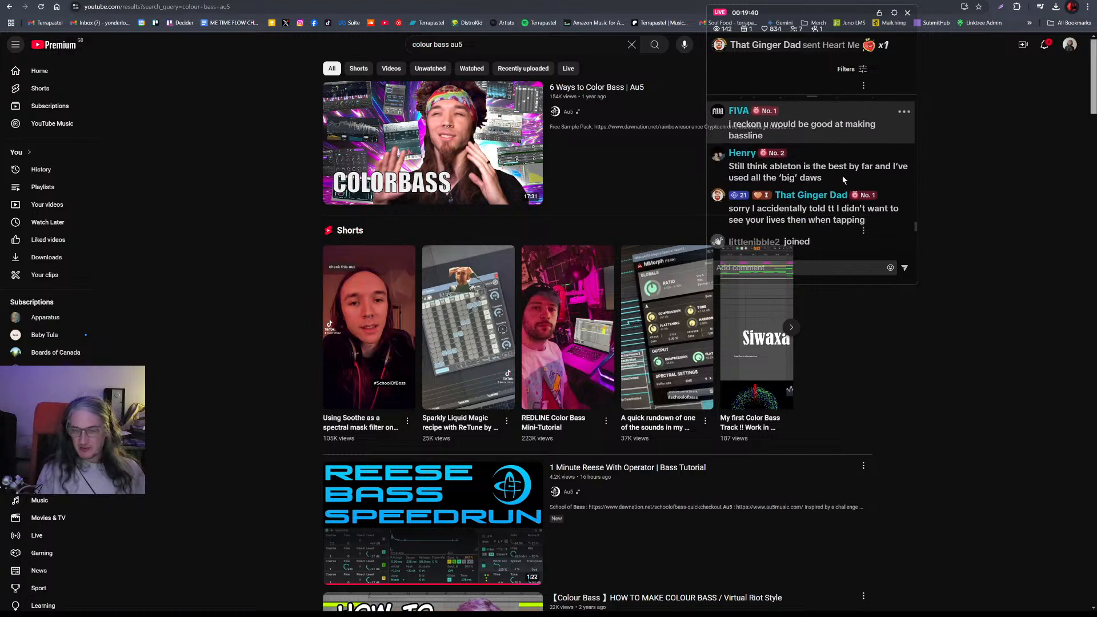
scroll(842, 176, "up", 2)
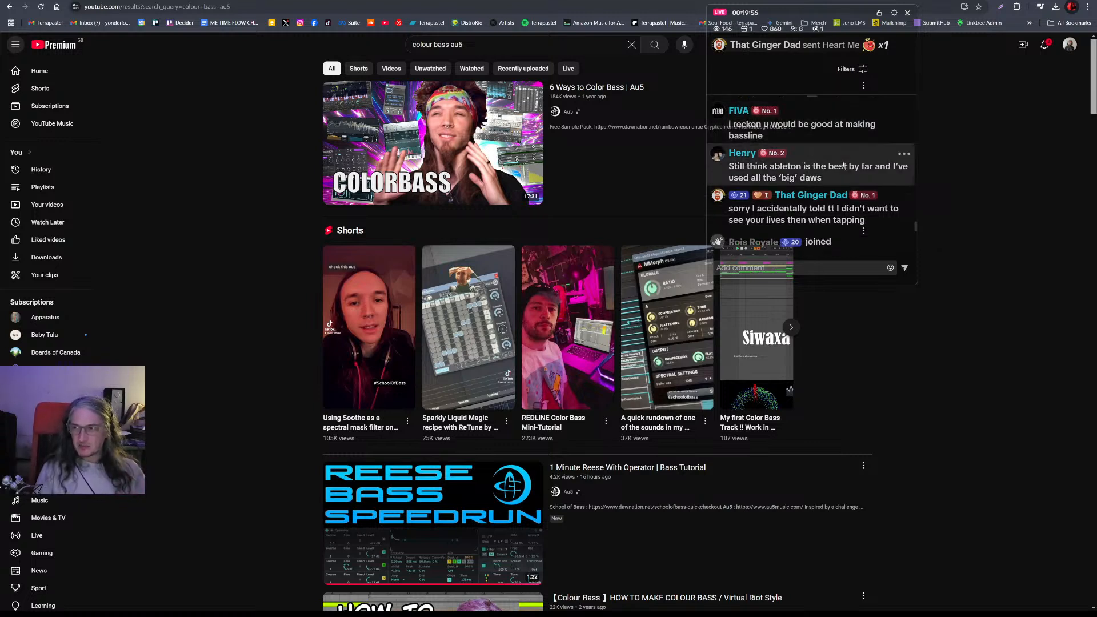
scroll(843, 165, "up", 1)
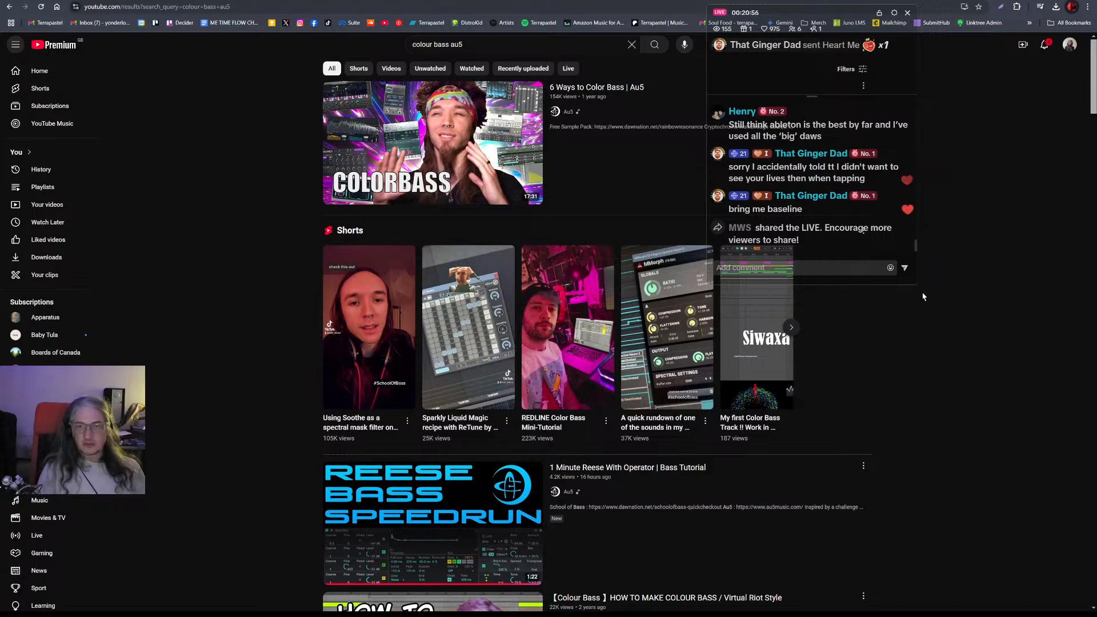
Switch back to Ableton Live and insert a new MIDI track below the 18 Serum track.
key("alt+Tab")
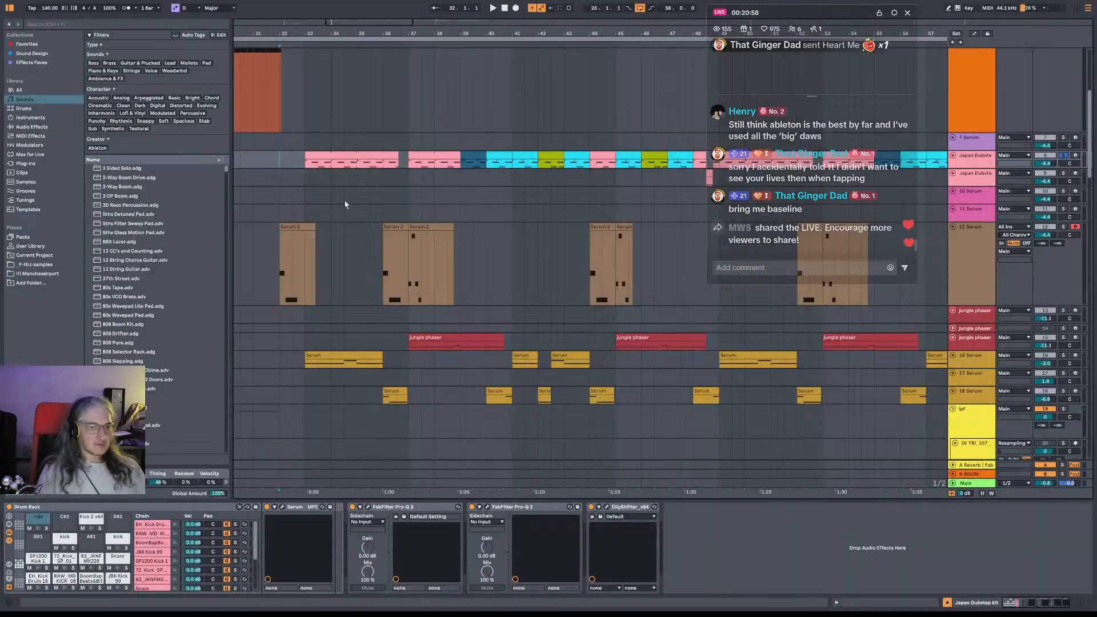
scroll(735, 297, "down", 3)
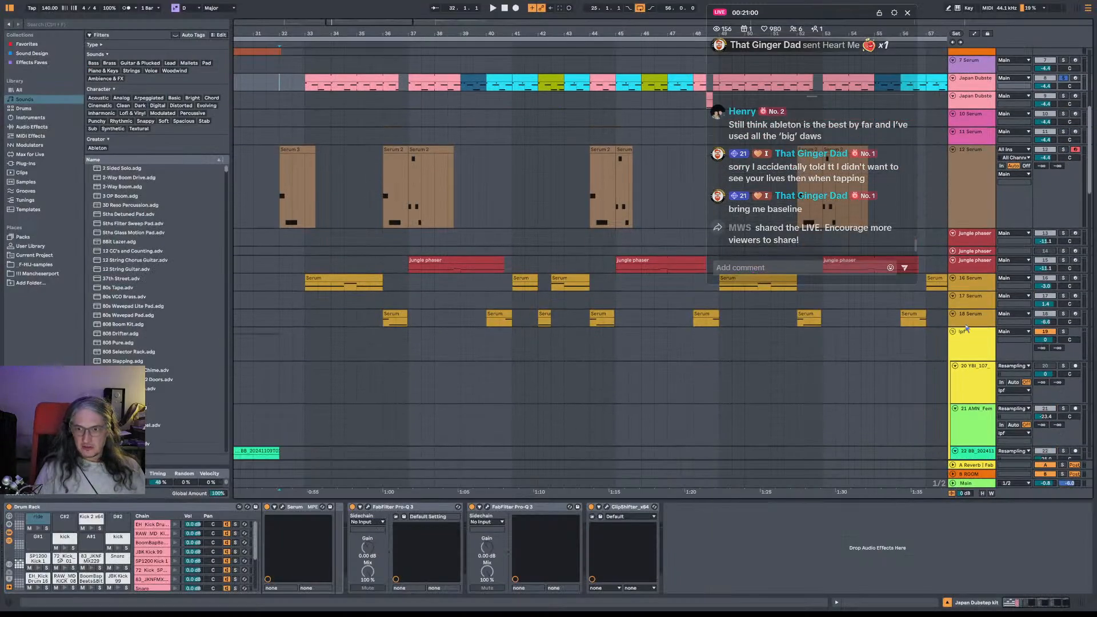
left_click(978, 321)
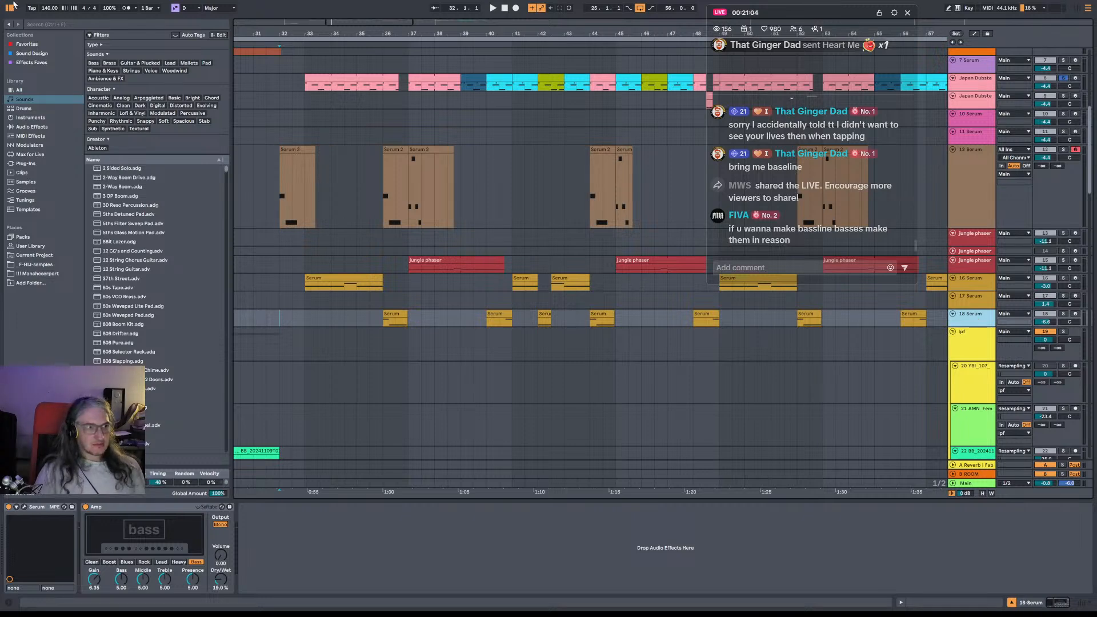
key("ctrl+shift+t")
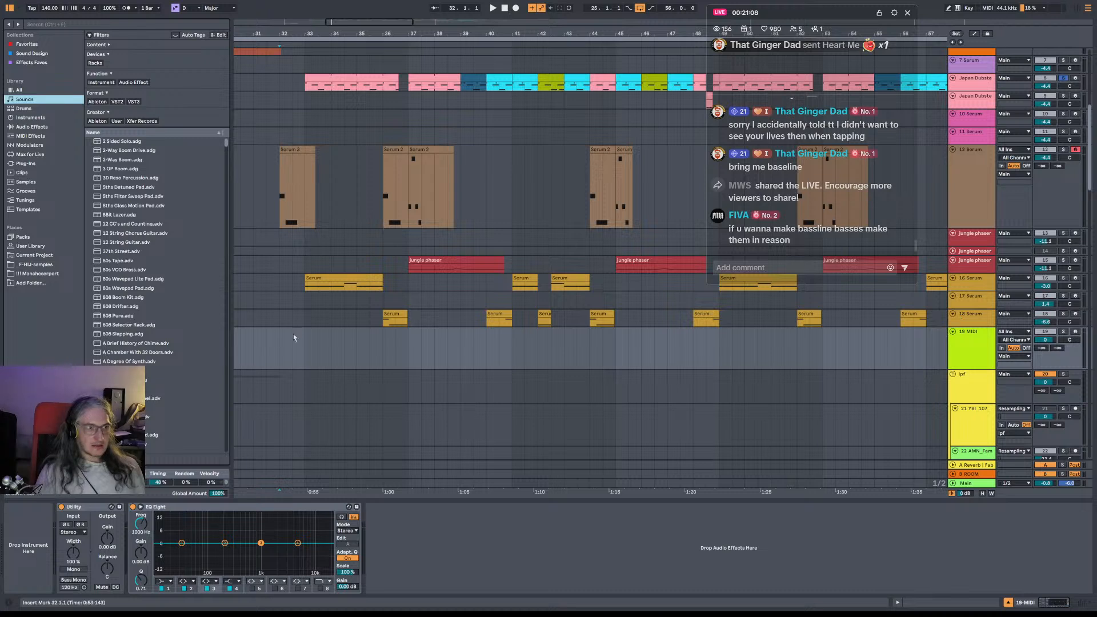
Load Serum from the Favorites collection onto the new MIDI track.
left_click(22, 89)
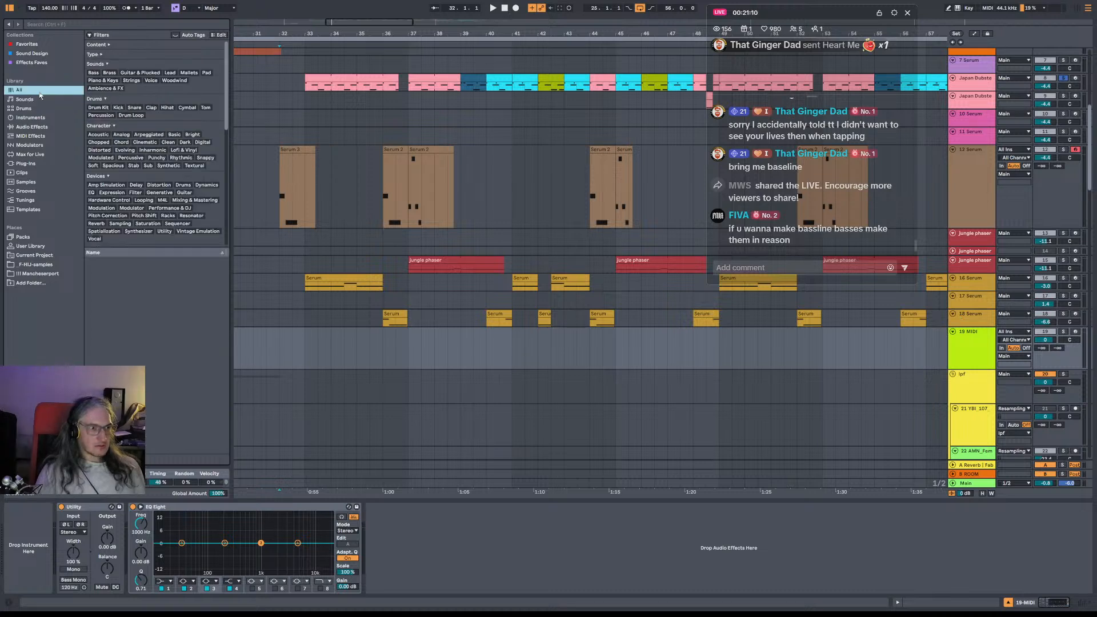
left_click(27, 44)
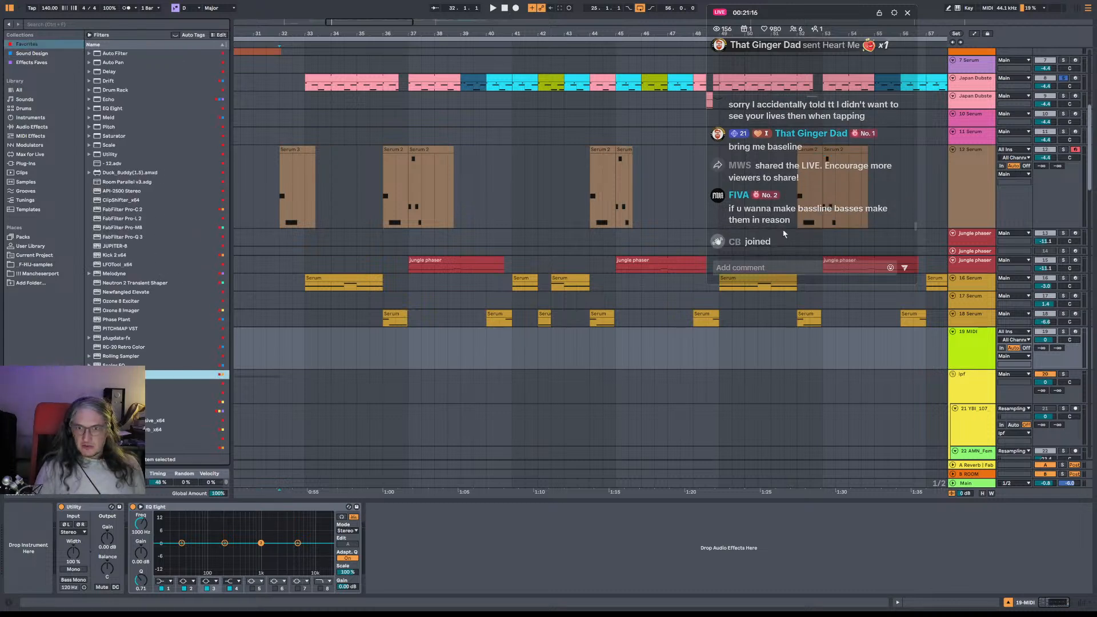
key("Return")
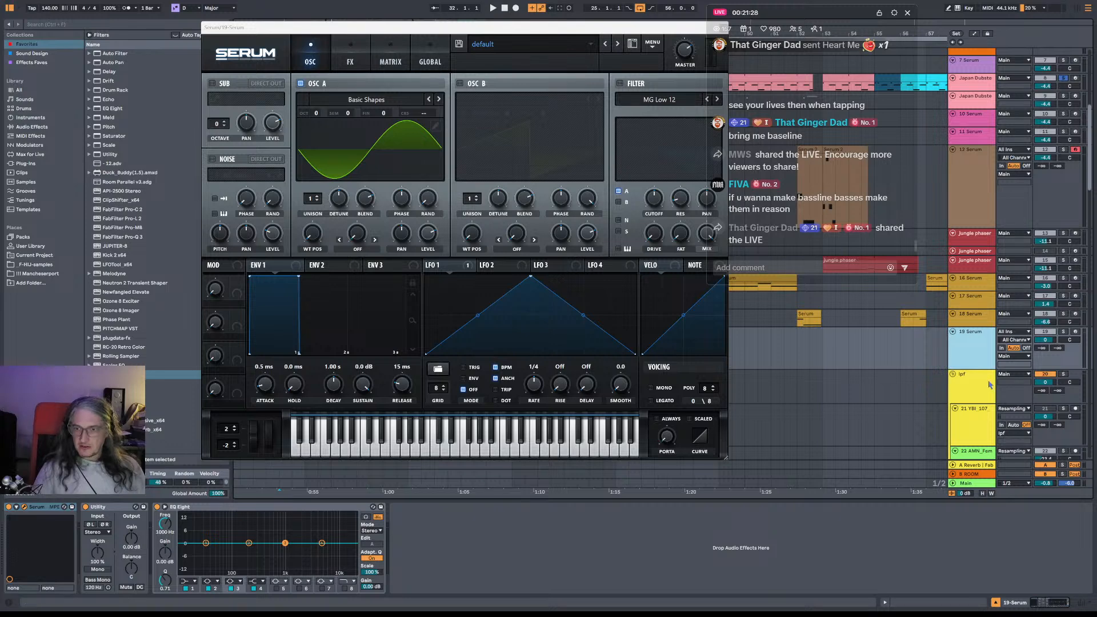
Arm and solo the new Serum track, then toggle its plug-in window so it stays open.
left_click(1076, 332)
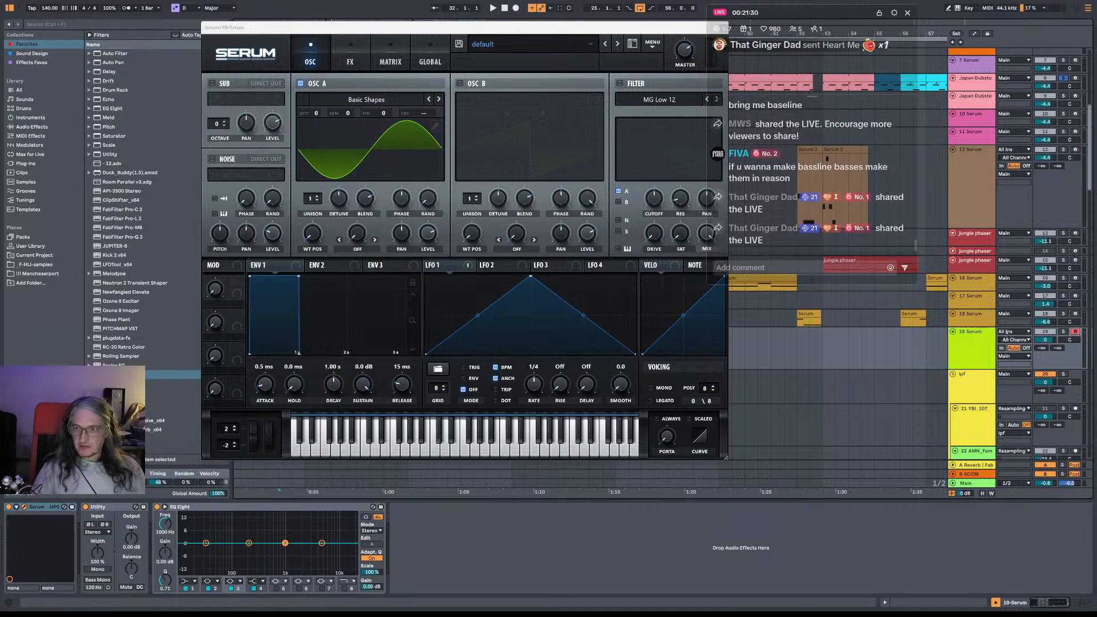
left_click(1064, 332)
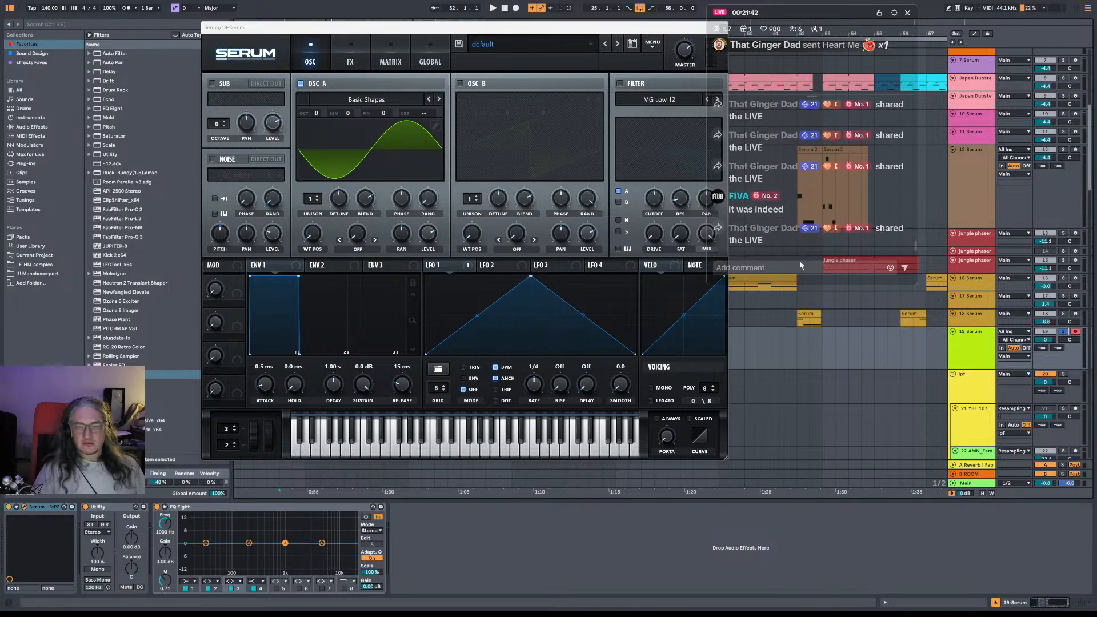
left_click(24, 508)
left_click(25, 508)
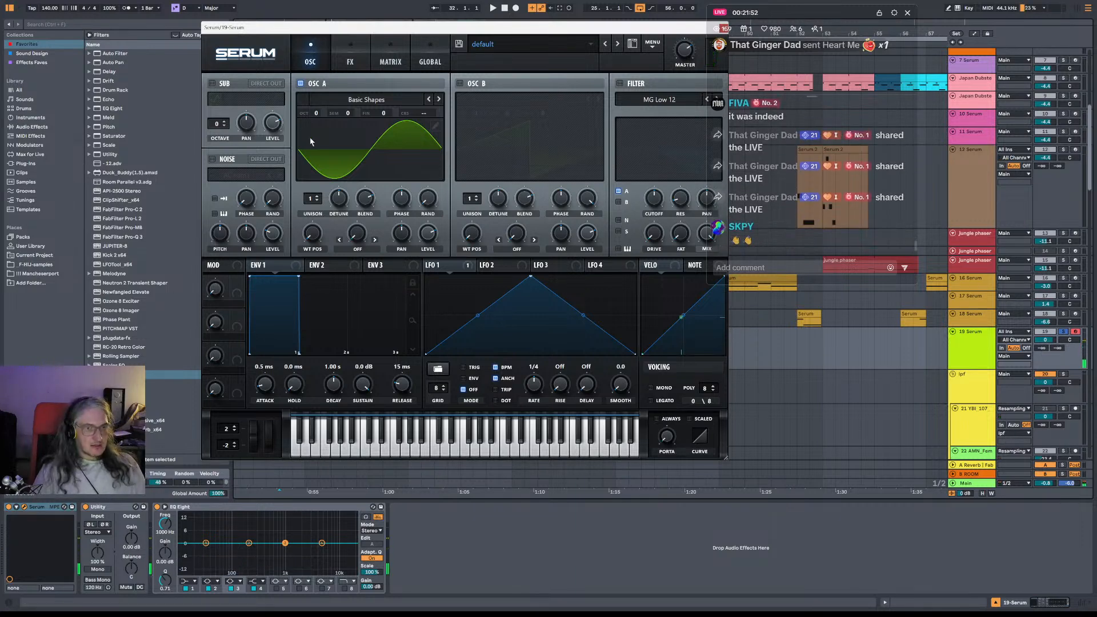
Check Serum's preset categories without loading one, move the plug-in window down slightly and look back at the recent chat messages.
left_click(521, 45)
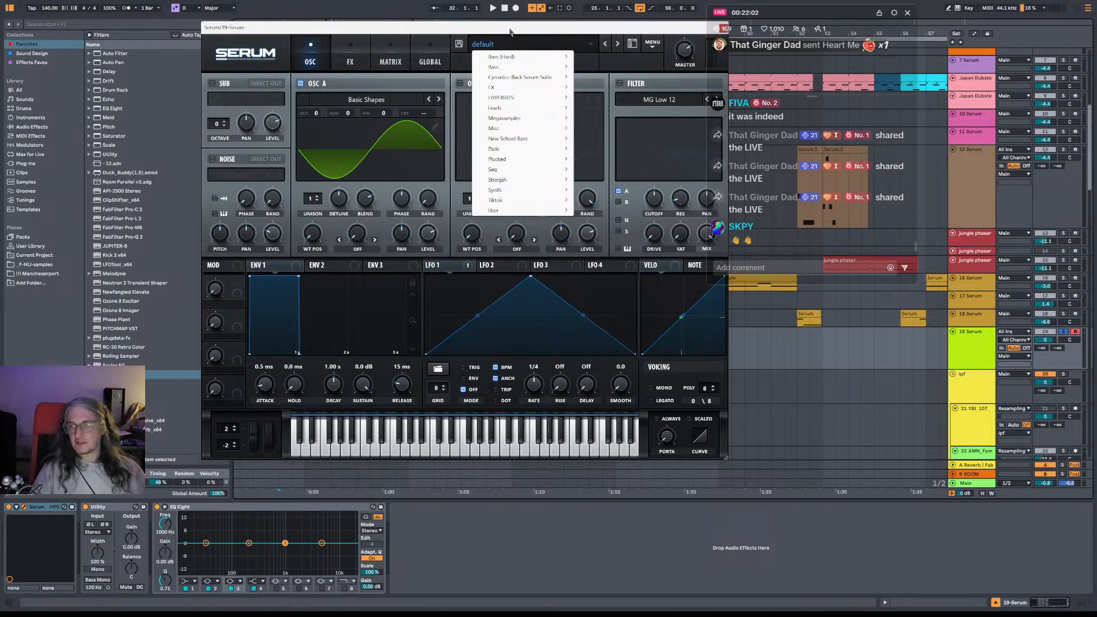
left_click(509, 30)
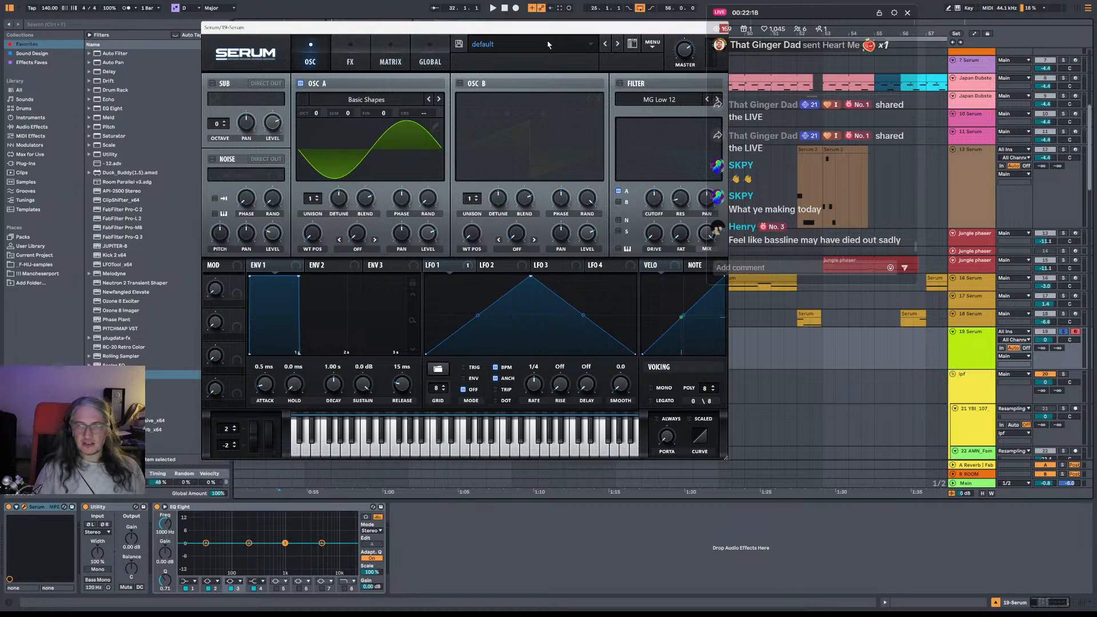
left_click_drag(549, 27, 559, 68)
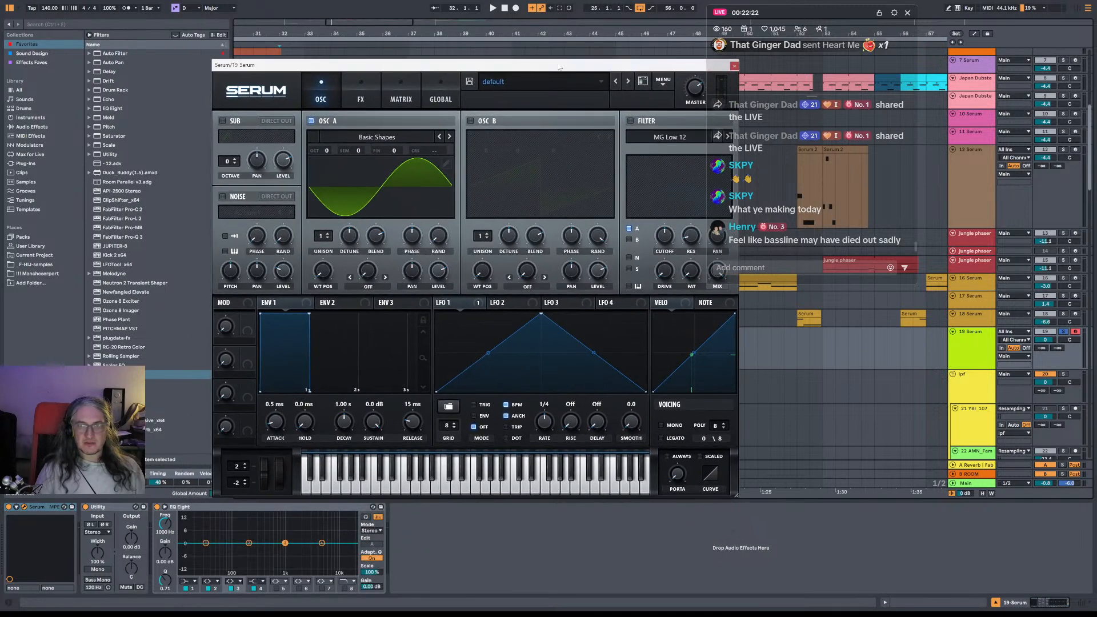
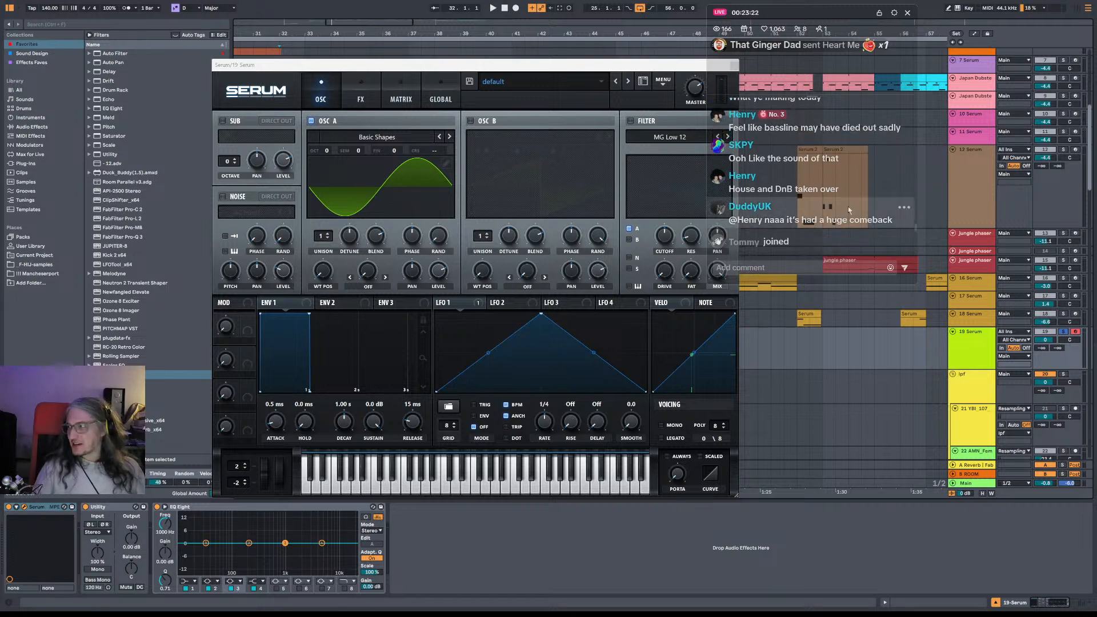
scroll(828, 200, "up", 1)
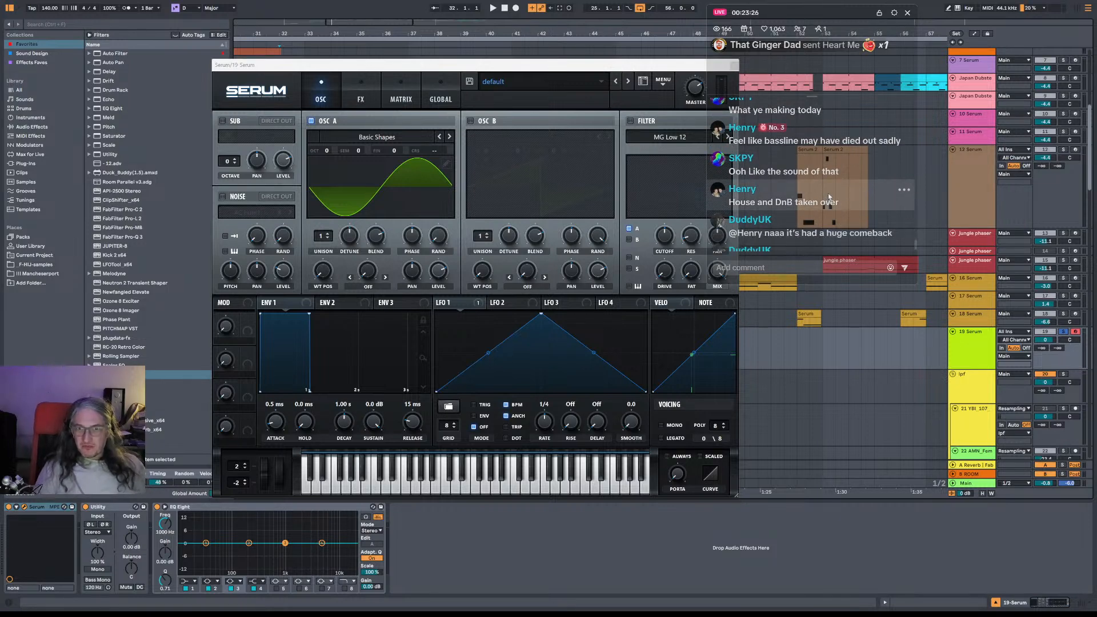
Glance back through the chat, move the Serum window lower and play the arrangement from bar 32.
scroll(829, 196, "up", 3)
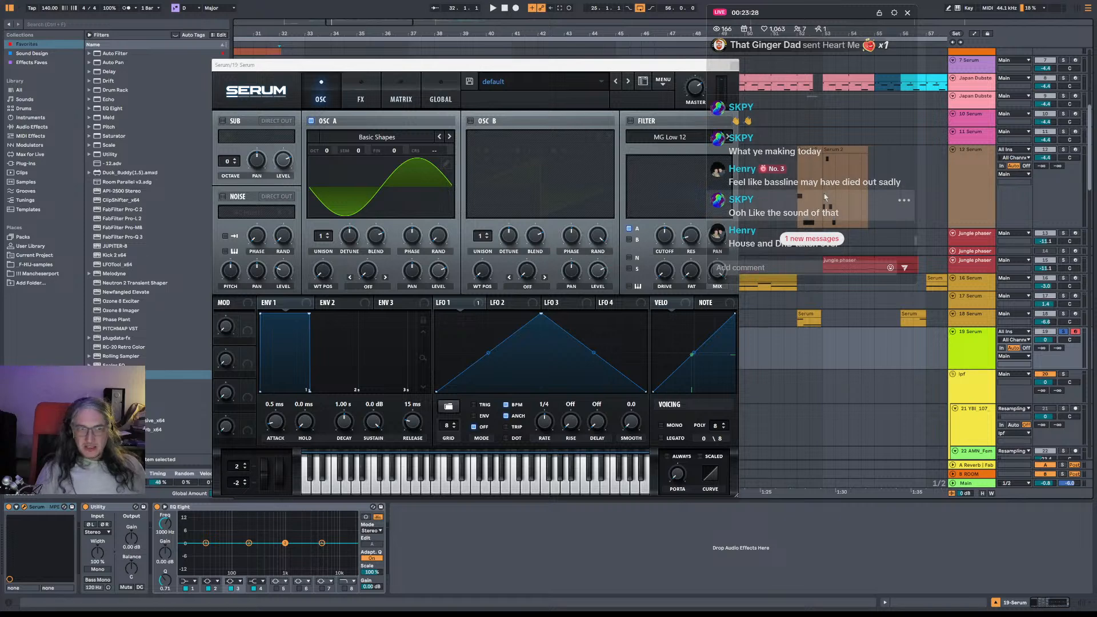
scroll(828, 195, "down", 1)
right_click(413, 208)
left_click_drag(363, 66, 390, 249)
left_click(275, 123)
key("space")
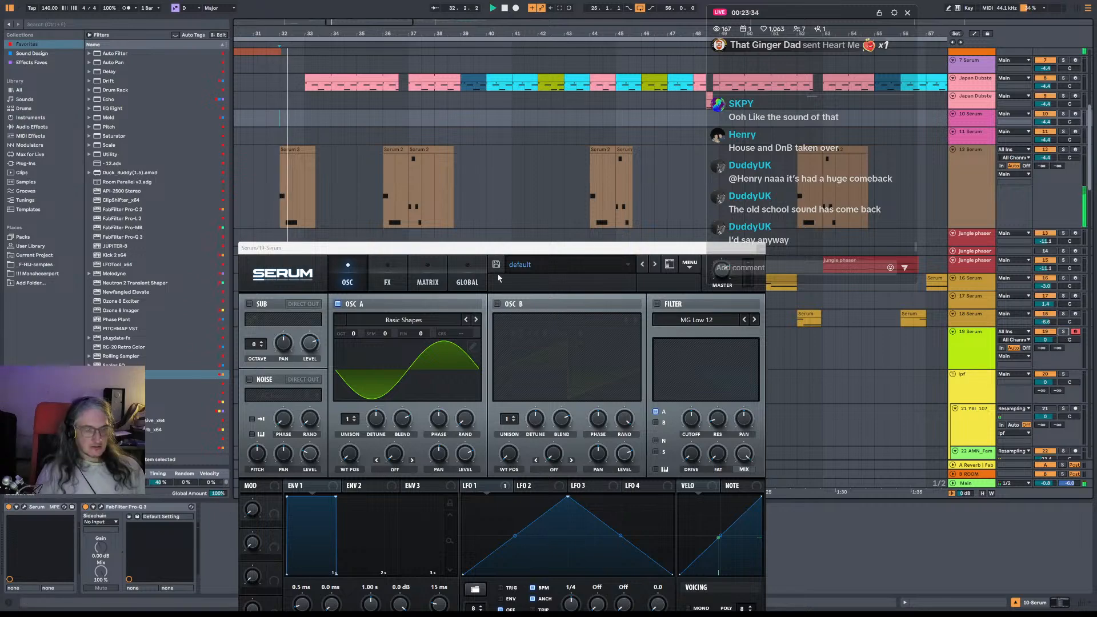
Inspect the spectrum in the second FabFilter Pro-Q 3 on the Japan Dubstep kit track during playback, and close the plug-in window.
left_click_drag(415, 248, 364, 104)
left_click(969, 80)
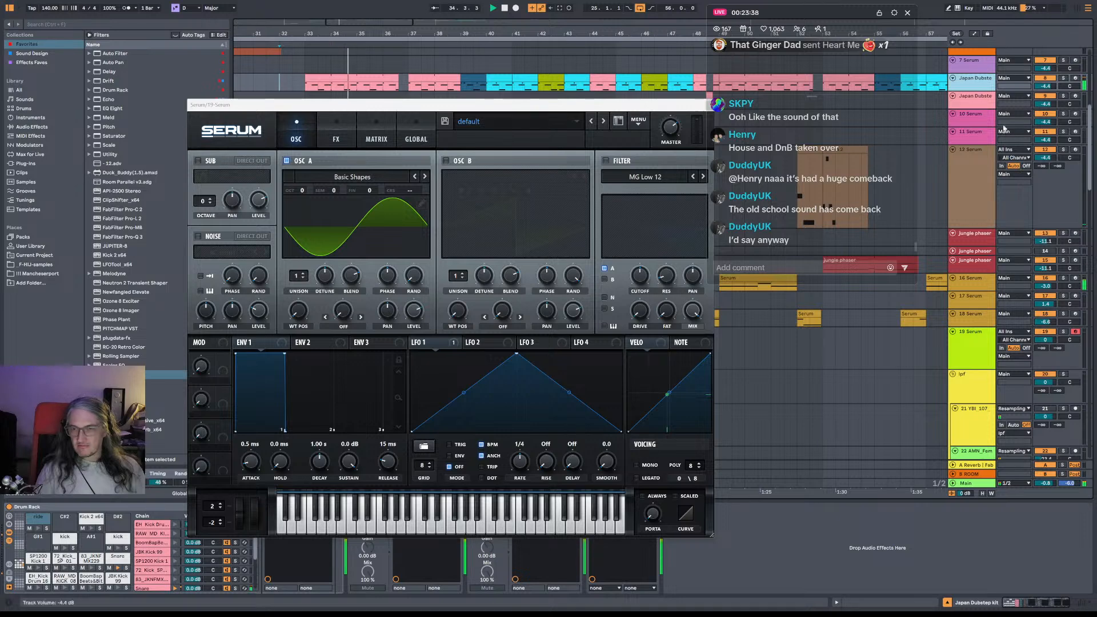
left_click_drag(505, 111, 534, 35)
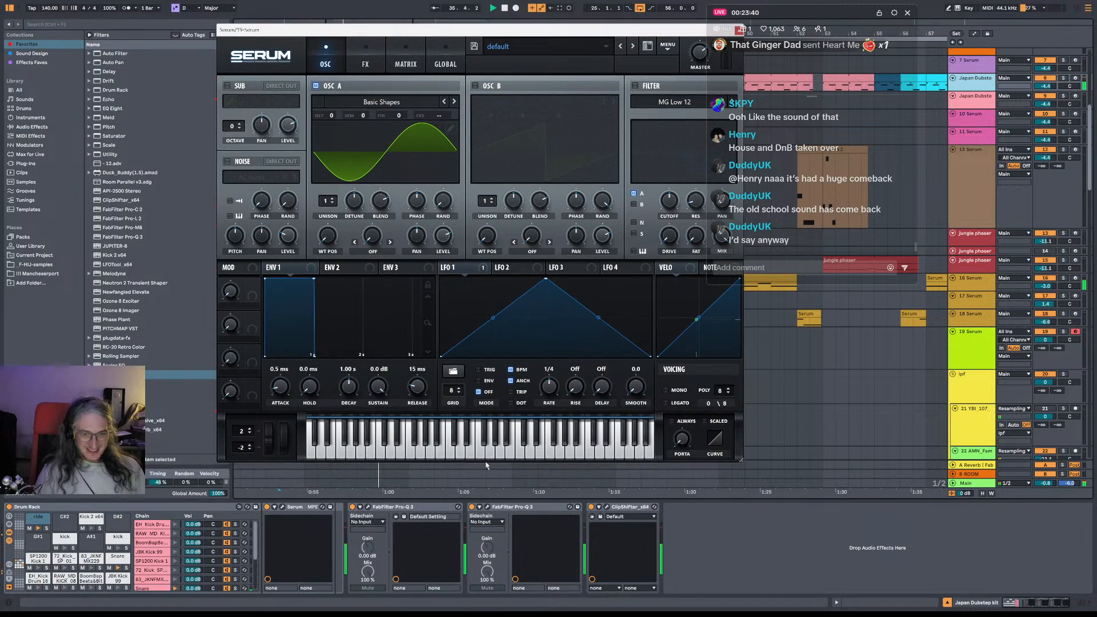
left_click(489, 508)
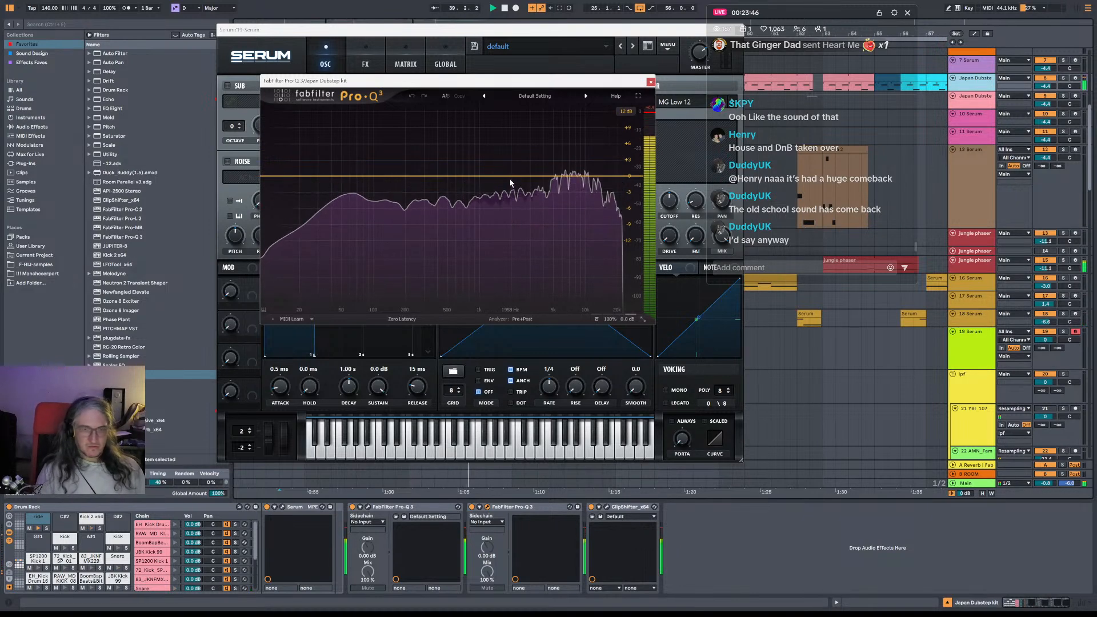
left_click(651, 82)
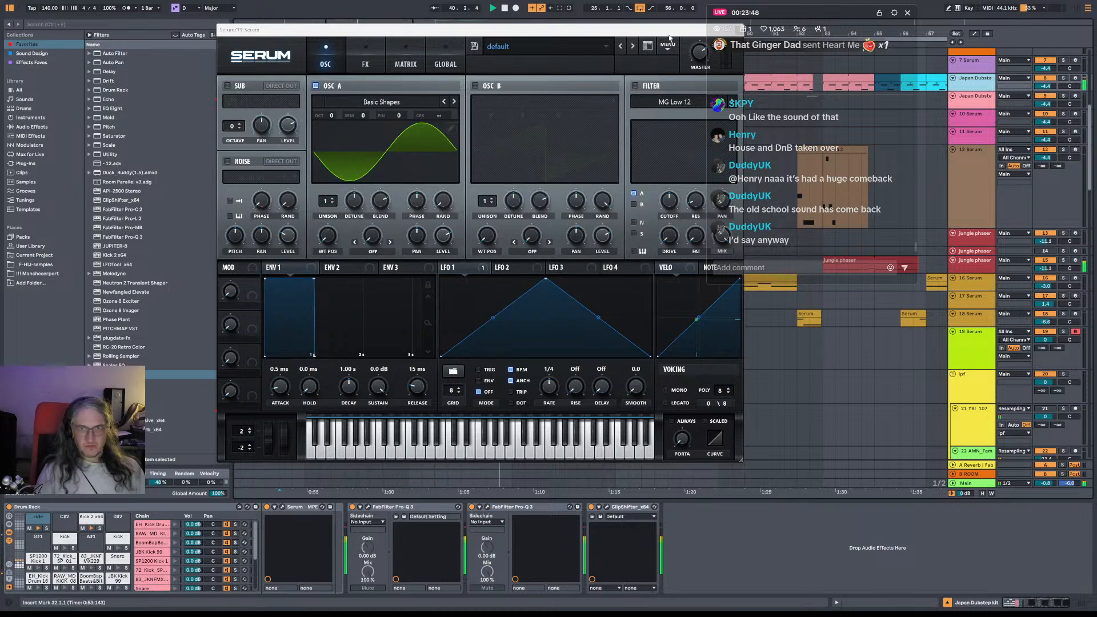
Close the Serum window and play the arrangement from bar 65 at the Atmosphere marker.
left_click_drag(737, 31, 677, 32)
left_click(679, 30)
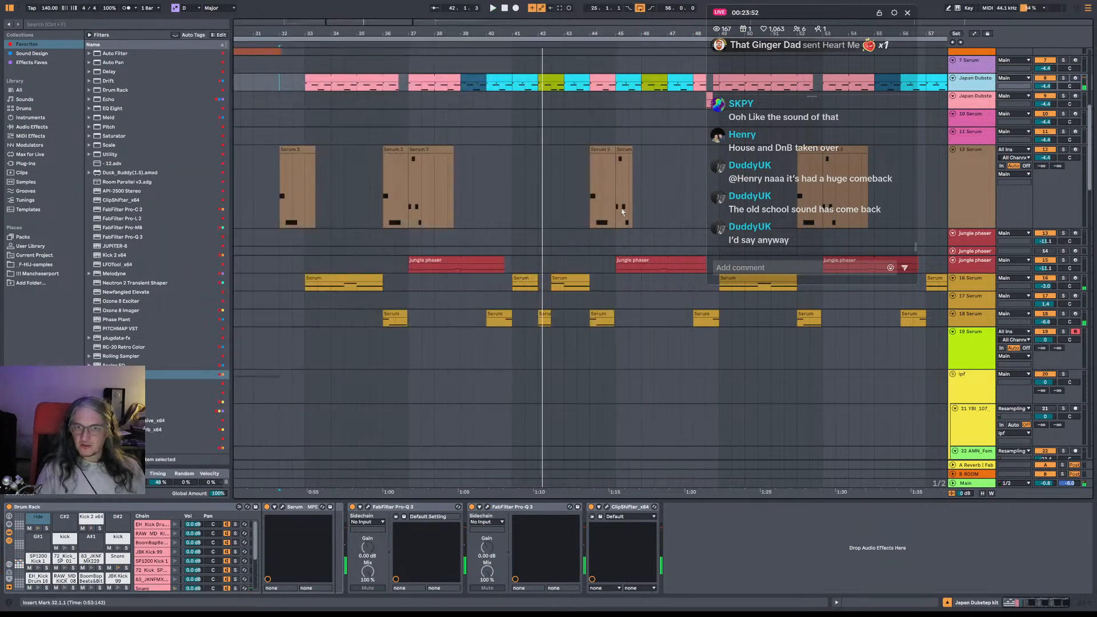
left_click_drag(554, 33, 537, 13)
left_click(608, 283)
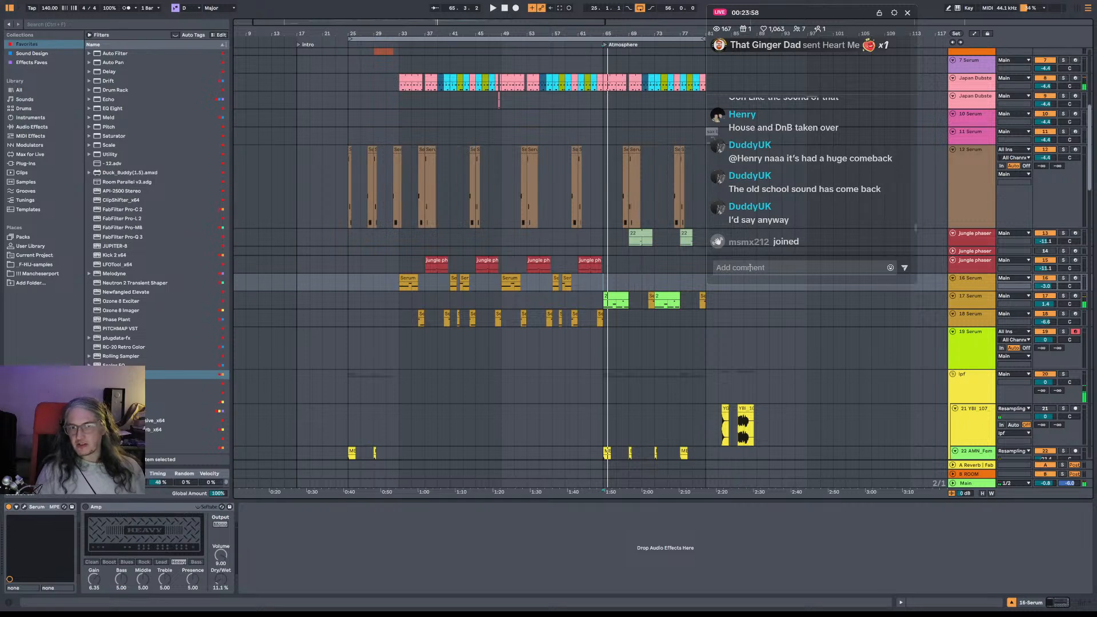
Read through the live chat messages about bassline, drum and bass and plug-ins, going back over earlier comments up to the newest ones.
scroll(783, 220, "up", 3)
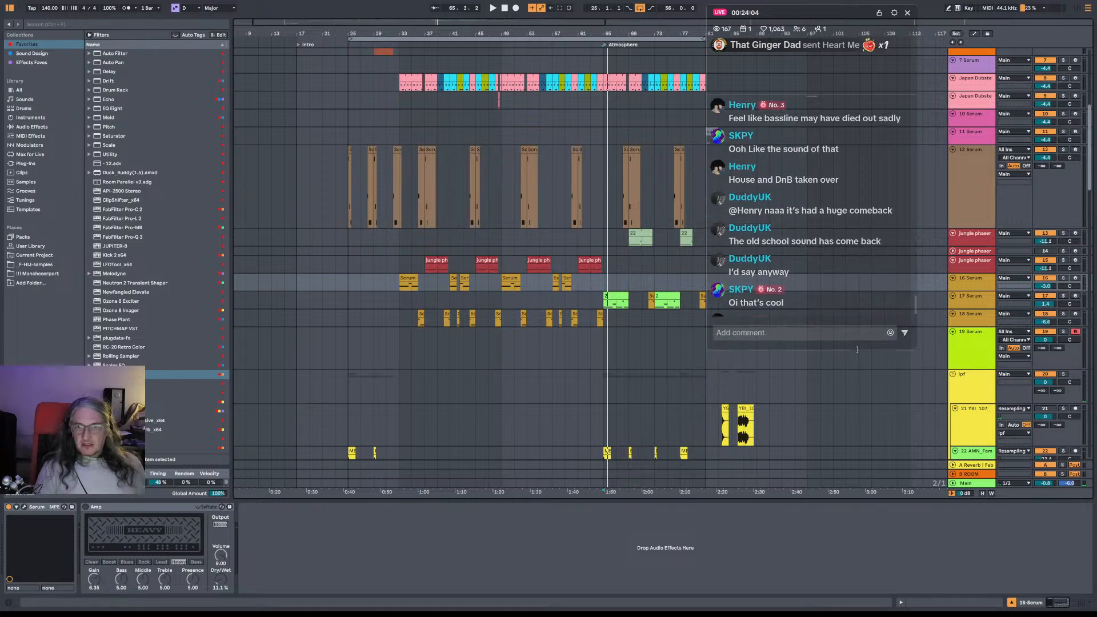
scroll(809, 199, "up", 2)
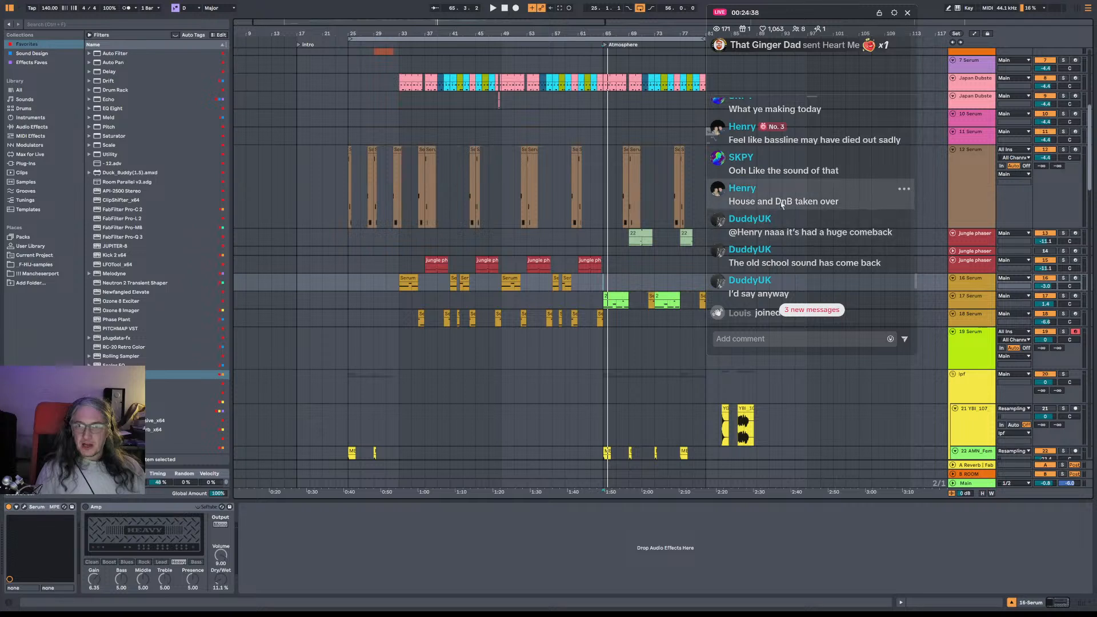
scroll(781, 204, "down", 1)
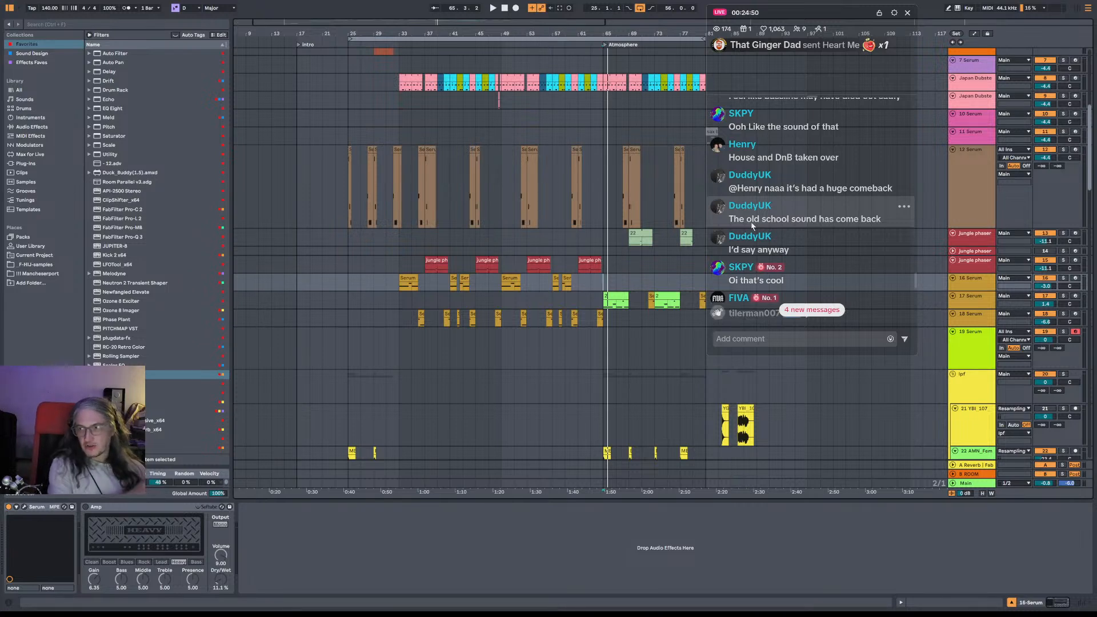
scroll(773, 220, "down", 1)
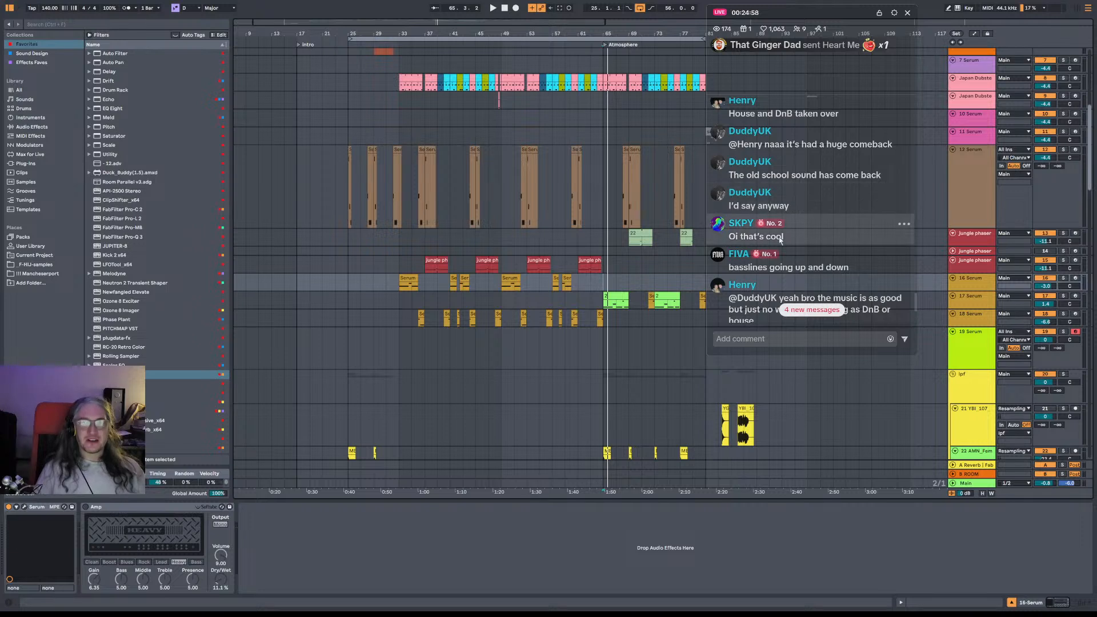
scroll(823, 229, "down", 1)
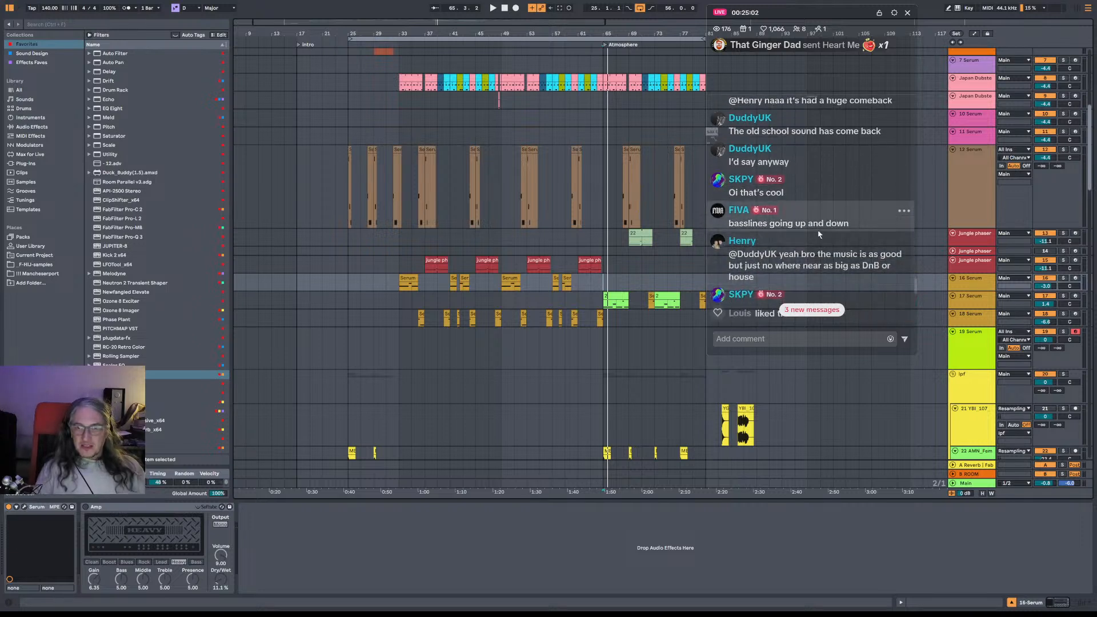
scroll(849, 237, "down", 1)
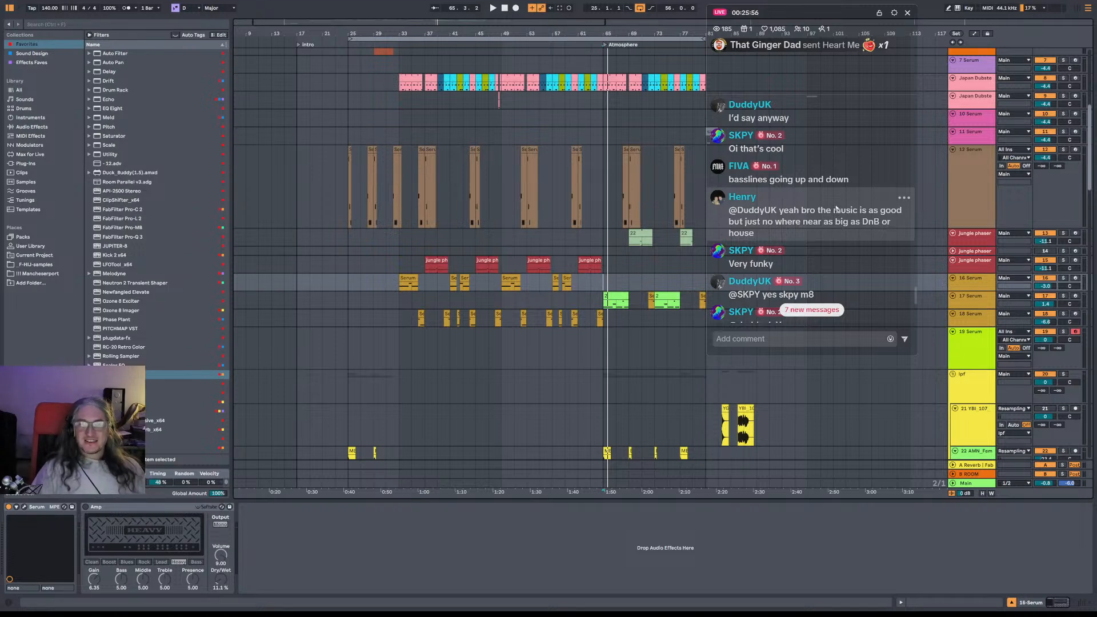
scroll(824, 215, "down", 2)
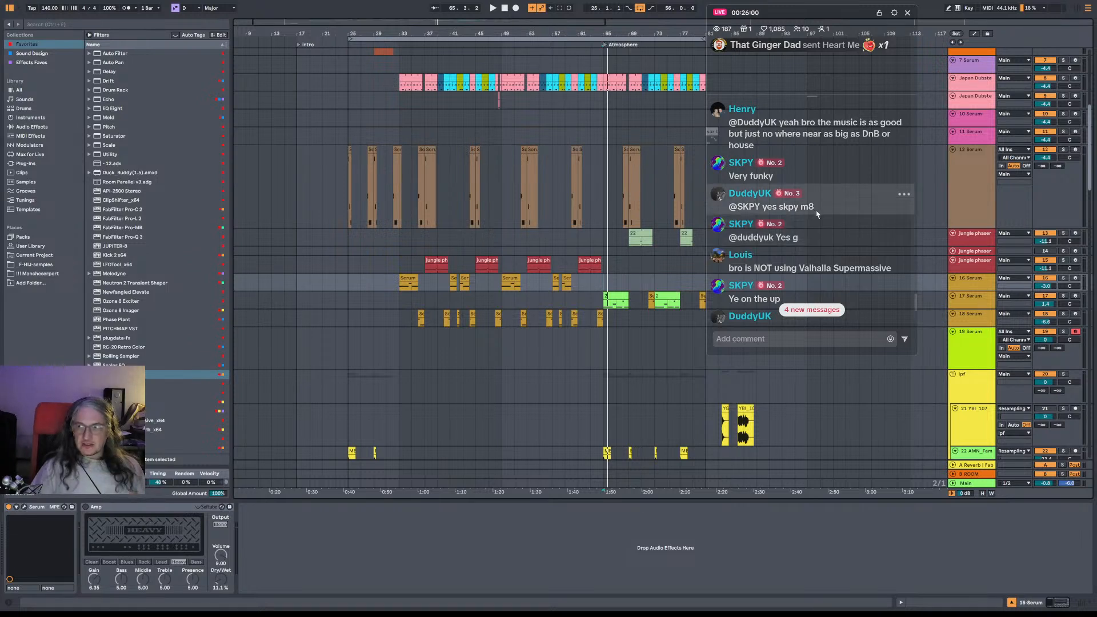
scroll(853, 187, "up", 1)
scroll(852, 187, "down", 1)
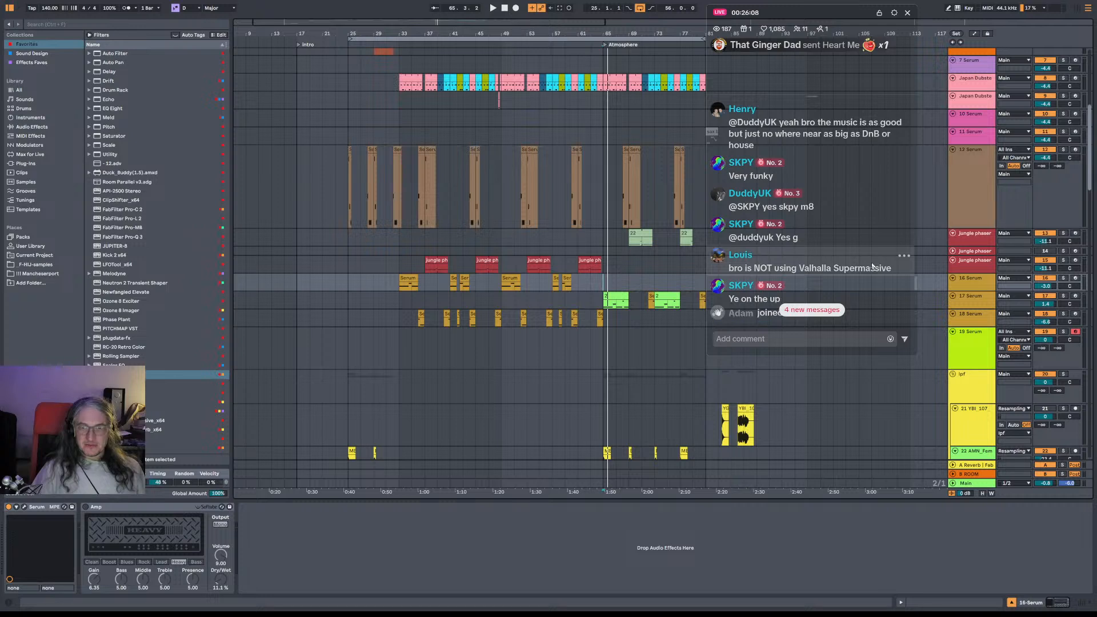
scroll(873, 266, "down", 1)
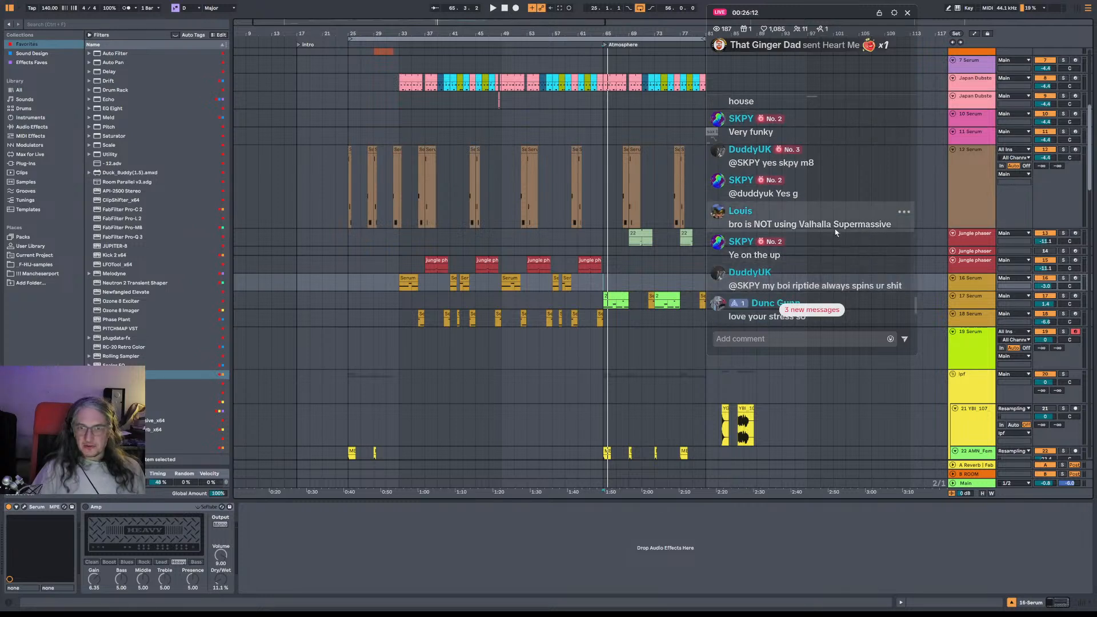
scroll(754, 178, "down", 1)
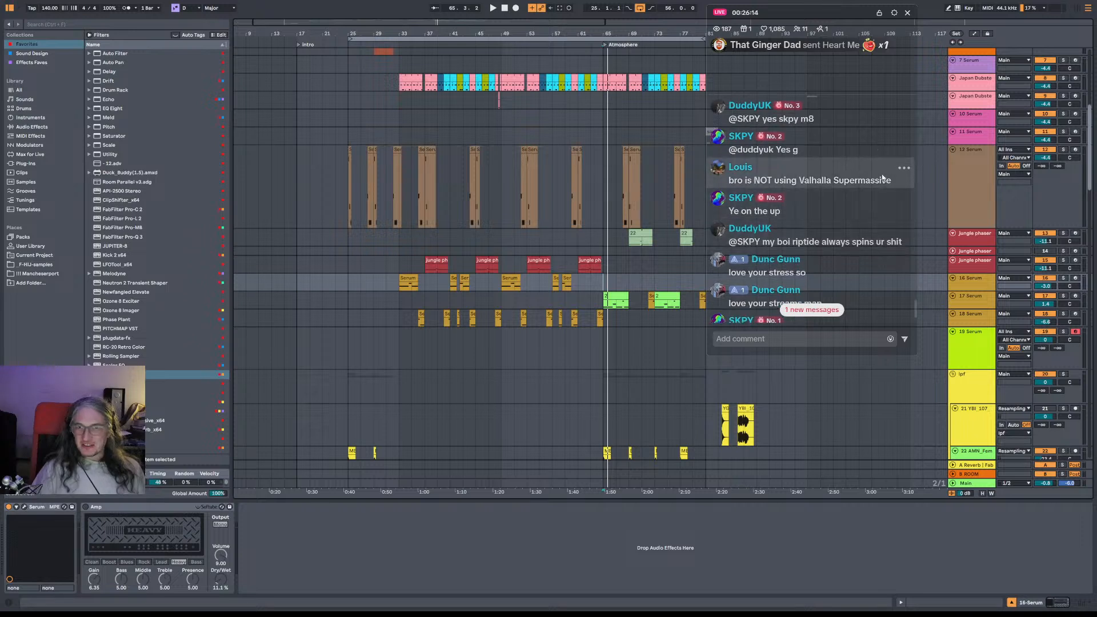
scroll(868, 186, "up", 1)
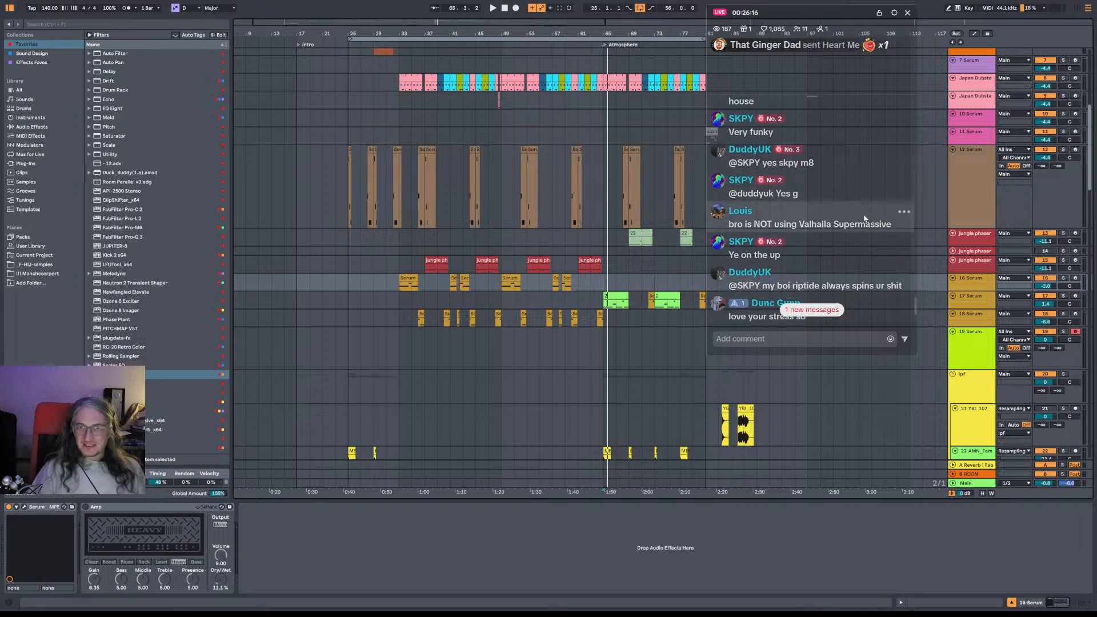
scroll(866, 227, "down", 2)
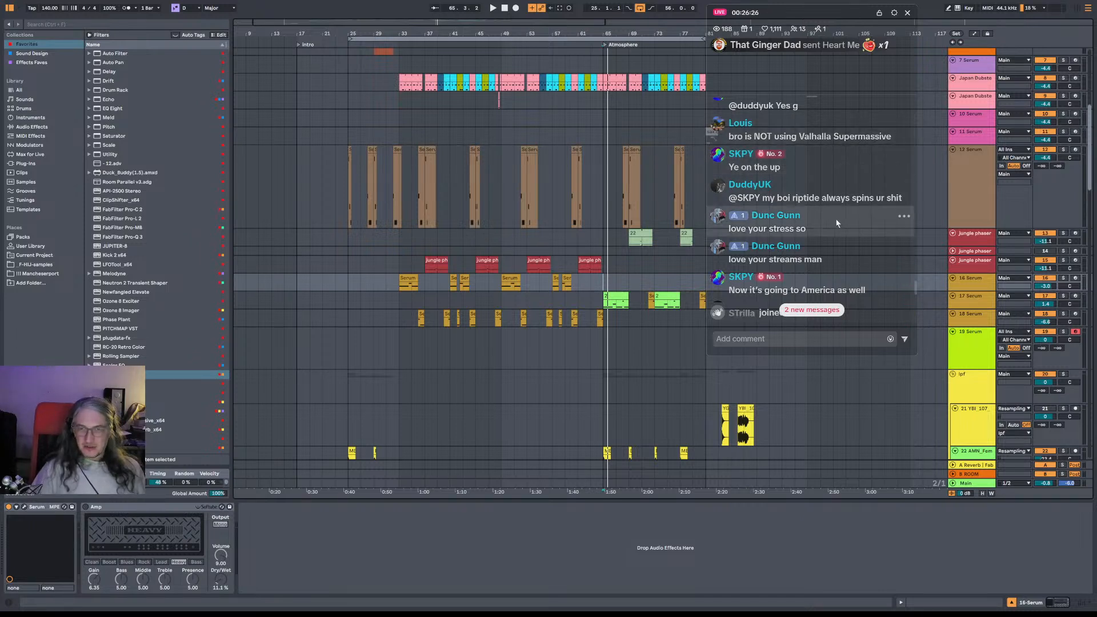
scroll(826, 191, "down", 1)
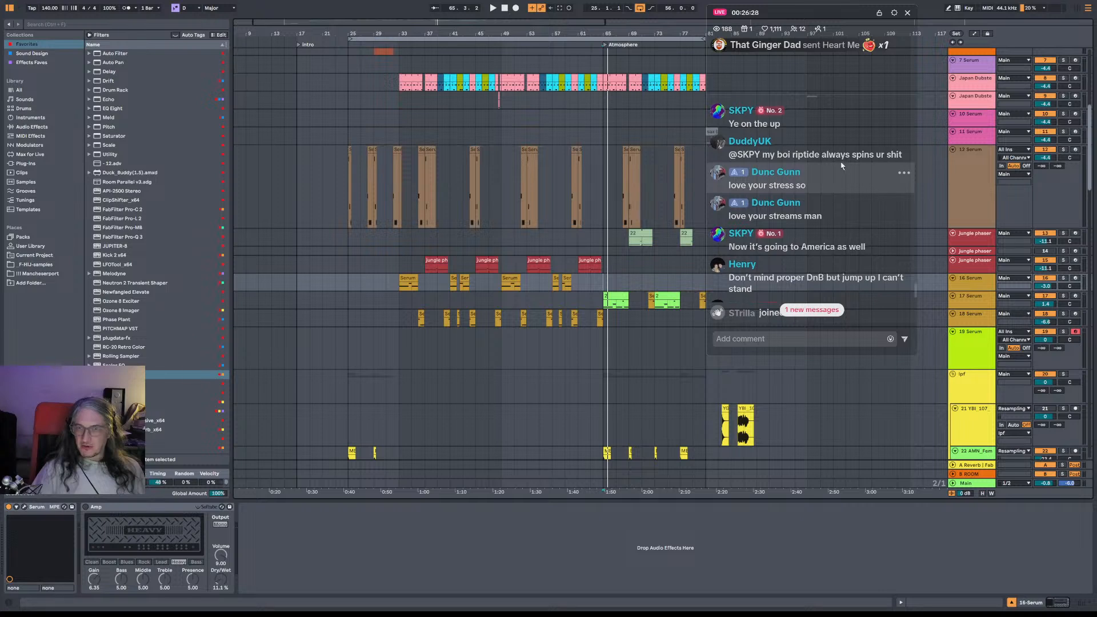
scroll(835, 167, "up", 1)
scroll(814, 176, "down", 1)
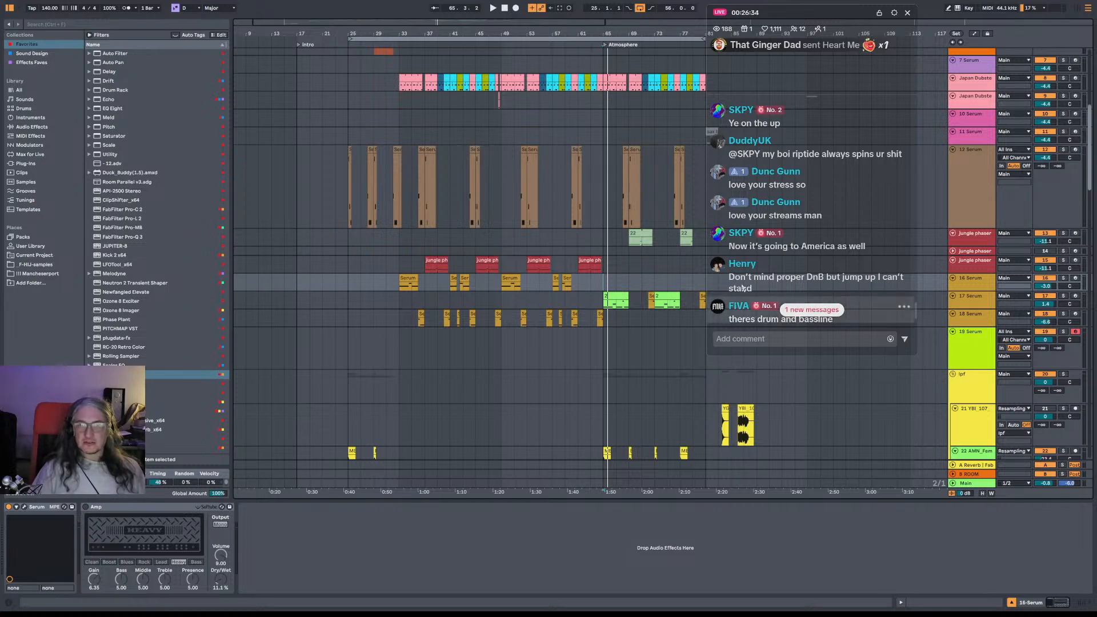
scroll(861, 223, "down", 1)
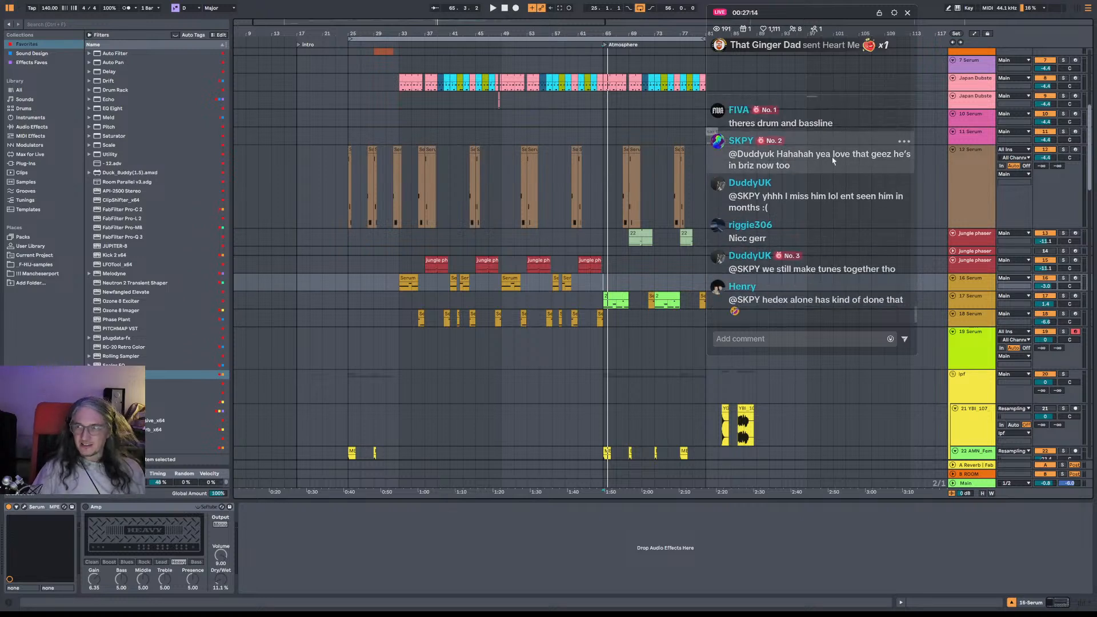
scroll(834, 158, "up", 2)
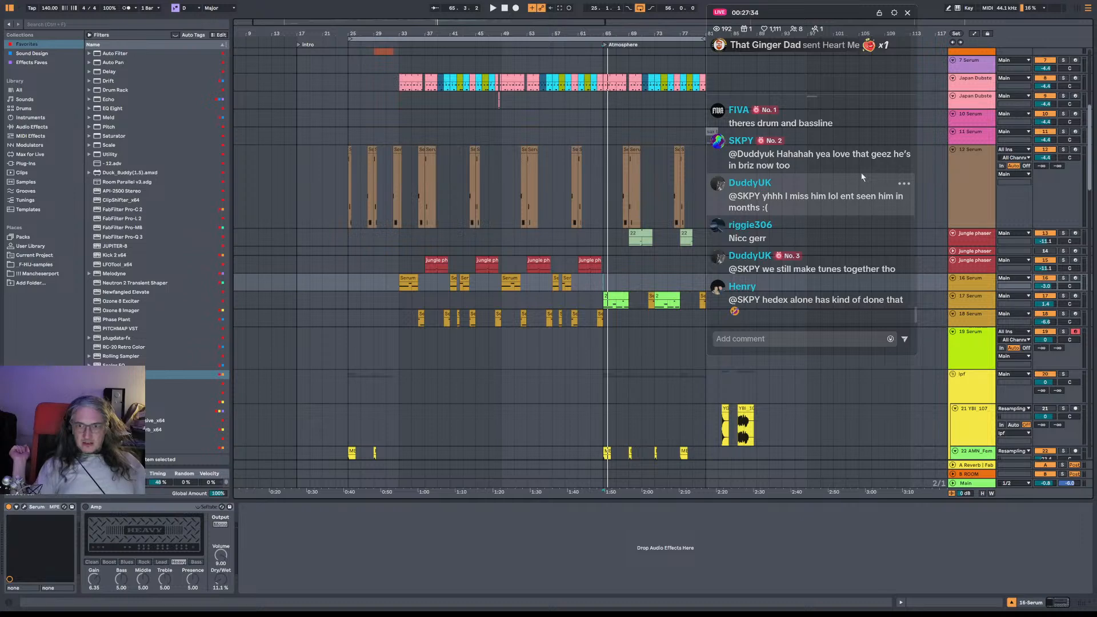
scroll(857, 189, "up", 3)
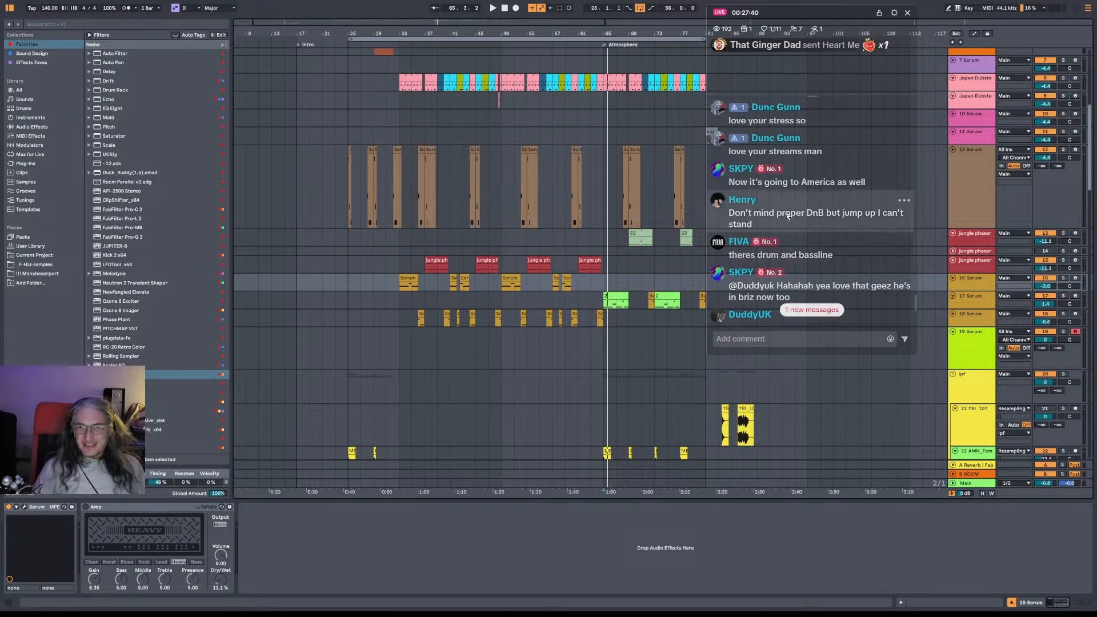
scroll(789, 216, "up", 2)
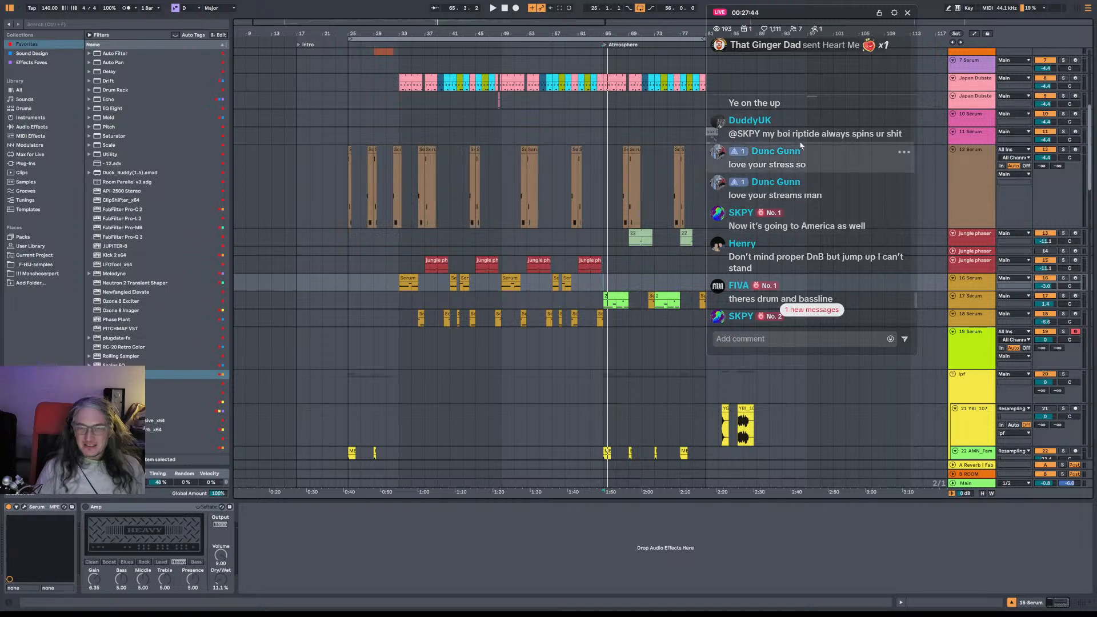
scroll(813, 146, "down", 4)
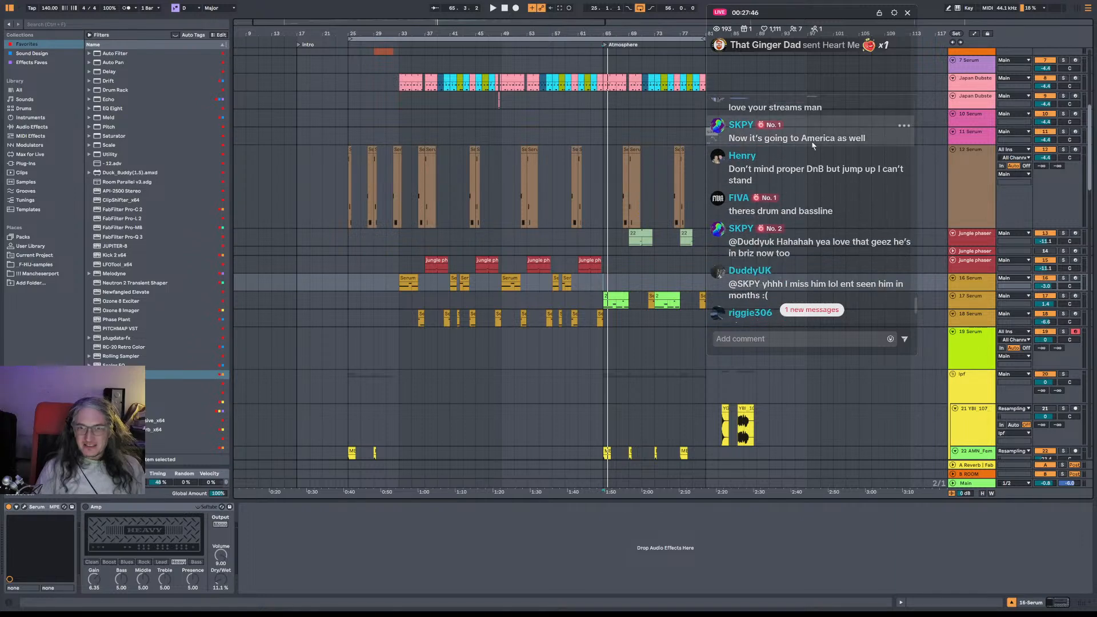
scroll(813, 145, "down", 4)
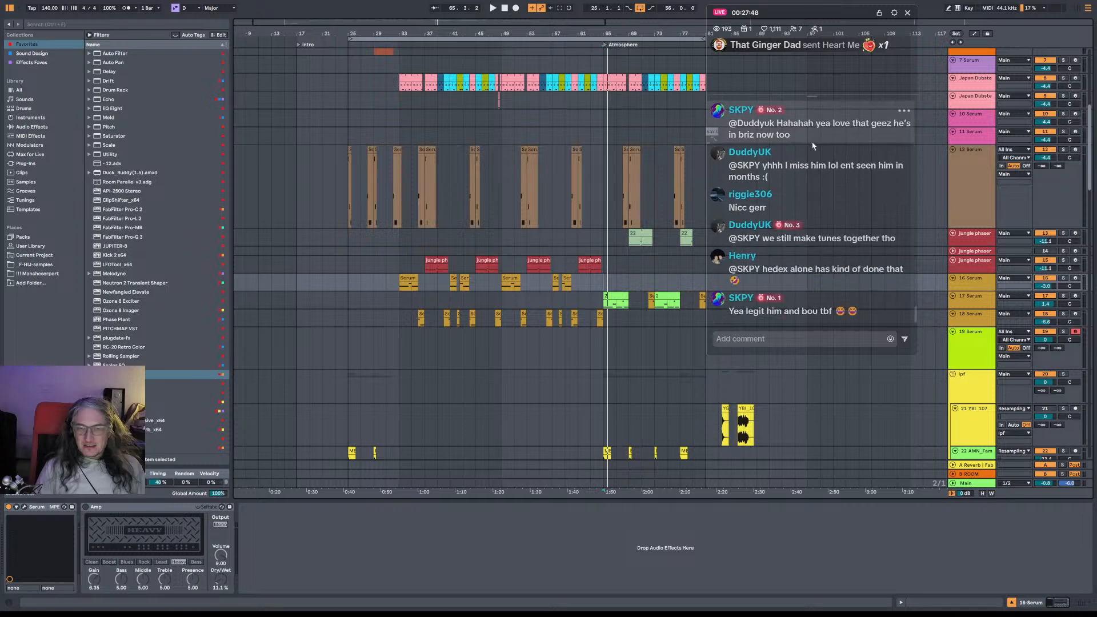
scroll(818, 156, "up", 1)
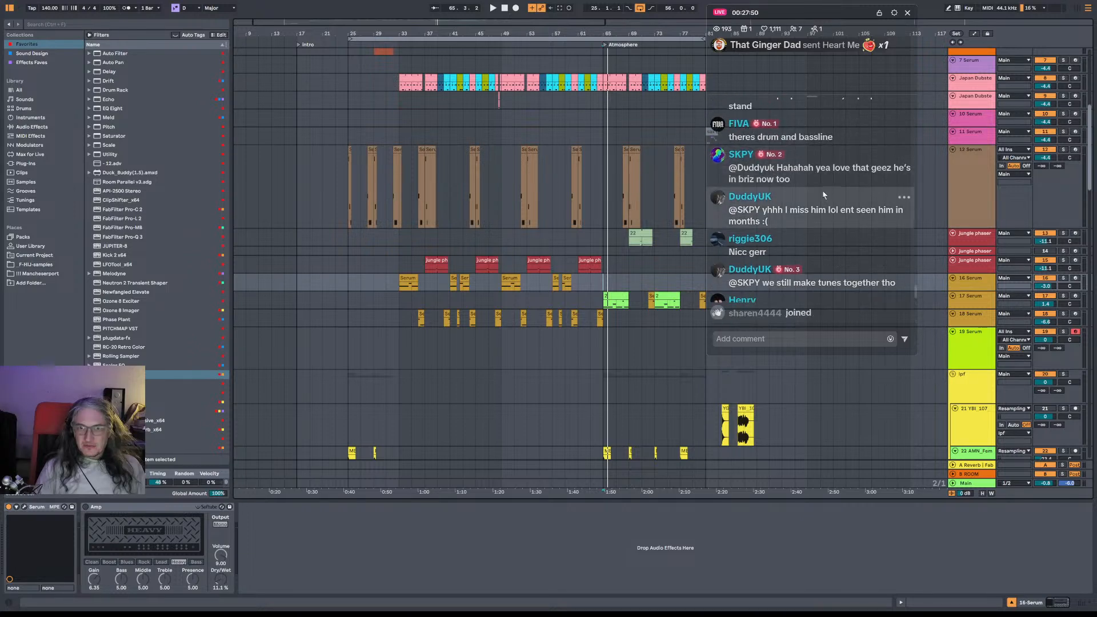
scroll(823, 160, "up", 1)
scroll(834, 152, "down", 3)
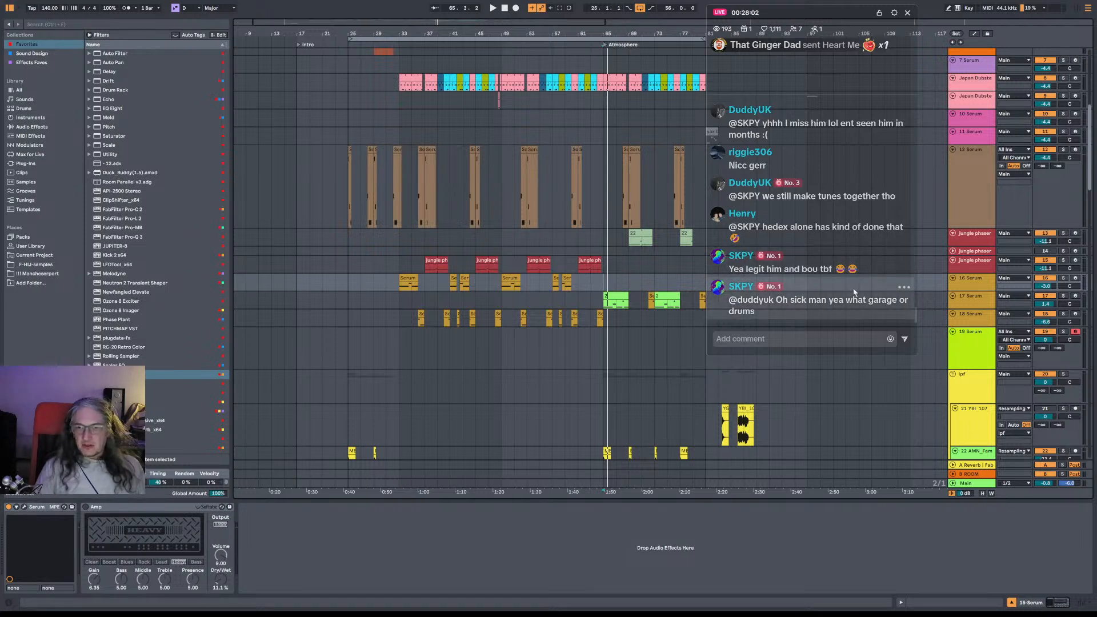
Play the arrangement from bar 32, where the third clip group on the 12 Serum track starts.
left_click(390, 202)
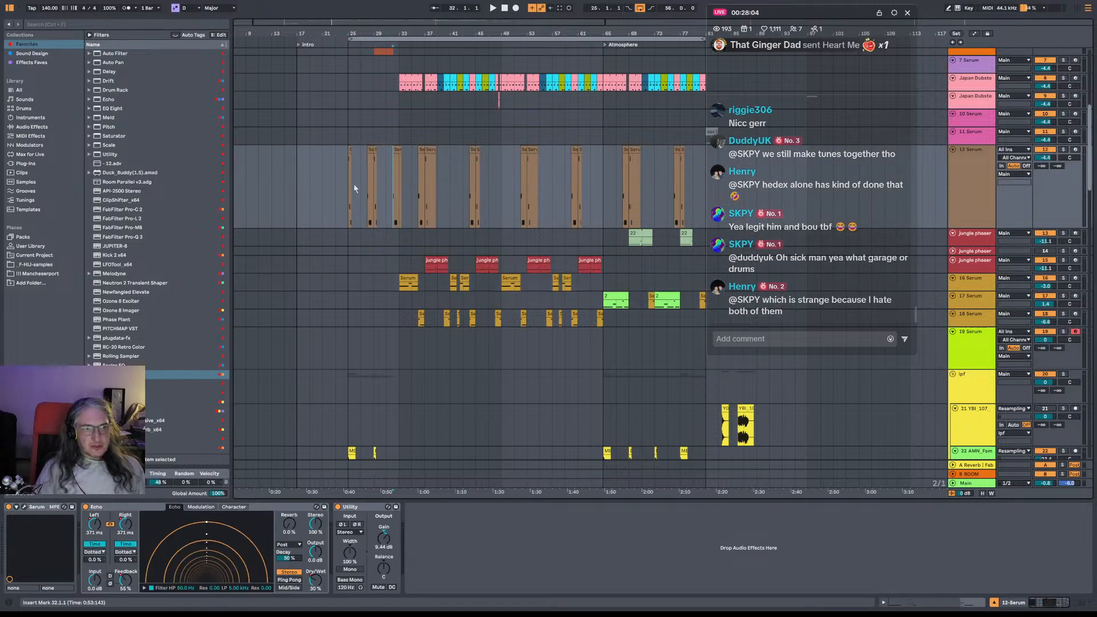
left_click(348, 186)
left_click_drag(524, 34, 571, 95)
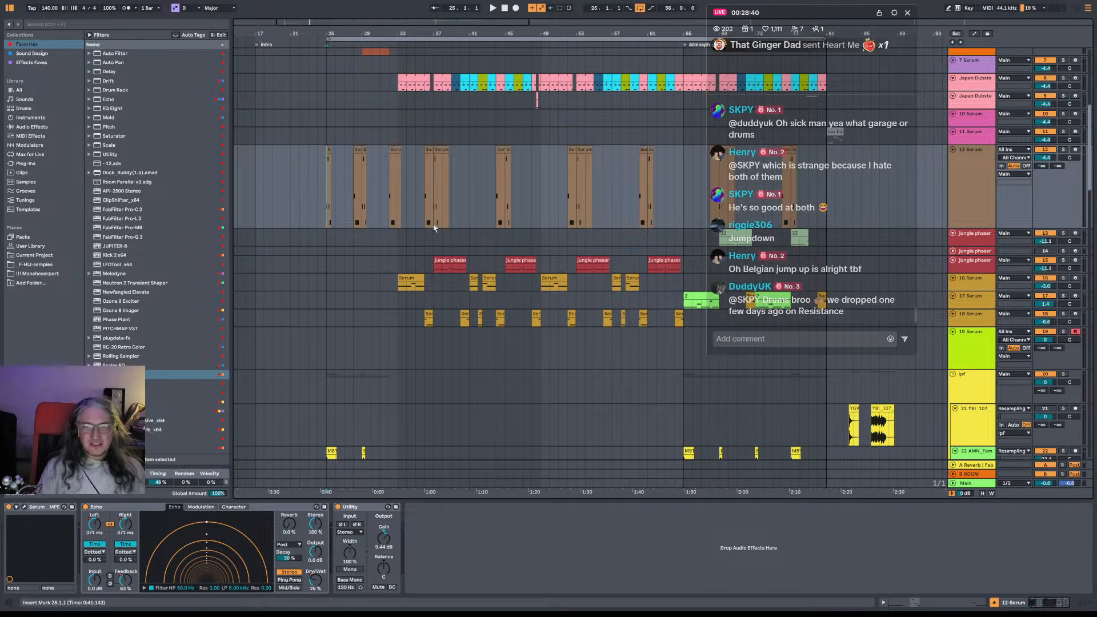
left_click(392, 227)
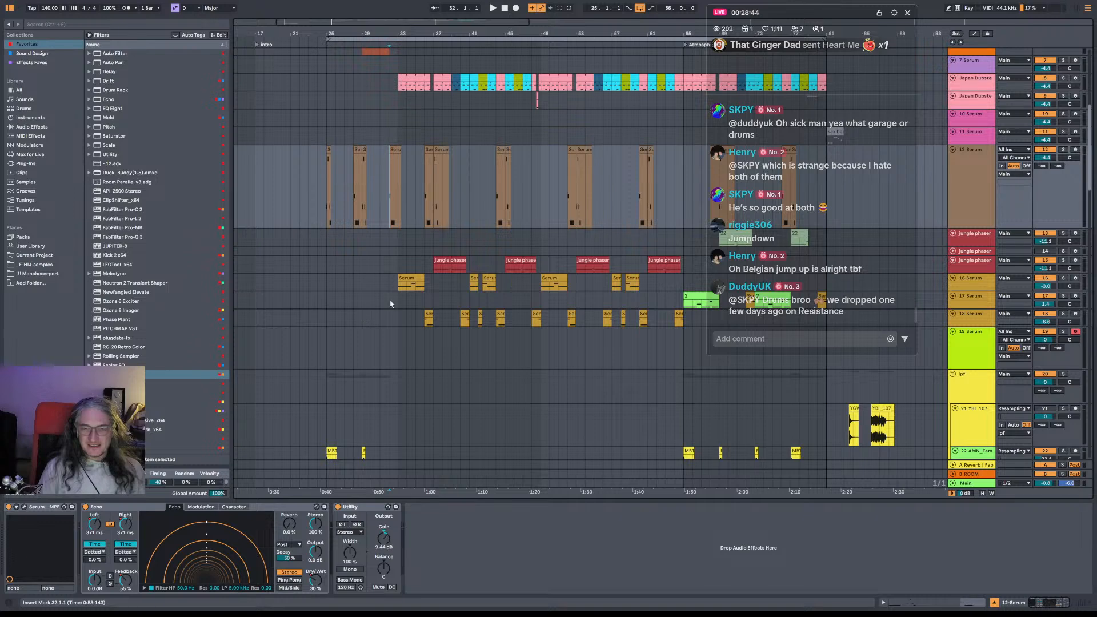
key("space")
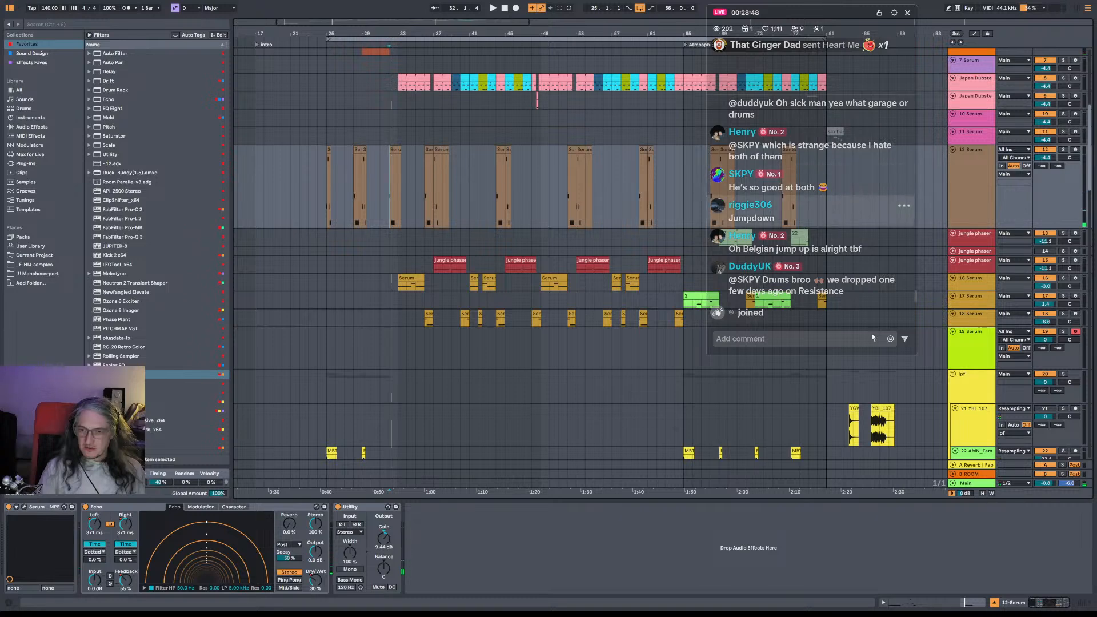
scroll(395, 272, "up", 3)
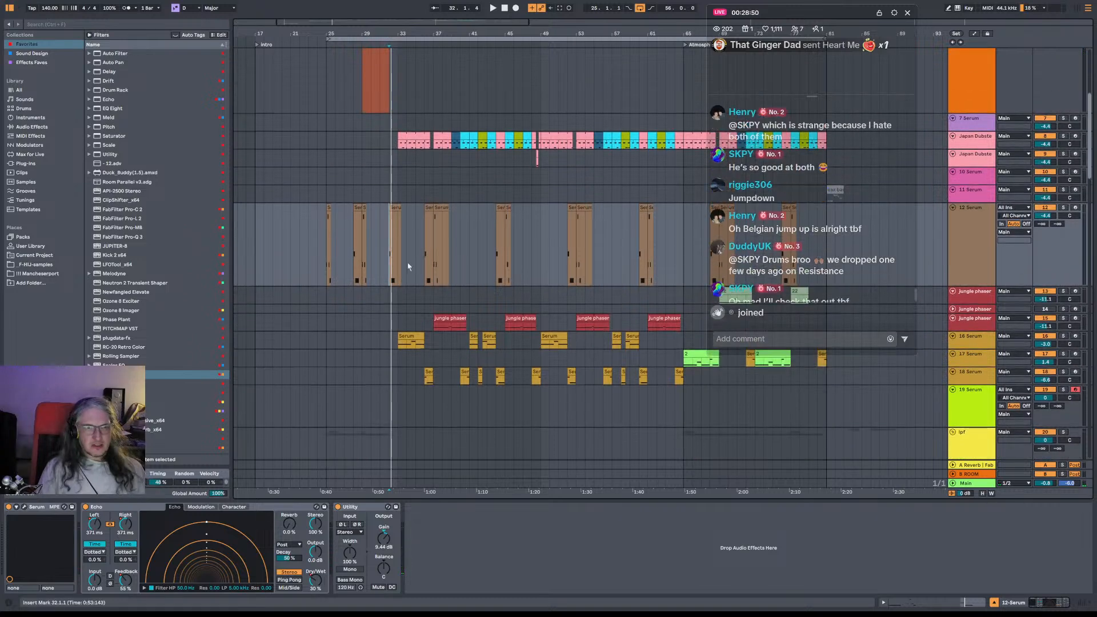
Play the arrangement from bar 33, where the first clip on the 16 Serum track starts.
scroll(414, 278, "up", 3)
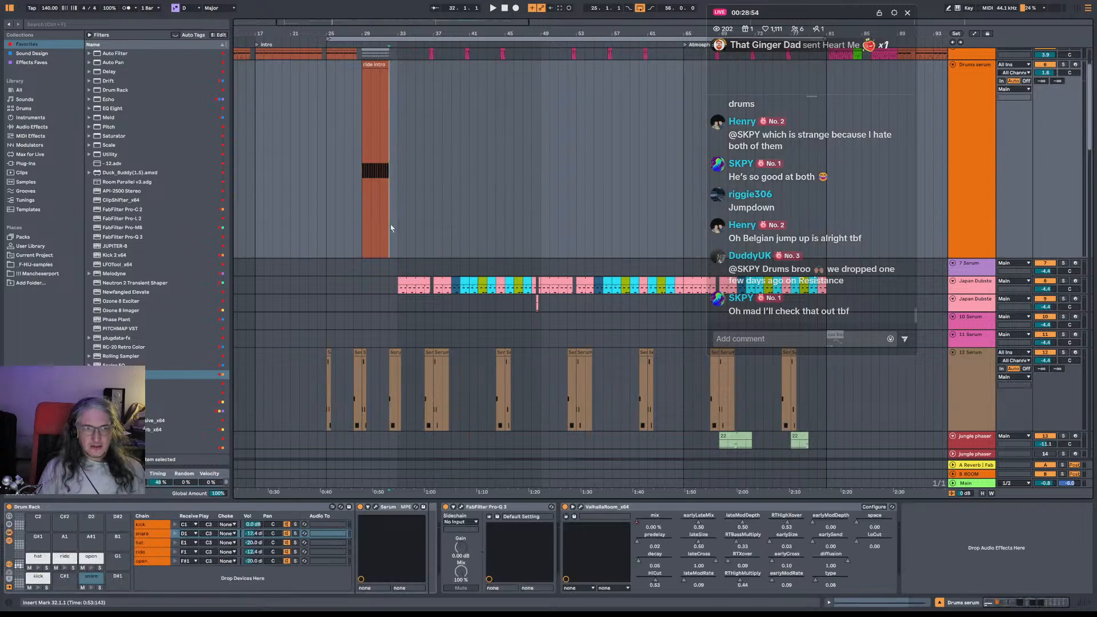
left_click(412, 222)
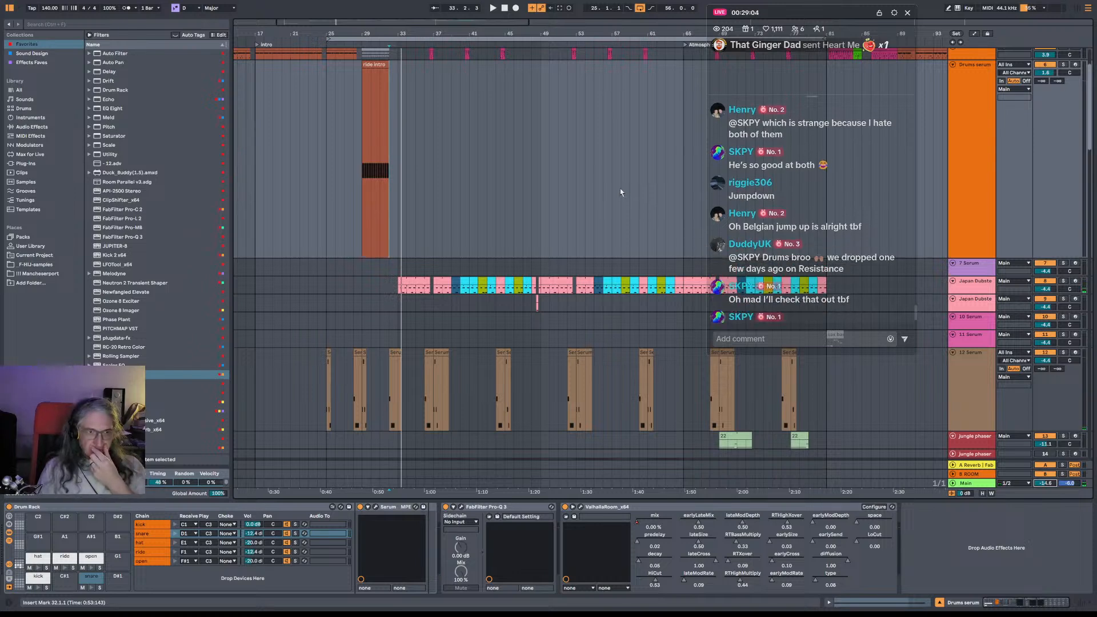
scroll(549, 211, "down", 5)
scroll(537, 217, "down", 3)
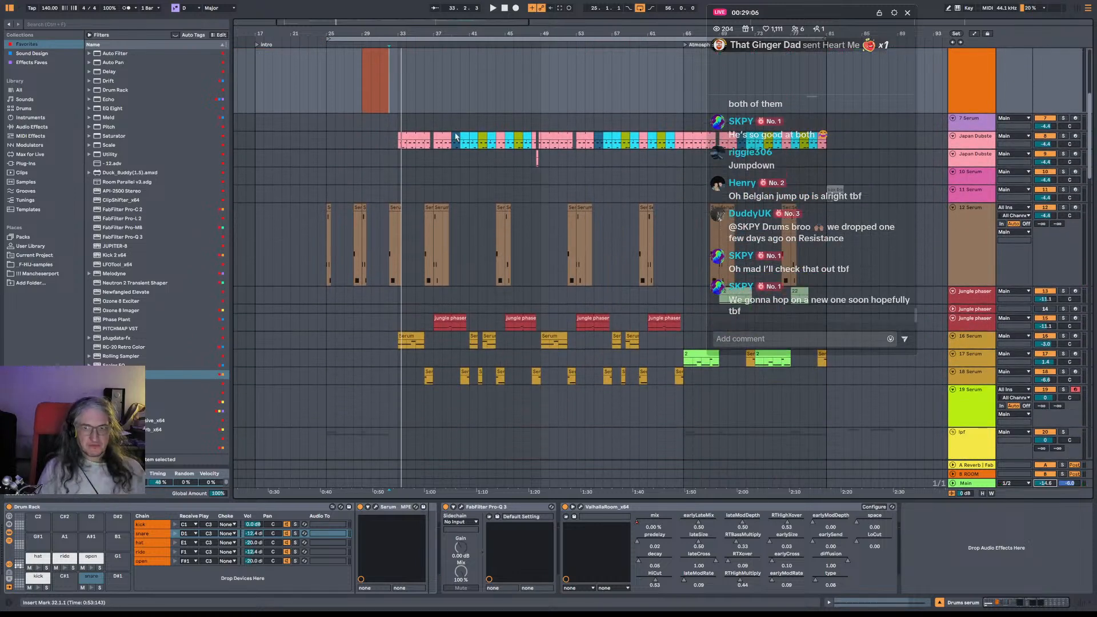
left_click_drag(417, 33, 422, 170)
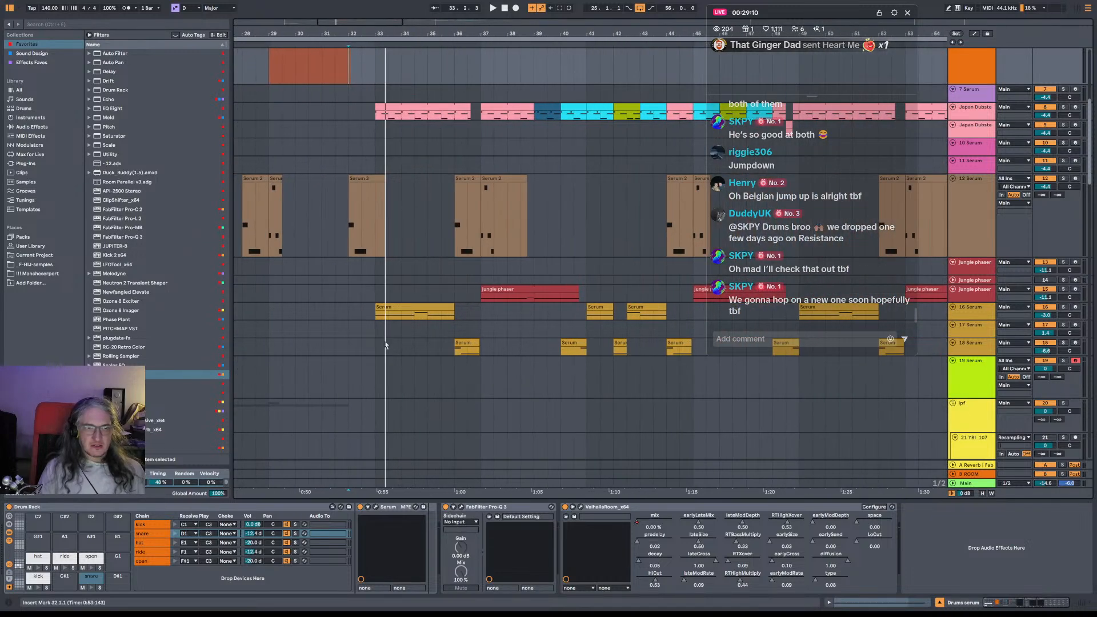
left_click(375, 314)
key("space")
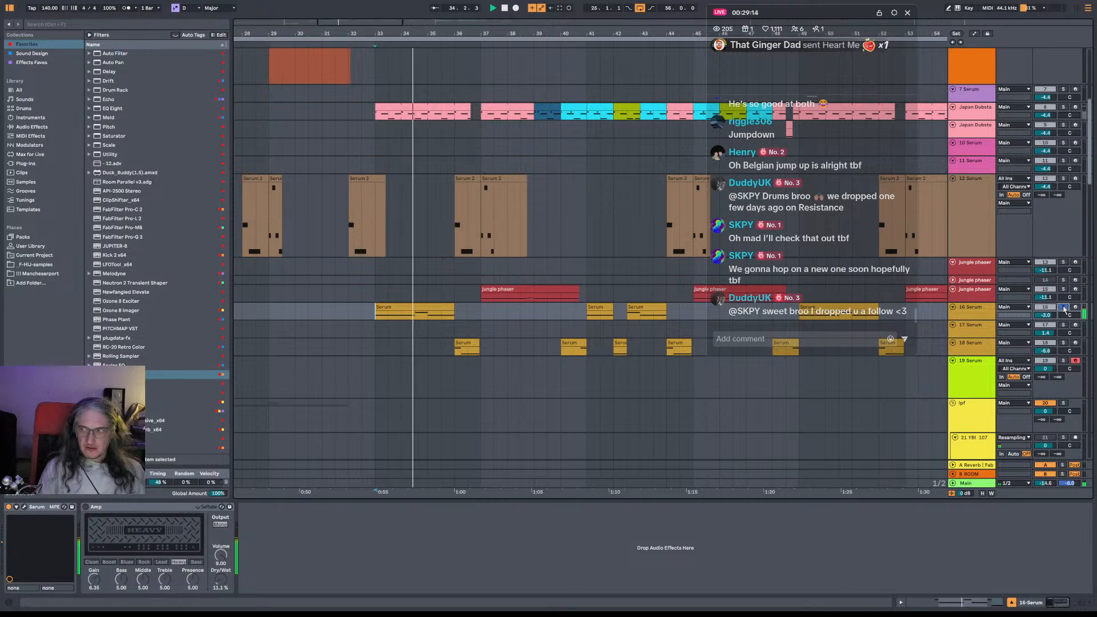
Examine the Main track's spectrogram in VISION 4X, replay the section from bar 36, and close the plug-in window.
left_click(976, 485)
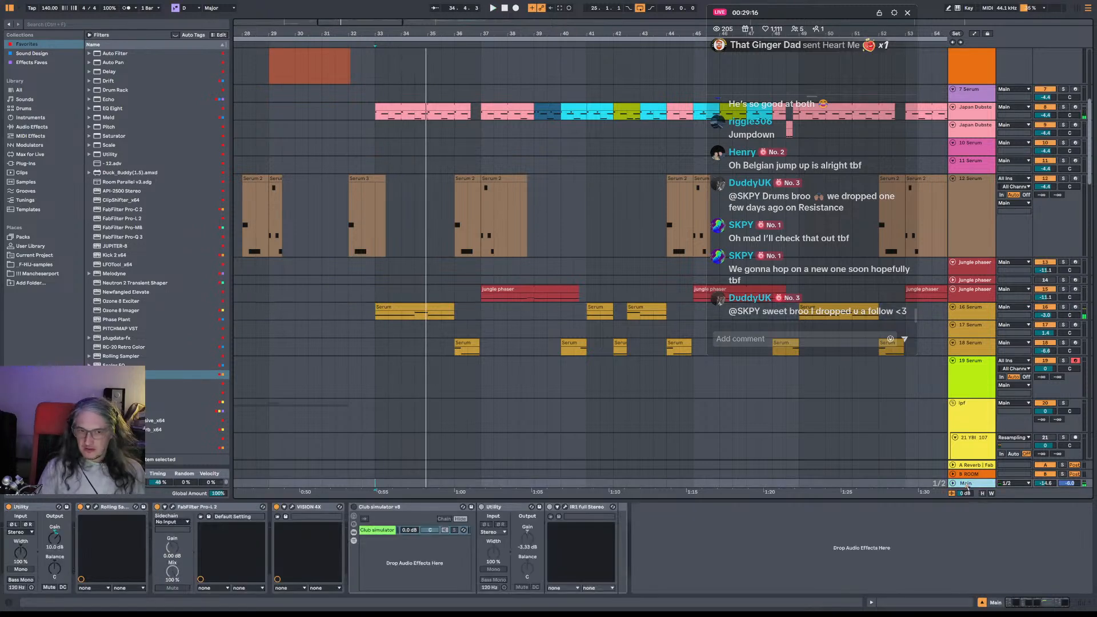
left_click(292, 508)
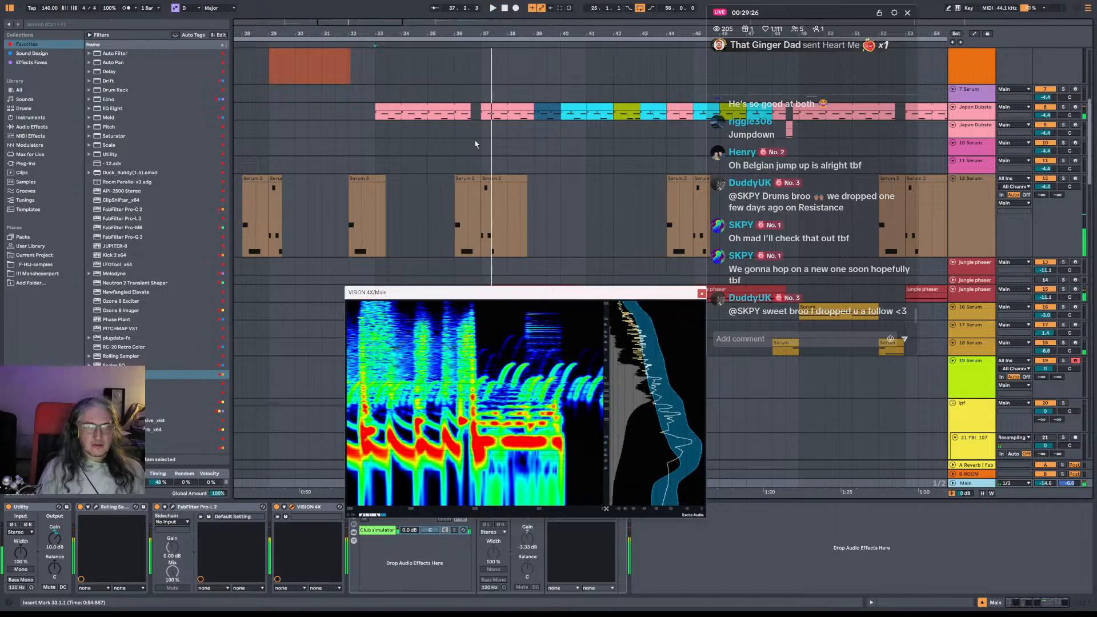
left_click(489, 214)
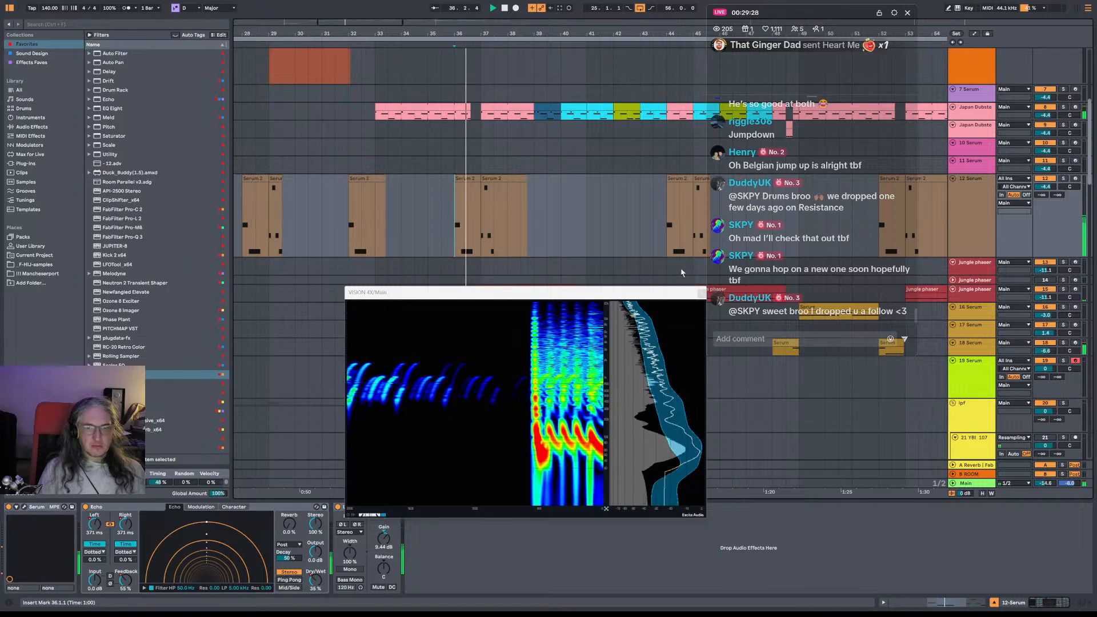
left_click_drag(698, 295, 612, 292)
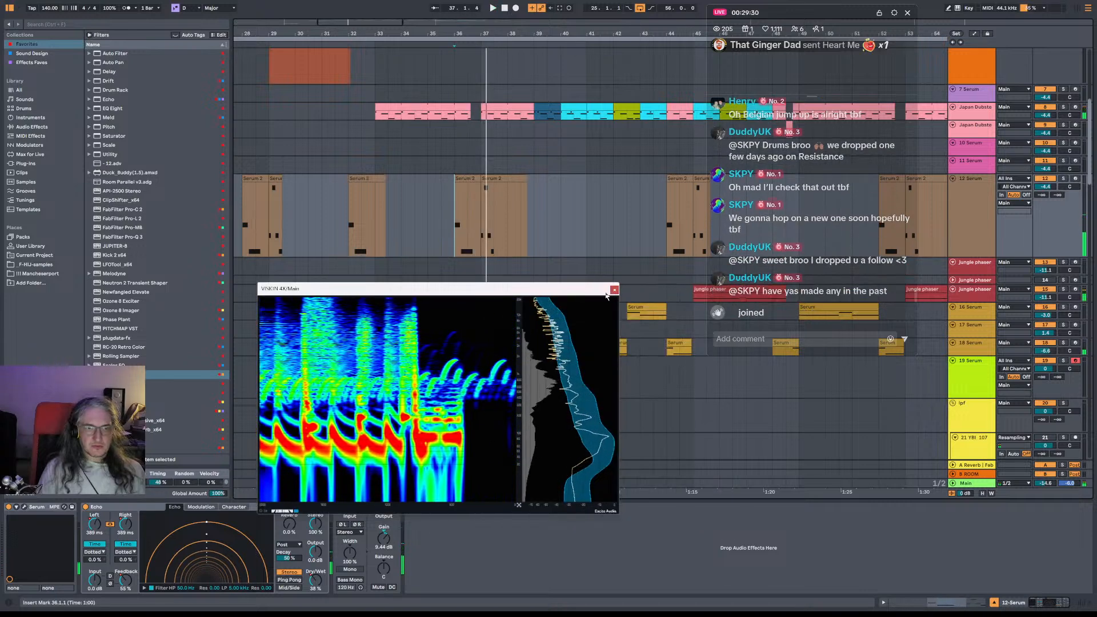
left_click(614, 291)
Select the 18 Serum clip at bar 36 and play the arrangement from bar 36.
left_click_drag(480, 31, 489, 66)
key("space")
left_click(479, 342)
left_click_drag(479, 342, 478, 342)
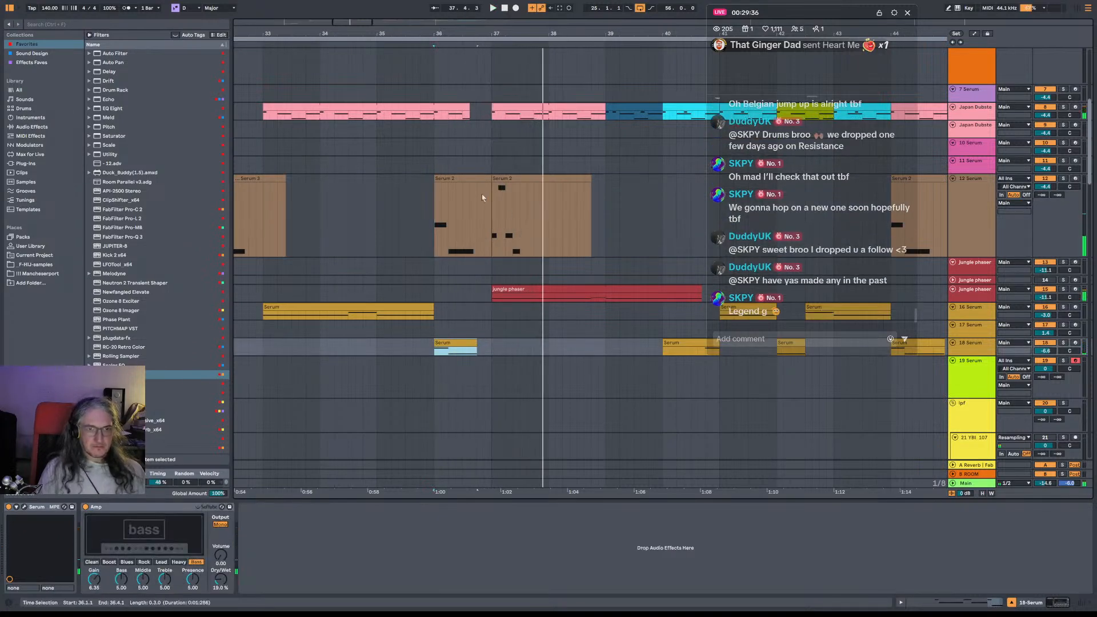
left_click(479, 216)
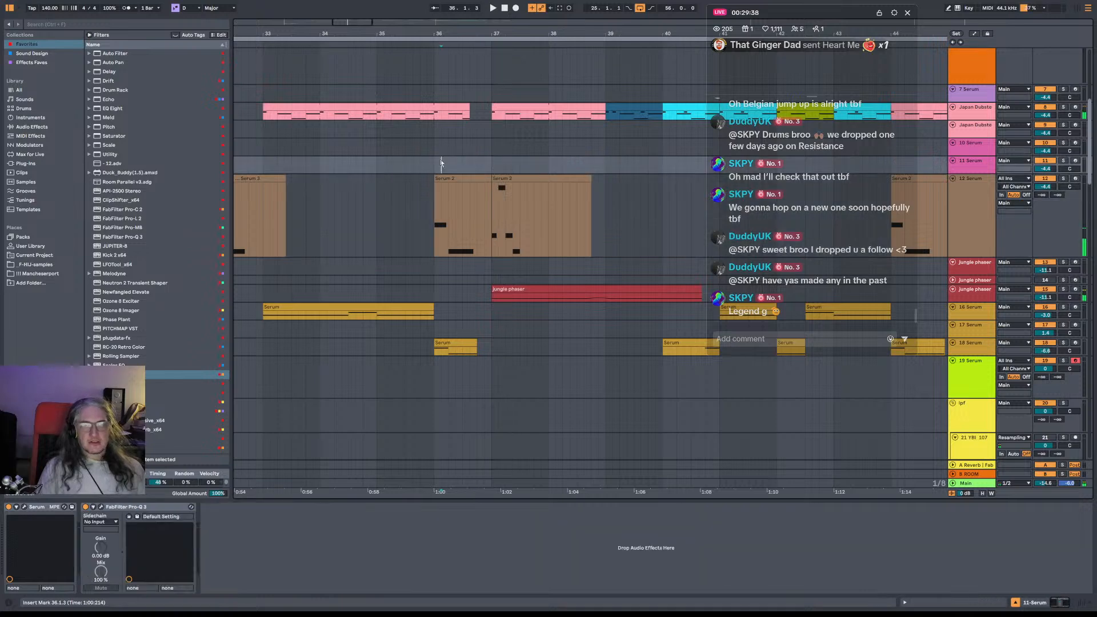
left_click(437, 164)
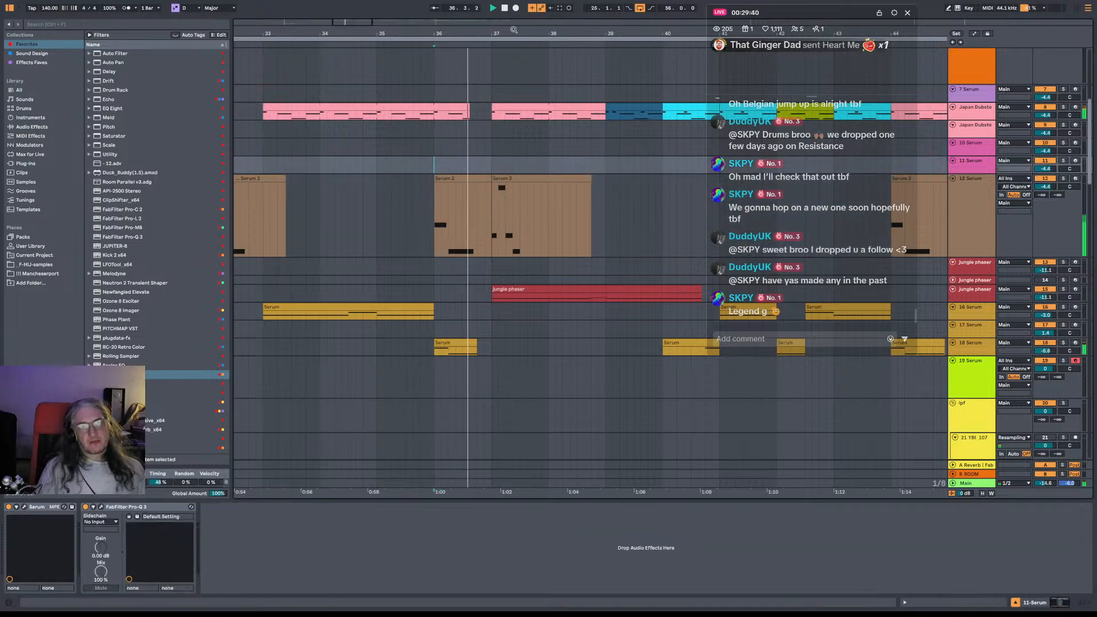
key("space")
Place the insert marker at bar 36 on the Drums serum track and replay the short section from there.
scroll(480, 122, "down", 1)
scroll(458, 189, "up", 5)
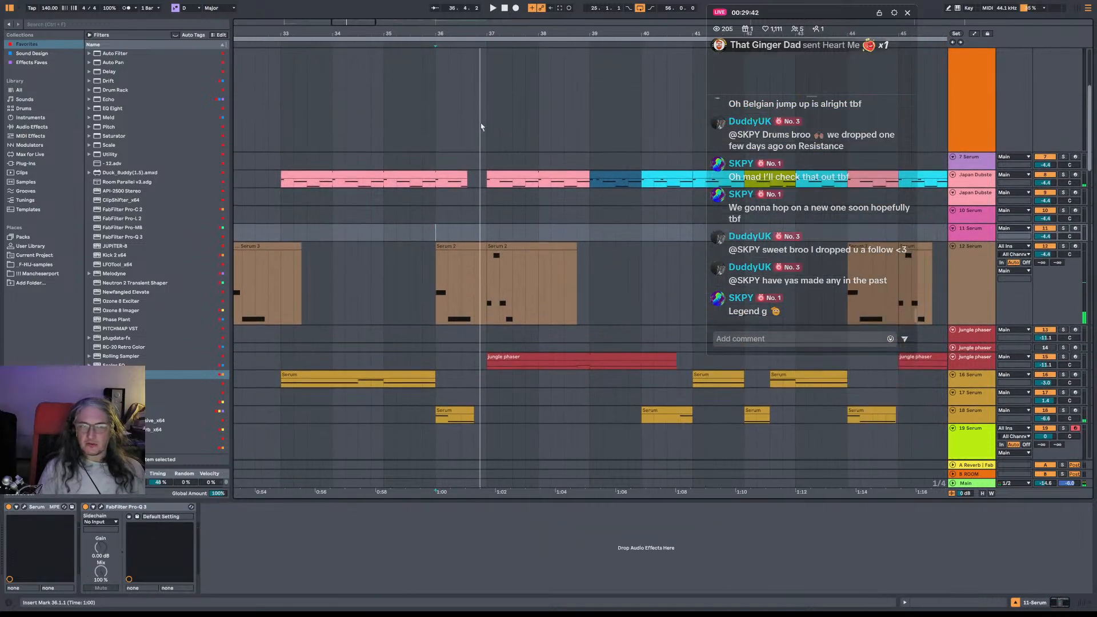
left_click(449, 196)
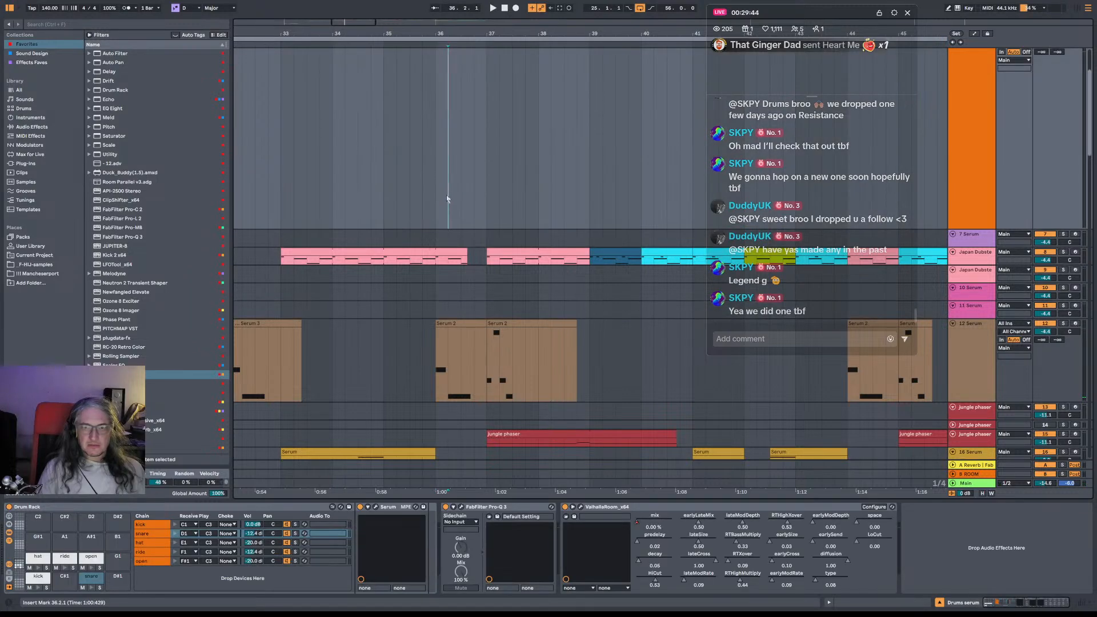
left_click(439, 192)
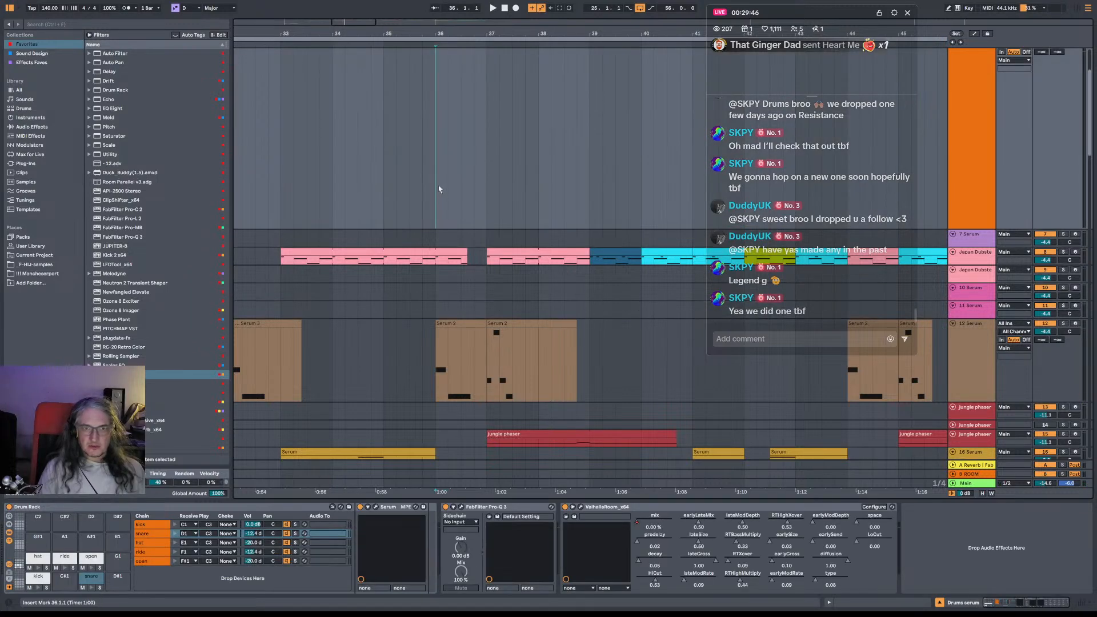
key("space")
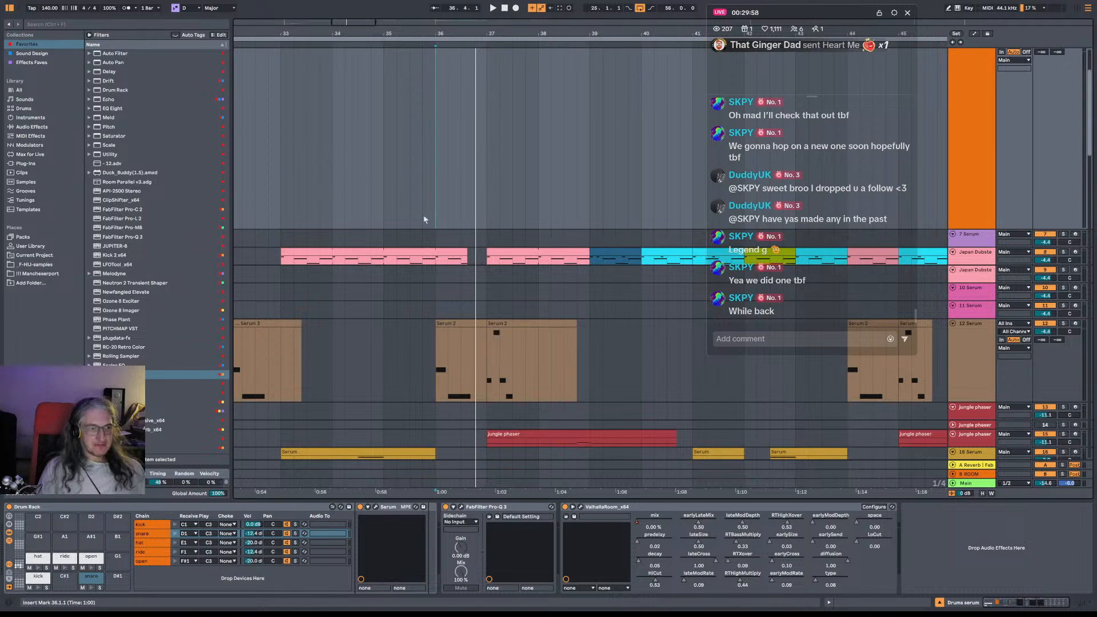
key("space")
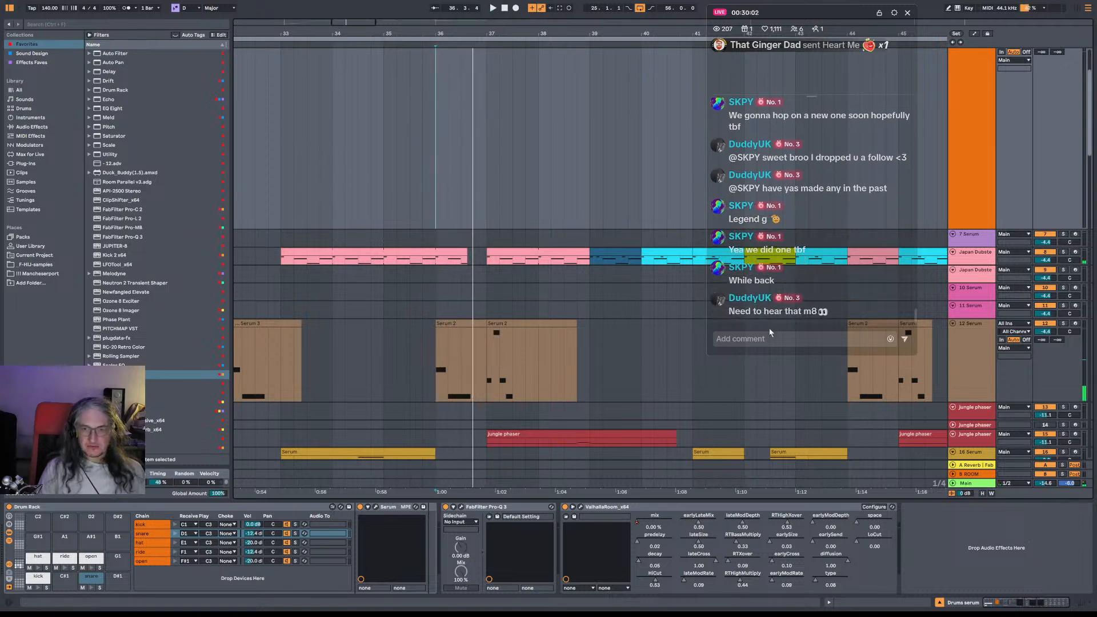
key("space")
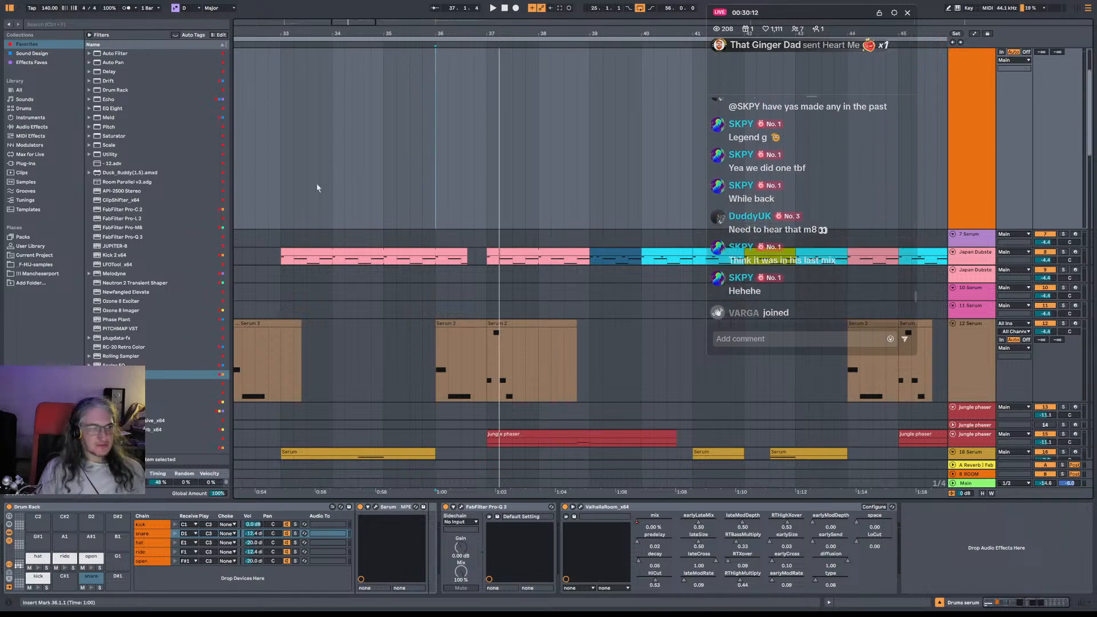
Play the arrangement from bar 33 on the Drums serum track and follow the Serum and jungle phaser clips.
left_click_drag(324, 35, 488, 8)
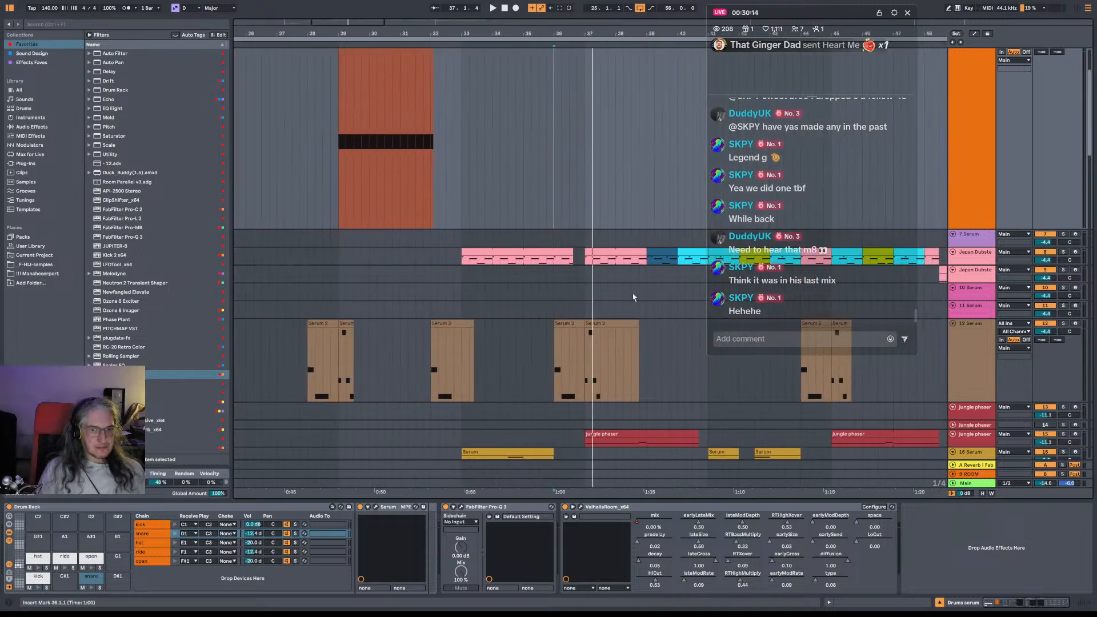
left_click(461, 224)
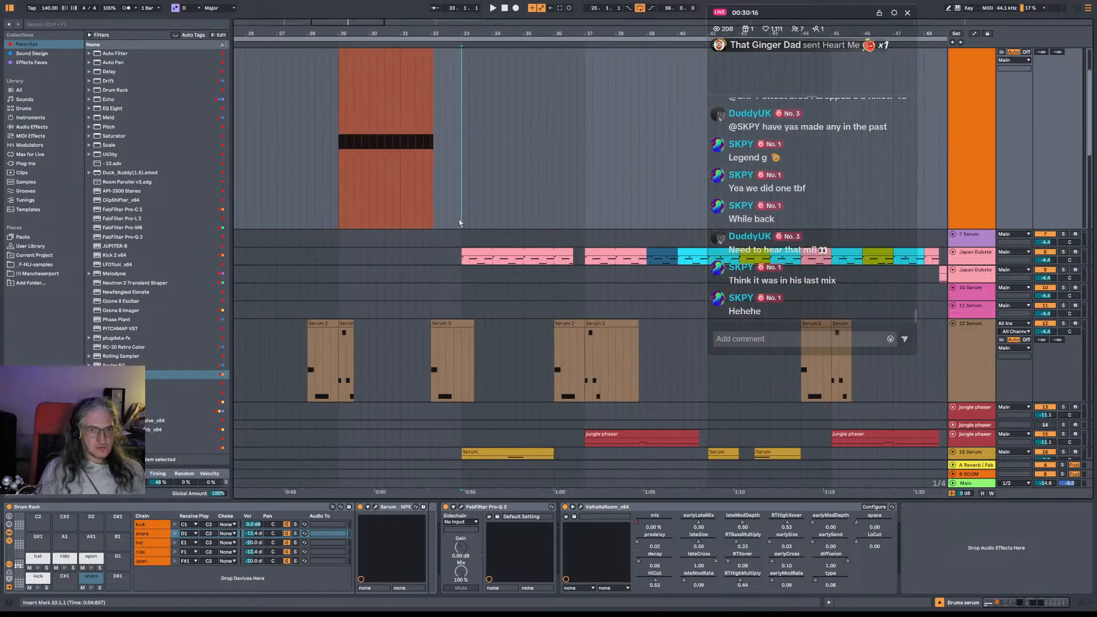
key("space")
left_click_drag(420, 184, 245, 181)
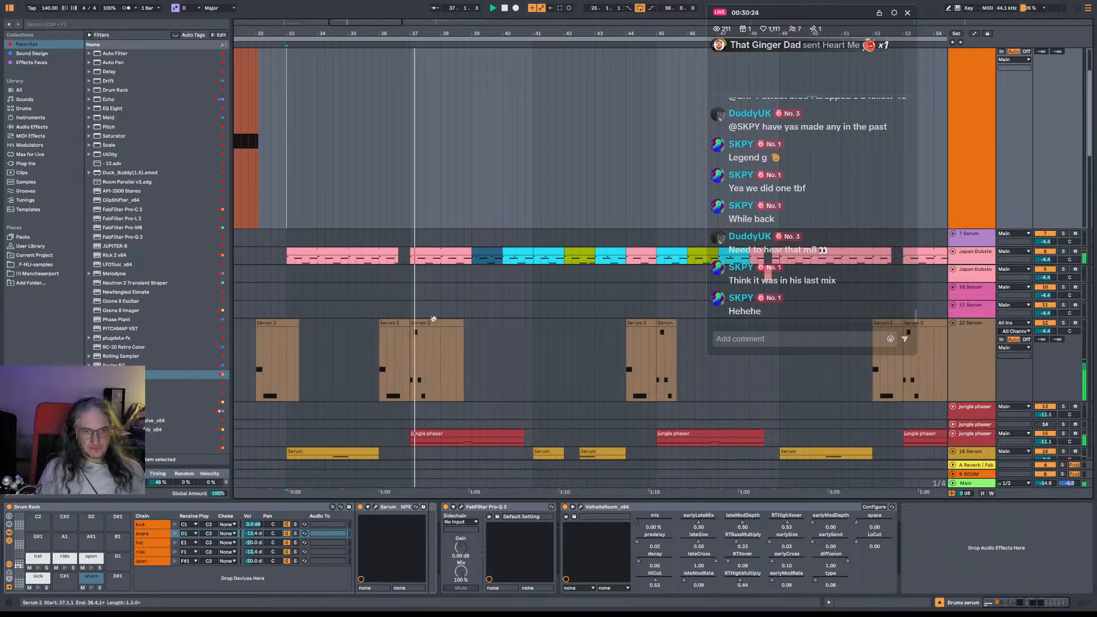
scroll(435, 325, "down", 4)
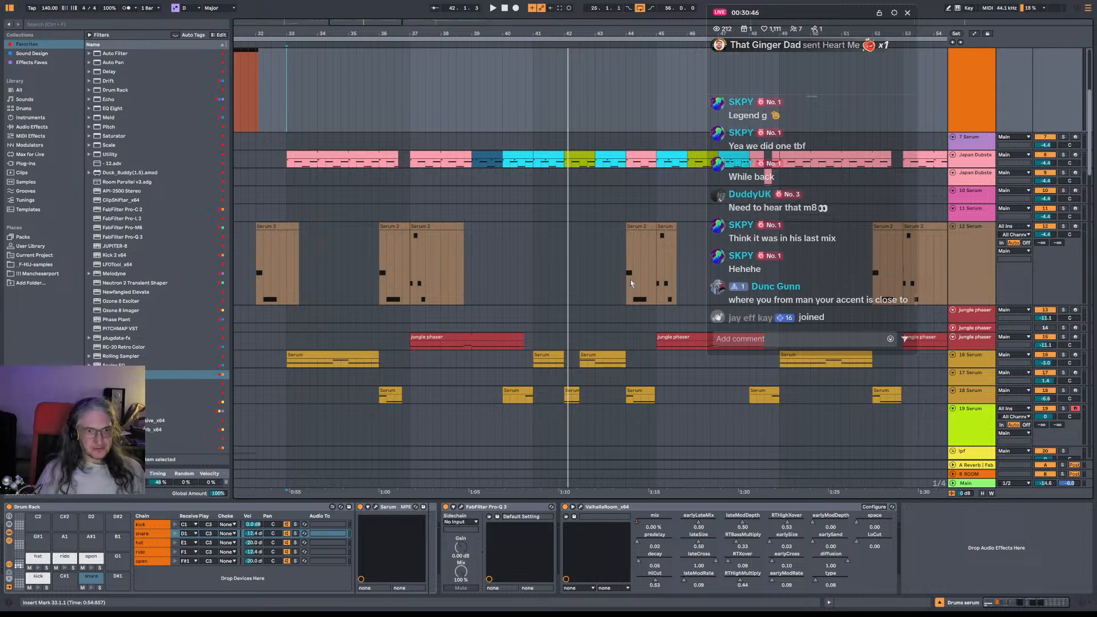
Examine the 12 Serum track's clip groups from bar 36 and bar 25 across the arrangement to the Atmosphere section.
left_click(415, 287)
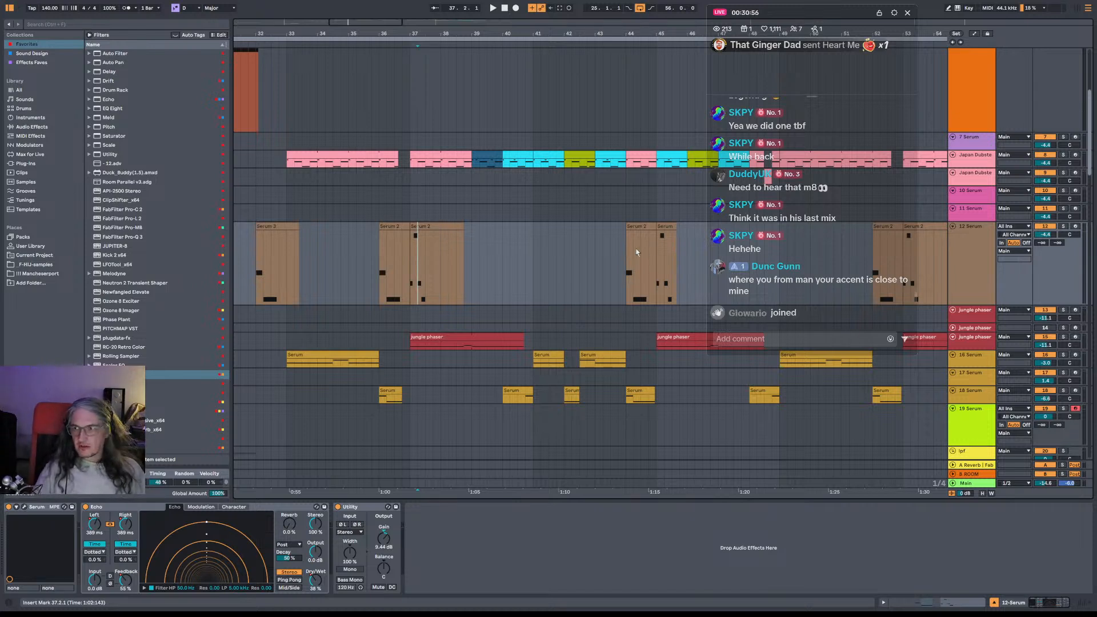
left_click(379, 275)
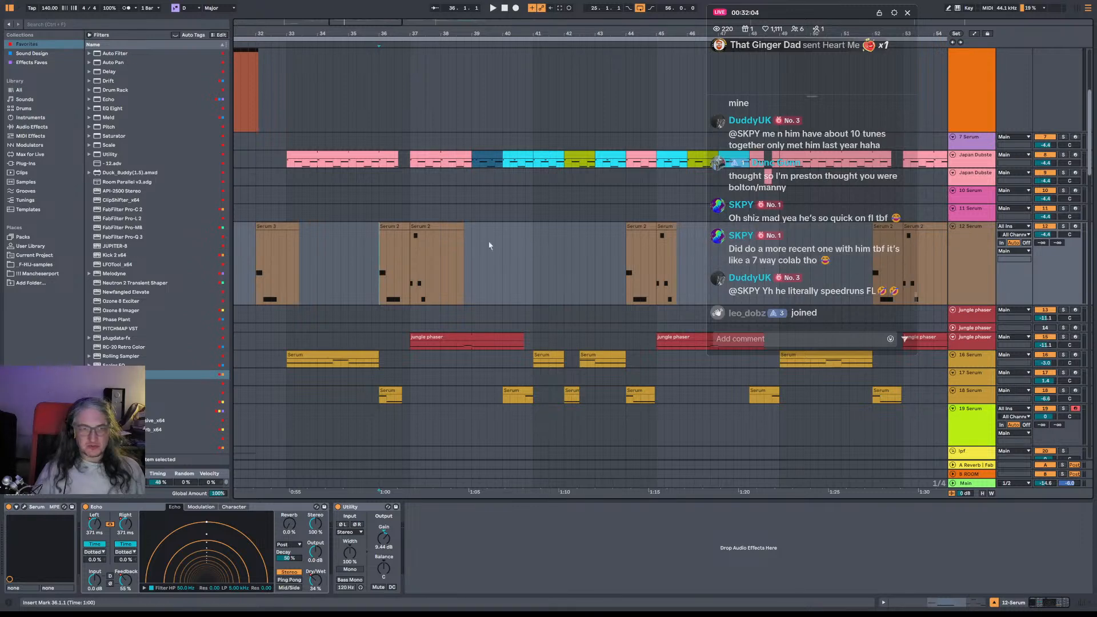
left_click_drag(421, 33, 448, 17)
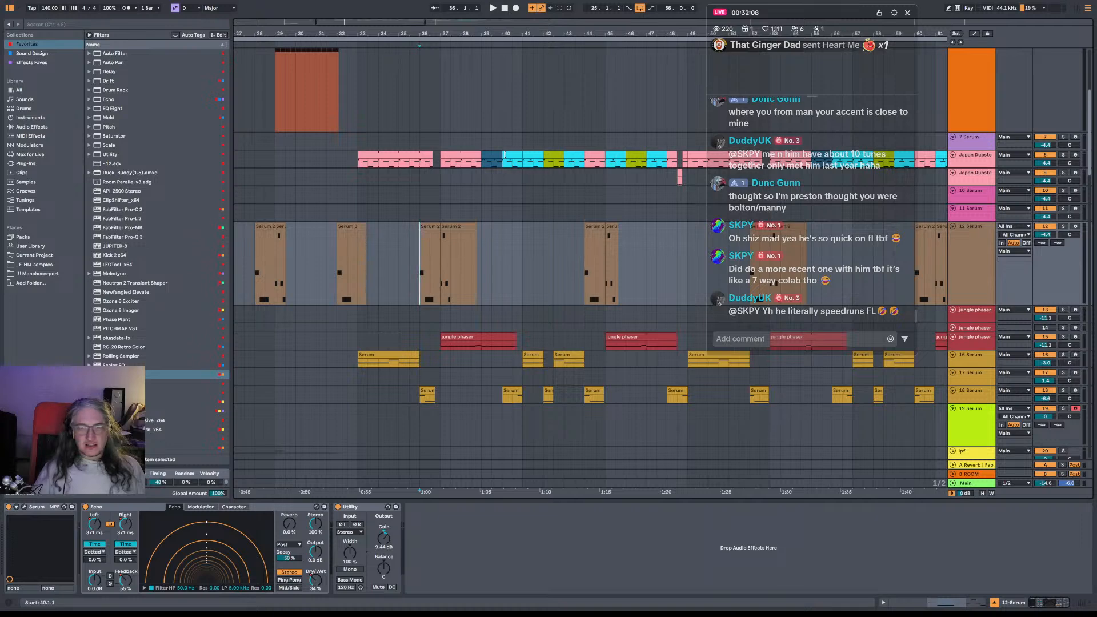
left_click_drag(342, 33, 438, 27)
left_click(320, 254)
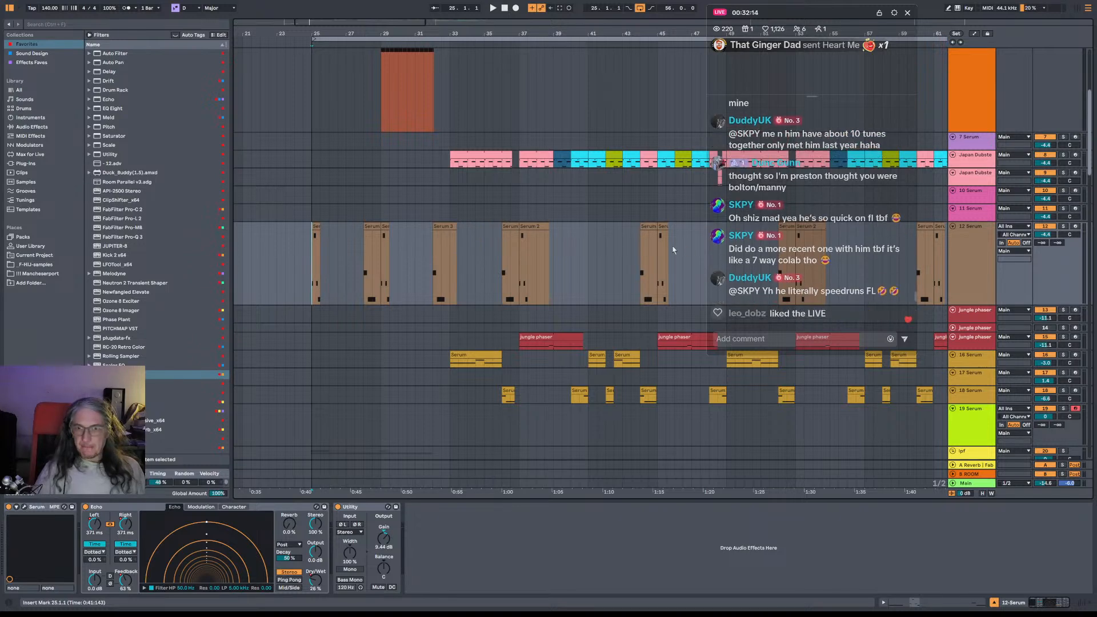
scroll(583, 251, "right", 3)
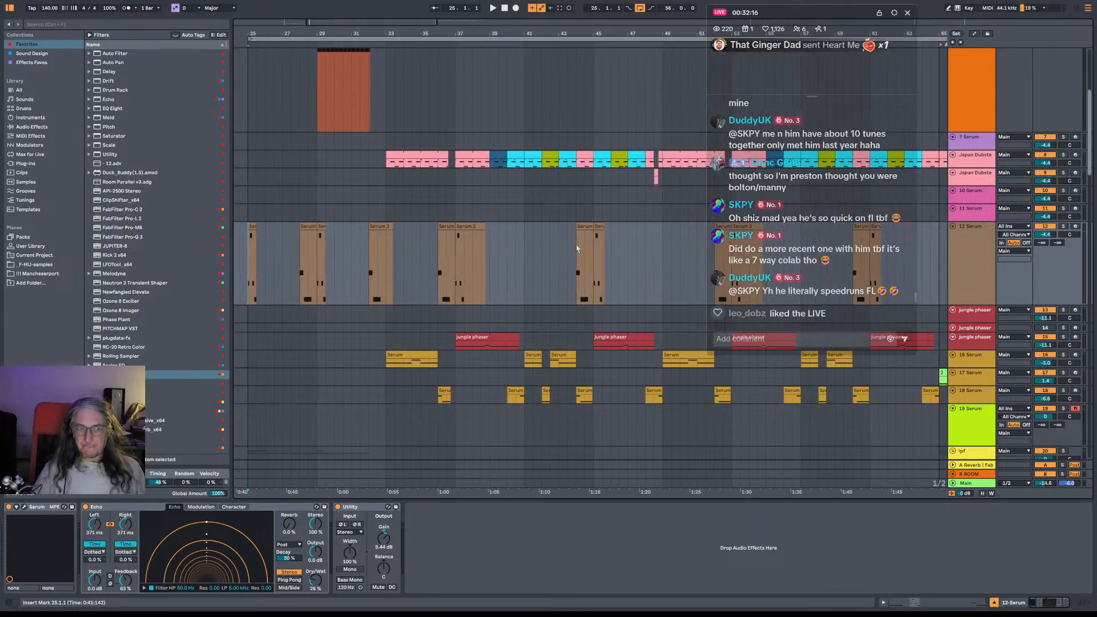
left_click_drag(477, 33, 421, 32)
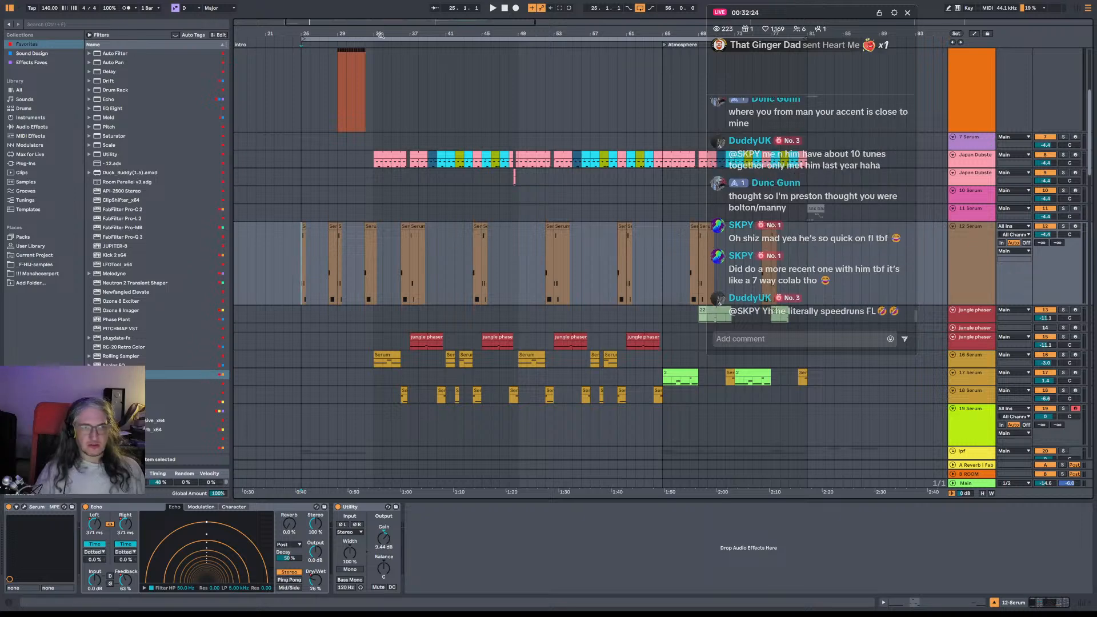
left_click_drag(383, 33, 383, 33)
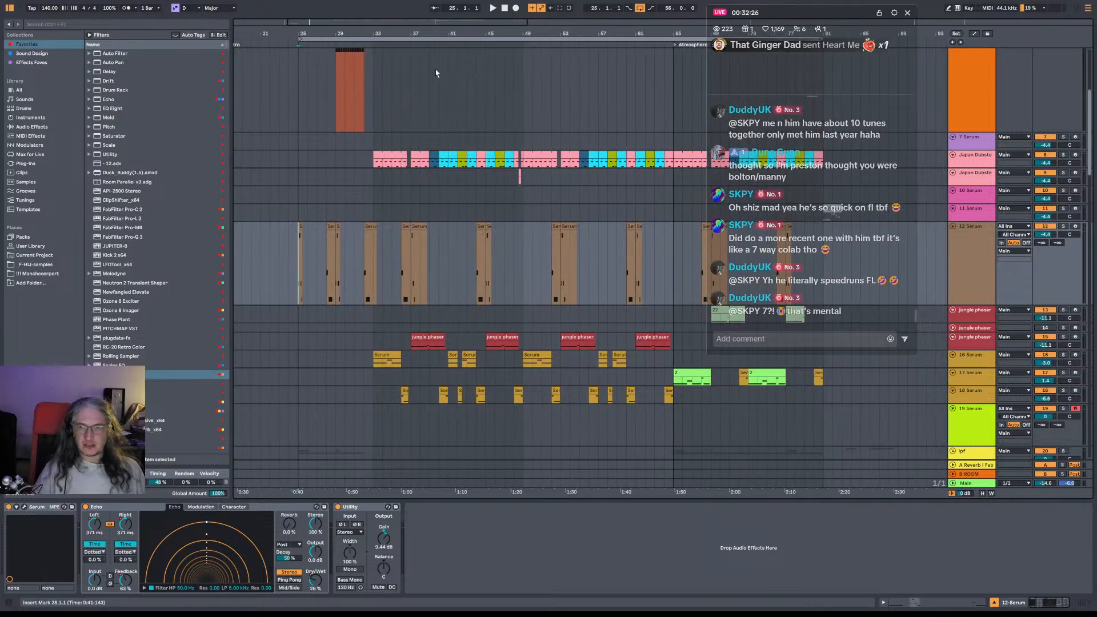
scroll(280, 214, "left", 3)
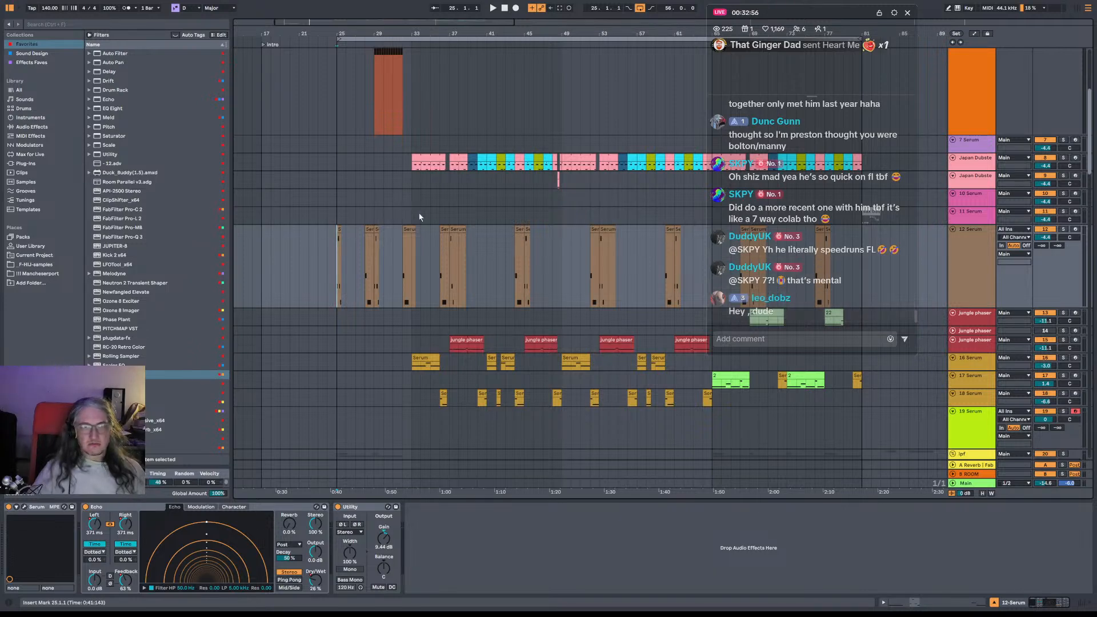
Play the arrangement from bar 32 with the insert marker on the 11 Serum track, and stop at bar 33.
left_click_drag(457, 35, 450, 63)
left_click(355, 215)
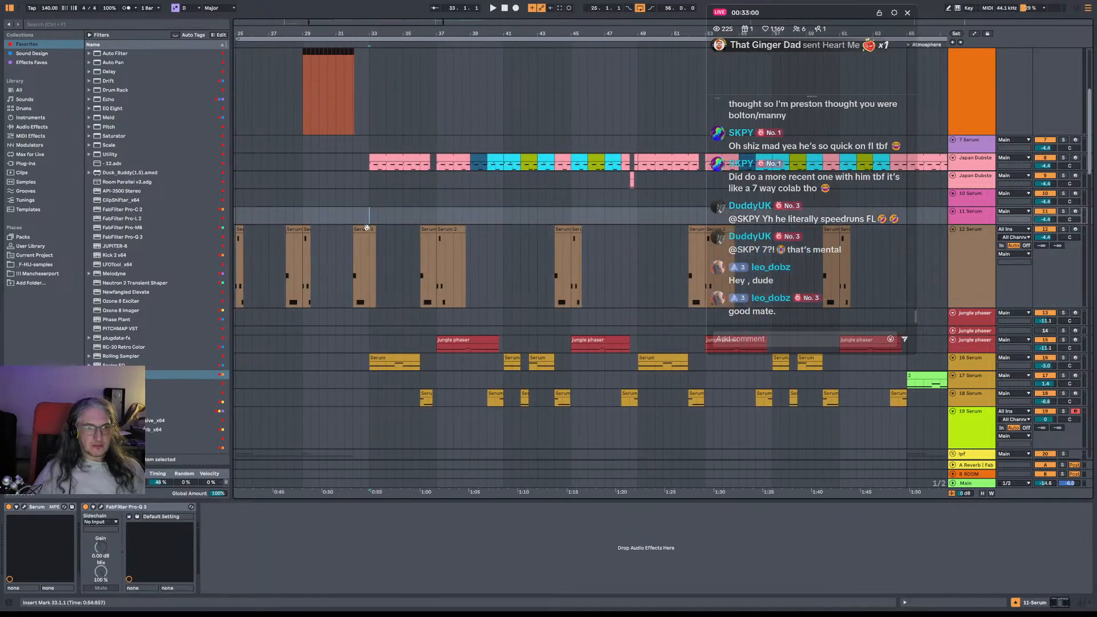
key("space")
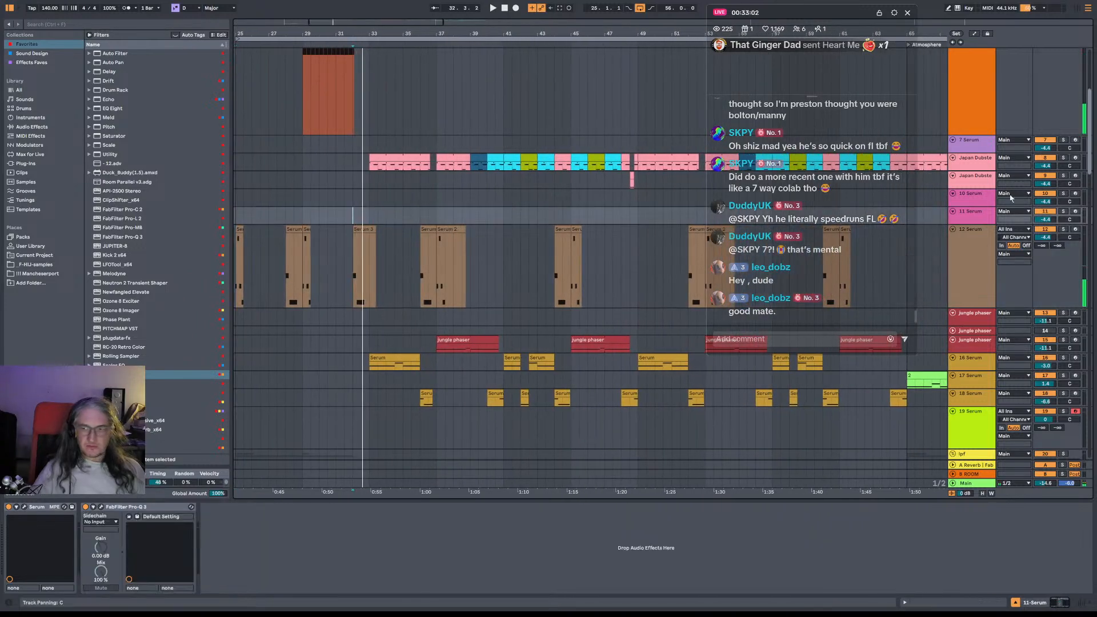
left_click_drag(512, 35, 535, 46)
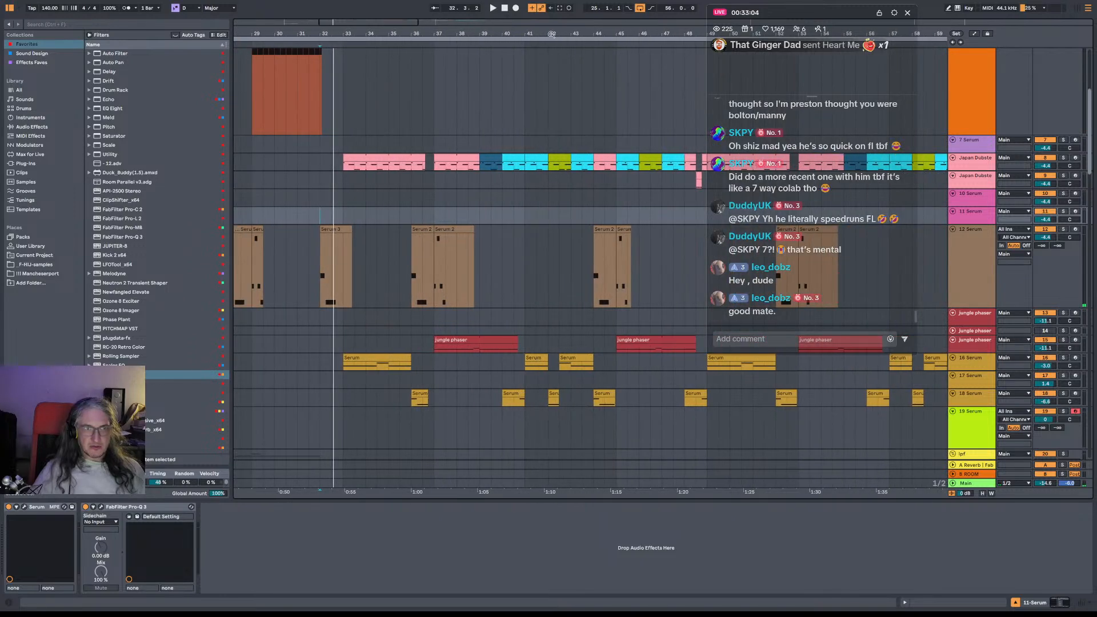
key("space")
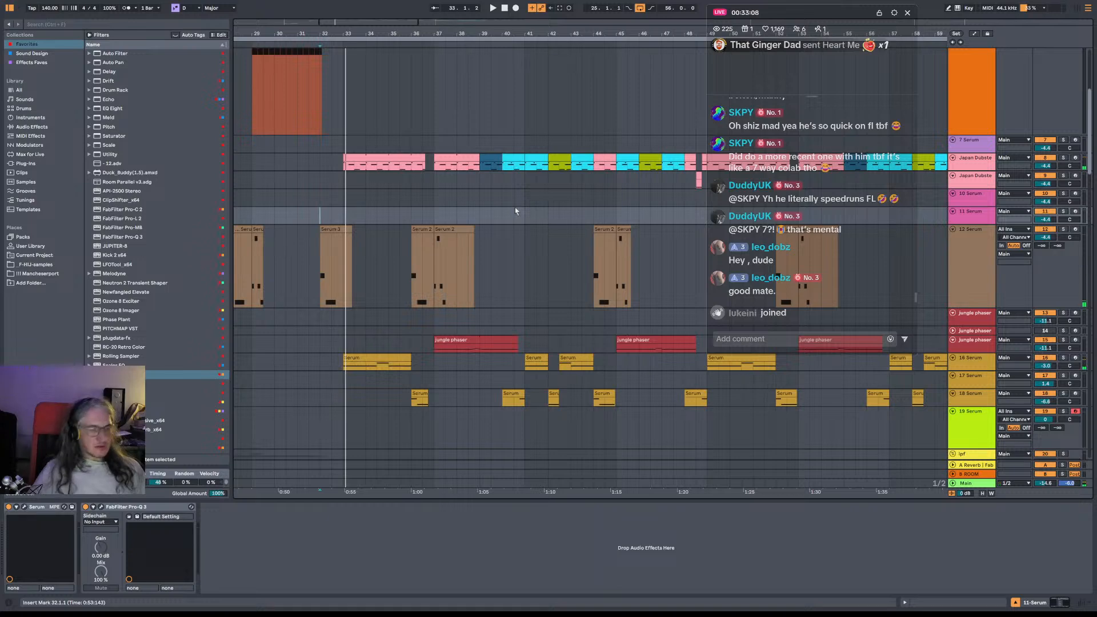
left_click_drag(555, 214, 576, 167)
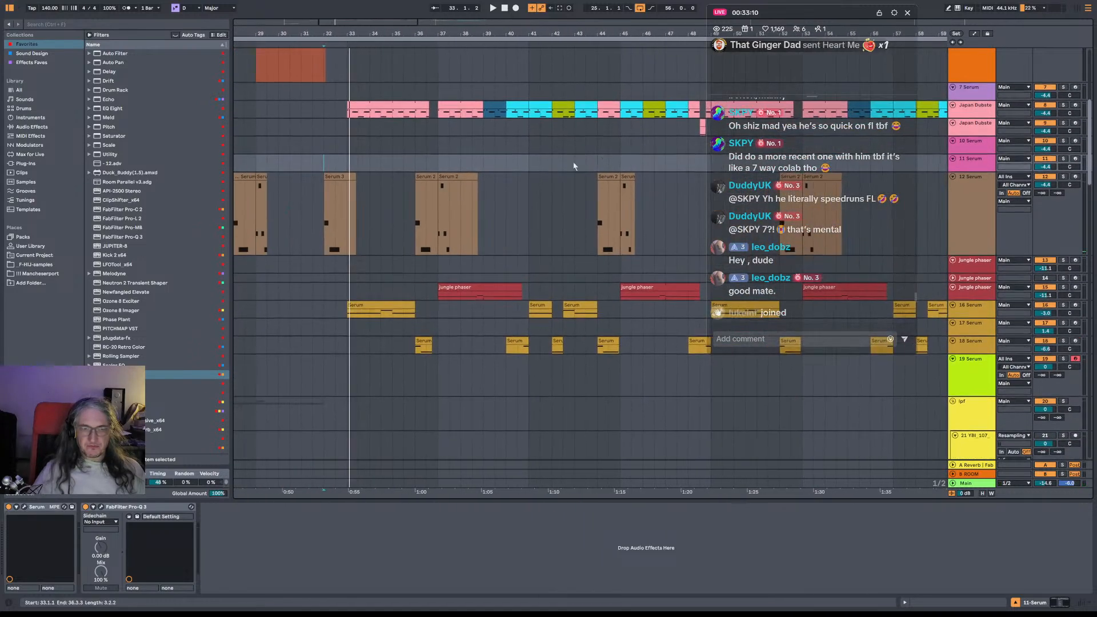
Toggle the Club simulator v6 rack on the Main track and raise the Main volume slightly while playing from bar 32.
left_click(984, 486)
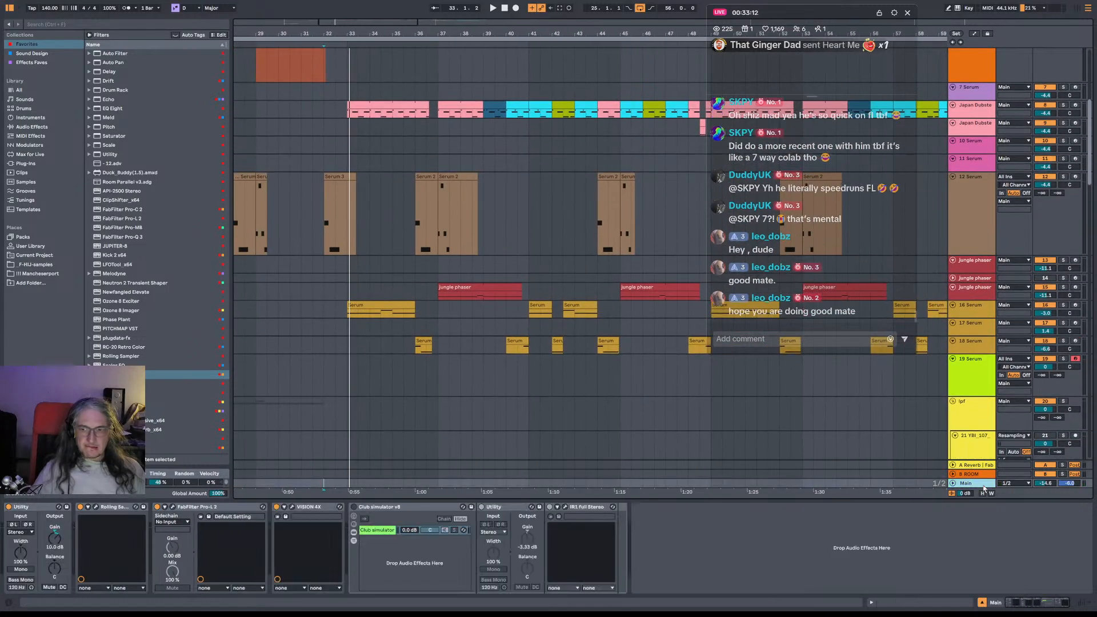
left_click(354, 508)
key("space")
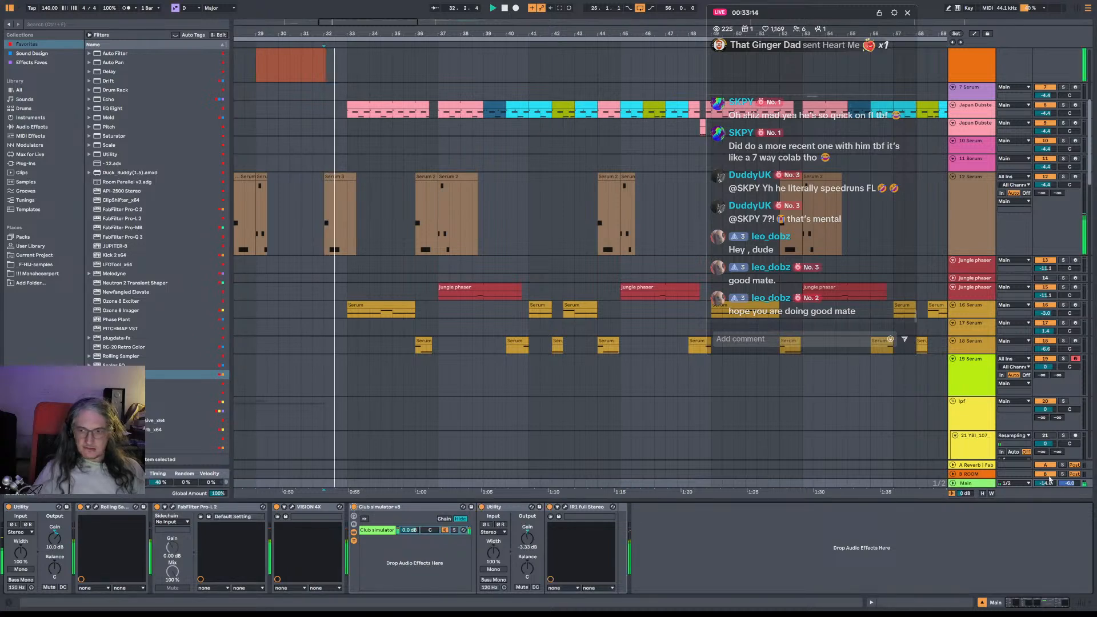
left_click_drag(1048, 484, 1047, 474)
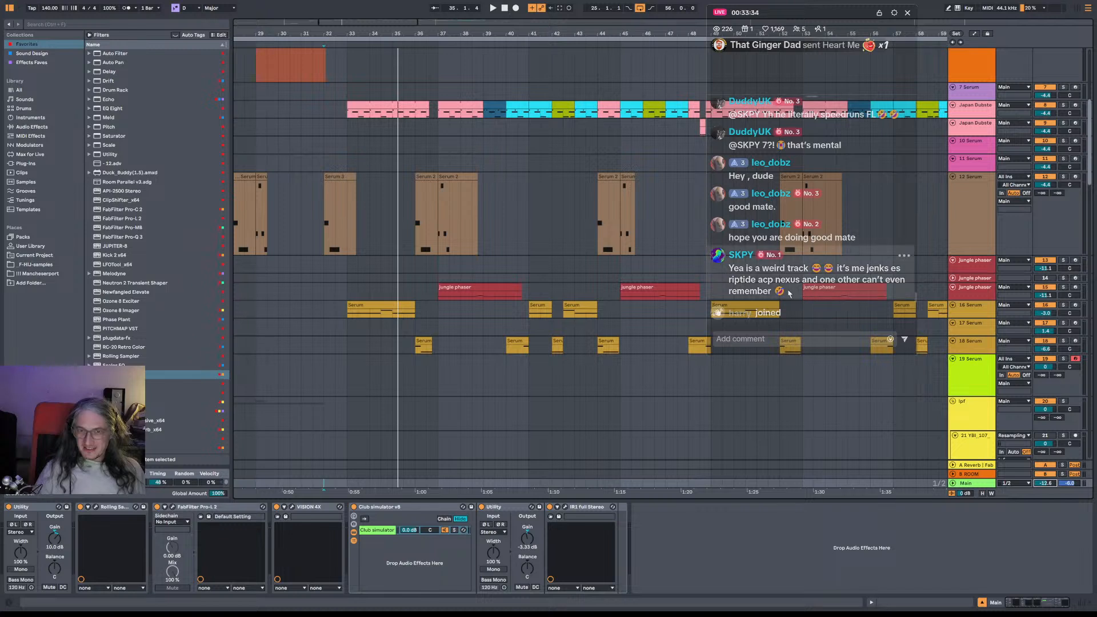
Play from bar 36 on the jungle phaser track, toggling the Main track's Club simulator during playback, and stop.
left_click(413, 270)
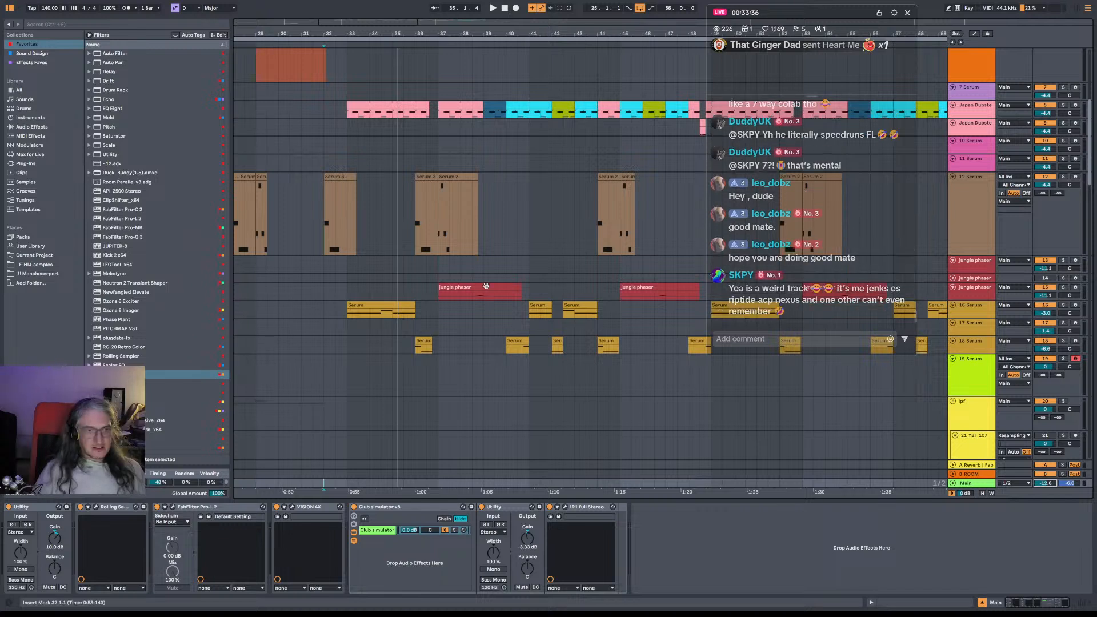
key("space")
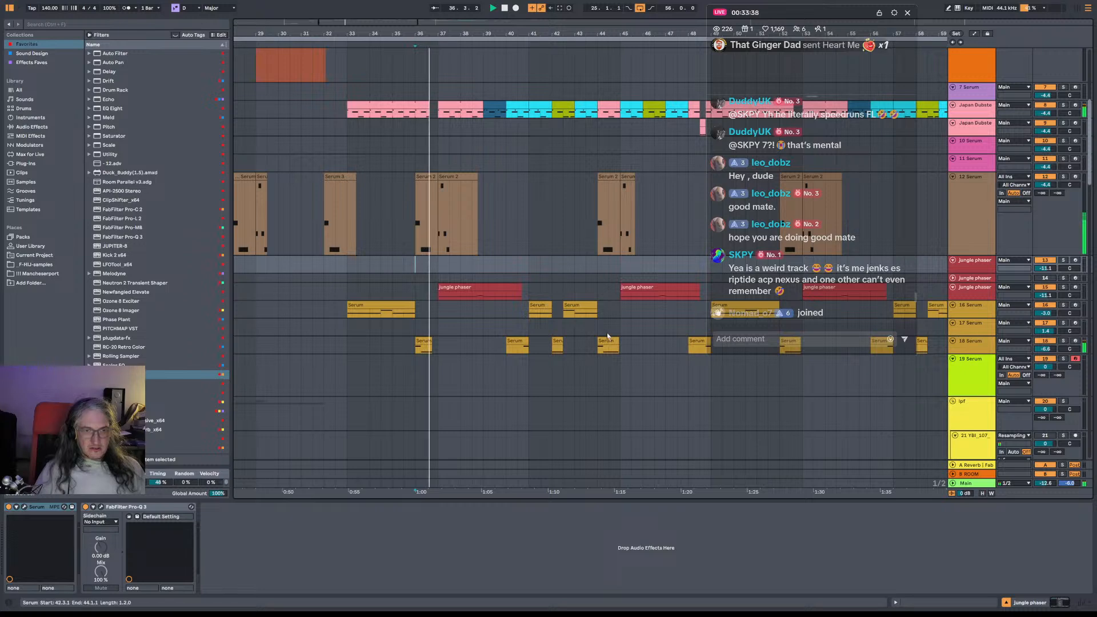
left_click(984, 484)
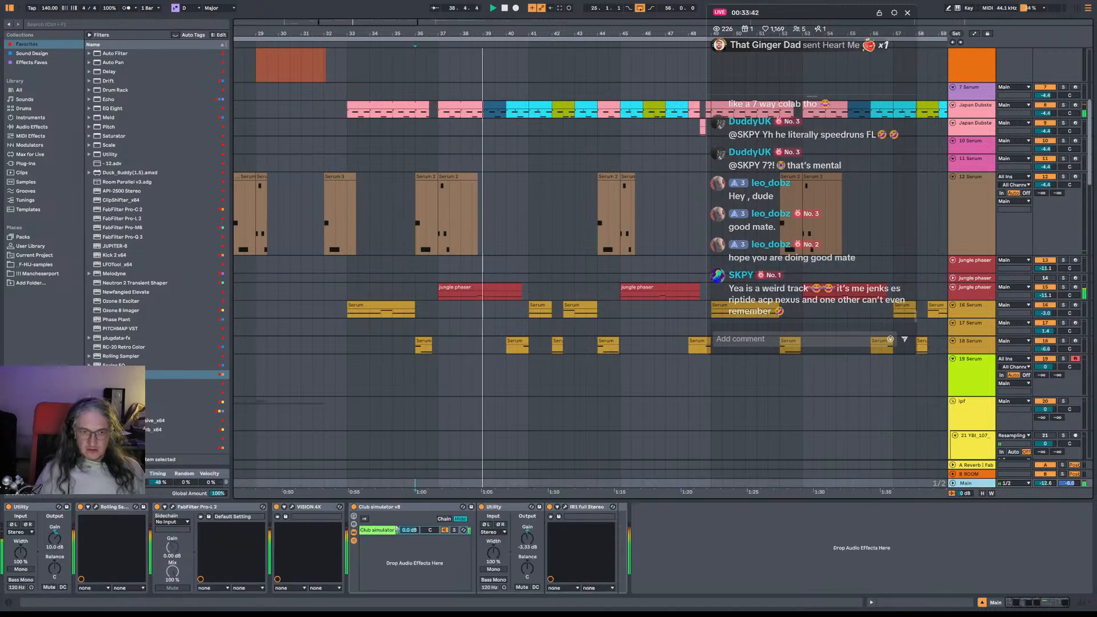
left_click(354, 508)
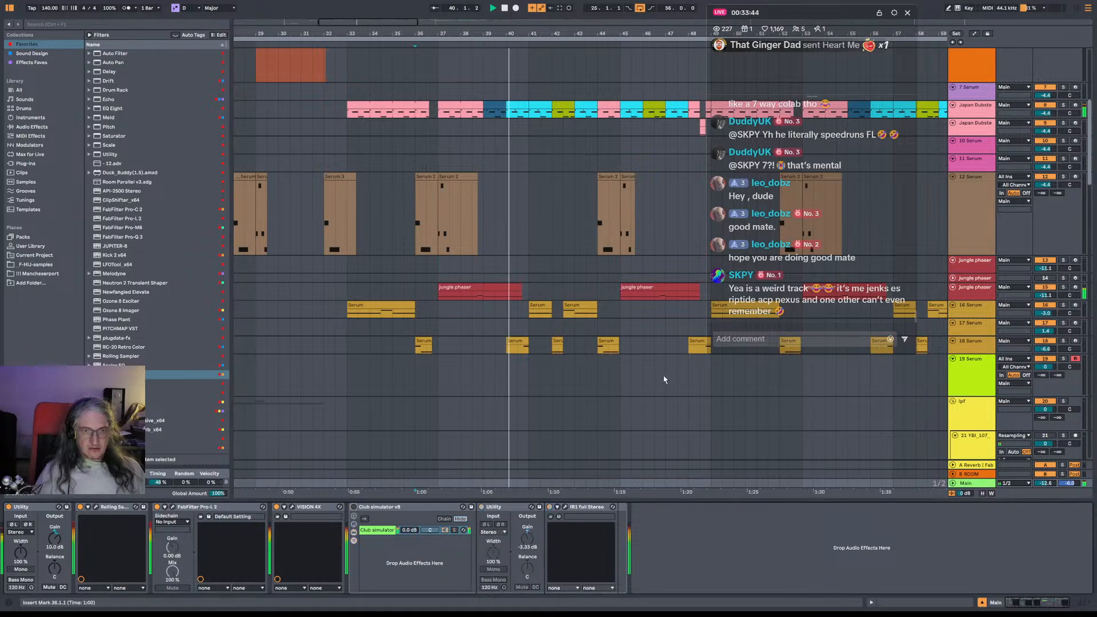
key("space")
Place the insert marker at bar 33 on the 16 Serum track and play the start of its Serum clip.
left_click(440, 298)
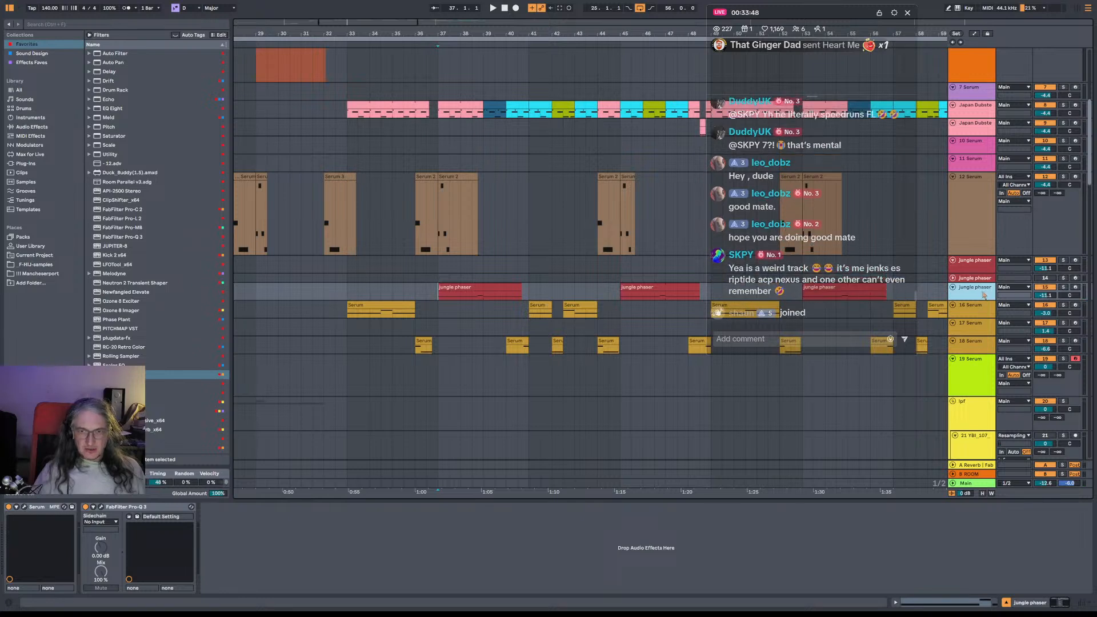
left_click(352, 319)
key("space")
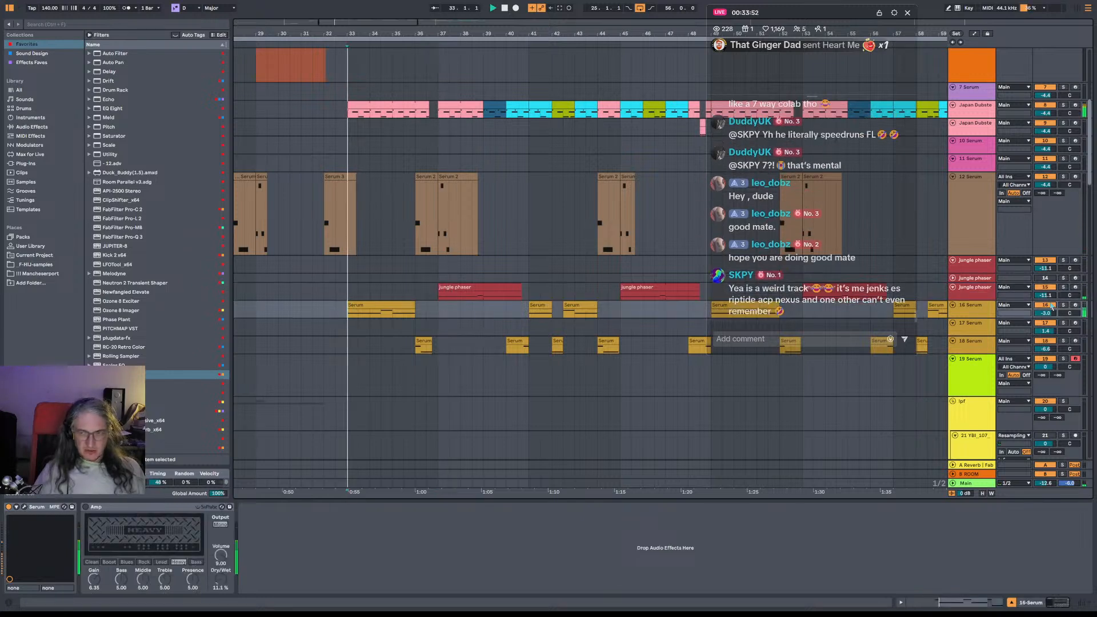
key("space")
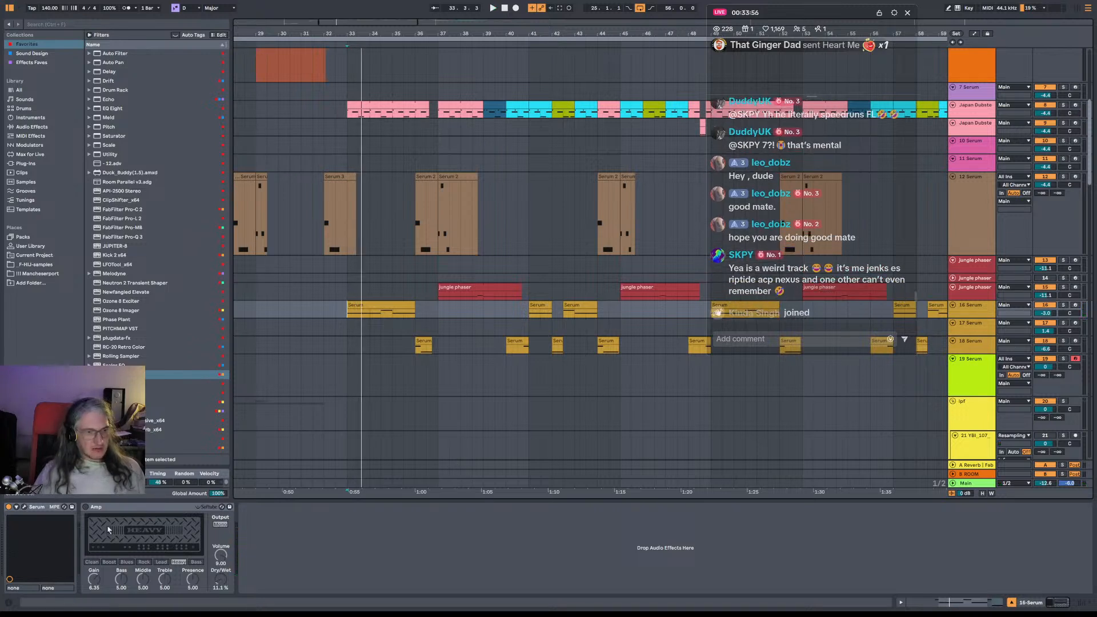
Resume playback and compare the 16 Serum track's sound with its Amp device switched on and off.
key("space")
left_click(86, 507)
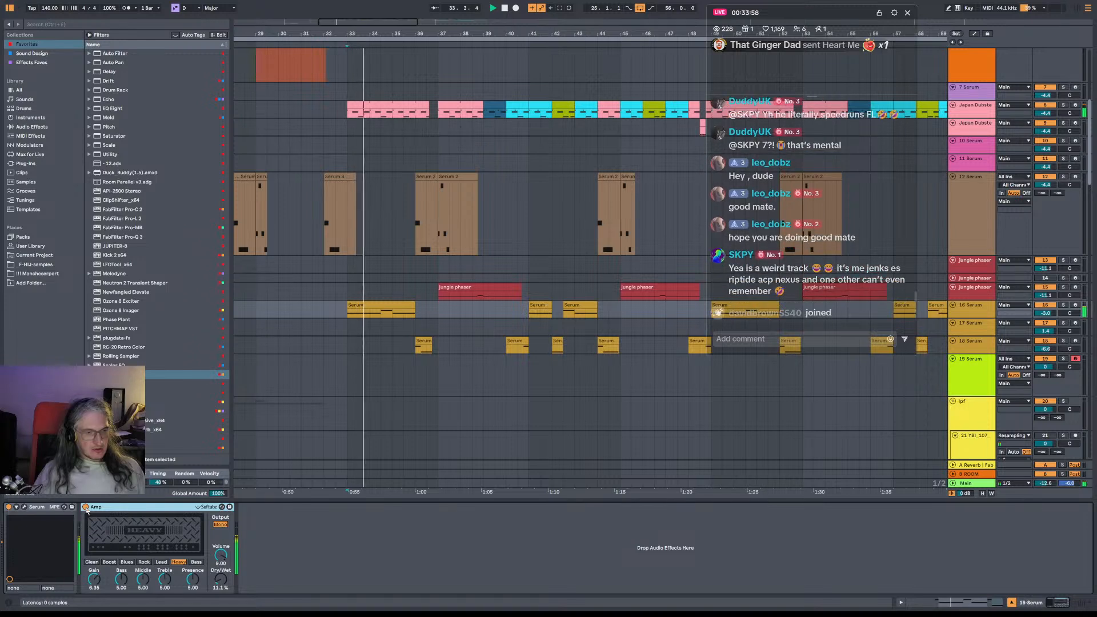
left_click(85, 507)
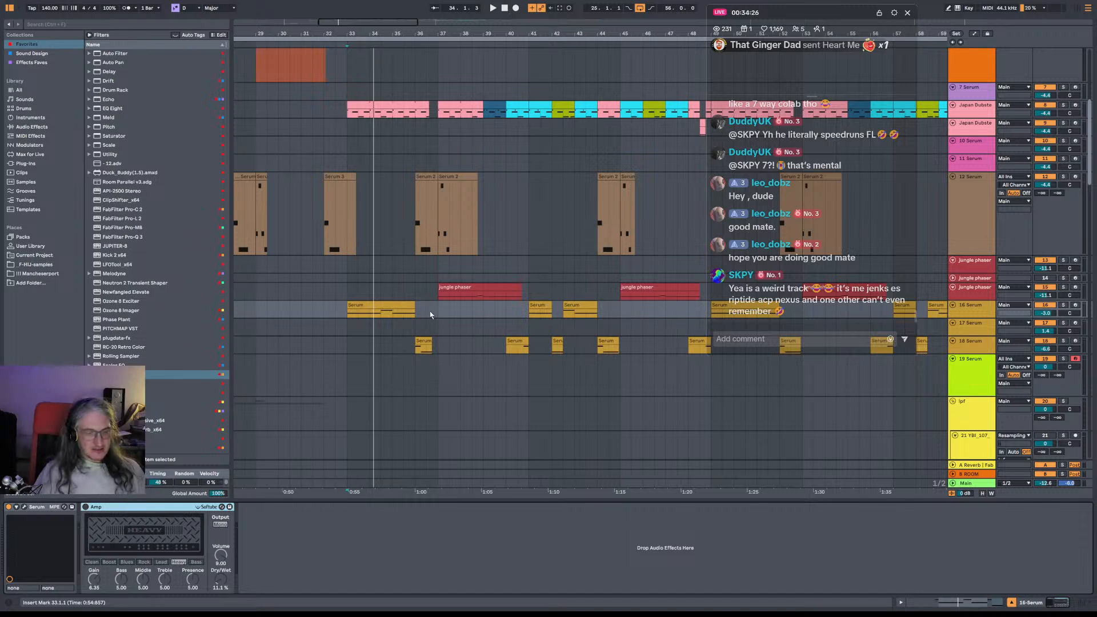
Replay the arrangement from bar 32 with the insert marker on the 16 Serum track, and stop at bar 34.
left_click(324, 309)
key("space")
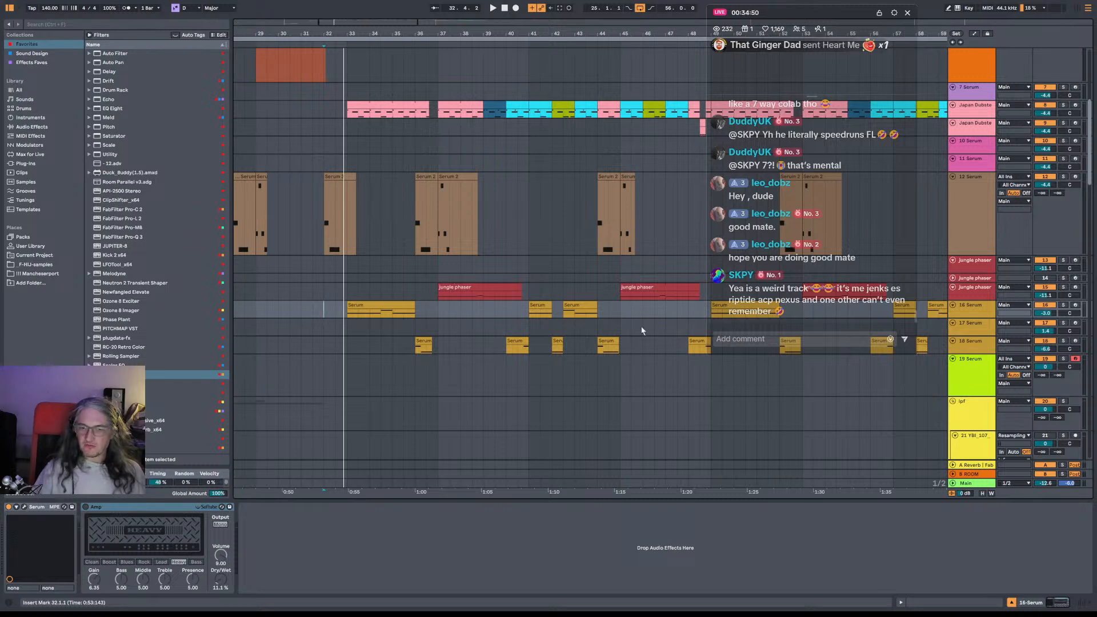
key("space")
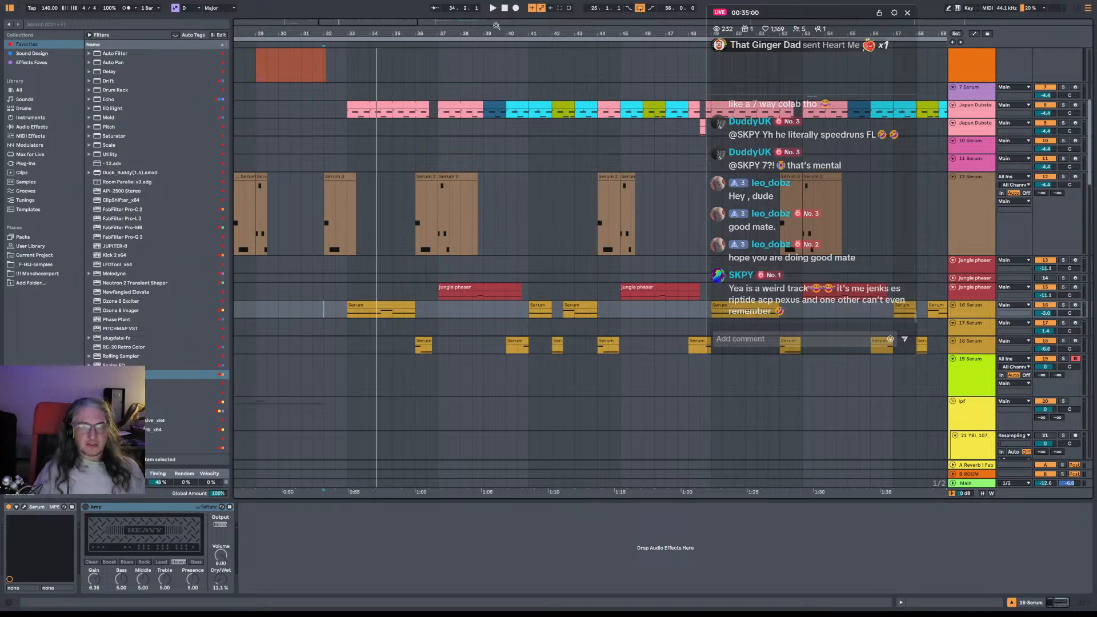
Play the start of the Atmosphere section from bar 65 with the insert marker on the 12 Serum track.
left_click_drag(497, 32, 406, 8)
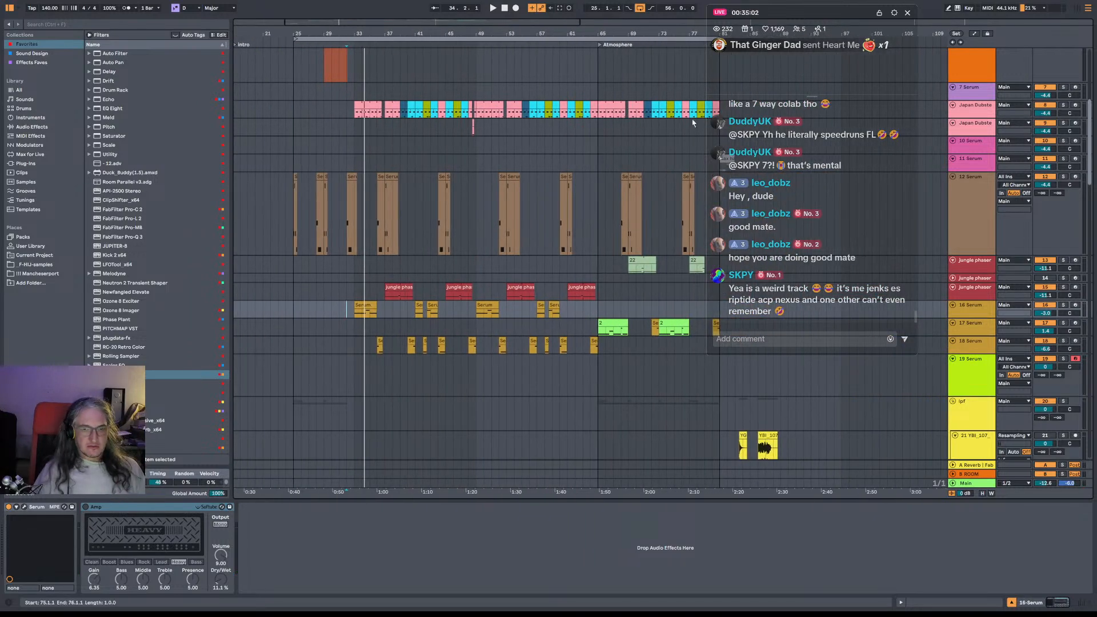
left_click(599, 195)
key("space")
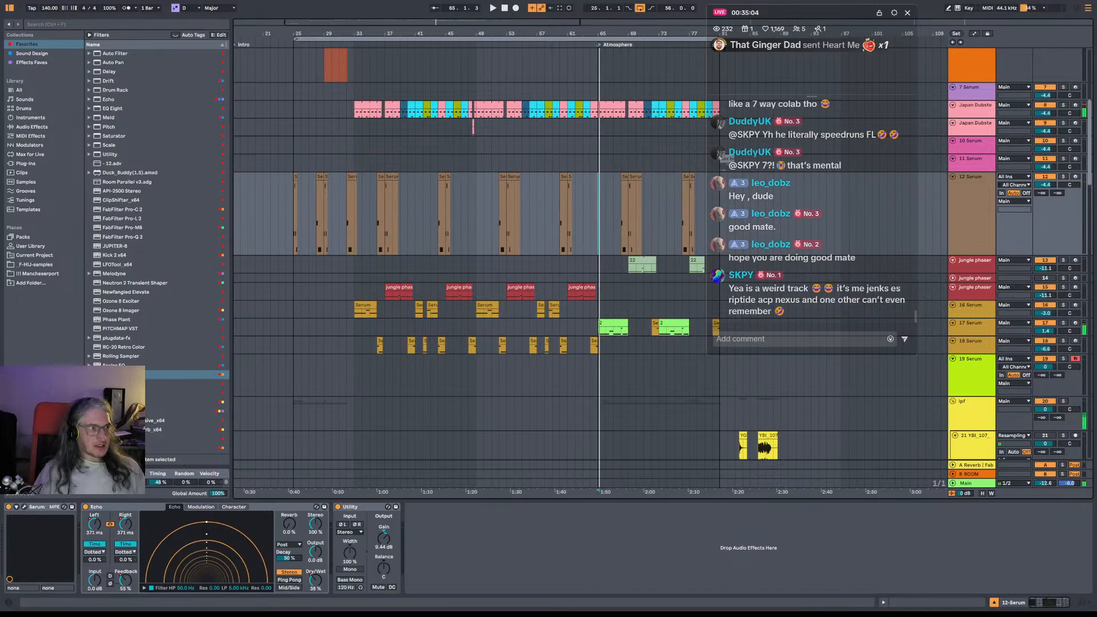
Switch to OneCommander, browse the projects in the 2. Splurge folder and open the Mag Qualify Project folder.
key("alt+Tab")
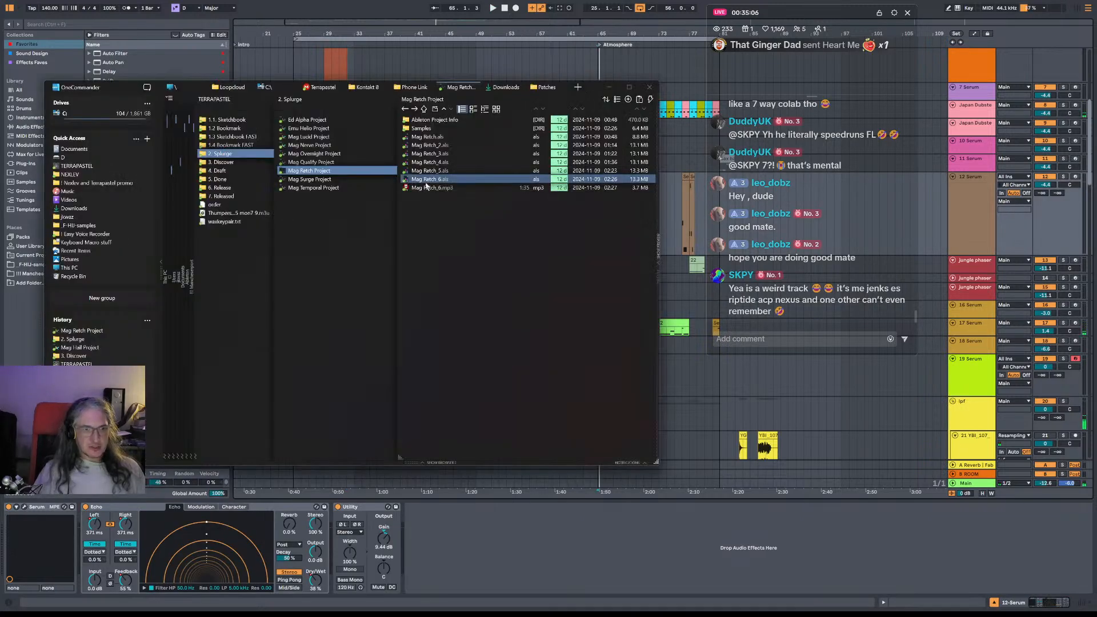
left_click(321, 179)
left_click(318, 172)
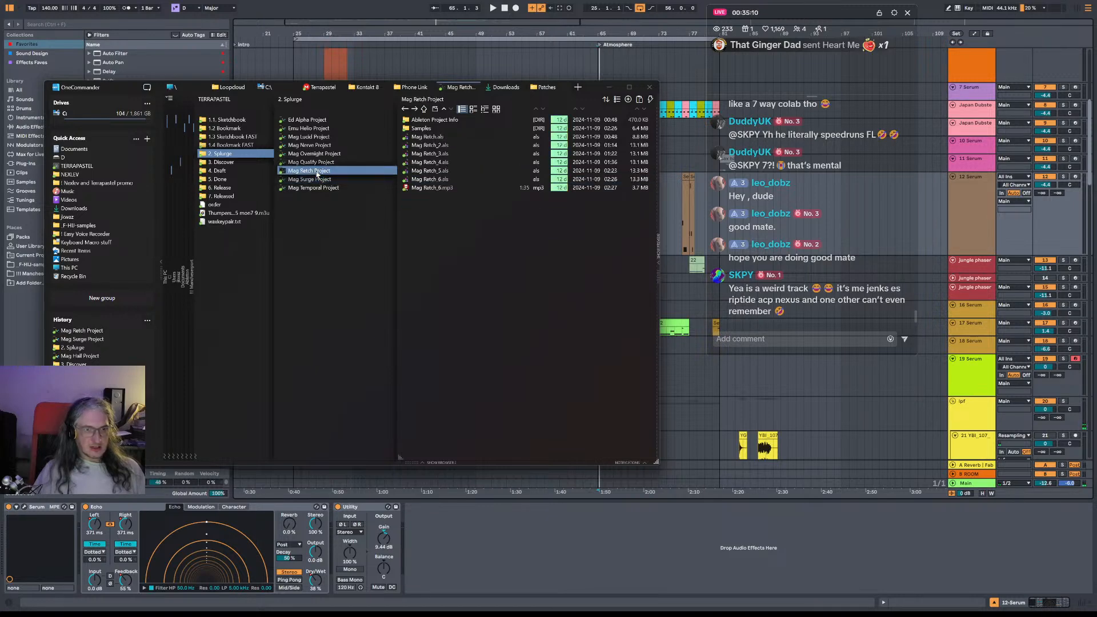
left_click(227, 155)
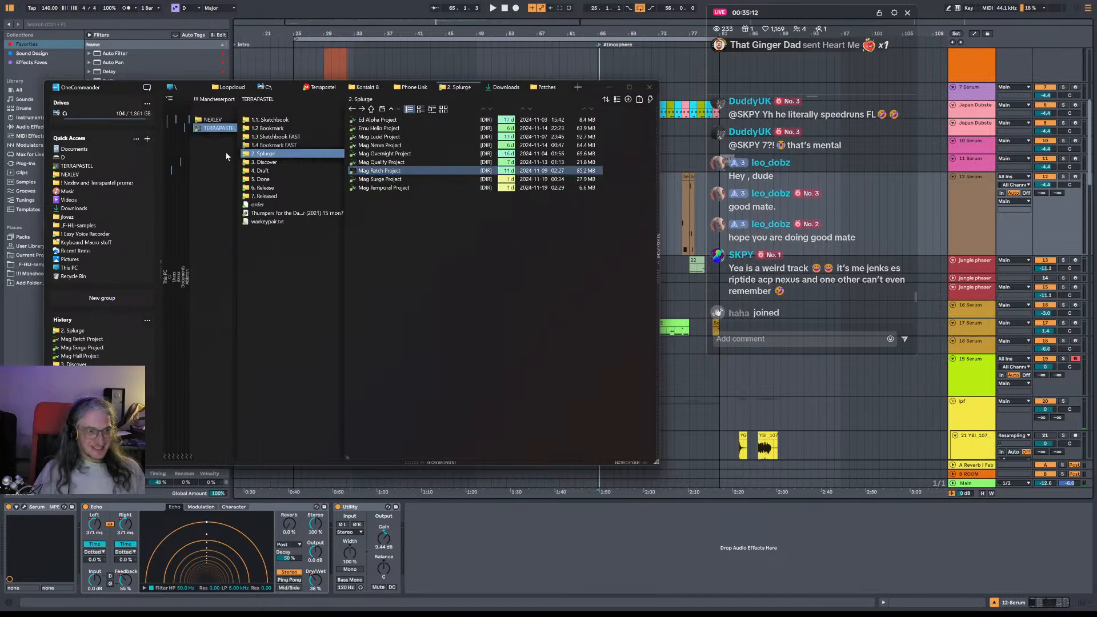
left_click(375, 162)
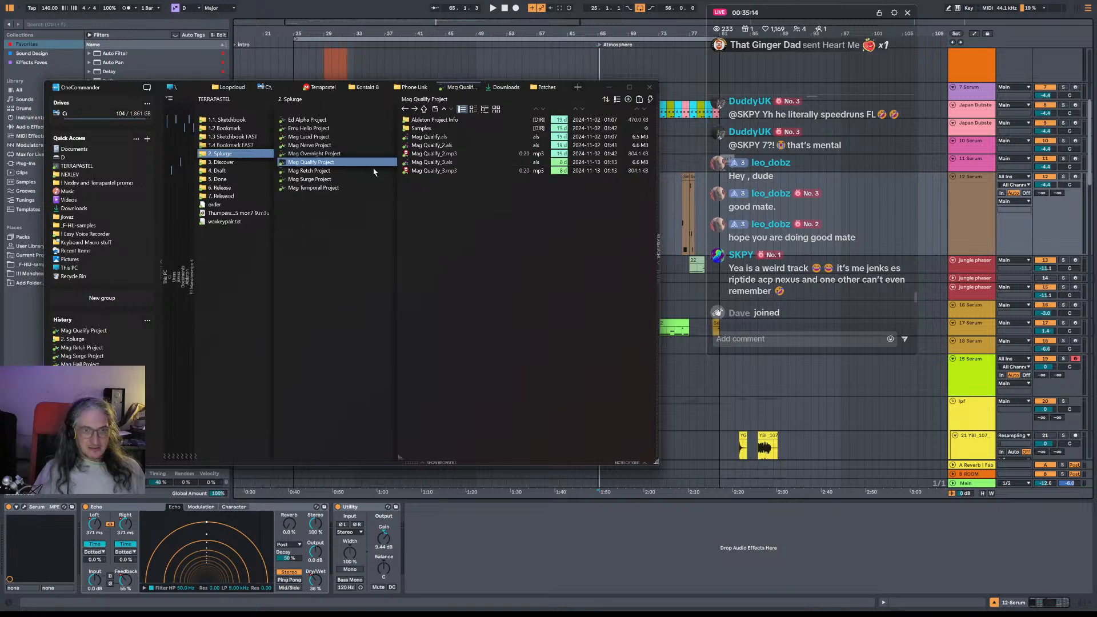
Audition Mag Qualify_3.mp3 at several points in foobar2000, and move the Mag Qualify Project folder into 1.3 Sketchbook FAST.
double_click(476, 174)
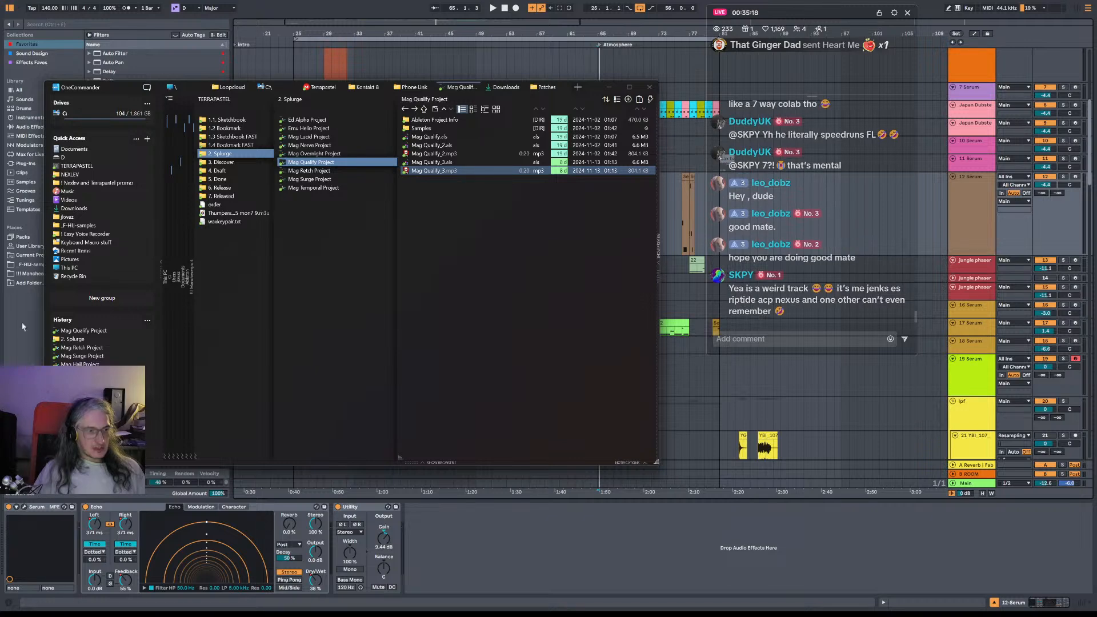
left_click(521, 454)
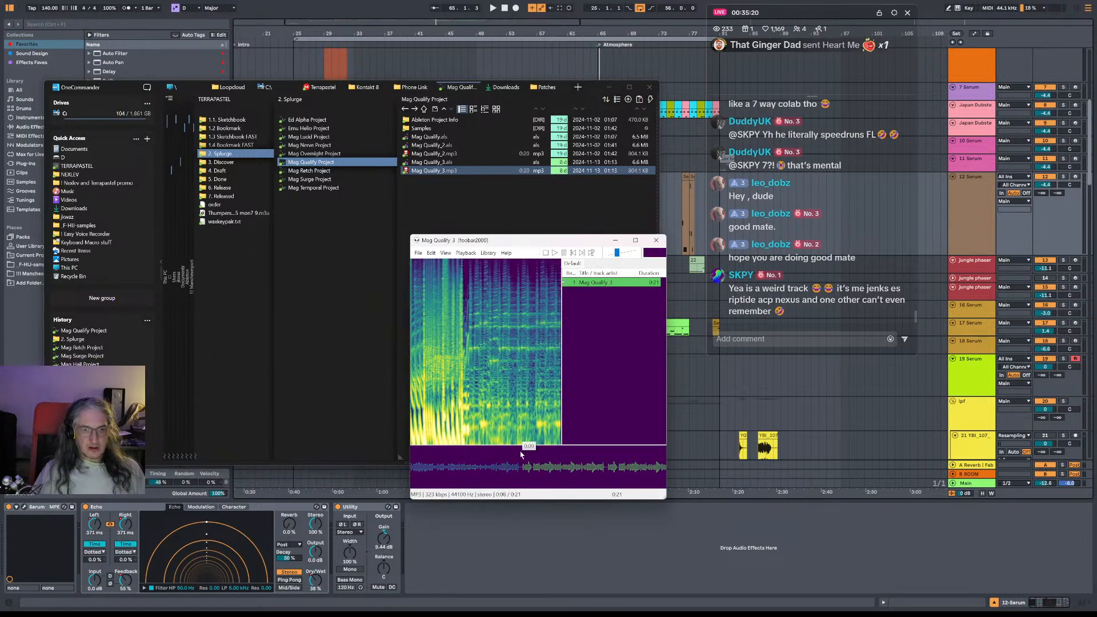
left_click(609, 468)
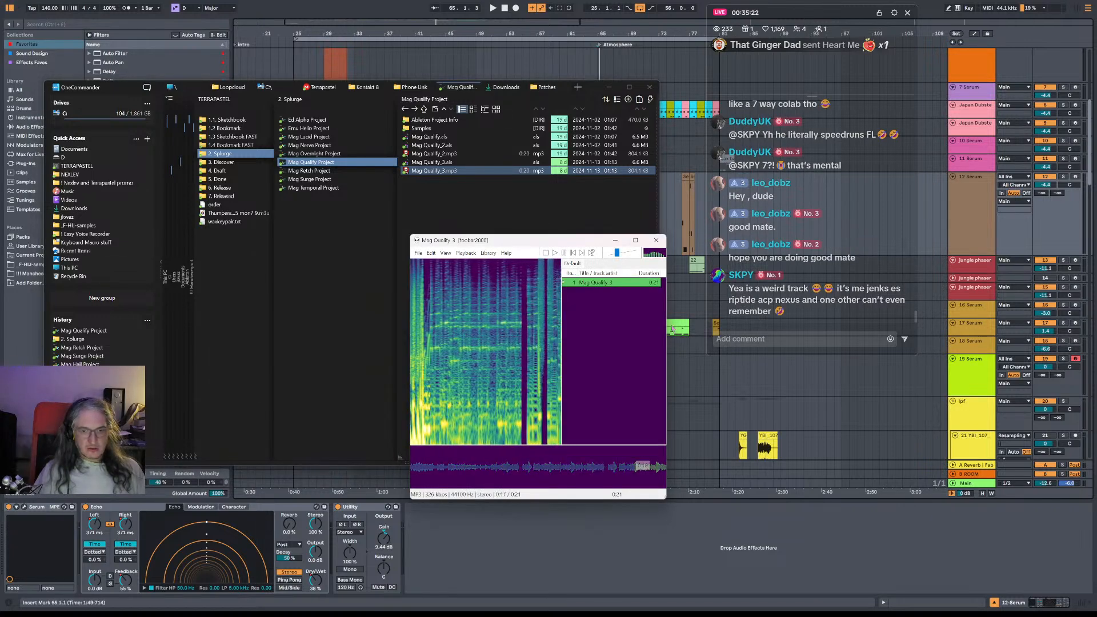
left_click(657, 240)
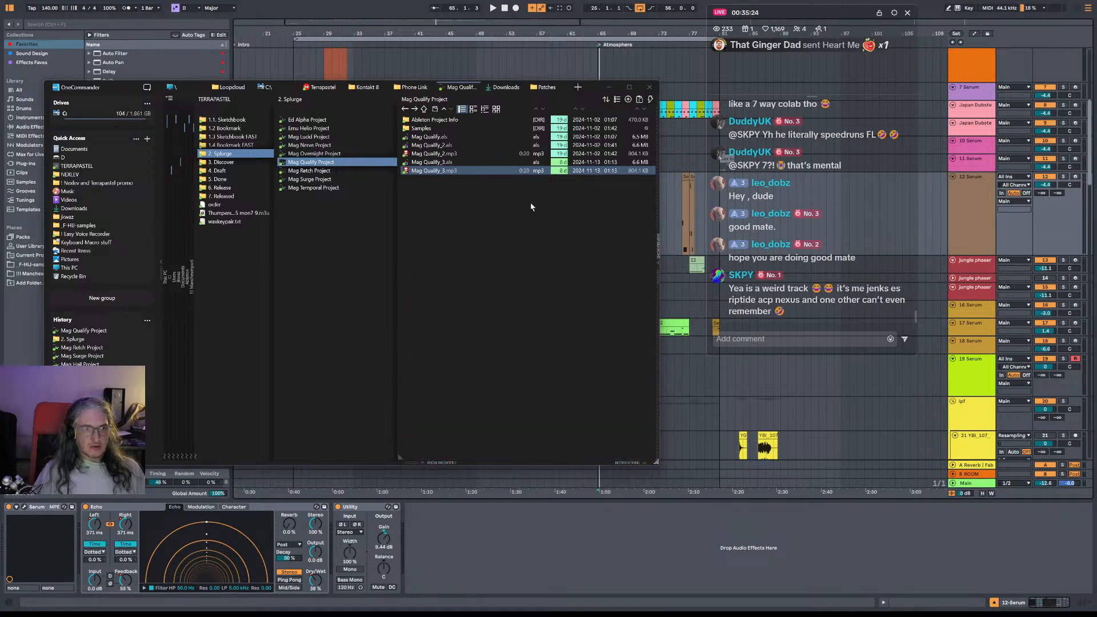
left_click(414, 207)
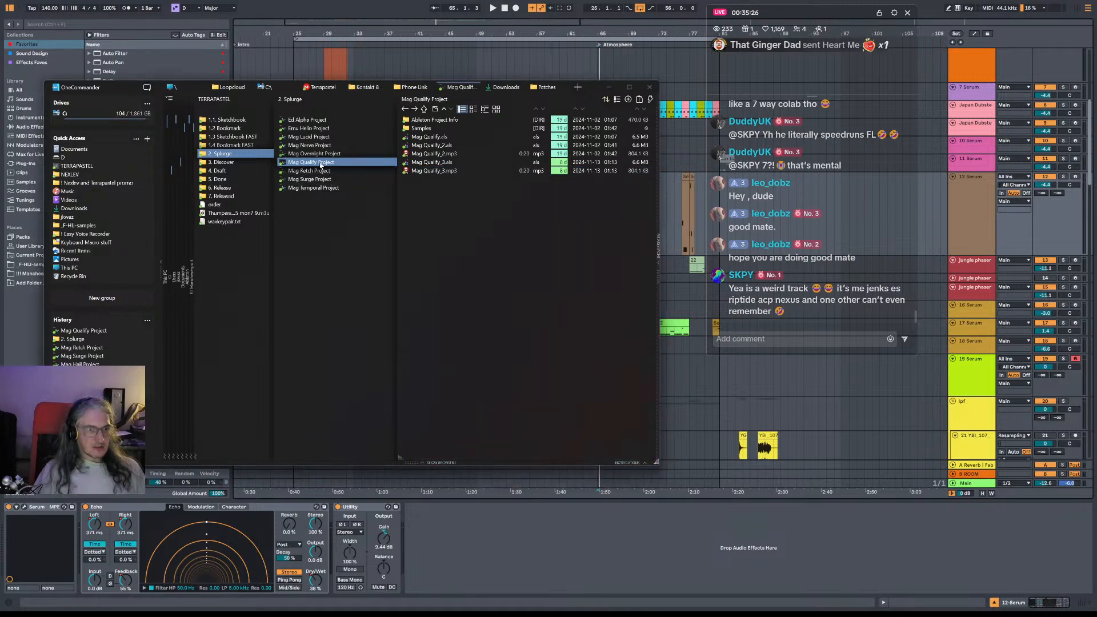
left_click_drag(322, 165, 243, 142)
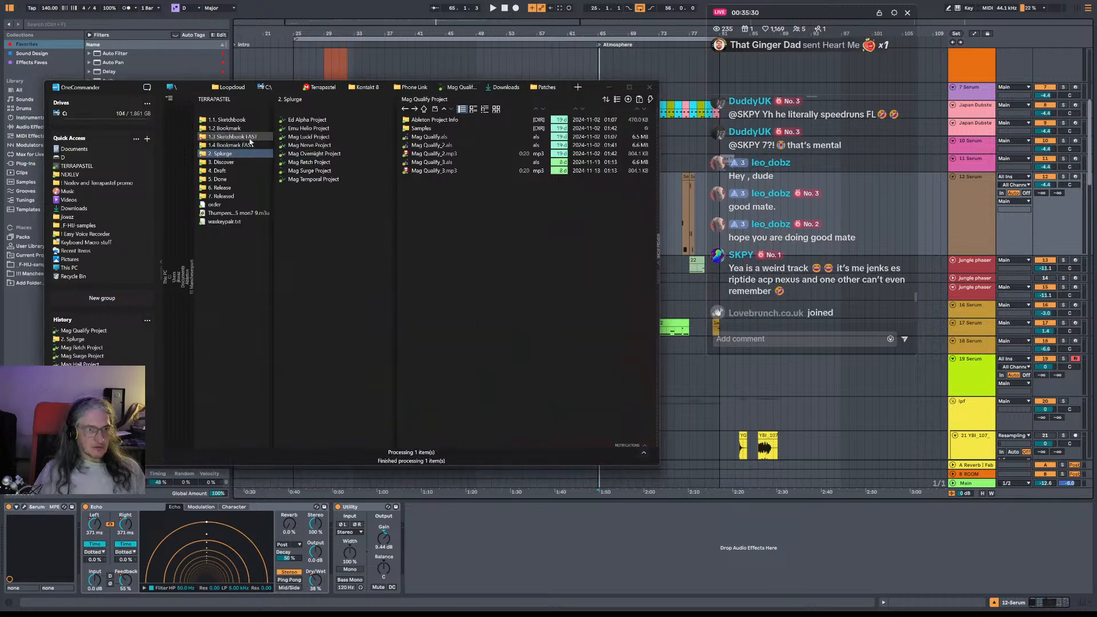
Audition Mag Overnight_4.mp3 from the Mag Overnight Project folder at several points, raise the playback volume slightly and close the player.
left_click(313, 153)
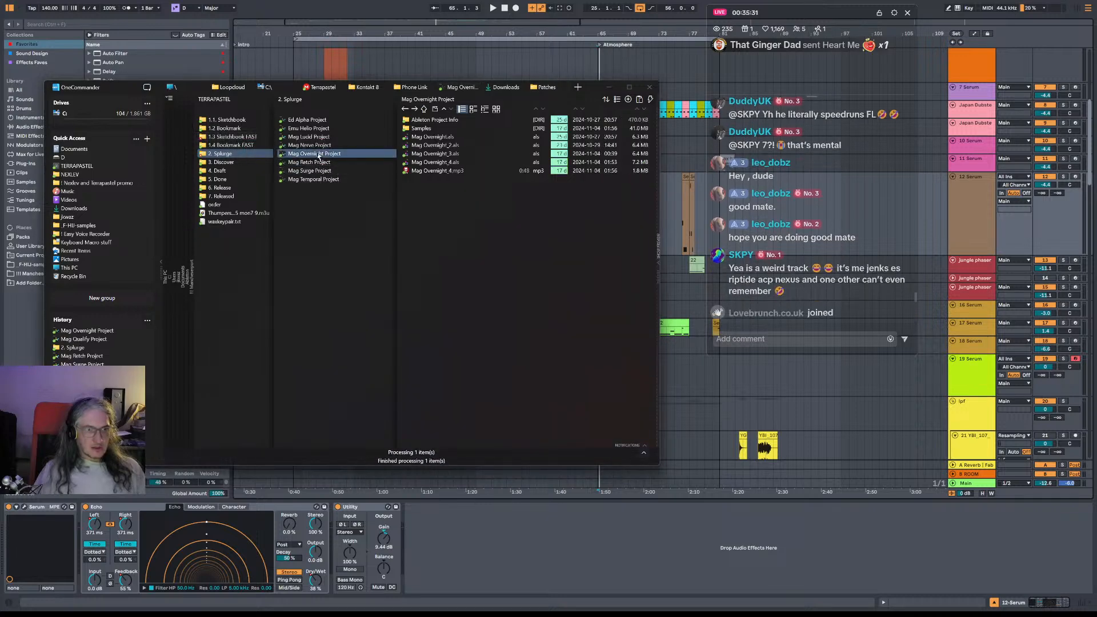
double_click(446, 171)
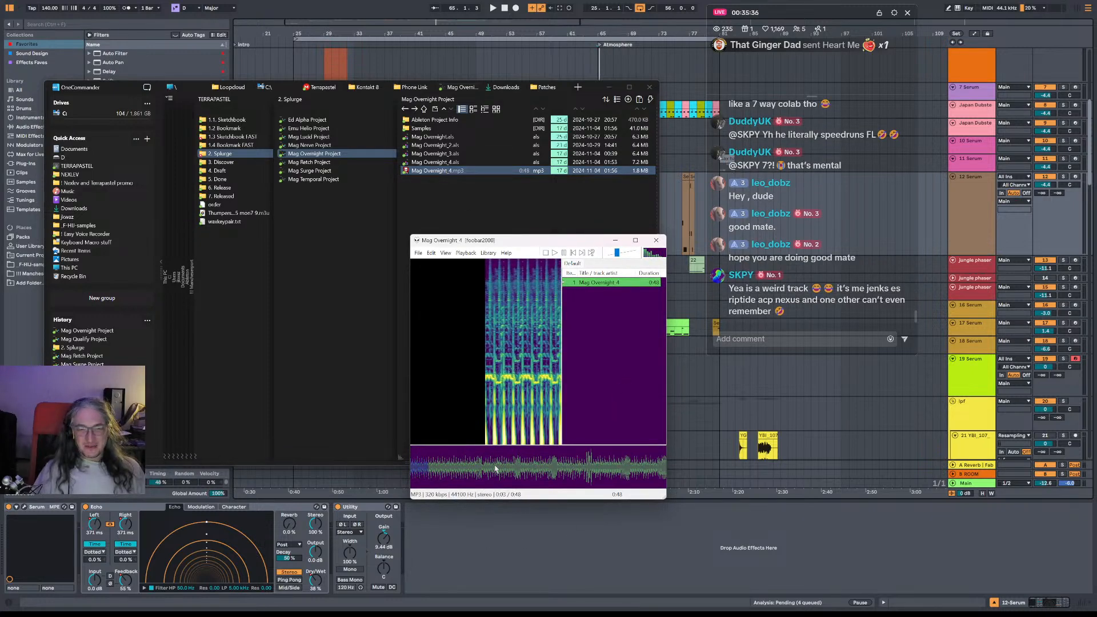
left_click(474, 473)
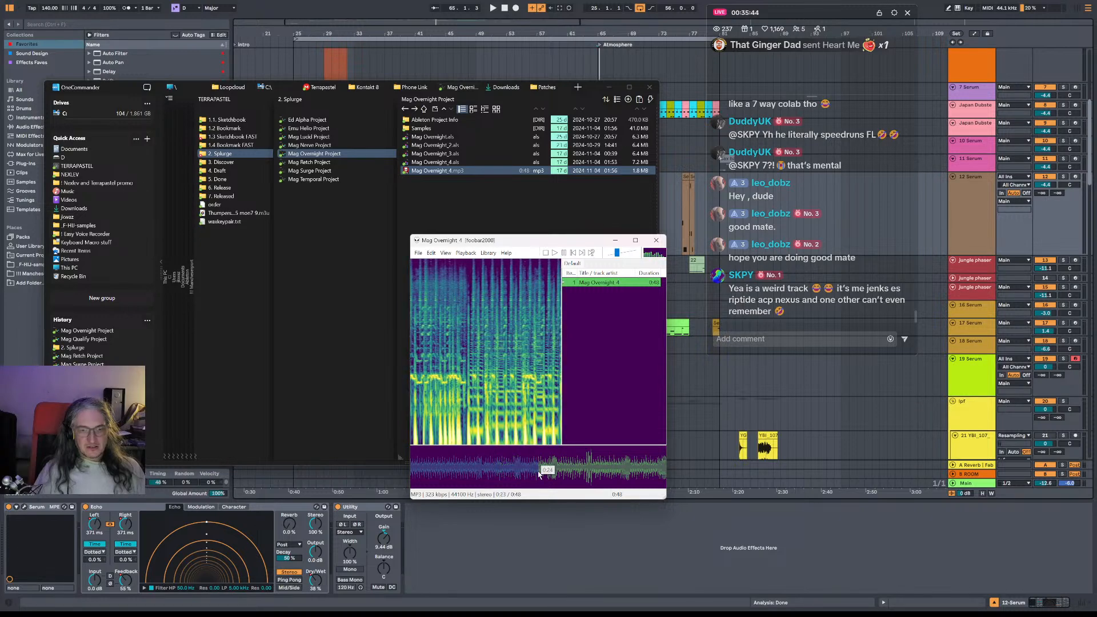
left_click(607, 470)
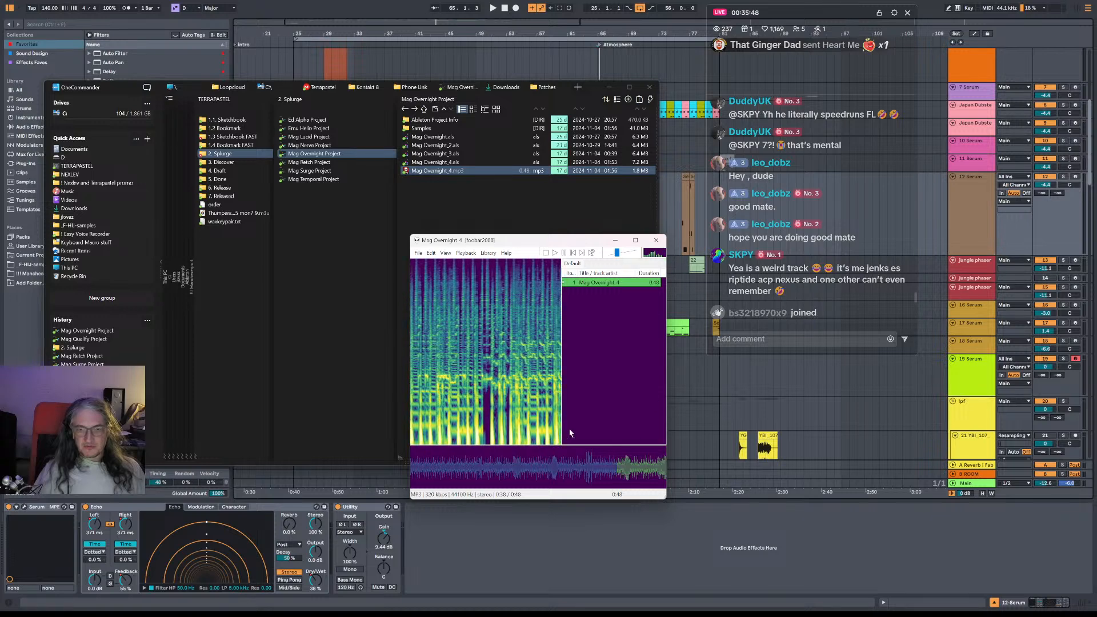
left_click_drag(618, 254, 623, 256)
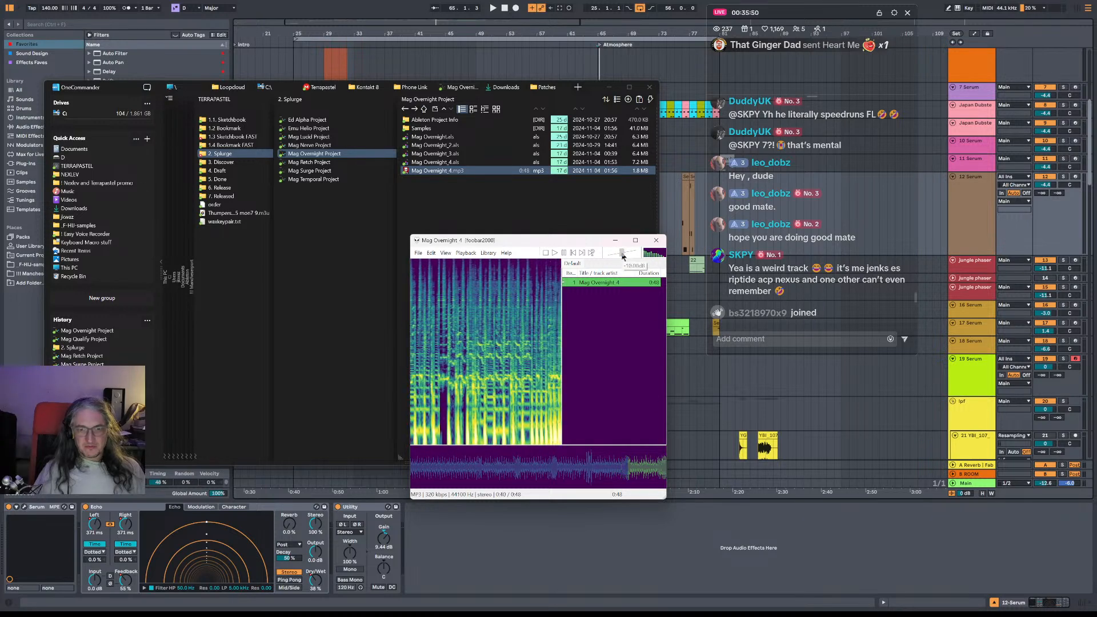
left_click(655, 244)
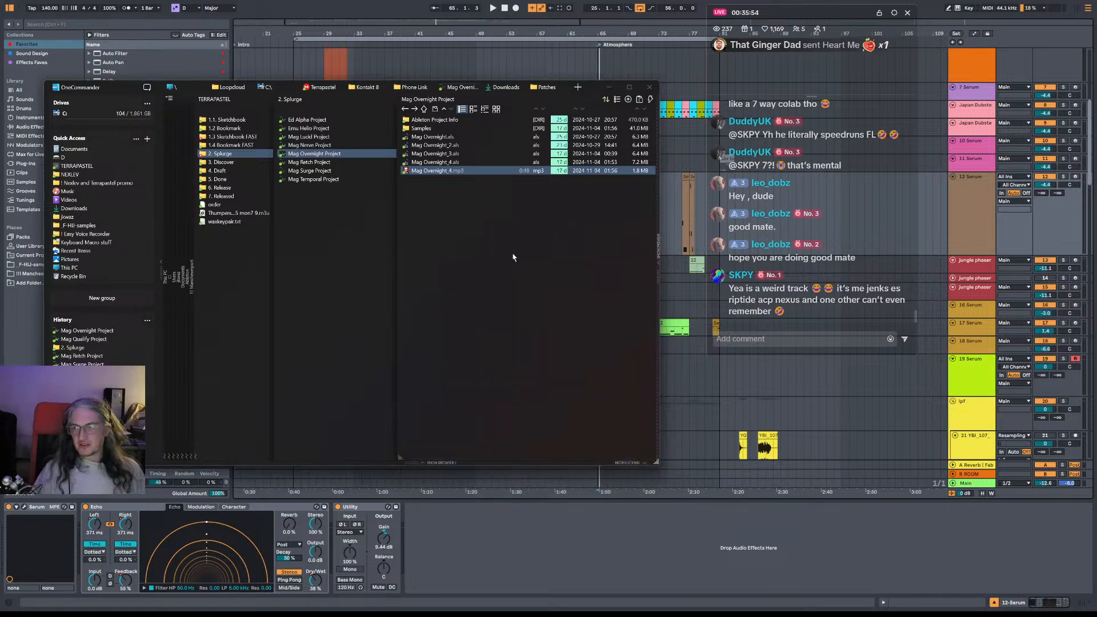
left_click(543, 250)
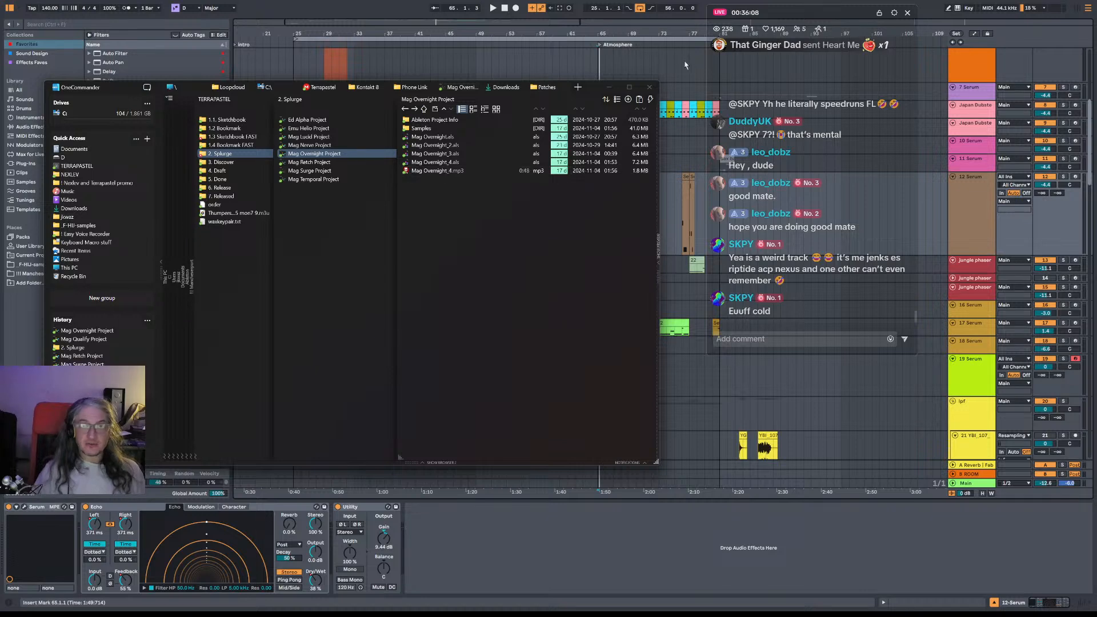
Close the file manager and open the Serum plug-in window of the 19 Serum track in Ableton Live.
left_click(655, 88)
left_click(977, 374)
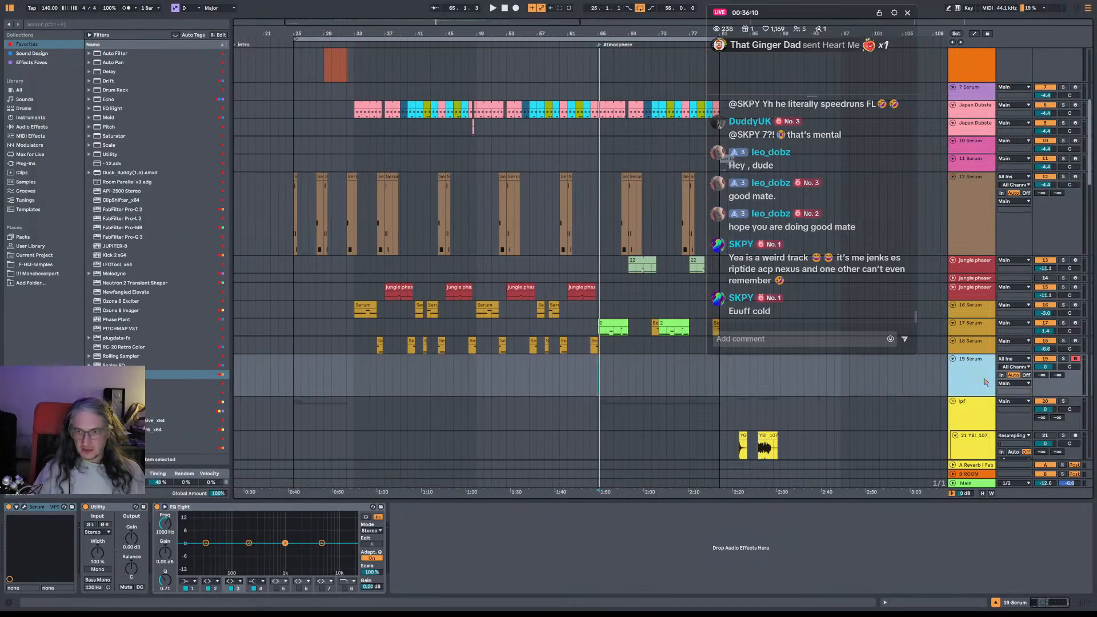
left_click(65, 507)
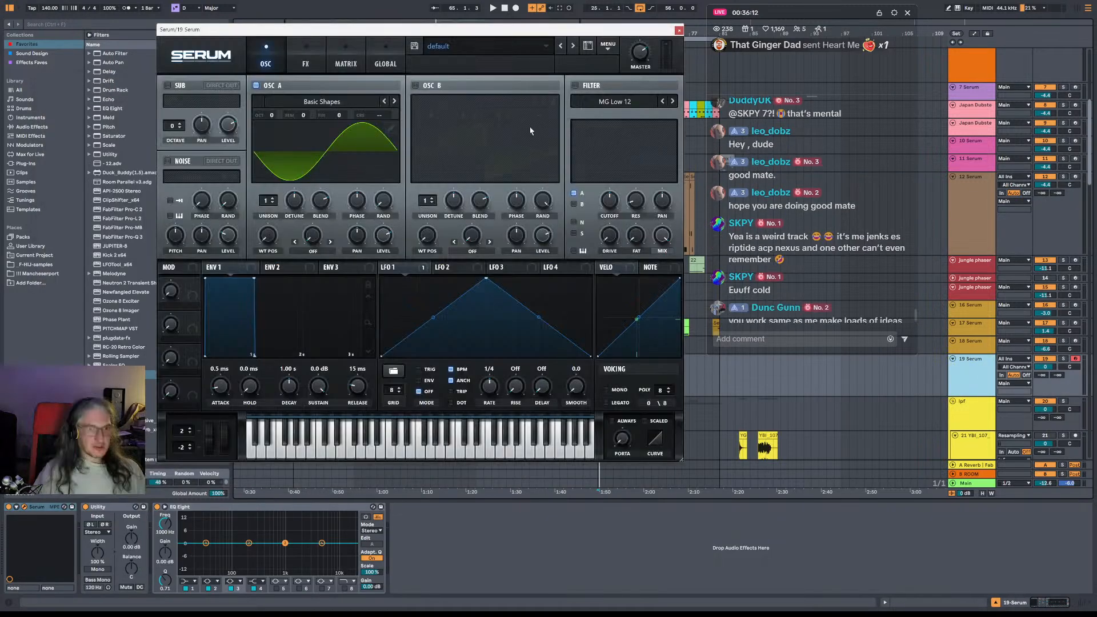
Load the Bassline prototype cat edtion preset from Serum's User Bass presets.
left_click(498, 48)
mouse_move(457, 212)
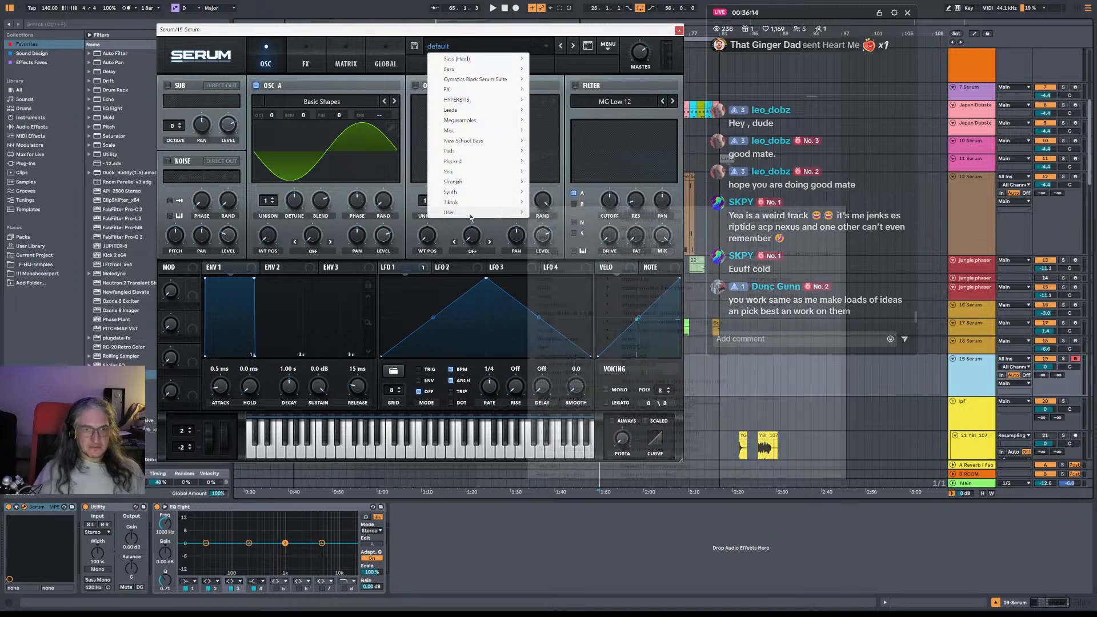
mouse_move(535, 215)
mouse_move(641, 214)
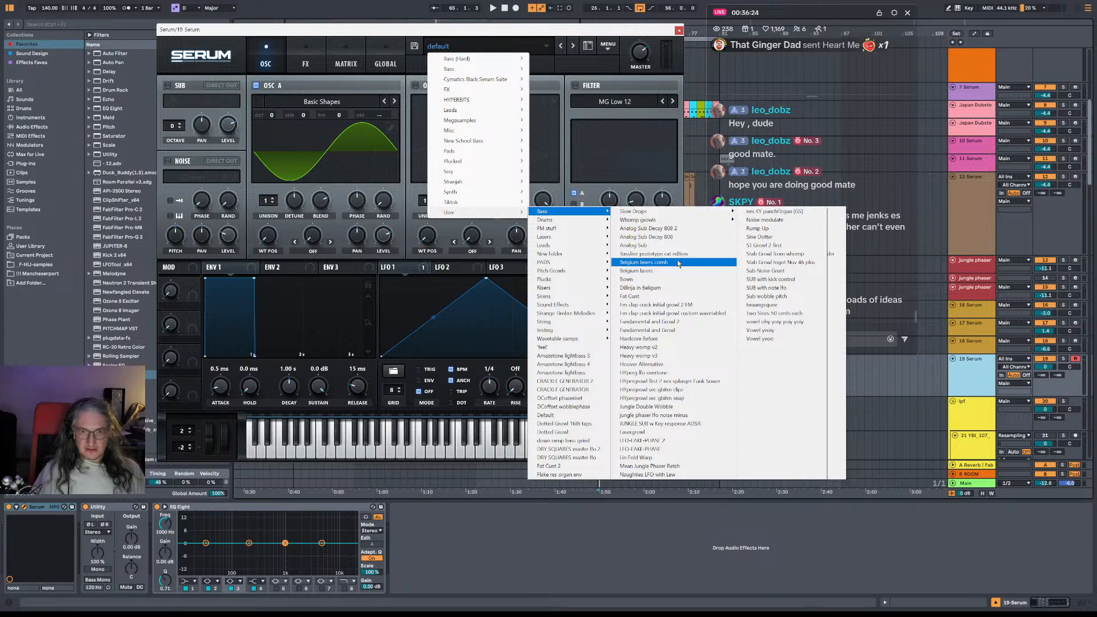
left_click(678, 256)
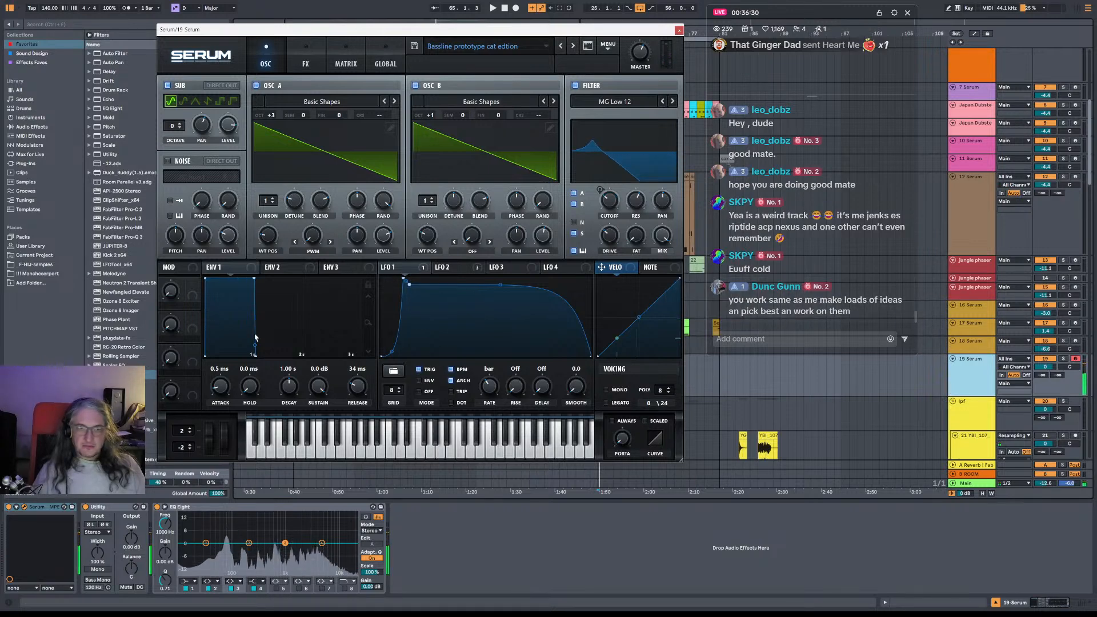
Inspect the preset's LFO 2 and LFO 3 shapes, its effects and its modulation matrix.
left_click(460, 267)
left_click(497, 269)
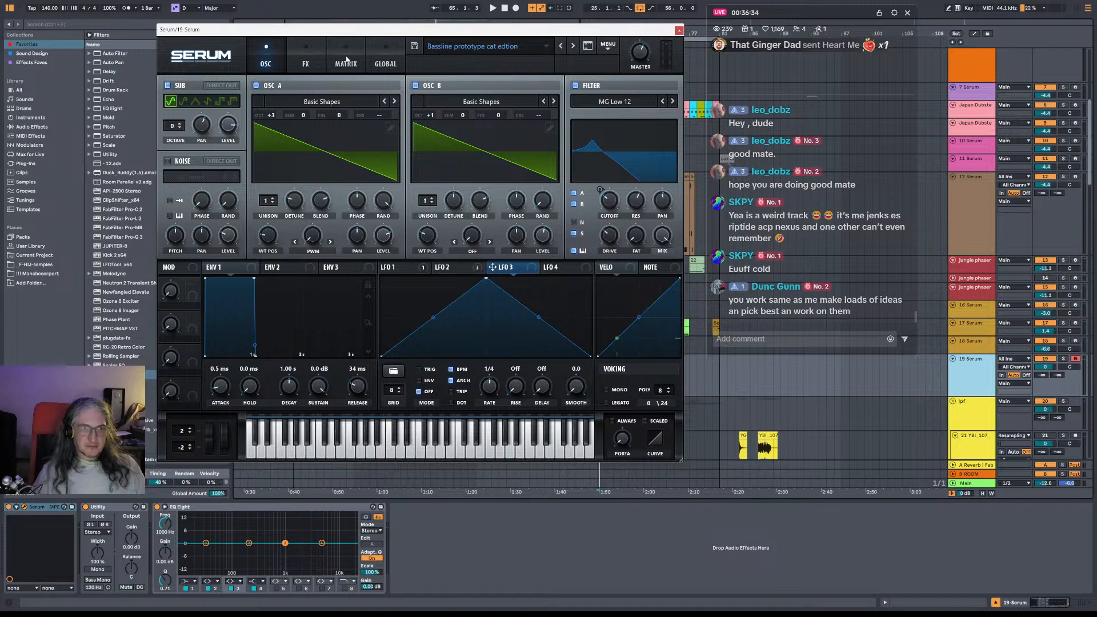
left_click(307, 64)
left_click(347, 62)
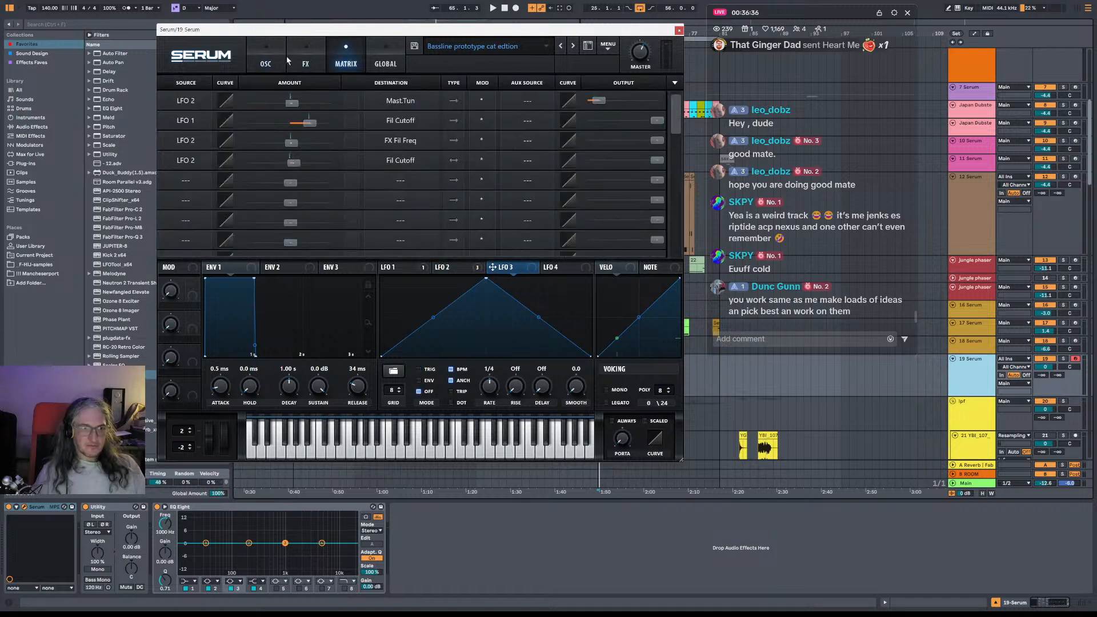
left_click(314, 57)
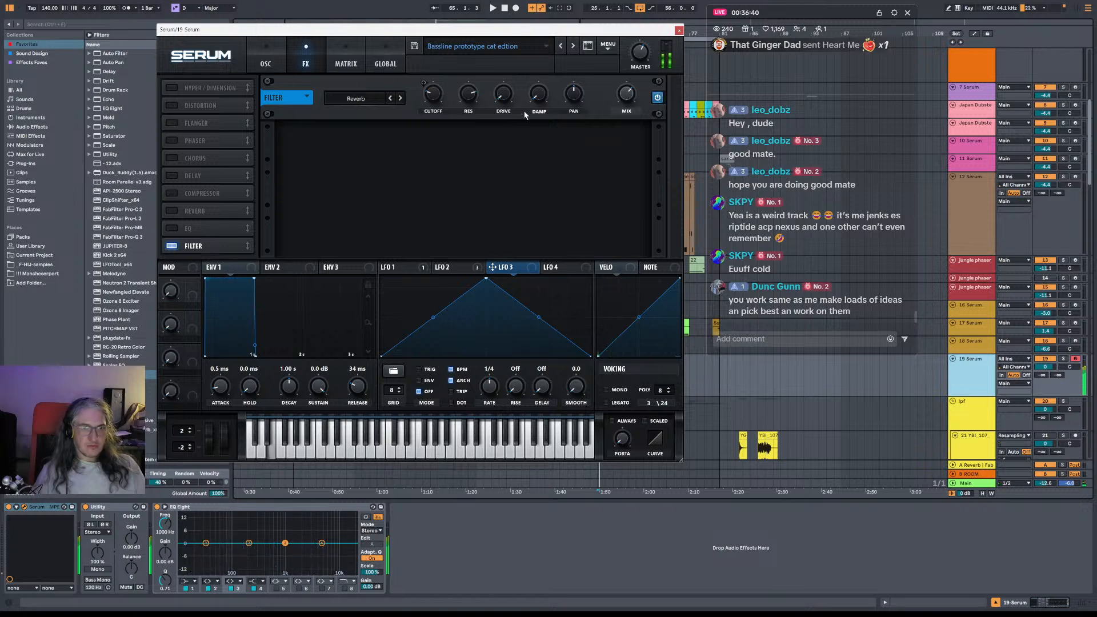
Flatten the triangle shape of LFO 2 by lowering its peak and raising its end points.
left_click(455, 267)
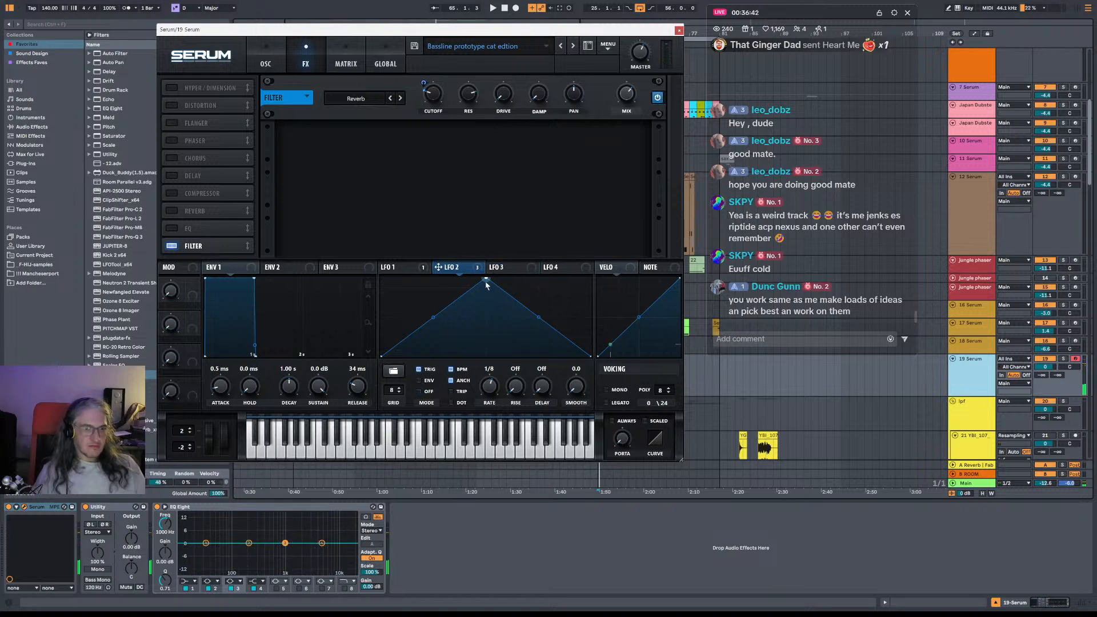
left_click_drag(486, 279, 487, 303)
left_click_drag(383, 356, 383, 327)
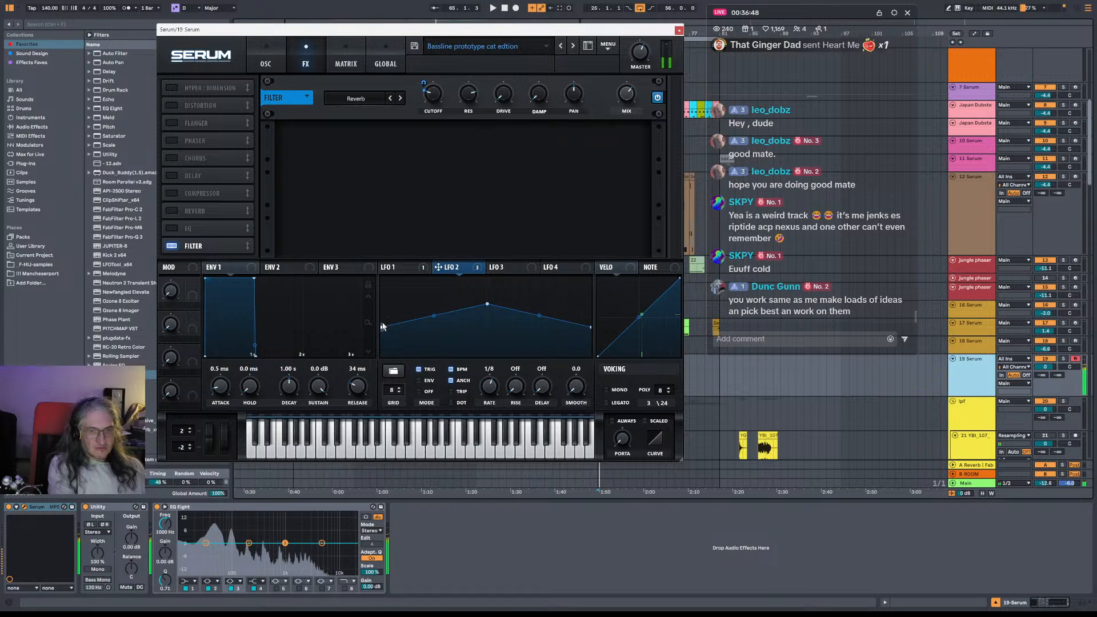
Compare the sound with the effects section's Reverb filter toggled, and slightly raise that filter's cutoff and mix.
left_click(266, 62)
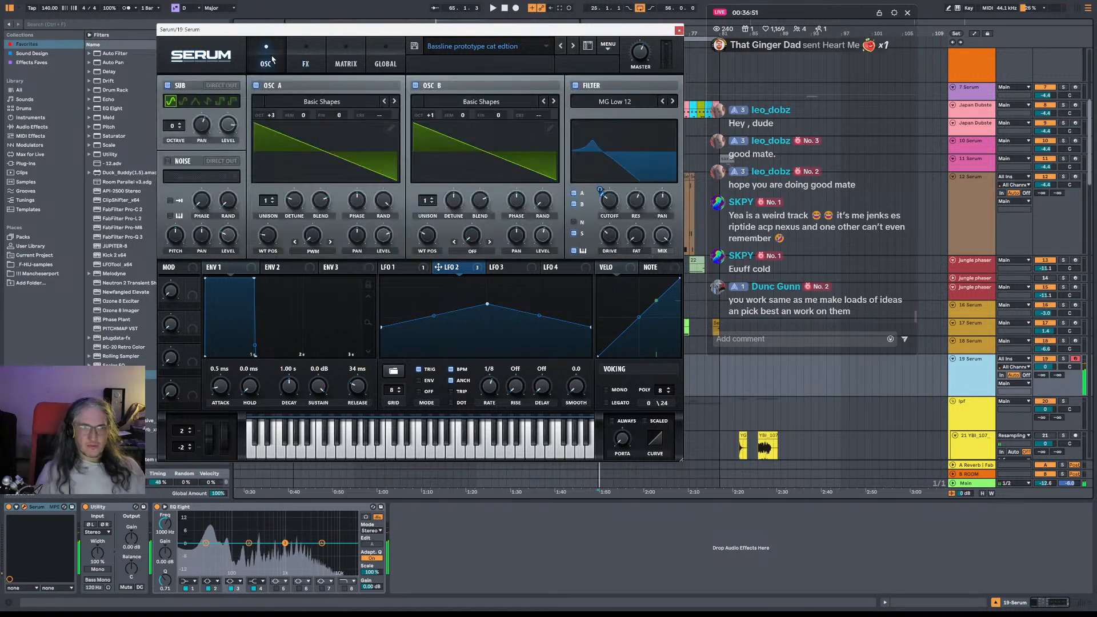
left_click(309, 65)
left_click(266, 62)
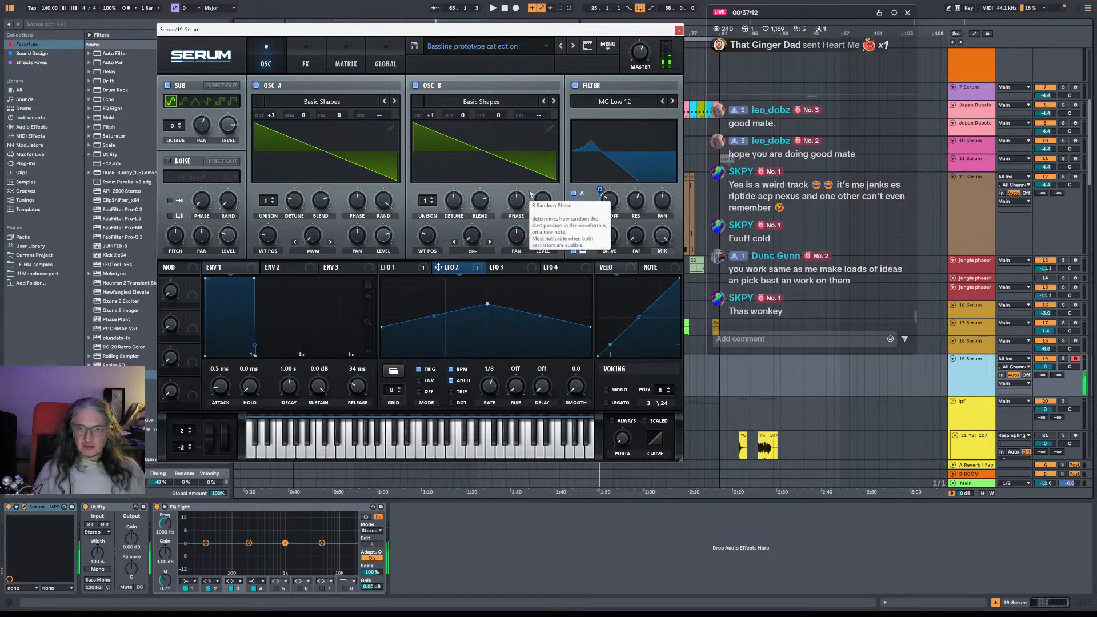
left_click(305, 62)
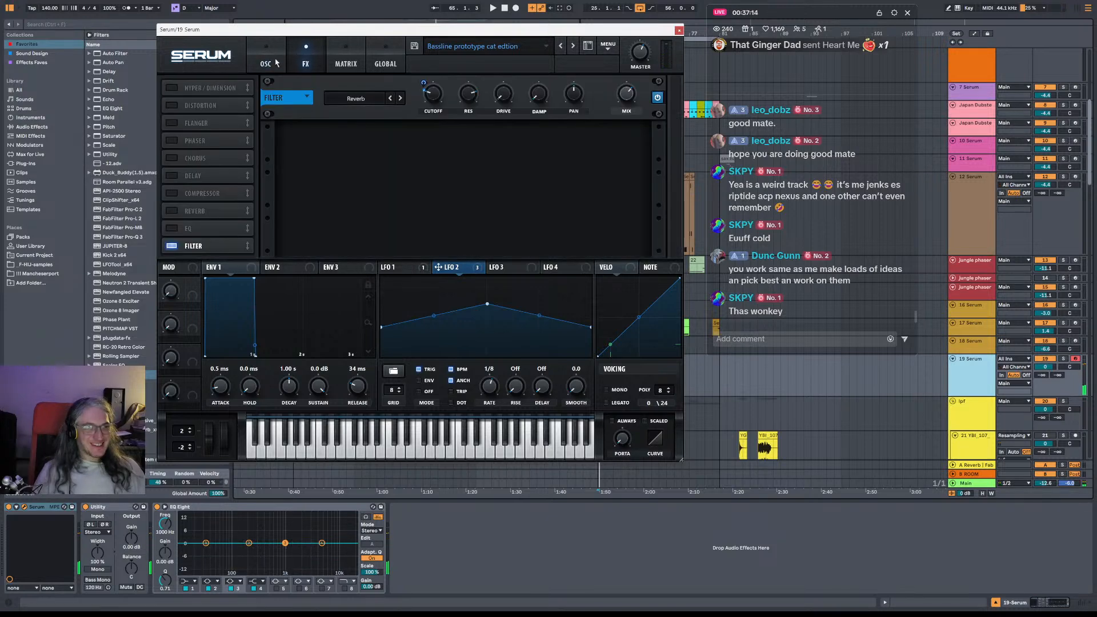
left_click(658, 97)
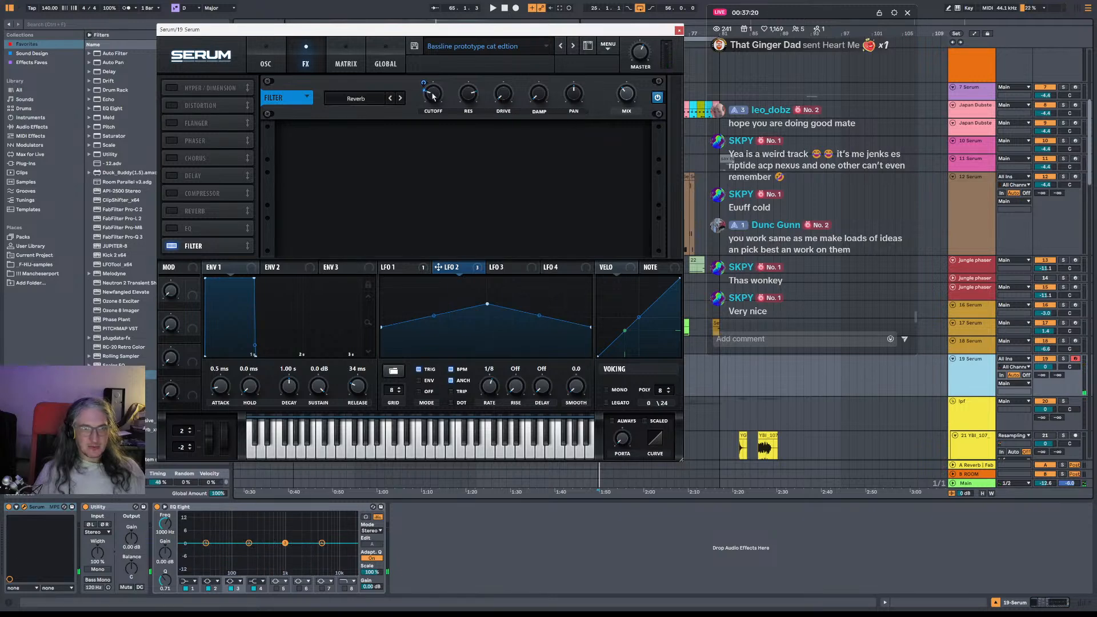
left_click_drag(433, 96, 439, 92)
left_click_drag(627, 101, 631, 99)
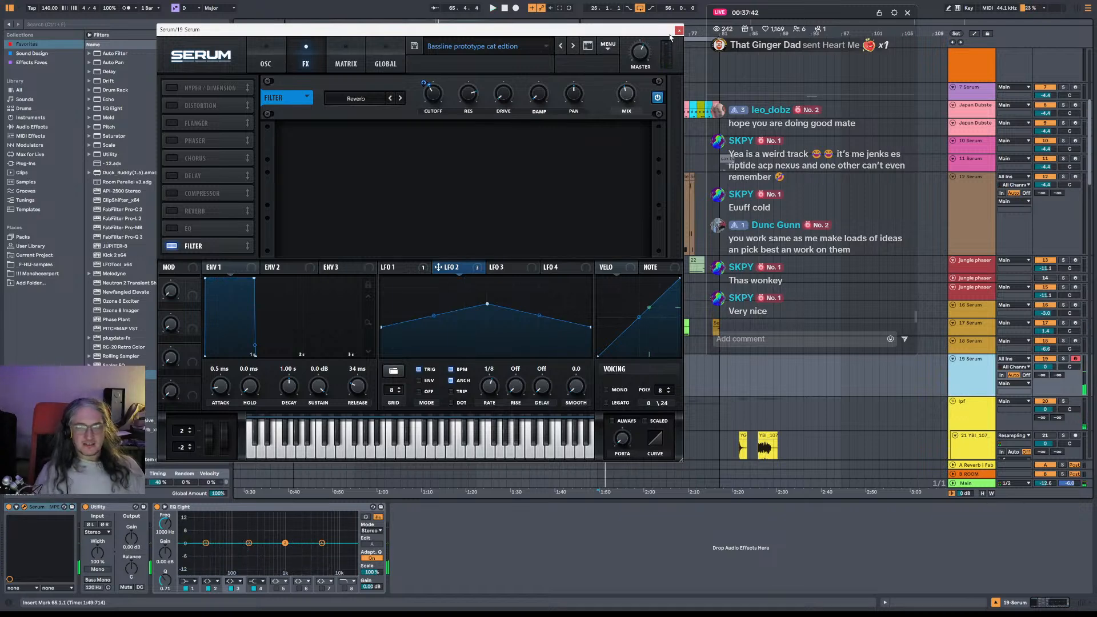
Close the Serum plug-in window and place the insert marker at bar 33 on the 19 Serum track.
left_click_drag(653, 33, 637, 53)
left_click(656, 48)
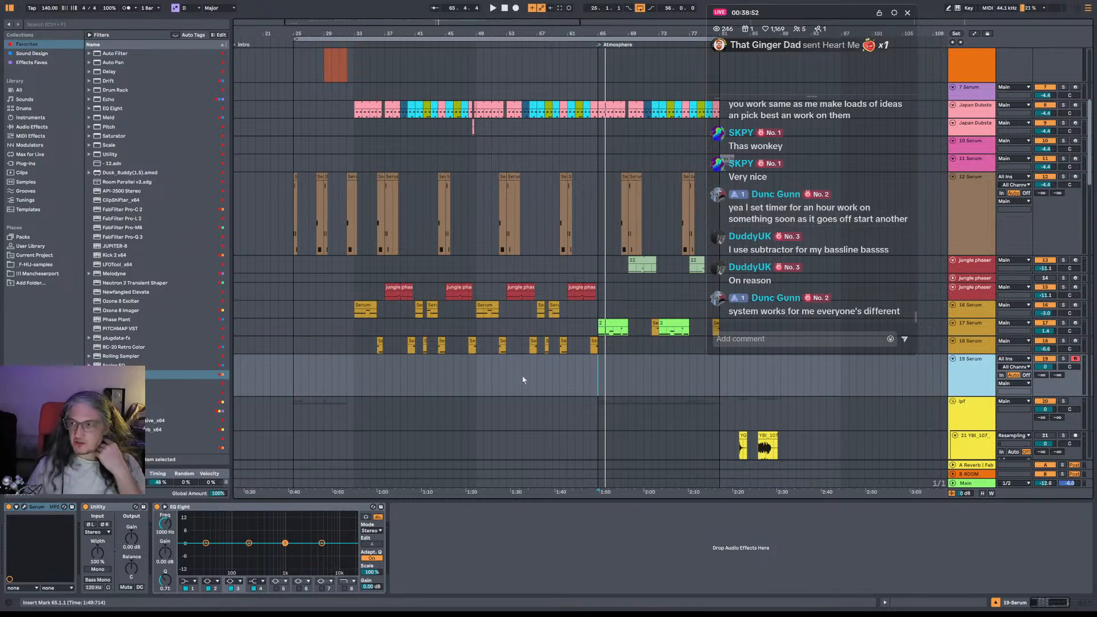
left_click(354, 374)
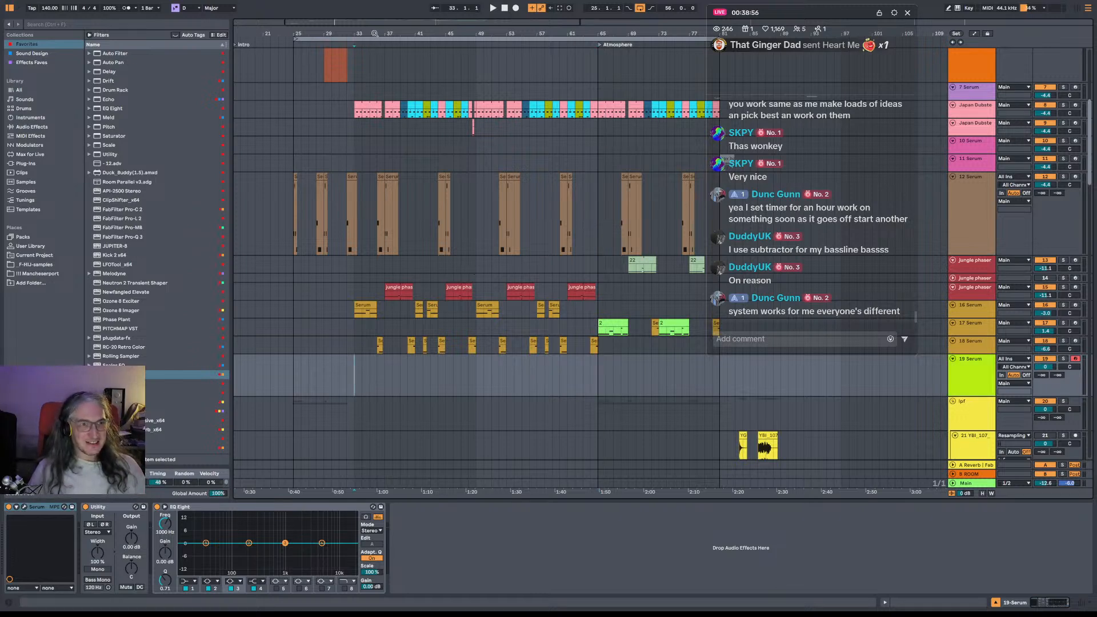
left_click_drag(375, 33, 355, 32)
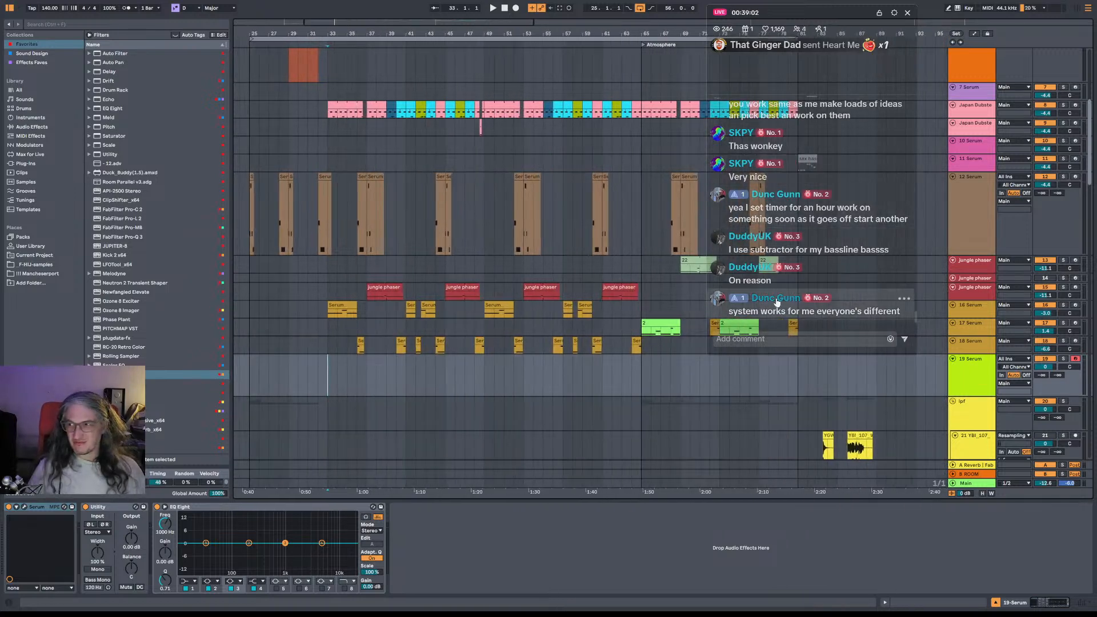
left_click(260, 371)
scroll(291, 377, "left", 3)
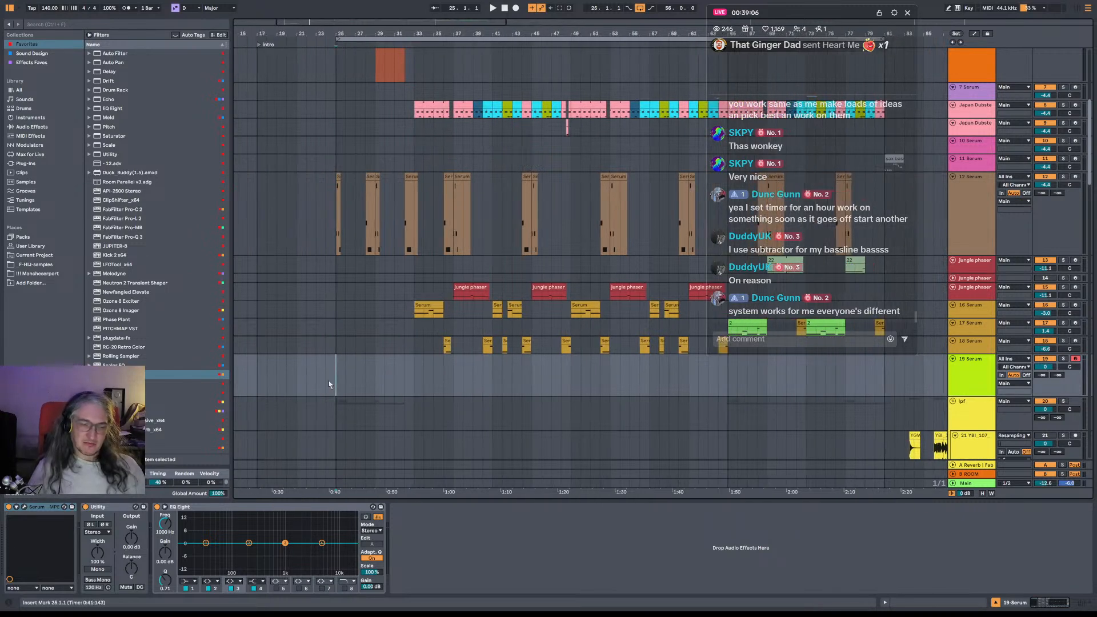
key("Left")
key("Right")
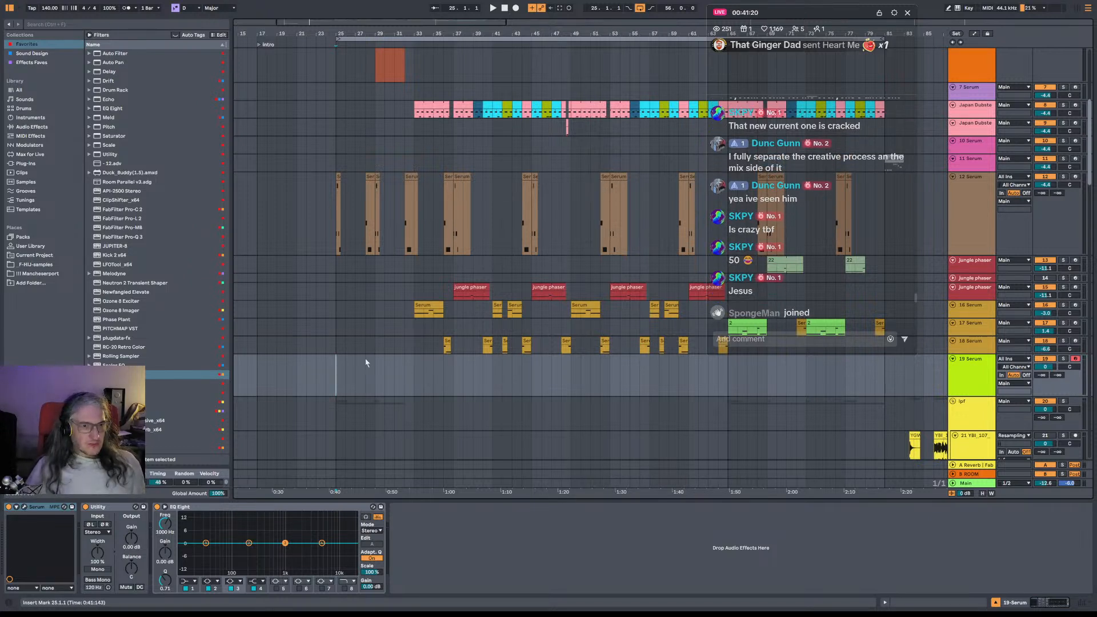
left_click(393, 366)
left_click(375, 372)
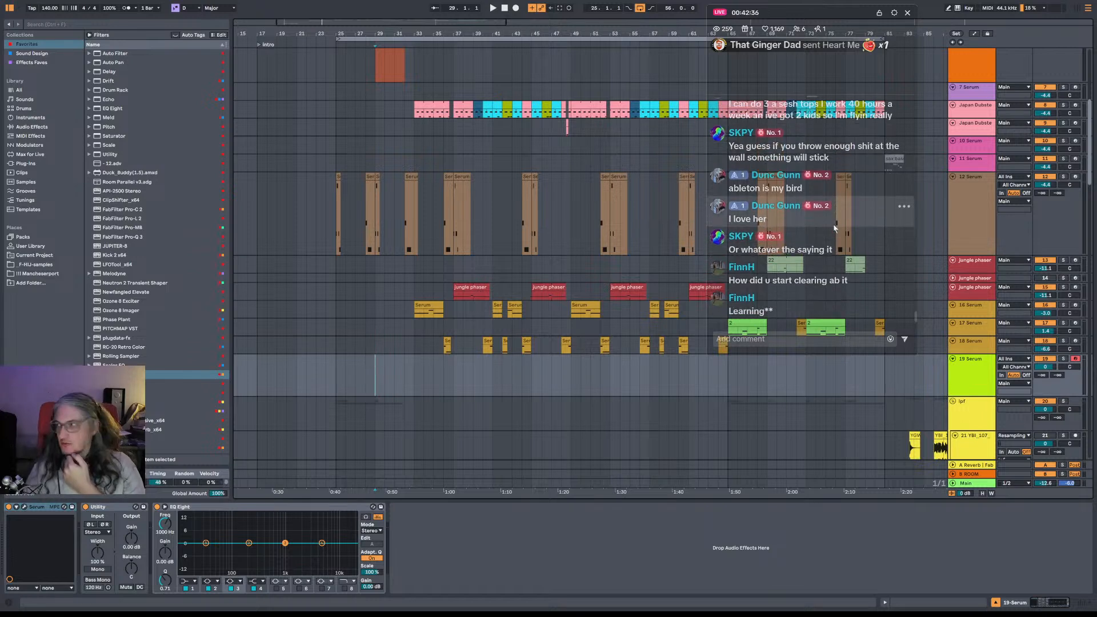
Read back through the recent comments in the live chat overlay.
scroll(862, 240, "up", 1)
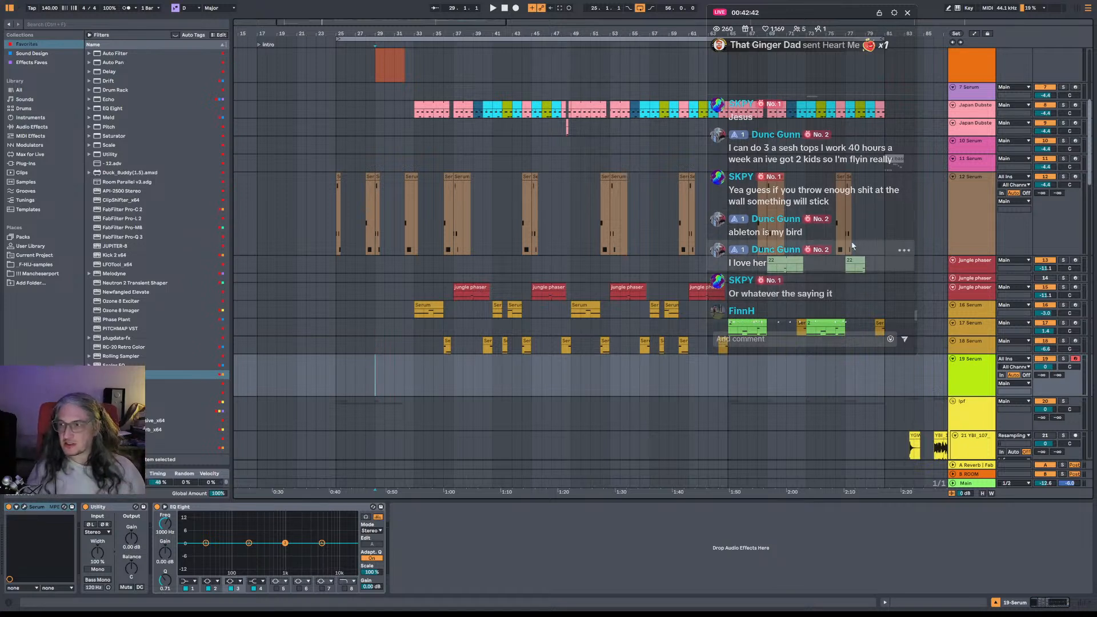
scroll(863, 252, "up", 1)
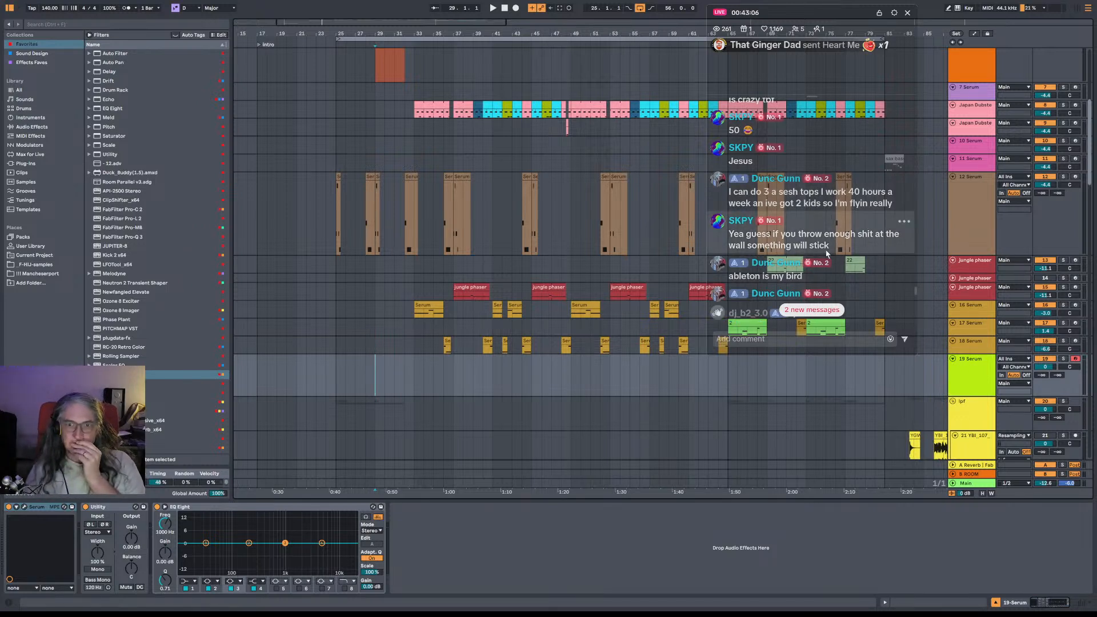
scroll(827, 254, "down", 1)
scroll(810, 240, "down", 1)
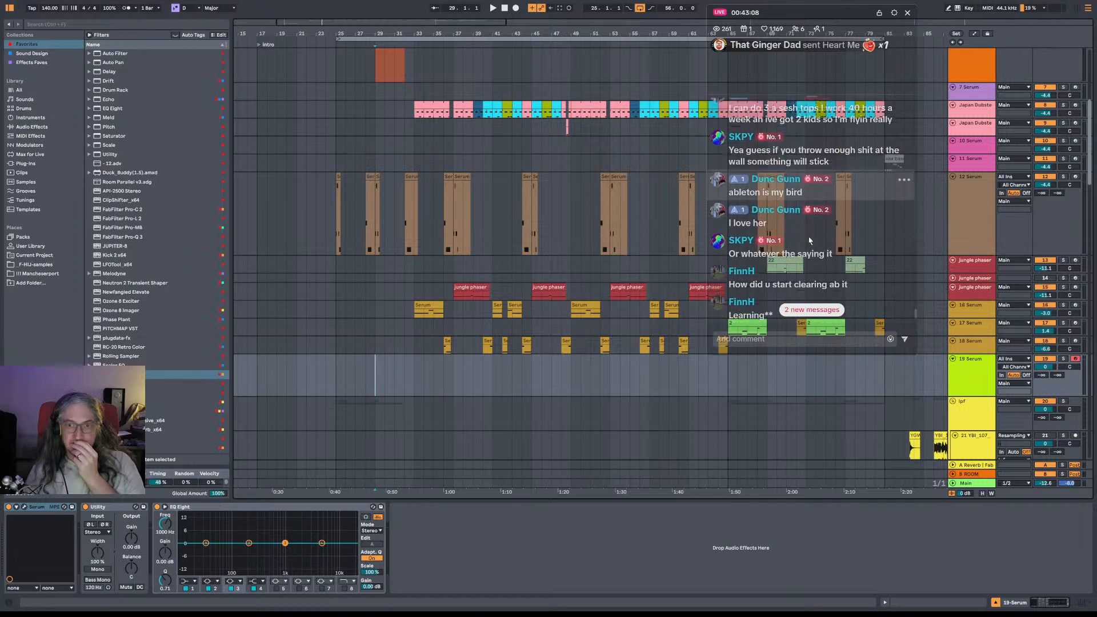
scroll(810, 240, "down", 1)
scroll(810, 241, "down", 1)
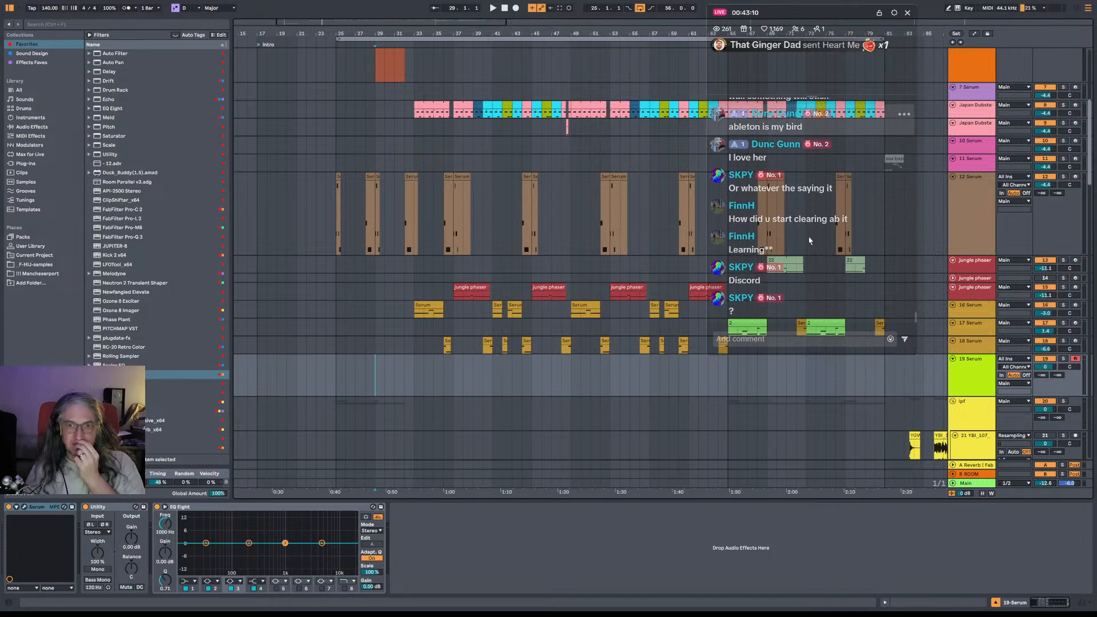
scroll(811, 234, "up", 2)
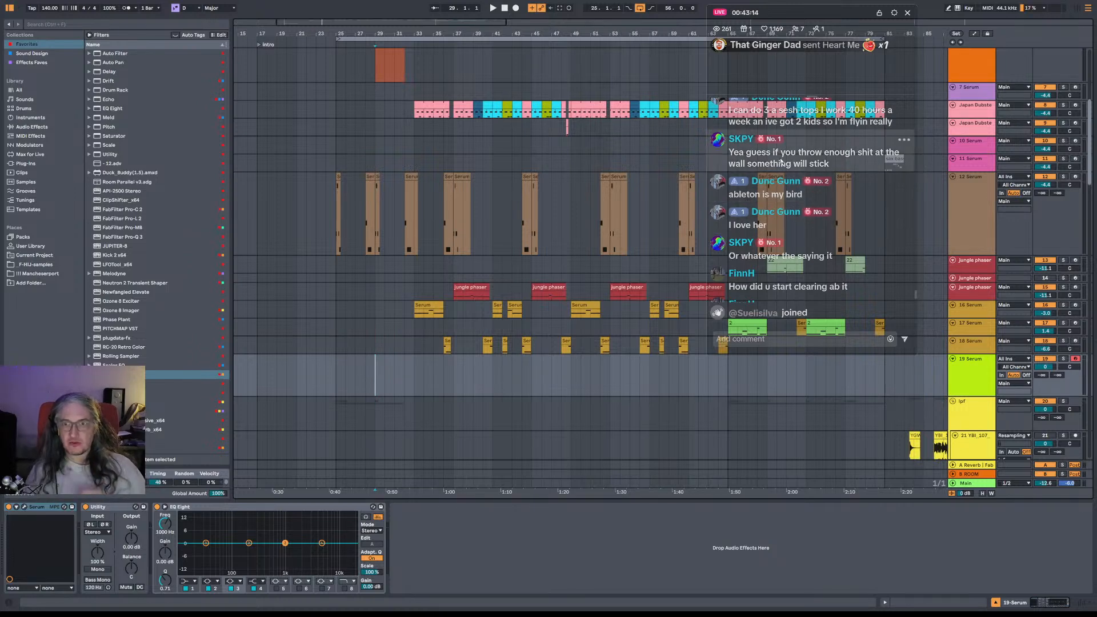
scroll(832, 171, "up", 2)
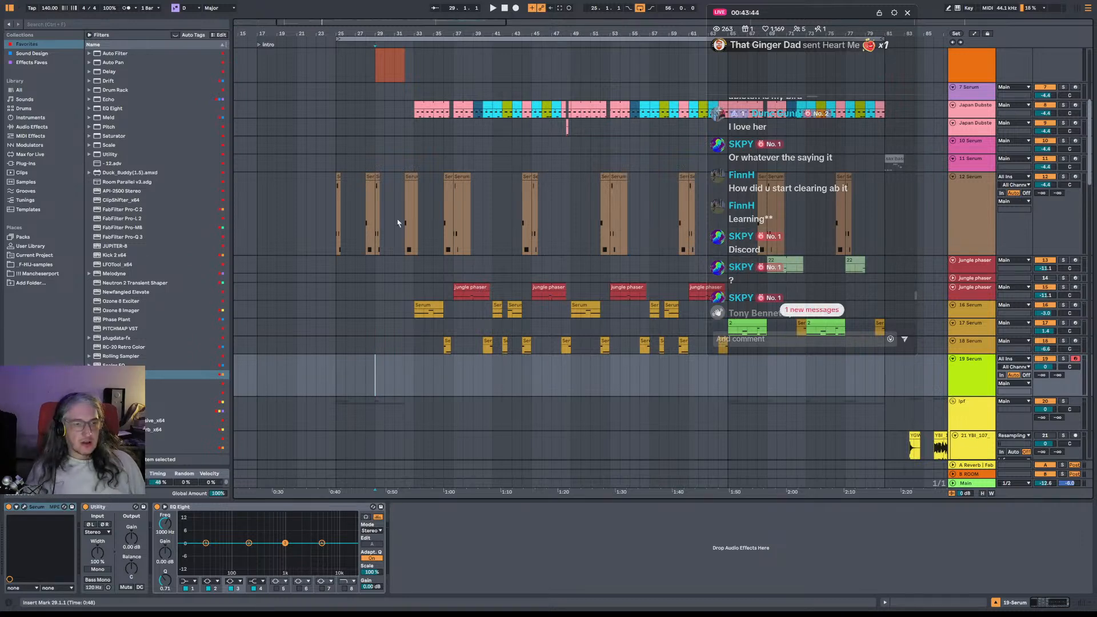
Place the insert marker at bar 25 and reduce the height of the expanded Drums serum track.
left_click(334, 223)
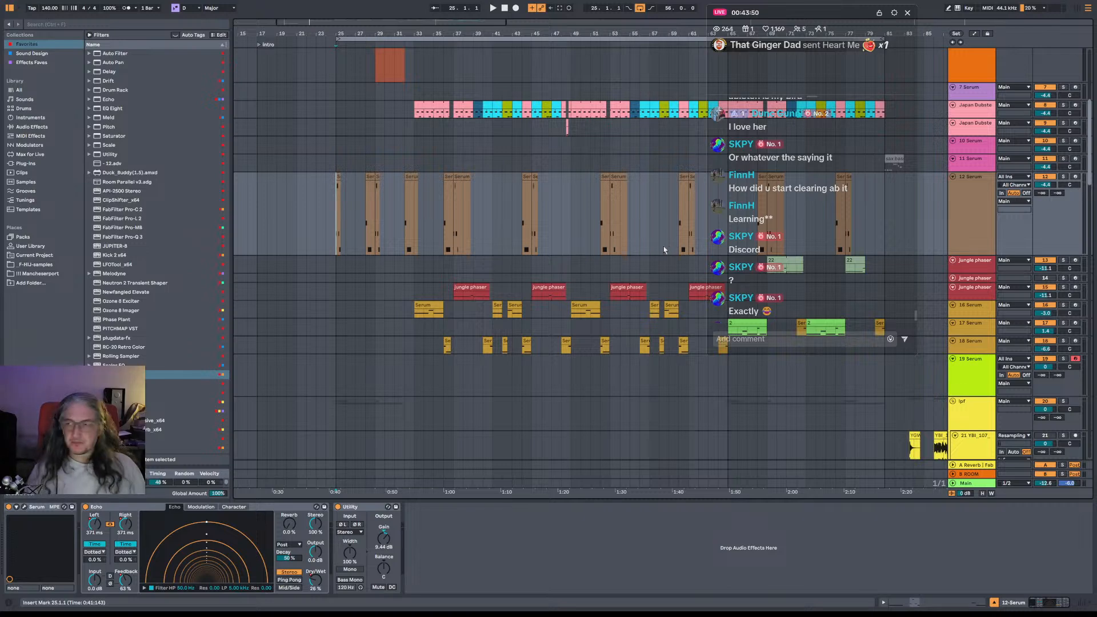
scroll(969, 183, "up", 1)
left_click(968, 181)
scroll(968, 182, "up", 6)
scroll(970, 179, "up", 2)
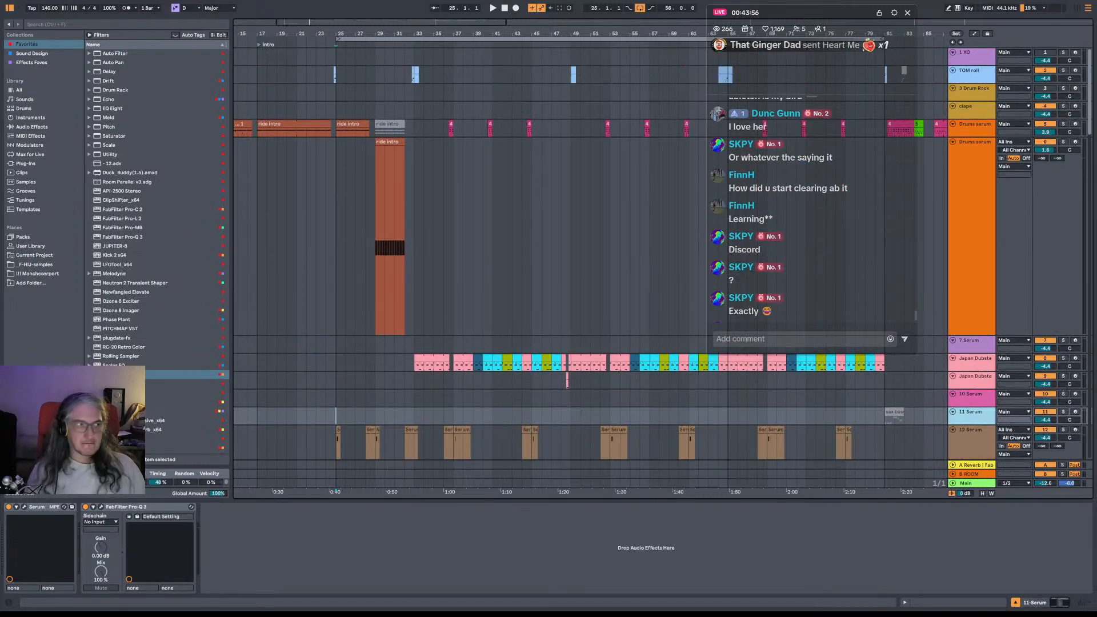
key("alt+Tab")
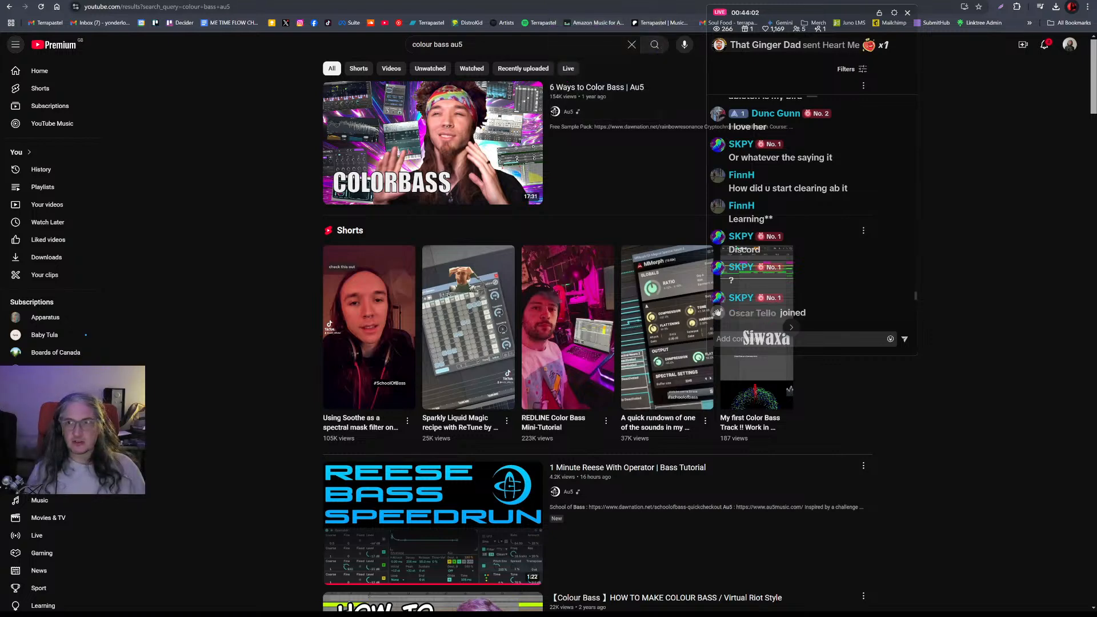
key("alt+Tab")
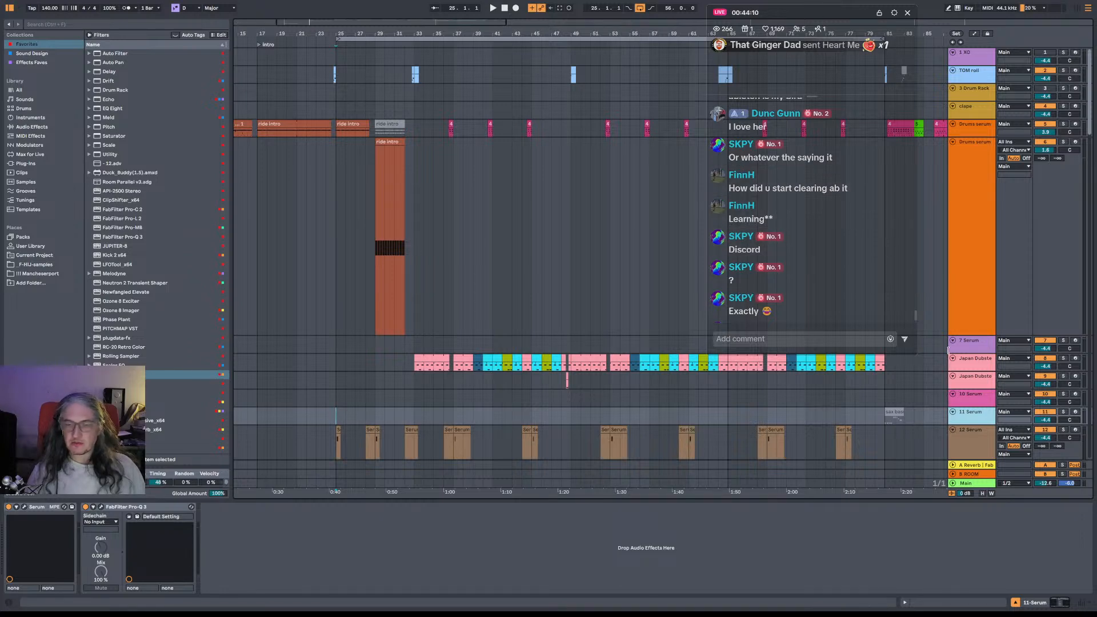
left_click_drag(980, 335, 969, 269)
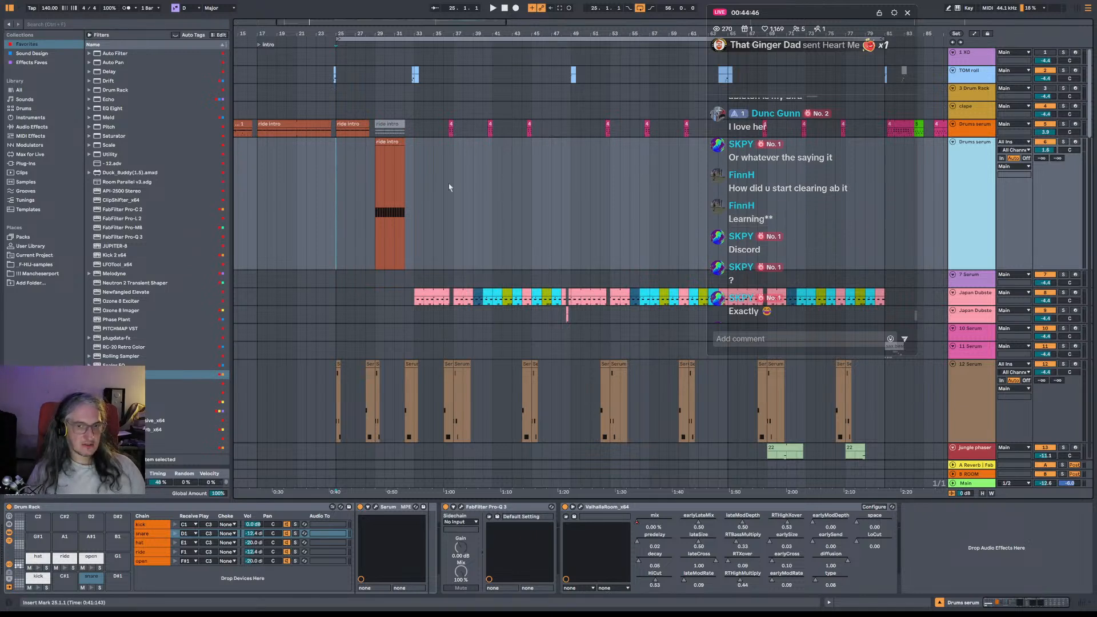
Select bars 33 to 49 and then bars 49 to 65 on the Drums serum track to show the 16-bar sections.
left_click(474, 189)
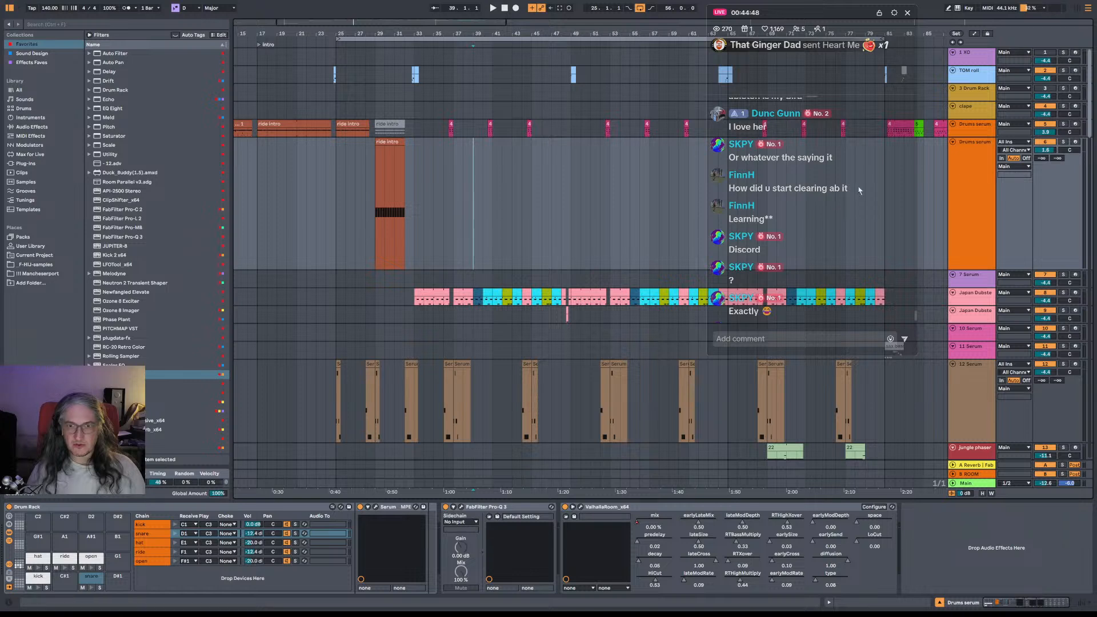
left_click(570, 191)
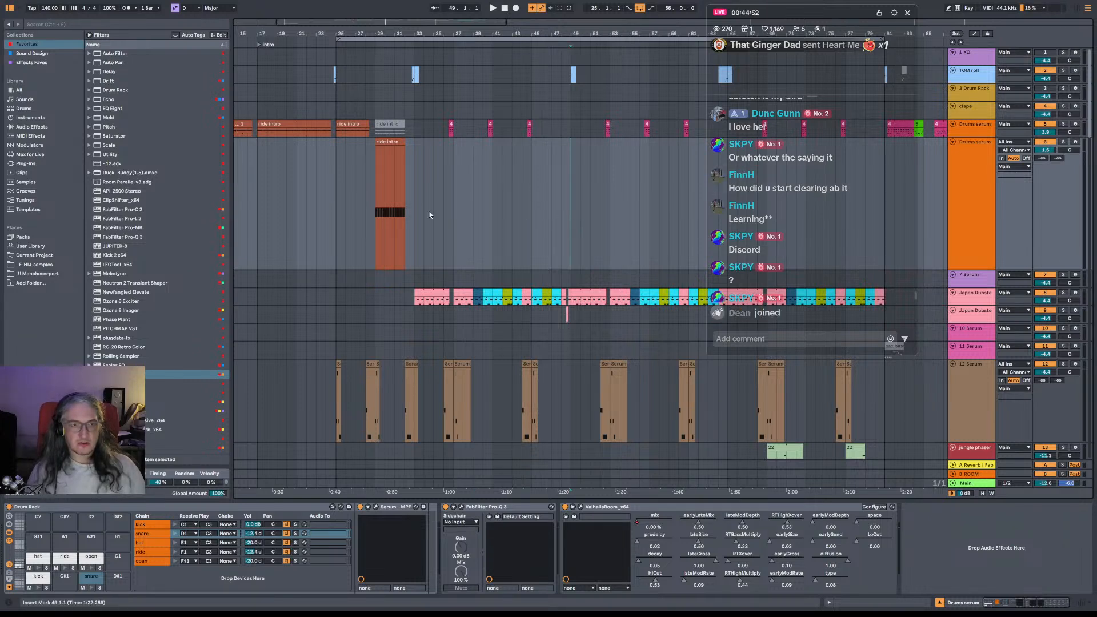
left_click_drag(418, 210, 567, 206)
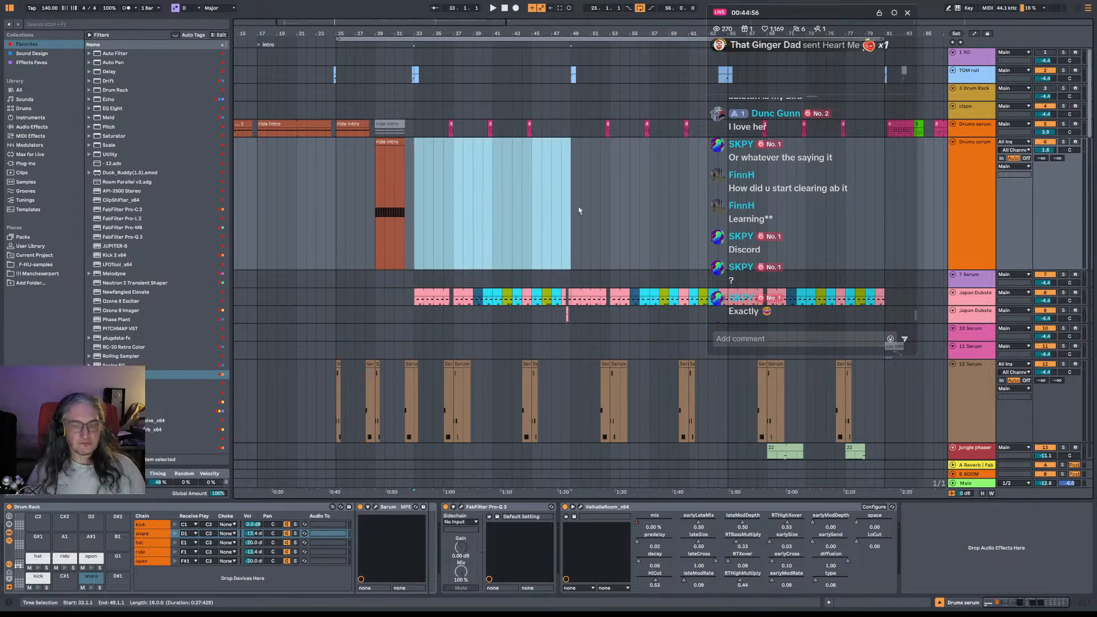
left_click(608, 203)
left_click_drag(580, 203, 725, 189)
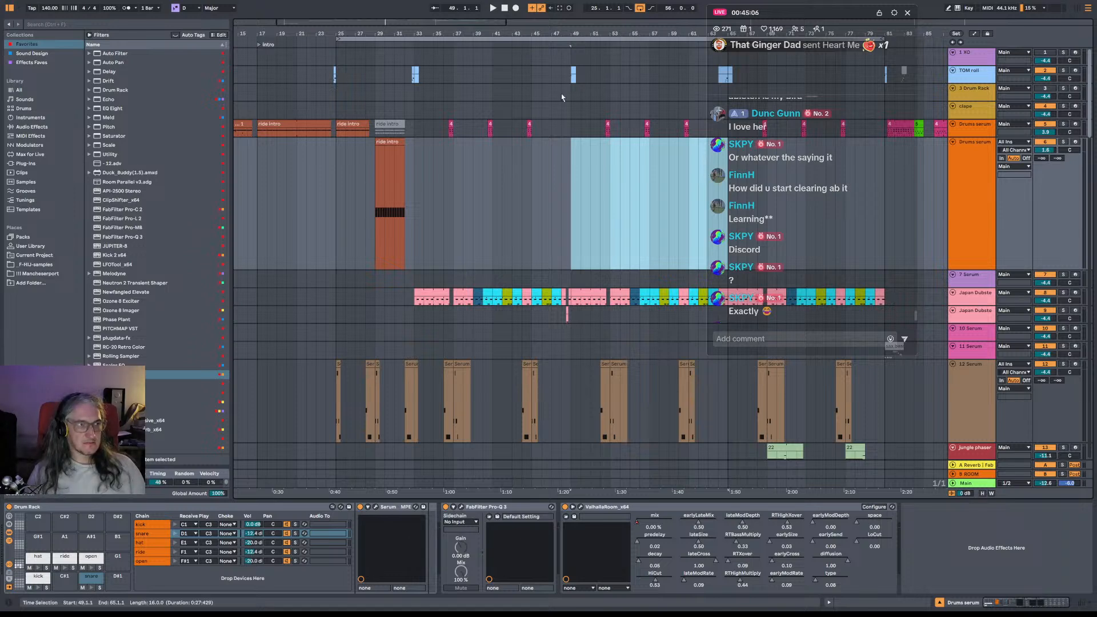
Switch to OneCommander, play Mag Overnight_4.mp3, and play Mag Nerve_8.mp3 from near the middle in foobar2000.
key("alt+Tab")
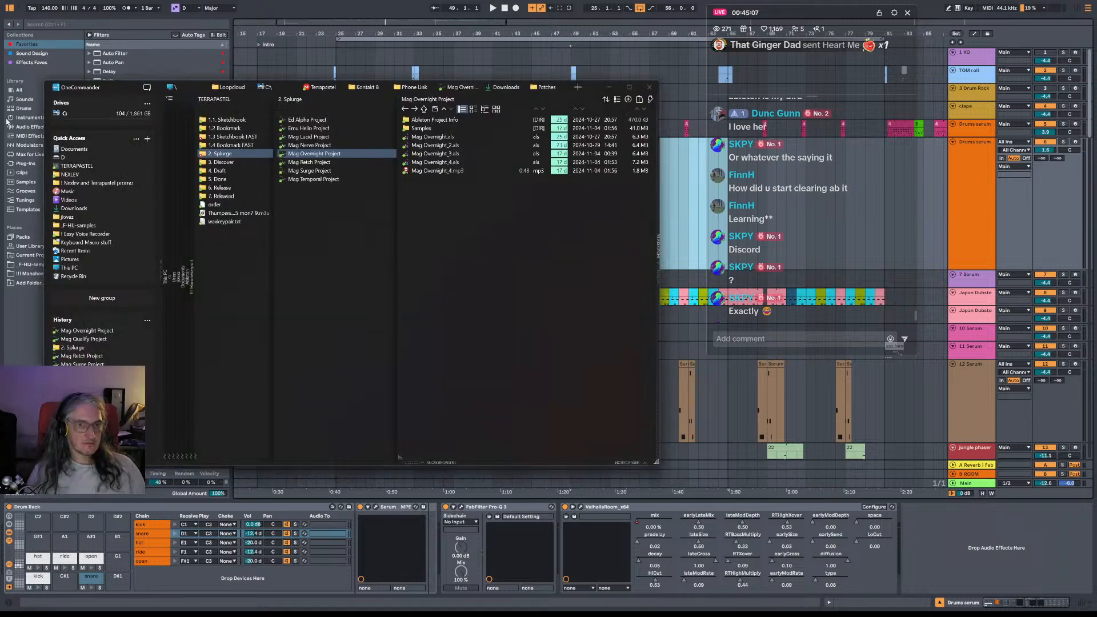
double_click(436, 171)
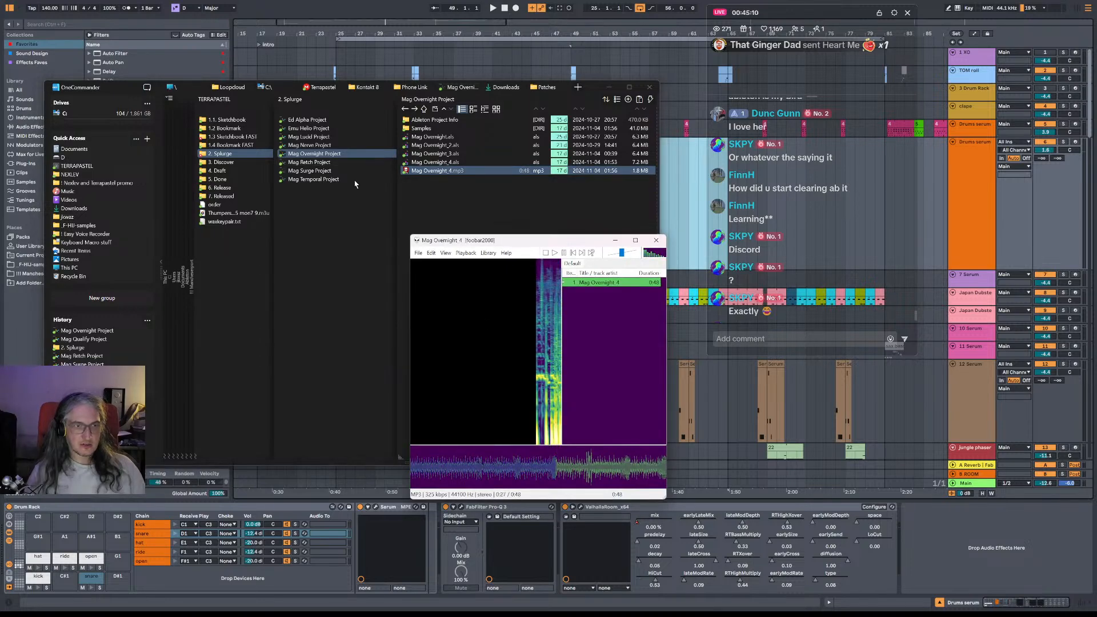
left_click(310, 145)
double_click(448, 230)
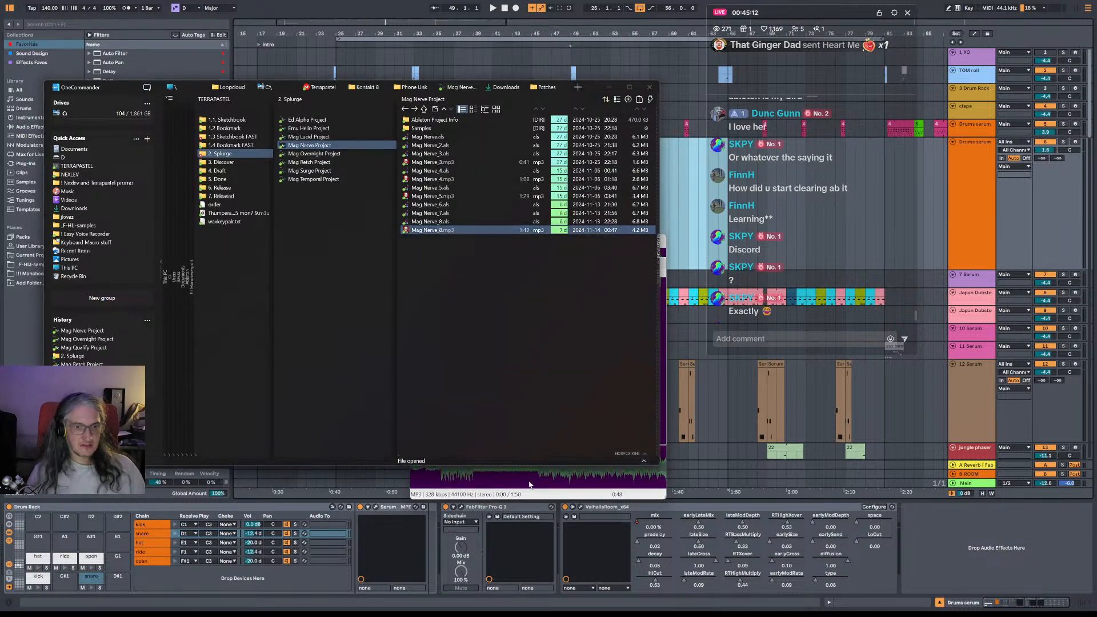
left_click(529, 484)
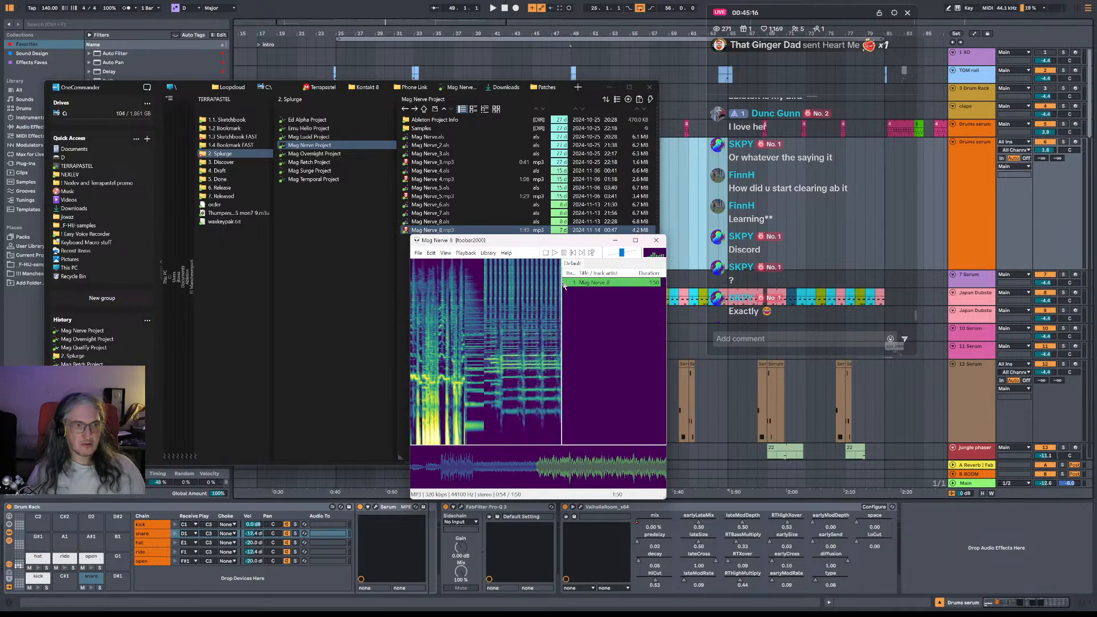
Raise the foobar2000 volume while Mag Nerve_8 plays, and stop the playback after listening.
left_click_drag(563, 242, 526, 253)
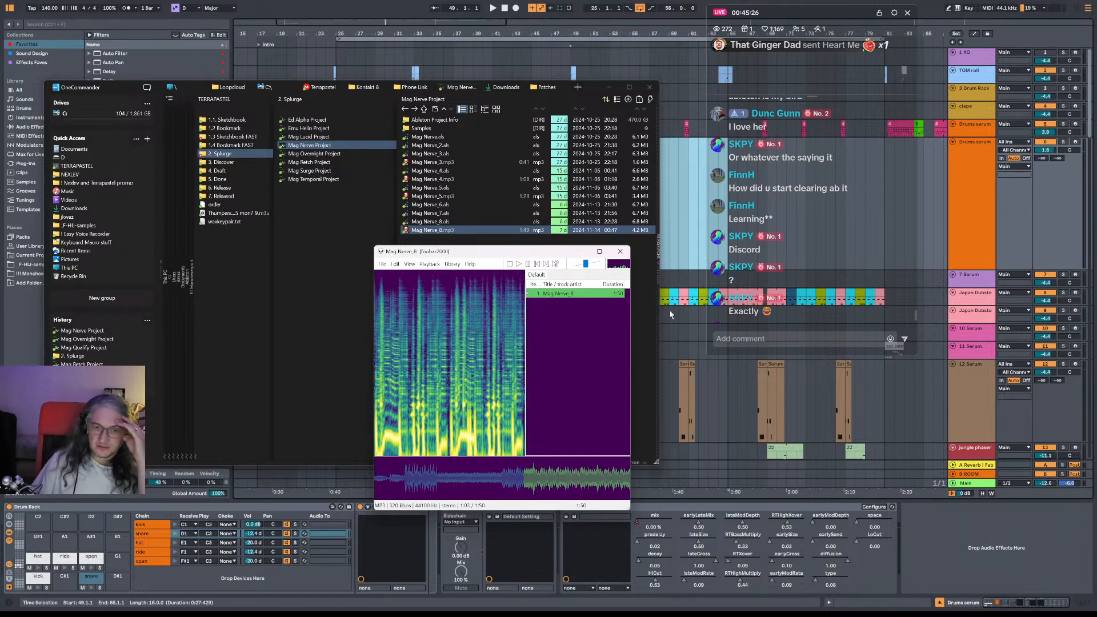
left_click_drag(586, 265, 592, 271)
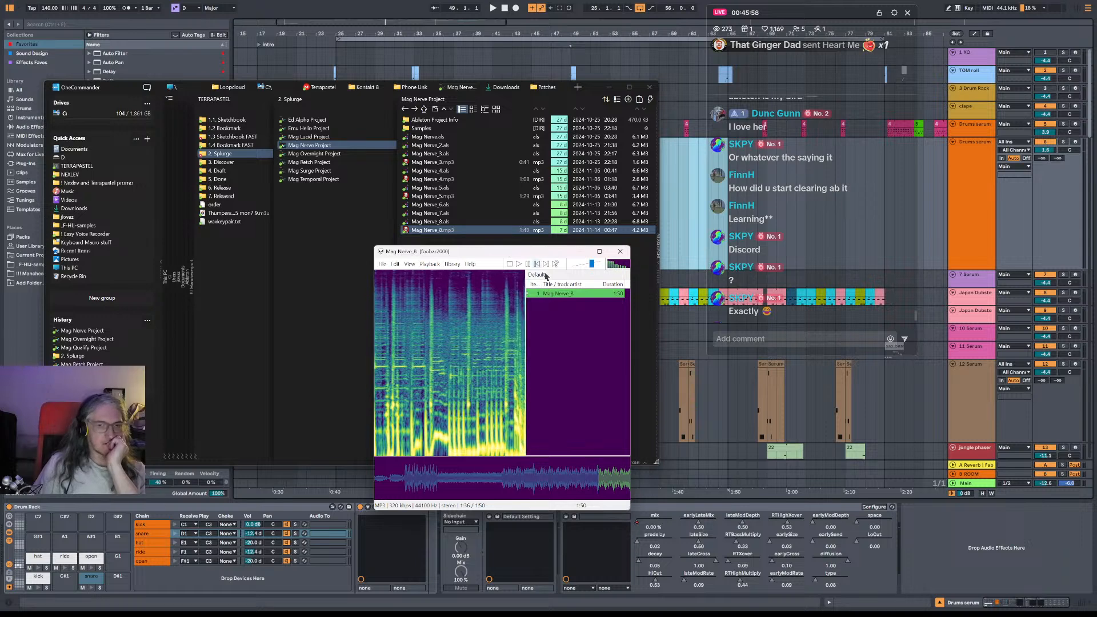
left_click(510, 264)
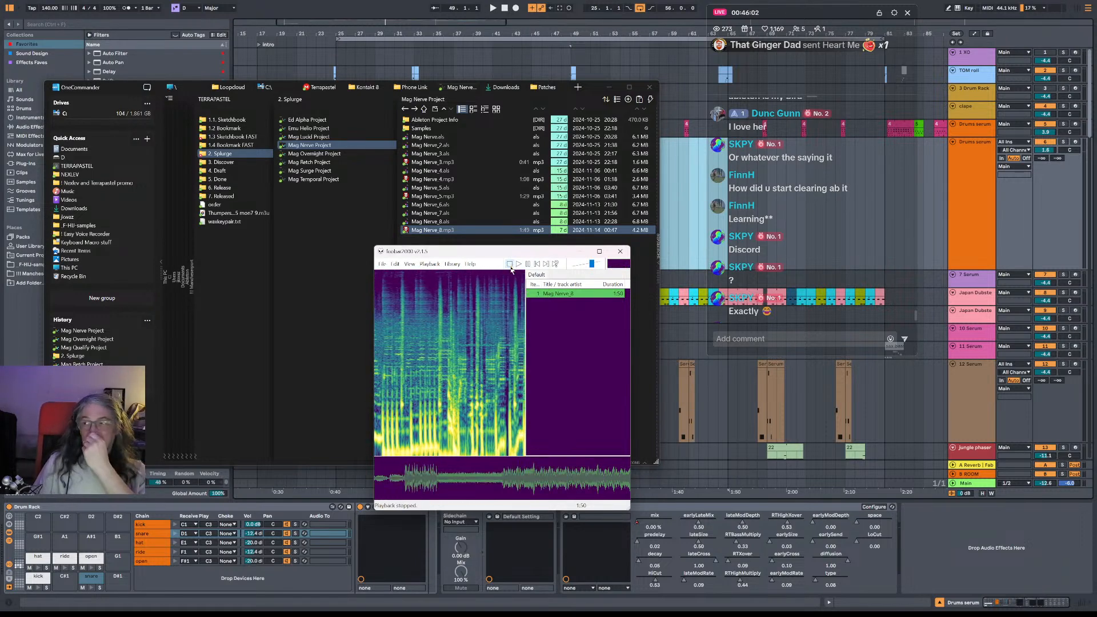
Play Mag Lucid_8.mp3 from the Mag Lucid Project folder, skip ahead past its intro, and lower the playback volume.
left_click(309, 136)
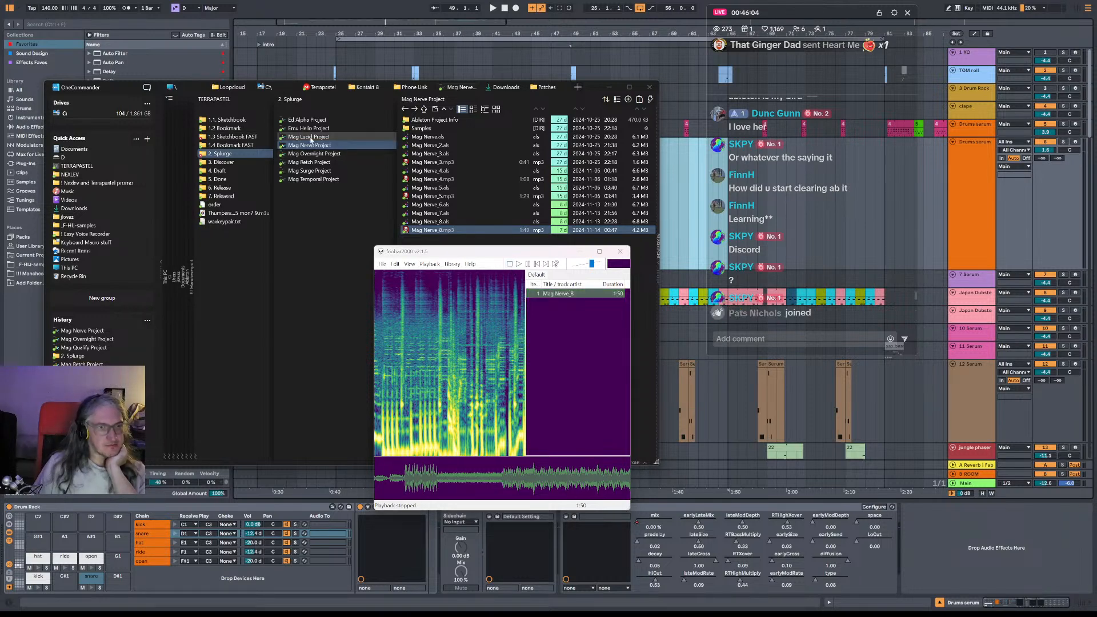
double_click(420, 222)
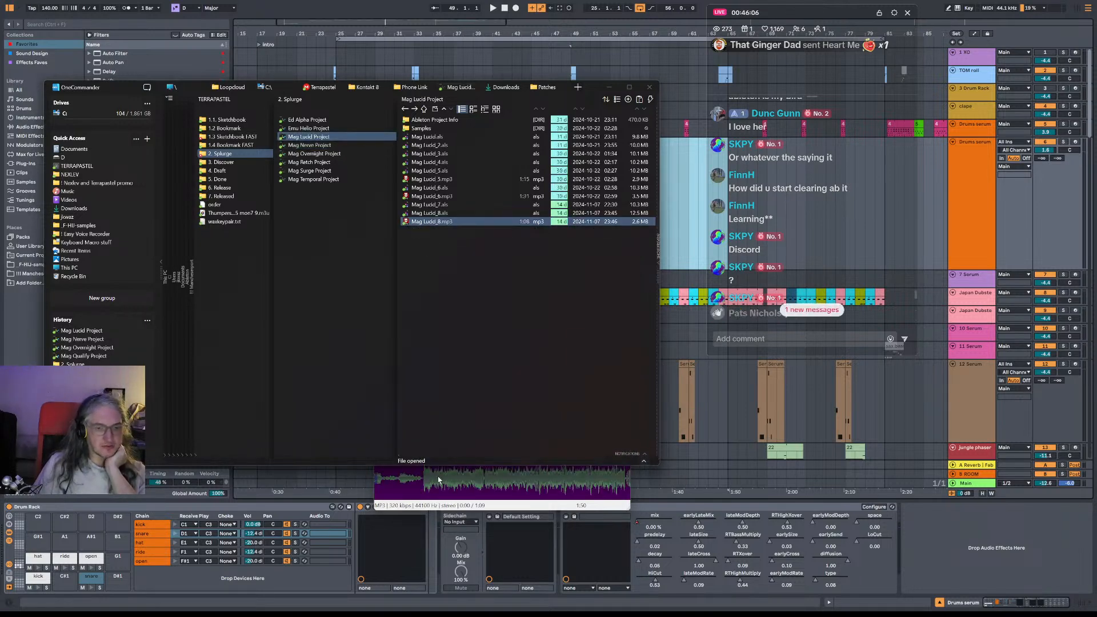
left_click(439, 479)
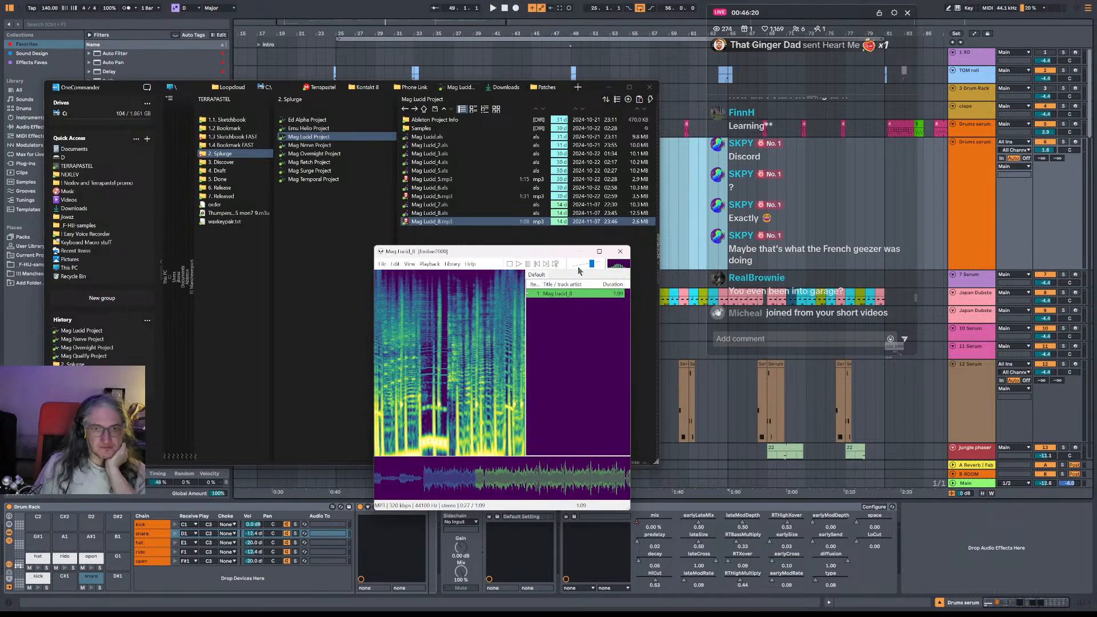
left_click_drag(592, 264, 577, 275)
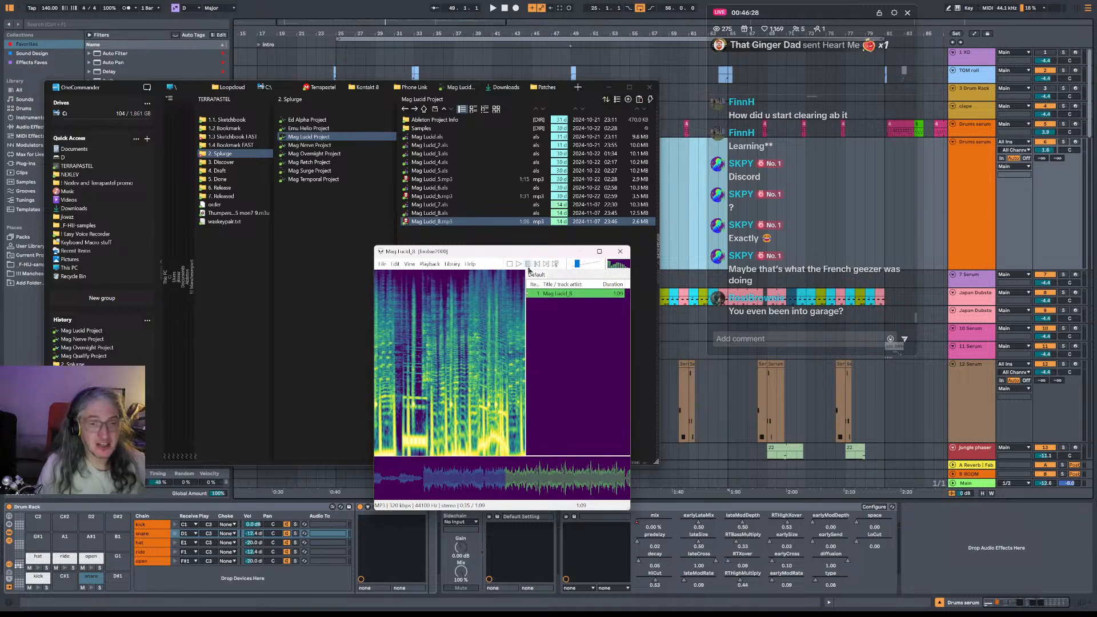
Open the Mag Lucid_8.als project in Ableton Live, discarding the unsaved changes to Mag Retch_6.
double_click(443, 212)
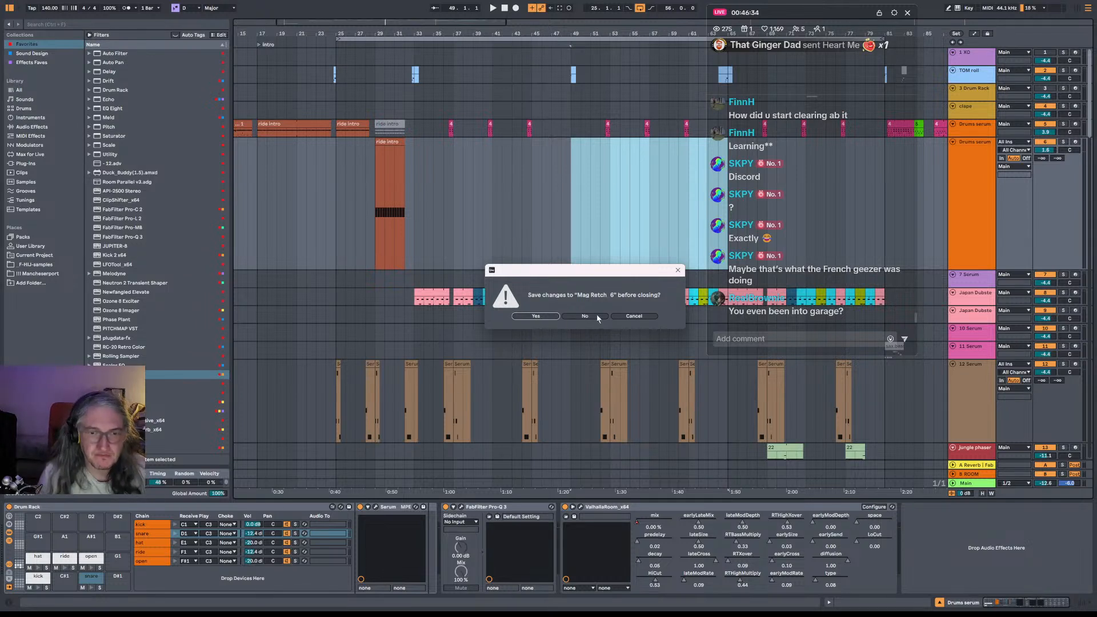
left_click(586, 316)
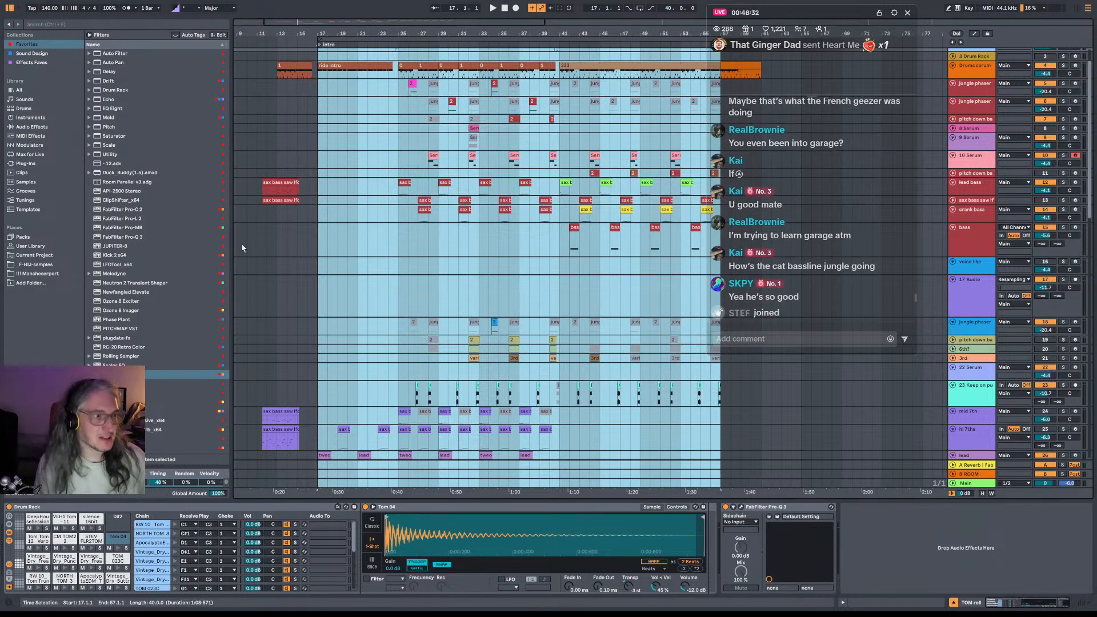
Bring up the OneCommander window again and read back through the recent comments in the live chat overlay.
left_click(11, 130)
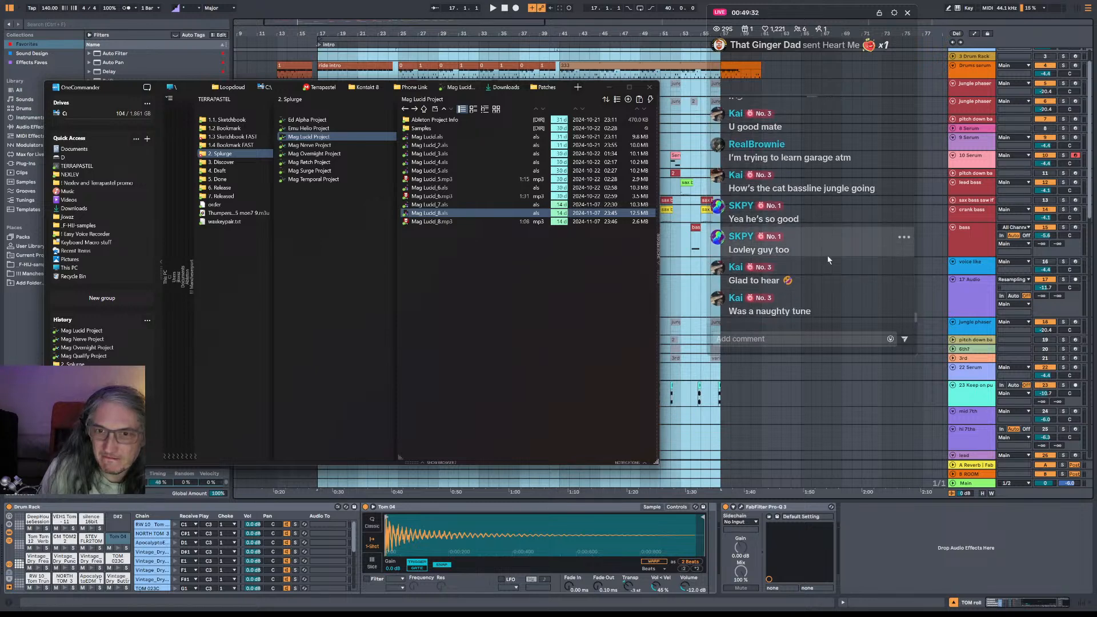
scroll(829, 260, "up", 3)
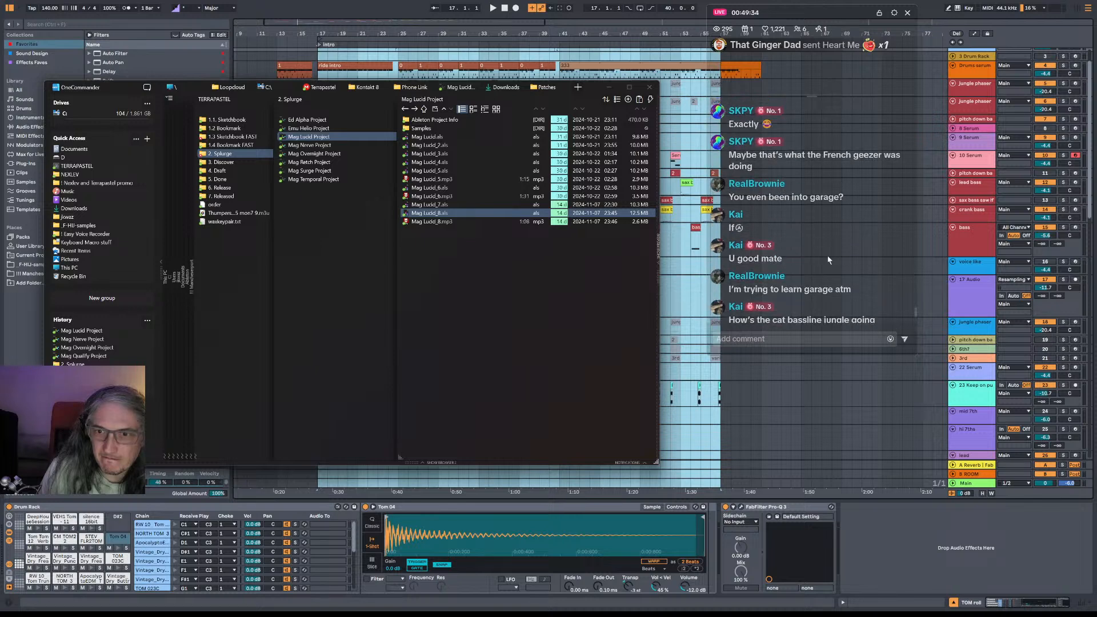
scroll(832, 252, "down", 3)
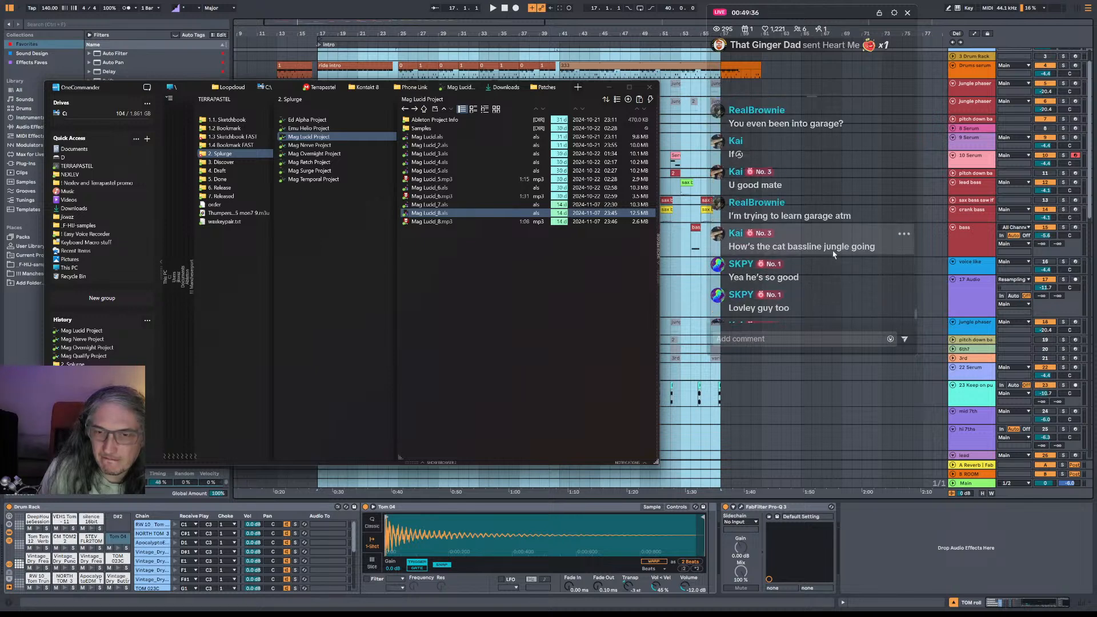
scroll(838, 215, "up", 3)
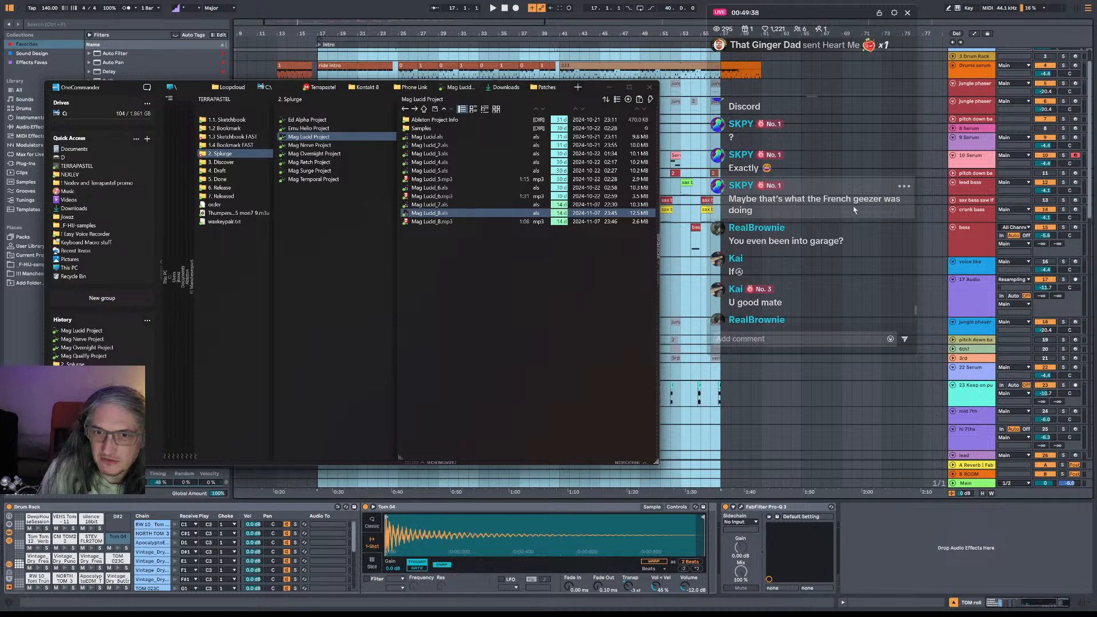
scroll(846, 206, "down", 3)
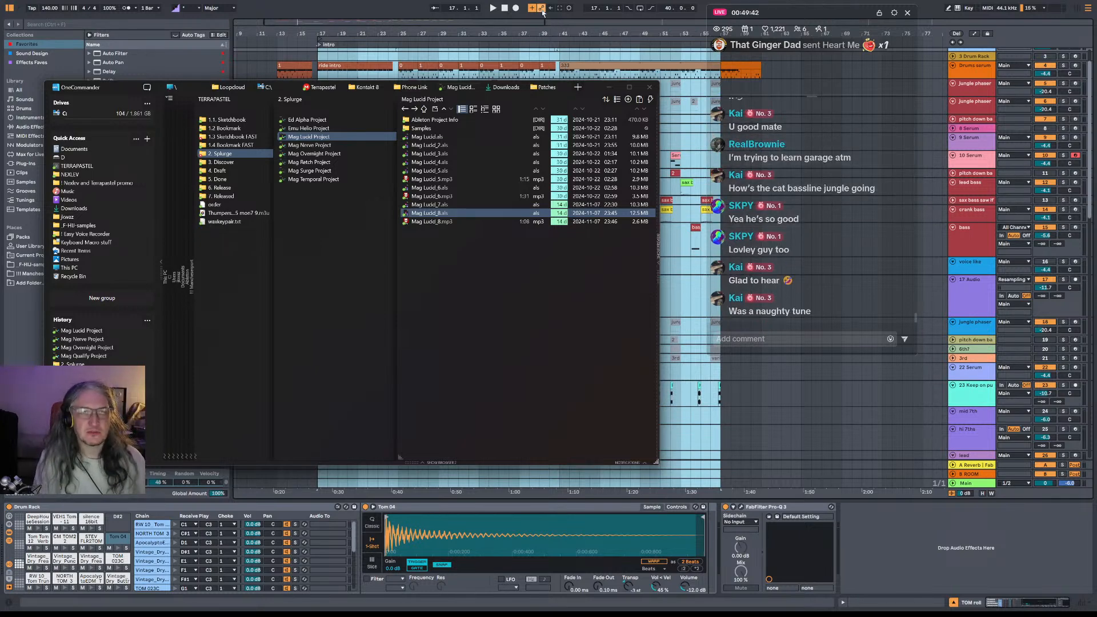
Return to the arrangement, play it from bar 24 on the jungle phaser track, and place the insert marker at bar 25 on the 9 Serum track.
left_click_drag(538, 31, 538, 26)
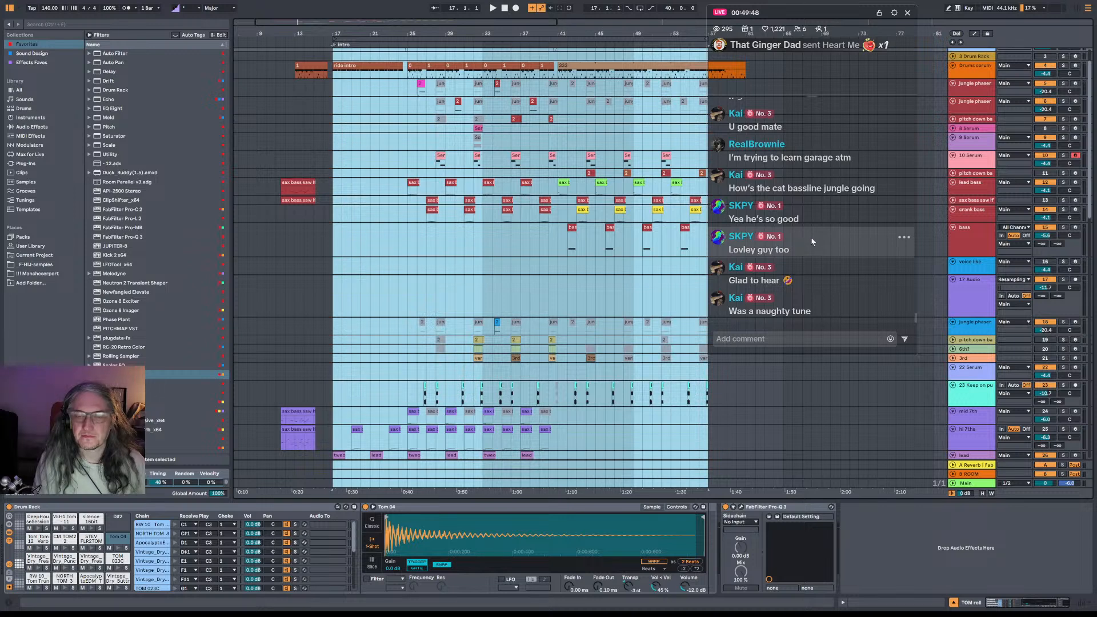
left_click(403, 85)
key("space")
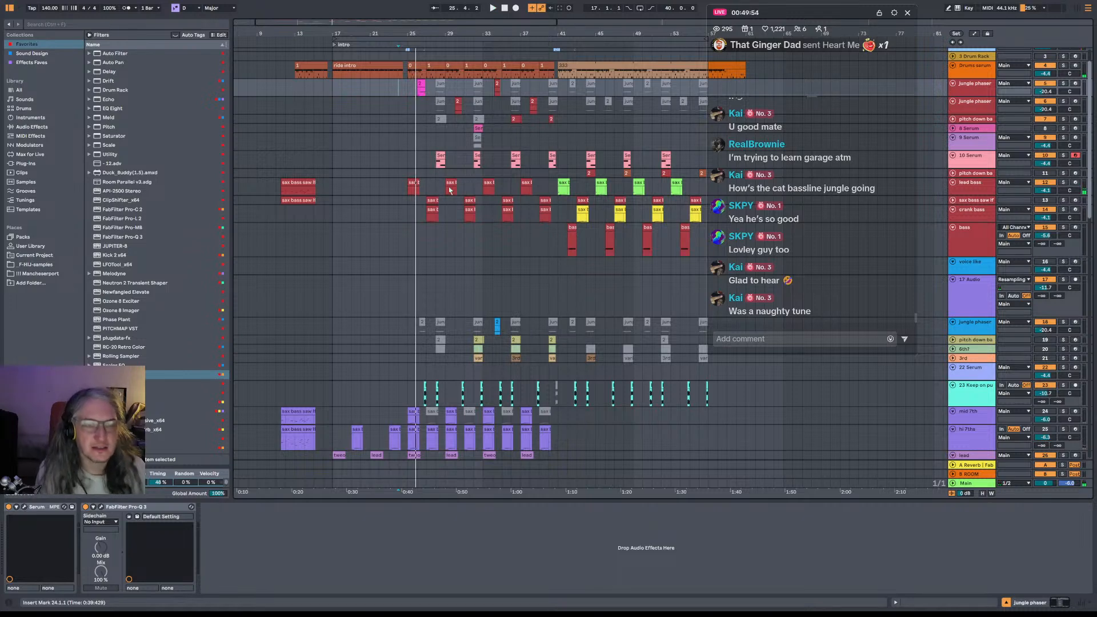
left_click(408, 142)
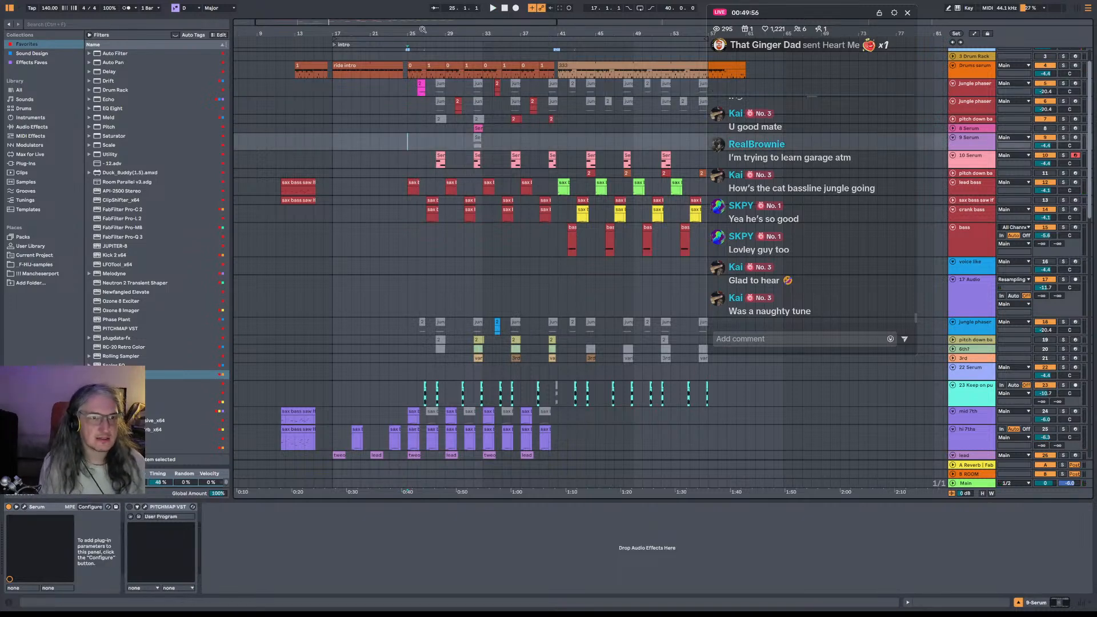
Play the arrangement from bar 28 and again from bar 24 on the 9 Serum track.
left_click_drag(423, 29, 423, 66)
scroll(490, 190, "up", 4)
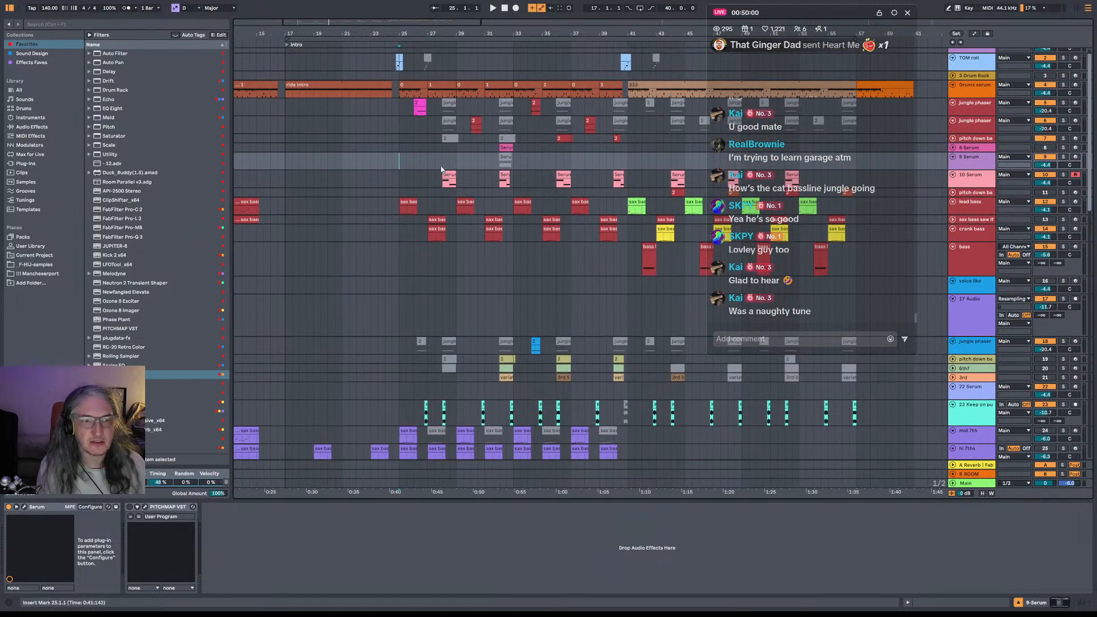
left_click(443, 166)
key("space")
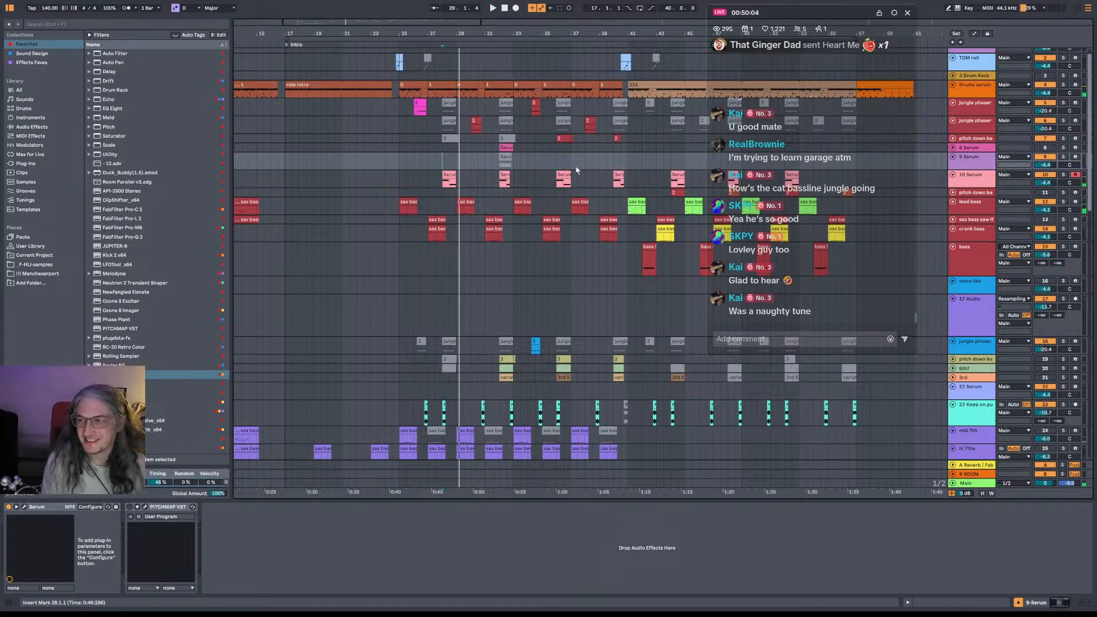
left_click(392, 163)
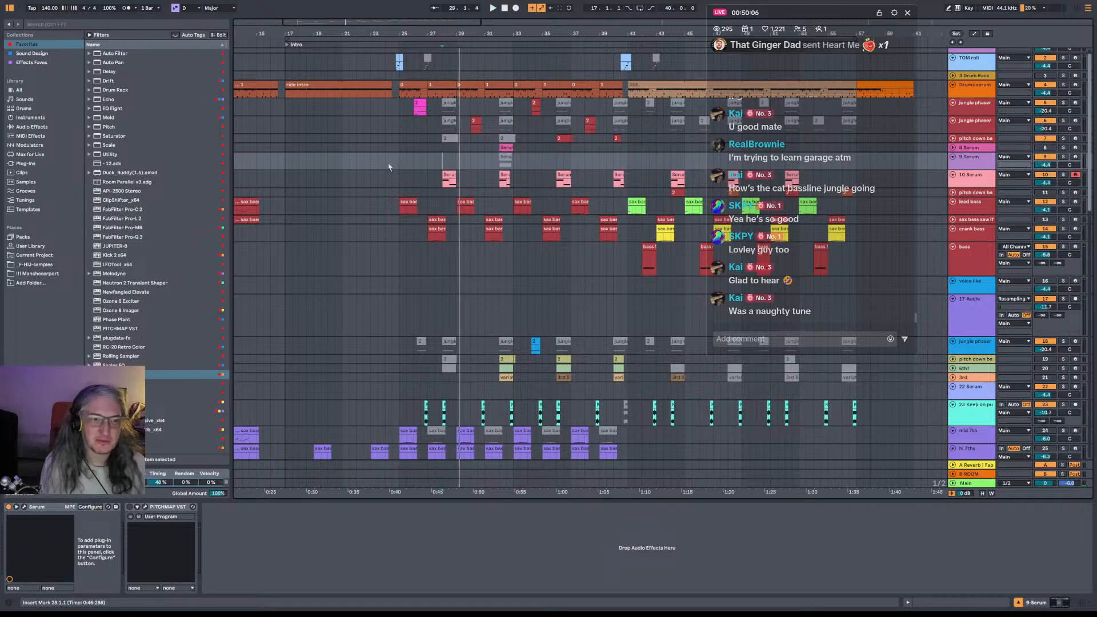
key("space")
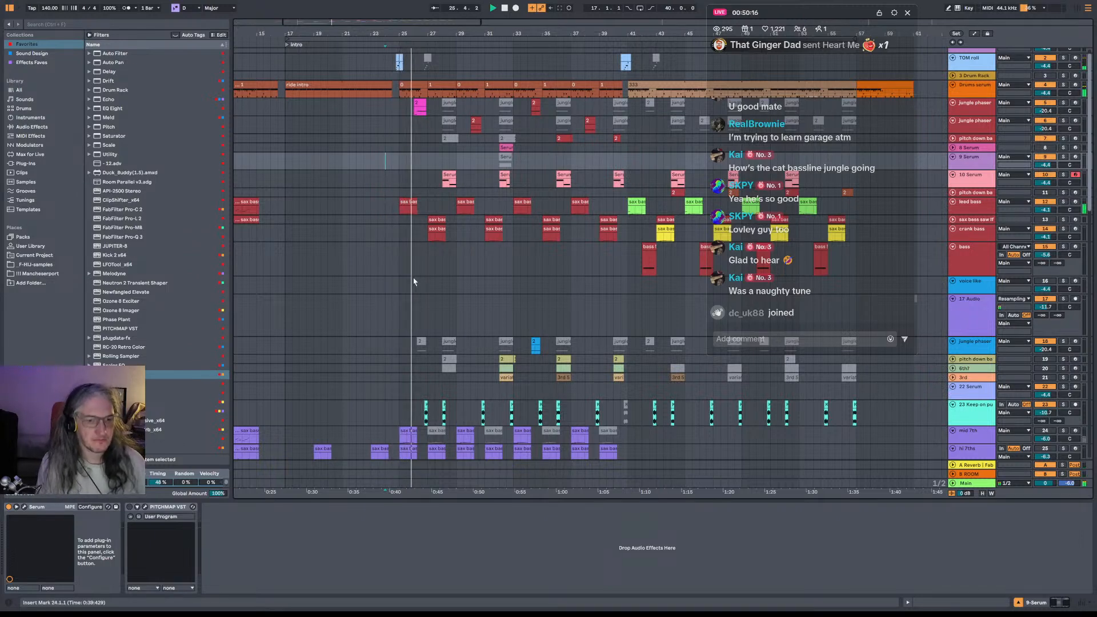
Place the insert marker at bar 26 on the 10 Serum track and replay the passage from there.
scroll(413, 278, "down", 1)
scroll(413, 278, "down", 2)
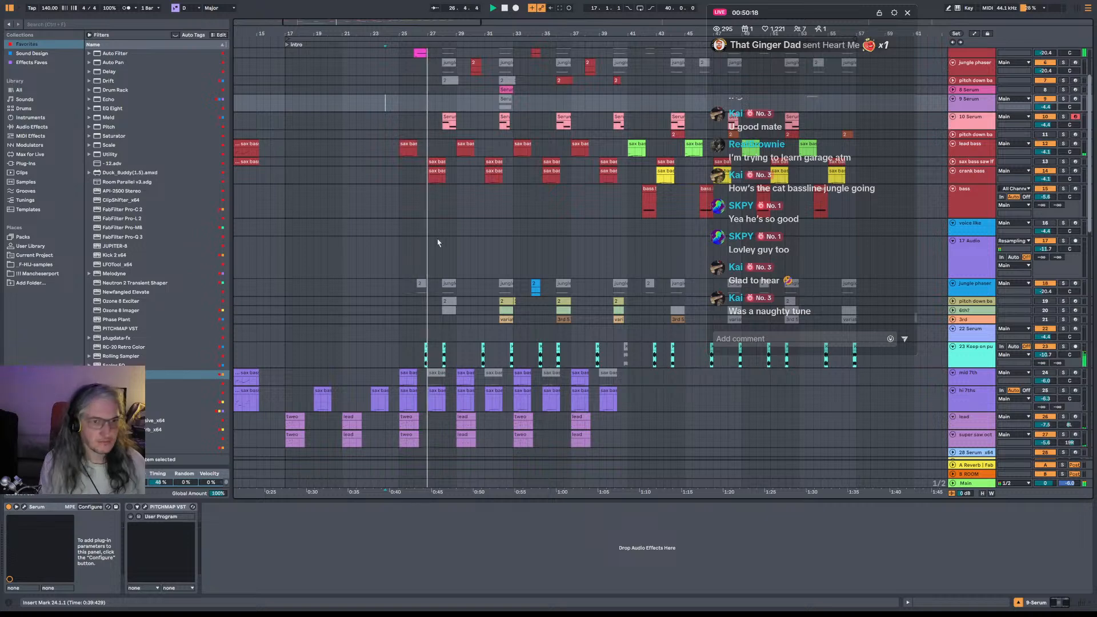
left_click(411, 135)
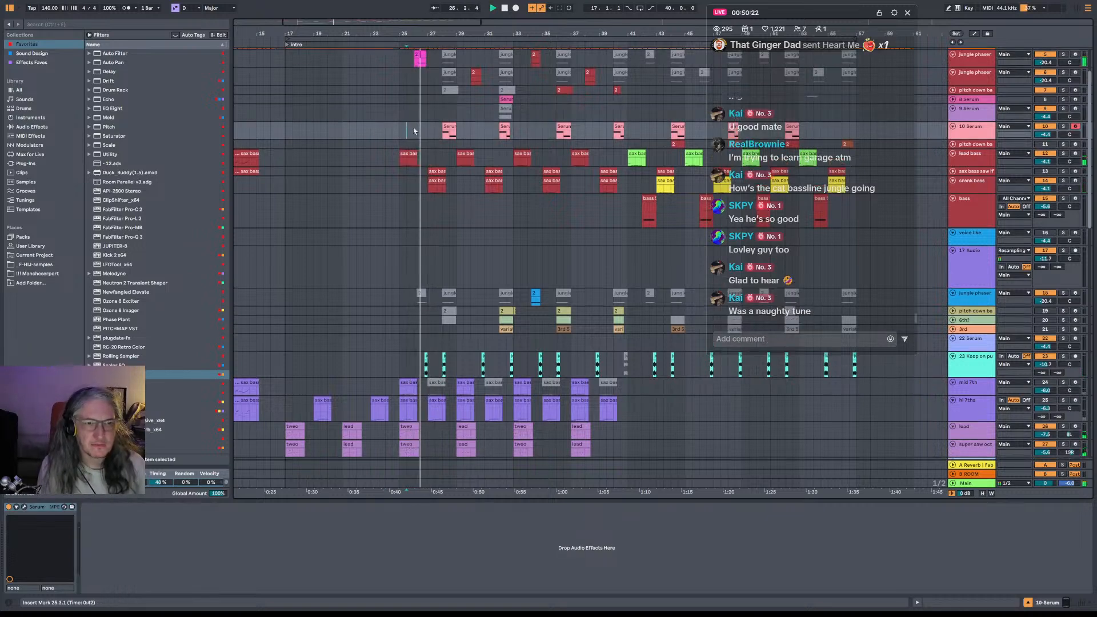
left_click(414, 127)
scroll(410, 182, "up", 3)
left_click_drag(417, 34, 420, 38)
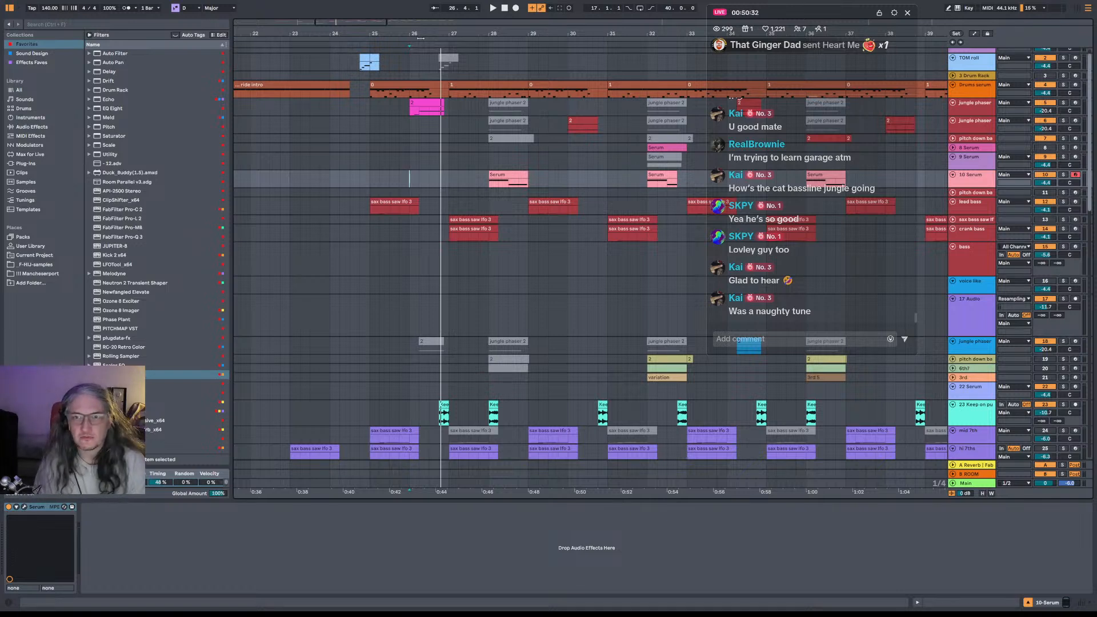
key("space")
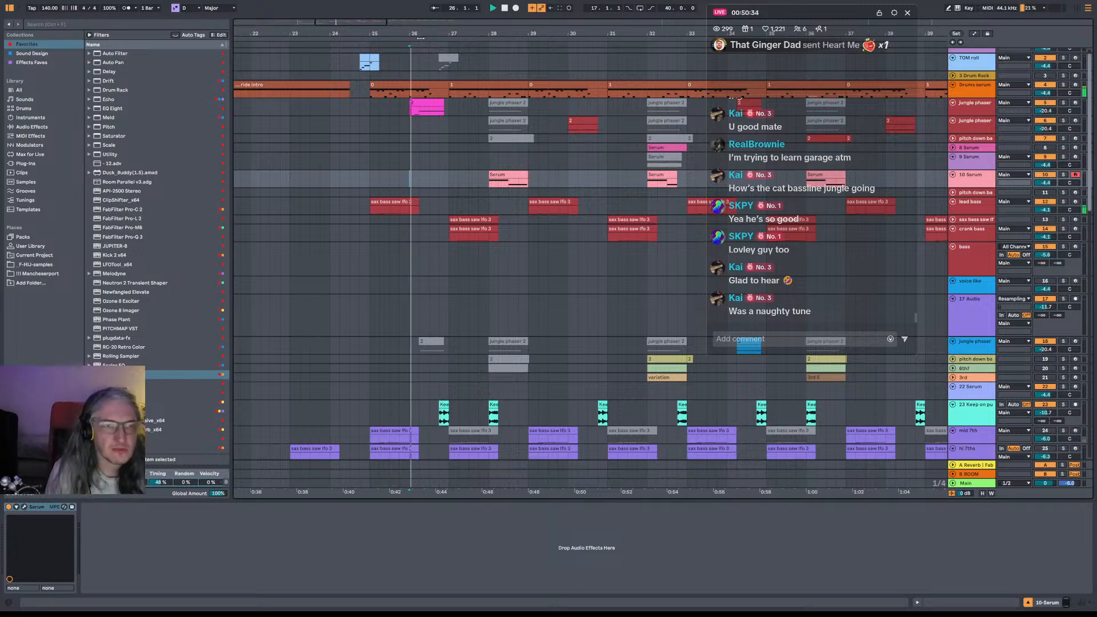
key("space")
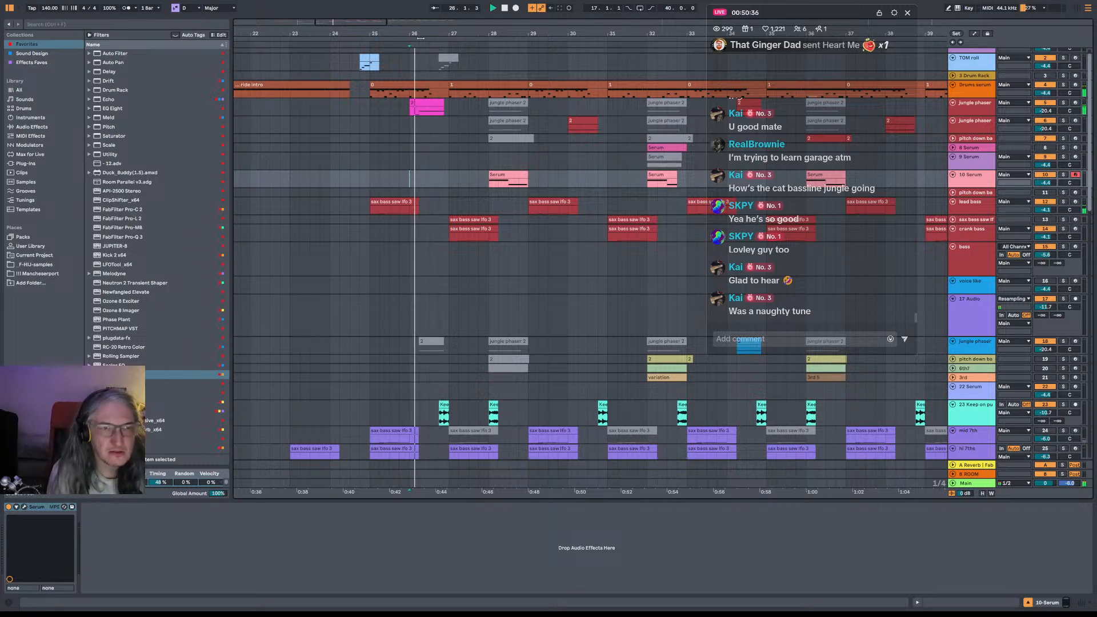
key("space")
scroll(328, 113, "up", 1)
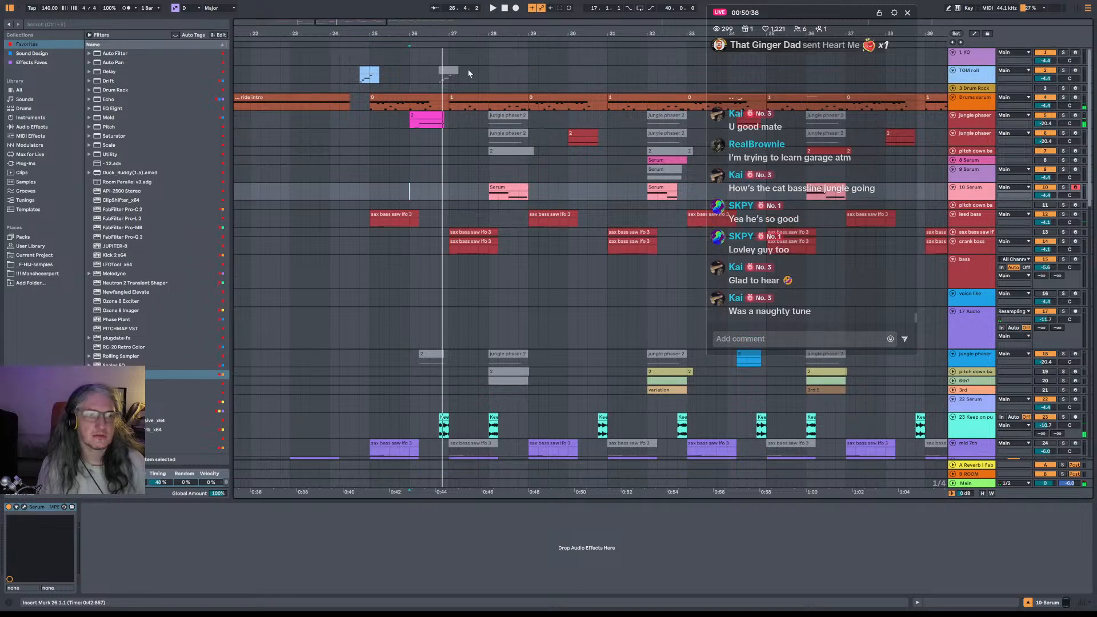
Place the insert marker at 24.4.1 on the 10 Serum track and play the arrangement from there.
left_click_drag(429, 38, 441, 45)
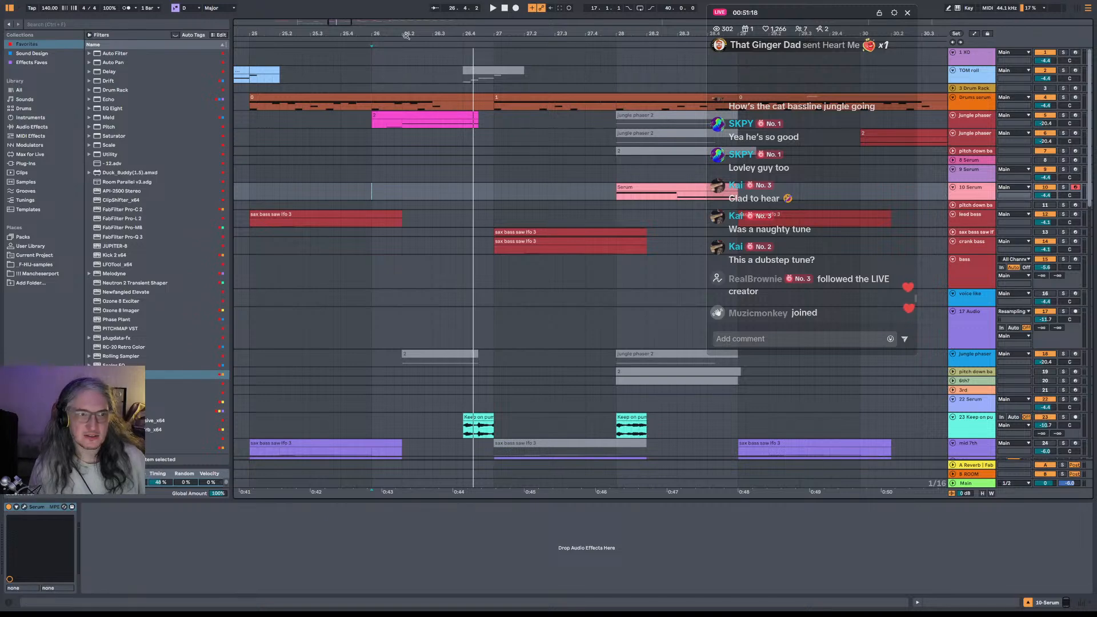
left_click_drag(407, 36, 451, 19)
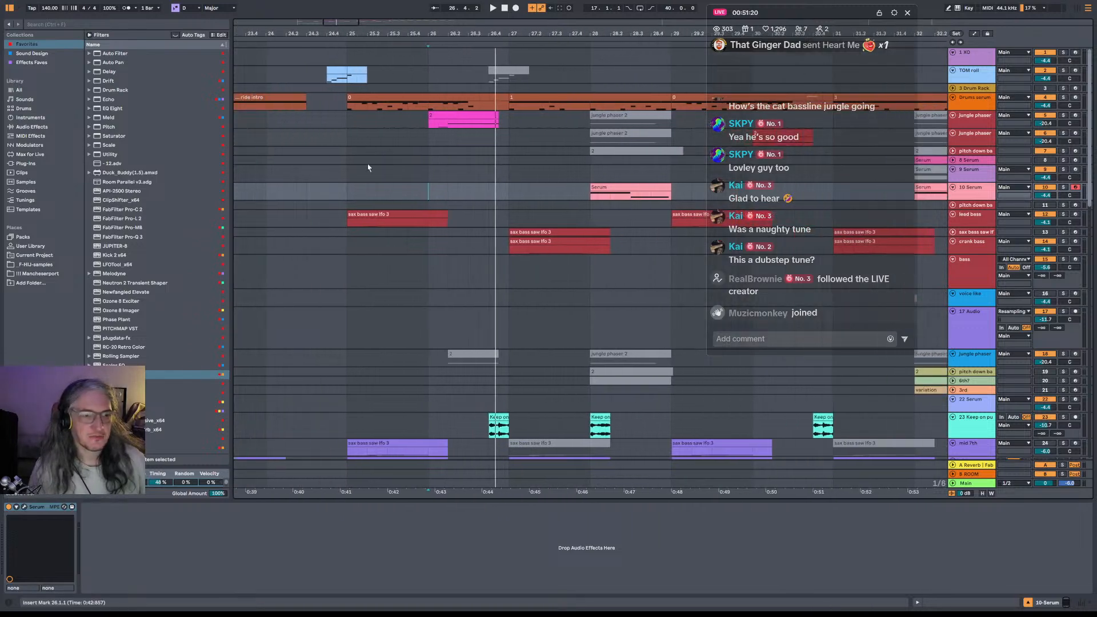
left_click(340, 197)
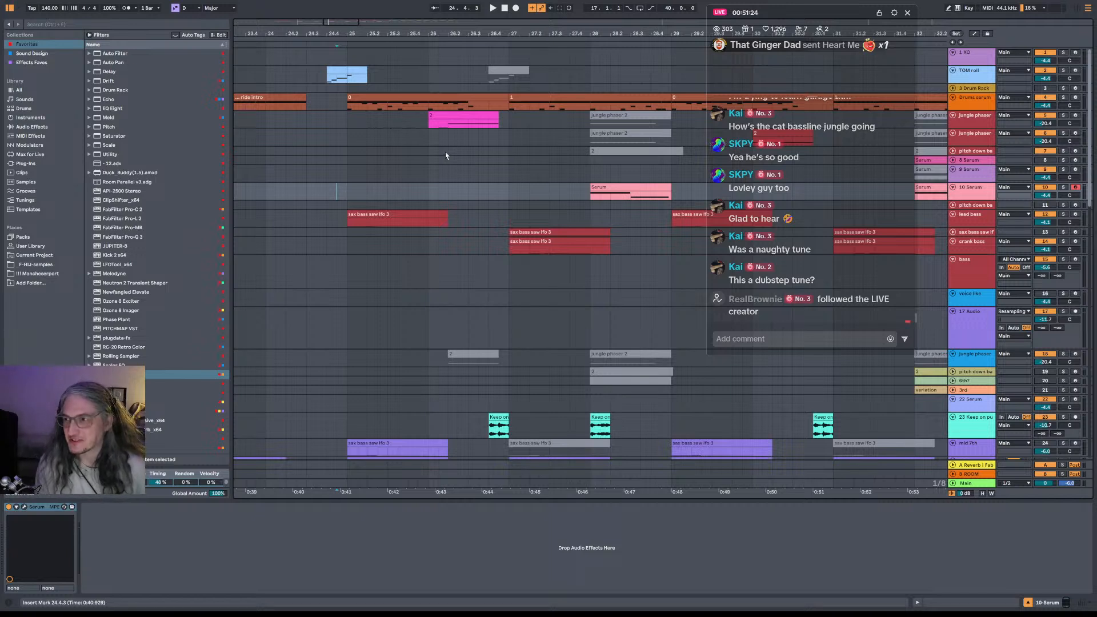
left_click(327, 193)
key("space")
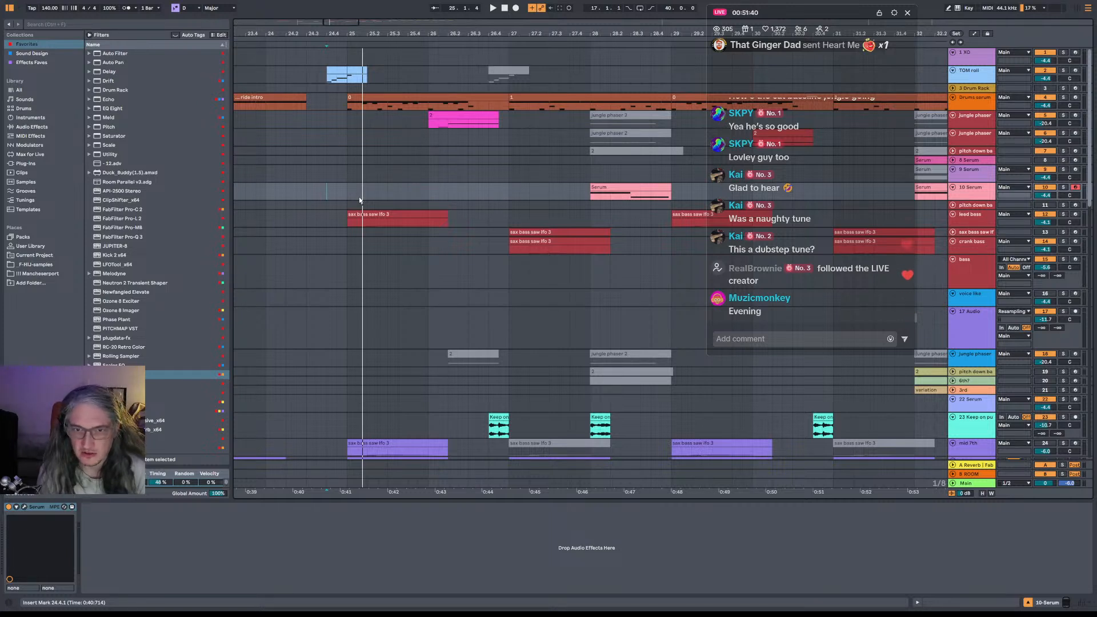
Stop the passage, place the insert marker at 25.4.3 on the Drums serum track, and play the arrangement from there.
key("space")
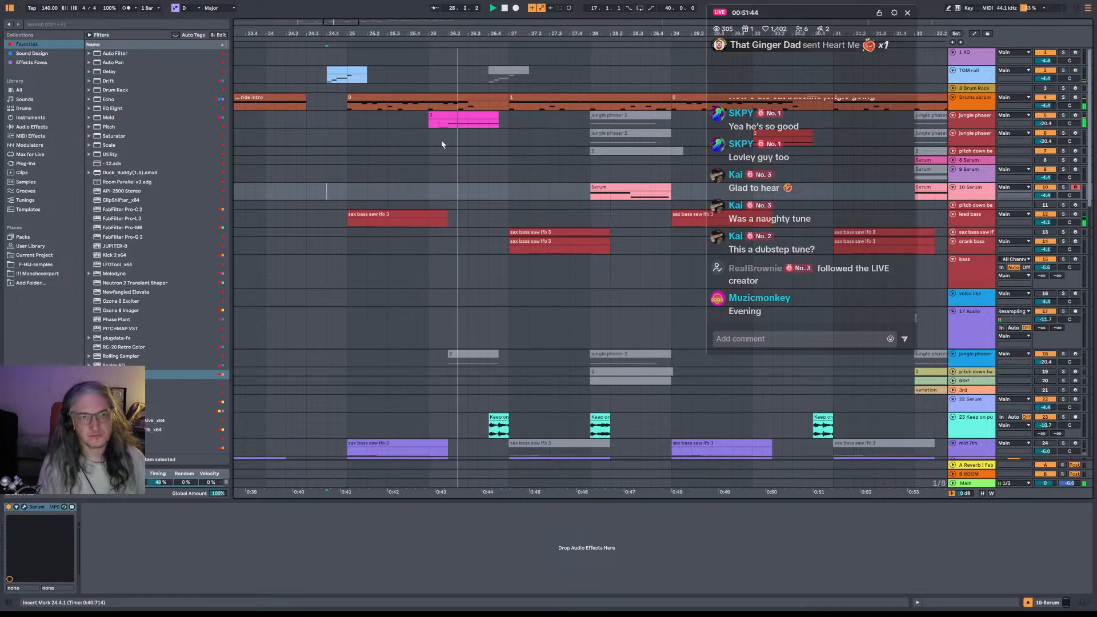
left_click_drag(429, 106, 499, 107)
left_click(429, 107)
key("space")
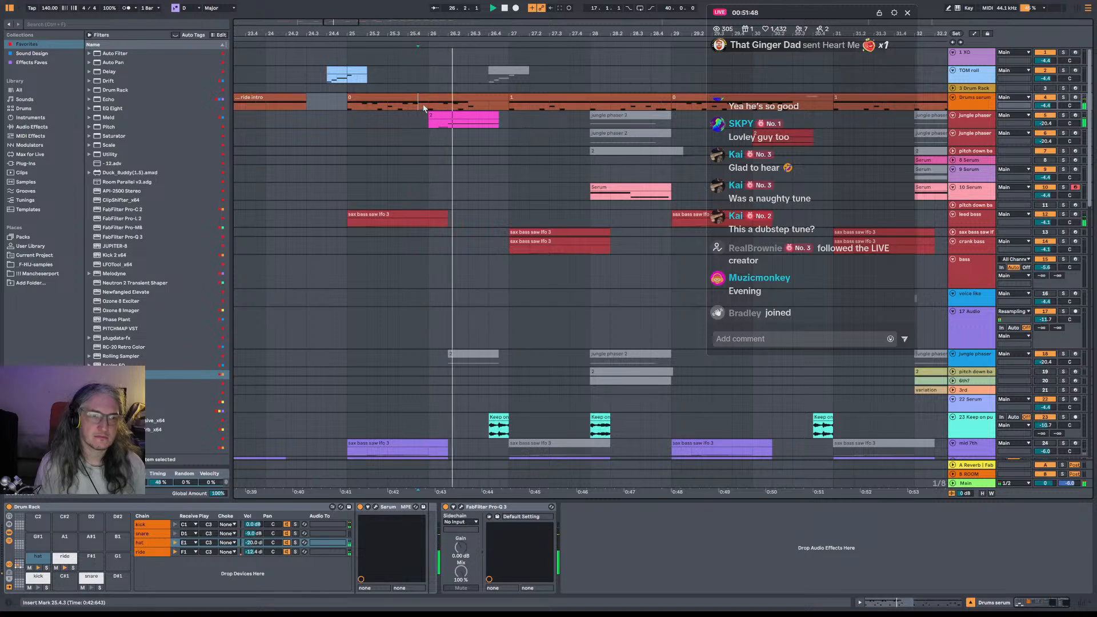
Select 26.1.1 to 26.3.3 on the Drums serum track, place the insert marker at 26.3.1, and audition the passage repeatedly.
left_click_drag(429, 107, 480, 107)
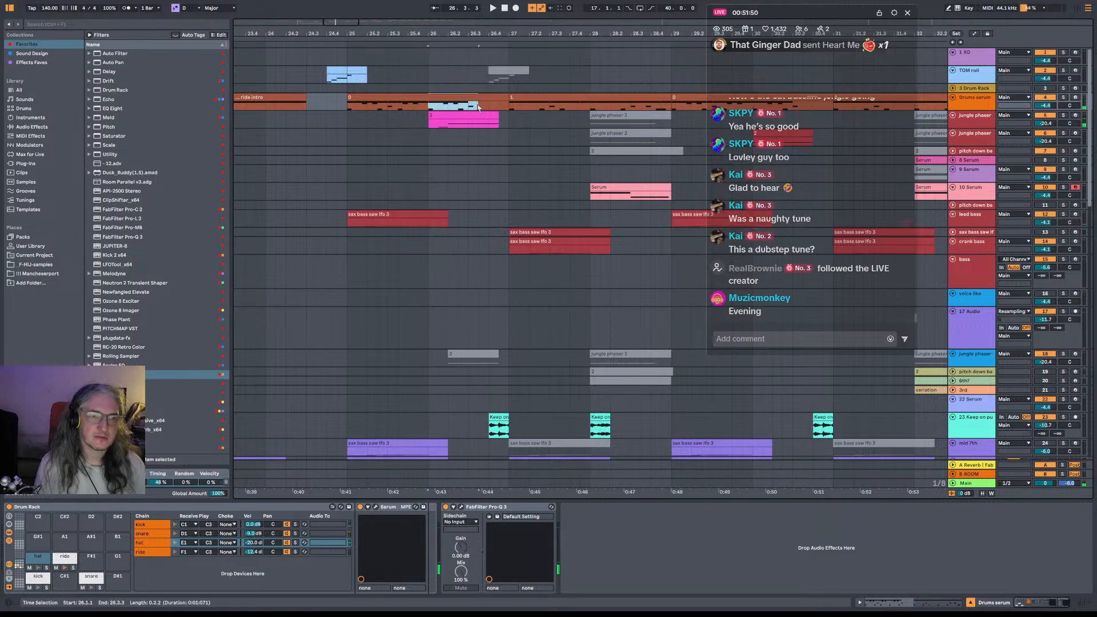
left_click(470, 107)
key("space")
key("space")
key("space")
key("space")
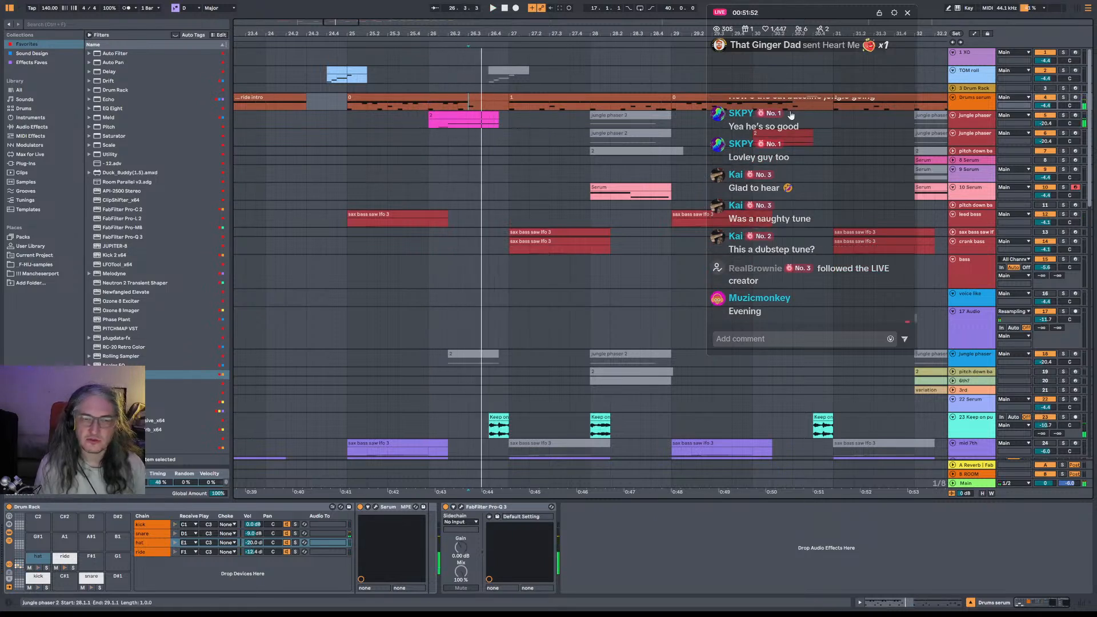
key("space")
key("space")
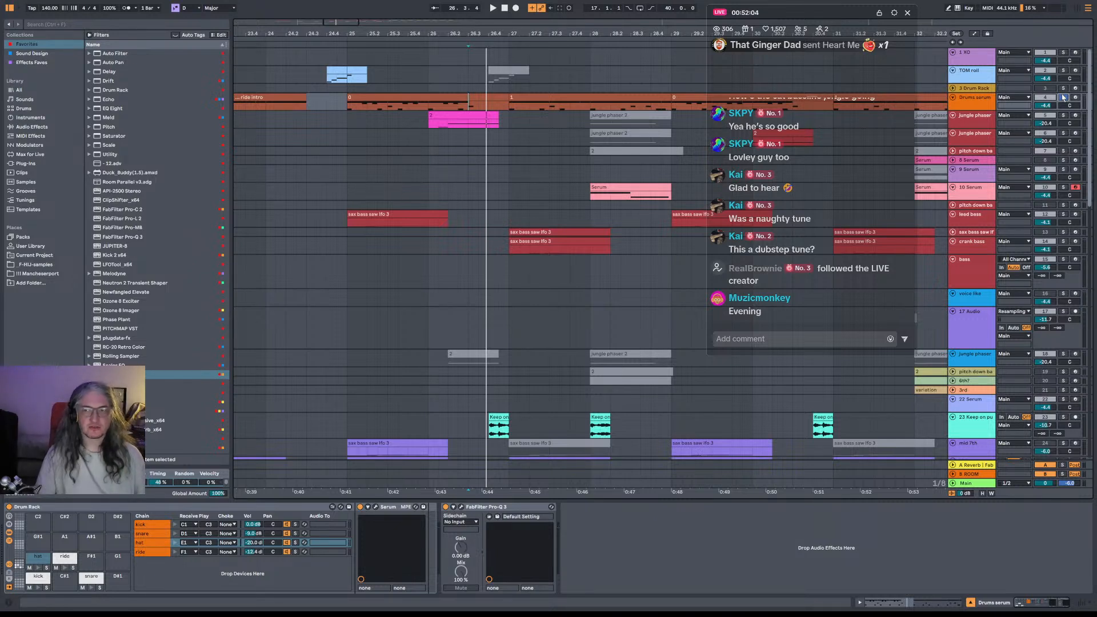
Insert a MIDI track below the Drums serum track and load the Serum instrument onto it from a browser search.
left_click(979, 103)
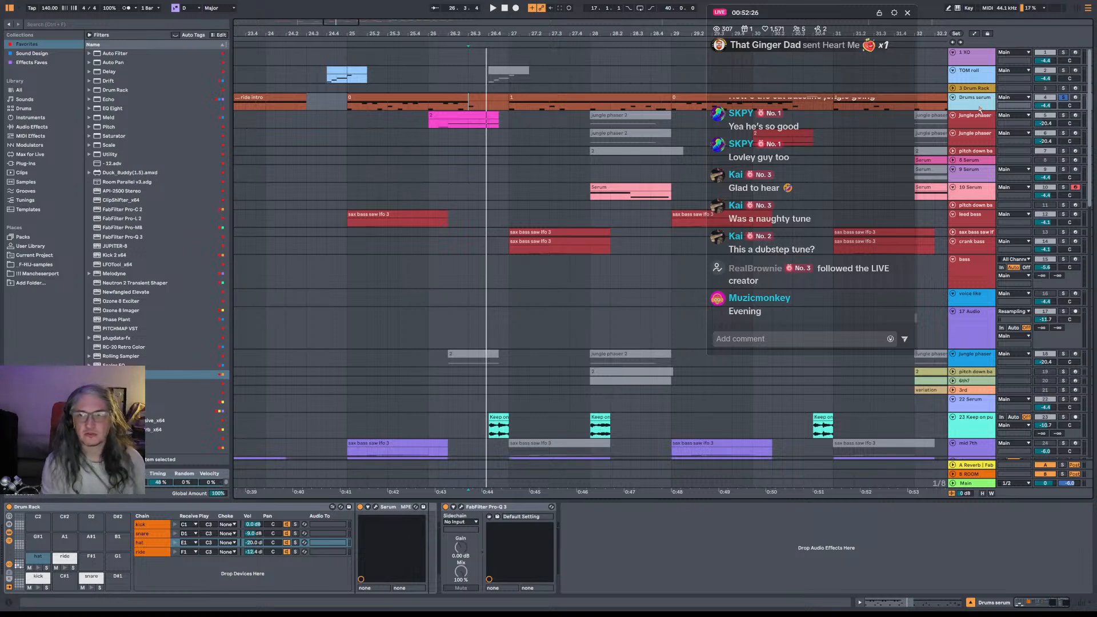
key("ctrl+shift+t")
key("ctrl+f")
type("serum")
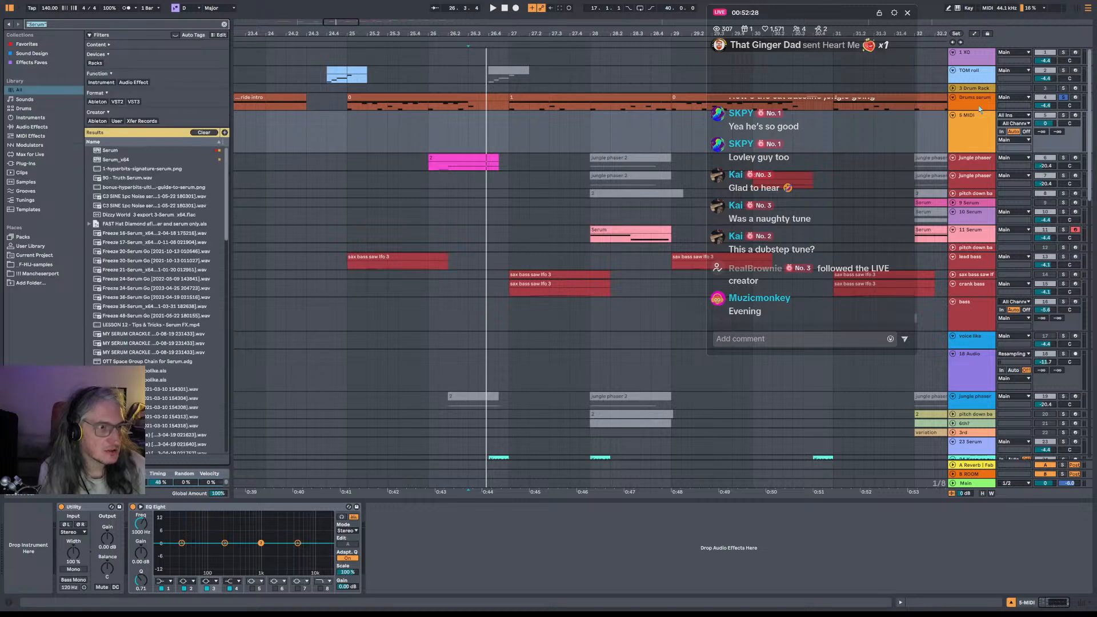
key("Down")
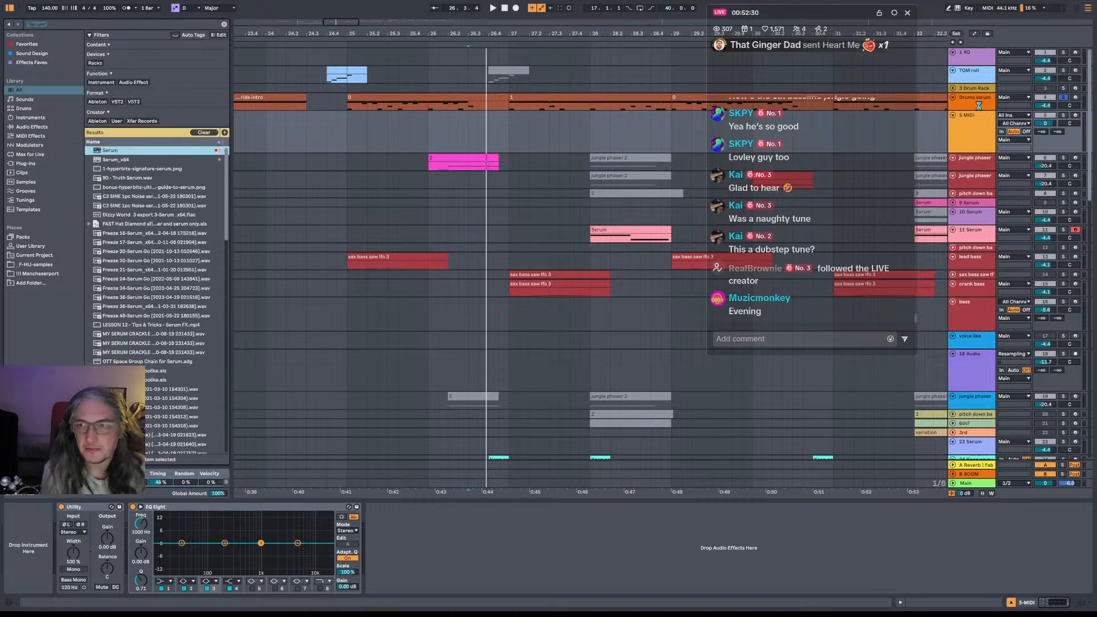
key("Return")
type("Se")
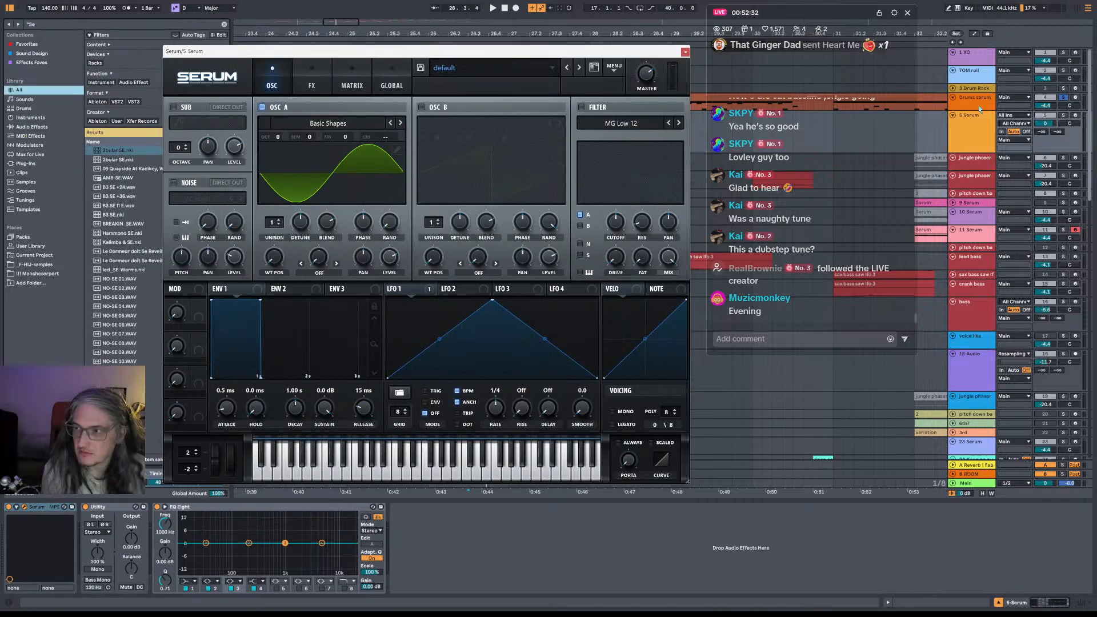
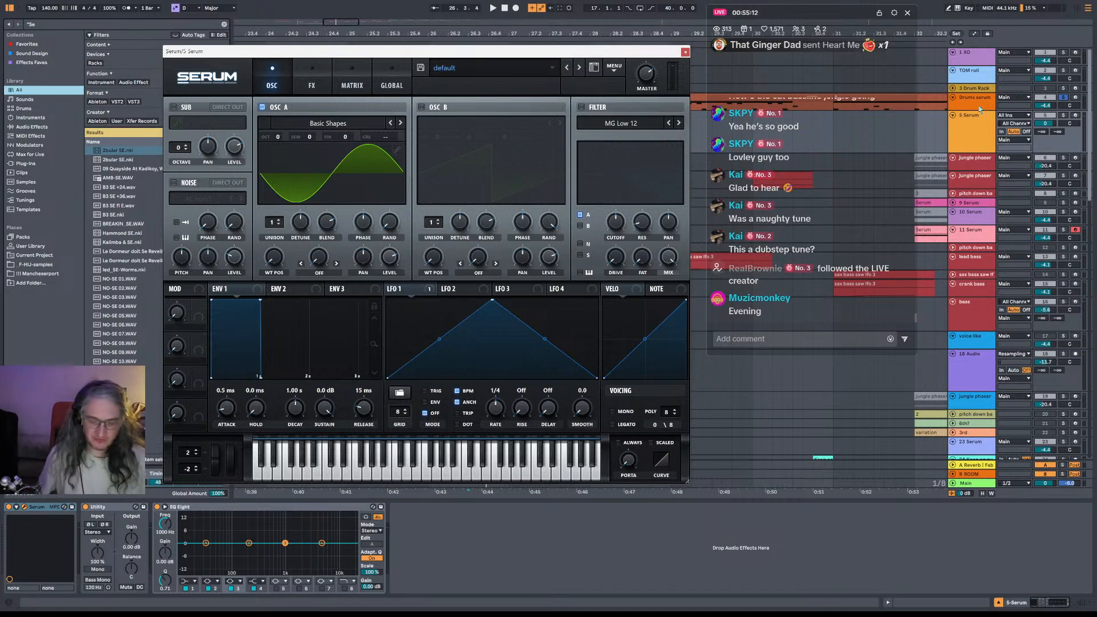
Solo and record-arm the 5 Serum track, keeping its Serum plug-in window open below the track lanes.
mouse_move(1, 154)
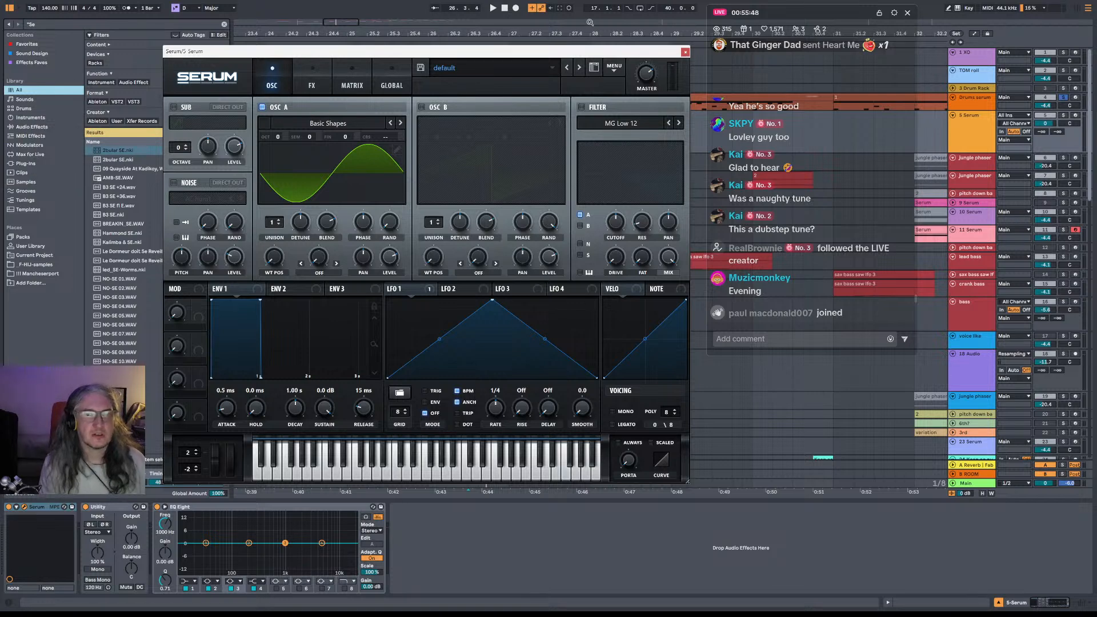
left_click_drag(632, 51, 617, 206)
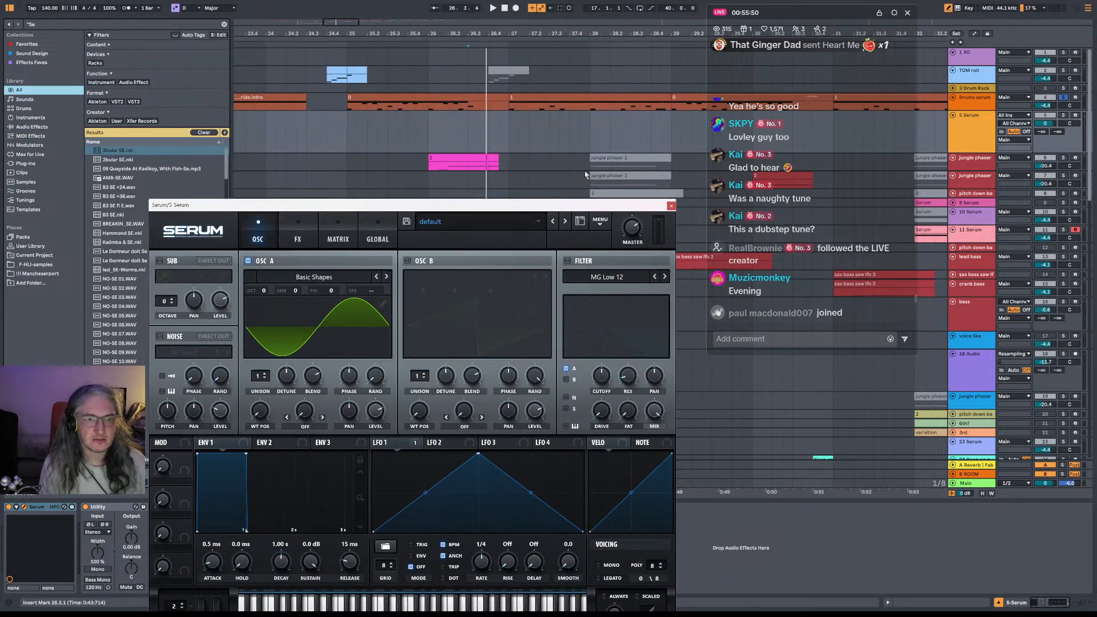
left_click(983, 126)
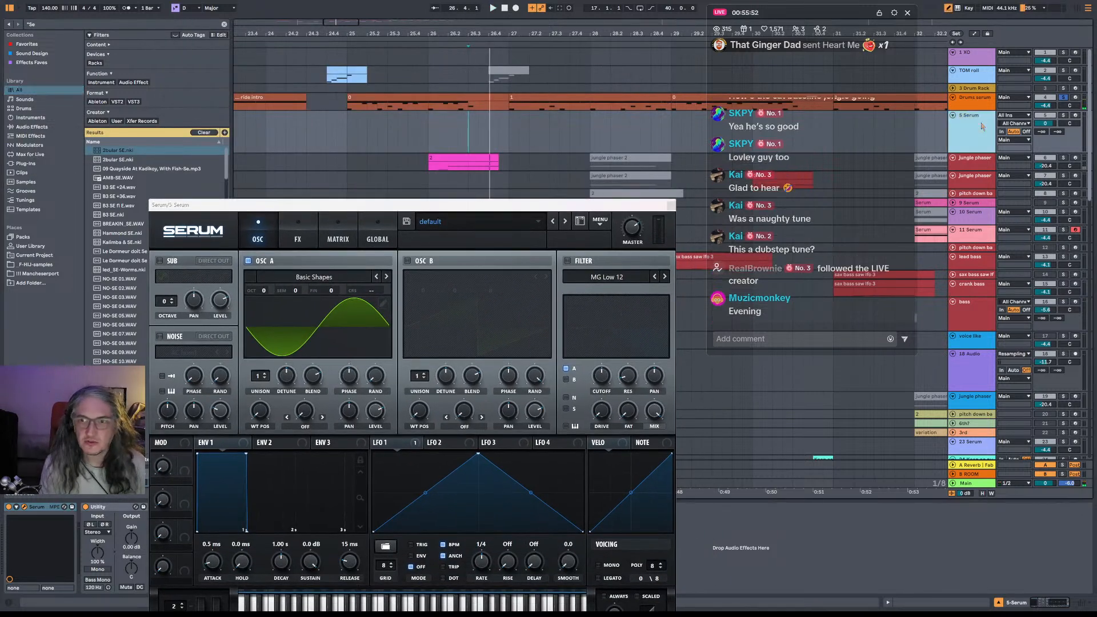
left_click(1064, 115)
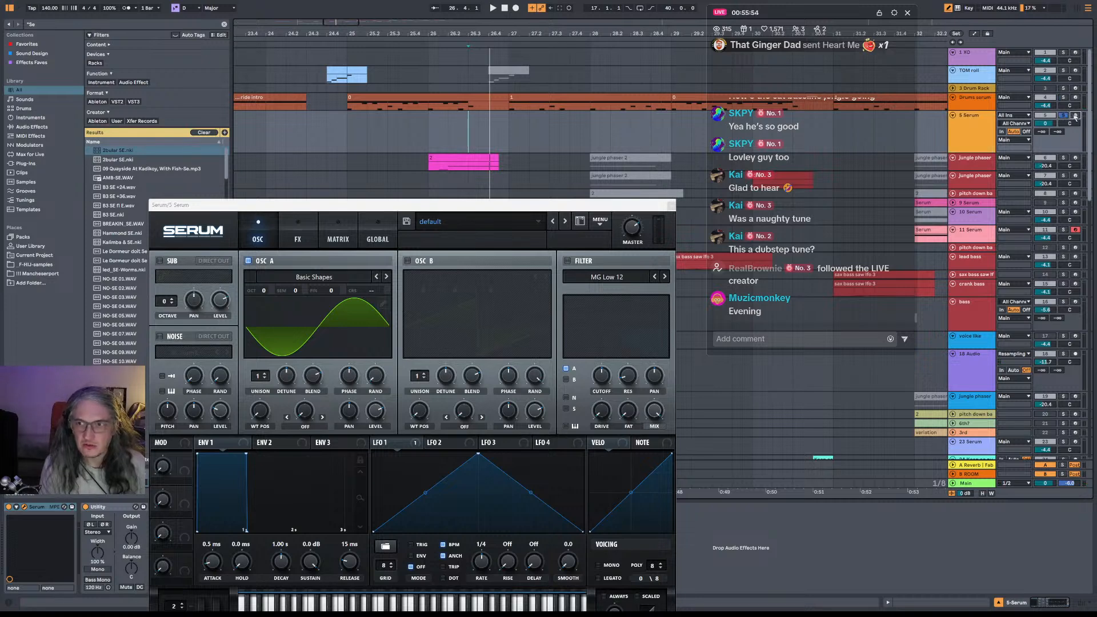
left_click(1075, 116)
left_click(24, 508)
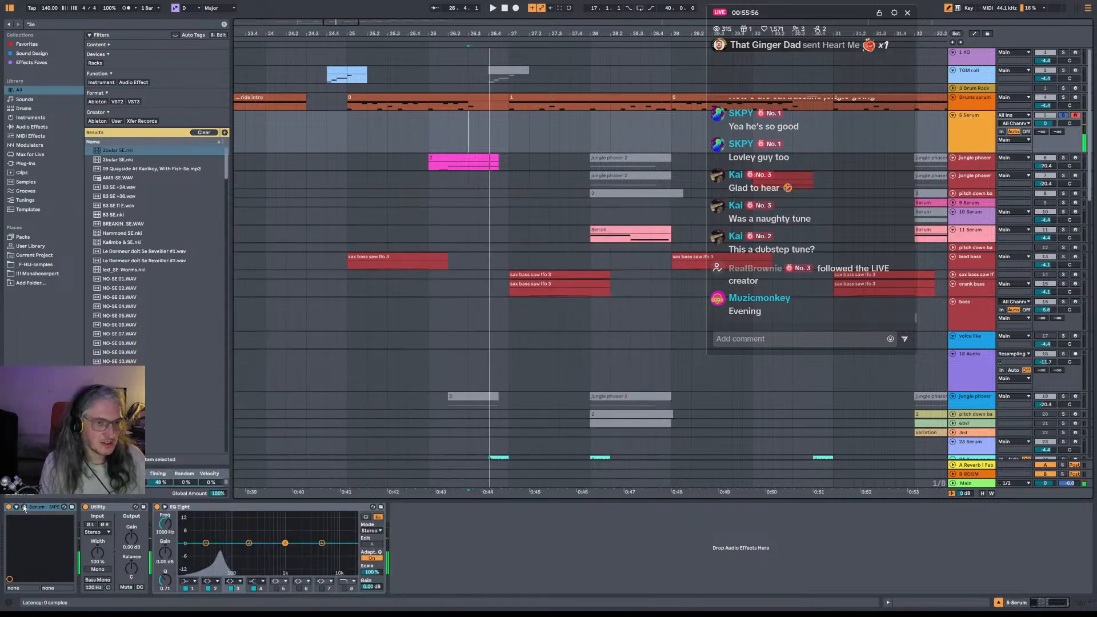
left_click(24, 508)
Load the Quick whoosh preset from the User Risers folder into Serum.
left_click(467, 195)
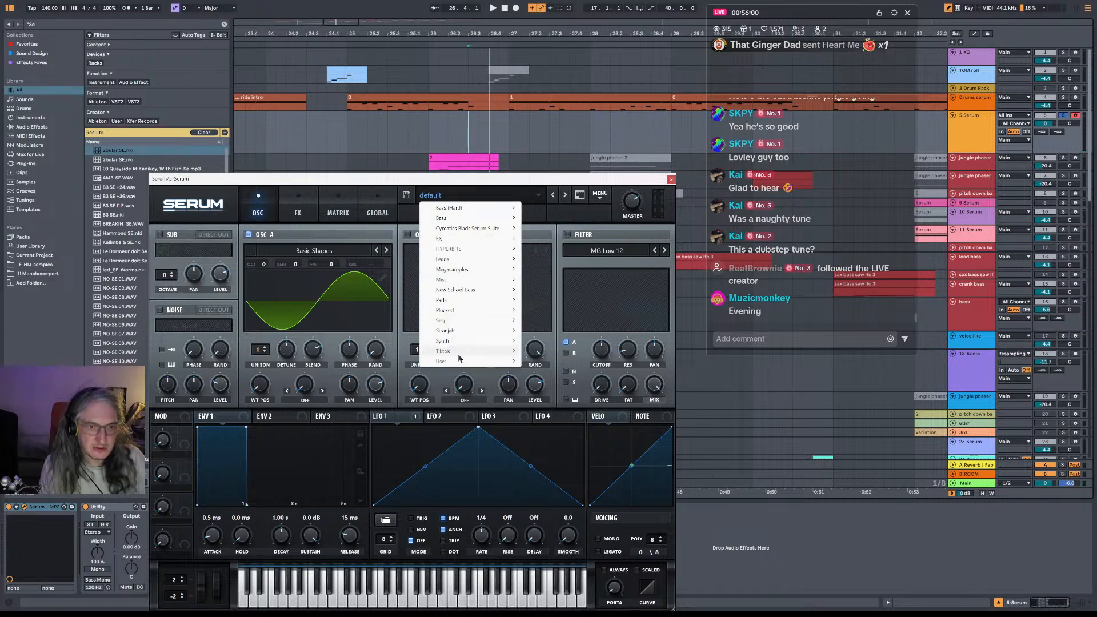
mouse_move(459, 361)
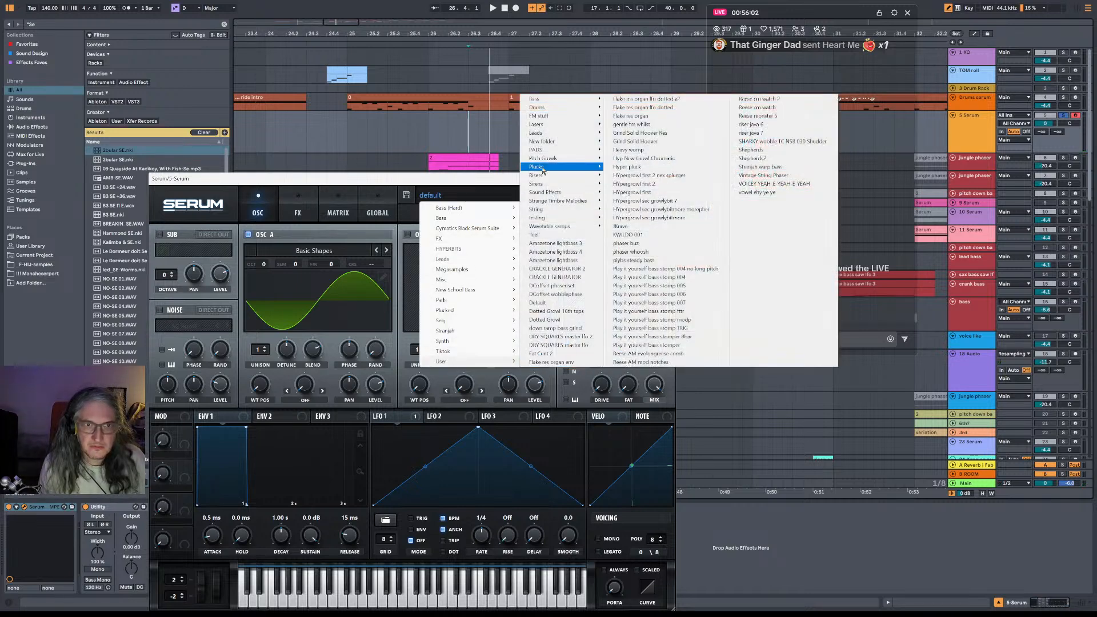
mouse_move(570, 184)
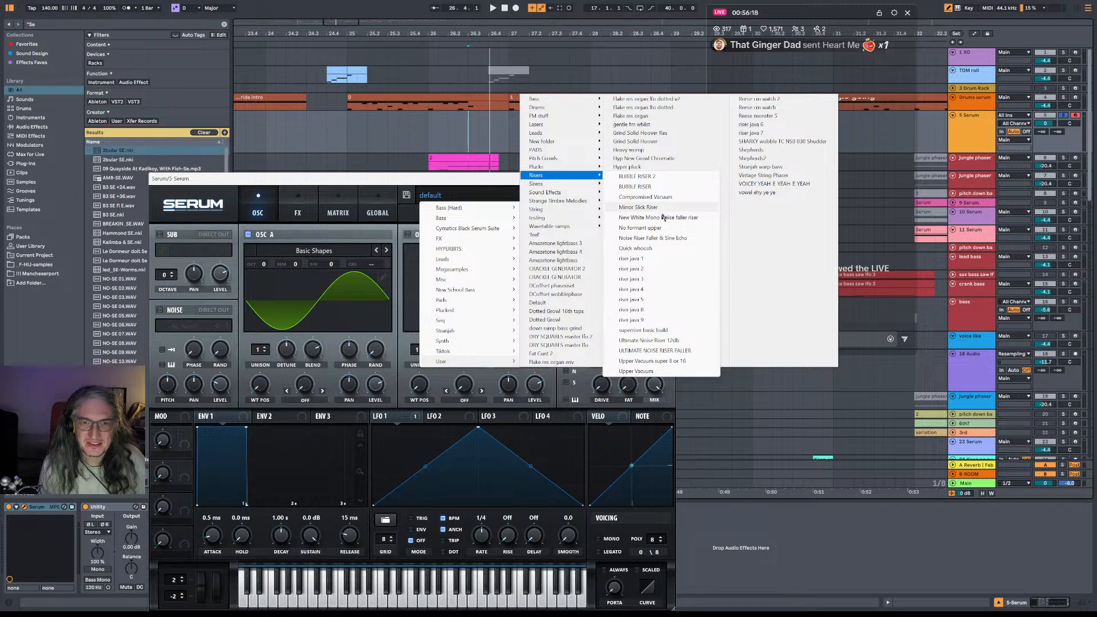
left_click(646, 249)
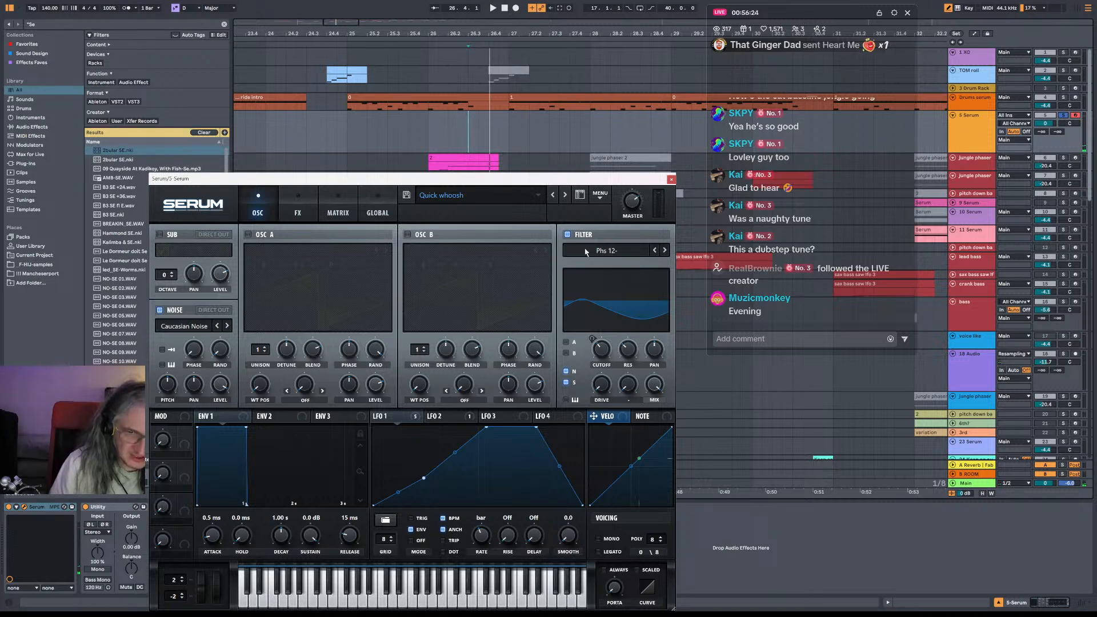
Compare the Quick whoosh sound with the oscillator-page filter bypassed and active, and switch off the Chorus effect.
left_click(568, 235)
left_click(569, 235)
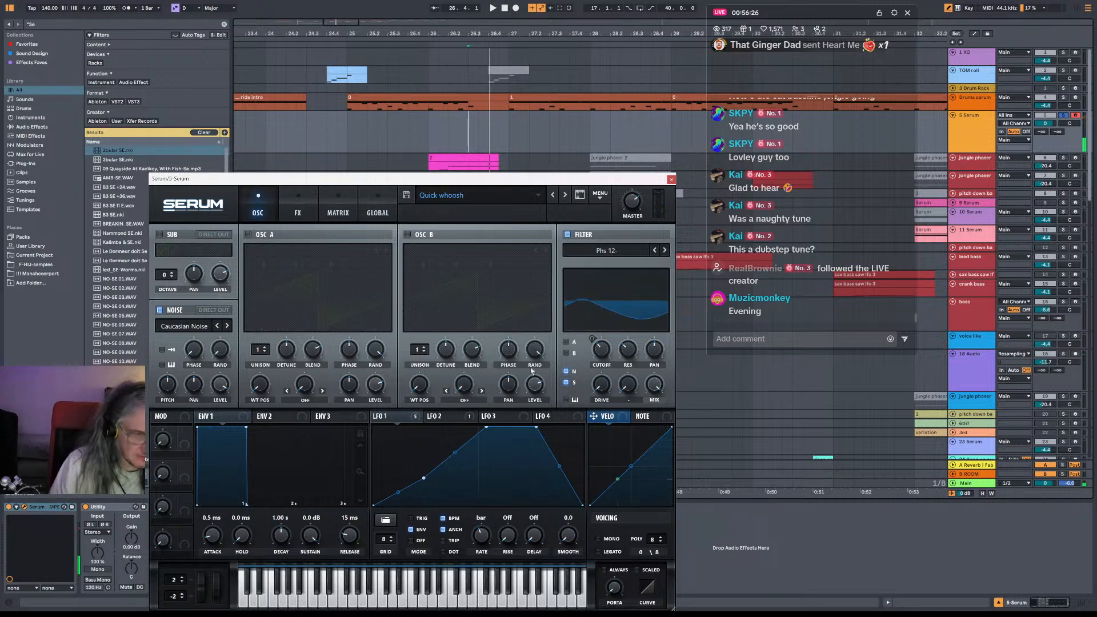
left_click(313, 214)
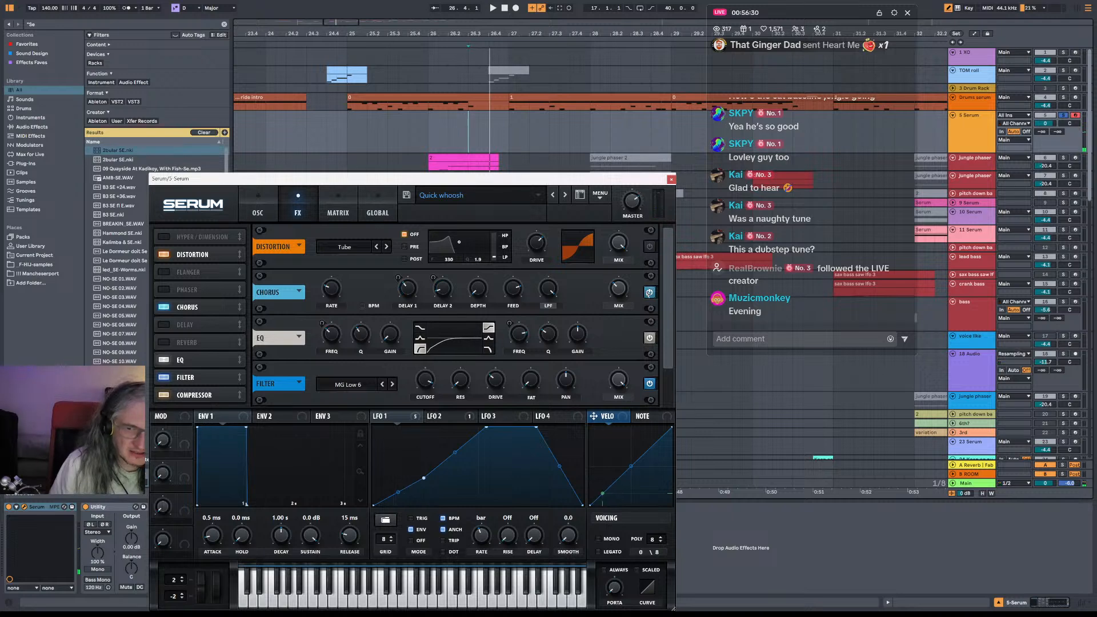
left_click(650, 292)
left_click(650, 292)
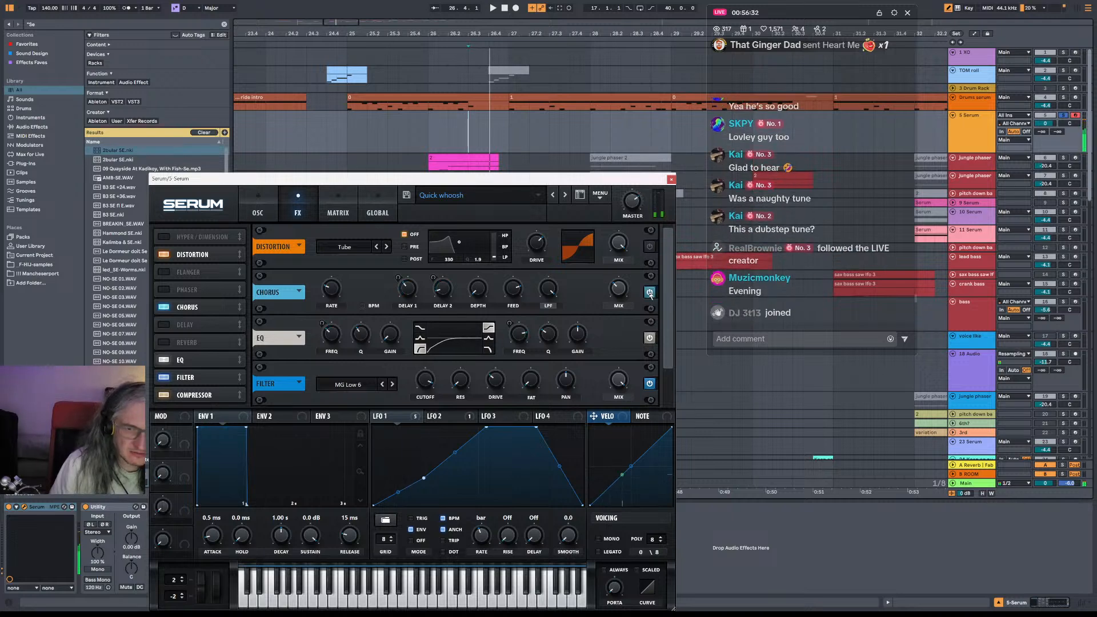
left_click(650, 293)
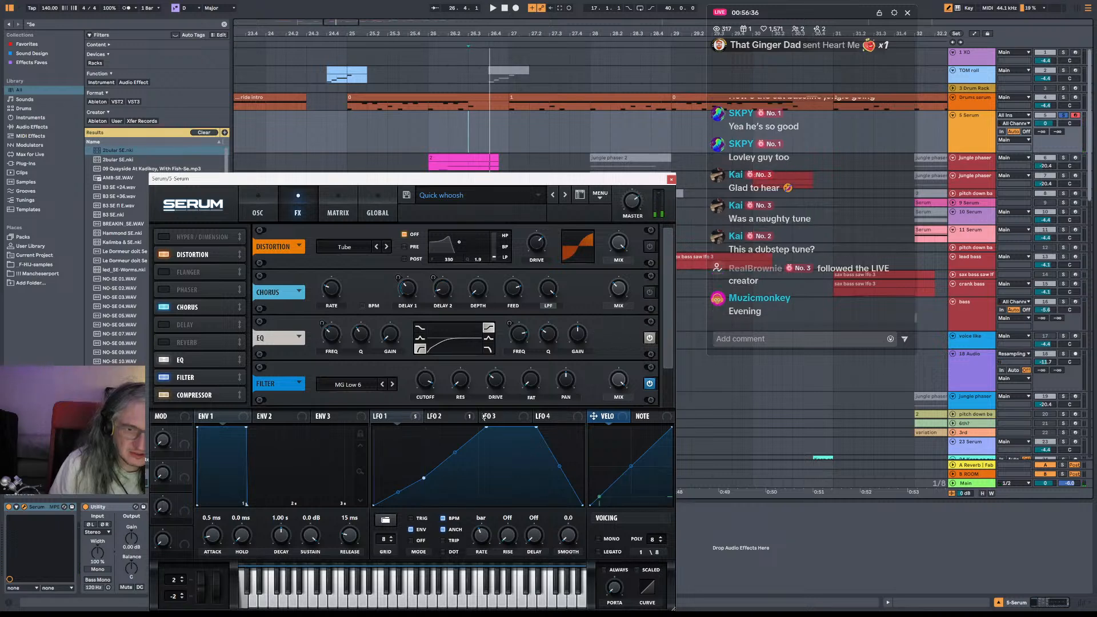
Change the effects-chain filter type to High 24.
mouse_move(435, 396)
left_click_drag(456, 391, 481, 460)
left_click(348, 385)
mouse_move(375, 409)
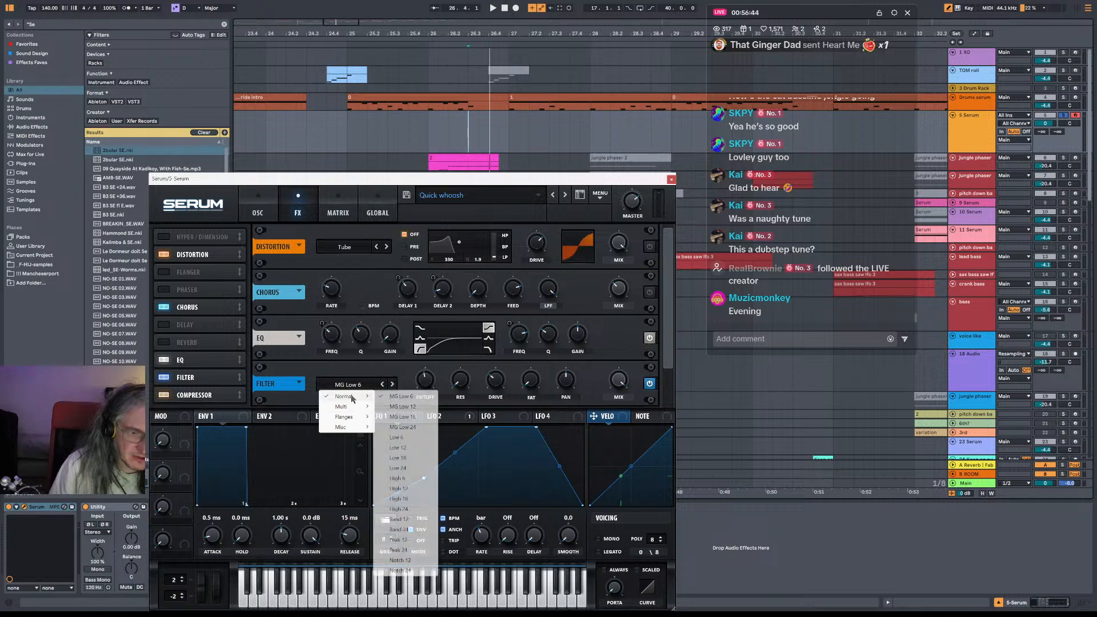
left_click(411, 488)
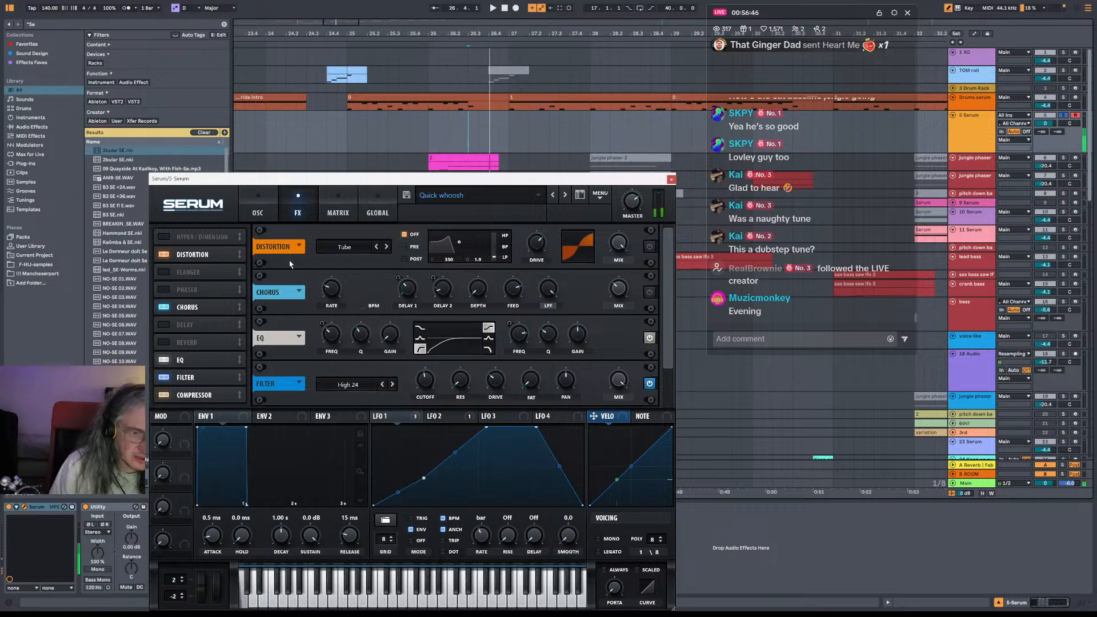
Check the oscillator, global and matrix pages, set the effects-chain filter to Band 12, and modulate its cutoff with LFO 1.
left_click(274, 210)
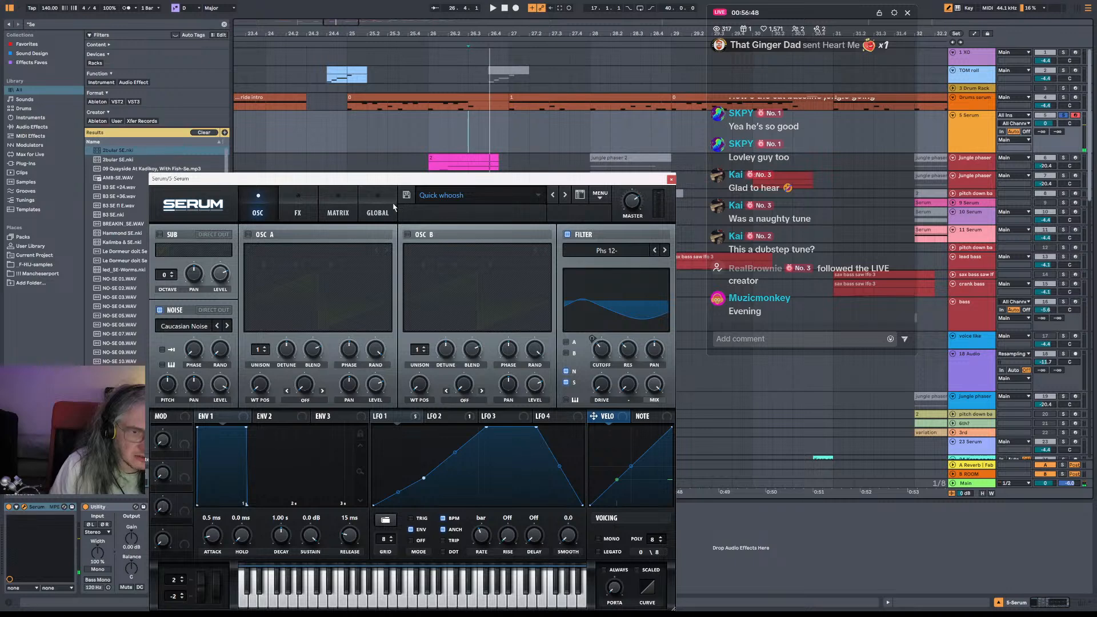
left_click(380, 211)
left_click(339, 211)
left_click(309, 212)
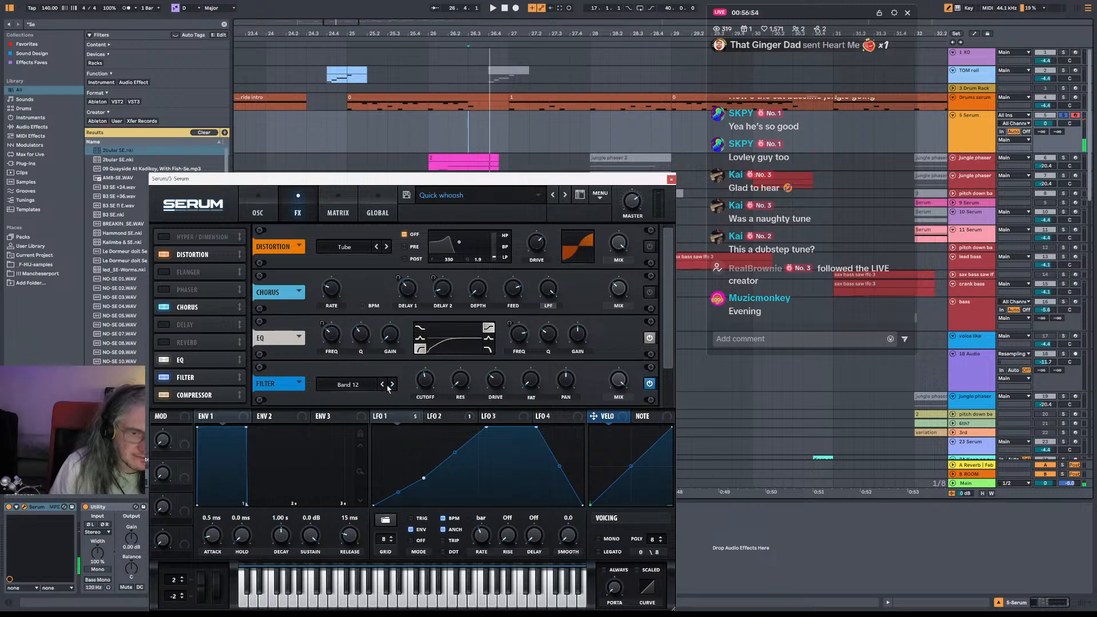
mouse_move(425, 384)
left_mouse_down()
mouse_move(437, 382)
mouse_move(428, 394)
mouse_move(426, 382)
left_mouse_up()
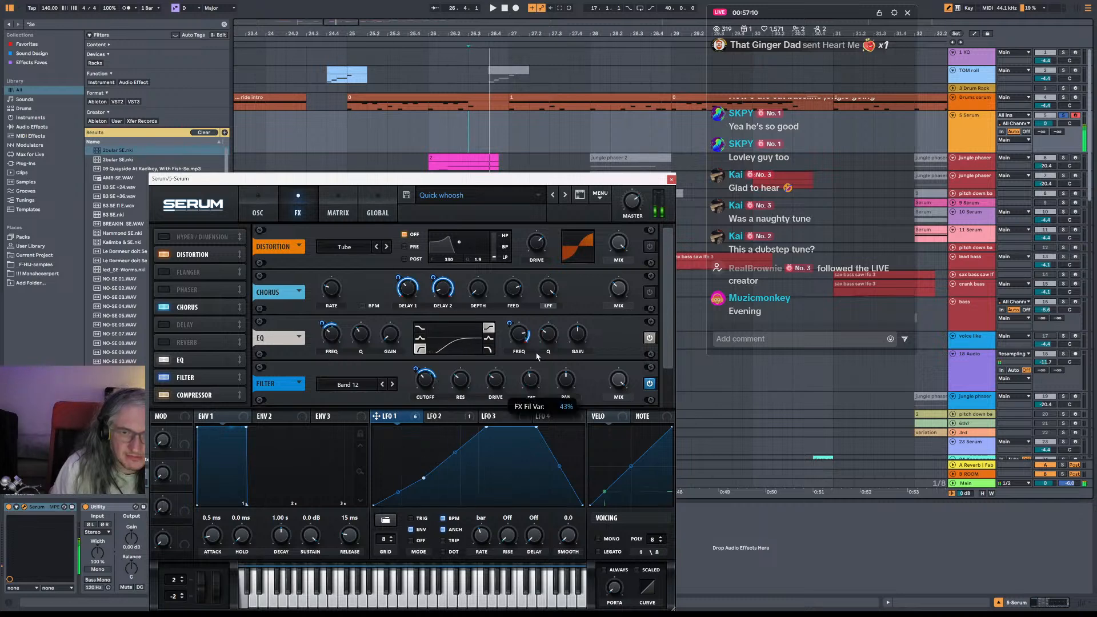
Compare the effects-chain compressor with multiband mode on and off, and return to Serum's oscillator page.
scroll(659, 351, "down", 1)
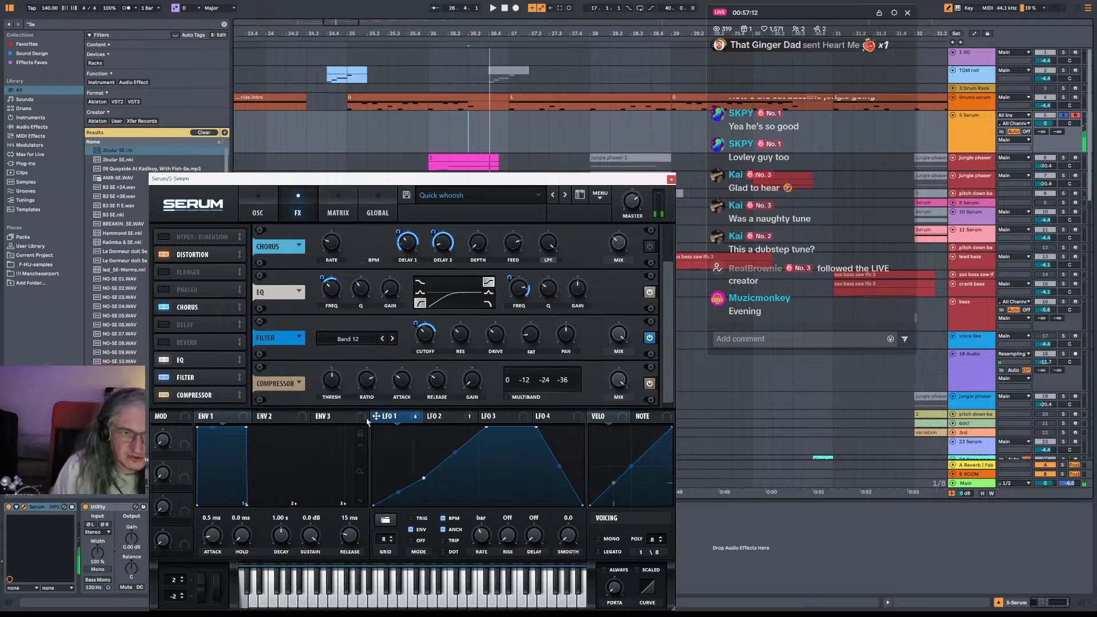
left_click(507, 397)
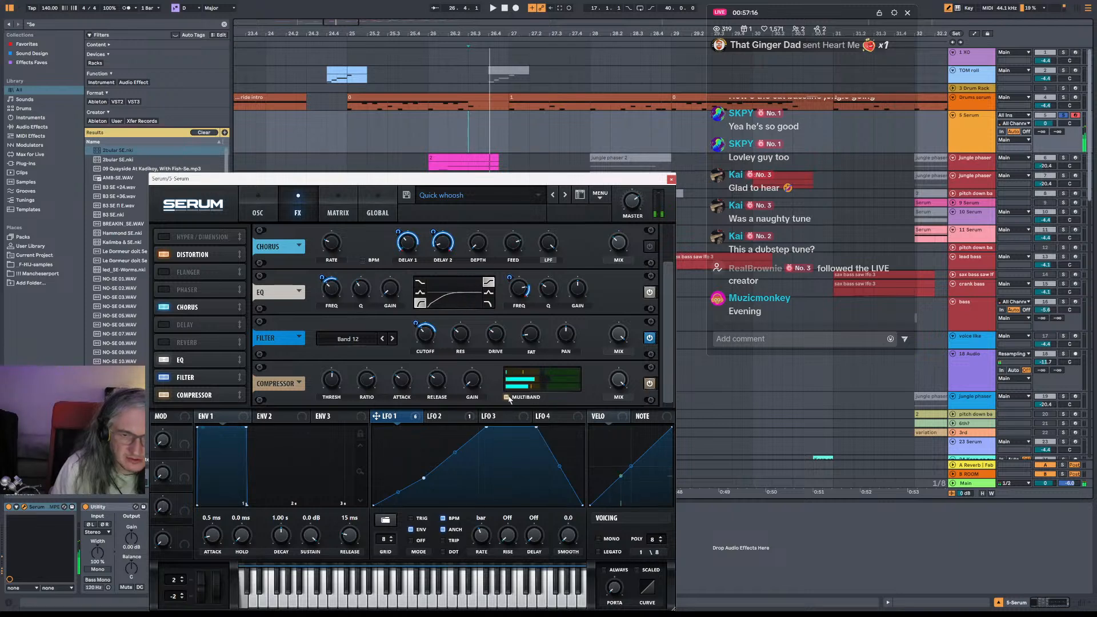
left_click(507, 398)
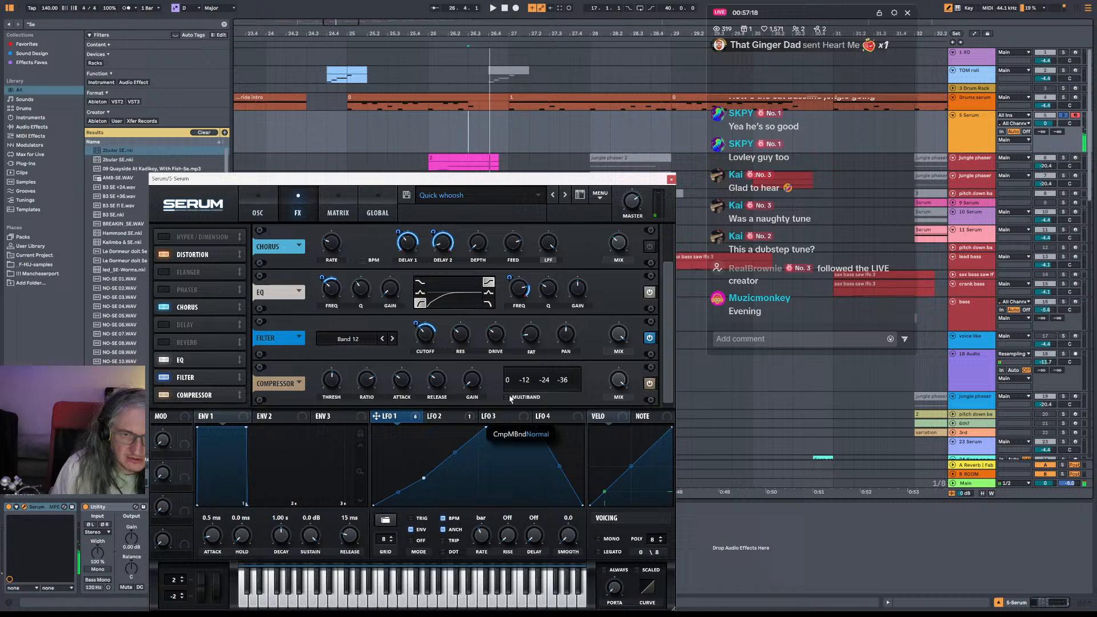
left_click(251, 212)
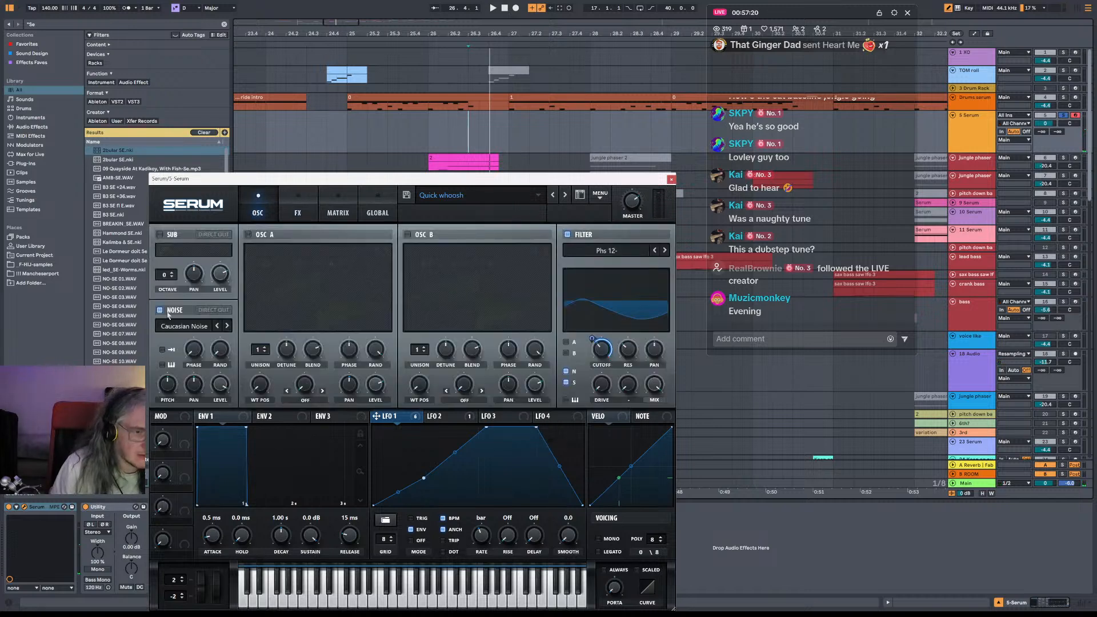
Switch the Serum noise oscillator from Caucasian Noise to the White mono noise sample.
left_click(184, 325)
mouse_move(197, 423)
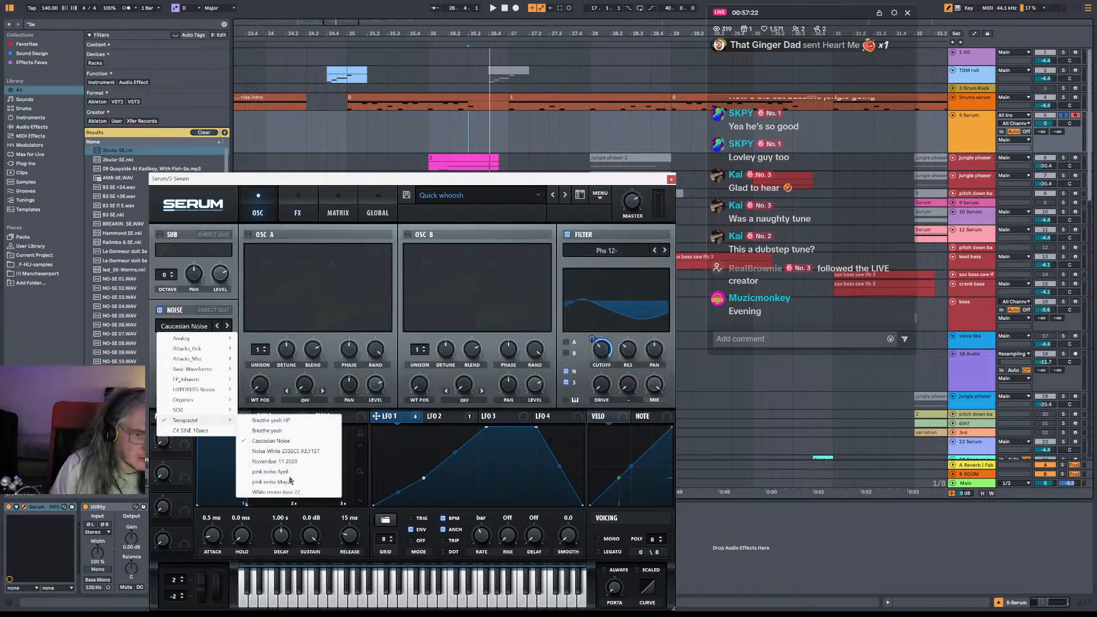
left_click(295, 495)
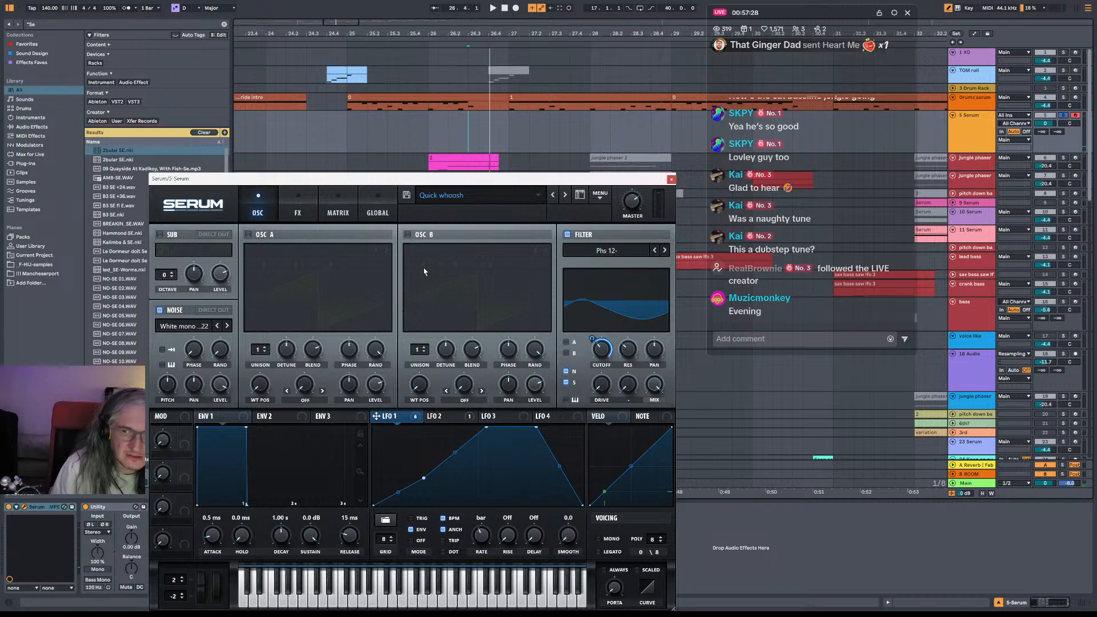
Review the whoosh patch's modulation matrix and effects chain up to the distortion, and close the synth window.
left_click(338, 211)
left_click(299, 210)
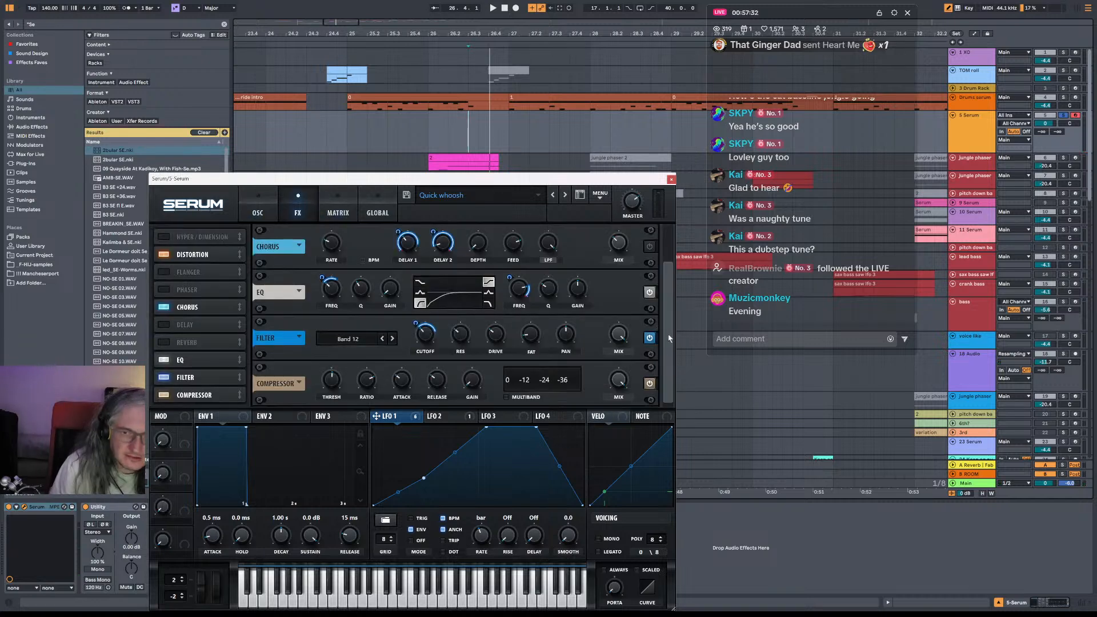
left_click_drag(670, 338, 671, 261)
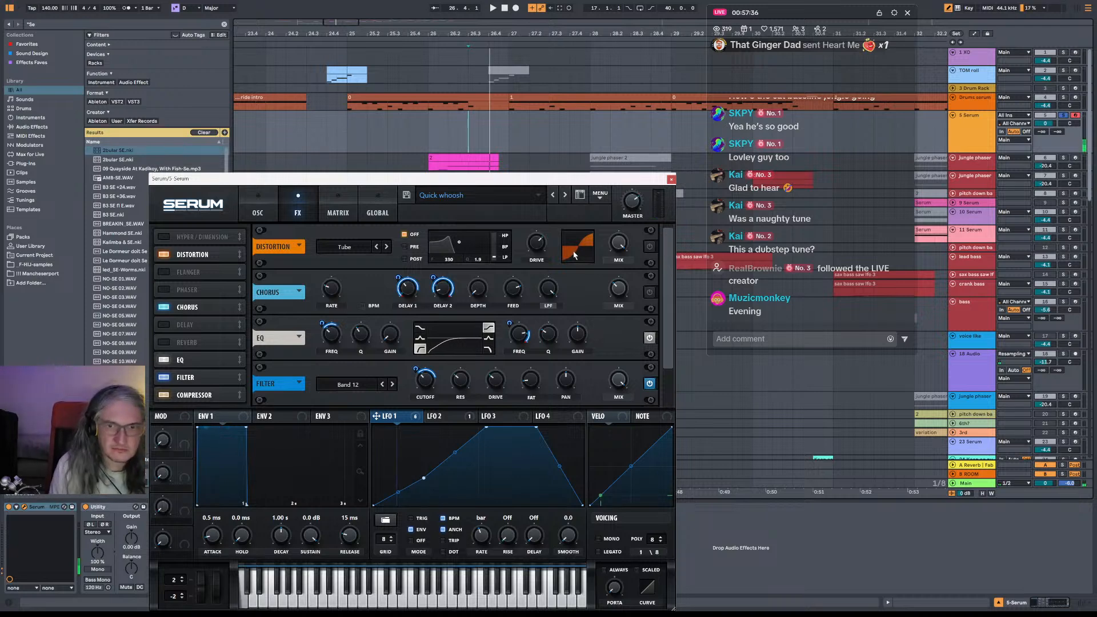
left_click(671, 179)
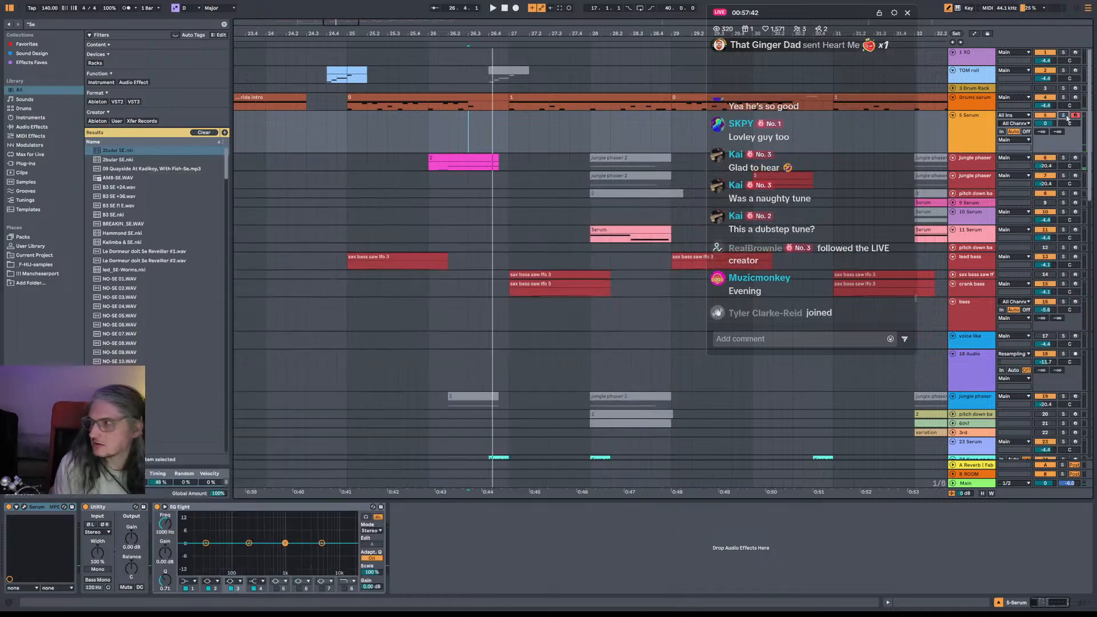
Record a C1 note with the whoosh patch on the 5 Serum track, starting at bar 26.3.
key("space")
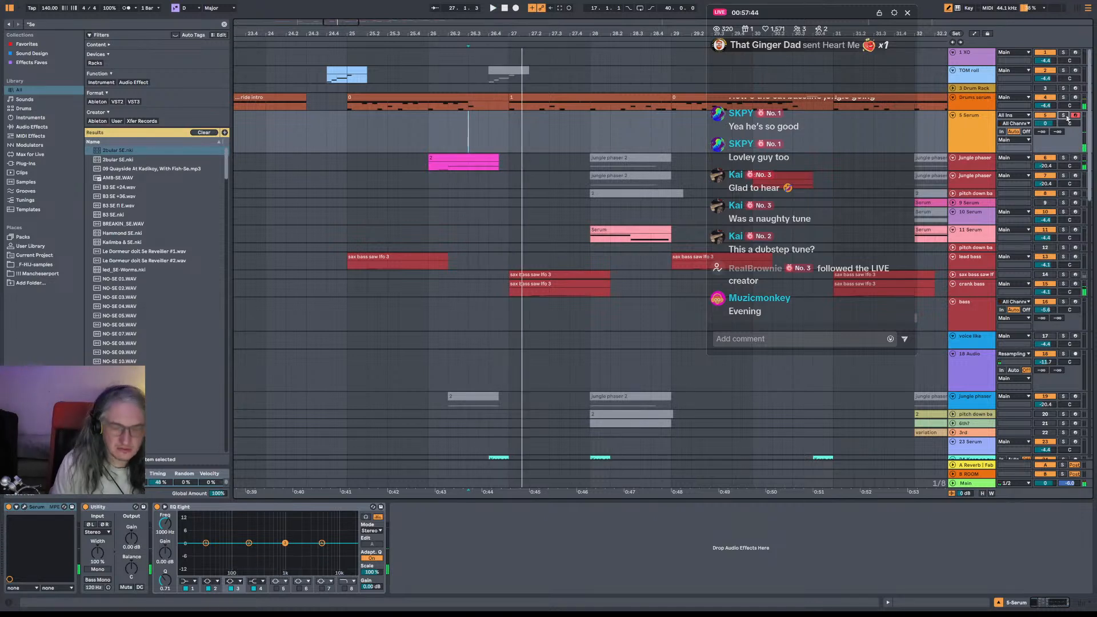
key("F9")
key("space")
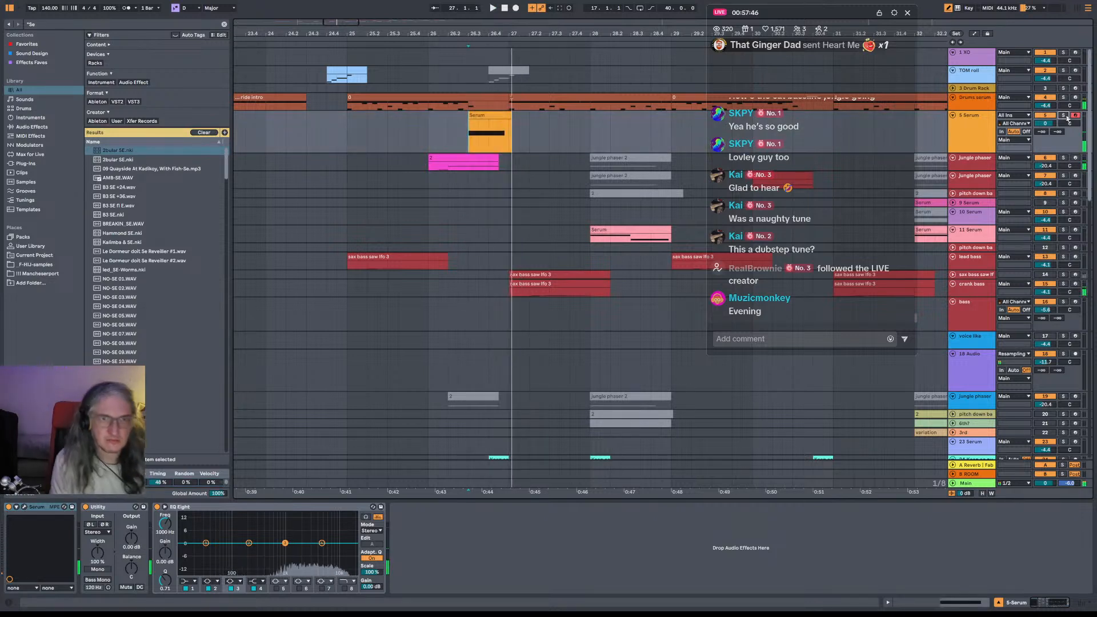
key("space")
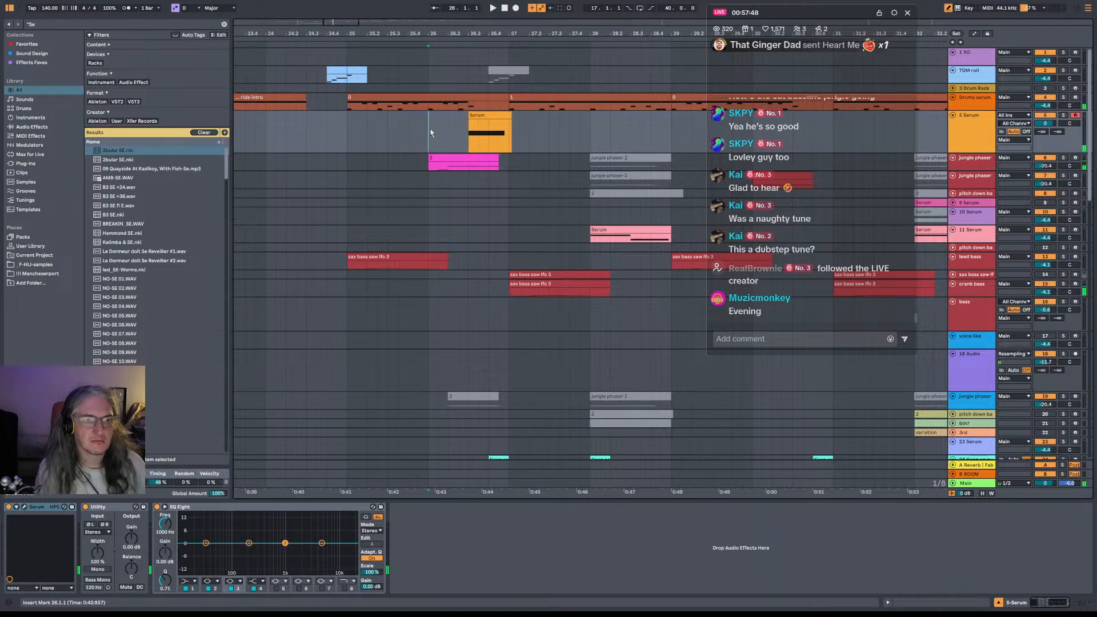
Trim the recorded Serum clip to end at 27.1.1, open its notes and audition the C1 note.
left_click(430, 129)
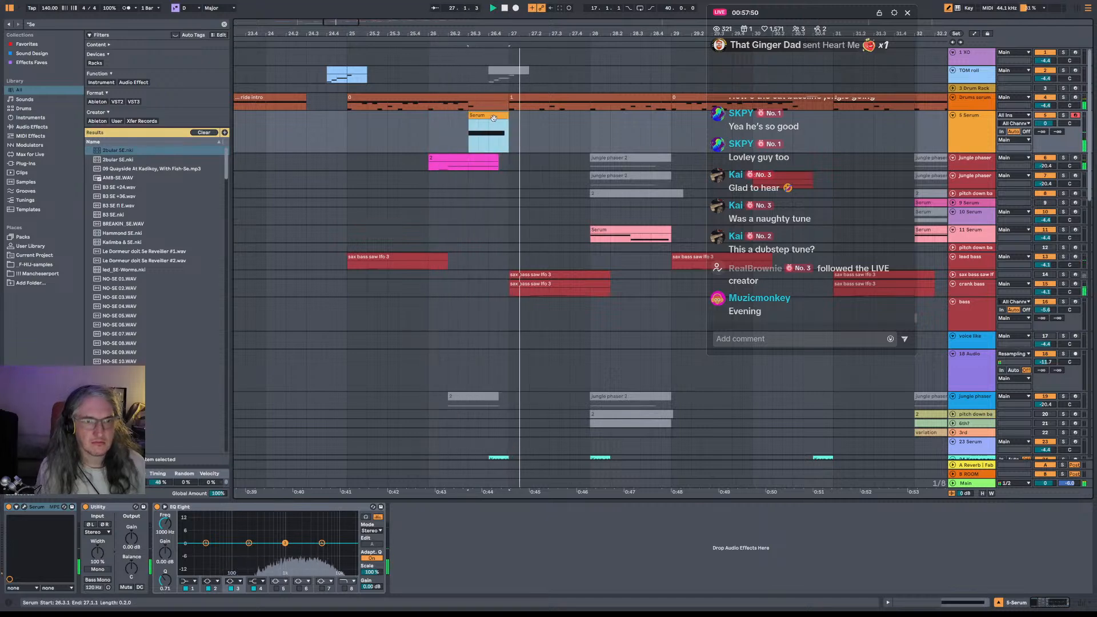
double_click(502, 117)
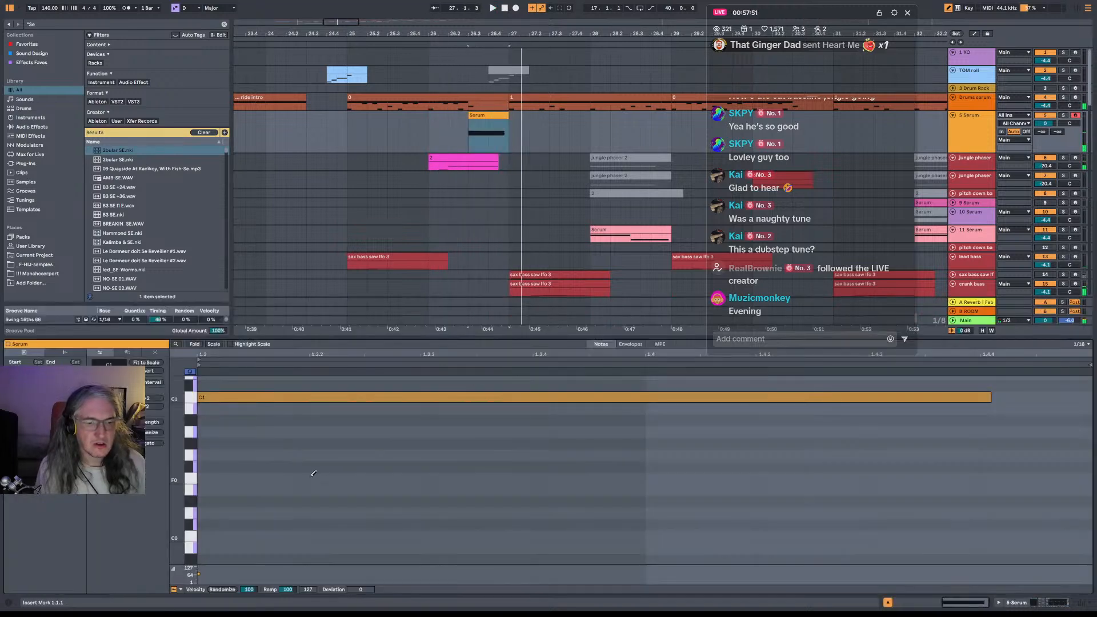
left_click(243, 402)
key("space")
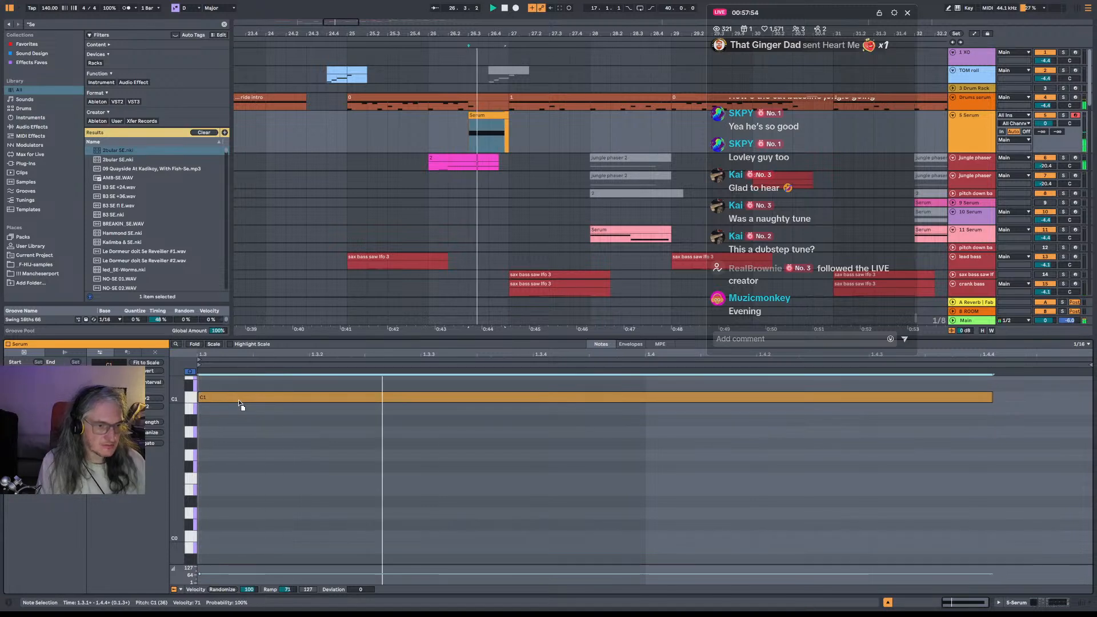
left_click_drag(242, 401, 239, 401)
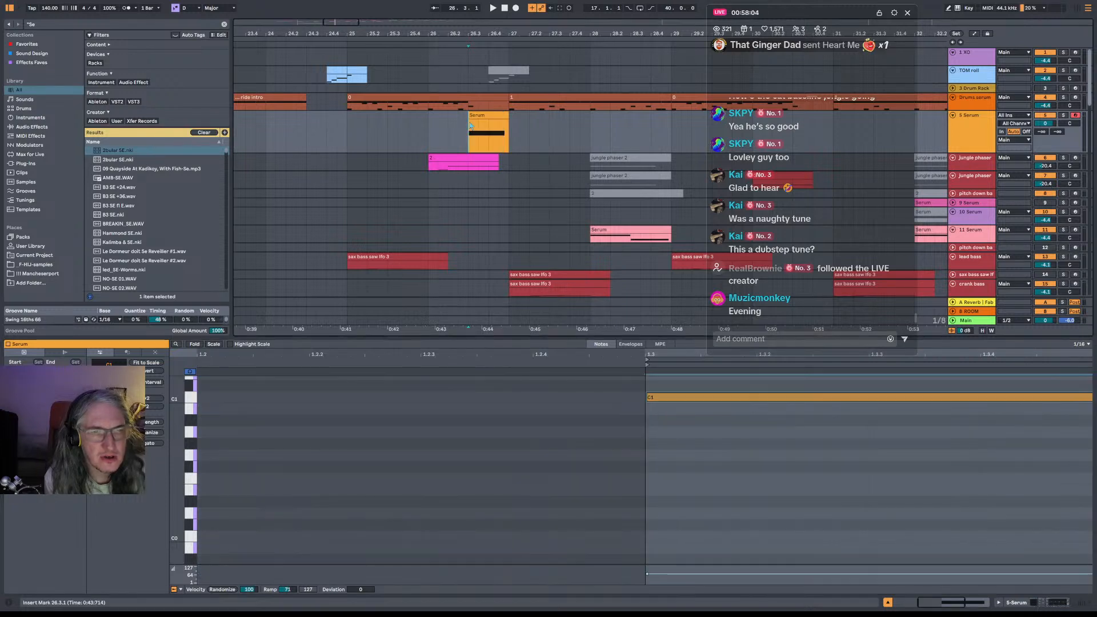
Inspect the Serum clip's note and play the arrangement from bar 25 to hear it with the drums and bass.
mouse_move(471, 136)
left_mouse_down()
mouse_move(459, 136)
mouse_move(470, 115)
left_mouse_up()
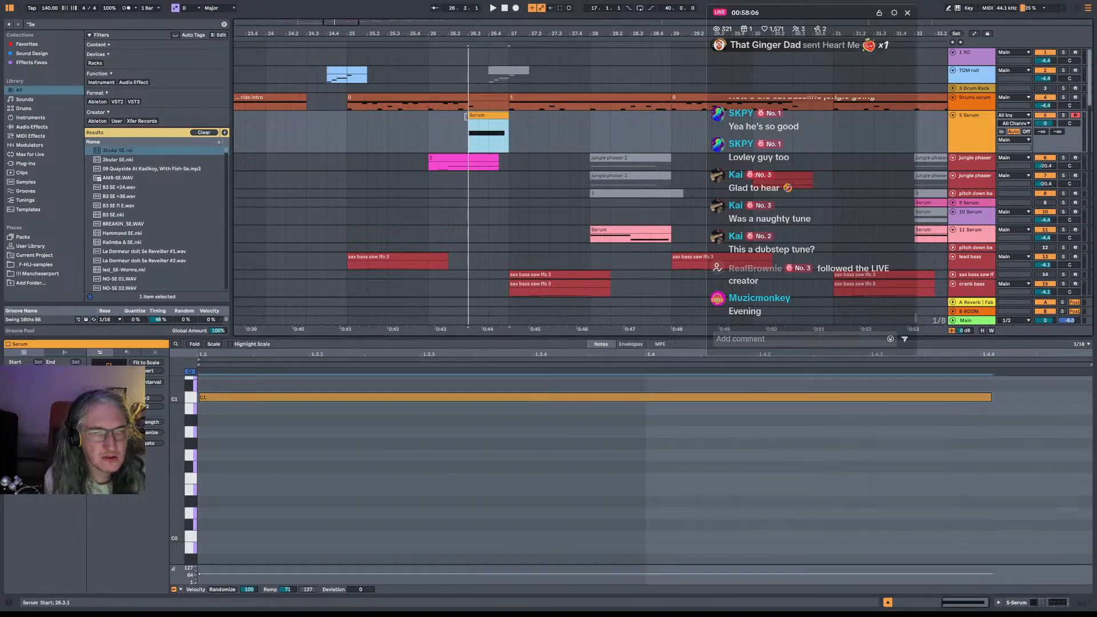
left_click(239, 417)
left_click(240, 399)
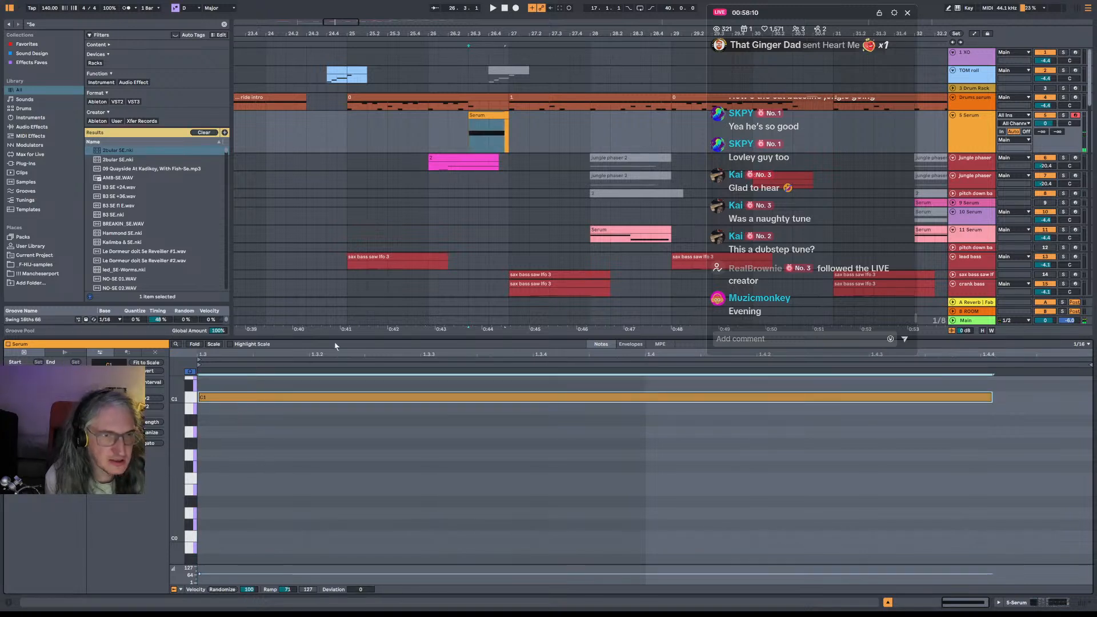
left_click(346, 147)
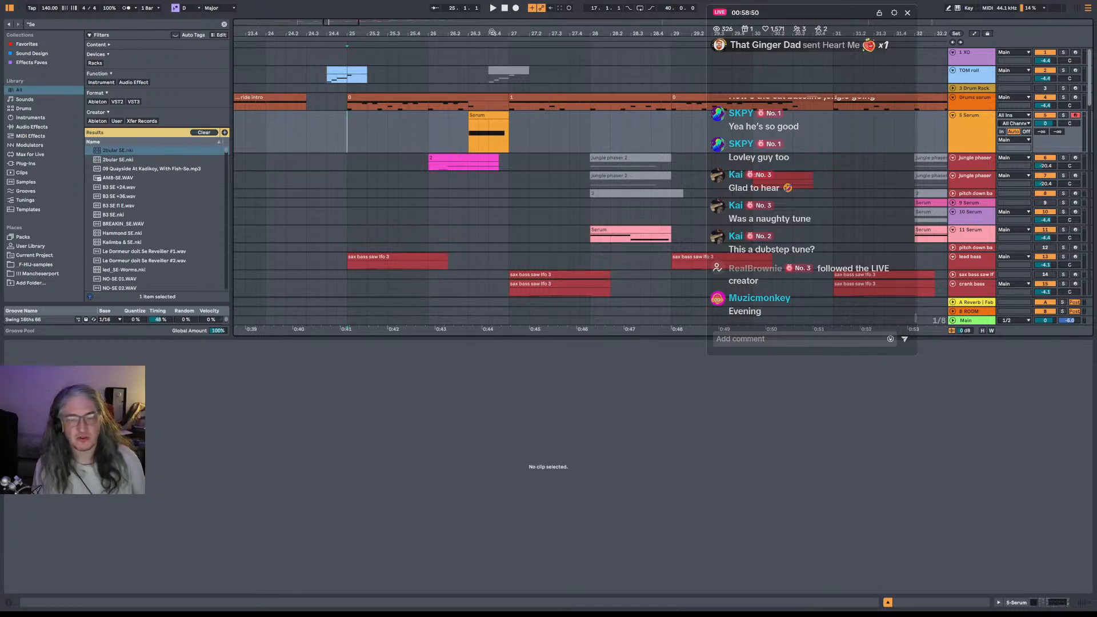
key("space")
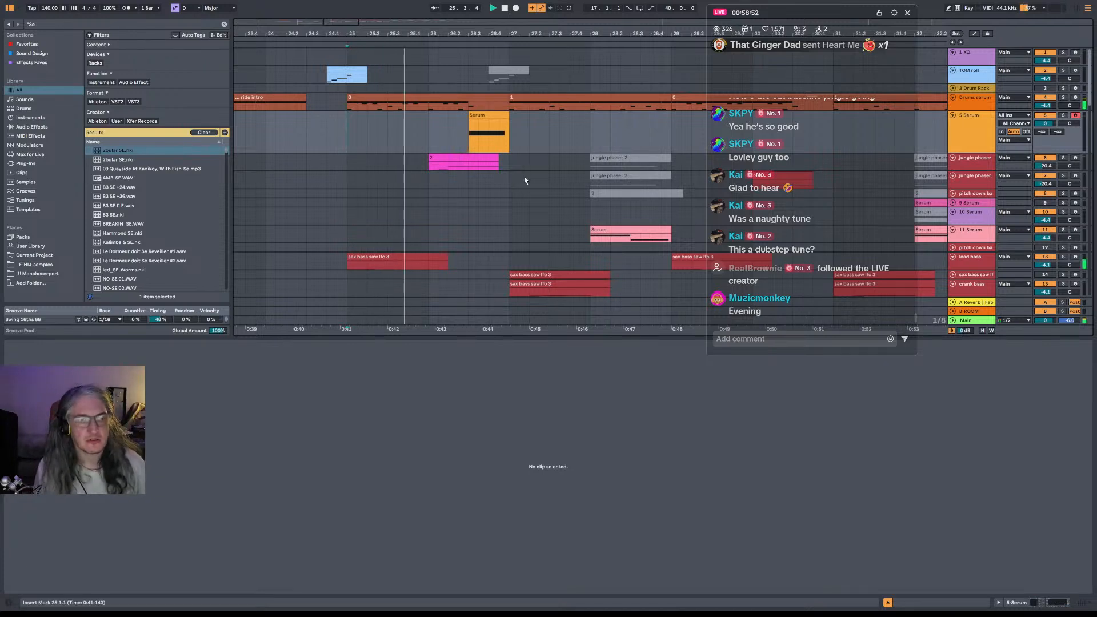
left_click(539, 165)
scroll(538, 201, "down", 2)
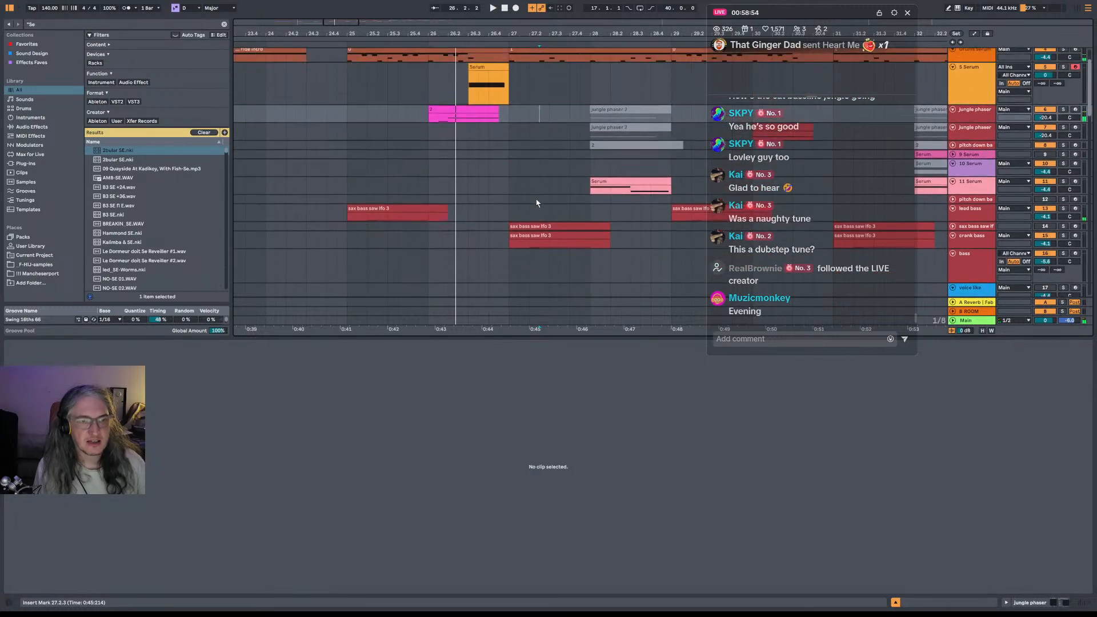
scroll(537, 203, "up", 2)
left_click(447, 97)
key("space")
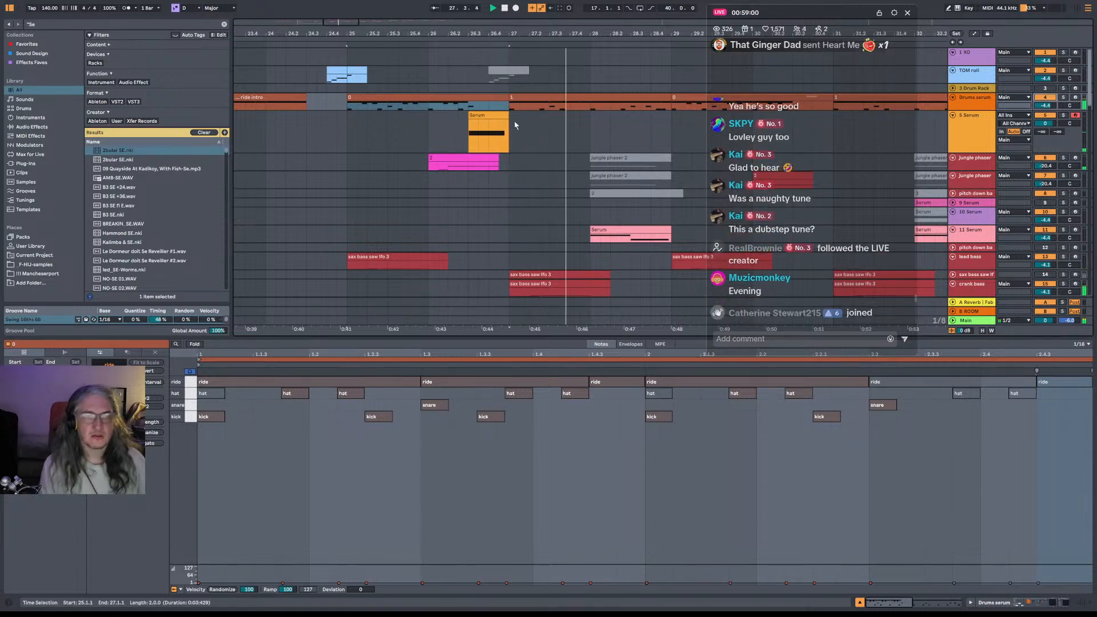
Lengthen the C1 note in the Serum clip to reach the clip's end and play it back.
left_click(471, 126)
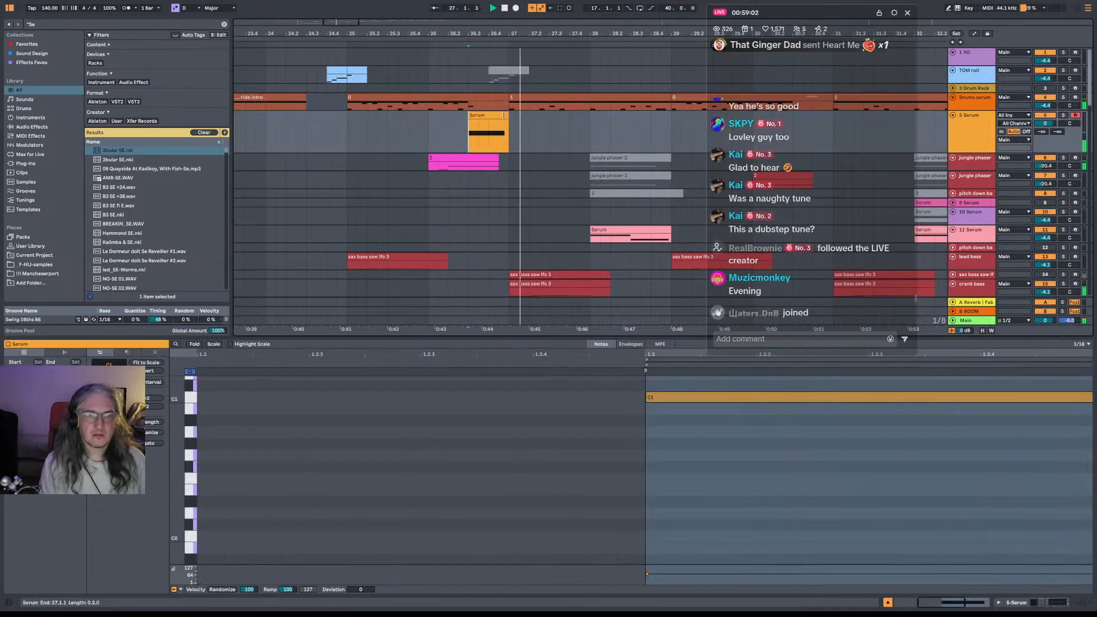
key("space")
left_click(503, 115)
left_click(998, 407)
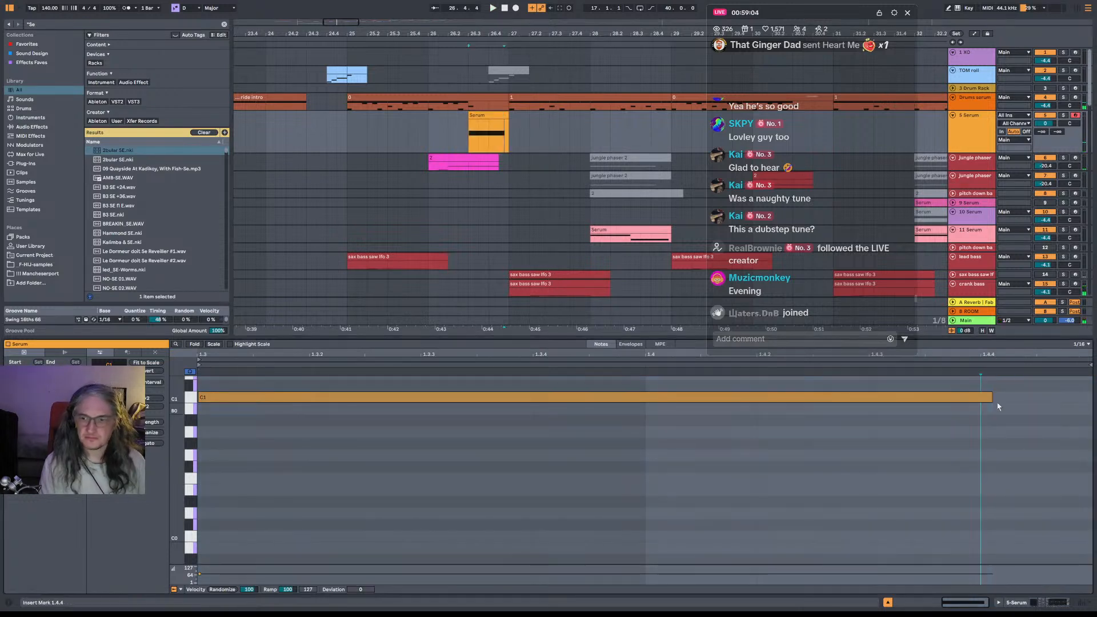
left_click_drag(992, 398, 1081, 400)
key("space")
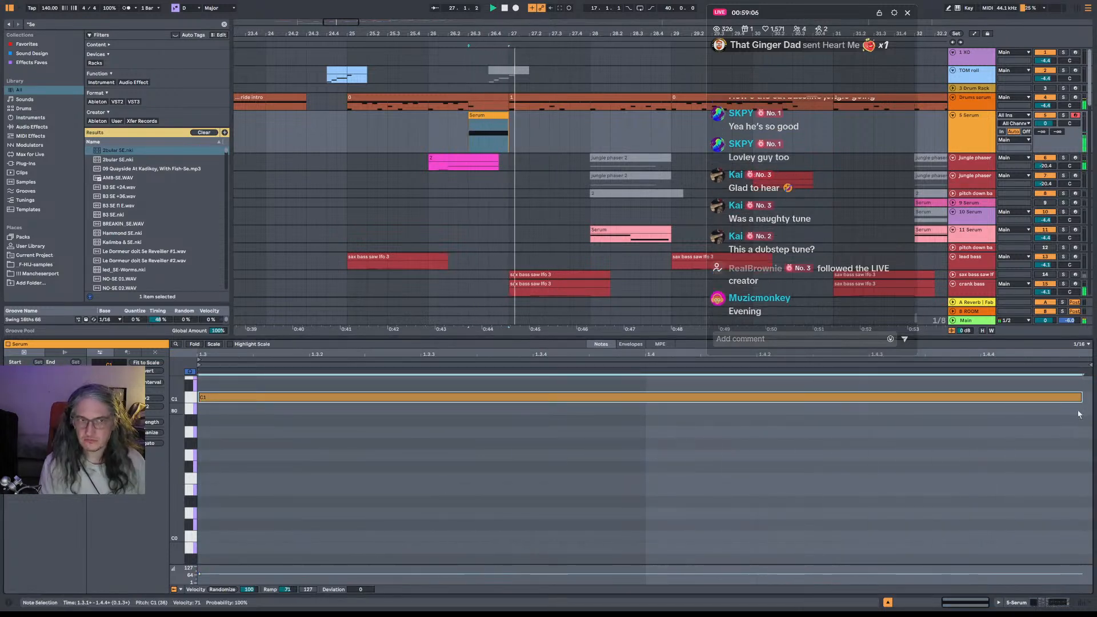
left_click(525, 115)
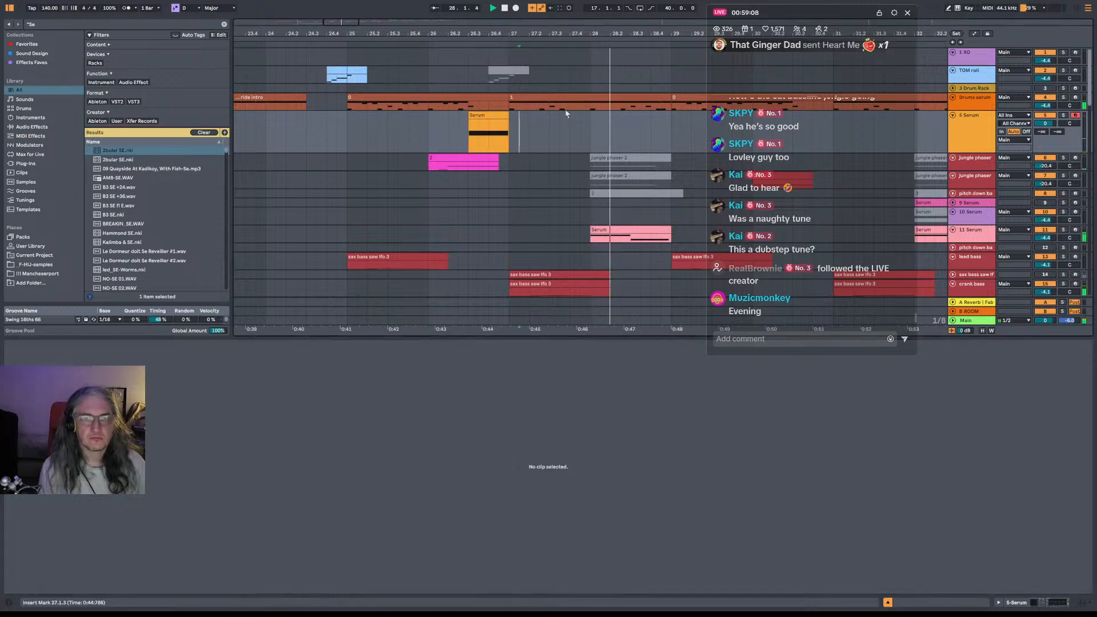
Rename the Serum clip at bar 26.3 as whoosh.
left_click(503, 115)
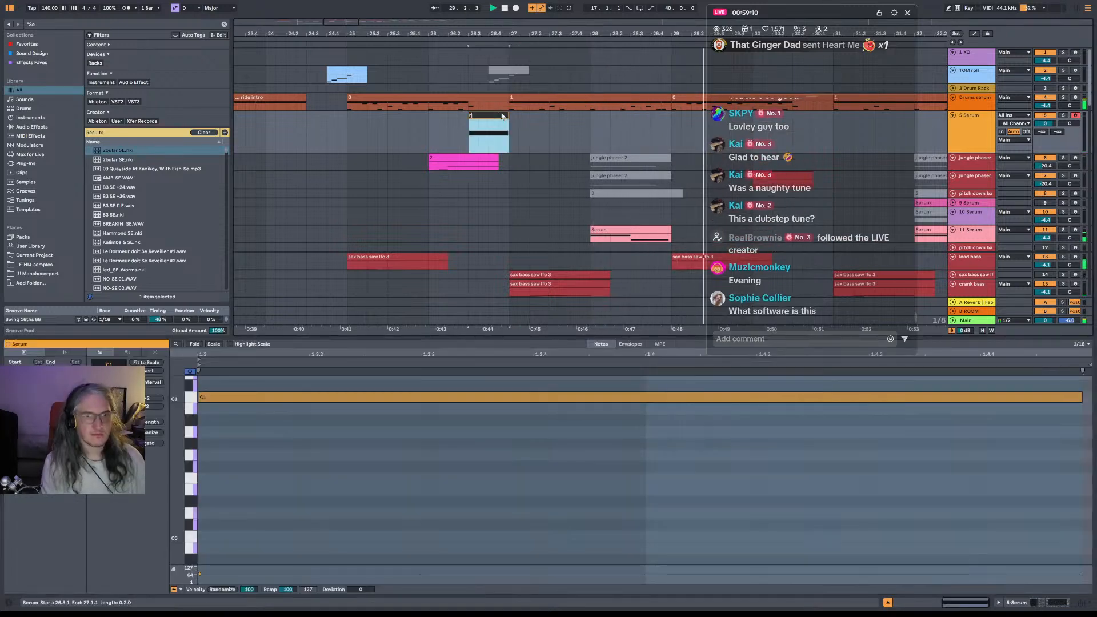
type("who")
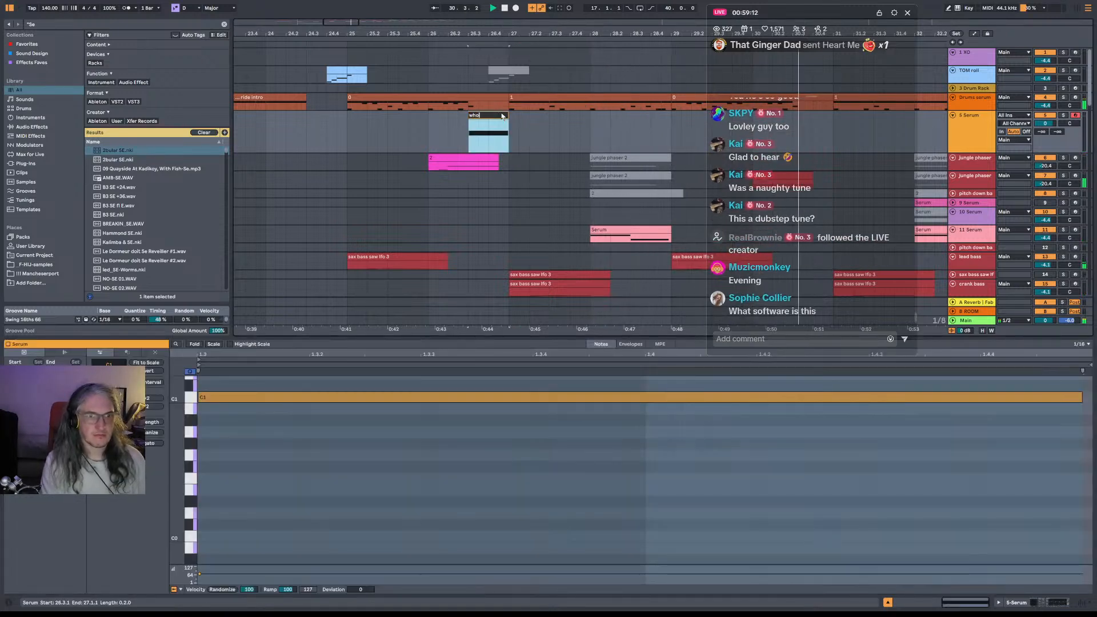
type("osh")
key("Return")
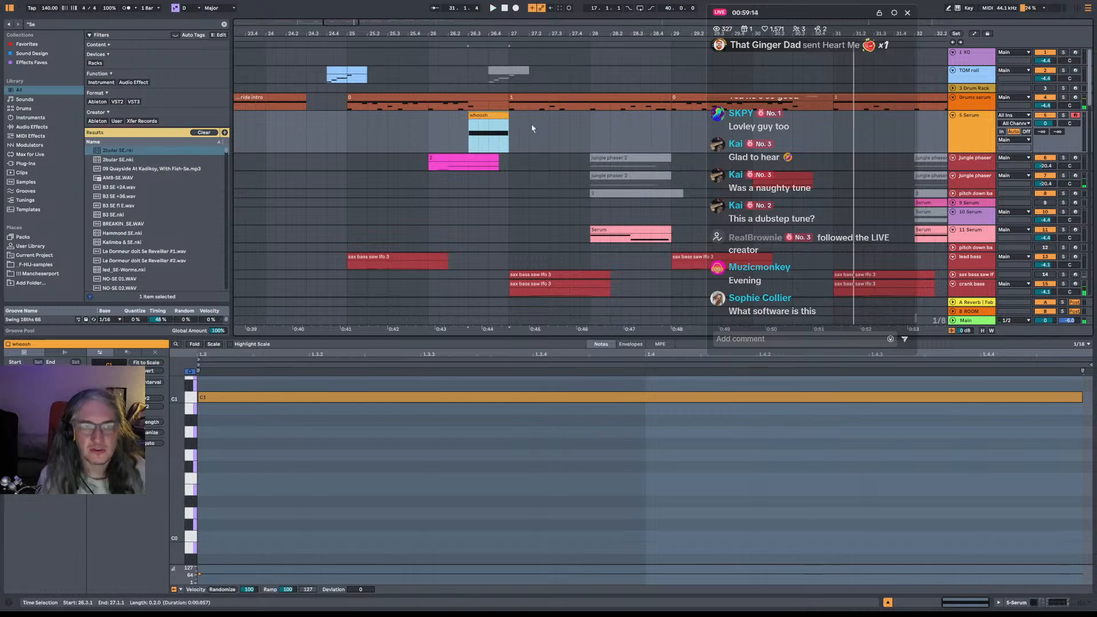
Play the section from 24.4.1 to judge the whoosh leading into bar 27.
left_click(532, 128)
key("minus")
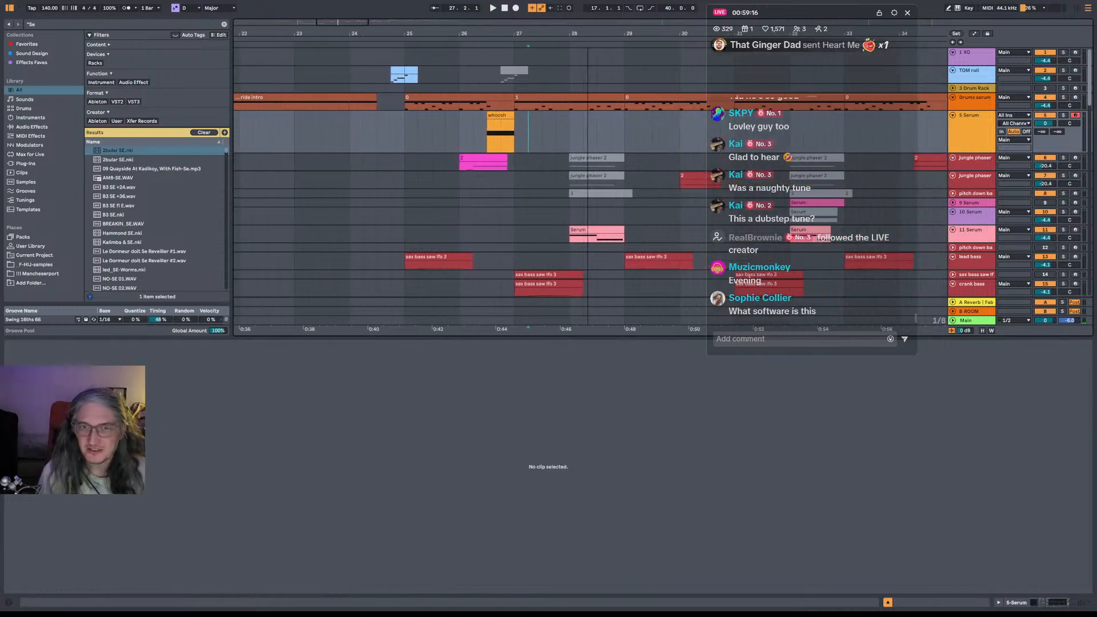
left_click_drag(588, 33, 563, 33)
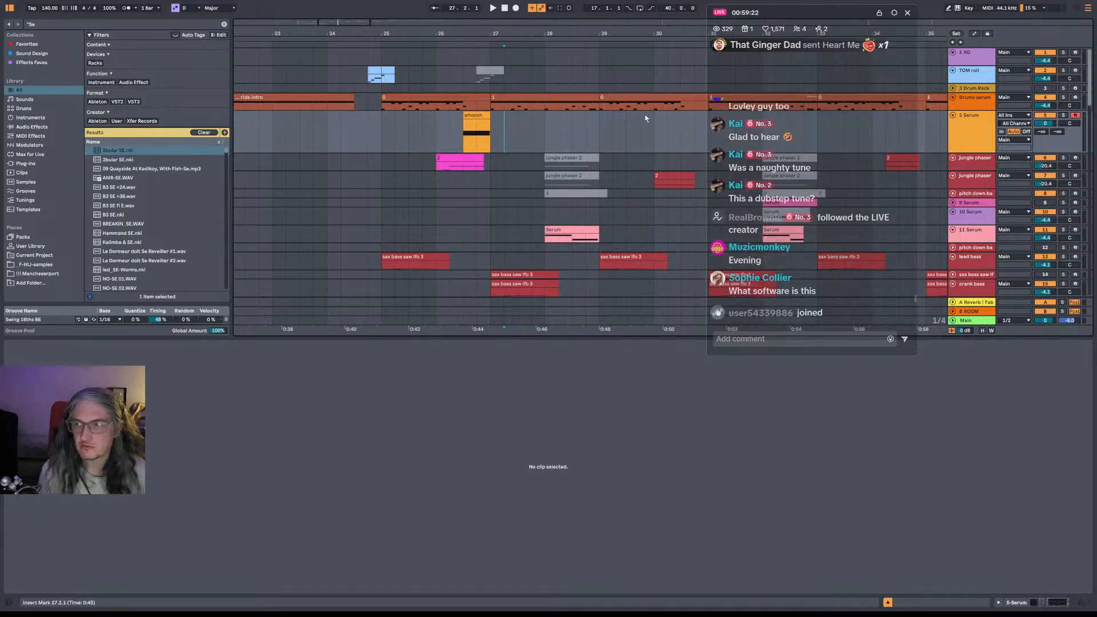
left_click(377, 131)
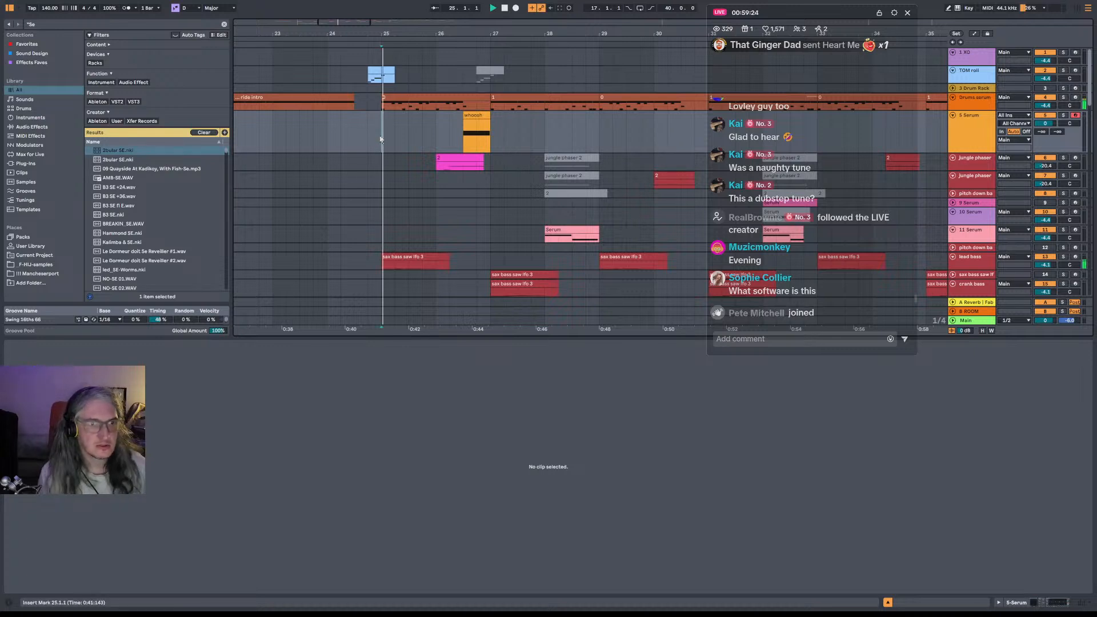
key("space")
left_click(369, 130)
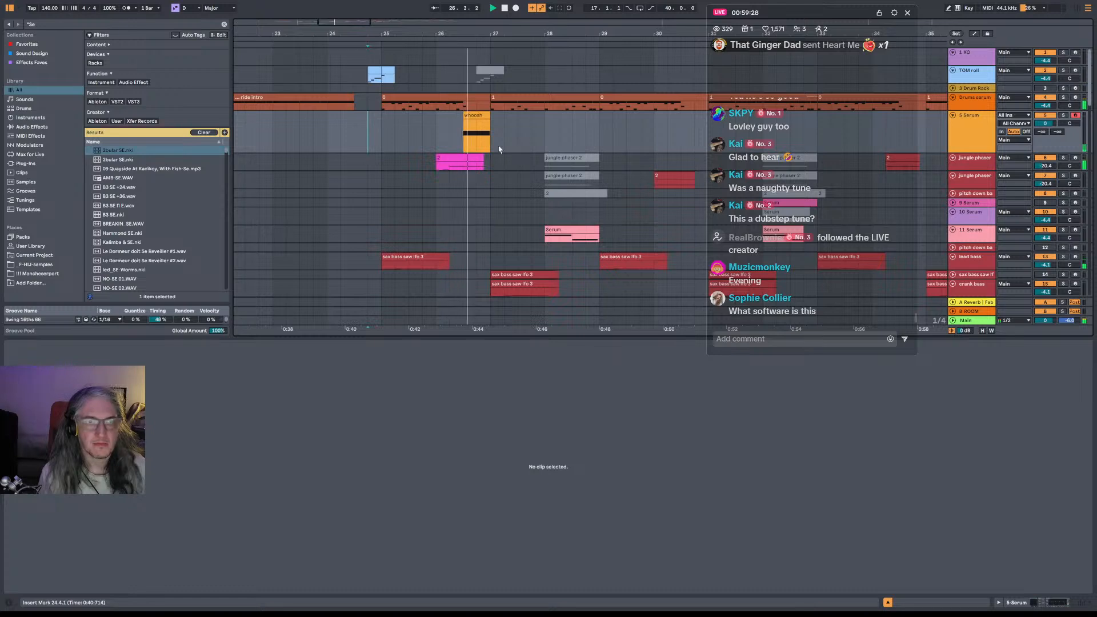
Make the Drums serum track taller and play the arrangement from bar 26.3.
left_click(463, 106)
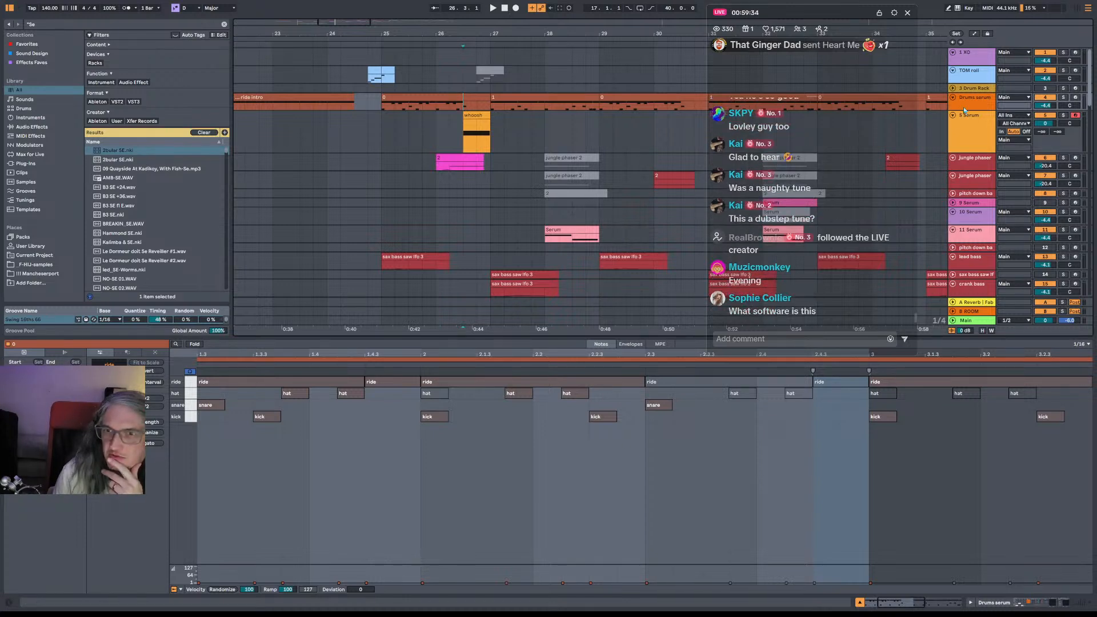
left_click_drag(968, 108, 970, 115)
key("space")
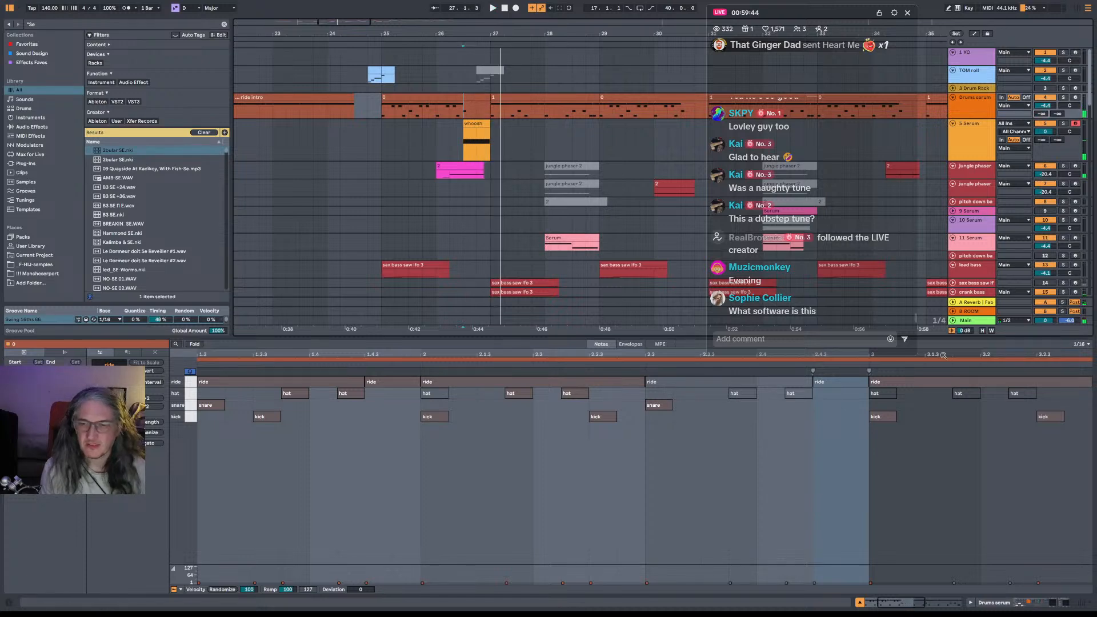
Inspect the device chains on the crank bass, A Reverb return, Main and Drums serum tracks.
left_click(983, 304)
double_click(983, 293)
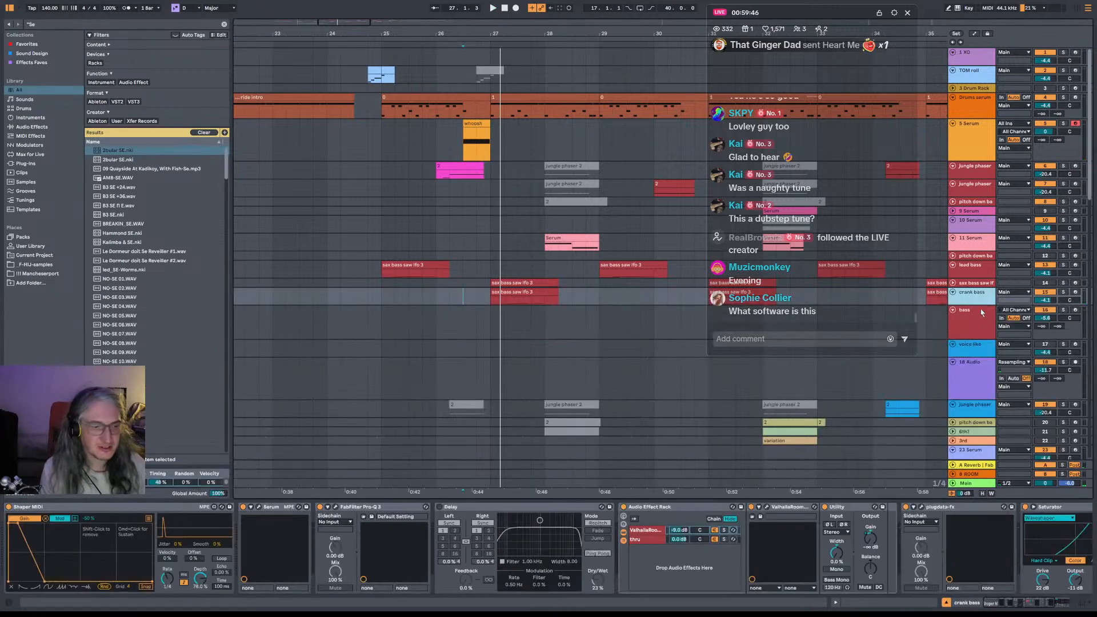
left_click(988, 469)
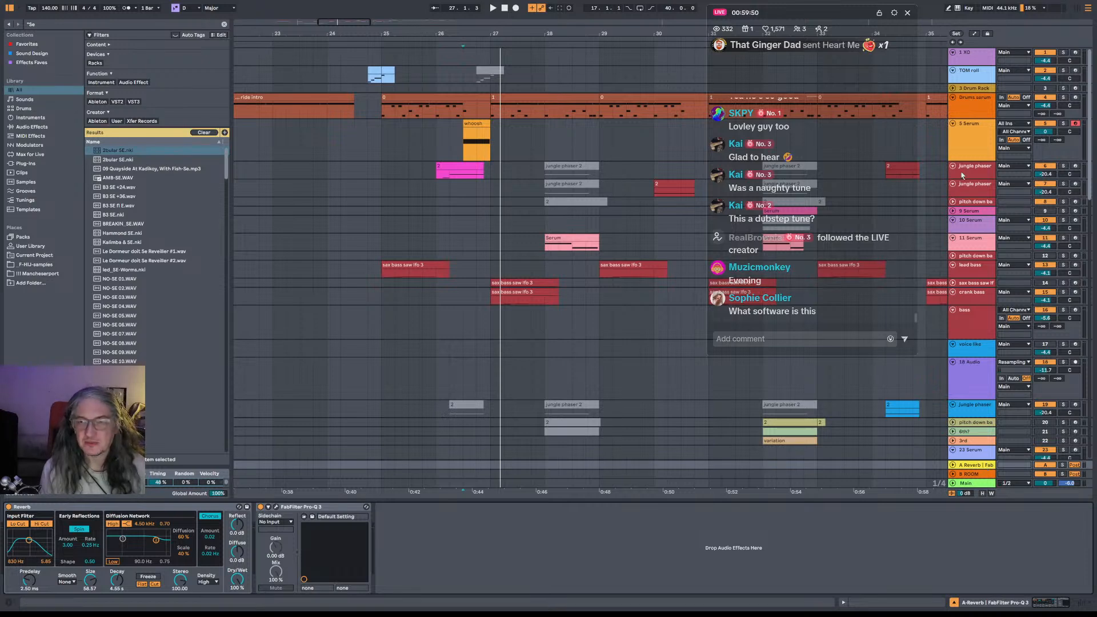
left_click(967, 485)
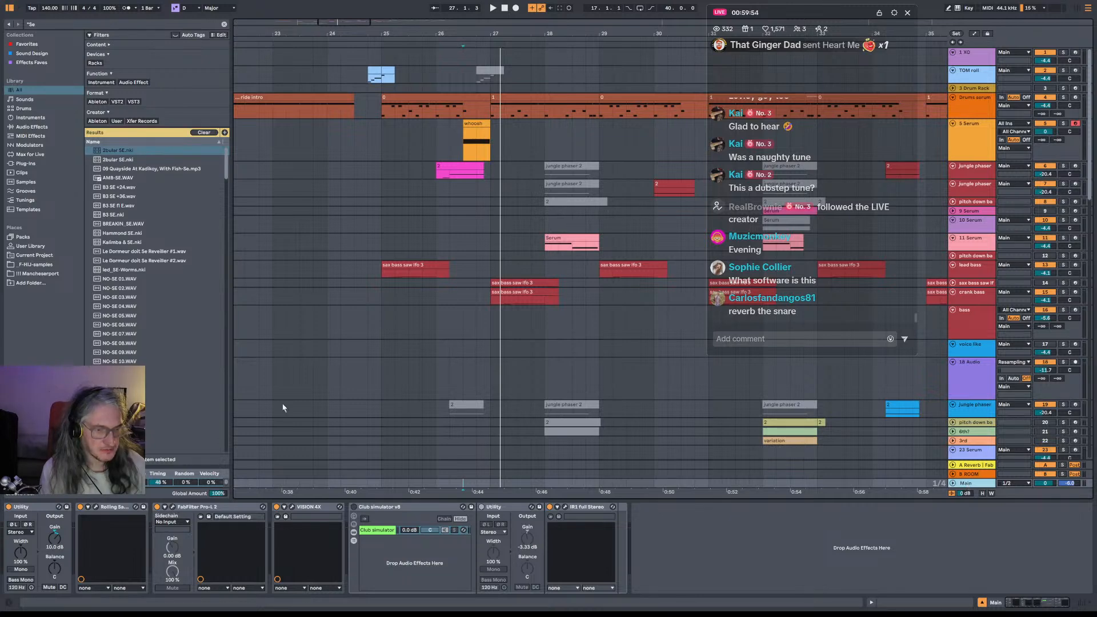
left_click(502, 98)
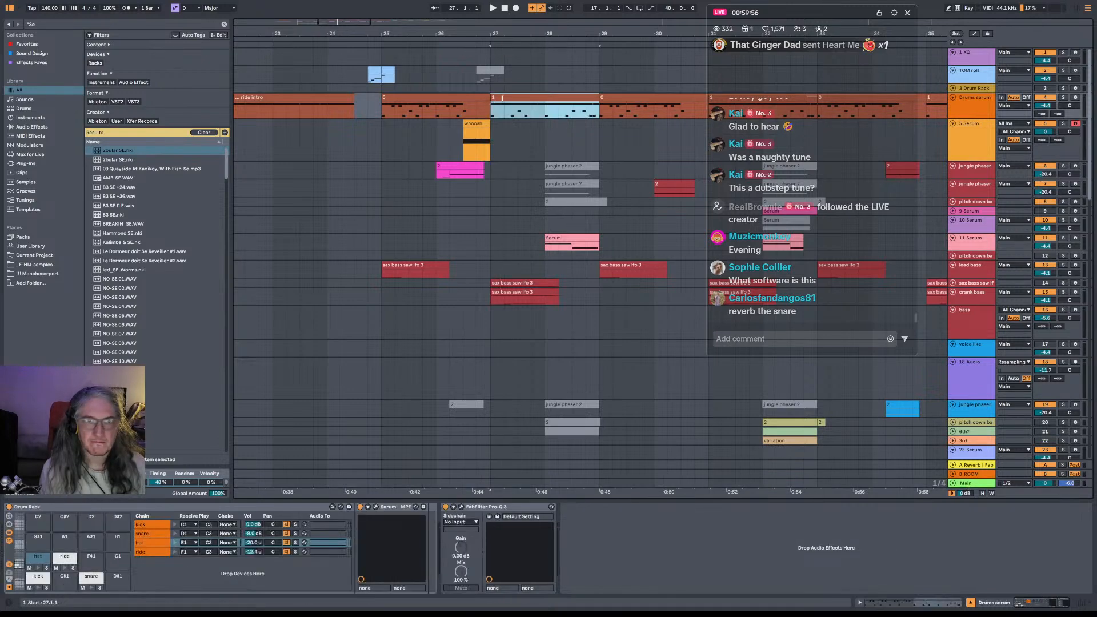
Clear the opening of the Drums serum clip after bar 27.1 and play the soloed drums from bar 26.3.
left_click_drag(502, 98, 534, 98)
left_click(464, 113)
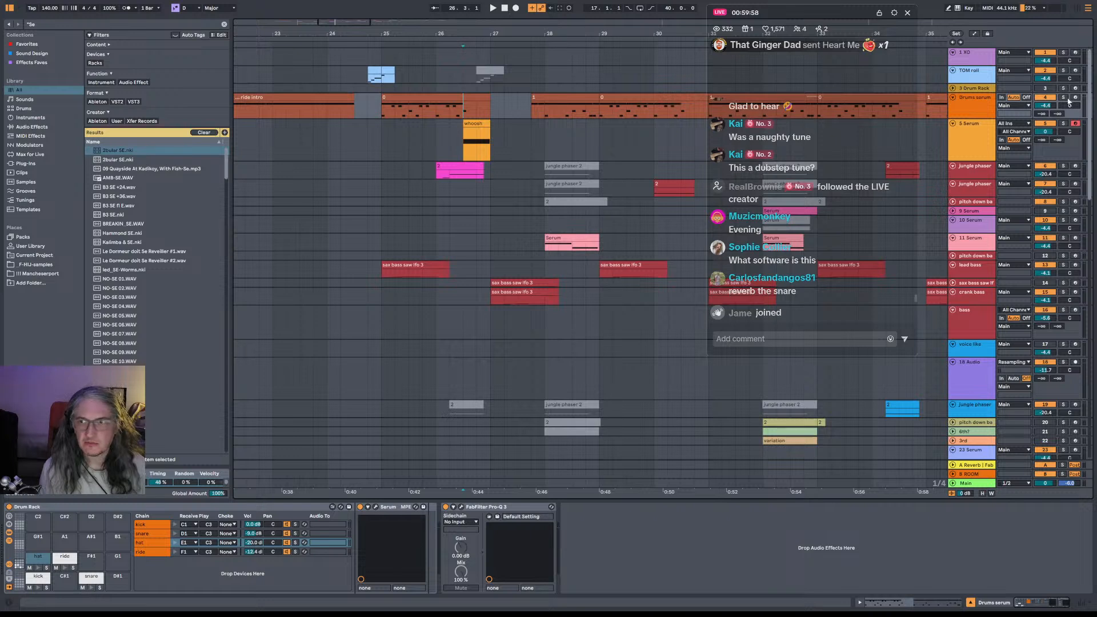
key("space")
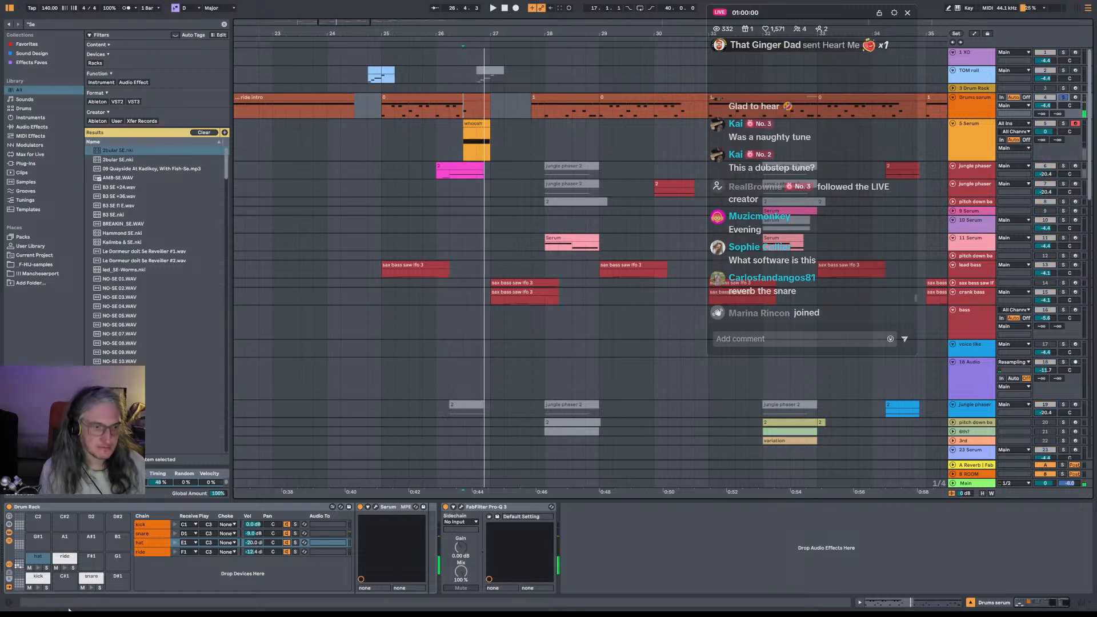
Raise the Drums serum track's first send to 0 dB and play the soloed snare hit with its reverb tail.
left_click_drag(1042, 113, 1042, 57)
key("space")
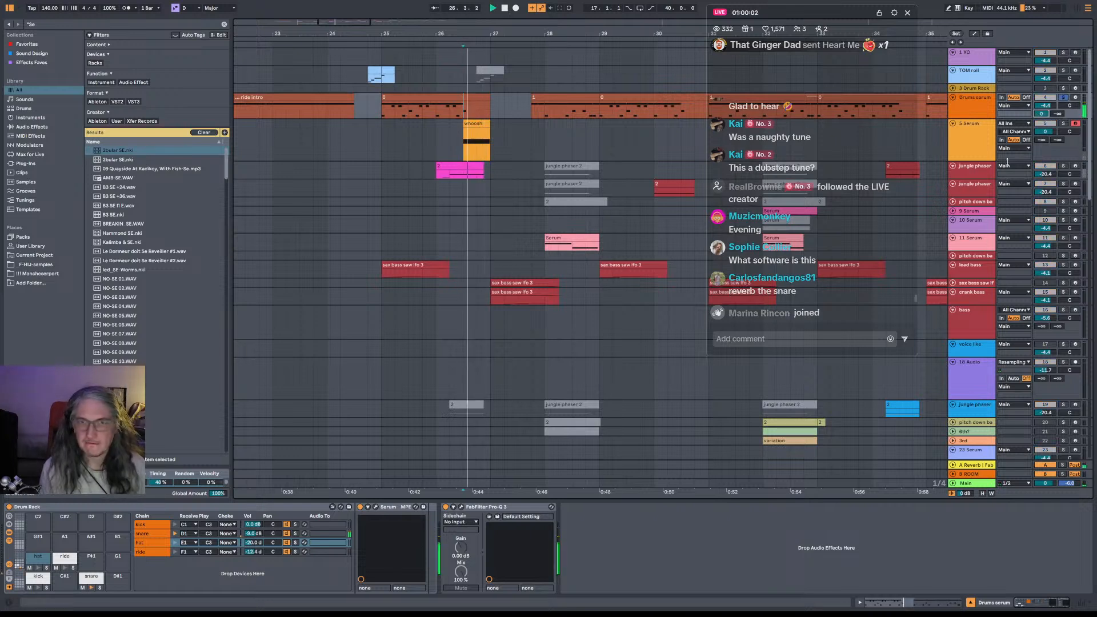
key("space")
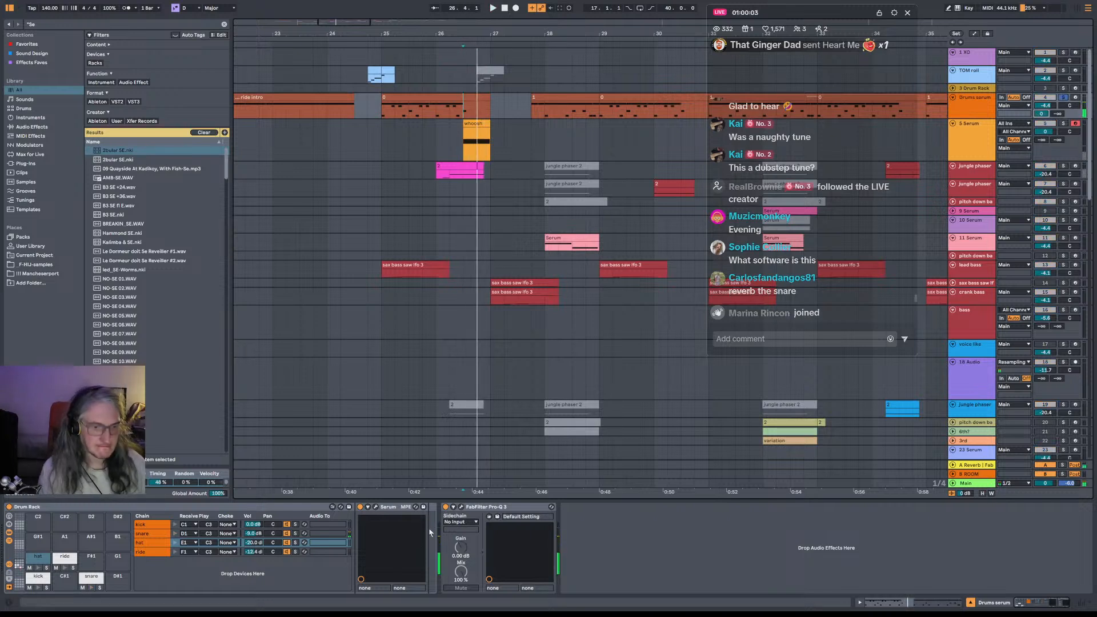
Add an audio track below 5 Serum and place the reverb tail captured by the Main track's Rolling Sampler on it at bar 26.3.
left_click(984, 484)
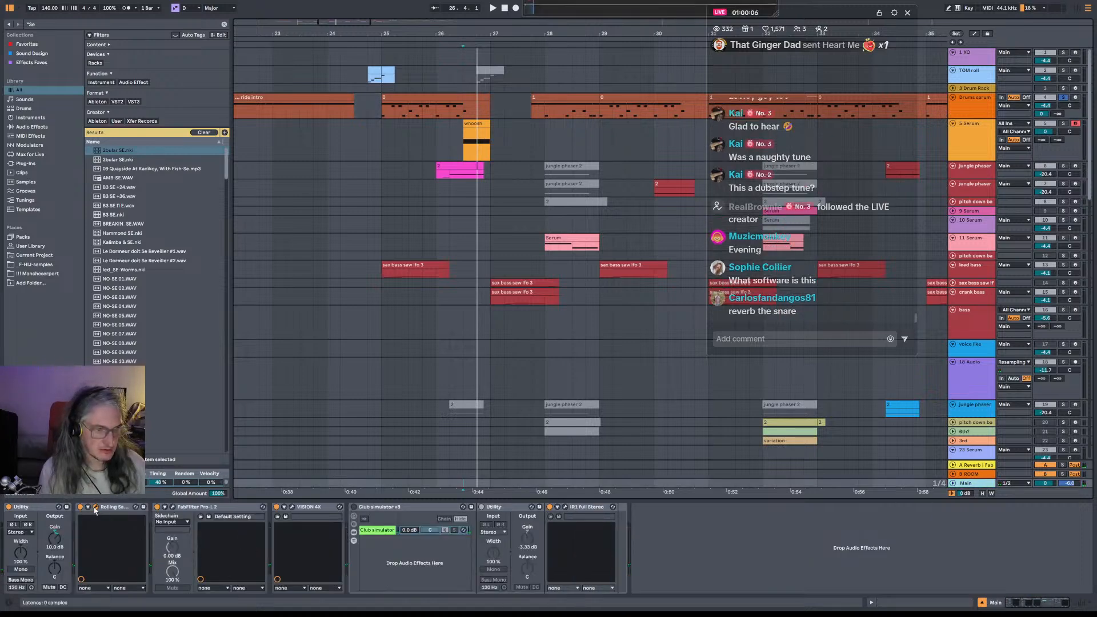
left_click(975, 138)
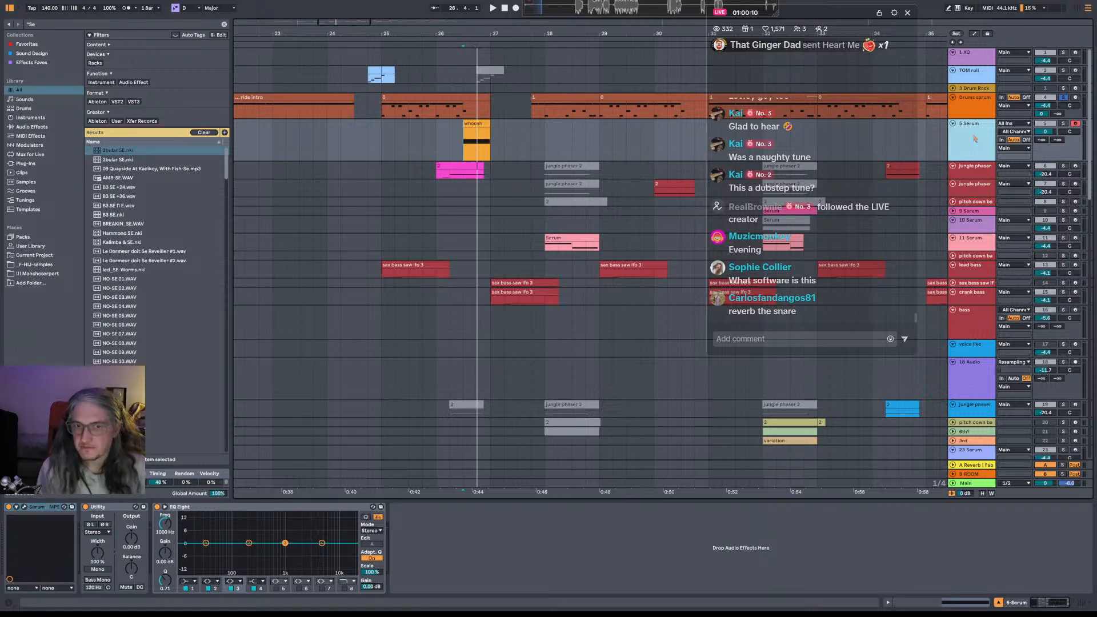
key("ctrl+t")
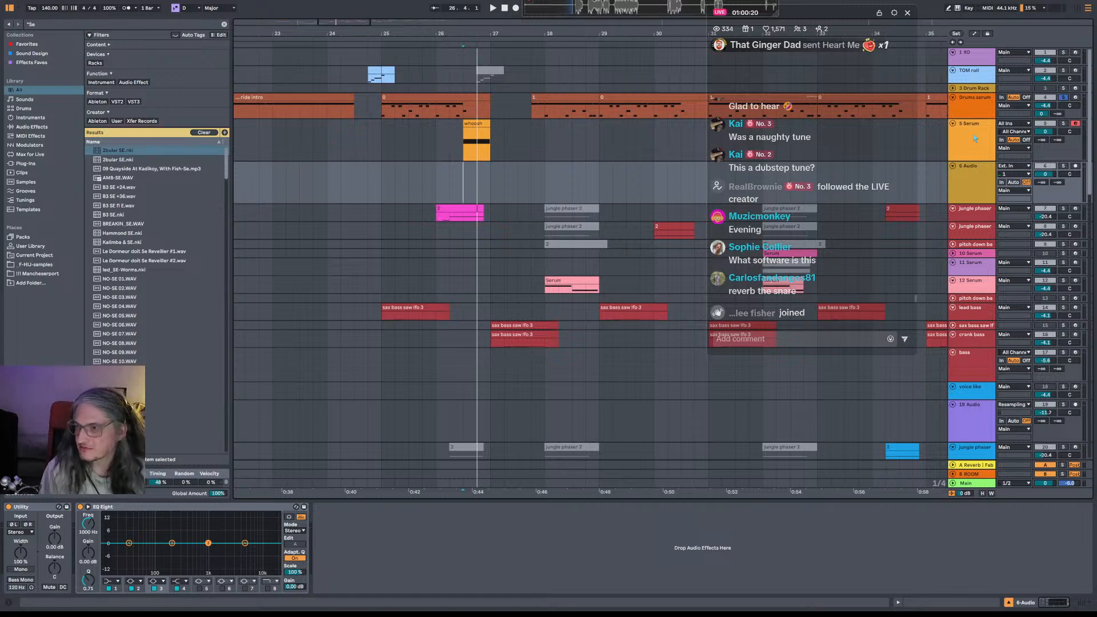
left_click(493, 8)
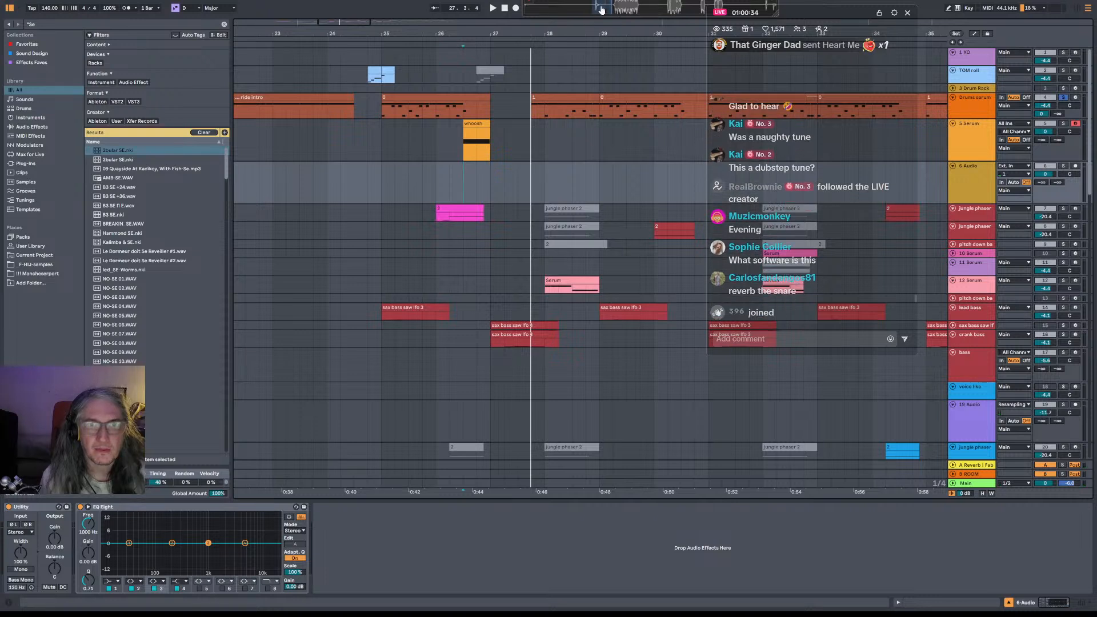
left_click_drag(596, 16, 471, 181)
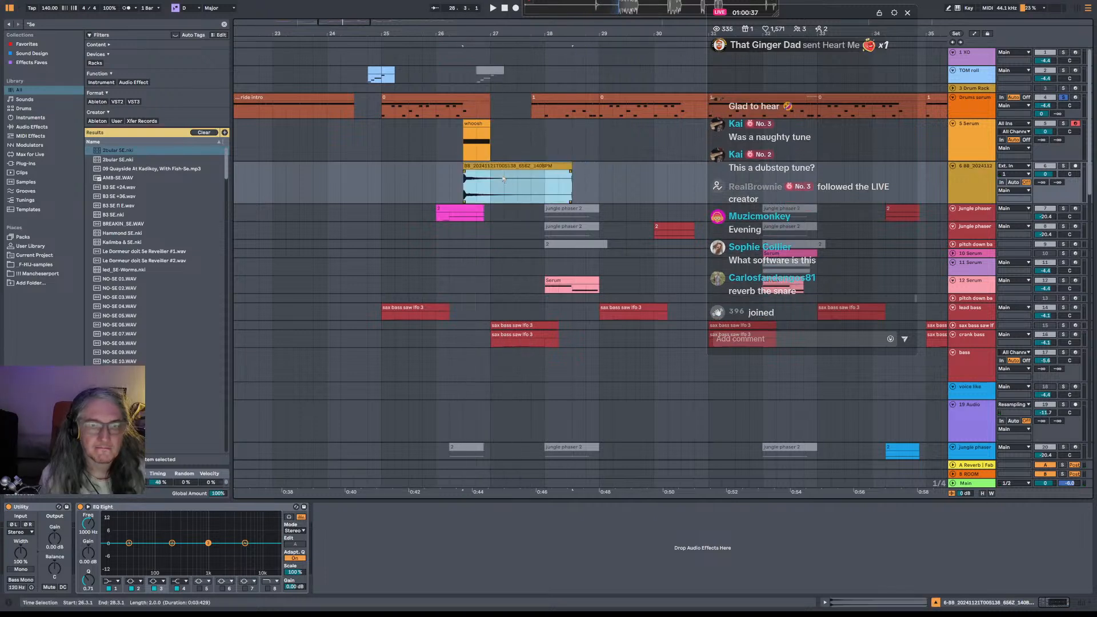
Extend the start of the Drums serum clip back to bar 27.1 and play the section from bar 25.4.1.
left_click(439, 189)
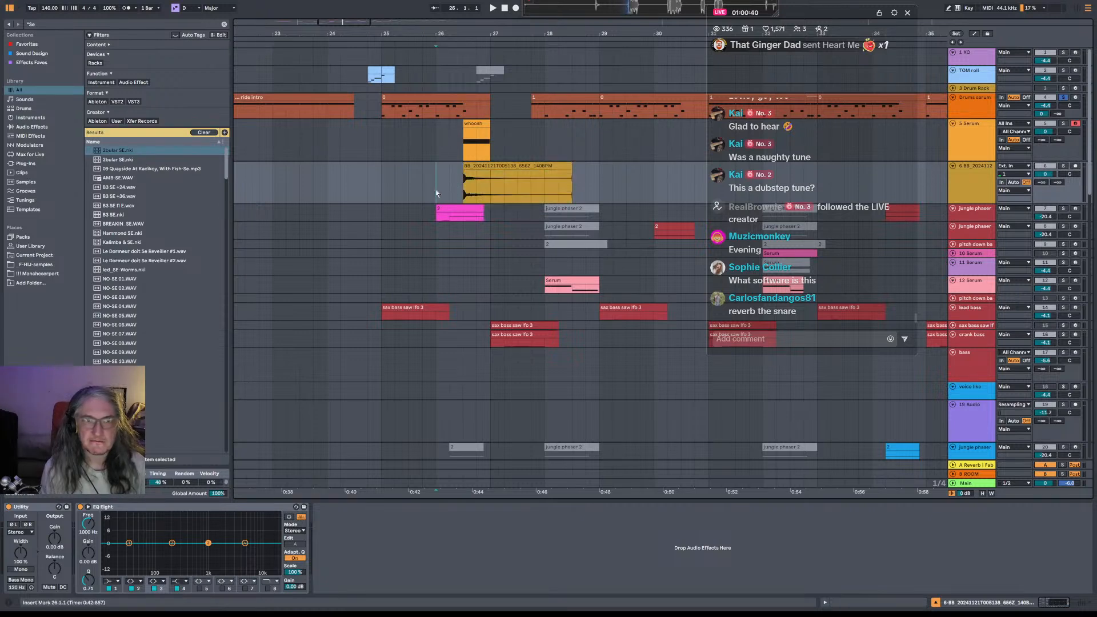
key("space")
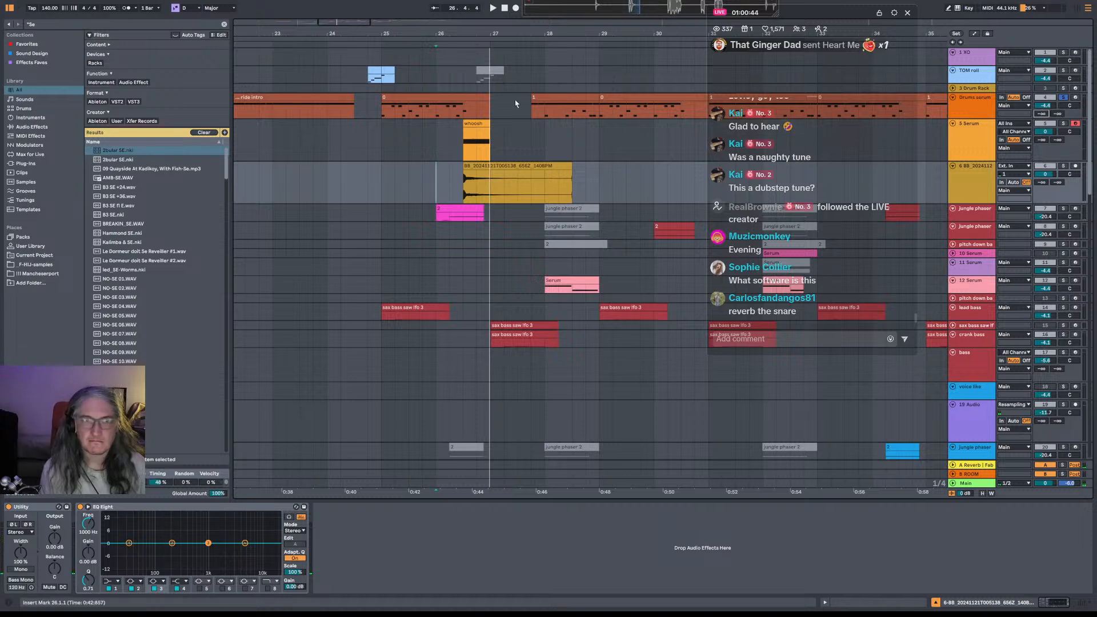
left_click_drag(533, 104, 491, 105)
left_click(423, 141)
key("space")
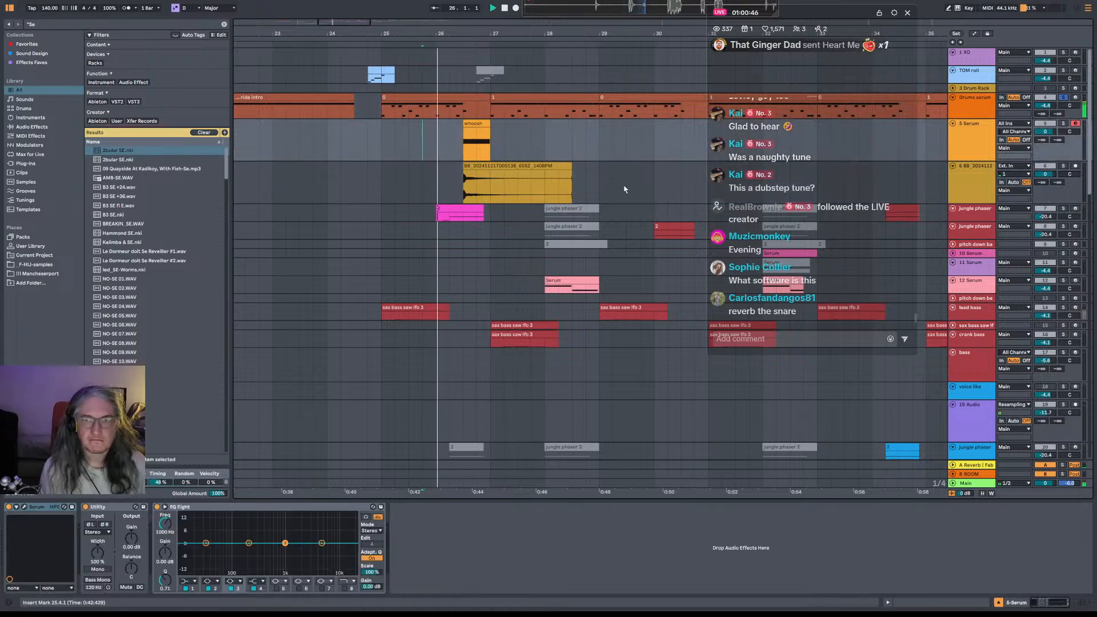
Shorten the captured reverb clip to end at bar 27.1, unsolo Drums serum and play the transition.
key("space")
left_click_drag(570, 166, 489, 166)
key("space")
key("space")
left_click(1064, 98)
key("space")
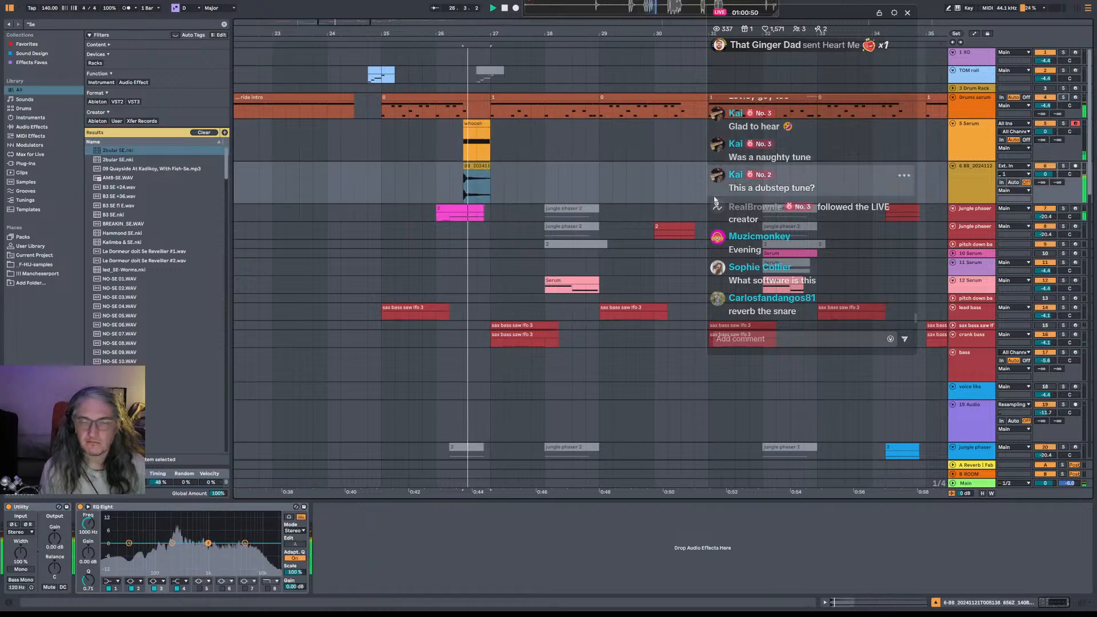
Add a short fade-in at the start of the captured reverb clip at bar 26.3.1.
key("plus")
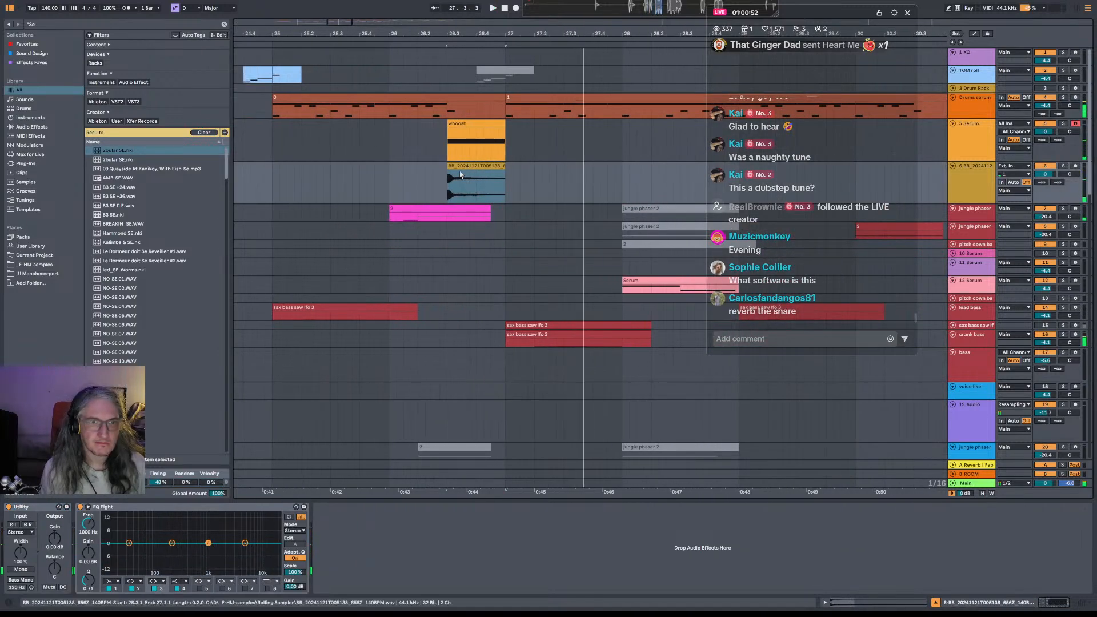
key("space")
left_click_drag(455, 173, 449, 176)
key("Delete")
key("space")
key("space")
key("space")
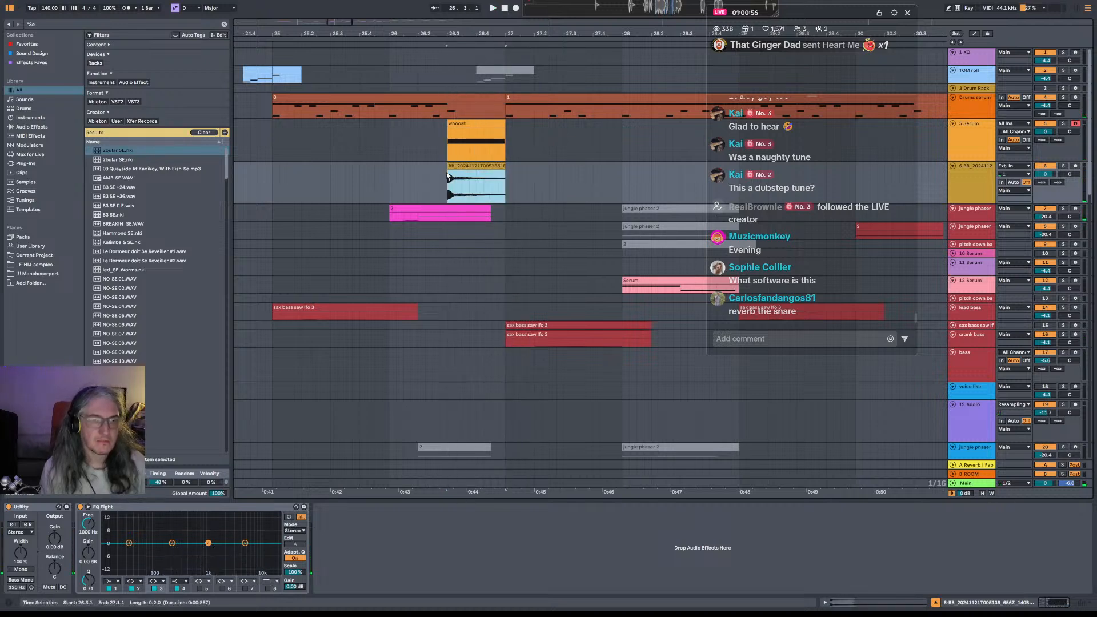
left_click(450, 176)
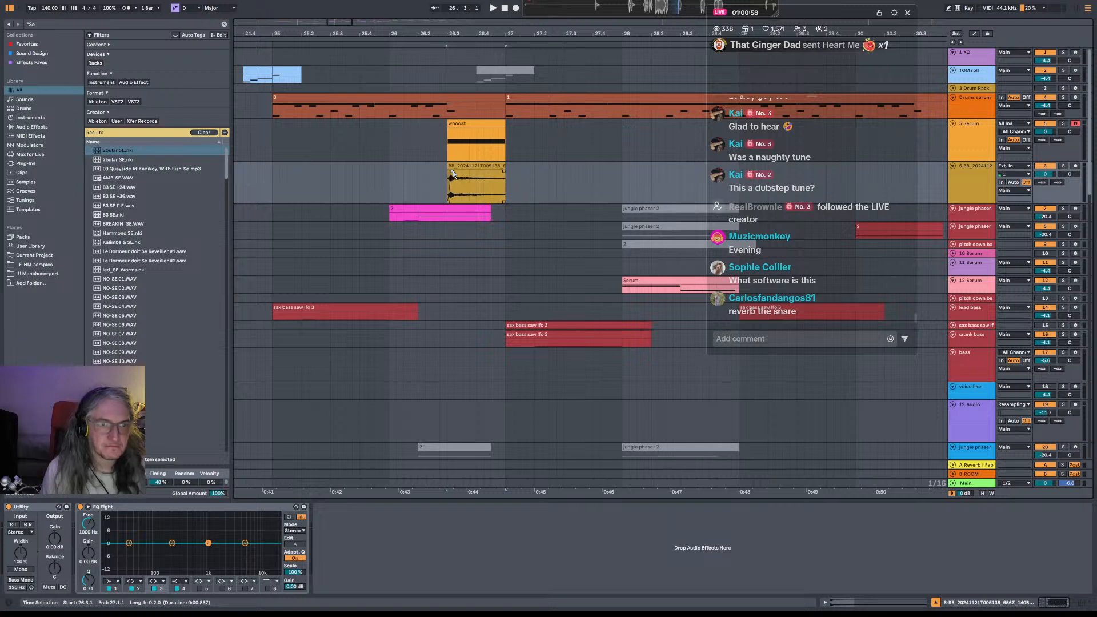
Play from just before the reverb clip and lower its audio track's volume to about -5.9 dB.
key("space")
left_click(425, 178)
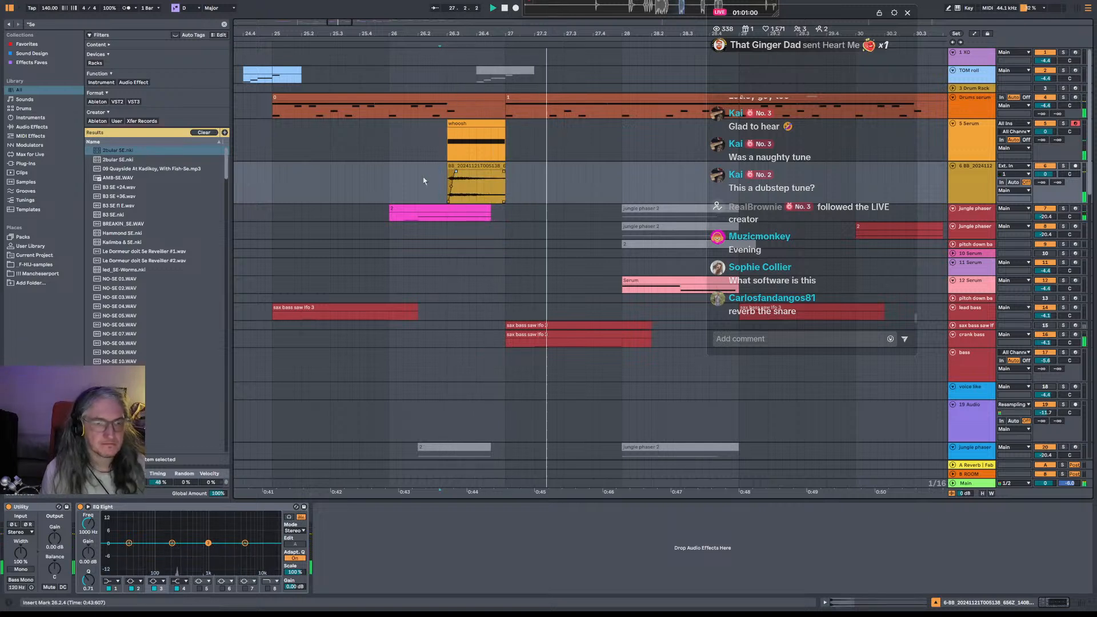
key("space")
key("space")
left_click_drag(1047, 174, 1048, 191)
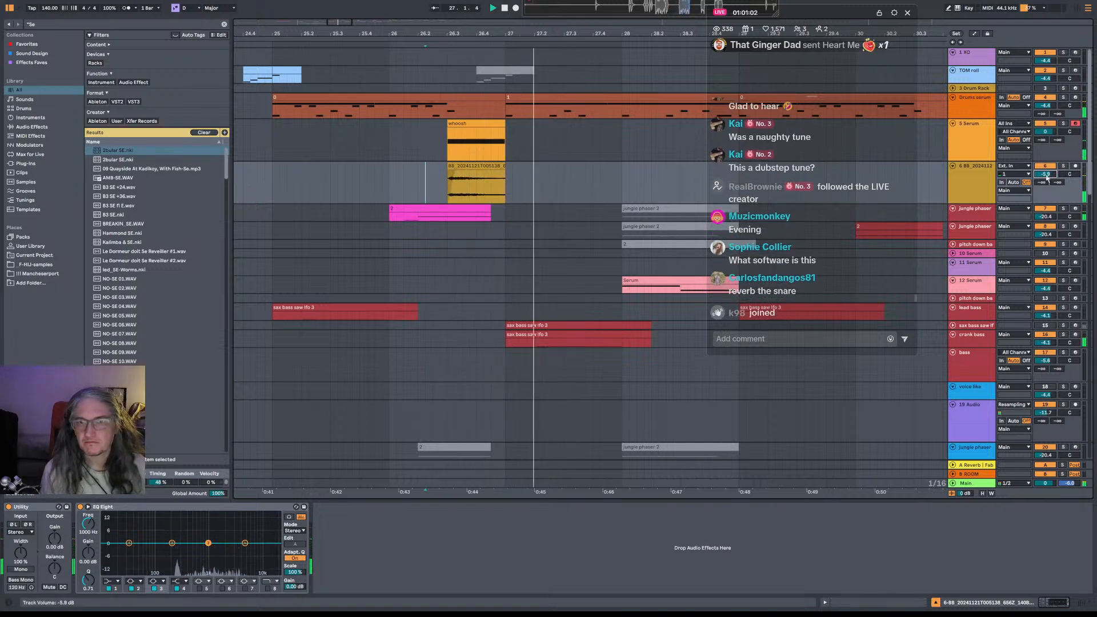
Play the arrangement from bar 25.3.1 to judge the whoosh and reverb tail with the drums and bass.
key("space")
left_click(329, 179)
key("space")
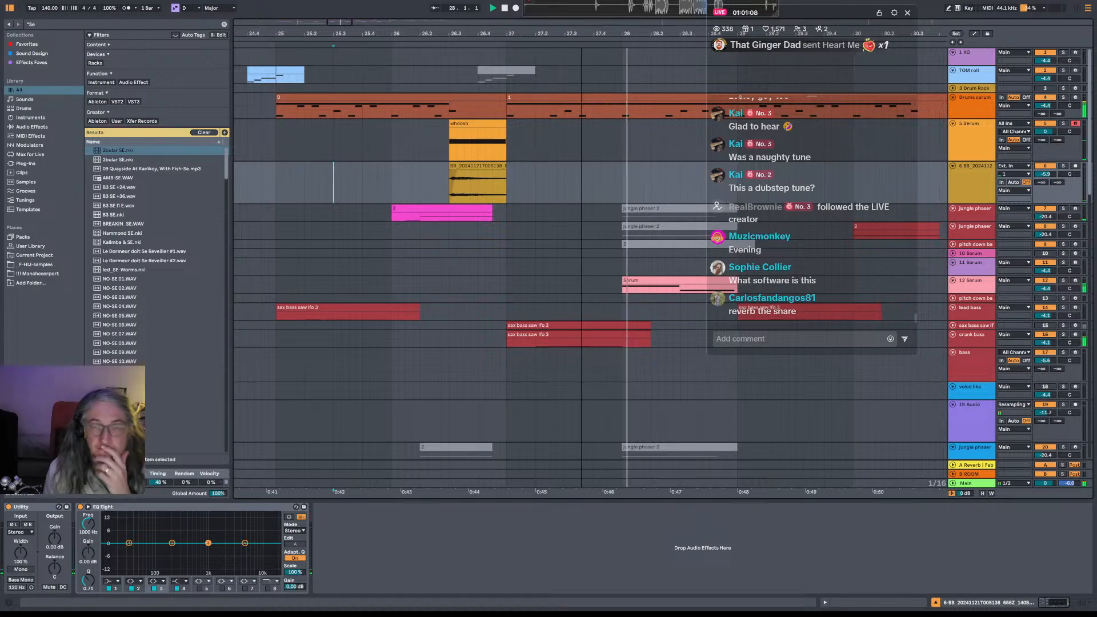
left_click_drag(580, 33, 582, 16)
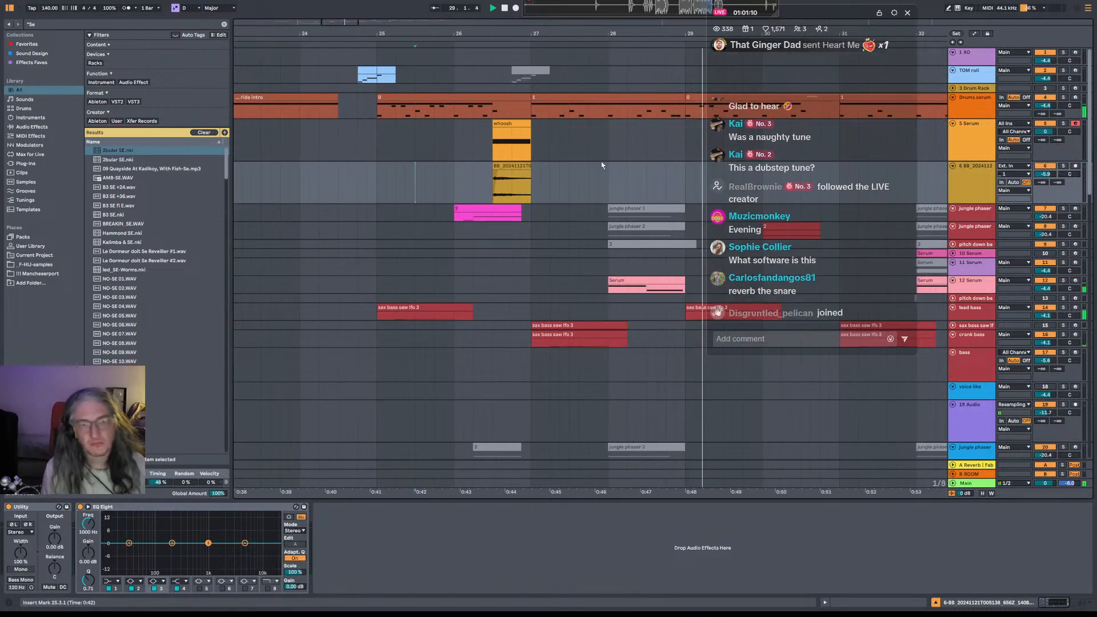
Solo the crank bass track and listen to its clip from bar 27.1.1.
scroll(601, 166, "down", 5)
left_click(504, 229)
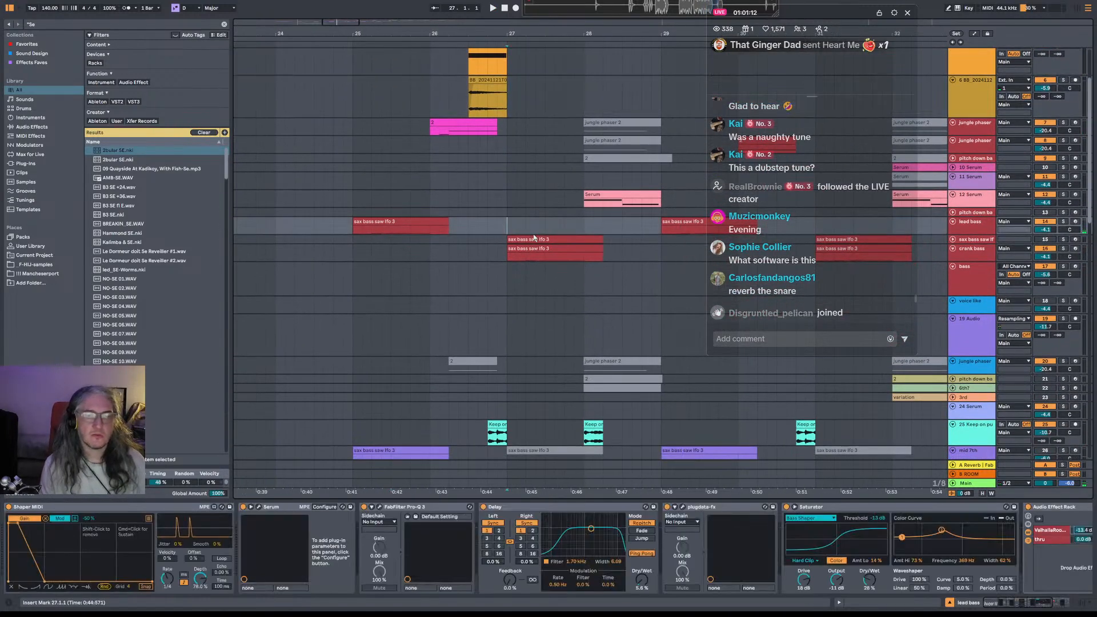
left_click(975, 257)
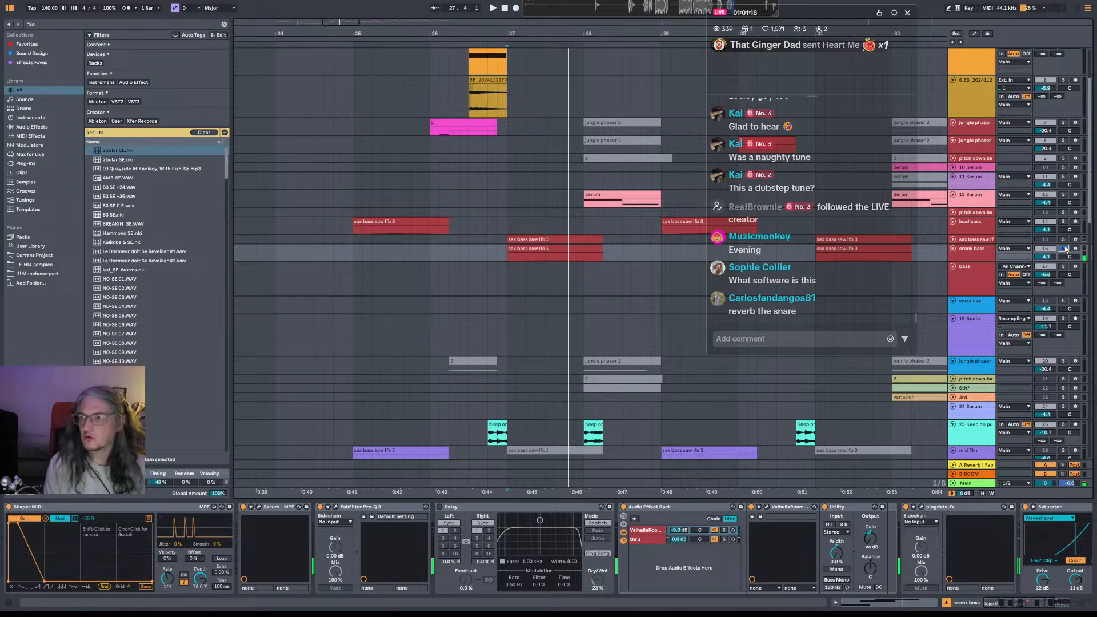
key("space")
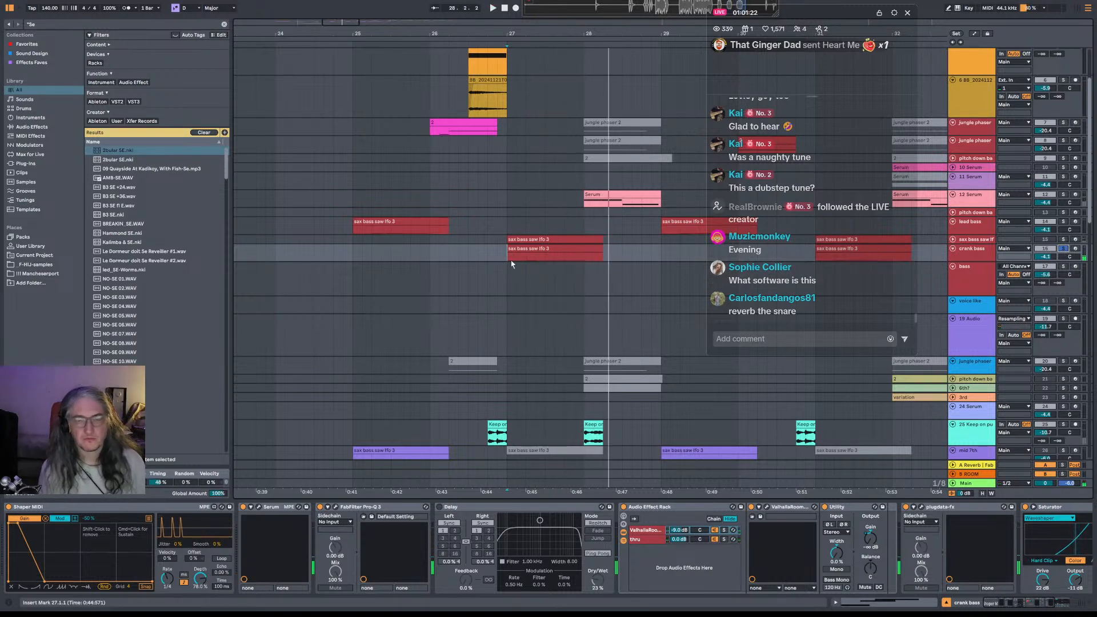
key("space")
left_click(982, 258)
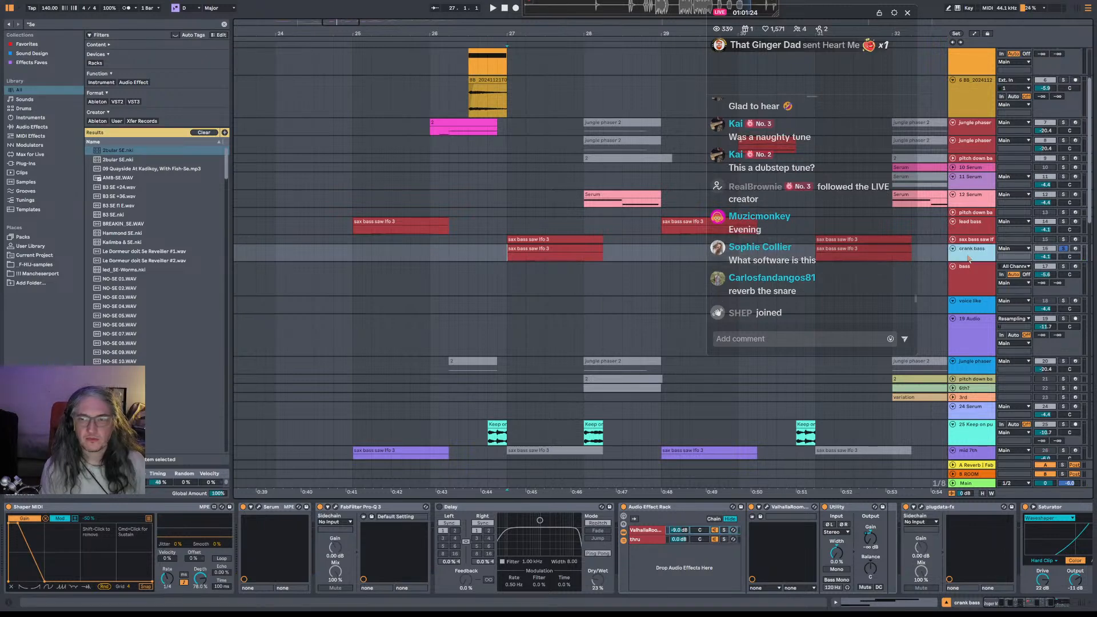
key("space")
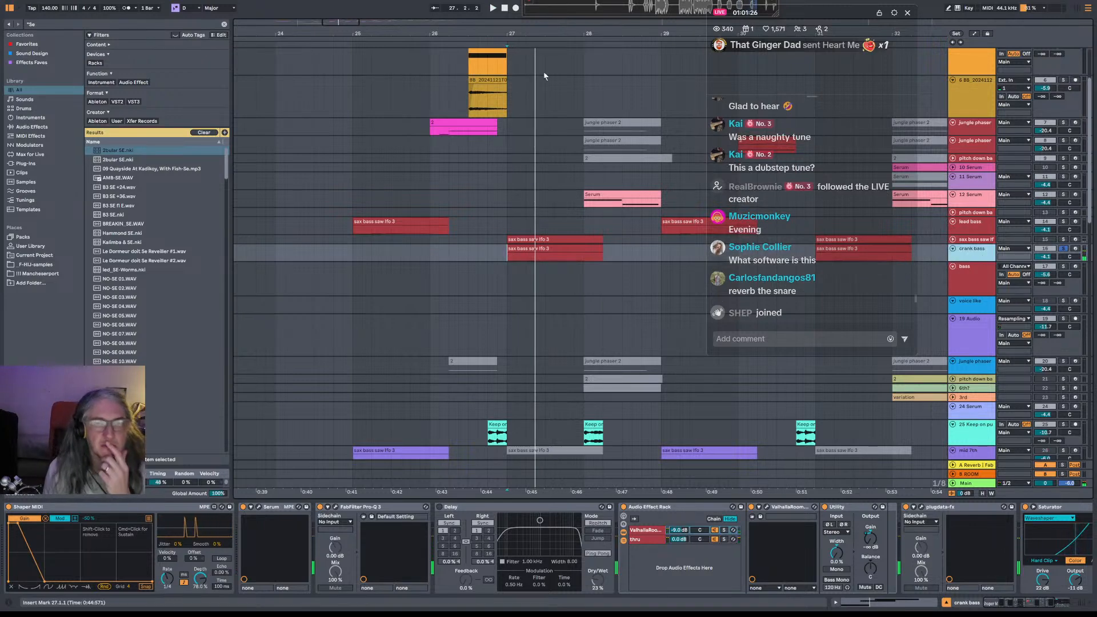
left_click_drag(526, 30, 476, 13)
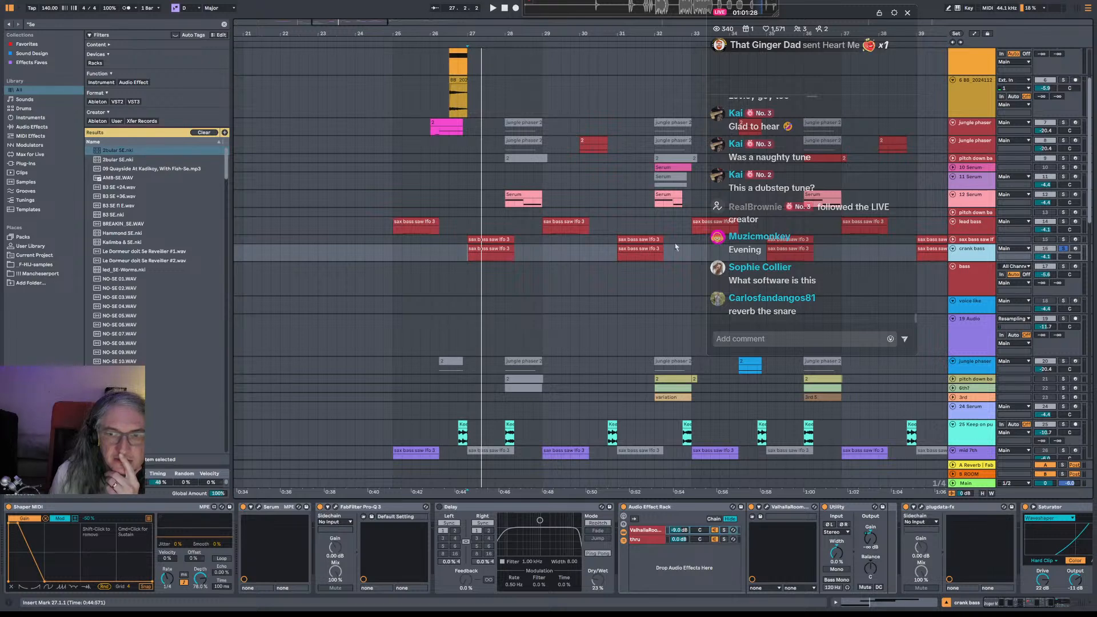
Unsolo the crank bass track and save the Live Set as a new version in the Mag Lucid Project folder.
left_click(1063, 249)
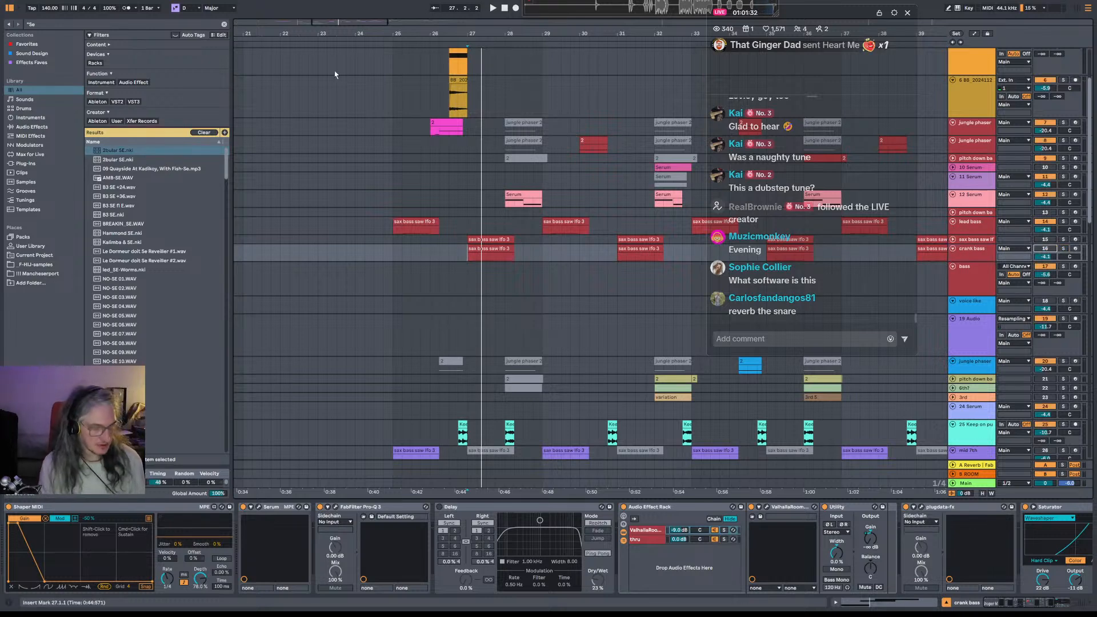
key("ctrl+shift+s")
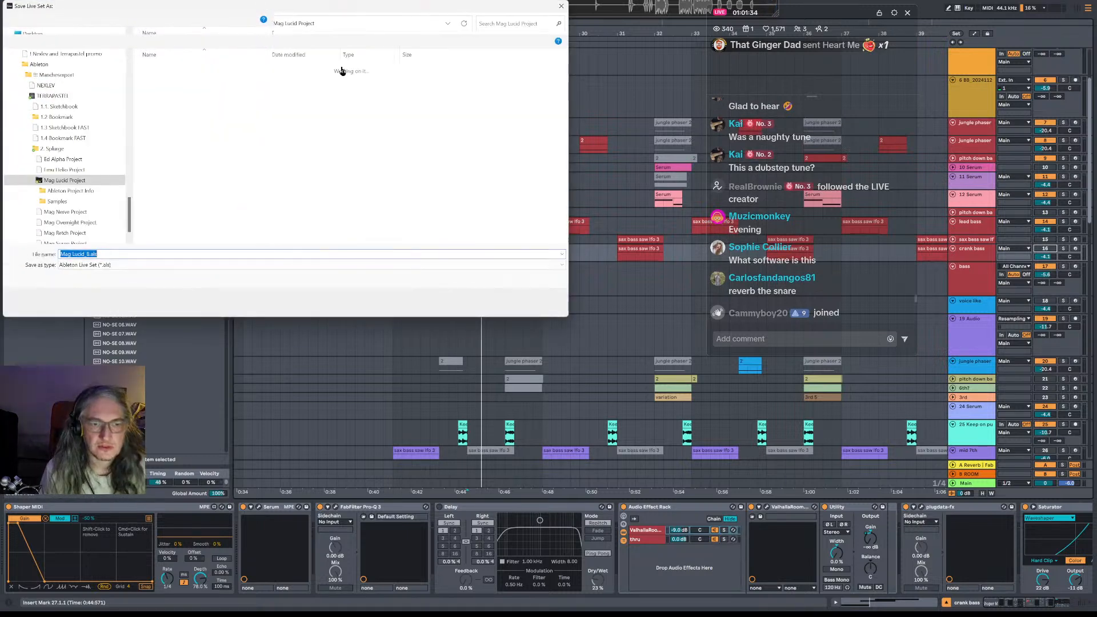
key("Return")
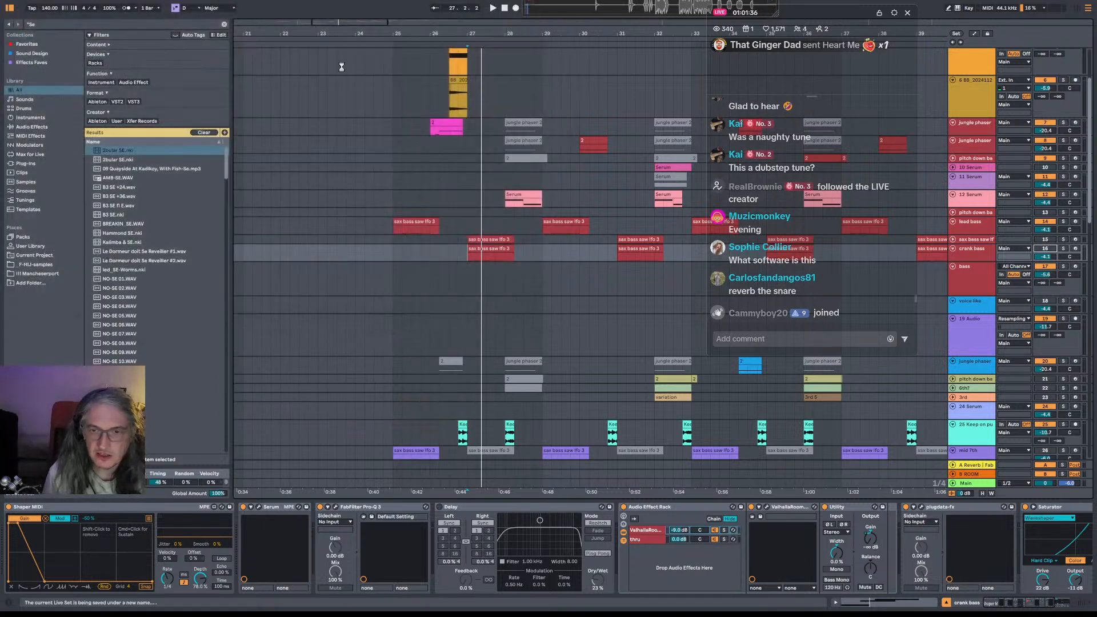
Add a MIDI track below crank bass, load Serum on it and close the plug-in window.
left_click(987, 252)
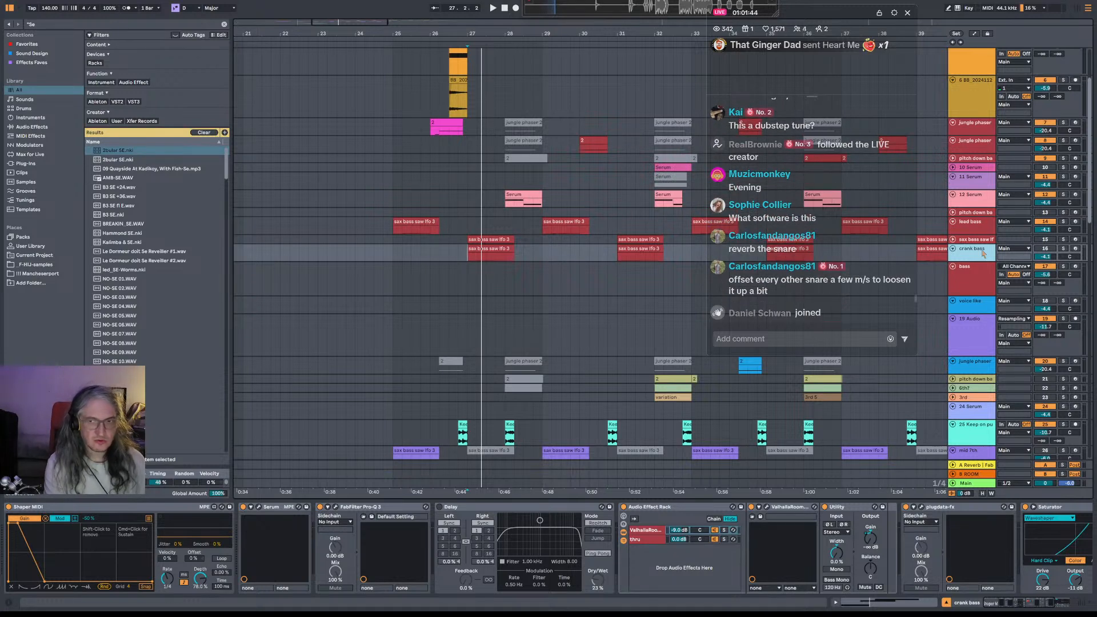
type("\"Se")
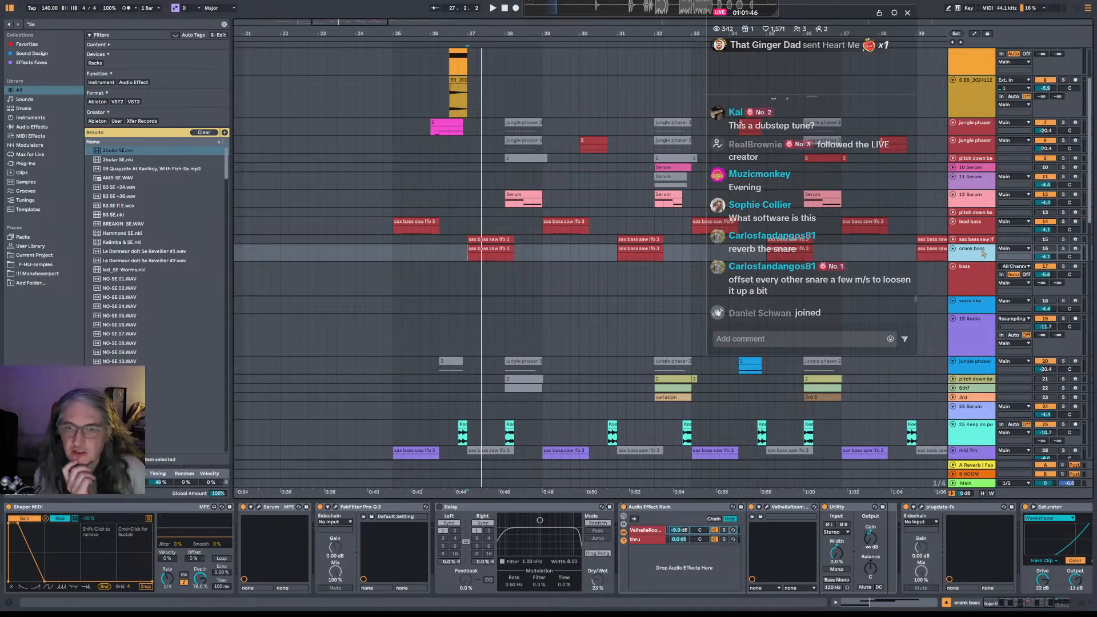
type("rum\"")
key("super+shift+t")
key("Down")
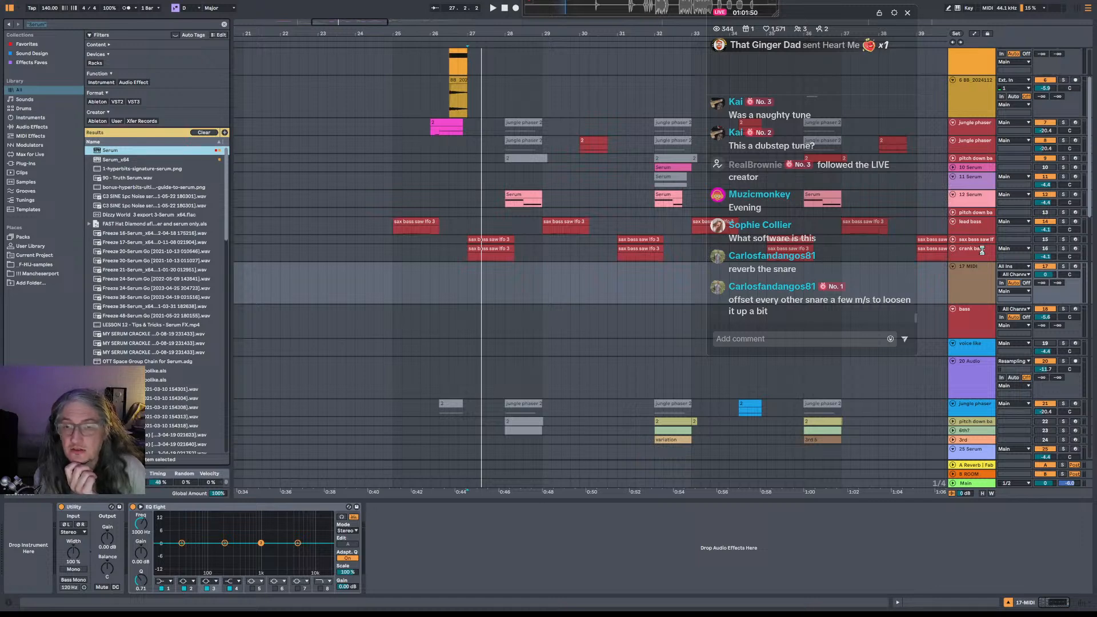
key("Return")
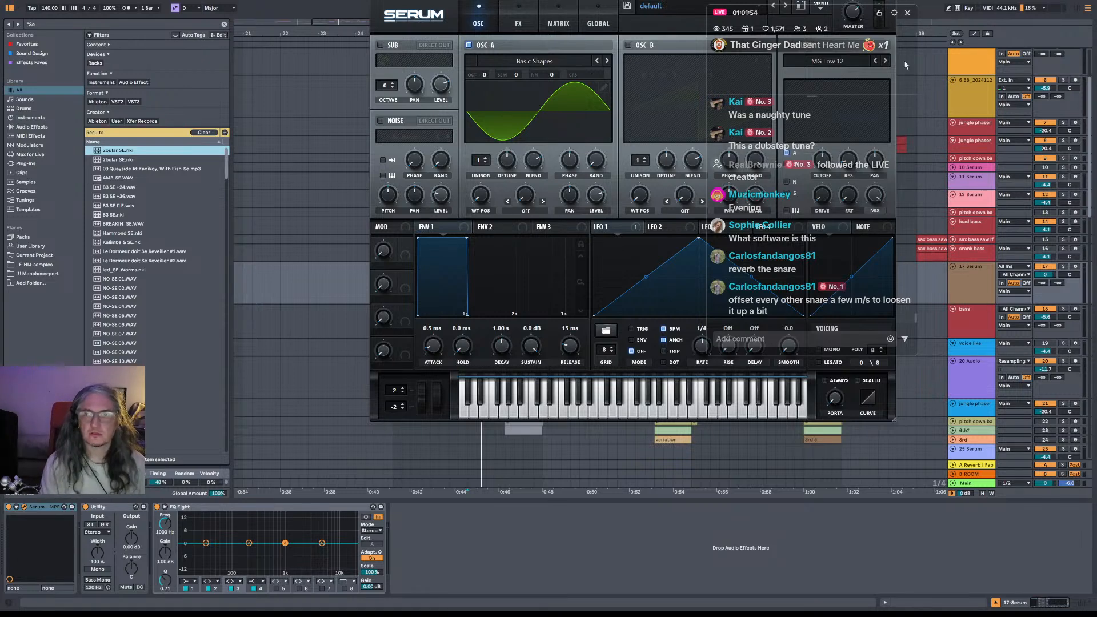
left_click(886, 1)
Play the arrangement from bar 27.1.1 to hear the part the new Serum track has to accompany.
key("space")
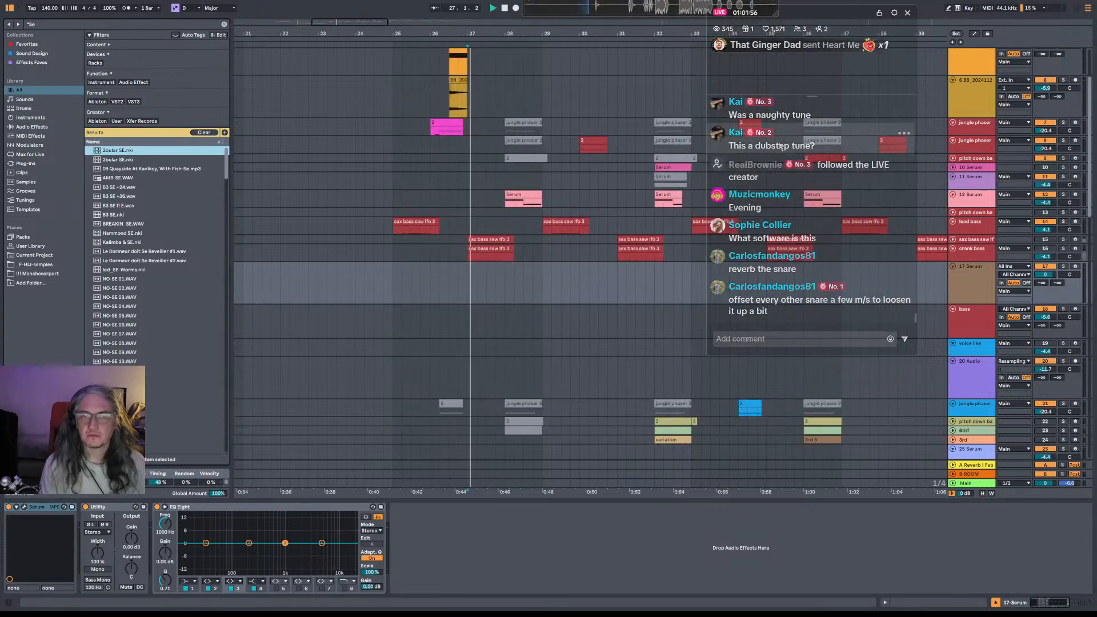
scroll(609, 190, "up", 3)
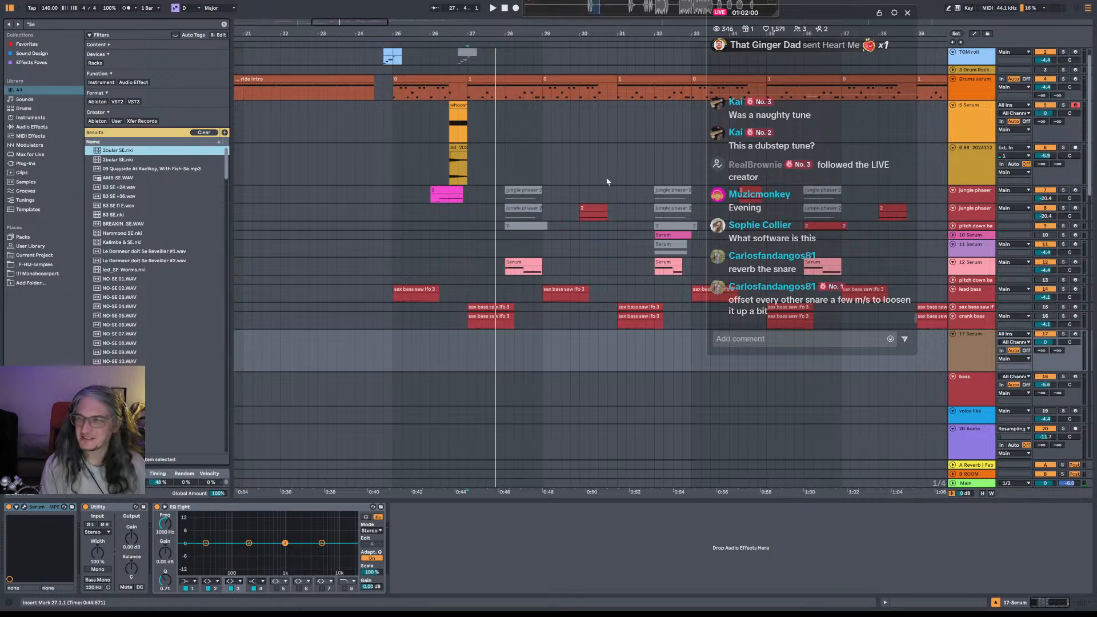
Try to shift the snare at 4.3.1 in the drum clip starting at bar 27 slightly late.
scroll(576, 180, "up", 1)
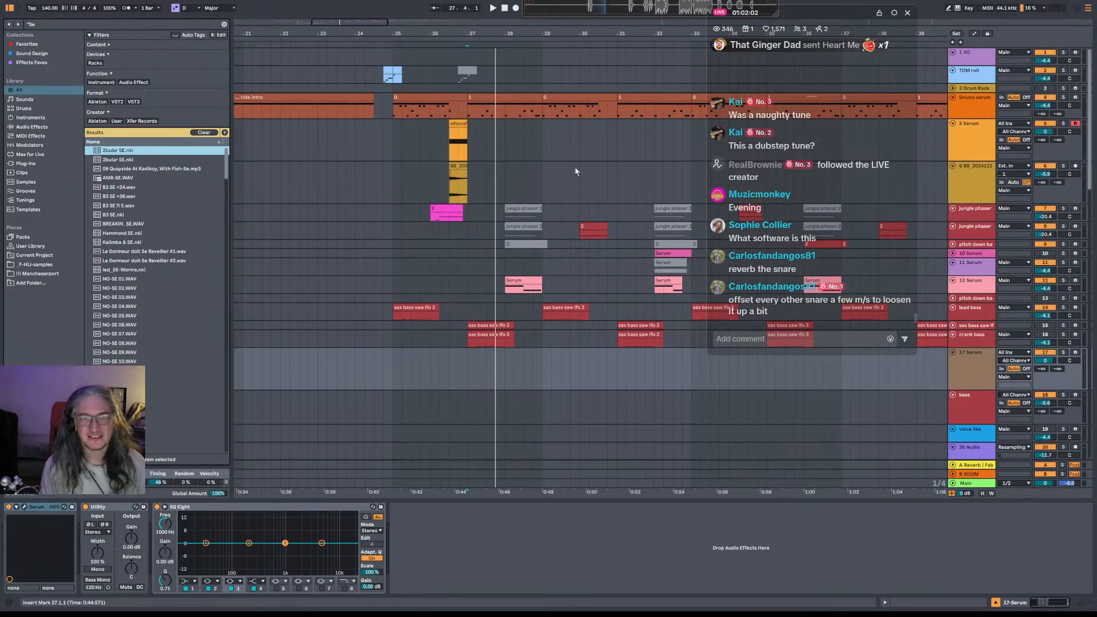
left_click(457, 114)
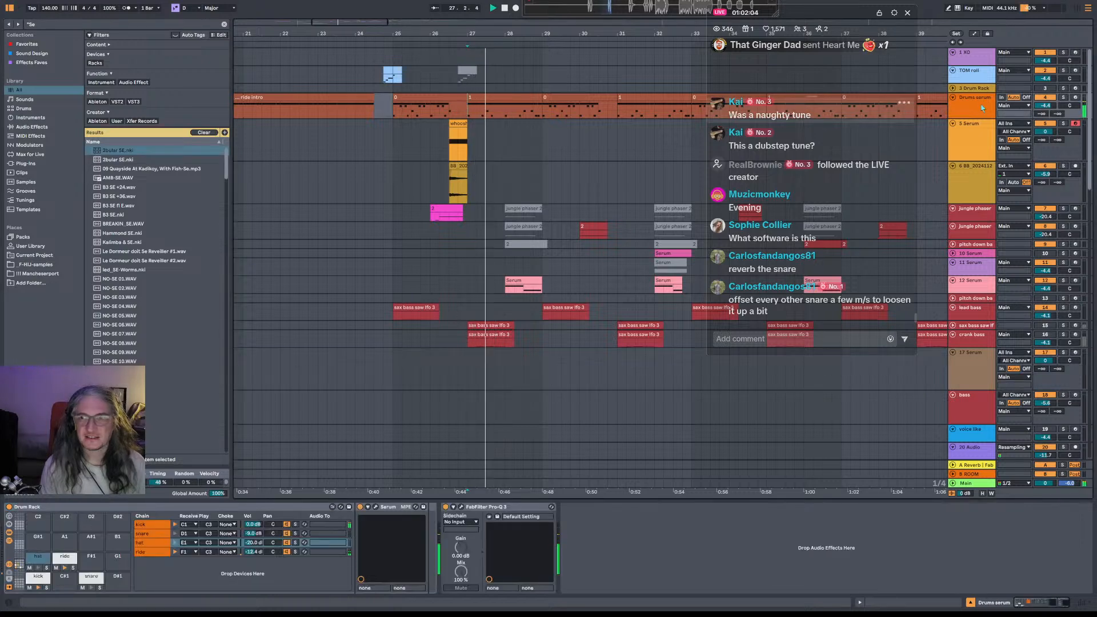
double_click(500, 99)
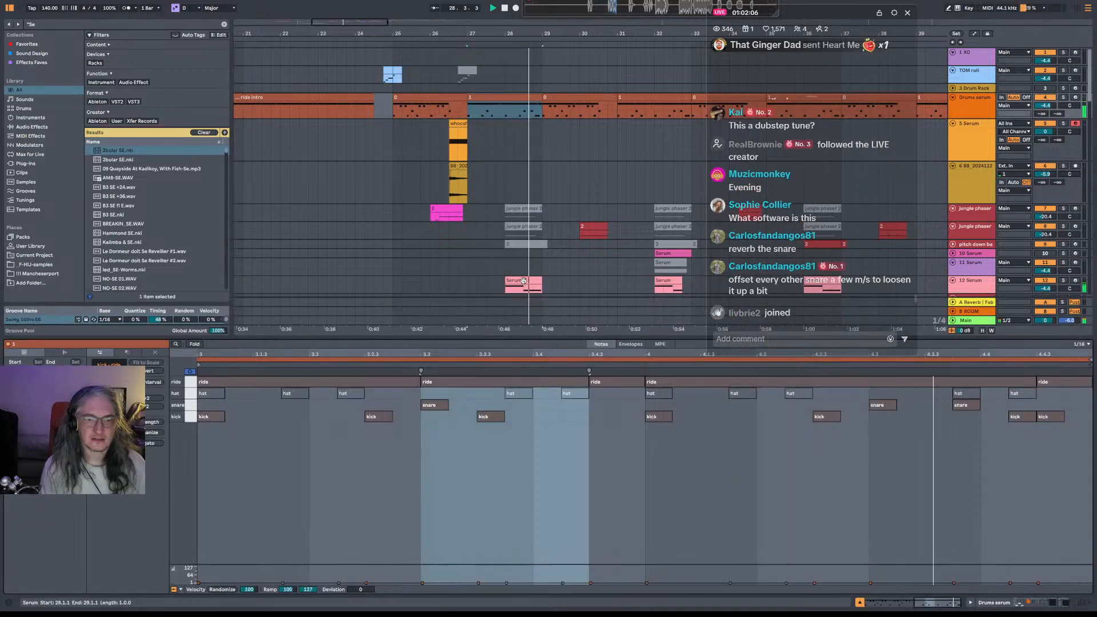
left_click(434, 408)
left_click_drag(874, 407, 882, 412)
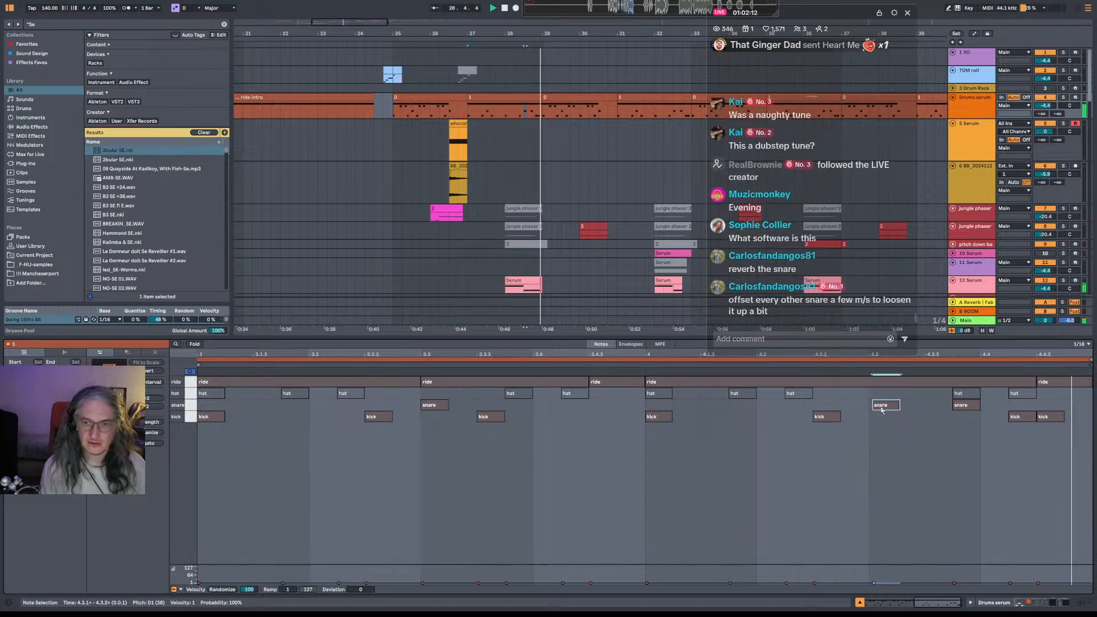
key("ctrl+z")
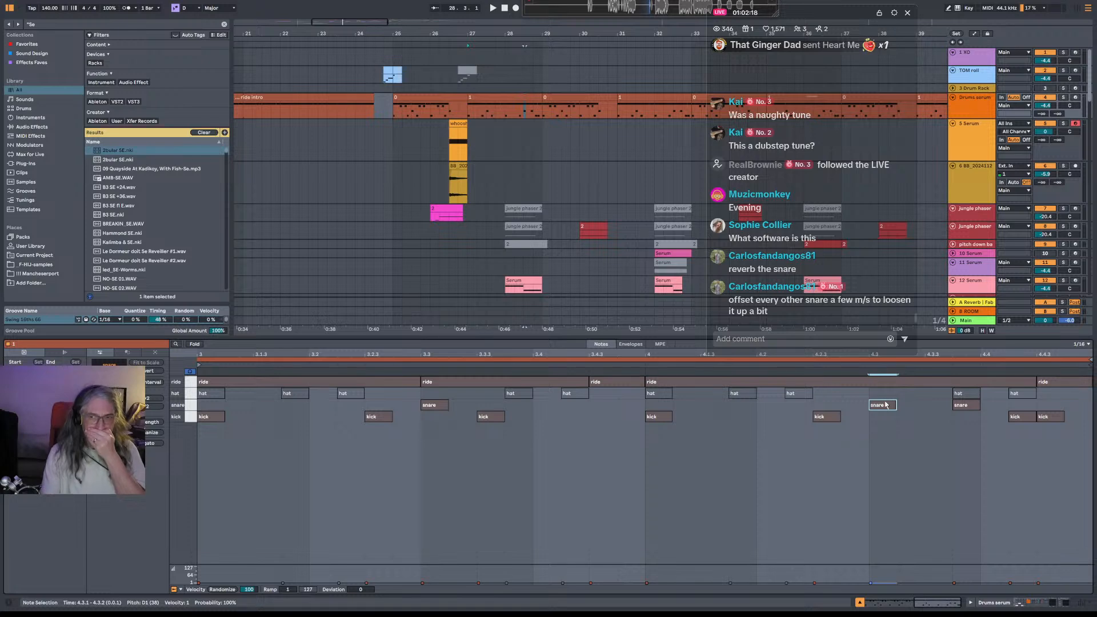
Nudge the snares at 26.3.1 and 28.3.1 in the two drum clips from bar 25 to 29 slightly late and play the result.
left_click(456, 96)
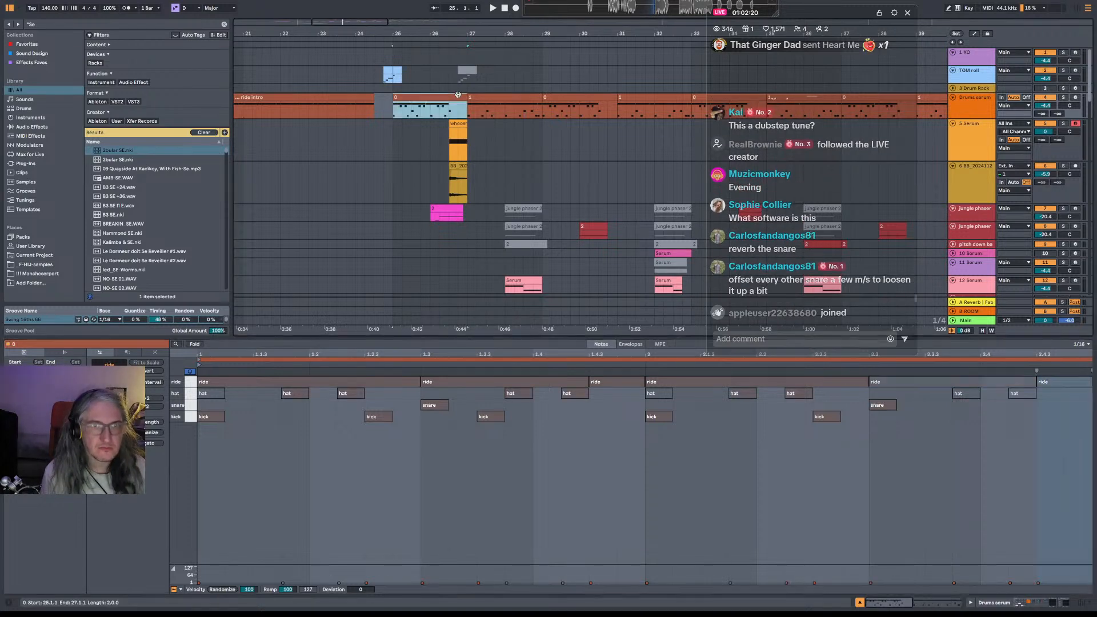
left_click(501, 98, "shift")
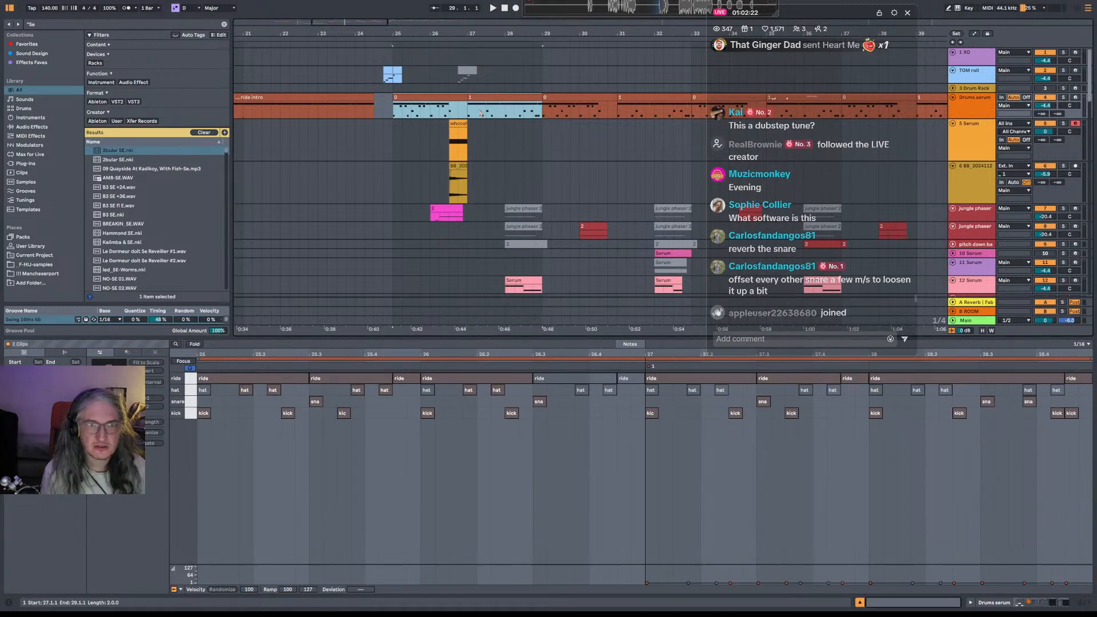
left_click(364, 426)
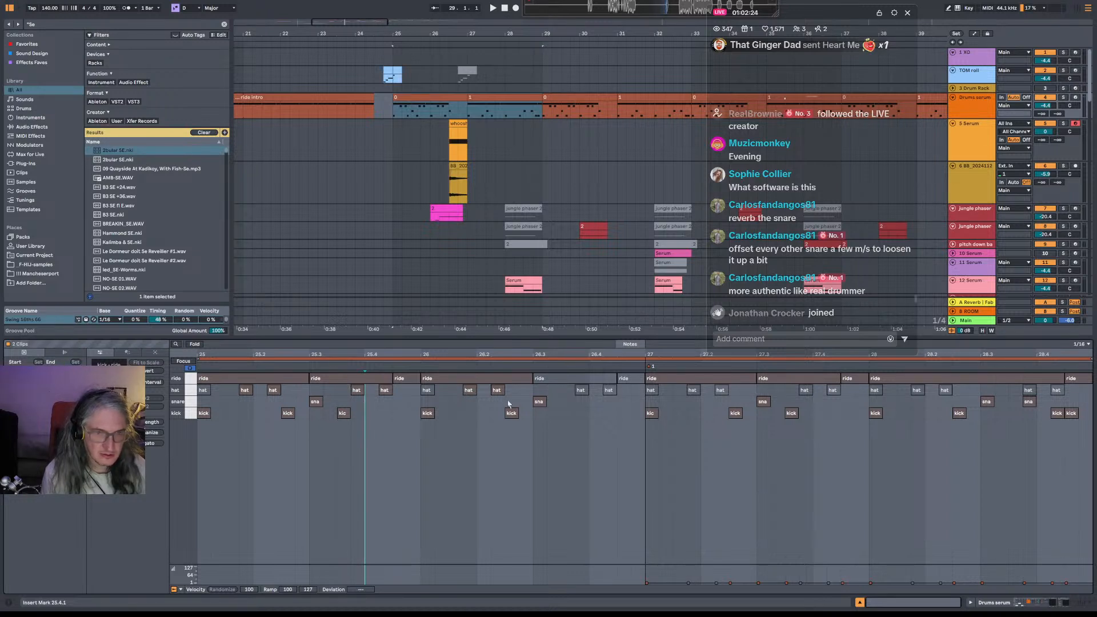
left_click_drag(533, 404, 542, 407)
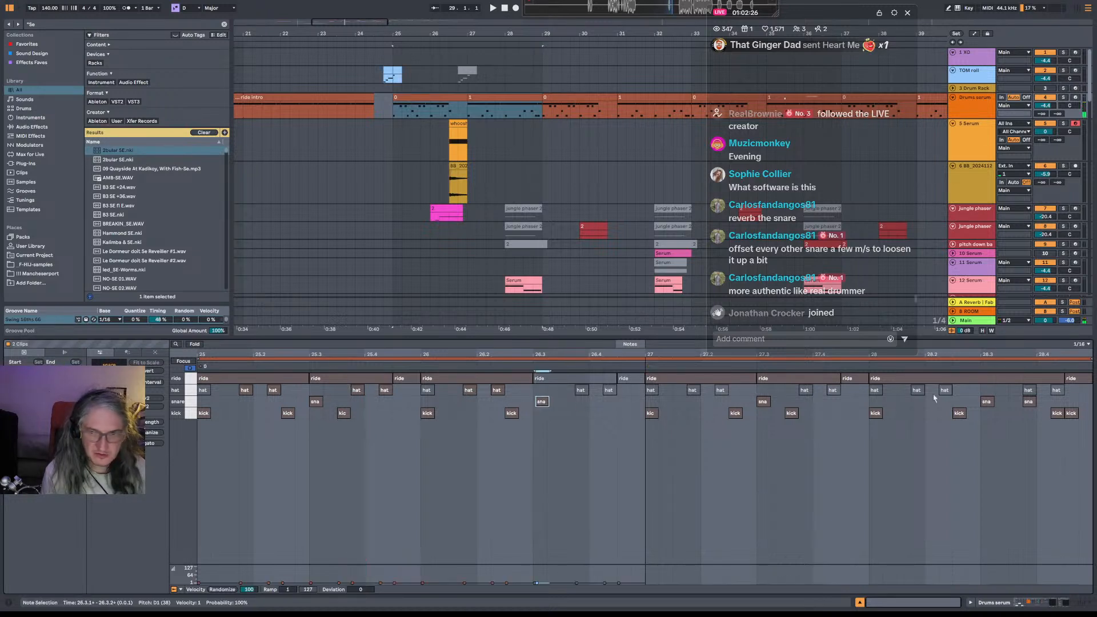
left_click_drag(992, 404, 994, 407)
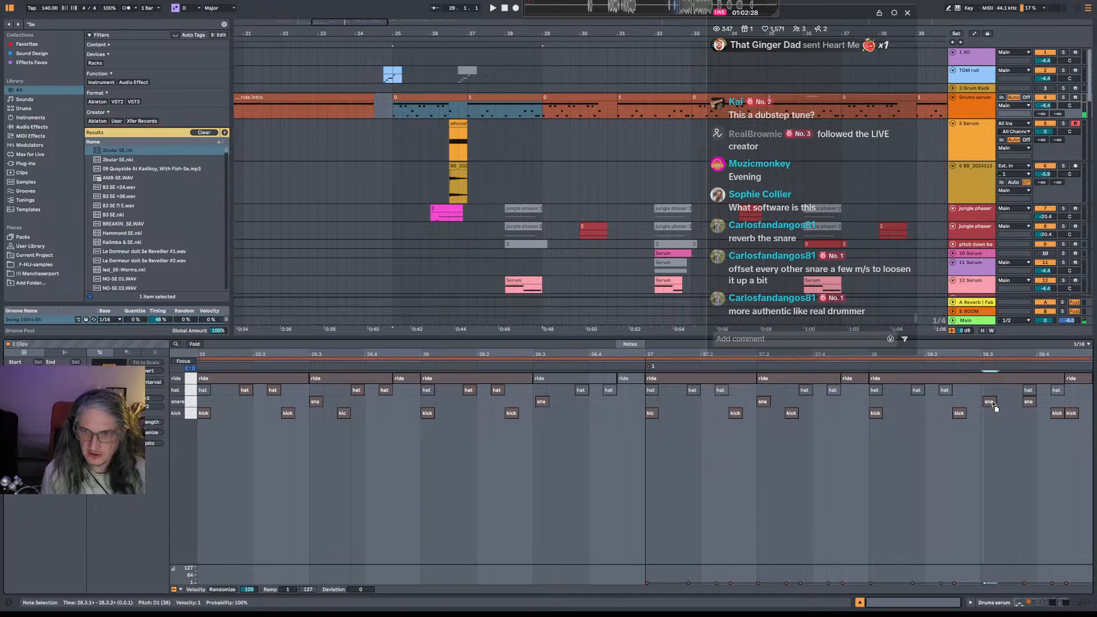
key("space")
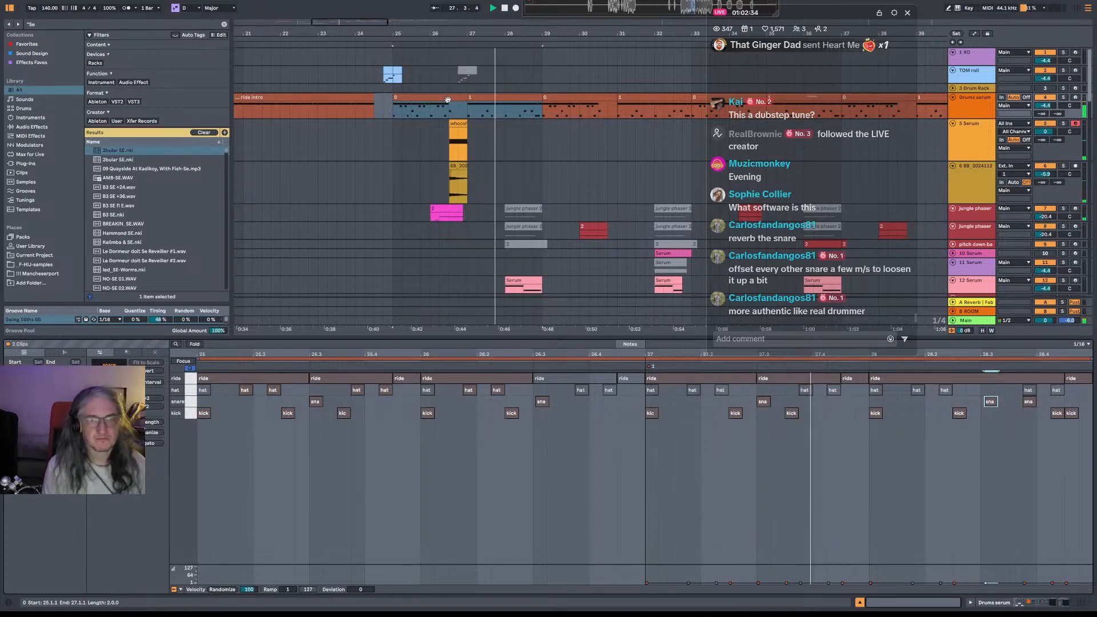
scroll(640, 137, "down", 5)
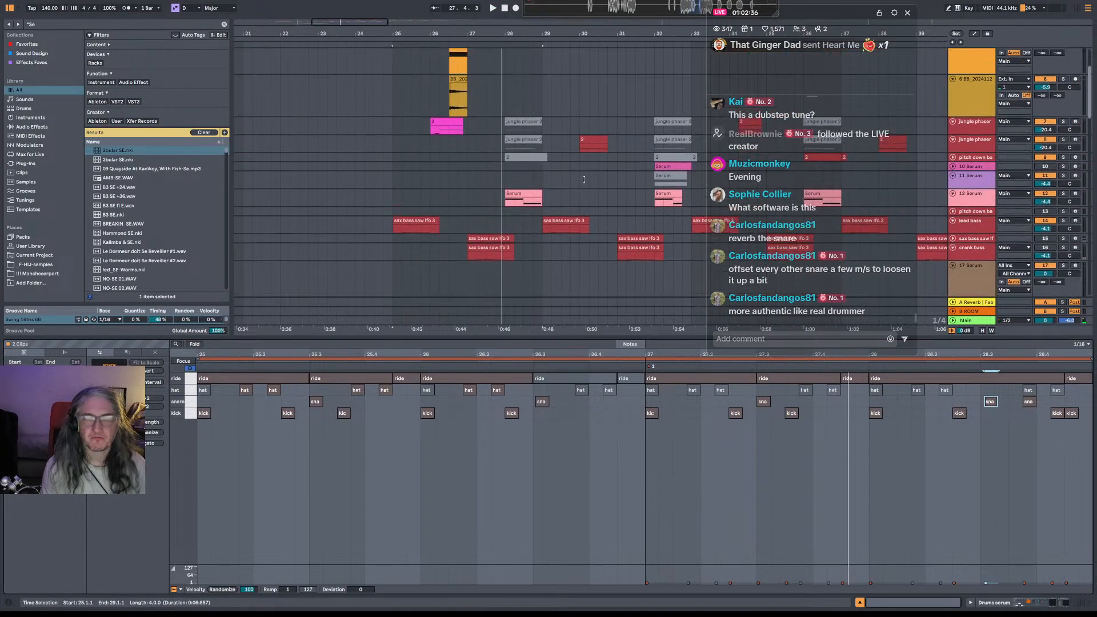
scroll(584, 183, "up", 5)
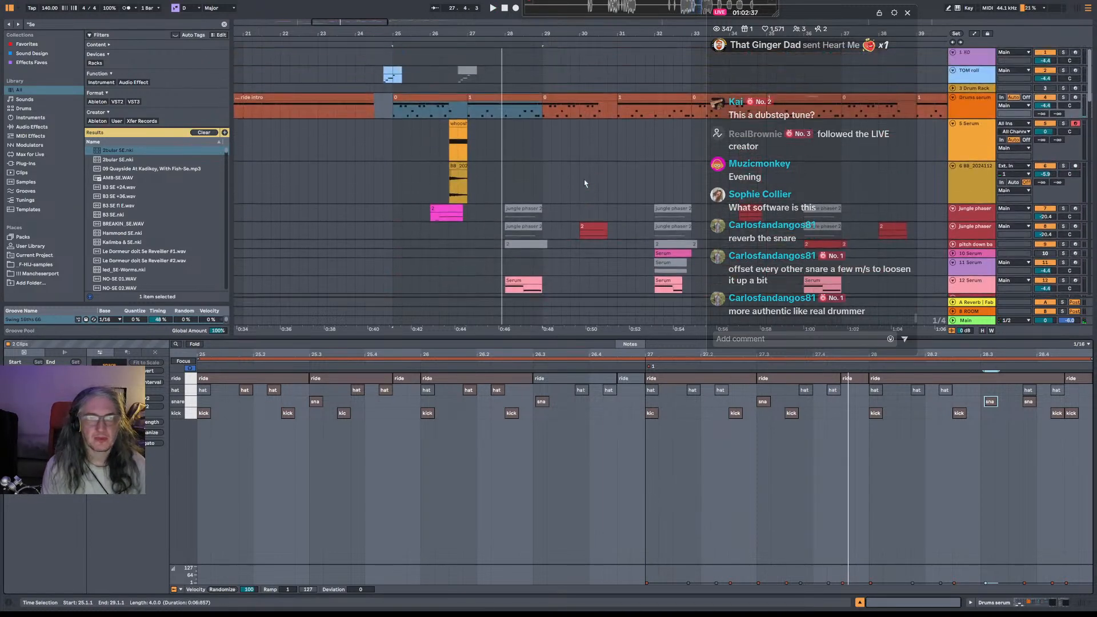
Recolour the two loosened drum clips tan and copy them across bars 29 to 37.
right_click(438, 99)
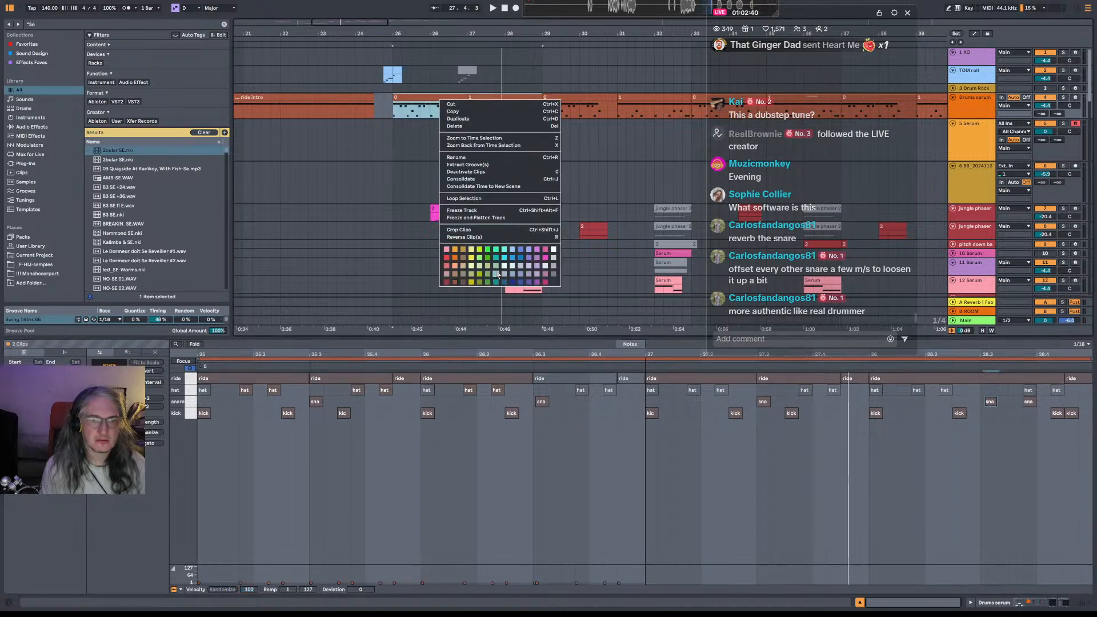
left_click(456, 276)
left_click_drag(569, 137, 463, 139)
left_click_drag(333, 98, 703, 106)
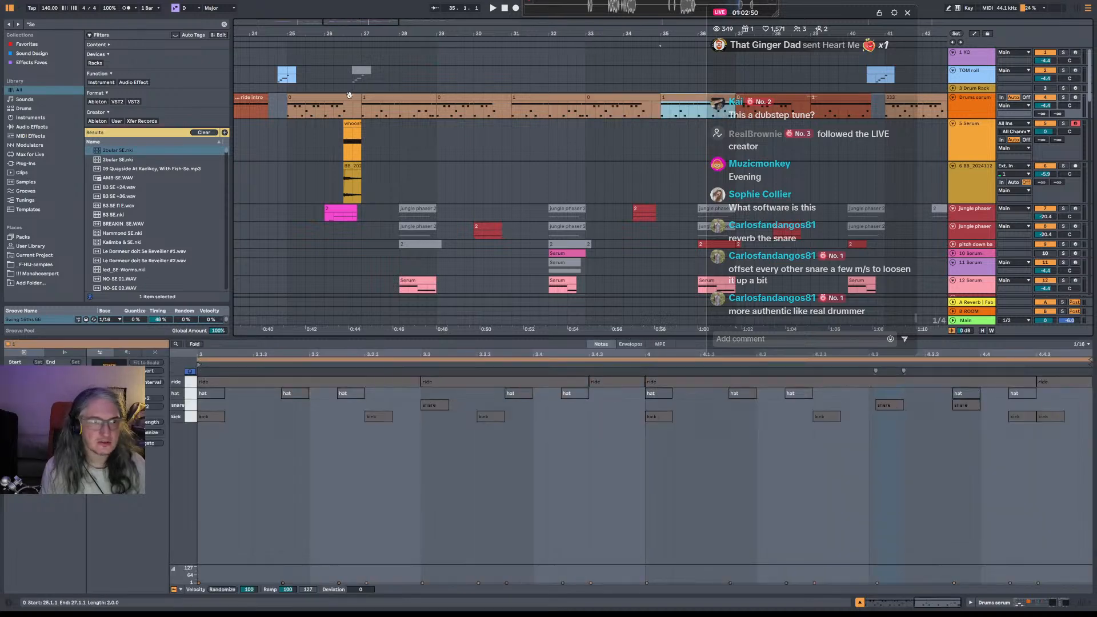
Recolour all the Drums serum clips from bar 25.1.1 to 37.1.1 light orange.
left_click(350, 95, "shift")
right_click(342, 100)
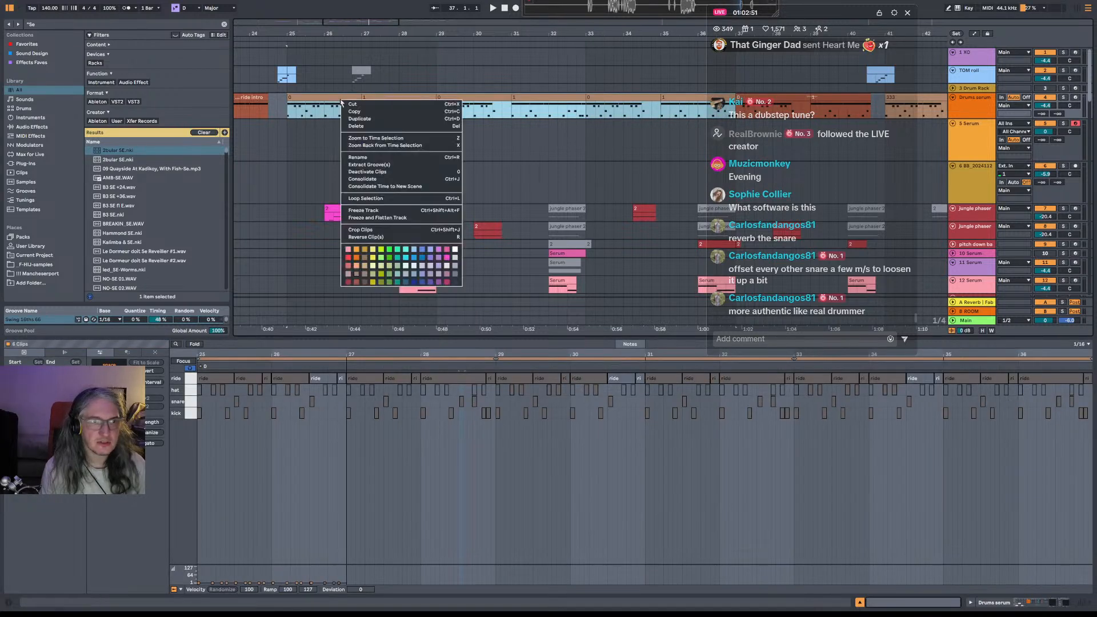
left_click(359, 267)
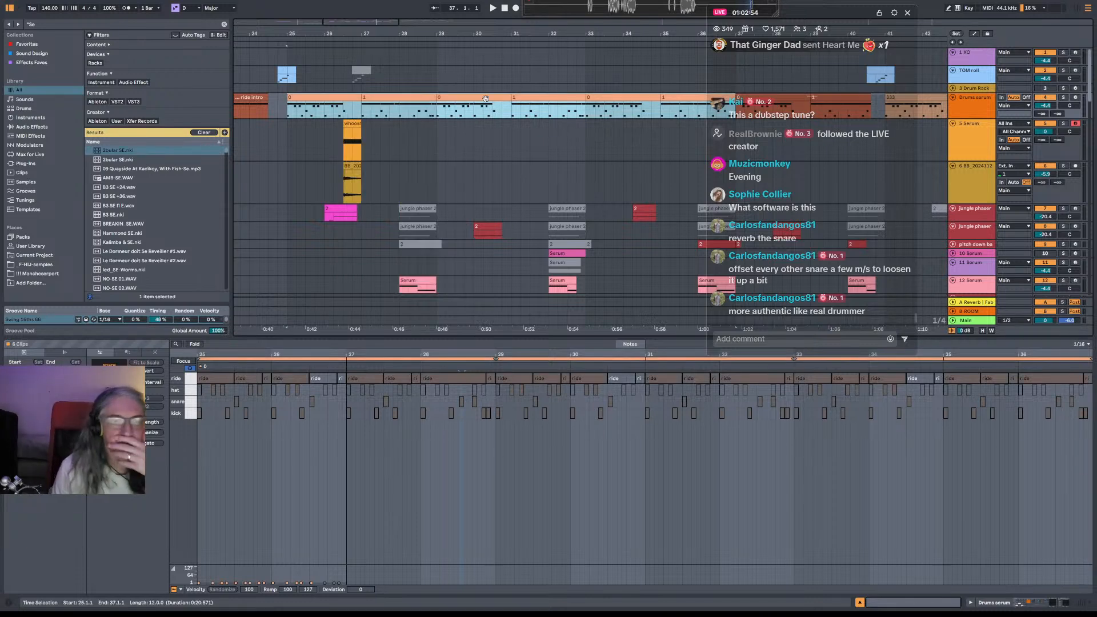
Play the arrangement from bar 25.1.1 to check the offset snares against the other parts.
left_click_drag(340, 34, 350, 34)
left_click(311, 112)
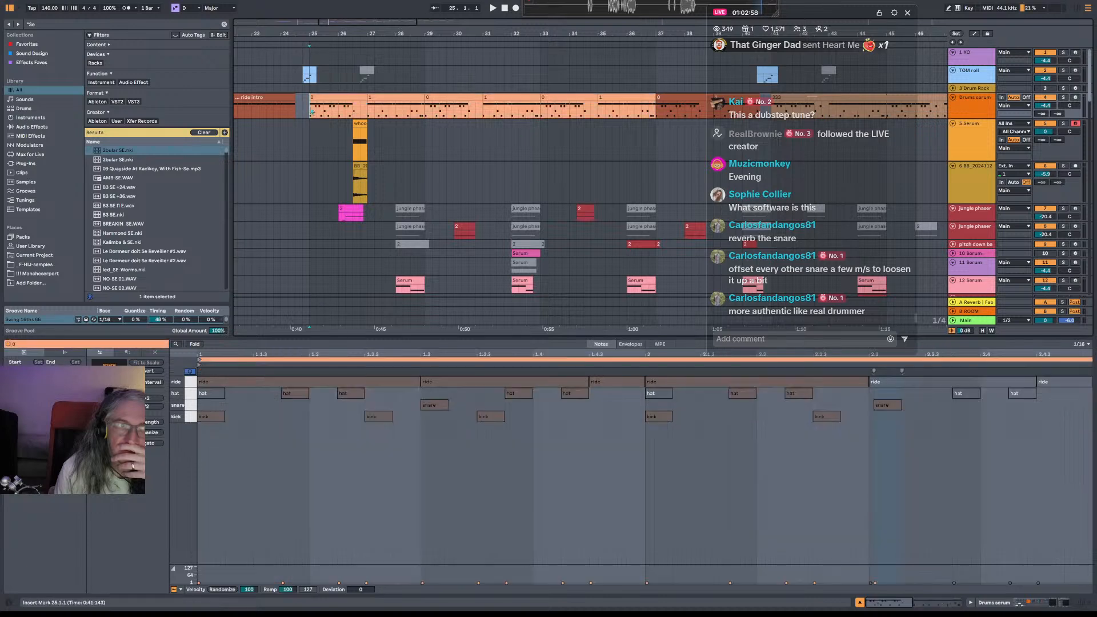
left_click(493, 8)
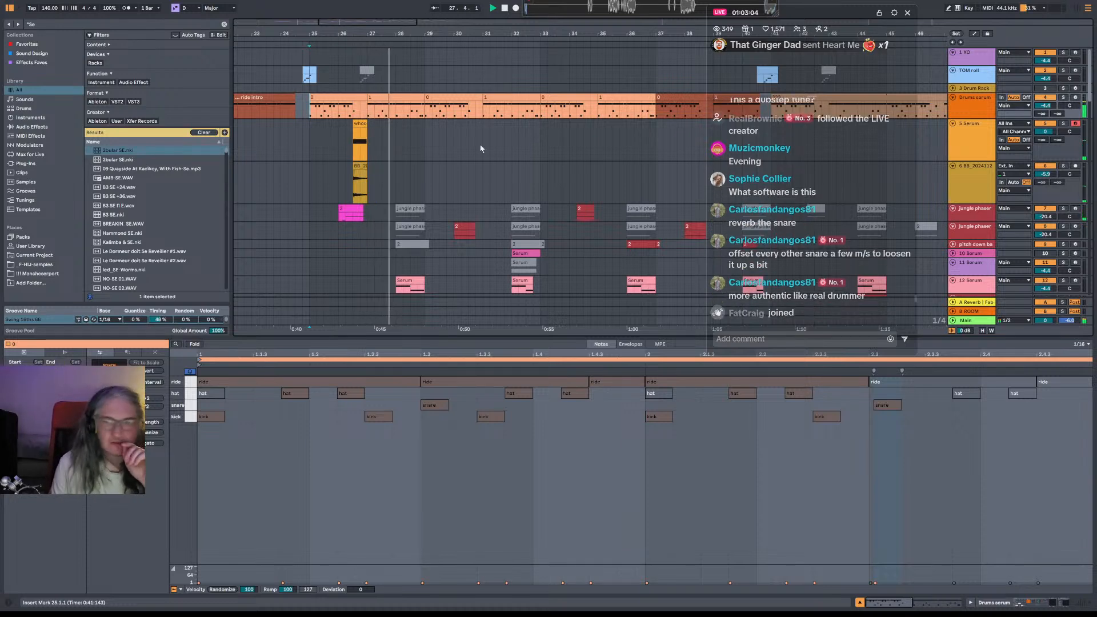
scroll(408, 172, "down", 5)
scroll(405, 183, "down", 1)
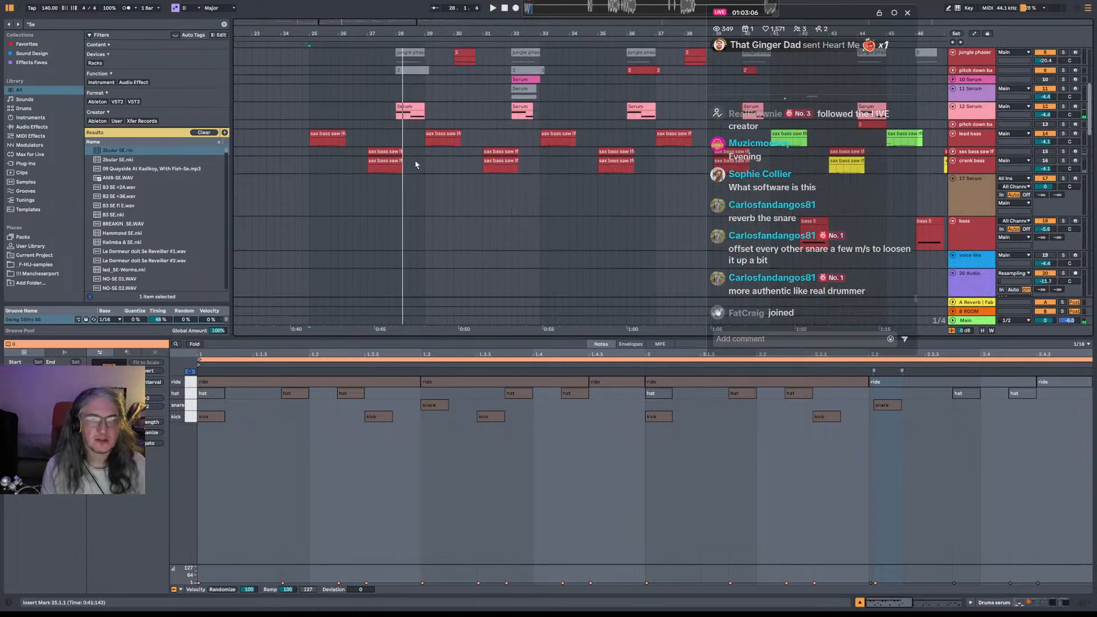
scroll(423, 161, "up", 3)
Play the transition from bar 26.3.1 and extend the sampled reverb tail clip so it ends at 27.2.1.
left_click(352, 188)
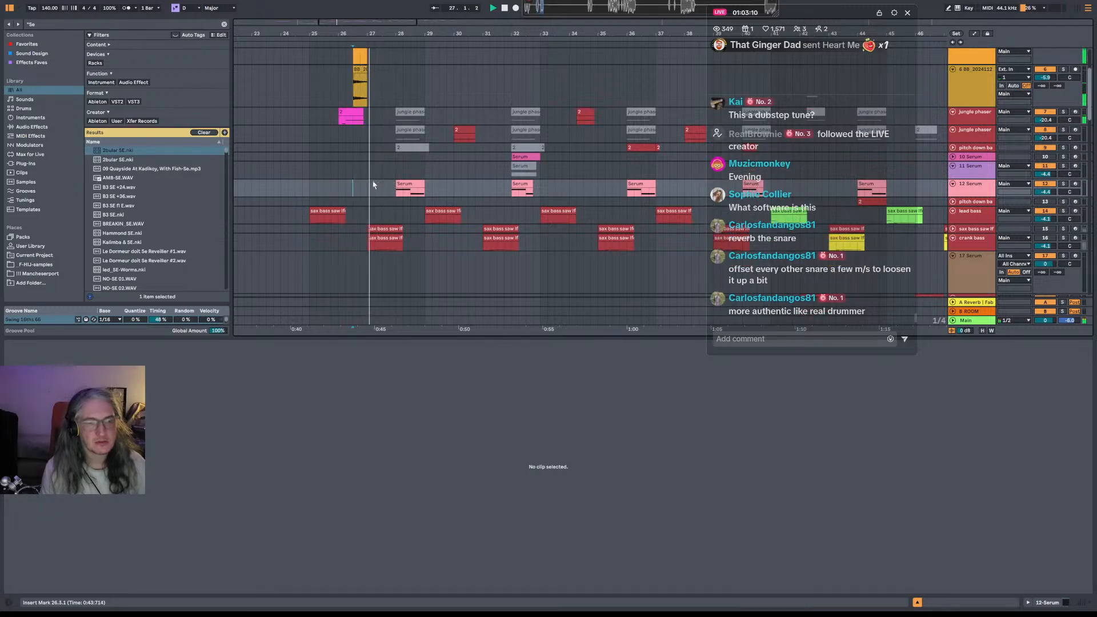
scroll(372, 183, "up", 2)
scroll(383, 181, "down", 2)
scroll(372, 110, "up", 2)
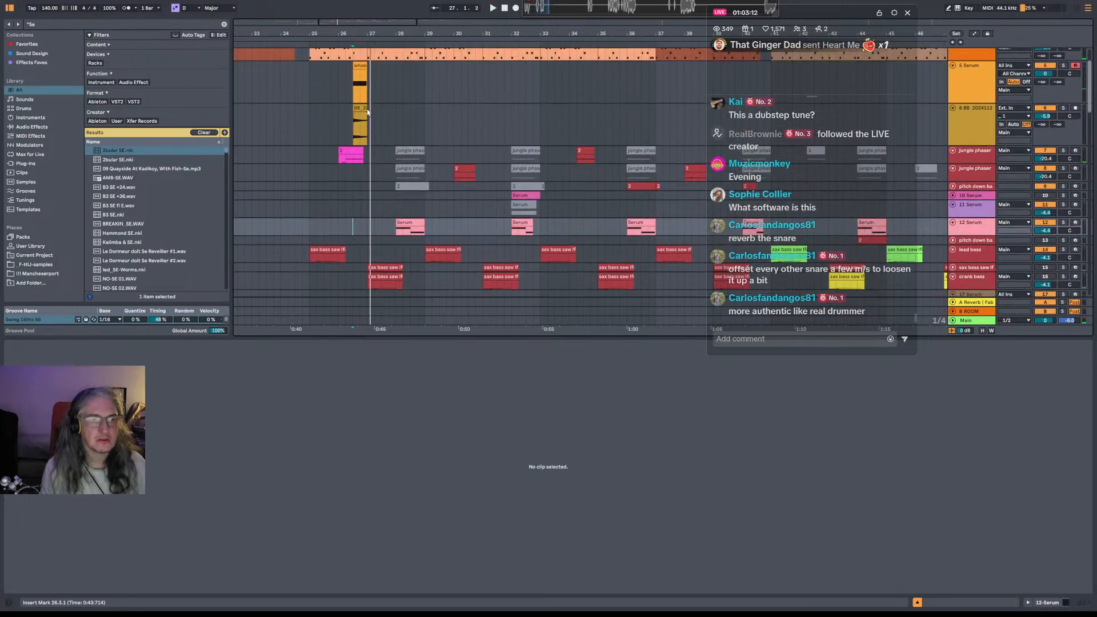
left_click(356, 137)
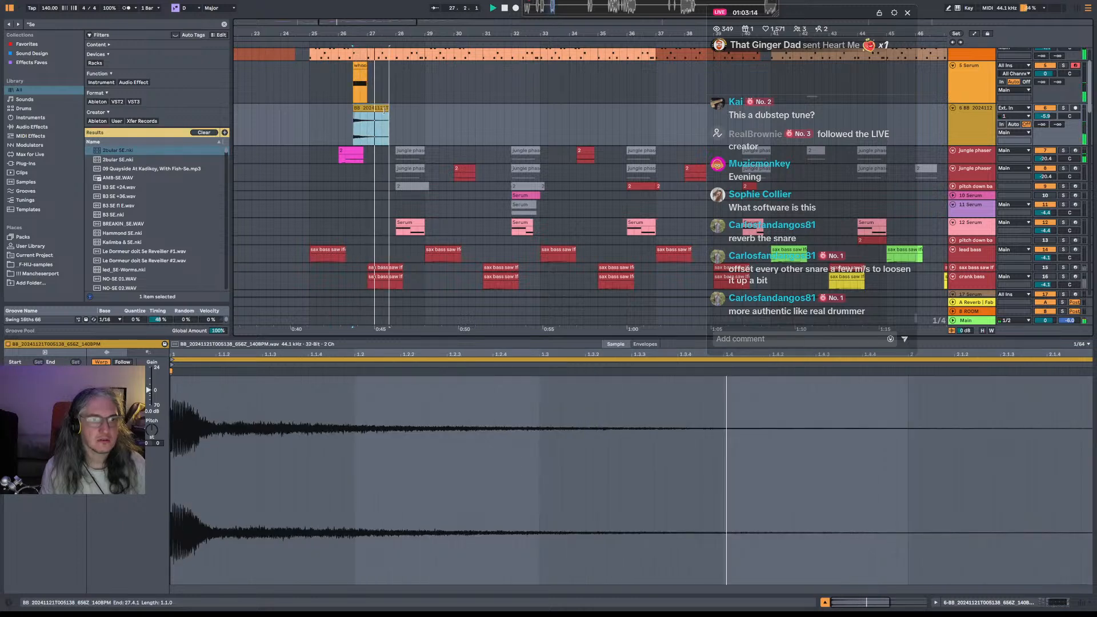
left_click_drag(380, 108, 373, 109)
key("space")
key("space")
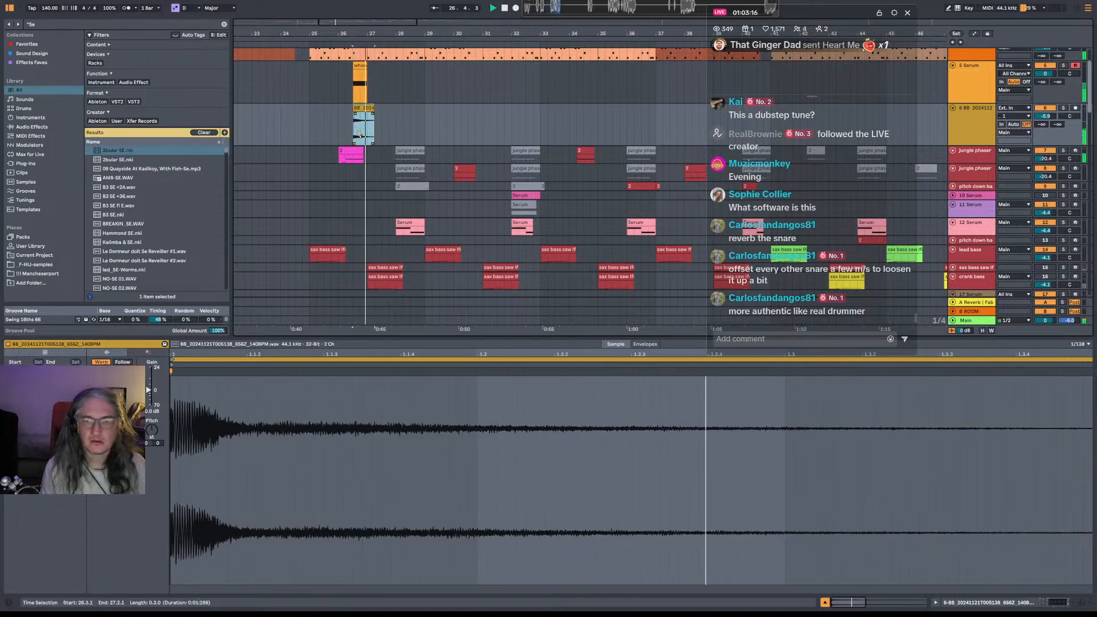
Play the transition again from bar 26.3.1 and reduce the height of the crank bass track.
scroll(362, 139, "down", 2)
scroll(361, 139, "down", 3)
scroll(361, 139, "down", 2)
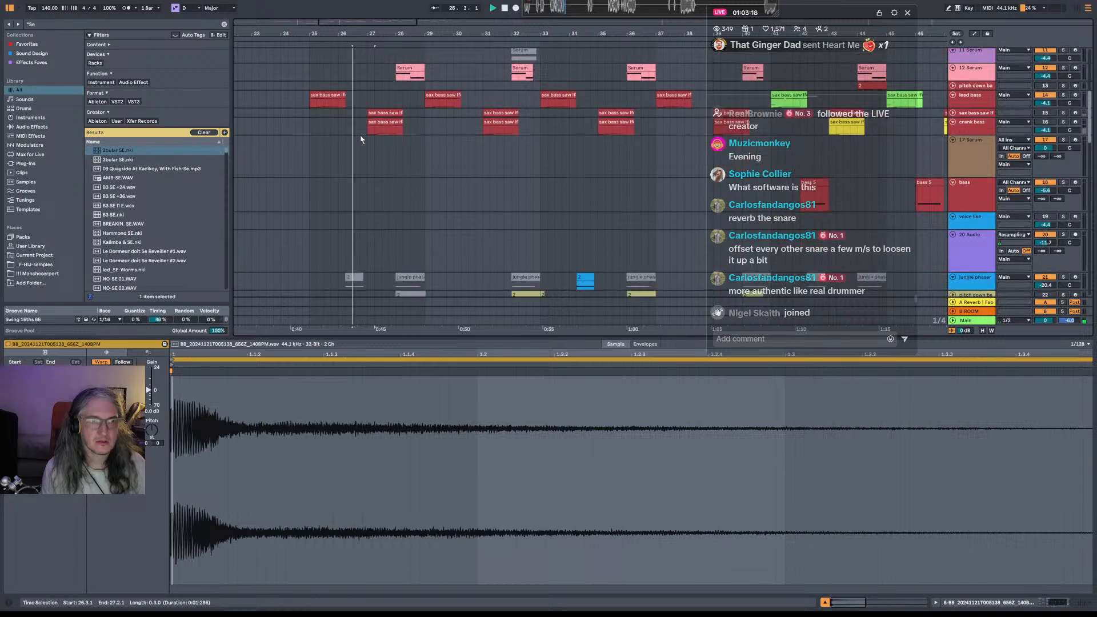
scroll(489, 183, "down", 1)
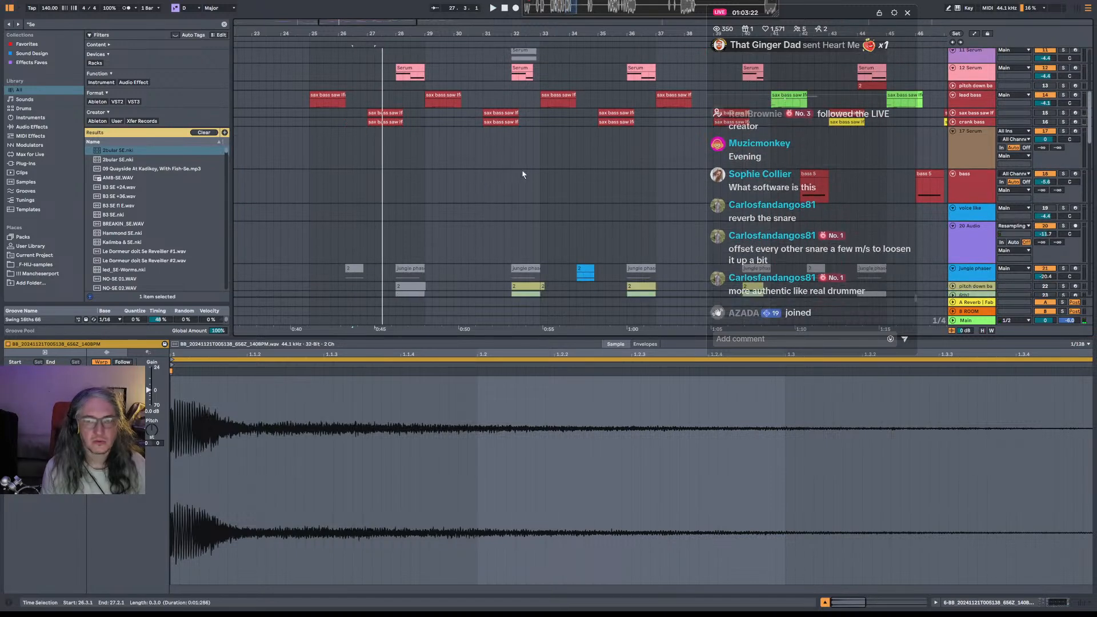
key("space")
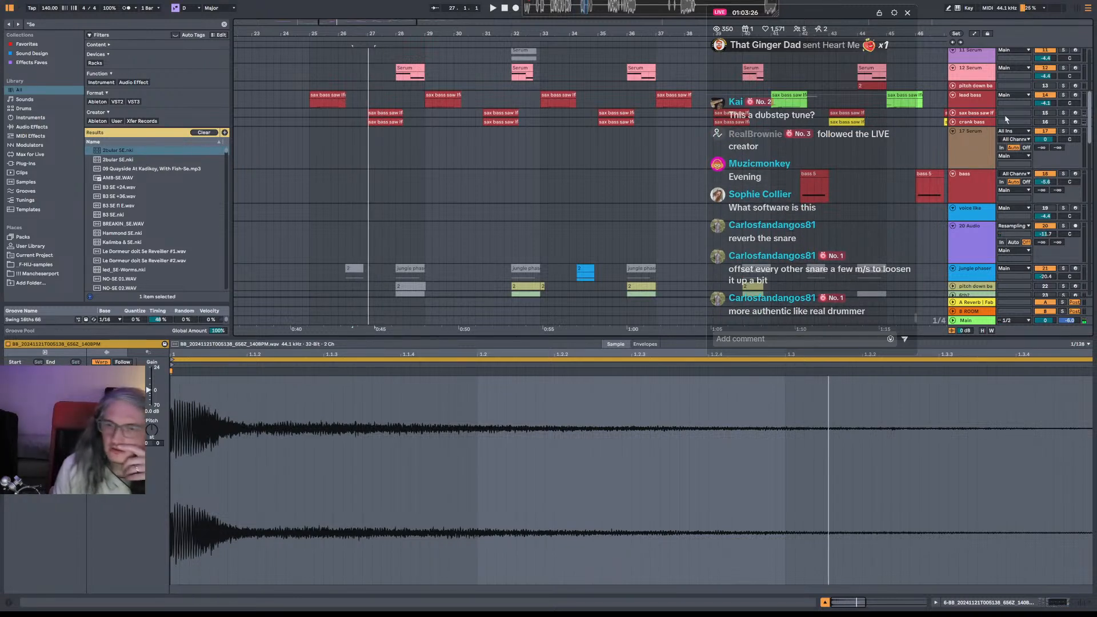
Arm the 17 Serum track for recording and respond to the LIVE inactivity check.
left_click(989, 146)
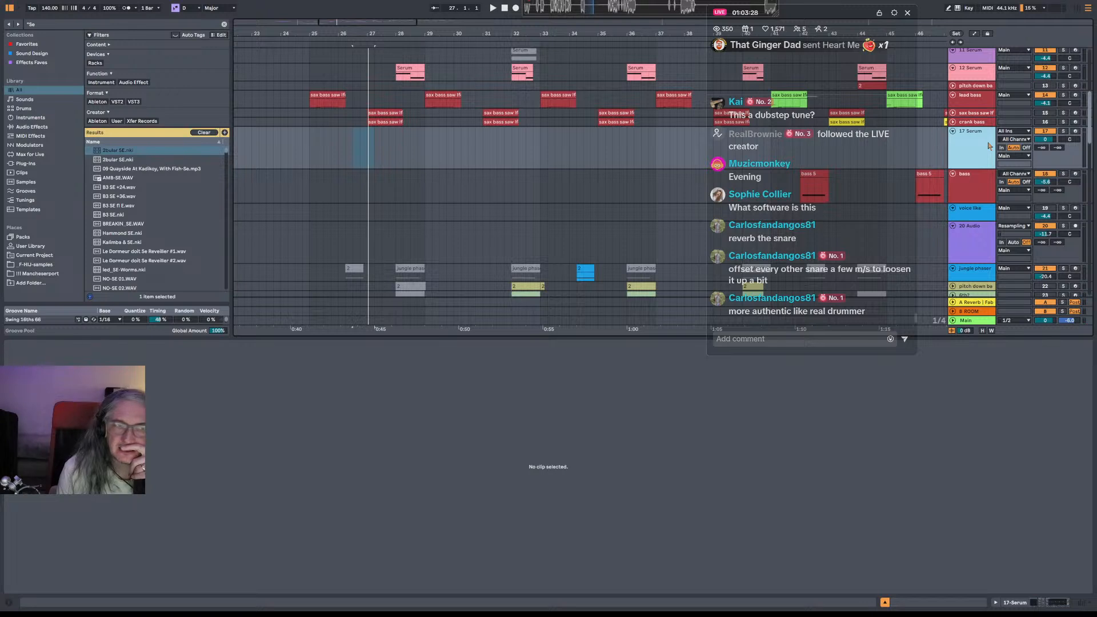
left_click(1076, 131)
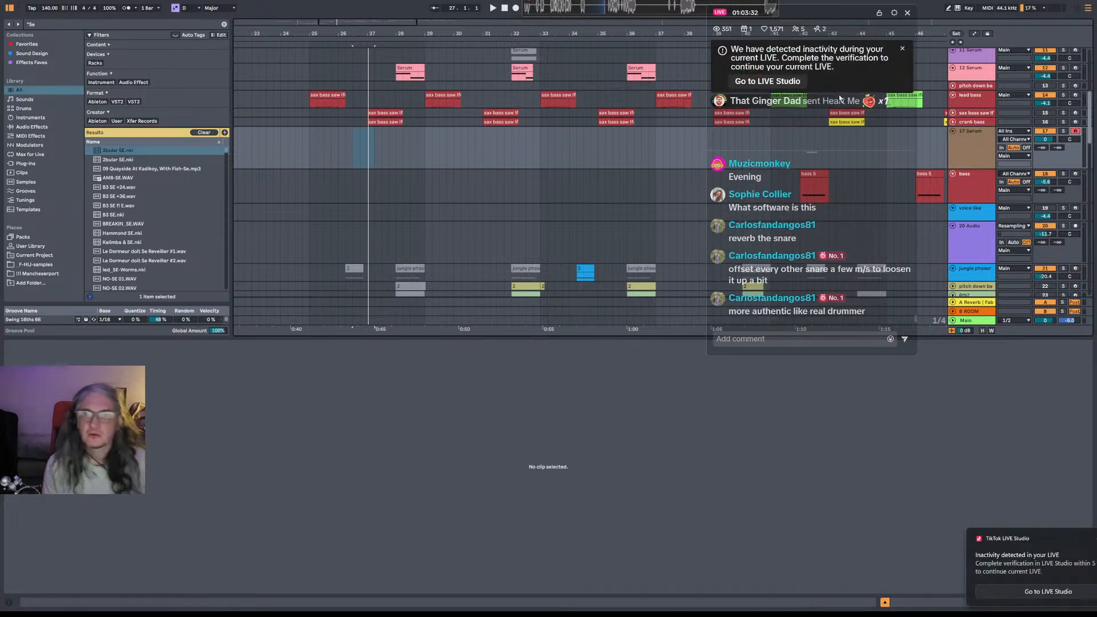
left_click(780, 83)
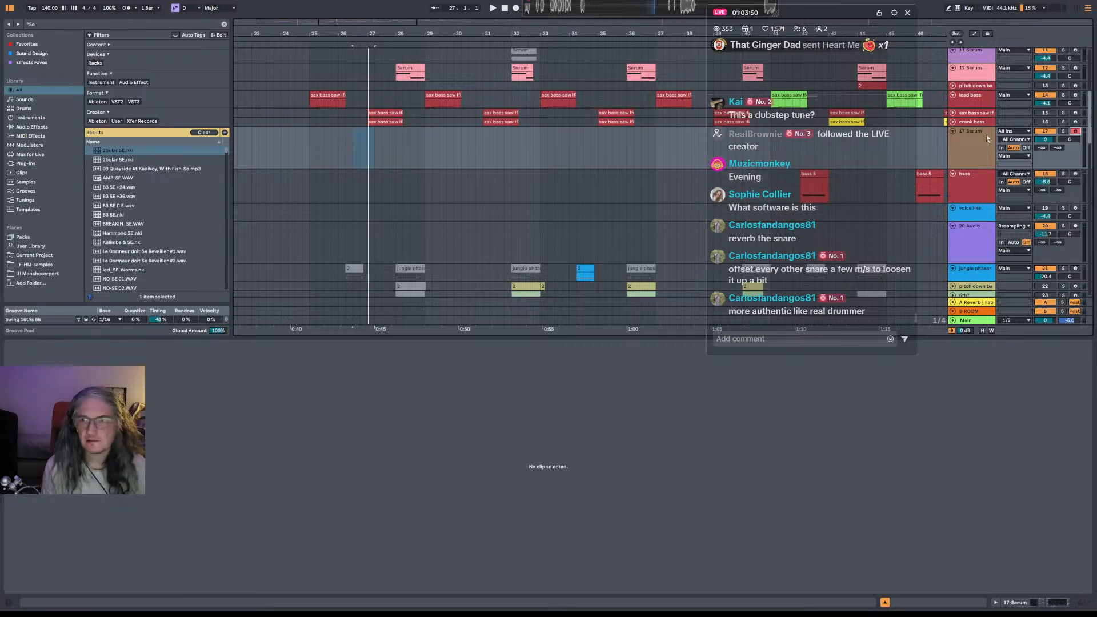
left_click(975, 160)
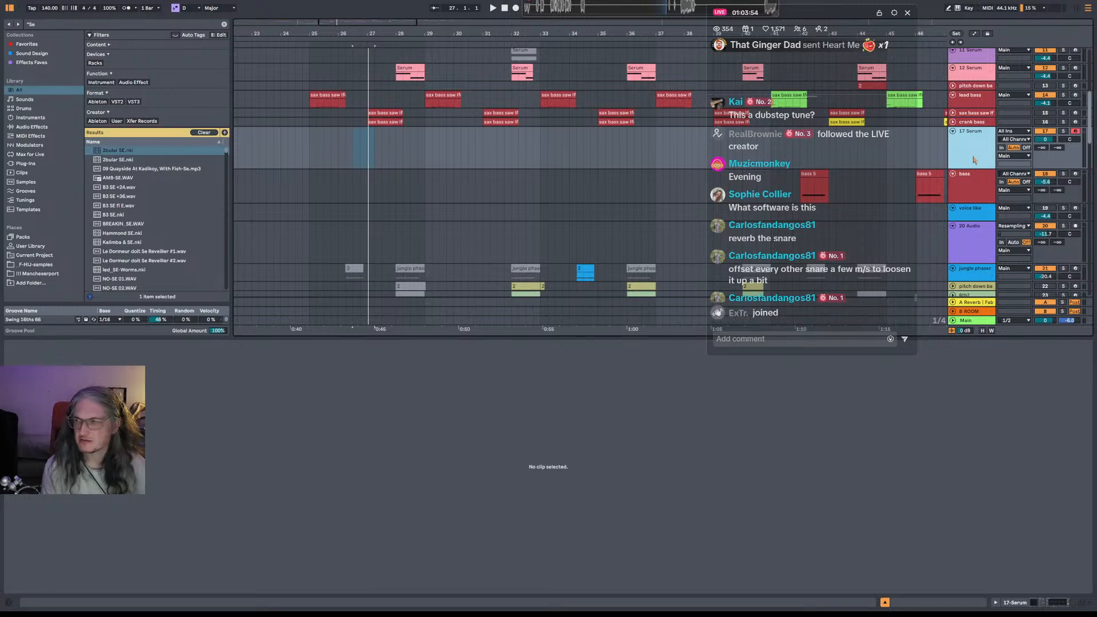
key("space")
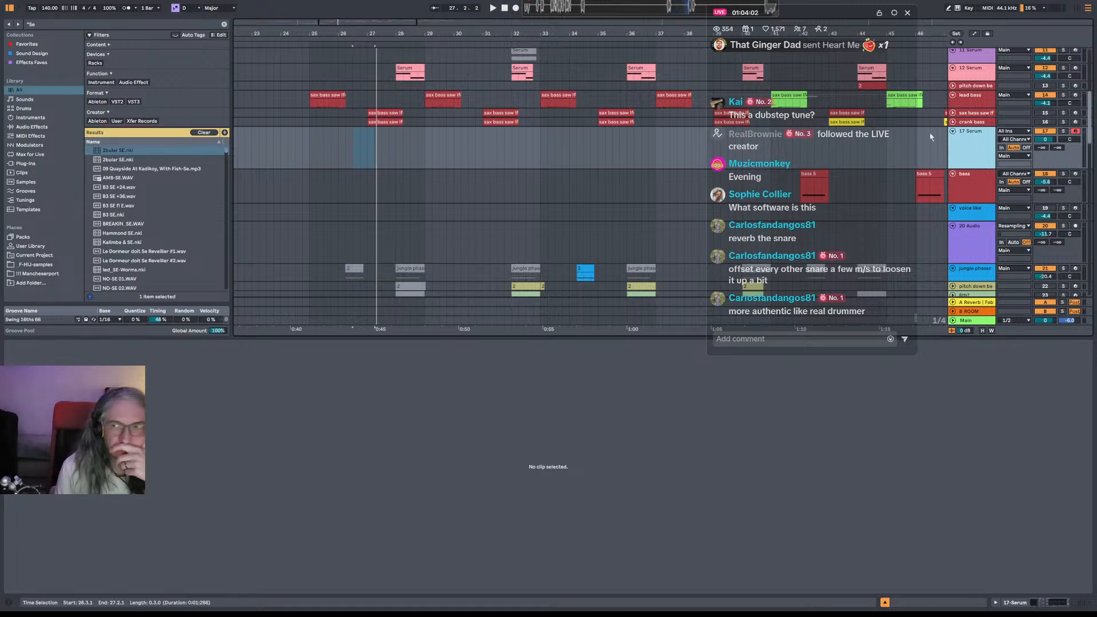
Open the Serum instrument on the 17 Serum track and load the user bass preset Whompergrowl.
double_click(964, 143)
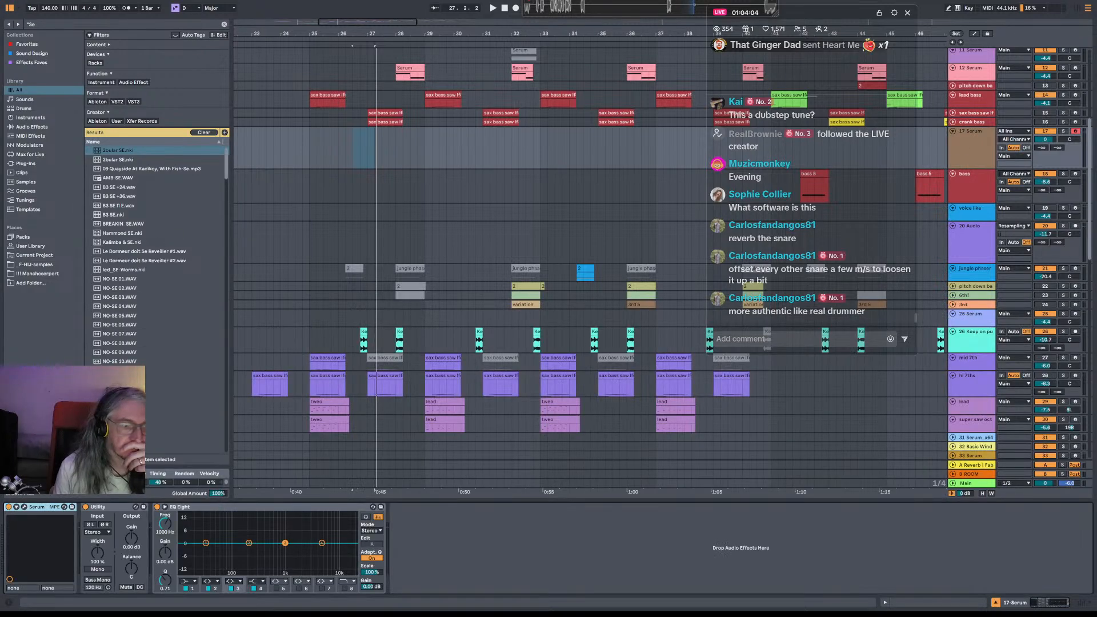
left_click(24, 508)
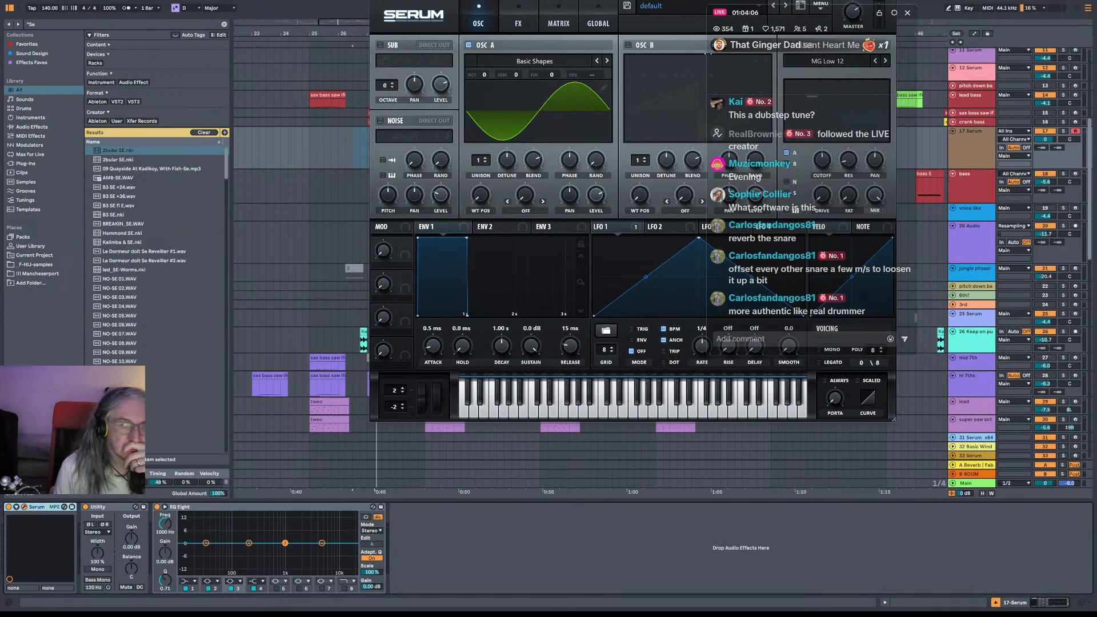
left_click_drag(636, 0, 436, 2)
left_click(496, 17)
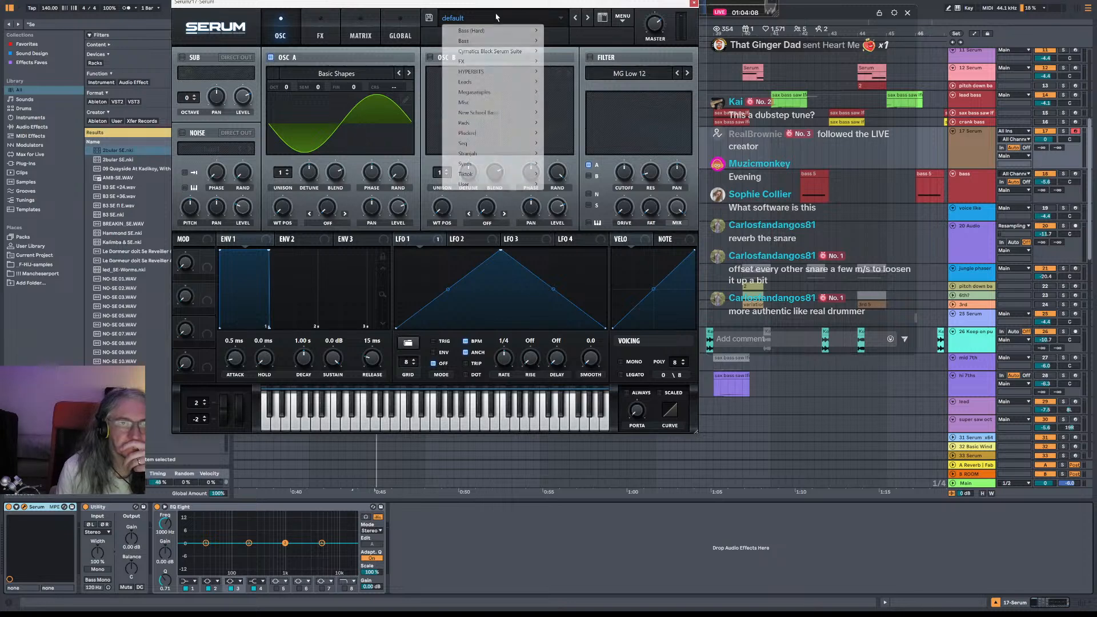
mouse_move(486, 184)
mouse_move(589, 186)
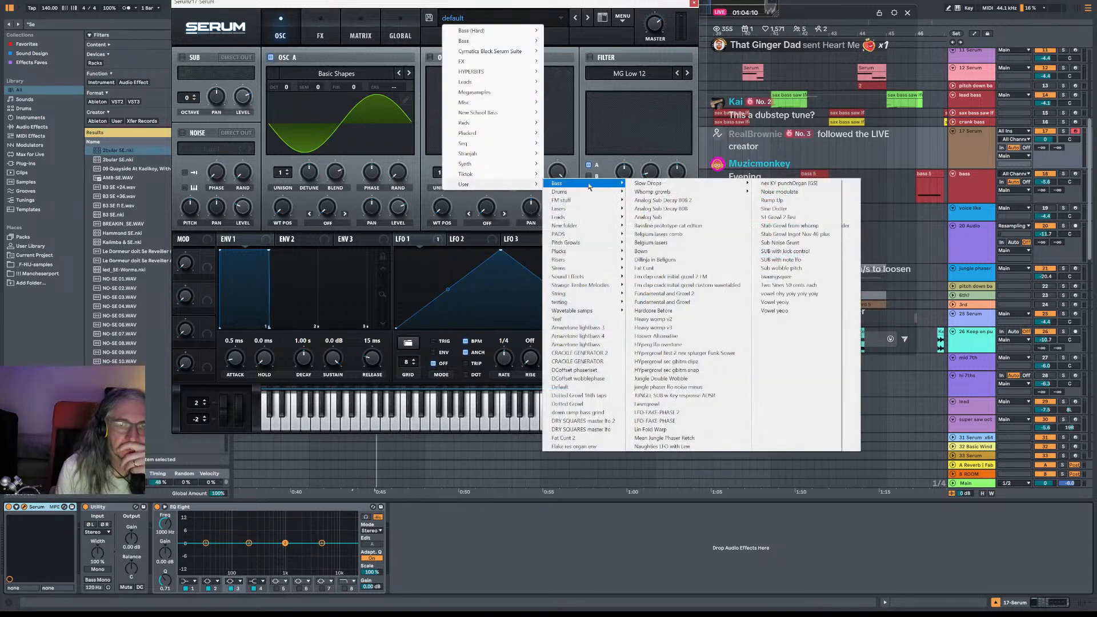
left_click(777, 194)
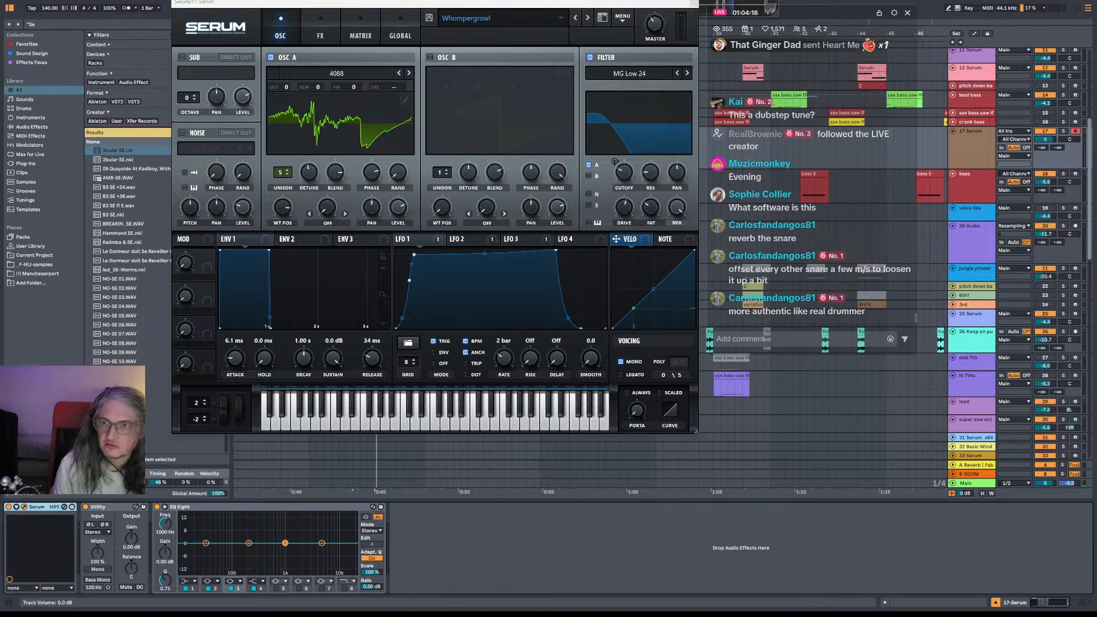
Lower the 17 Serum track volume to -5.8 dB and view the preset's LFO 2, LFO 3 and LFO 1 shapes.
left_click_drag(1047, 141, 1047, 157)
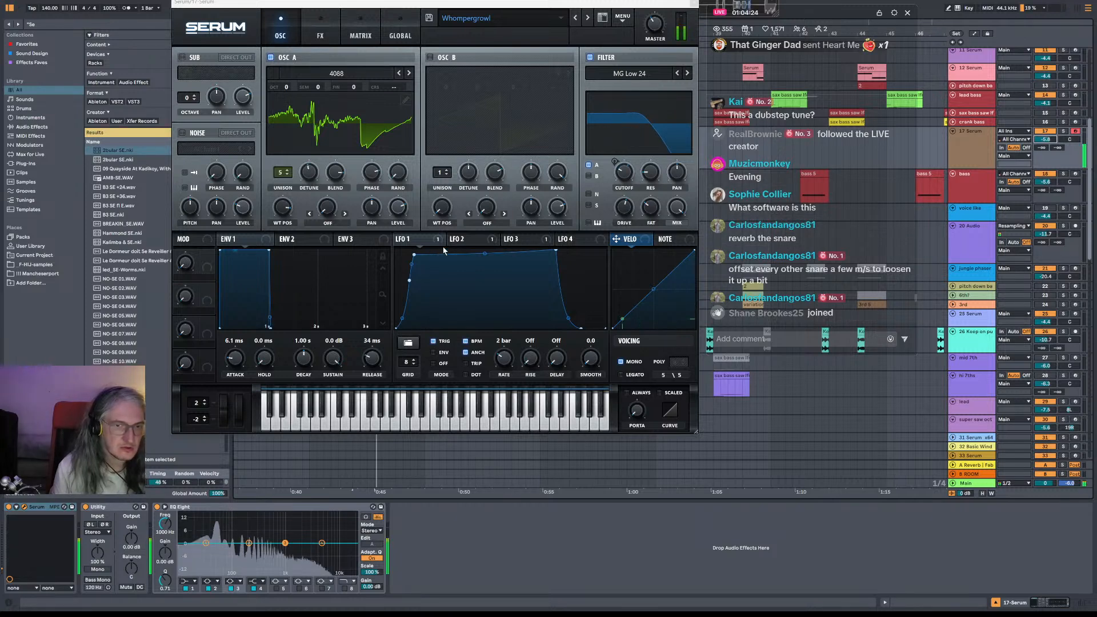
left_click(464, 239)
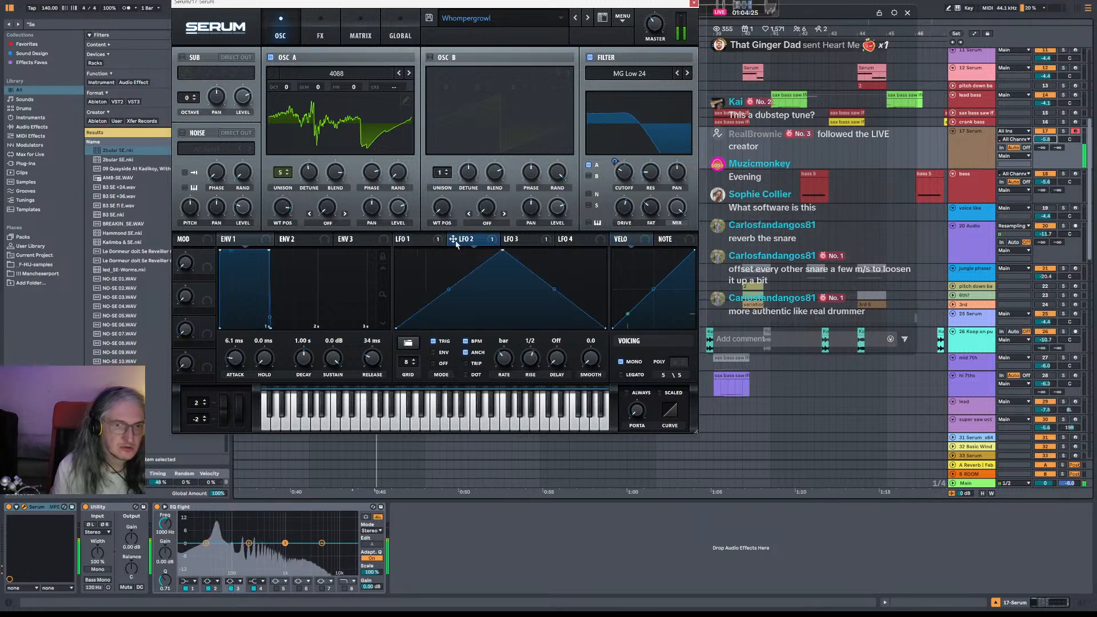
left_click(510, 238)
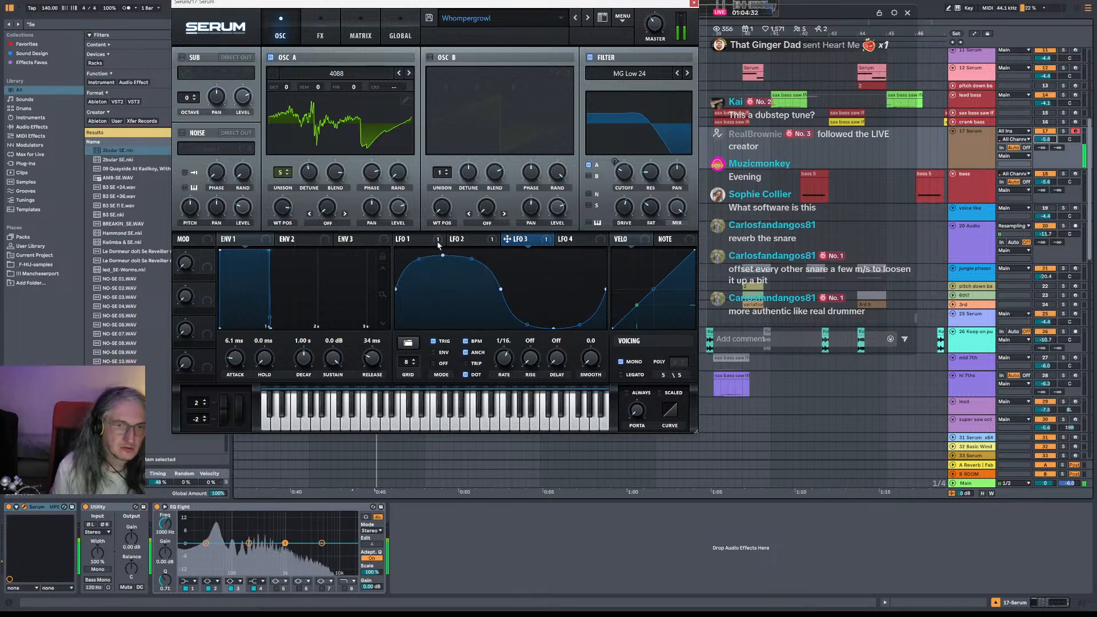
left_click(408, 240)
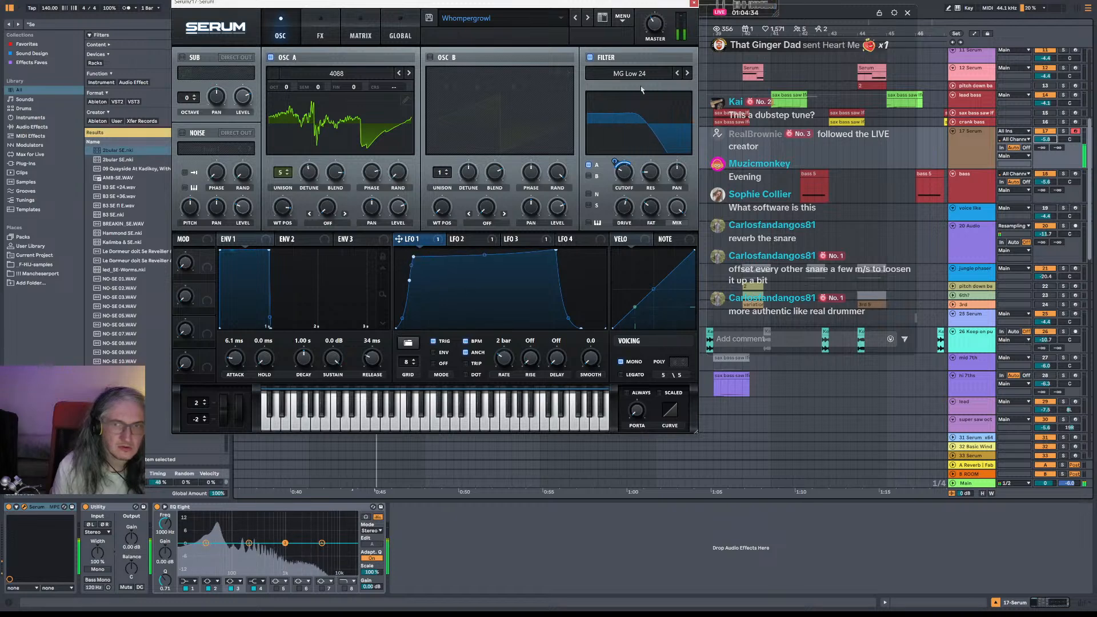
Try the user bass preset Analog Sub Decay 808 2 in Serum.
left_click(480, 18)
mouse_move(498, 184)
mouse_move(572, 190)
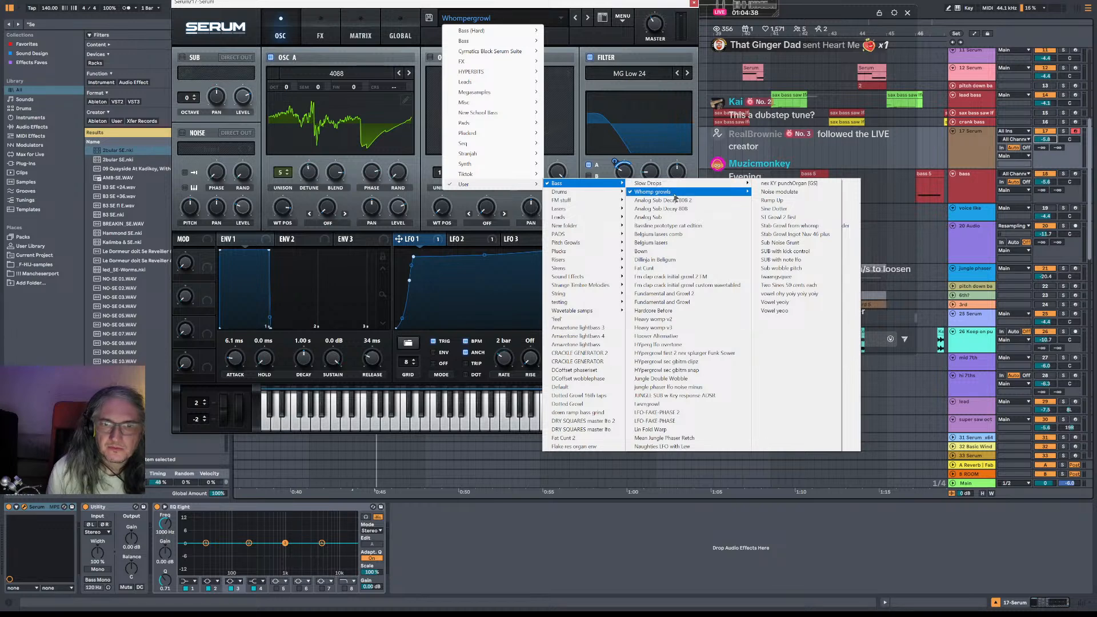
mouse_move(675, 186)
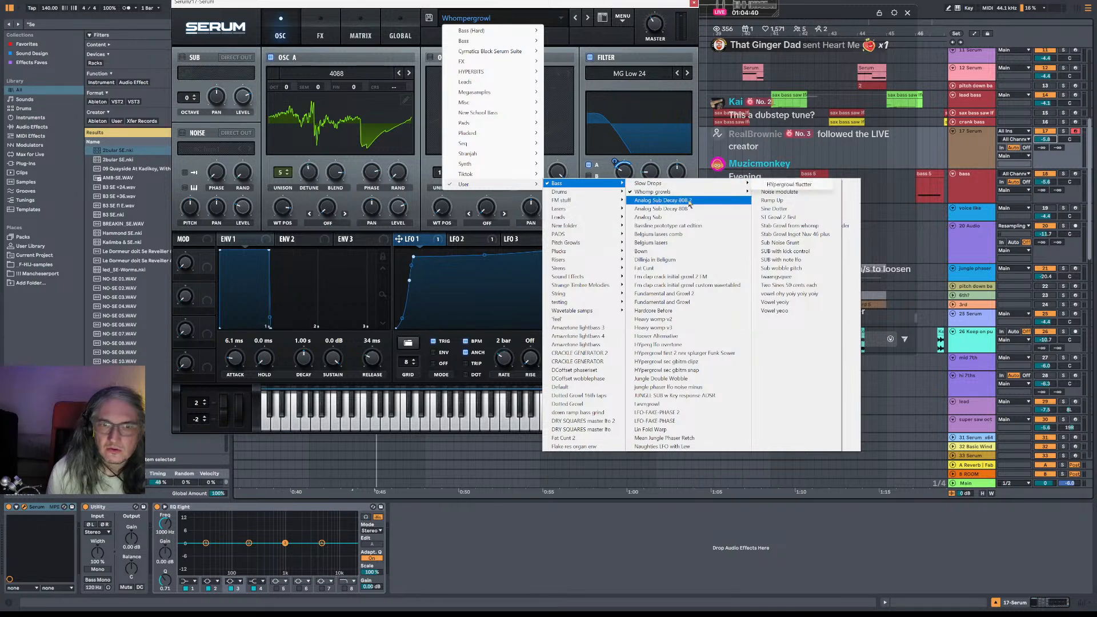
left_click(692, 202)
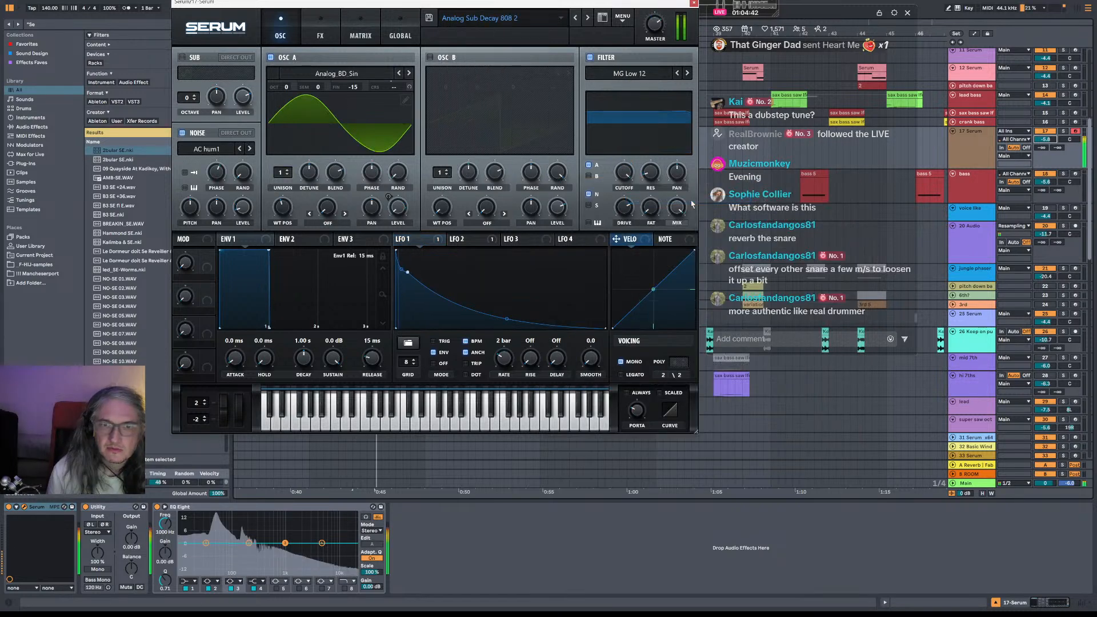
Try the Serum presets Bassline prototype cat edition and Belgium lasers comb.
left_click(543, 18)
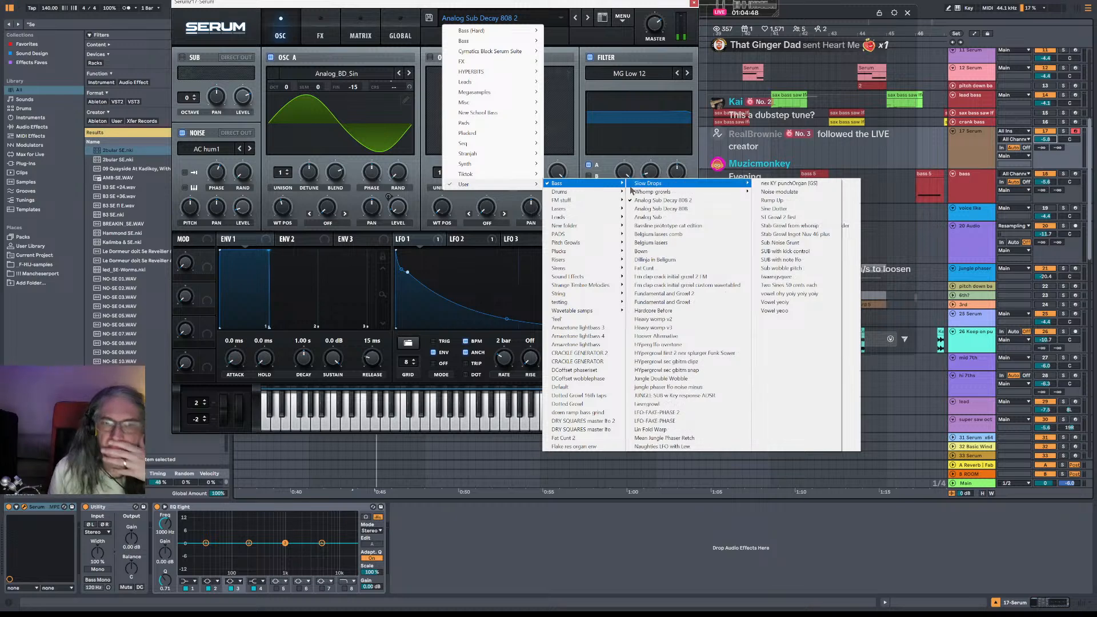
left_click(707, 231)
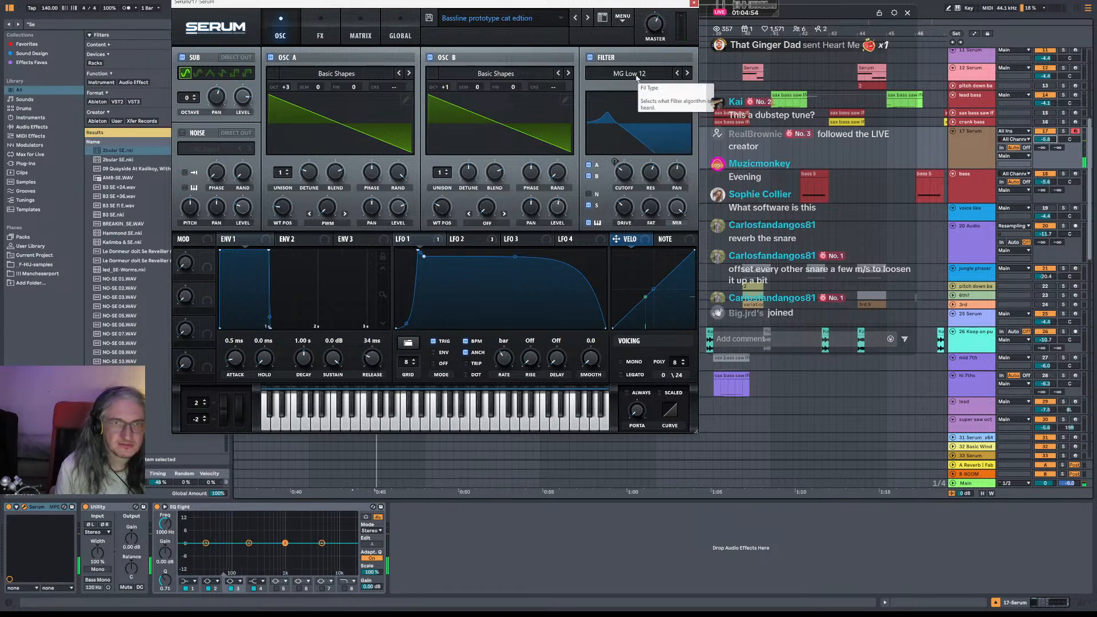
left_click(586, 22)
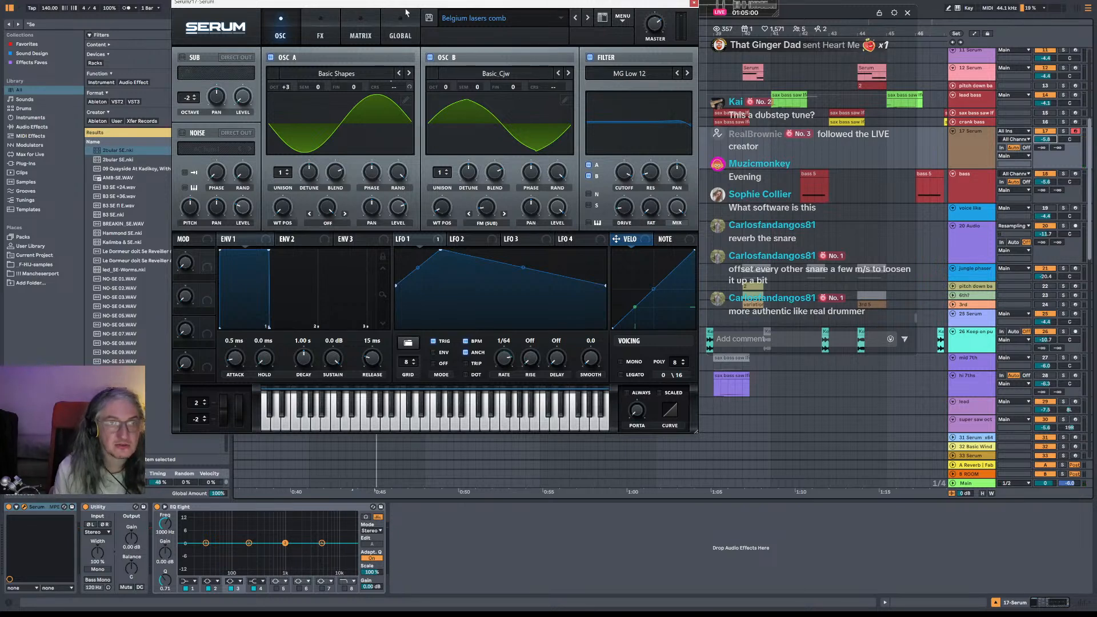
Move the Serum window off the track lanes and play the arrangement from bar 25.1.1 to audition the sound.
left_click_drag(406, 12, 492, 320)
left_click(321, 152)
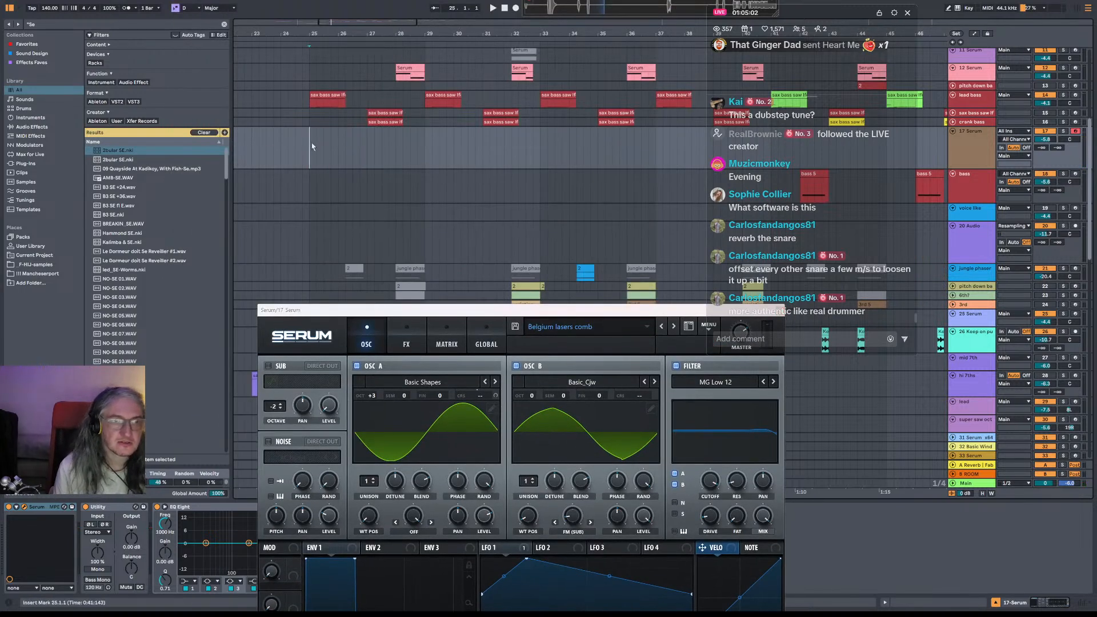
key("space")
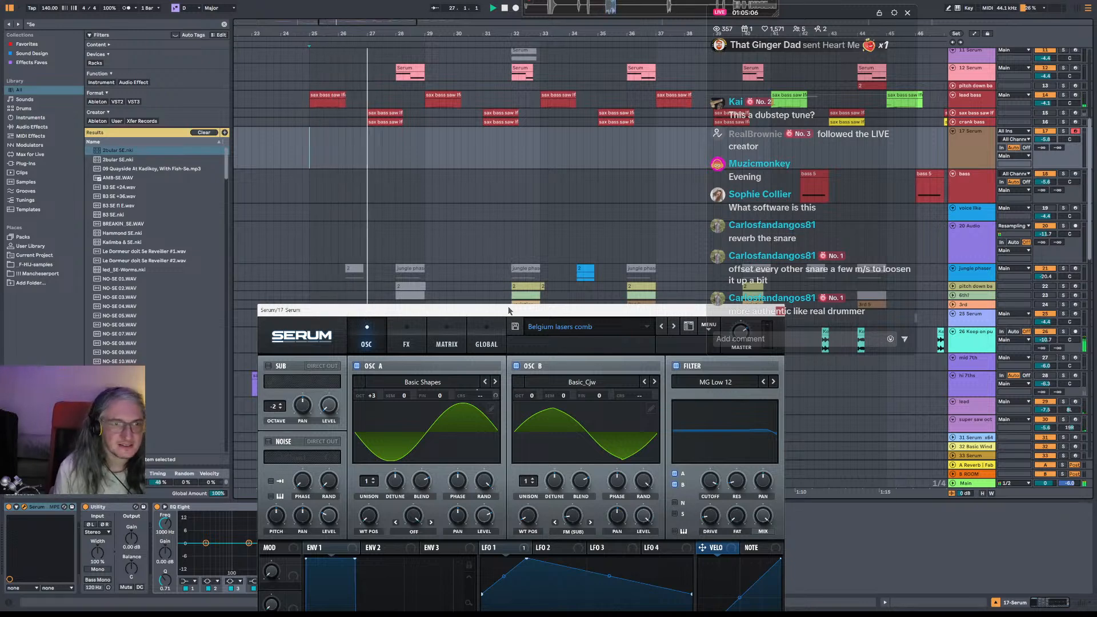
left_click_drag(509, 311, 420, 238)
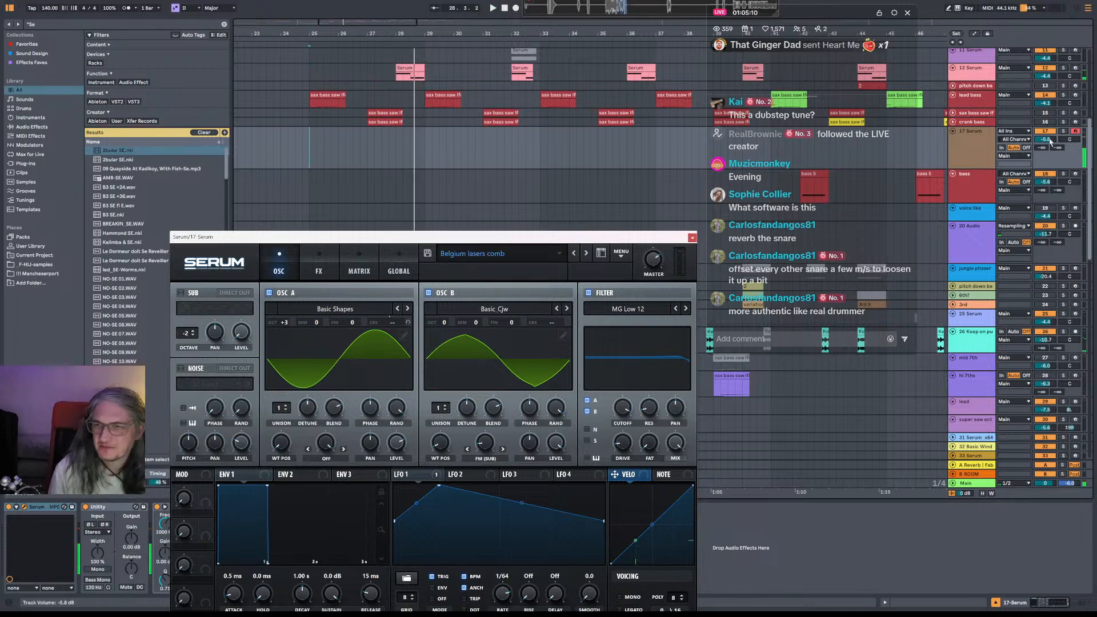
Lower the 17 Serum track volume to about -23 dB and play the transition repeatedly from bar 26.3.1.
left_click_drag(1051, 141, 1050, 189)
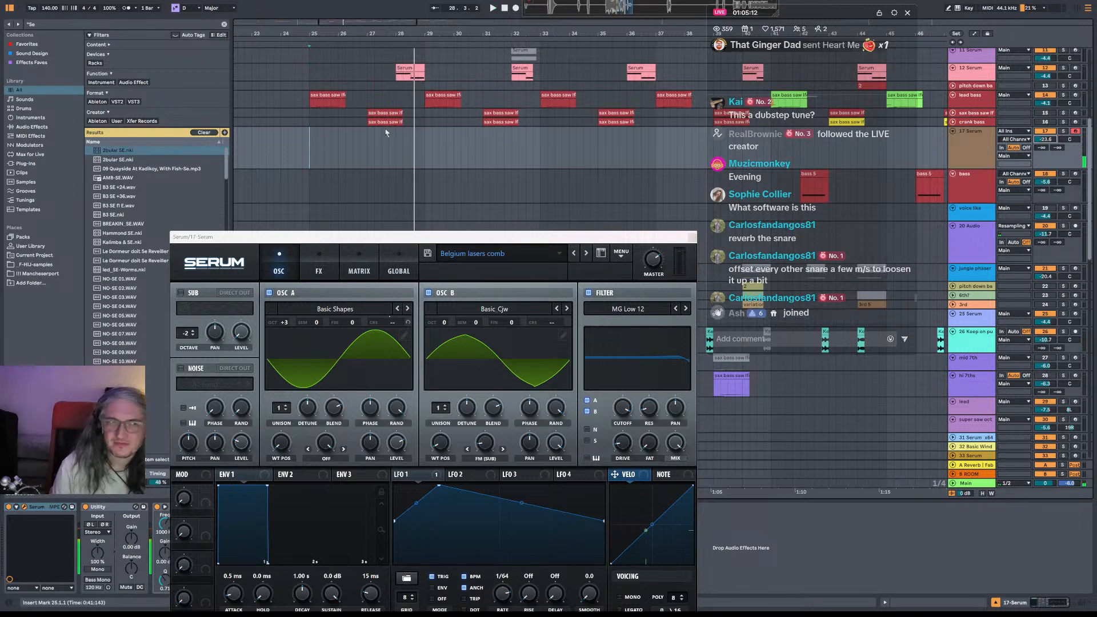
key("space")
left_click(353, 146)
key("space")
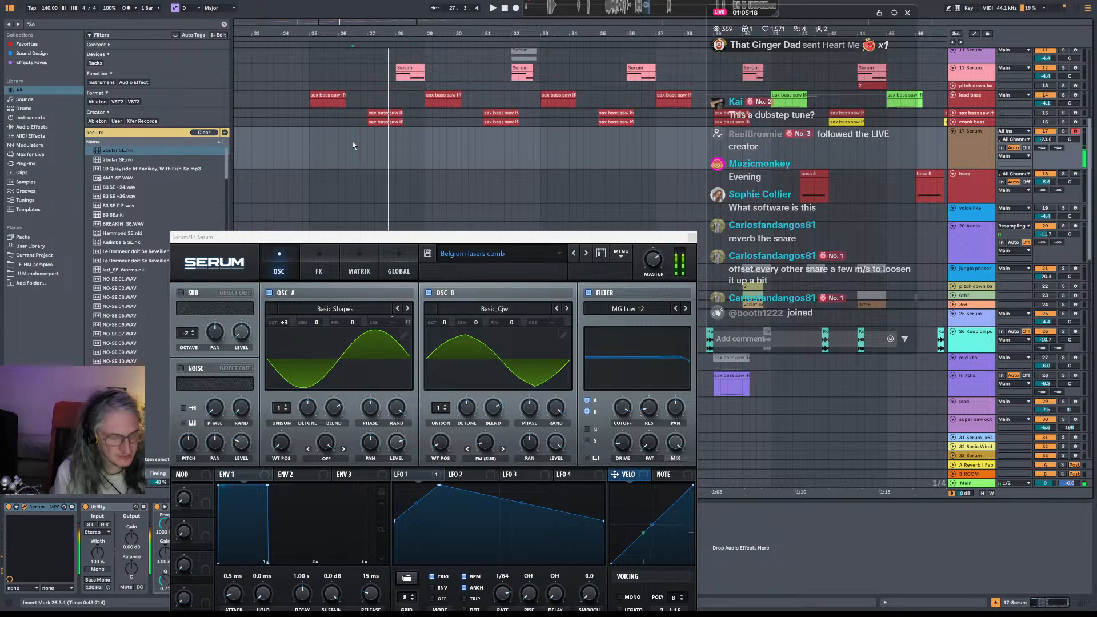
key("space")
key("space")
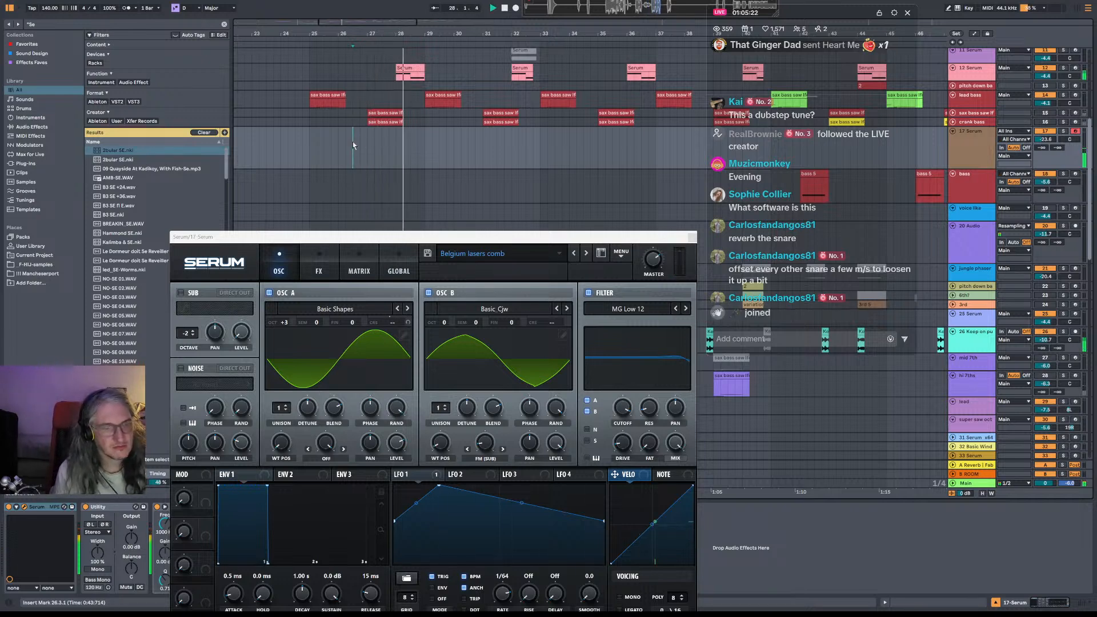
key("space")
key("space")
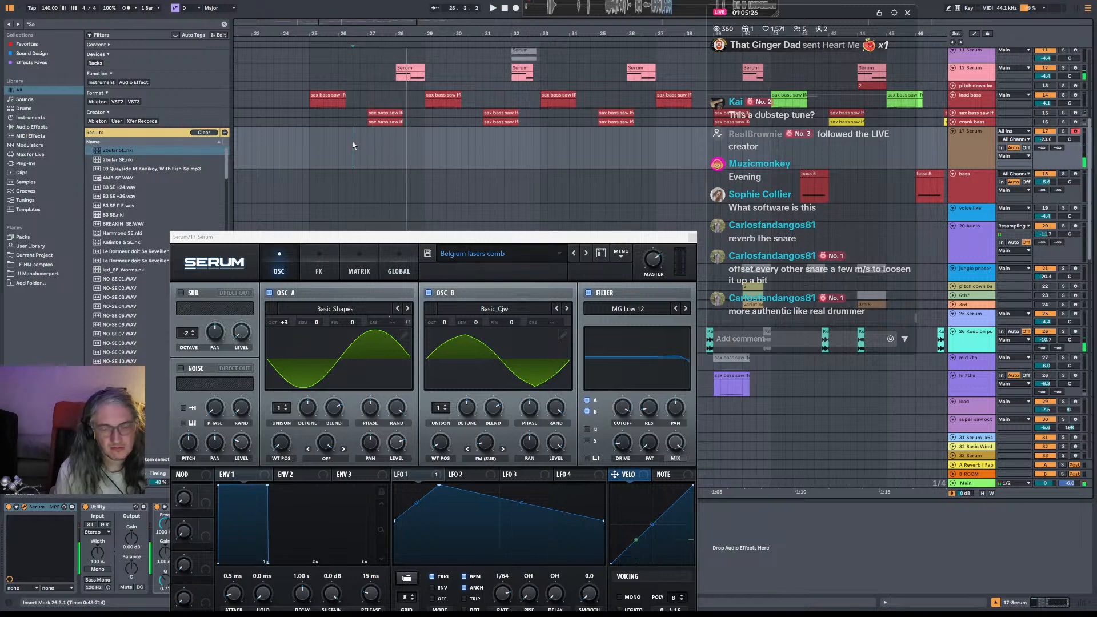
Switch Serum to the Bown preset and audition it against the arrangement from bar 27.1.1, closing the plug-in window when done.
left_click(587, 253)
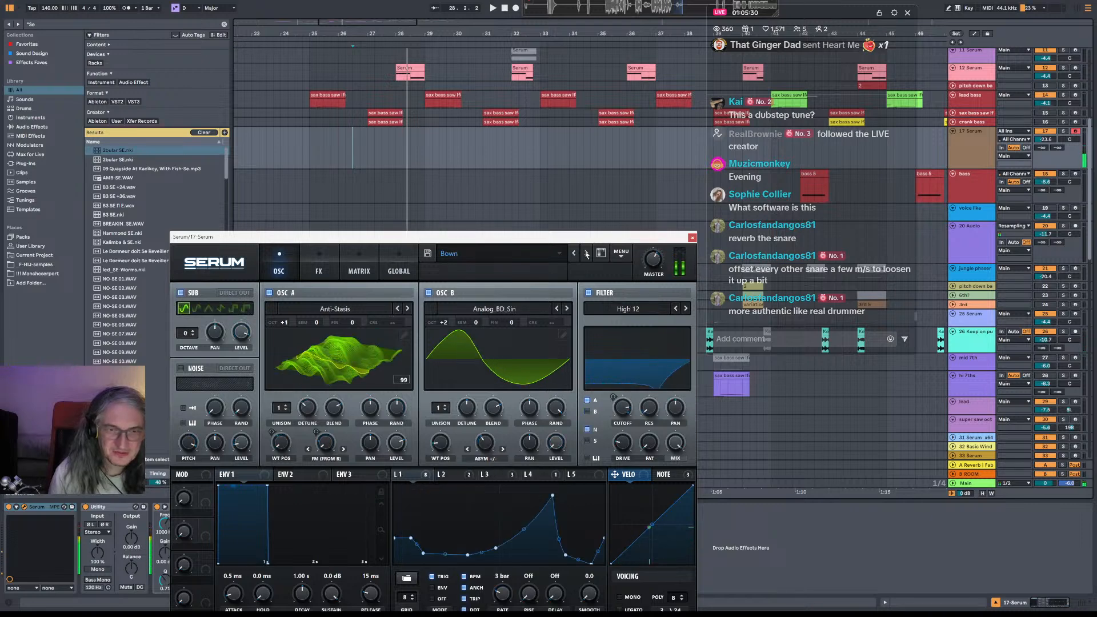
key("space")
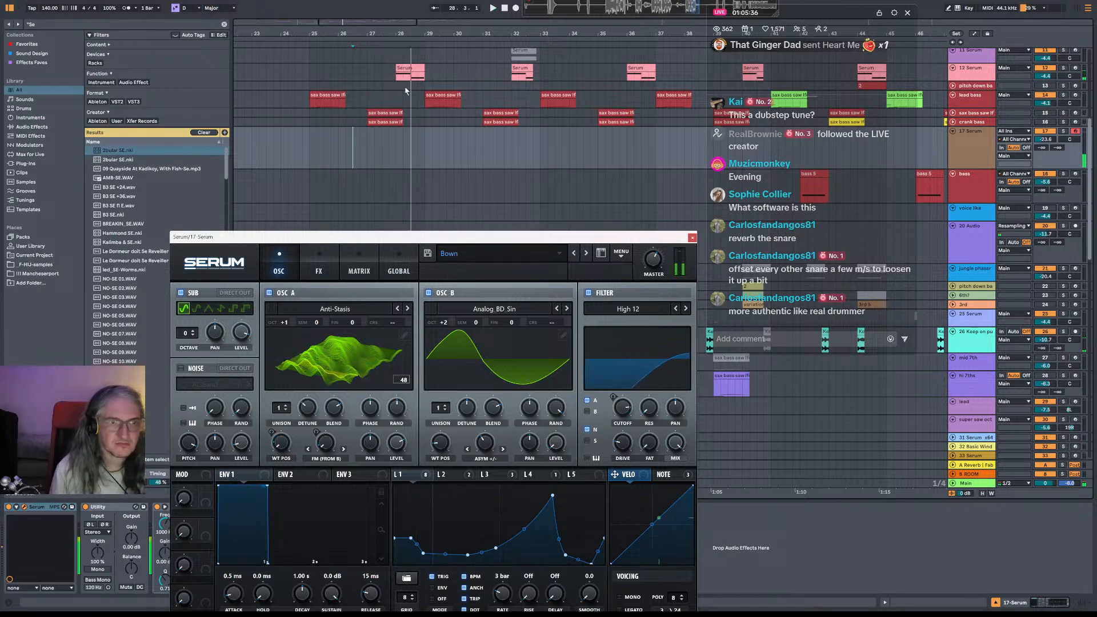
left_click(368, 158)
key("space")
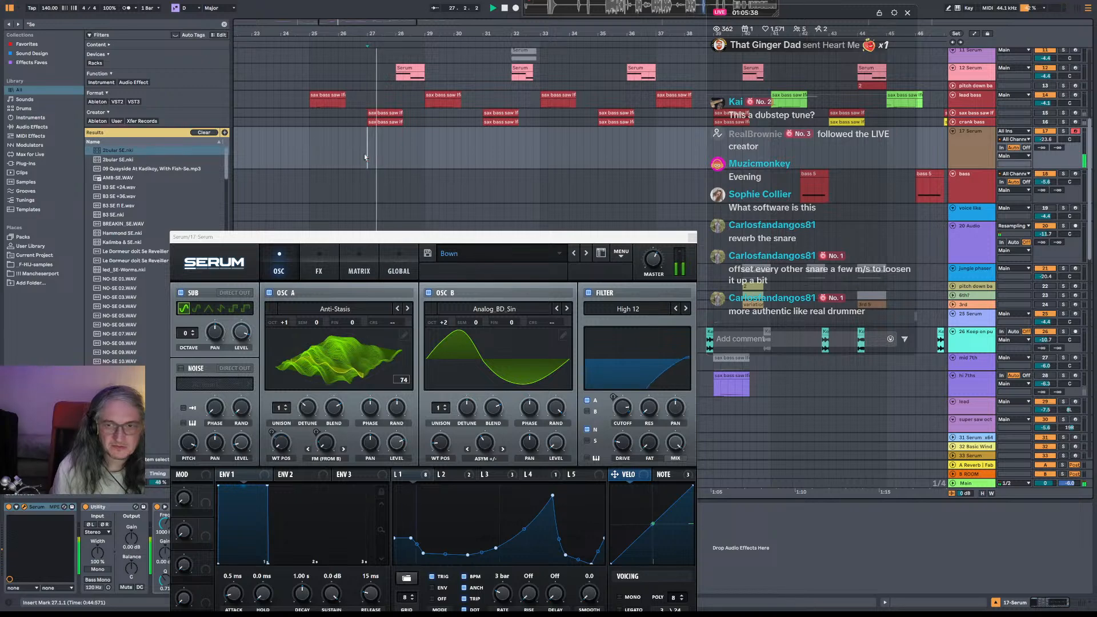
key("space")
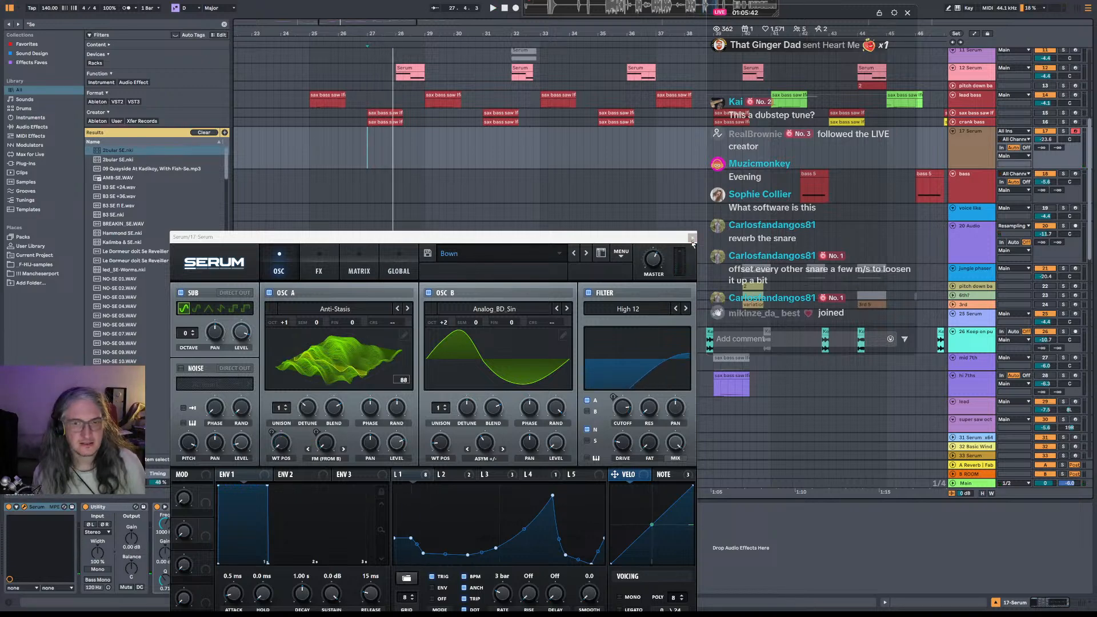
left_click_drag(678, 241, 625, 156)
left_click(638, 152)
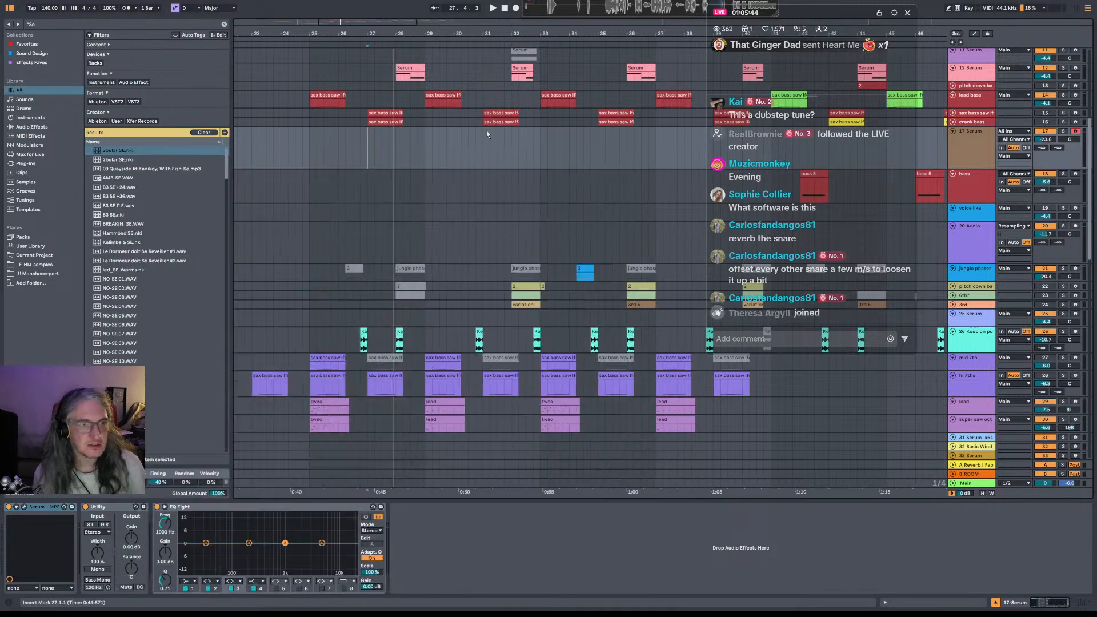
Unfold the crank bass track and duplicate the whole track.
left_click(953, 122)
left_click(954, 124)
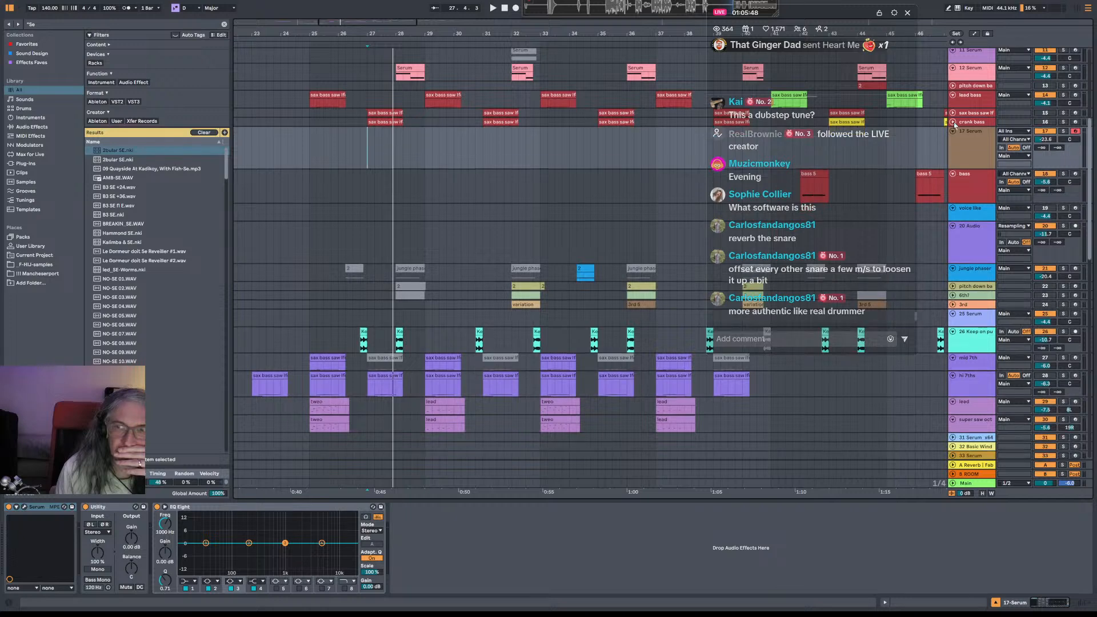
left_click(954, 124)
left_click(374, 129)
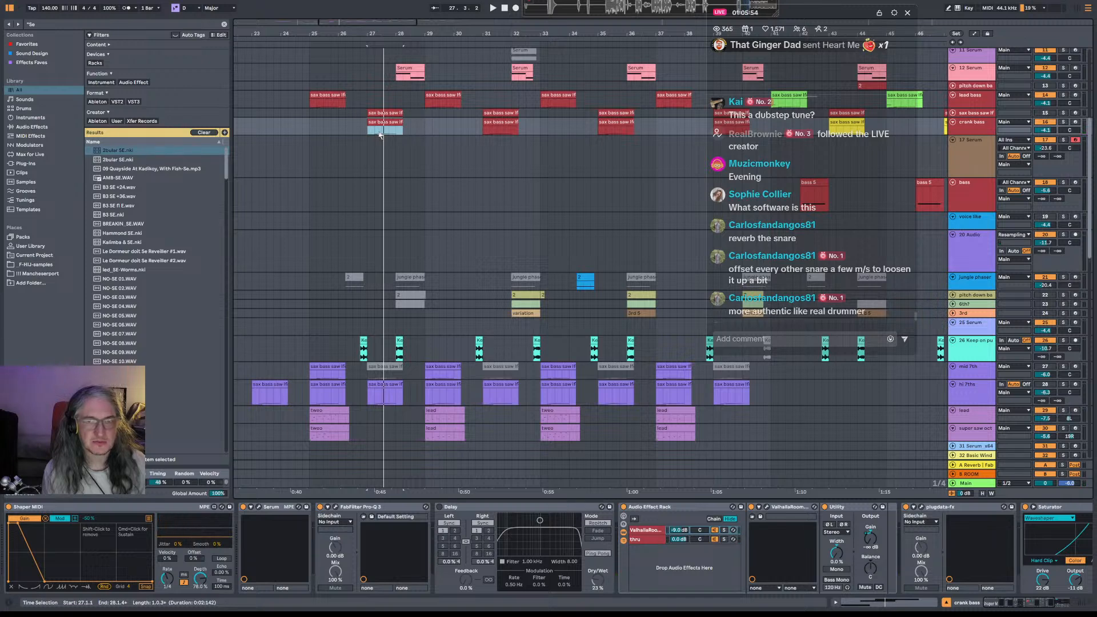
left_click(959, 125)
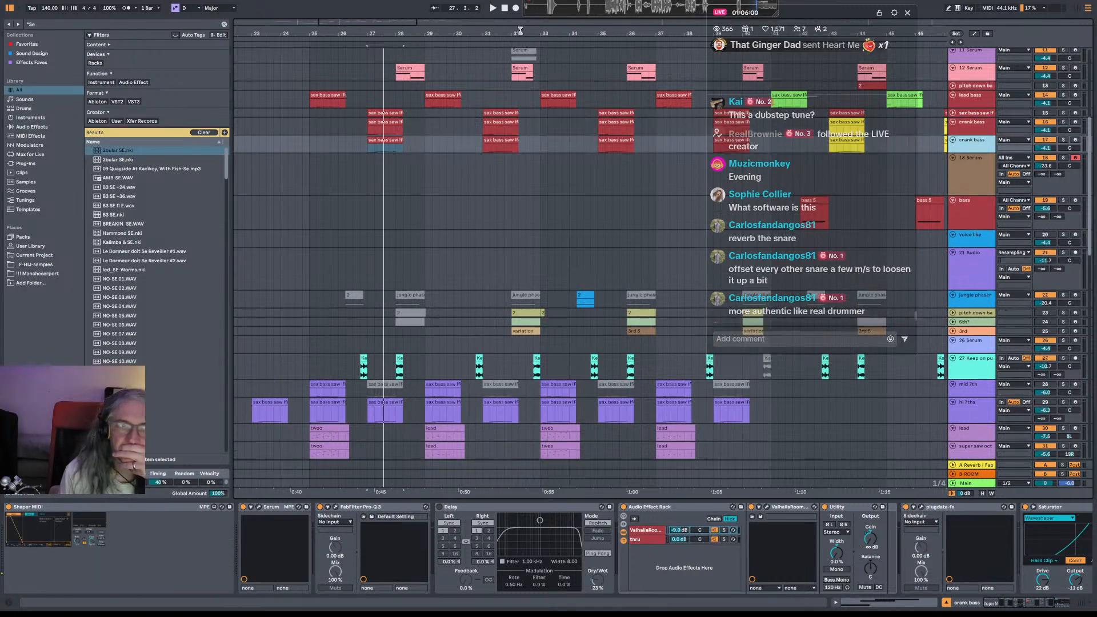
key("super+d")
Clear the clips from the duplicate crank bass track and copy the original's clip from 27.1.1 to 28.1.4 onto it.
left_click_drag(521, 31, 426, 4)
left_click_drag(359, 144, 697, 146)
key("Delete")
left_click_drag(1033, 134, 1034, 124)
left_click(1045, 123)
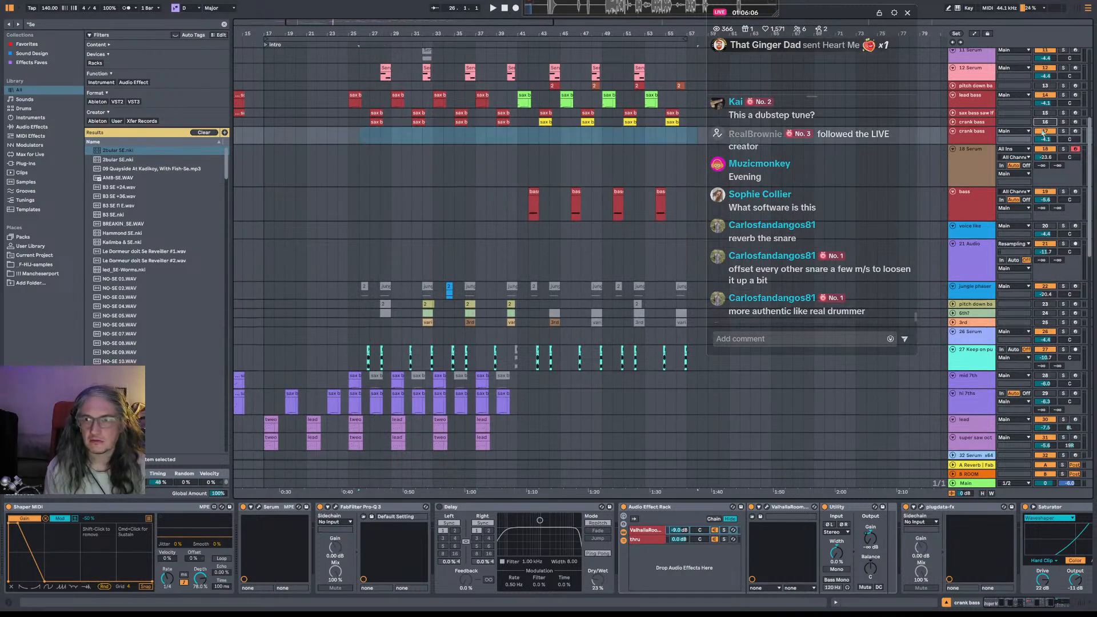
left_click_drag(378, 32, 378, 60)
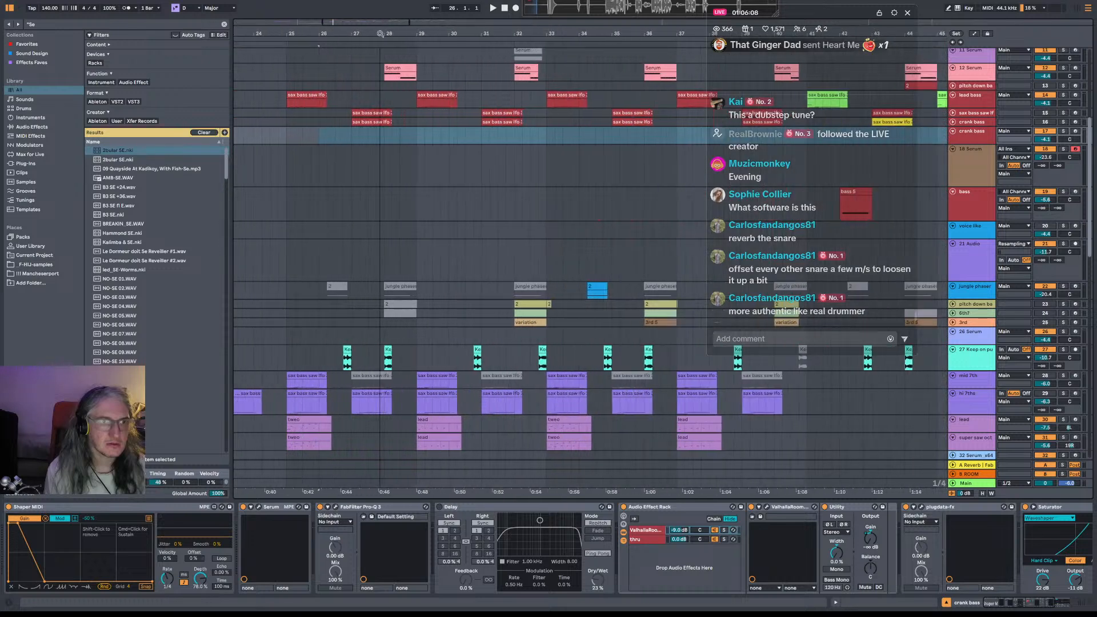
left_click_drag(375, 122, 377, 141)
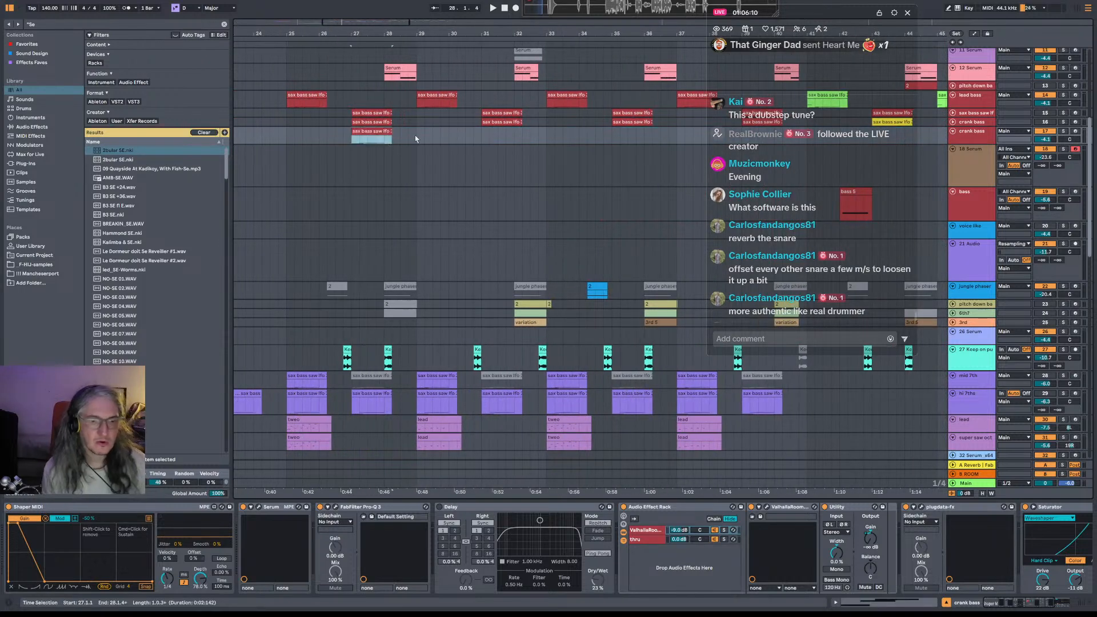
Arm the duplicate crank bass track for recording and delete its copied clip at bar 27.1.1.
left_click(1076, 131)
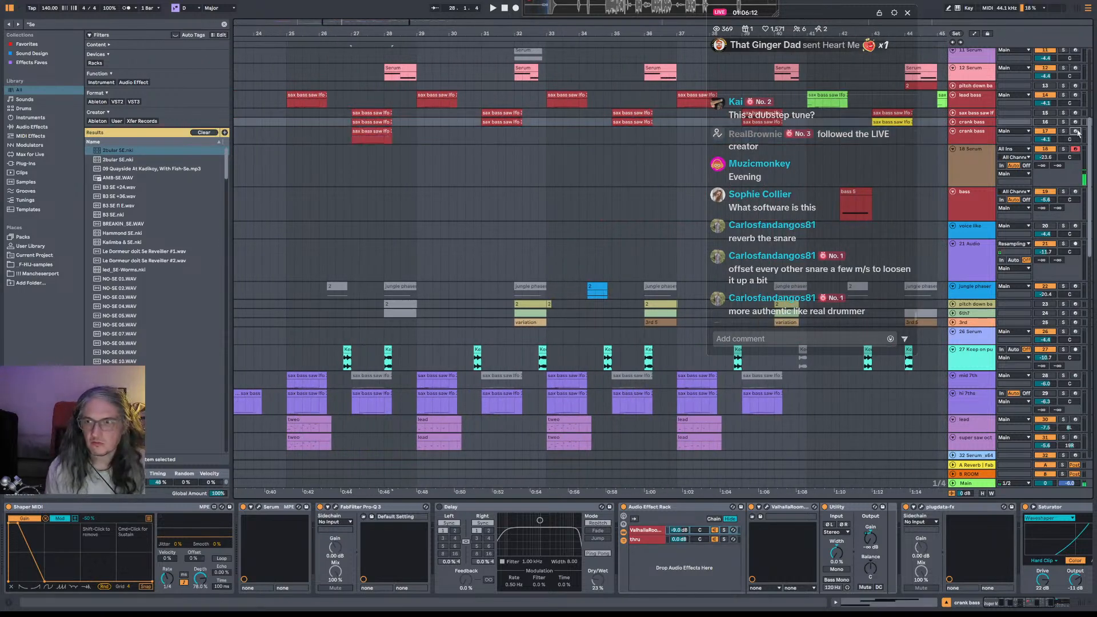
left_click(372, 135)
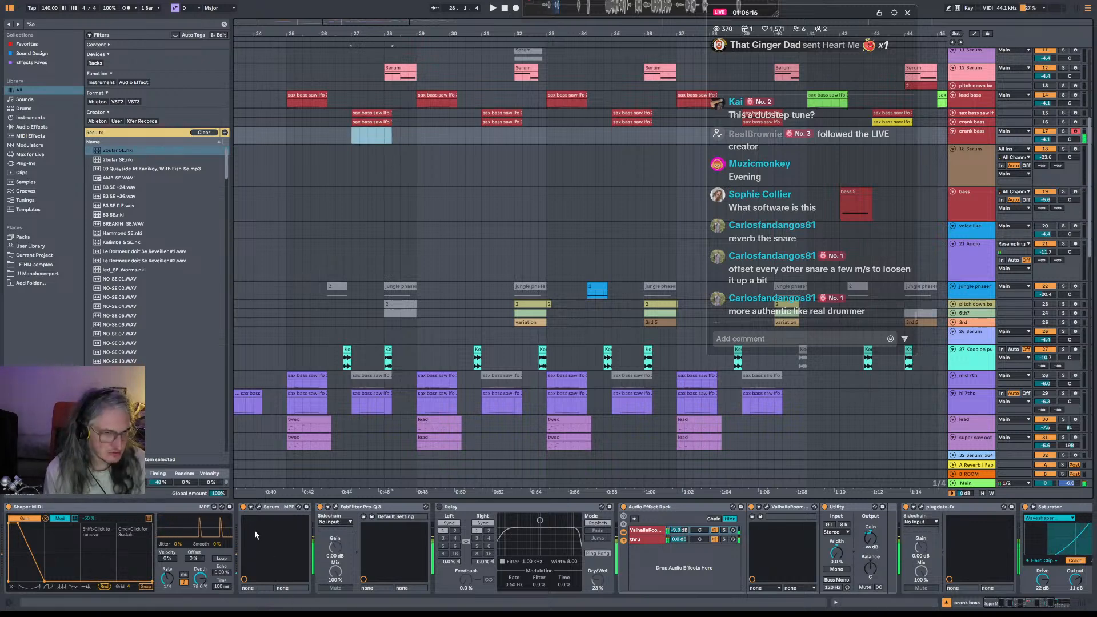
Open Serum on the armed duplicate crank bass track, adjust oscillator A's FM warp amount and set LFO 1's rate to 3 bar.
left_click(259, 507)
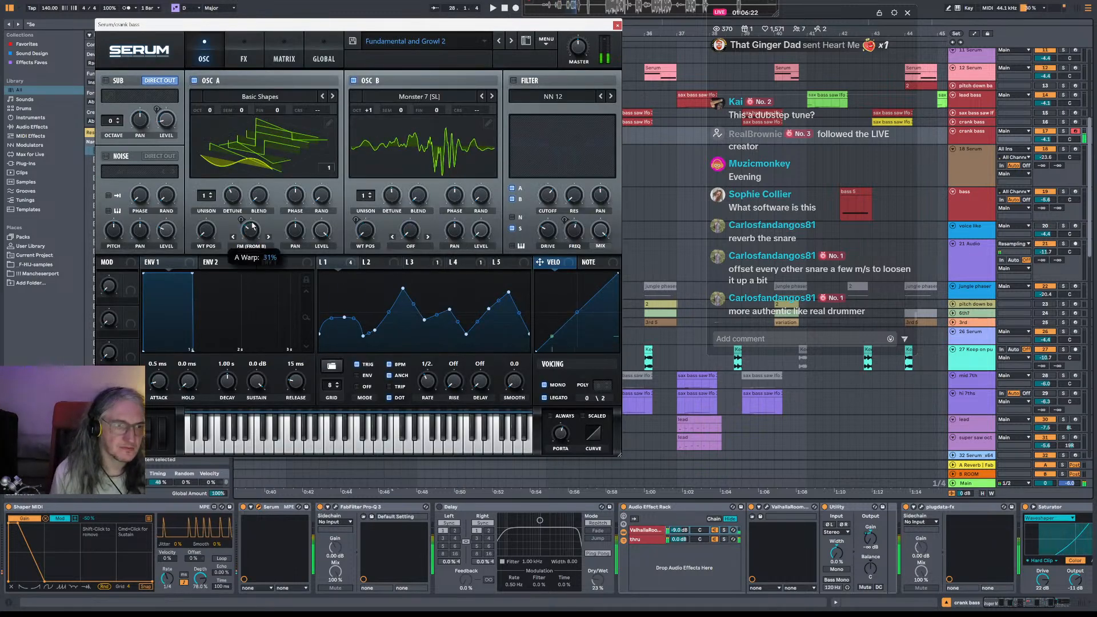
left_click_drag(259, 240, 271, 265)
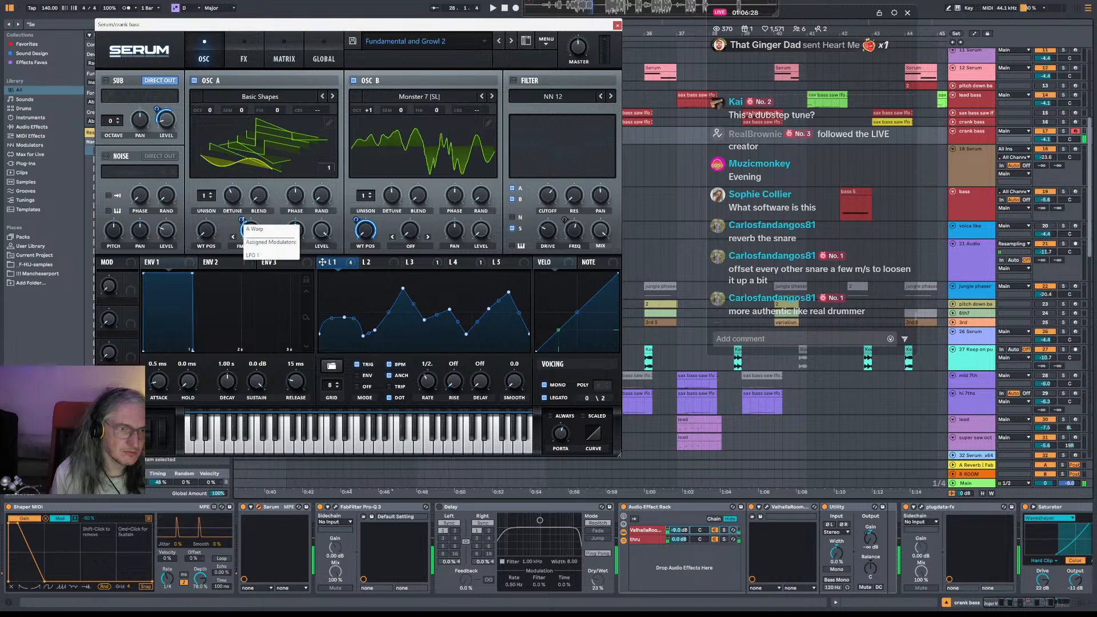
left_click_drag(428, 381, 429, 393)
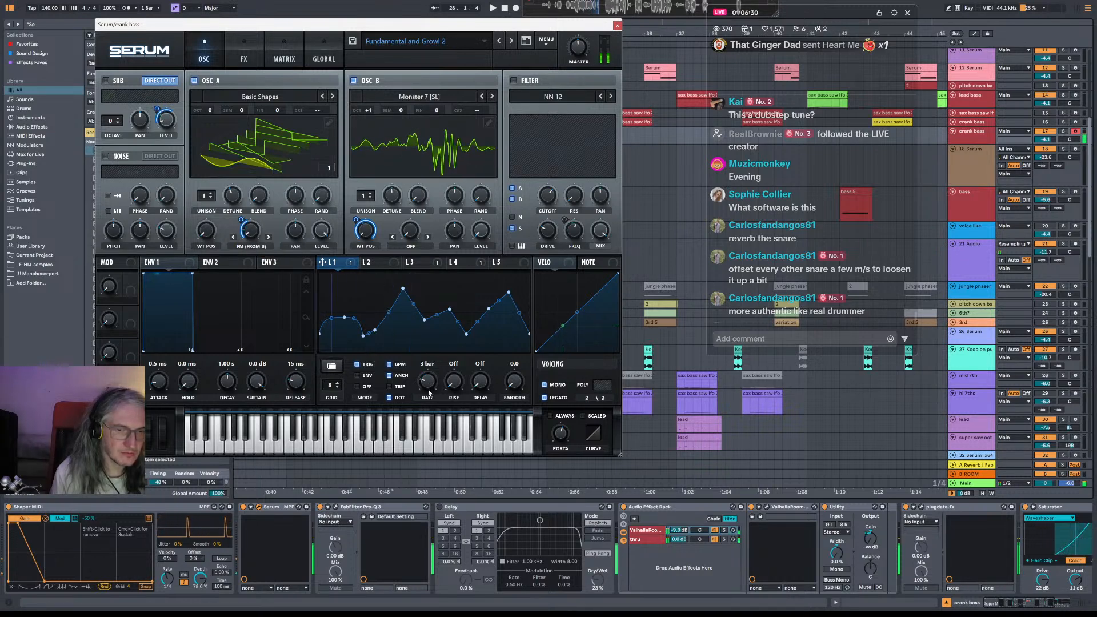
Check LFO 2 and LFO 3, and set LFO 4's rate to one bar.
left_click(366, 262)
left_click(409, 262)
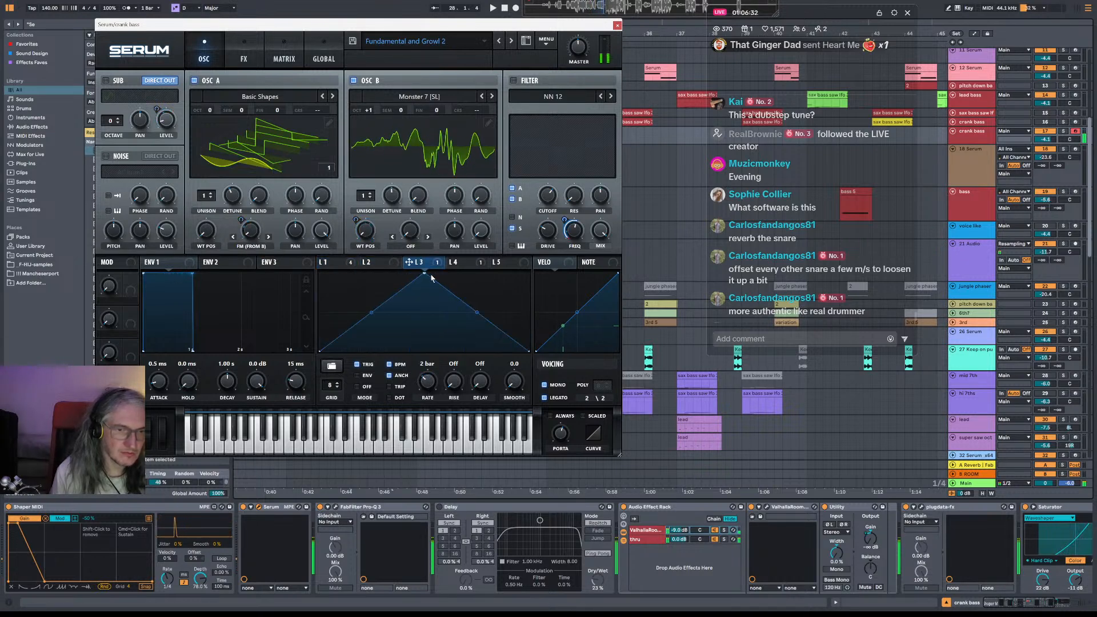
left_click(461, 262)
left_click_drag(431, 391, 430, 393)
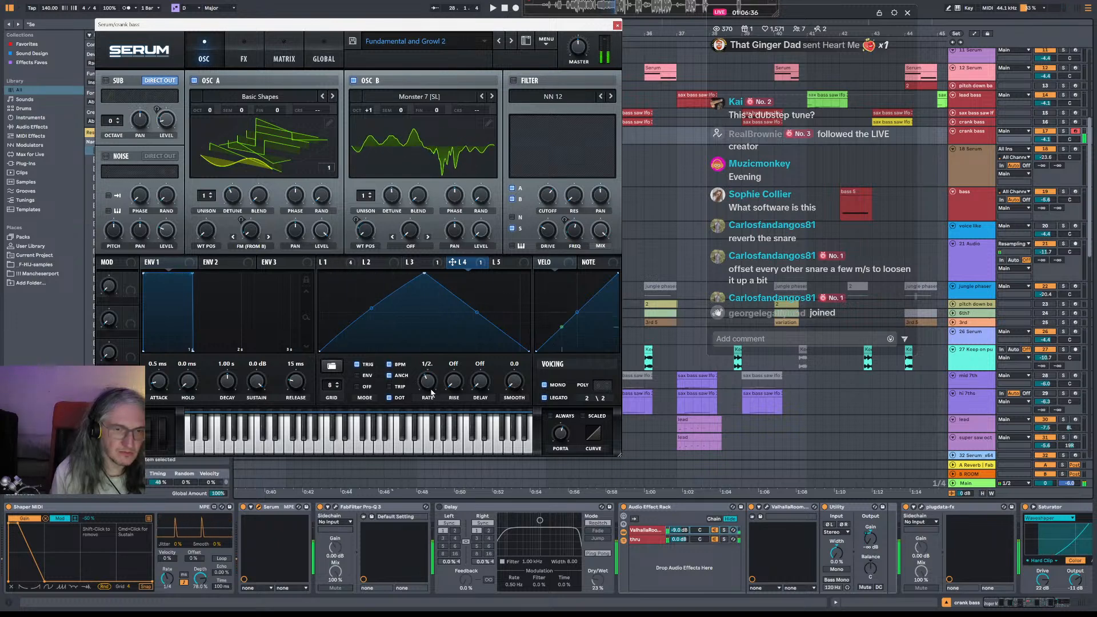
left_click_drag(437, 386, 438, 395)
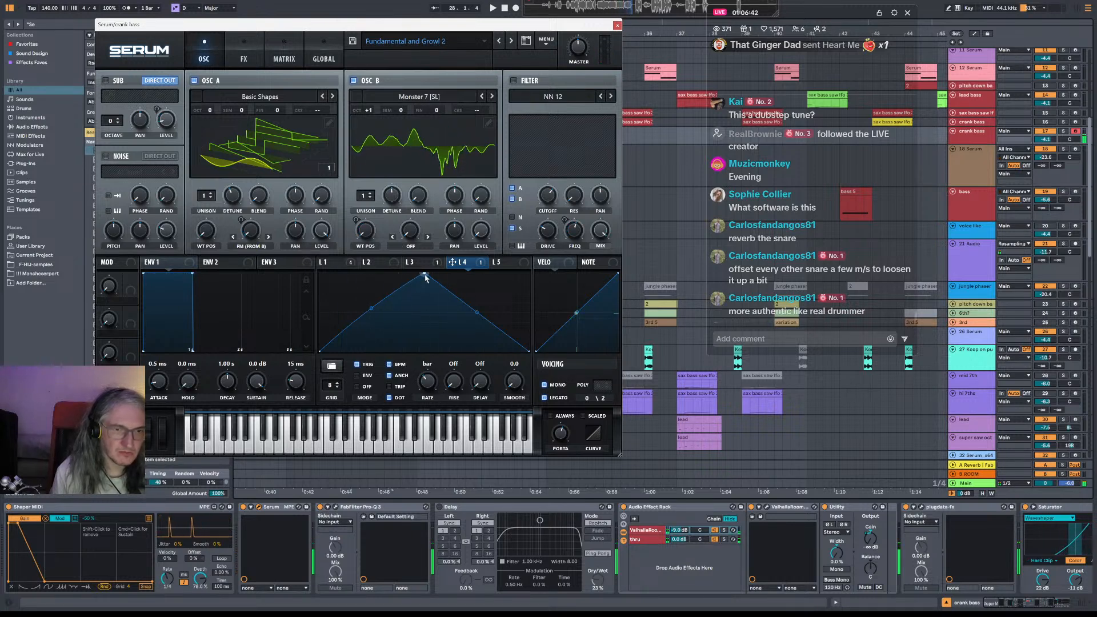
mouse_move(424, 274)
left_mouse_down()
mouse_move(424, 313)
mouse_move(425, 282)
mouse_move(385, 307)
mouse_move(424, 274)
left_mouse_up()
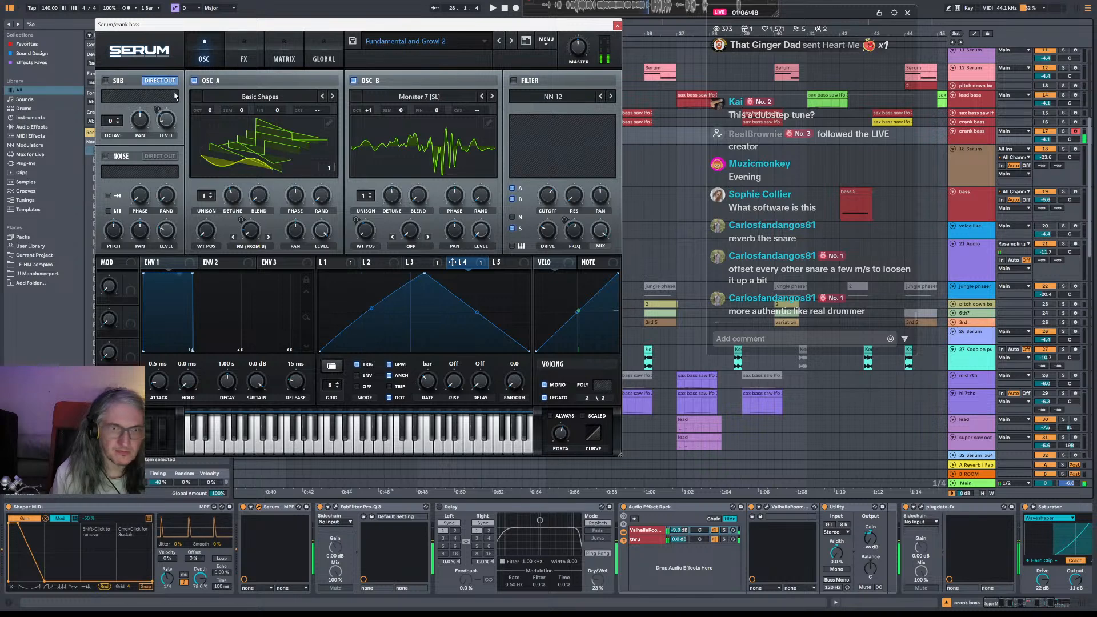
Adjust Serum's effects filter cutoff and reshape LFO 4 with its peak near the start of the cycle and a 1/16 rate.
left_click(244, 52)
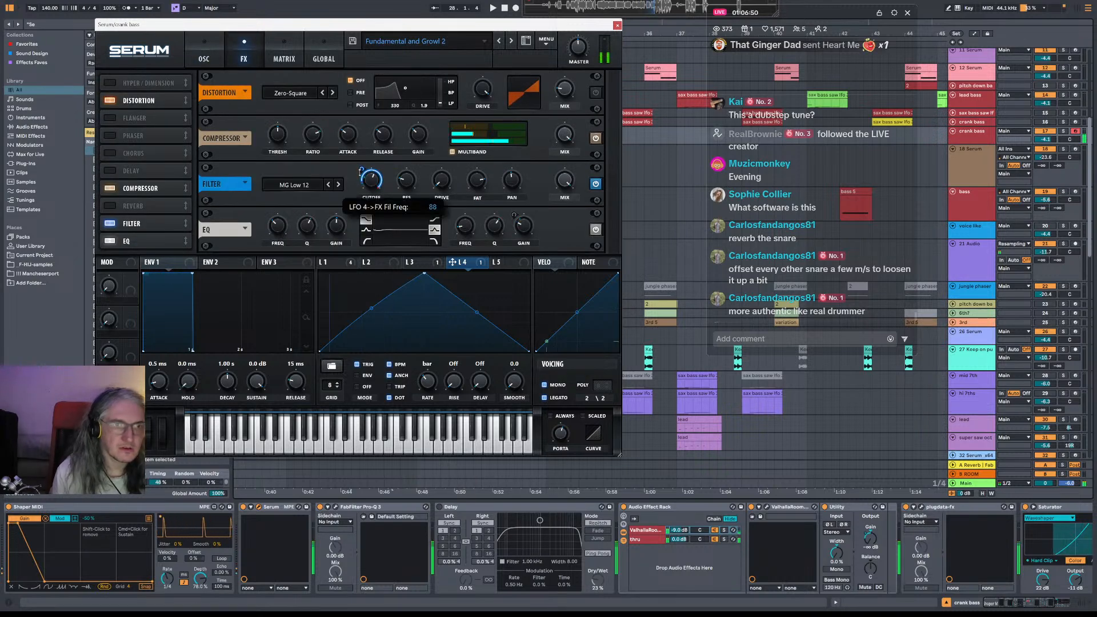
mouse_move(380, 198)
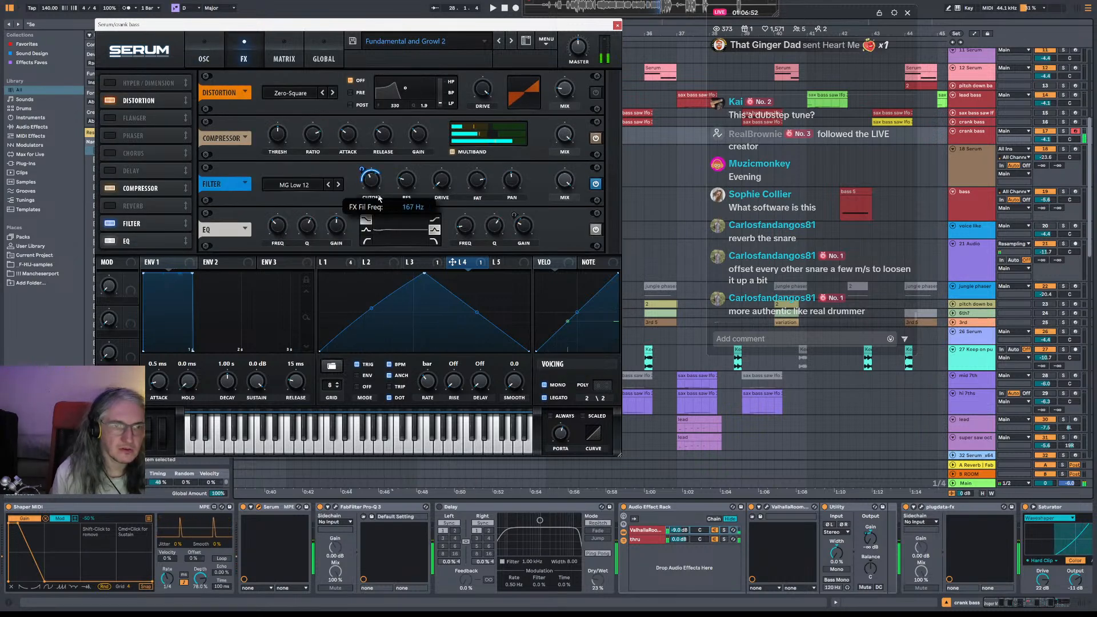
left_click_drag(380, 199, 375, 192)
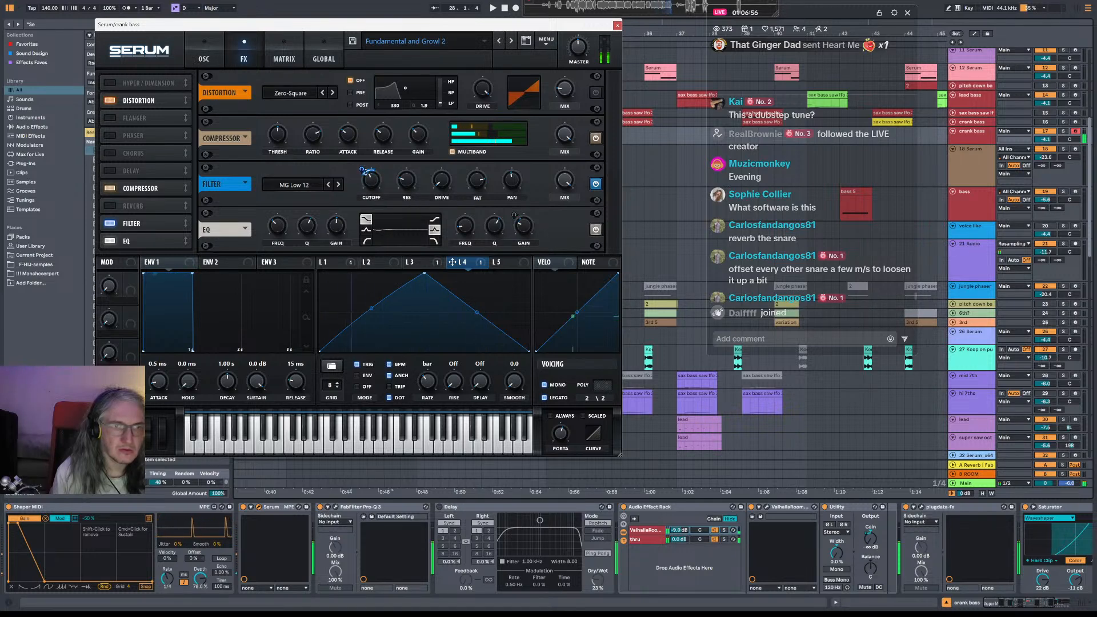
left_click_drag(426, 274, 332, 269)
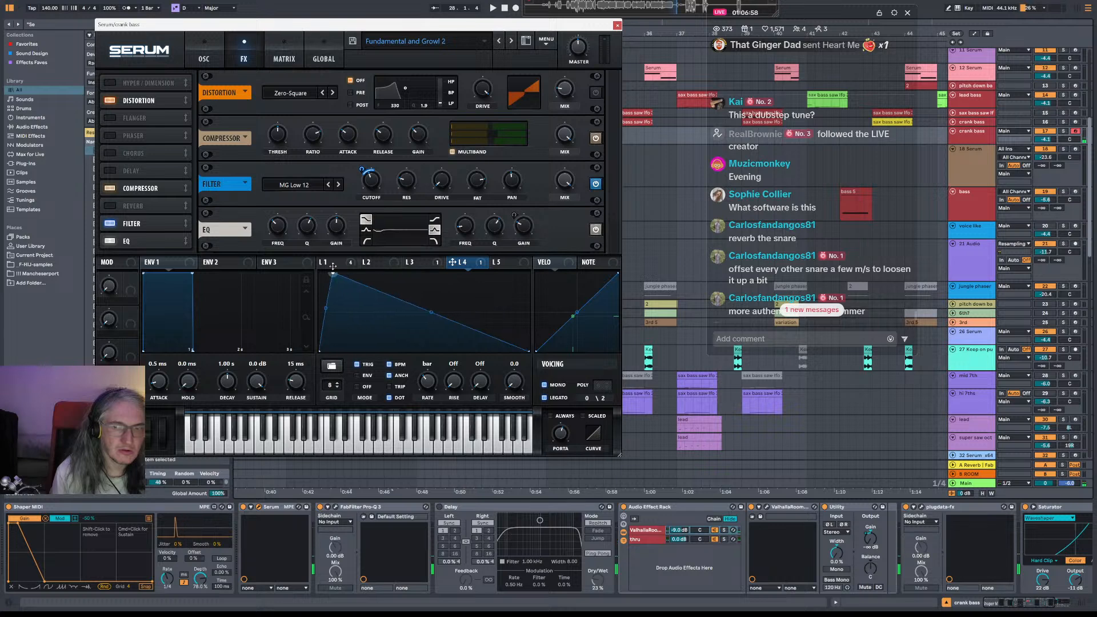
key("space")
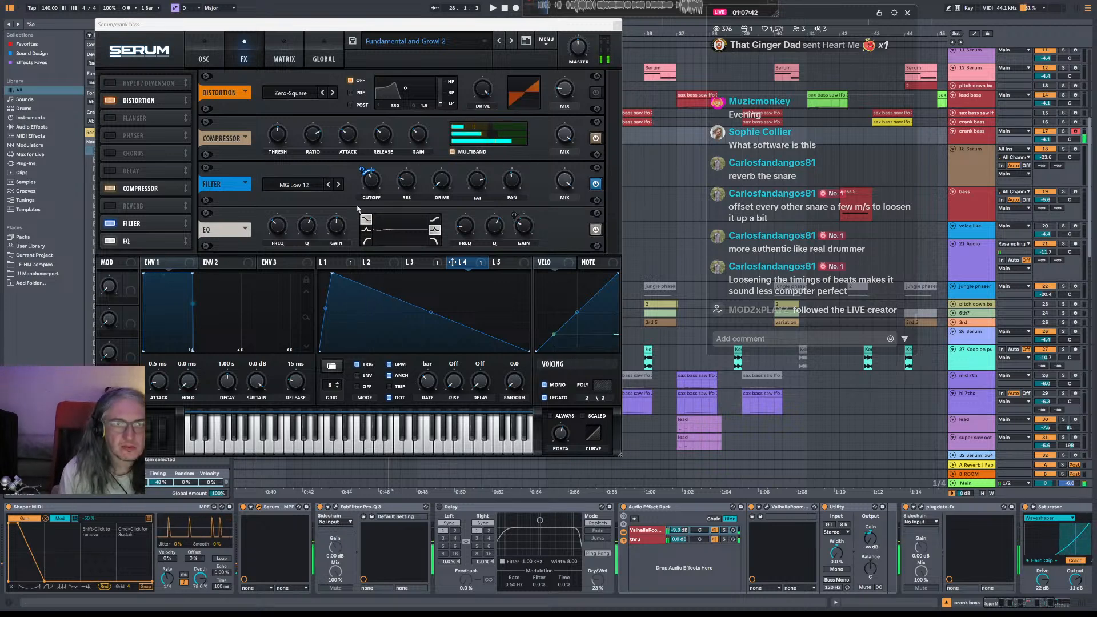
mouse_move(361, 167)
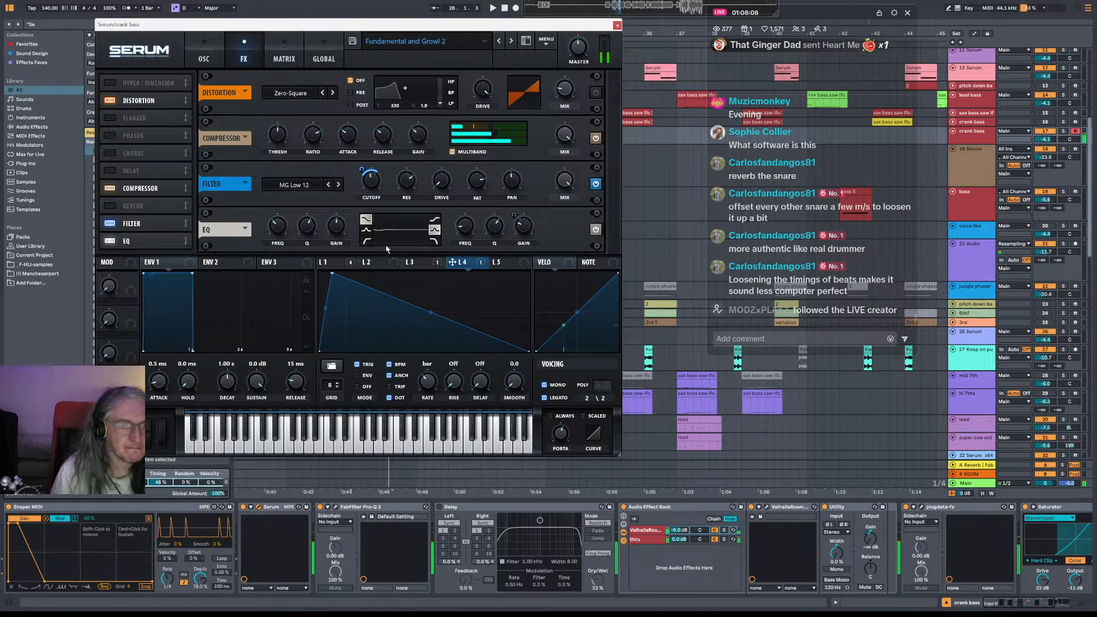
mouse_move(432, 382)
left_mouse_down()
mouse_move(440, 367)
mouse_move(441, 377)
left_mouse_up()
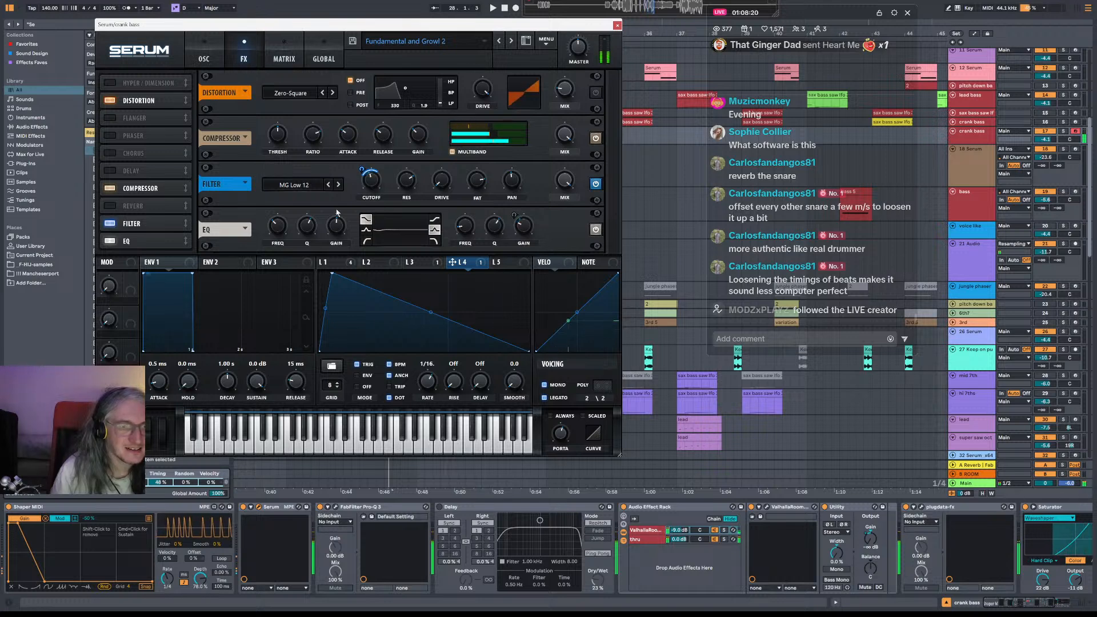
Lower the first peak of LFO 1's shape slightly and set its rate to 1/2.
left_click(329, 262)
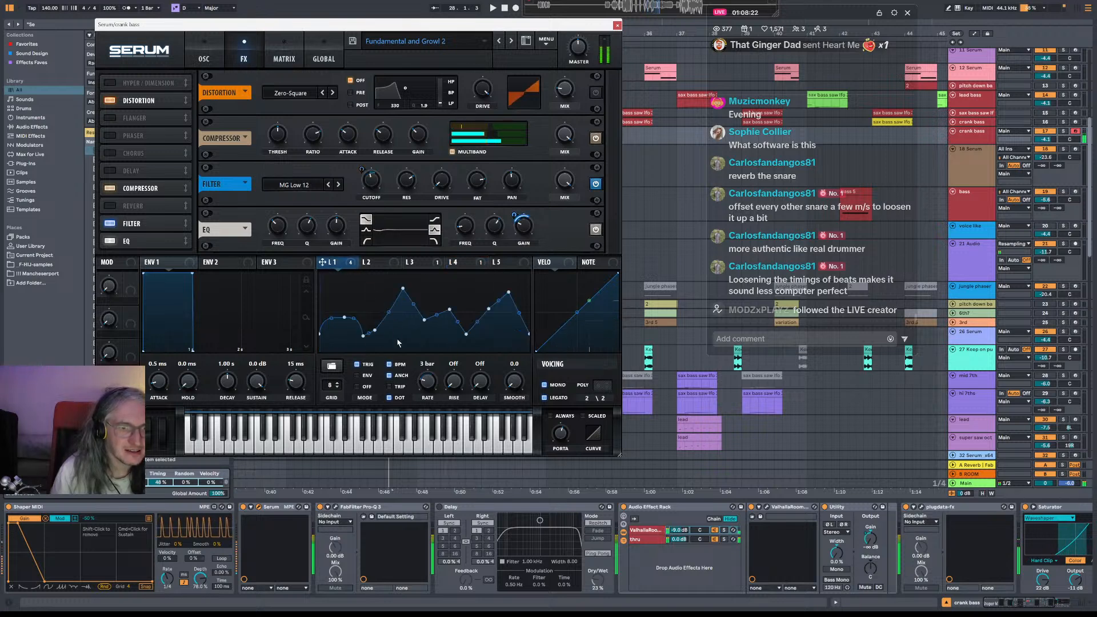
mouse_move(343, 295)
left_mouse_down()
mouse_move(336, 271)
mouse_move(335, 312)
left_mouse_up()
left_click_drag(428, 380, 430, 368)
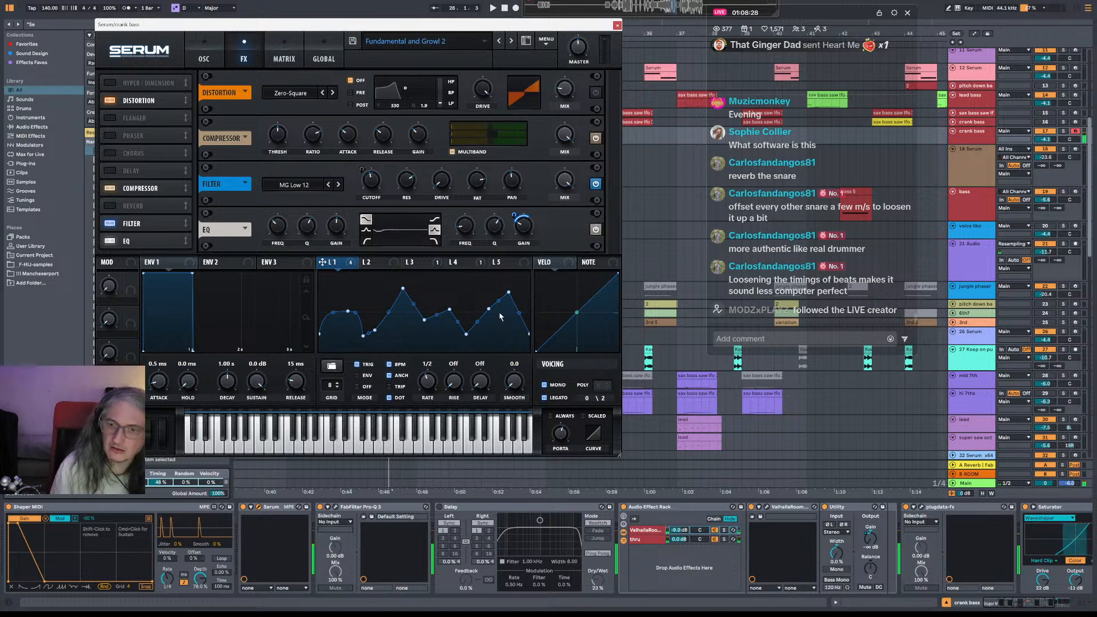
left_click_drag(435, 386, 433, 381)
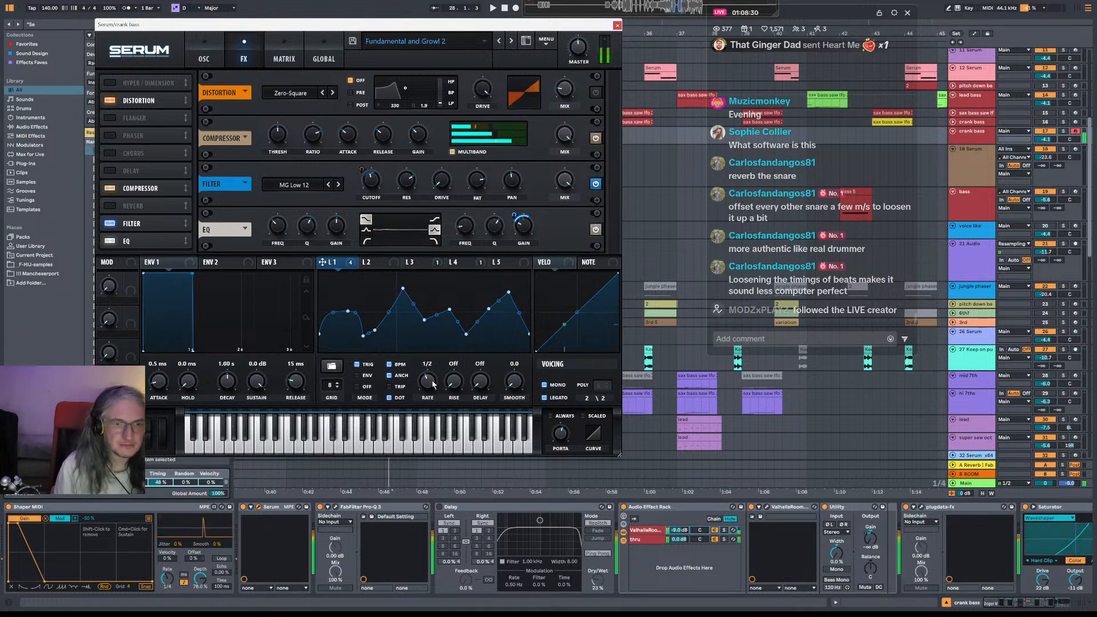
Set LFO 4's rate to 1/8, start playback and close the Serum window.
left_click(382, 262)
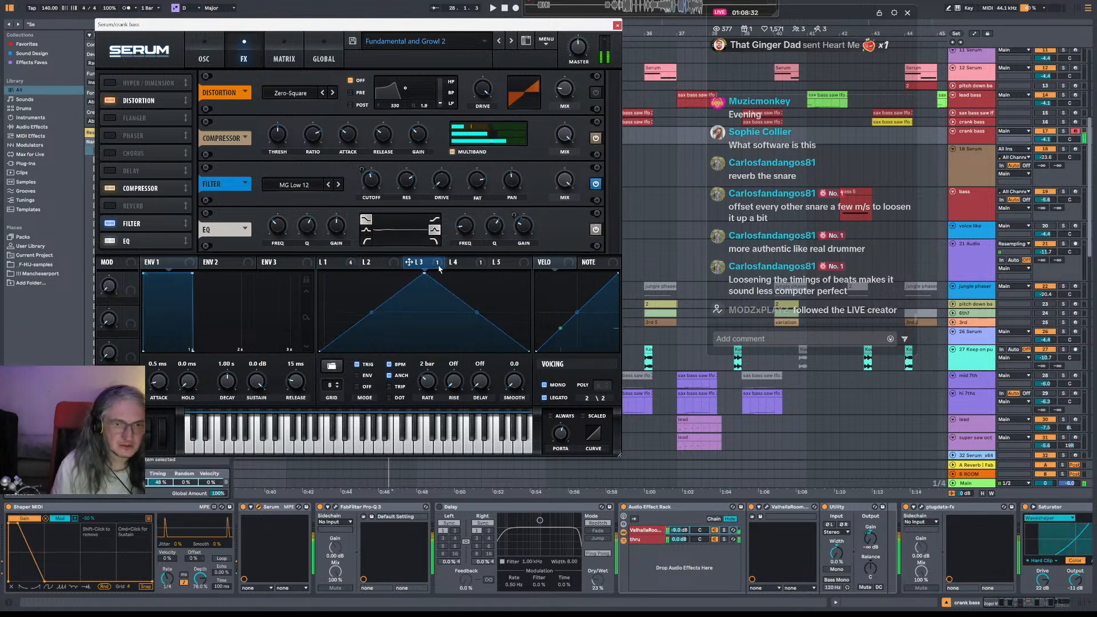
left_click(409, 262)
left_click(454, 262)
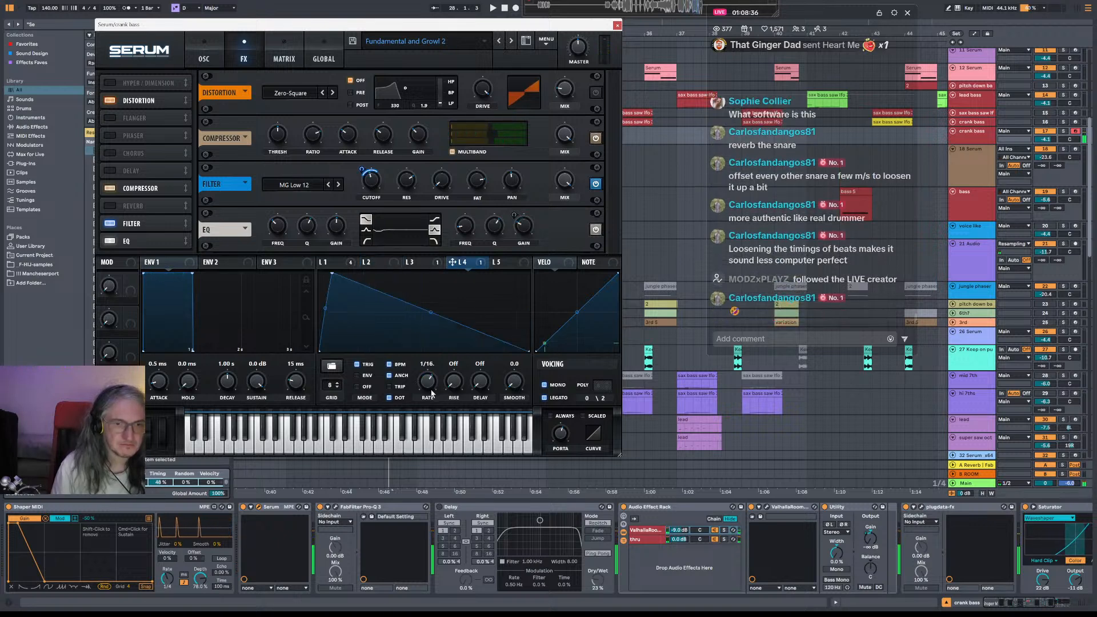
left_click_drag(431, 390, 435, 402)
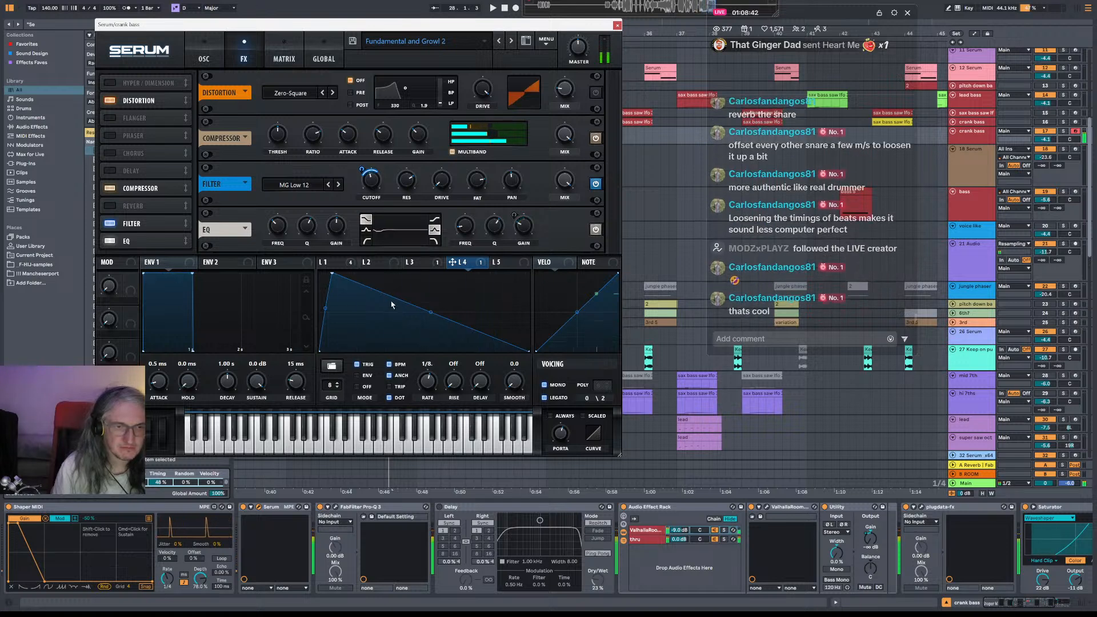
key("space")
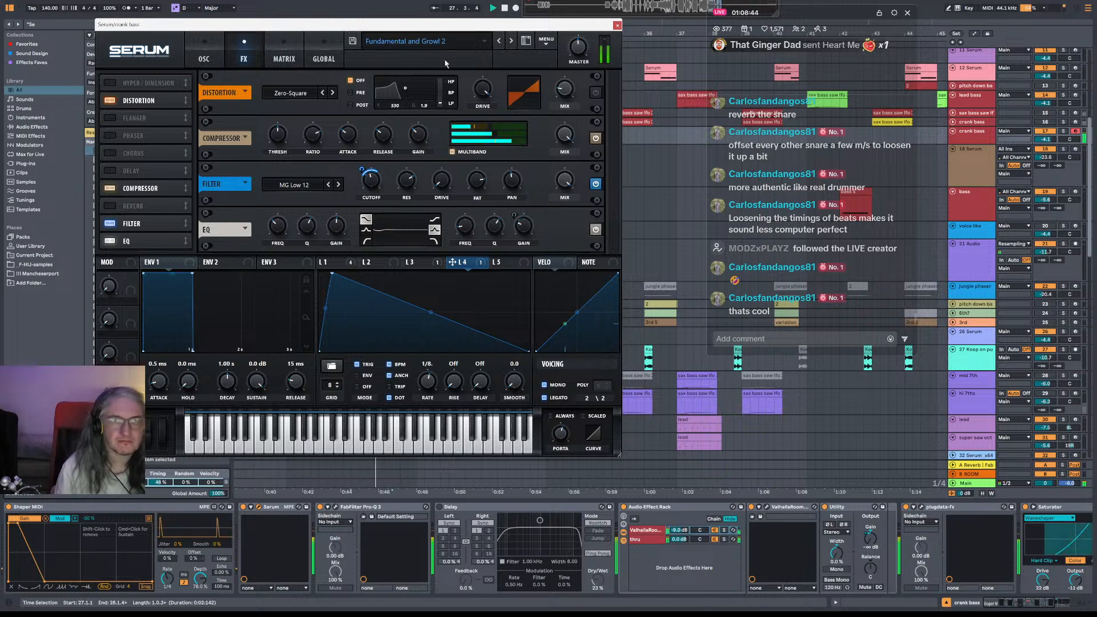
left_click(617, 26)
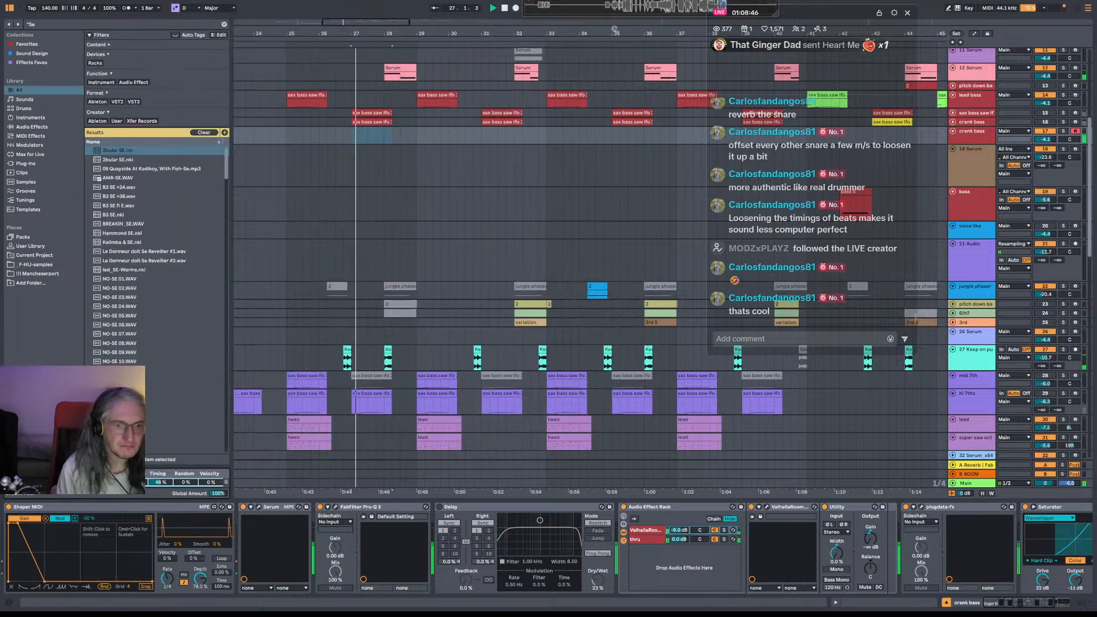
Place the playback start at 26.4.1 on the duplicate crank bass track and rehearse the bass part against the arrangement from there.
left_click(348, 137)
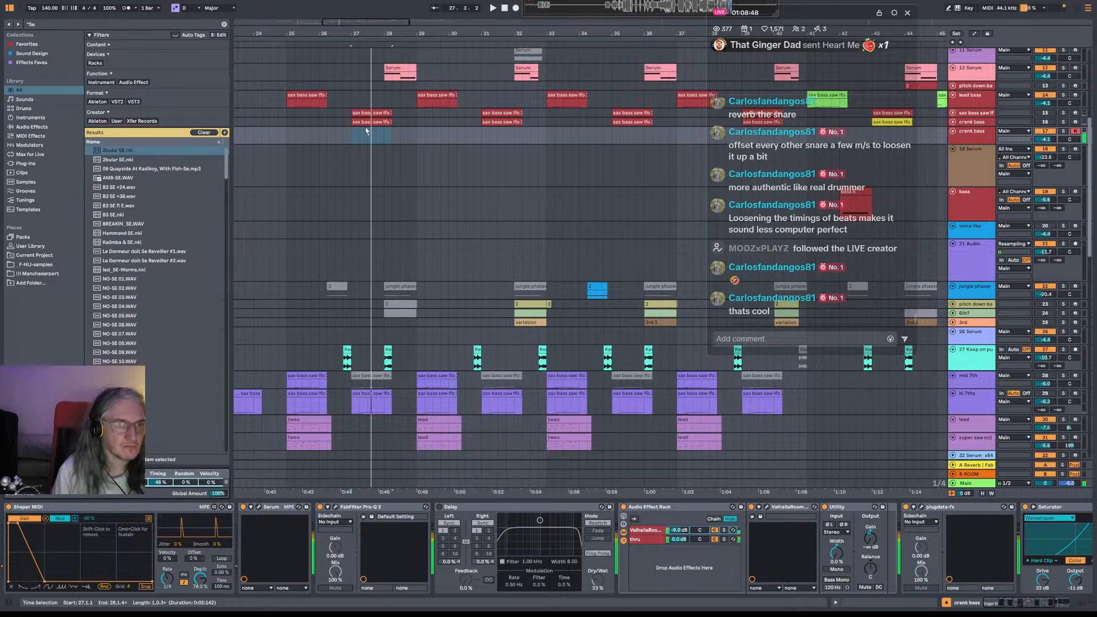
key("space")
left_click(346, 135)
key("space")
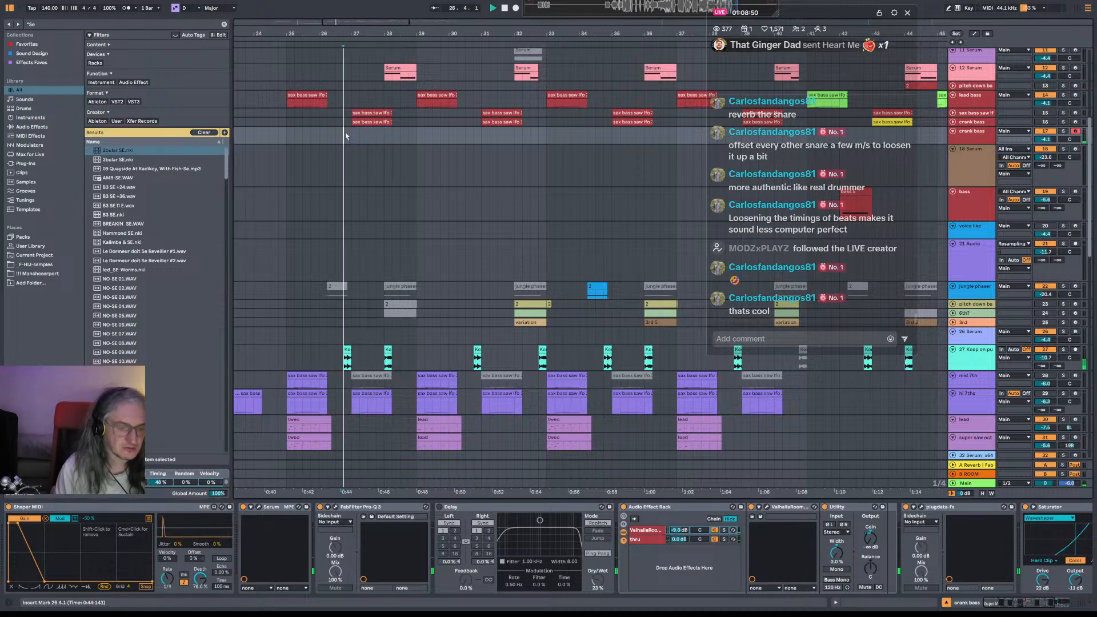
key("space")
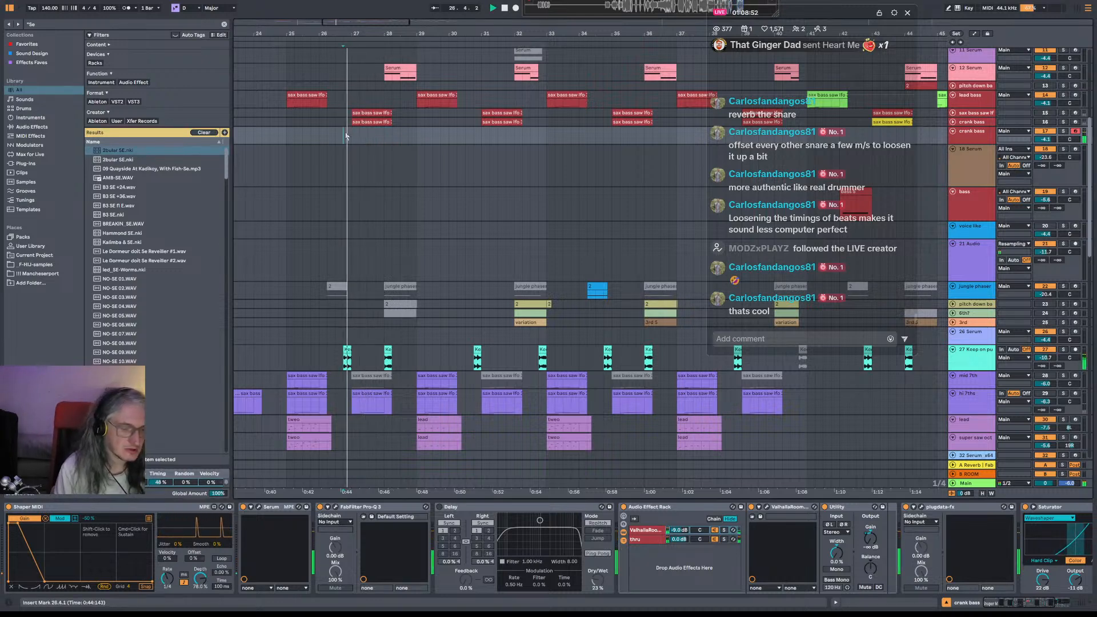
key("space")
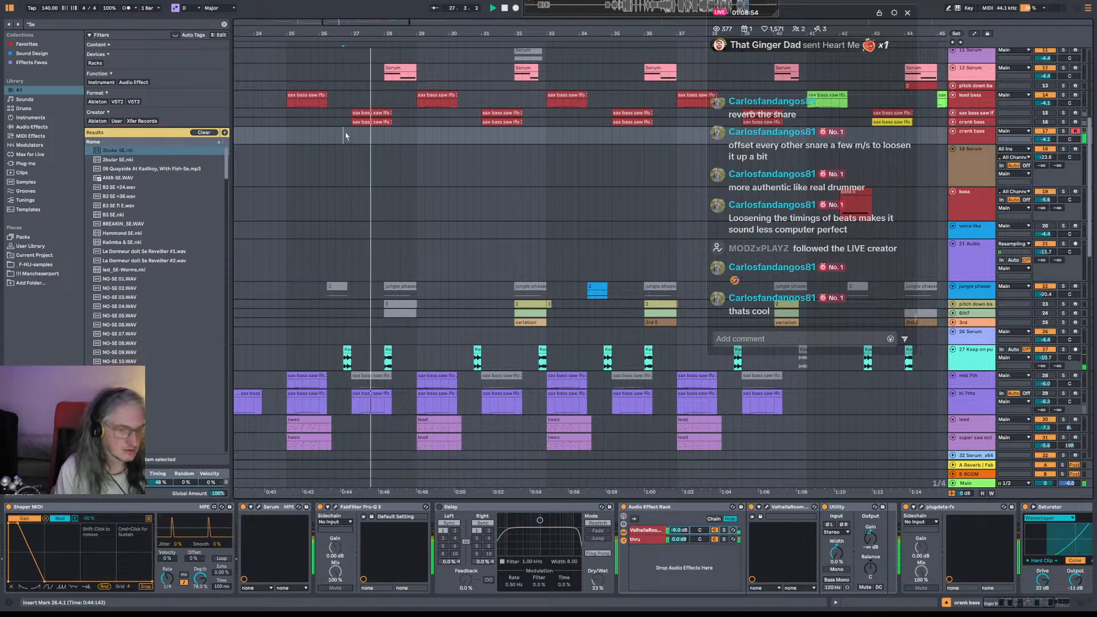
key("space")
key("space")
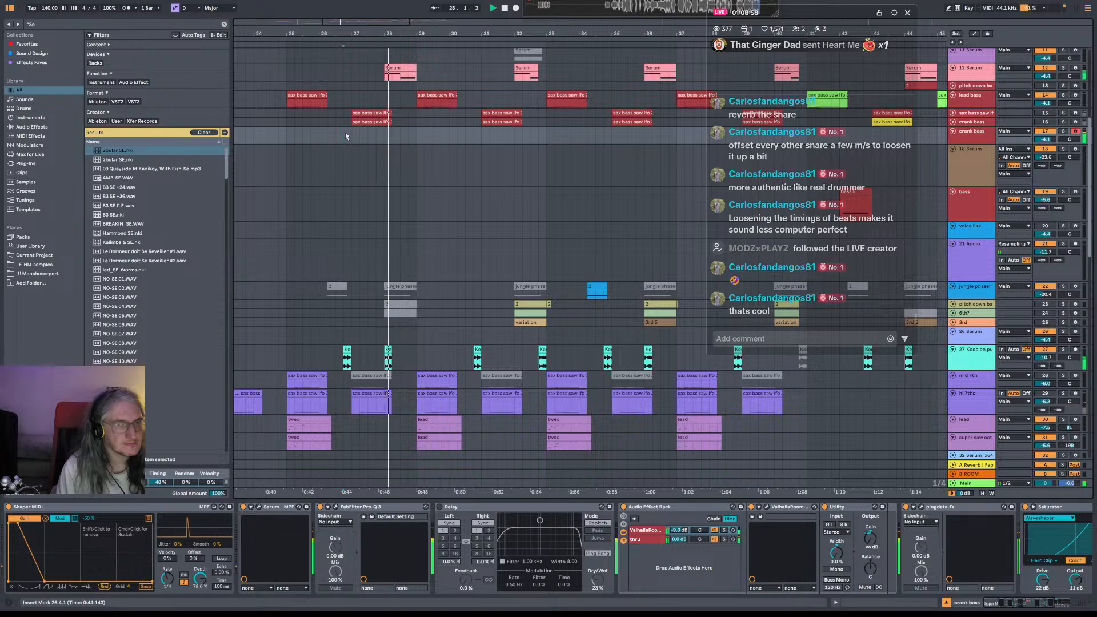
key("space")
key("space")
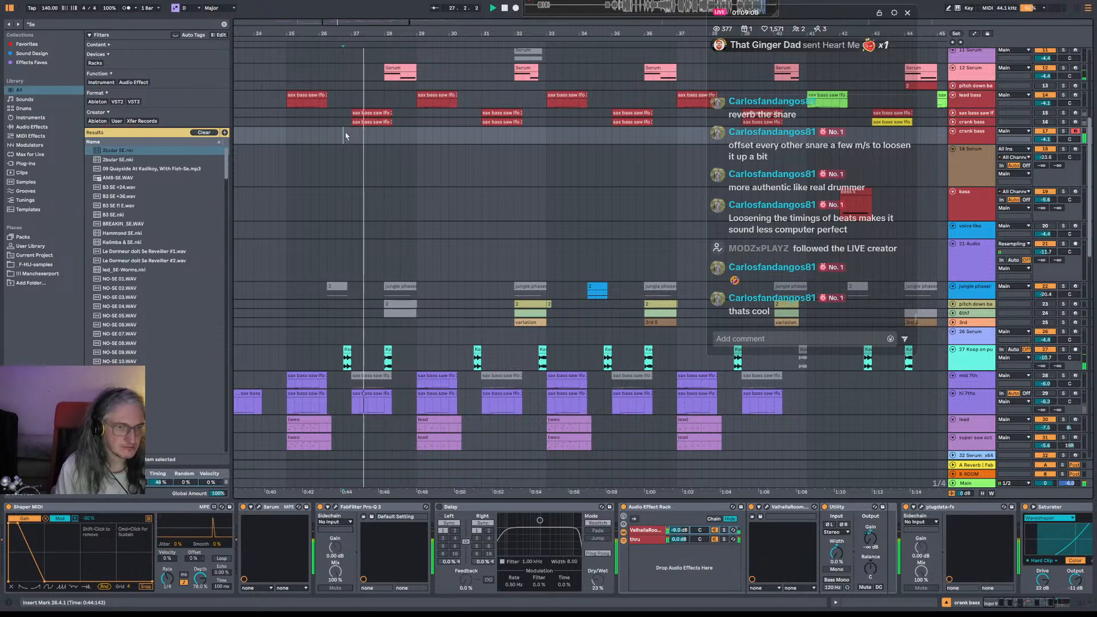
key("space")
key("space")
key("space")
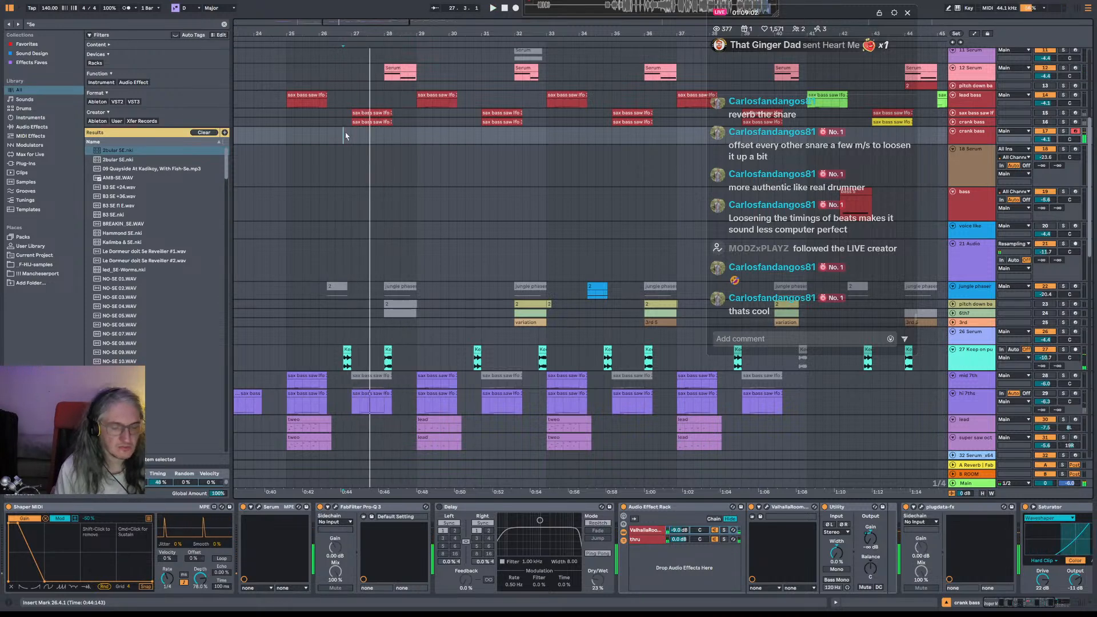
Record a new crank bass clip on the duplicate track from 26.4.1 to just past 28.2, and stop the transport.
key("F9")
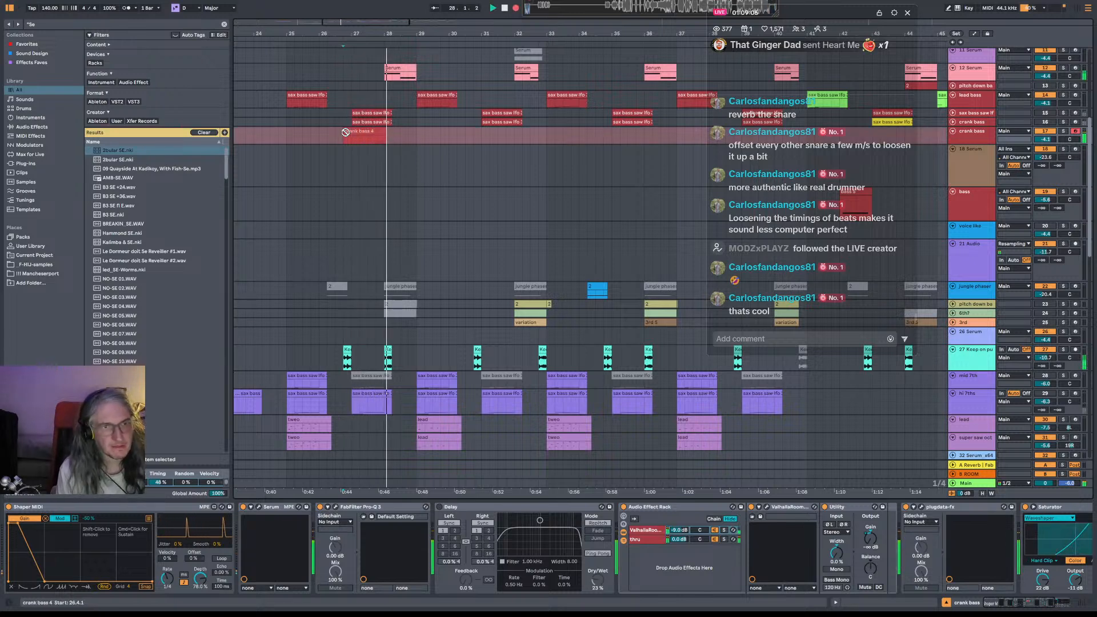
key("space")
left_click(284, 137)
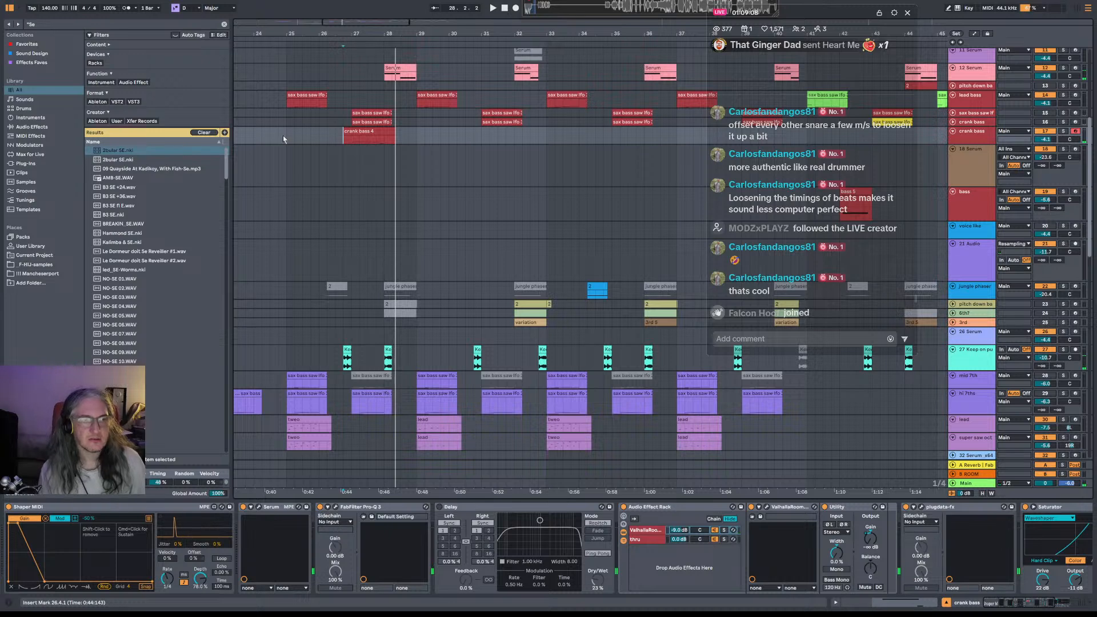
Play the arrangement briefly from 25.1.1 and place the insert marker there on the original crank bass track.
left_click(287, 141)
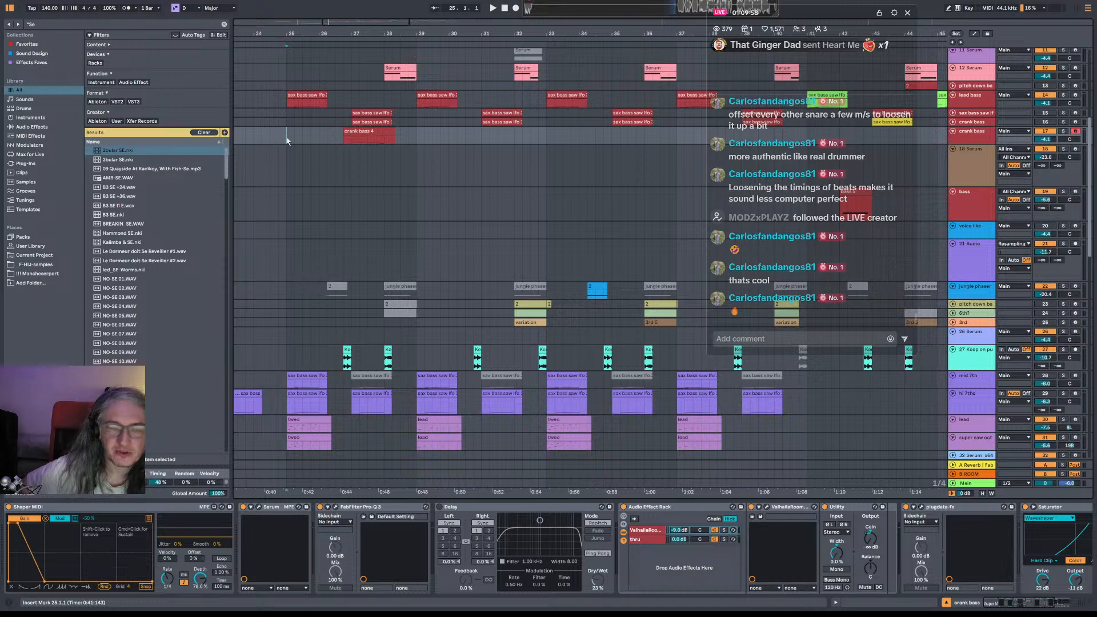
key("space")
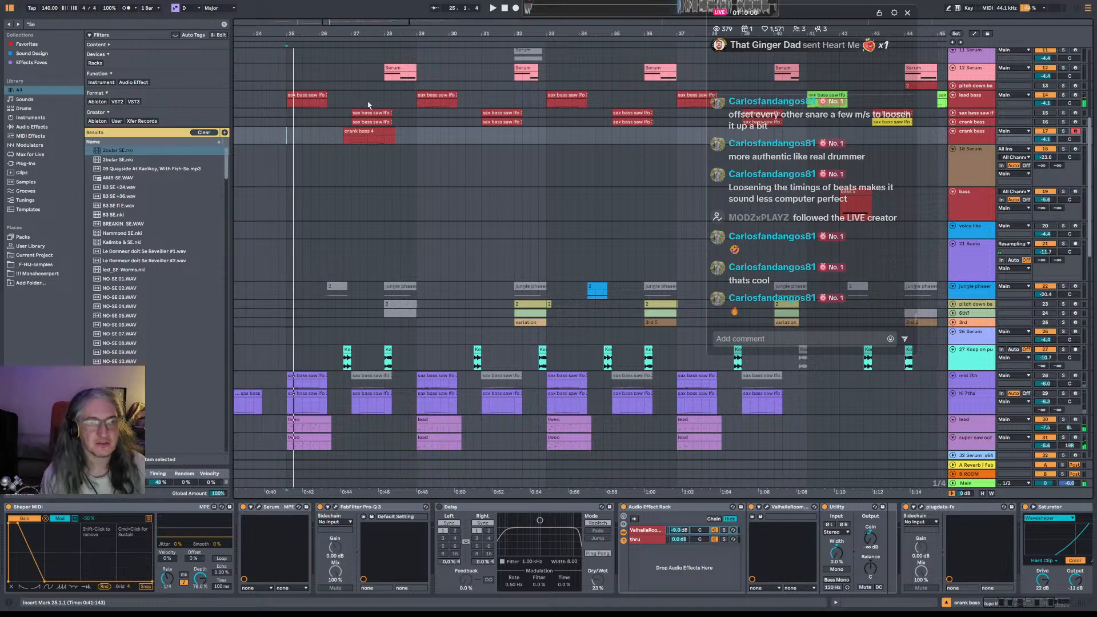
scroll(339, 122, "up", 5)
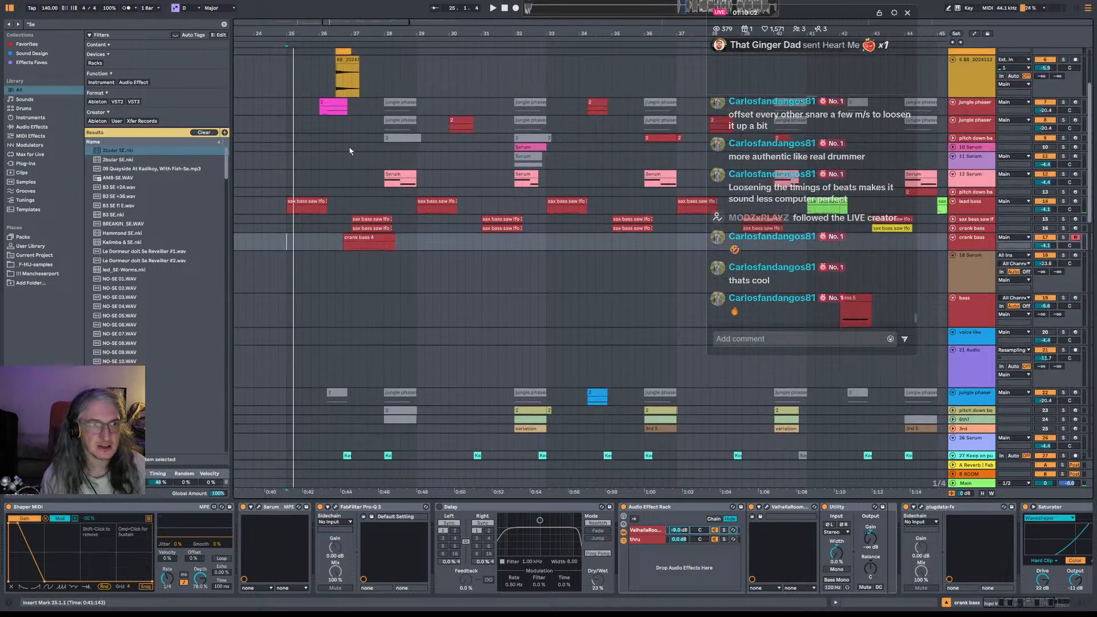
left_click(289, 230)
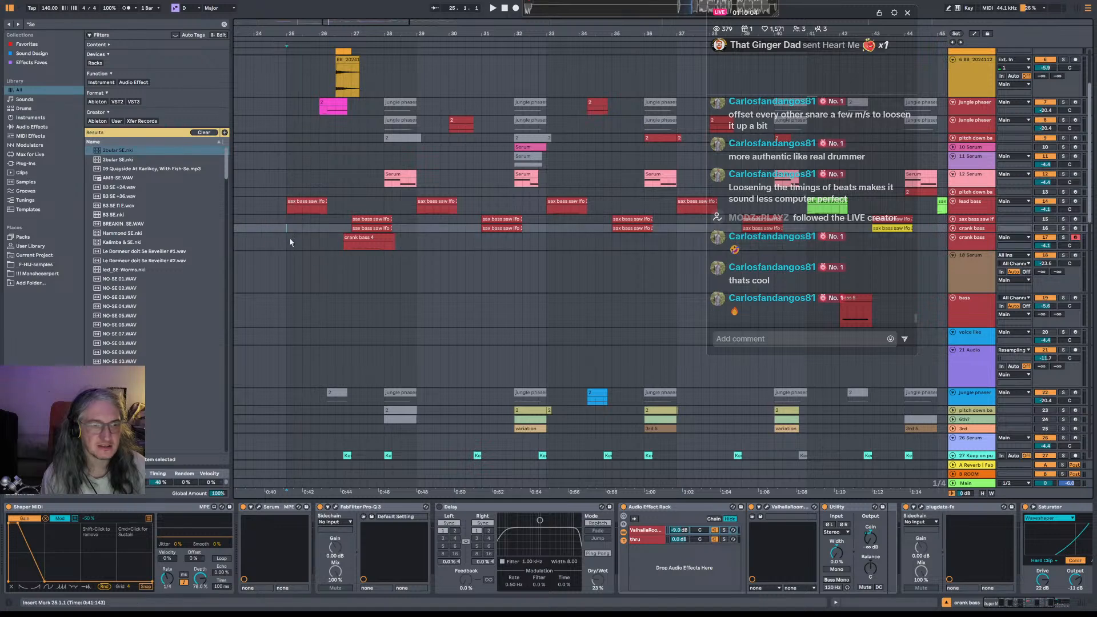
Listen to the arrangement from 25.1.1, and again from 26.4.3 at the end of the magenta jungle phaser clip.
left_click(288, 242)
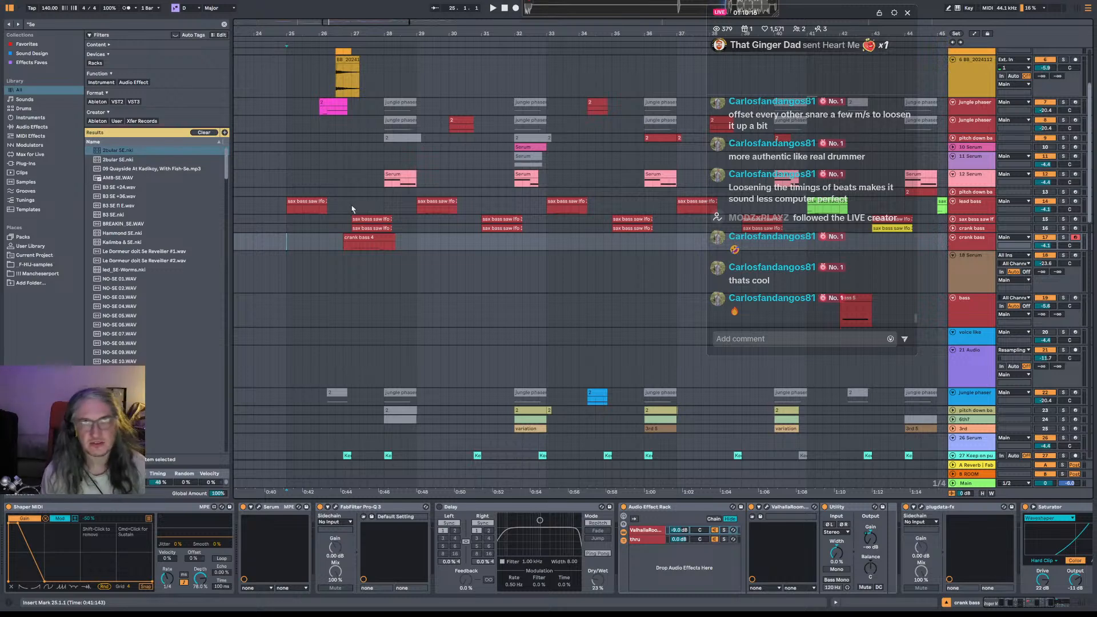
left_click(287, 186)
key("space")
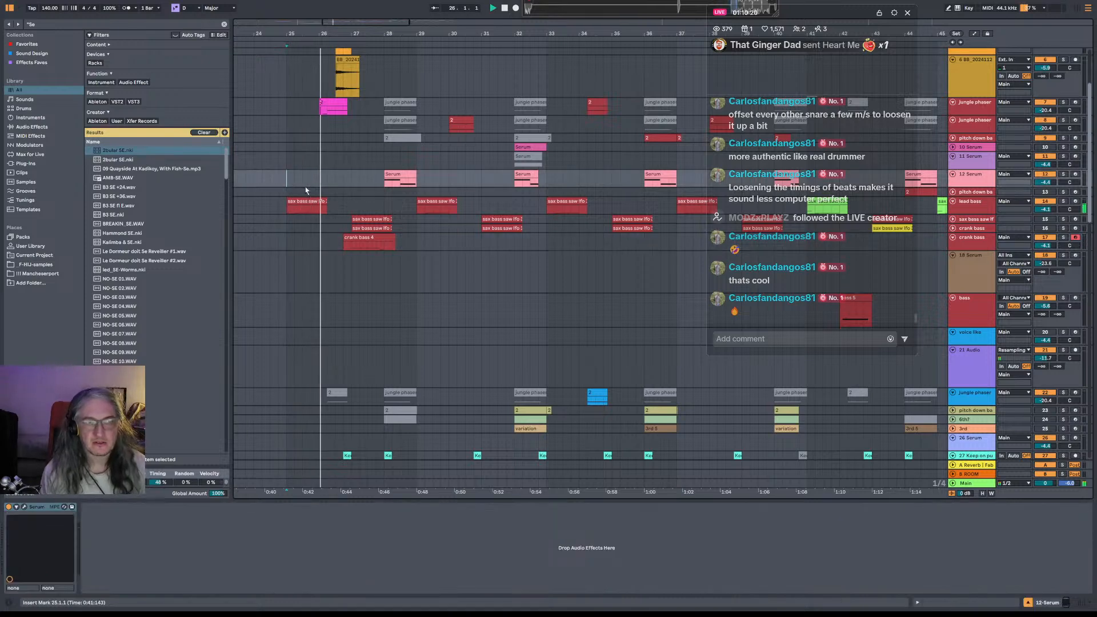
key("space")
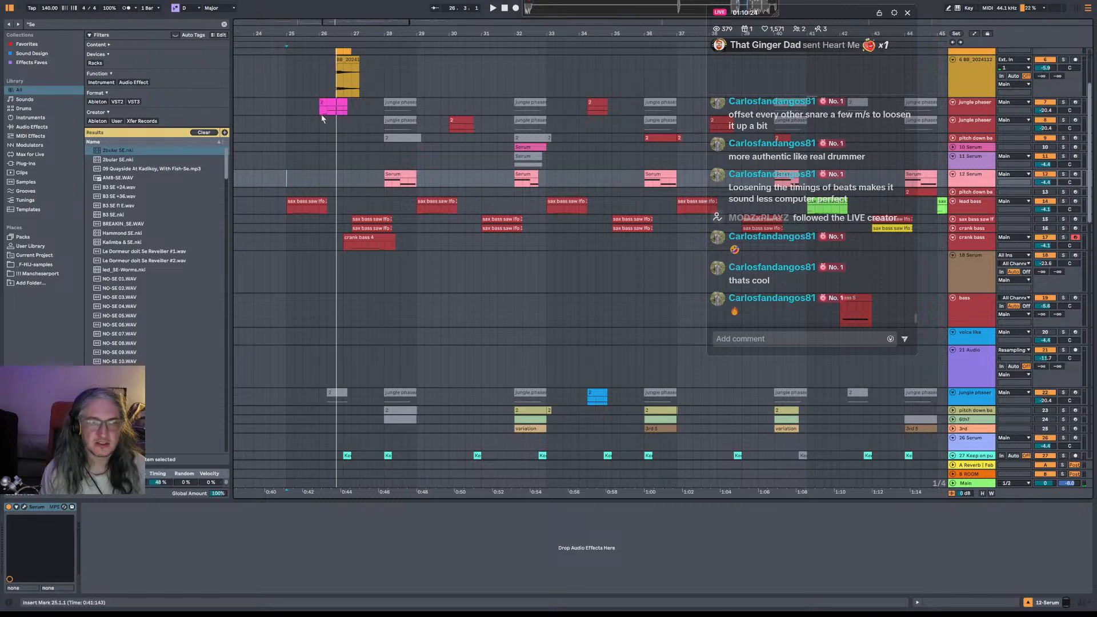
left_click(347, 110)
key("space")
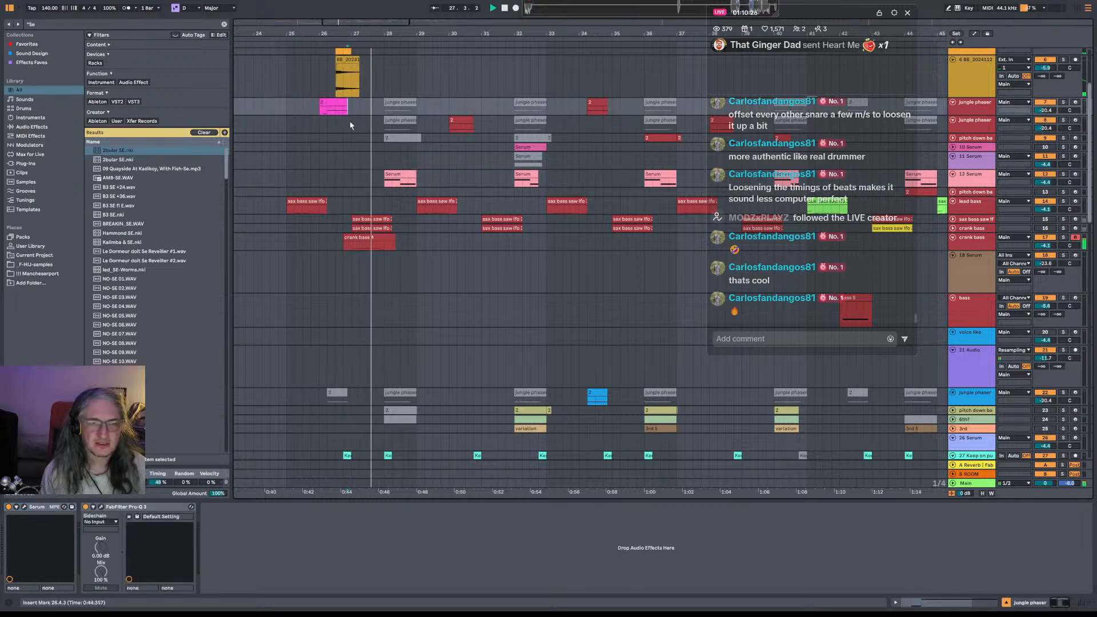
Play from 27.1.1 and audition the original and duplicate crank bass tracks in solo, one after the other.
left_click(340, 248)
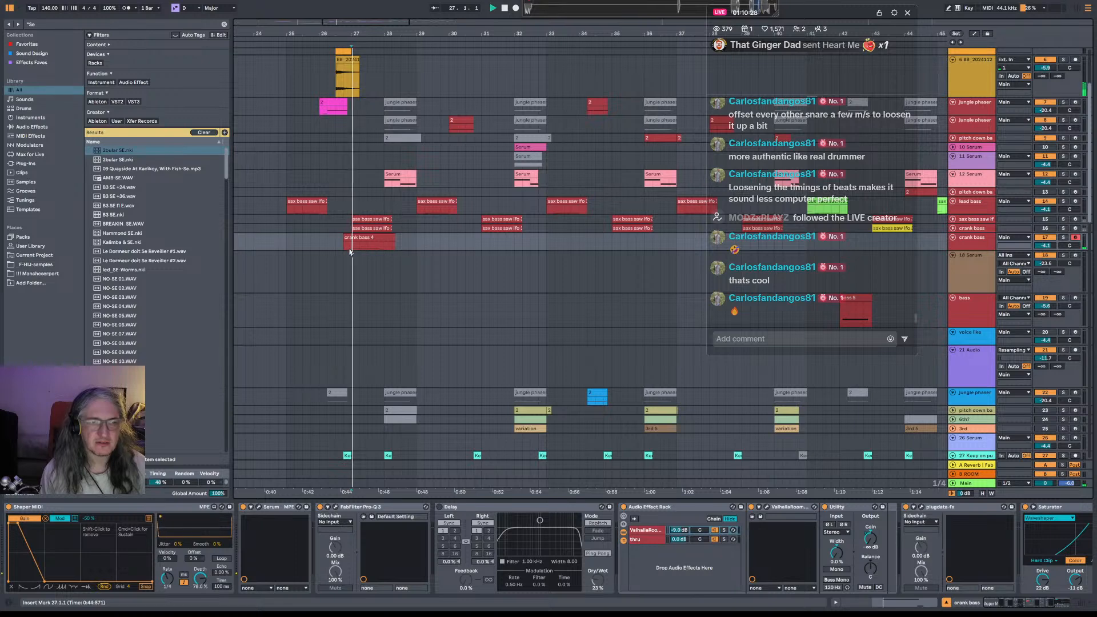
left_click(1064, 228)
key("space")
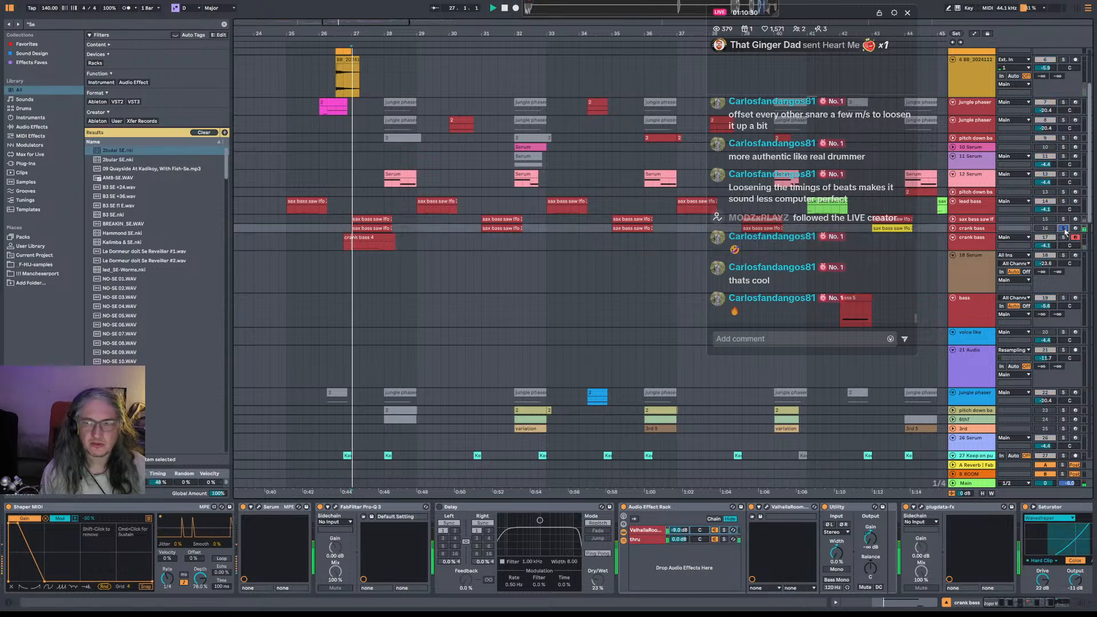
left_click(1065, 238)
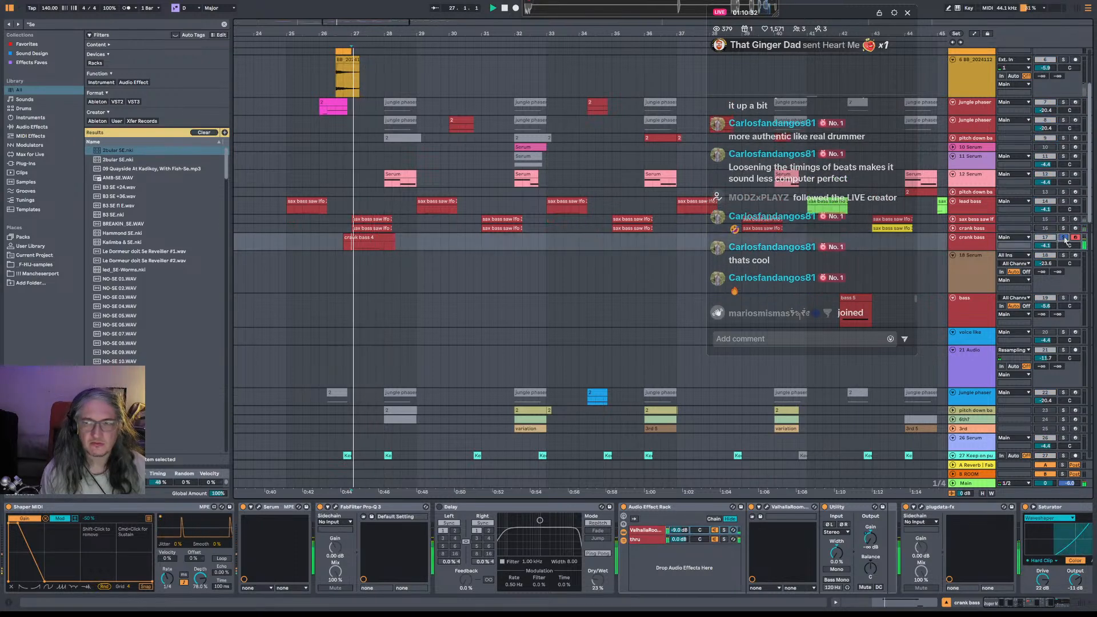
left_click(1065, 239)
key("space")
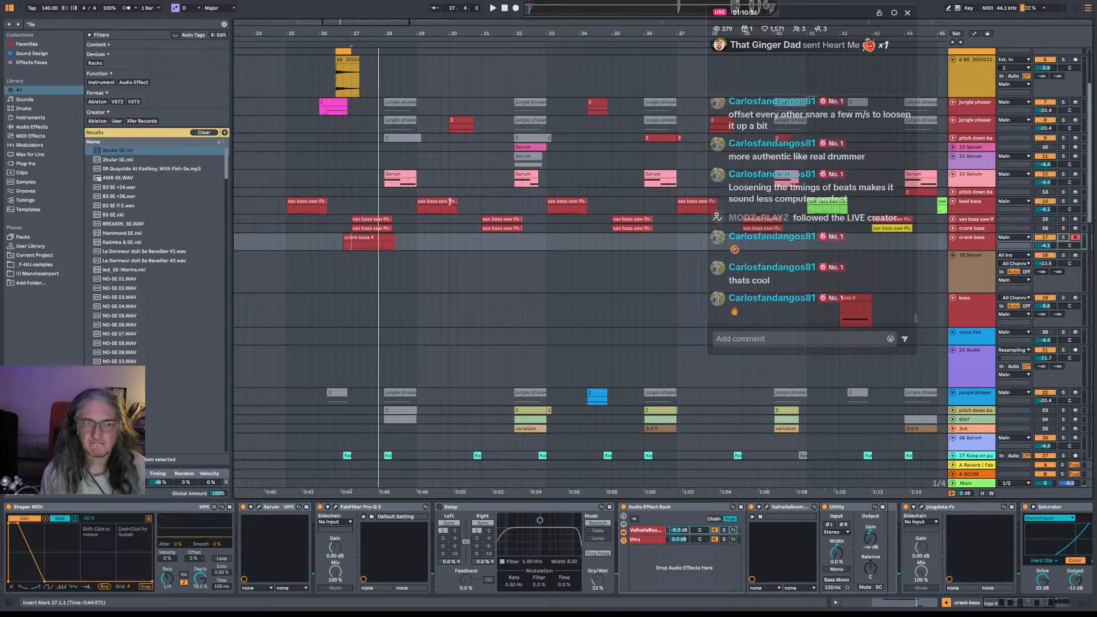
Listen to the arrangement from 28.1.1, at the start of the track 12 Serum clip.
key("space")
left_click(388, 184)
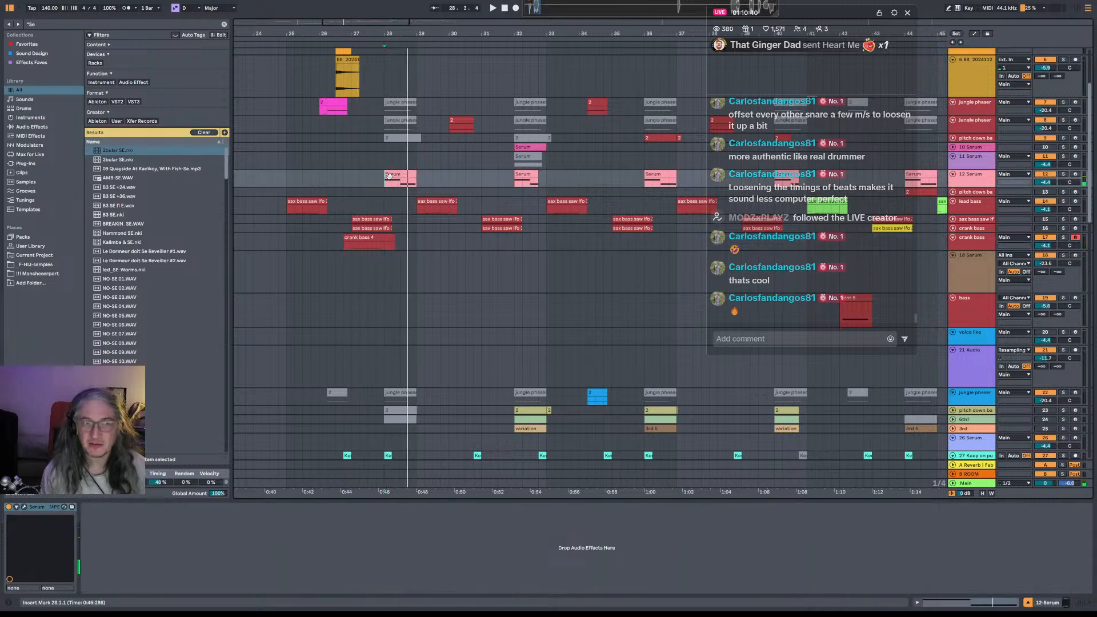
scroll(395, 229, "up", 2)
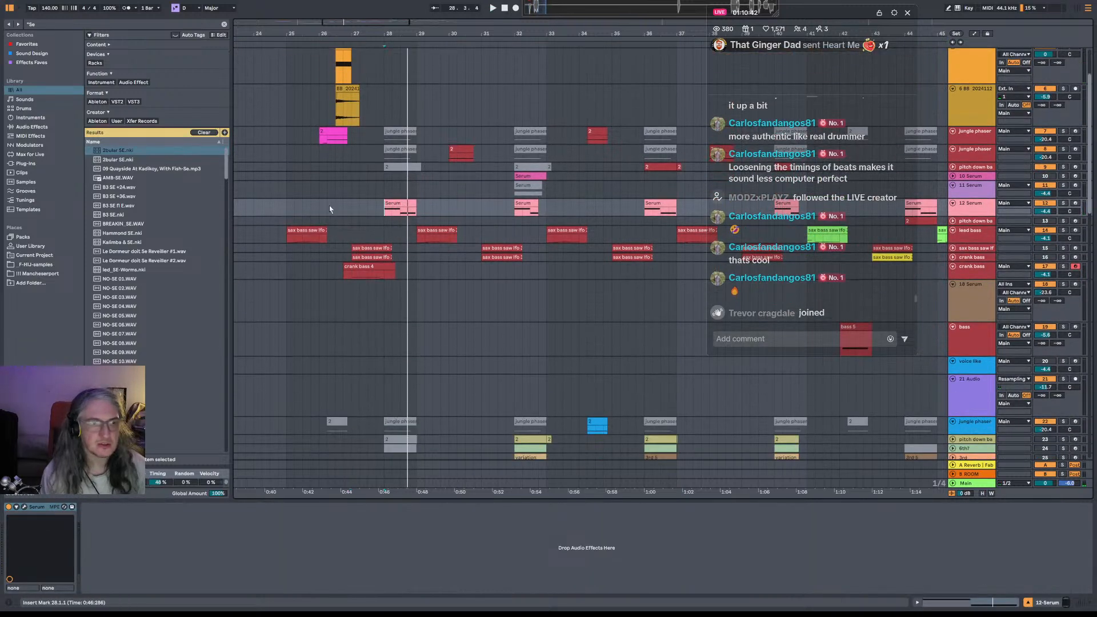
Play the arrangement repeatedly from 25.1.1 while checking the lead bass track in solo and against the other parts.
left_click(286, 213)
key("space")
left_click(297, 242)
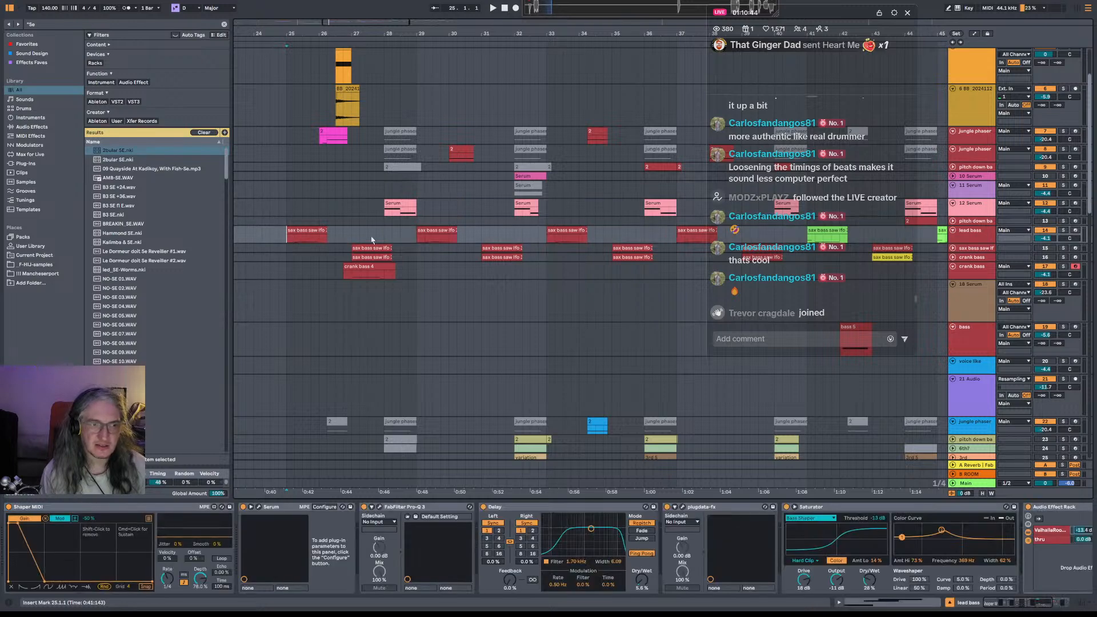
key("space")
key("space")
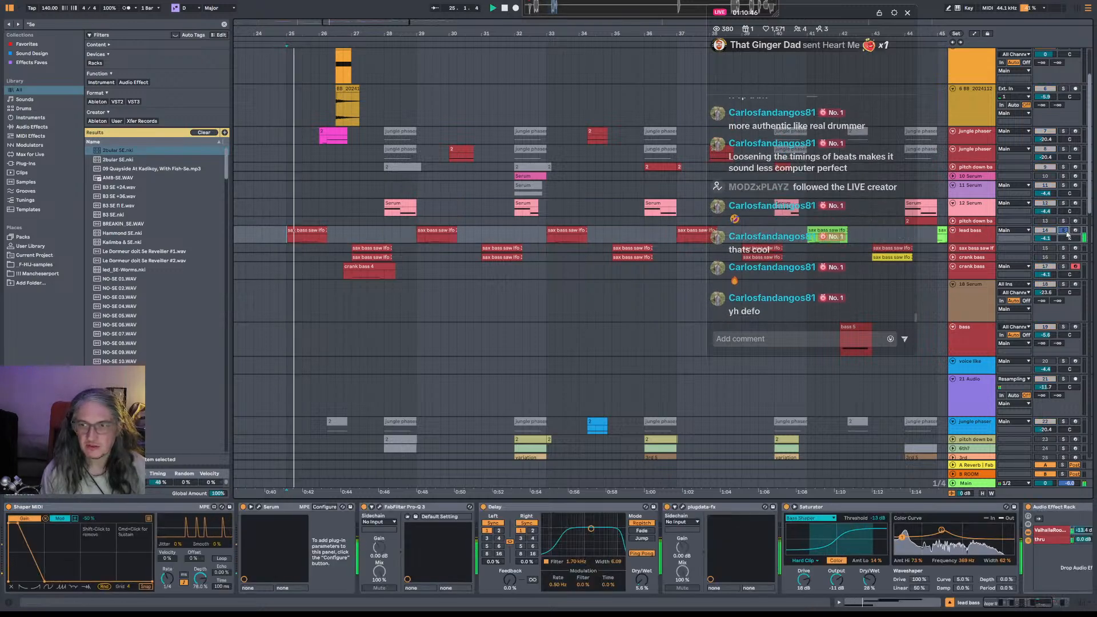
left_click(1045, 230)
key("space")
key("space")
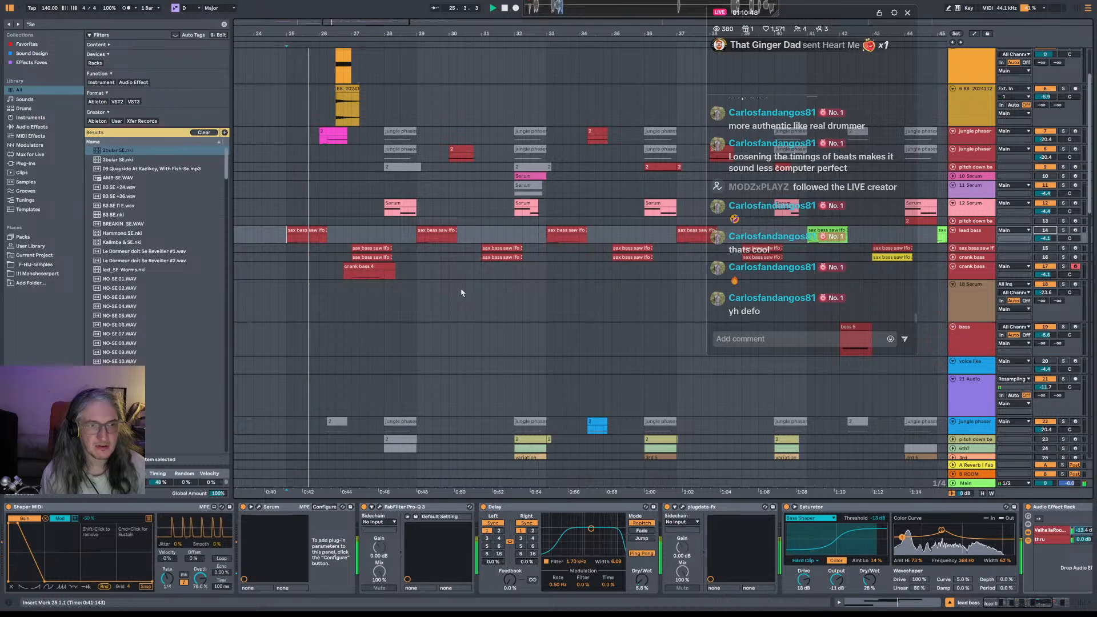
key("space")
key("space")
key("space")
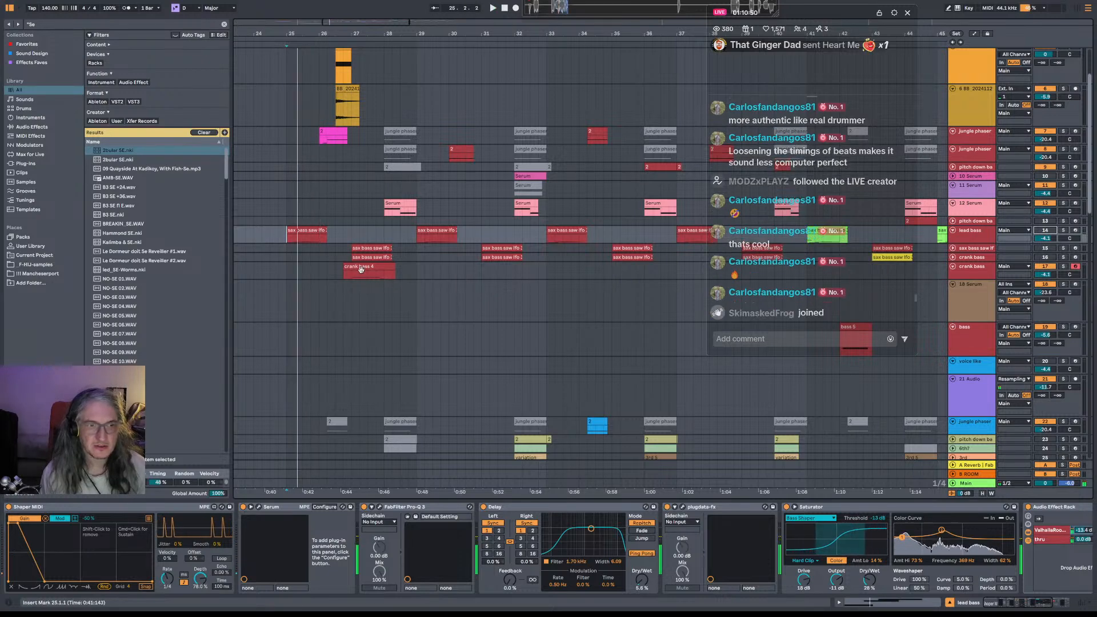
Copy the crank bass 4 clip to 24.4.1 on the same track and play the copy.
left_click_drag(361, 268, 296, 270)
key("space")
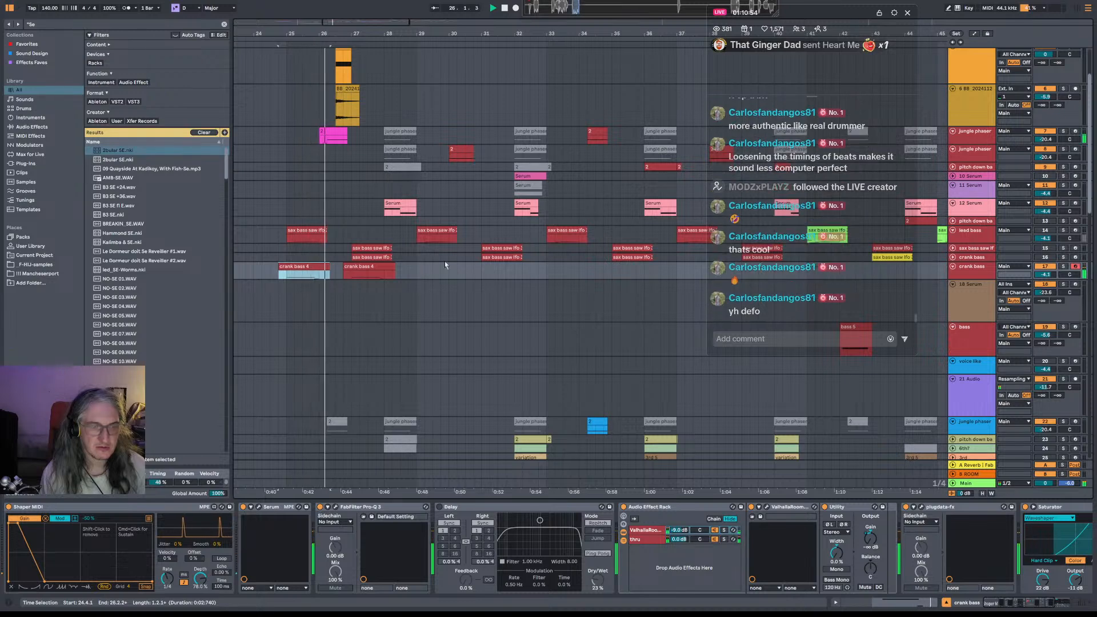
key("space")
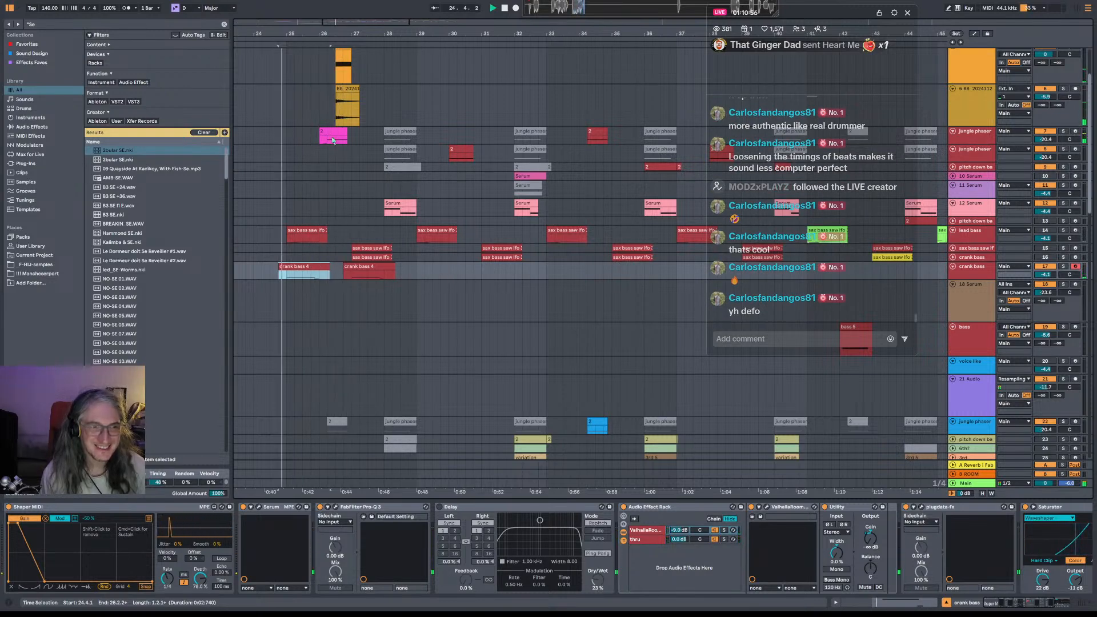
Transpose the long E1 note in the magenta jungle phaser clip down an octave to E0 and audition it from 25.1.1.
double_click(336, 132)
left_click(458, 440)
left_click(467, 406)
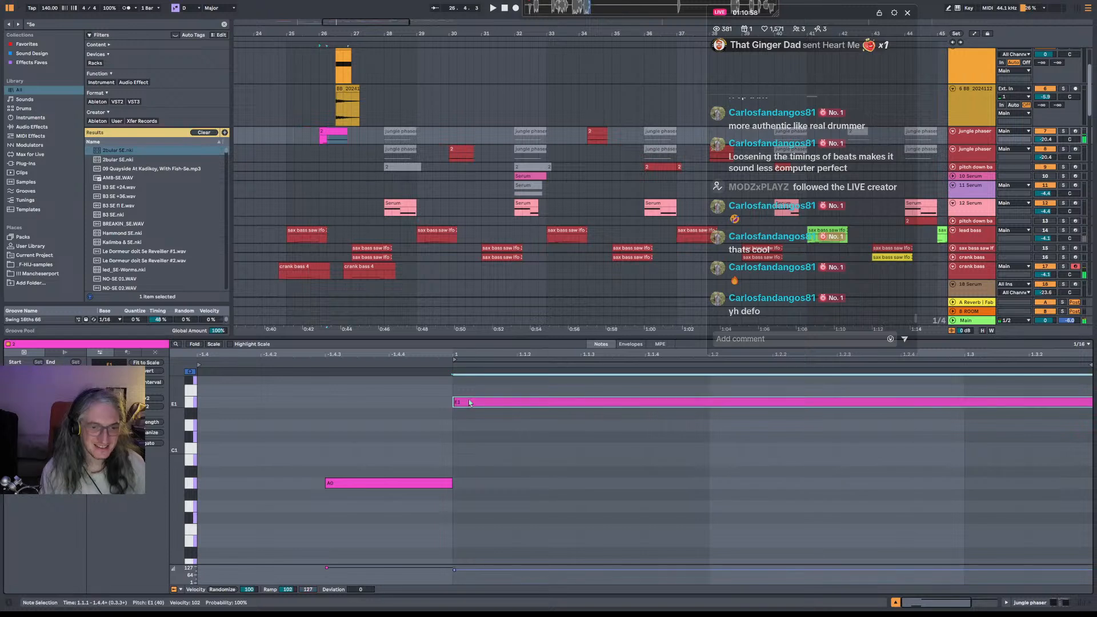
key("shift+Down")
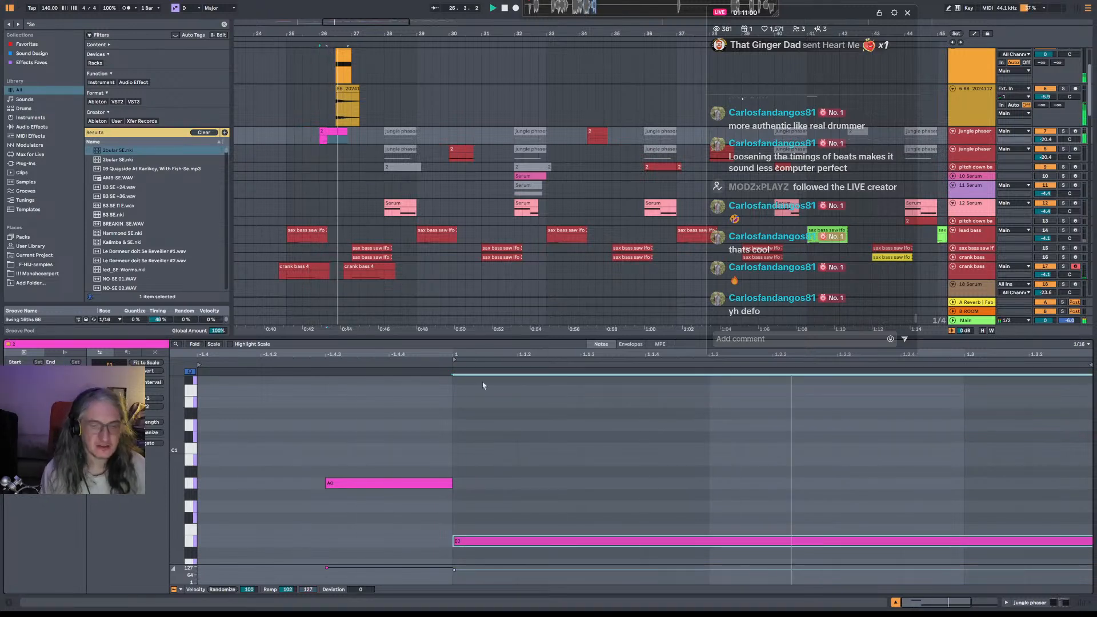
key("space")
left_click(294, 142)
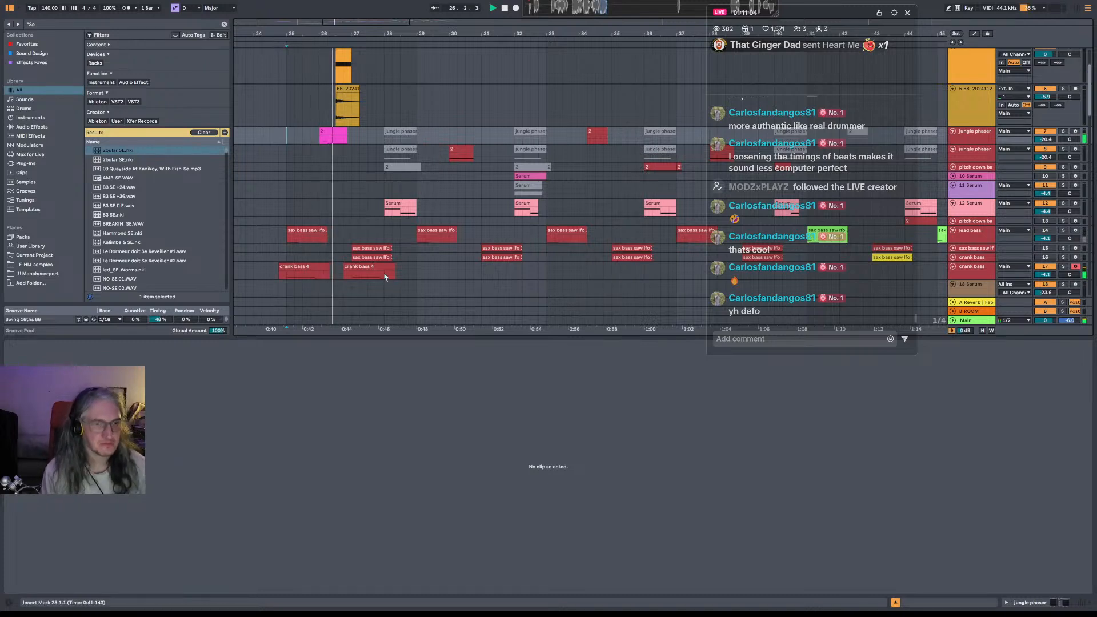
key("space")
key("space")
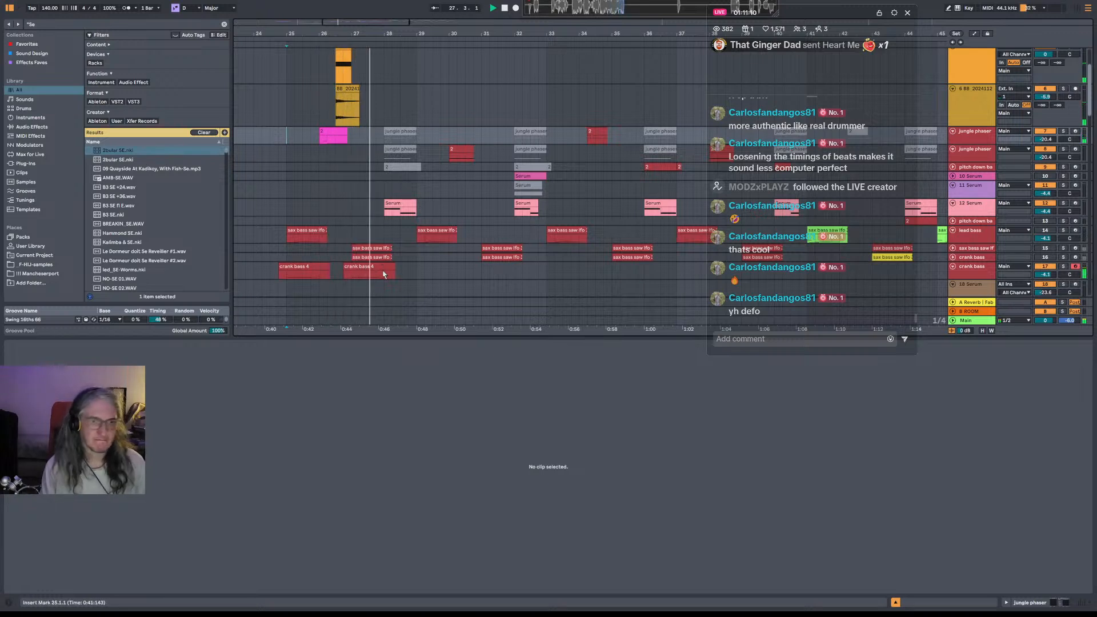
Trim the starts of the two crank bass 4 clips to 25.1.1 and 27.1.1, and audition the first clip.
left_click(289, 272)
left_click_drag(347, 268, 354, 271)
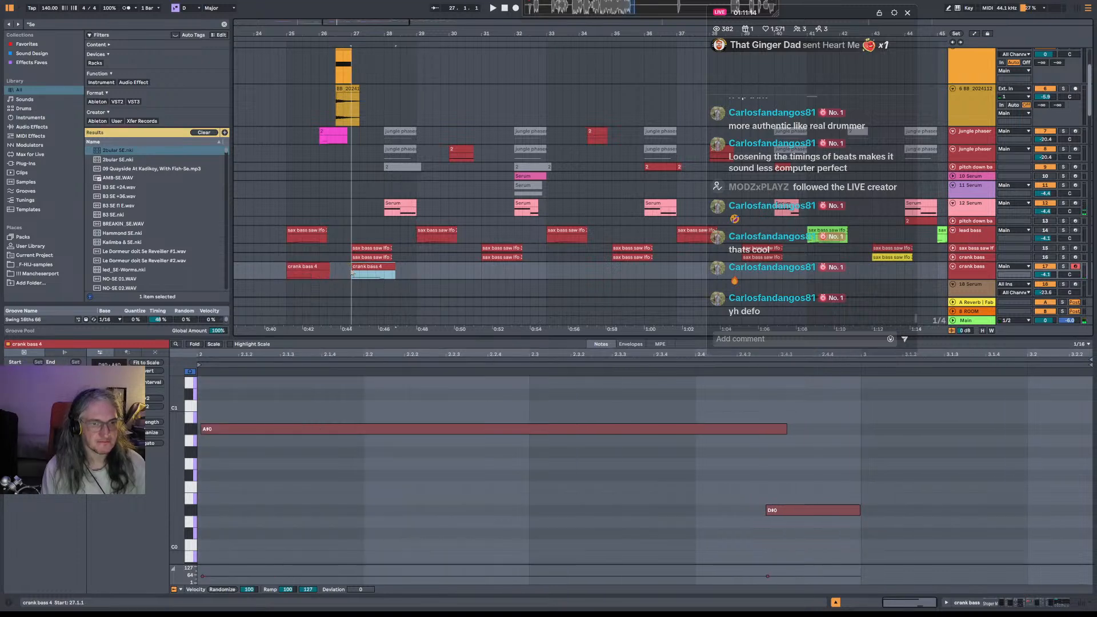
left_click(287, 277)
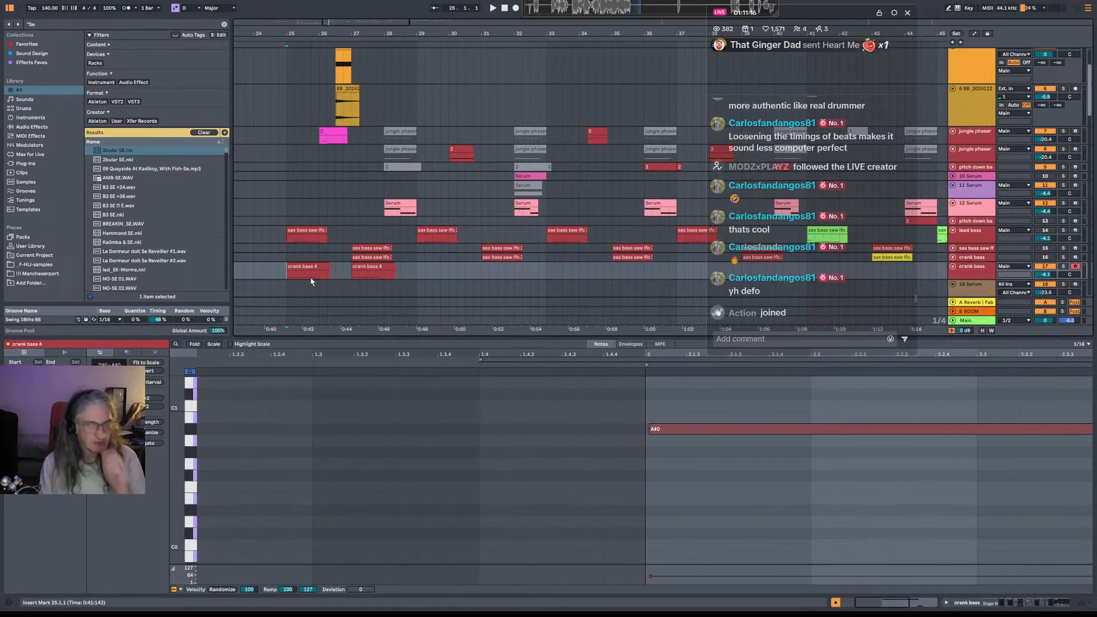
left_click(288, 274)
key("space")
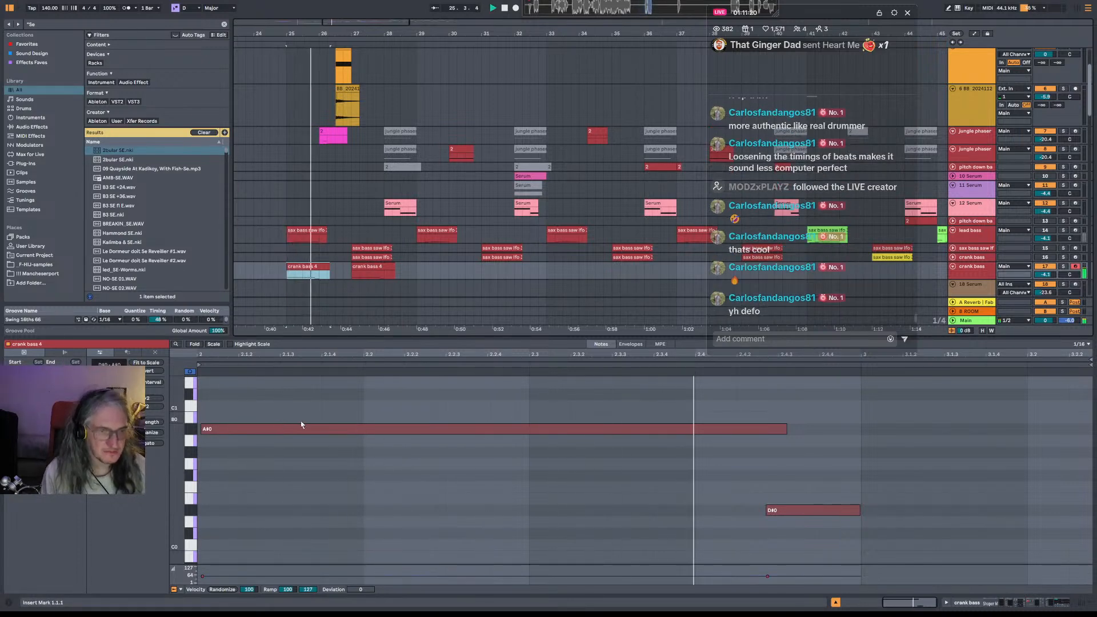
key("space")
key("space")
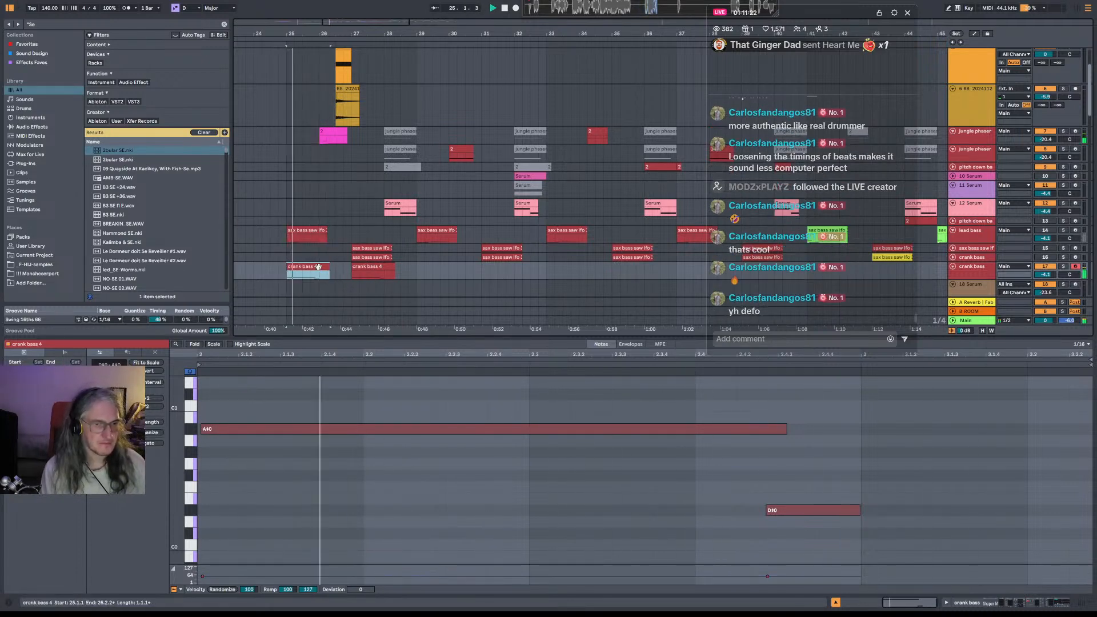
key("space")
Lower the long A#0 note in the first crank bass 4 clip to G0 and compare it with the lead bass clip's notes.
left_click(324, 446)
left_click_drag(332, 429, 337, 465)
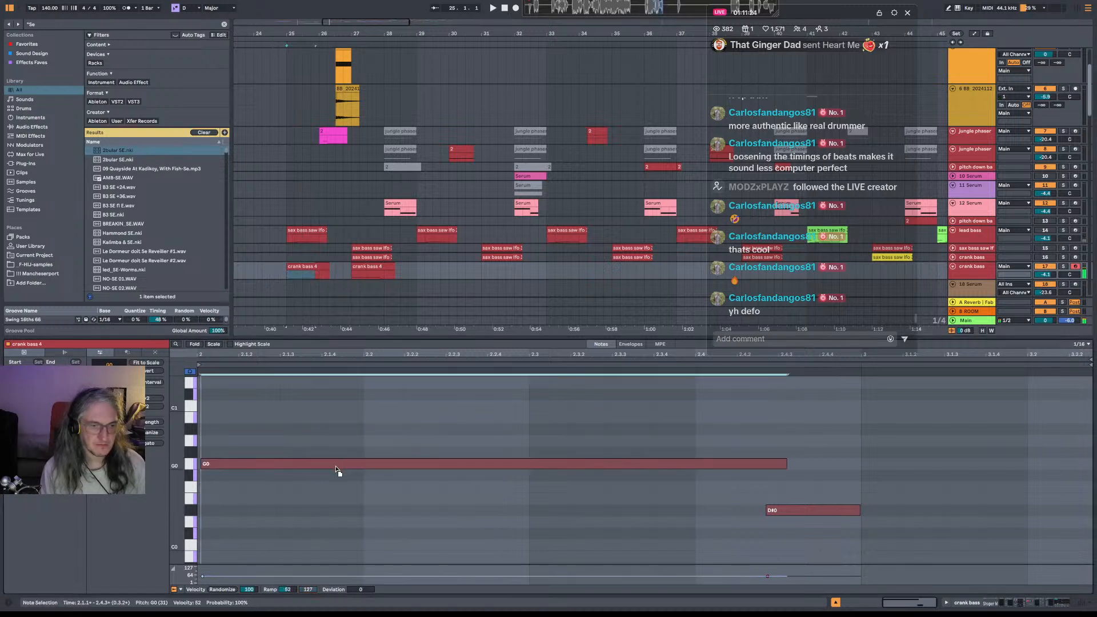
key("space")
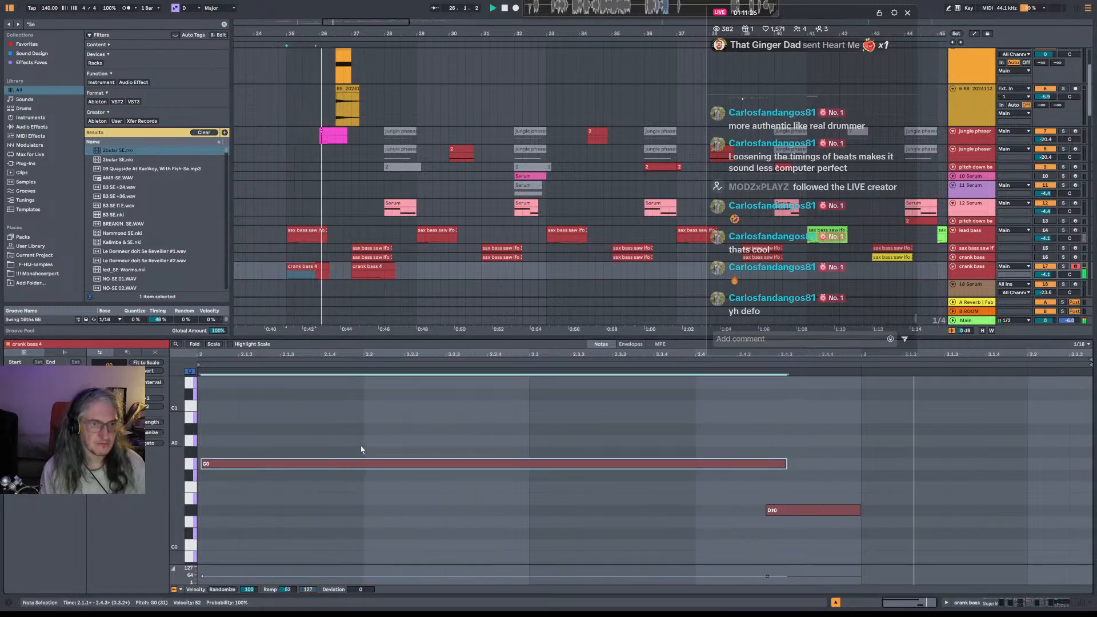
left_click(316, 232)
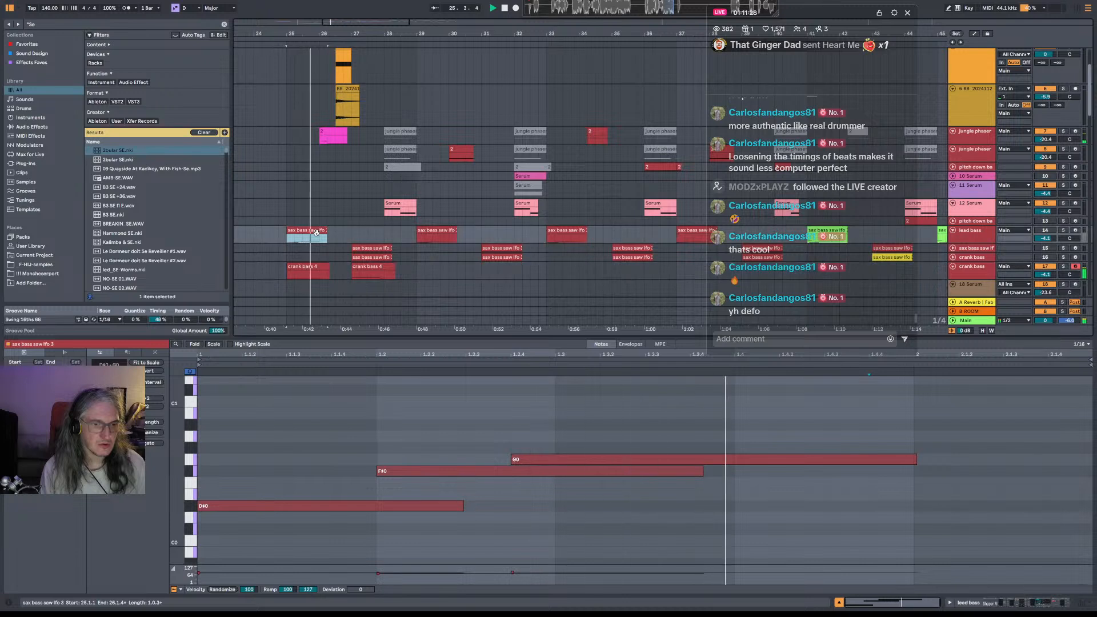
left_click(307, 267)
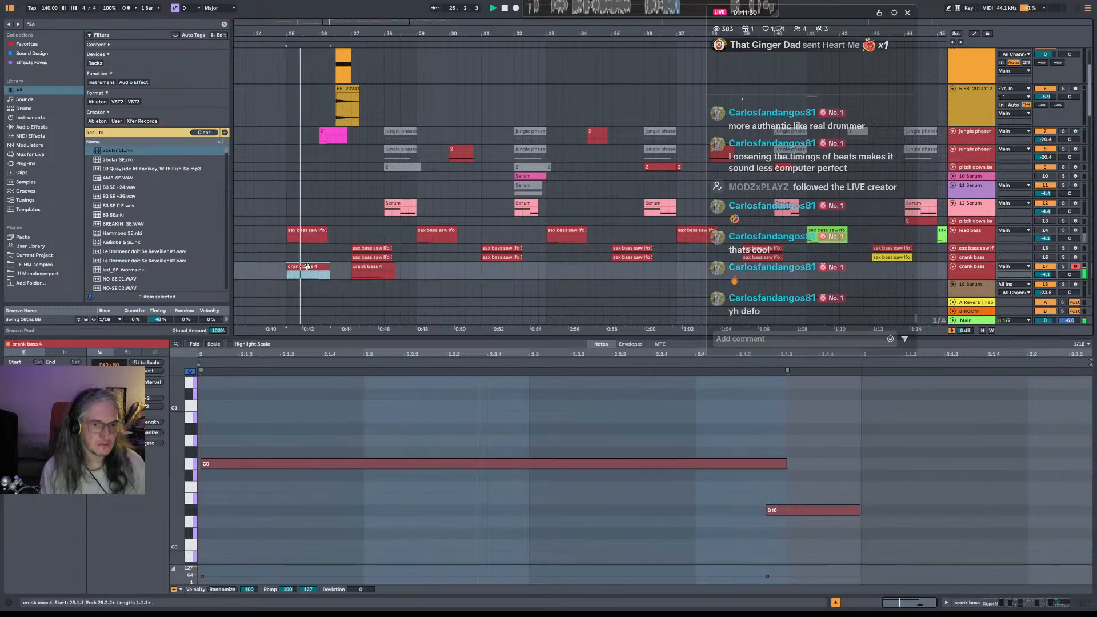
left_click(773, 510)
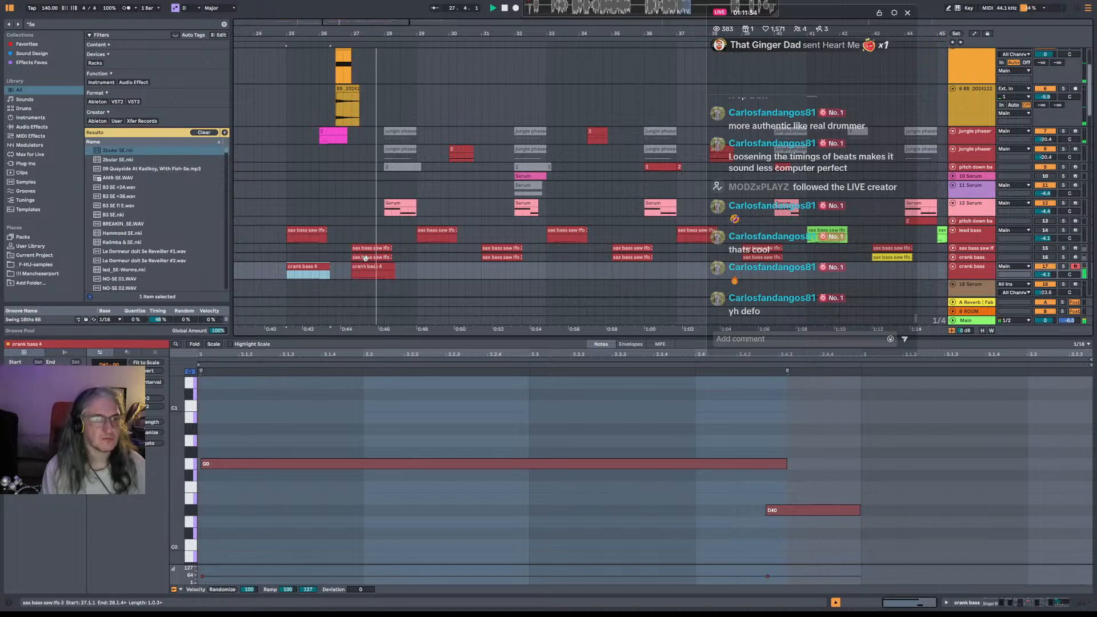
Colour the first crank bass 4 clip light orange and the second one orange, and shorten the first clip to end at 26.1.1.
right_click(318, 268)
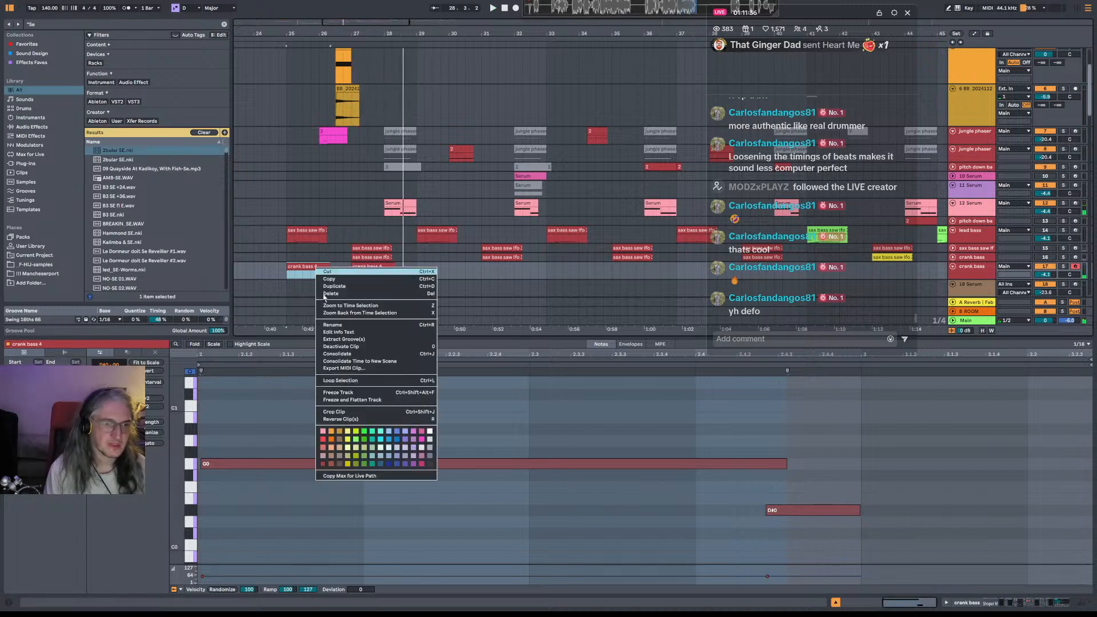
left_click(347, 464)
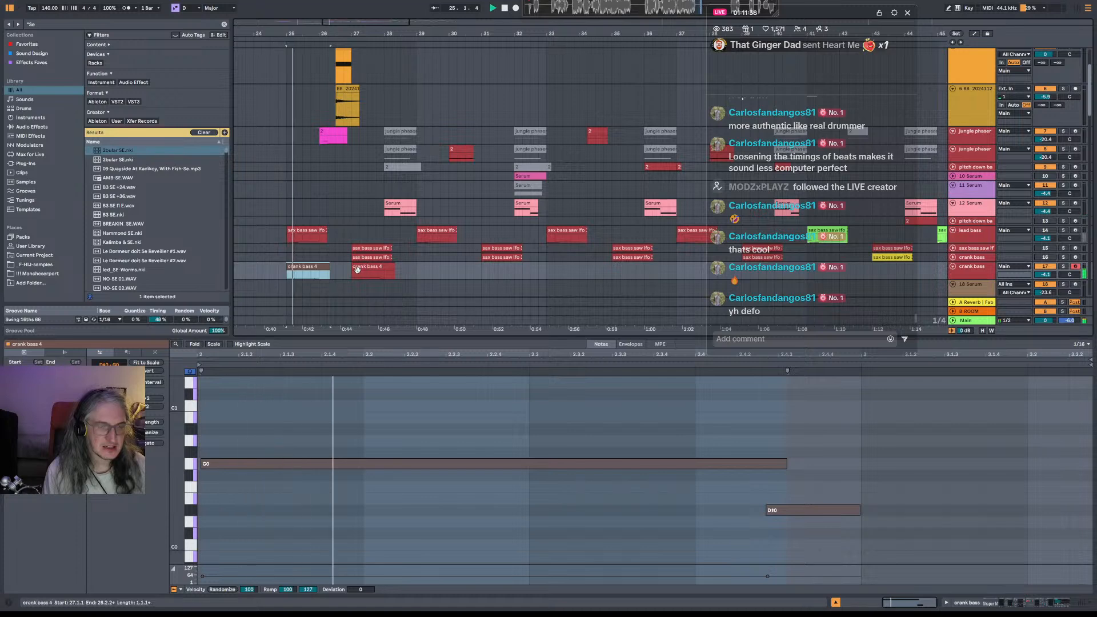
right_click(318, 272)
left_click(335, 451)
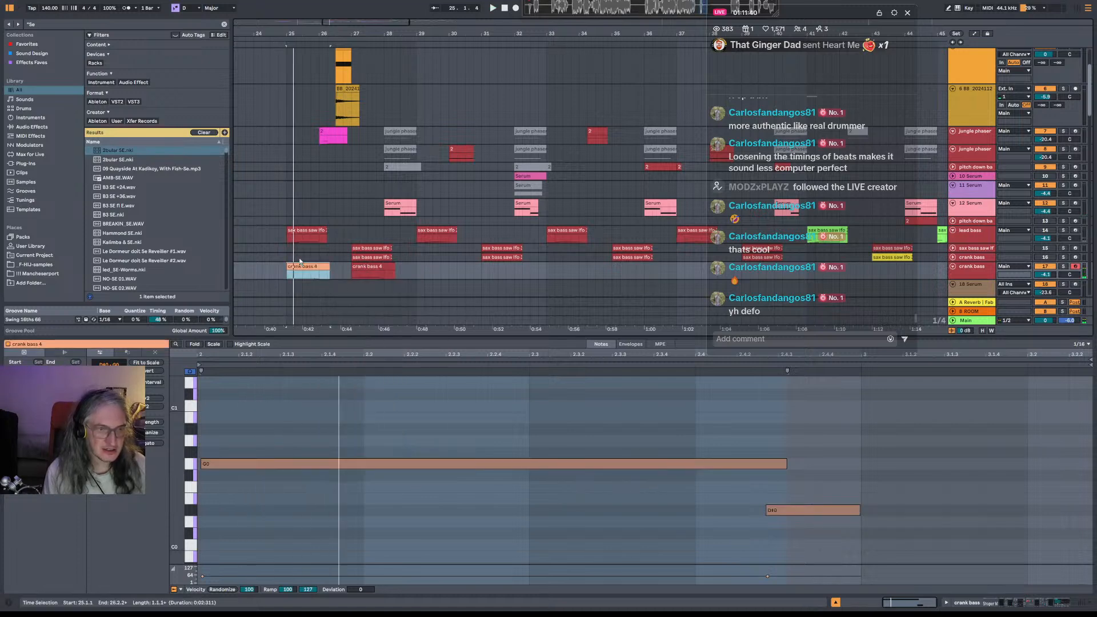
right_click(366, 266)
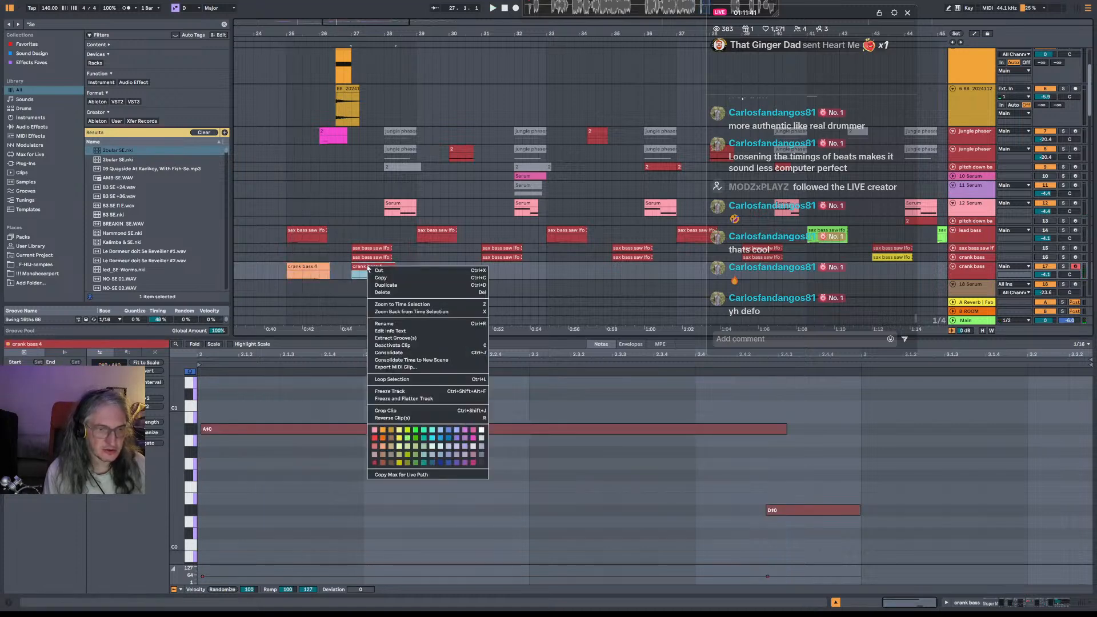
left_click(384, 438)
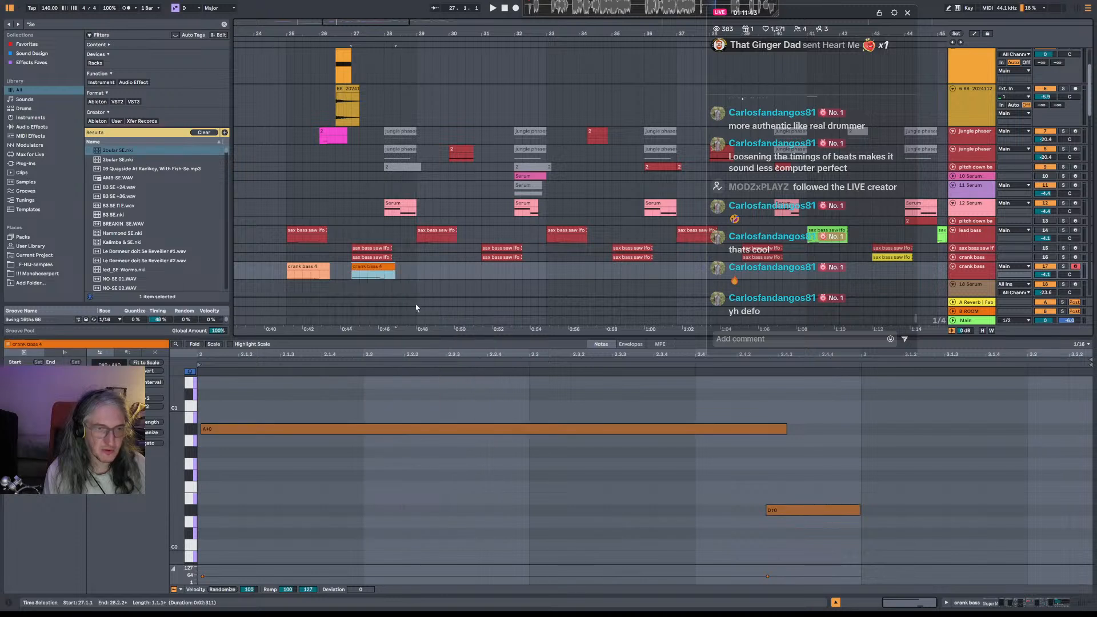
left_click(326, 269)
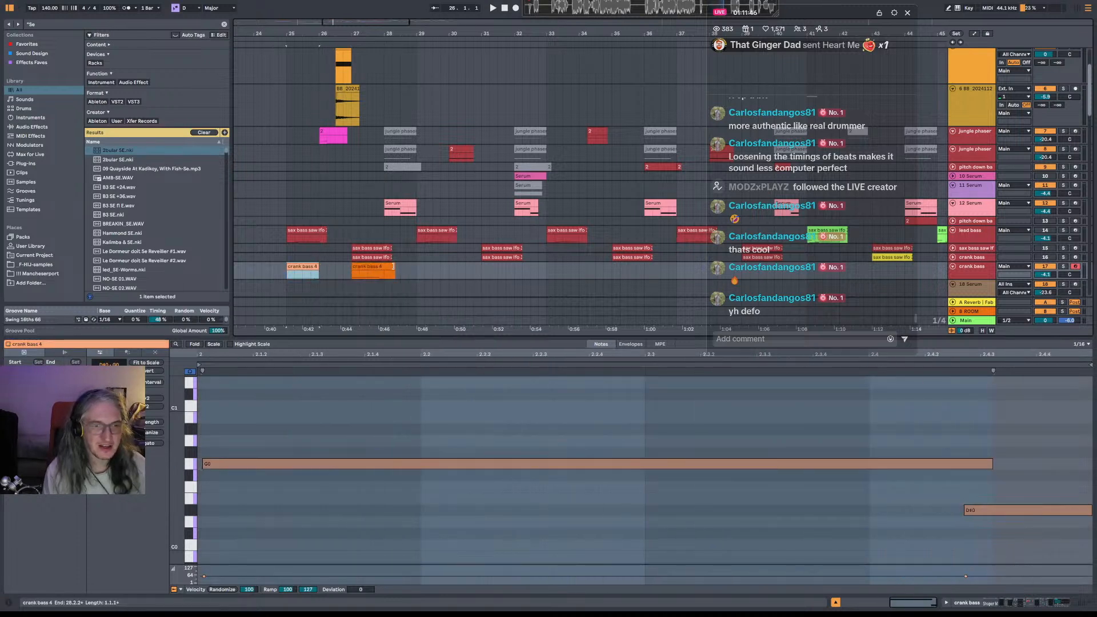
Shorten the second crank bass 4 clip to end at 28.1.1 and audition the section from 25.1.1.
left_click_drag(394, 267, 383, 267)
left_click(284, 273)
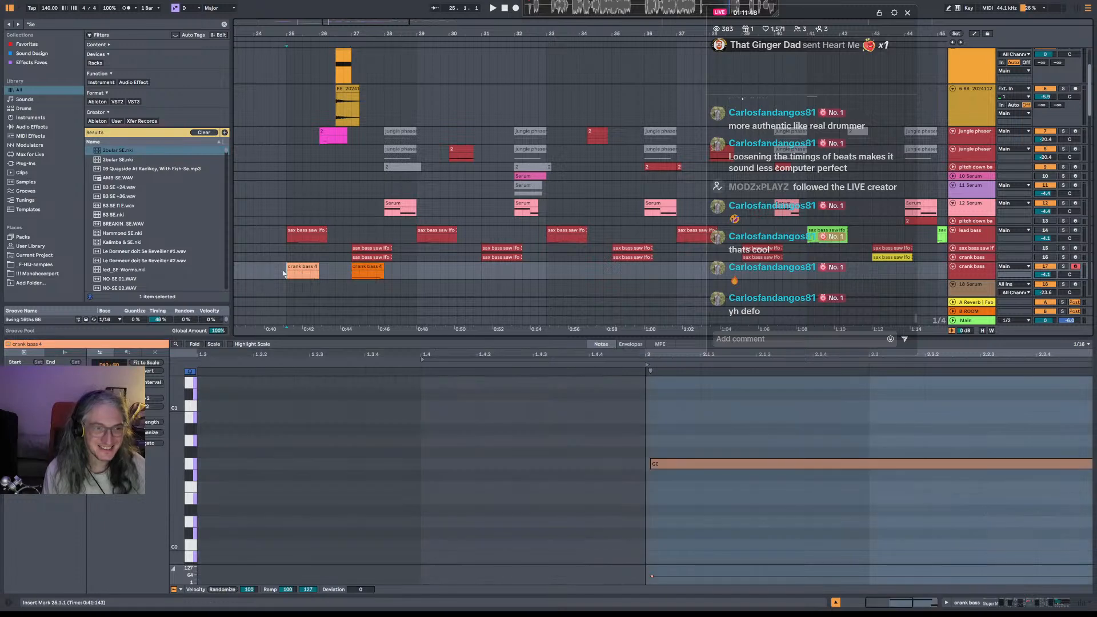
key("space")
key("space")
Move the long G0 note to the very start of the first crank bass 4 clip and audition it.
left_click(299, 267)
left_click(296, 462)
key("space")
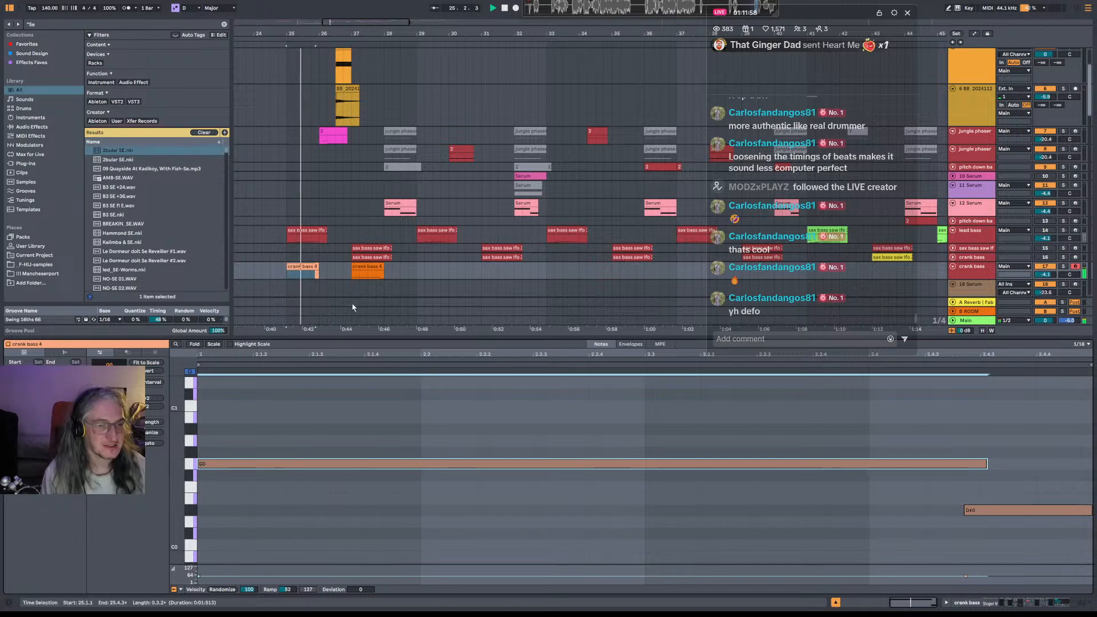
Delete the short D#0 note at the end of the first crank bass 4 clip.
left_click(1009, 458)
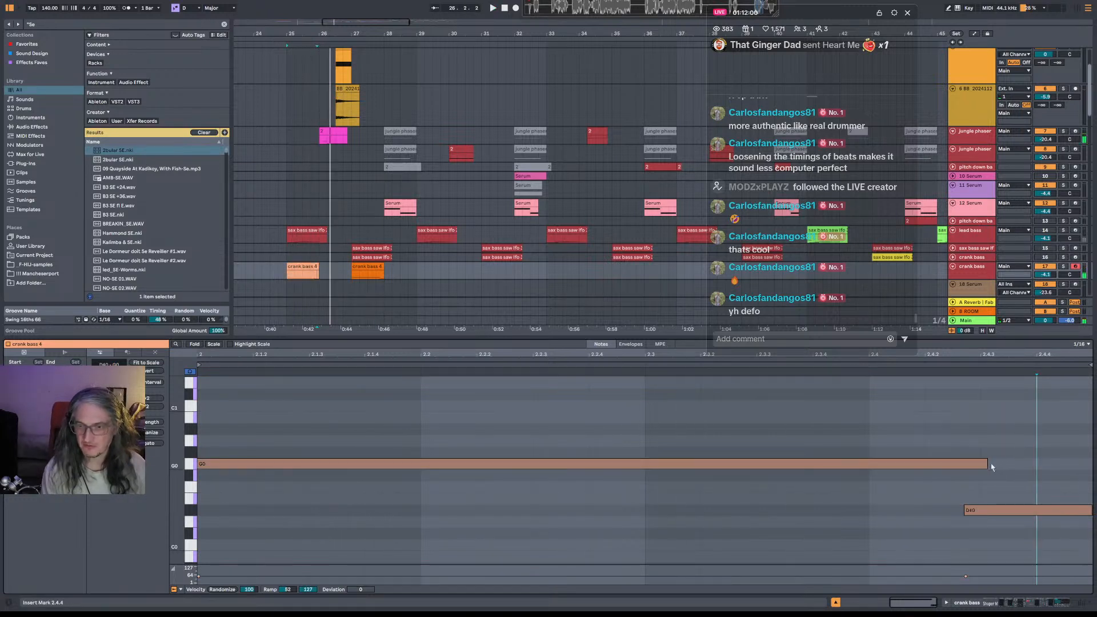
left_click_drag(995, 516, 992, 466)
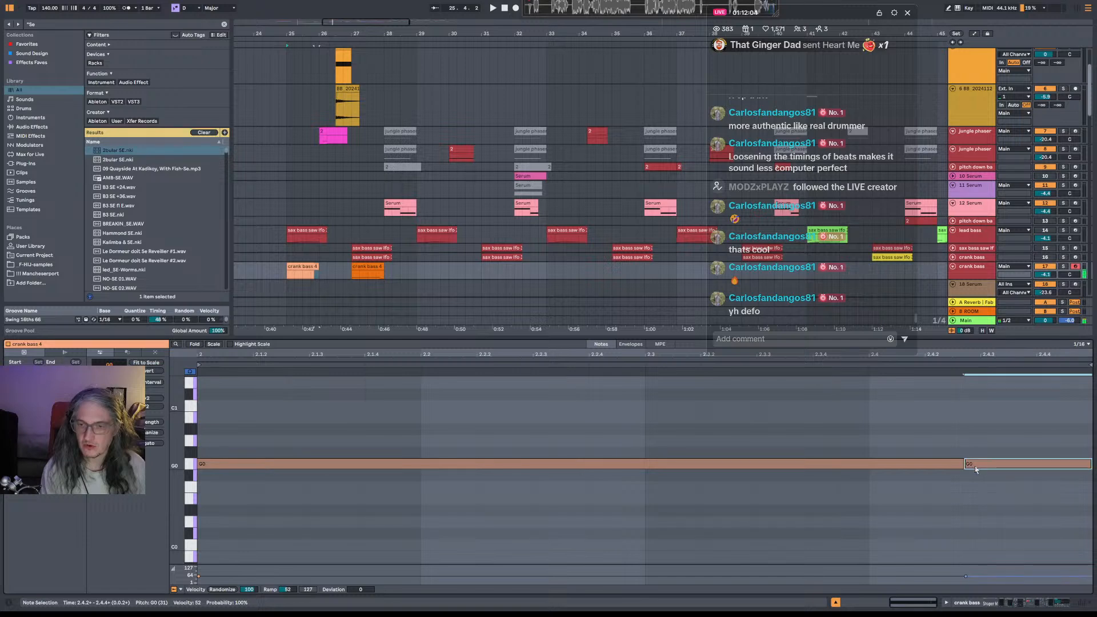
key("Delete")
Lengthen the G0 note in the first crank bass 4 clip to end just before 26.1.1, auditioning the changes.
key("space")
left_click_drag(960, 466, 1032, 467)
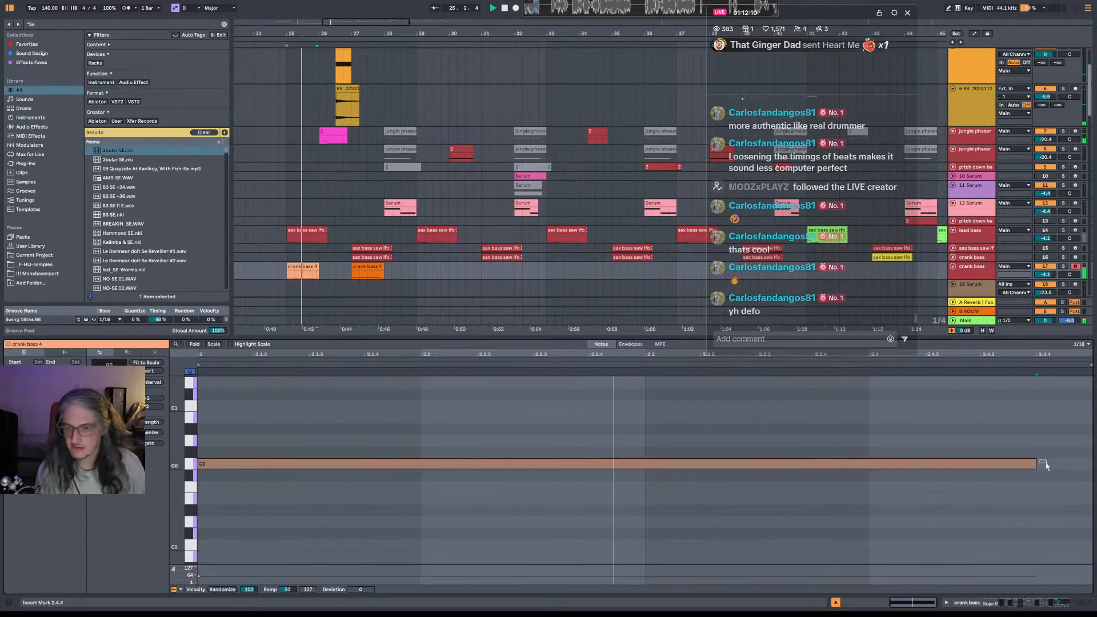
left_click_drag(1037, 461, 1088, 474)
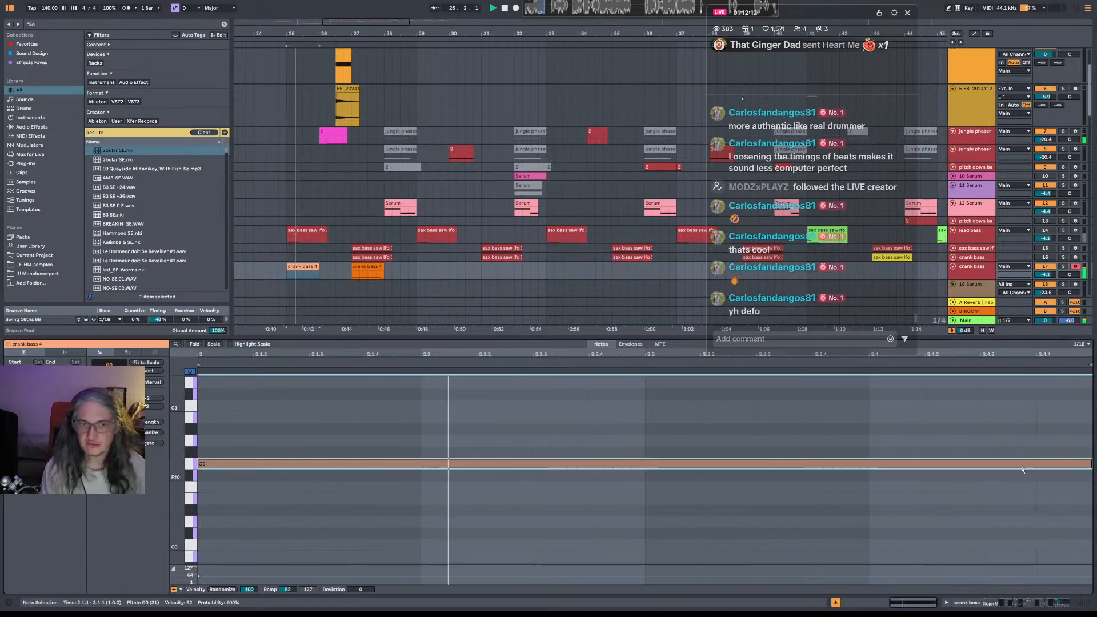
left_click(320, 273)
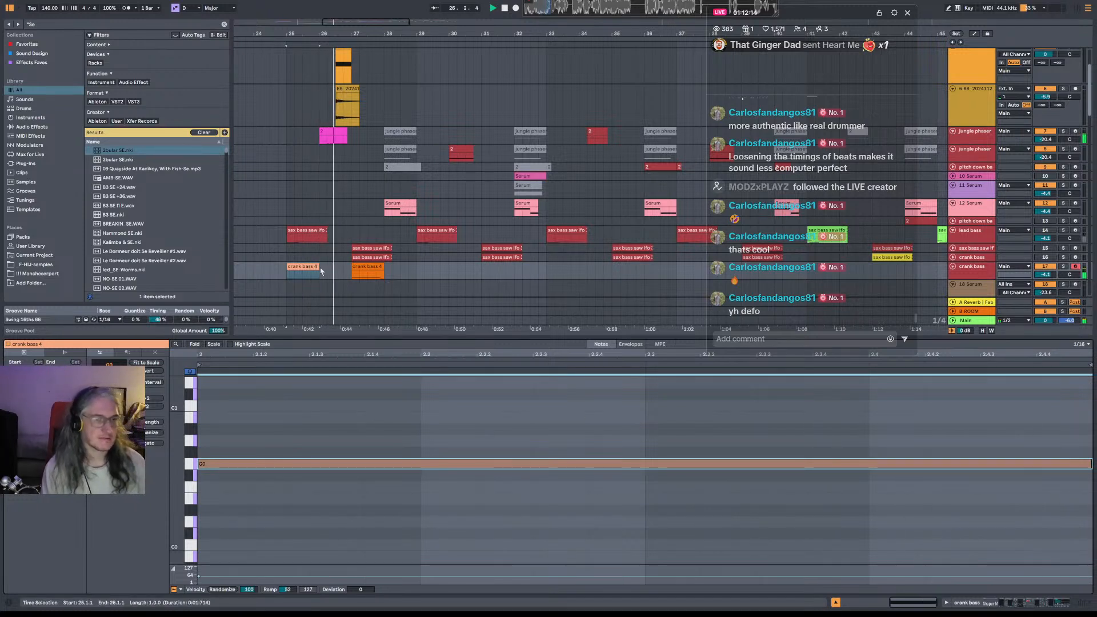
left_click(1091, 467)
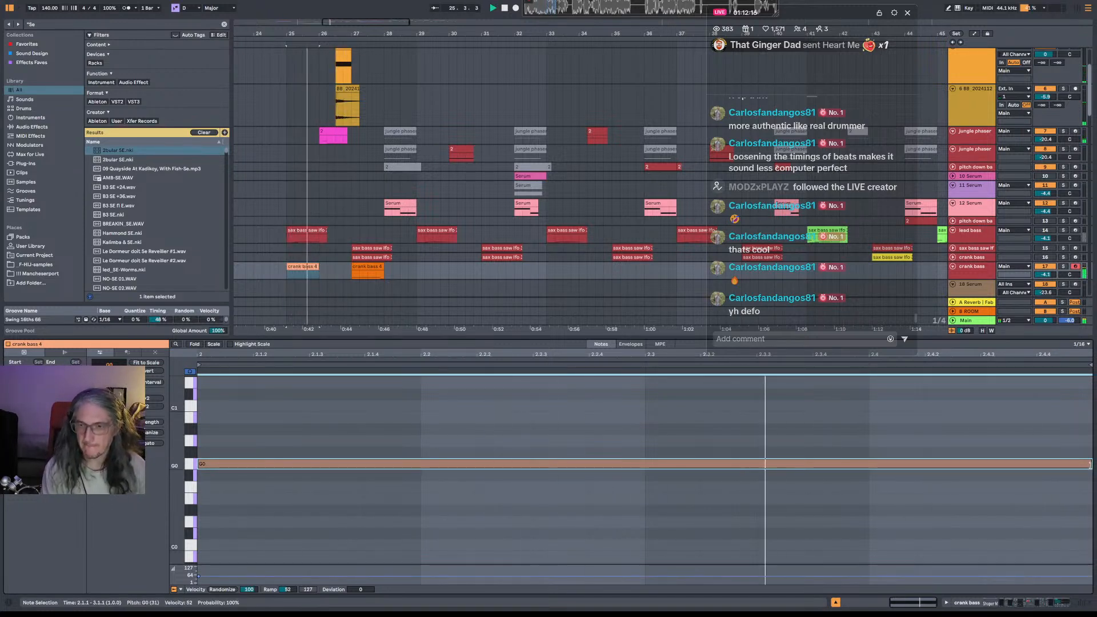
key("ctrl+z")
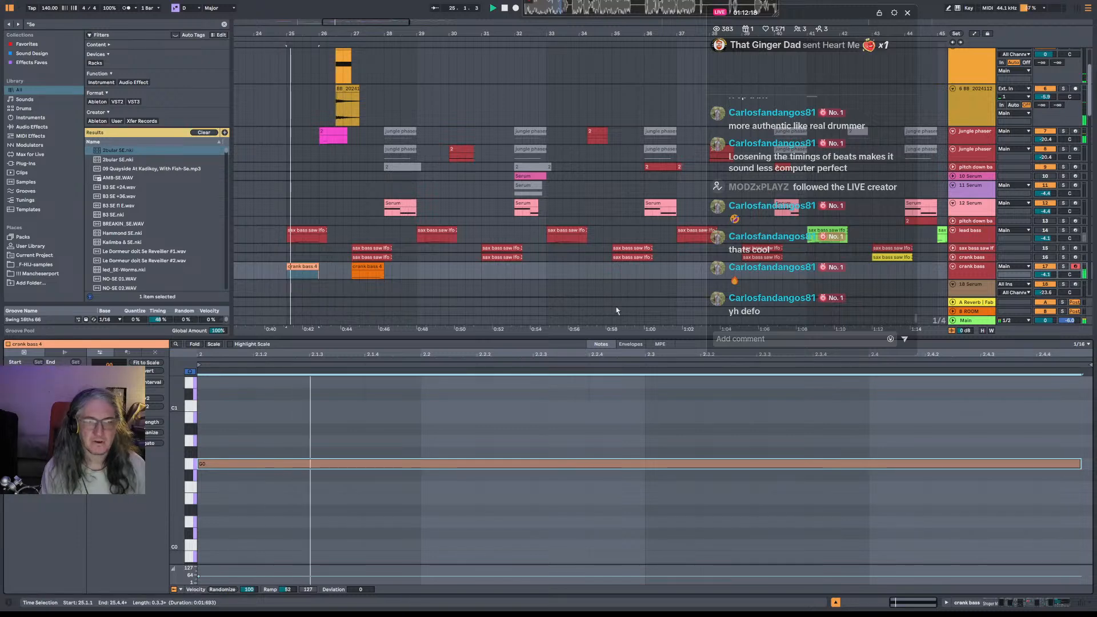
Extend the magenta jungle phaser clip to end at 27.1.1 and check where its E0 note ends.
left_click(338, 130)
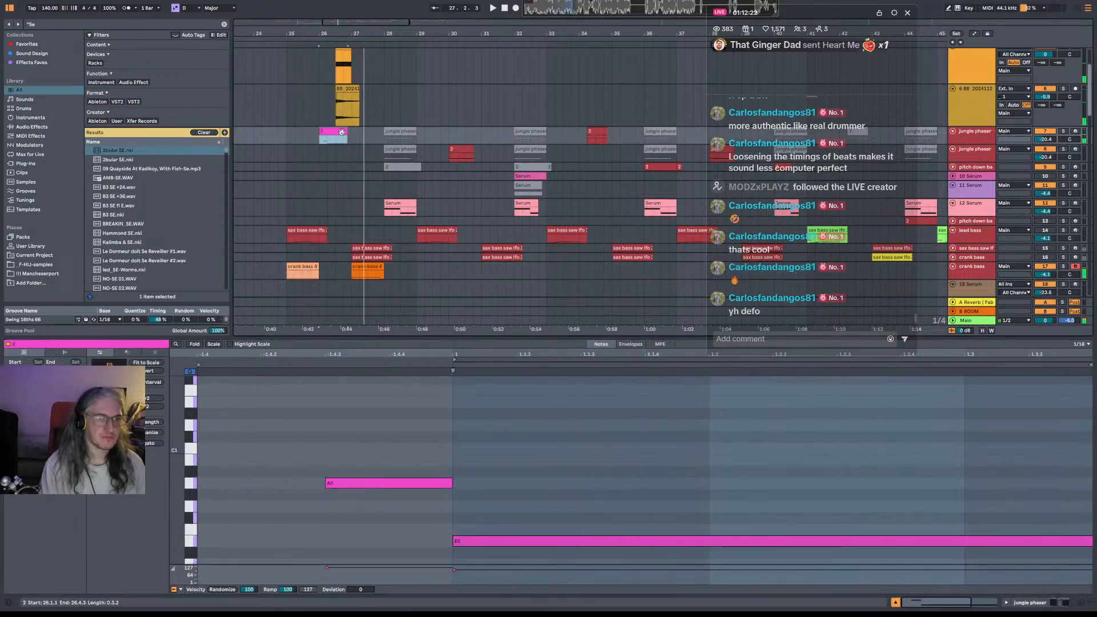
left_click_drag(347, 134, 349, 133)
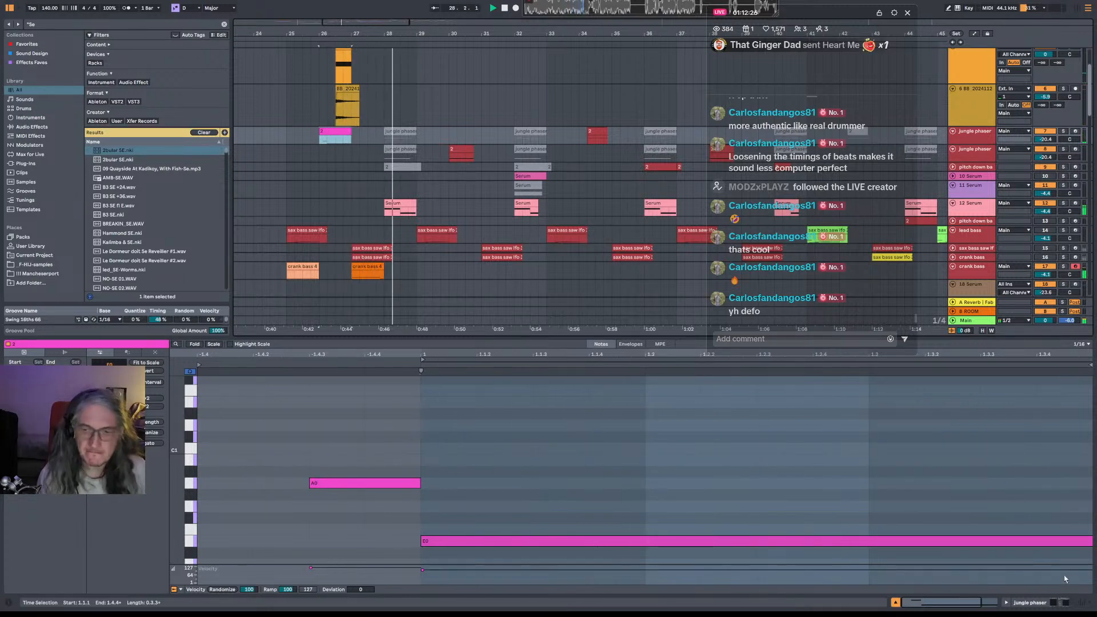
left_click_drag(960, 605, 977, 606)
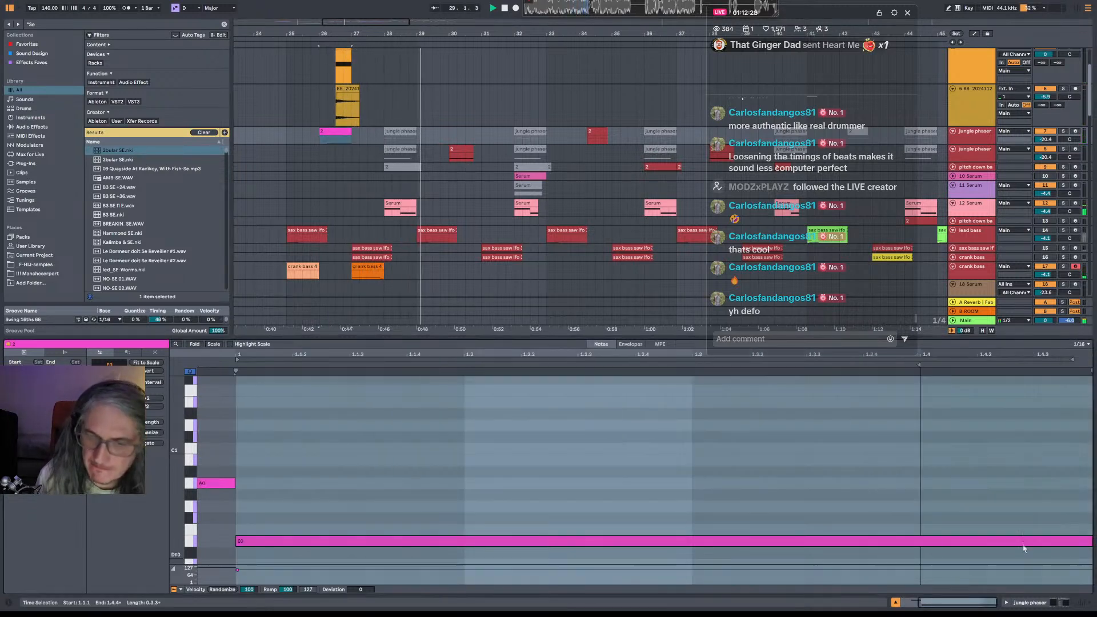
key("space")
Shorten the long E0 note in the magenta jungle phaser clip to stop just before the clip's end.
left_click(1091, 542)
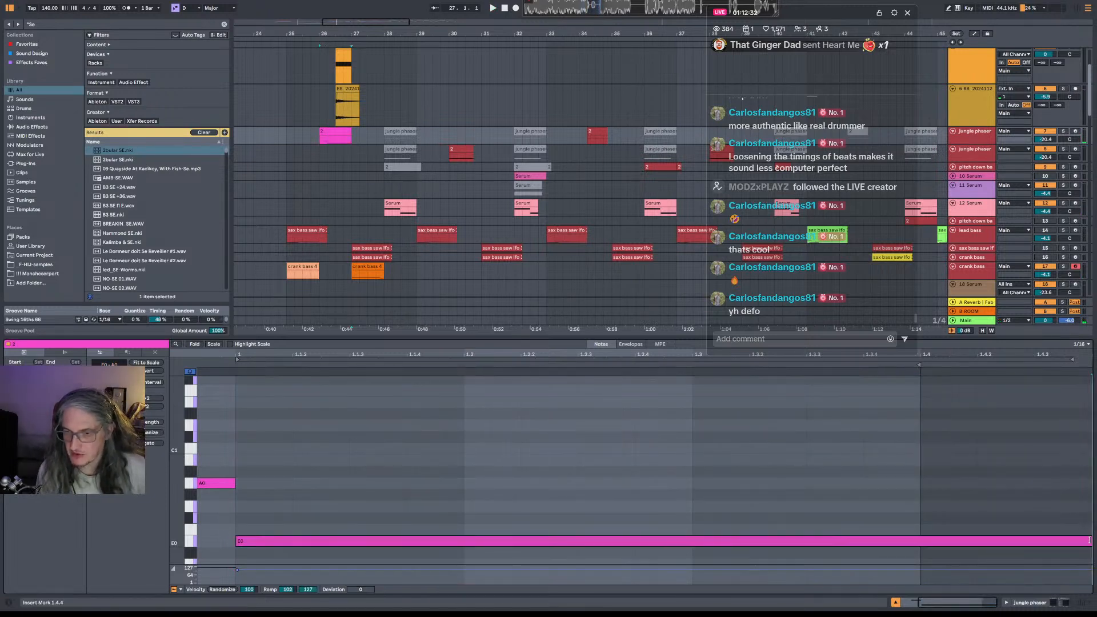
left_click_drag(1090, 542, 1081, 541)
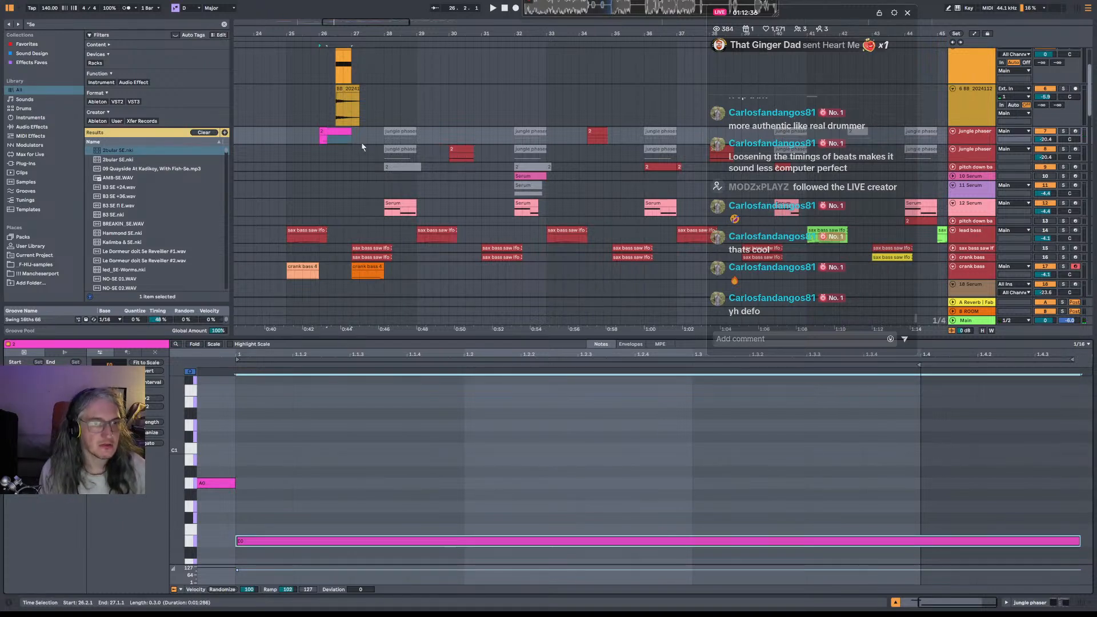
left_click_drag(1081, 541, 916, 542)
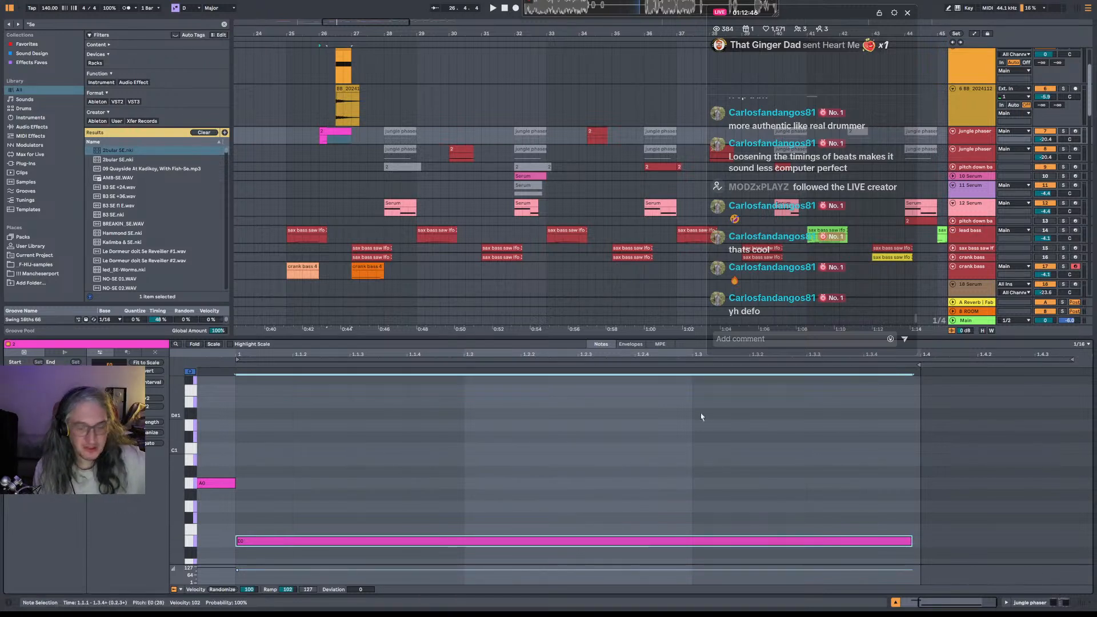
Shorten the A0 note to end slightly before the E0 note starts, and audition the magenta jungle phaser clip.
scroll(429, 444, "left", 5)
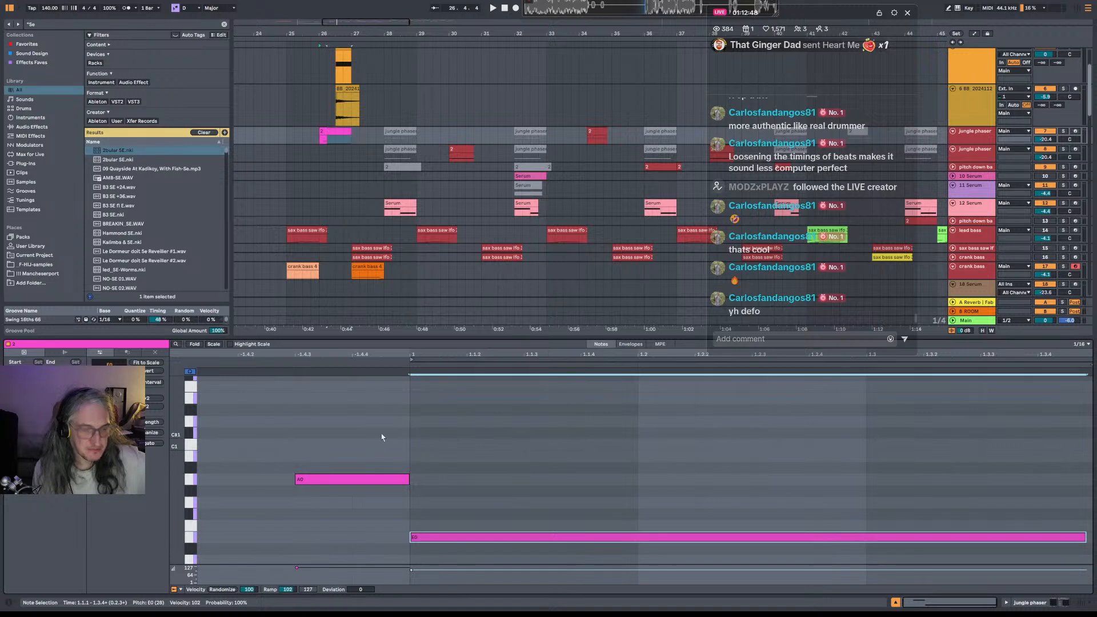
left_click_drag(408, 482, 405, 481)
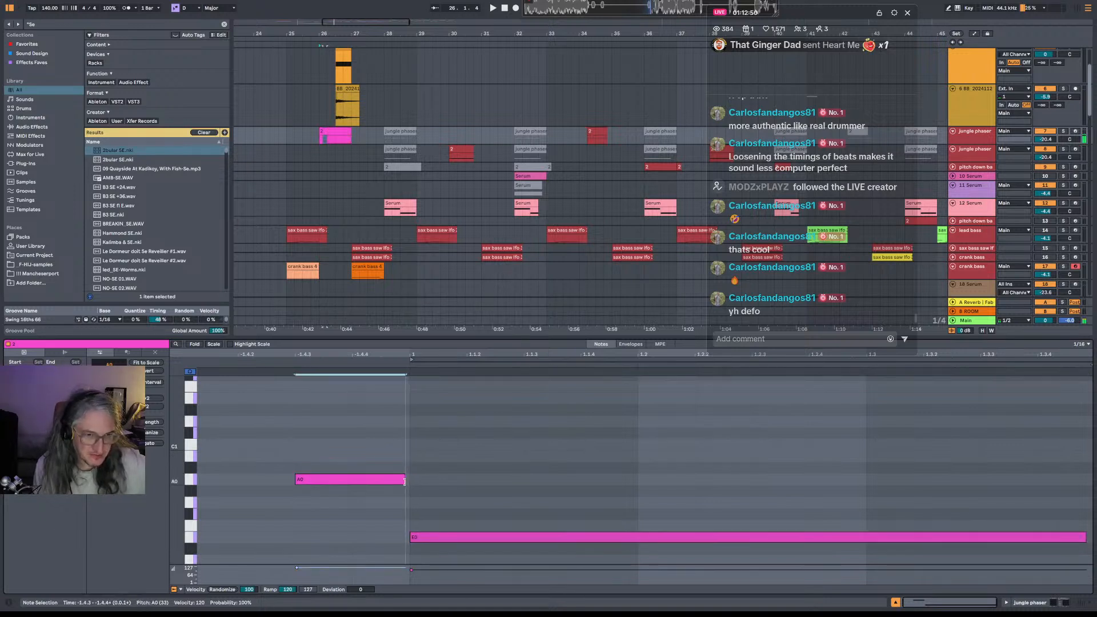
scroll(451, 437, "left", 1)
scroll(489, 431, "down", 1)
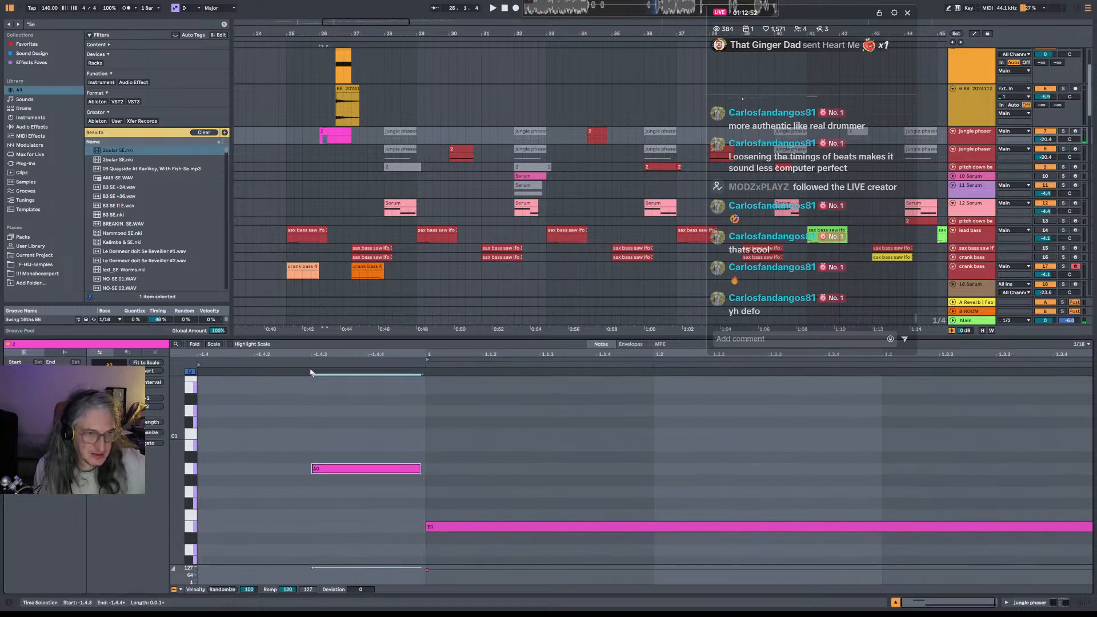
key("space")
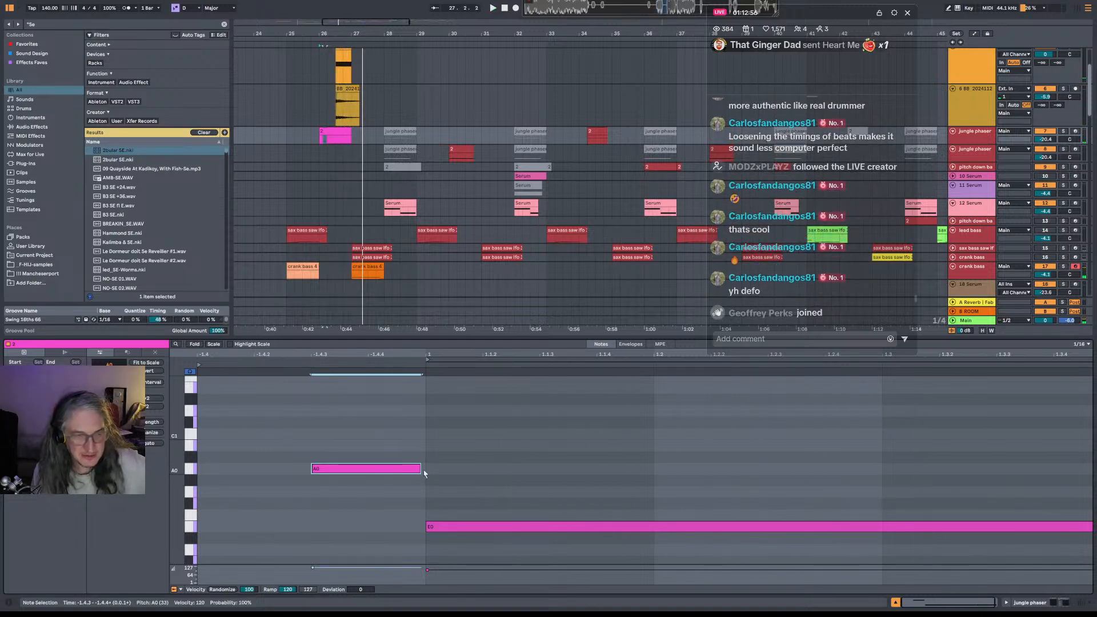
key("space")
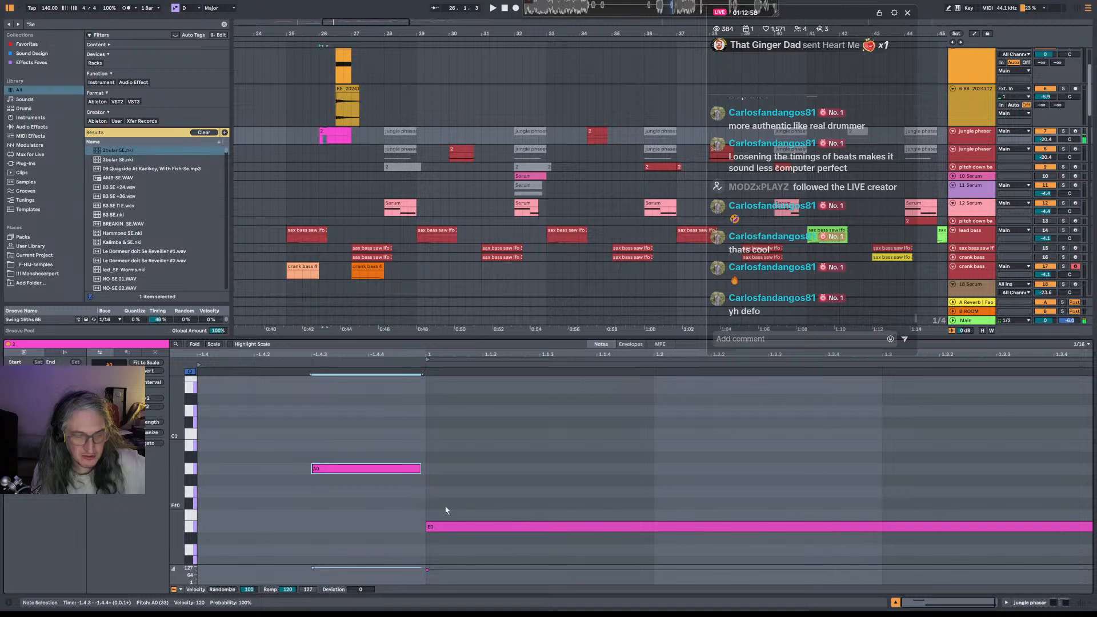
left_click(450, 526)
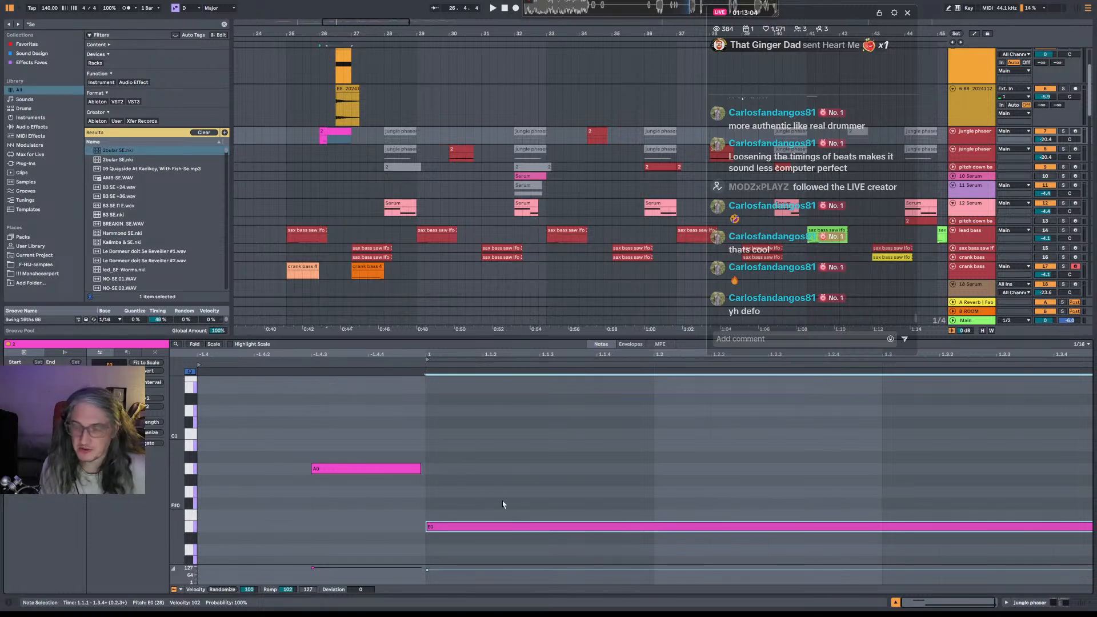
left_click(426, 473)
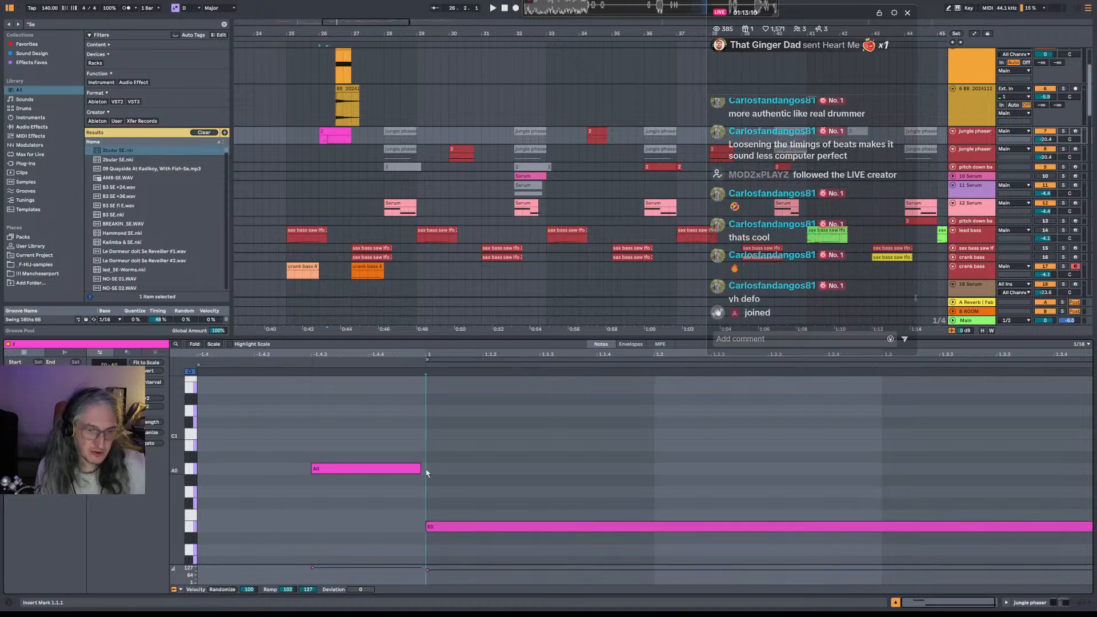
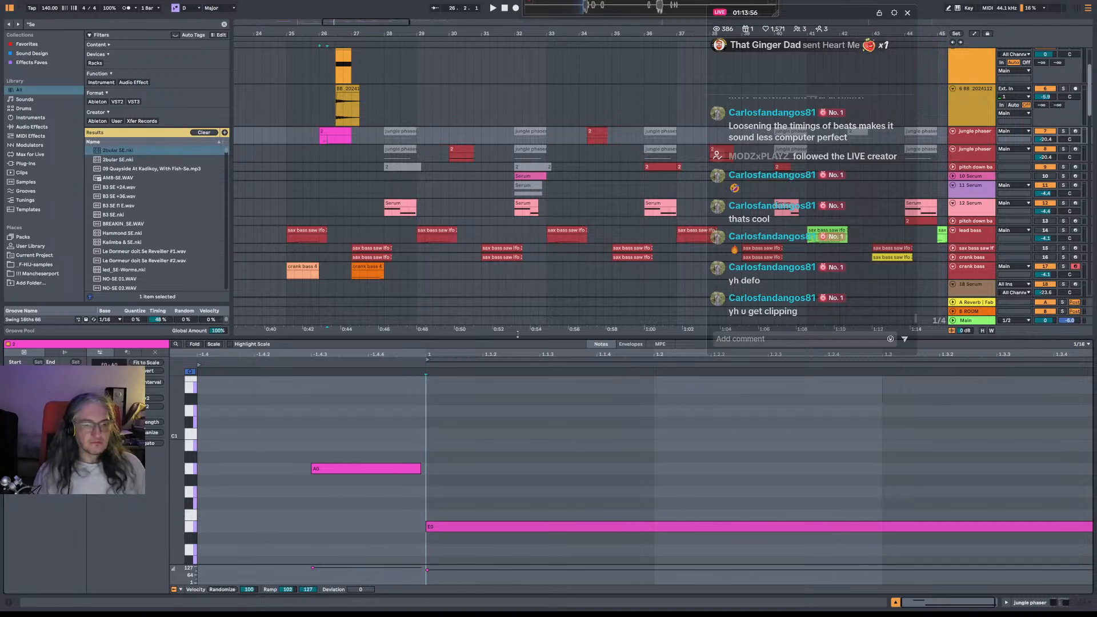
left_click_drag(469, 34, 464, 20)
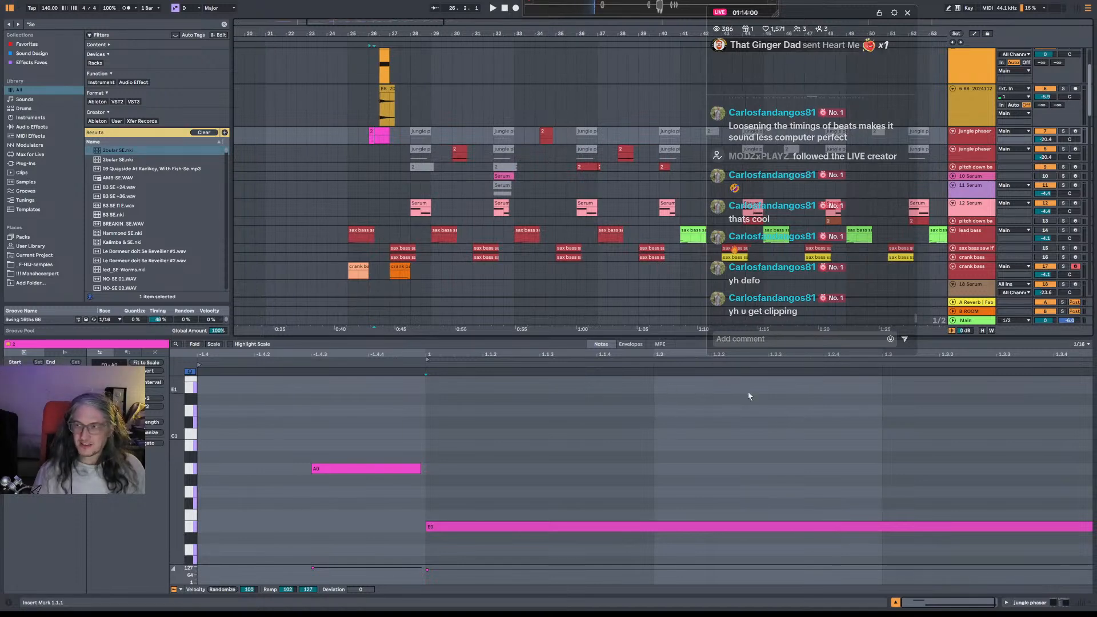
left_click_drag(429, 30, 427, 27)
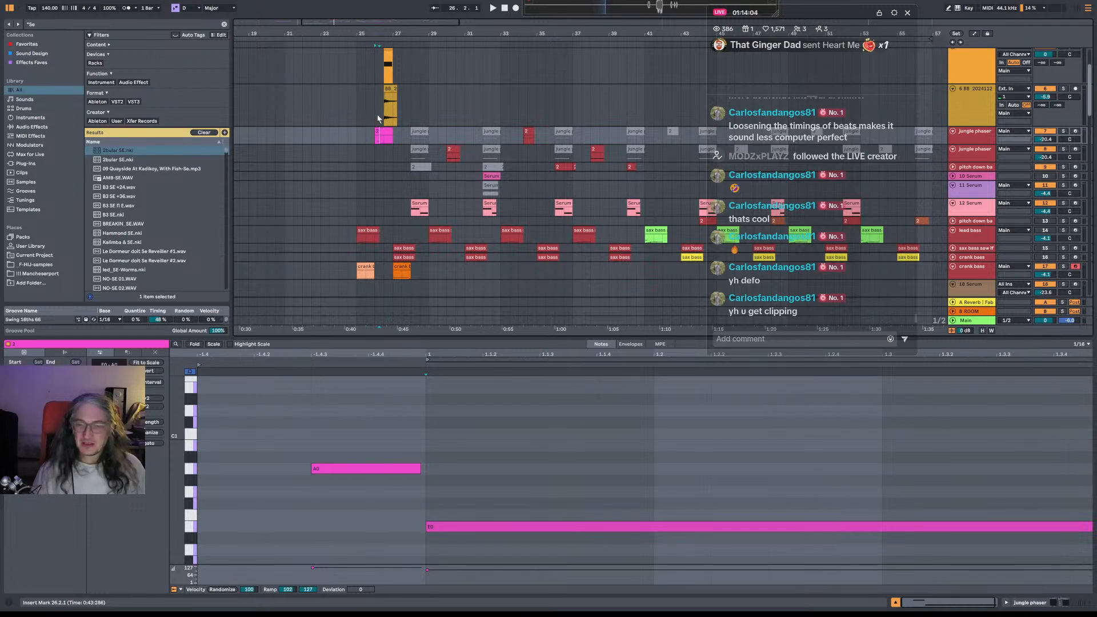
left_click(359, 140)
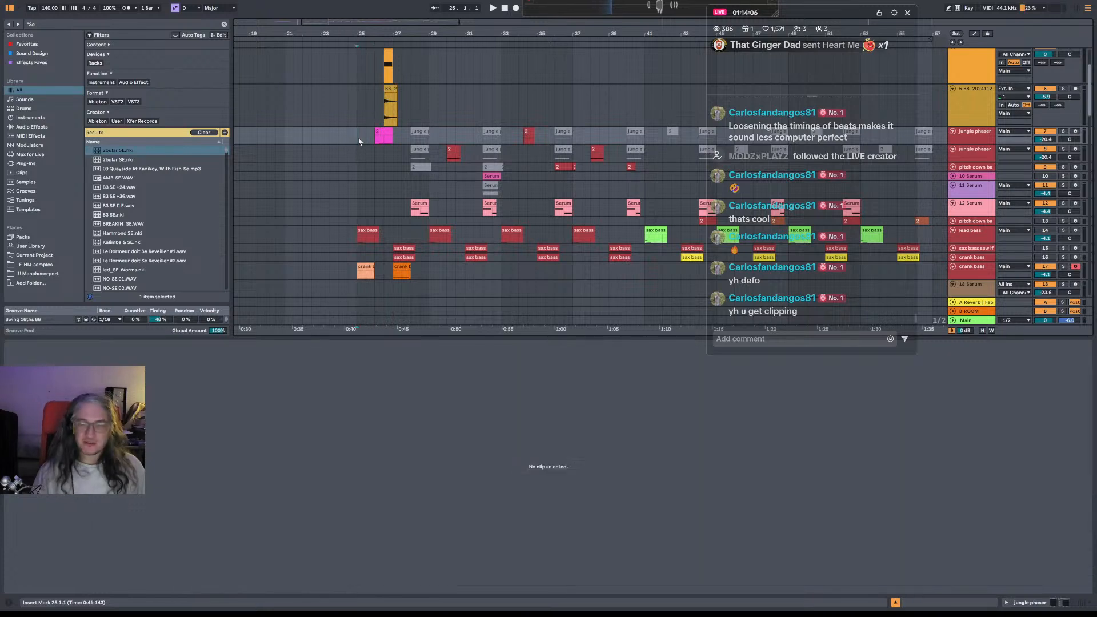
left_click_drag(394, 32, 412, 85)
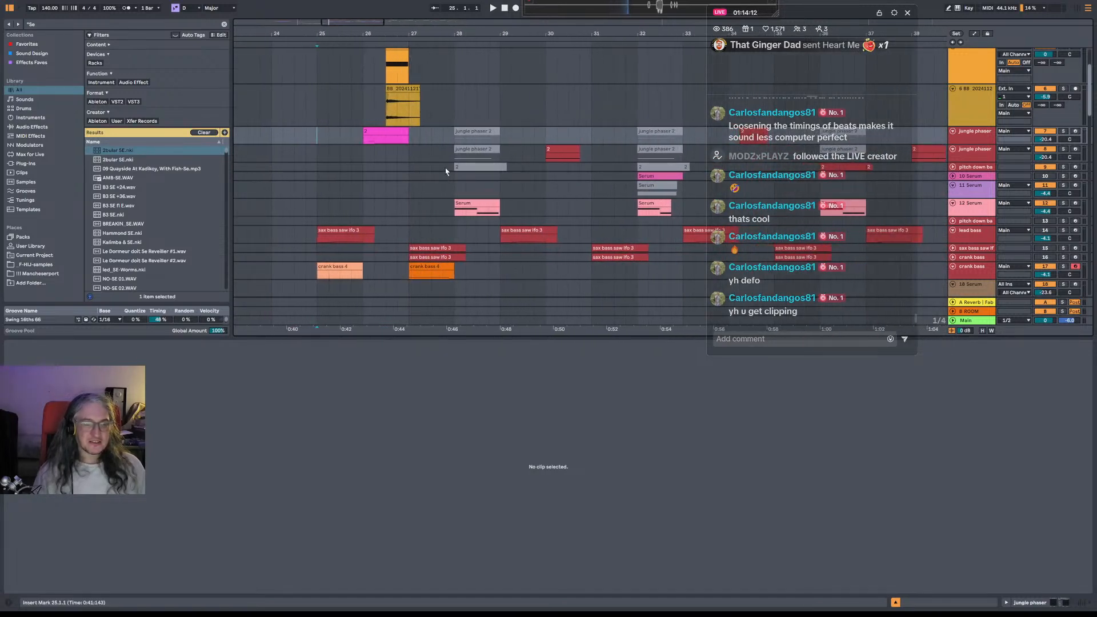
left_click(366, 142)
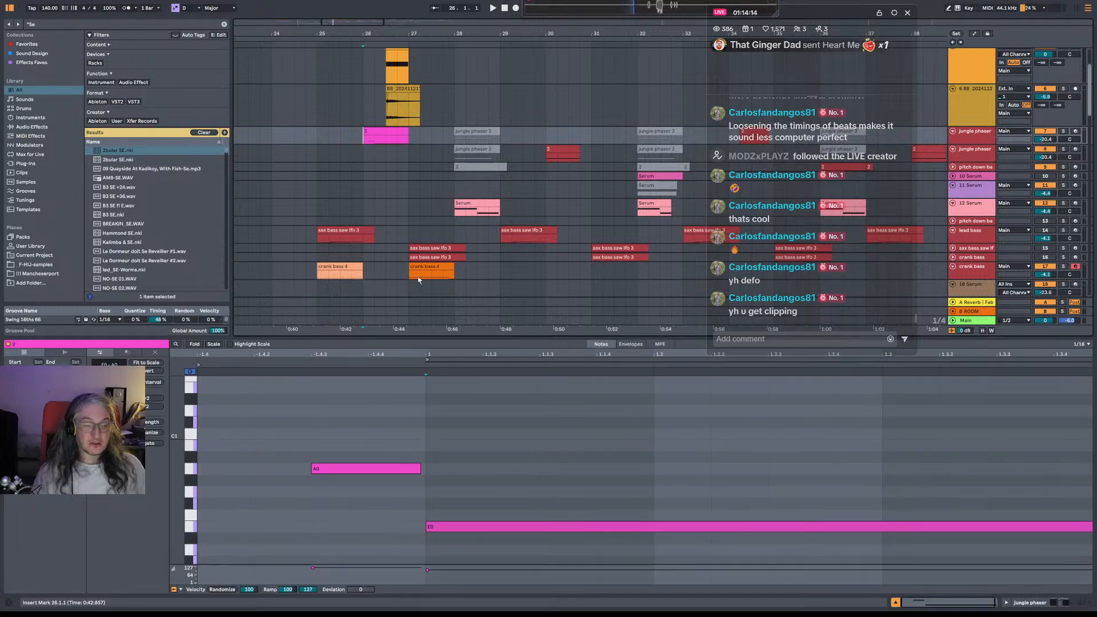
Add PsyScope Pro to the Main track and enlarge its plugin window.
left_click(986, 323)
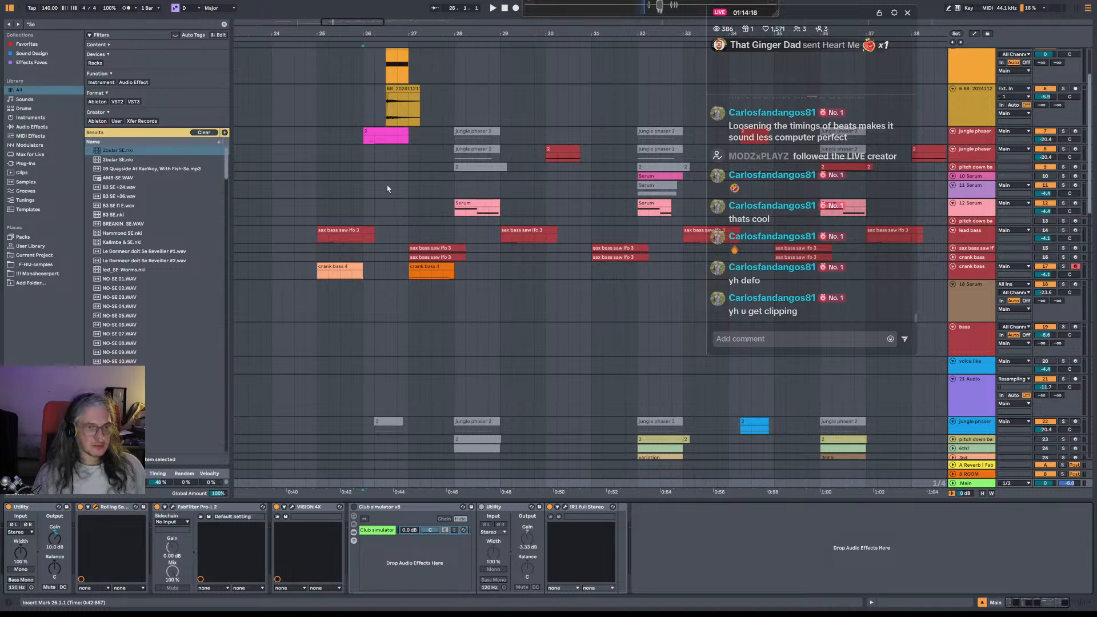
left_click_drag(372, 34, 371, 51)
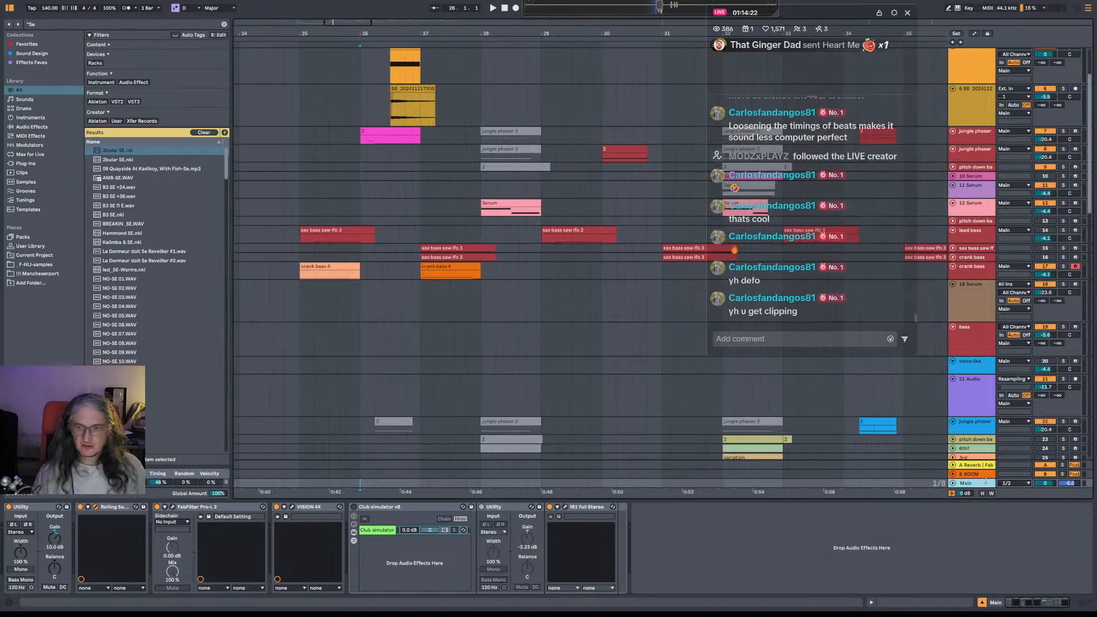
right_click(725, 511)
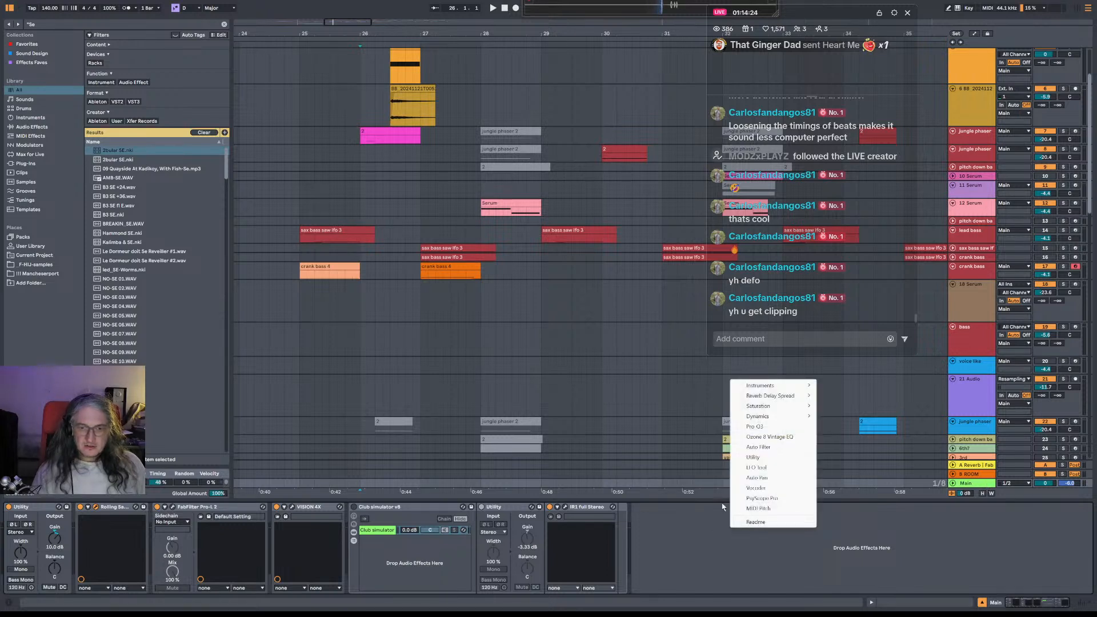
left_click(776, 499)
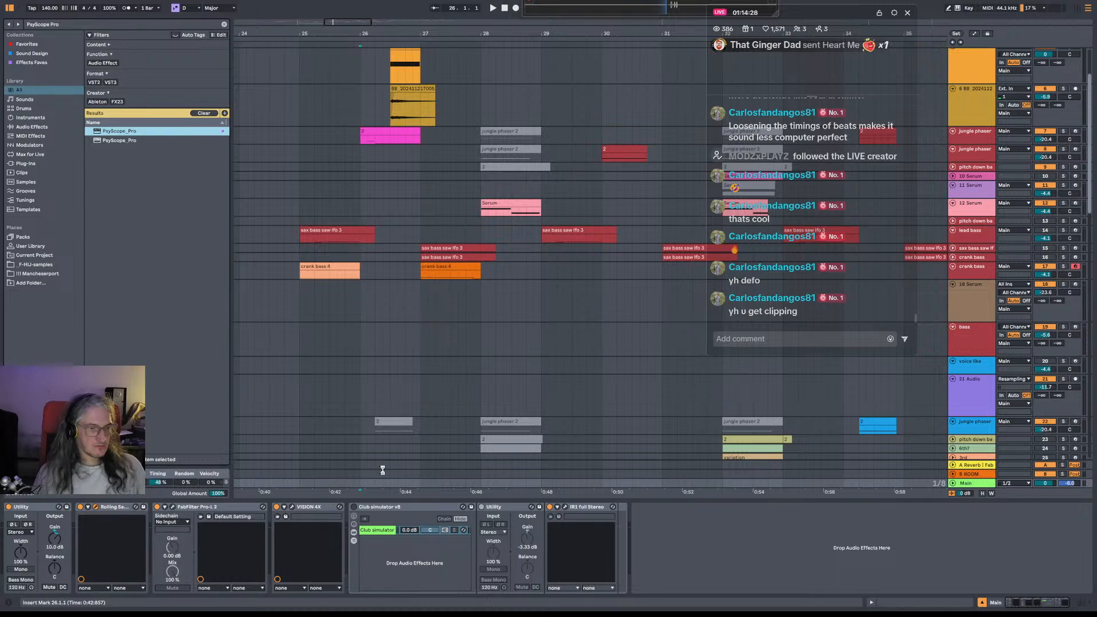
key("Return")
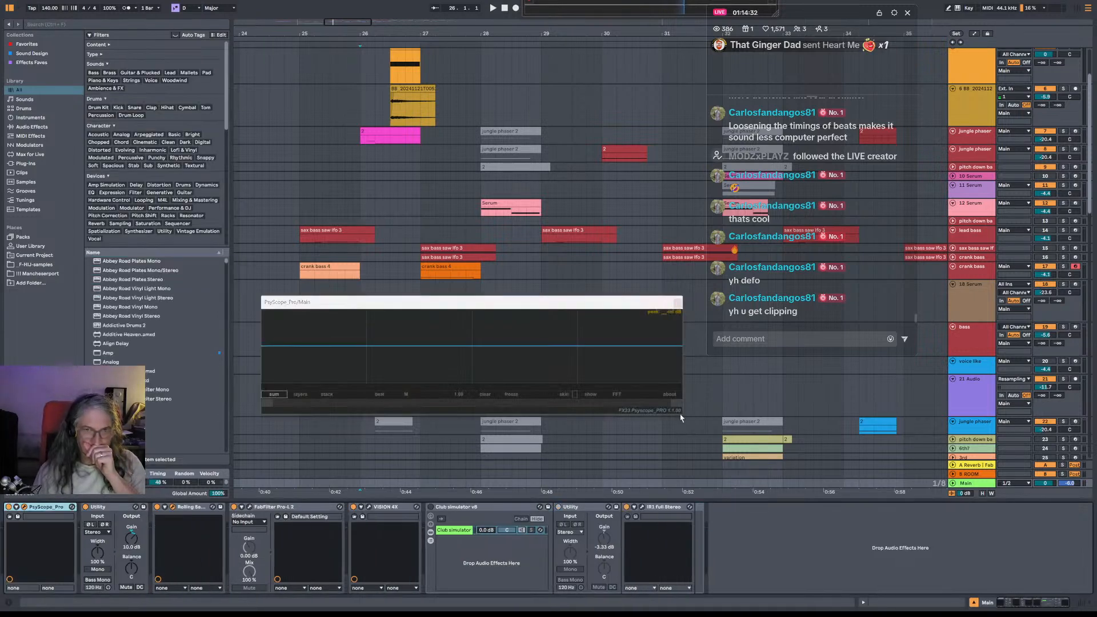
left_click_drag(681, 412, 816, 505)
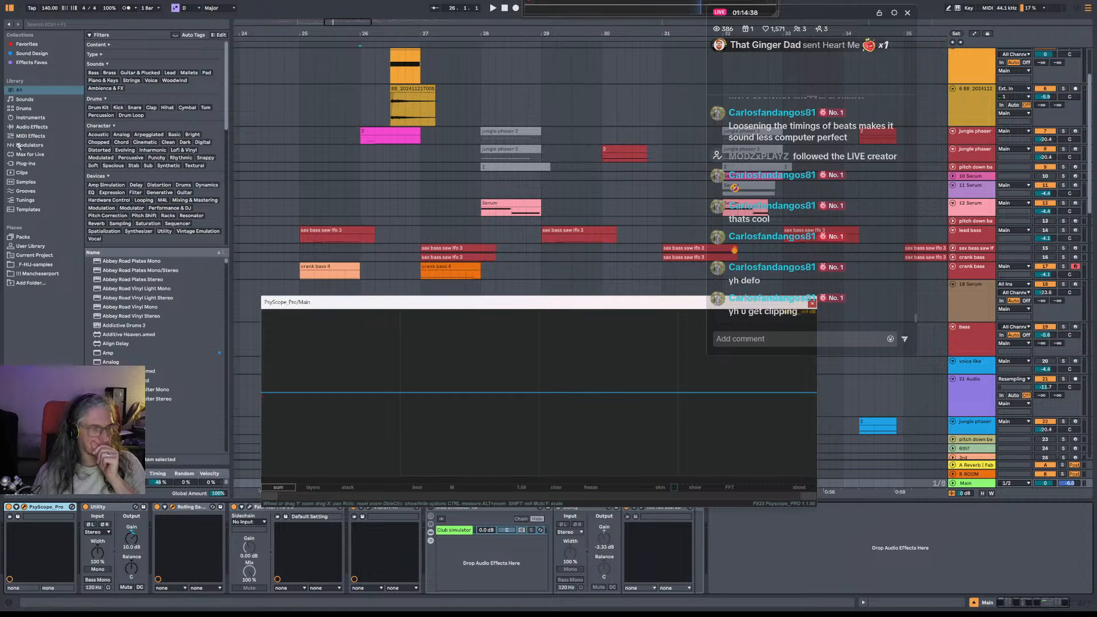
Find psyscope among the plug-ins, load the first PsyScope_Pro version onto the Main track, and separate the two scope windows.
left_click(27, 44)
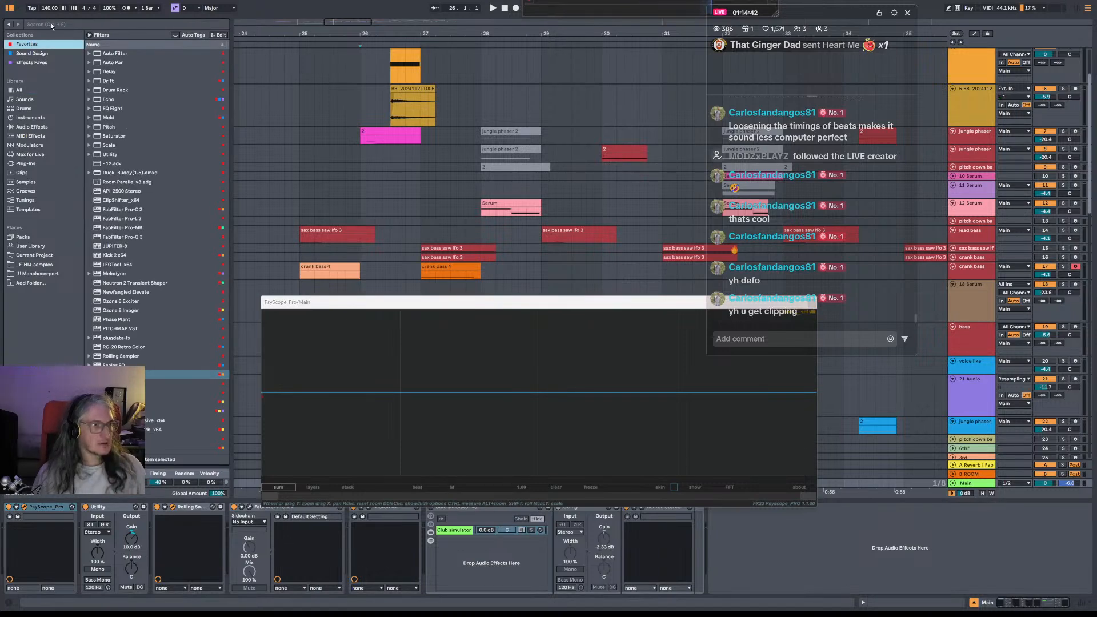
left_click(51, 24)
type("psy")
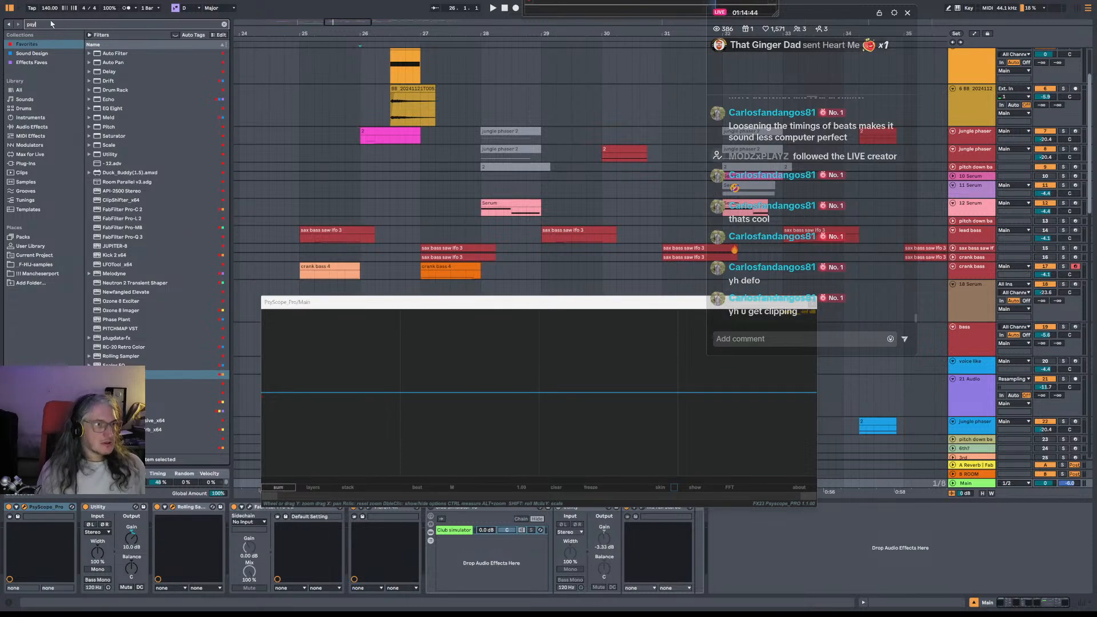
type("scope")
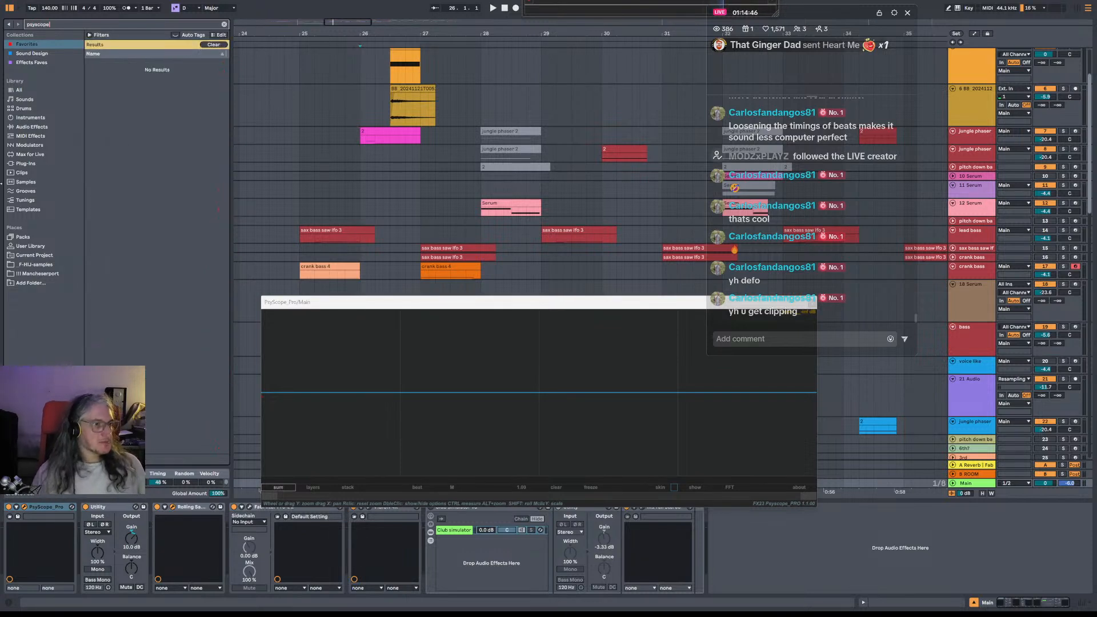
left_click(29, 164)
left_click(145, 131)
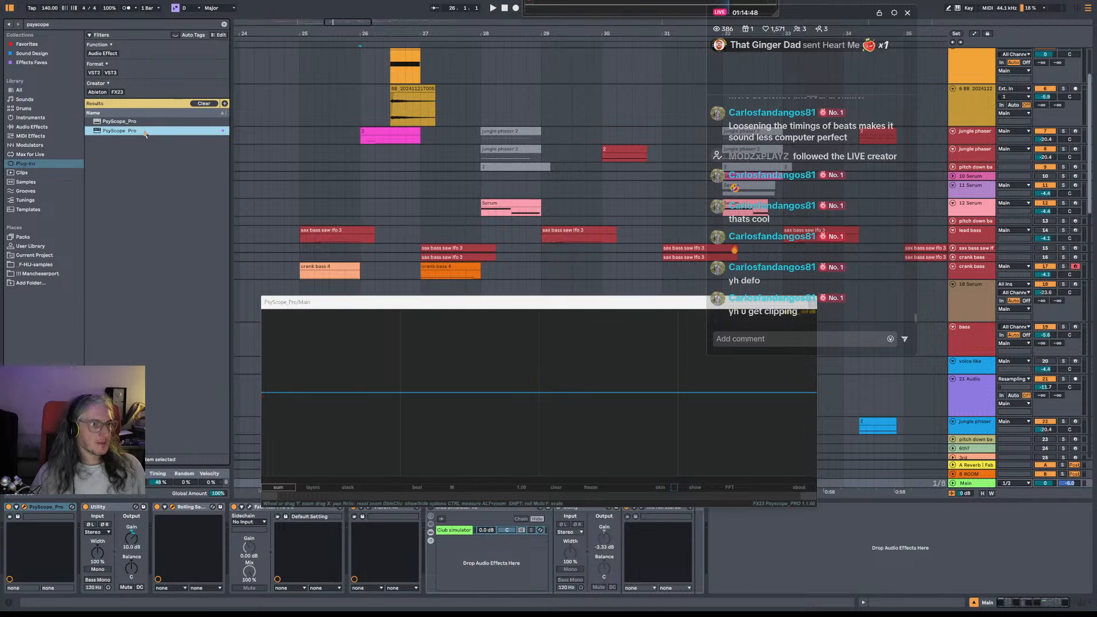
key("Up")
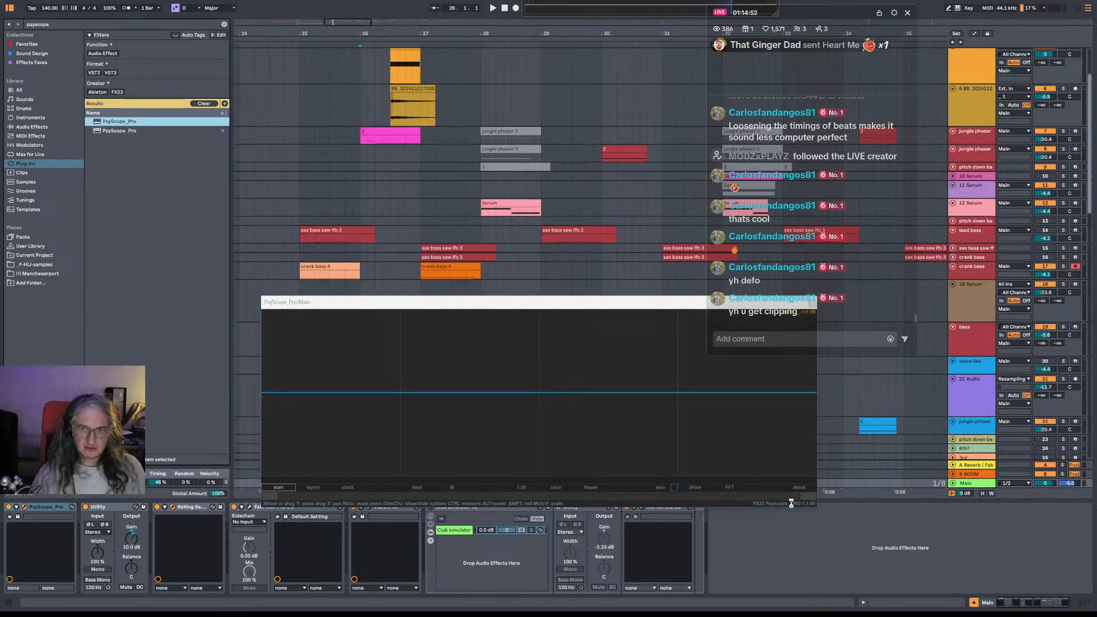
key("Return")
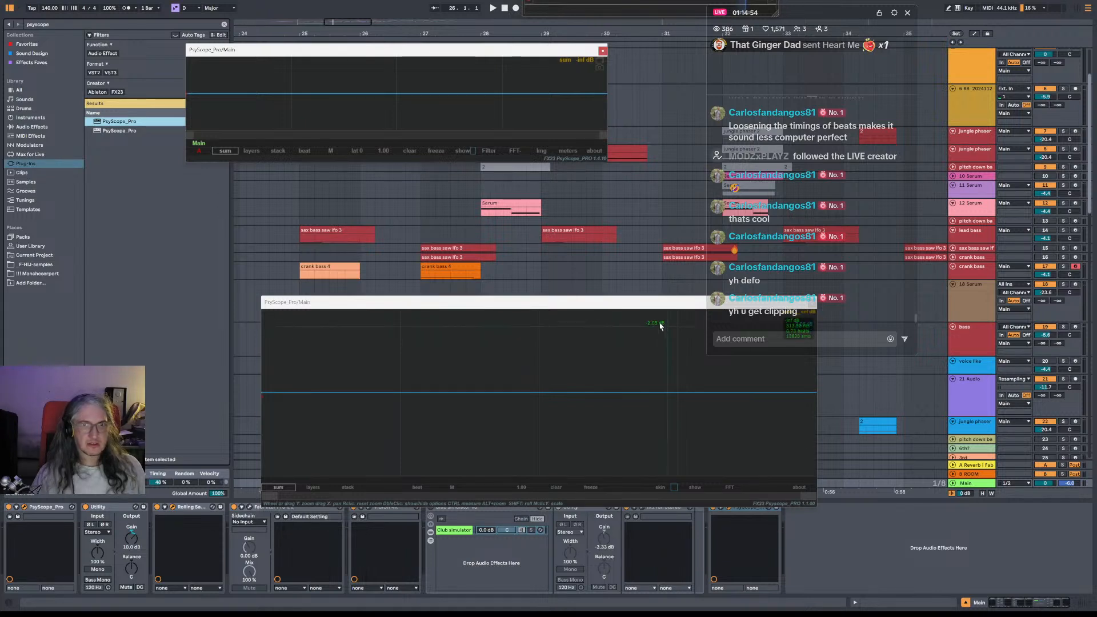
left_click_drag(654, 303, 431, 282)
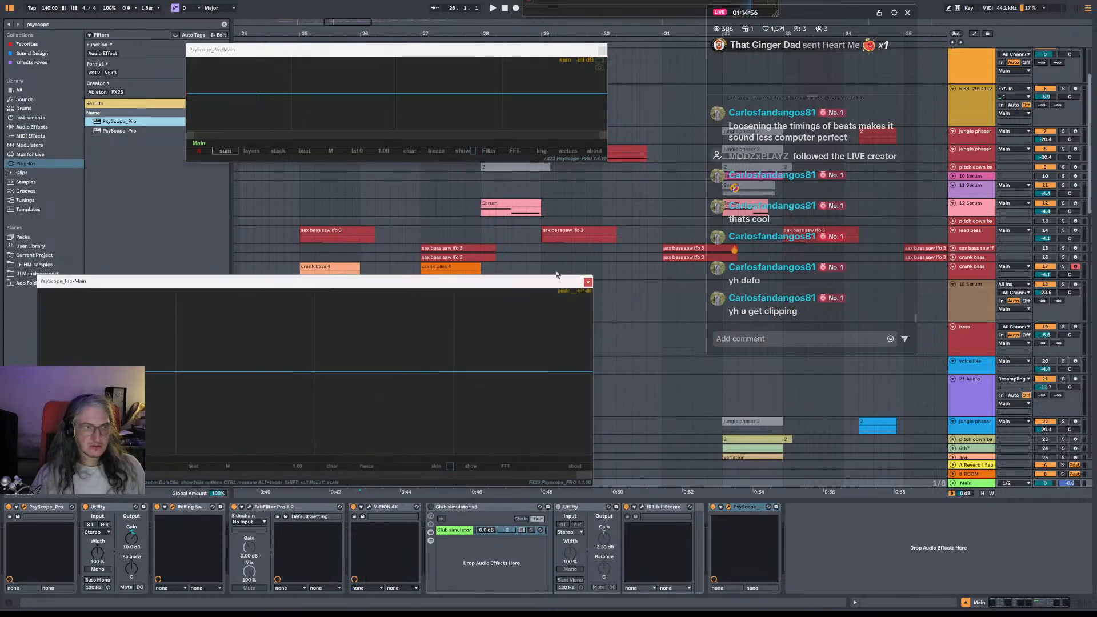
left_click_drag(287, 44, 467, 83)
Tag the first PsyScope_Pro result as Favorites and assign the second result to Effects Faves.
right_click(218, 122)
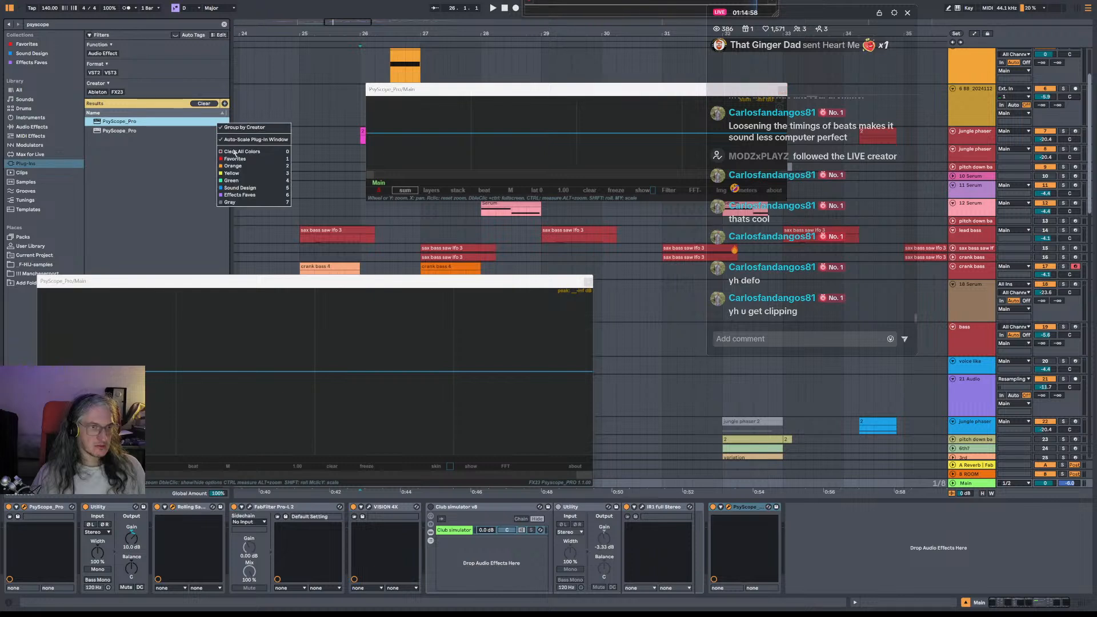
left_click(234, 159)
right_click(221, 133)
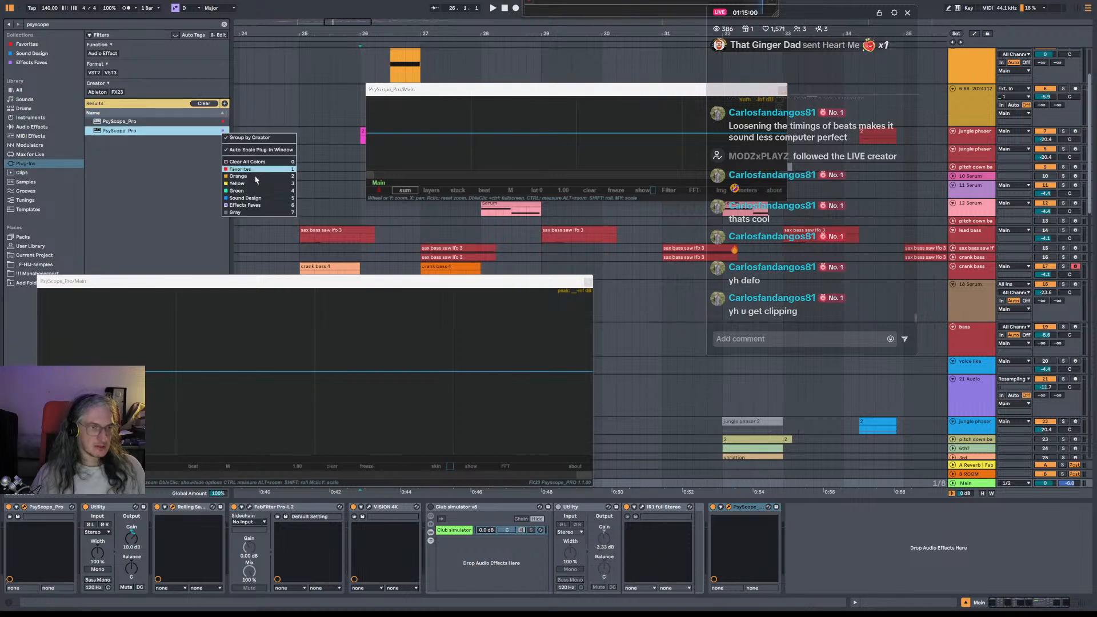
left_click(243, 204)
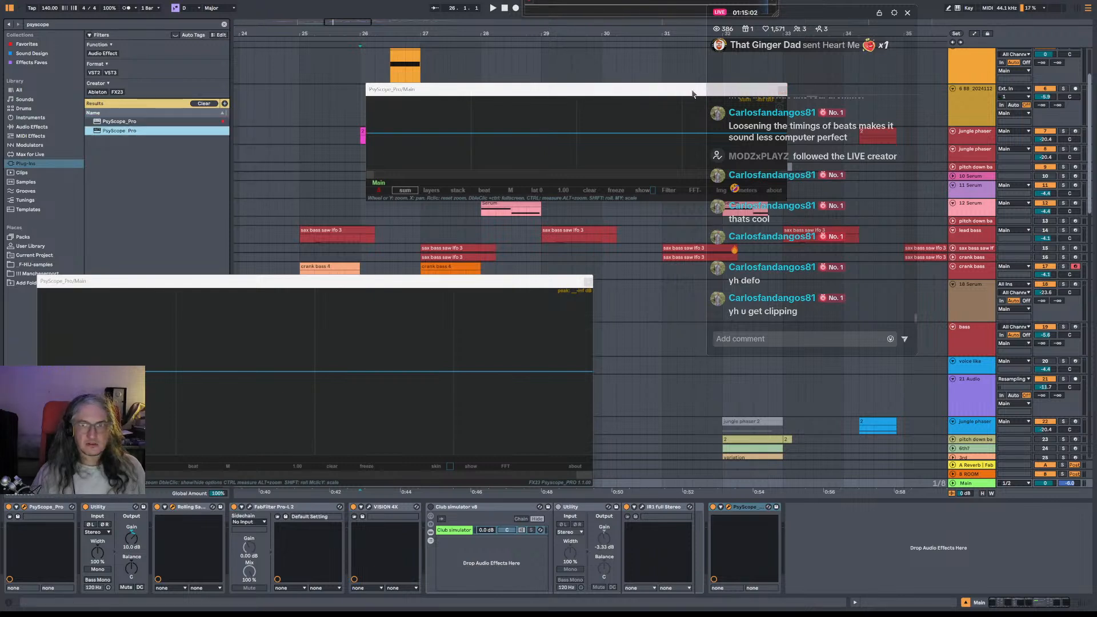
Place the newly added PsyScope_Pro at the start of the Main device chain and delete the older instance.
left_click_drag(694, 92, 675, 92)
left_click(642, 509)
left_click_drag(641, 511, 50, 505)
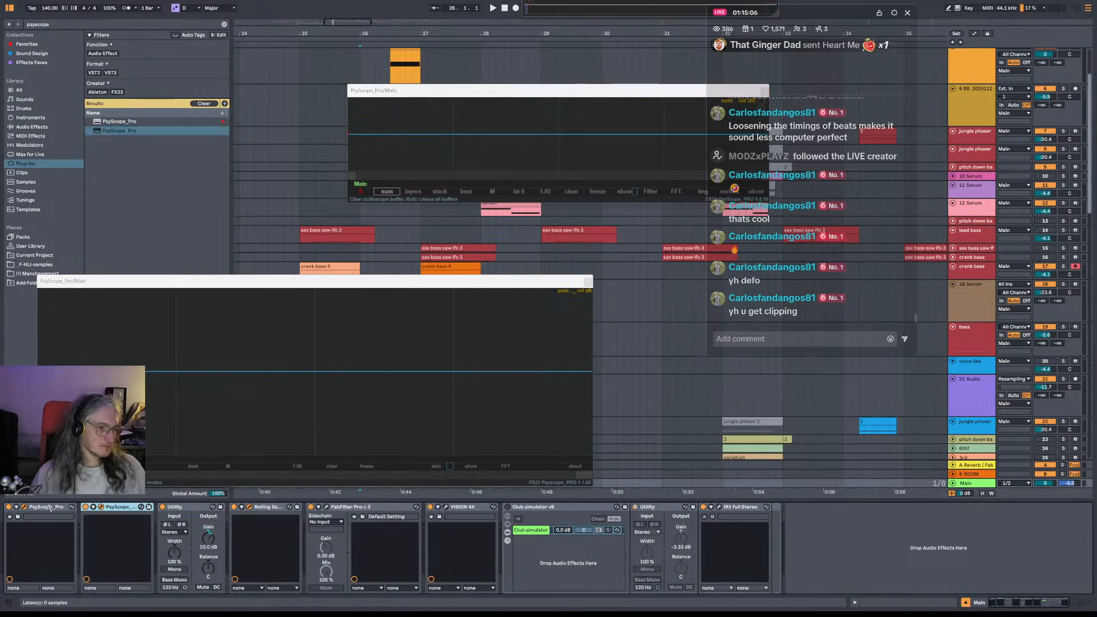
left_click(57, 507)
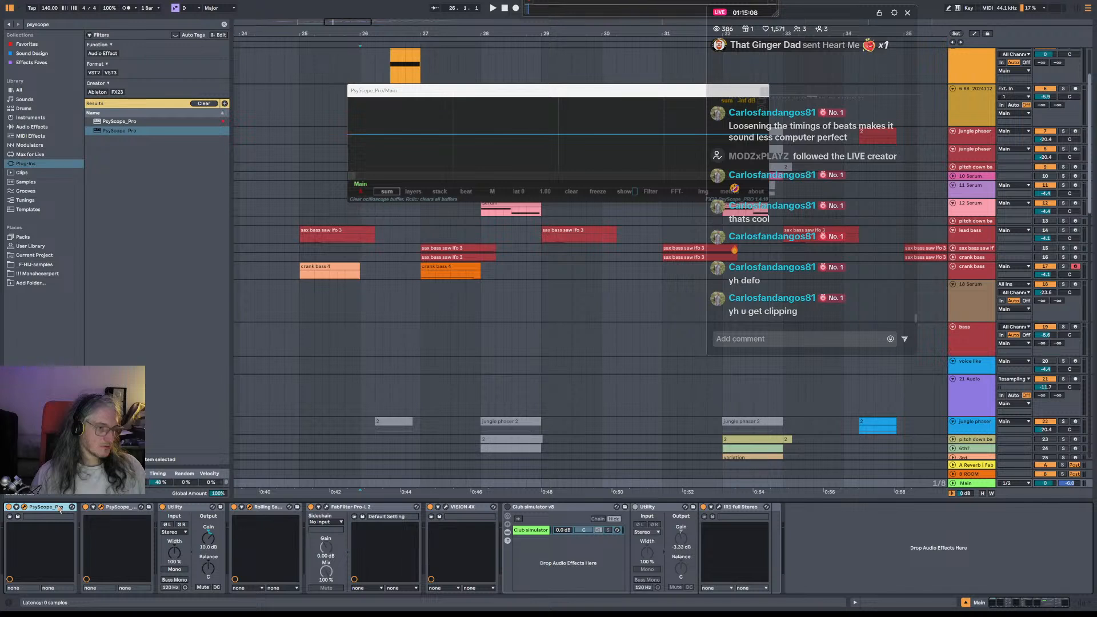
key("Delete")
Reopen the remaining PsyScope_Pro window, enlarge it, and place it below the magenta jungle phaser clip.
left_click(24, 507)
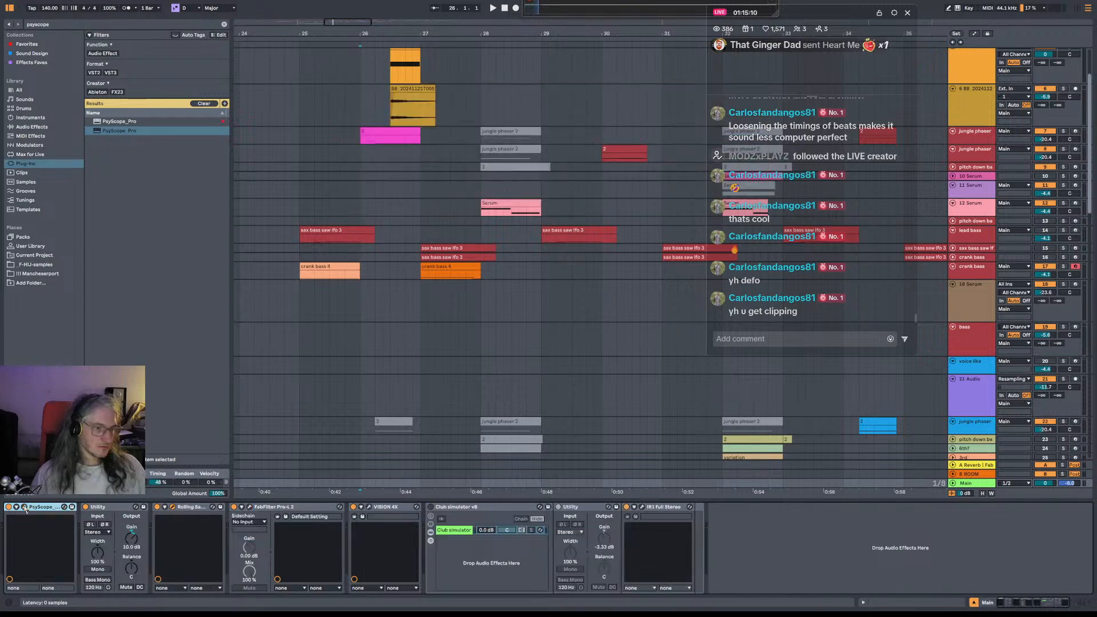
left_click(24, 508)
left_click_drag(525, 98, 287, 113)
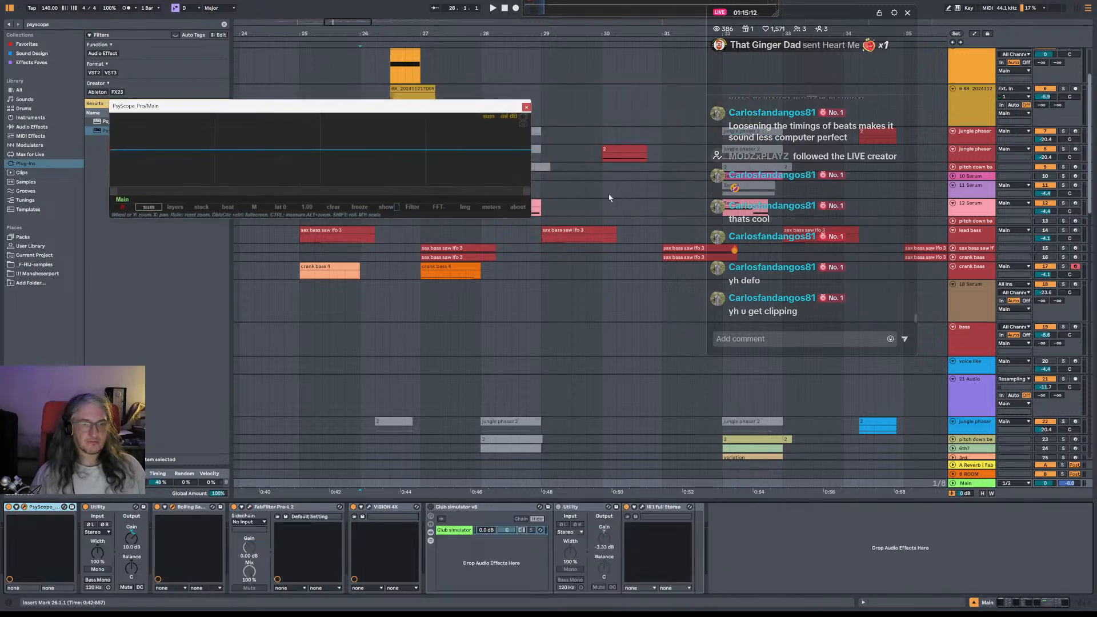
left_click_drag(535, 222, 661, 380)
left_click_drag(546, 92, 545, 287)
Solo the upper jungle phaser track and play its magenta clip from bar 26 through the scope.
scroll(364, 150, "up", 2)
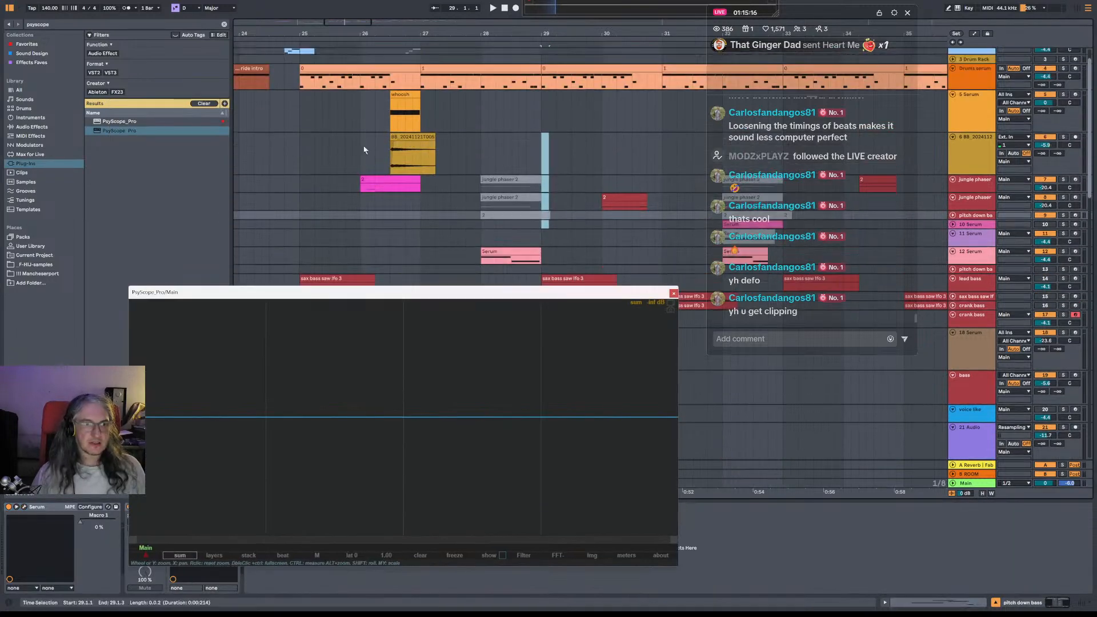
left_click(365, 192)
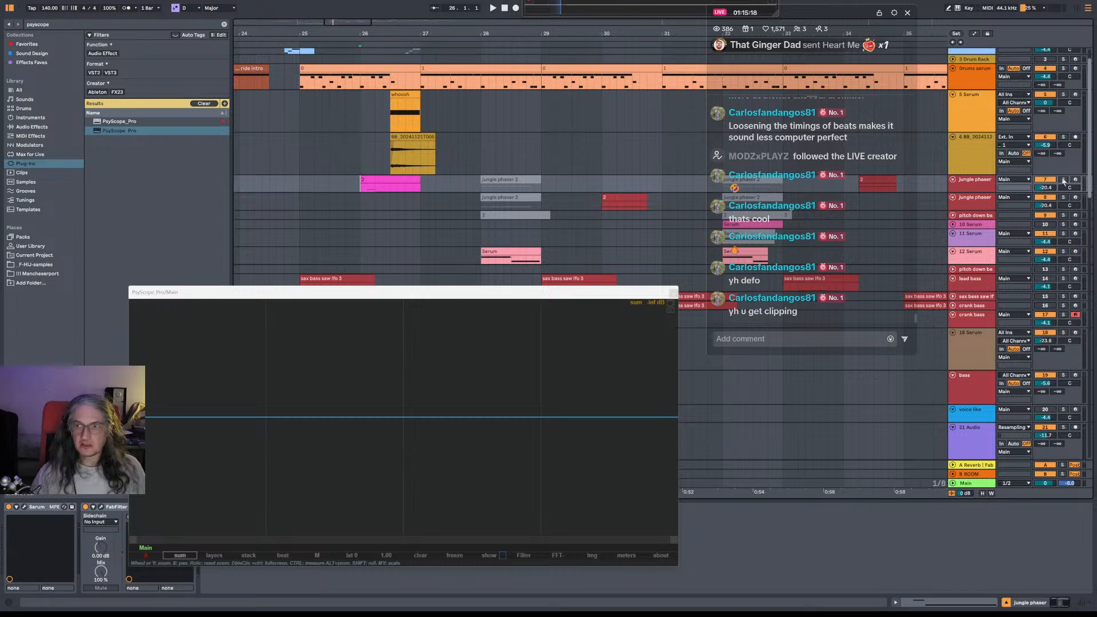
left_click(1064, 180)
key("space")
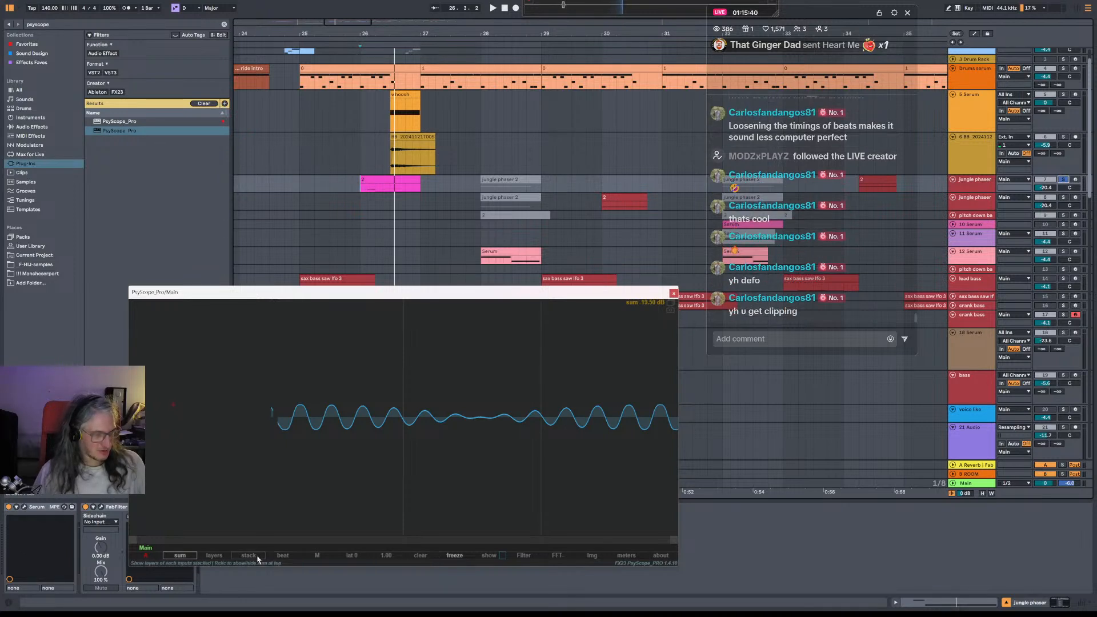
Set PsyScope Pro's synced display length to one bar.
left_click(282, 557)
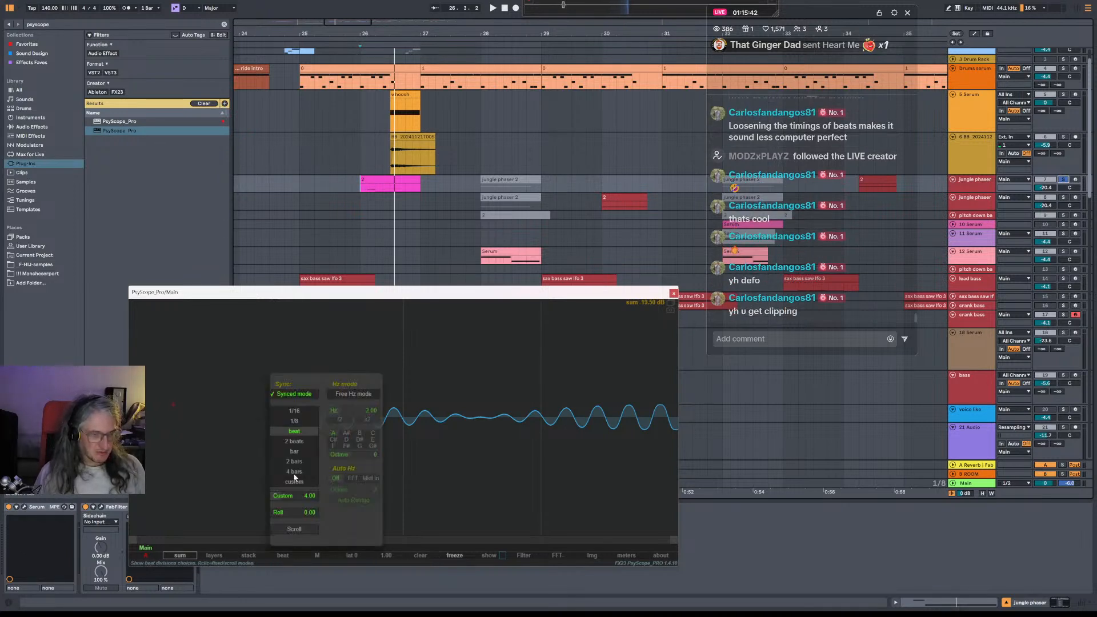
left_click(294, 451)
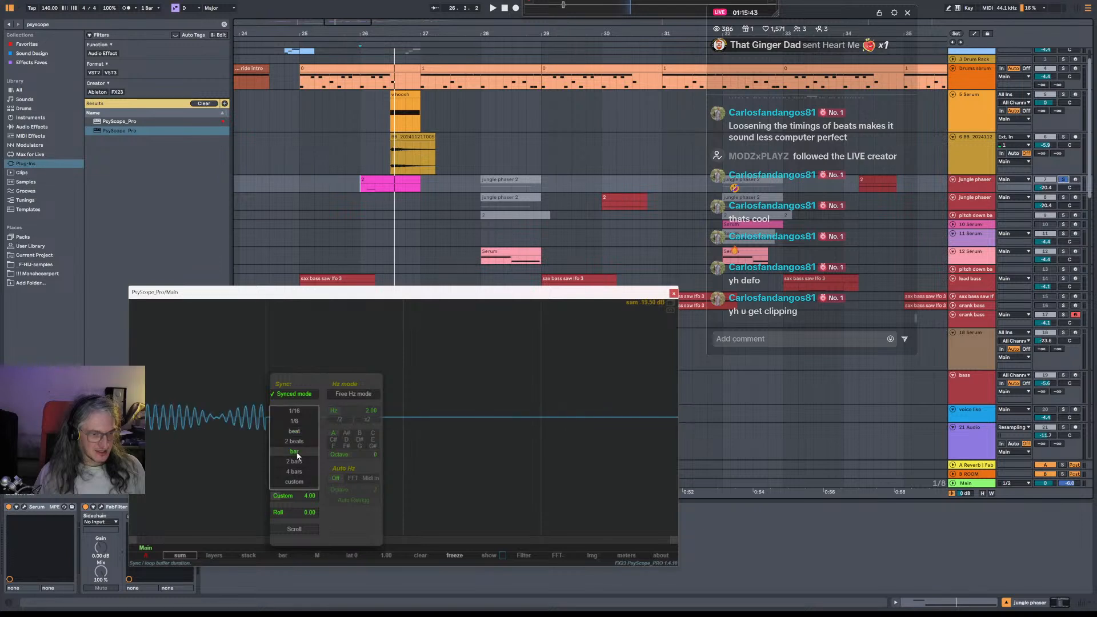
left_click(445, 350)
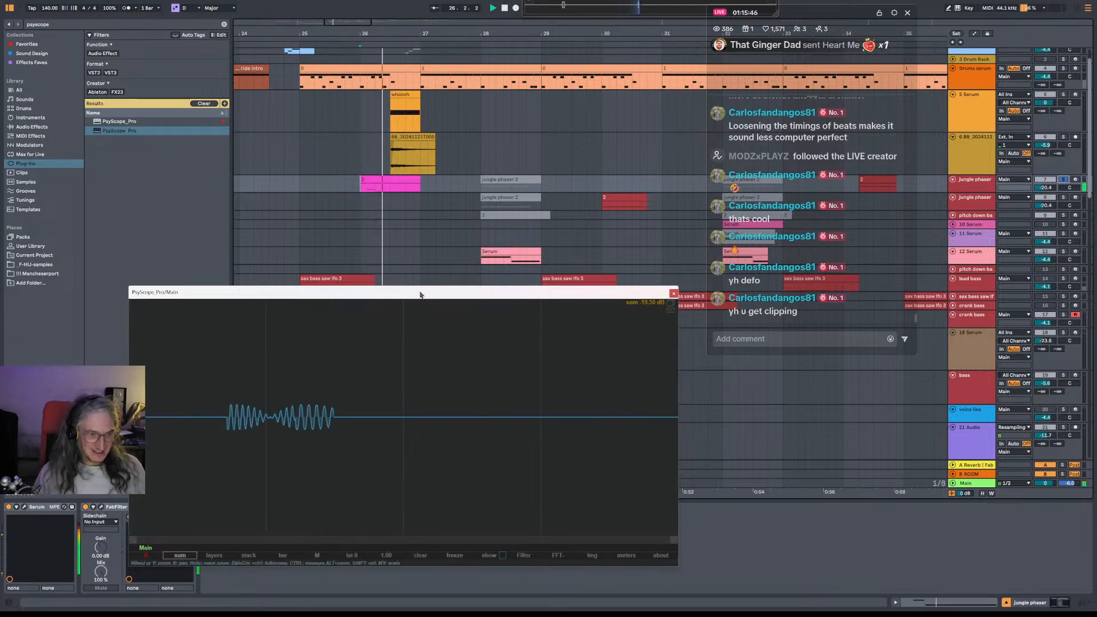
Open the magenta jungle phaser clip's notes beside the scope and extend A0 to just past E0's start at 1.1.1.
double_click(392, 180)
left_click_drag(401, 294, 717, 72)
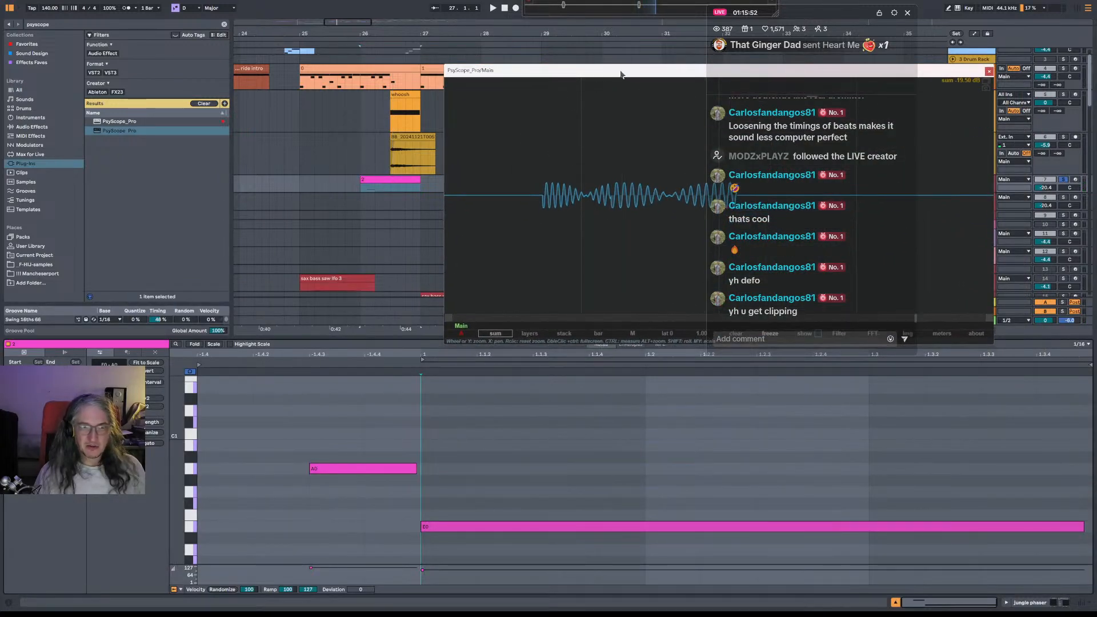
left_click_drag(621, 75, 588, 71)
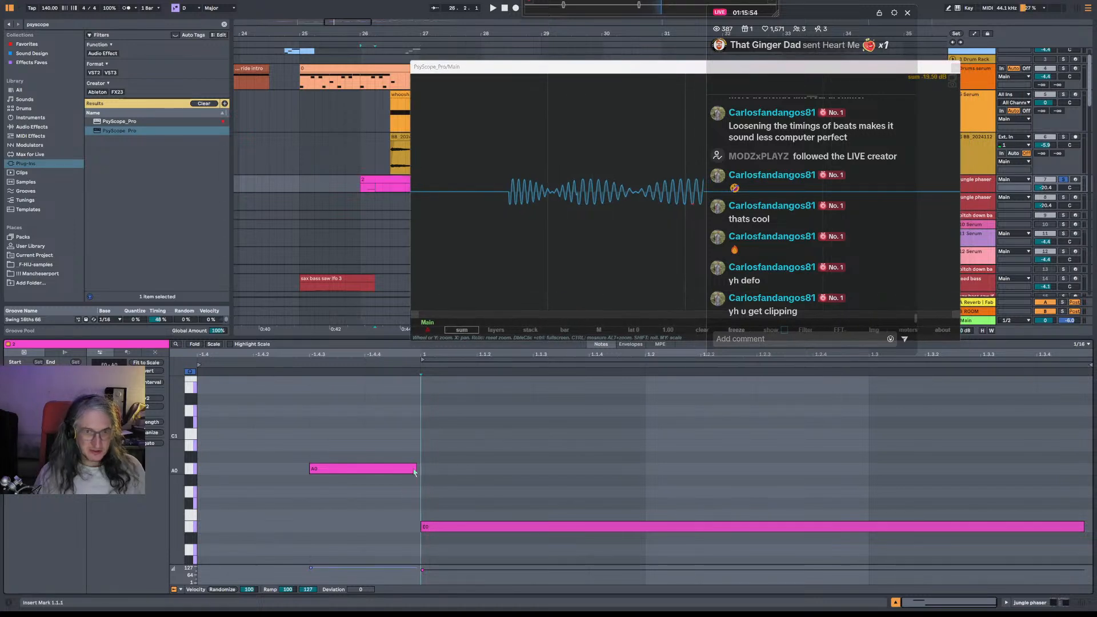
left_click_drag(415, 472, 423, 469)
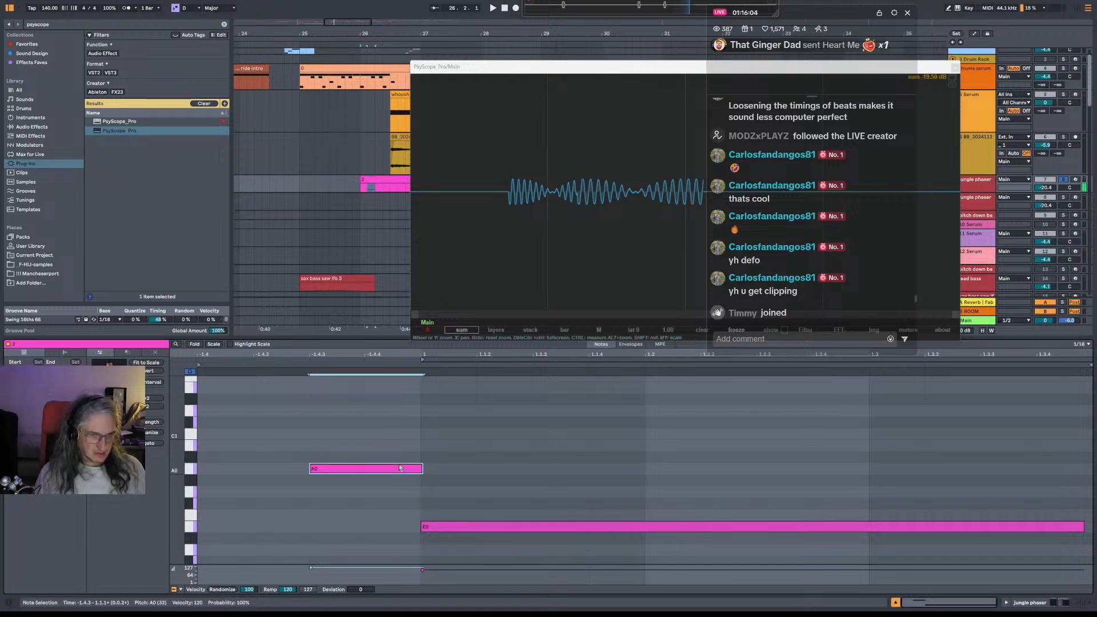
mouse_move(414, 469)
left_mouse_down()
mouse_move(434, 478)
mouse_move(413, 470)
left_mouse_up()
Try applying Legato to the A0 and E0 notes, and undo it.
left_click_drag(381, 439, 464, 526)
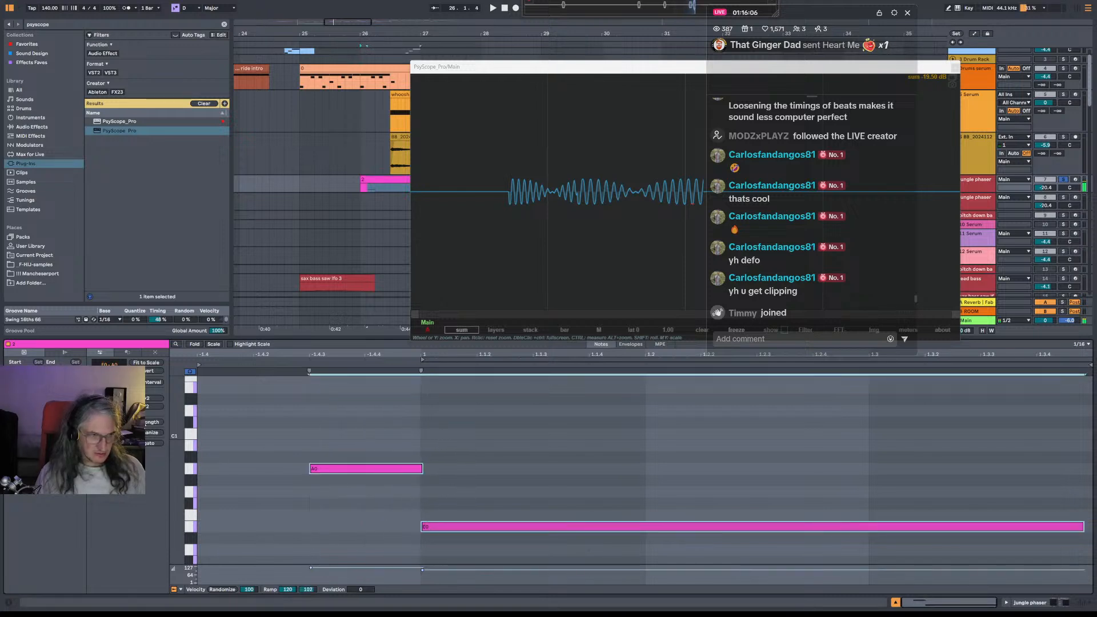
left_click(146, 444)
left_click(475, 480)
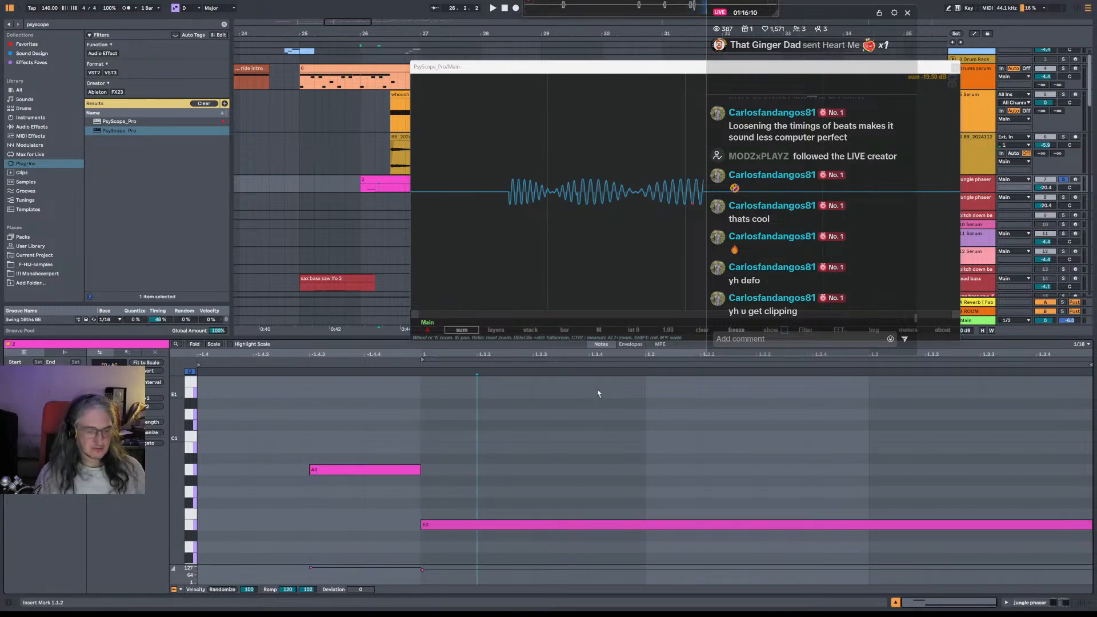
key("ctrl+a")
left_click(693, 460)
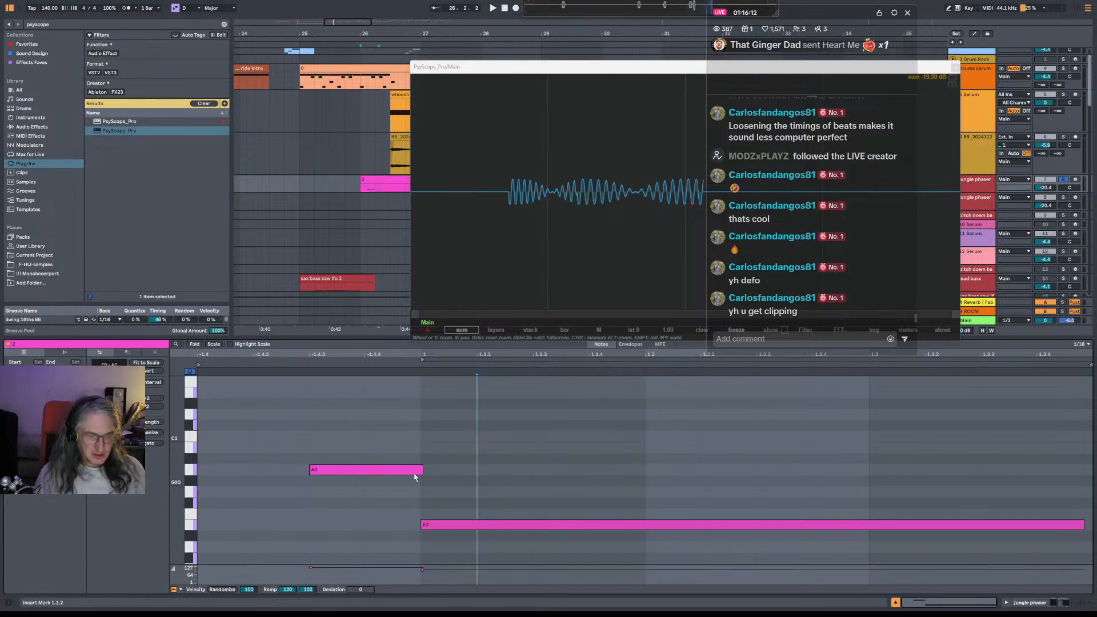
Trim the A0 note to end at 1.1.1, right where E0 starts, and check the junction up close.
left_click(419, 473)
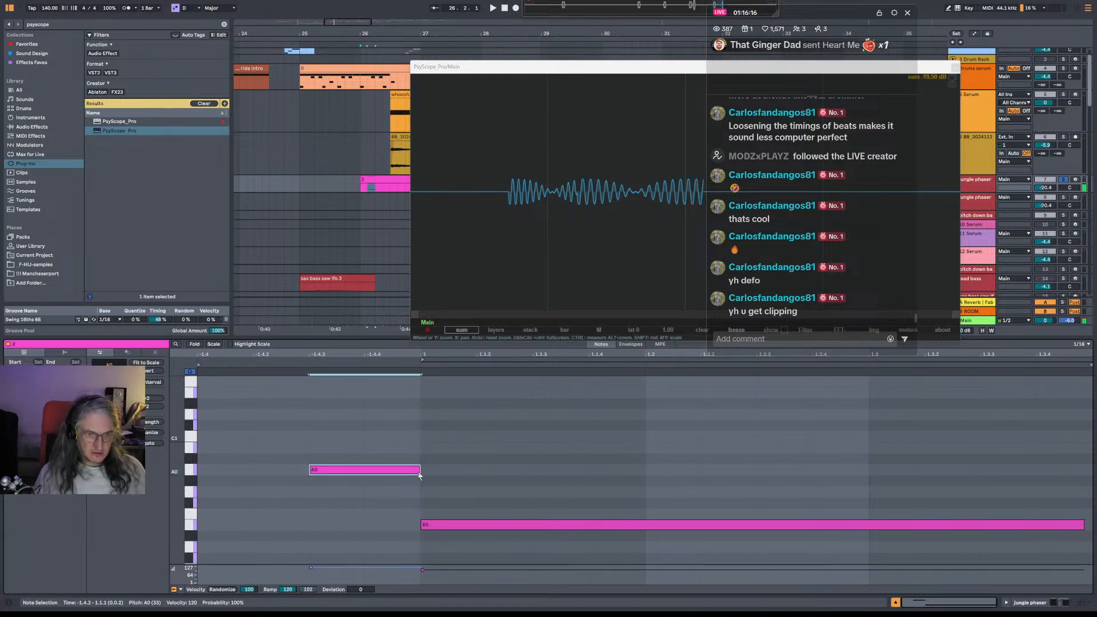
key("z")
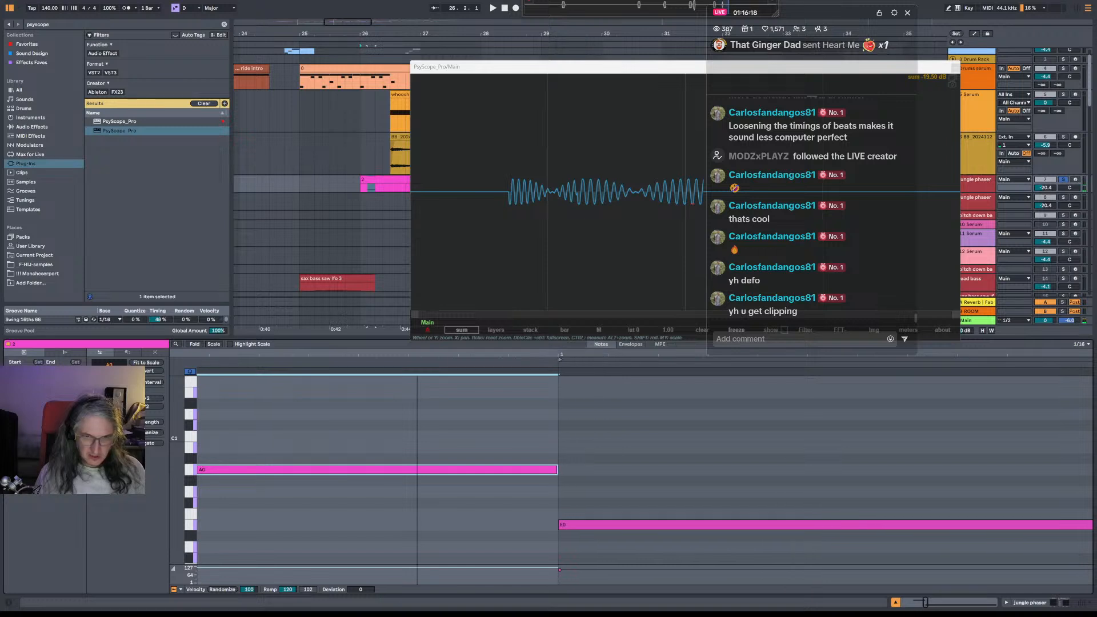
key("x")
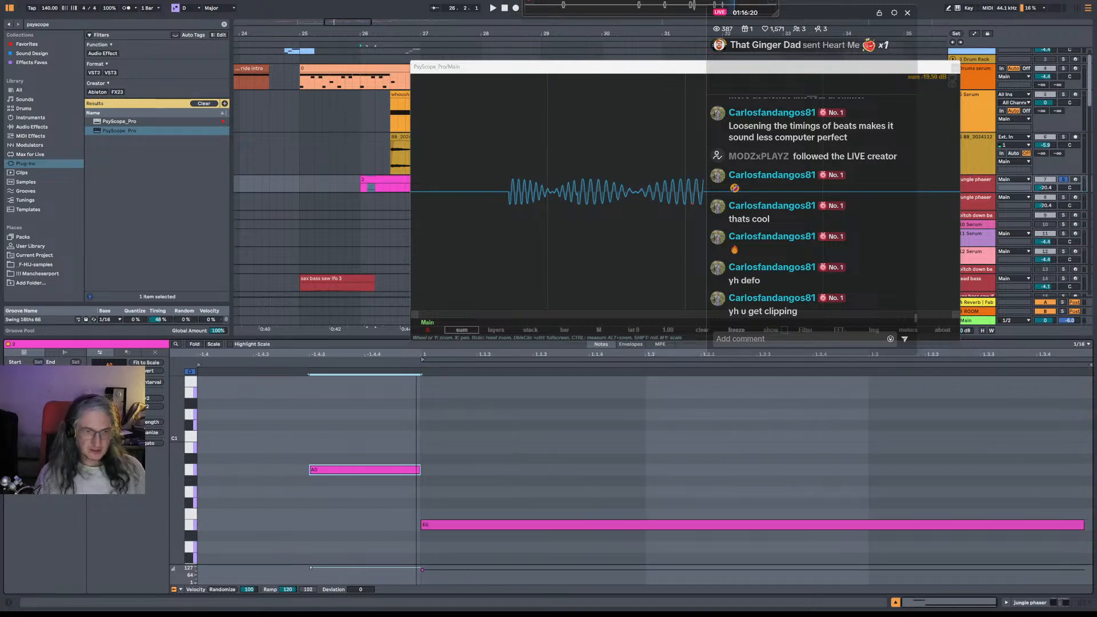
Play the soloed jungle phaser clip again and examine the captured waveform up close in PsyScope Pro around the note transition.
key("space")
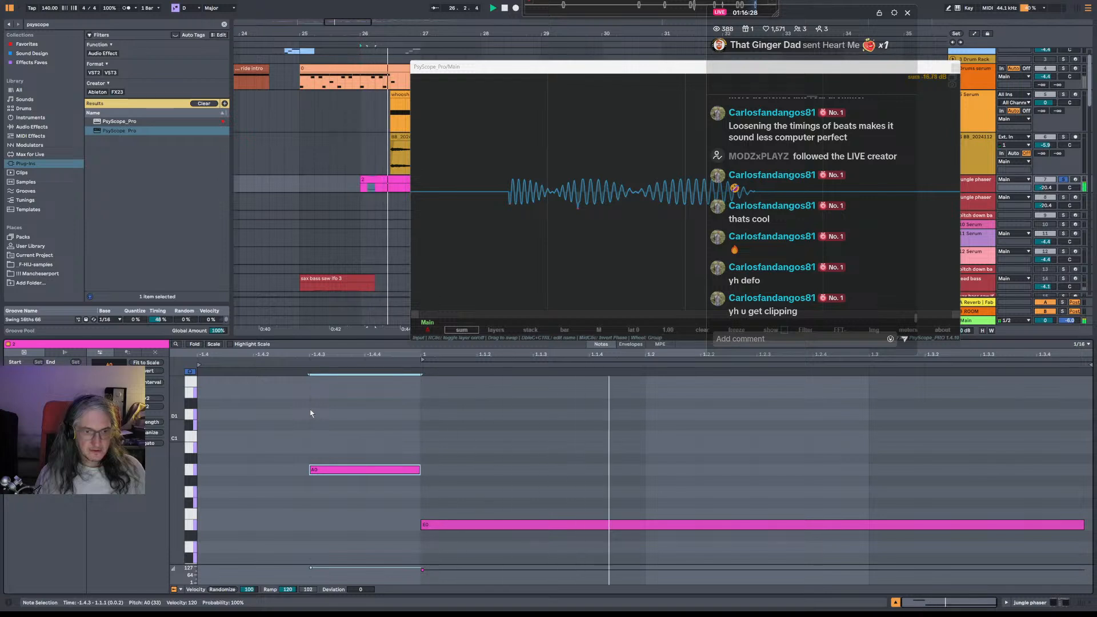
left_click(419, 471)
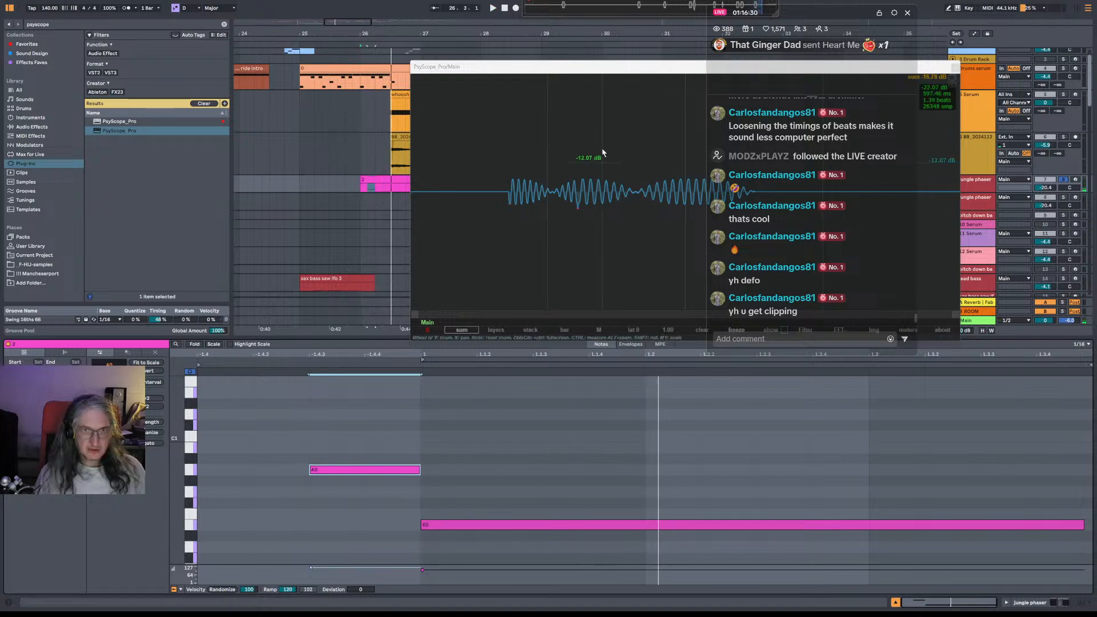
key("space")
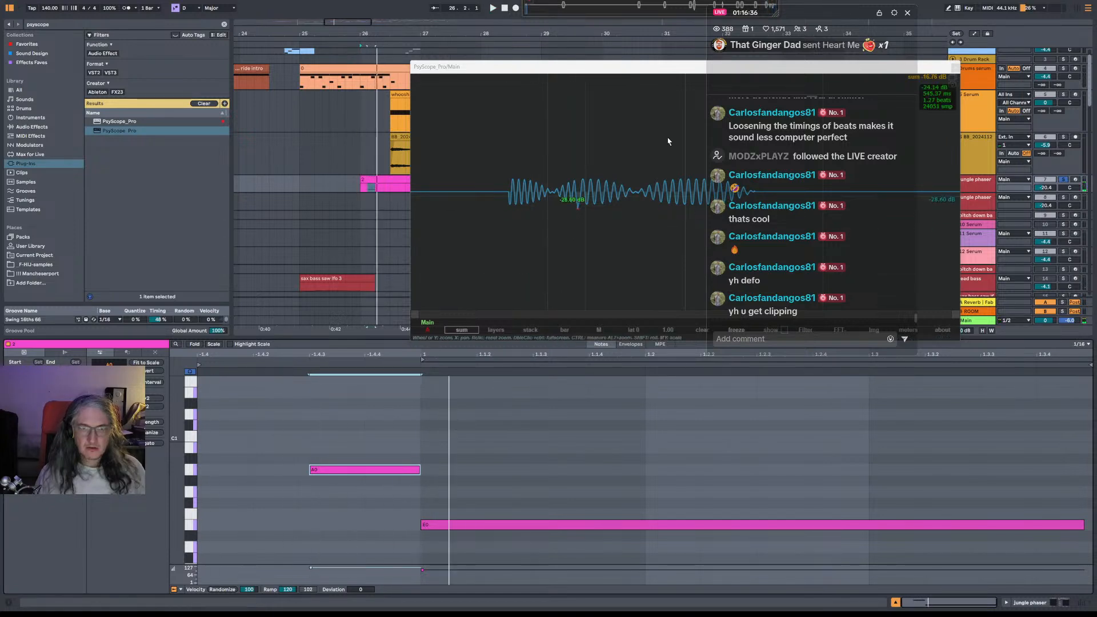
left_click_drag(640, 73, 574, 70)
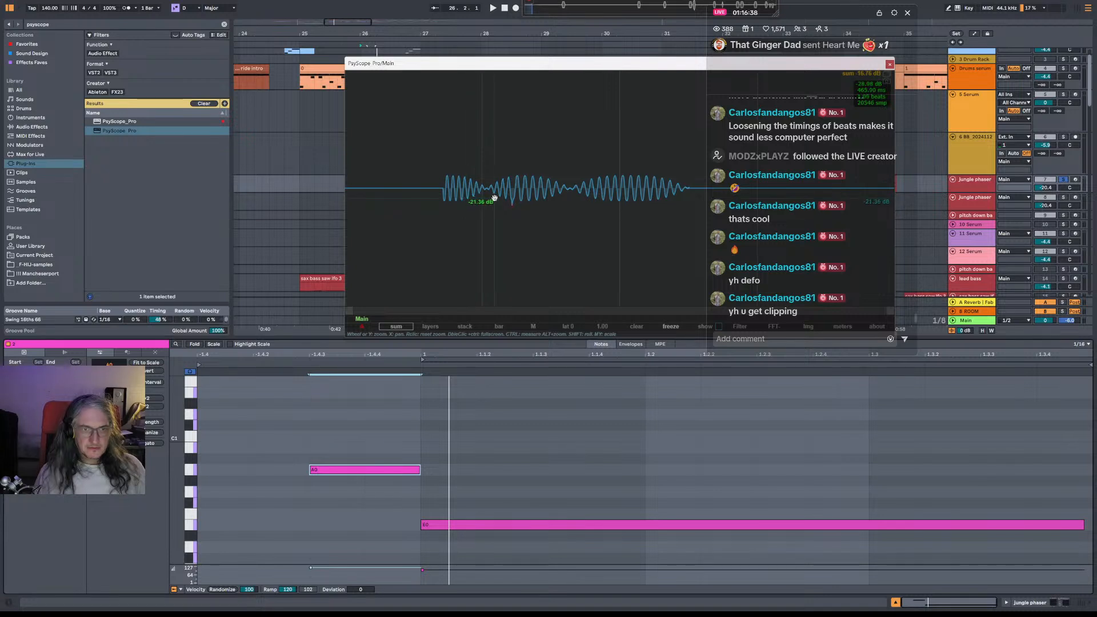
left_click_drag(495, 197, 488, 192)
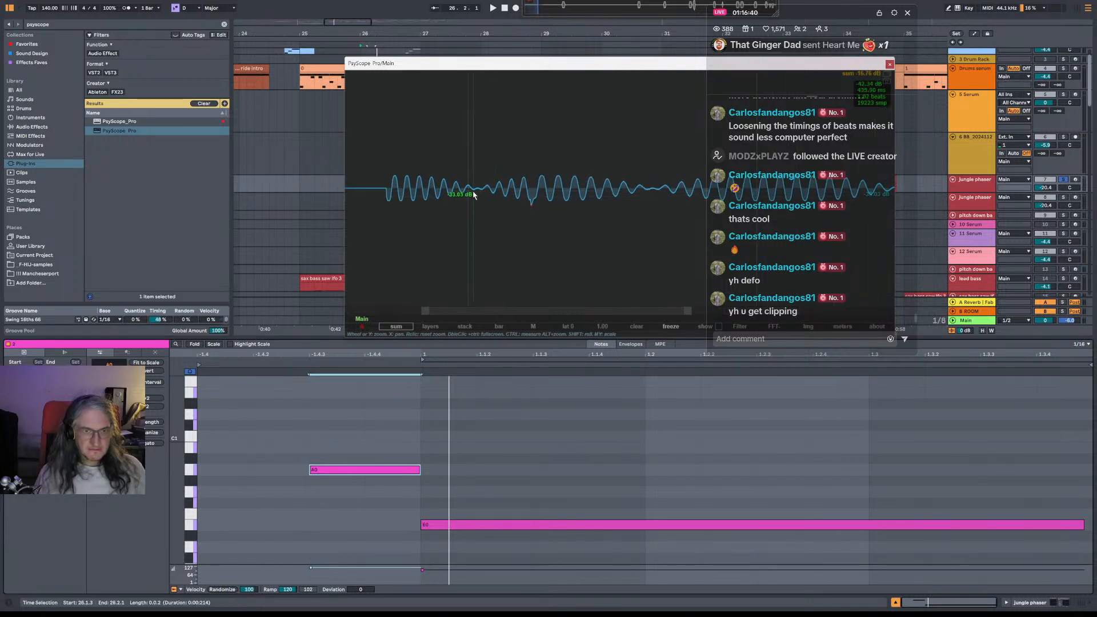
scroll(476, 195, "up", 2)
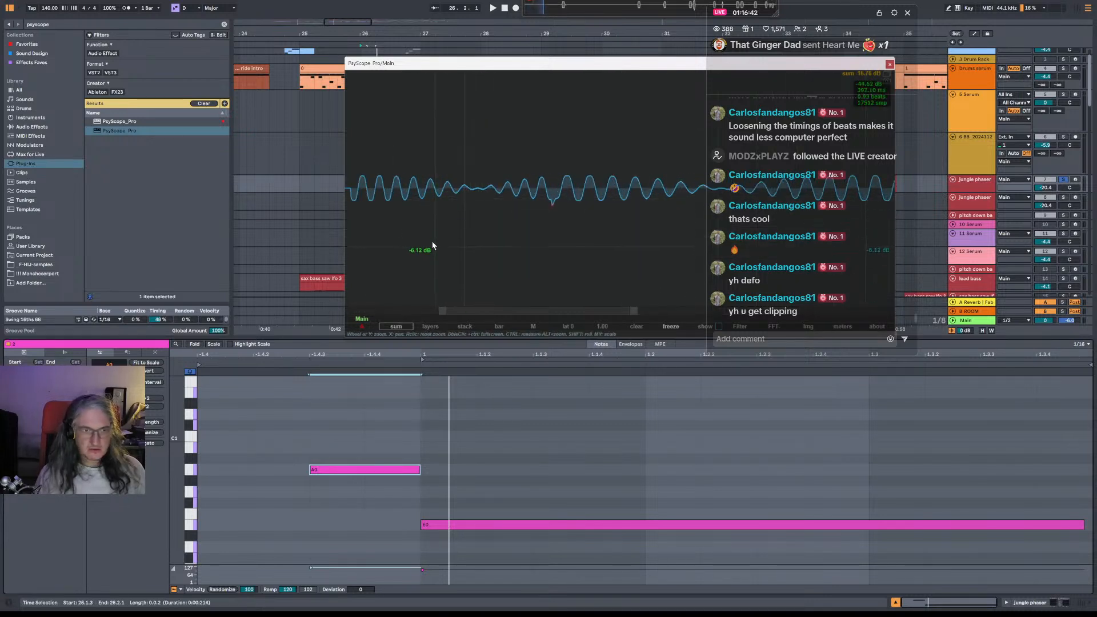
Magnify PsyScope Pro's waveform scale to 5.47 and trim the A0 note to end slightly before E0, checking the transition up close.
scroll(413, 230, "down", 2)
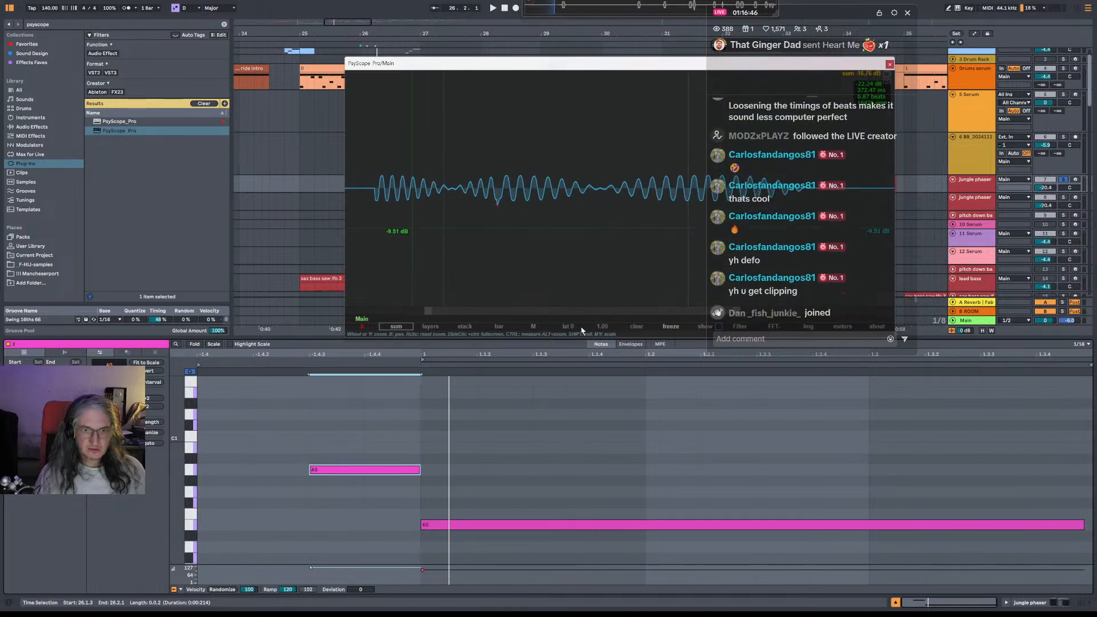
left_click_drag(603, 327, 620, 29)
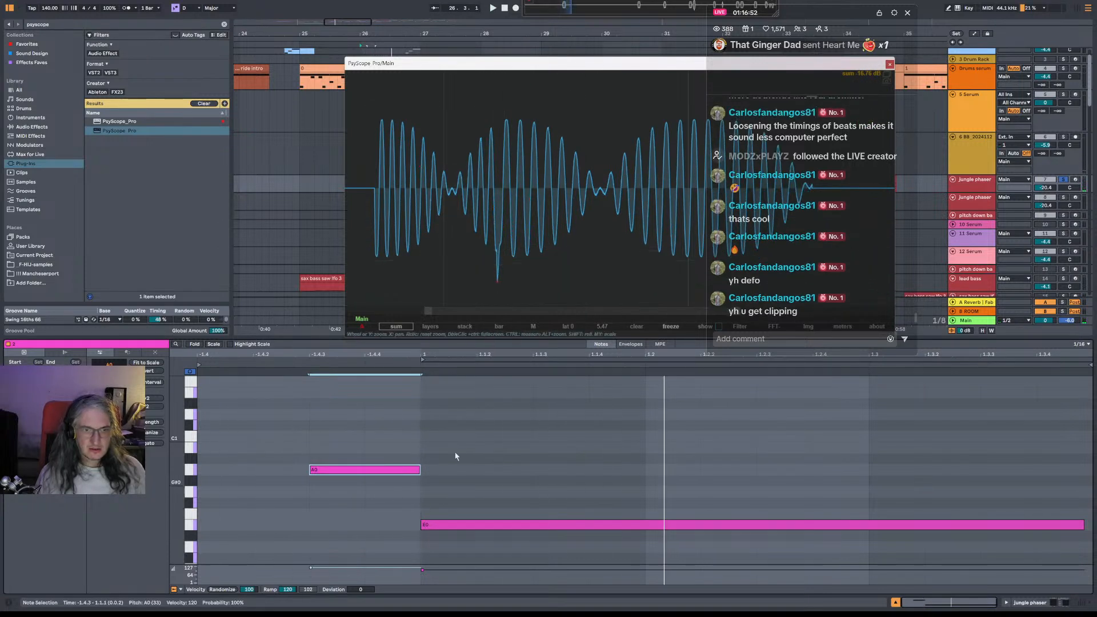
left_click(421, 473)
left_click_drag(420, 472, 416, 473)
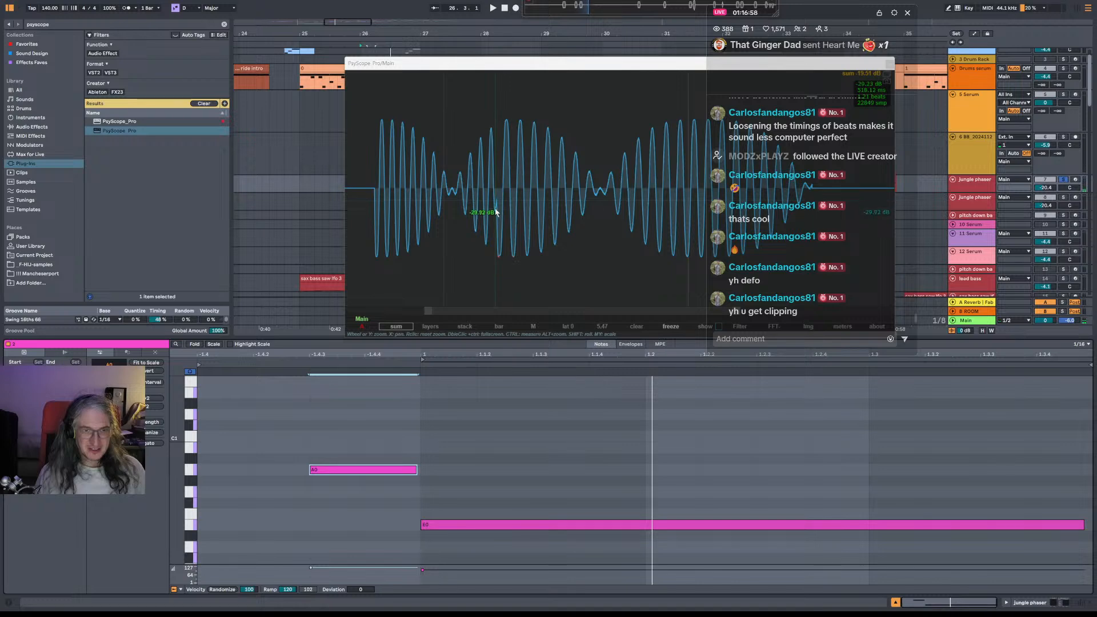
scroll(497, 215, "up", 3)
scroll(496, 215, "up", 2)
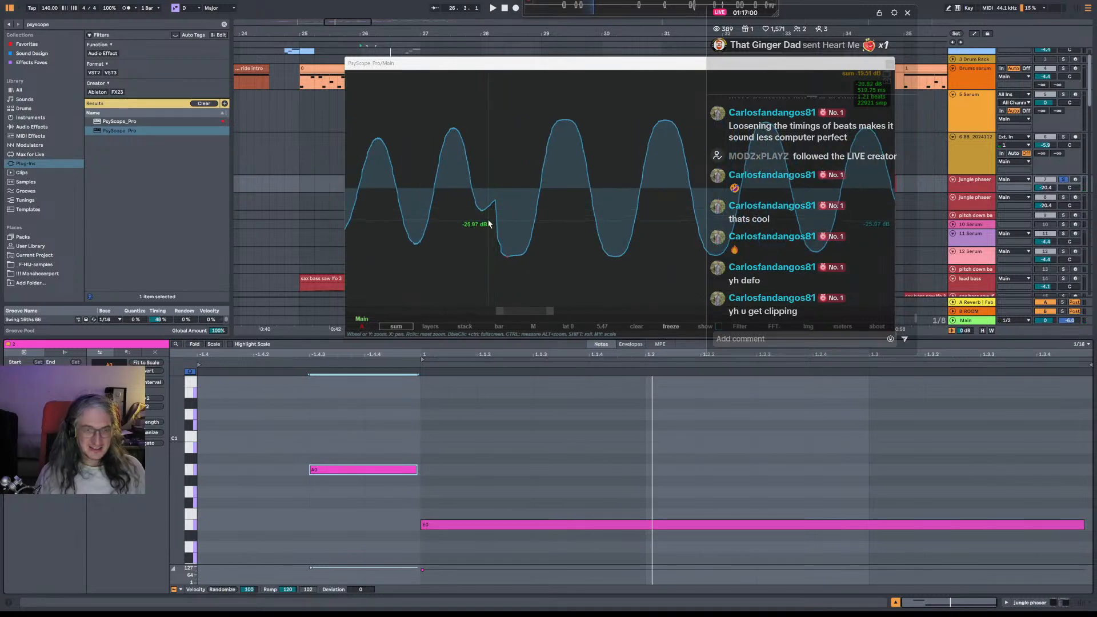
scroll(495, 211, "down", 5)
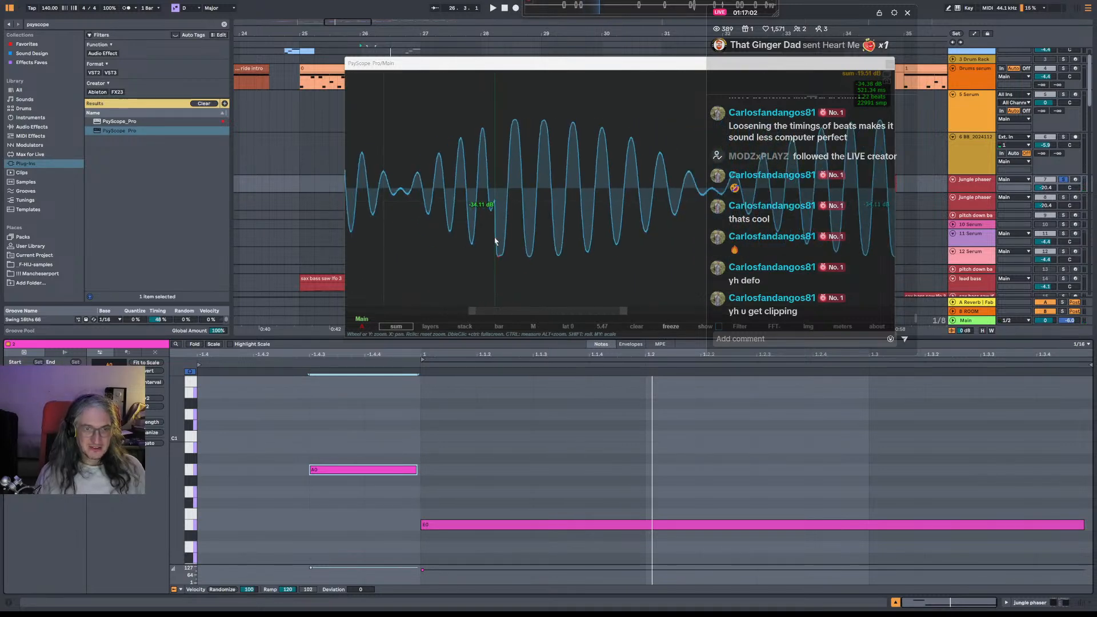
scroll(428, 462, "down", 1)
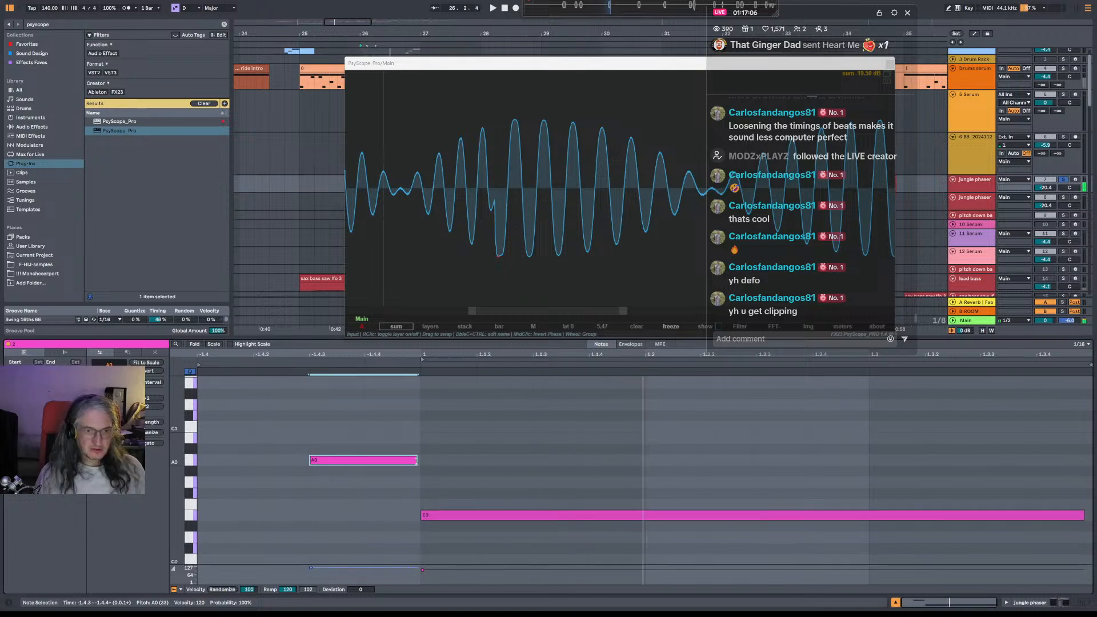
Try progressively earlier endings for the A0 note, replaying the clip to compare the gap before E0 in the scope.
left_click_drag(417, 461, 416, 461)
key("space")
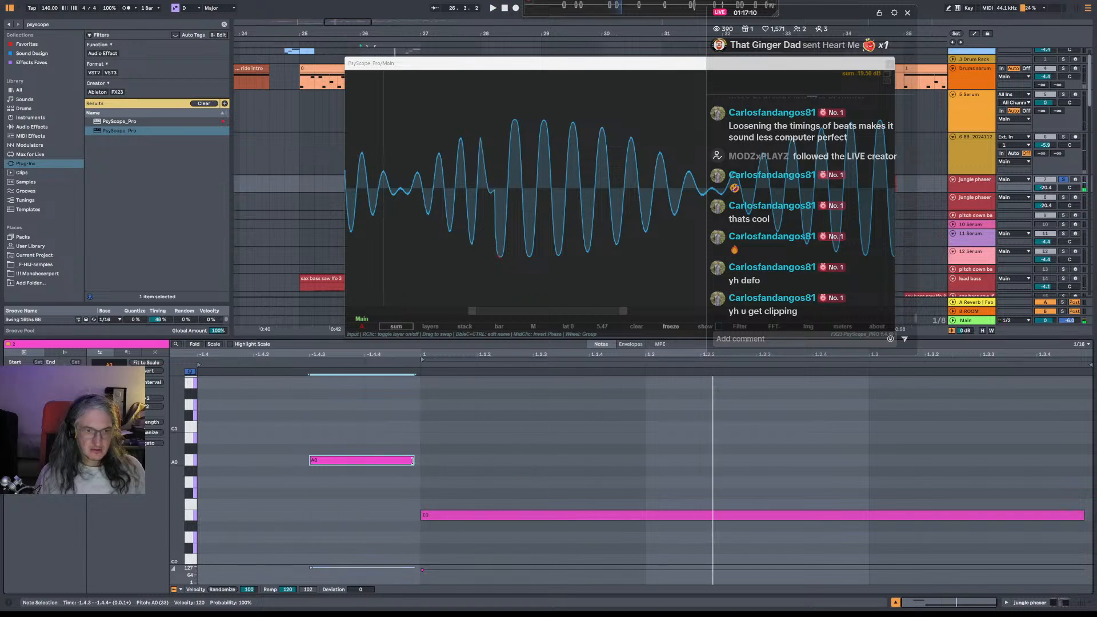
key("space")
left_click_drag(414, 461, 410, 461)
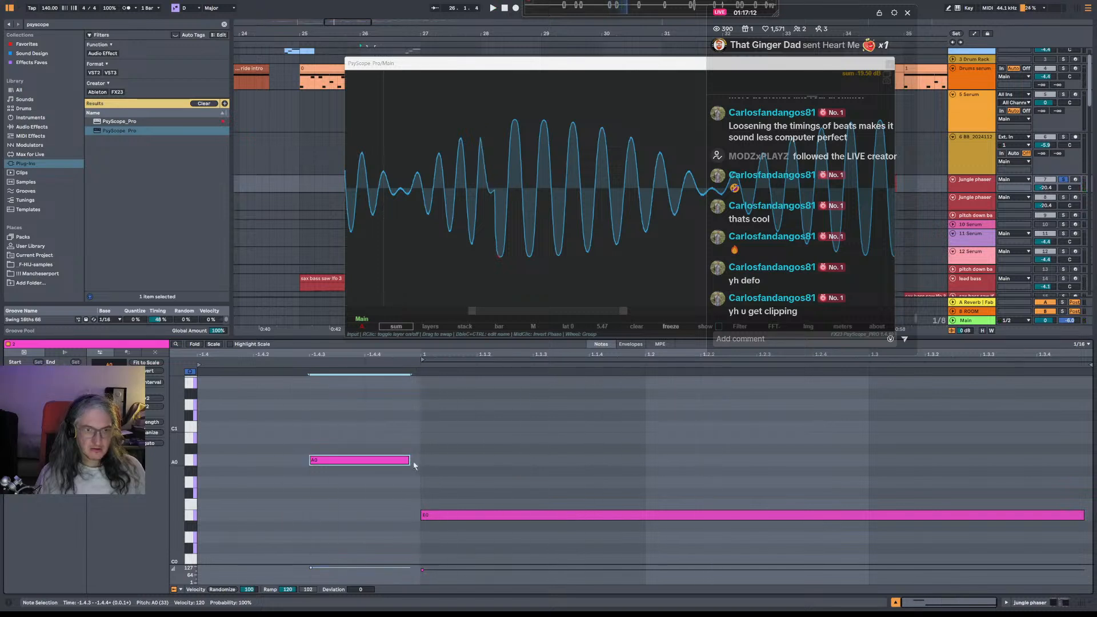
key("space")
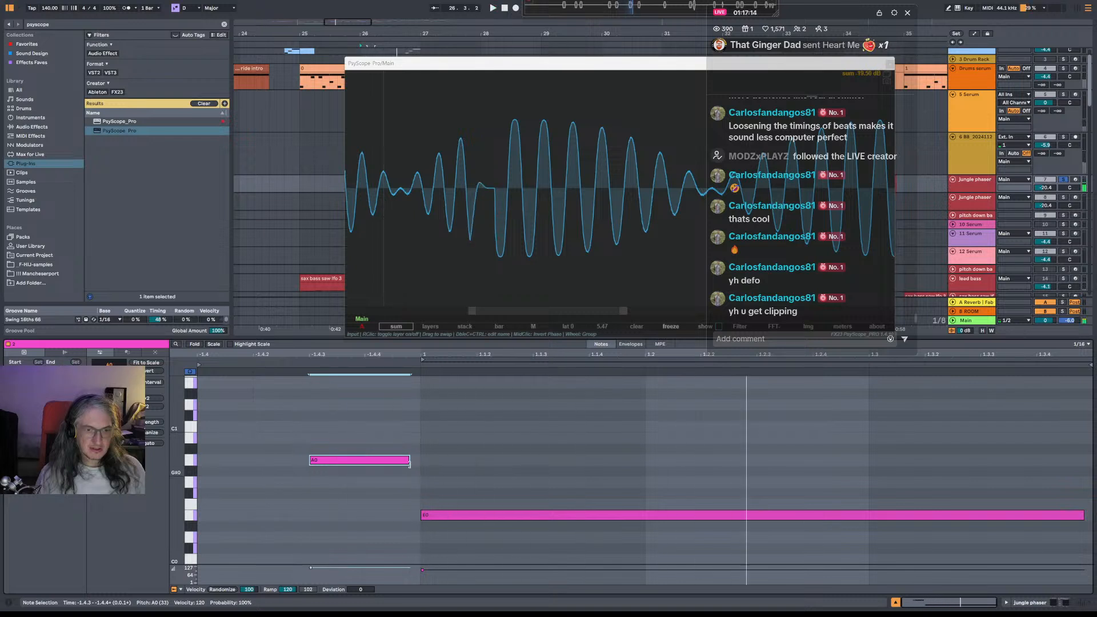
left_click_drag(410, 460, 402, 461)
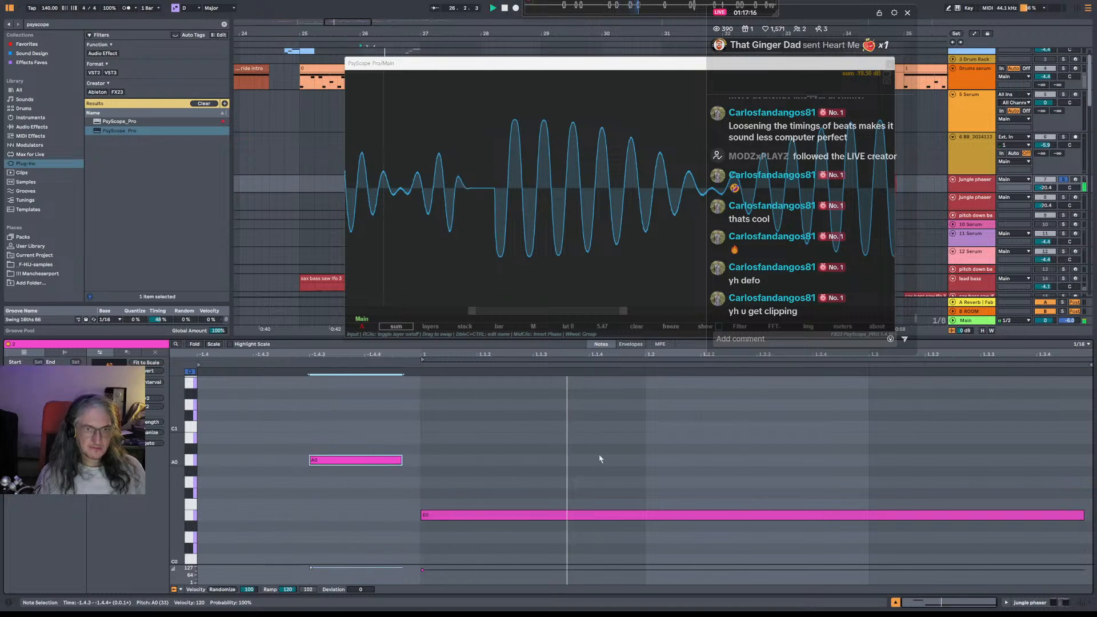
key("space")
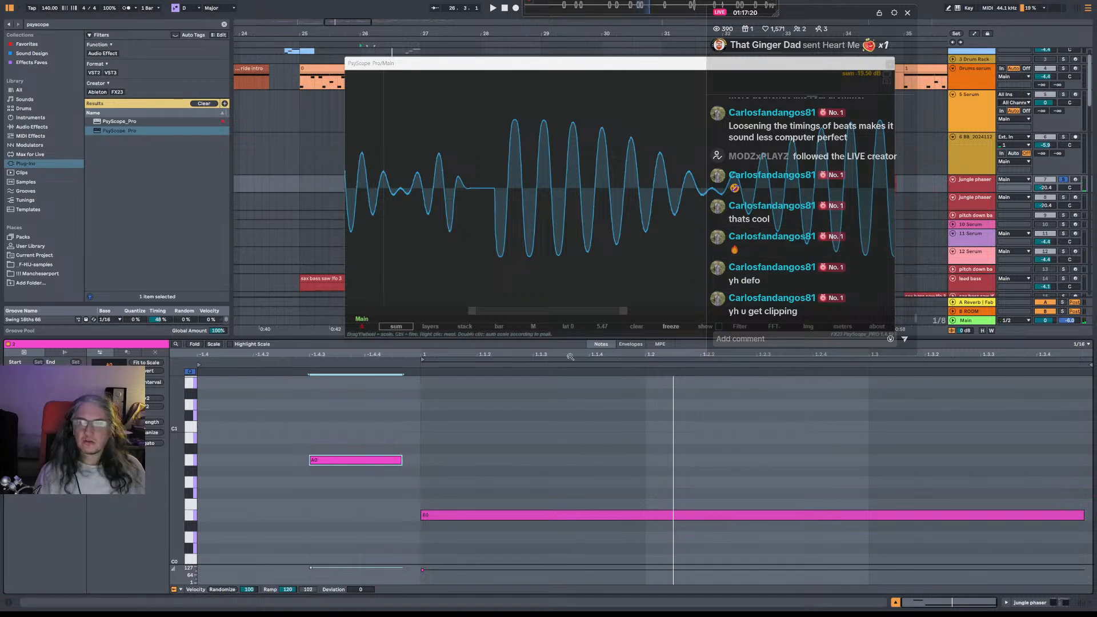
key("space")
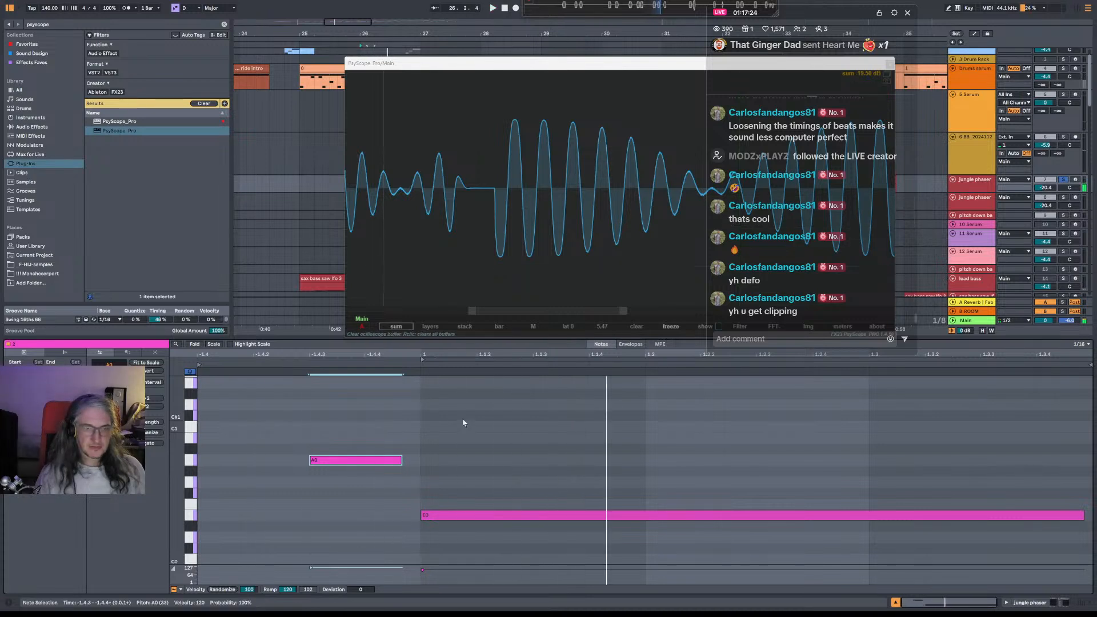
Try lengthening A0 back close to E0 and up to 1.1.1, replaying to compare the waveform at the transition.
left_click_drag(403, 462, 417, 462)
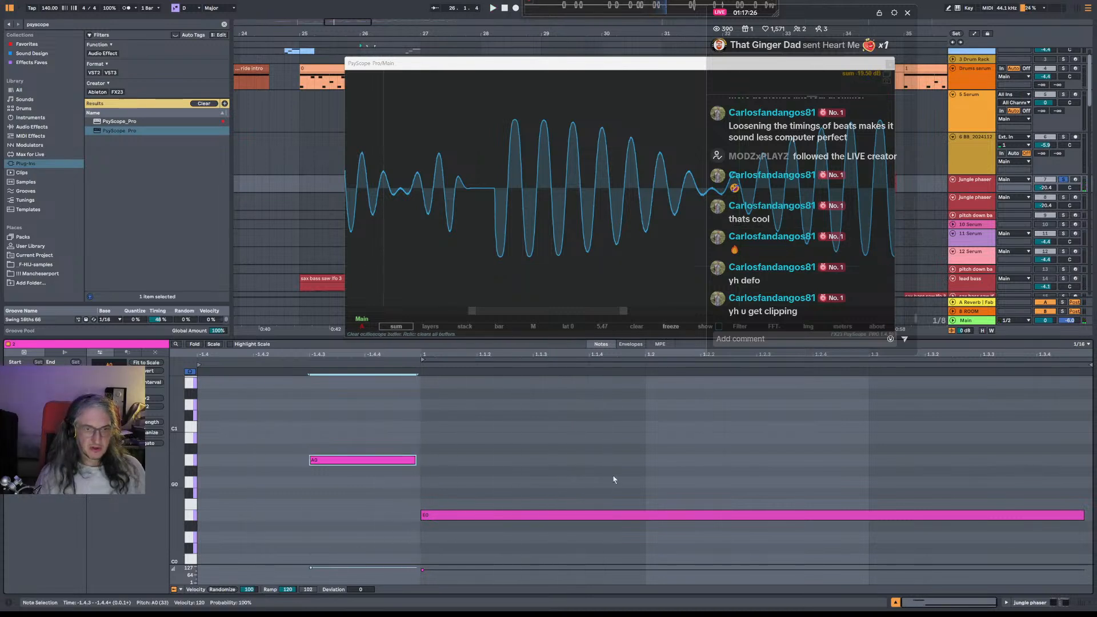
key("space")
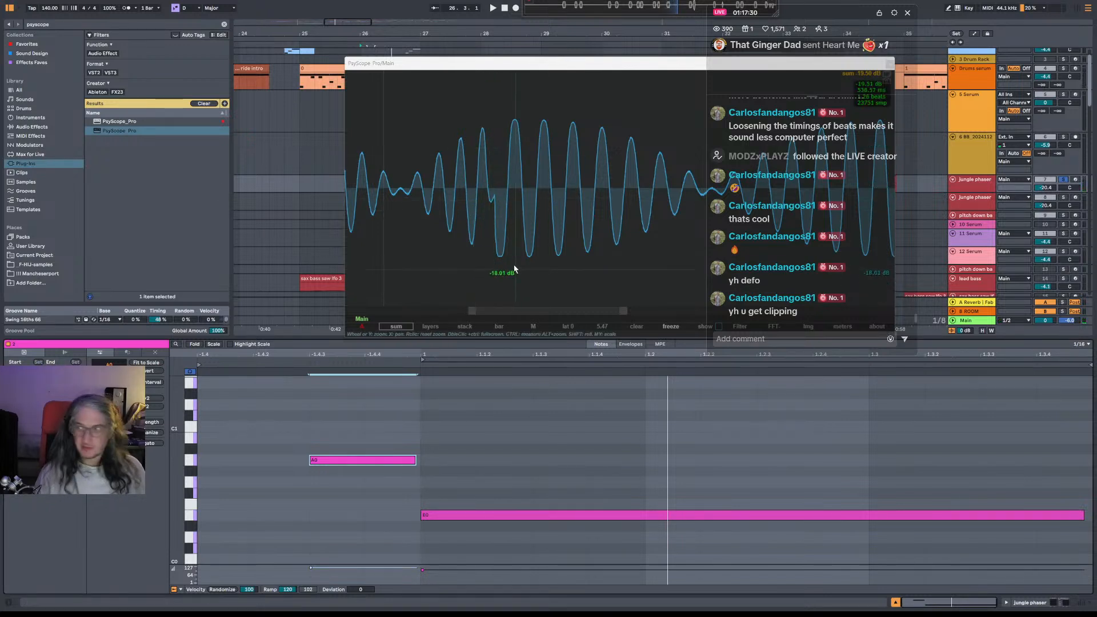
mouse_move(415, 462)
left_mouse_down()
mouse_move(483, 469)
mouse_move(421, 462)
left_mouse_up()
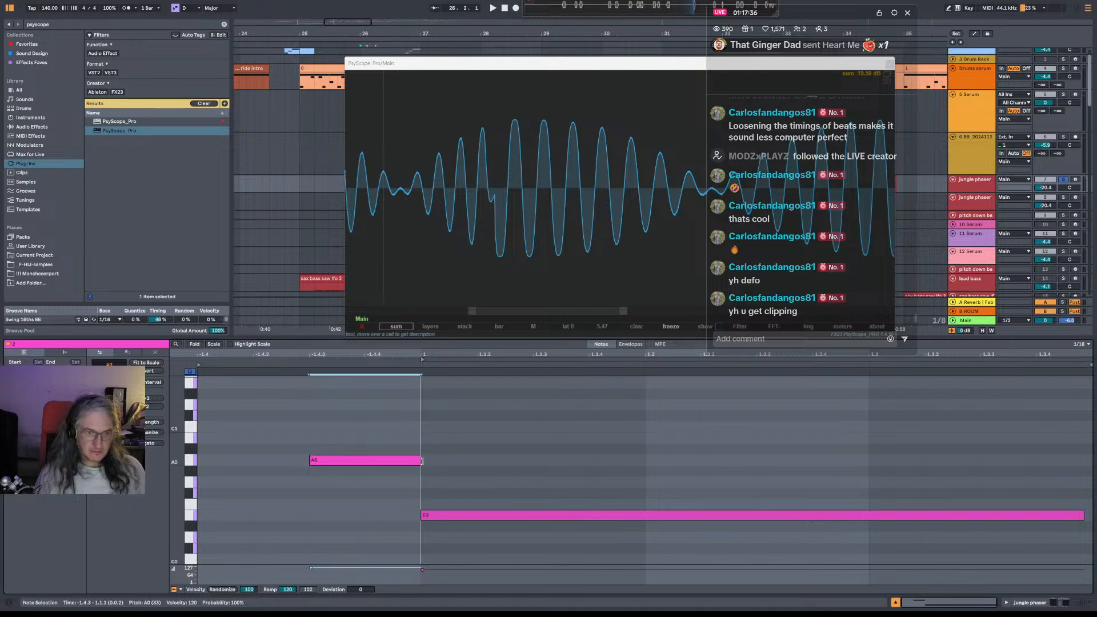
key("space")
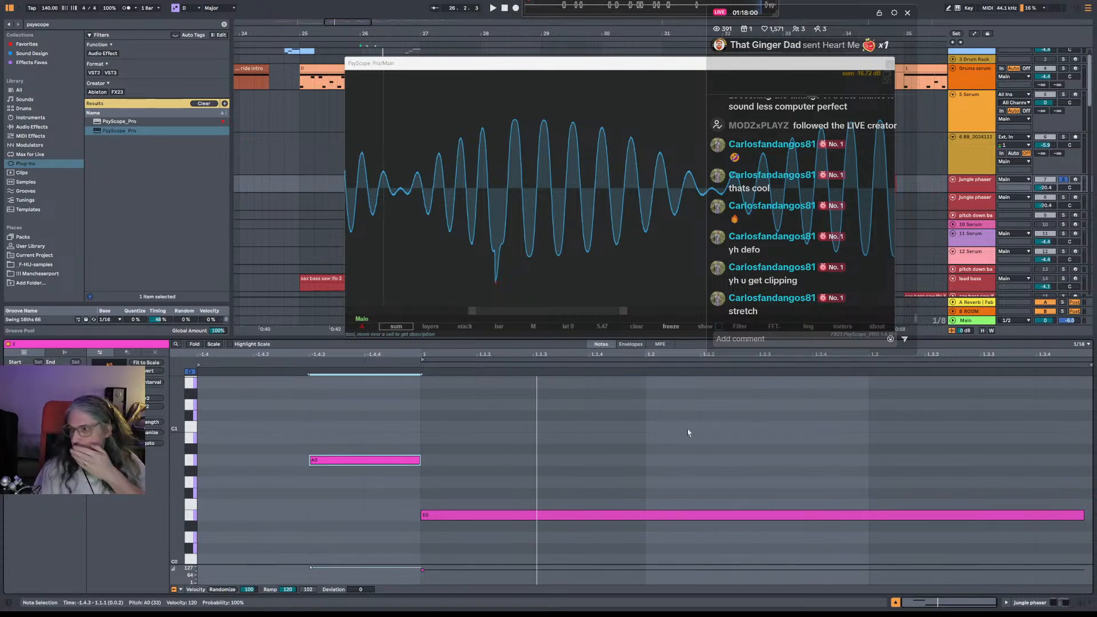
Trim the A0 note to end slightly before 1.1.1 and check the small gap before E0.
left_click_drag(419, 461, 415, 461)
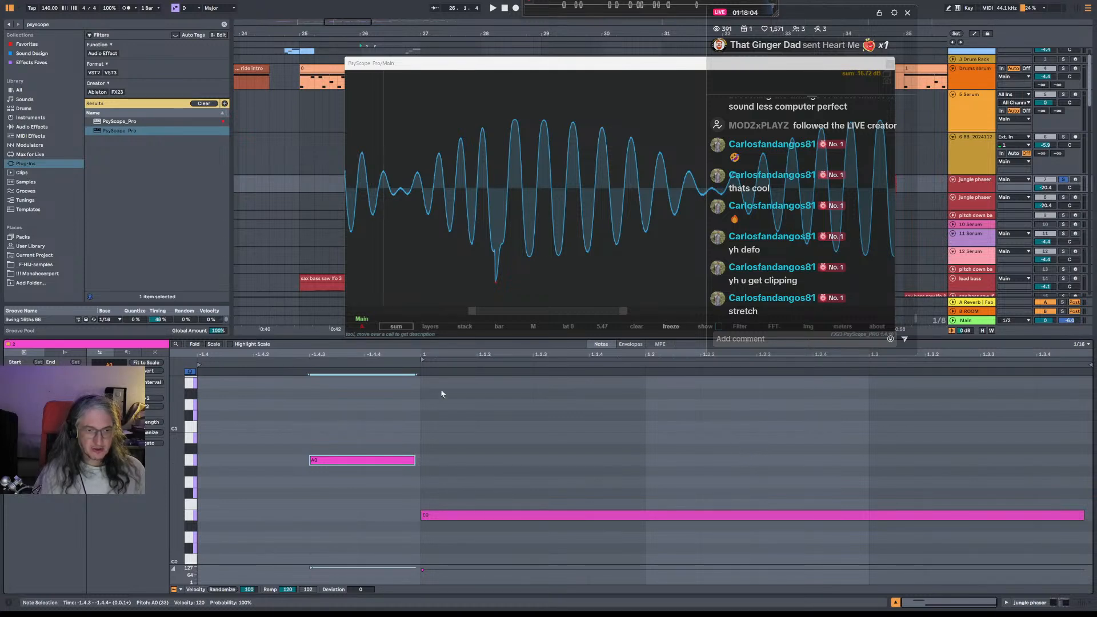
mouse_move(414, 354)
left_mouse_down()
mouse_move(414, 427)
mouse_move(415, 351)
mouse_move(407, 360)
left_mouse_up()
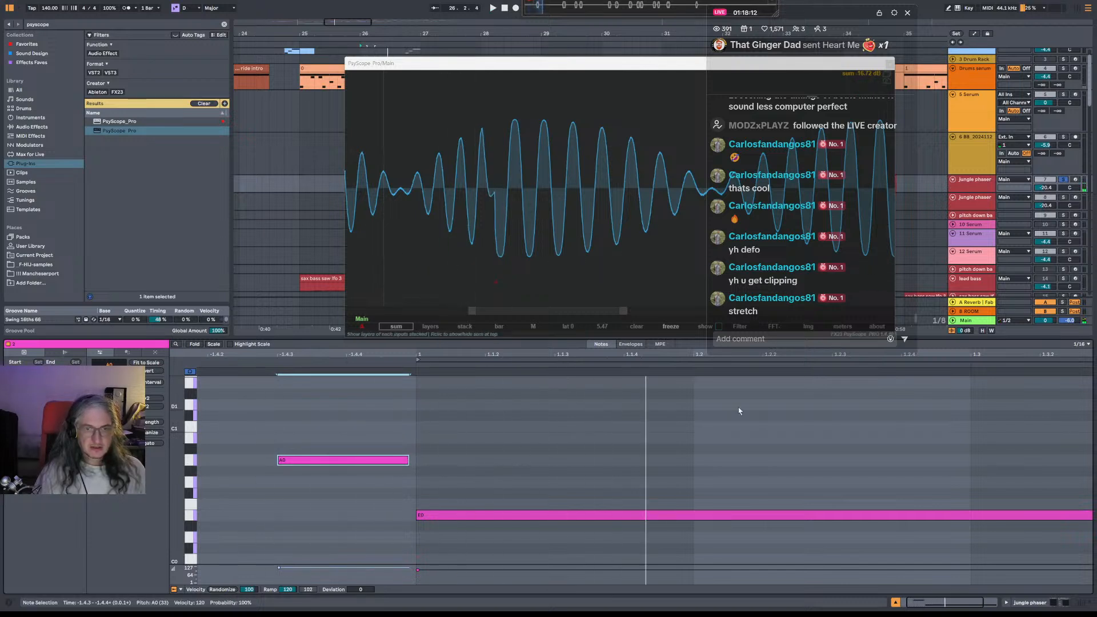
scroll(580, 433, "right", 5)
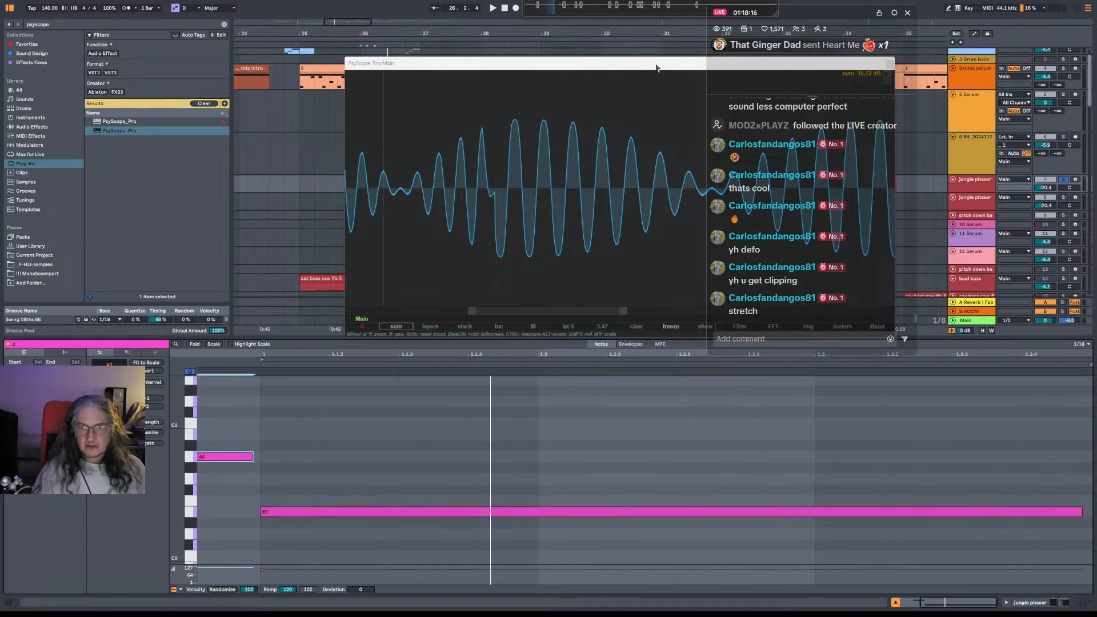
Move the PsyScope Pro window off the arrangement clips, and open and close its about information.
left_click_drag(657, 68, 453, 68)
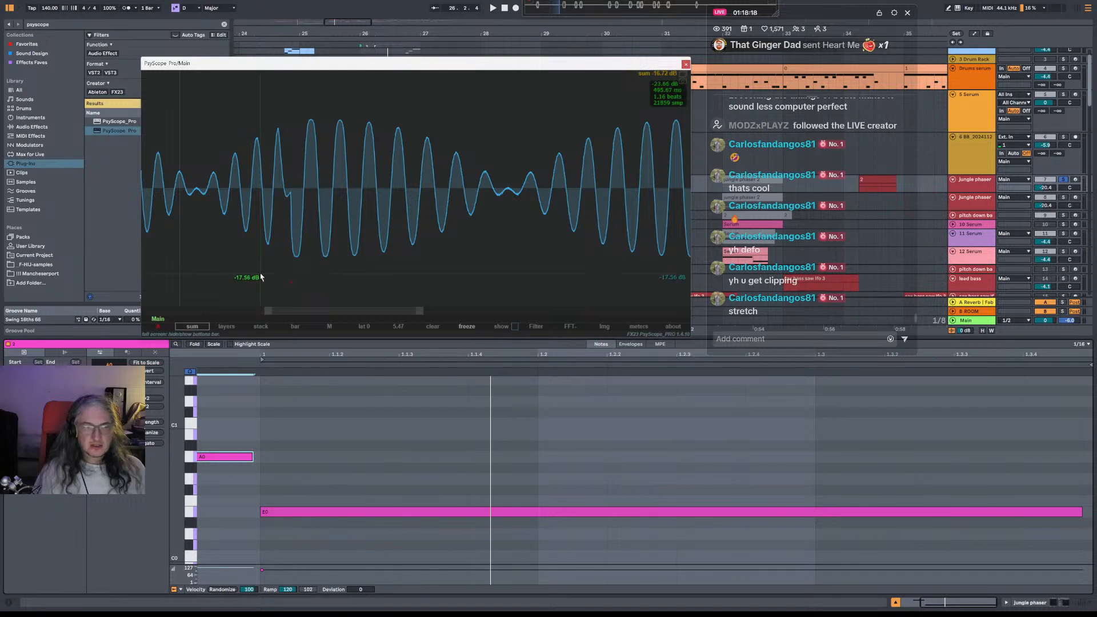
mouse_move(233, 68)
left_mouse_down()
mouse_move(246, 70)
mouse_move(233, 69)
left_mouse_up()
left_click(678, 325)
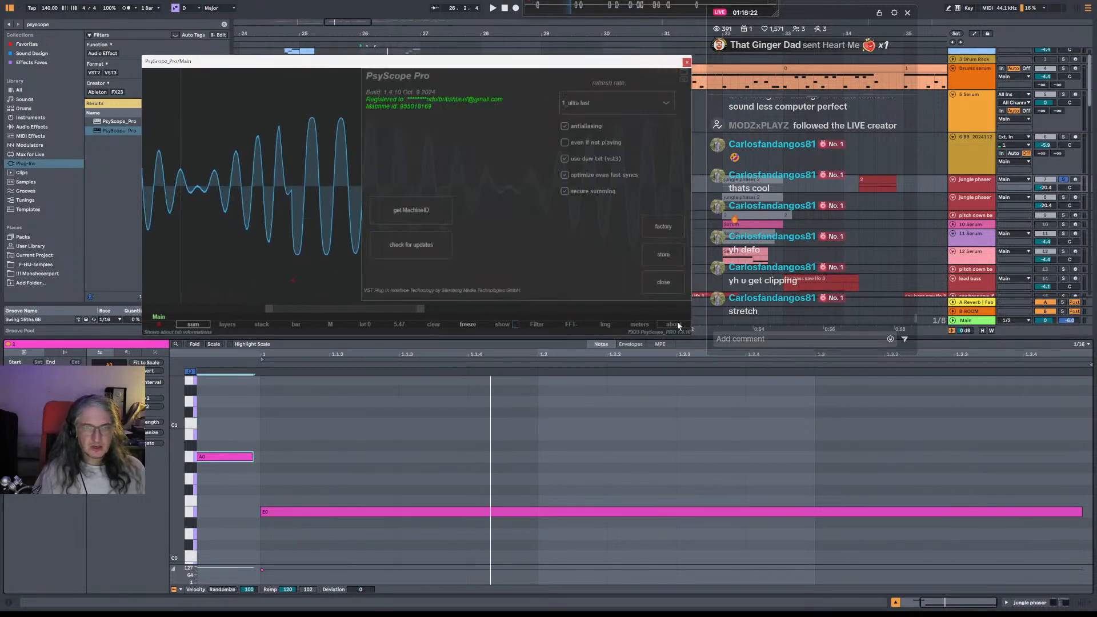
left_click(672, 291)
Zoom the scope out to the whole captured waveform and unsolo the first jungle phaser track.
left_click_drag(279, 308, 304, 200)
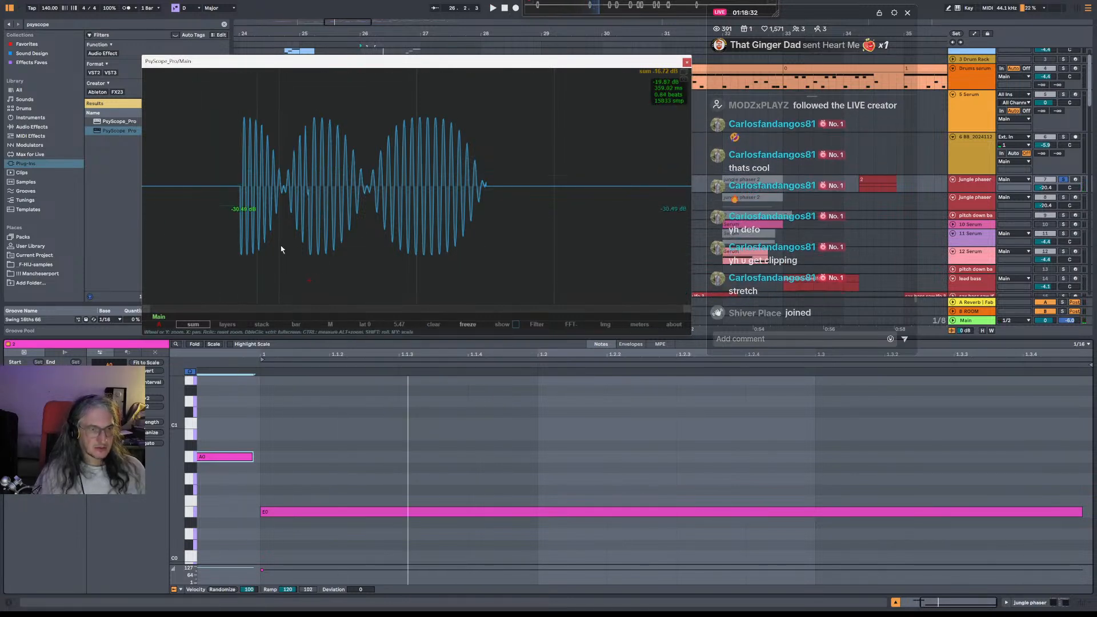
left_click(1065, 179)
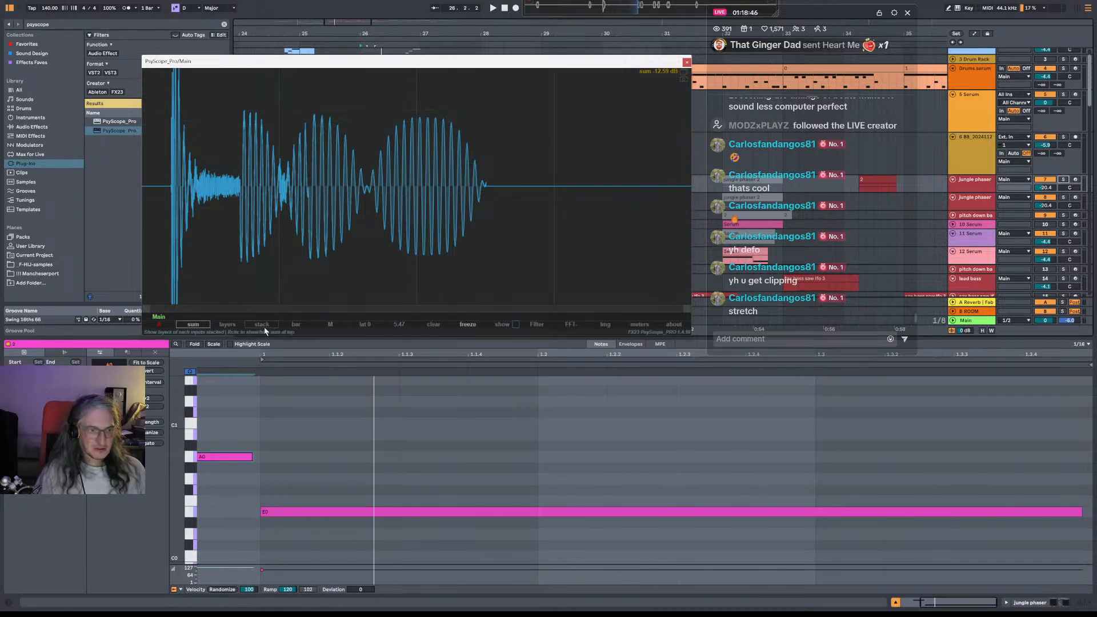
Compare PsyScope Pro's synced buffer lengths, set it to 2 bars, and close the scope.
right_click(297, 325)
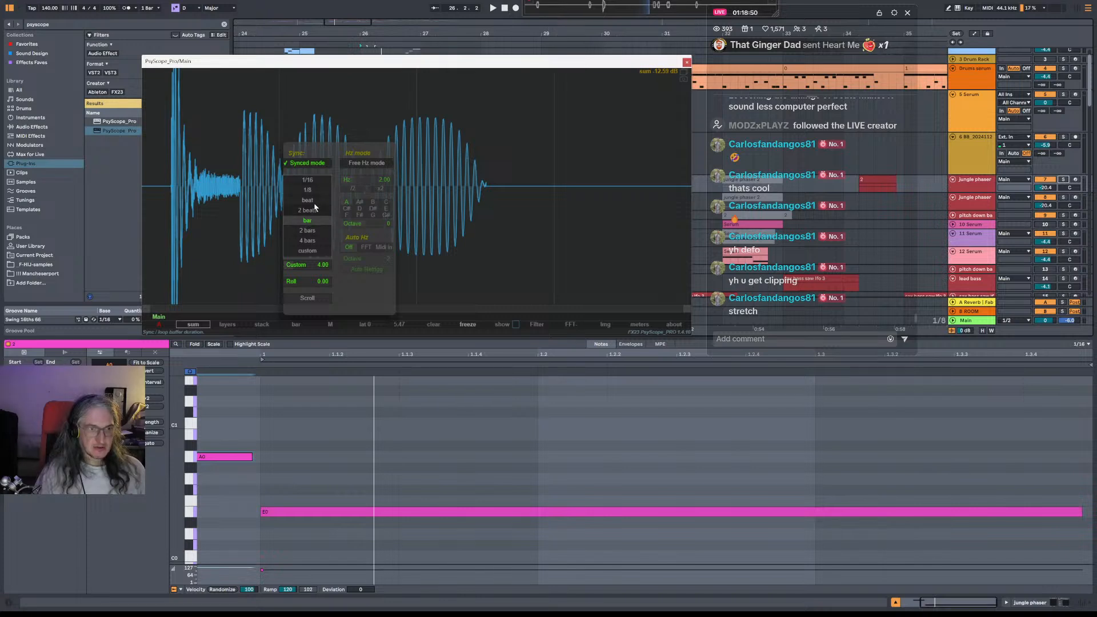
left_click(316, 211)
left_click(316, 194)
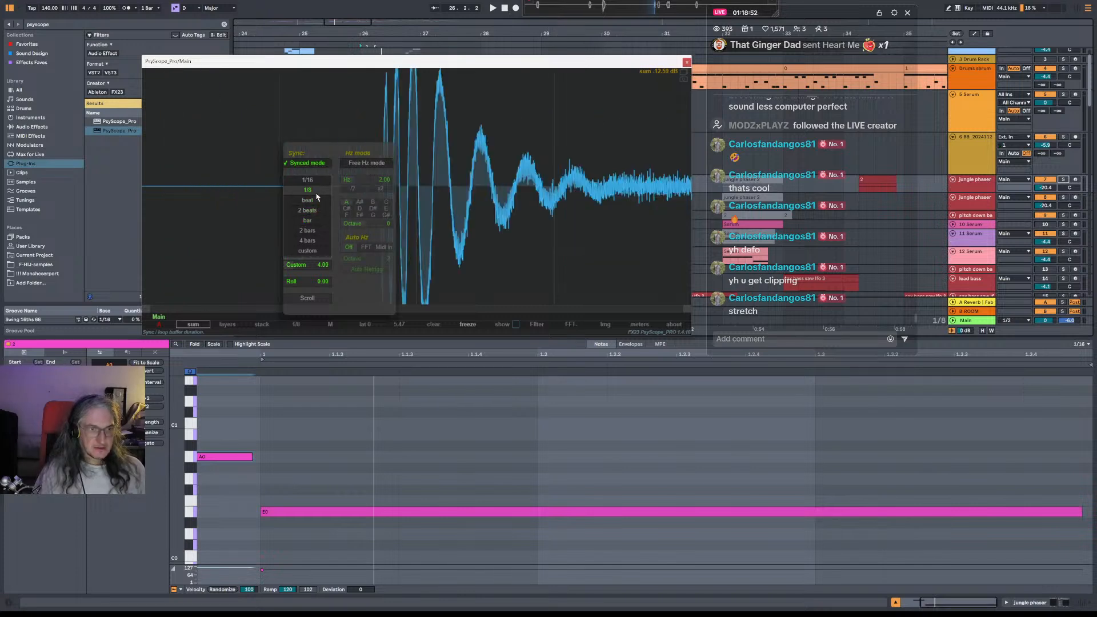
left_click(313, 221)
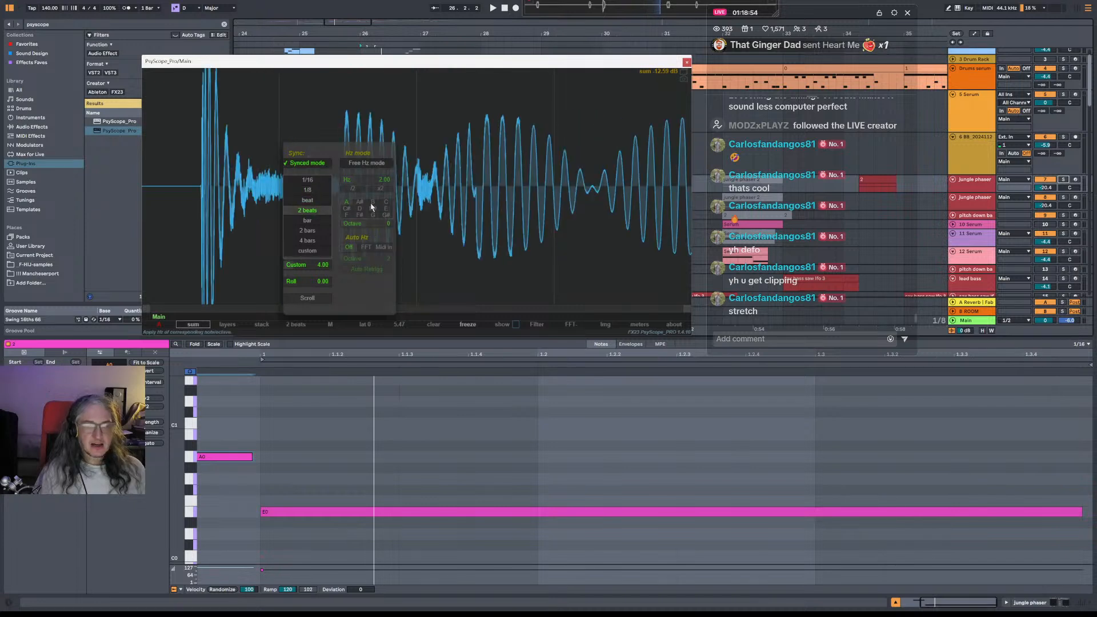
left_click(307, 230)
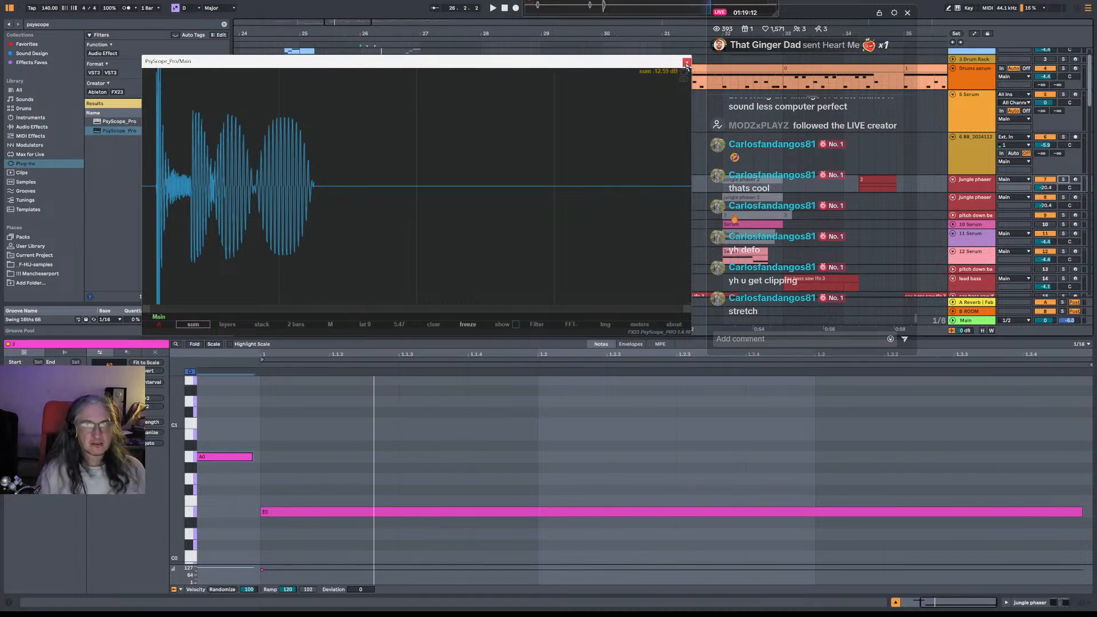
left_click(687, 63)
Recolour the magenta jungle phaser clip at bar 26 purple.
left_click(361, 188)
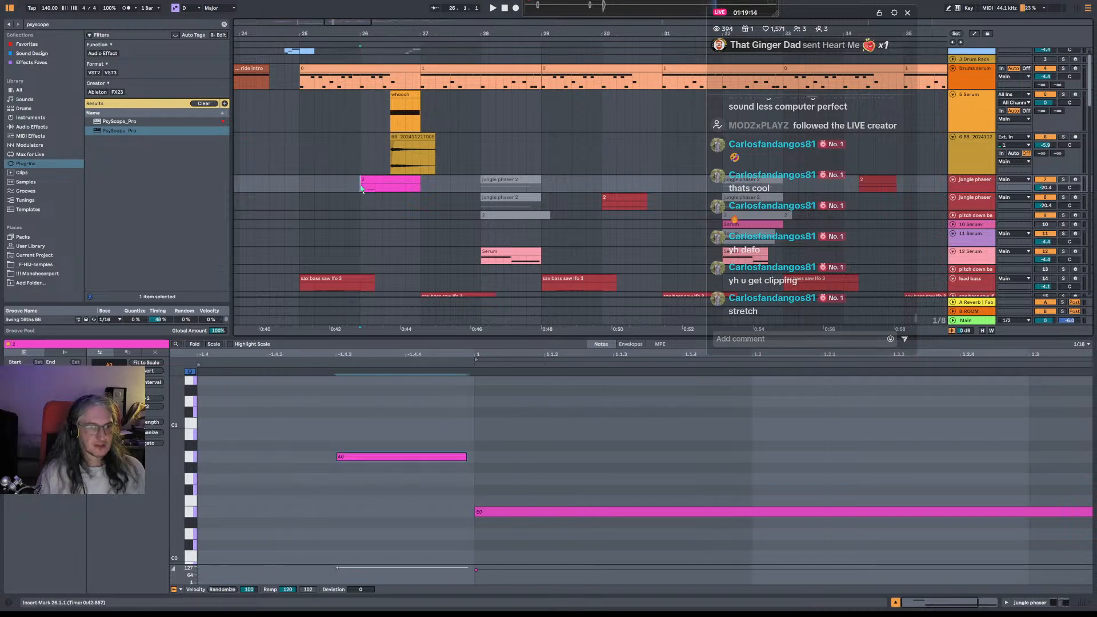
left_click(402, 181)
right_click(401, 181)
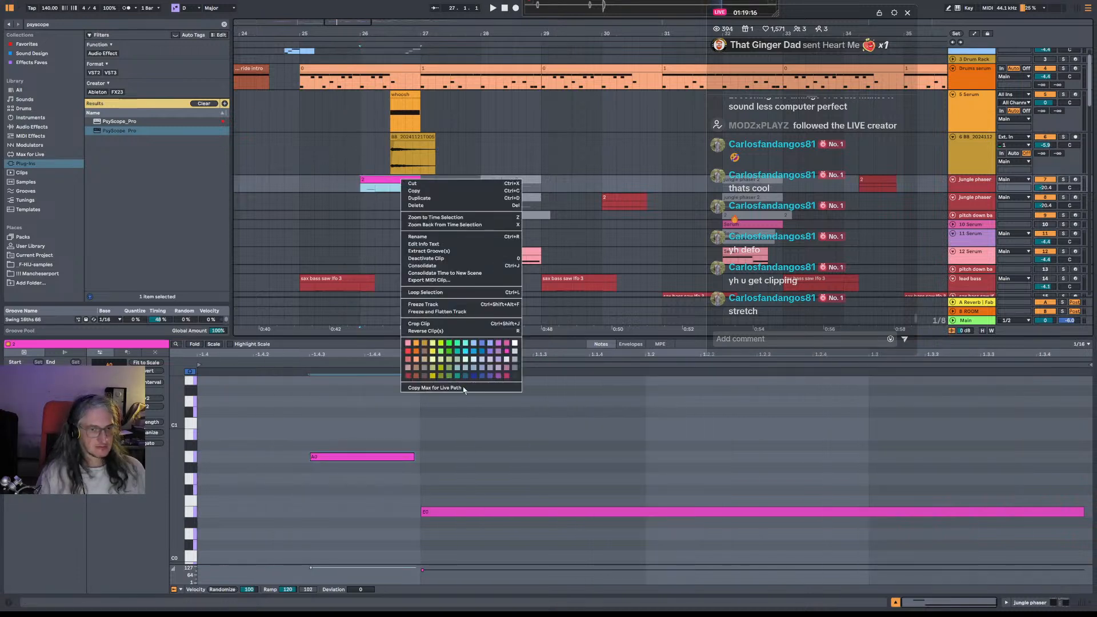
left_click(374, 177)
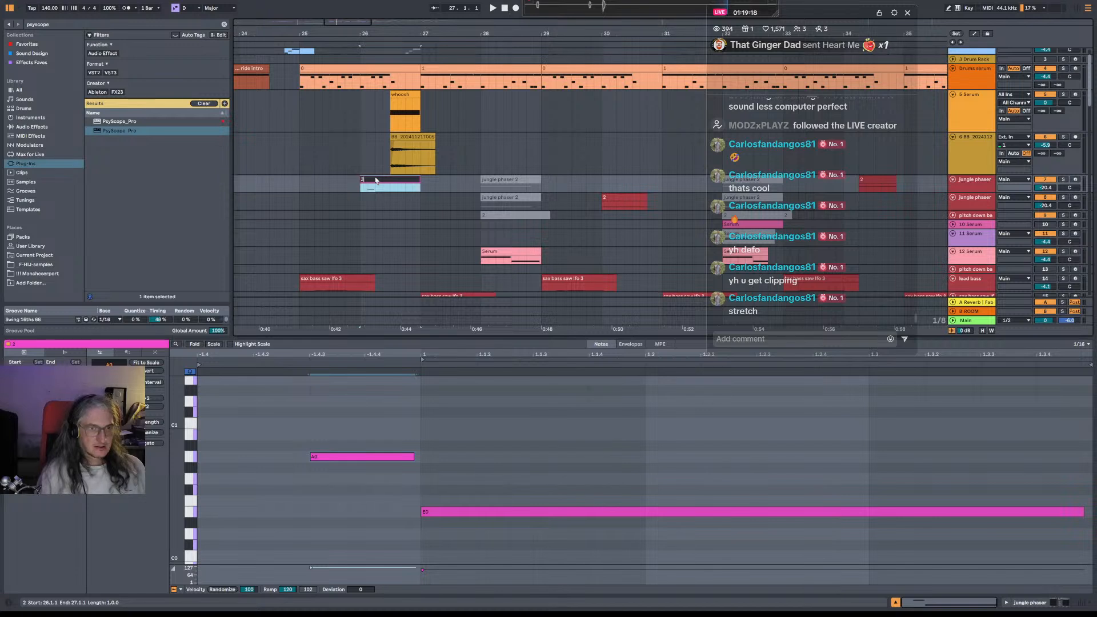
right_click(375, 178)
left_click(466, 374)
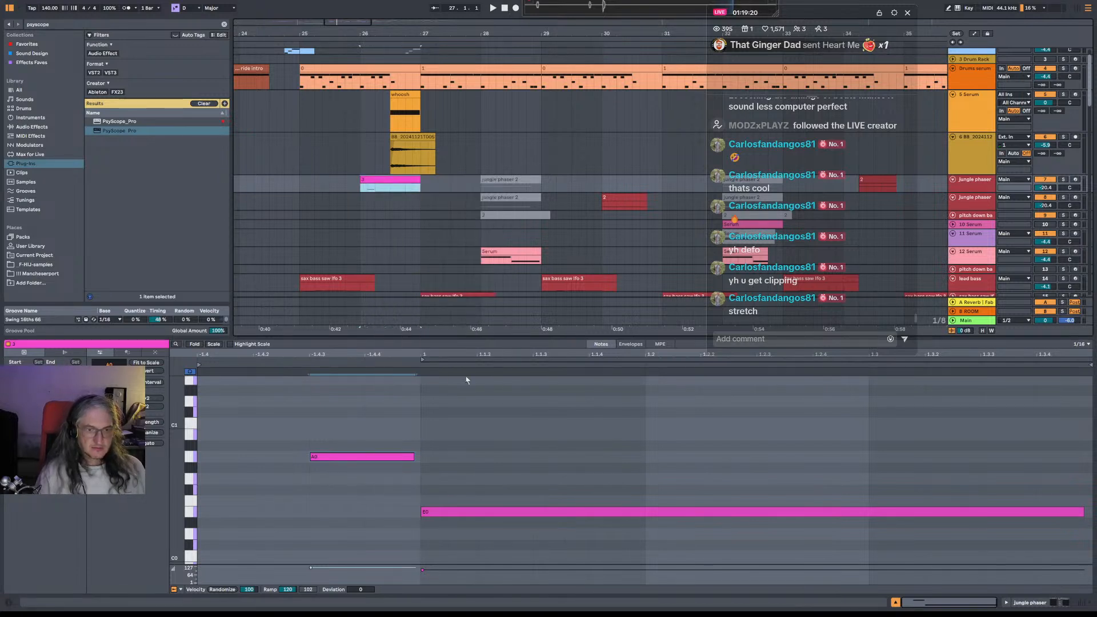
Play the full arrangement from bar 25 and look over the tracks and clips that follow.
left_click(300, 189)
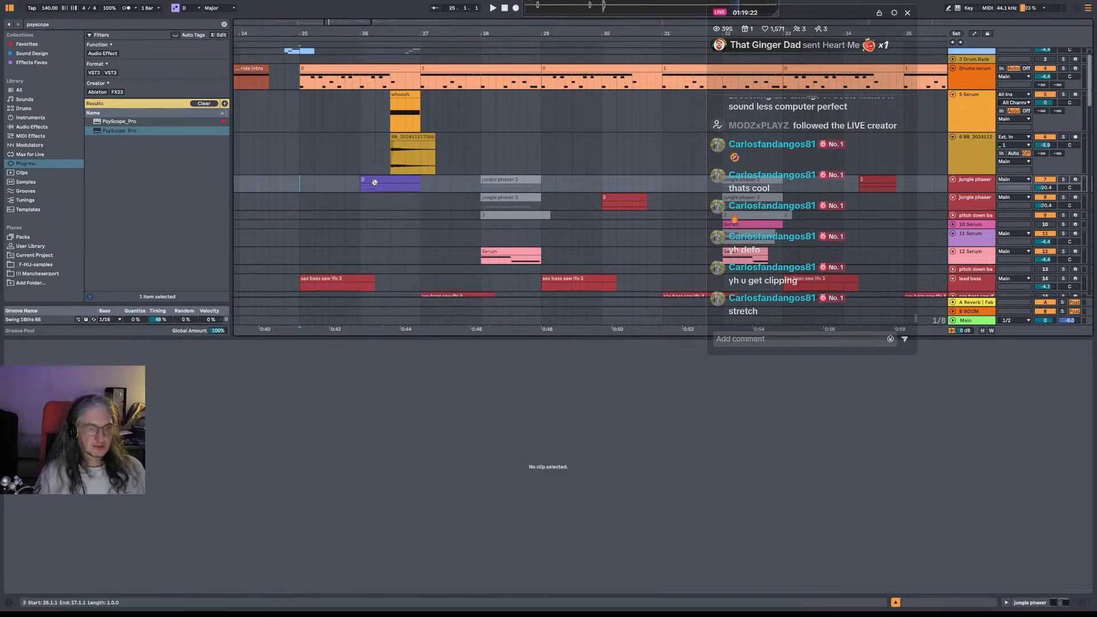
key("space")
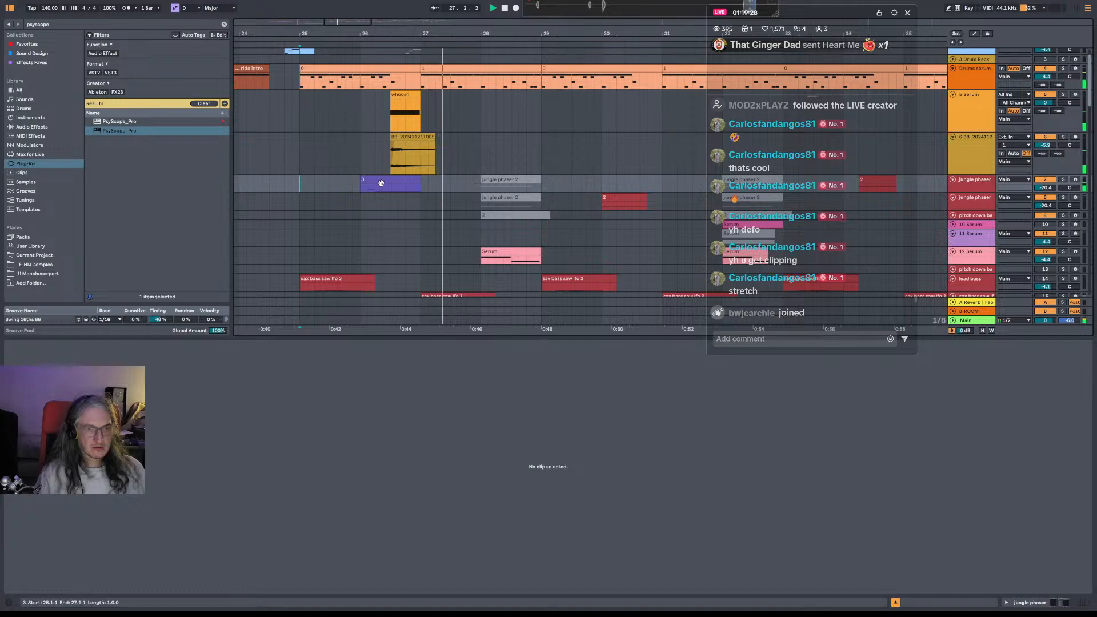
scroll(483, 234, "down", 3)
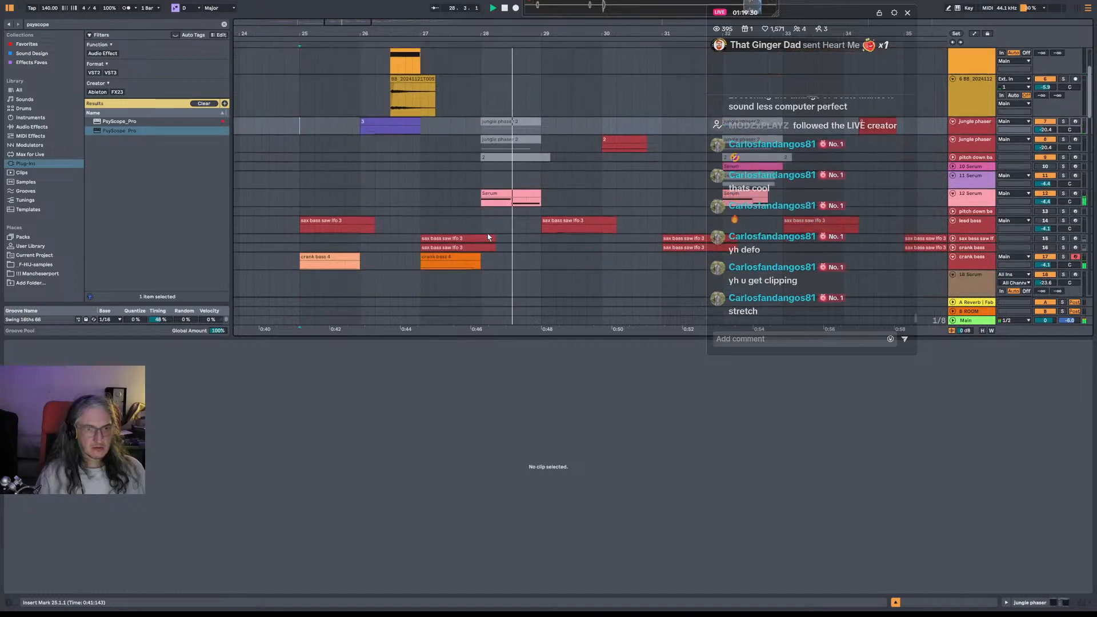
scroll(422, 109, "down", 3)
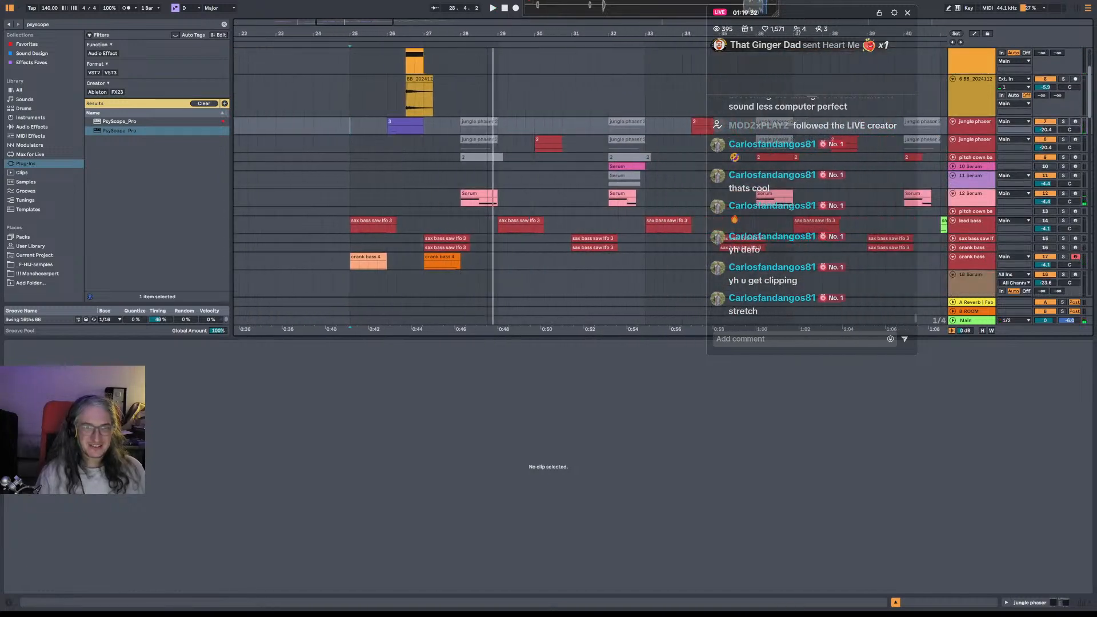
Fold the lead bass track and play the arrangement from bar 25.
left_click(953, 221)
key("space")
key("space")
key("space")
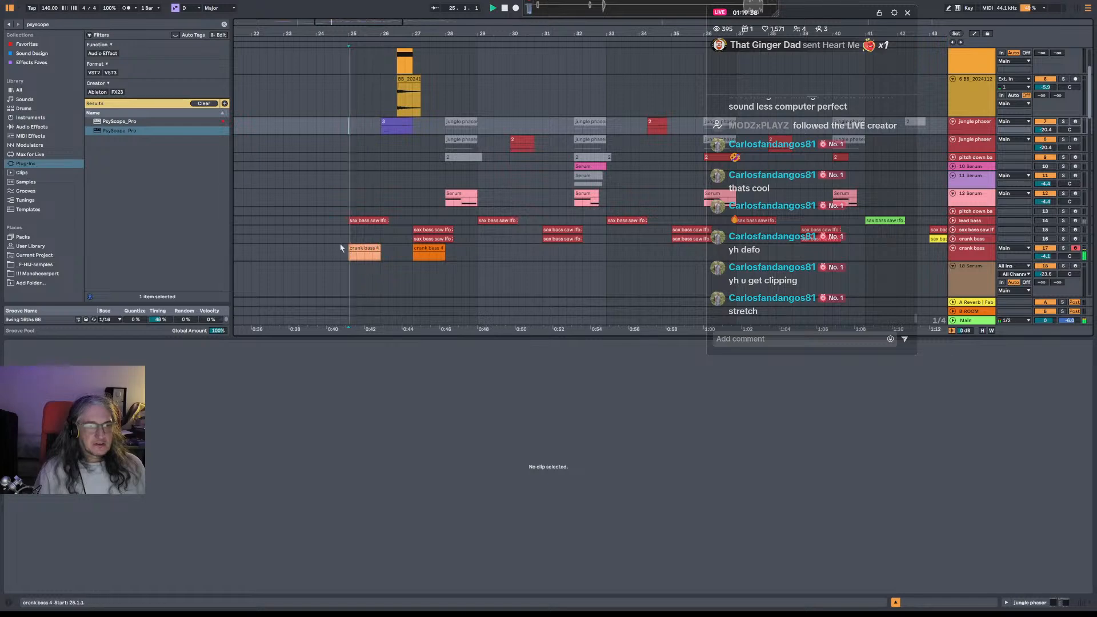
Select the clips at bar 25 on the lead and super saw tracks, solo both tracks, and play them.
scroll(342, 246, "down", 10)
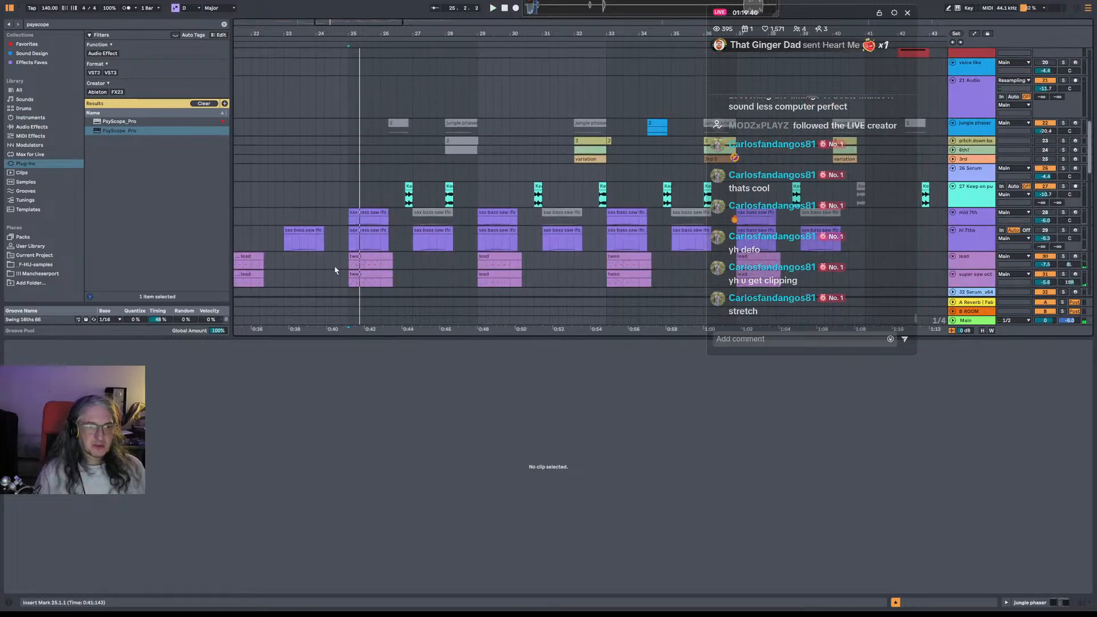
left_click(333, 266)
left_click_drag(353, 266, 389, 280)
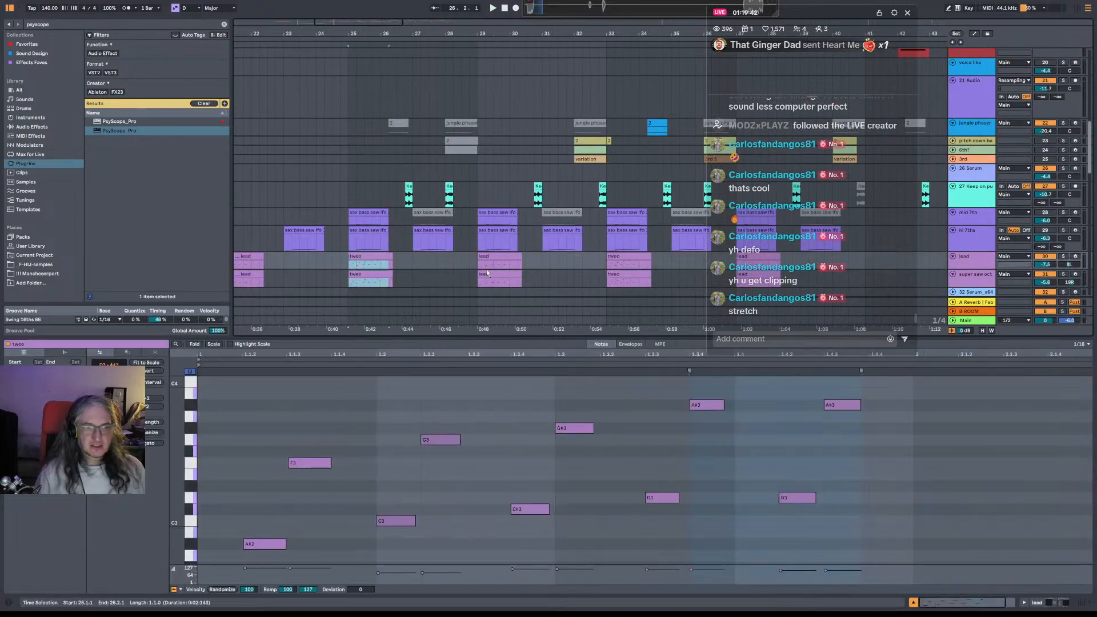
left_click(1064, 256)
left_click(1065, 274)
key("space")
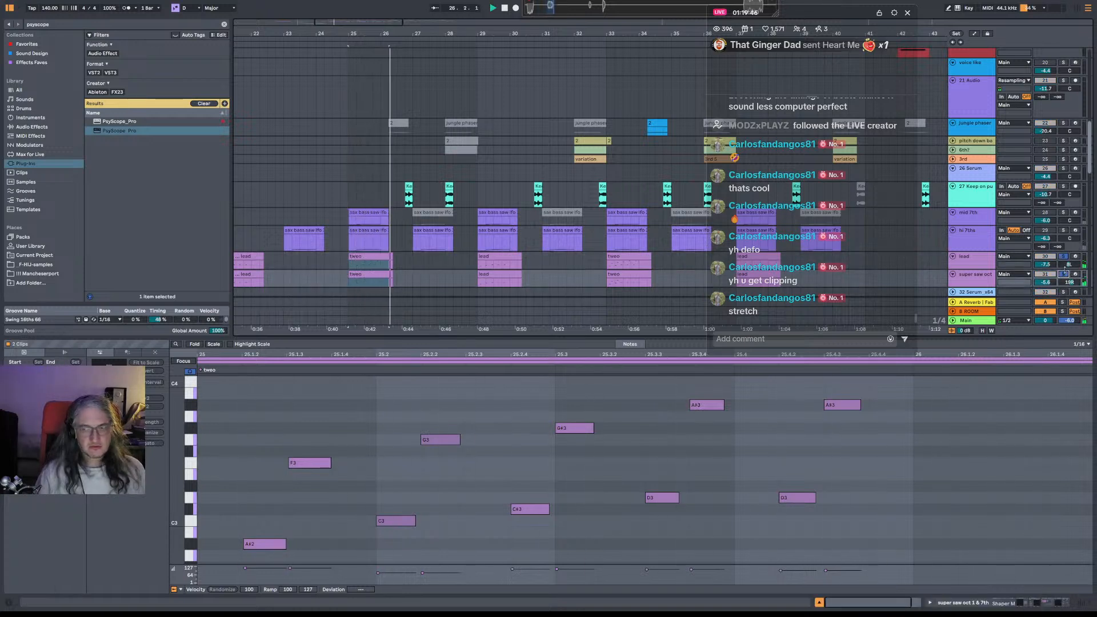
Listen to the full mix from bar 25, toggling the lead and lead bass tracks to compare their contribution.
left_click(1045, 257)
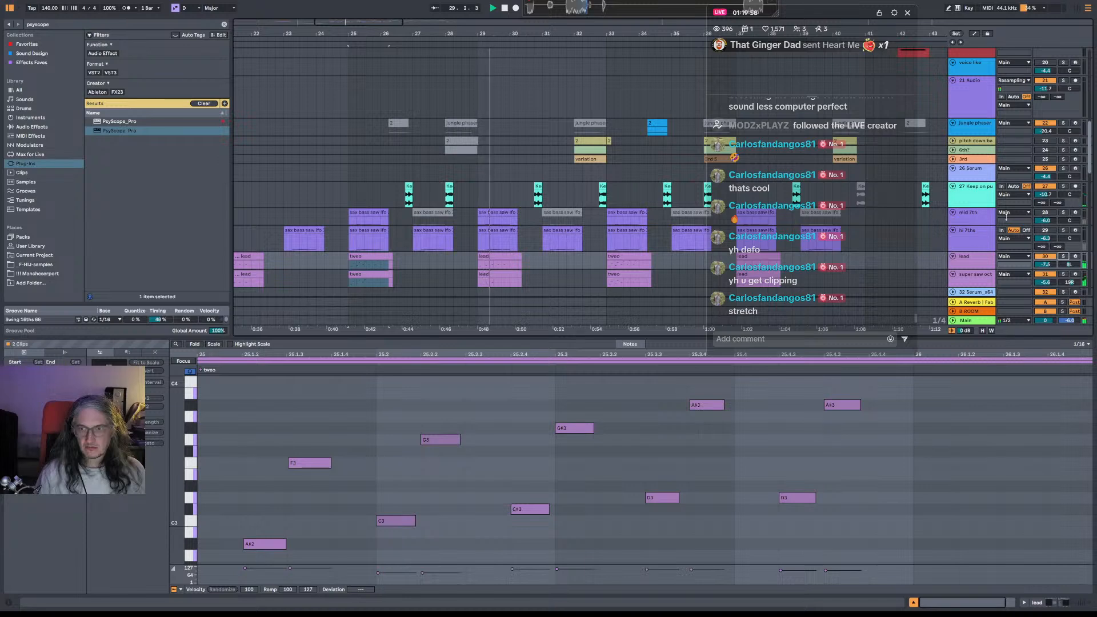
scroll(437, 178, "up", 5)
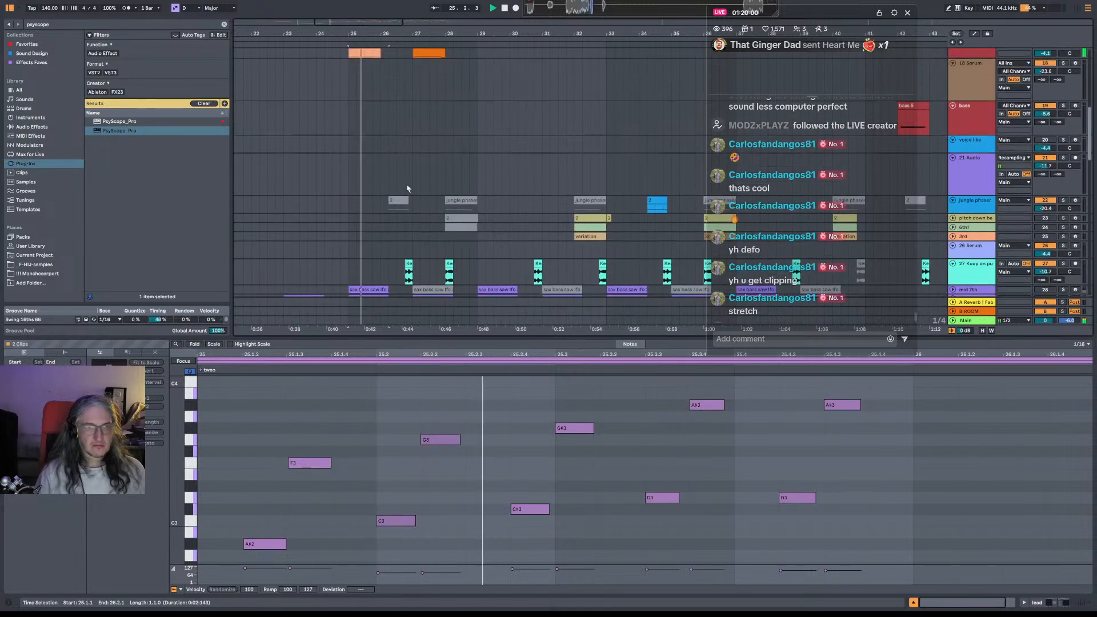
scroll(436, 177, "up", 3)
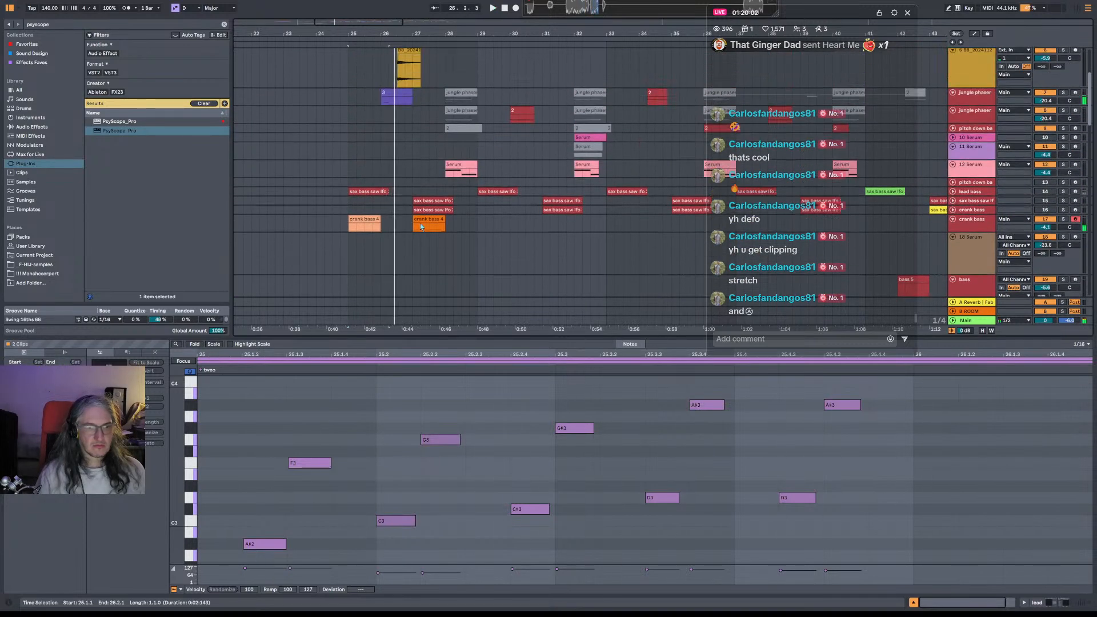
left_click(1045, 194)
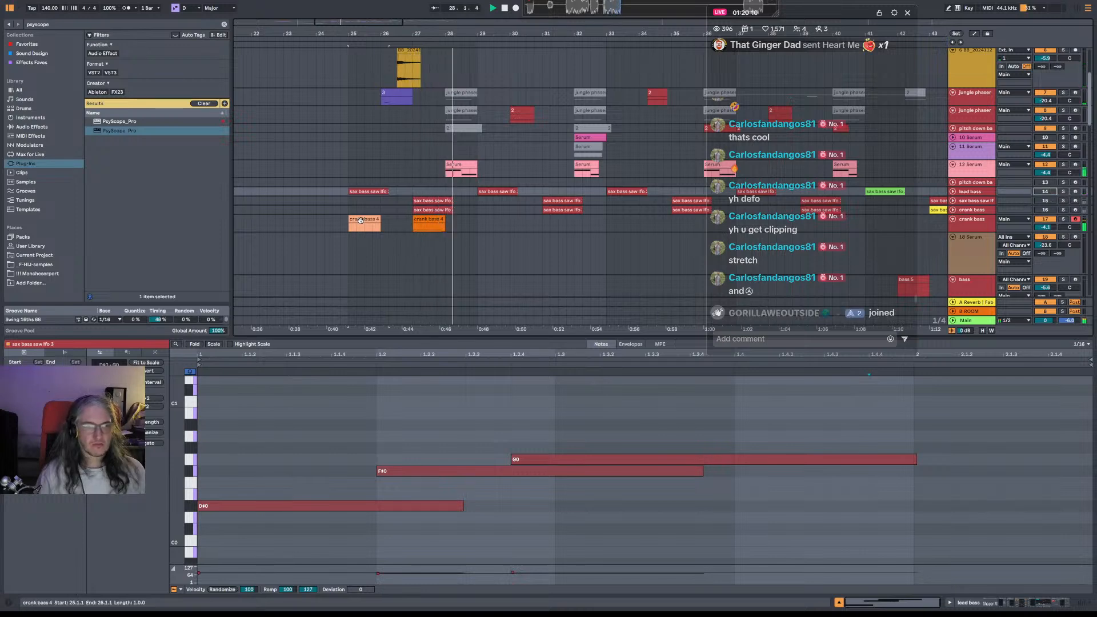
Copy the crank bass clips at bars 25 and 27 to bars 29 and 31.
left_click_drag(360, 220, 560, 222)
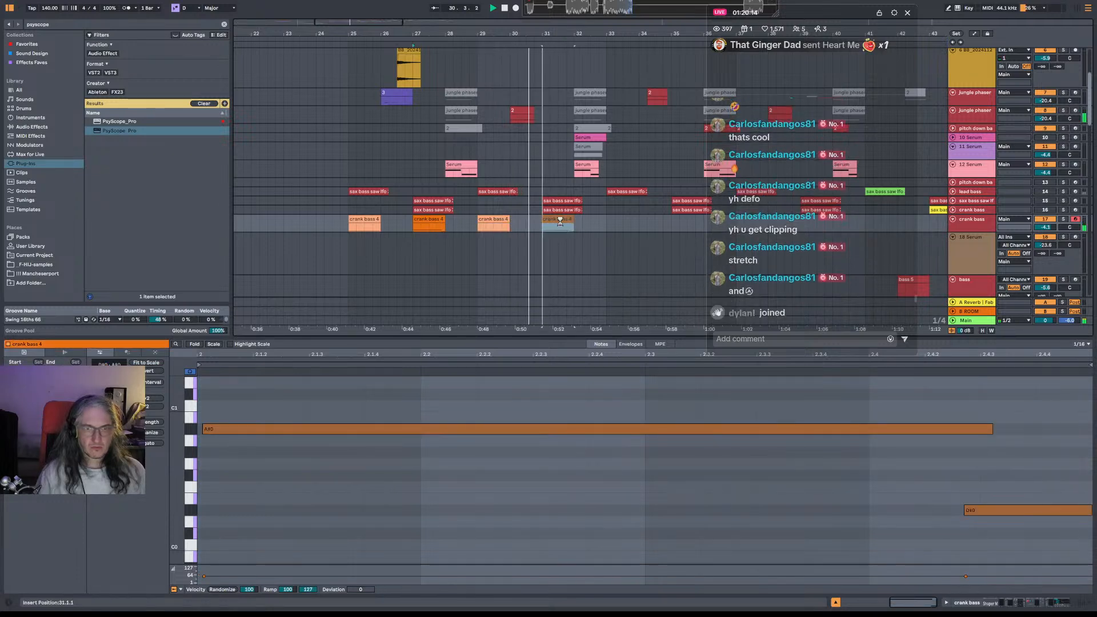
left_click_drag(637, 214, 549, 256)
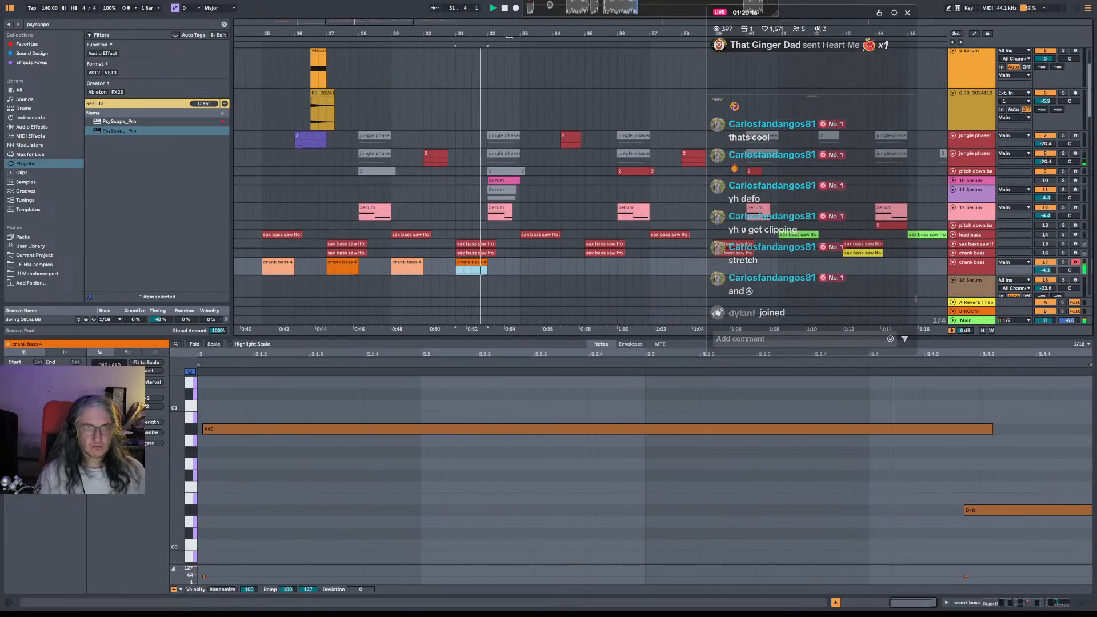
left_click_drag(509, 37, 471, 19)
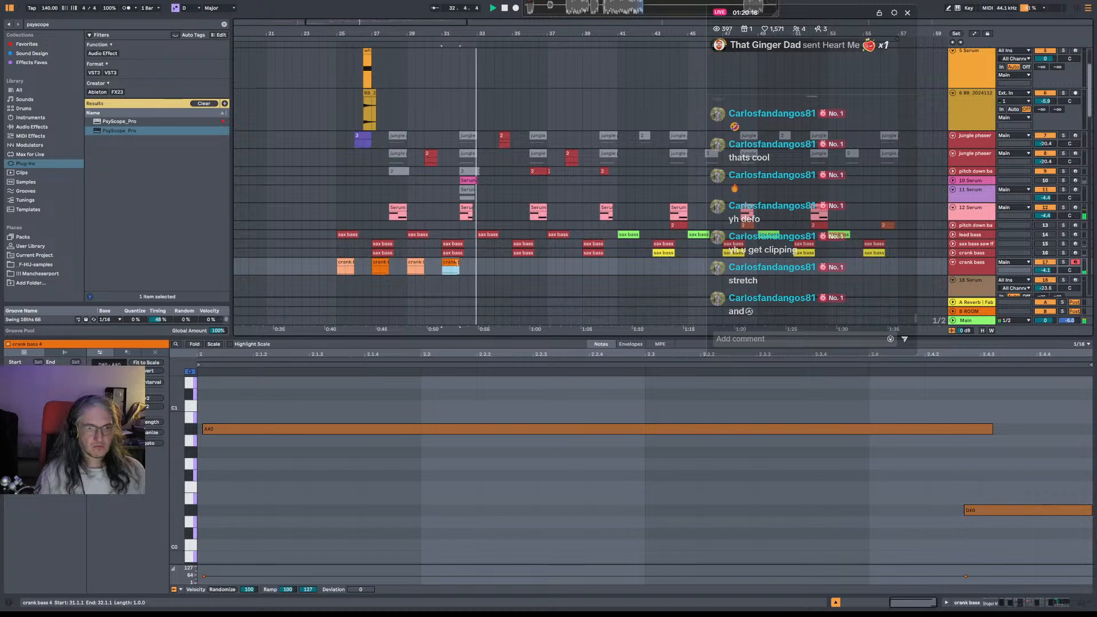
Duplicate the four crank bass clips from bars 25 to 32 directly after themselves and play from bar 24.
left_click_drag(468, 268, 339, 270)
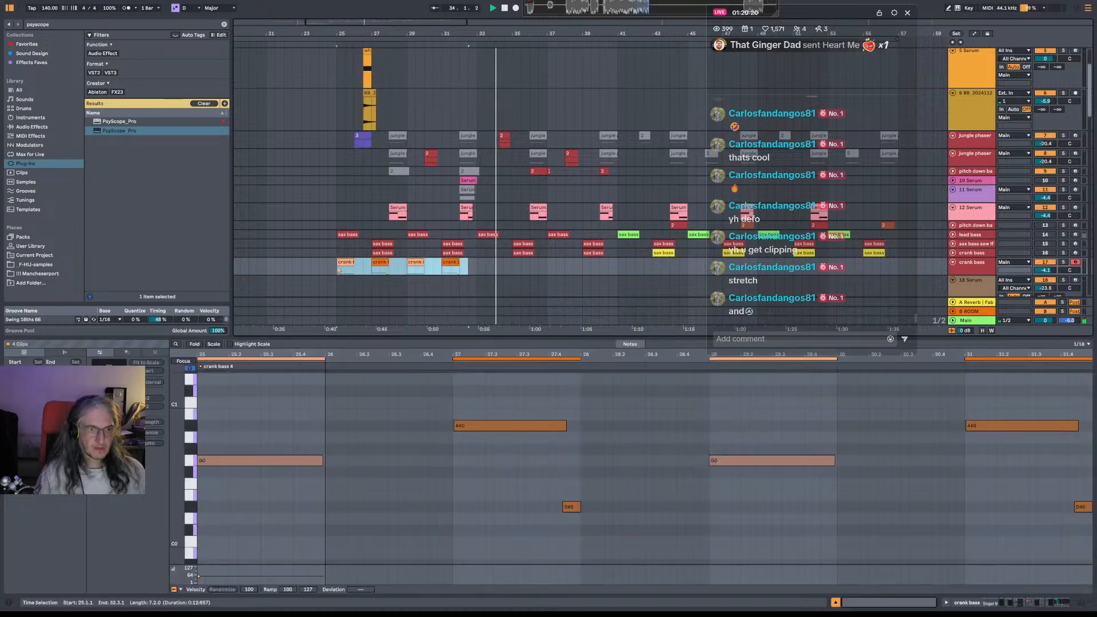
key("ctrl+d")
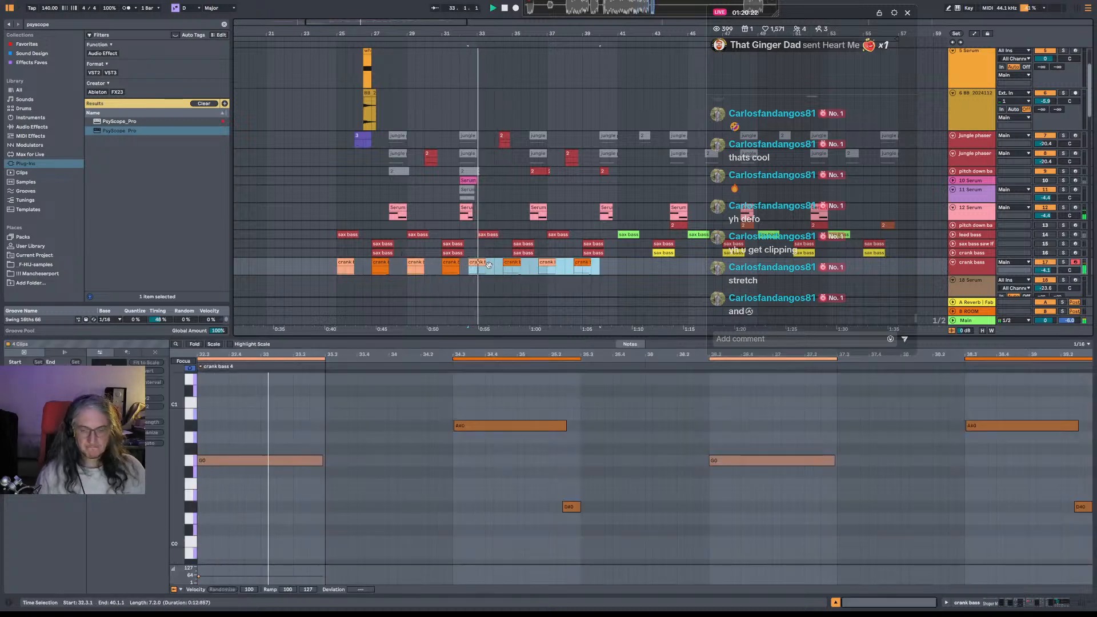
left_click(328, 269)
key("space")
key("space")
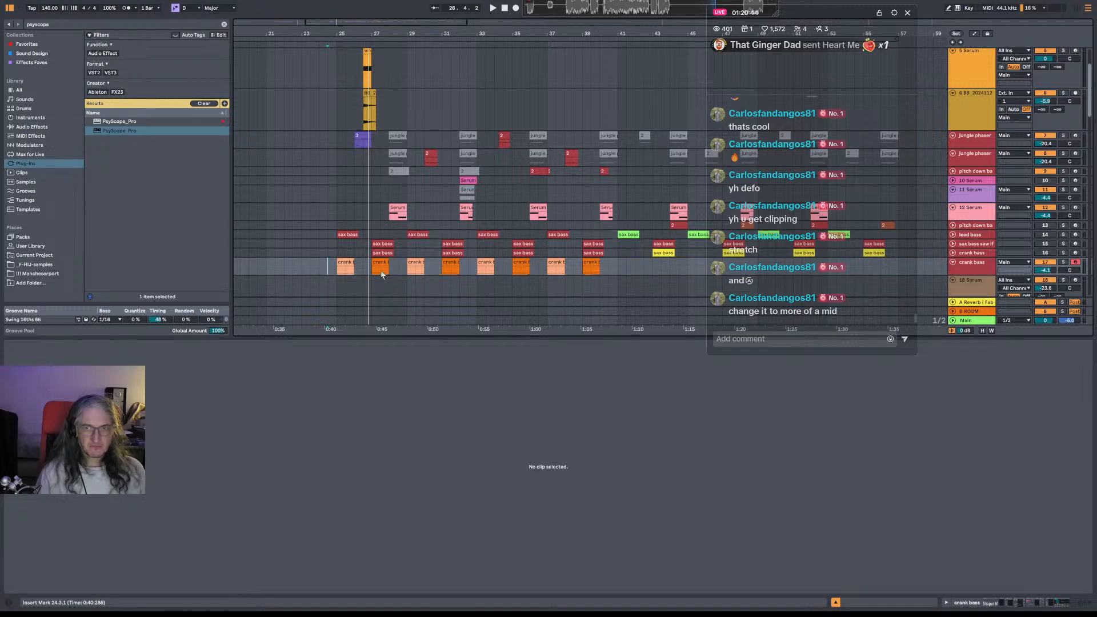
Play from the crank bass clip at bar 25, soloing the lead track and the super saw track in turn.
left_click(342, 270)
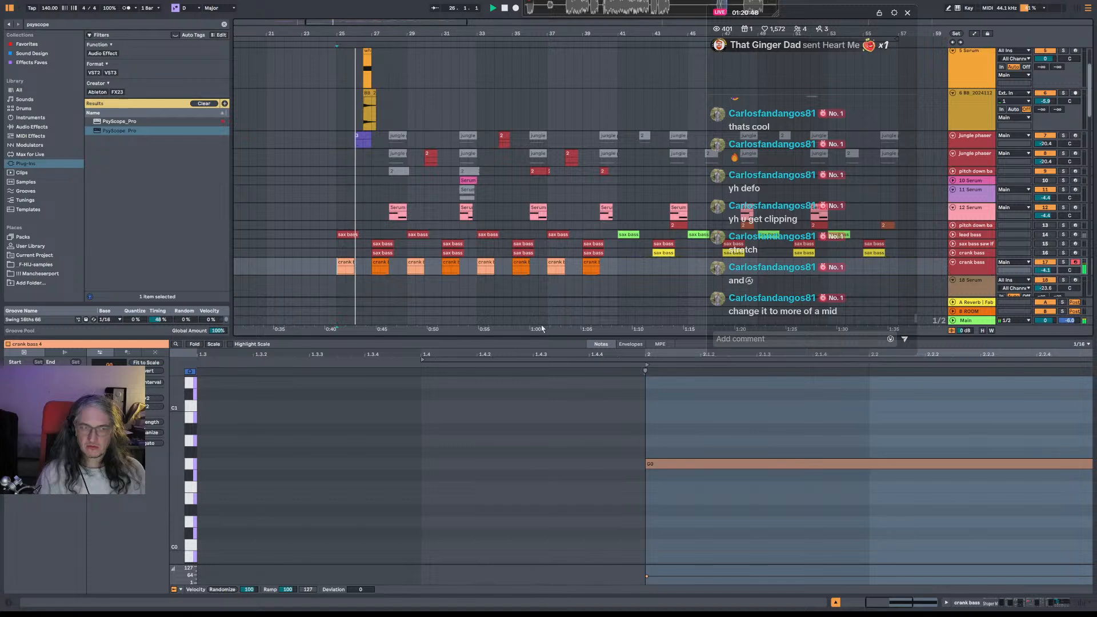
scroll(460, 287, "down", 10)
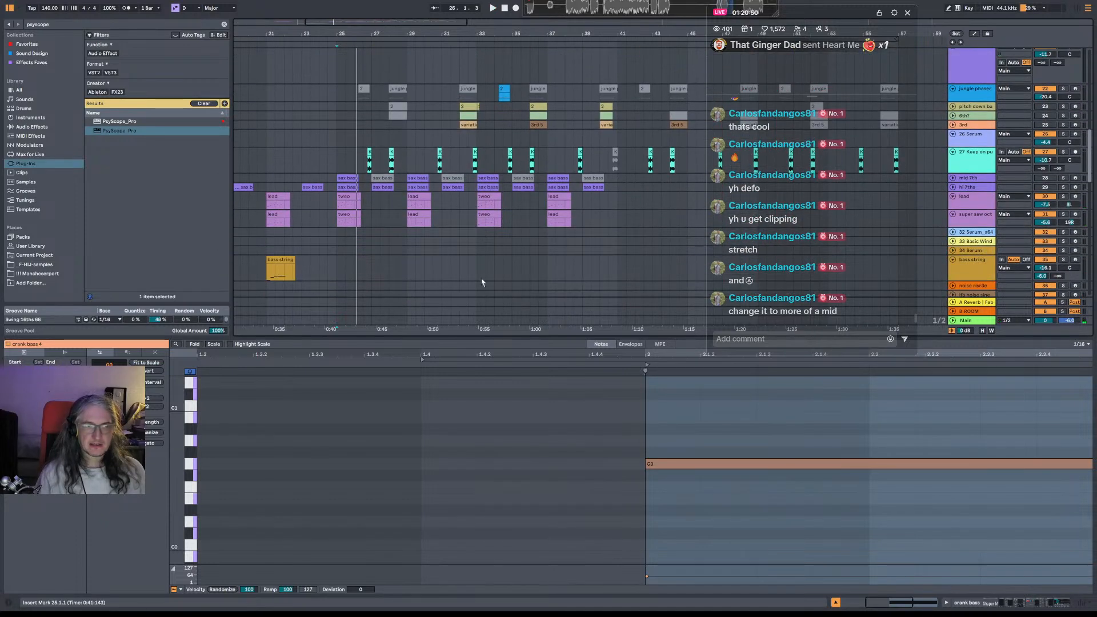
left_click(1062, 197)
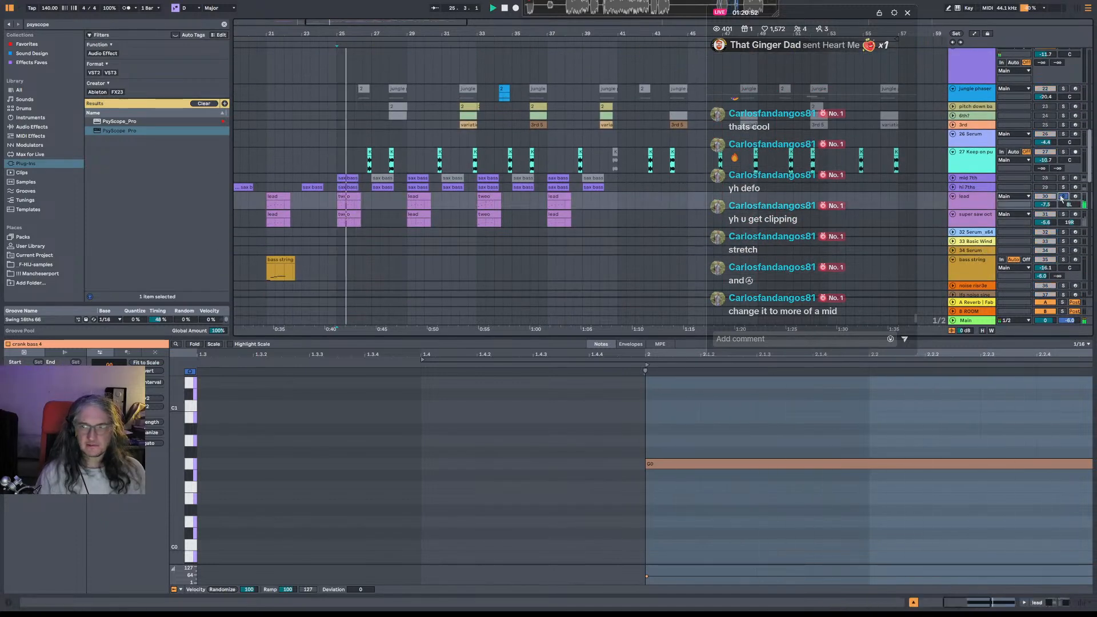
left_click(1064, 215)
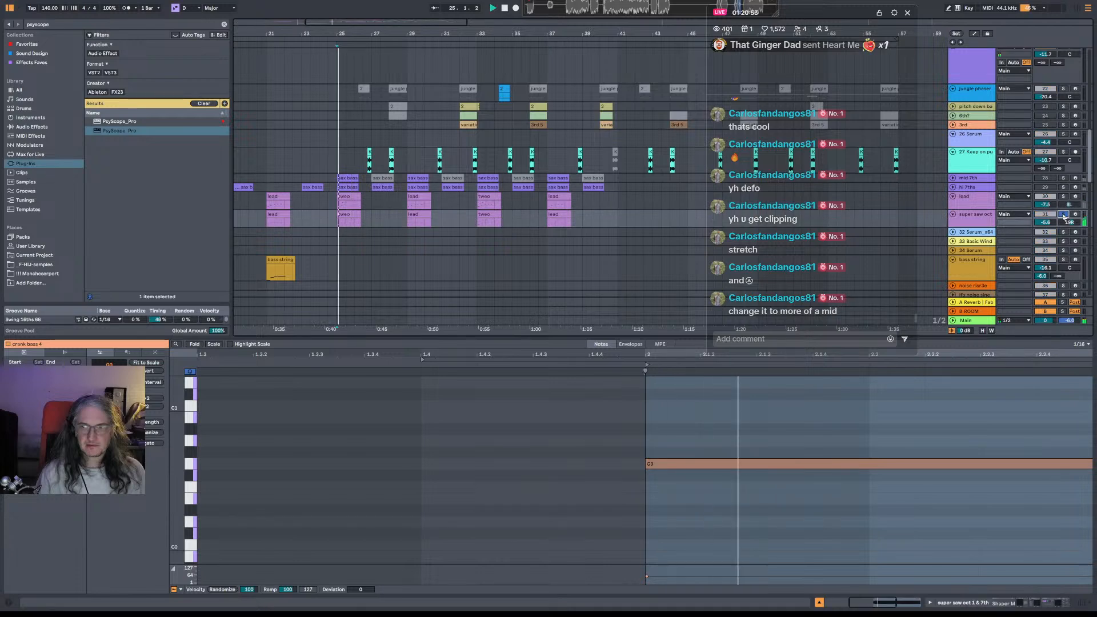
key("space")
Show the super saw oct 1 & 7th track's devices, play from bar 25, and open its Serum window.
double_click(979, 222)
key("space")
key("space")
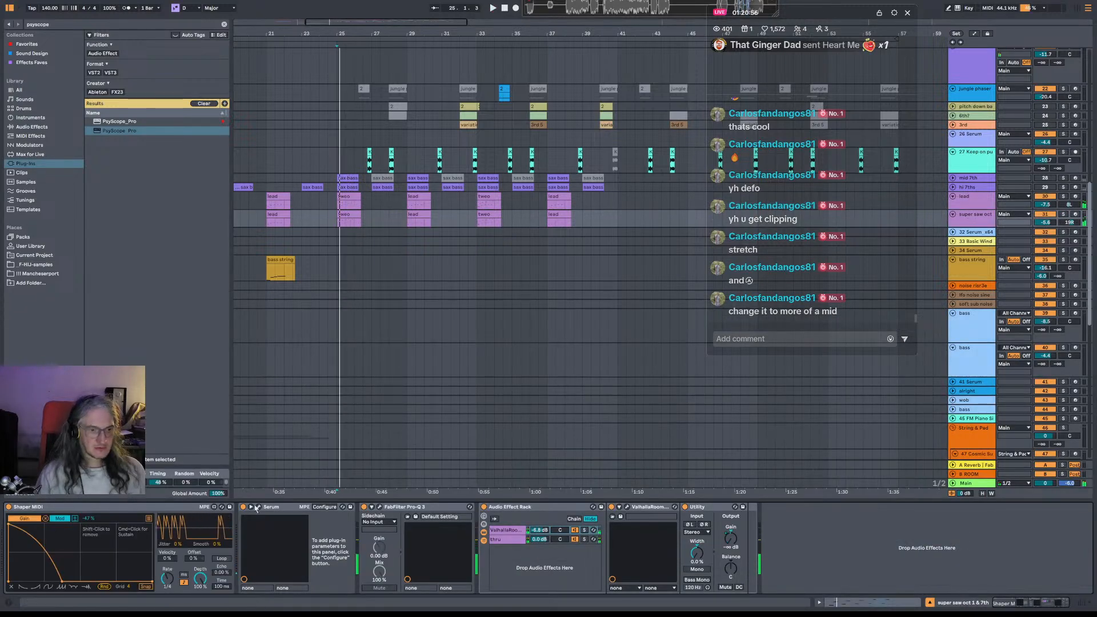
left_click(259, 508)
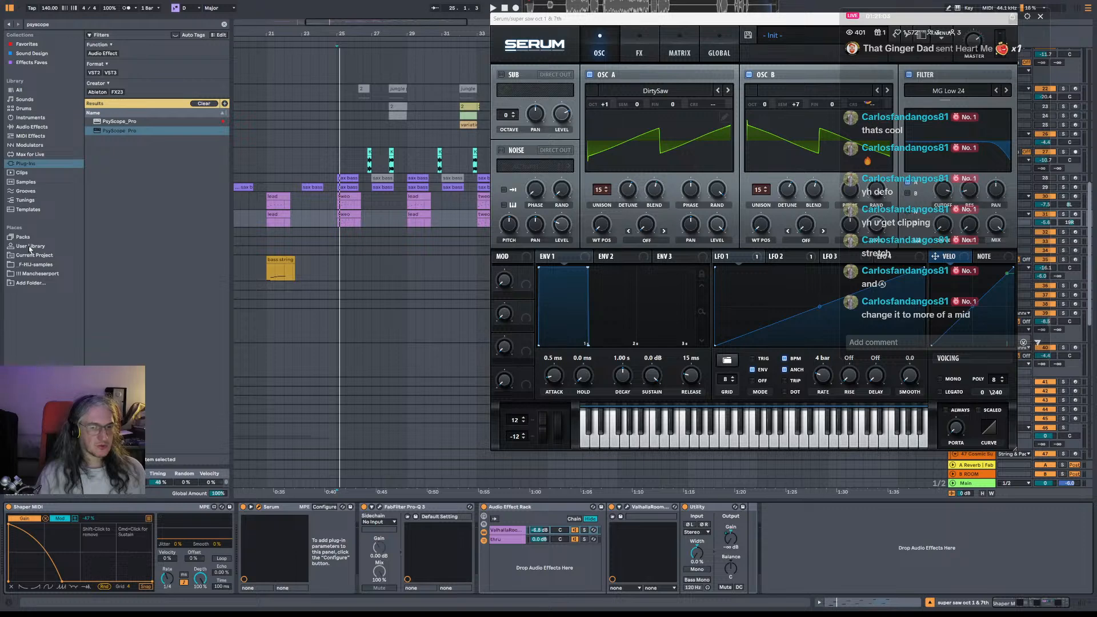
Clear the browser search, add the favourite -12.adv pitch preset before Serum on the super saw track, and close Serum.
left_click(43, 139)
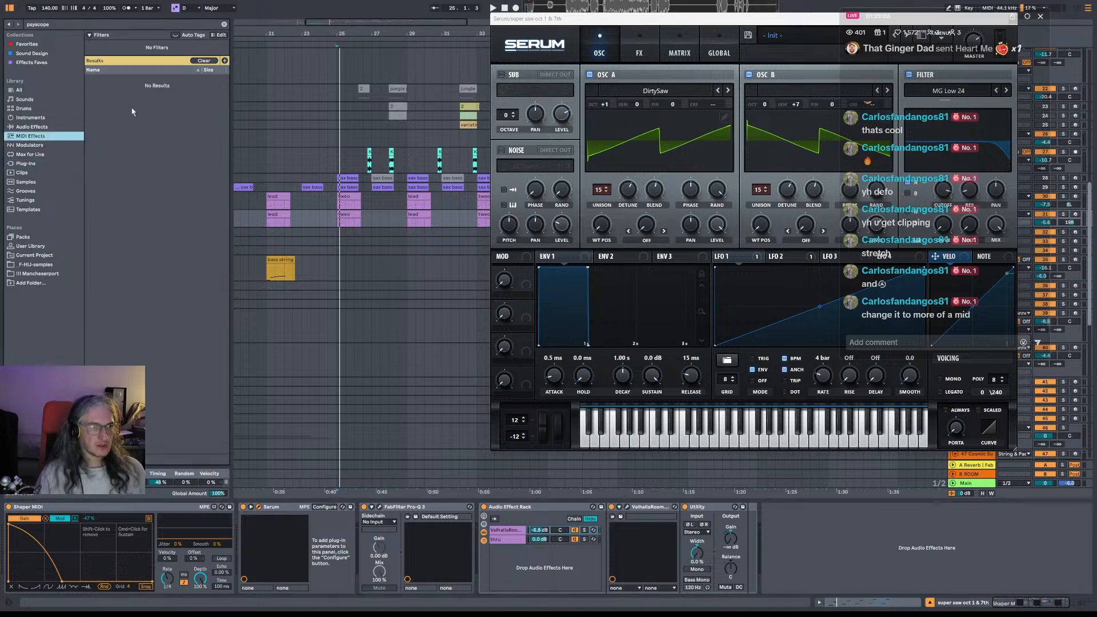
left_click(44, 45)
left_click(225, 23)
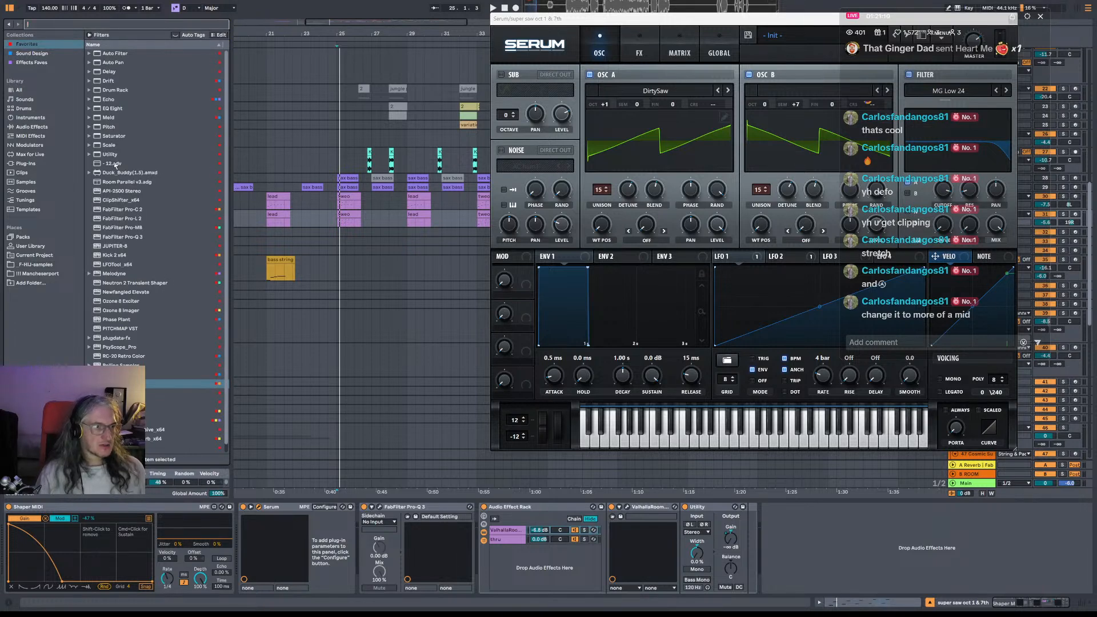
left_click(115, 164)
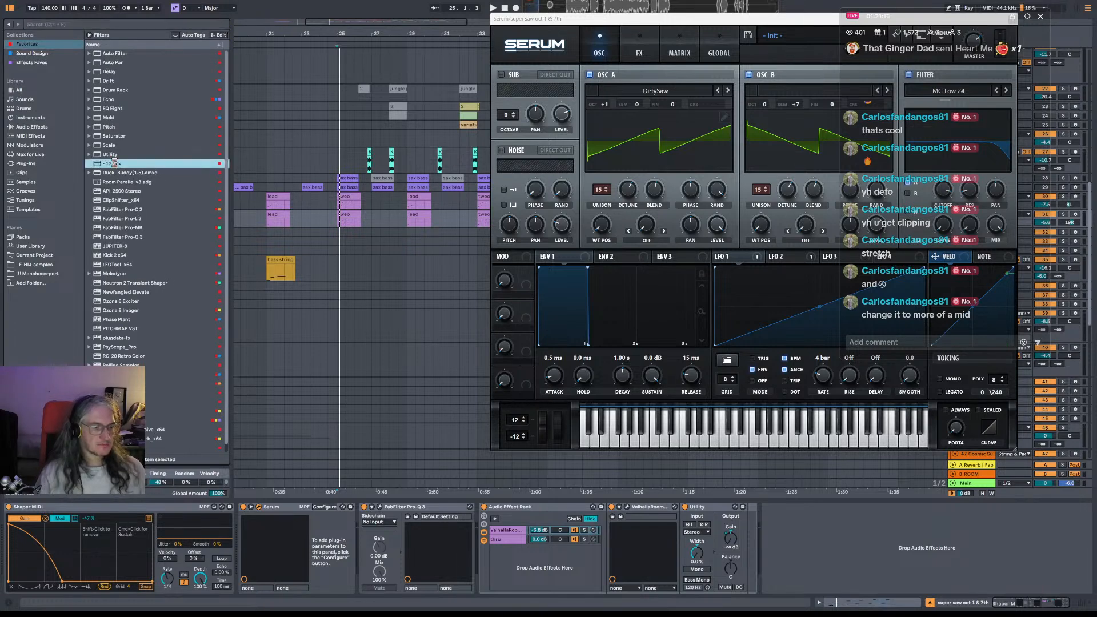
double_click(115, 163)
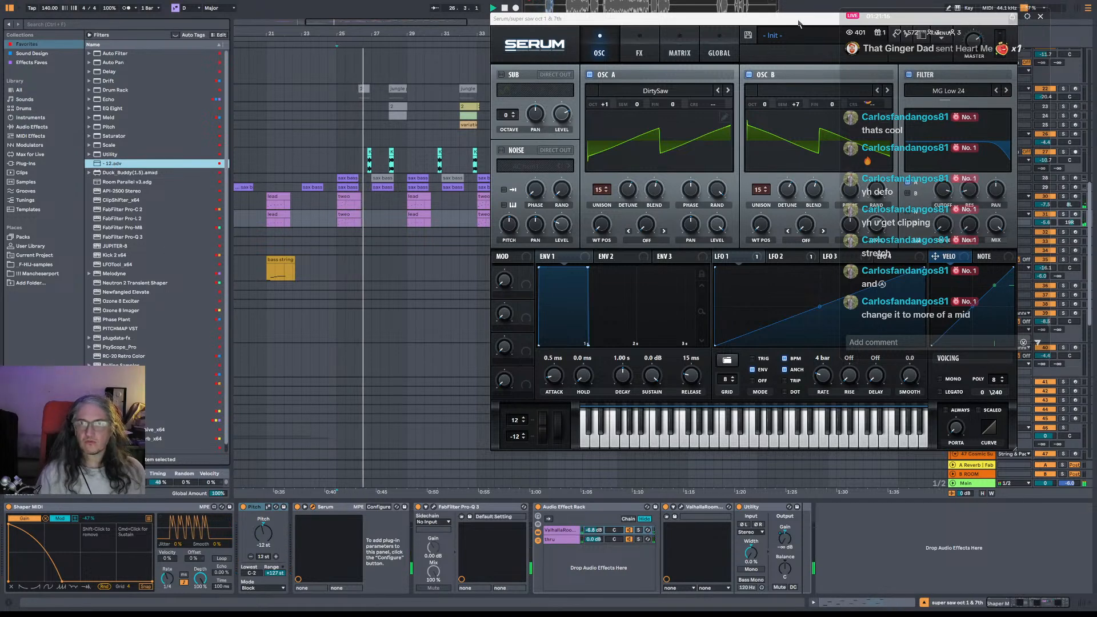
left_click_drag(860, 20, 657, 76)
left_click(811, 75)
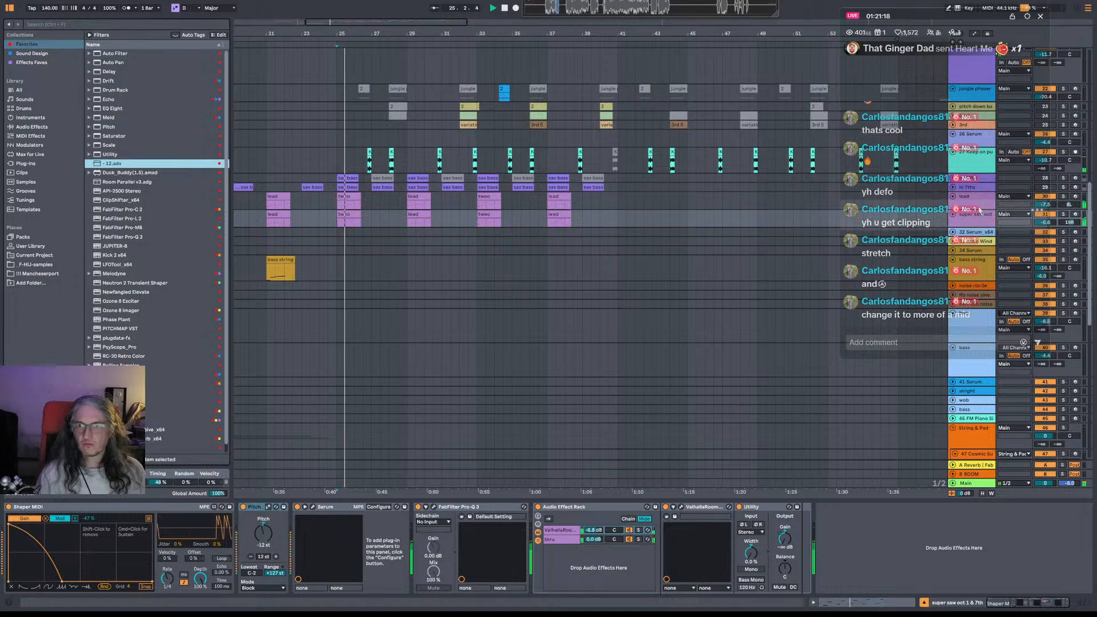
Move the live chat overlay off the track headers and add a second -12.adv pitch preset before Serum.
left_click_drag(957, 19, 846, 14)
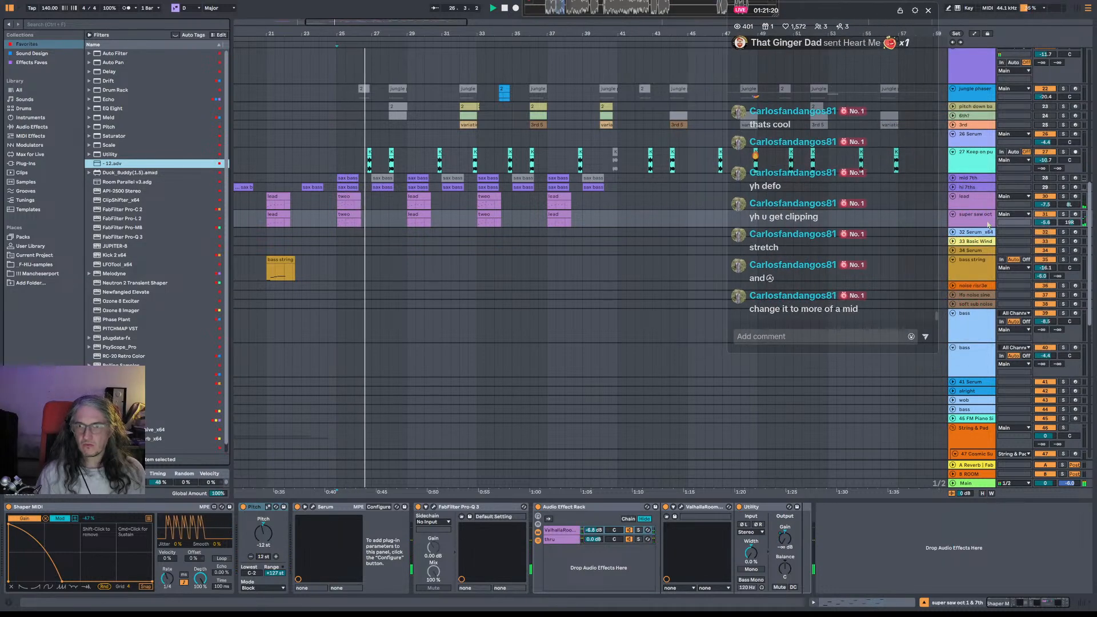
left_click(118, 164)
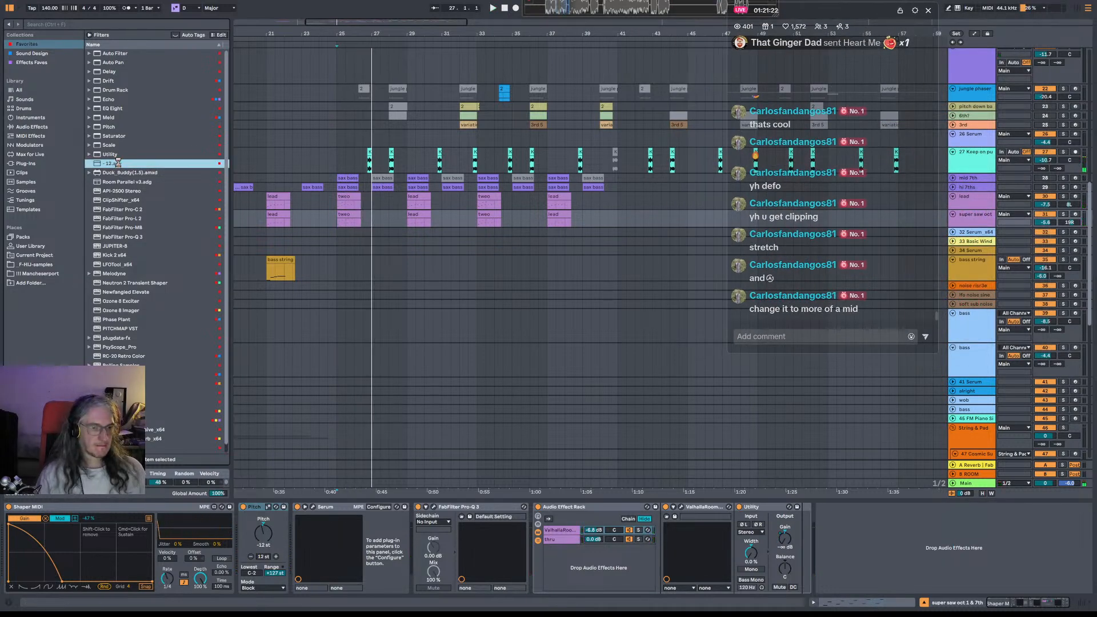
left_click_drag(300, 498, 315, 511)
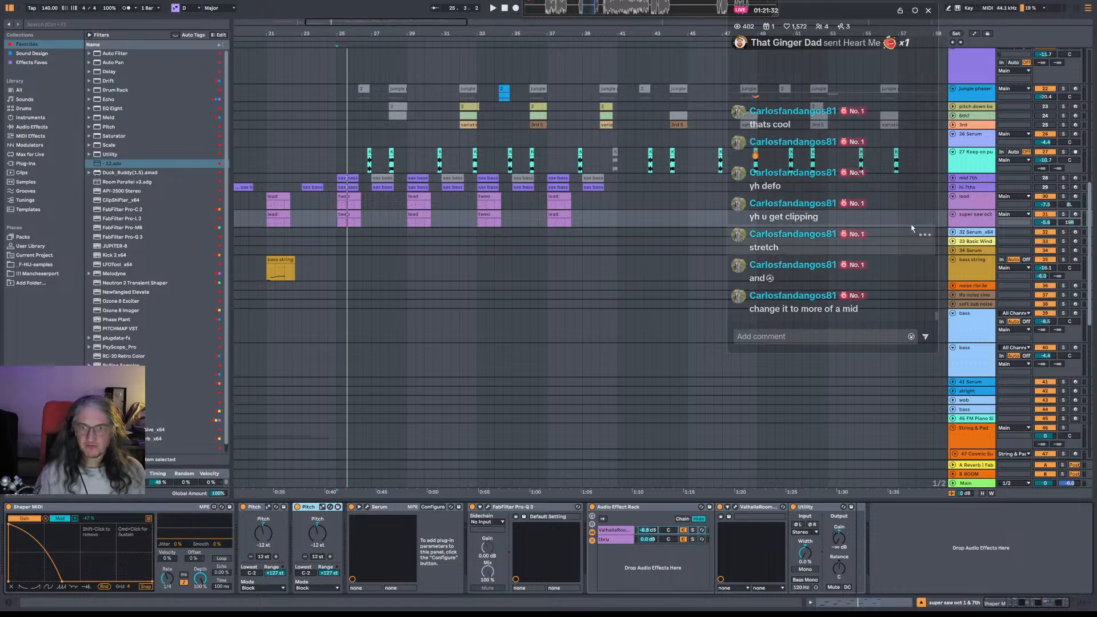
Select the lead track, play the arrangement from bar 24, and look over the bass, phaser and lead tracks through bar 41.
key("Up")
key("space")
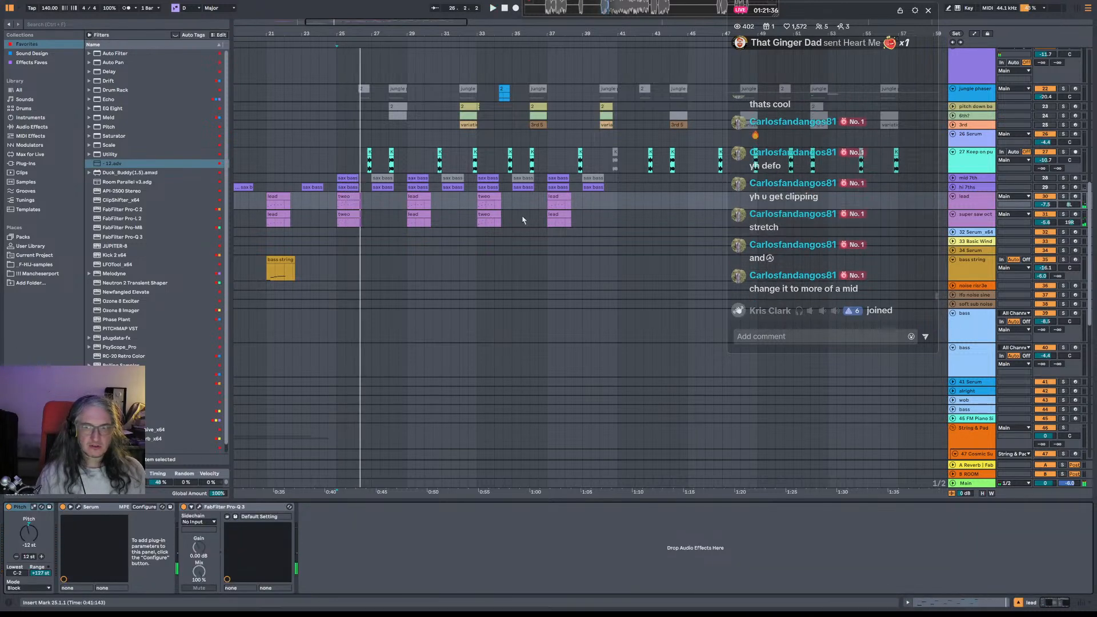
left_click(330, 206)
key("space")
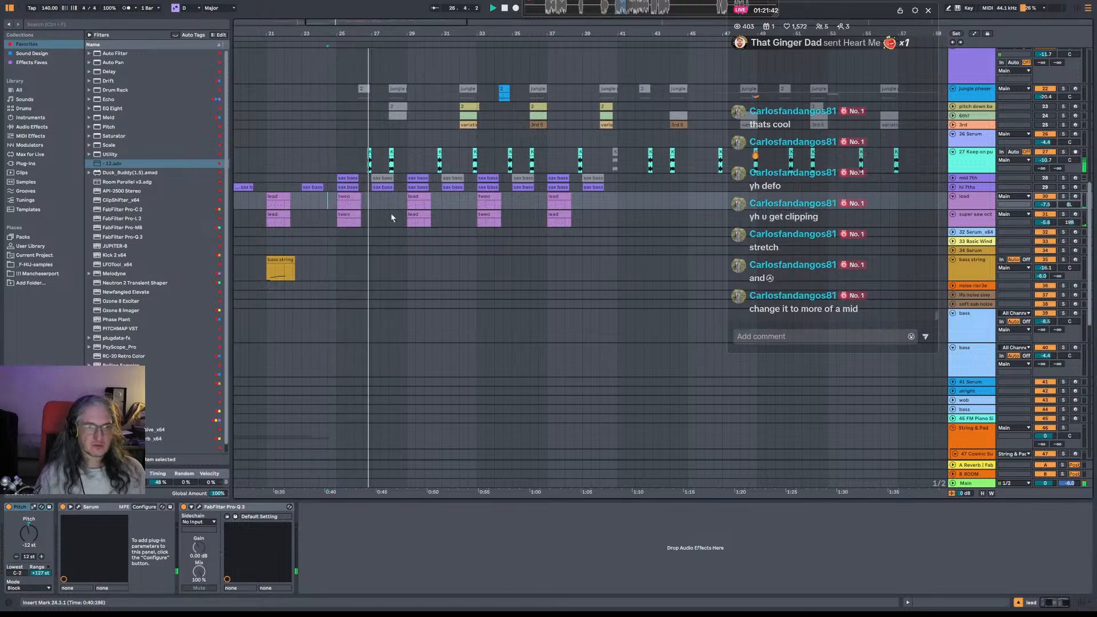
scroll(396, 214, "up", 3)
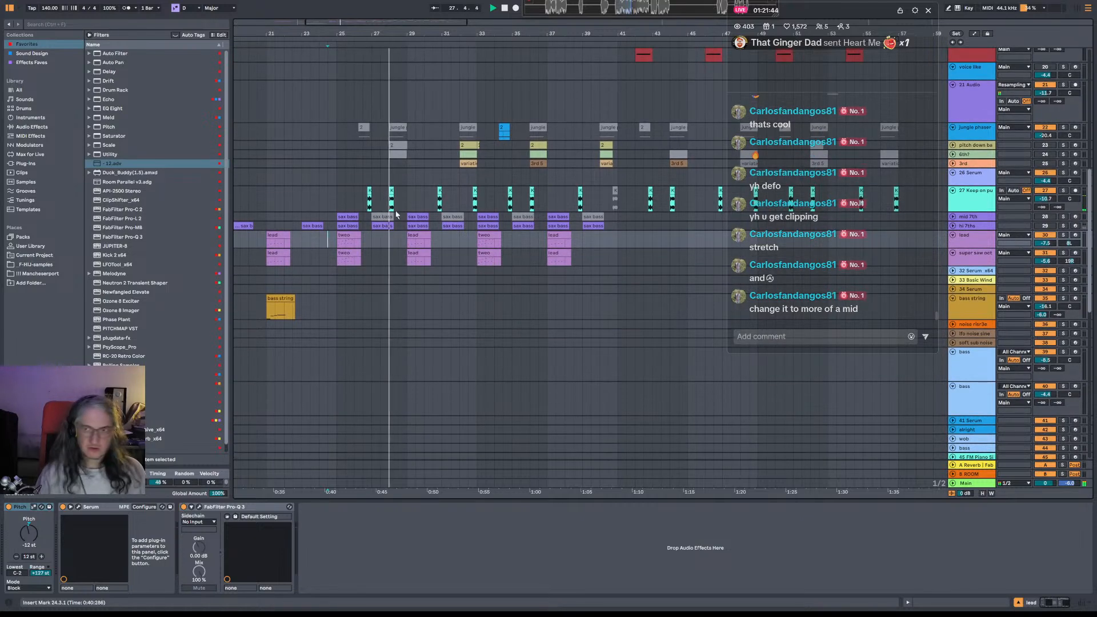
scroll(397, 215, "up", 4)
scroll(397, 215, "up", 9)
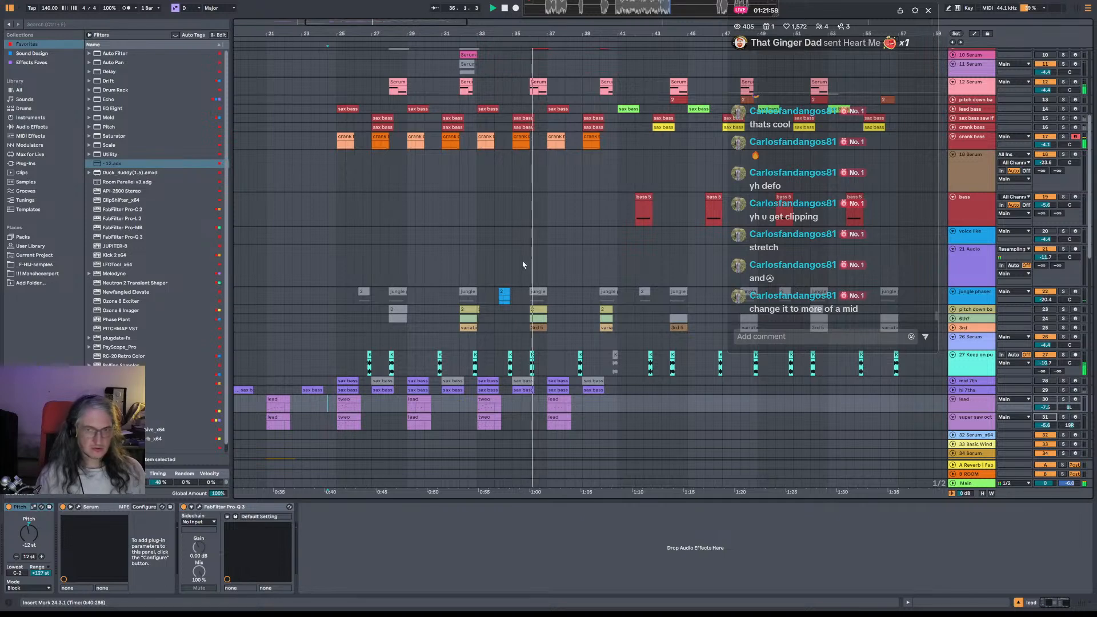
scroll(542, 269, "up", 5)
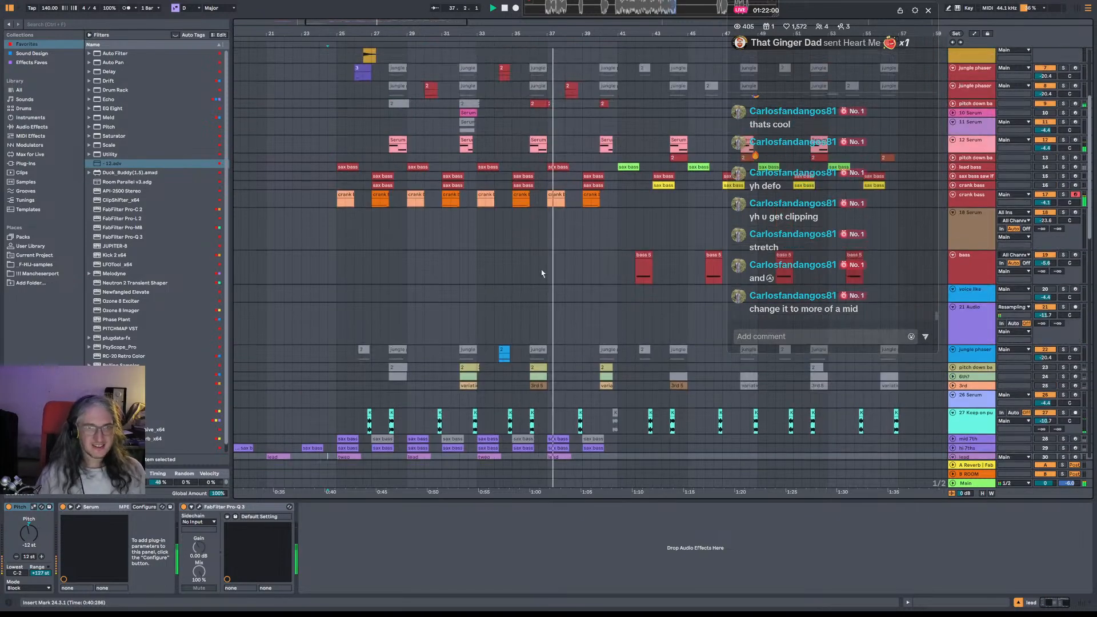
scroll(542, 272, "down", 5)
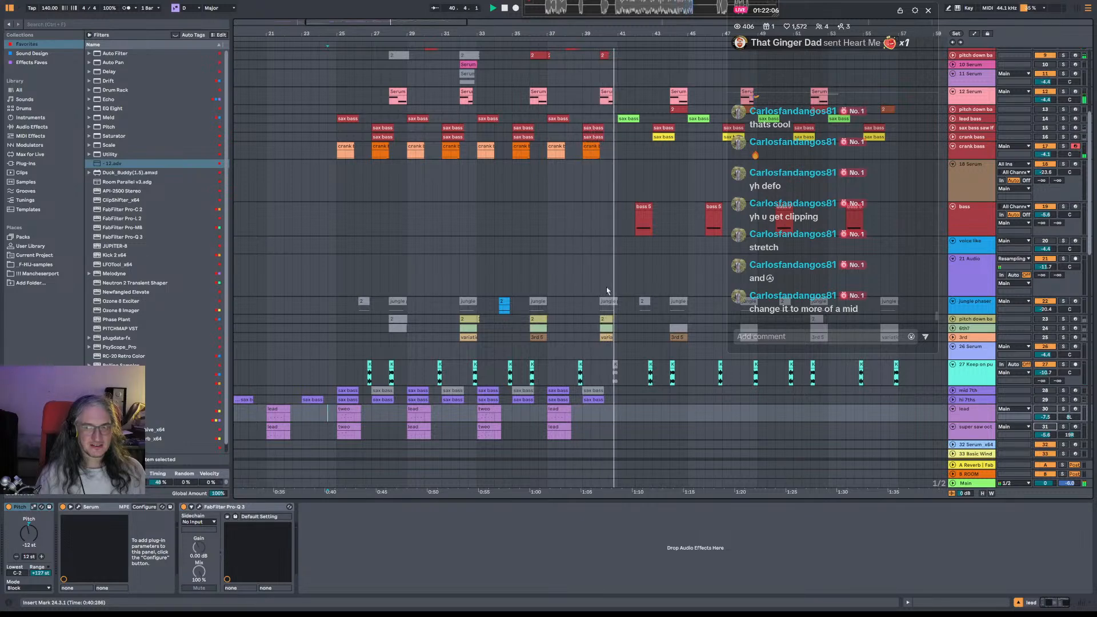
scroll(486, 275, "up", 3)
scroll(441, 185, "up", 2)
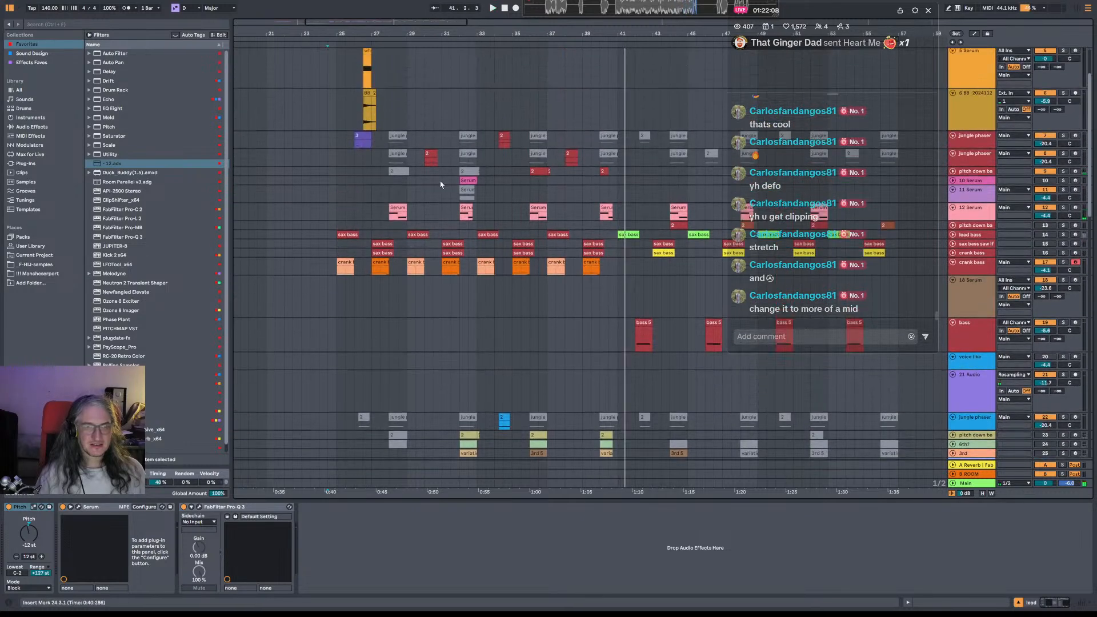
Play from bar 25 and copy the purple jungle phaser clip at bar 26 over the red clip at bar 34.
left_click(459, 215)
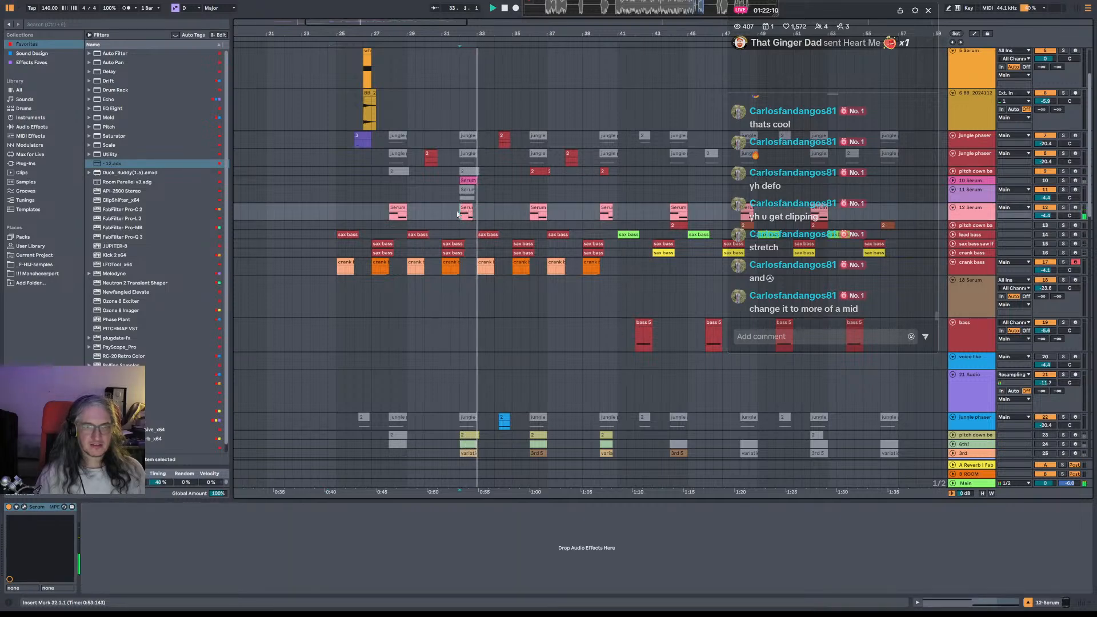
left_click(343, 155)
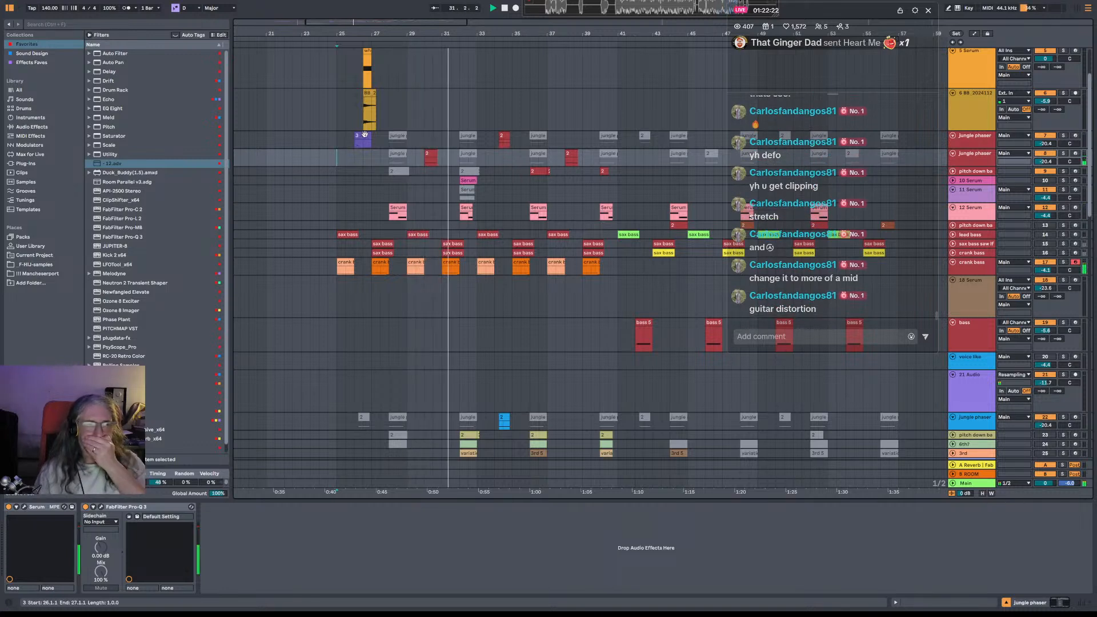
left_click_drag(362, 138, 503, 138)
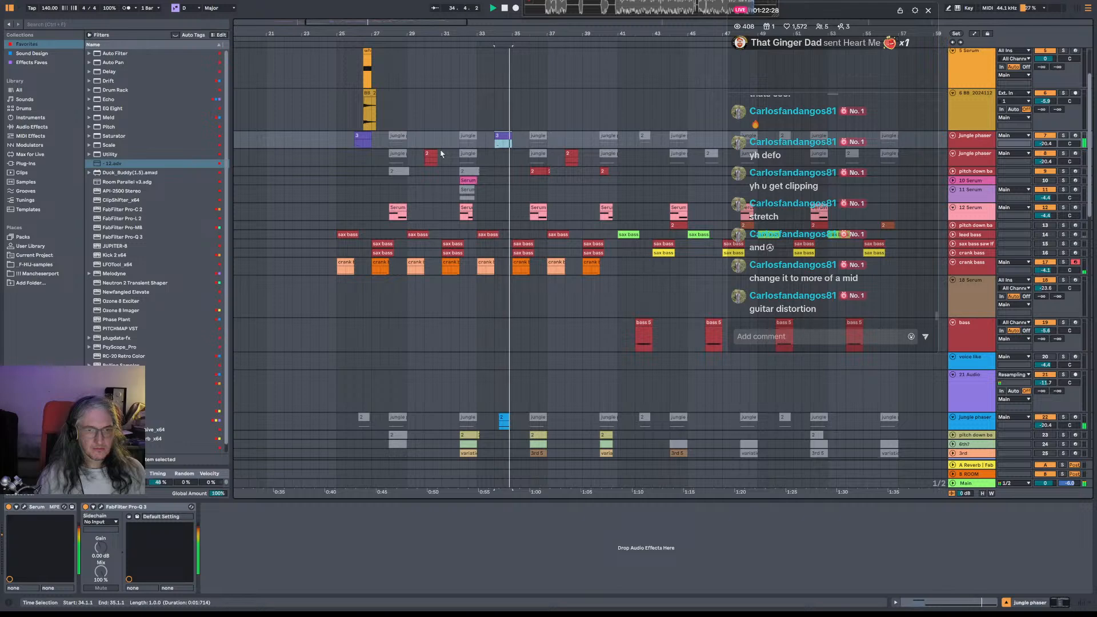
Select the 12 Serum clip at bar 36 and audition the arrangement from there.
scroll(544, 255, "down", 3)
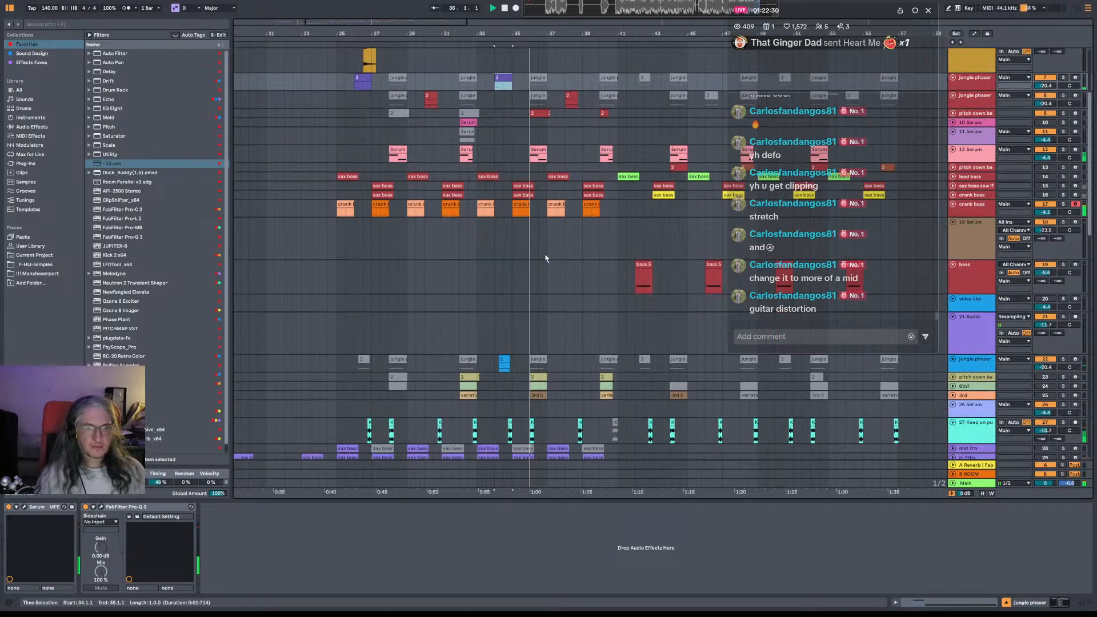
scroll(545, 257, "down", 1)
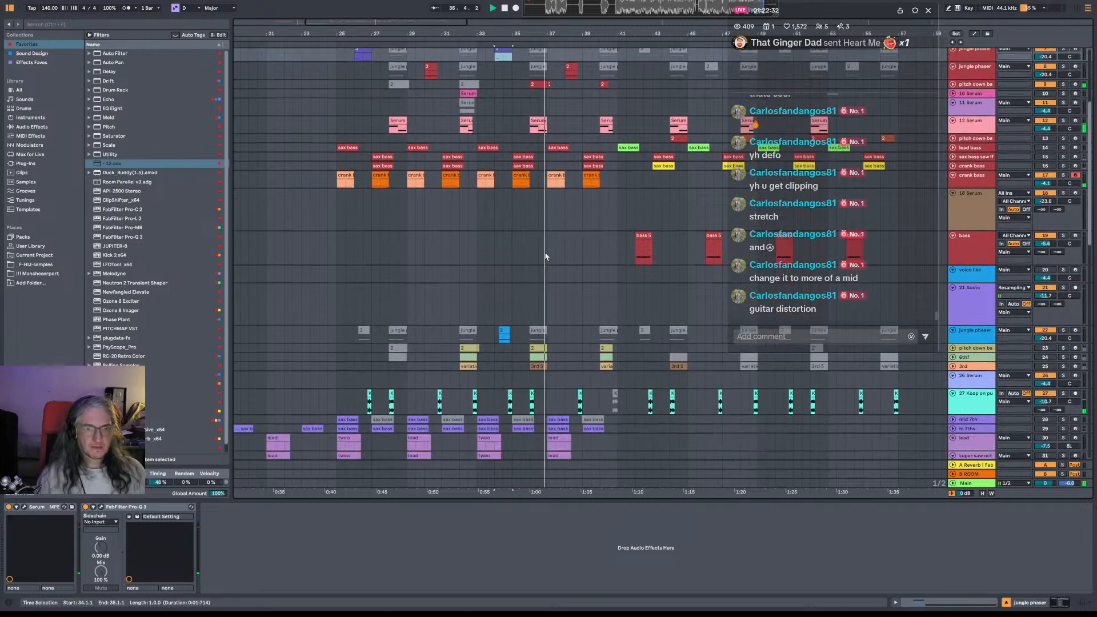
left_click(536, 122)
key("space")
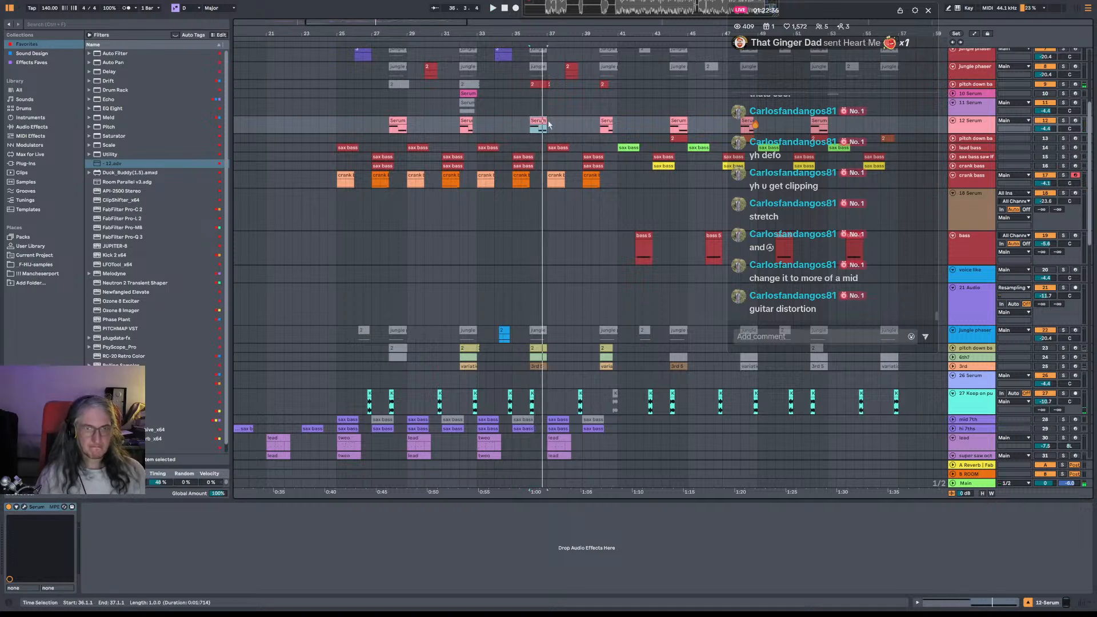
key("space")
key("plus")
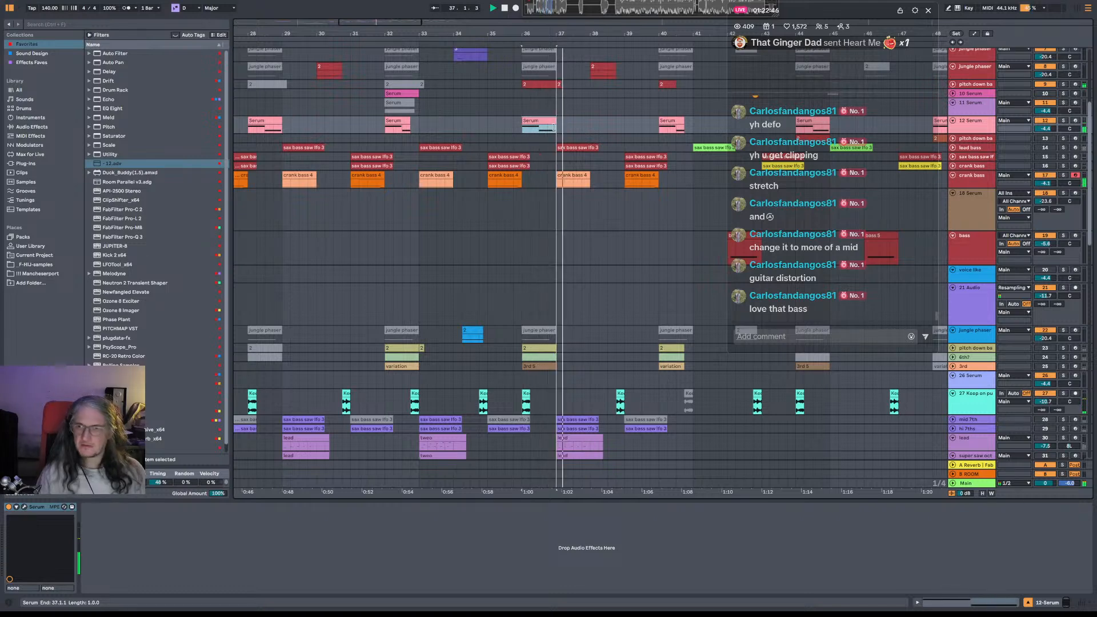
Unfold the pitch down bass track to check its clips and mixer during playback, and fold it again.
scroll(562, 194, "up", 2)
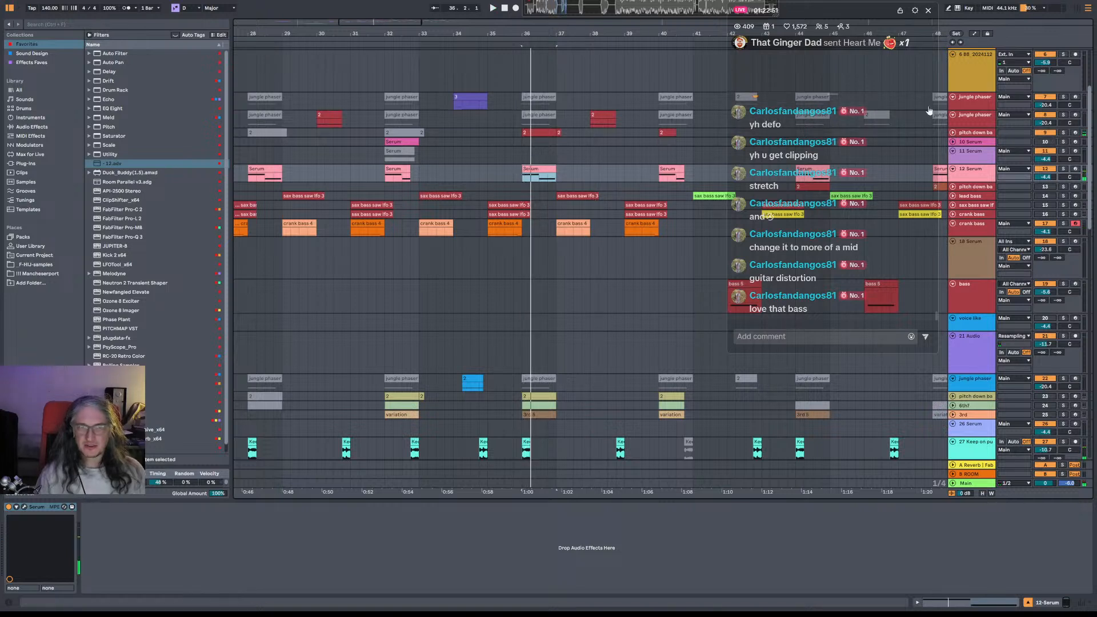
left_click(962, 135)
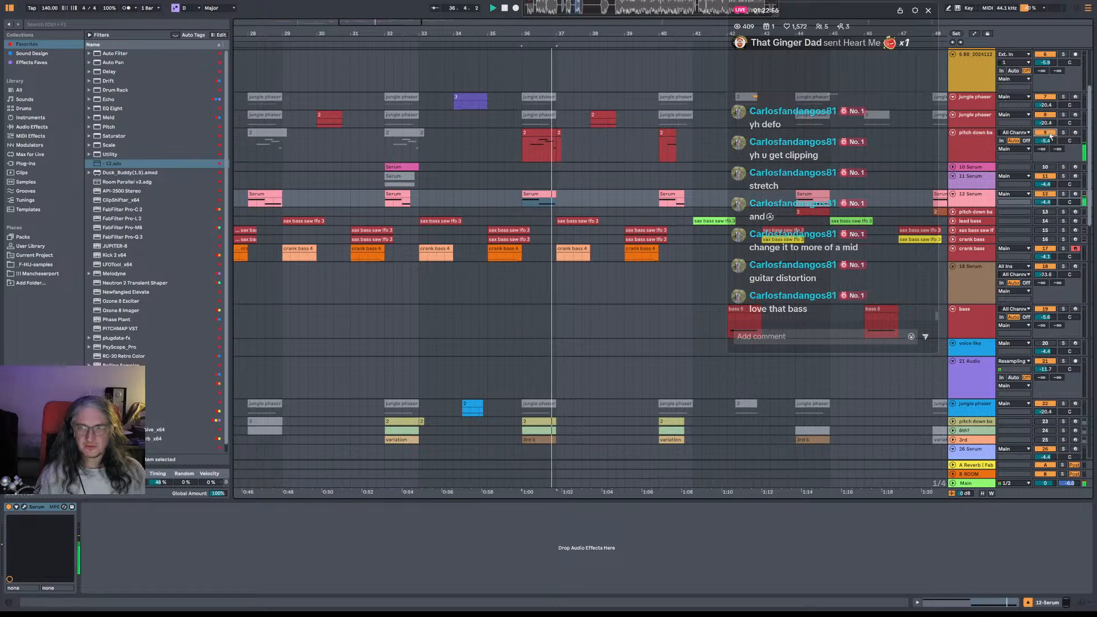
left_click(954, 133)
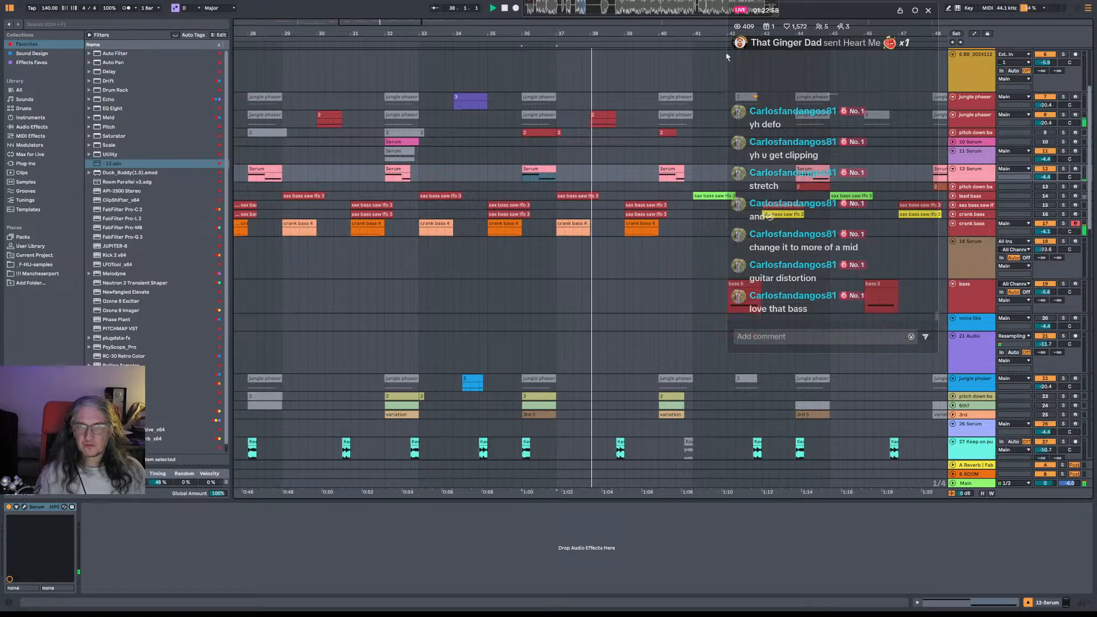
left_click_drag(676, 34, 630, 18)
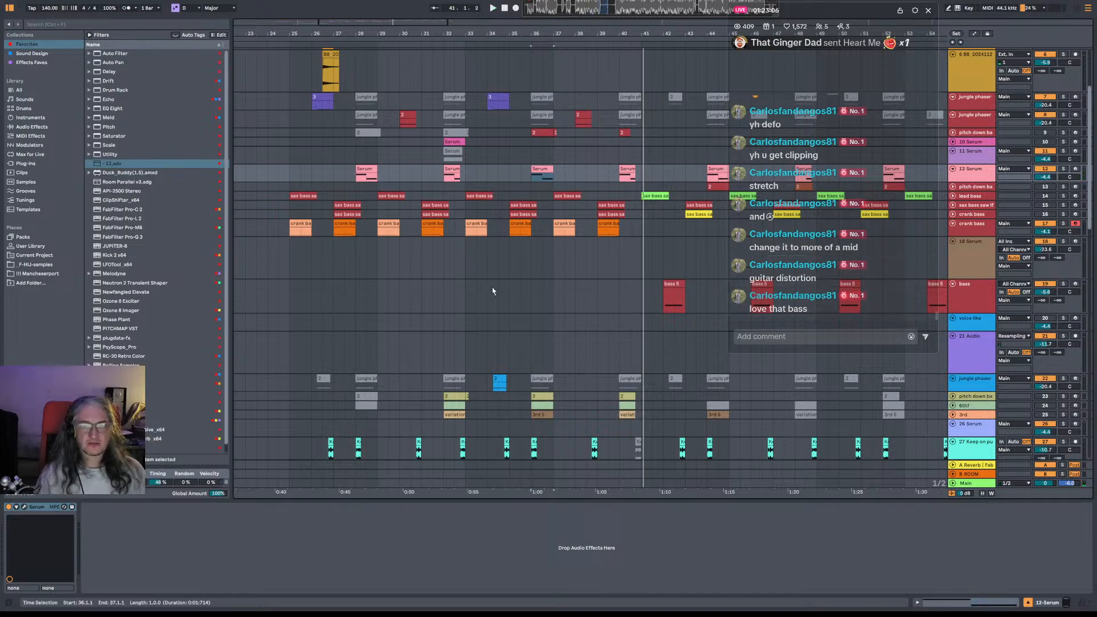
Play the arrangement from bar 25 and view the device chains of the super saw and lead tracks.
scroll(456, 308, "down", 5)
left_click(287, 379)
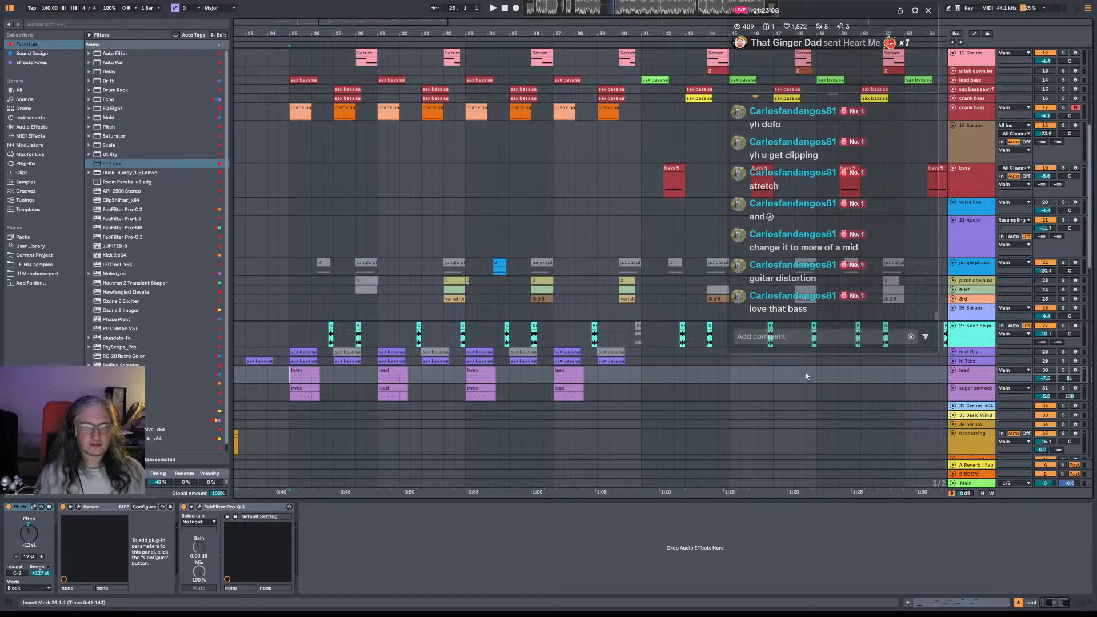
key("space")
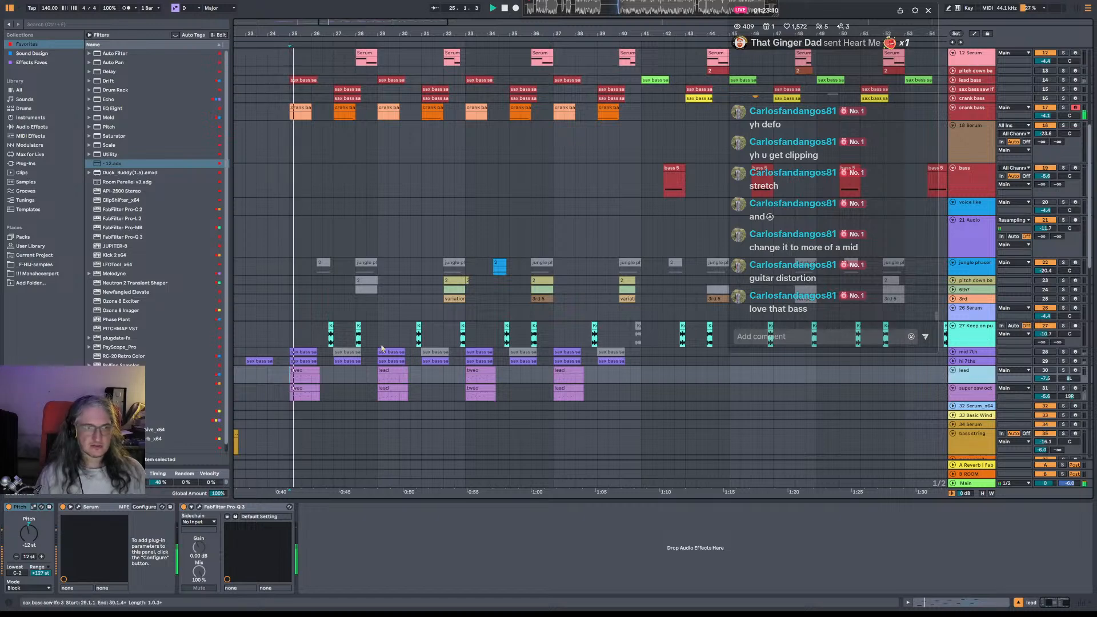
left_click(983, 392)
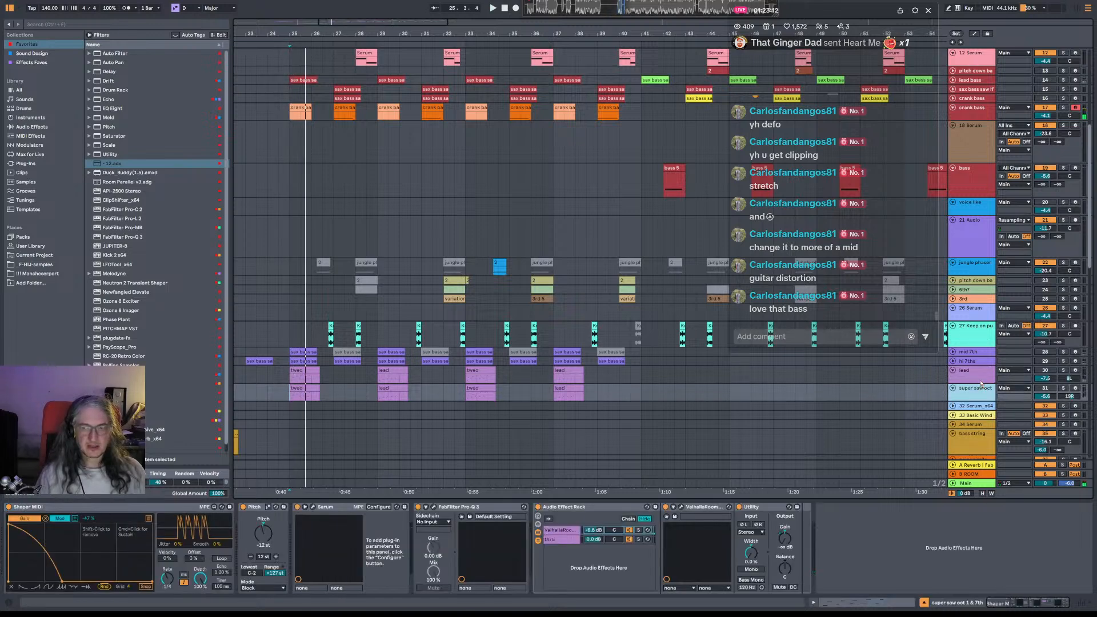
left_click(979, 374)
key("space")
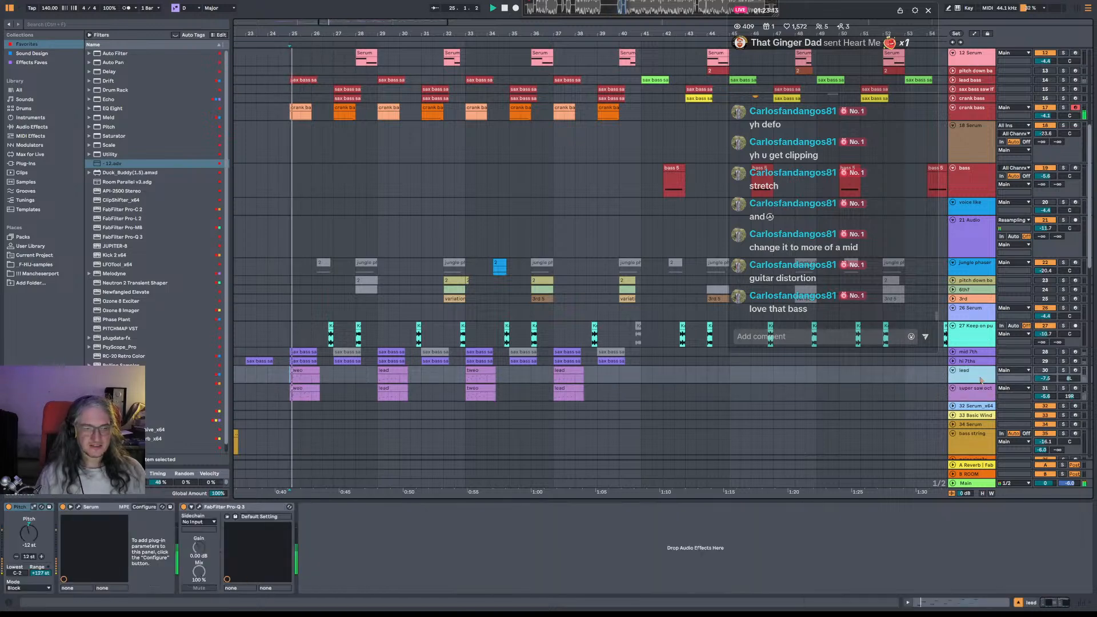
Open the crank bass track's Serum window and show its effects page.
left_click(964, 120)
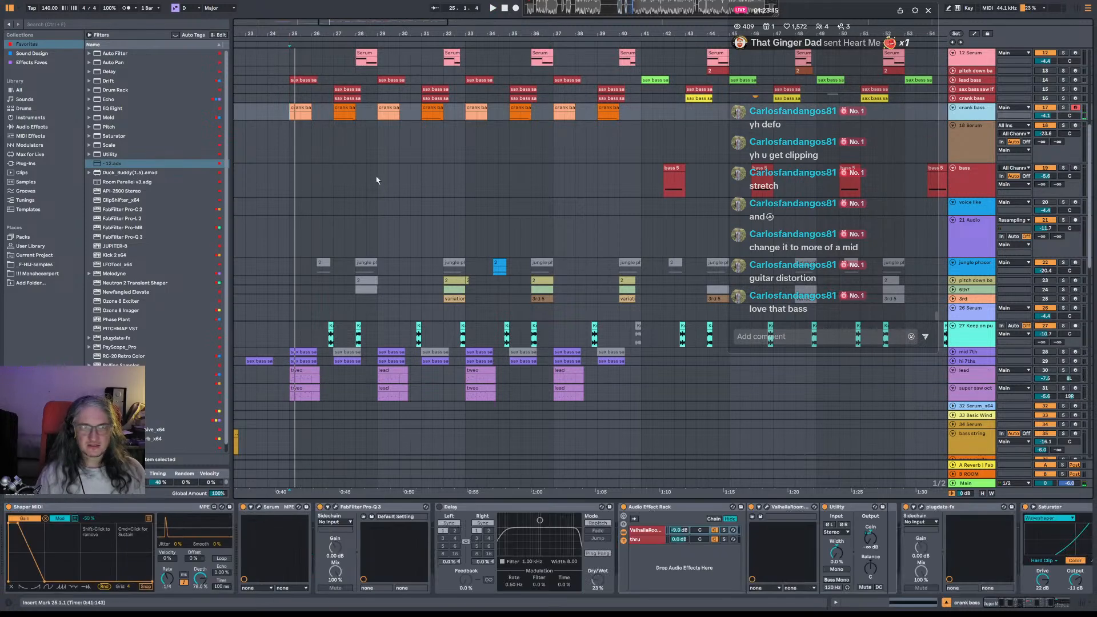
left_click(259, 508)
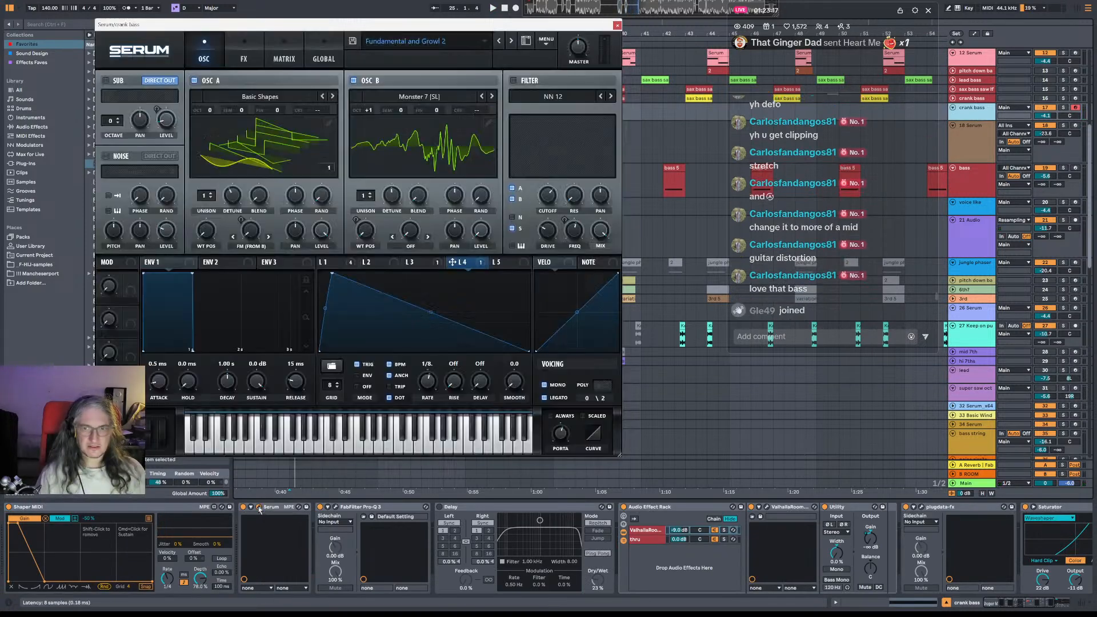
left_click(244, 54)
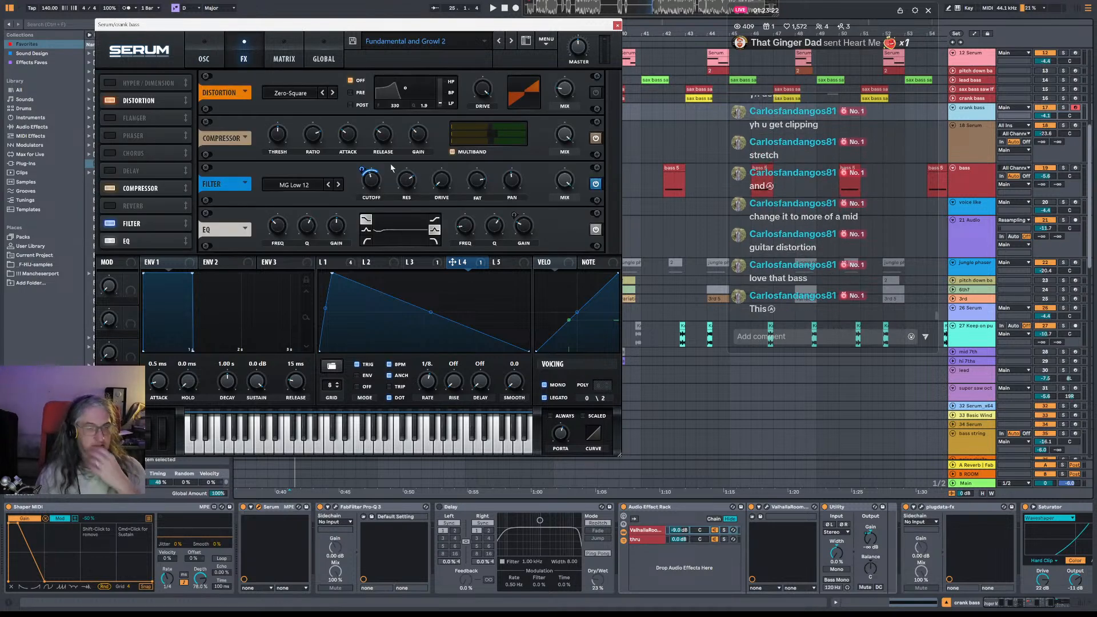
Audition the crank bass from bar 25 with Serum's oscillator B switched off and on again, and return to the effects page.
key("space")
left_click(216, 53)
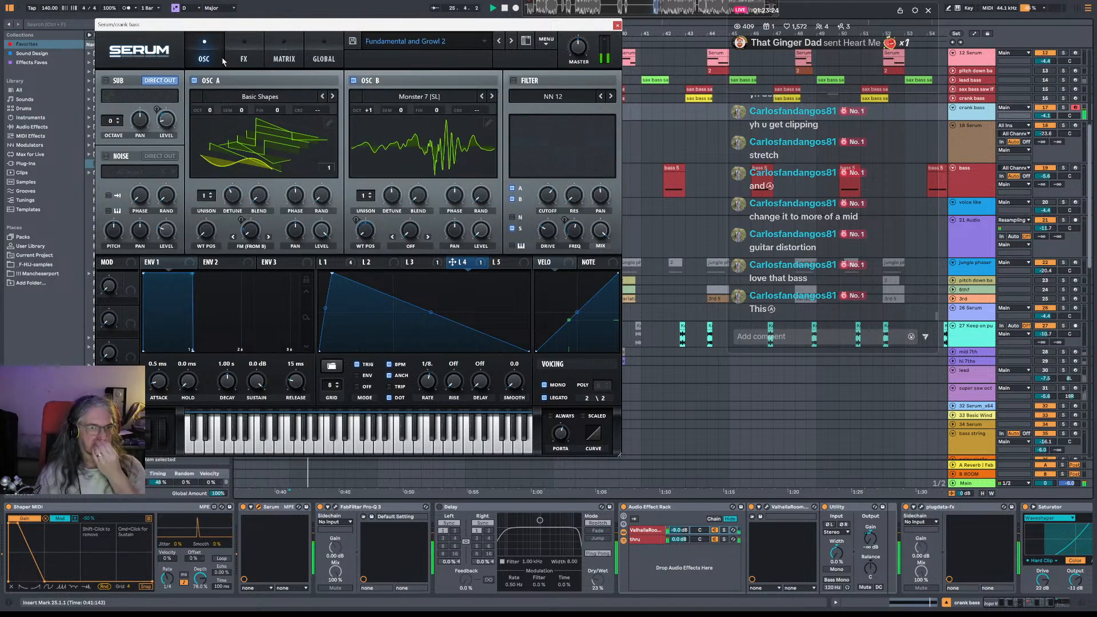
left_click(353, 80)
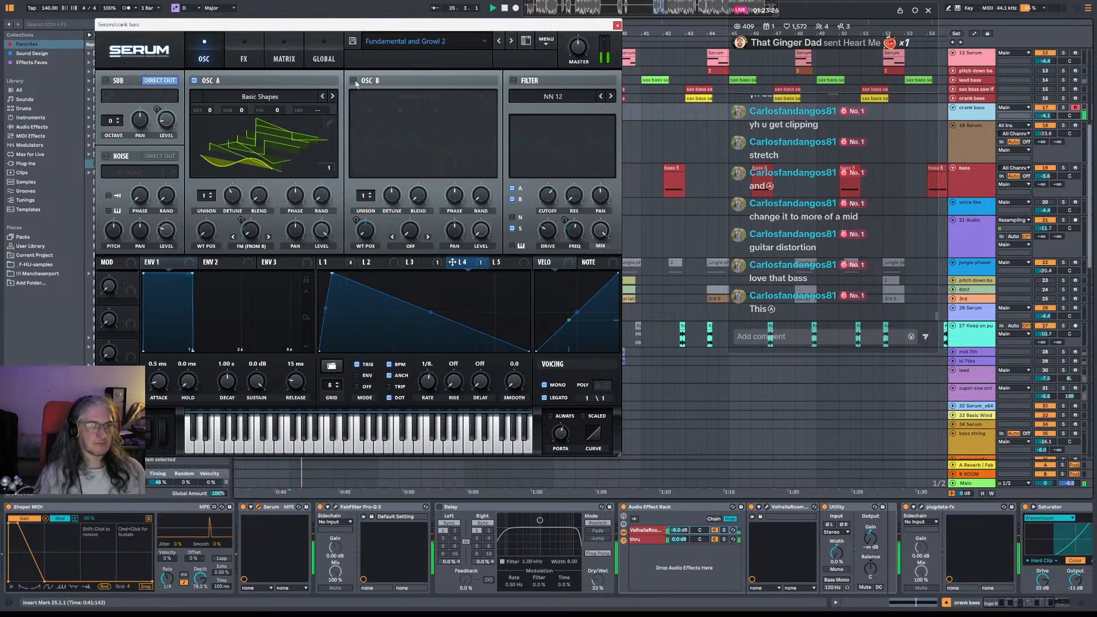
left_click(354, 81)
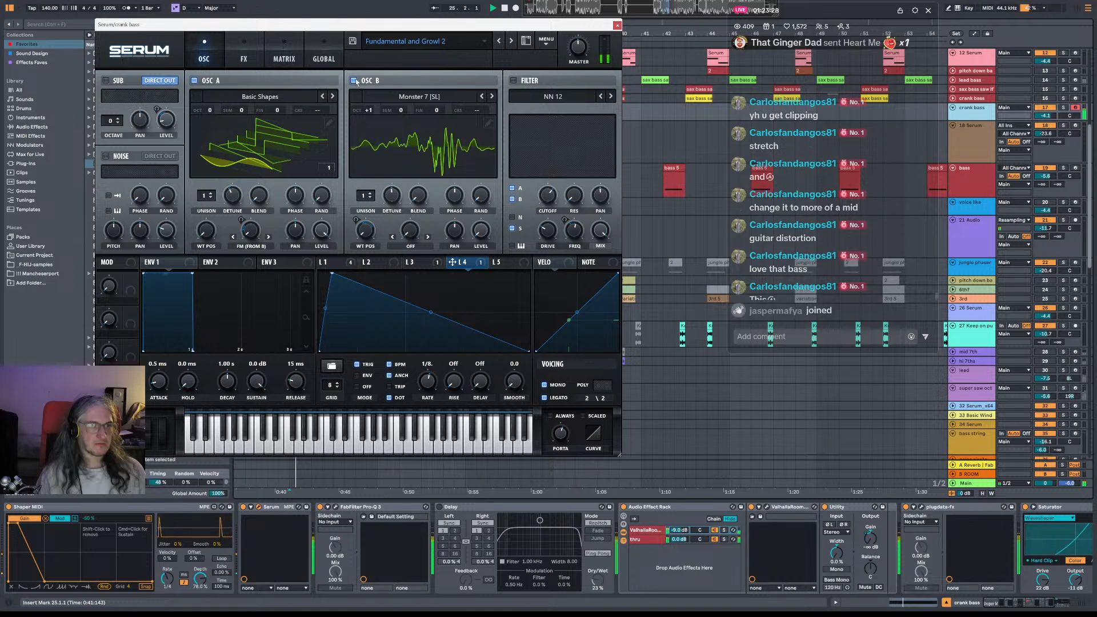
left_click(250, 59)
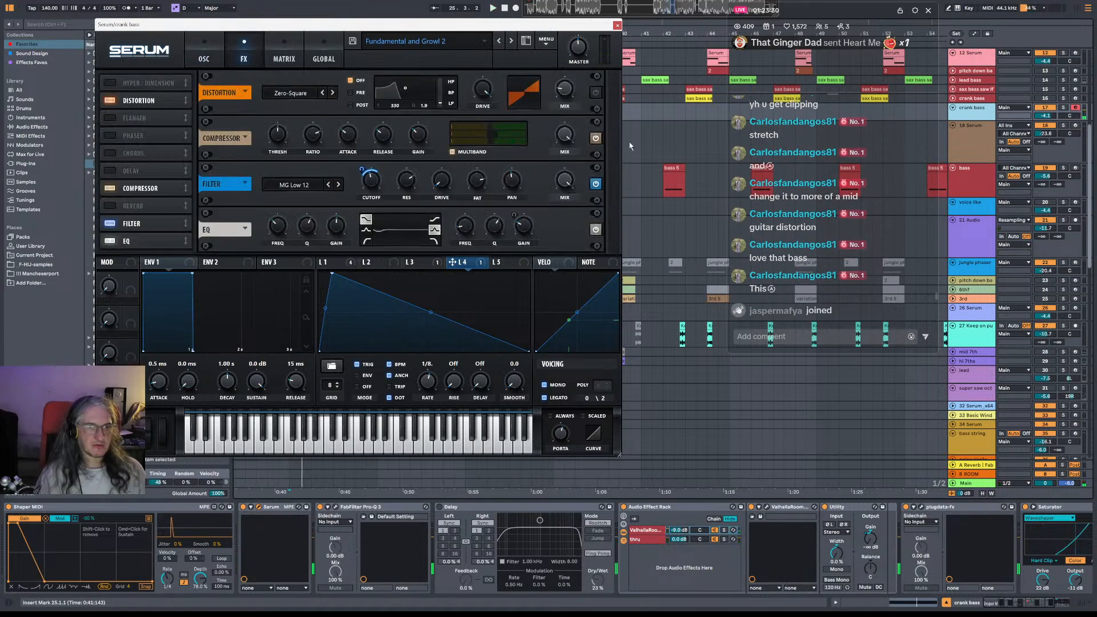
key("space")
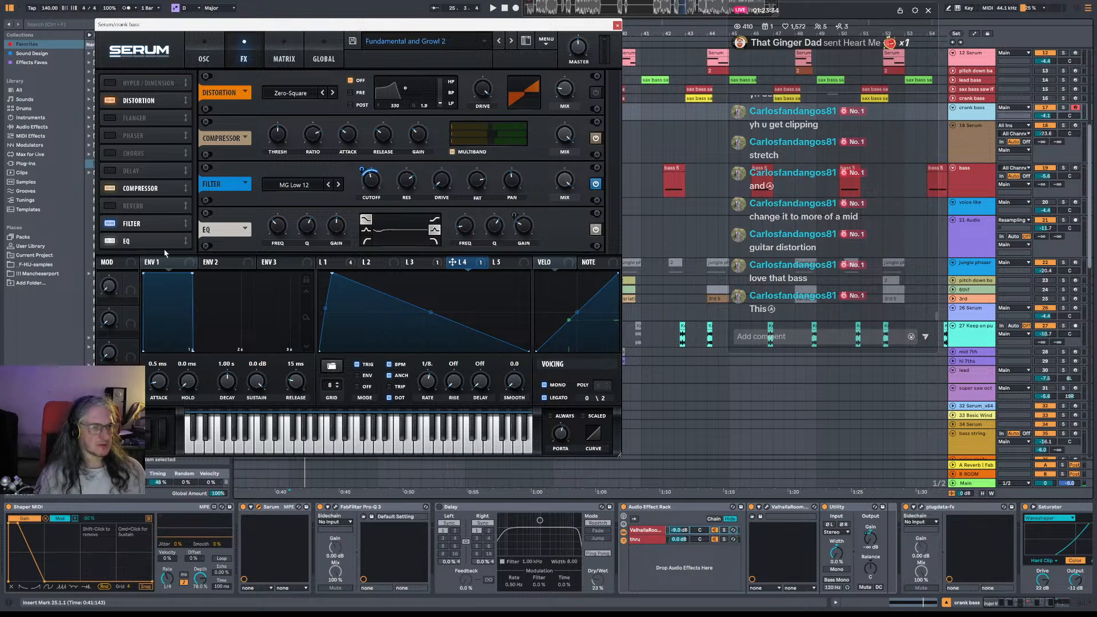
Audition the crank bass while checking its plugdata-fx, Saturator and Audio Effect Rack devices.
key("space")
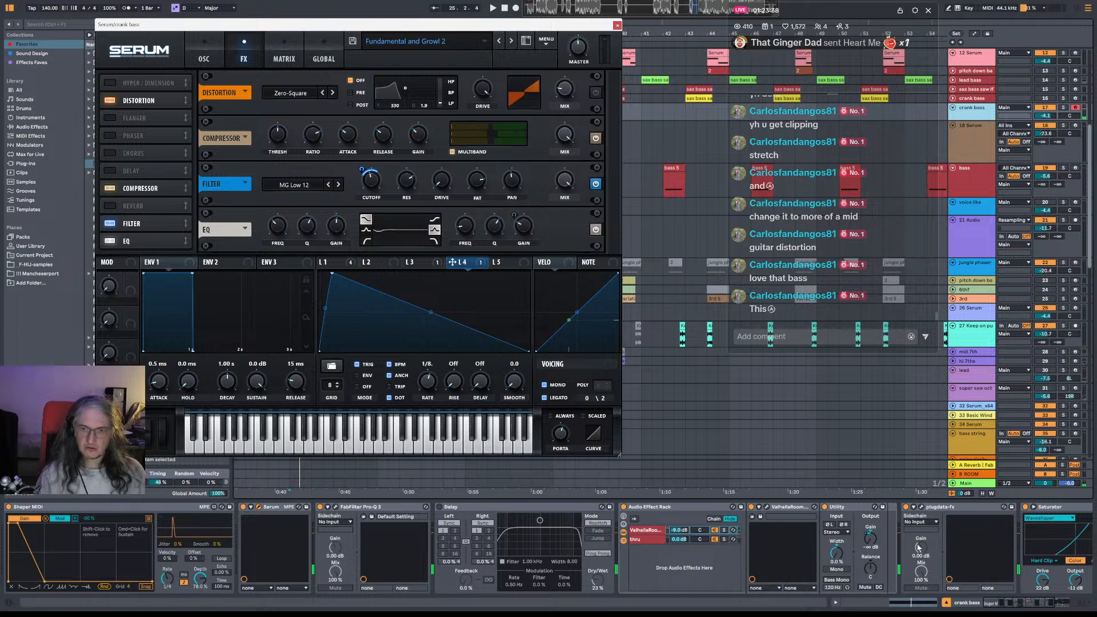
key("space")
left_click(906, 508)
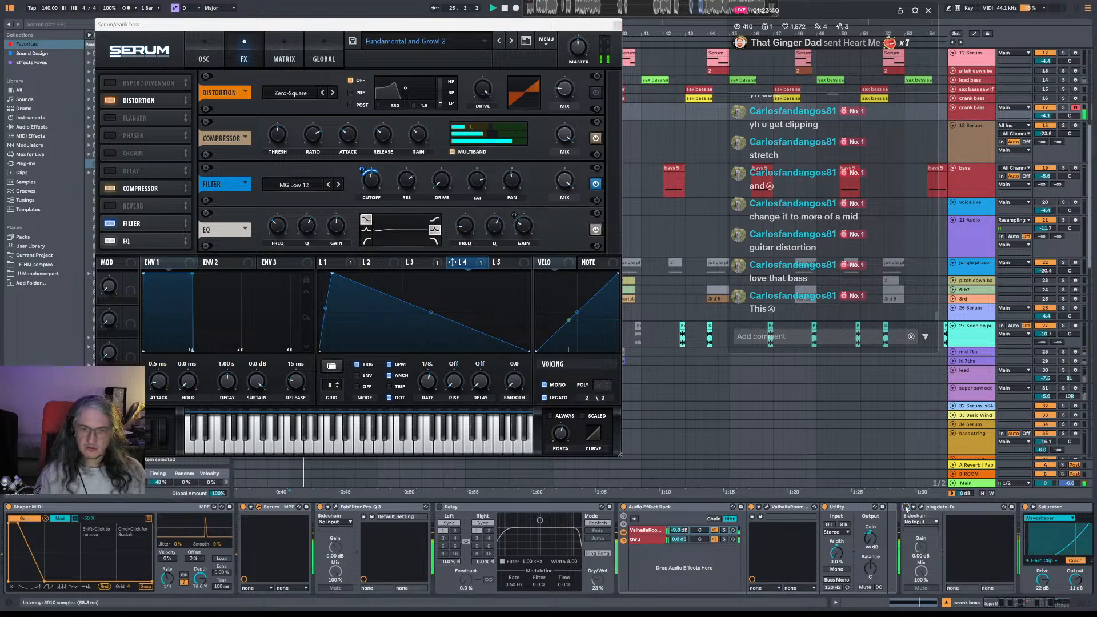
key("space")
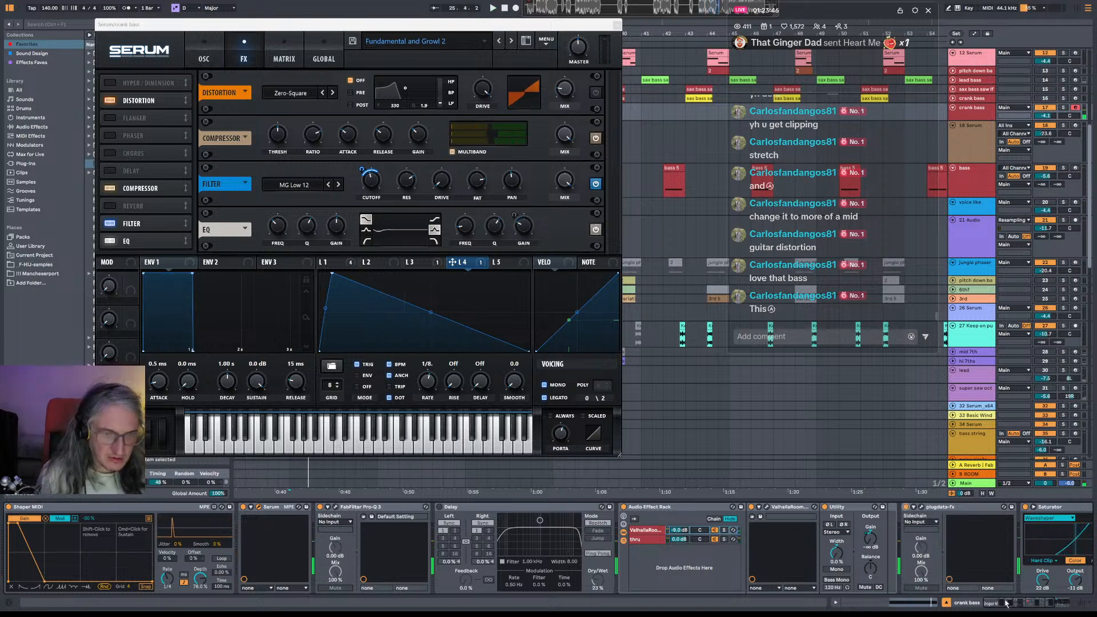
left_click_drag(1000, 603, 1054, 603)
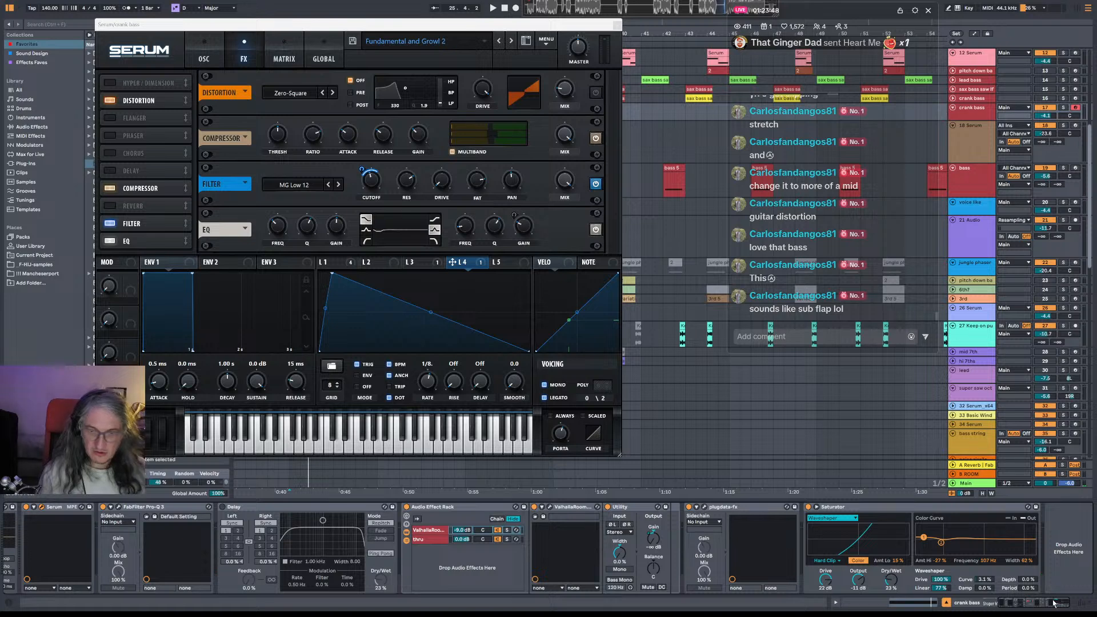
left_click(991, 603)
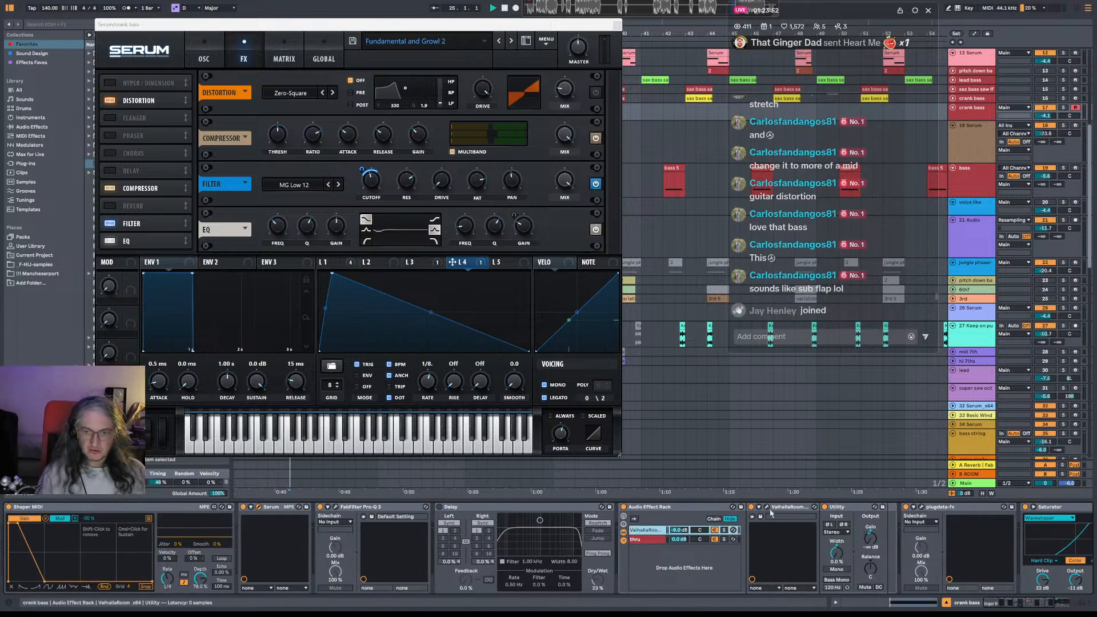
left_click(624, 507)
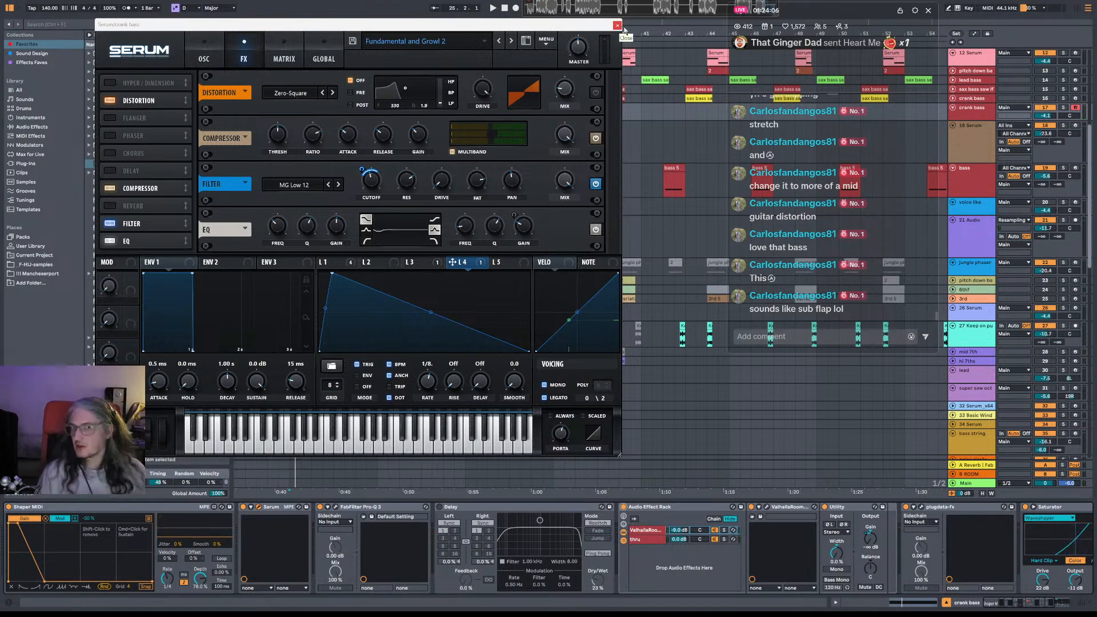
Play from bar 25, check the peak point of Serum's LFO 4 on the crank bass, and close the Serum window.
key("space")
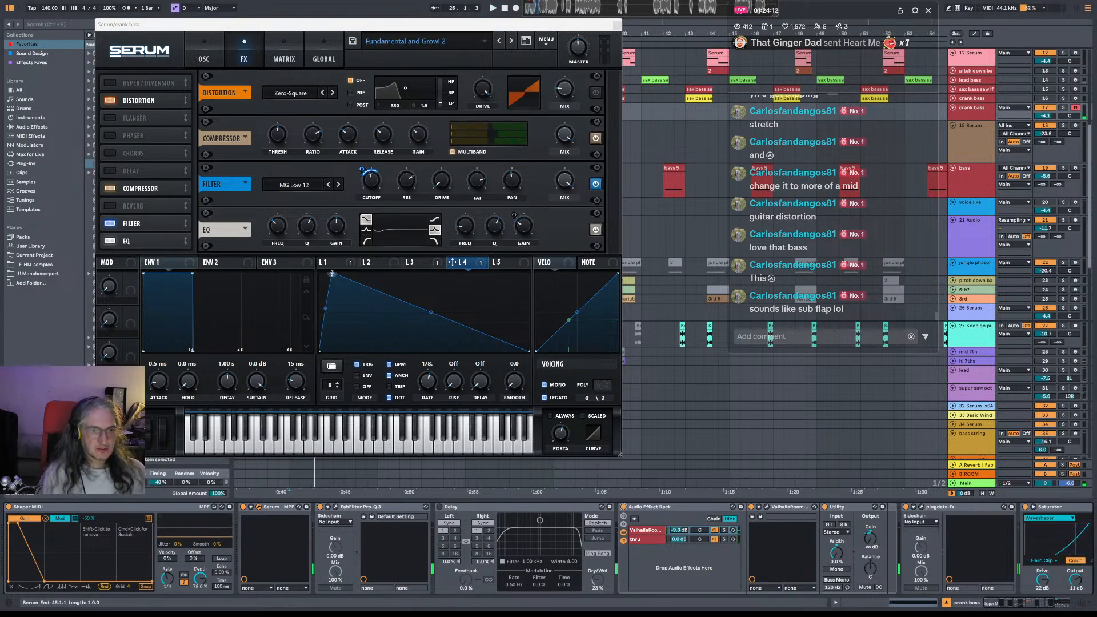
mouse_move(332, 274)
left_mouse_down()
mouse_move(351, 272)
mouse_move(332, 276)
left_mouse_up()
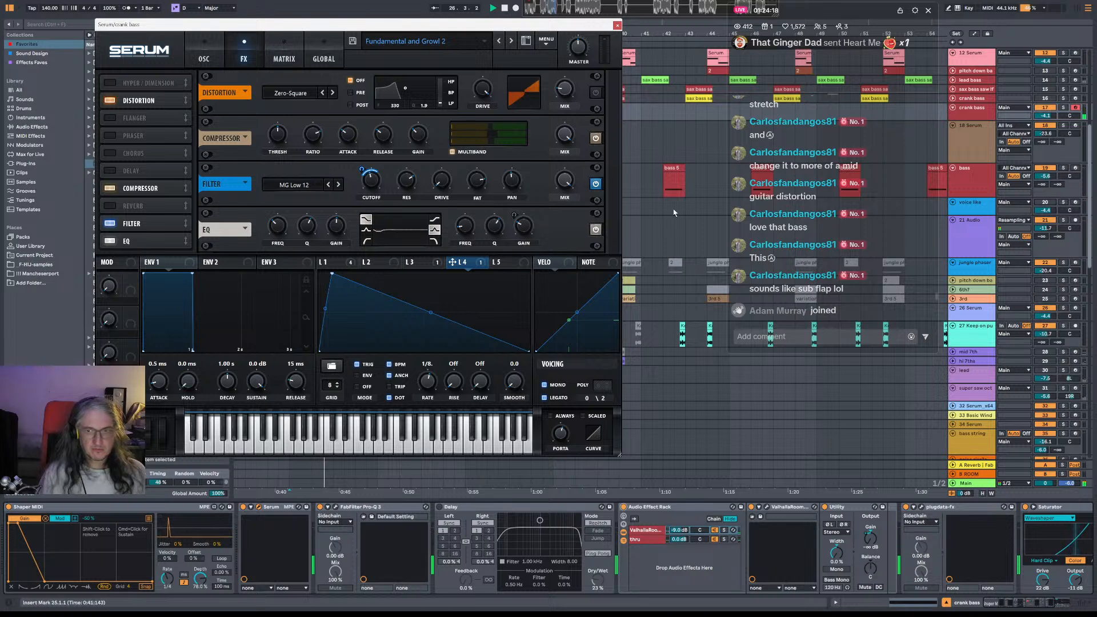
left_click(617, 25)
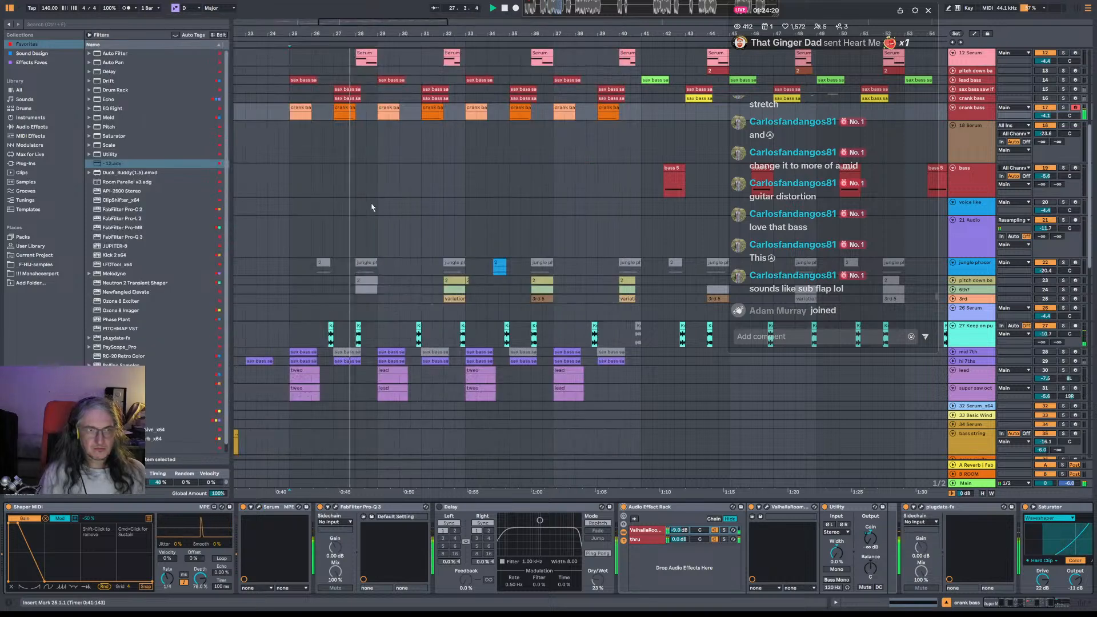
Copy the BB_20 audio clip from 26.3 to 30.3 and 34.3, and shorten the last copy to end at bar 35.
scroll(375, 181, "up", 3)
scroll(375, 182, "up", 9)
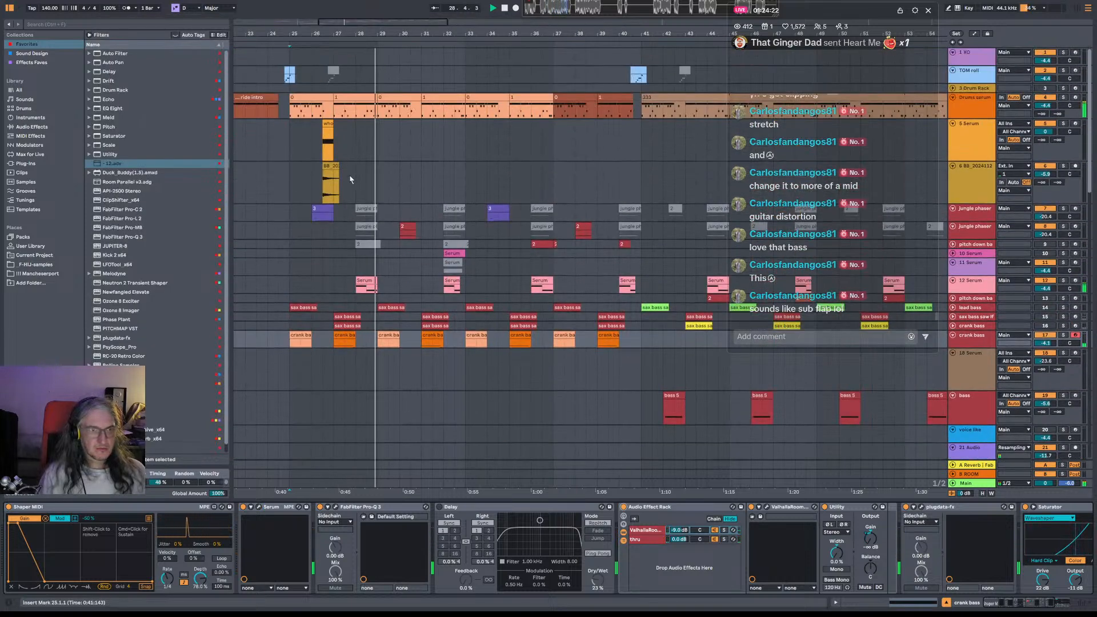
left_click_drag(331, 166, 503, 170)
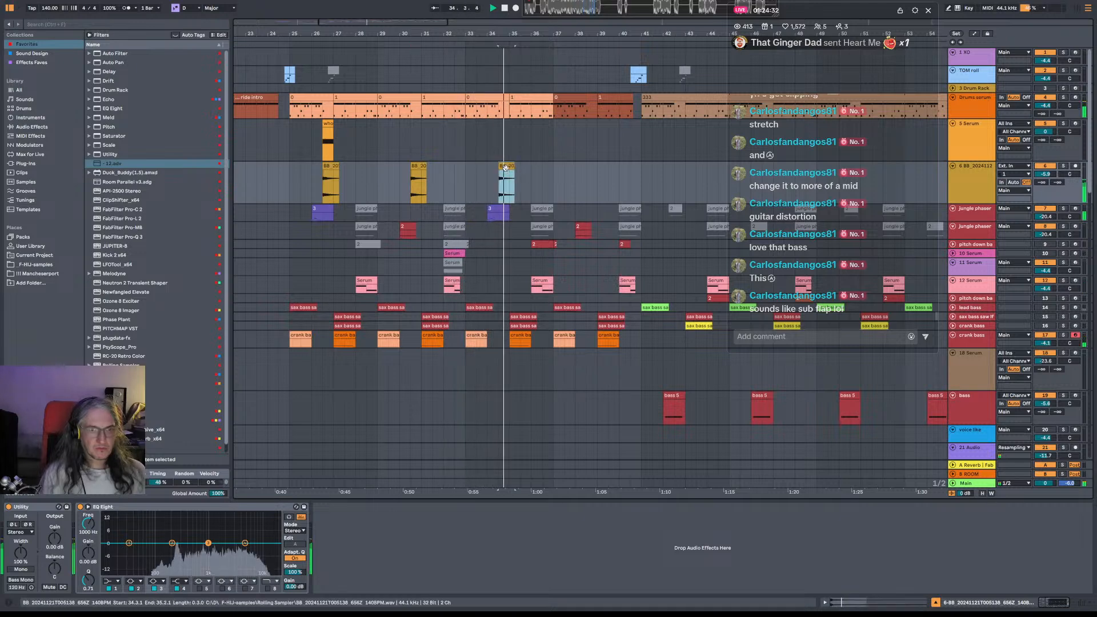
left_click_drag(514, 167, 509, 167)
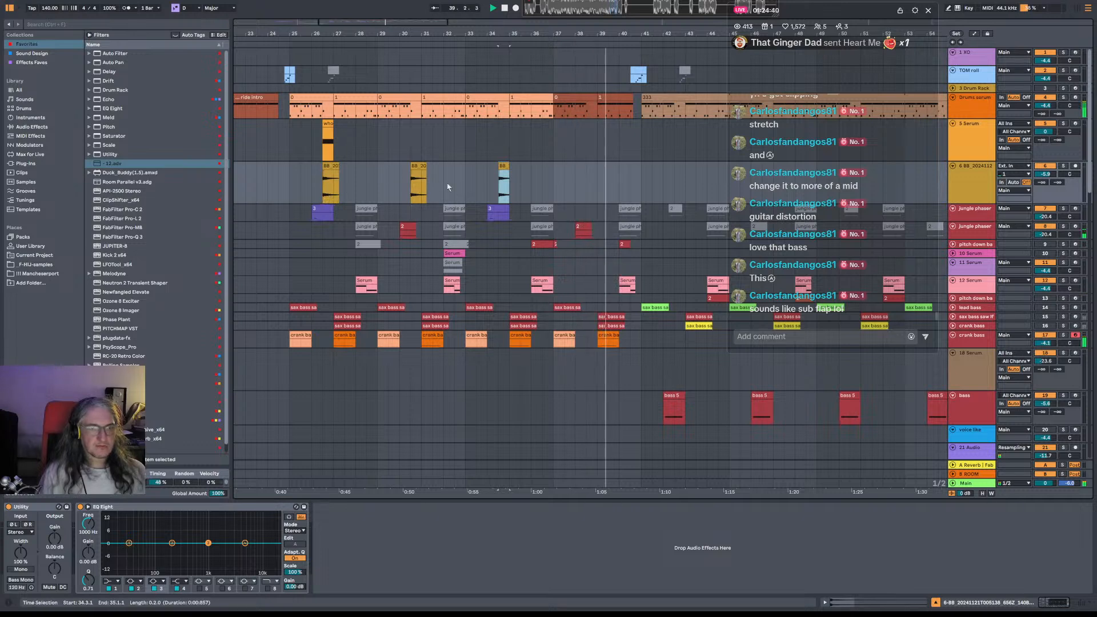
Stop playback, copy the 5 Serum clip from 26.3 to 30.3, 34.3 and 38.3, and set the start position at 24.3.
key("space")
left_click_drag(328, 124, 593, 129)
left_click(279, 143)
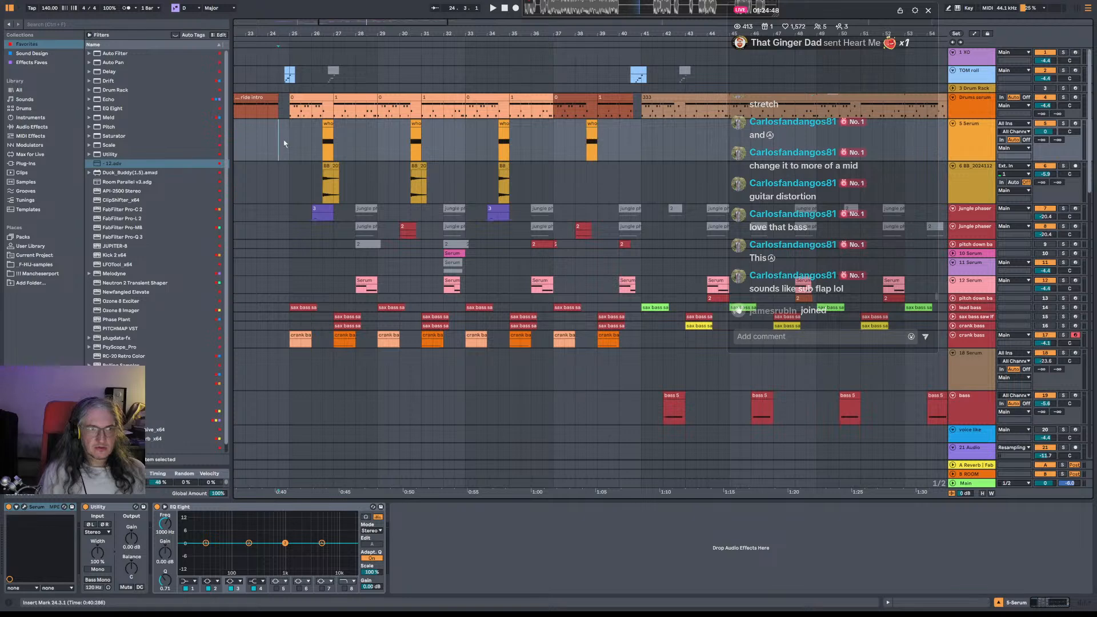
Play from bar 24 and shorten the first BB audio clip so it ends at 27.1.1.
key("space")
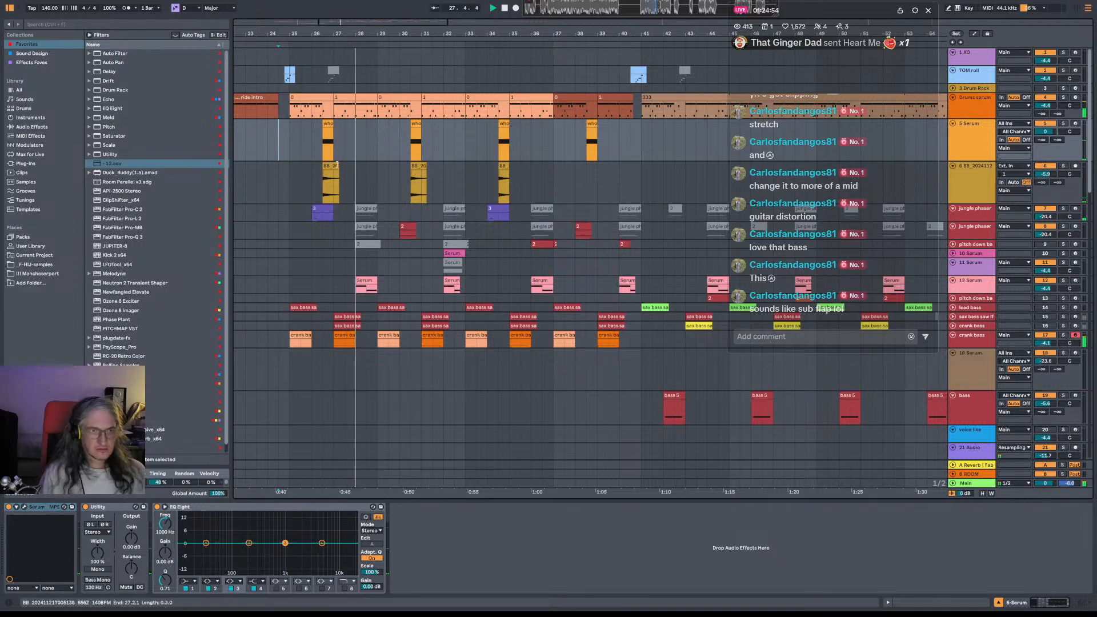
left_click(329, 181)
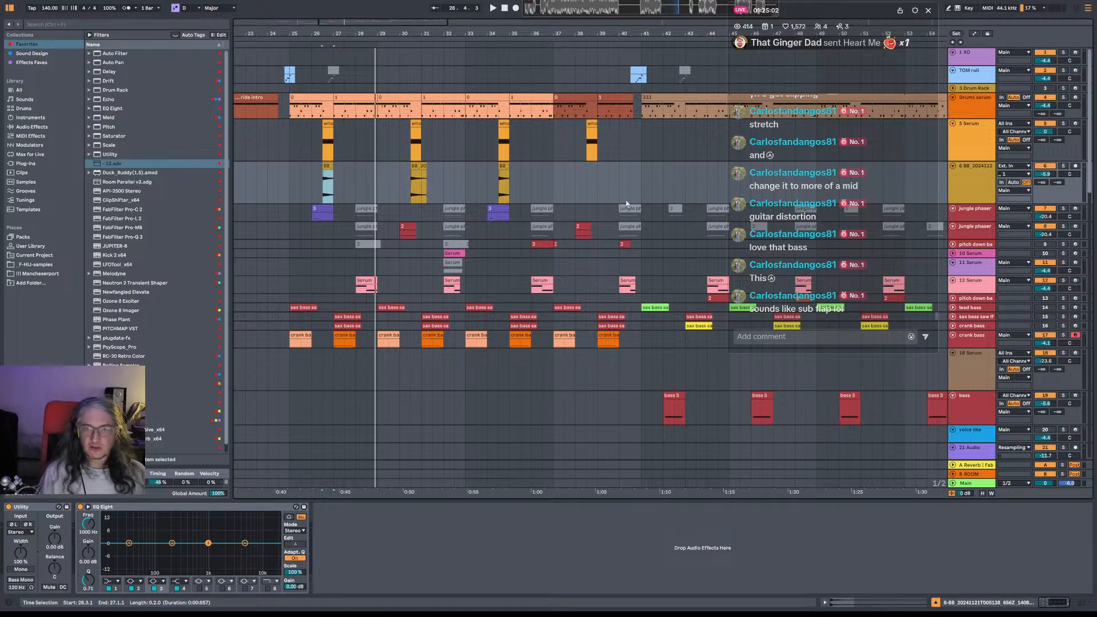
Place the insert marker at bar 25 and save the set with Save As.
left_click(290, 117)
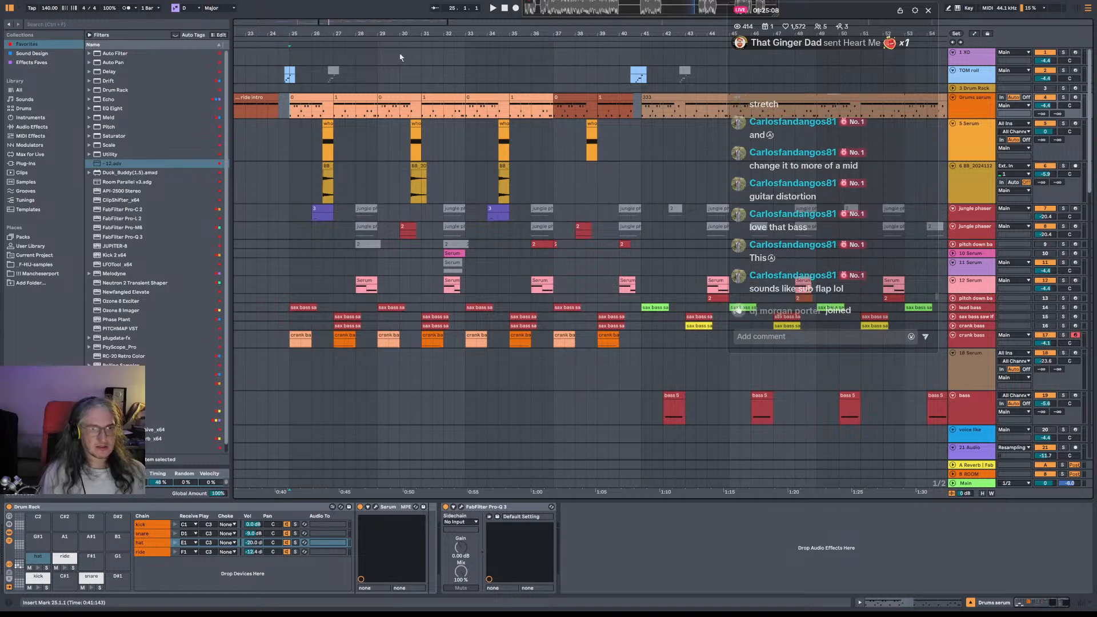
key("ctrl+shift+s")
key("Return")
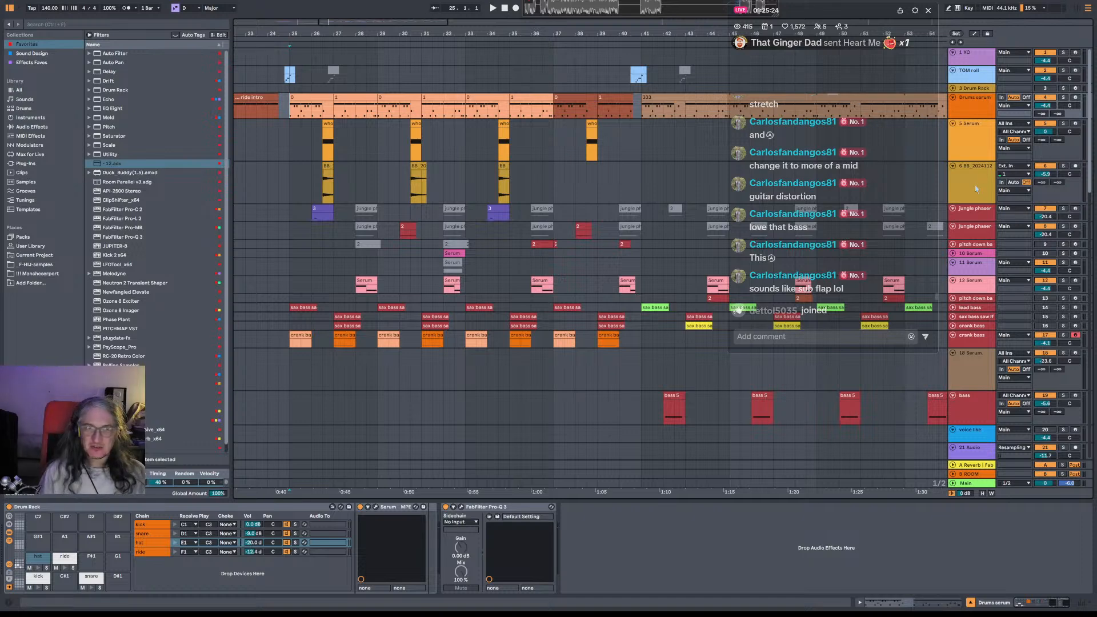
Play the section from bar 25 and open the purple jungle phaser clip at bar 26 in the note editor.
left_click_drag(437, 34, 472, 54)
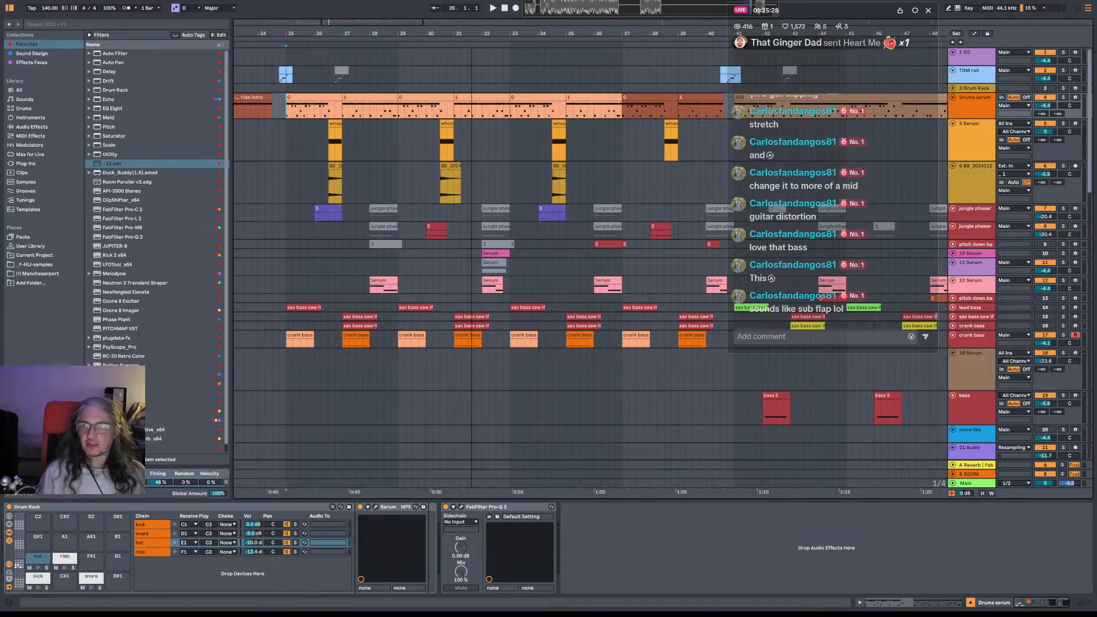
key("space")
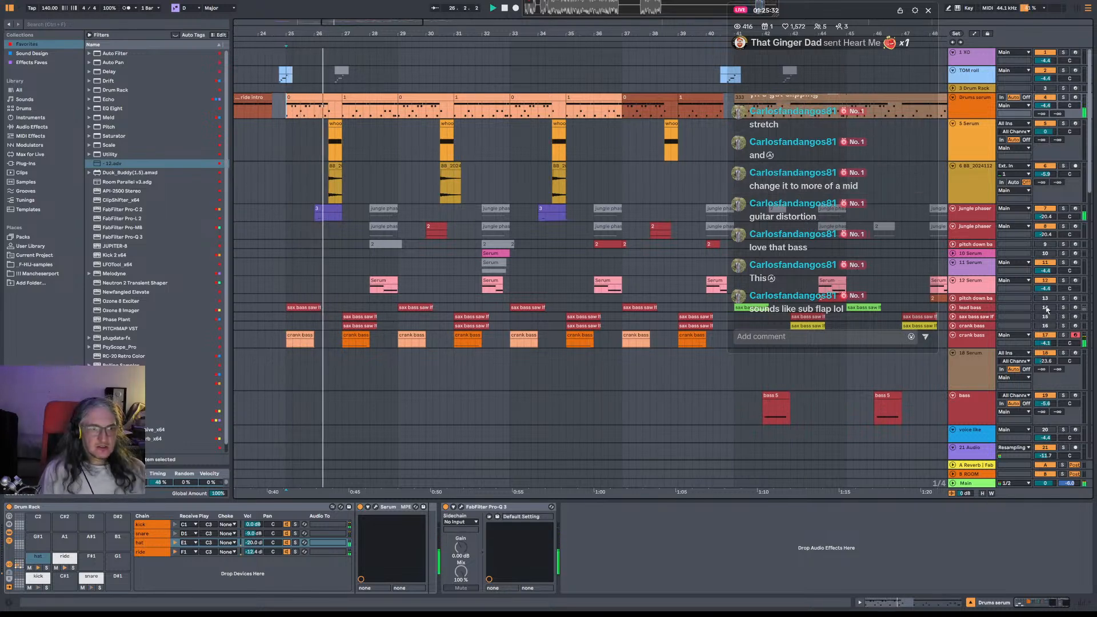
left_click(321, 210)
double_click(321, 210)
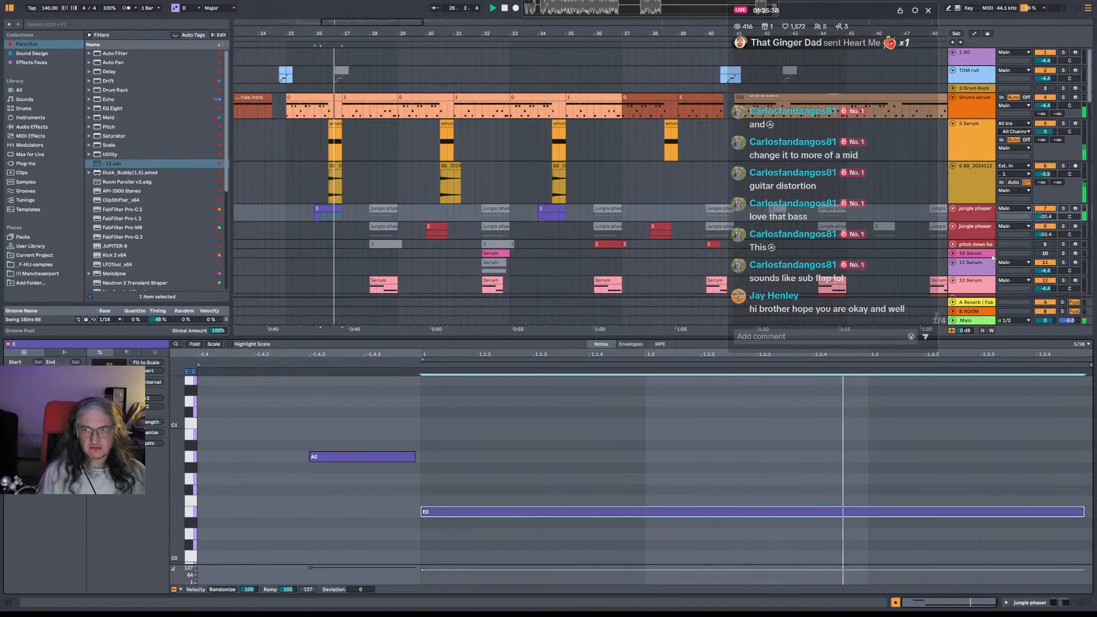
Show the Main track's devices, check the spectrum in the VISION 4X analyser, and close its window.
left_click(976, 319)
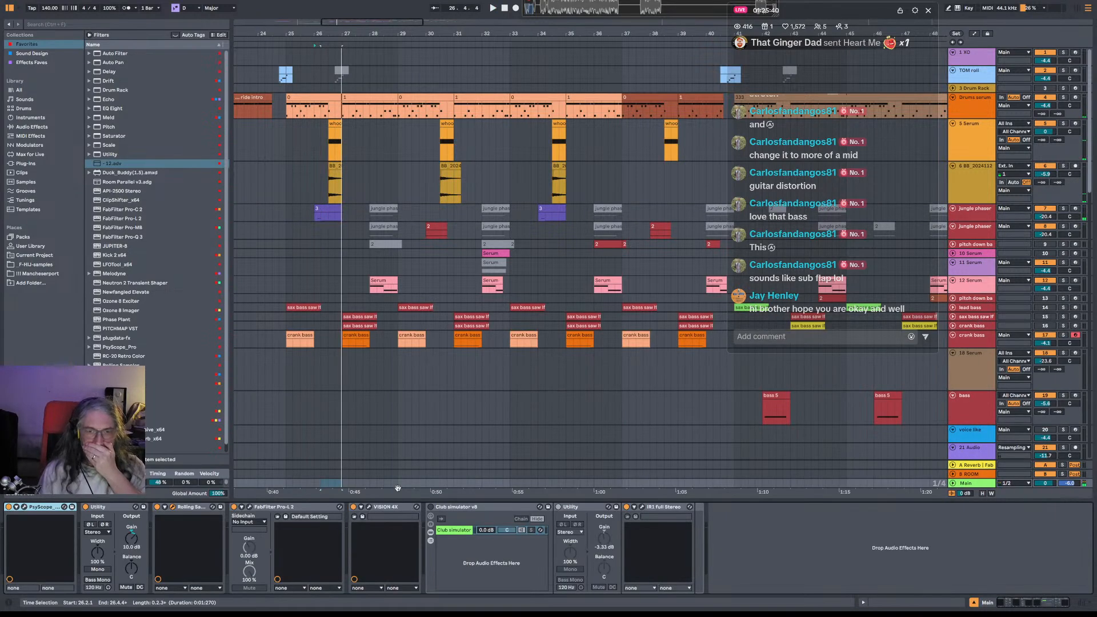
left_click(369, 507)
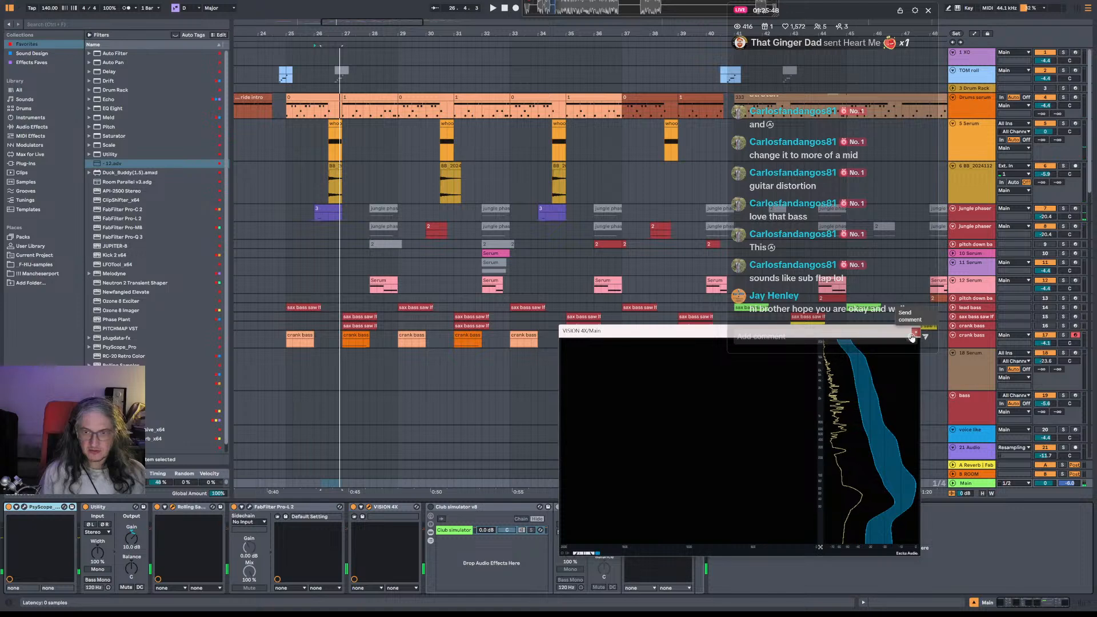
left_click_drag(718, 332, 610, 364)
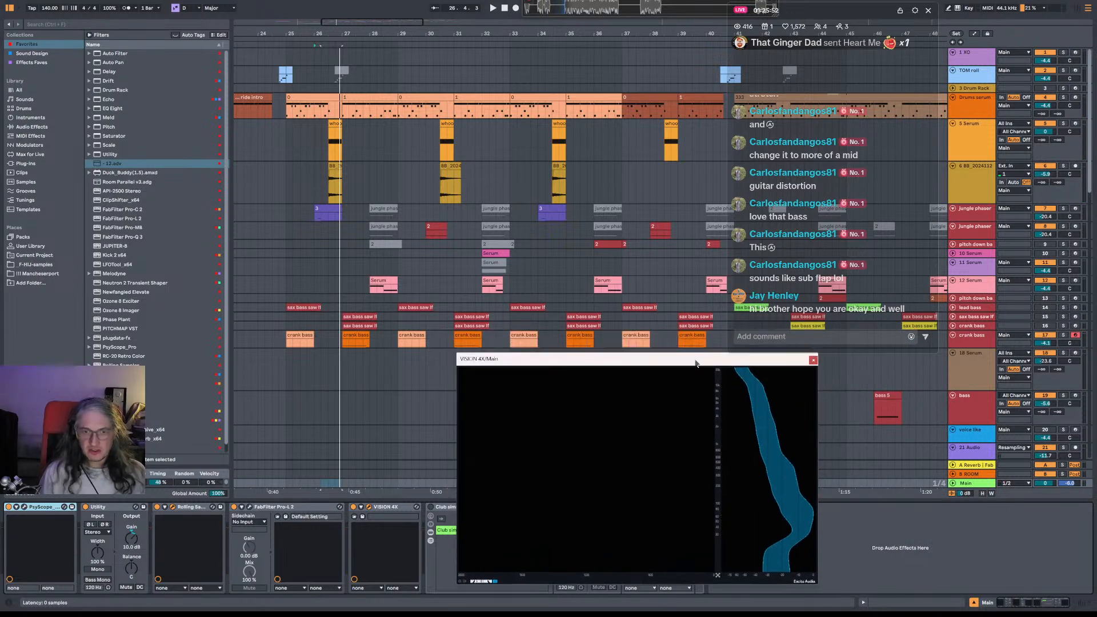
left_click(814, 361)
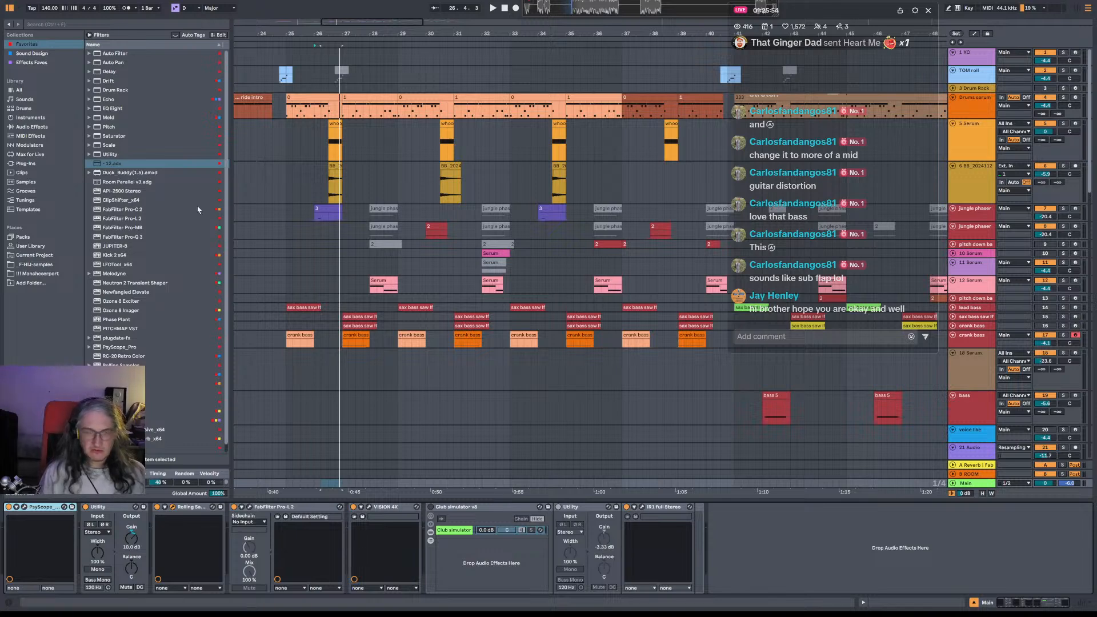
Listen to the arrangement from bar 26, and again from bar 28.
left_click(329, 210)
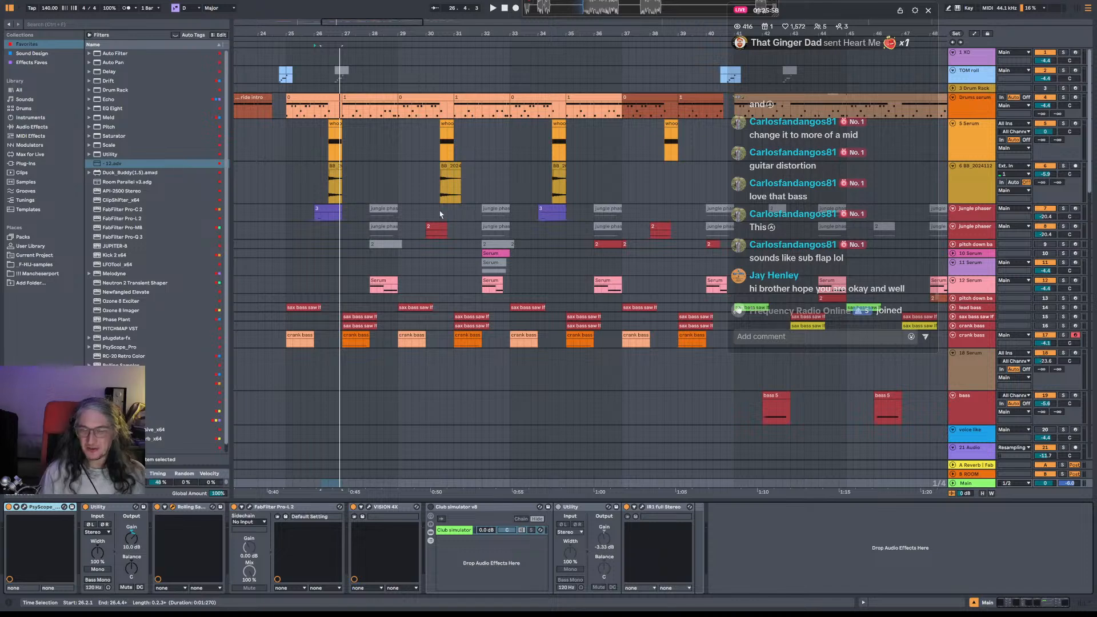
left_click(322, 202)
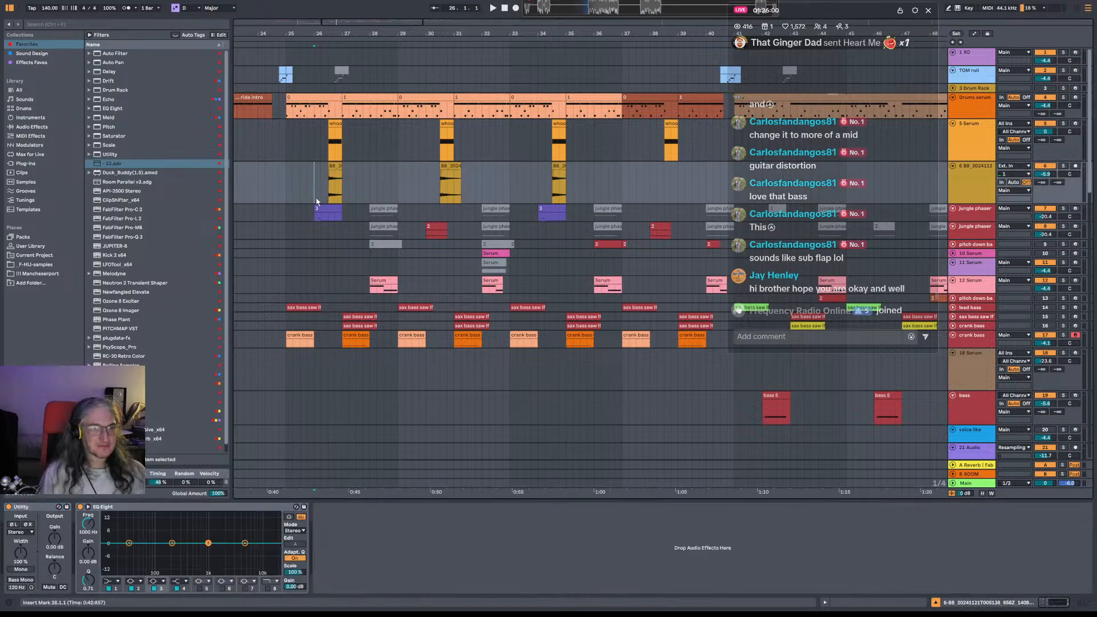
key("space")
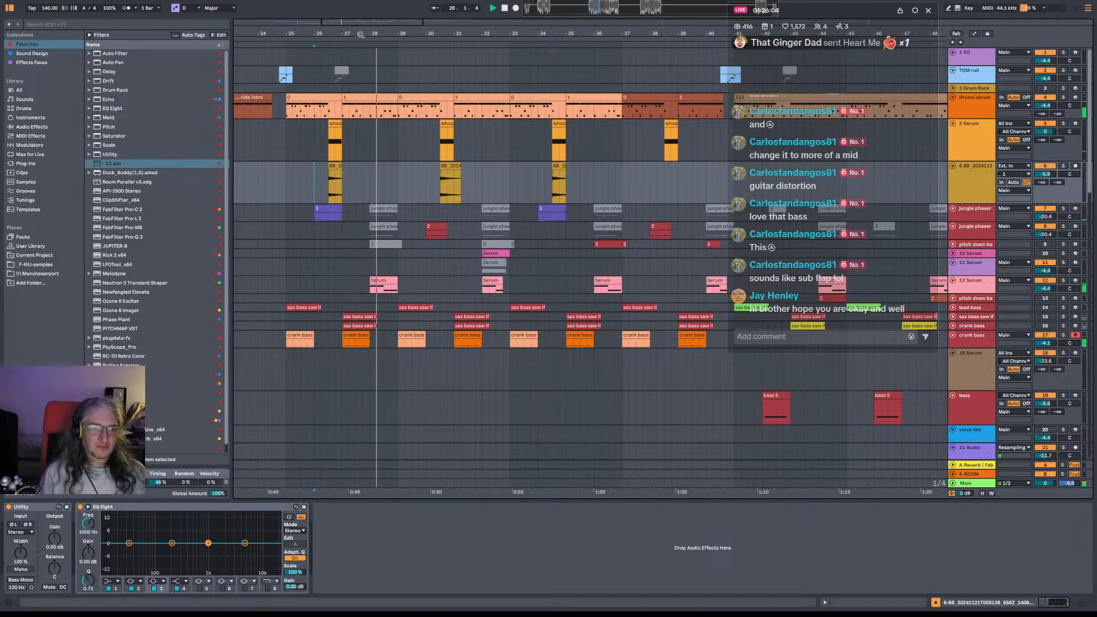
left_click_drag(360, 35, 370, 162)
left_click(356, 269)
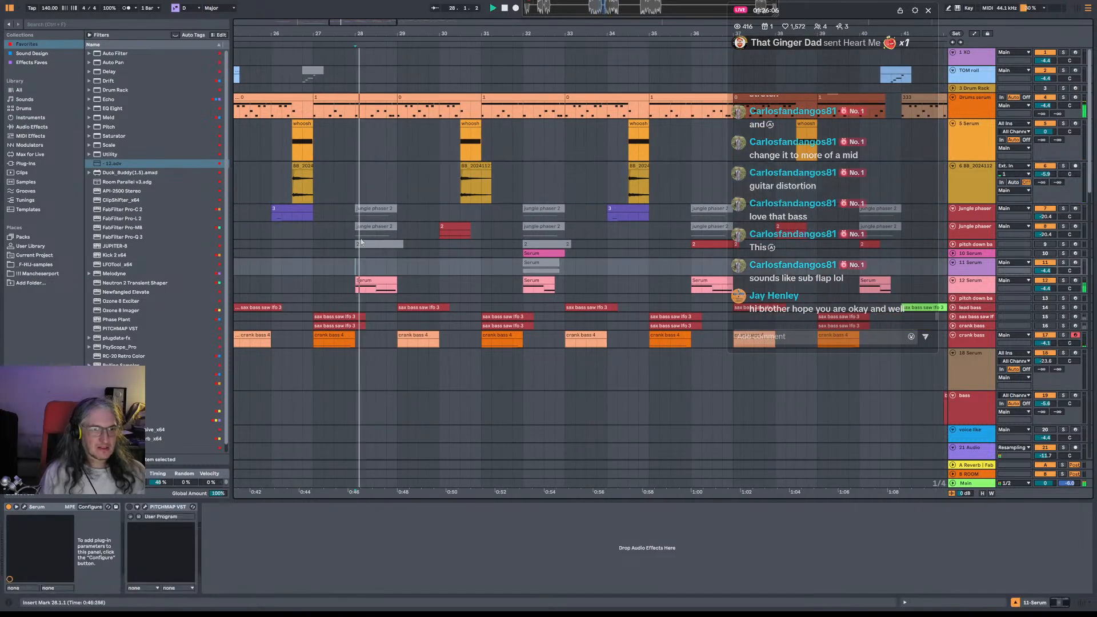
Split bar 28 of the Drums serum track into its own one-bar clip and open its notes.
left_click_drag(358, 116, 398, 116)
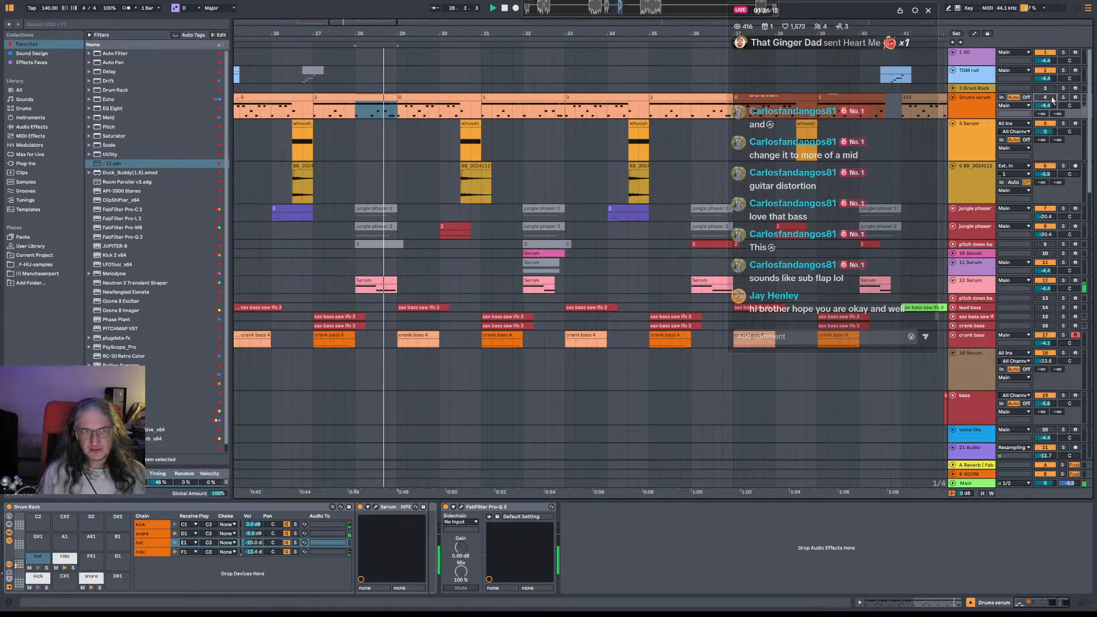
left_click(360, 113)
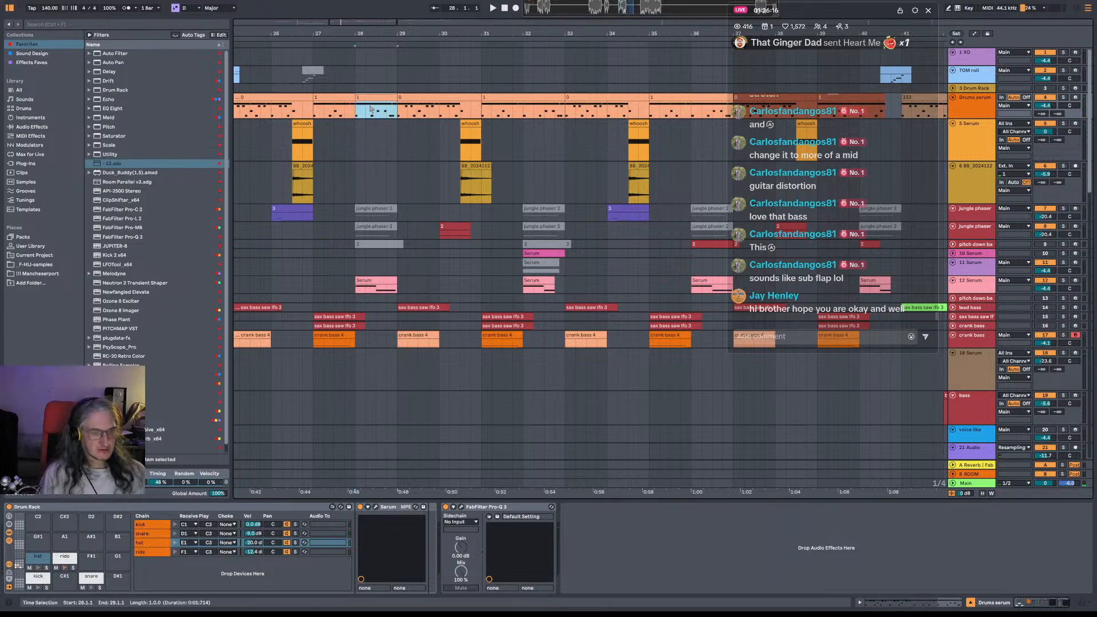
double_click(365, 96)
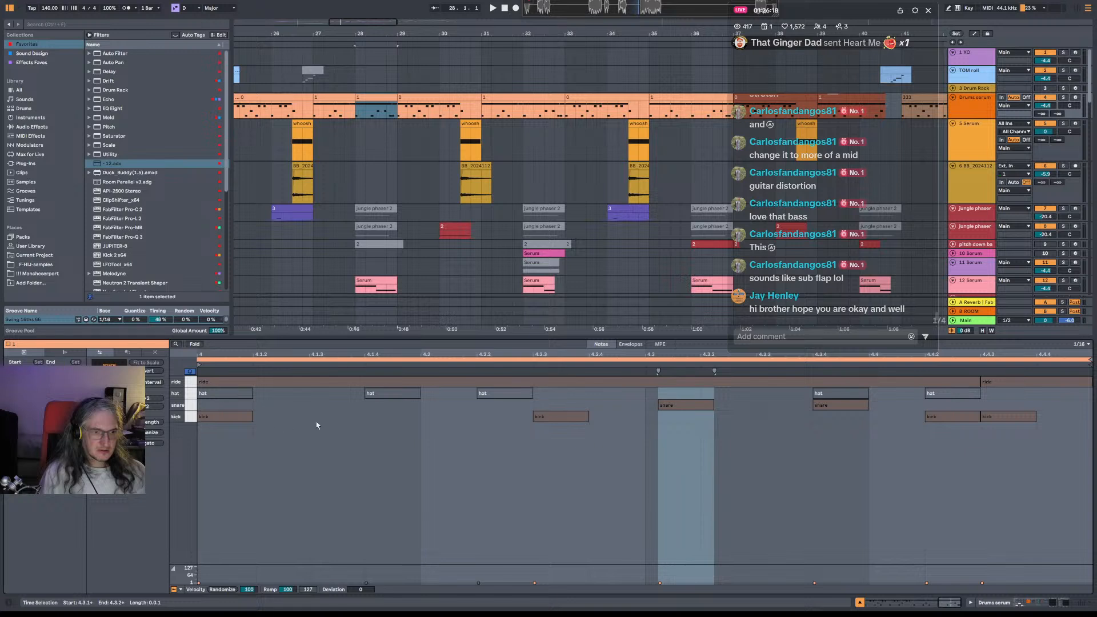
Add kick notes at 4.1.2, 4.1.3 and 4.1.4 in the bar 28 drum clip.
double_click(333, 422)
left_click(431, 416)
key("b")
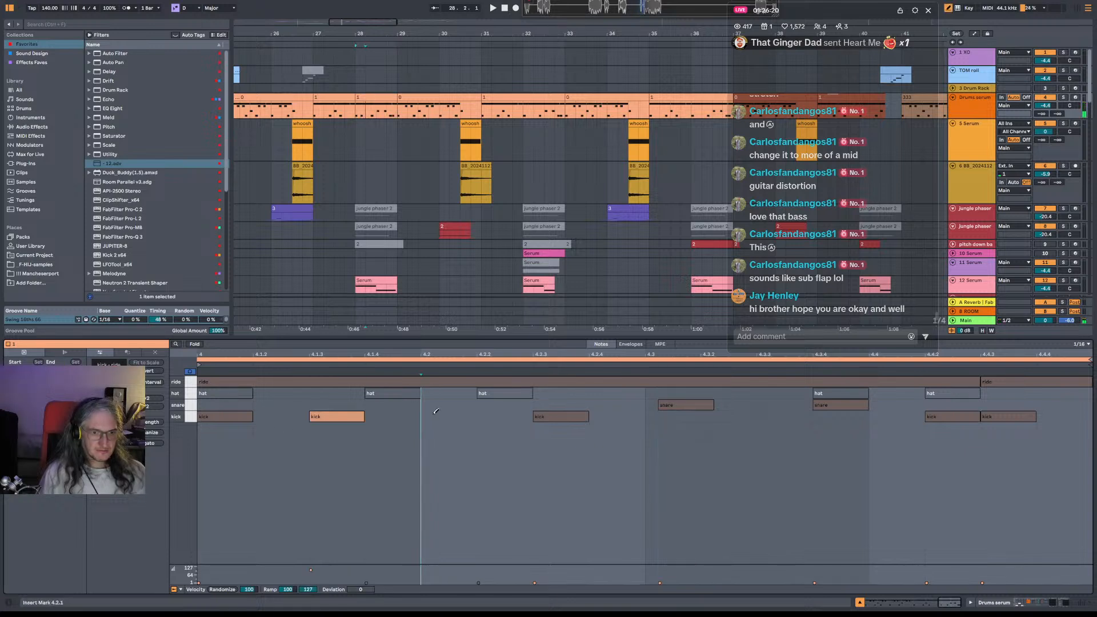
left_click(436, 415)
key("space")
left_click(280, 417)
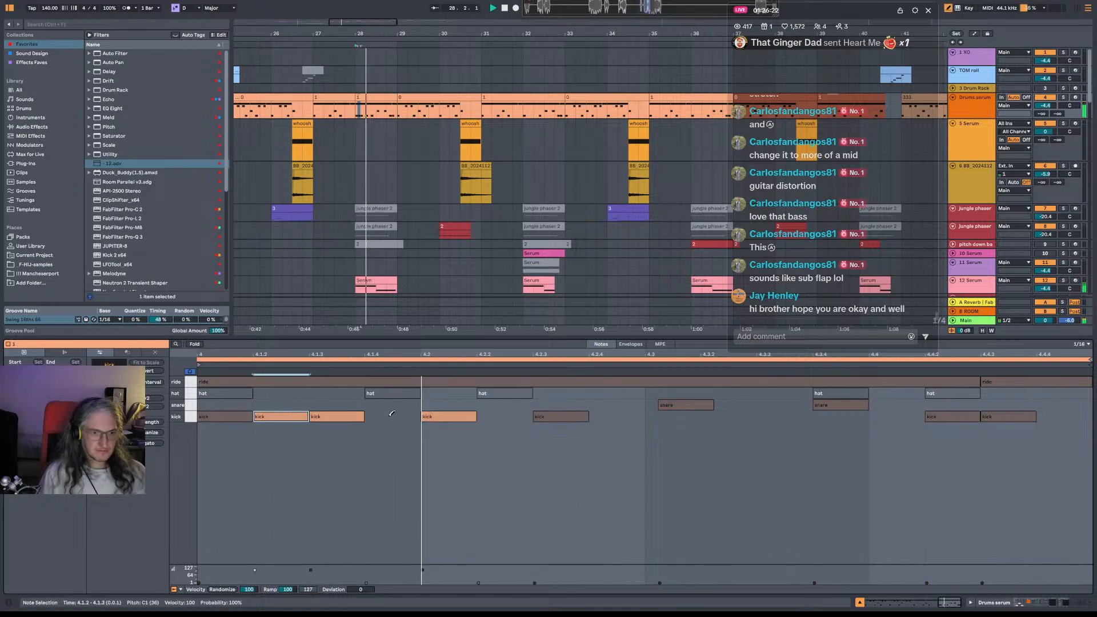
left_click(395, 416)
left_click(422, 416)
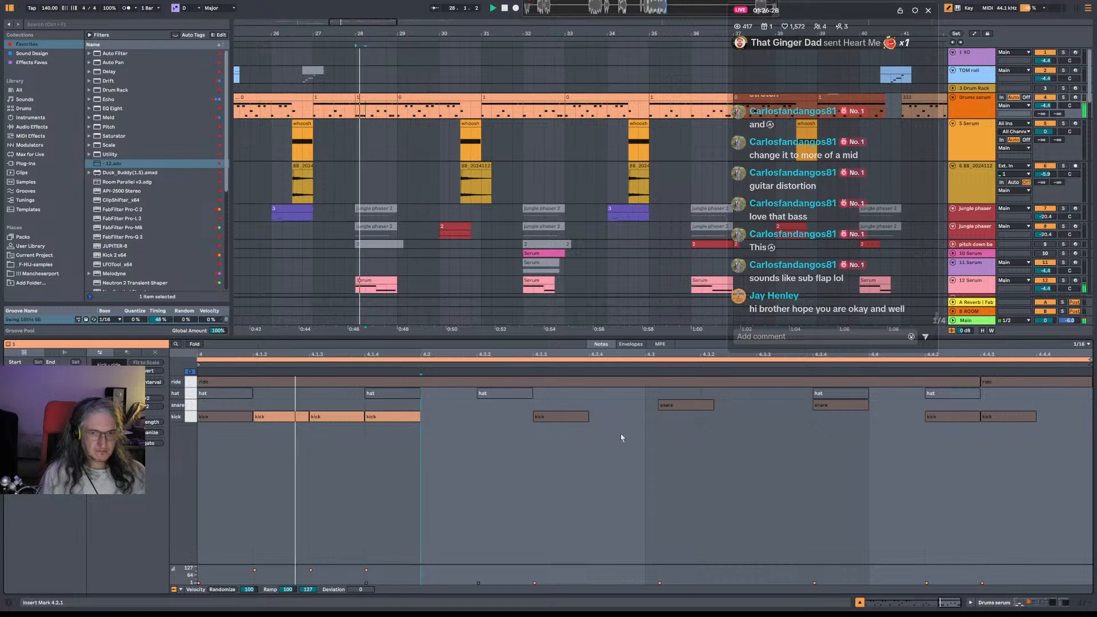
Add one more kick note at 4.3.3, just before the last snare, removing the extra one before it.
left_click(727, 416)
left_click(784, 416)
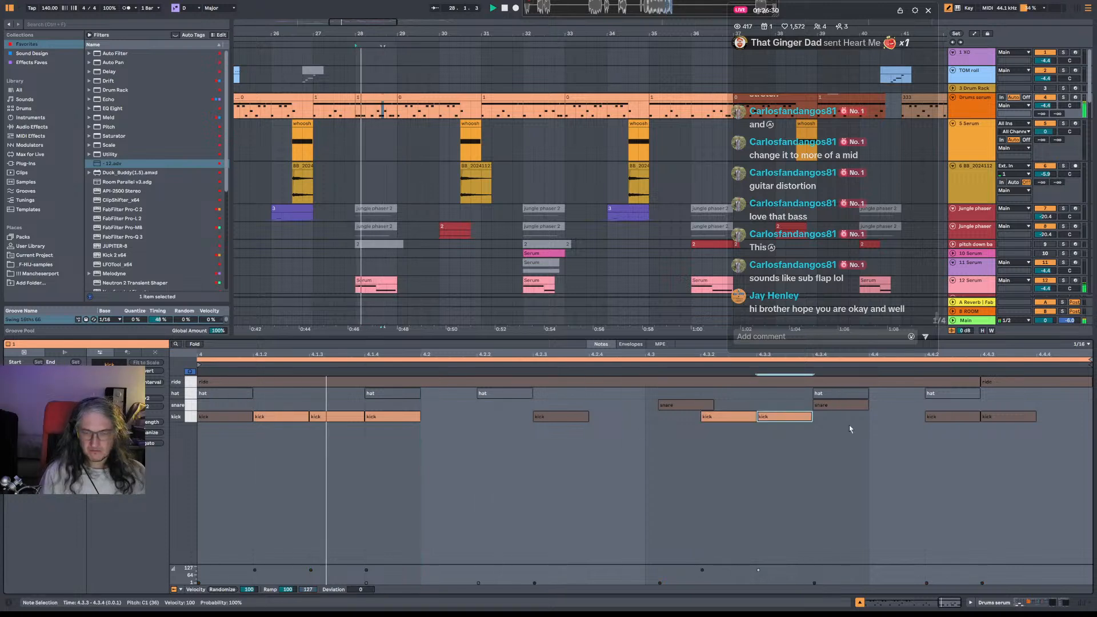
left_click(742, 417)
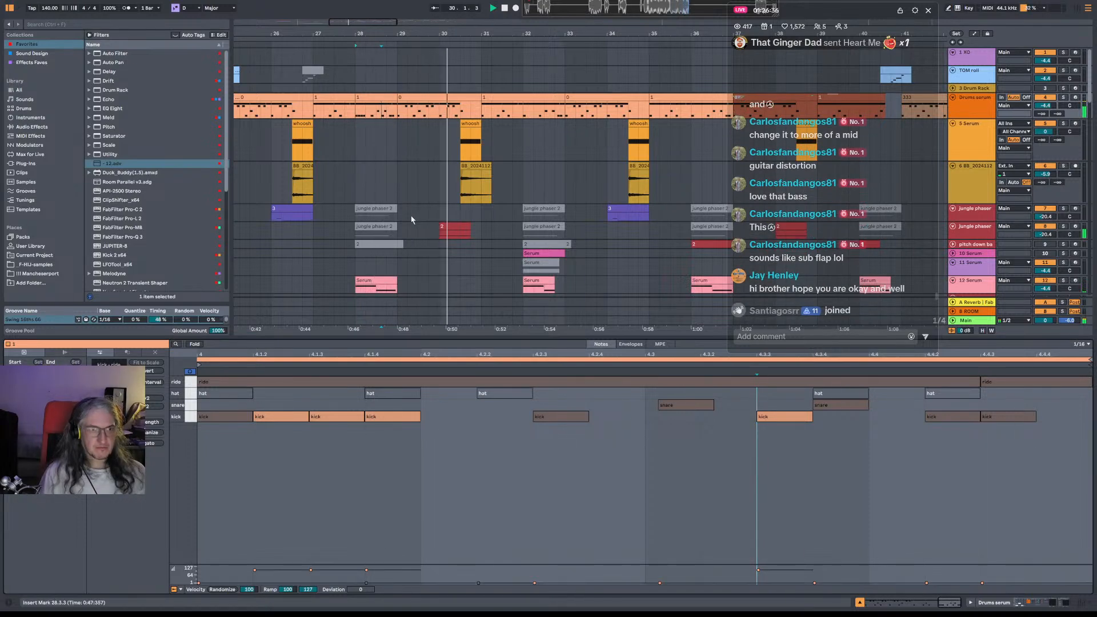
Colour the bar 28 drum clip green and play the arrangement from there.
left_click(370, 97)
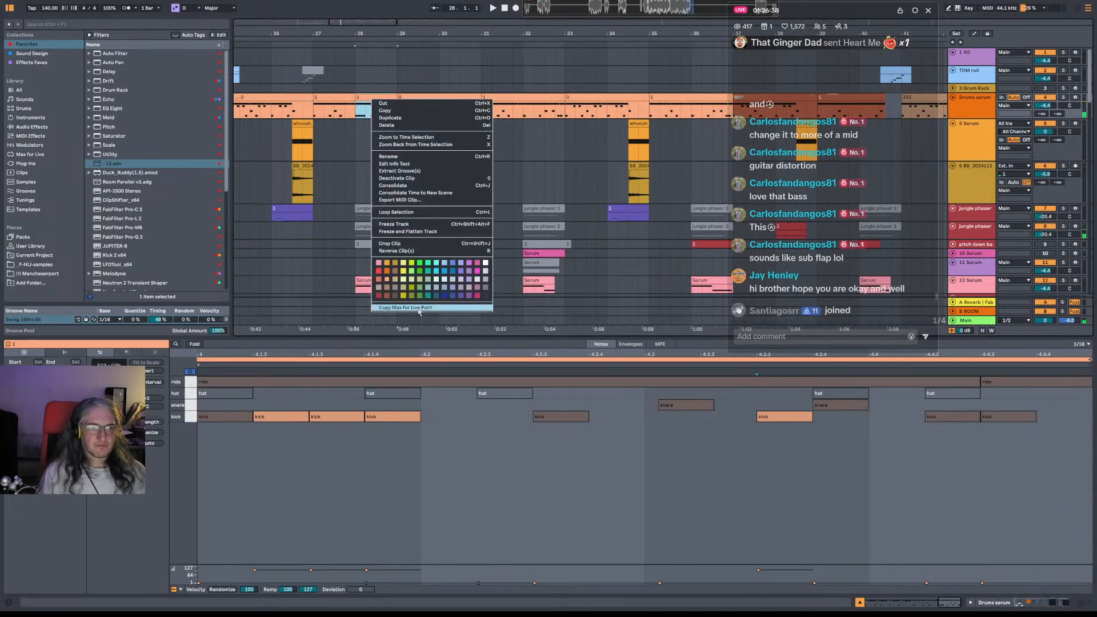
left_click(412, 271)
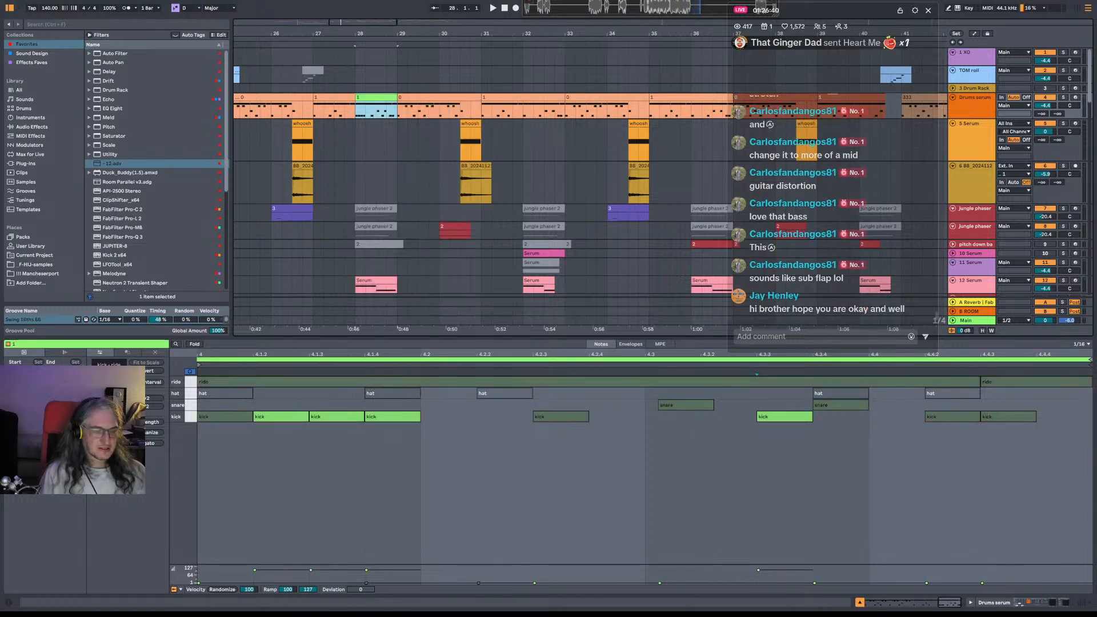
key("space")
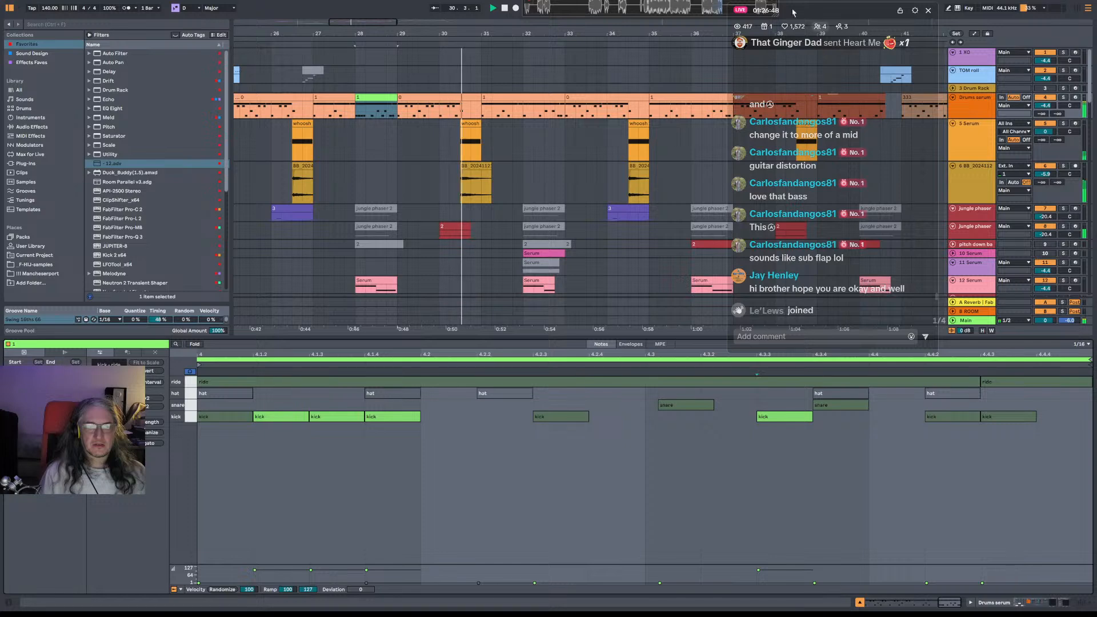
Shorten the second BB audio clip, starting at 30.3.1, so it ends at 31.1.1.
left_click_drag(503, 35, 503, 11)
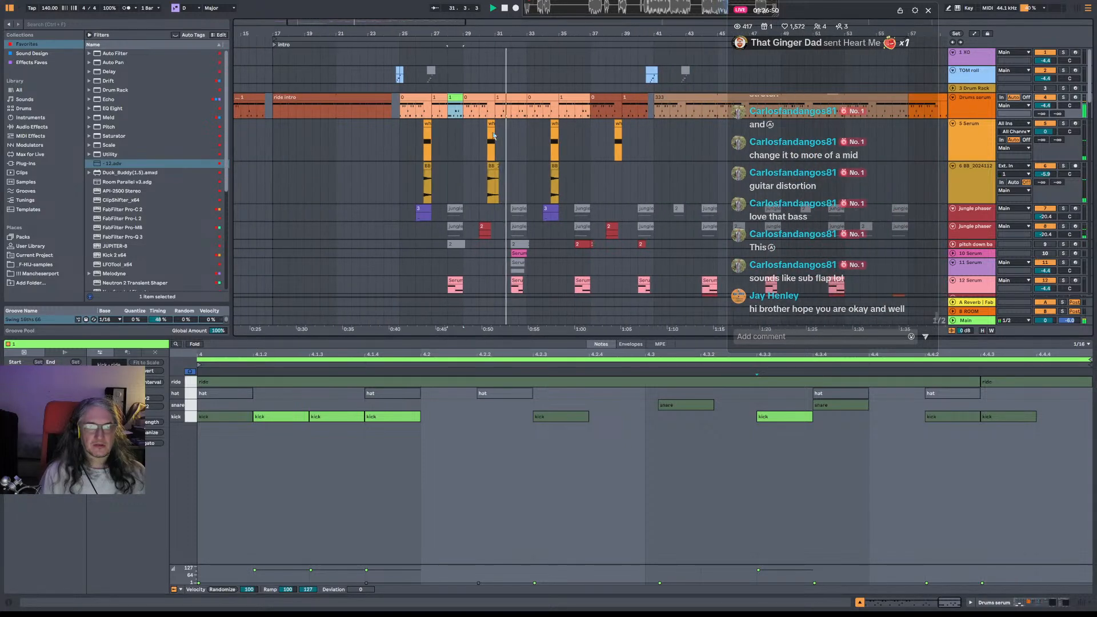
left_click(493, 182)
scroll(448, 168, "down", 2)
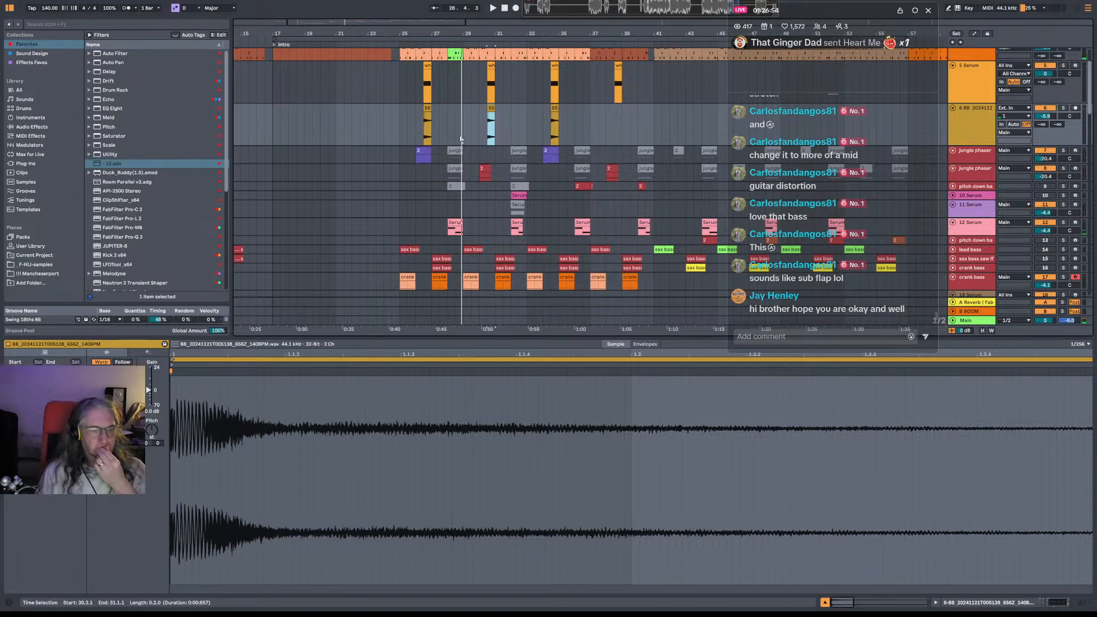
scroll(463, 137, "up", 2)
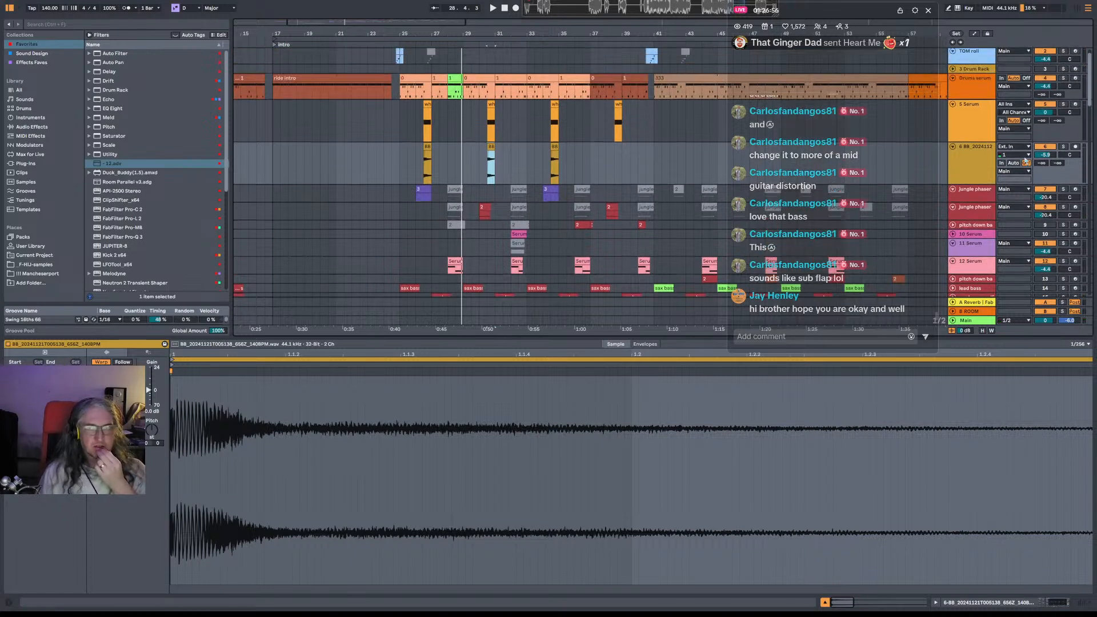
Select the empty Drum Rack track above the Drums serum track.
left_click(985, 91)
scroll(984, 92, "up", 1)
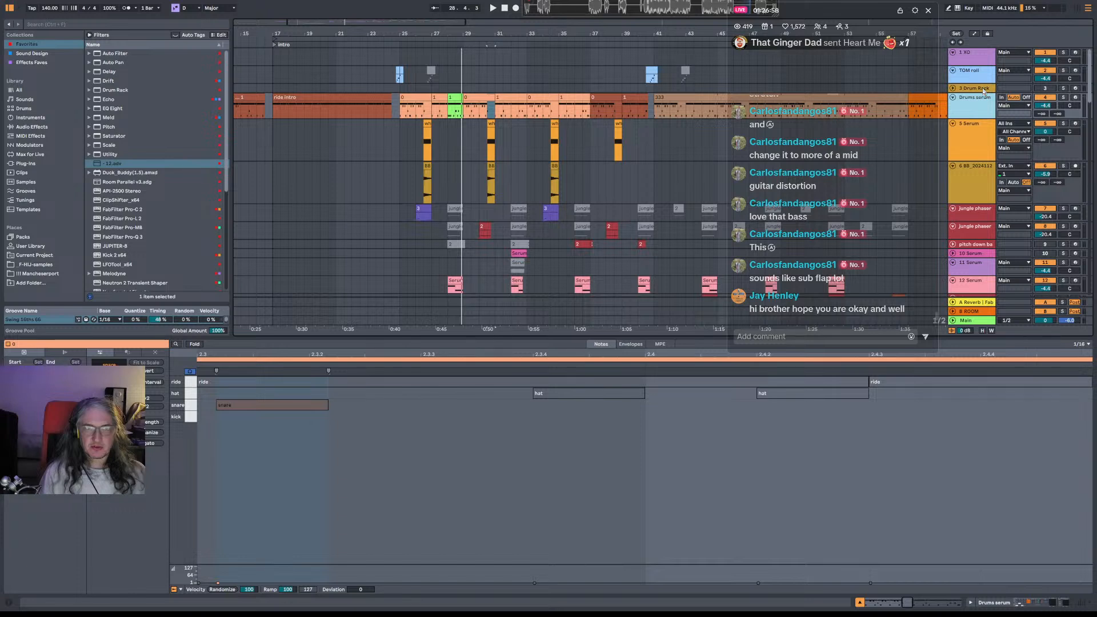
left_click(983, 89)
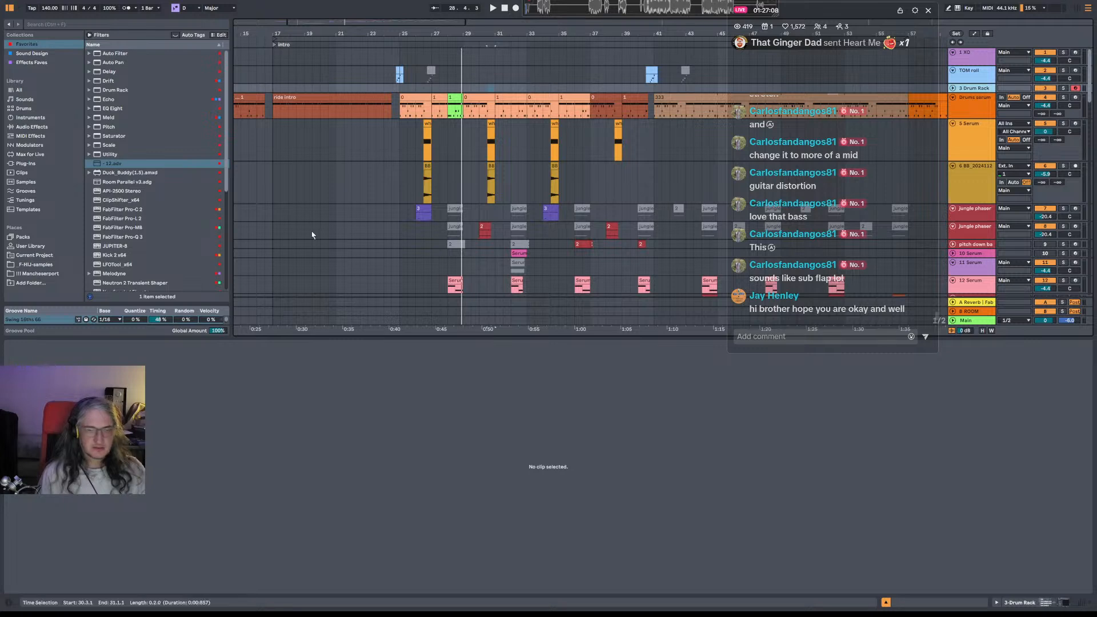
Check the folders among the browser's places and expand the personal sample pack in F-HU-samples.
left_click(35, 264)
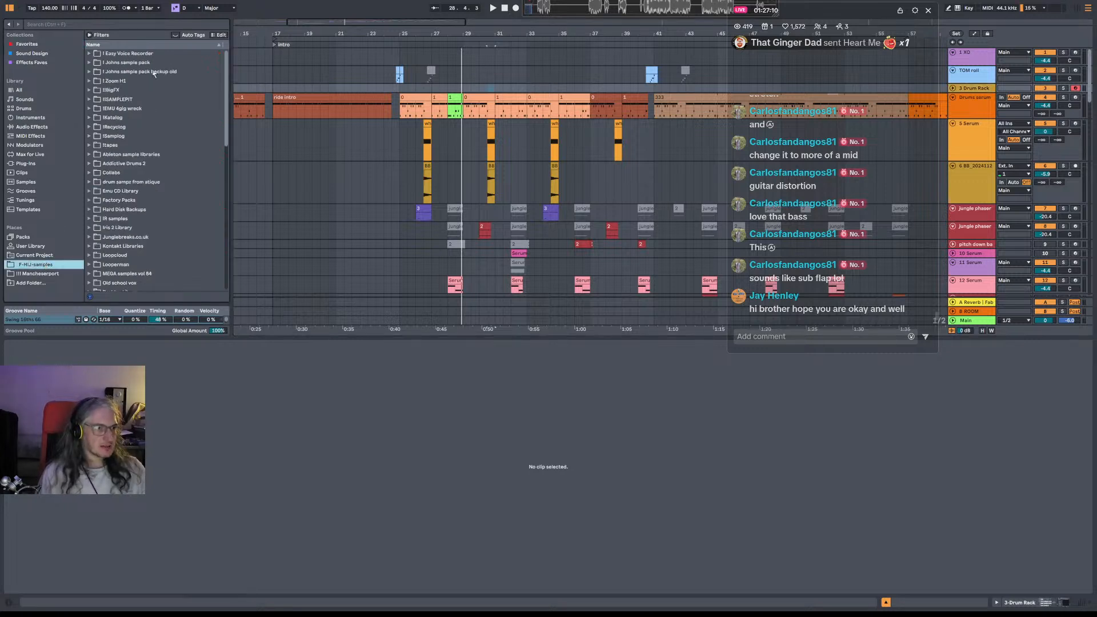
left_click(83, 63)
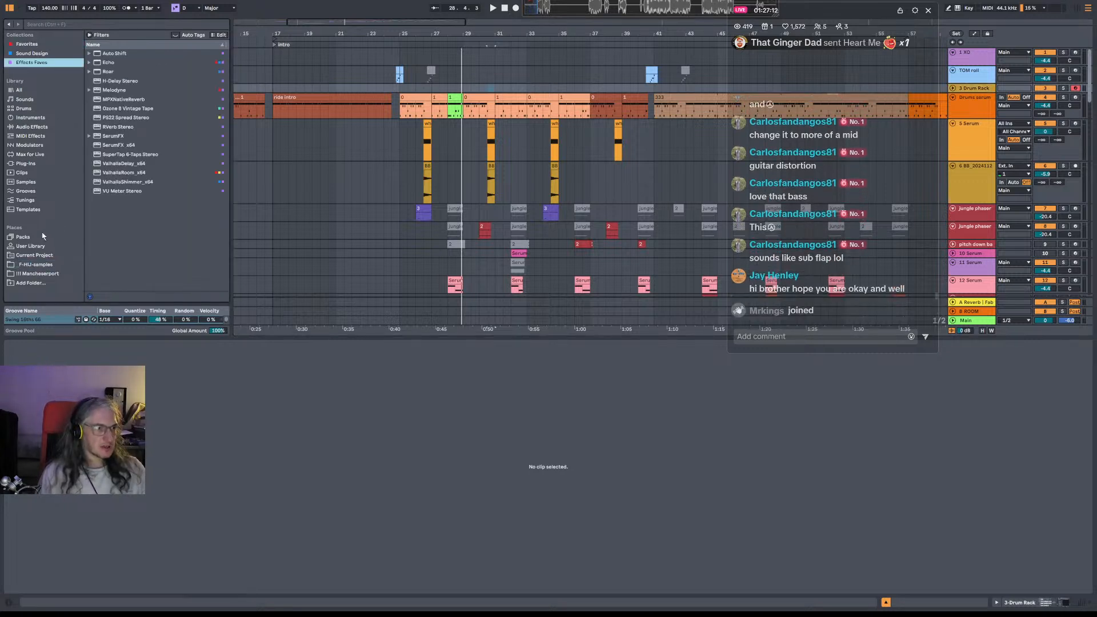
left_click(49, 266)
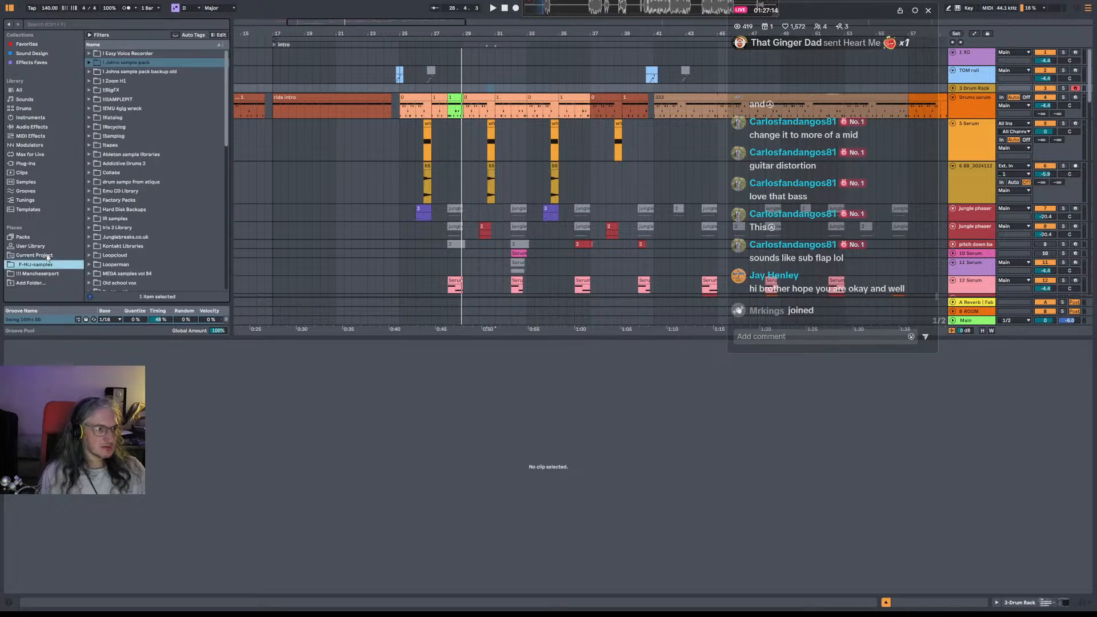
left_click(46, 274)
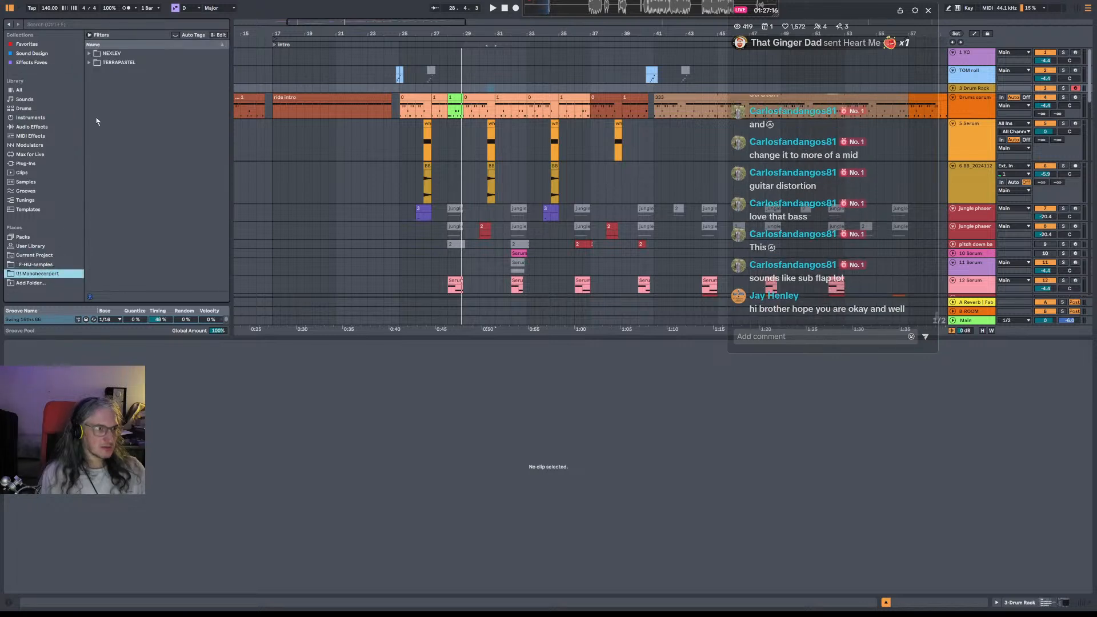
left_click(49, 265)
left_click(90, 63)
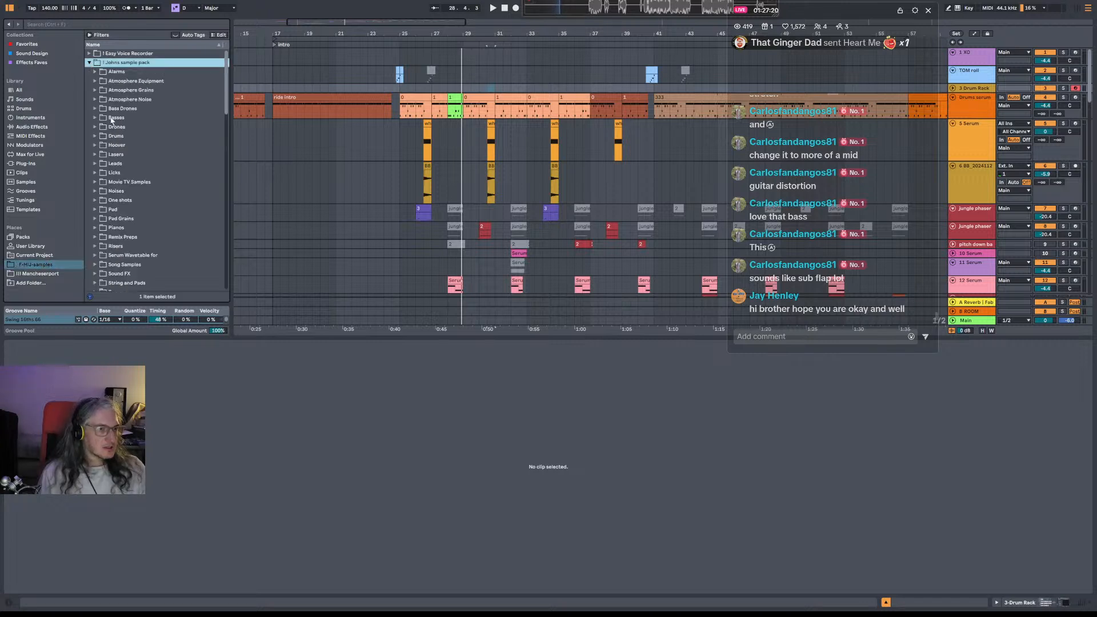
Browse the sample pack's Alarms and Atmosphere Equipment folders and preview System-100 Modular Talk.wav.
left_click(98, 71)
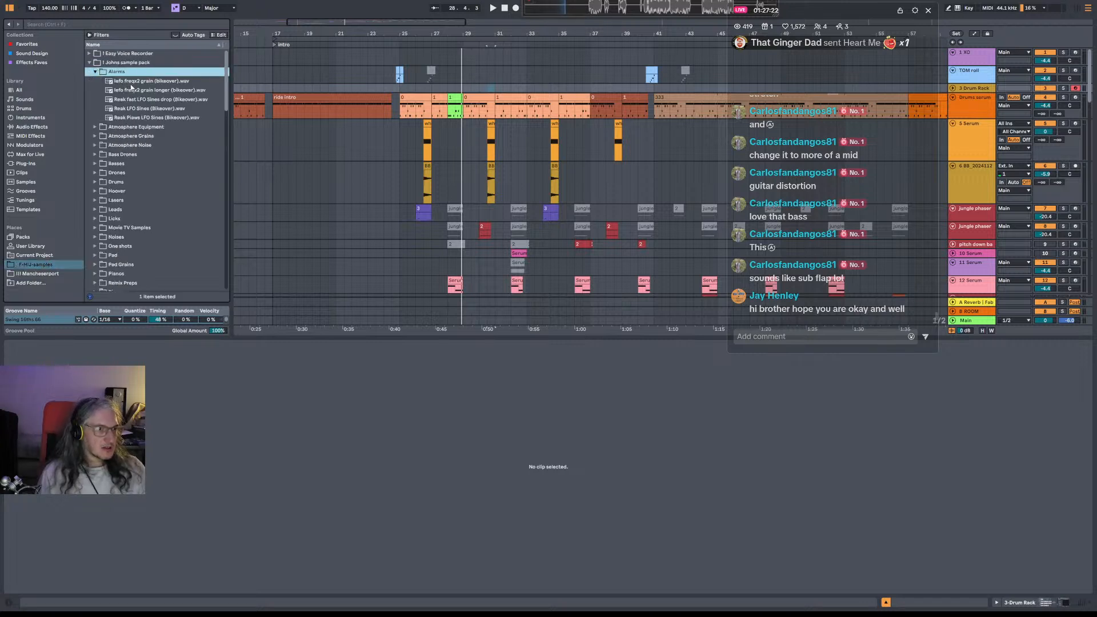
left_click(100, 126)
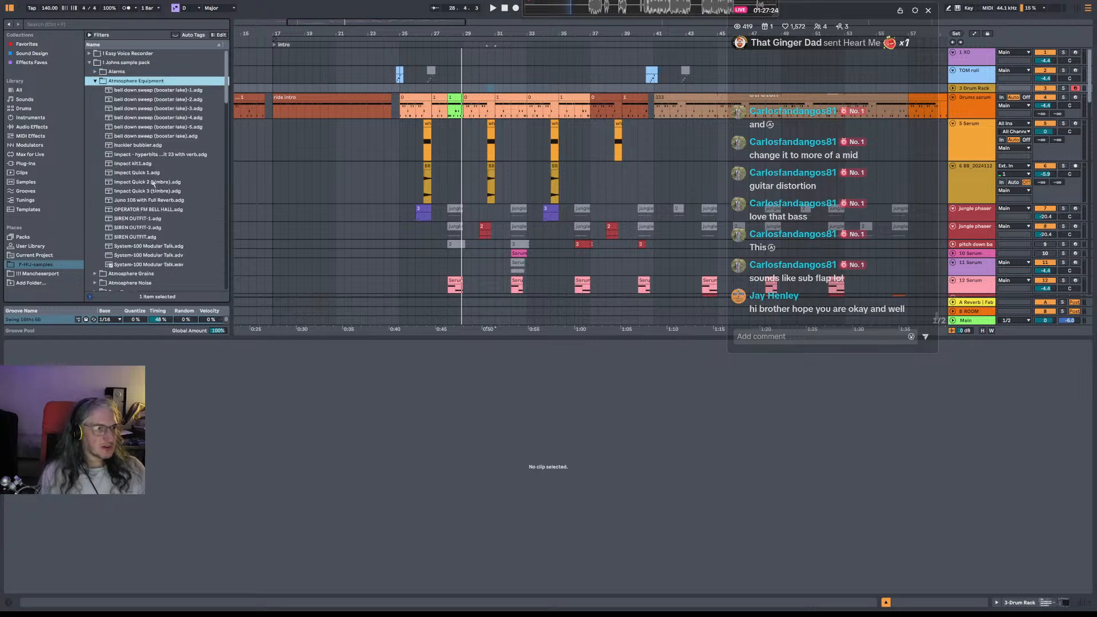
scroll(146, 178, "down", 3)
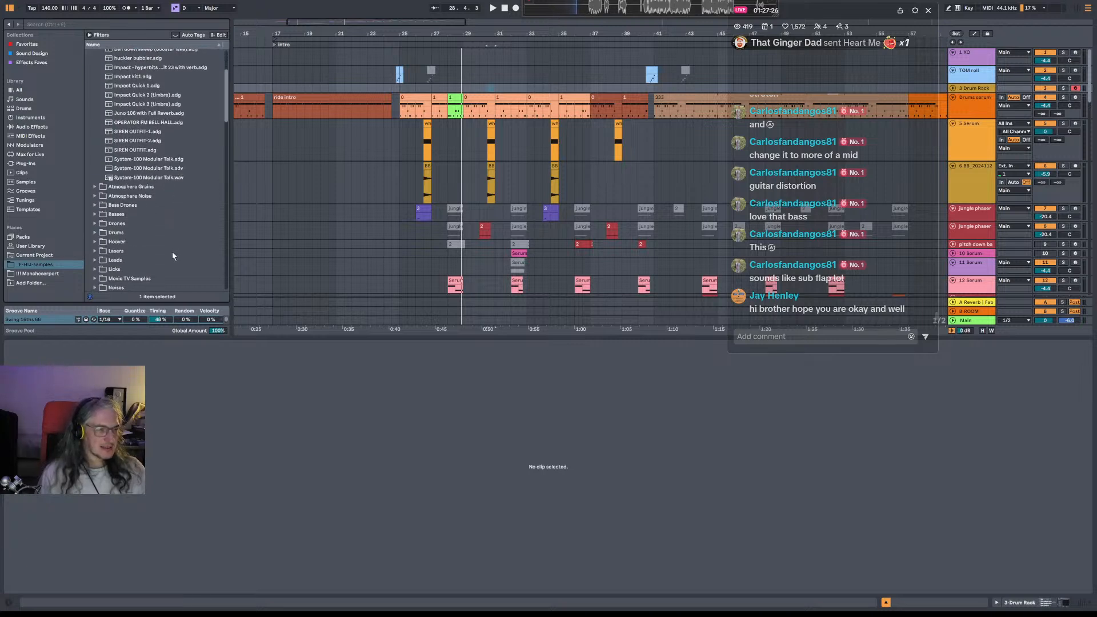
left_click(120, 179)
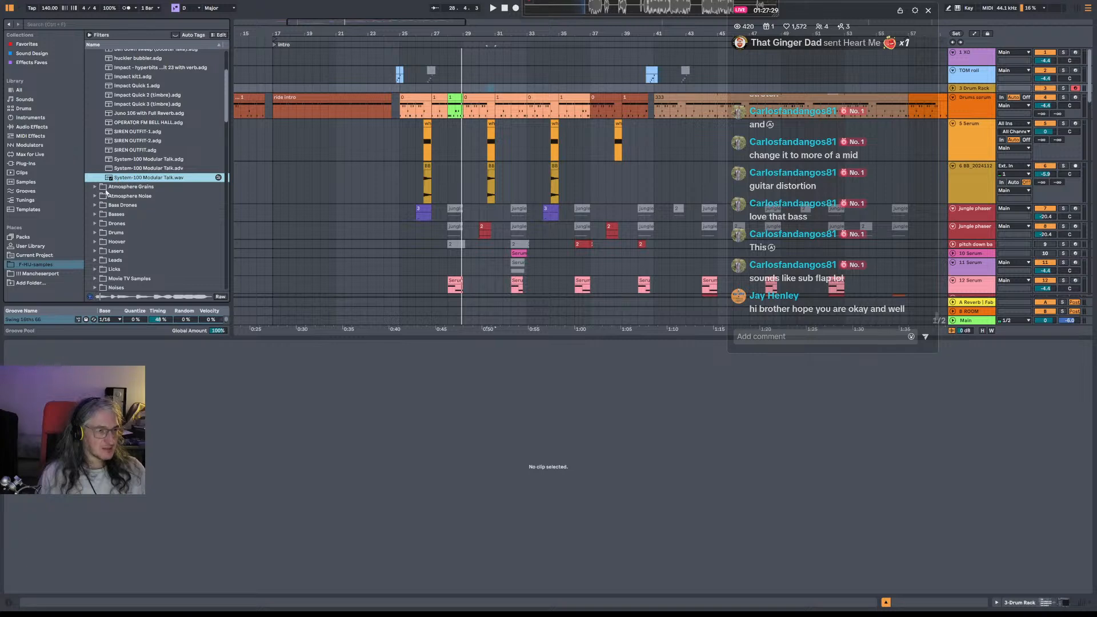
Browse the sample pack's Atmosphere Grains, Atmosphere Noise, Bass Drones and Basses folders for usable sounds.
left_click(97, 187)
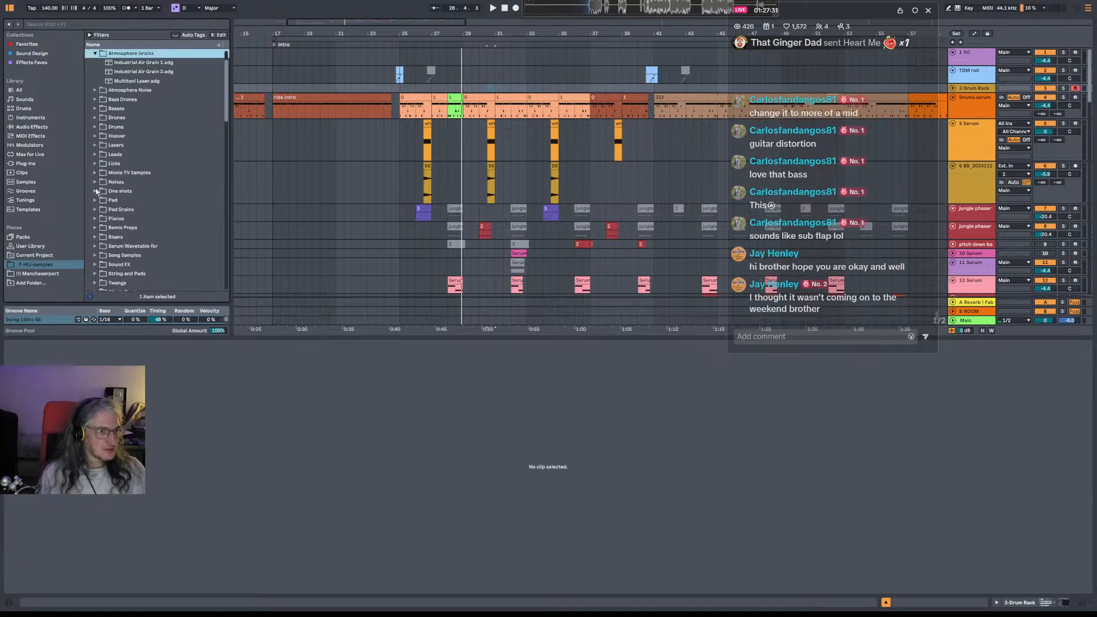
left_click(96, 89)
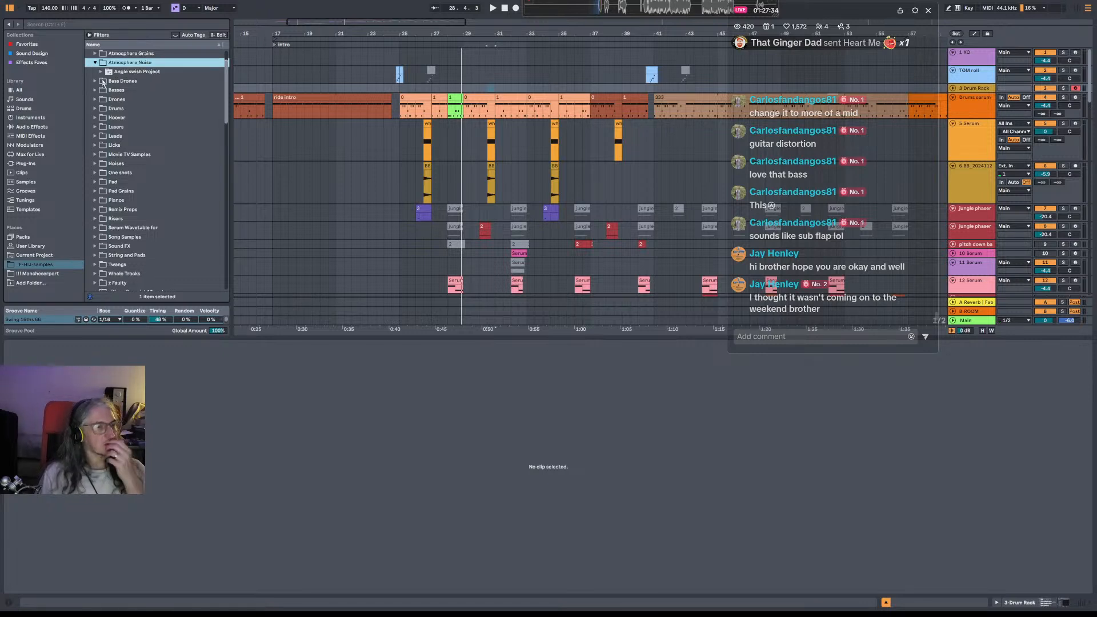
left_click(96, 80)
left_click(98, 90)
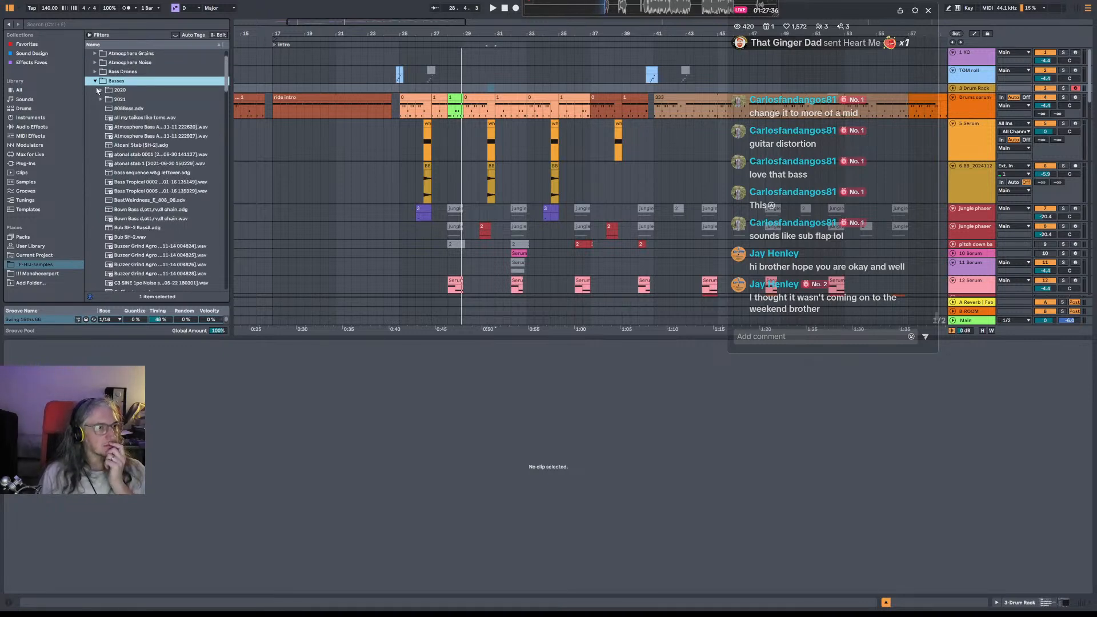
scroll(138, 131, "down", 3)
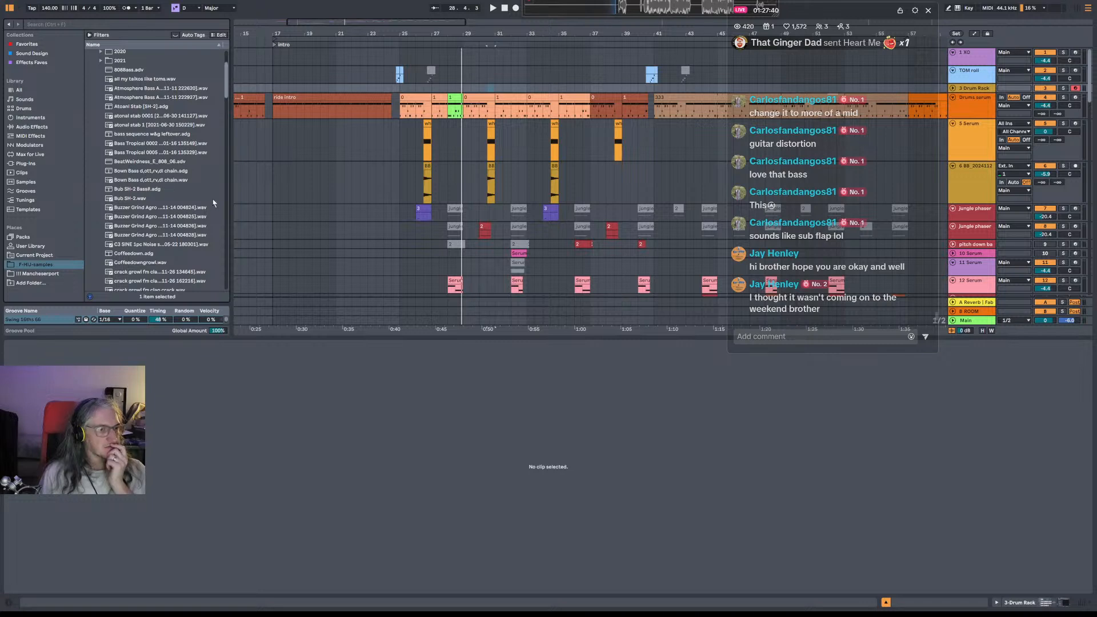
scroll(162, 177, "up", 4)
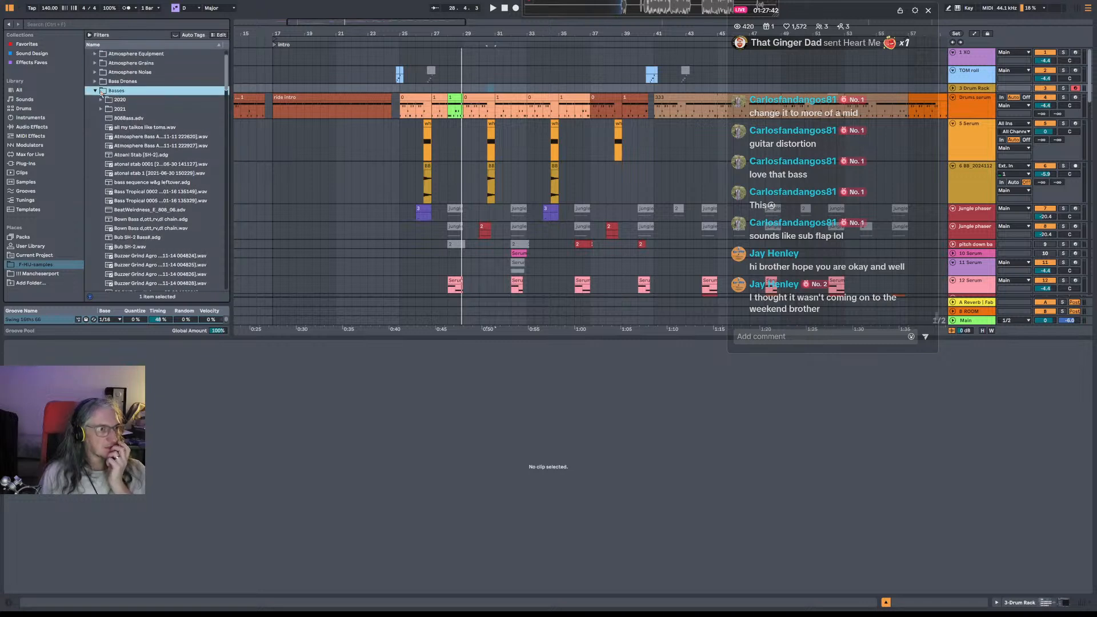
Close the Basses folder and audition the Choir Drone Agro and Drone rush 1 samples in Drones.
left_click(96, 90)
left_click(95, 100)
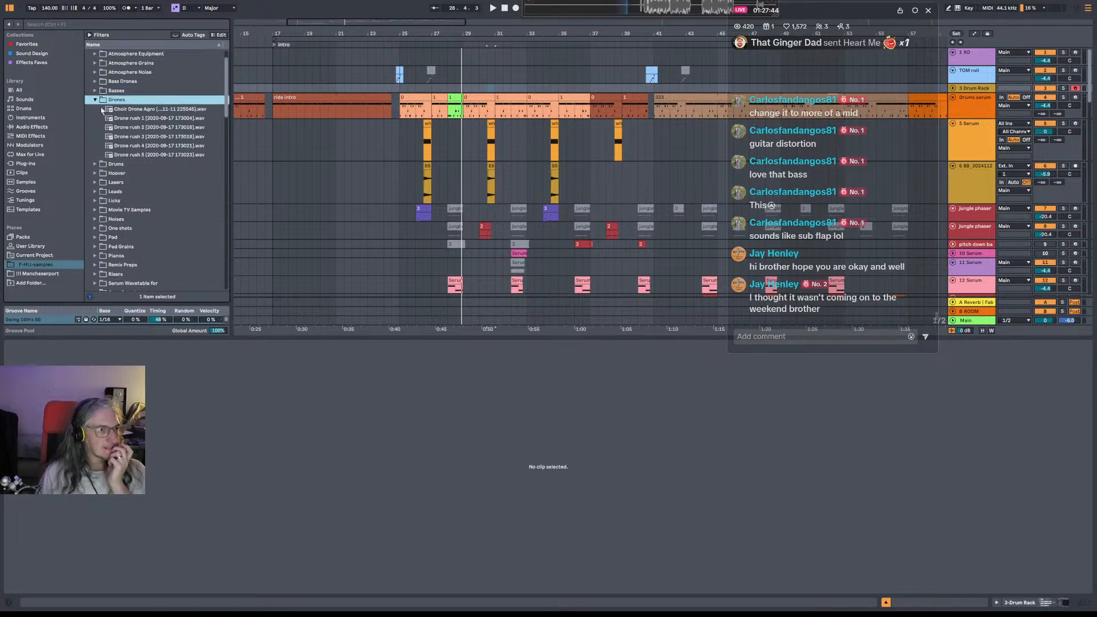
key("Down")
key("Down")
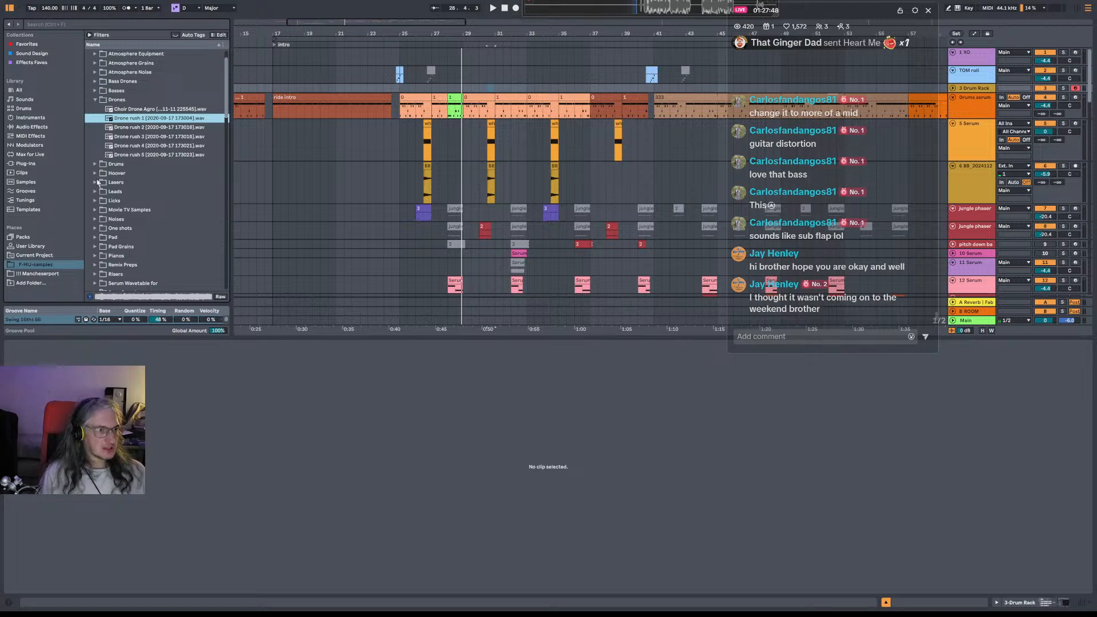
Browse the sample pack's Song Samples, Sound FX and String and Pads folders.
scroll(97, 178, "down", 5)
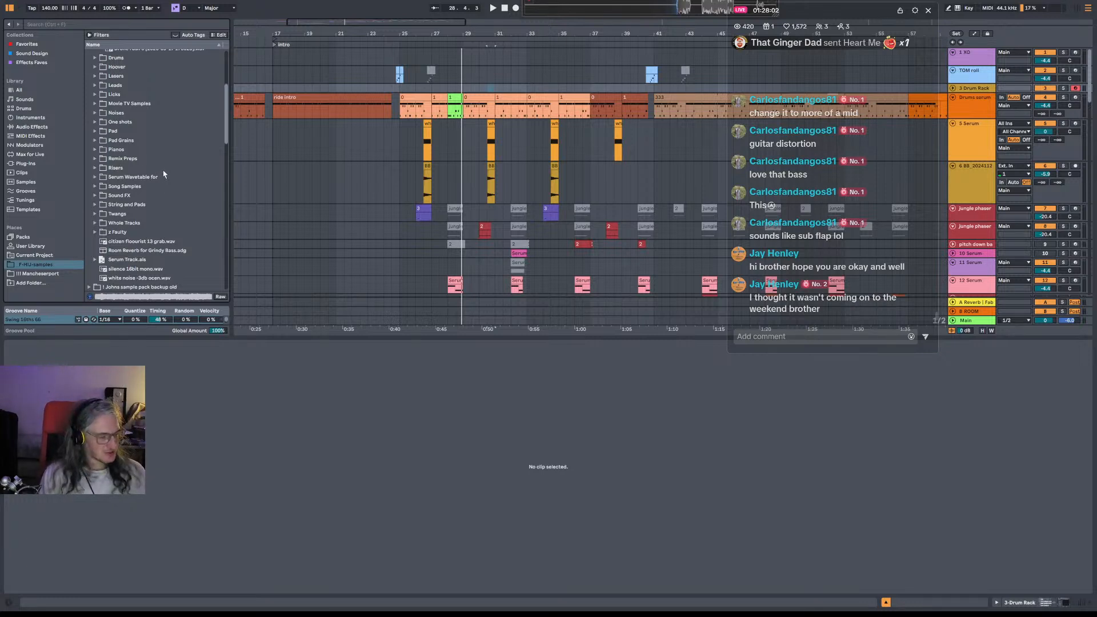
scroll(149, 153, "down", 3)
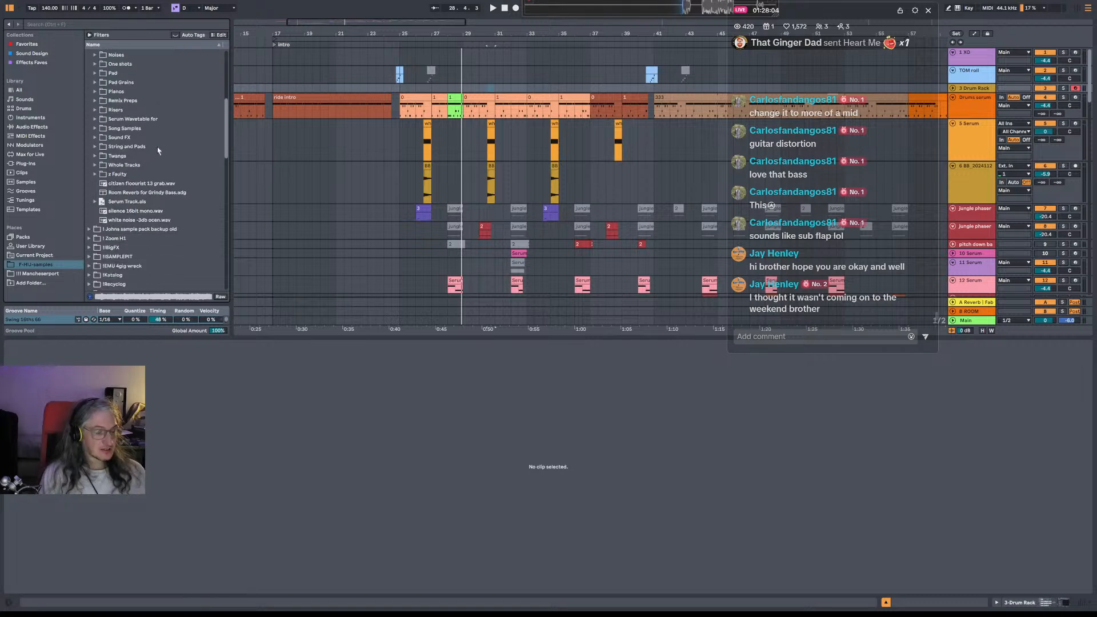
left_click(96, 129)
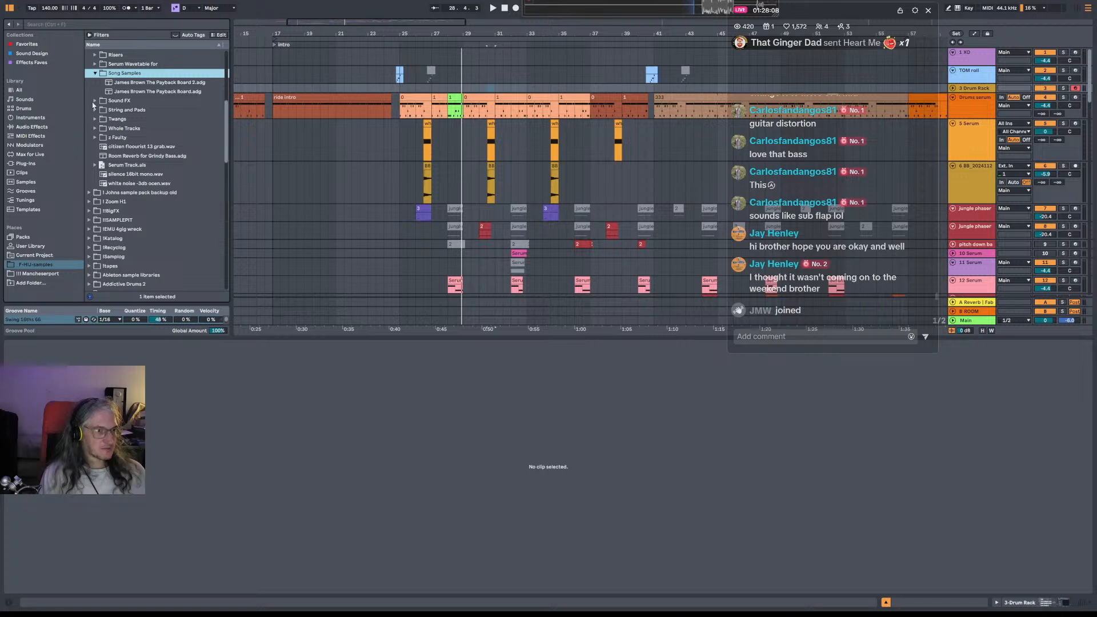
left_click(94, 101)
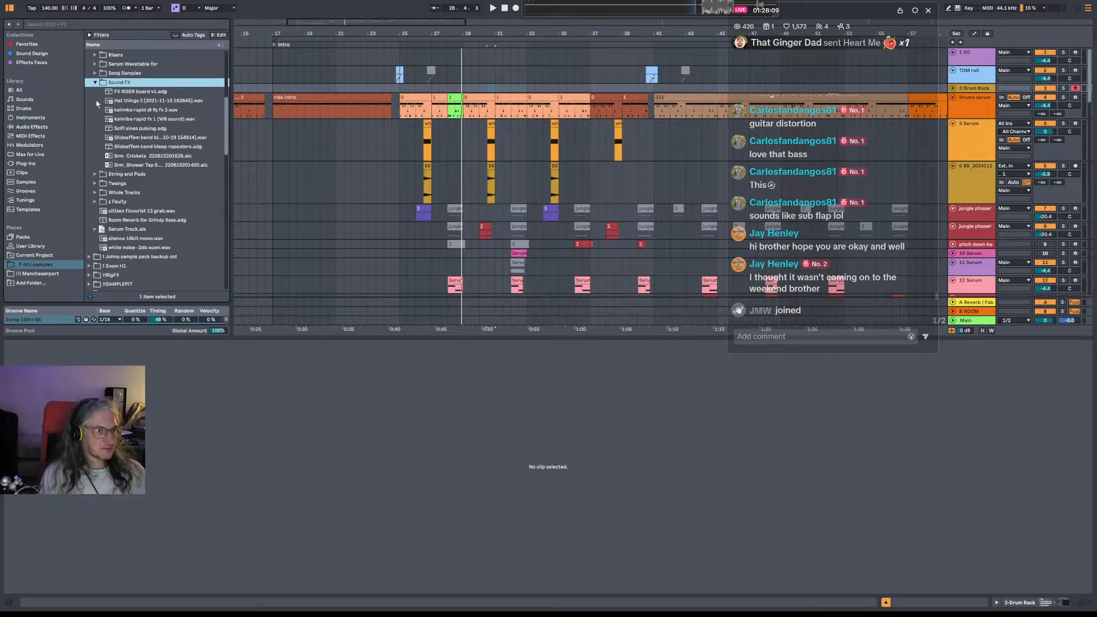
left_click(97, 174)
scroll(98, 175, "up", 3)
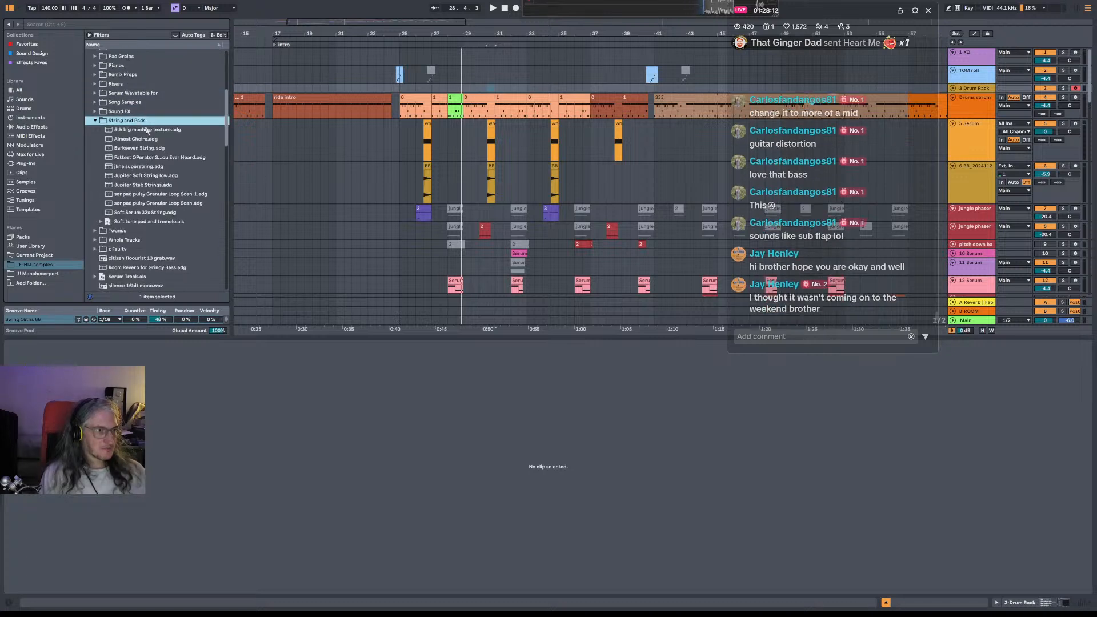
Search the browser for "guitar" and look through the matching presets in the Sounds category.
left_click(60, 25)
type("gui")
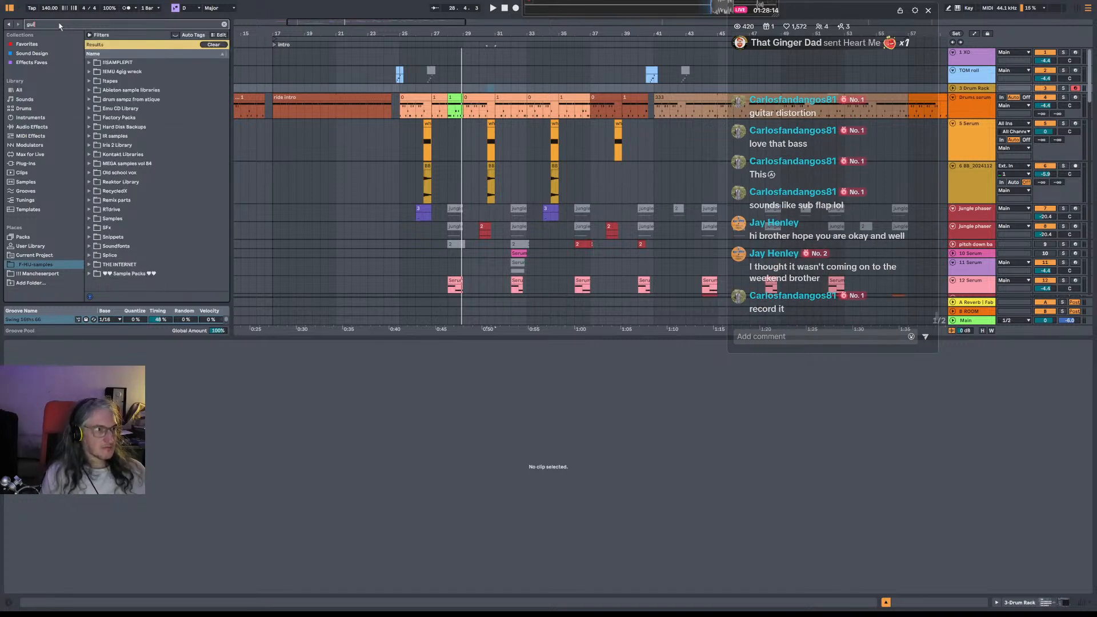
type("tar")
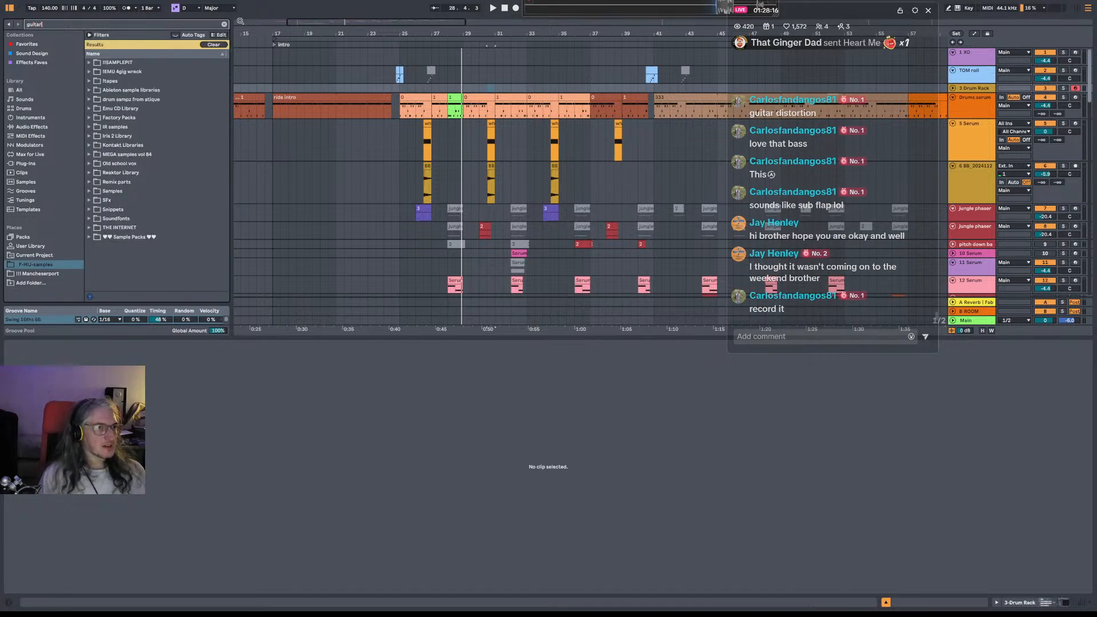
left_click(28, 100)
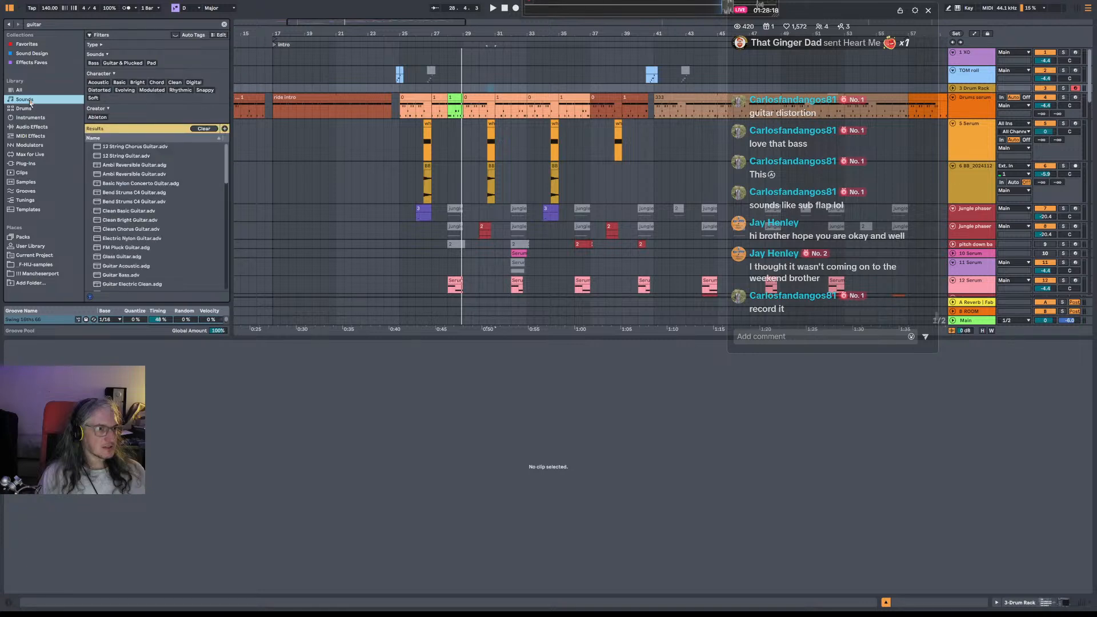
scroll(159, 179, "down", 8)
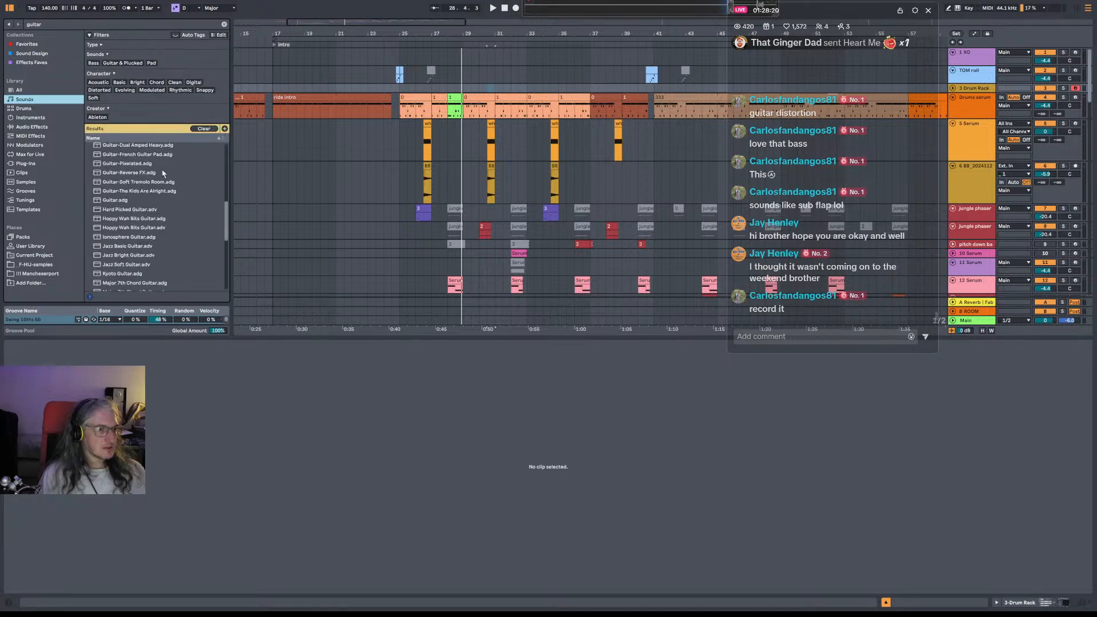
scroll(163, 169, "down", 3)
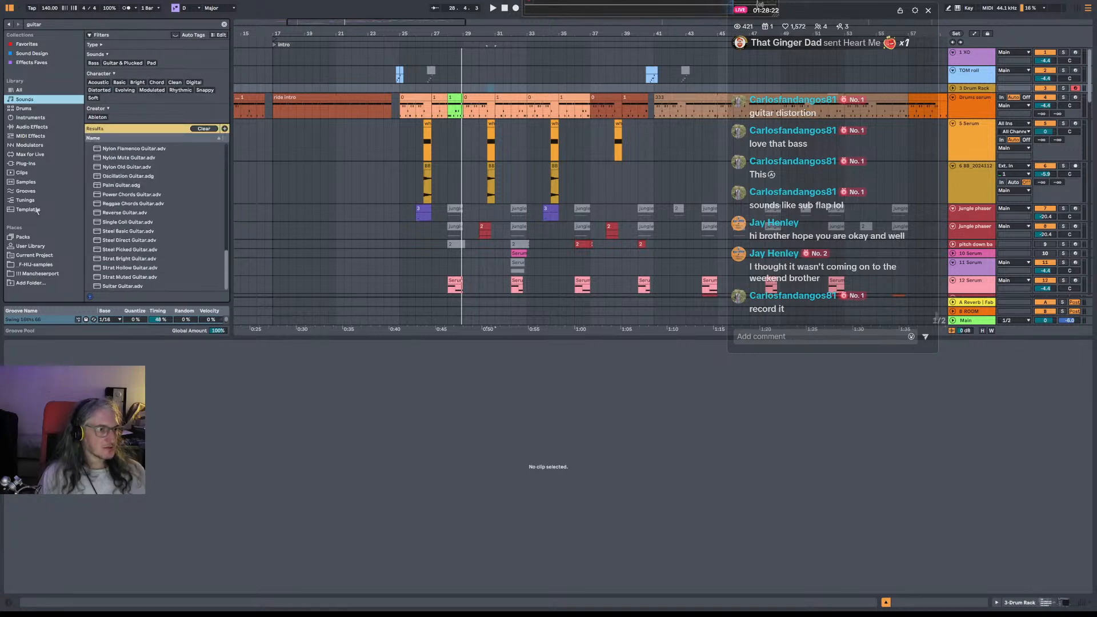
Clear the guitar search, check the current project's files, and collapse the sample pack to view the other F-HU-samples folders.
left_click(224, 24)
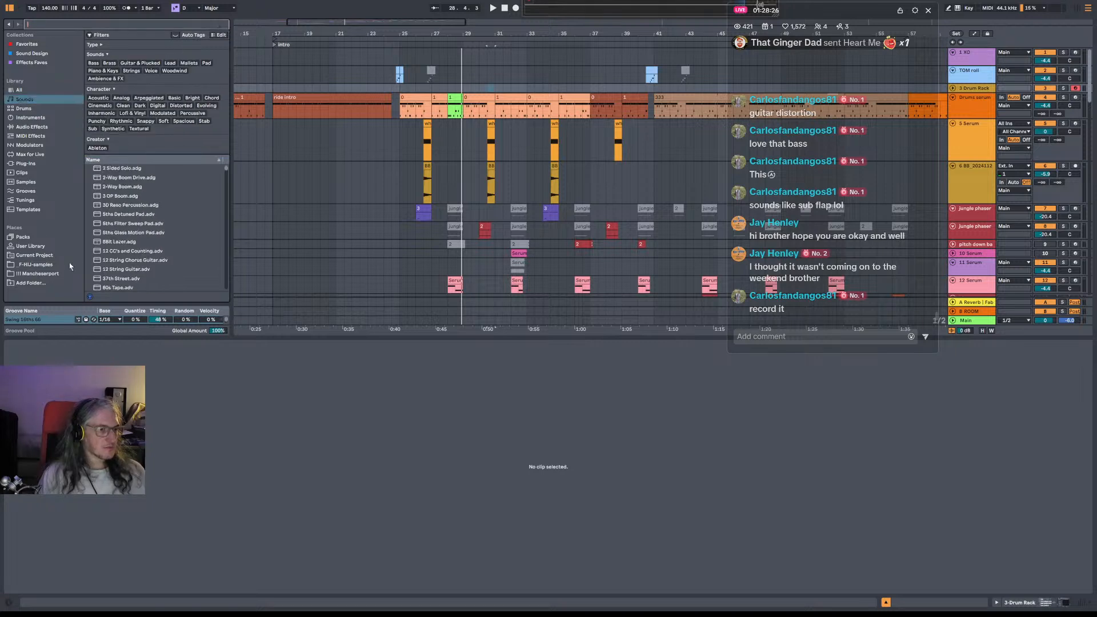
left_click(34, 255)
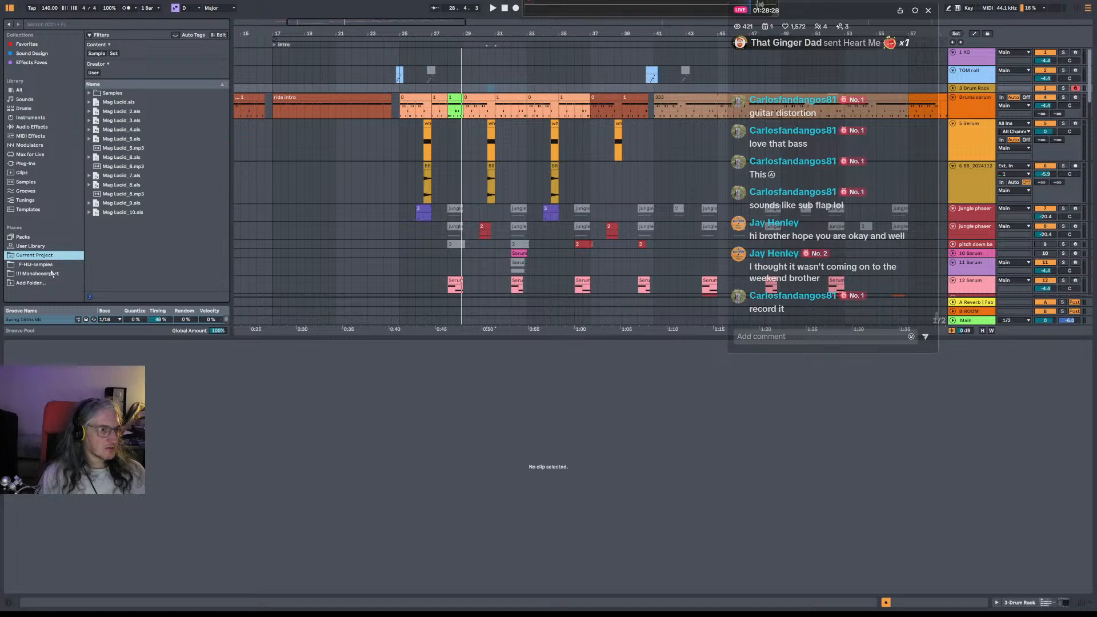
left_click(35, 265)
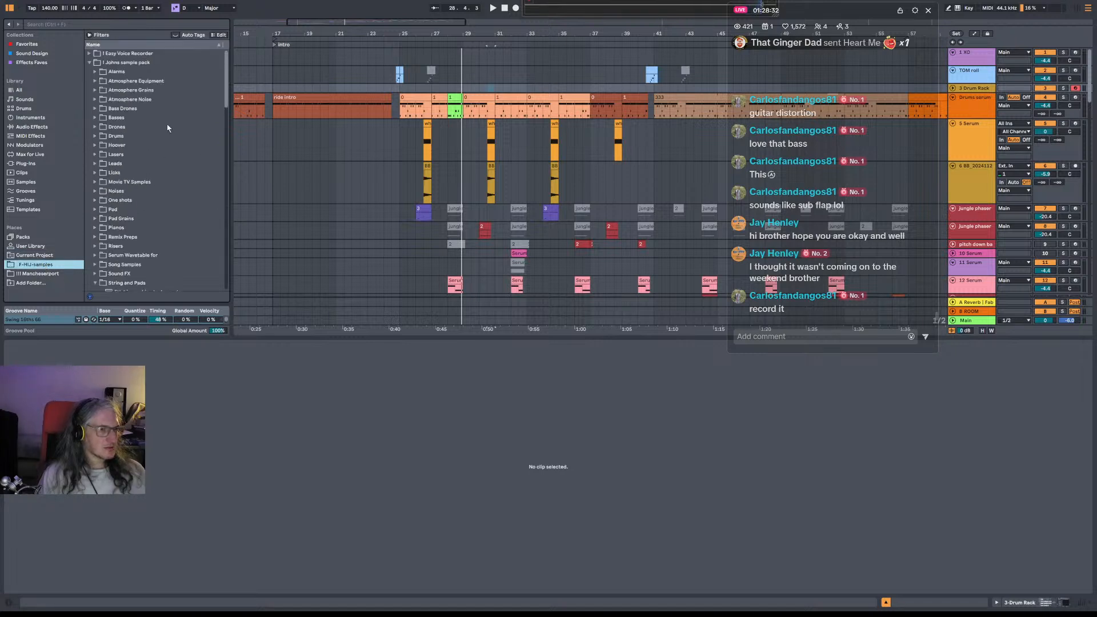
left_click(88, 63)
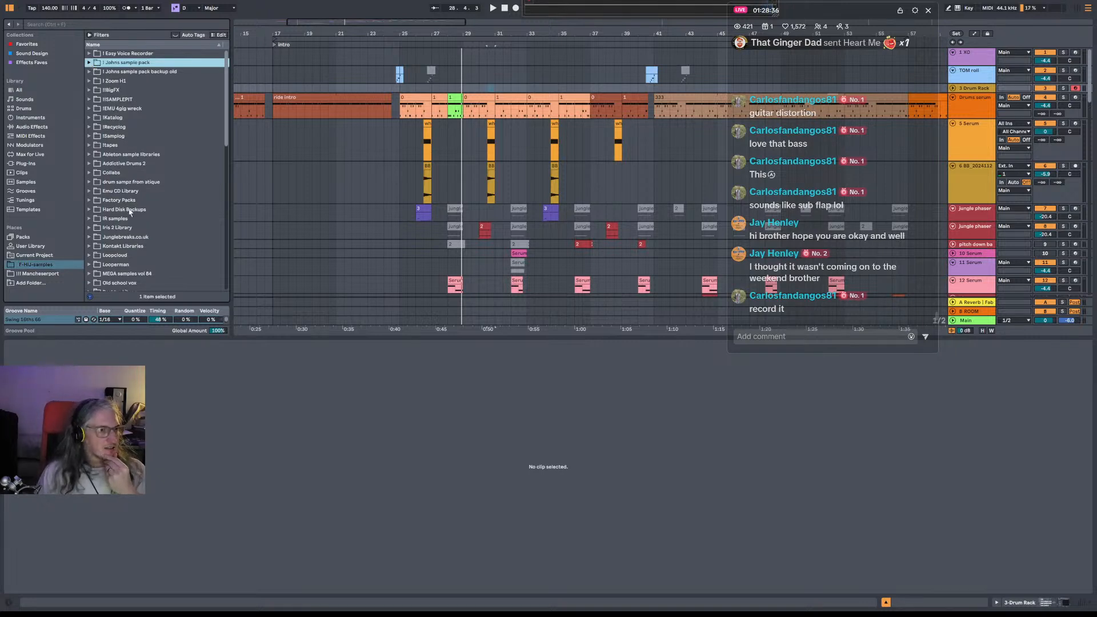
scroll(130, 212, "down", 5)
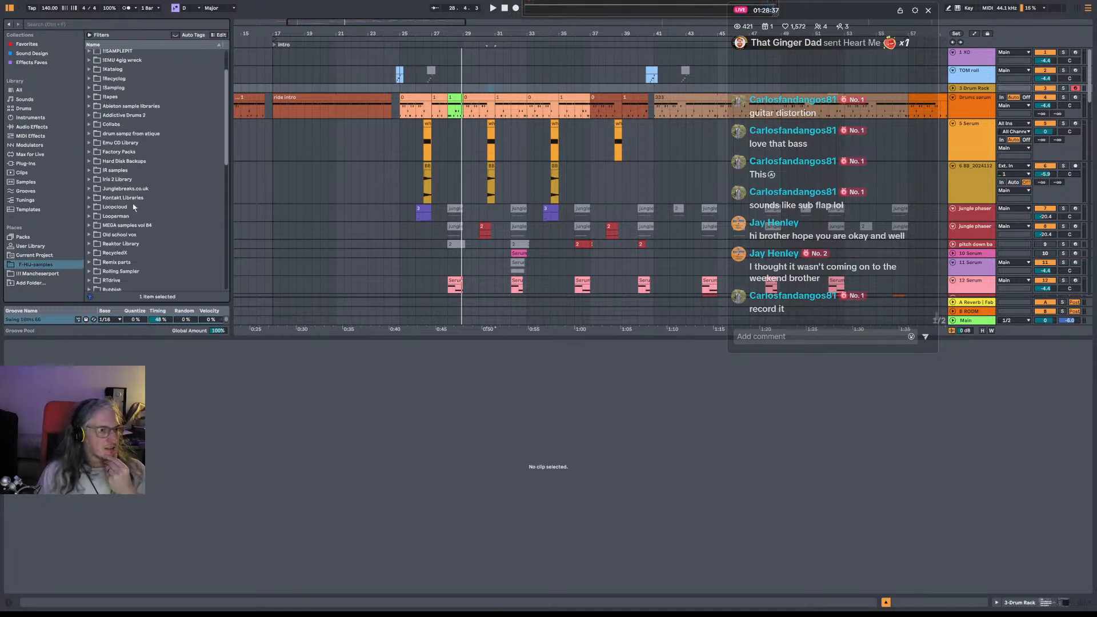
Filter the Sounds library by Guitar & Plucked and look through the presets.
left_click(22, 90)
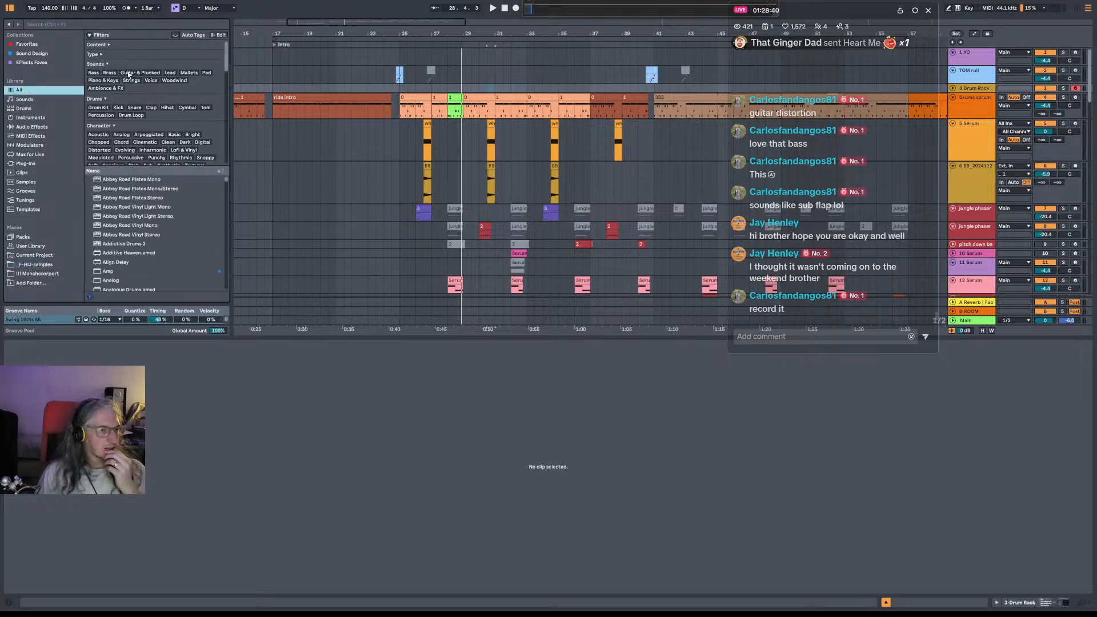
left_click(45, 99)
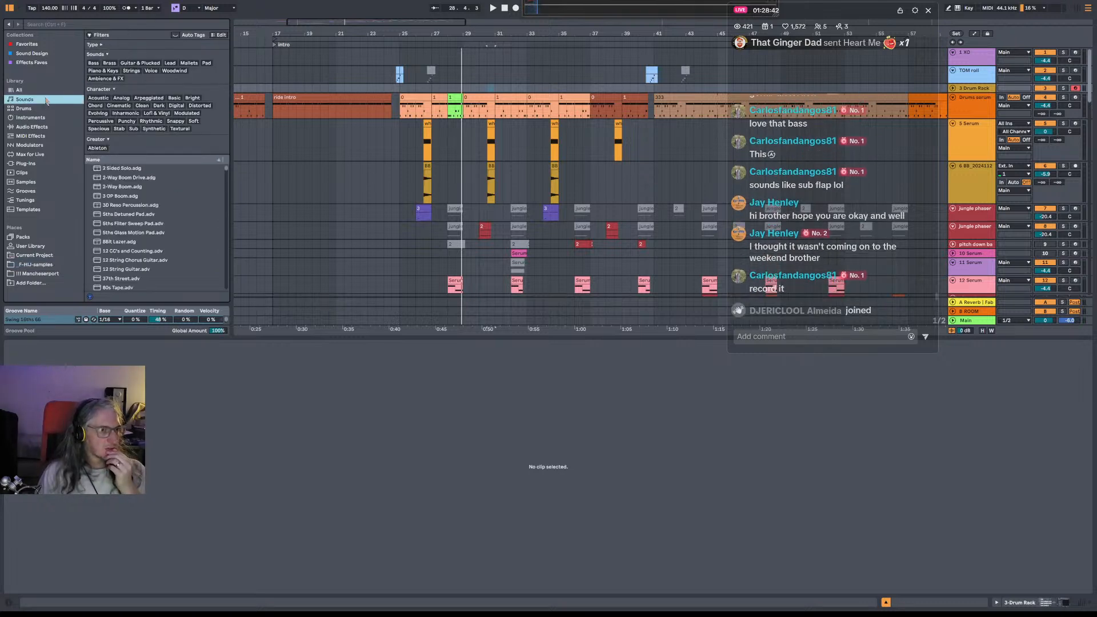
left_click(140, 64)
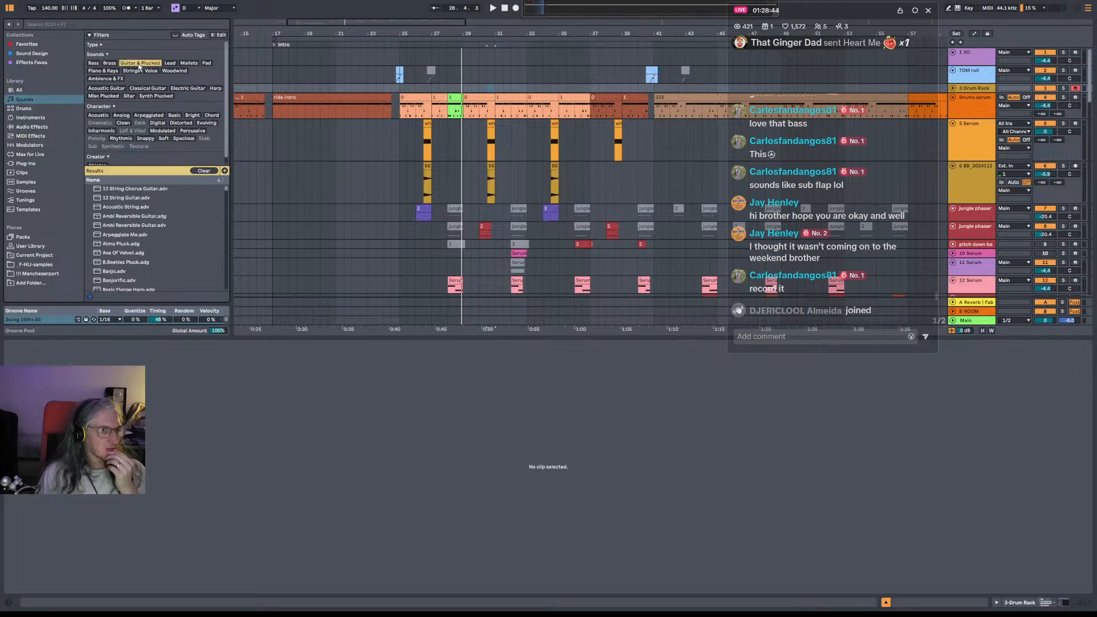
scroll(166, 229, "down", 5)
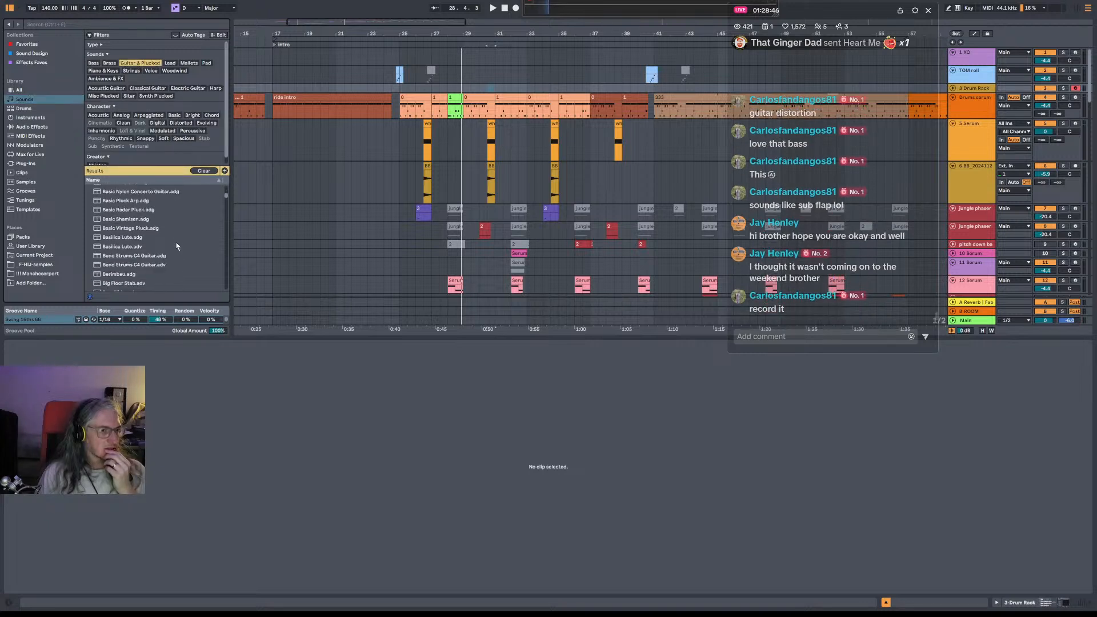
Audition Guitar & Plucked presets around Chord Dub Pluck, Basic Vintage Pluck and Banjo.
scroll(172, 233, "down", 3)
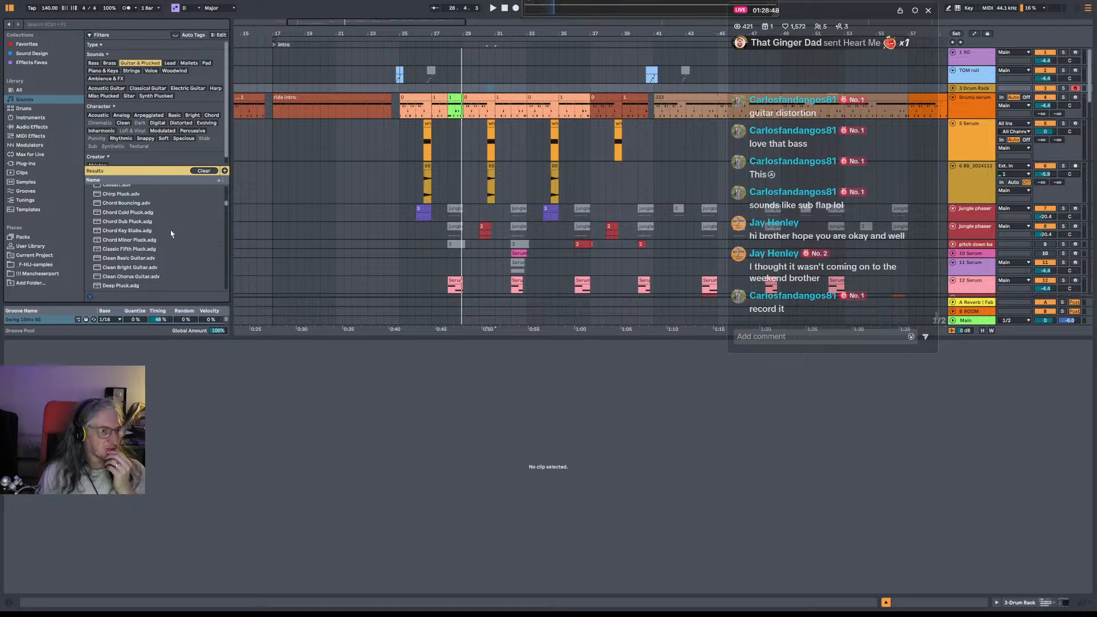
left_click(165, 232)
left_click(153, 212)
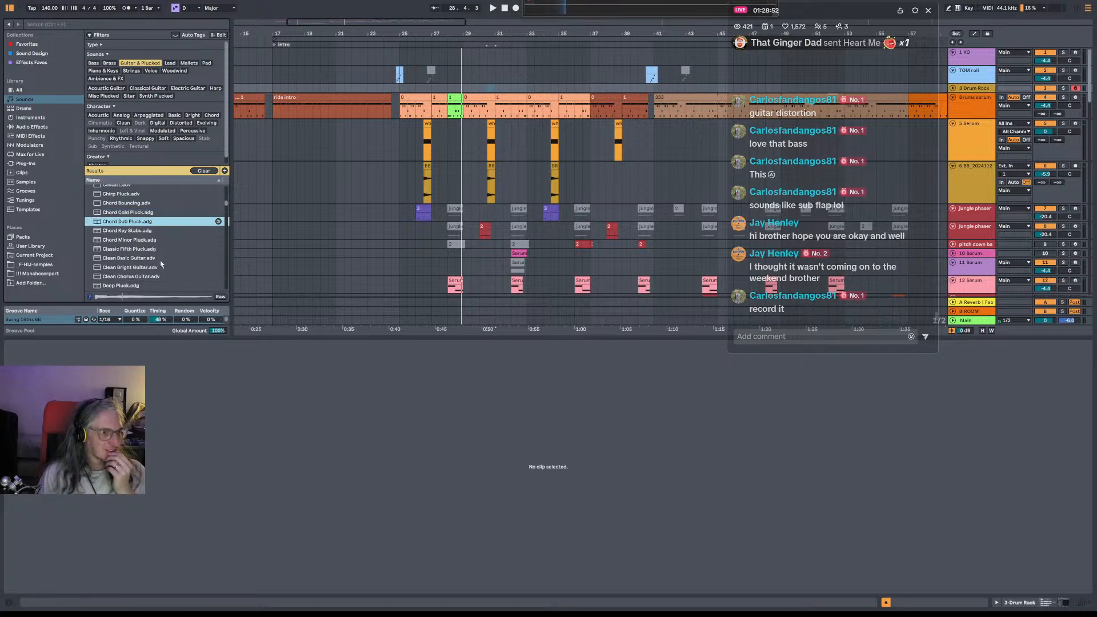
scroll(159, 221, "up", 6)
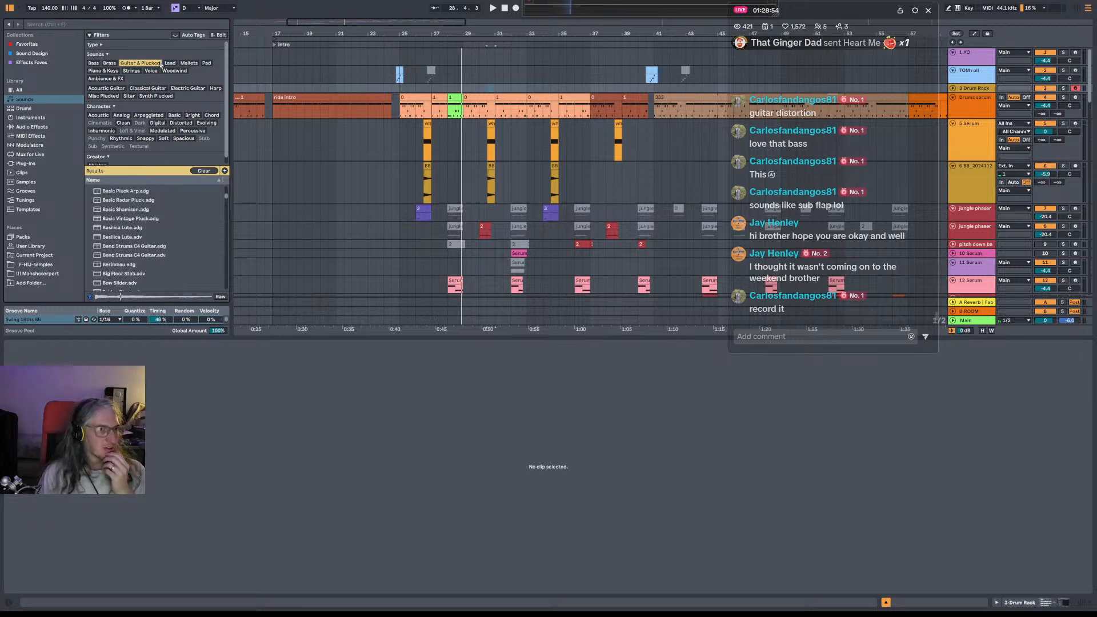
scroll(148, 238, "up", 2)
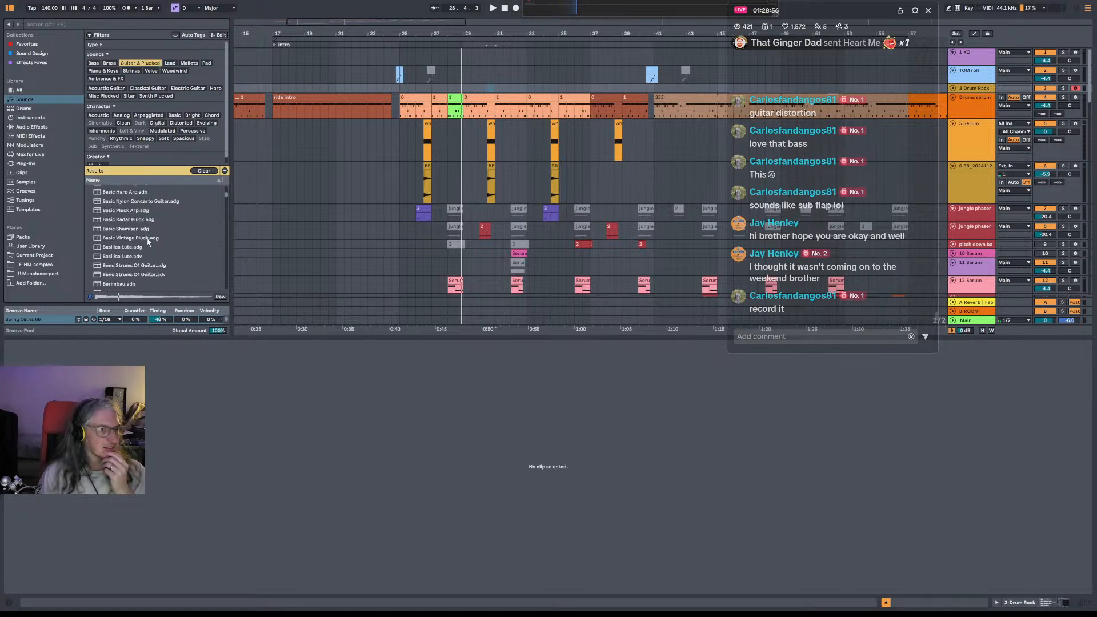
left_click(149, 239)
scroll(150, 239, "up", 2)
left_click(156, 235)
scroll(169, 219, "up", 2)
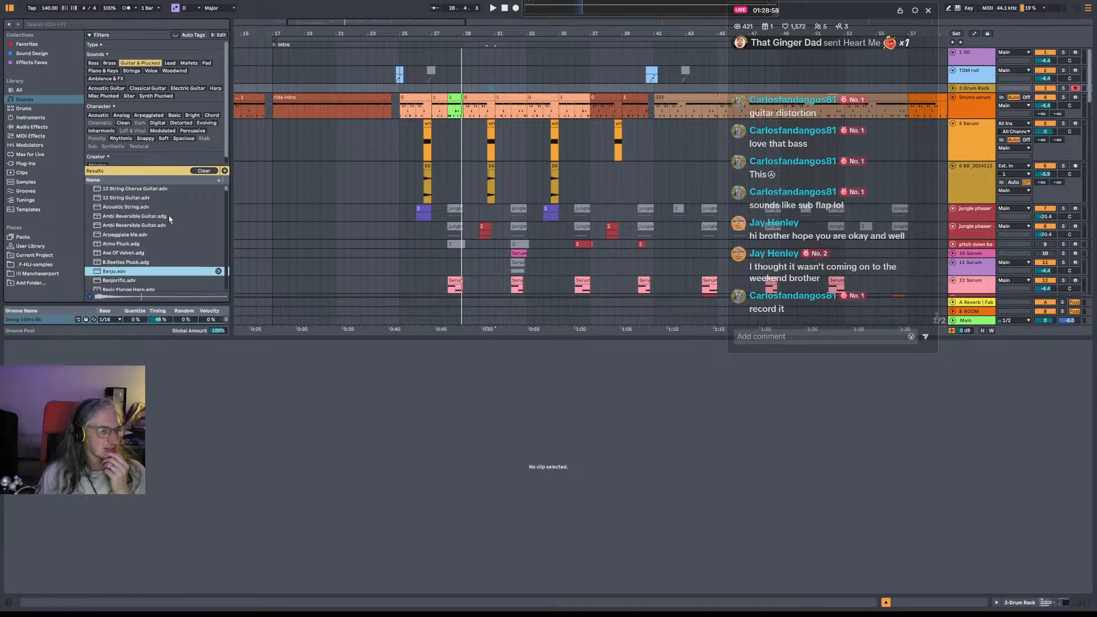
Audition the first presets in the Guitar & Plucked results, from 12 String Chorus Guitar to Banjorific, and compare the two Ambi Reversible Guitar presets.
left_click(154, 199)
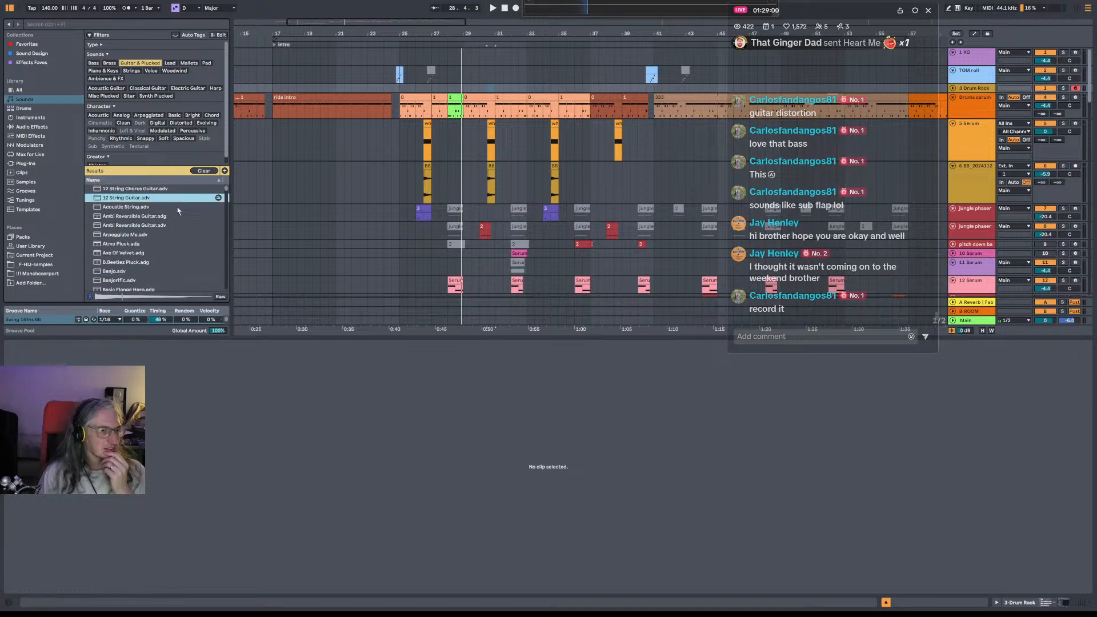
left_click(160, 226)
left_click(150, 189)
left_click(152, 235)
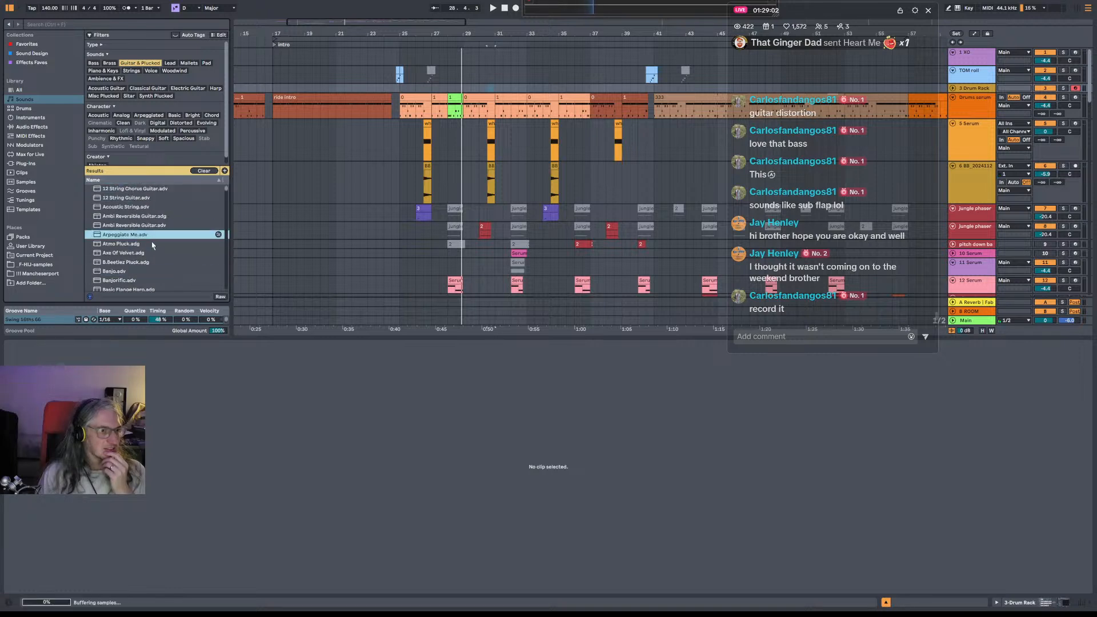
left_click(152, 244)
left_click(153, 253)
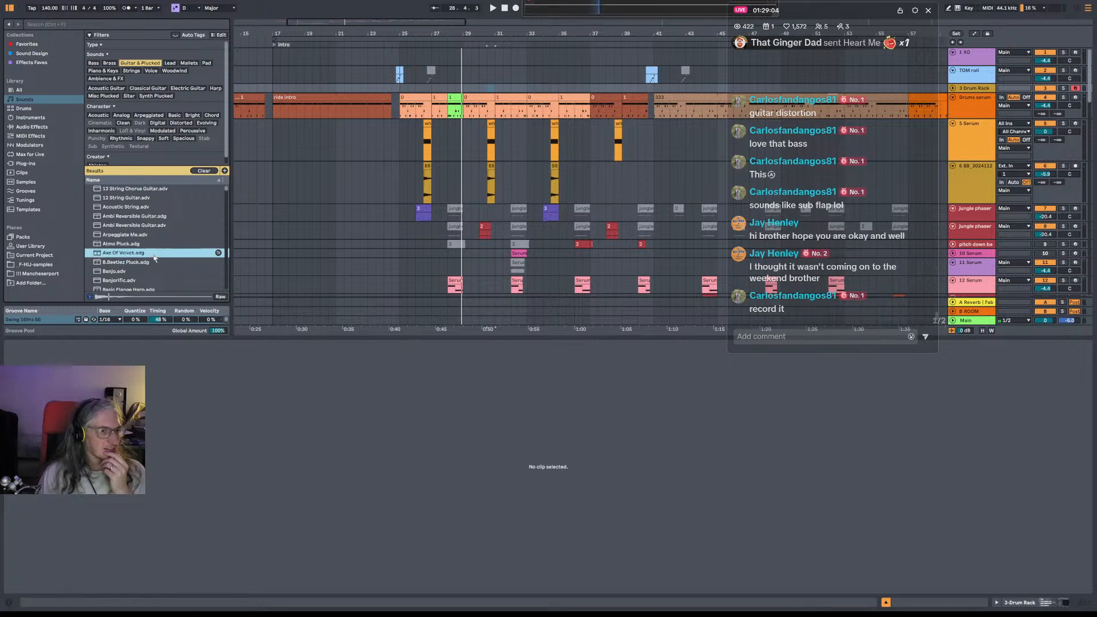
left_click(155, 262)
left_click(155, 271)
left_click(154, 281)
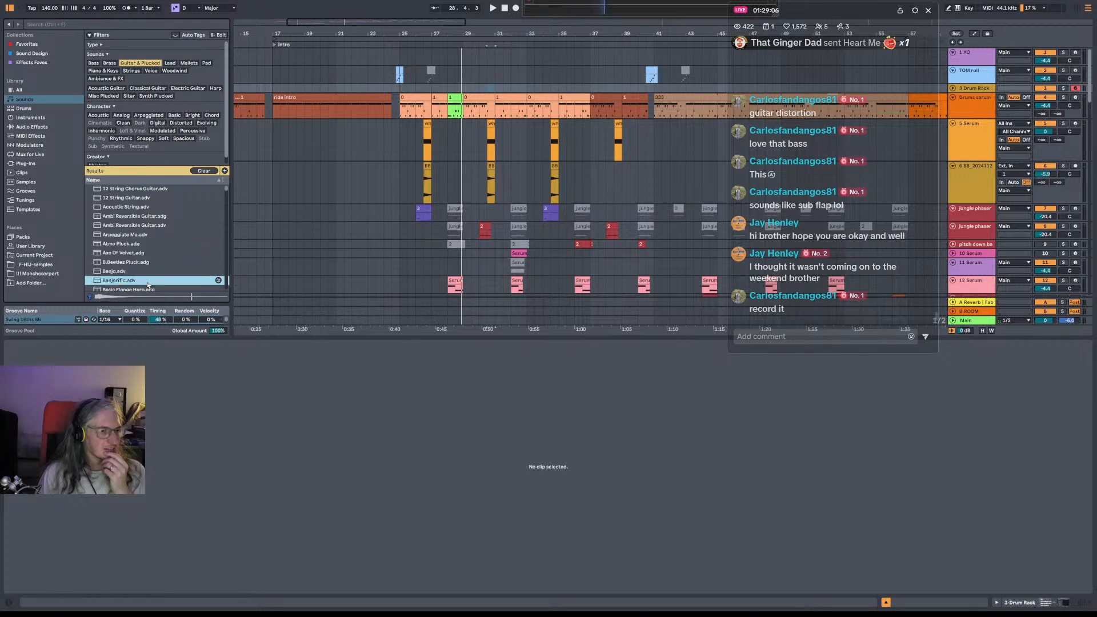
left_click(146, 235)
left_click(145, 225)
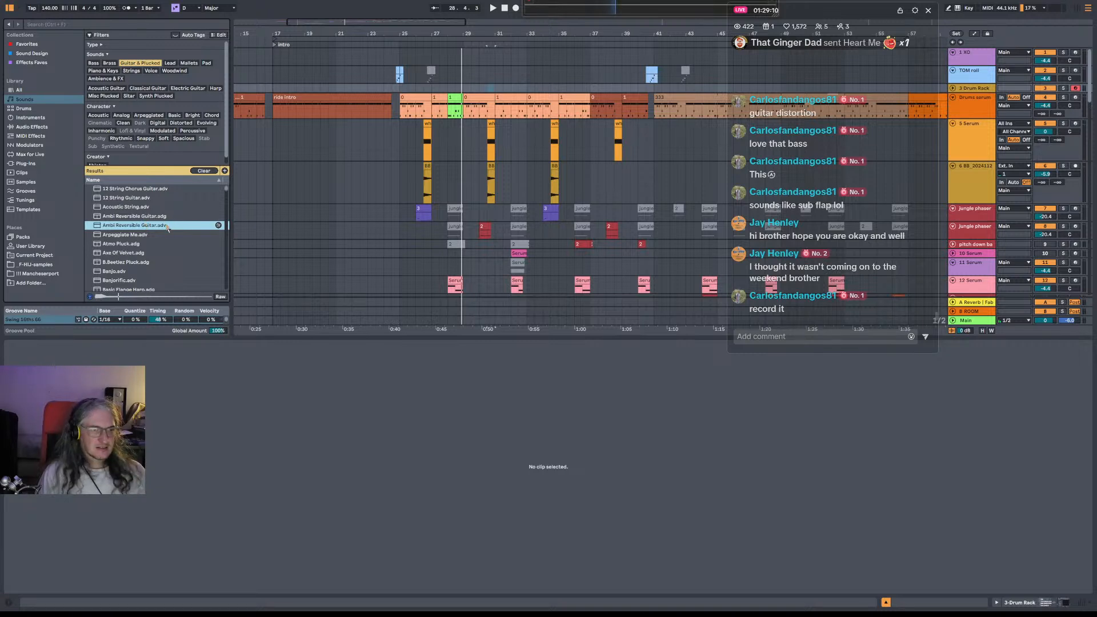
left_click(166, 219)
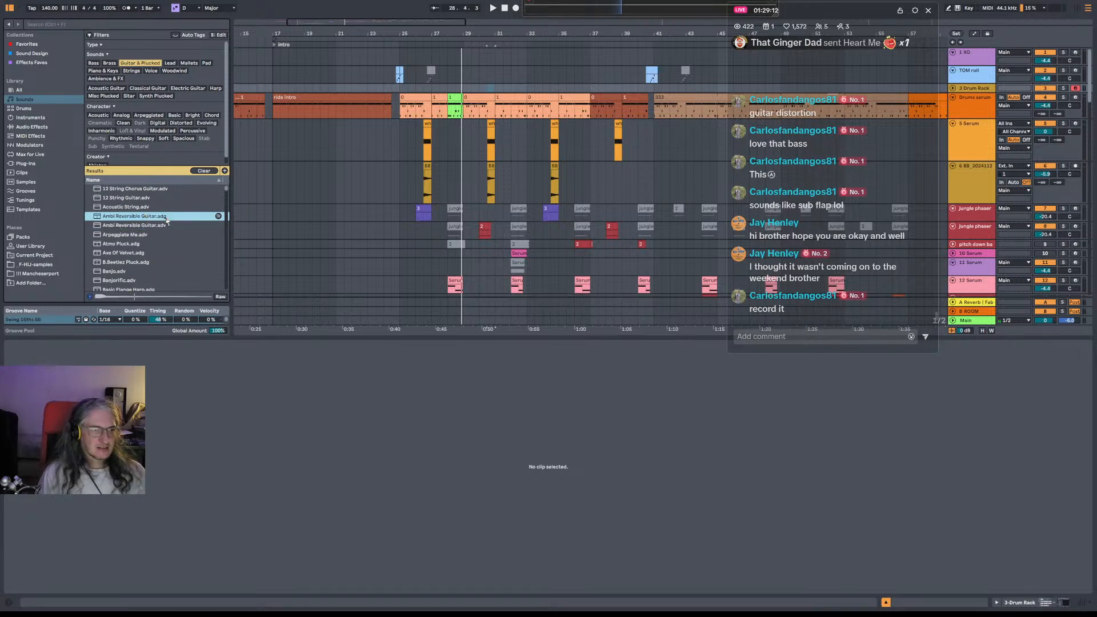
left_click(169, 225)
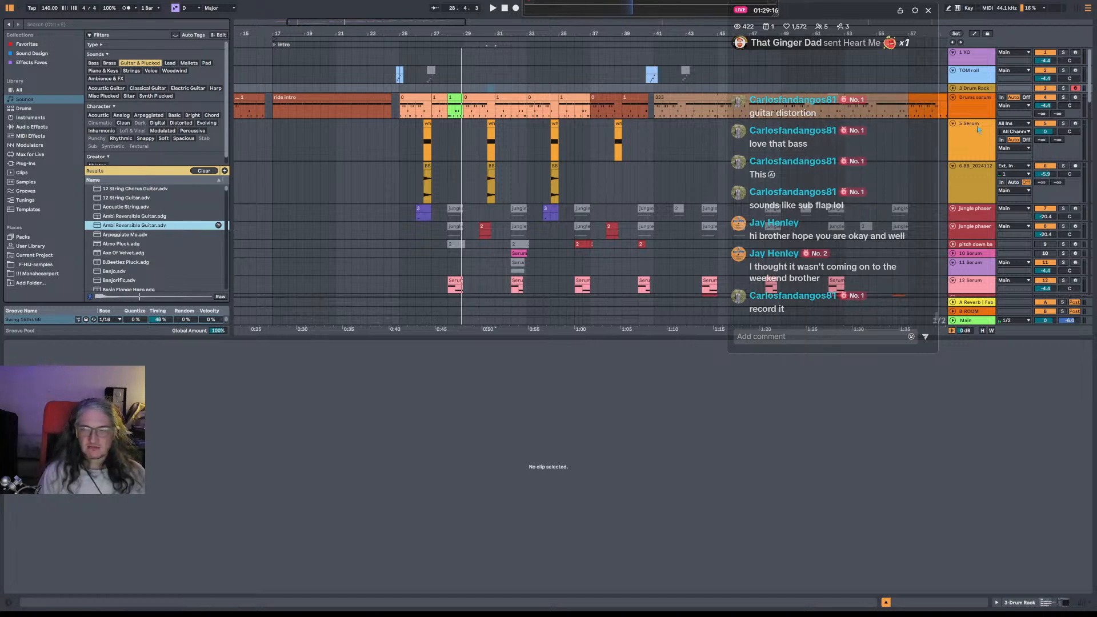
Insert a new MIDI track below the Drum Rack track, load Ambi Reversible Guitar.adv on it and arm it for recording.
left_click(978, 89)
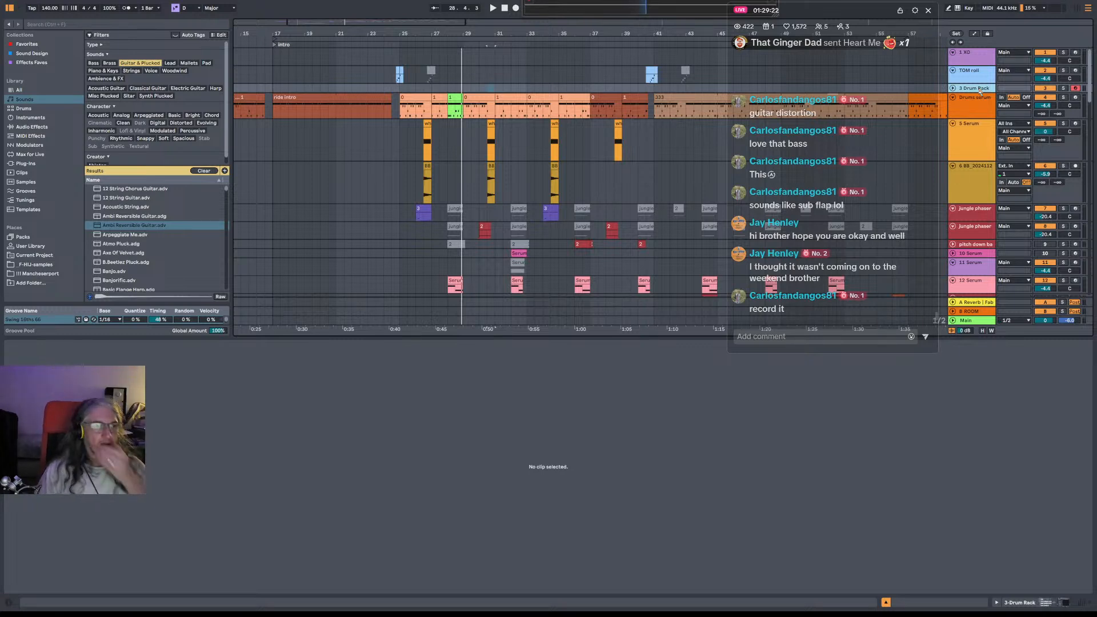
key("ctrl+shift+t")
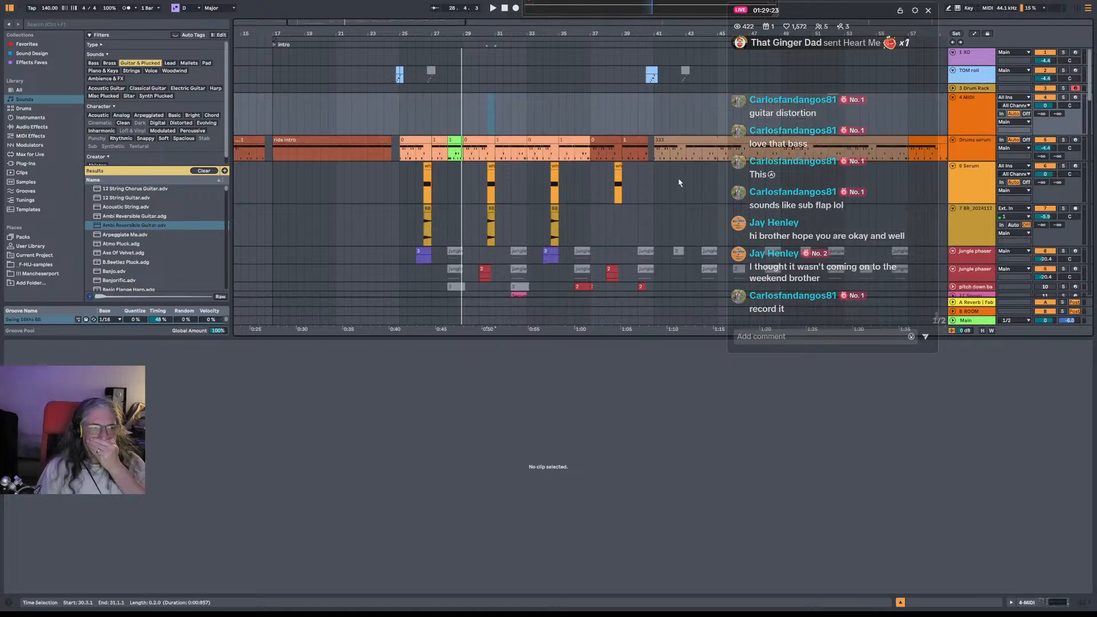
double_click(166, 223)
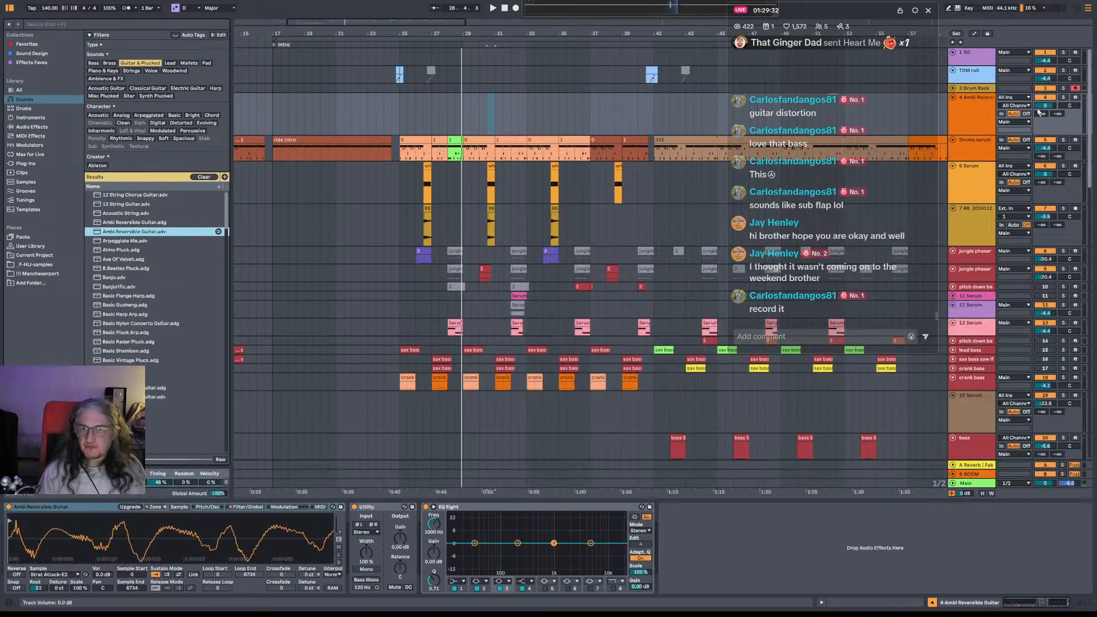
left_click(1076, 97)
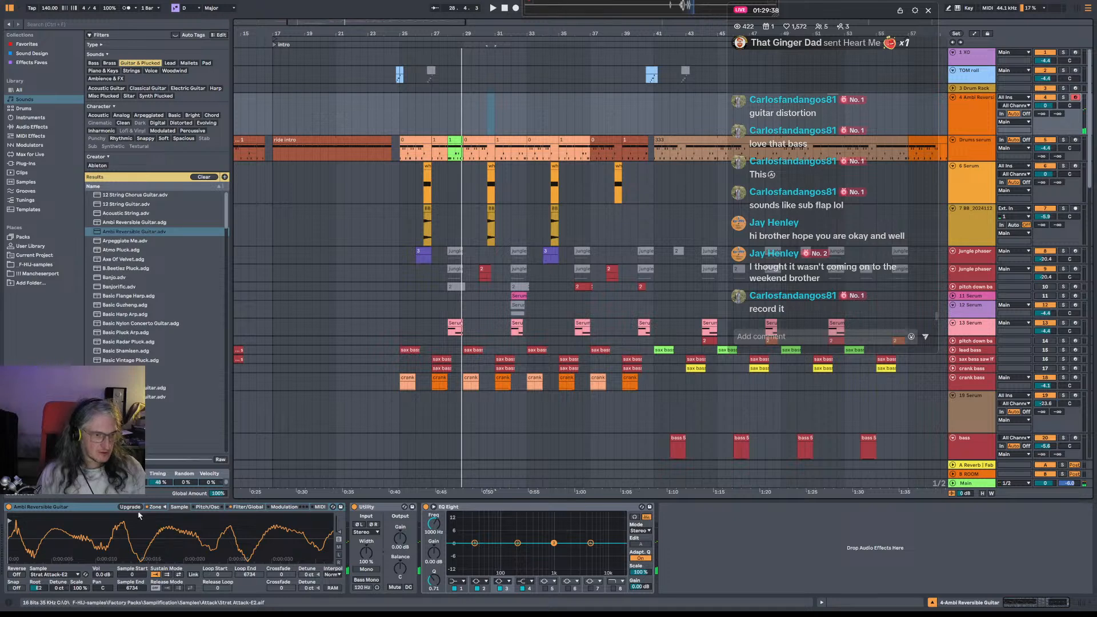
Shorten the Ambi Reversible Guitar sampler's volume envelope release to 1.00 ms.
left_click(157, 507)
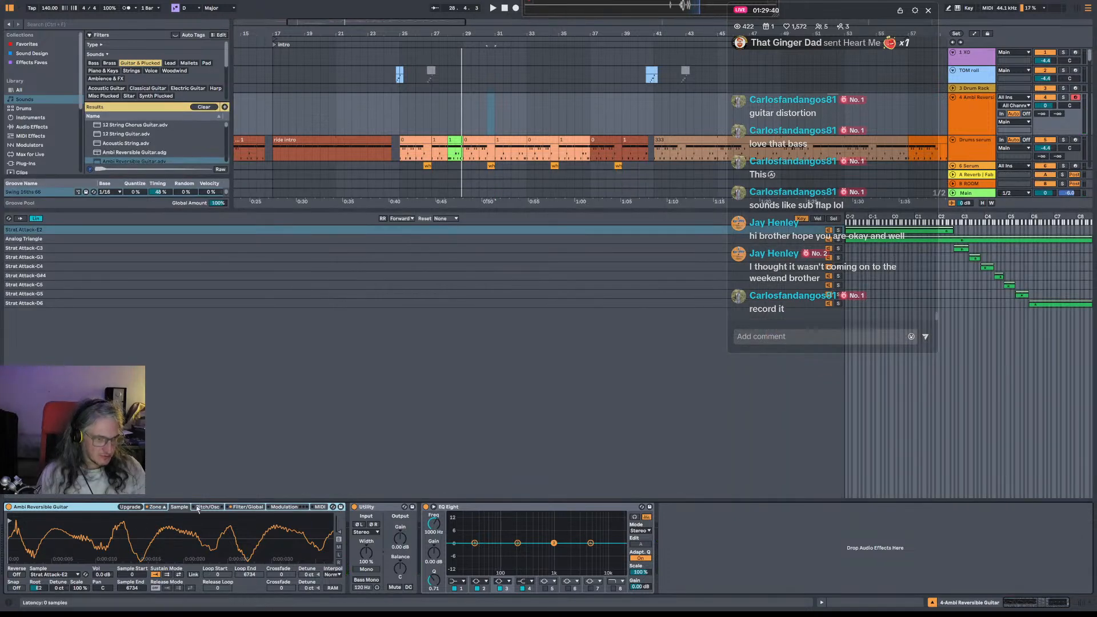
left_click(251, 507)
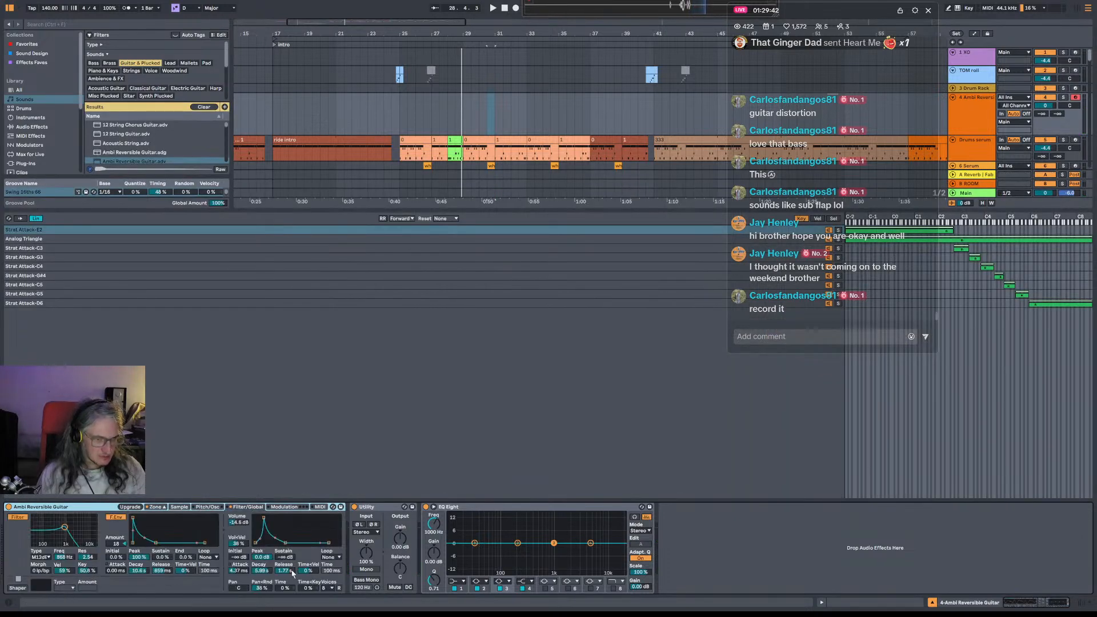
left_click_drag(292, 574, 292, 615)
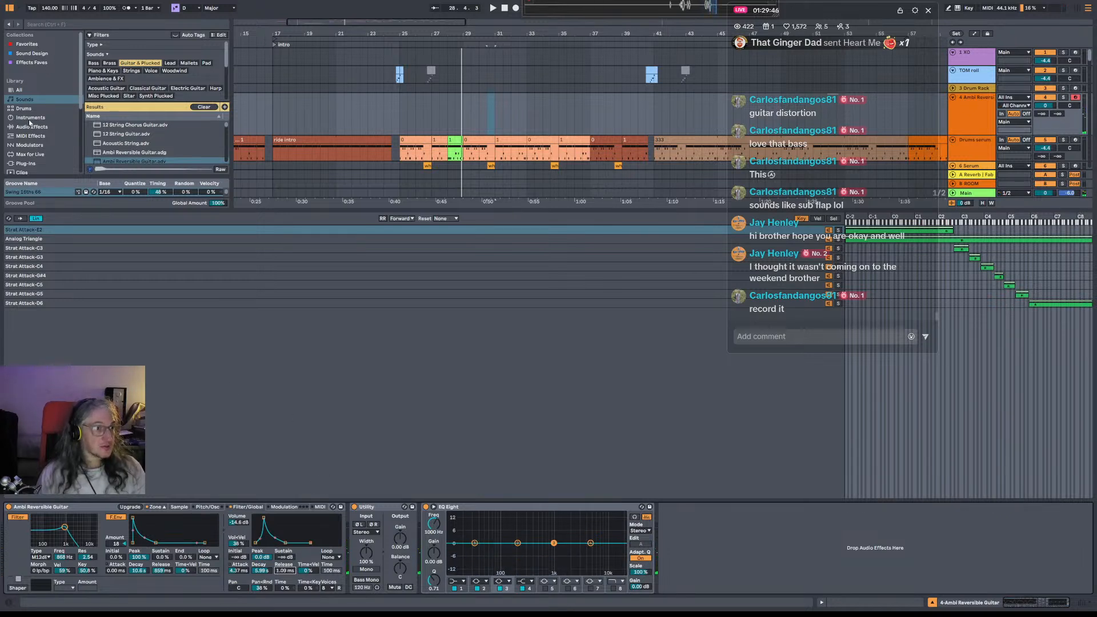
Check the browser's All library and the Favorites collection for devices to use on the guitar.
left_click(19, 89)
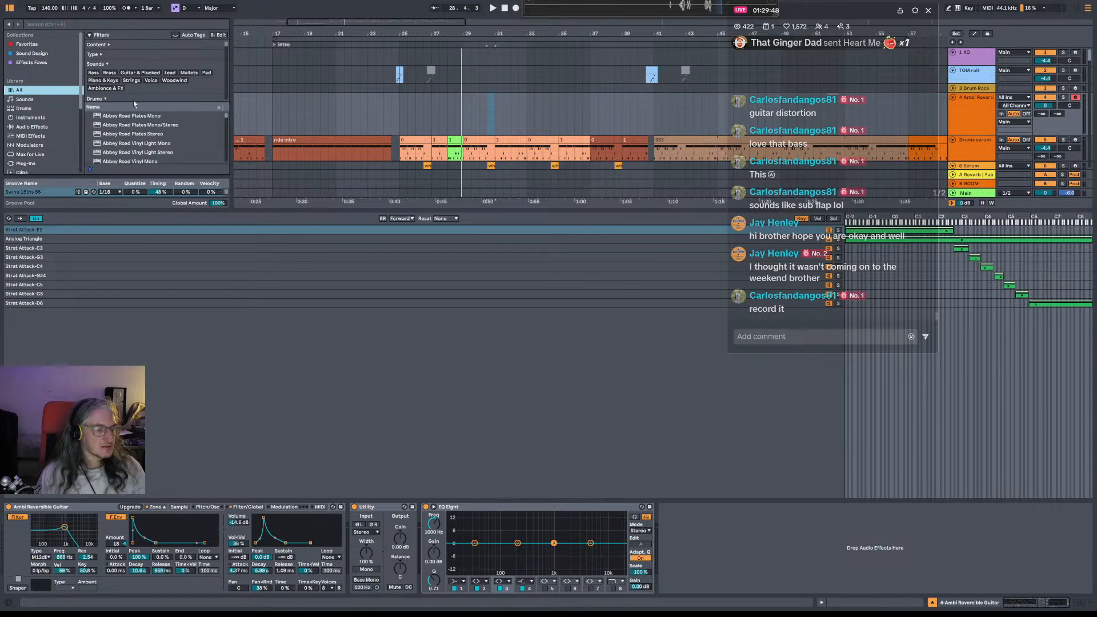
left_click(27, 44)
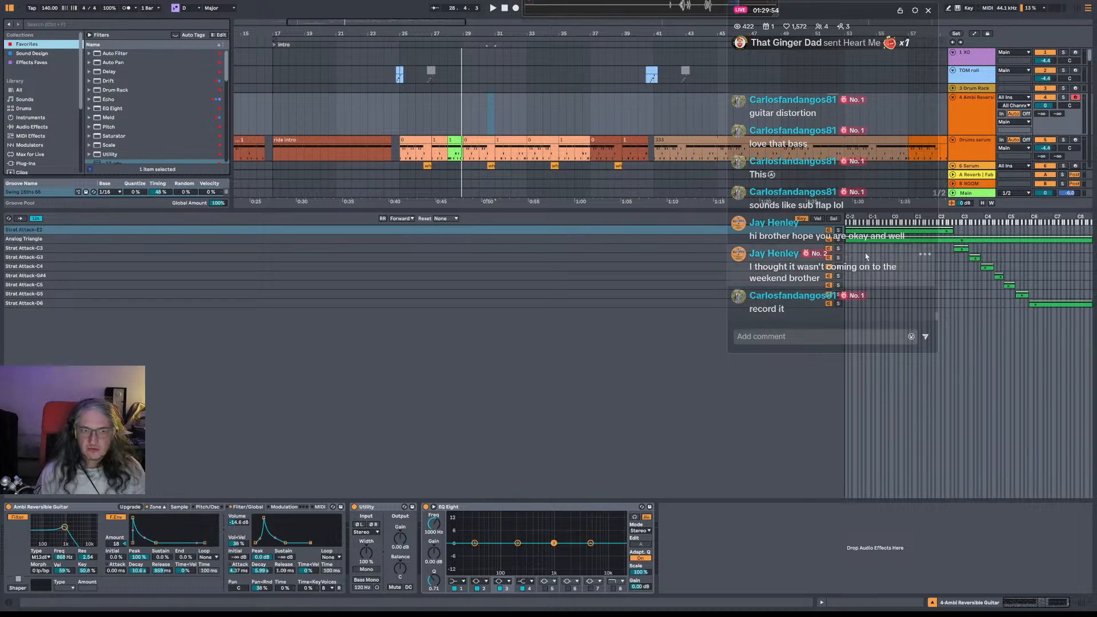
left_click_drag(39, 210, 39, 244)
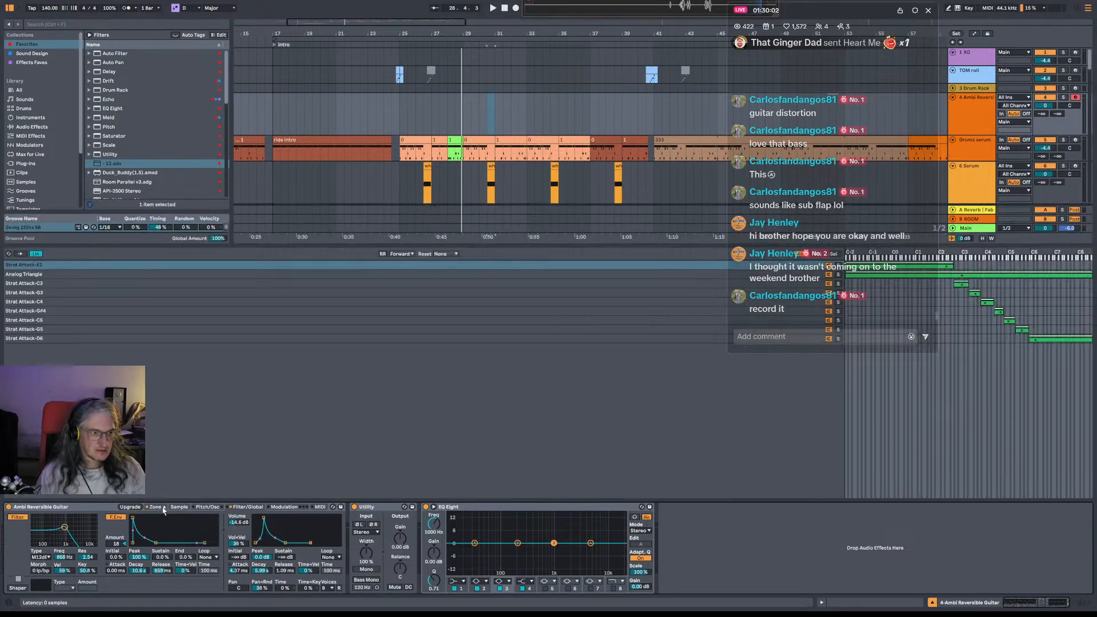
Close the sampler's zone editor and set the guitar's volume envelope release to 6.08 ms.
left_click(164, 508)
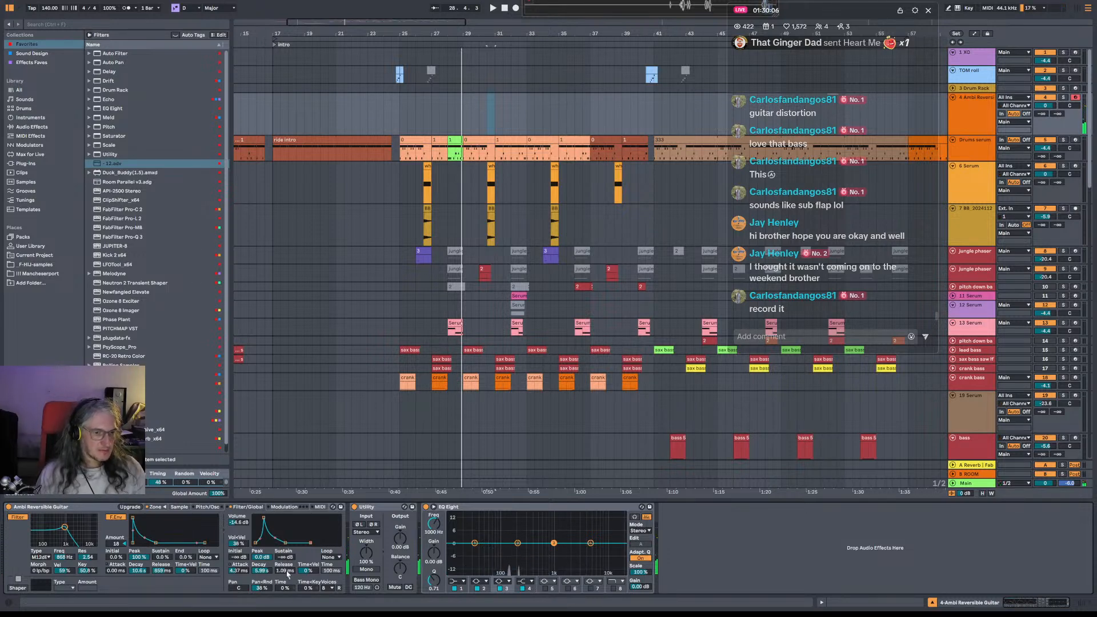
left_click_drag(287, 573, 288, 563)
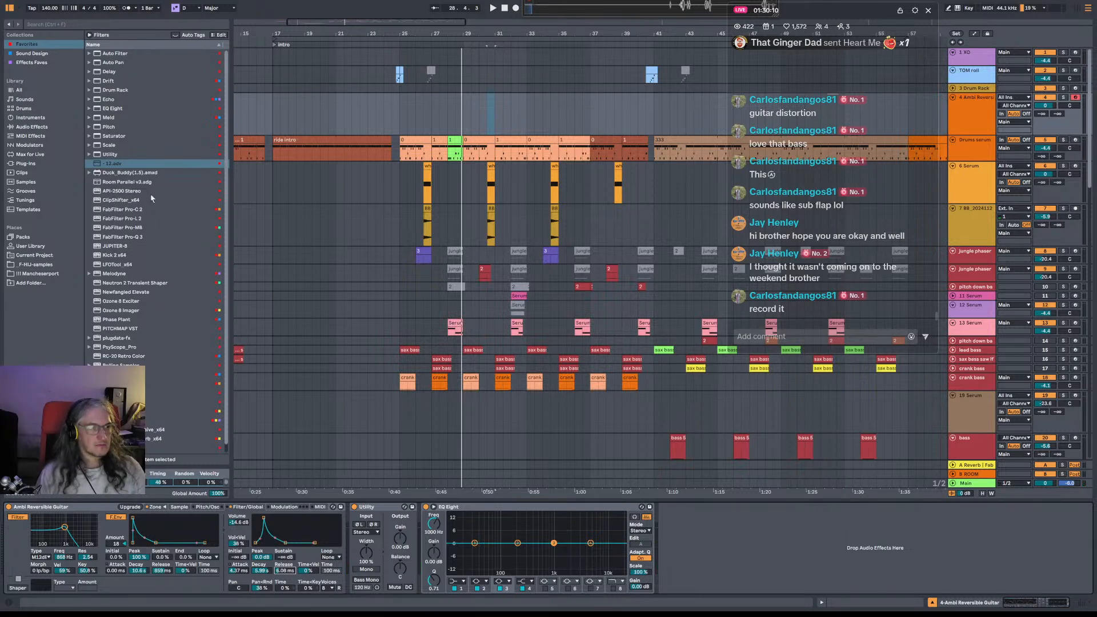
Add the Amp audio effect after EQ Eight on the guitar track.
left_click(38, 127)
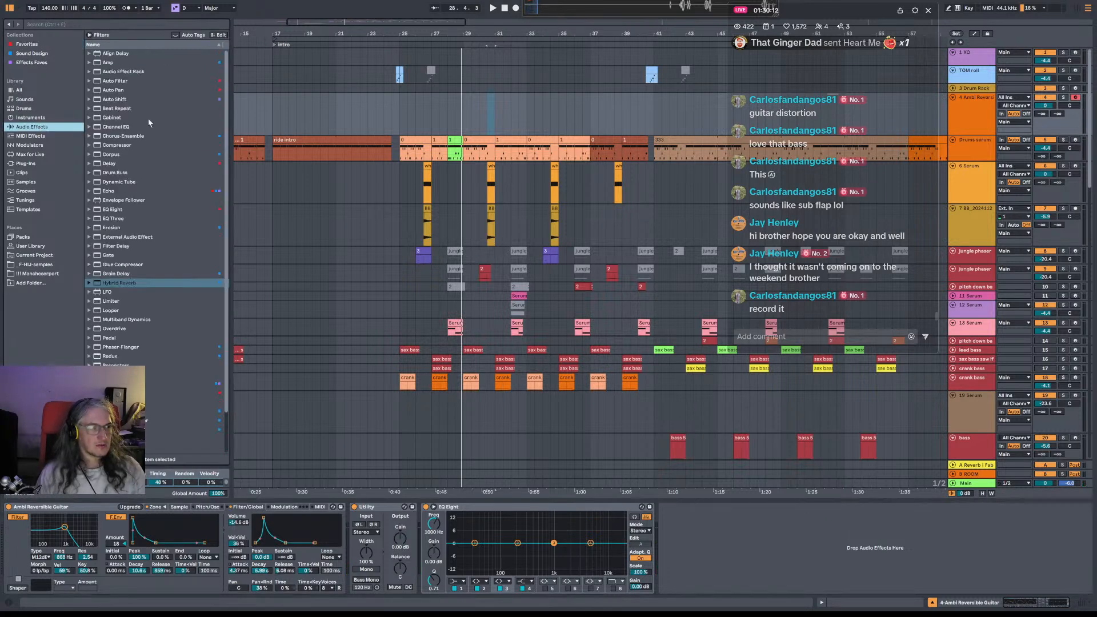
left_click(118, 63)
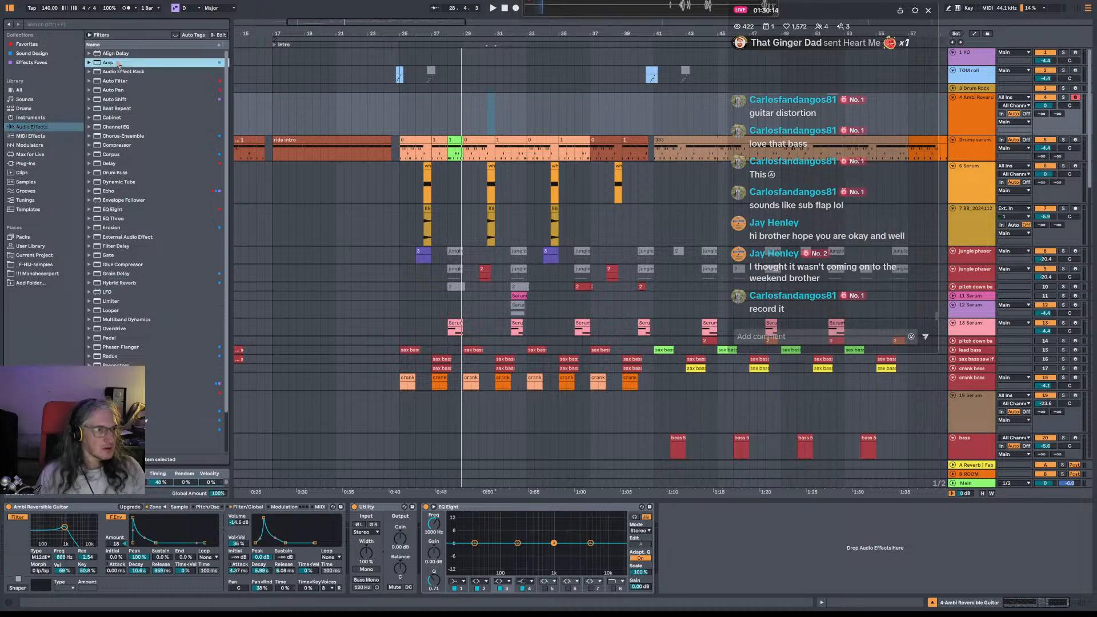
left_click_drag(138, 81, 738, 549)
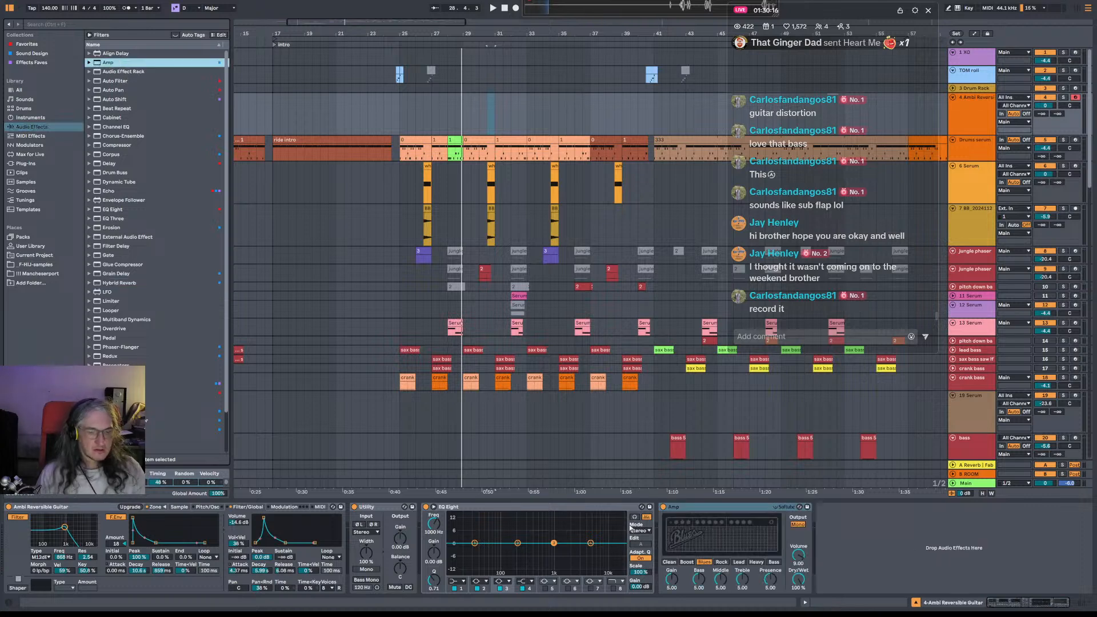
Try the Lead, Bass, Clean and Boost amp models on the guitar and choose Heavy.
left_click(739, 563)
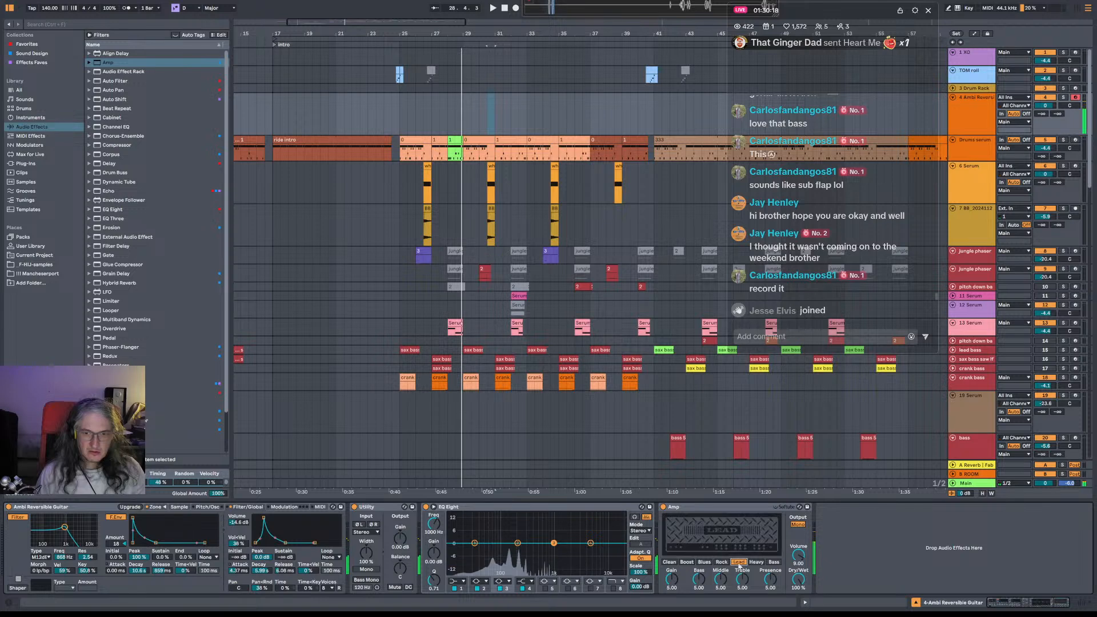
left_click(774, 563)
left_click(670, 563)
left_click(687, 563)
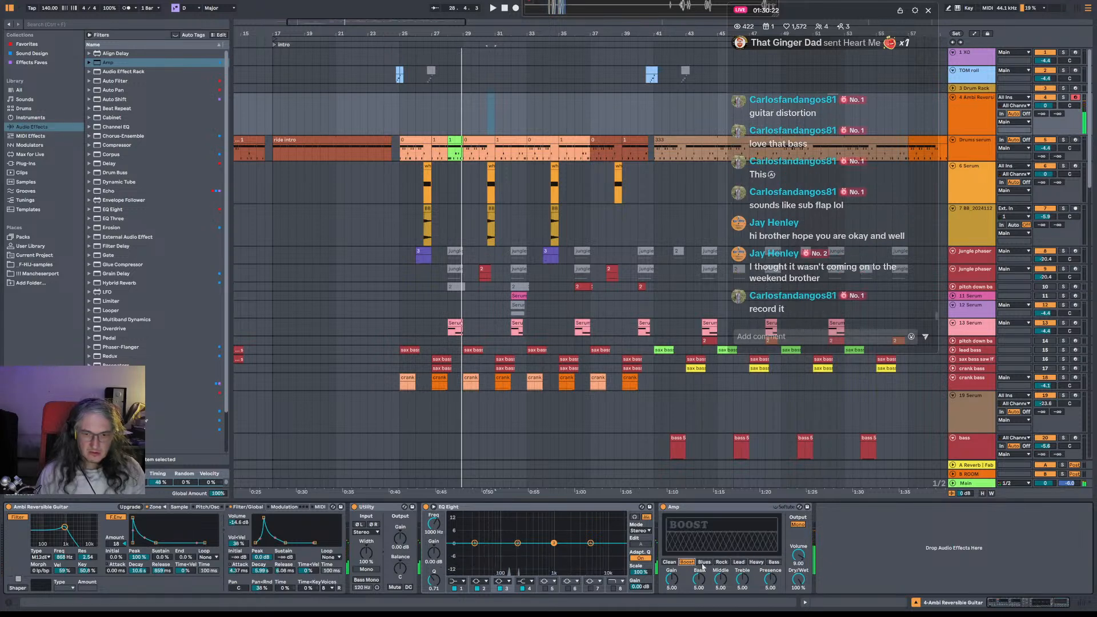
left_click(756, 563)
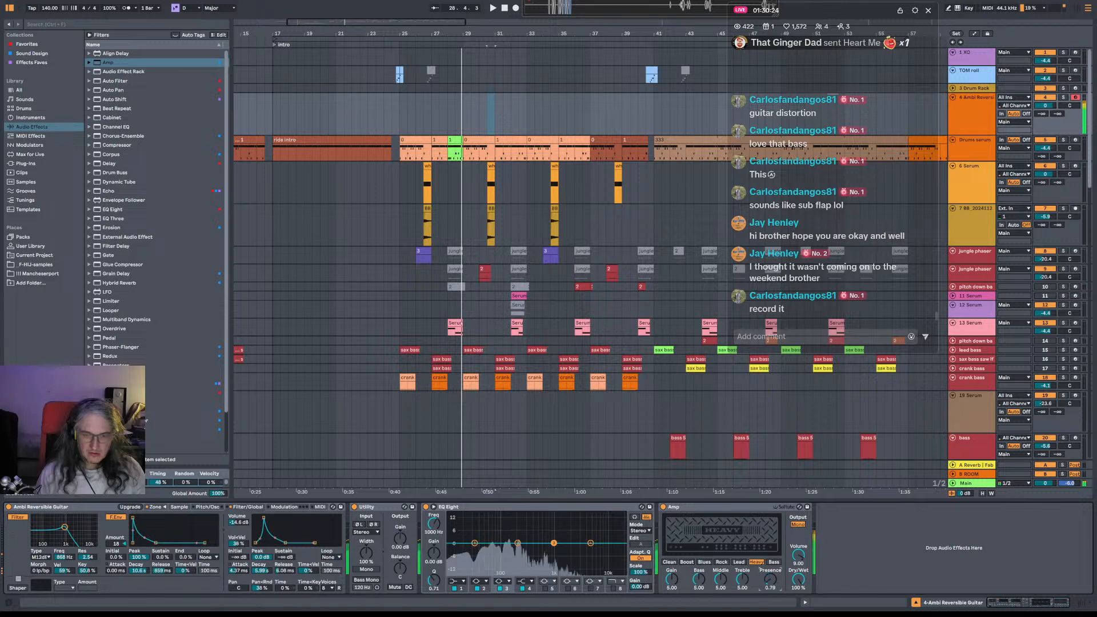
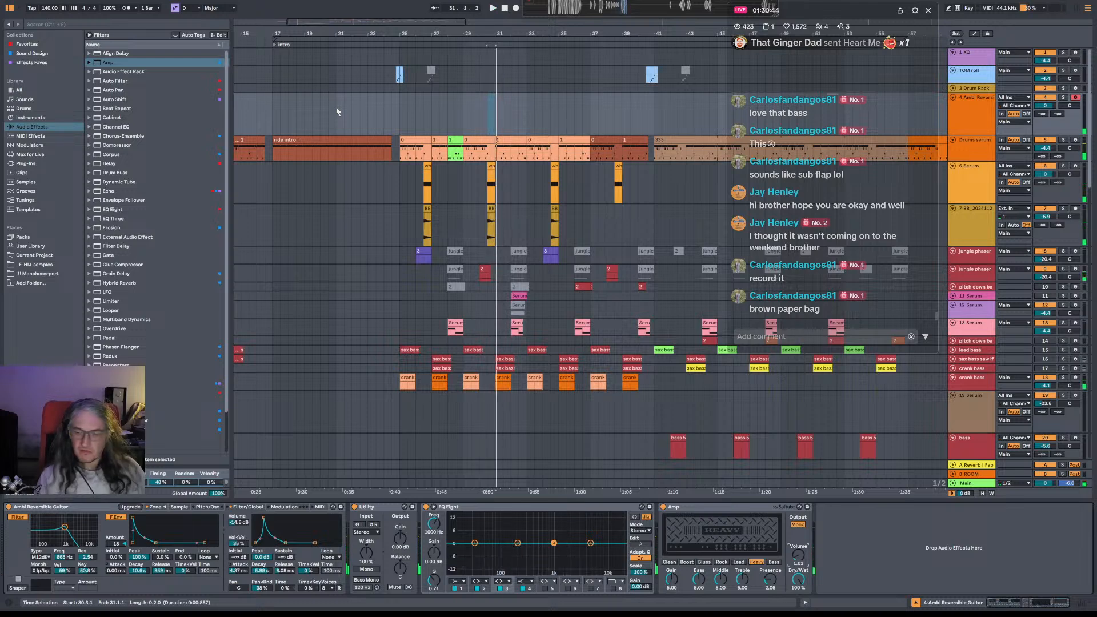
Play the section from bar 25 to rehearse, and record the guitar riff onto the Ambi Reversible Guitar track from there.
left_click(399, 117)
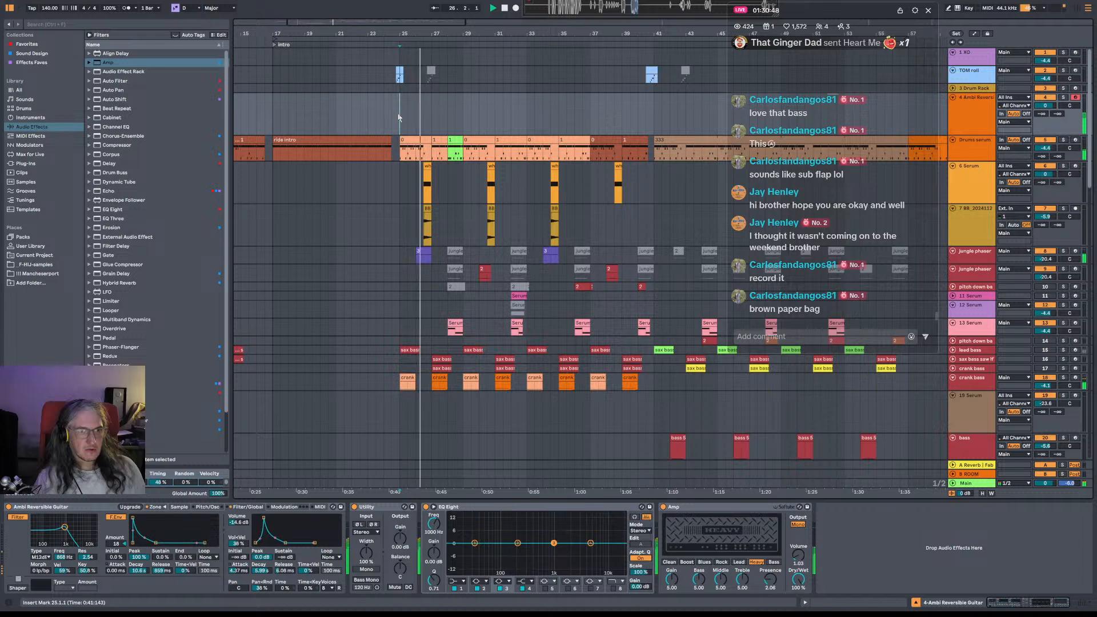
left_click(399, 117)
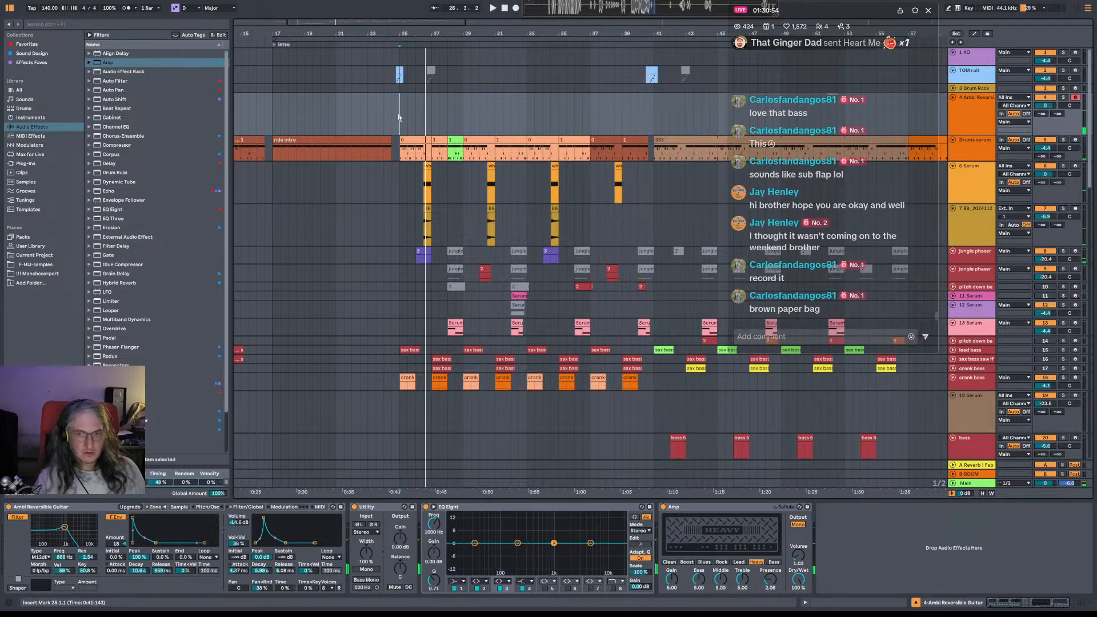
left_click(399, 117)
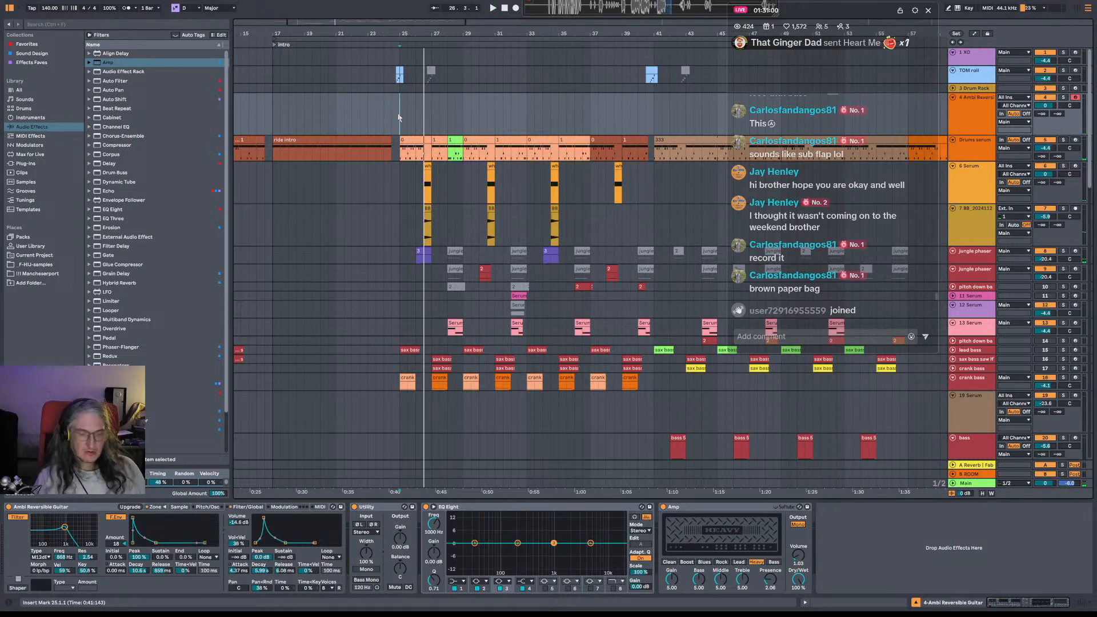
key("F9")
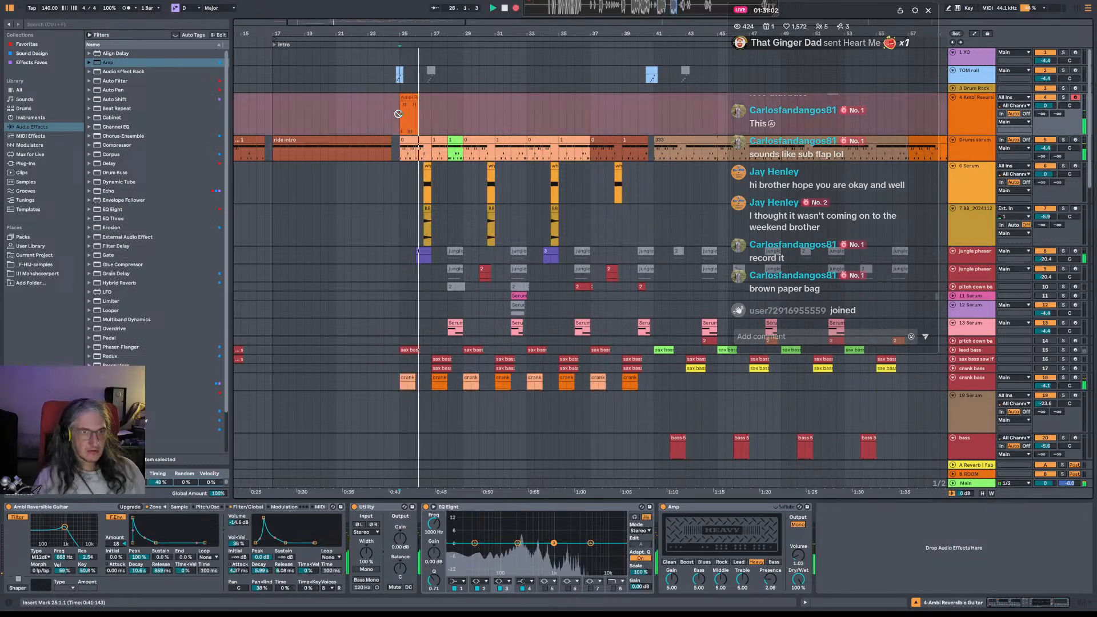
key("space")
key("space")
Quantize all the notes in the newly recorded guitar clip.
double_click(409, 97)
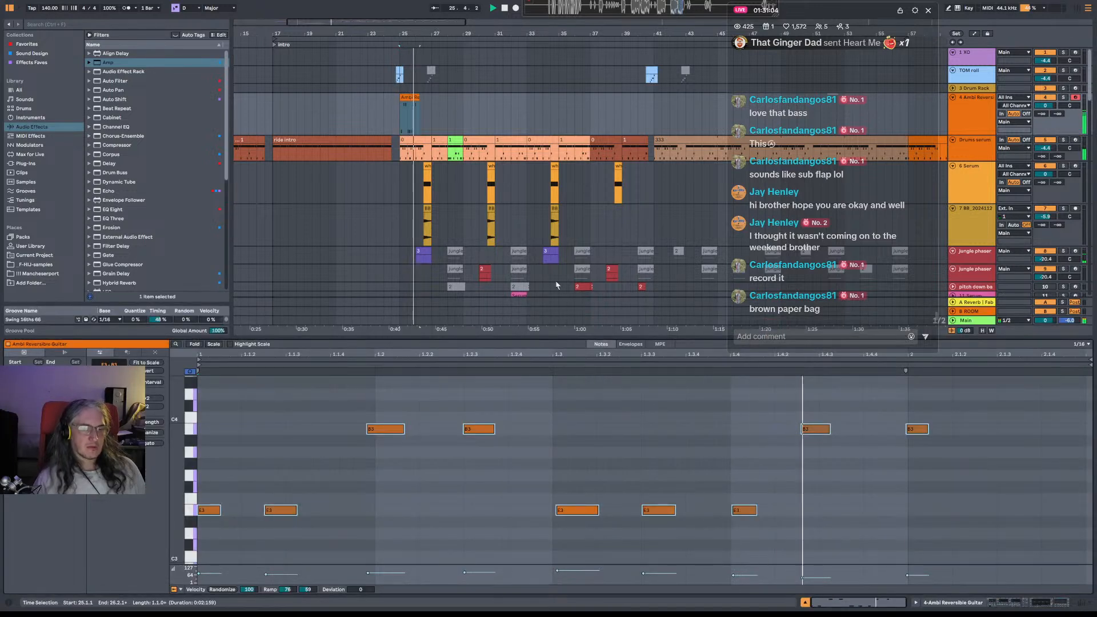
left_click(622, 422)
key("ctrl+a")
key("ctrl+u")
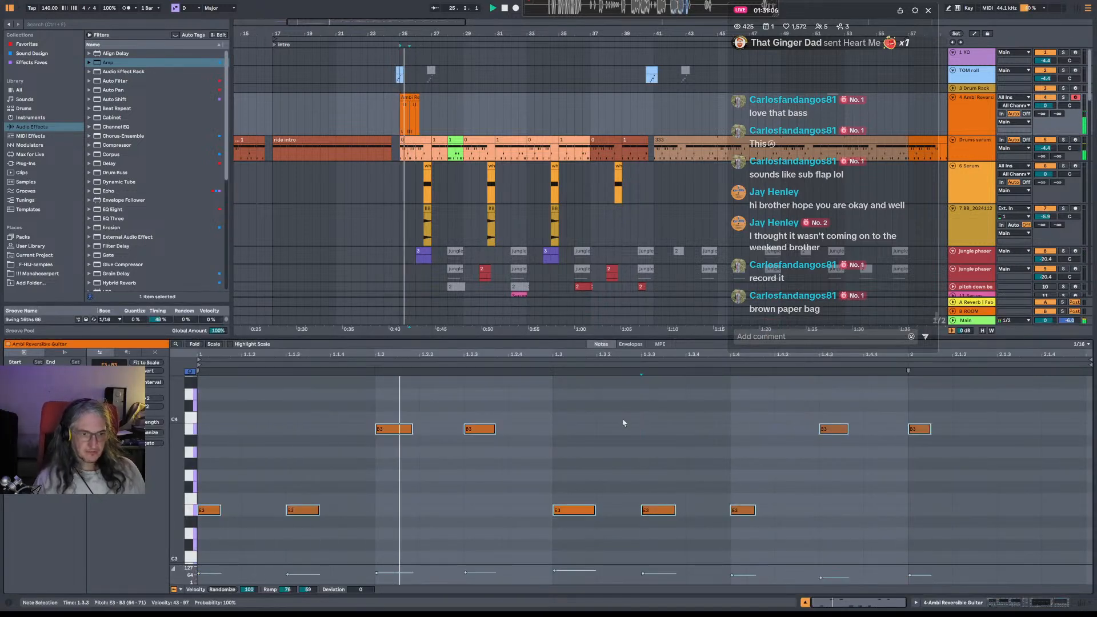
left_click(529, 453)
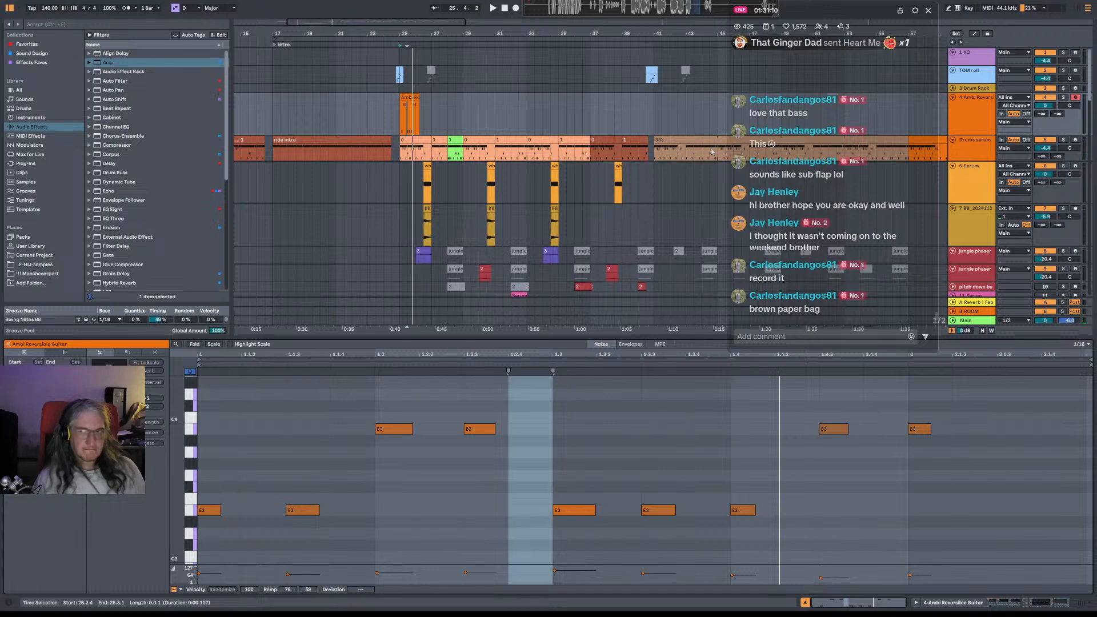
Add an Auto Filter to the guitar track's device chain and place it between EQ Eight and Amp.
key("shift+Tab")
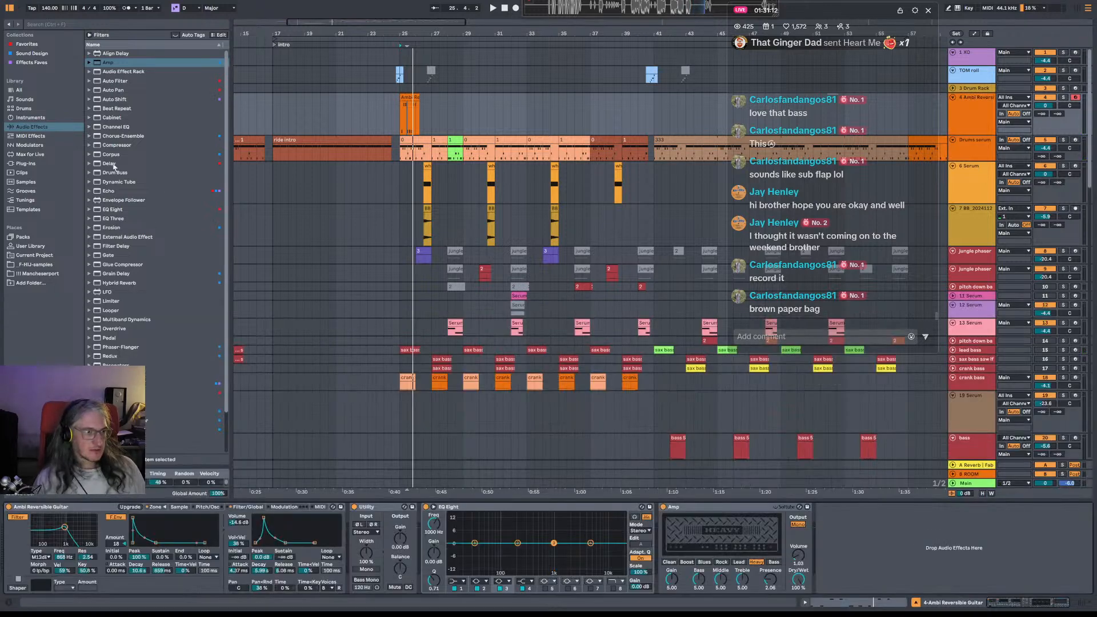
left_click(119, 81)
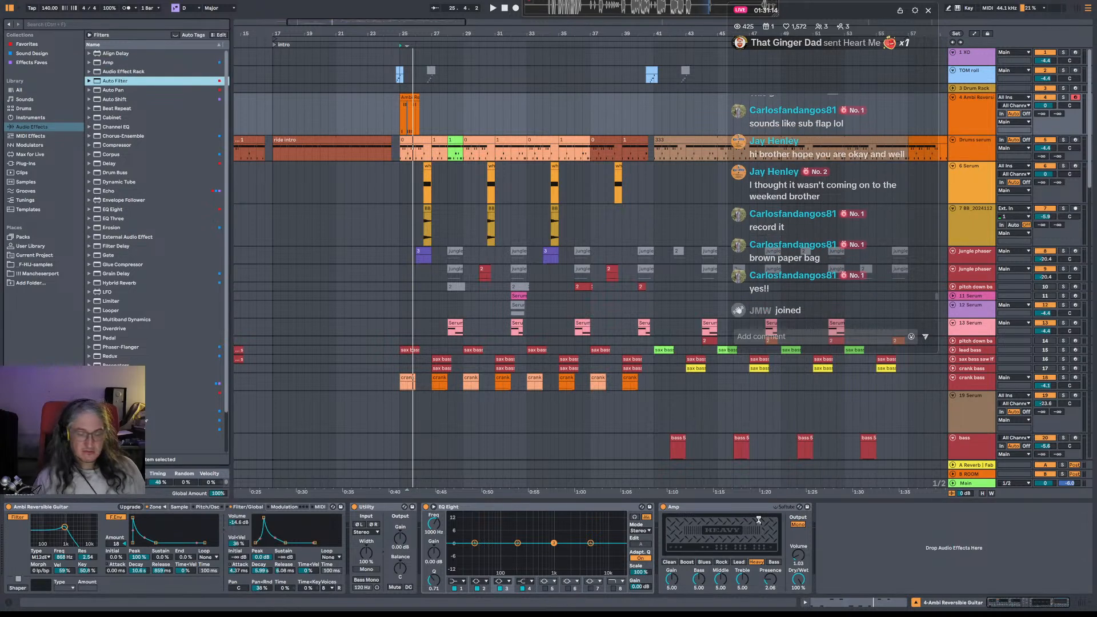
left_click_drag(812, 521, 843, 520)
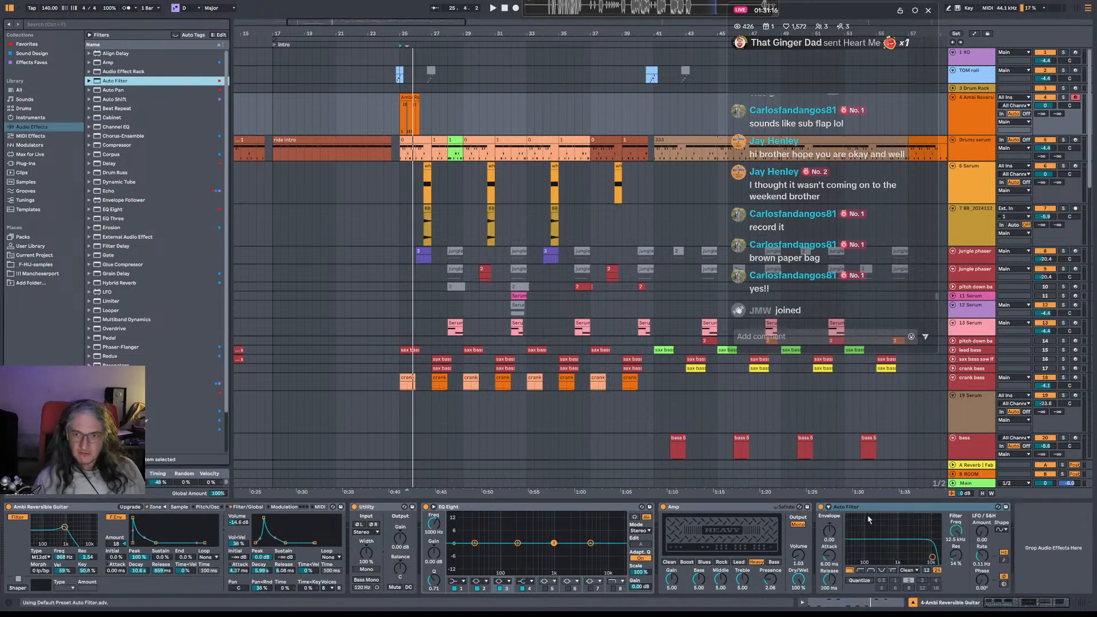
left_click(869, 519)
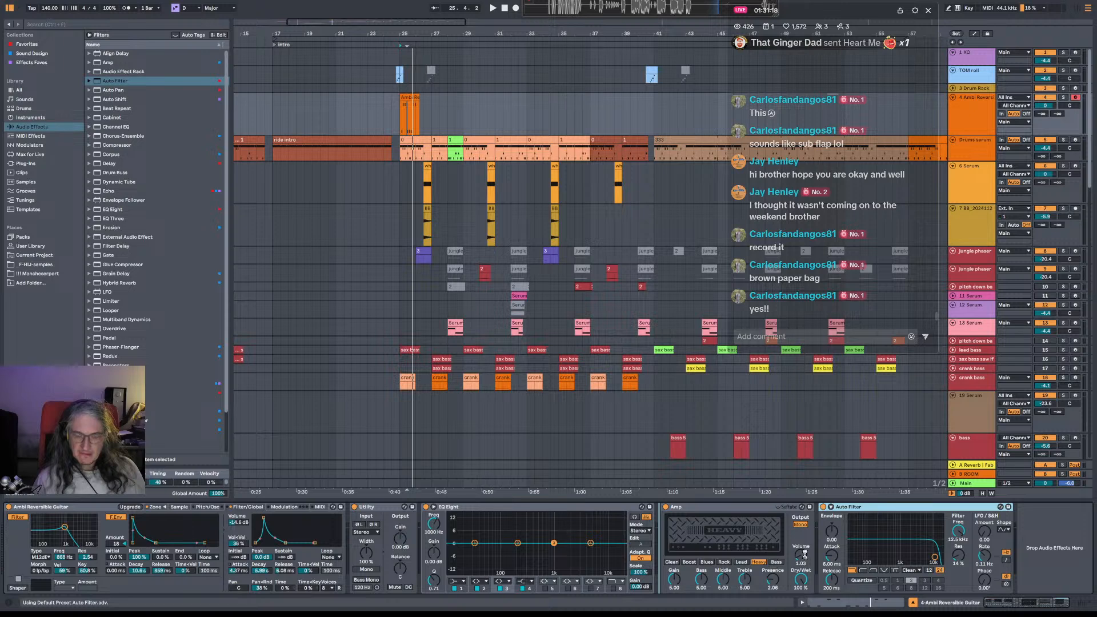
Set the guitar's Auto Filter to 658 Hz with 73% resonance, envelope amount 127, a 0.10 ms attack and a longer release.
key("space")
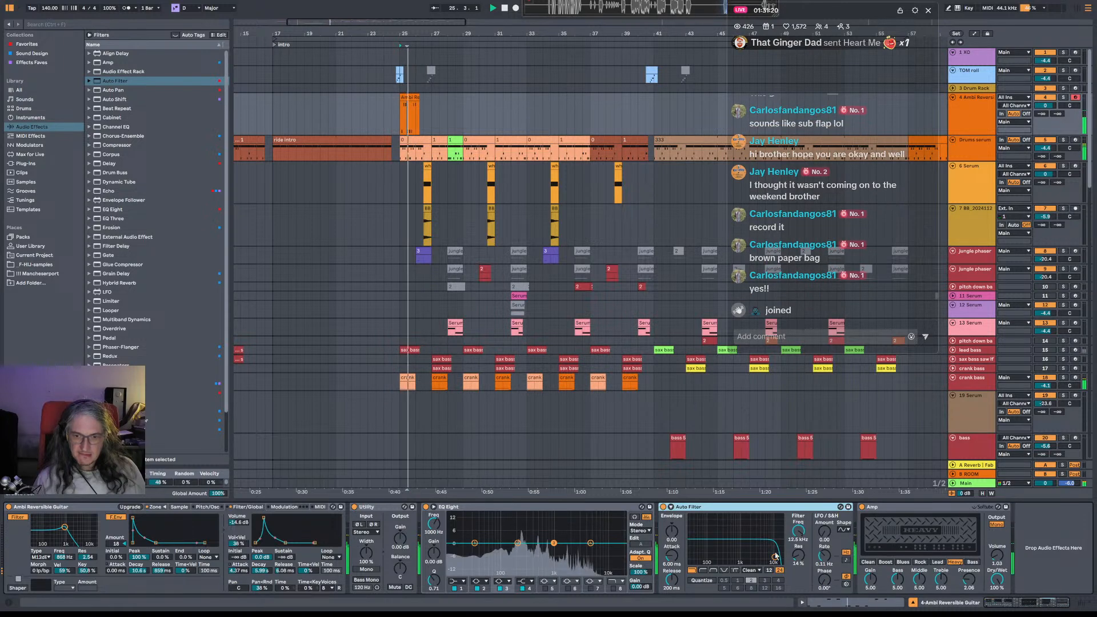
left_click_drag(775, 557, 735, 536)
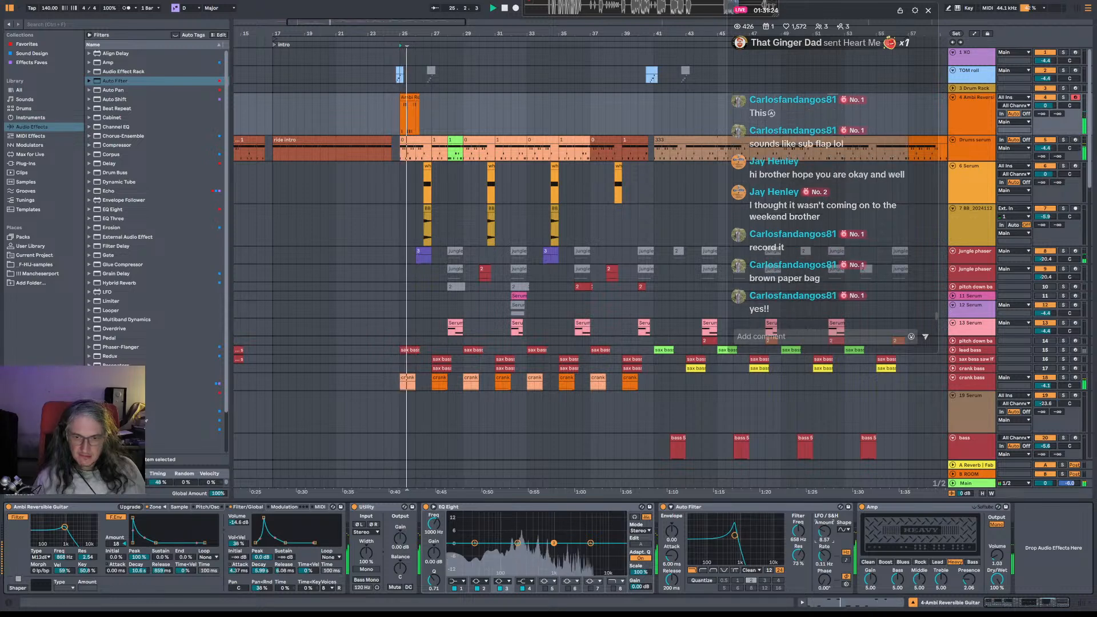
mouse_move(825, 531)
left_mouse_down()
mouse_move(825, 497)
mouse_move(818, 537)
left_mouse_up()
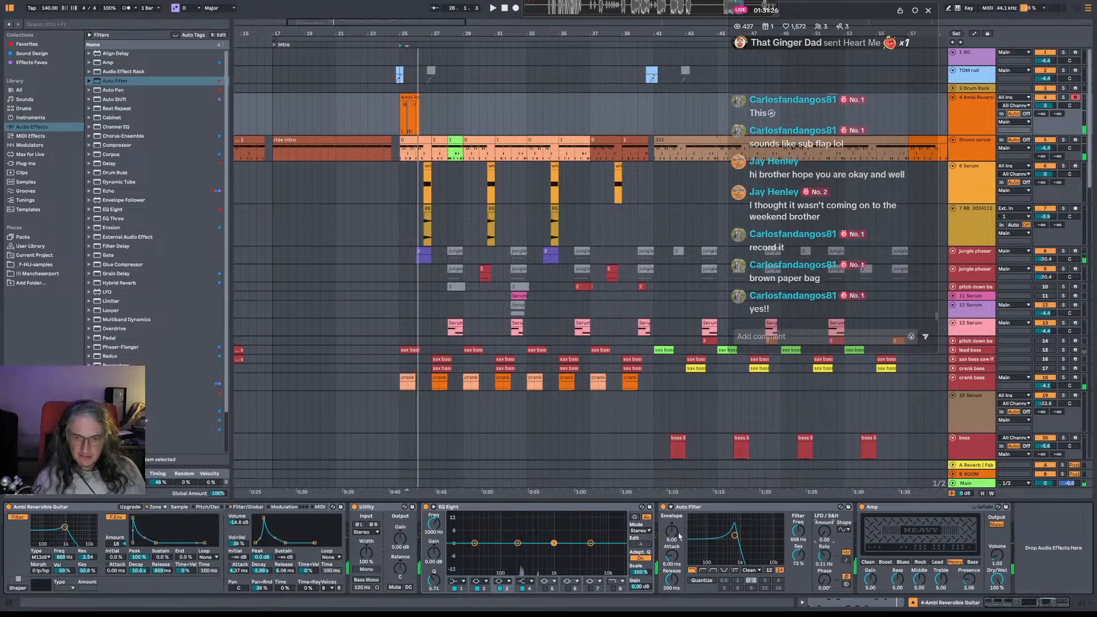
left_click_drag(679, 536, 679, 498)
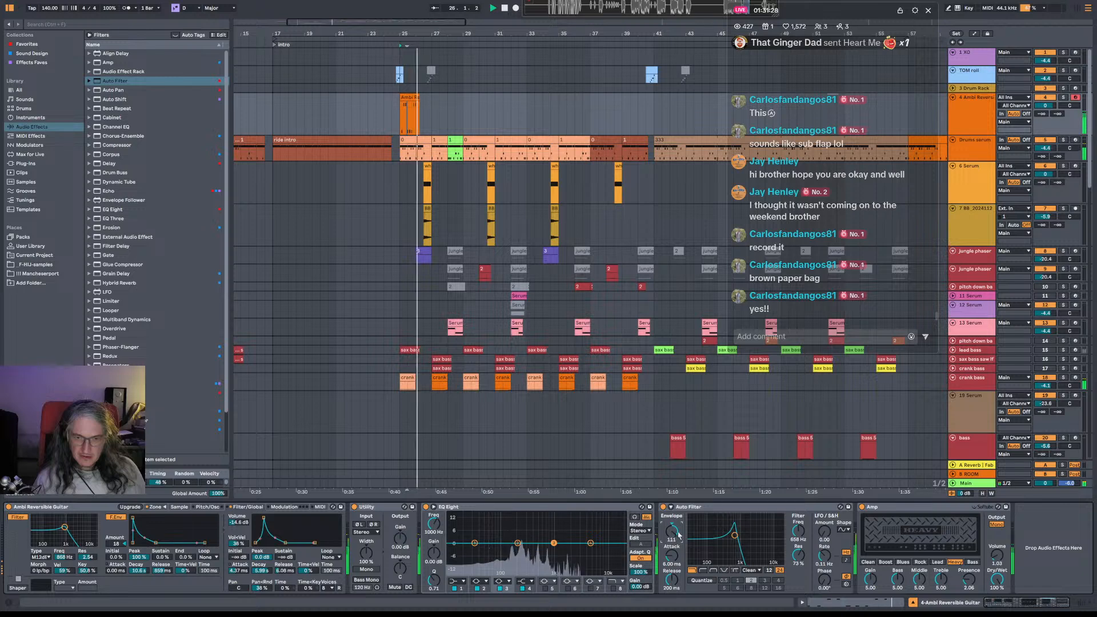
mouse_move(679, 536)
left_mouse_down()
mouse_move(673, 591)
mouse_move(673, 551)
left_mouse_up()
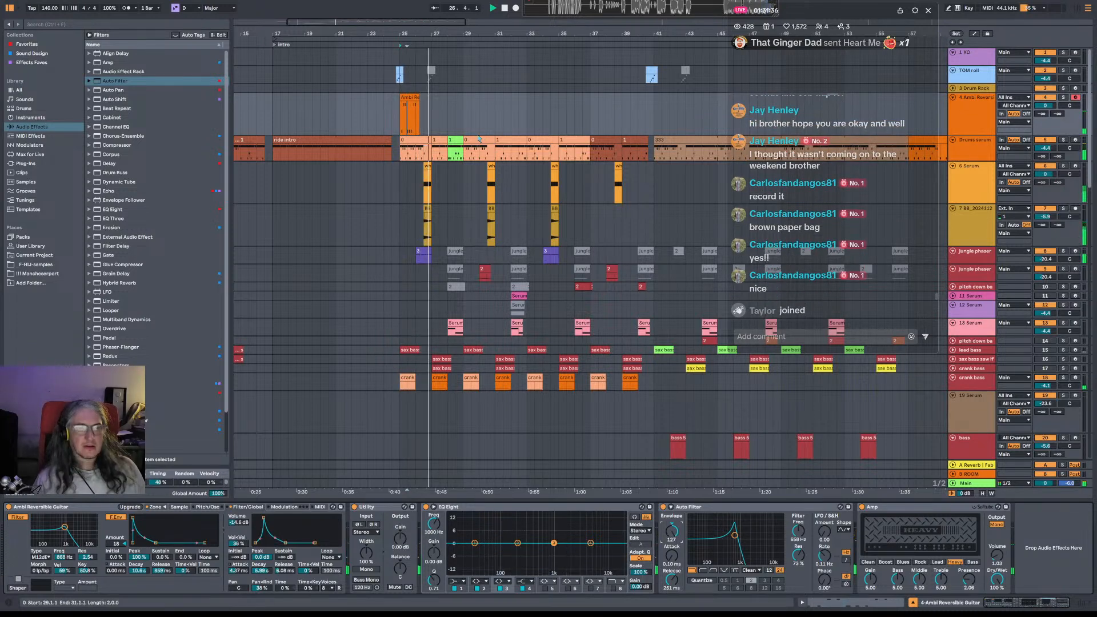
Shorten the second E3 note in the guitar clip.
double_click(410, 115)
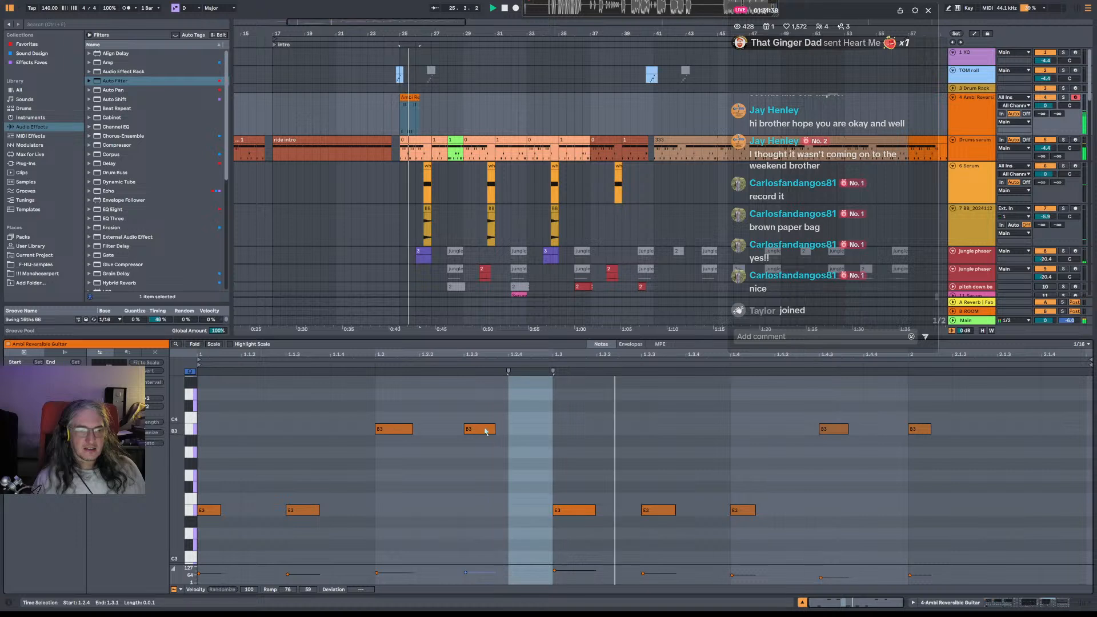
left_click_drag(229, 521, 215, 510)
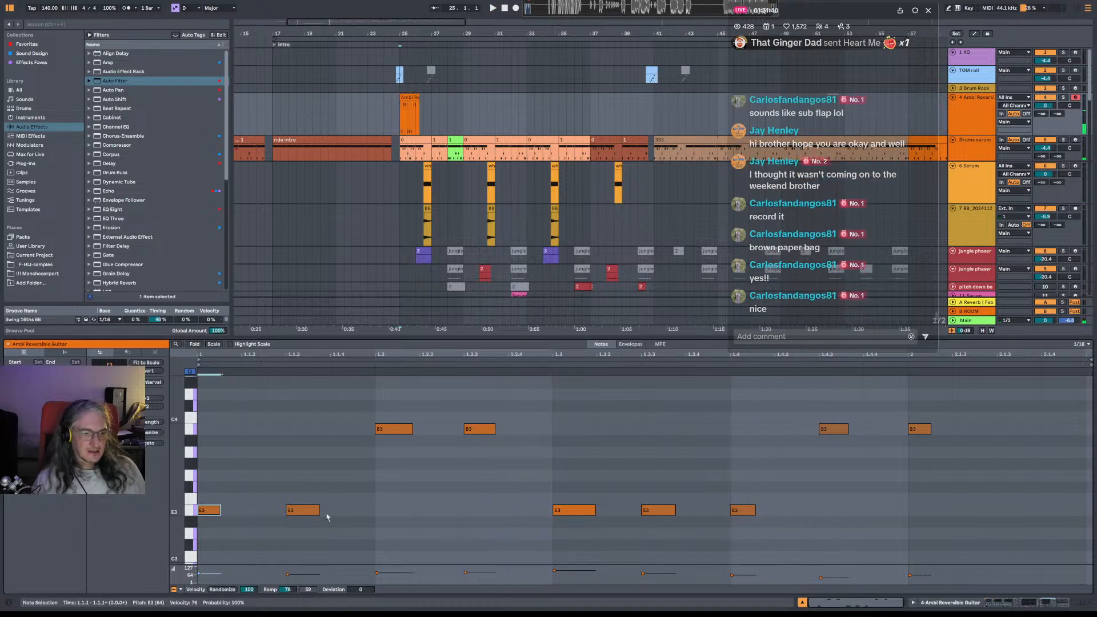
left_click(343, 451)
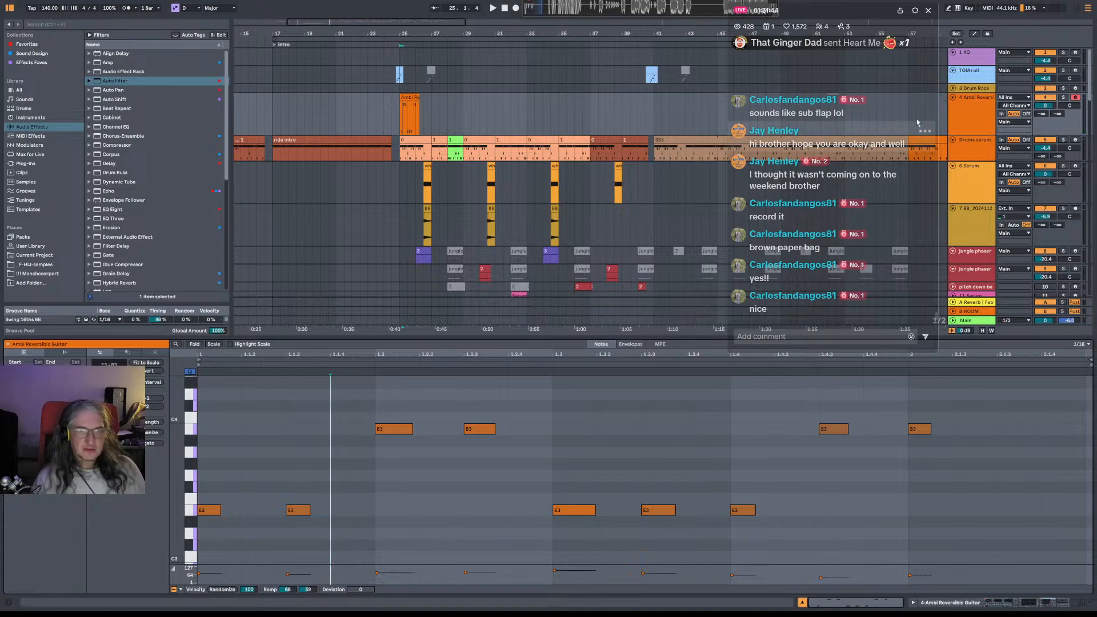
Shorten the attack of the guitar's volume envelope and set its decay to about 67 ms during playback.
key("shift+Tab")
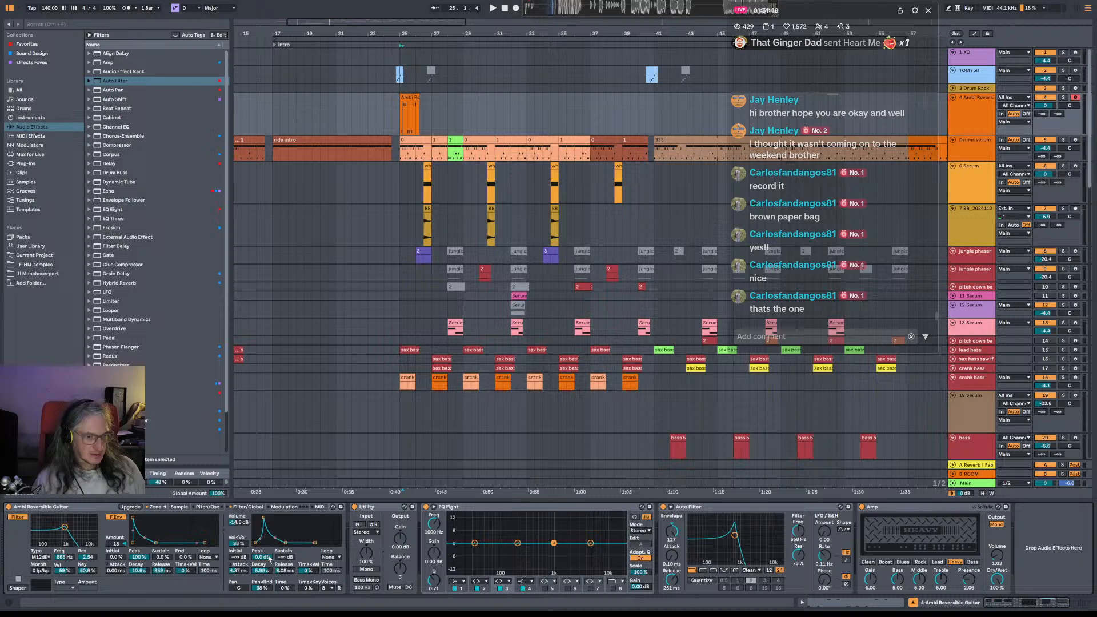
key("space")
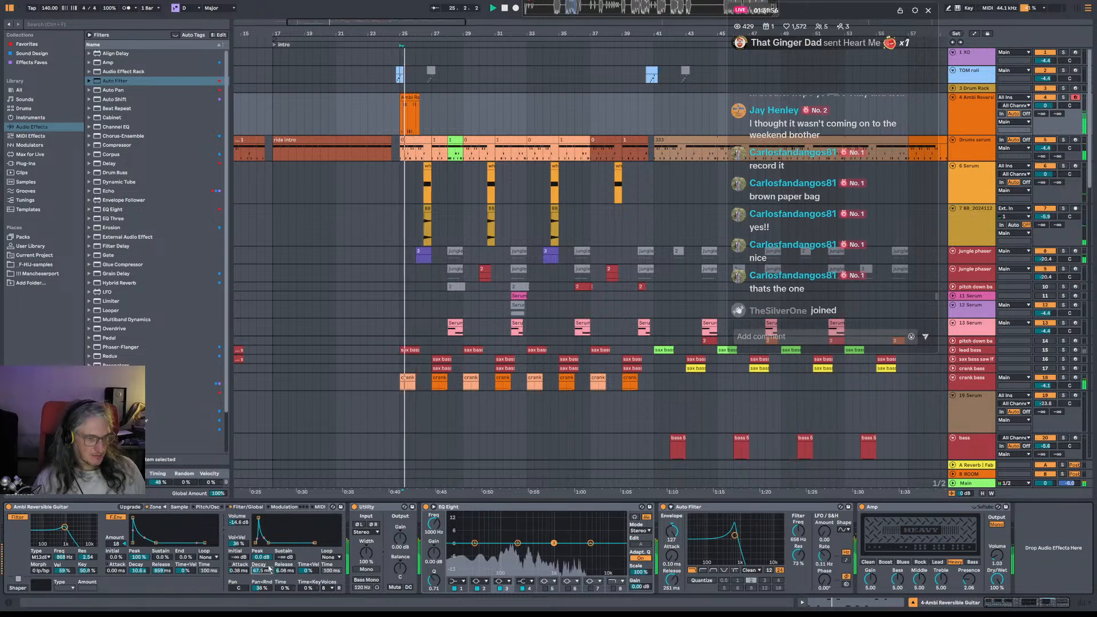
key("space")
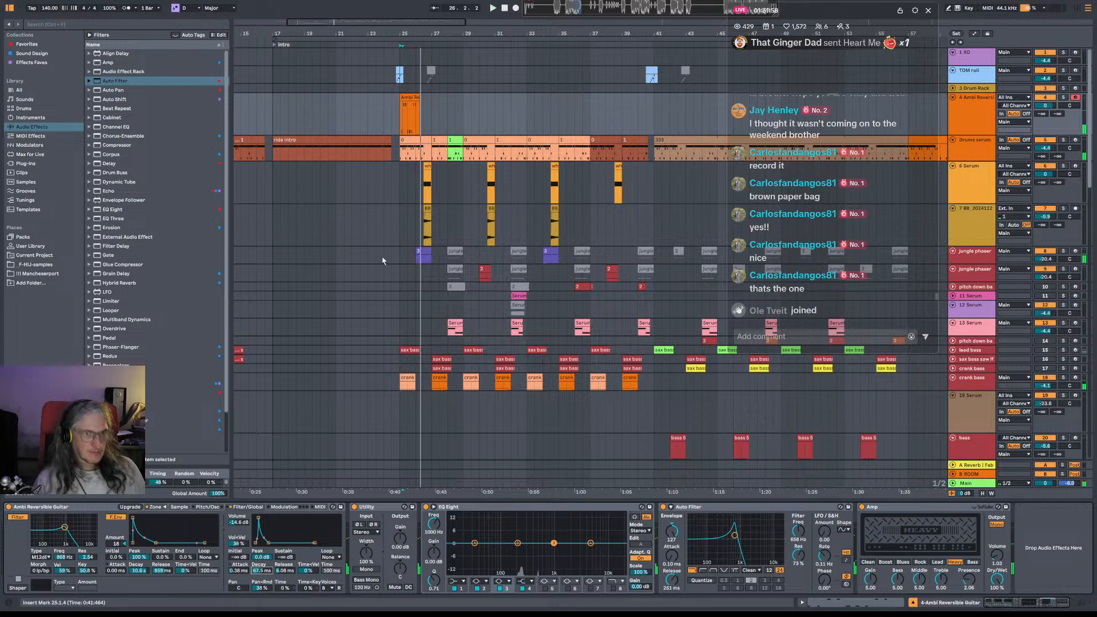
Add a slightly longer B3 note at 2.1.3 in the guitar clip and copy the clip to bar 29.
double_click(409, 99)
key("space")
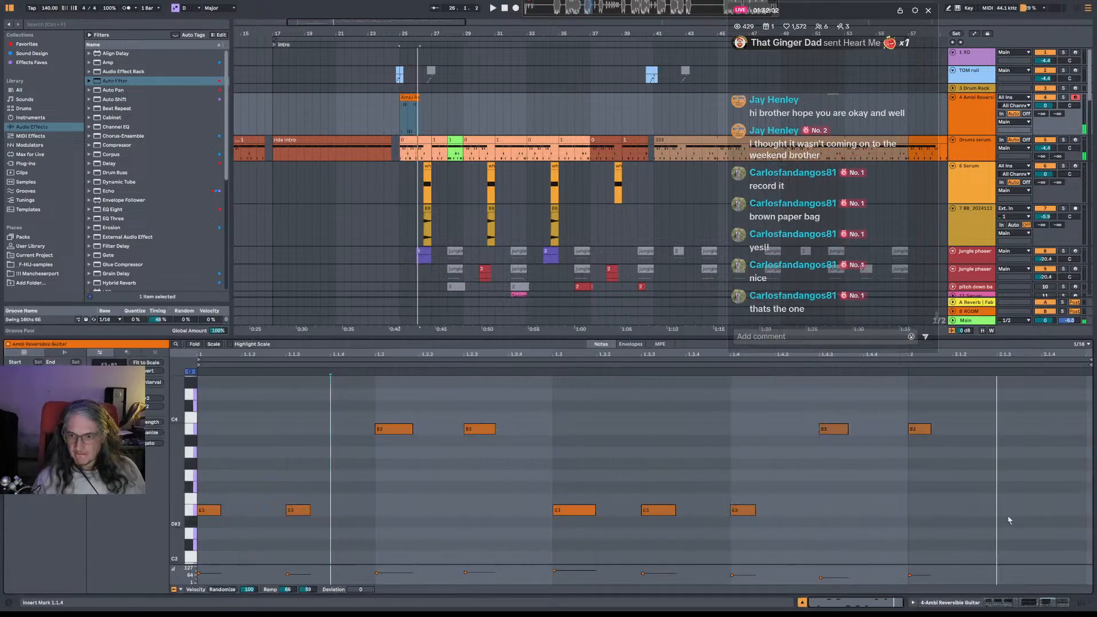
double_click(1021, 433)
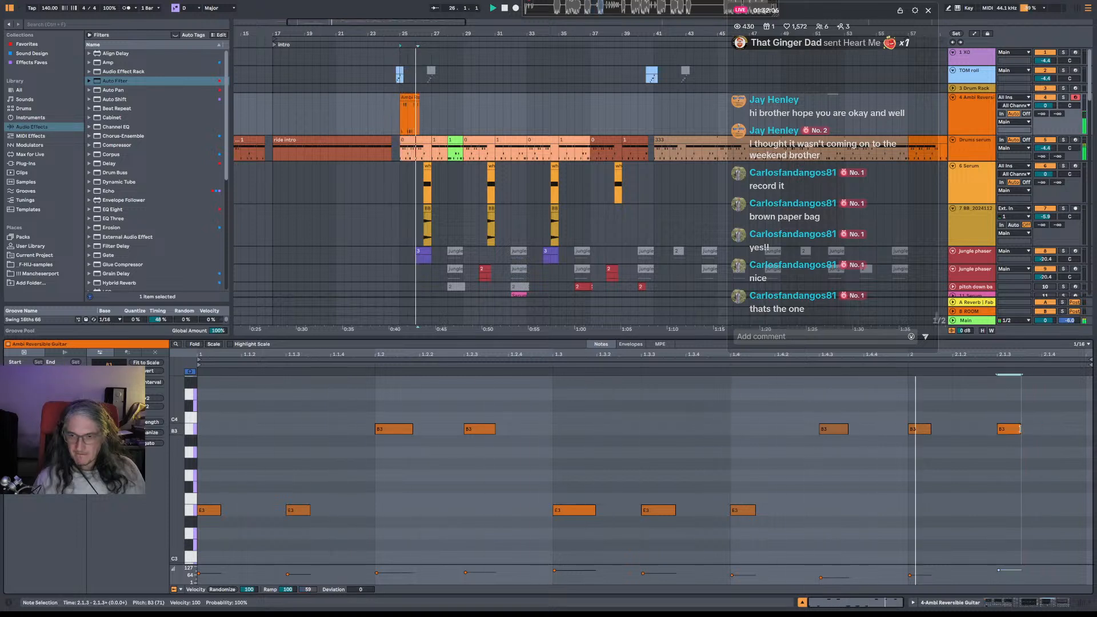
mouse_move(1041, 429)
left_mouse_down()
mouse_move(1021, 430)
mouse_move(1031, 430)
left_mouse_up()
key("space")
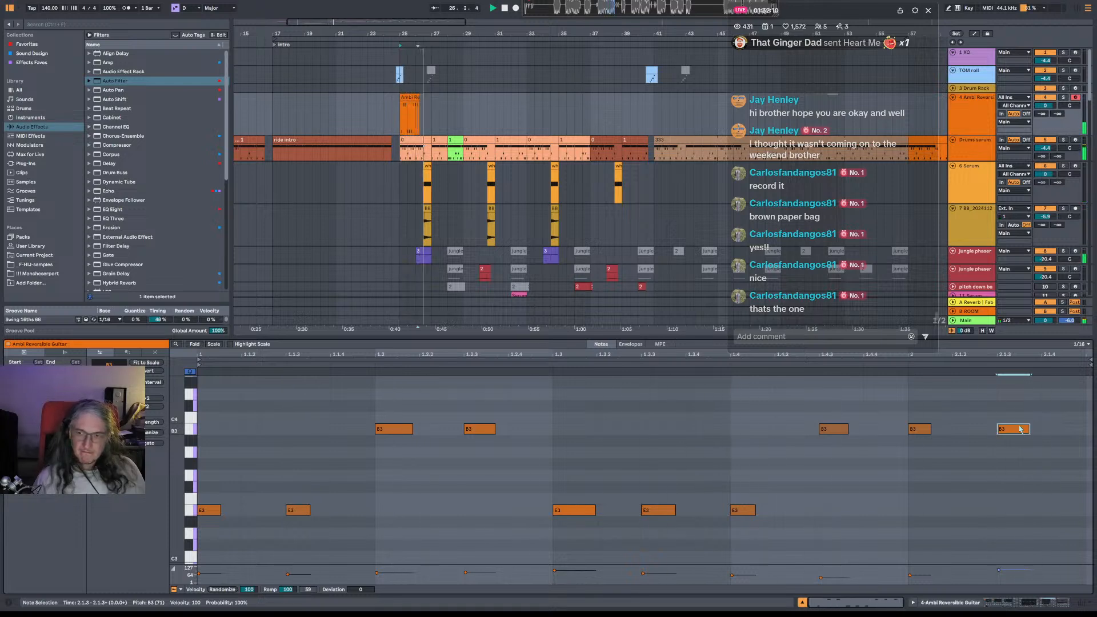
left_click_drag(410, 98, 473, 107, "ctrl")
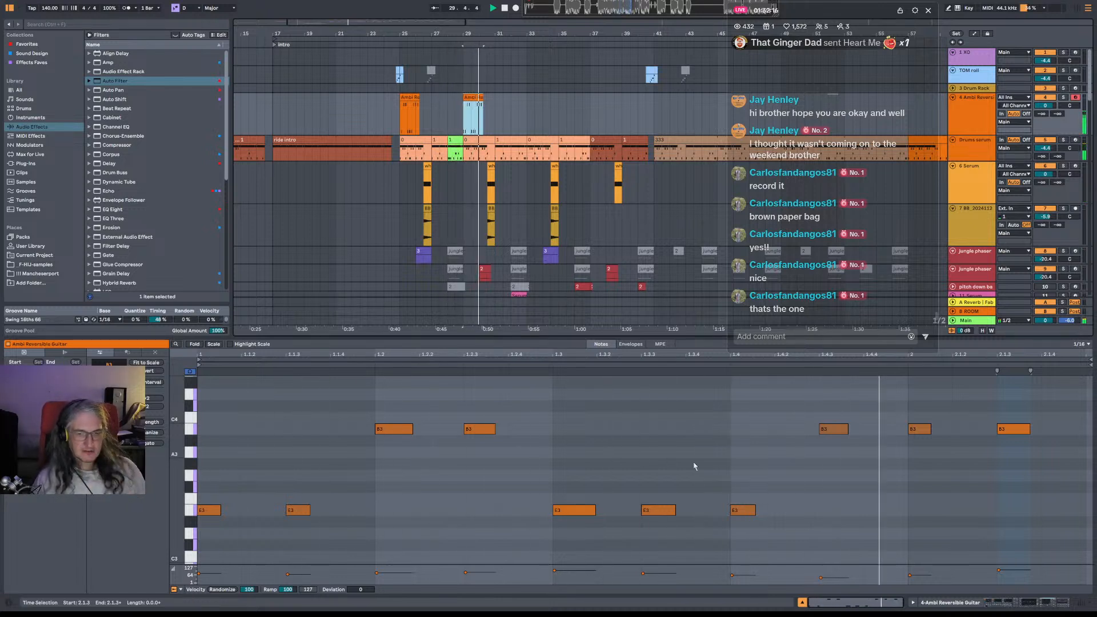
key("space")
Try the E3 notes of the bar 29 guitar clip one octave higher.
left_click_drag(793, 505, 195, 508)
key("shift+Up")
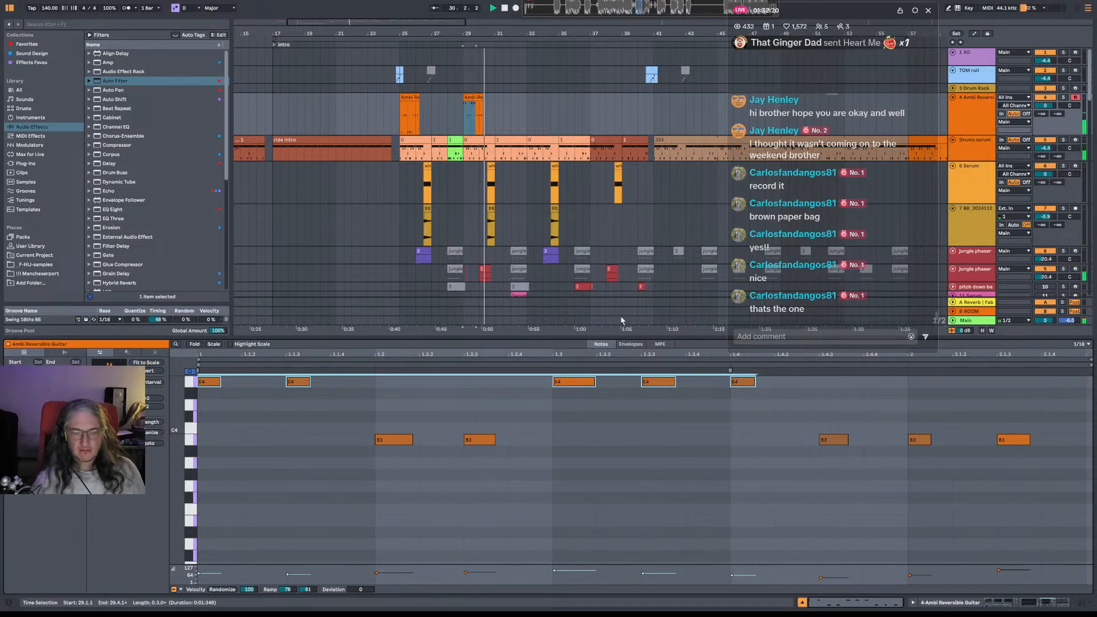
key("shift+Down")
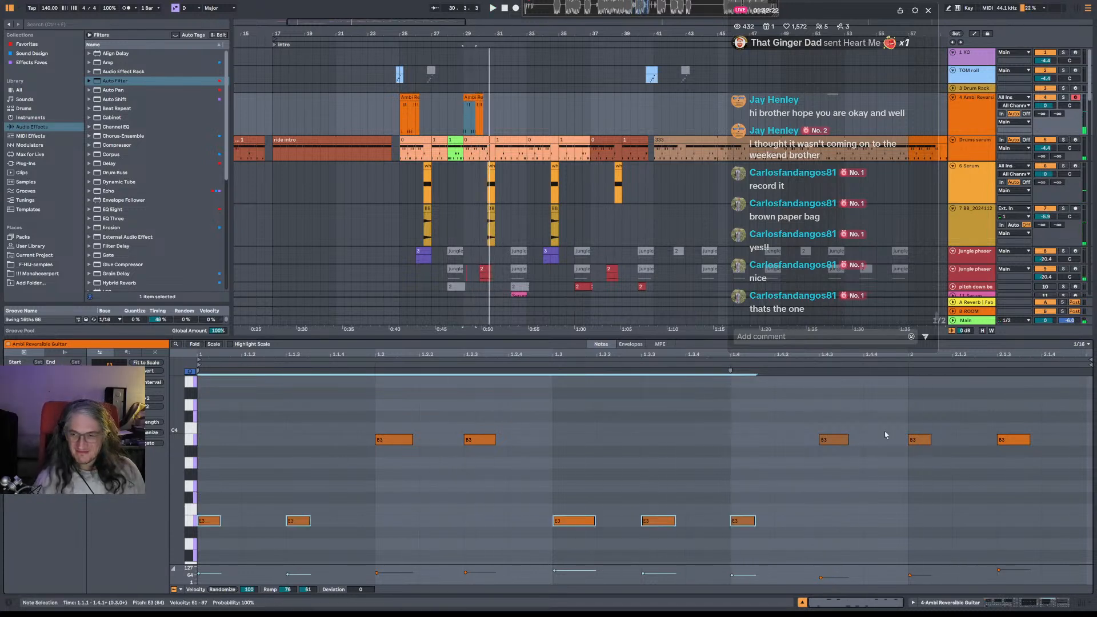
In the bar 29 guitar clip, delete the last B3 note and deactivate the E3 notes at 1.1.1, 1.3.1 and 1.3.3.
double_click(1001, 441)
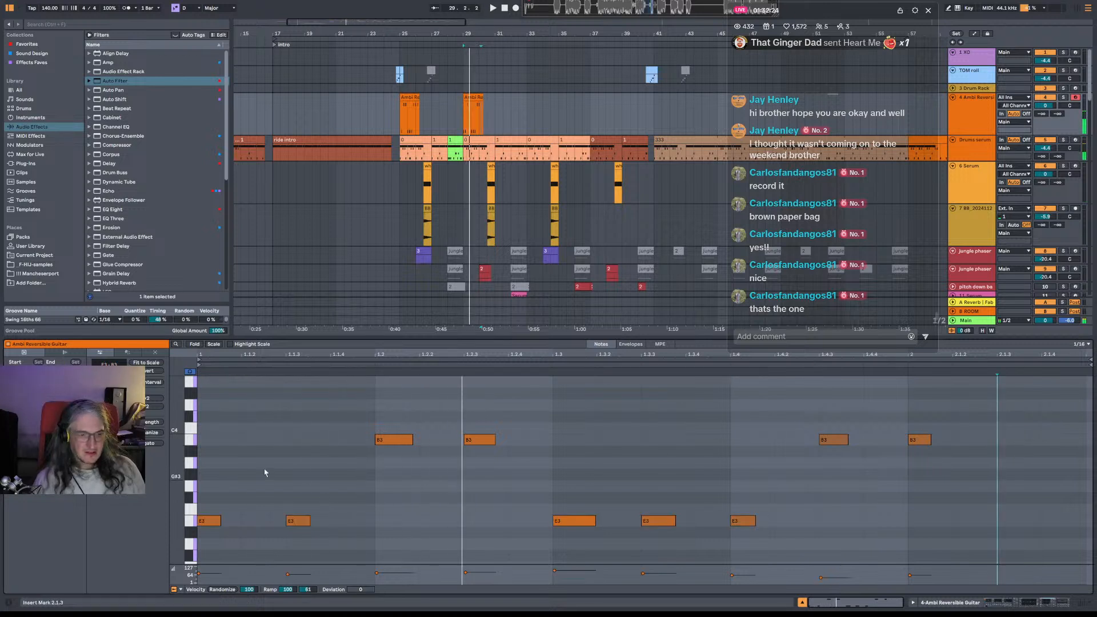
left_click(217, 521)
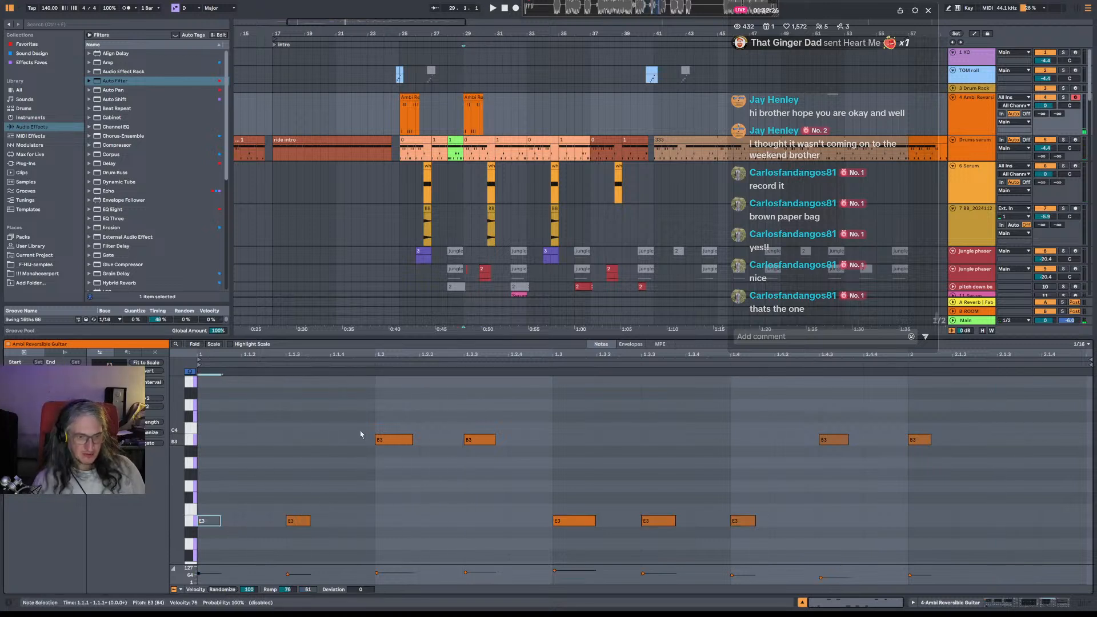
left_click(574, 520)
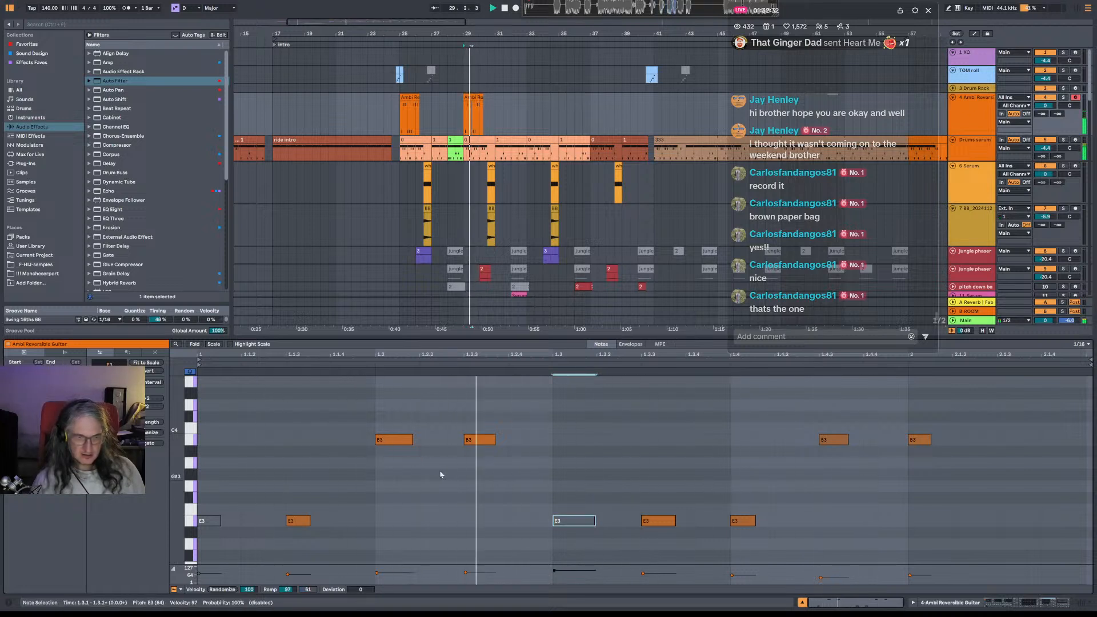
left_click_drag(667, 474, 675, 537)
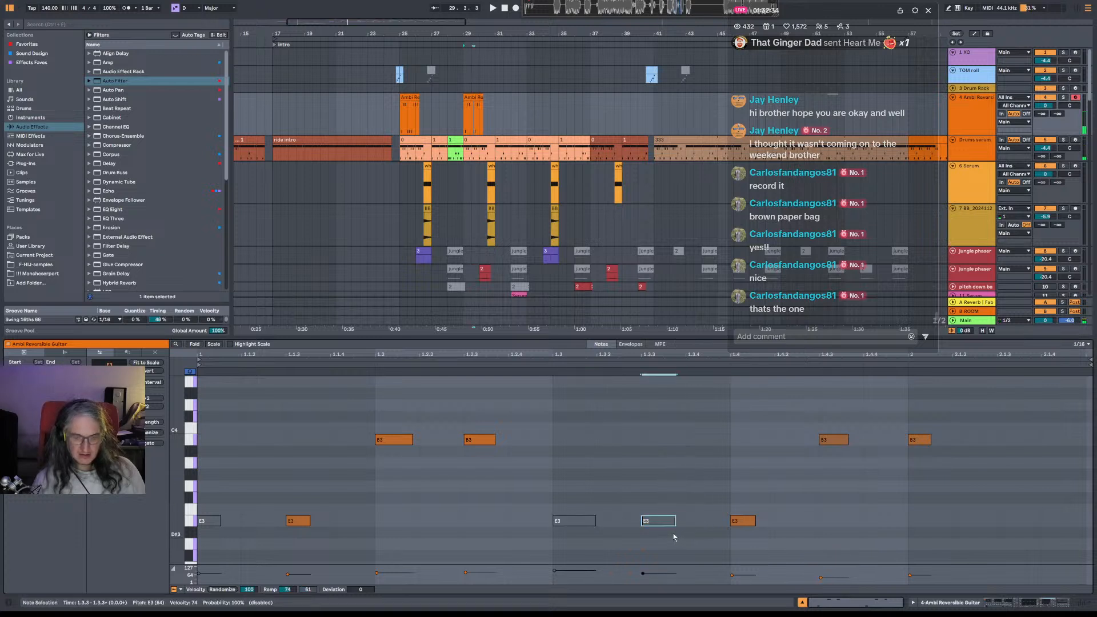
key("space")
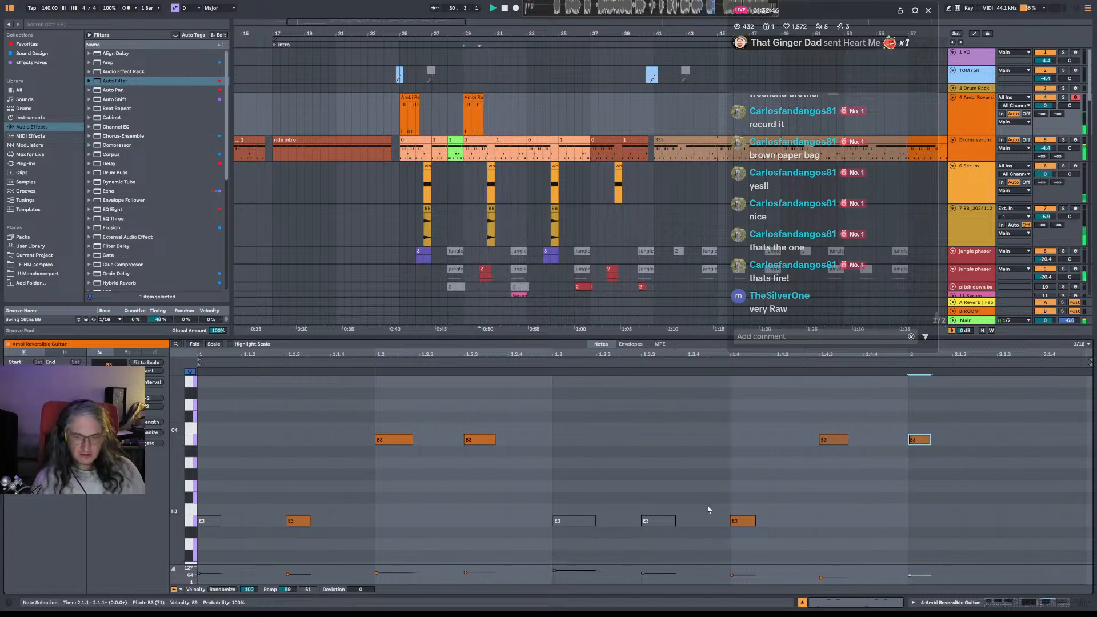
Copy the edited guitar clip from bar 29 to bar 33 and select the original clip at bar 25.
left_click_drag(473, 99, 537, 105)
left_click(413, 117)
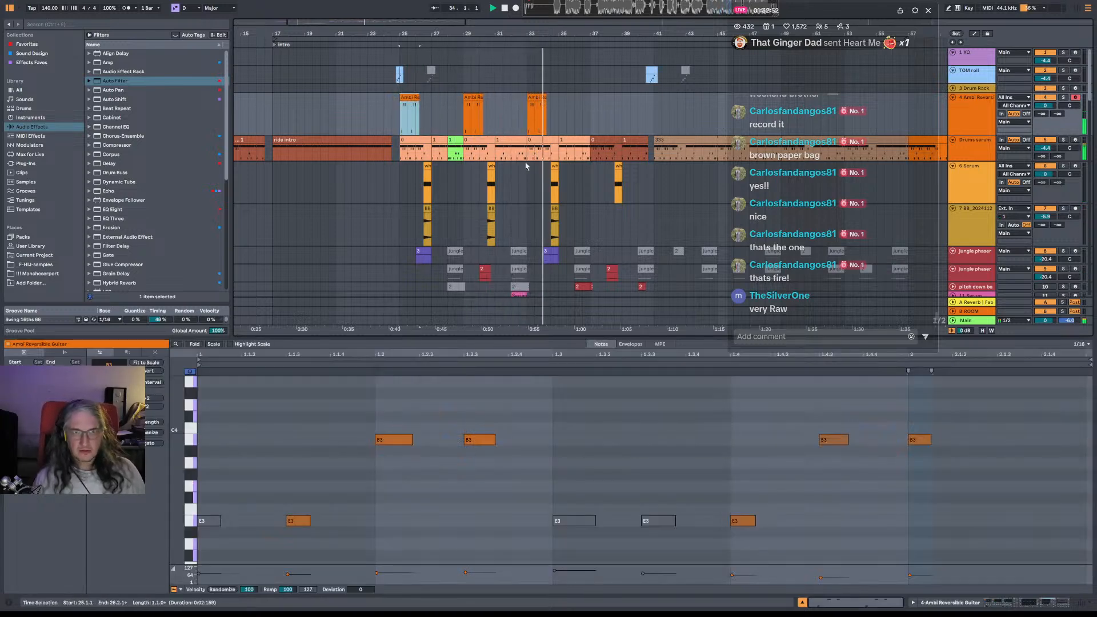
scroll(611, 138, "down", 3)
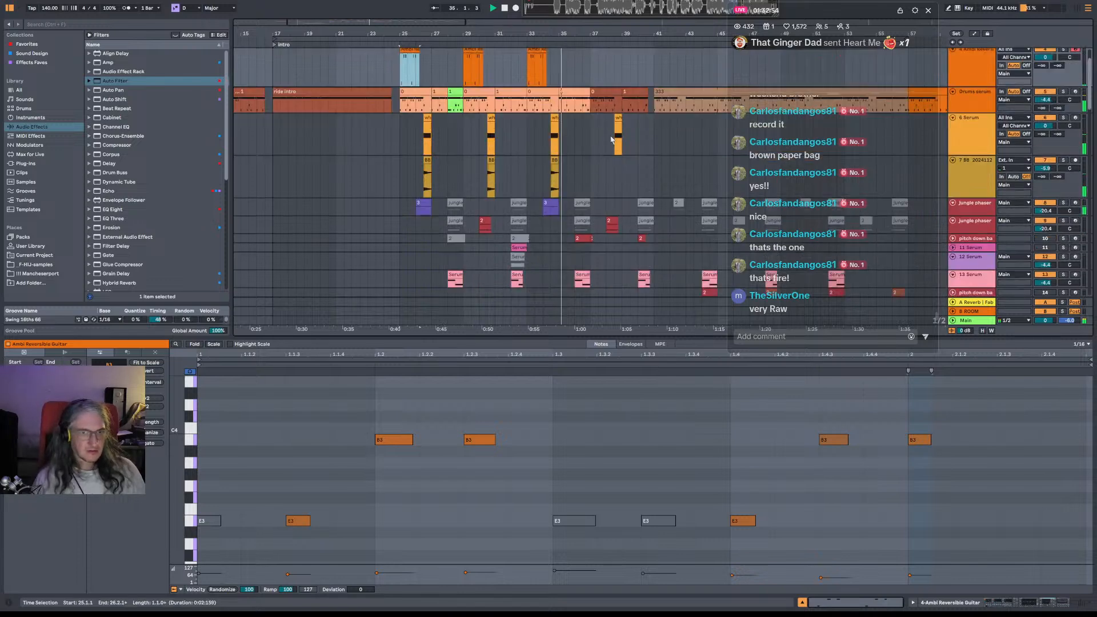
Copy the Ambi Reversible Guitar clip from bar 33 to bar 37.
scroll(611, 139, "down", 1)
scroll(610, 137, "up", 3)
left_click_drag(534, 81, 604, 87)
scroll(629, 153, "down", 10)
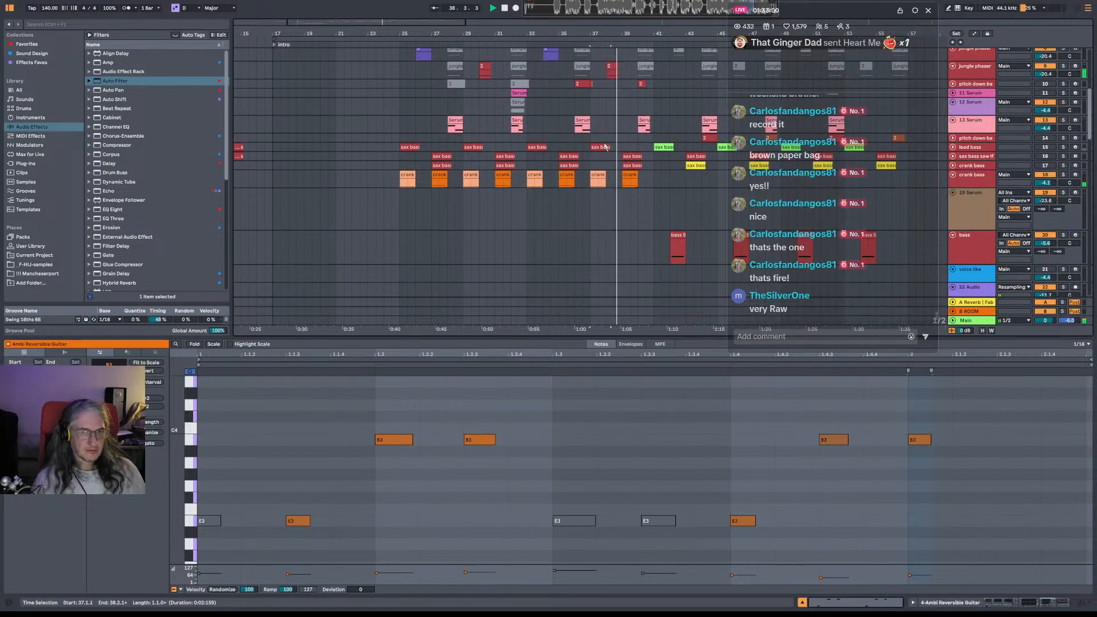
scroll(635, 138, "up", 10)
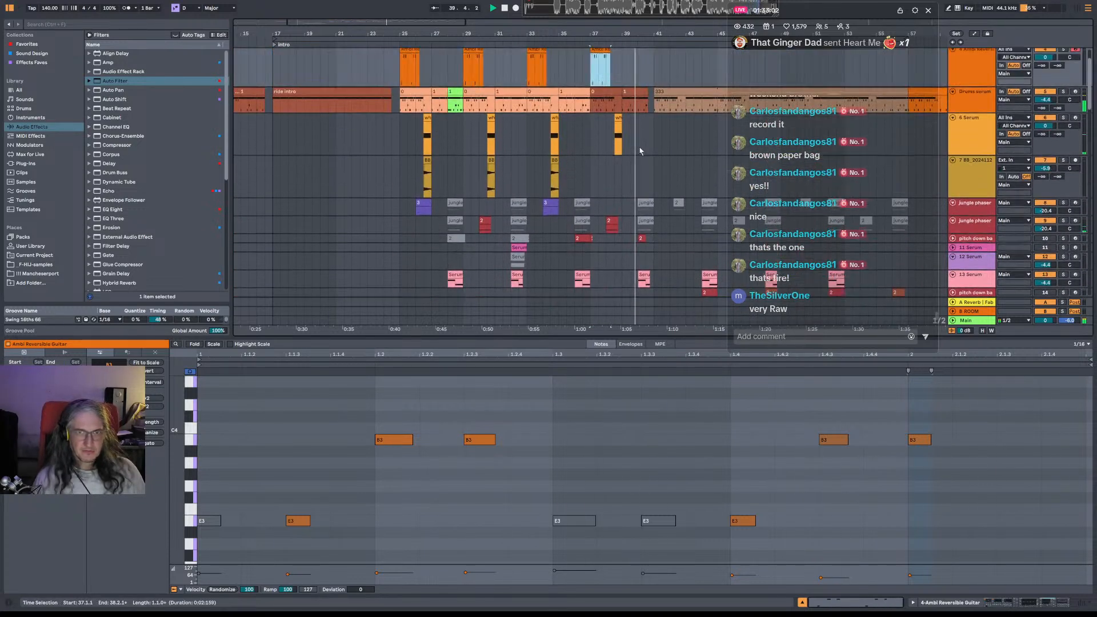
scroll(565, 94, "down", 6)
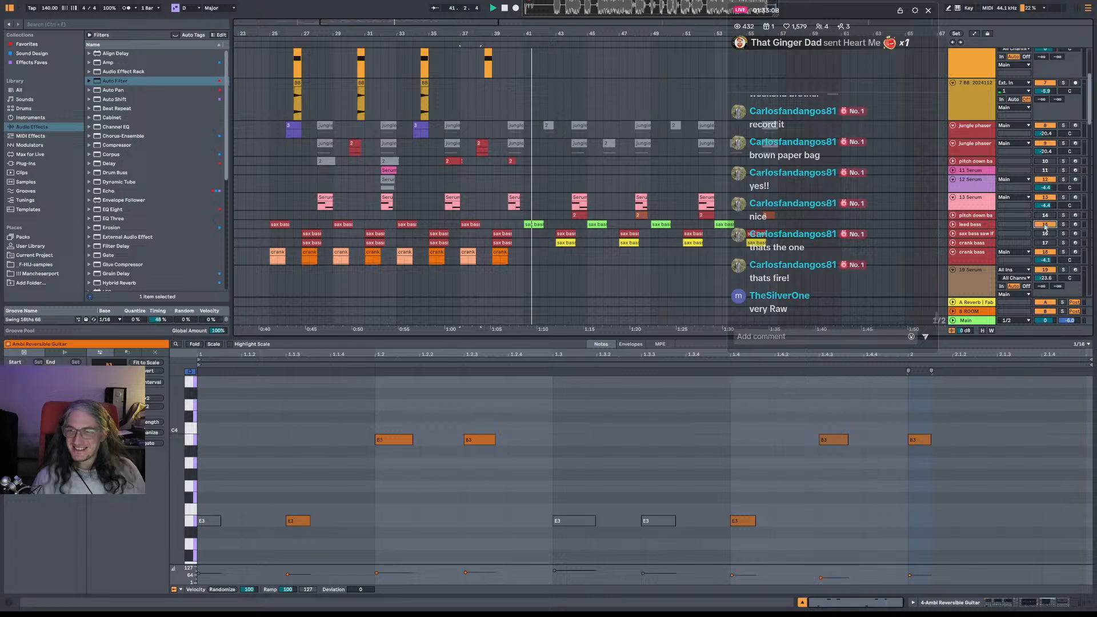
Deactivate the red lead bass clips between bars 25 and 38.
key("space")
left_click(861, 229)
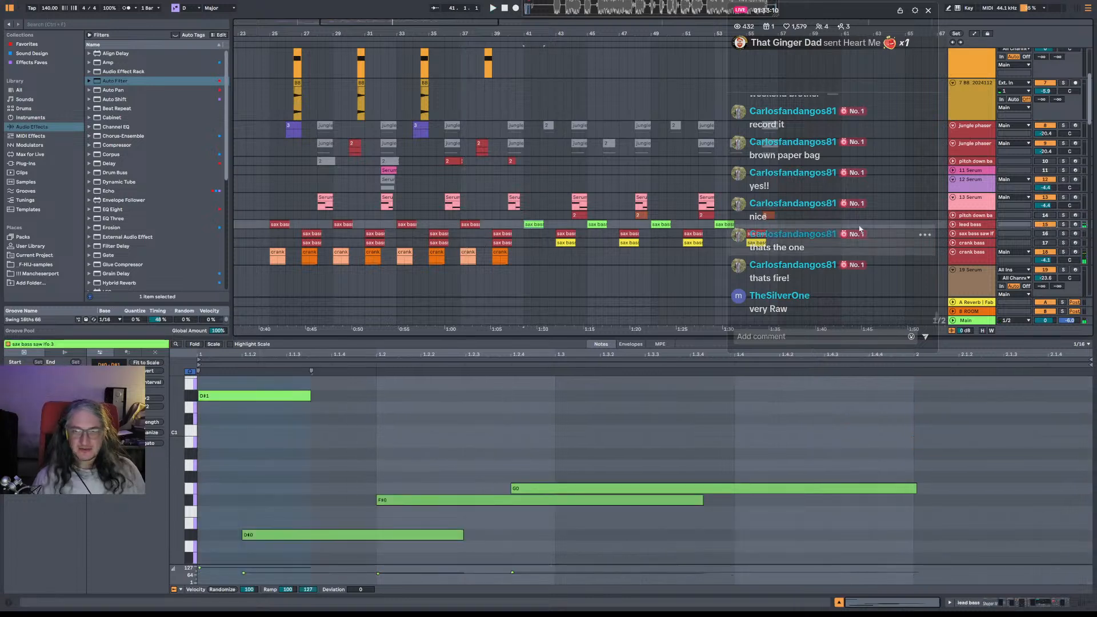
key("space")
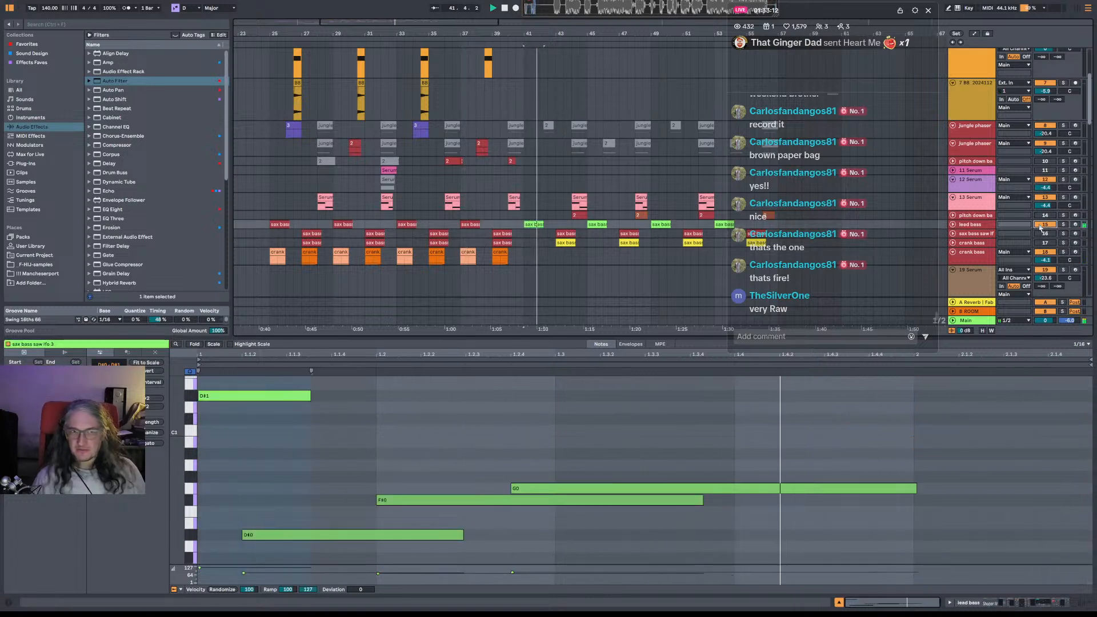
left_click(270, 225)
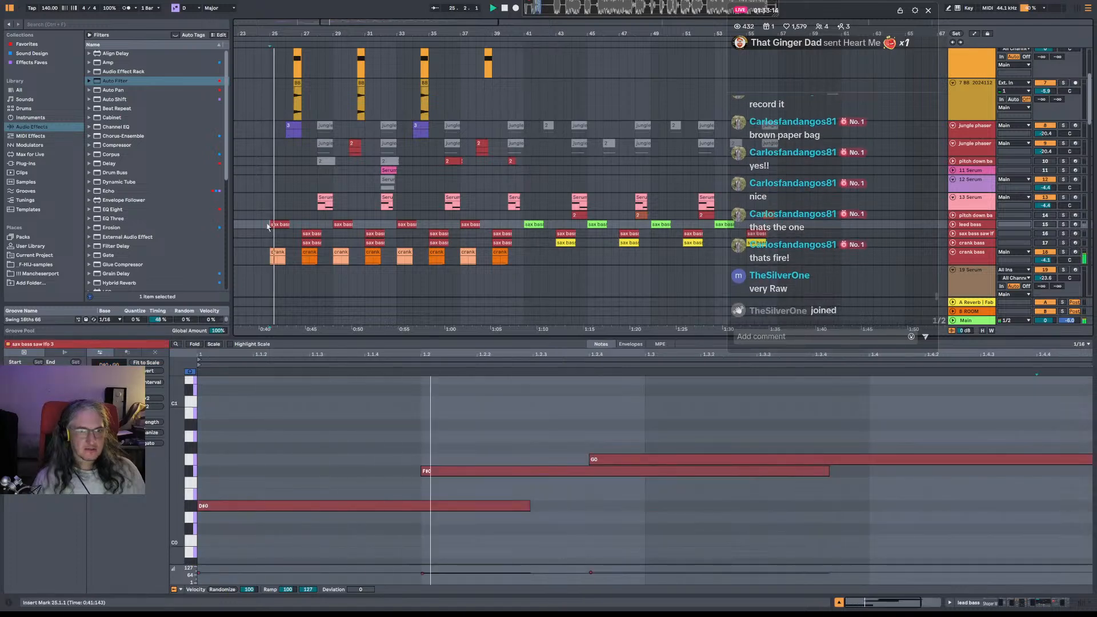
left_click_drag(267, 227, 485, 225)
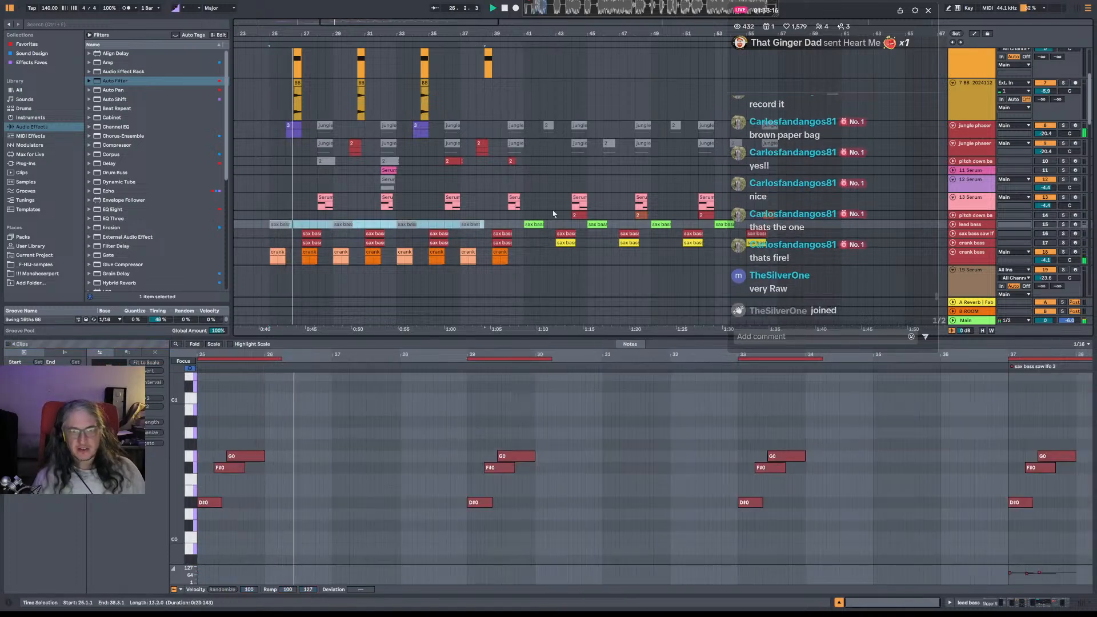
left_click(524, 225)
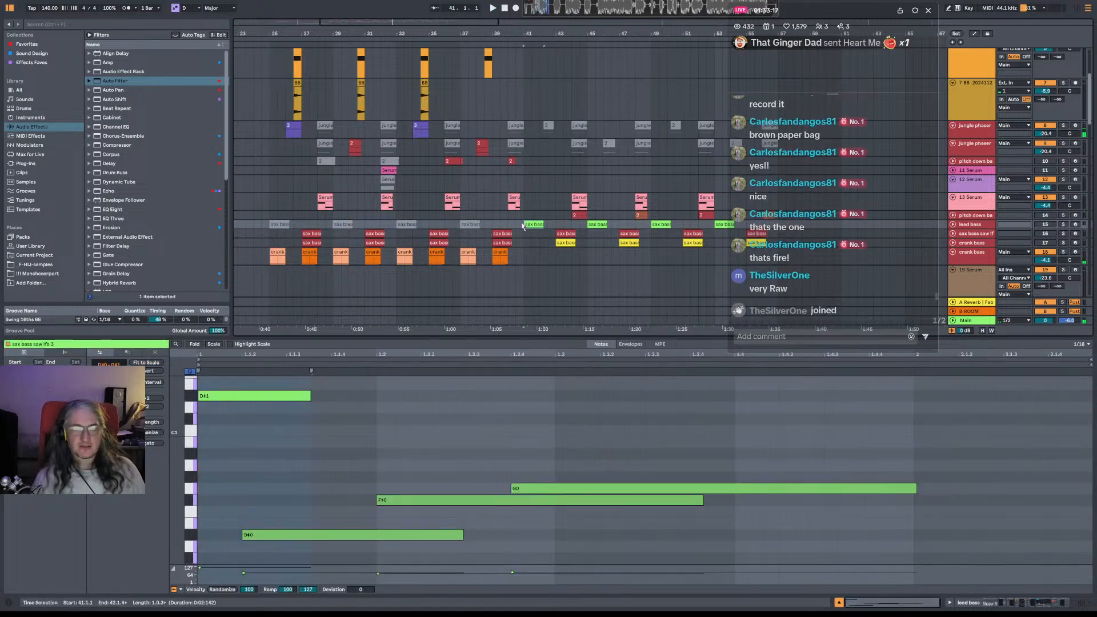
left_click(1046, 224)
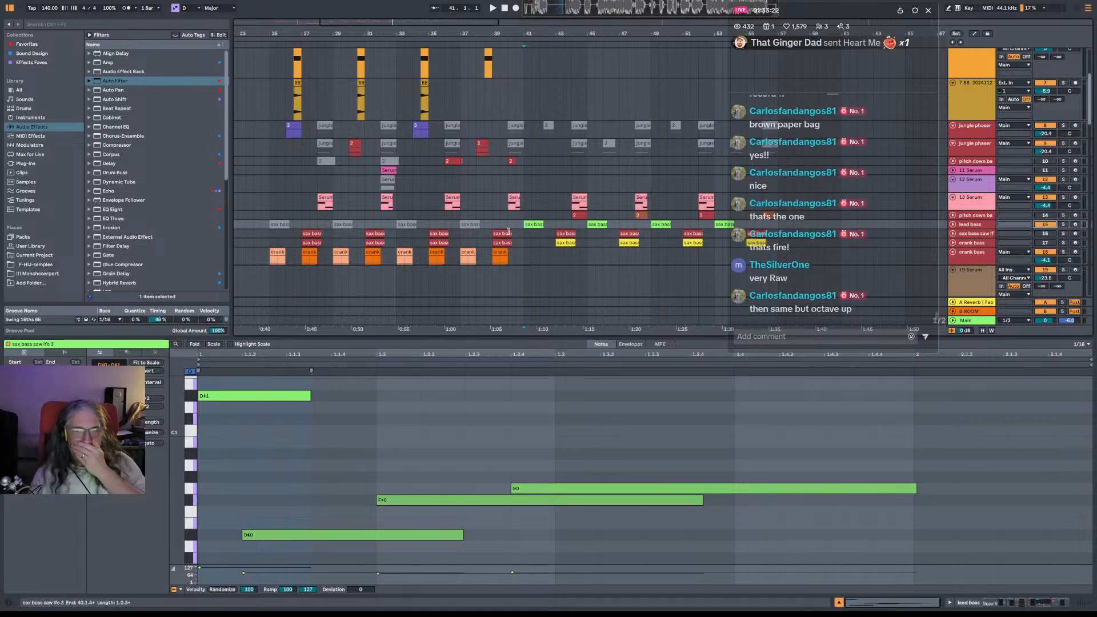
Try moving the guitar clip from bar 37 to bar 41, and undo the move.
scroll(432, 152, "up", 5)
left_click(475, 112)
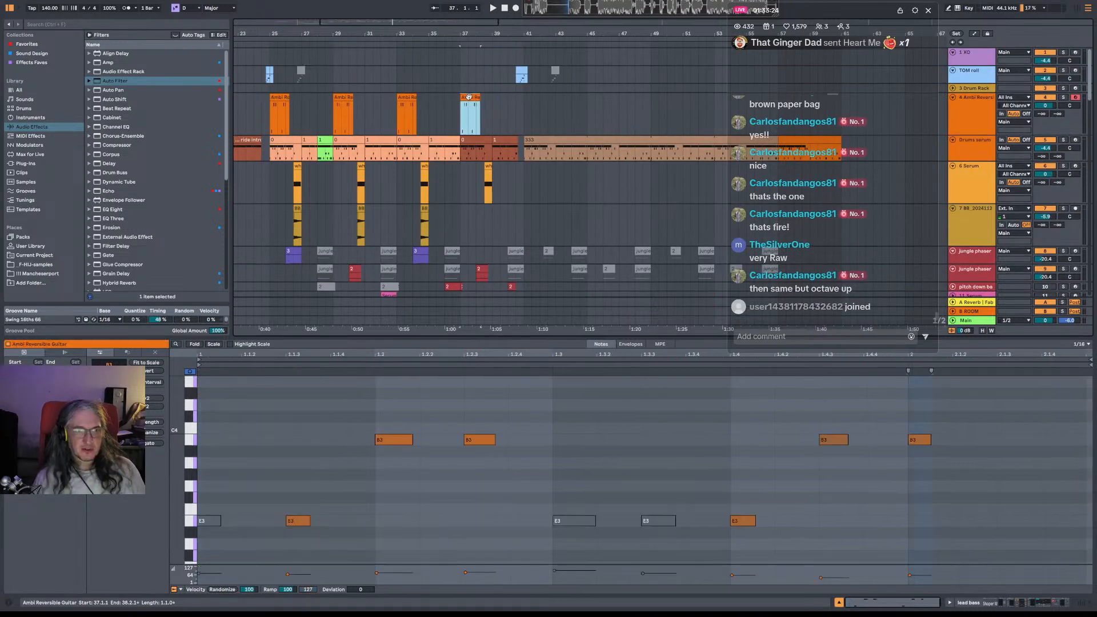
scroll(515, 160, "down", 4)
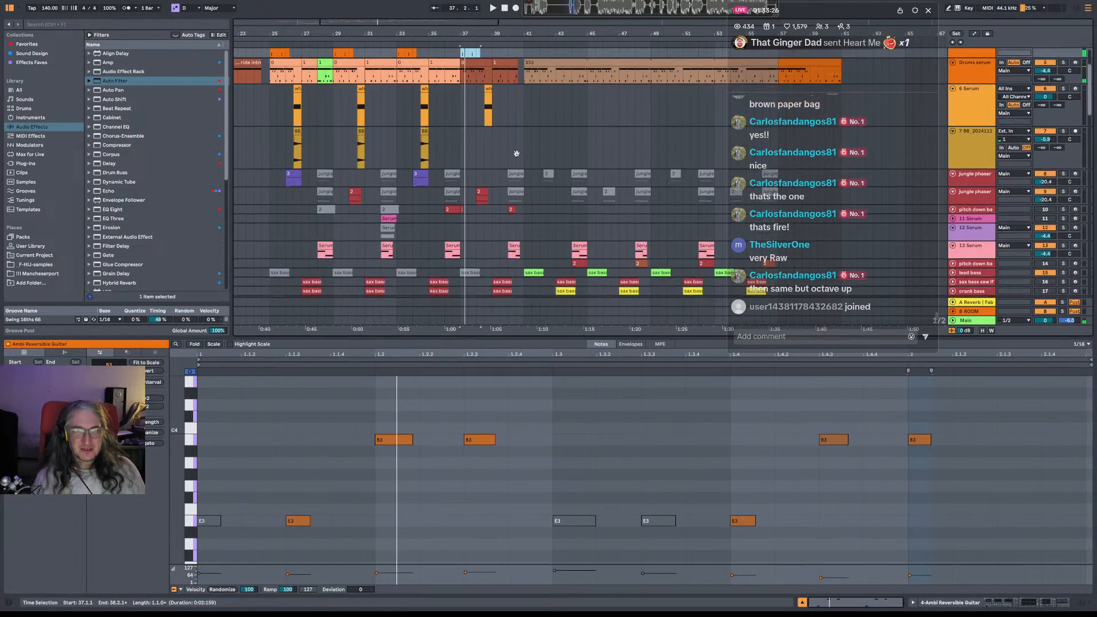
left_click(516, 201)
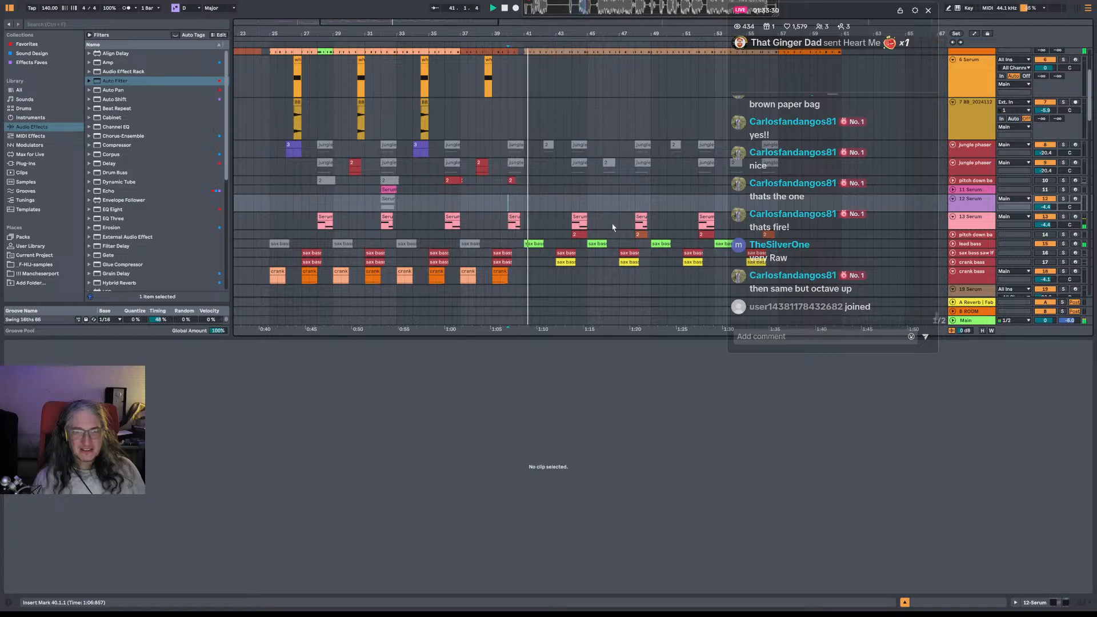
scroll(613, 223, "up", 3)
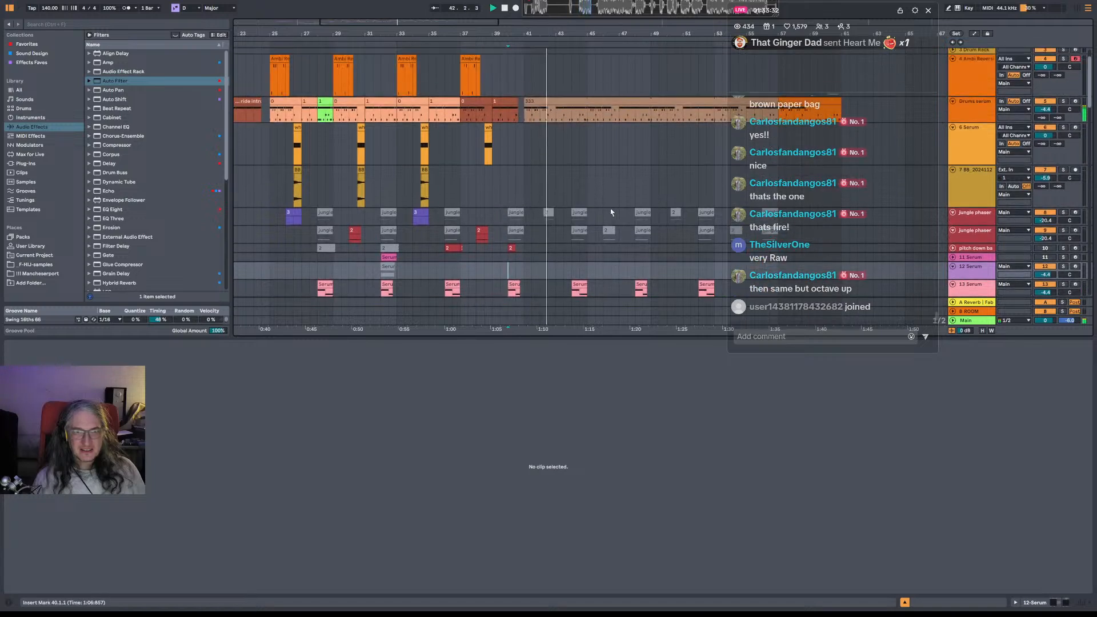
left_click_drag(473, 80, 527, 98)
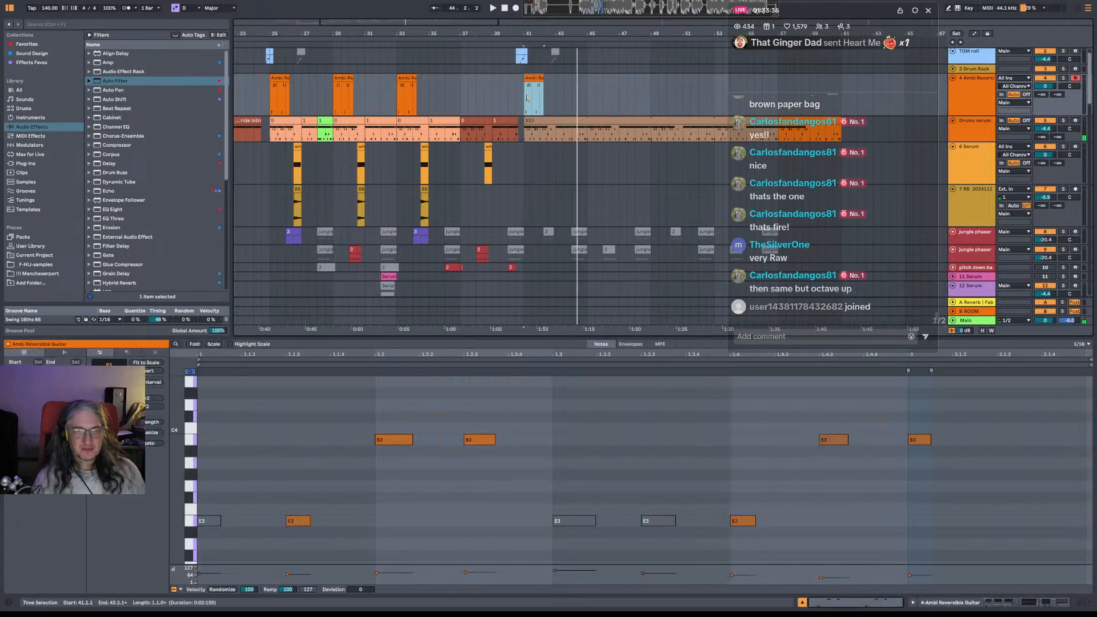
key("ctrl+z")
Try activating the jungle phaser clip at 42.2.1 while playing the section from bar 41.
scroll(536, 121, "down", 4)
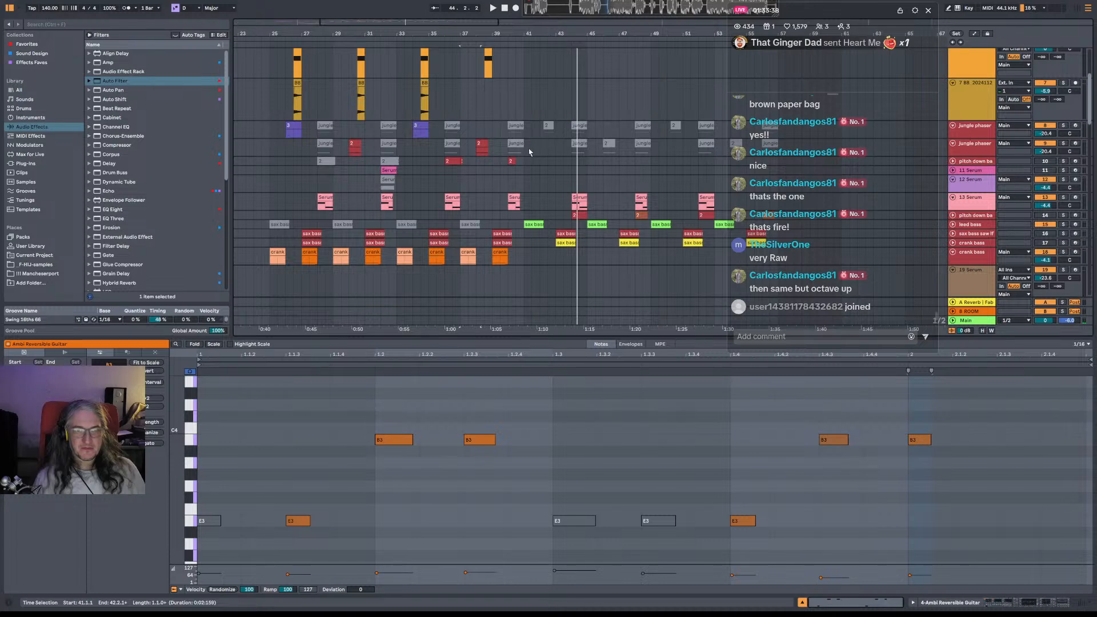
left_click(528, 140)
scroll(589, 140, "up", 1)
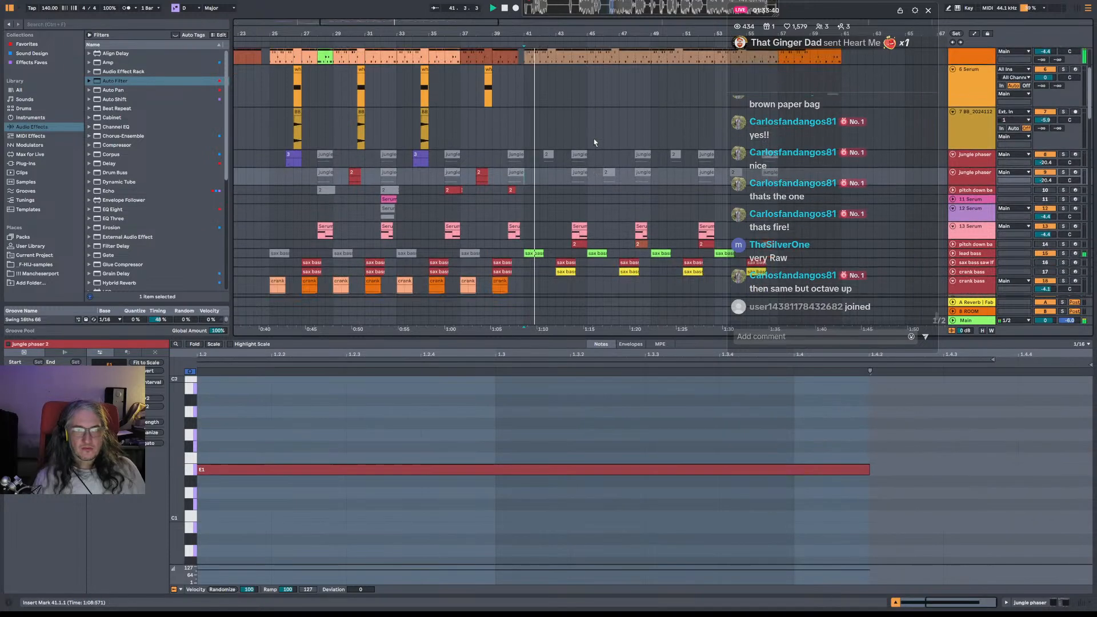
left_click(547, 146)
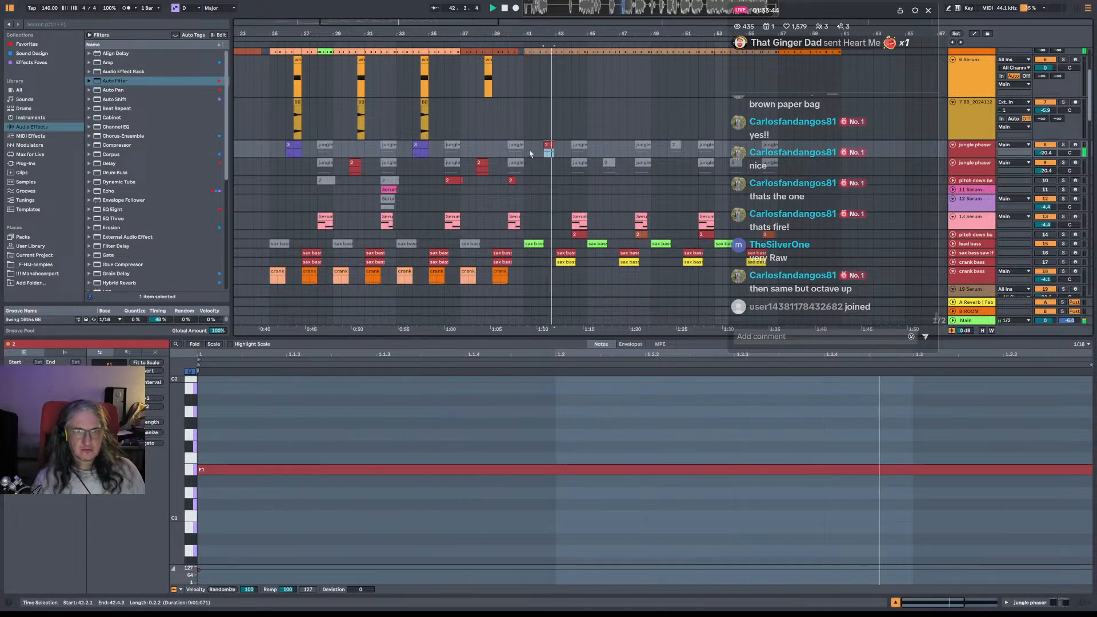
scroll(554, 153, "down", 3)
scroll(554, 153, "down", 2)
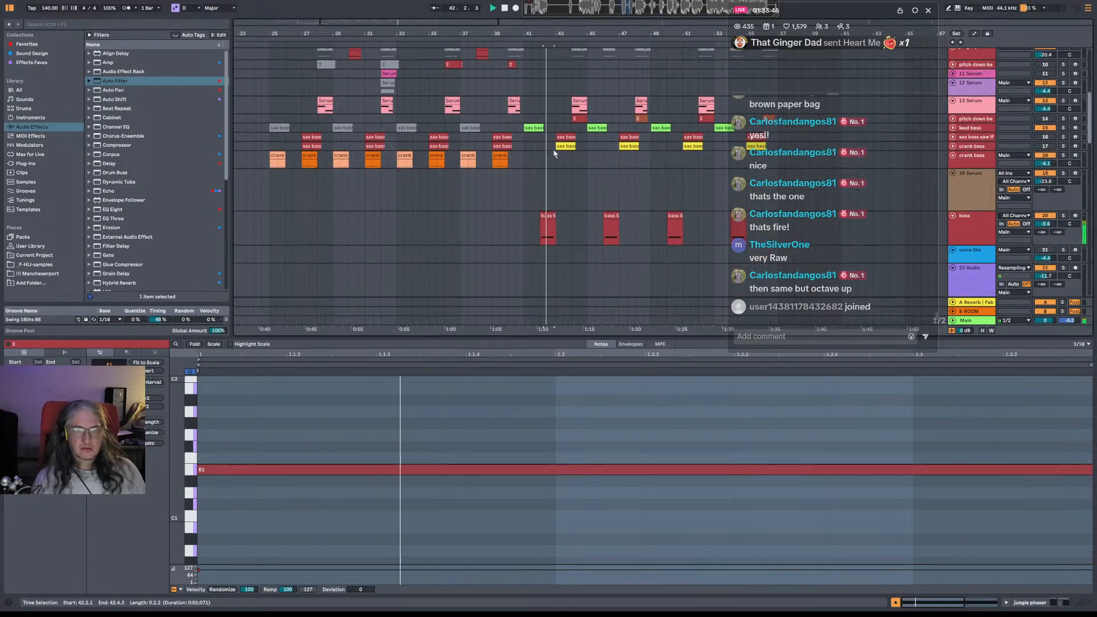
scroll(554, 149, "up", 1)
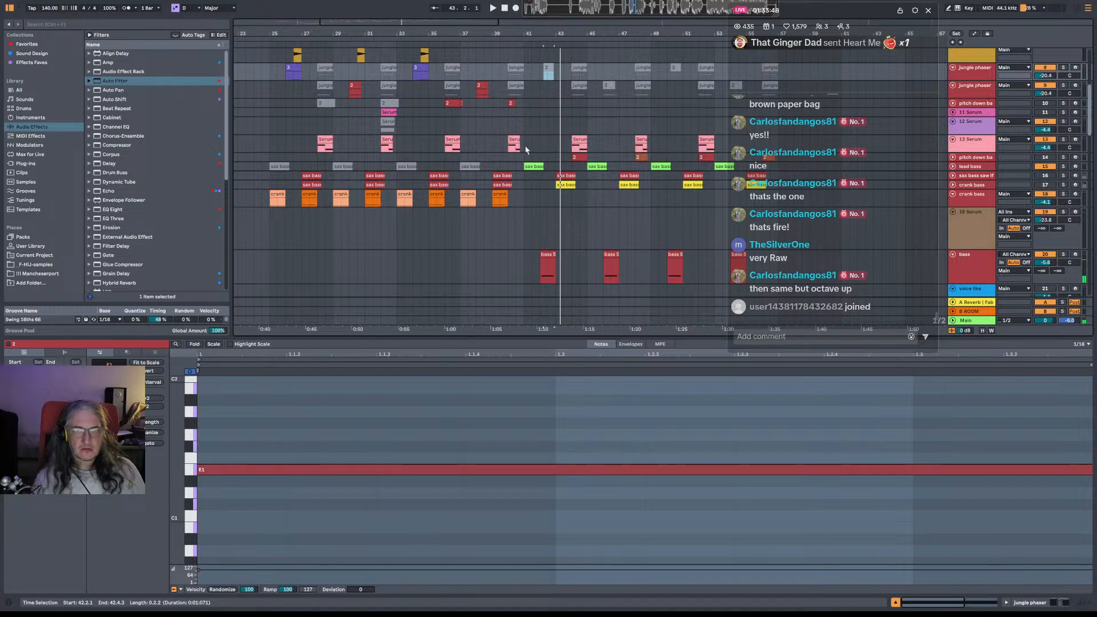
Play from bar 41 and bar 43, and deactivate the sax bass clips on crank bass track 17 between bars 25 and 41.
left_click(543, 150)
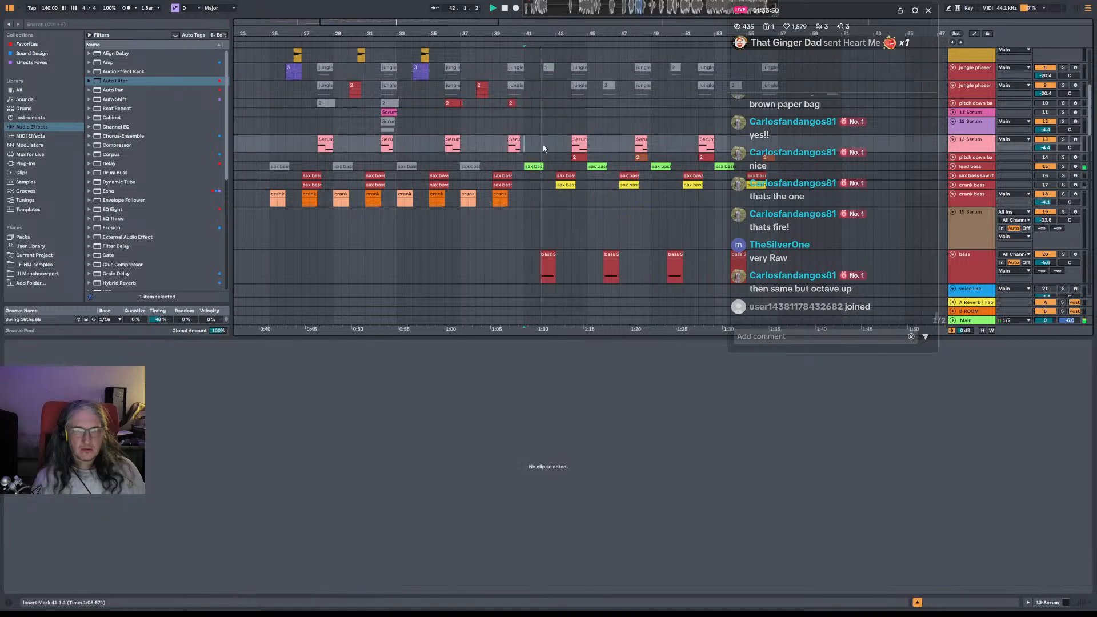
scroll(543, 148, "up", 10)
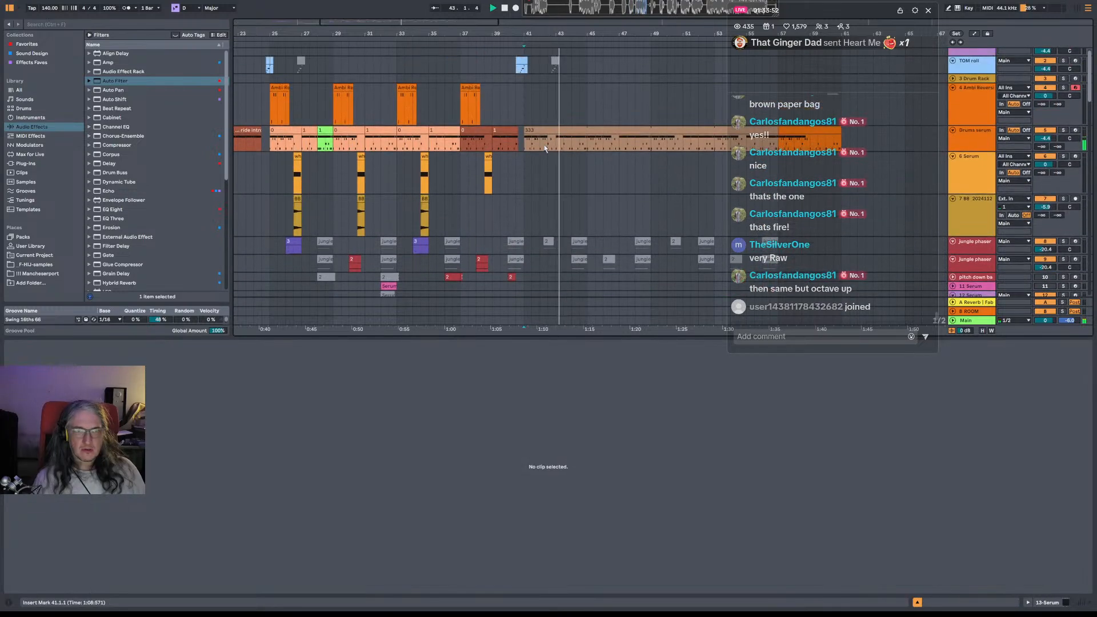
scroll(546, 152, "down", 8)
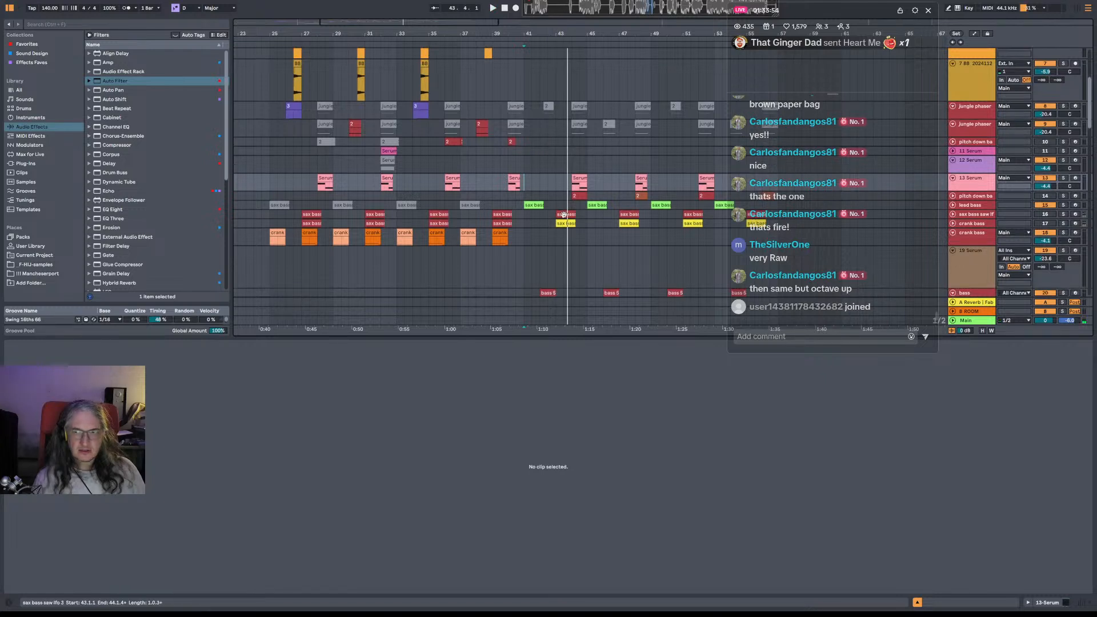
left_click(564, 215)
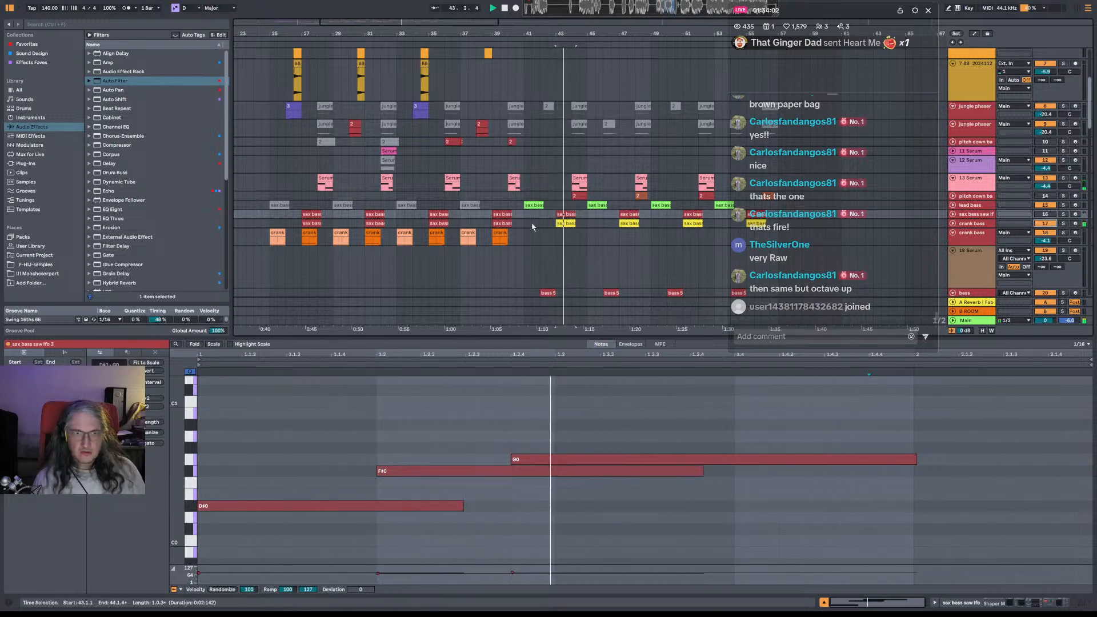
left_click_drag(532, 223, 276, 222)
key("0")
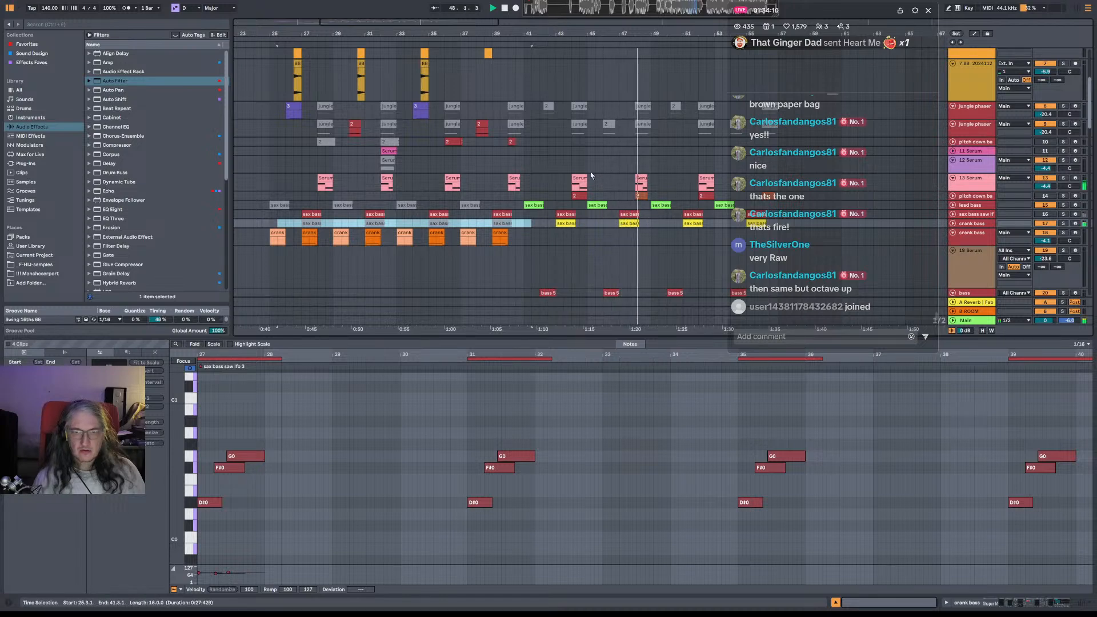
Copy the crank bass clip from bar 35 to bar 43 on track 18 and play it back.
left_click(558, 224)
key("space")
key("space")
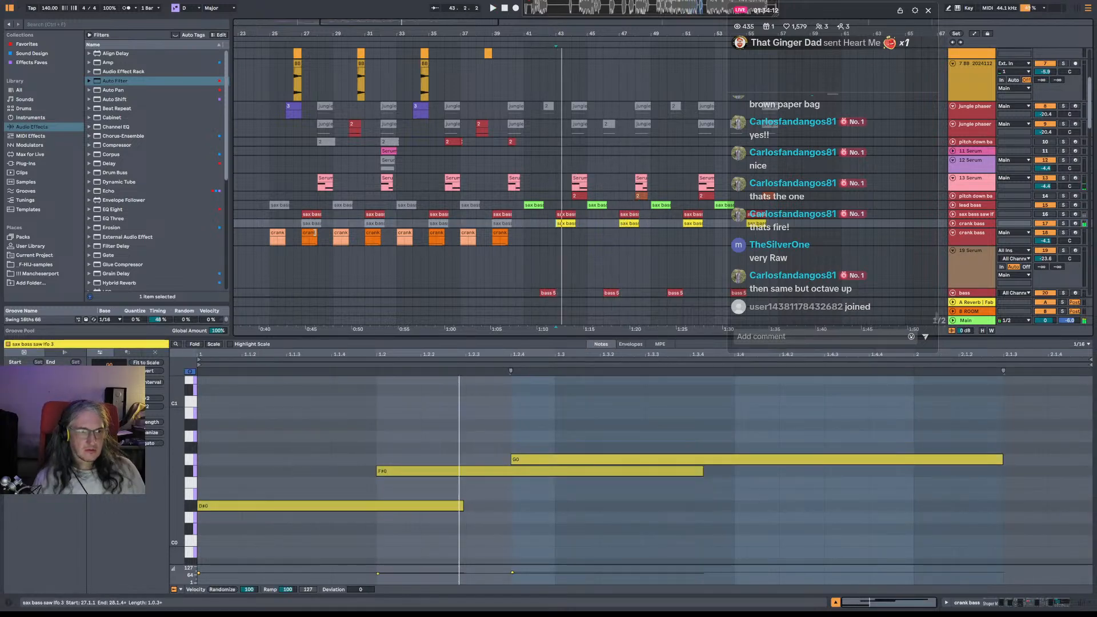
left_click_drag(437, 233, 564, 236)
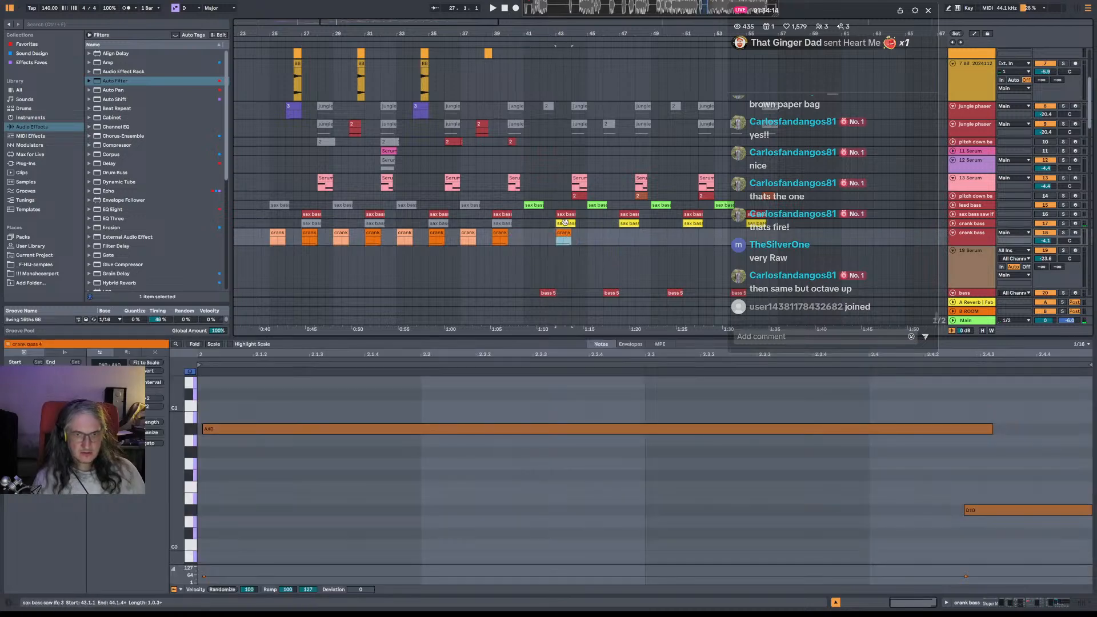
key("space")
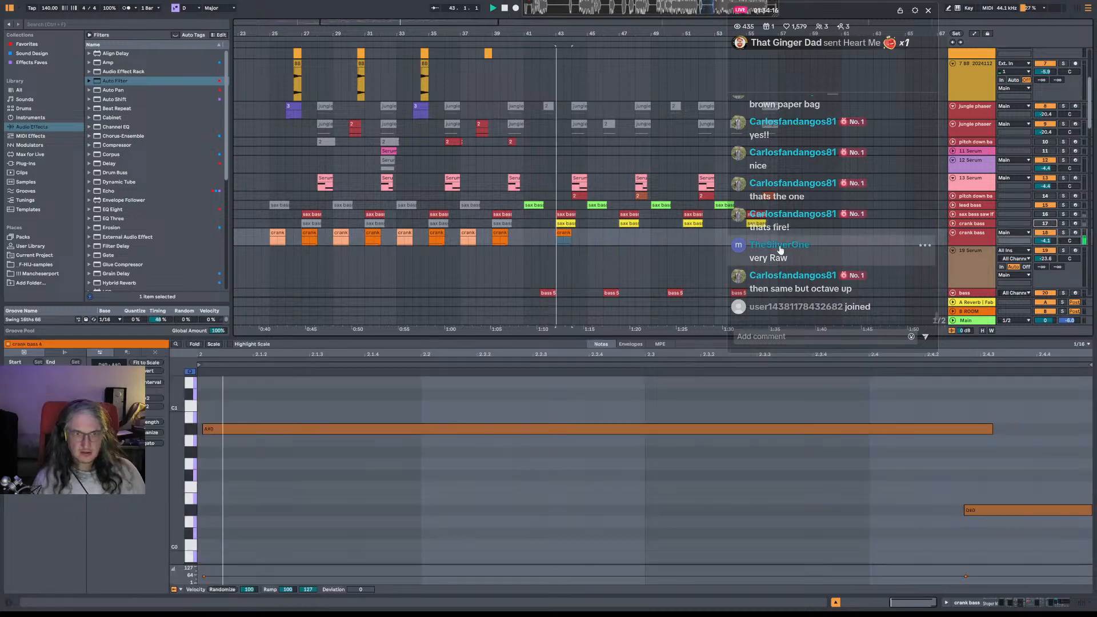
key("space")
Play from bar 41 and copy the crank bass clip at bar 43 to bars 47 and 51.
left_click(535, 236)
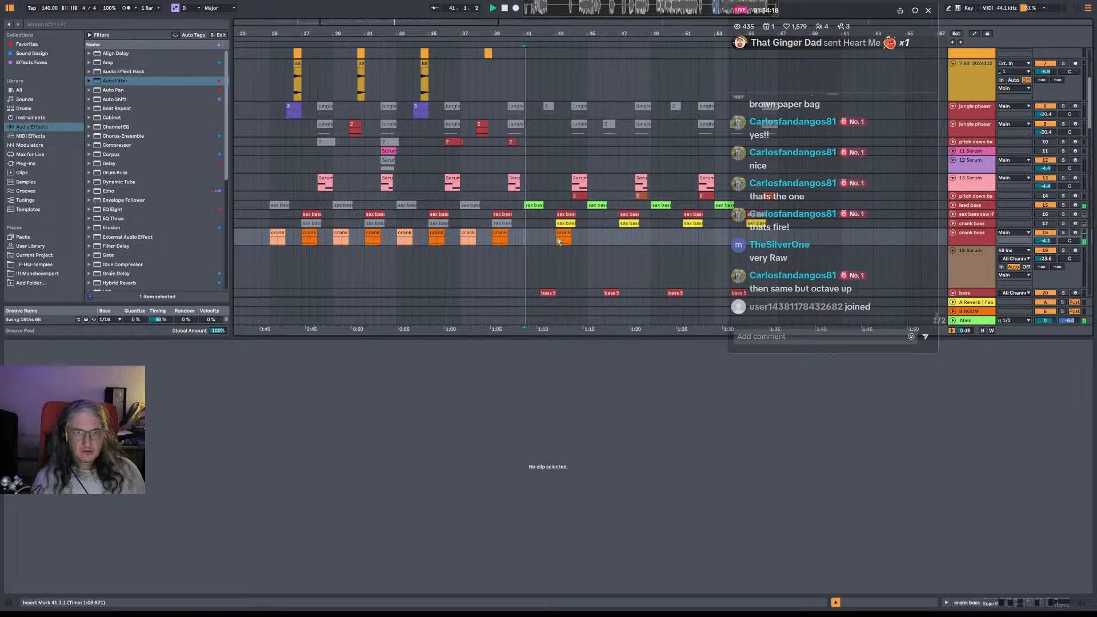
left_click_drag(559, 241, 635, 234)
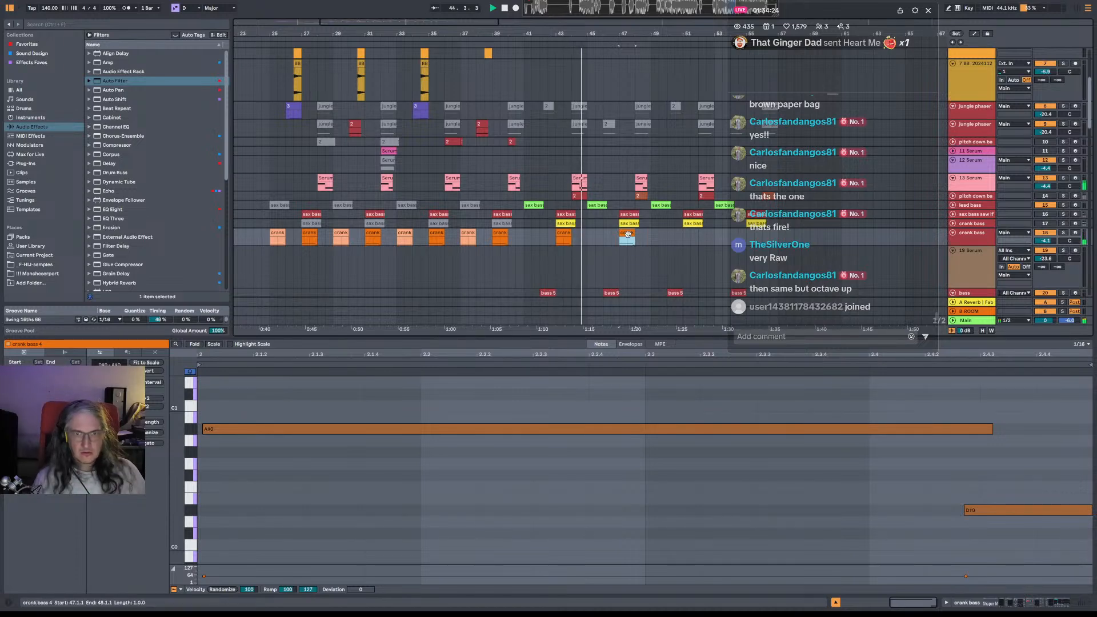
left_click_drag(628, 234, 692, 238)
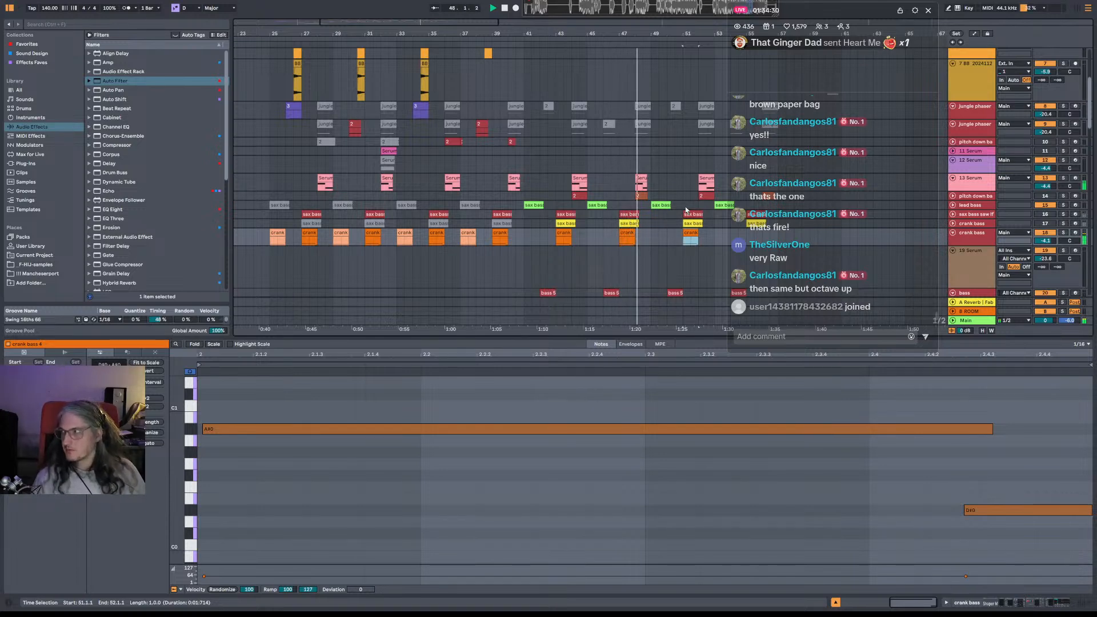
Place a copy of the Ambi Reversible Guitar clip at bar 53.
scroll(627, 182, "down", 2)
scroll(627, 183, "right", 1)
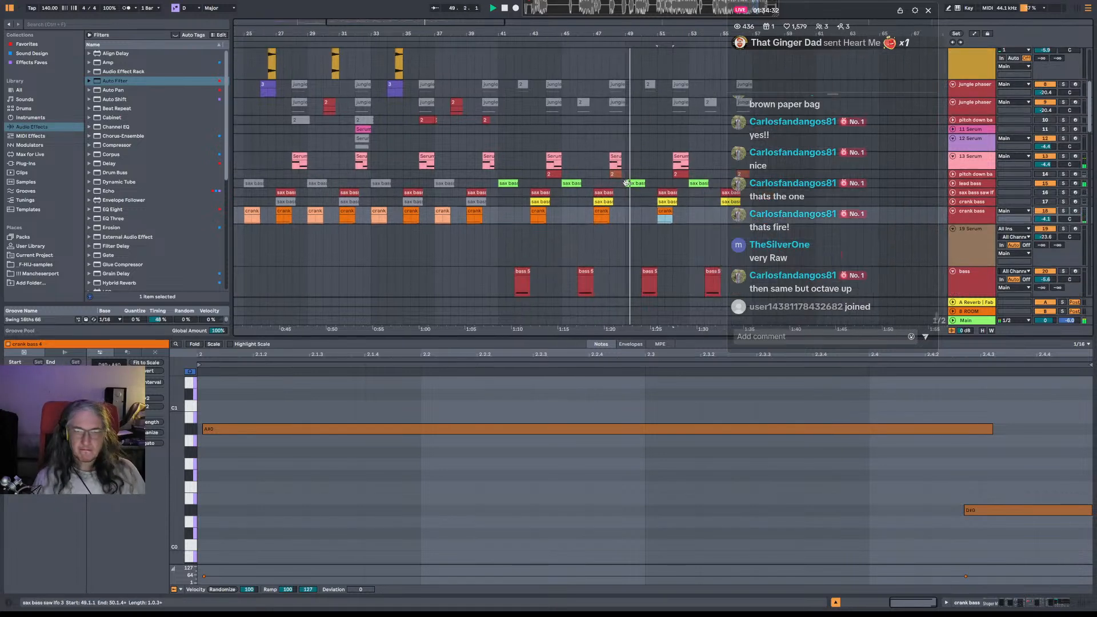
scroll(627, 183, "right", 1)
scroll(633, 191, "up", 6)
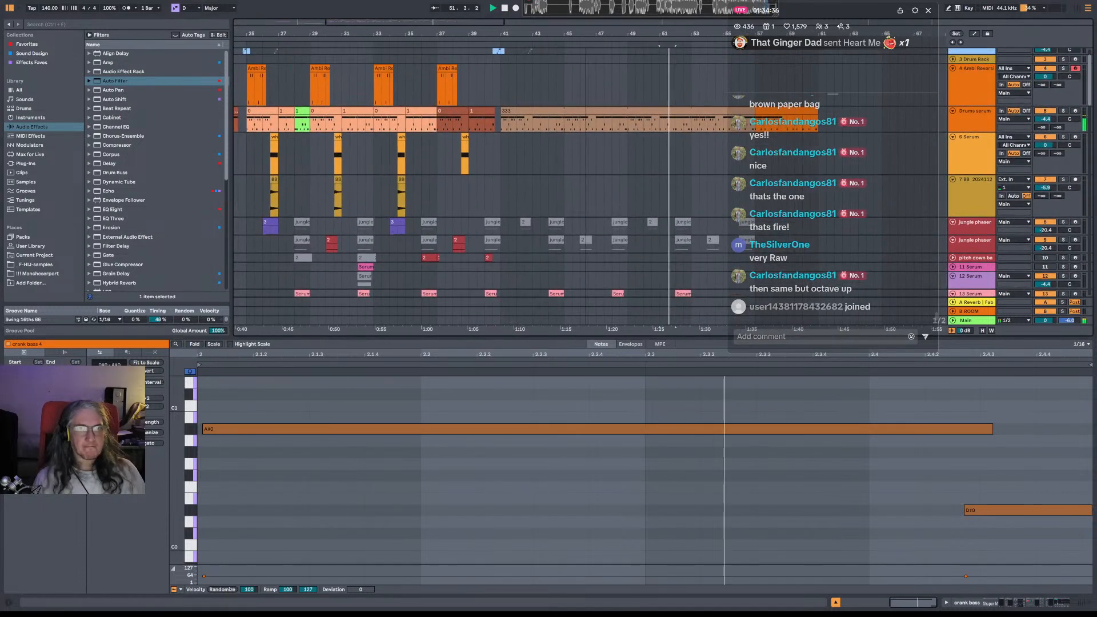
scroll(589, 80, "down", 3, "ctrl")
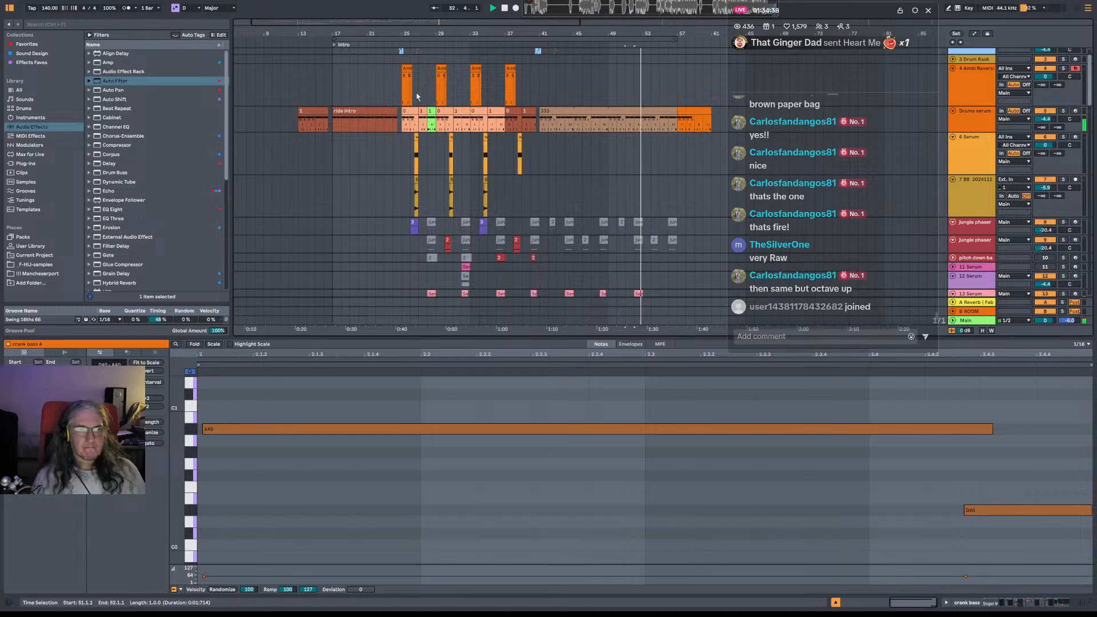
left_click(648, 81)
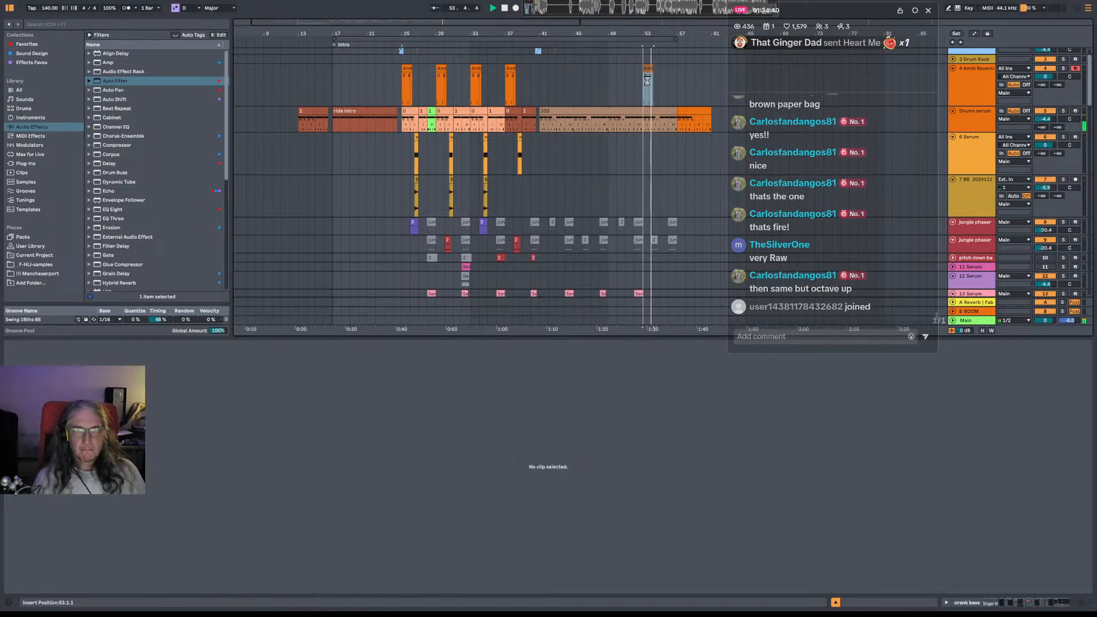
key("ctrl+v")
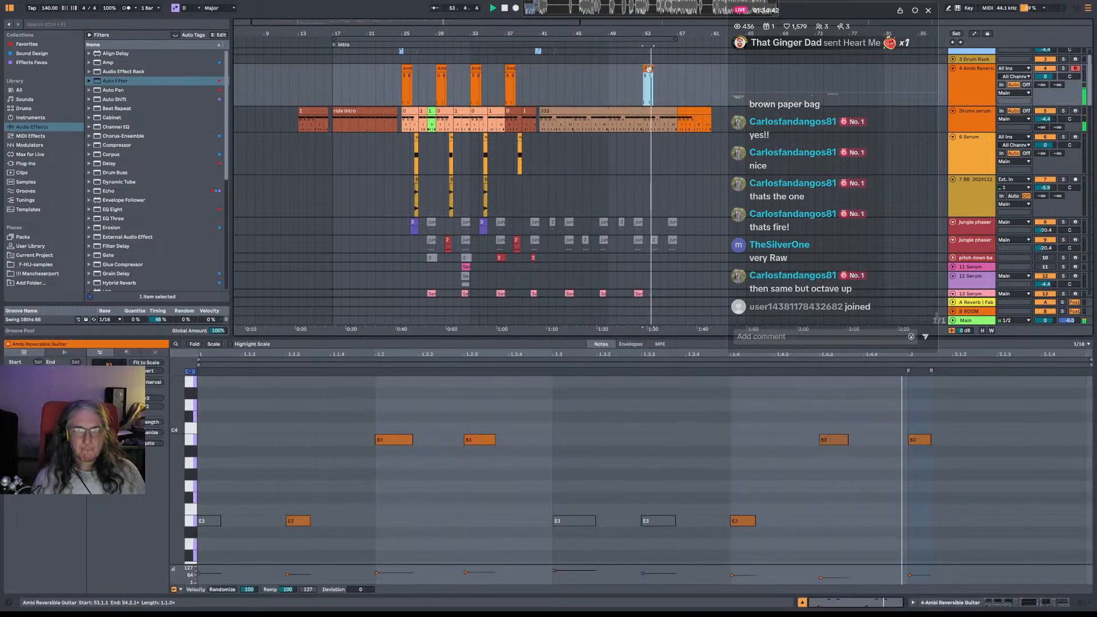
Remove the guitar clip copy at bar 53 and duplicate the 6 Serum and 7 BB clips from bars 25–41 to bar 41.
left_click_drag(649, 68, 424, 86)
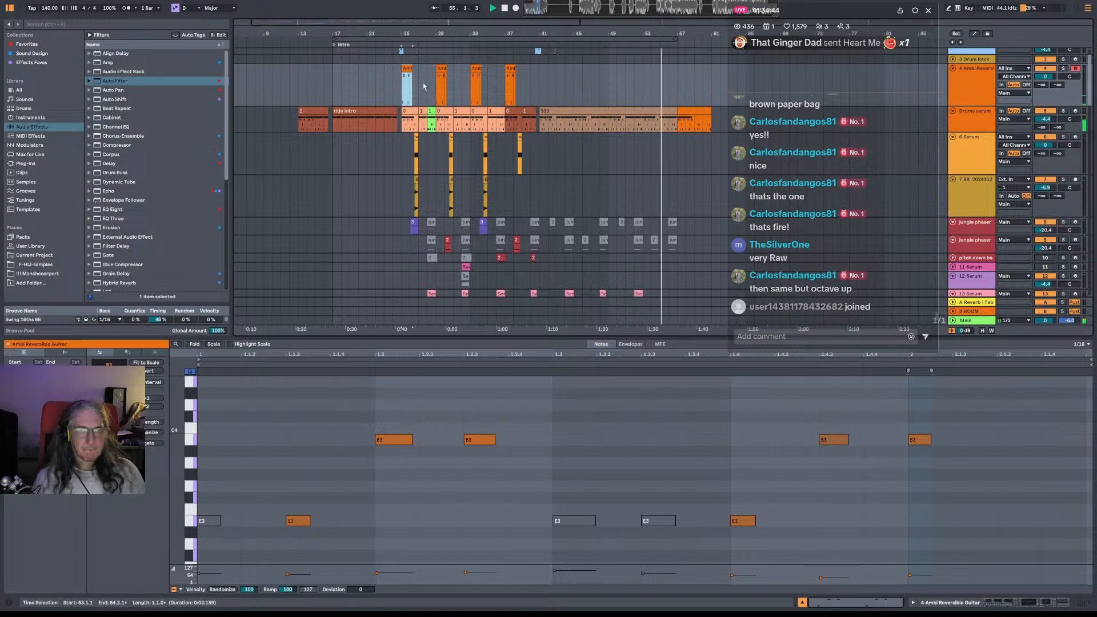
left_click_drag(406, 158, 522, 195)
left_click_drag(404, 153, 539, 200)
key("ctrl+d")
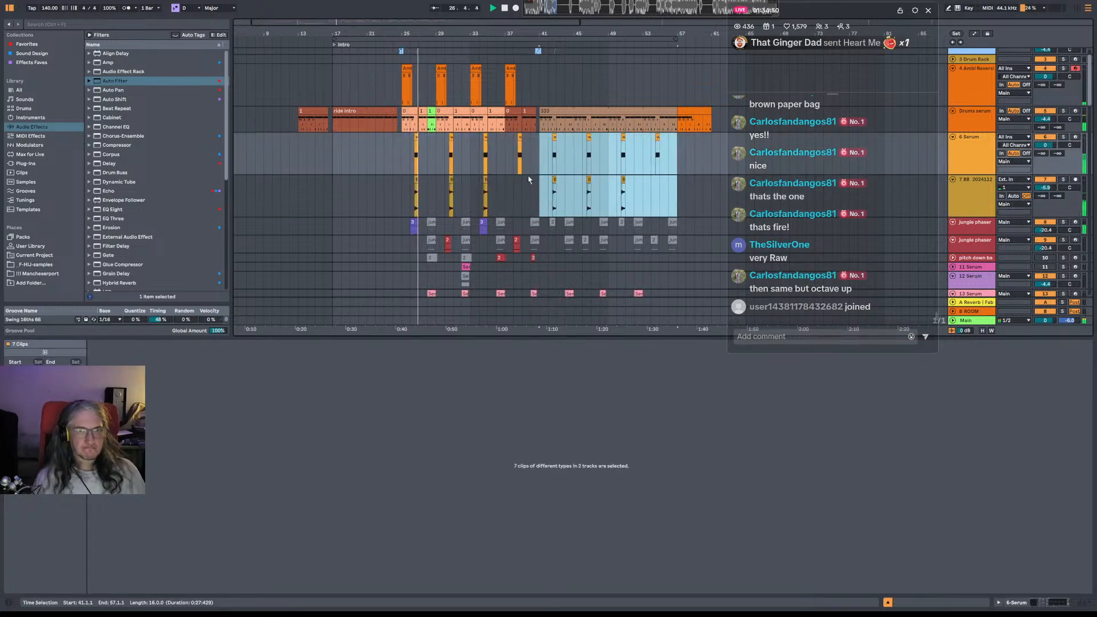
Lower the Ambi Reversible Guitar track's volume to -0.8 dB.
scroll(472, 168, "down", 5)
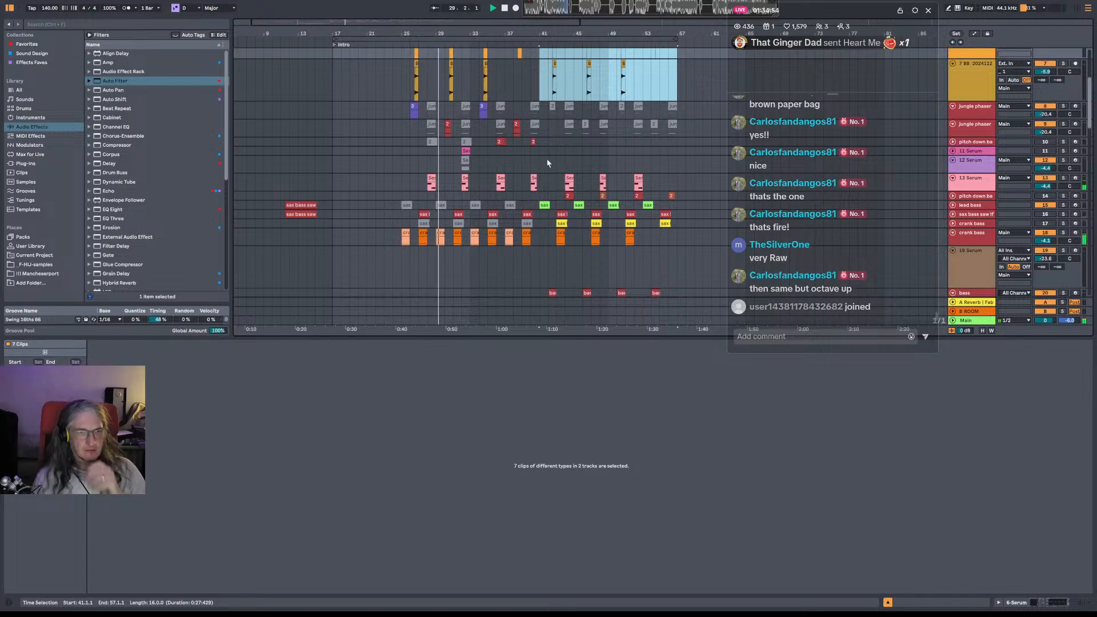
scroll(535, 160, "up", 5)
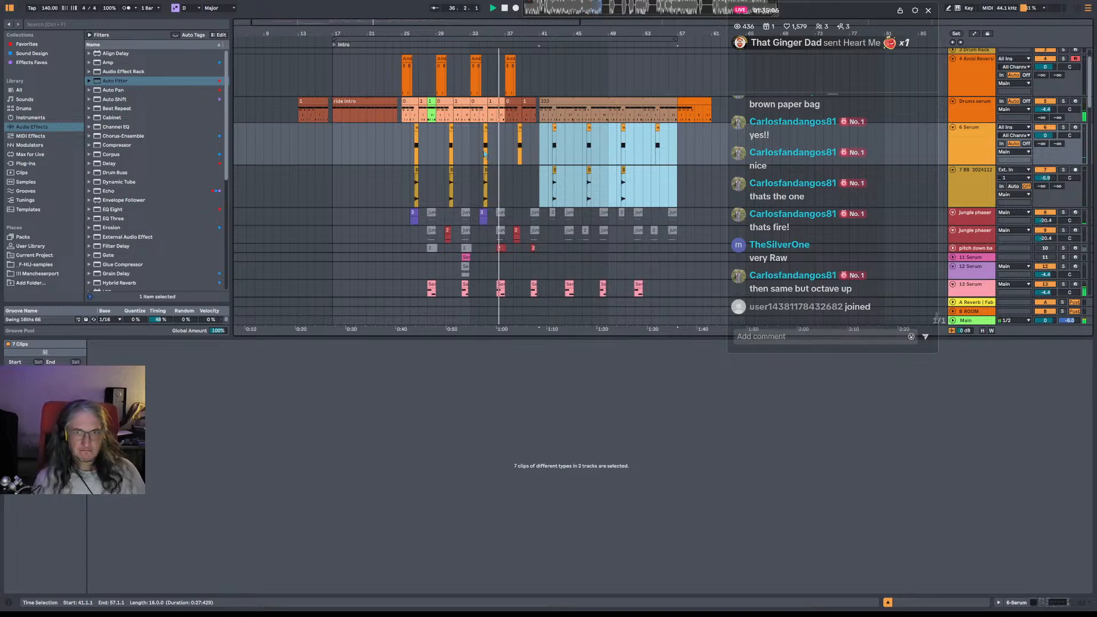
left_click(1045, 66)
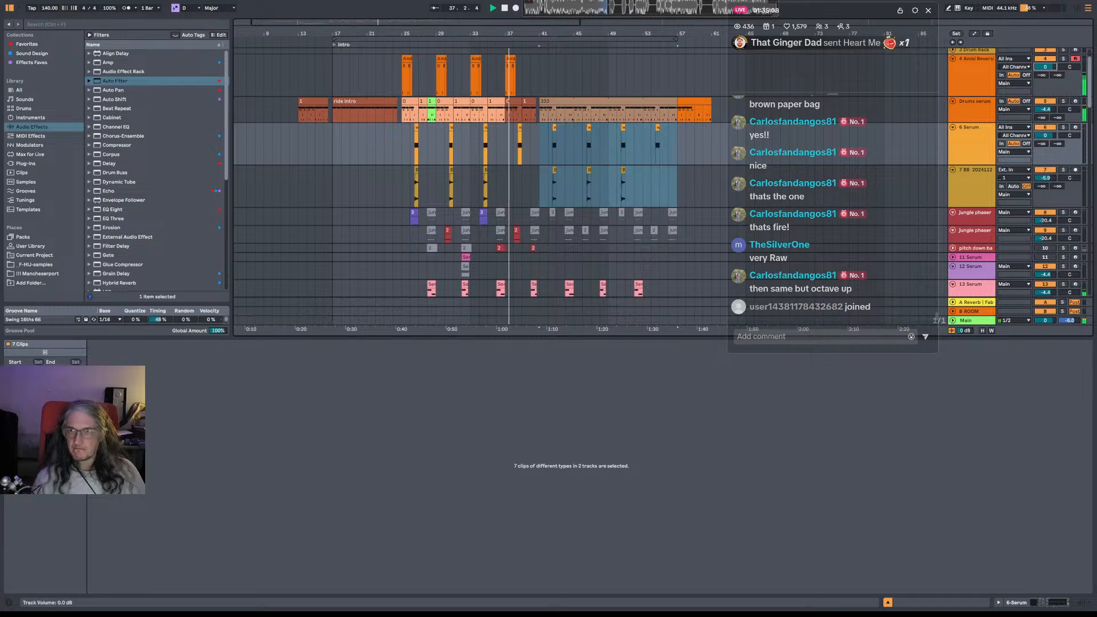
left_click_drag(1046, 66, 1046, 62)
Move EQ Eight behind Amp in the guitar track's device chain and turn its first band into a low cut.
double_click(975, 76)
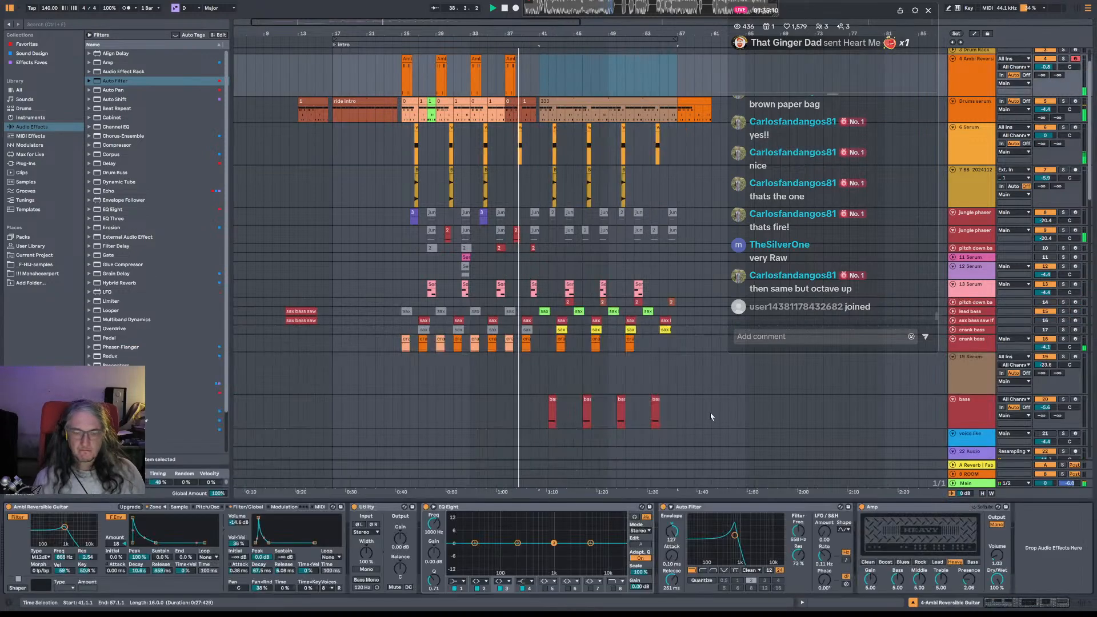
left_click_drag(583, 507, 1052, 516)
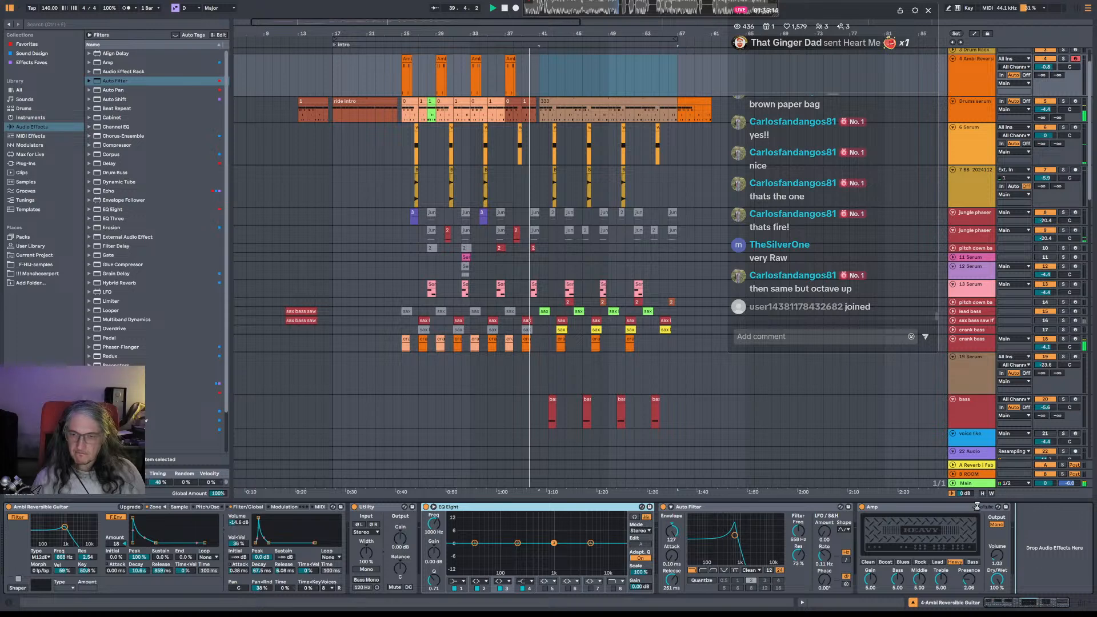
left_click(814, 582)
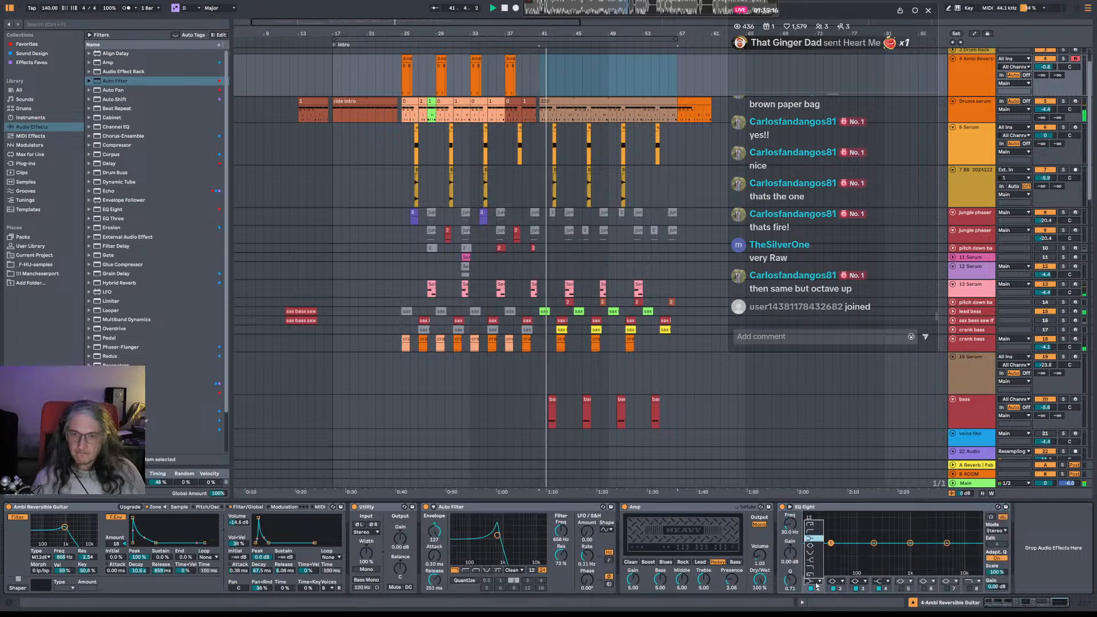
left_click(814, 524)
left_click_drag(831, 543, 846, 550)
Play from bar 24 and raise the guitar EQ Eight's low-cut frequency to 337 Hz.
scroll(571, 166, "up", 3)
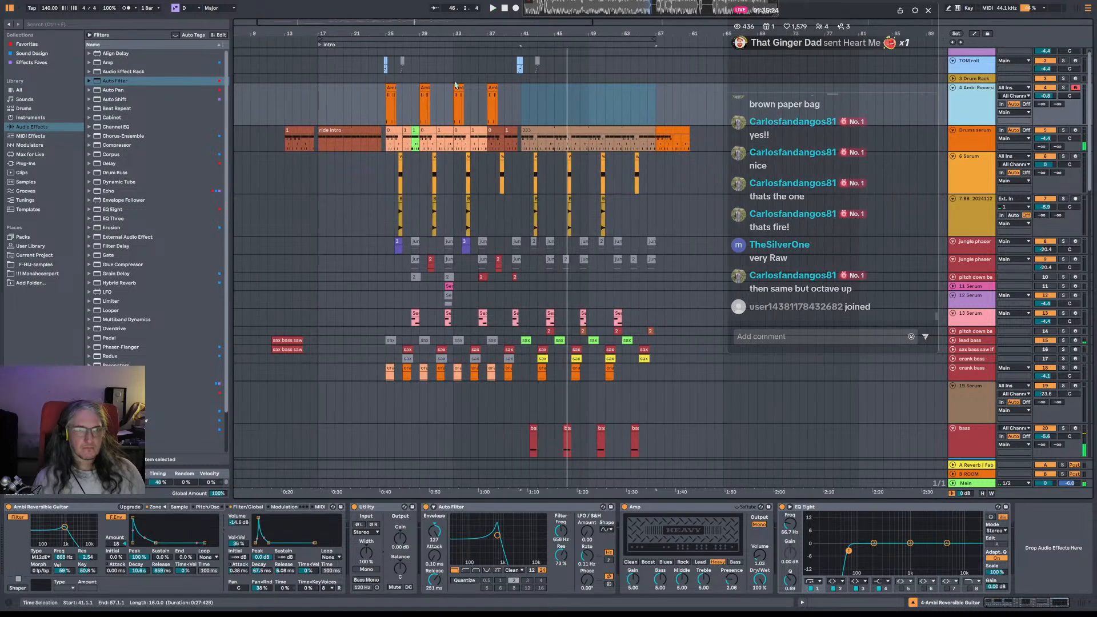
left_click(379, 178)
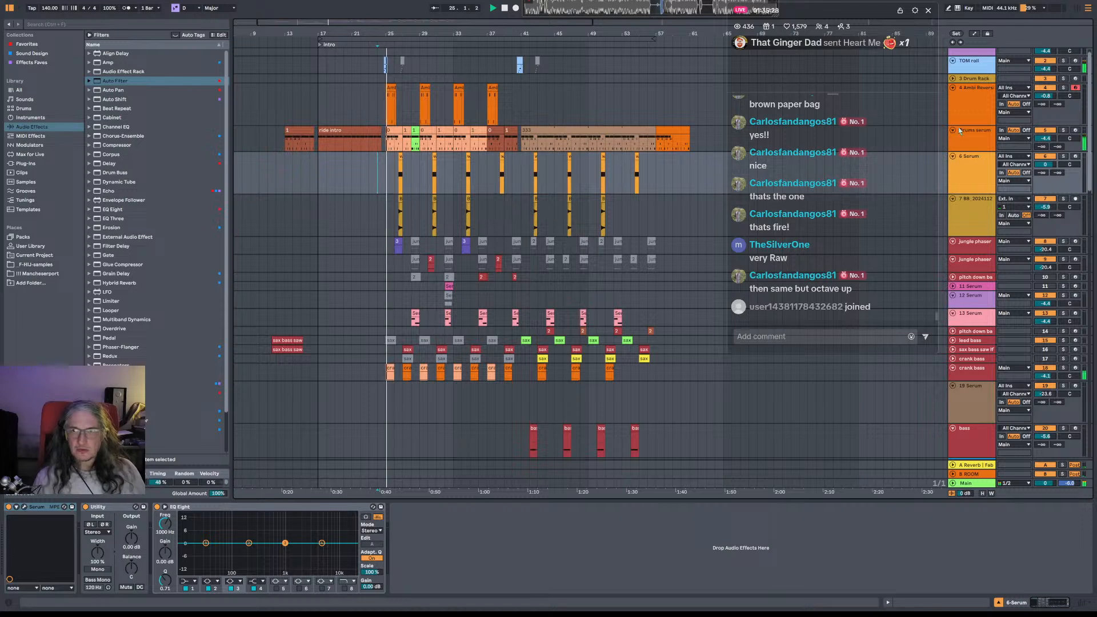
left_click(975, 109)
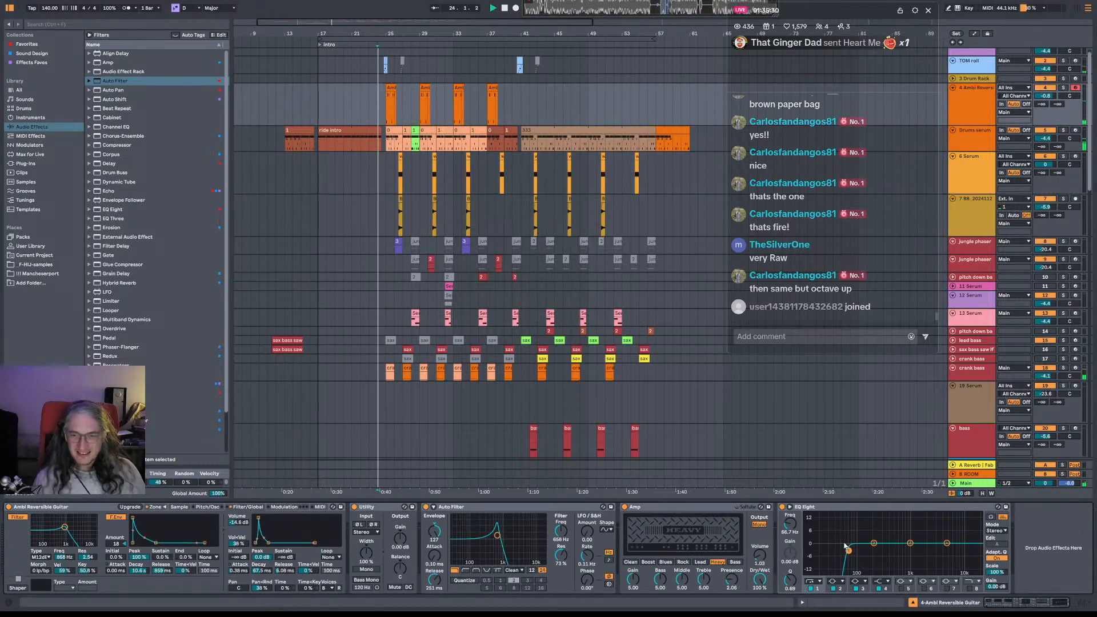
mouse_move(849, 550)
left_mouse_down()
mouse_move(893, 535)
mouse_move(886, 550)
left_mouse_up()
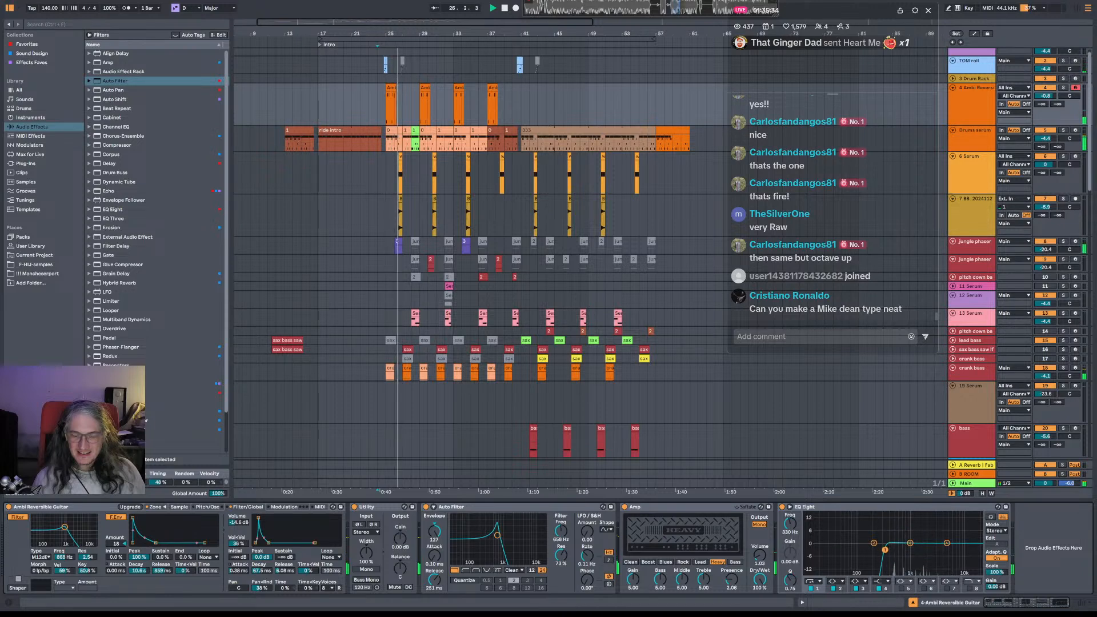
key("space")
key("space")
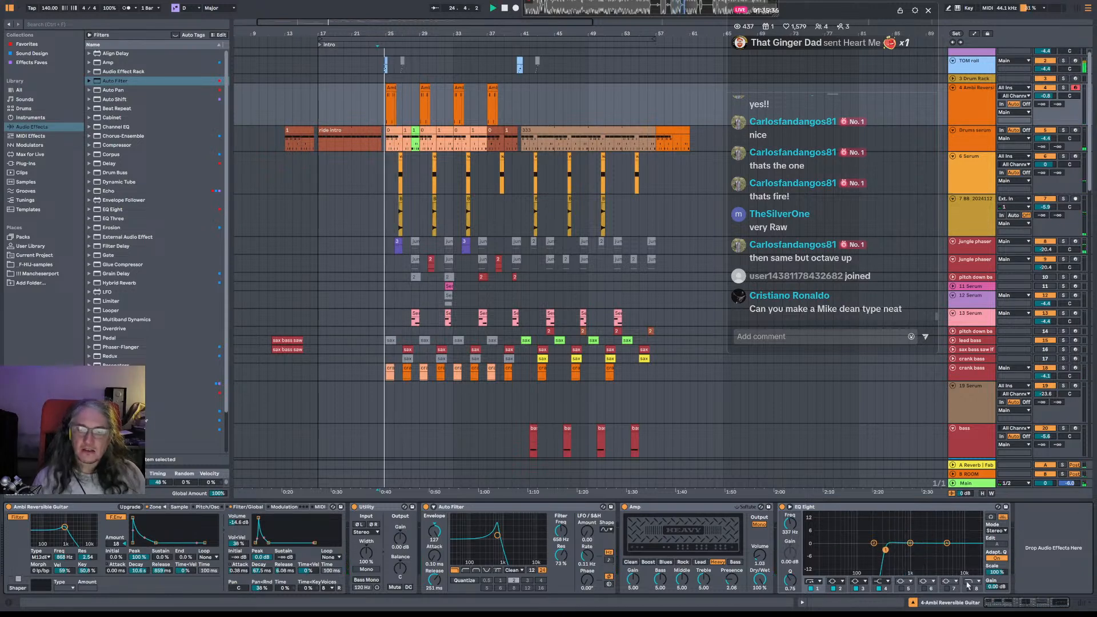
Enable the high cut on band 8 of the guitar's EQ Eight and set its frequency to 4.45 kHz.
left_click(971, 589)
left_click(970, 589)
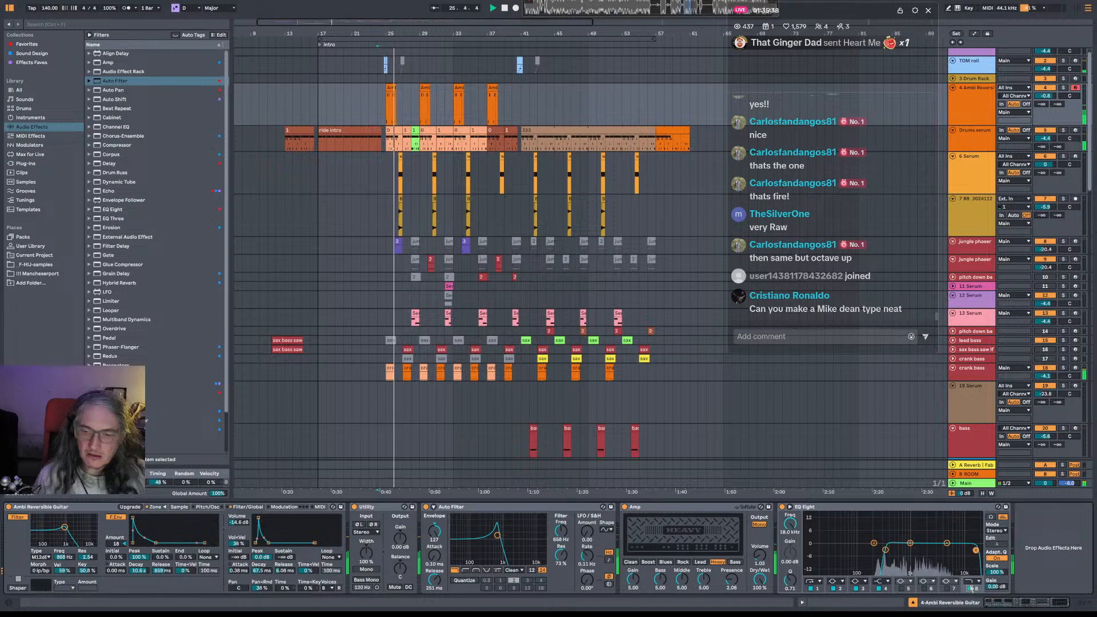
left_click_drag(978, 550, 944, 546)
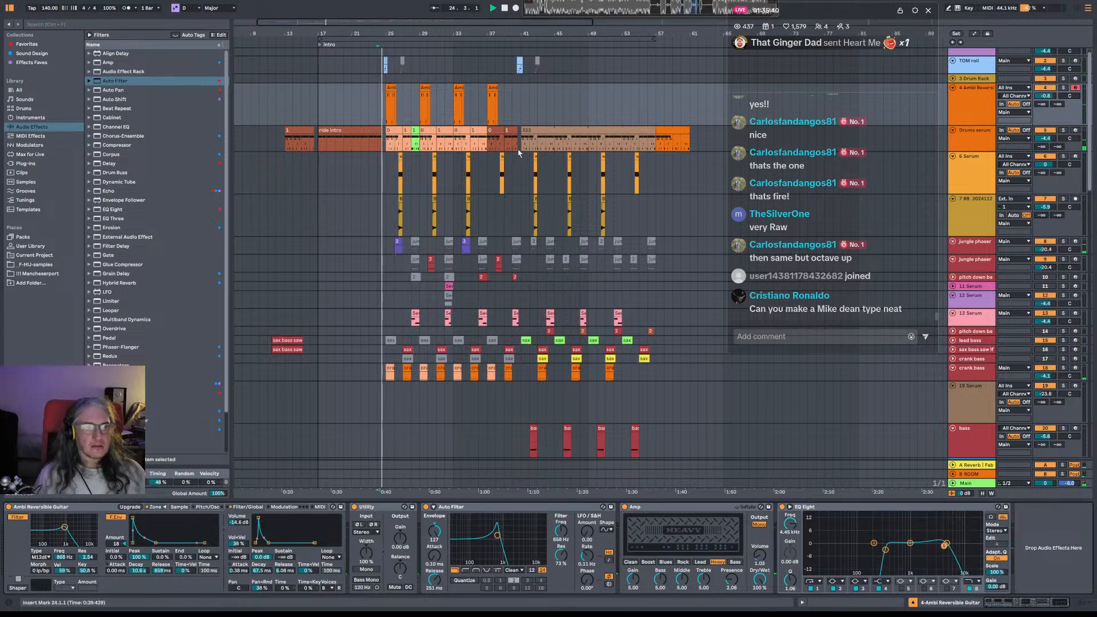
Open the Ambi Reversible Guitar clip at bar 25 and play it from its B3 note at 25.4.3.
left_click_drag(387, 33, 378, 86)
left_click(377, 107)
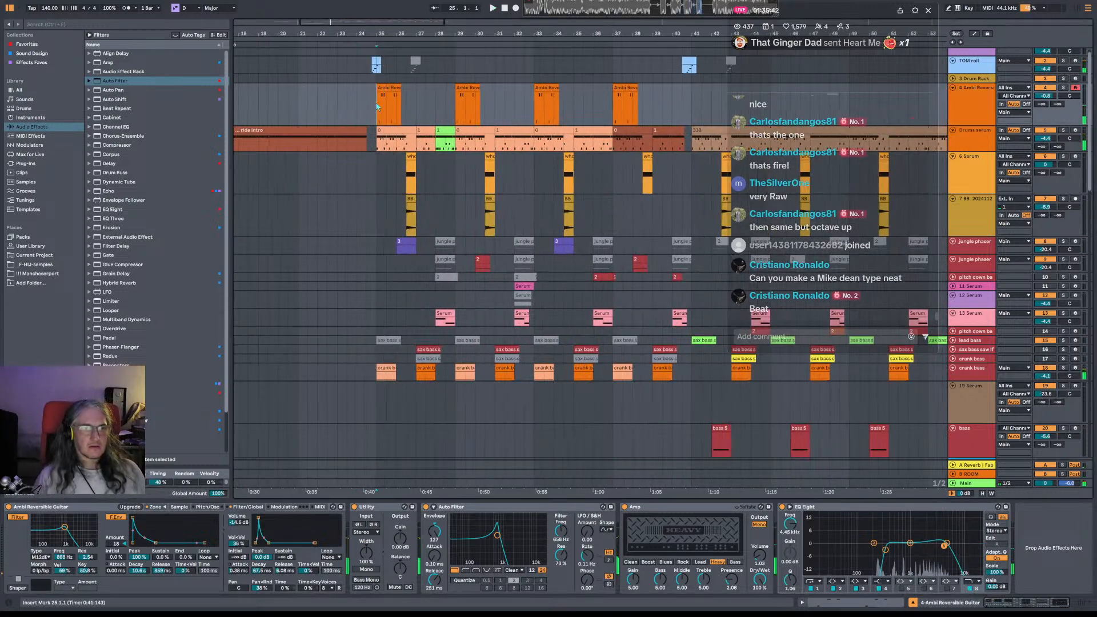
double_click(386, 90)
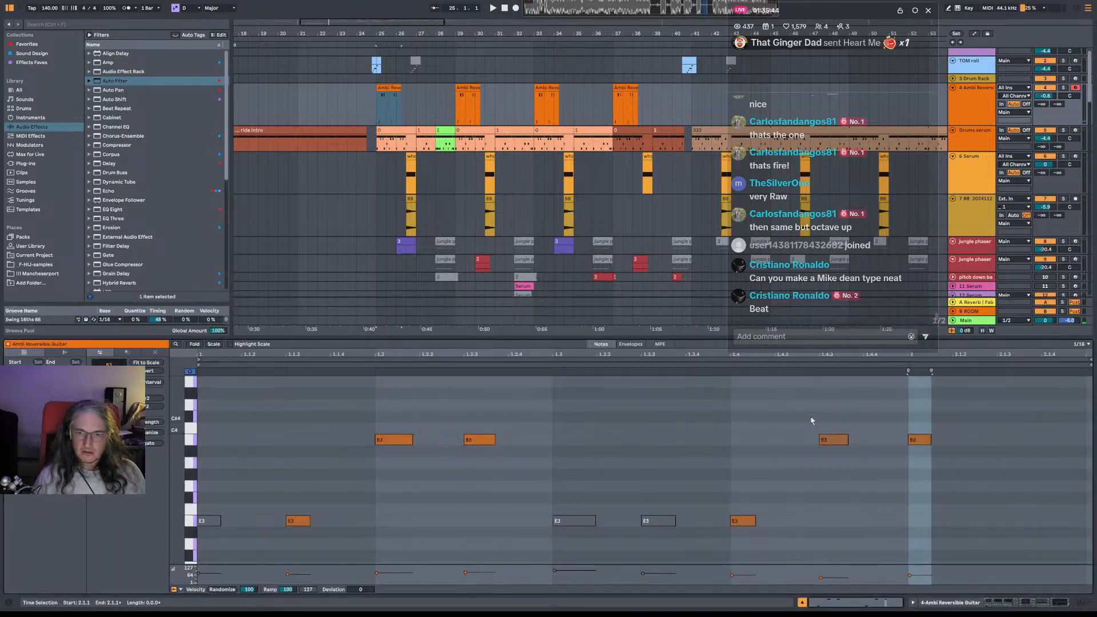
left_click(813, 421)
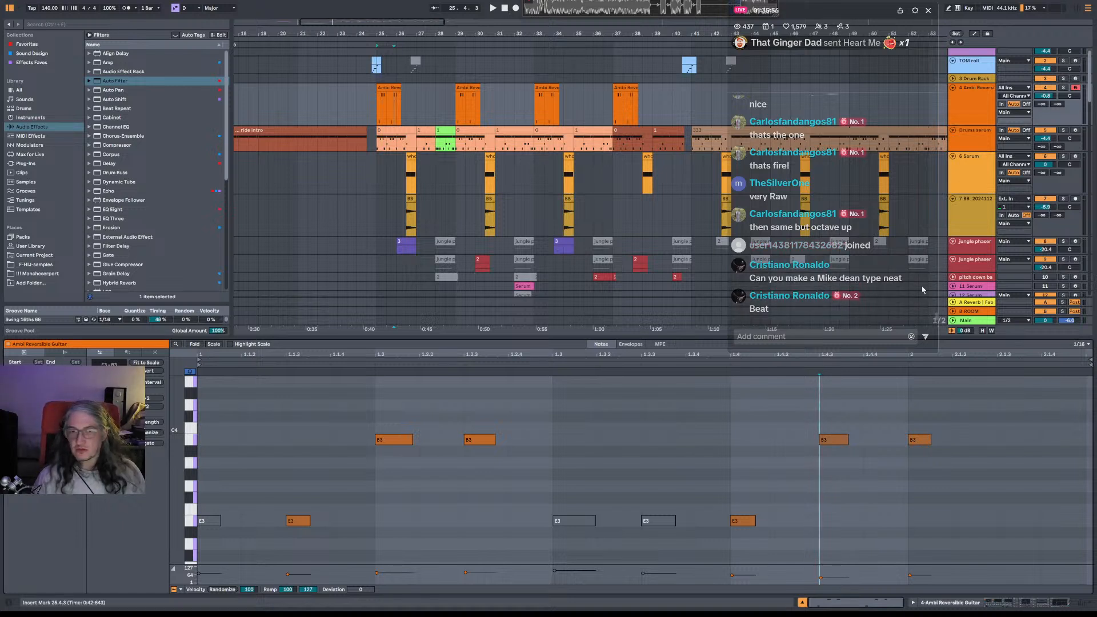
key("space")
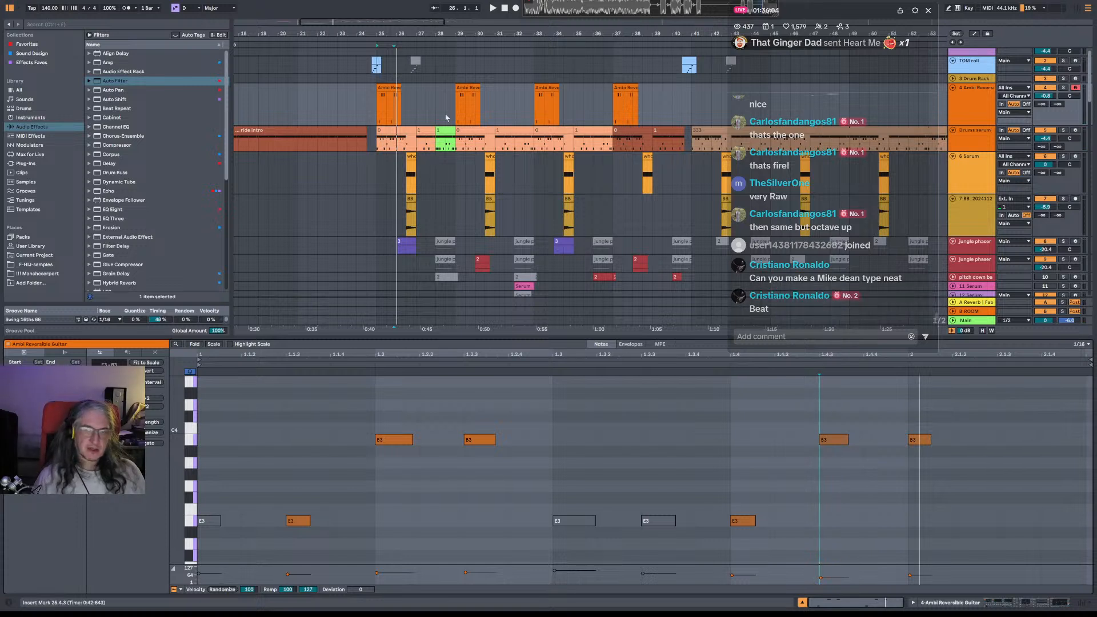
key("space")
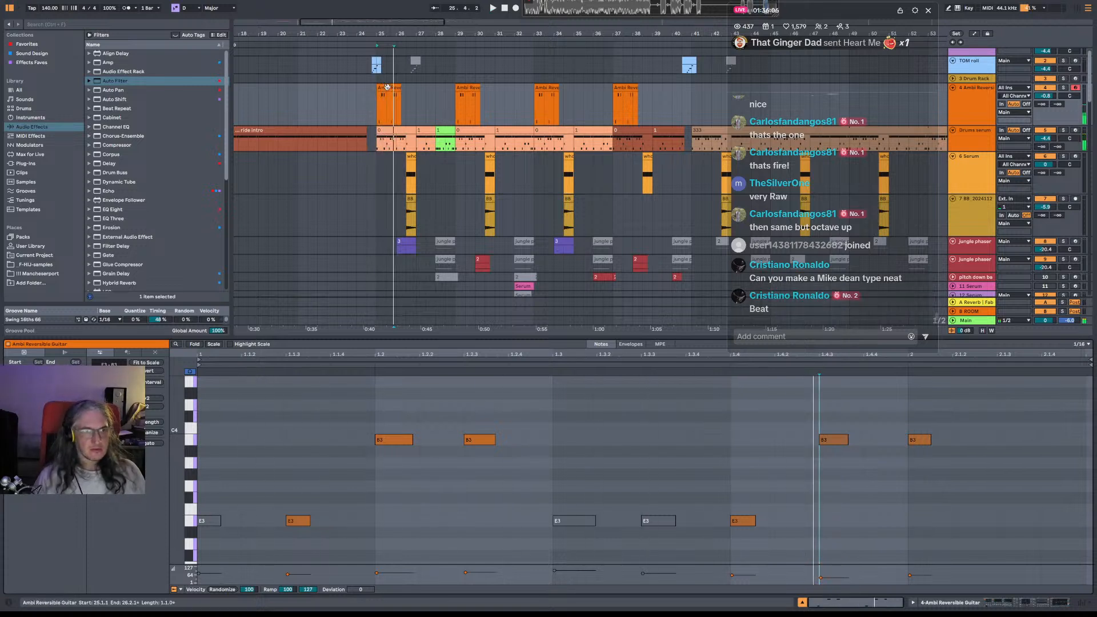
Play the guitar riff from its E3 note at 1.1.3 and from 1.2.3, and audition pitches between E3 and B3.
mouse_move(813, 424)
left_mouse_down()
mouse_move(962, 455)
mouse_move(356, 448)
mouse_move(386, 447)
left_mouse_up()
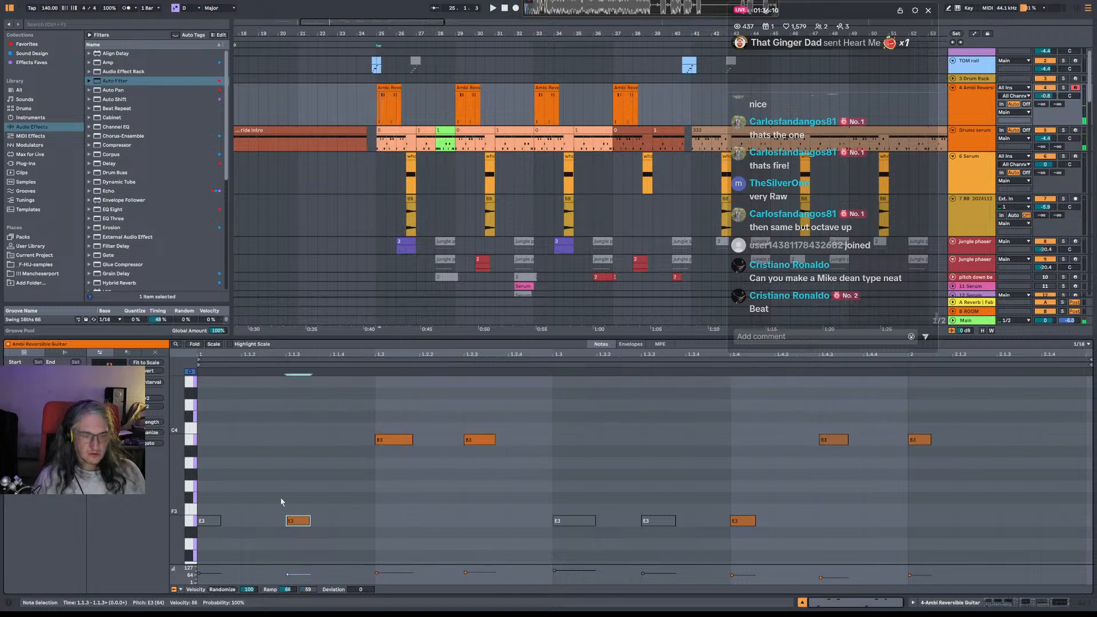
left_click(302, 521)
key("space")
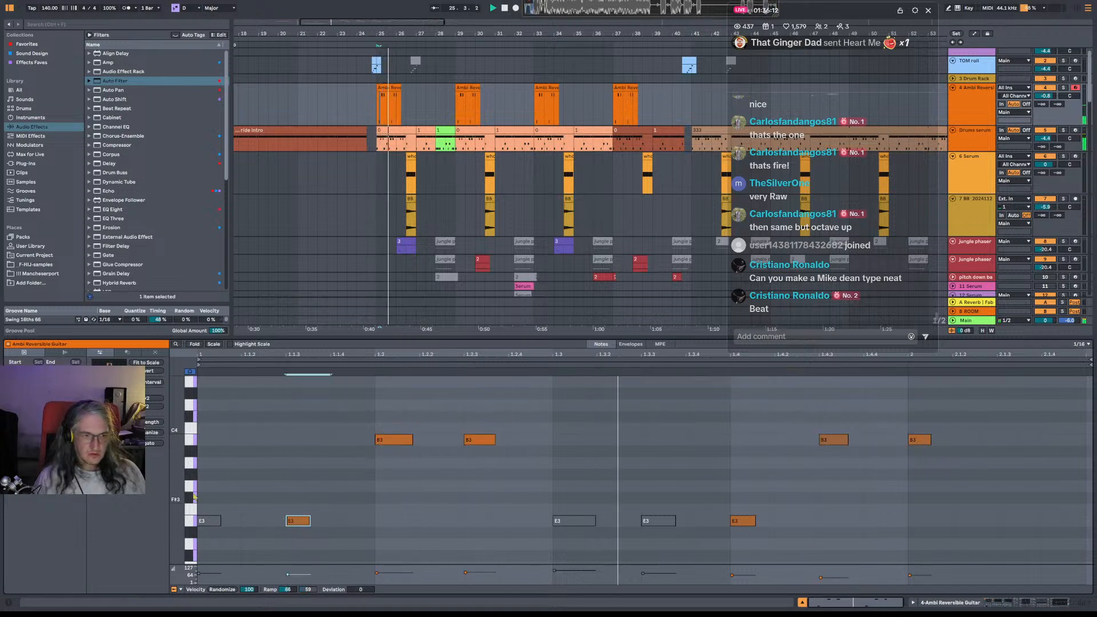
left_click(505, 522)
key("space")
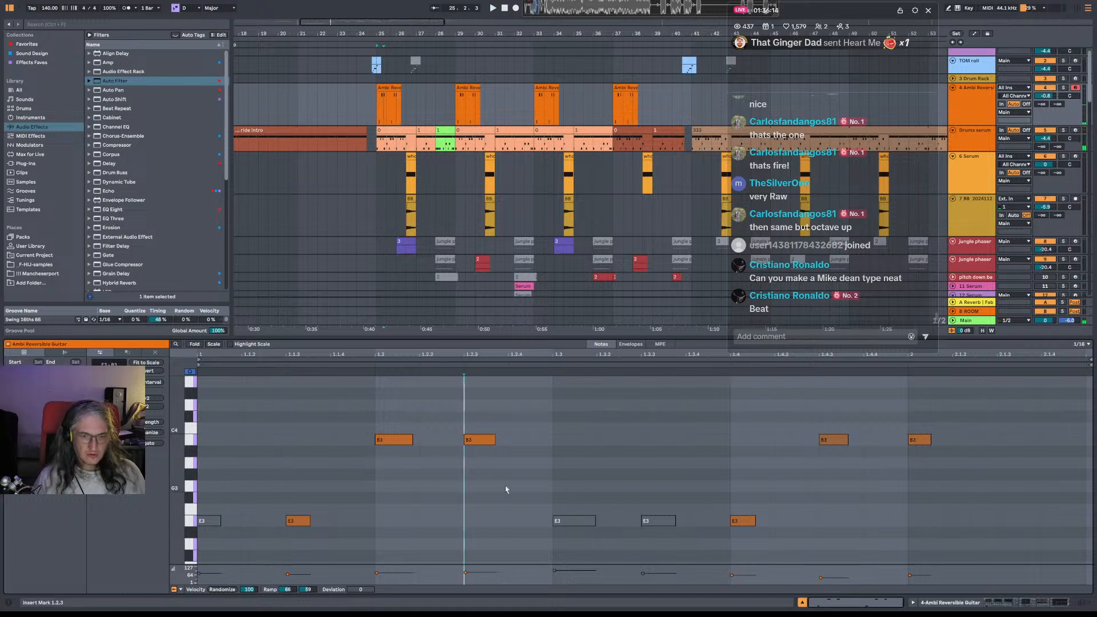
key("space")
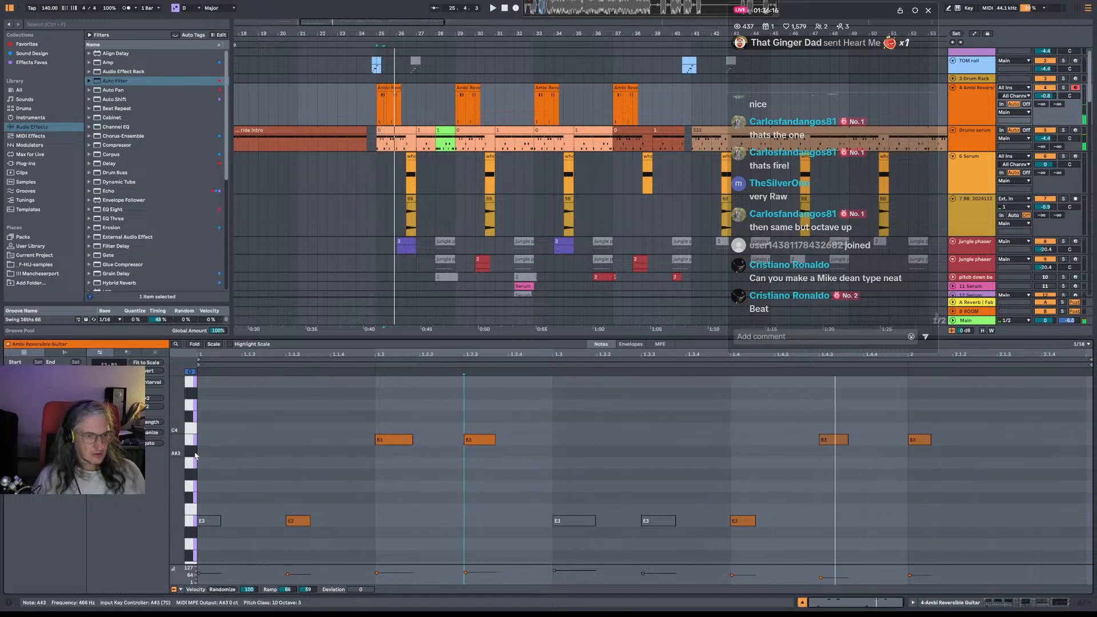
left_click(194, 480)
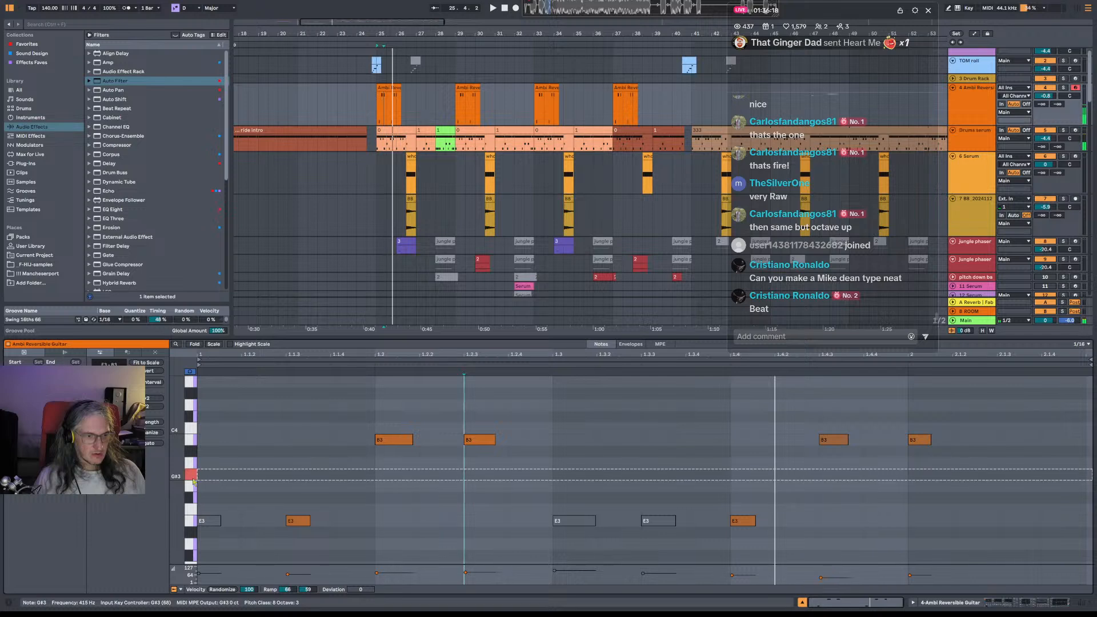
left_click(196, 498)
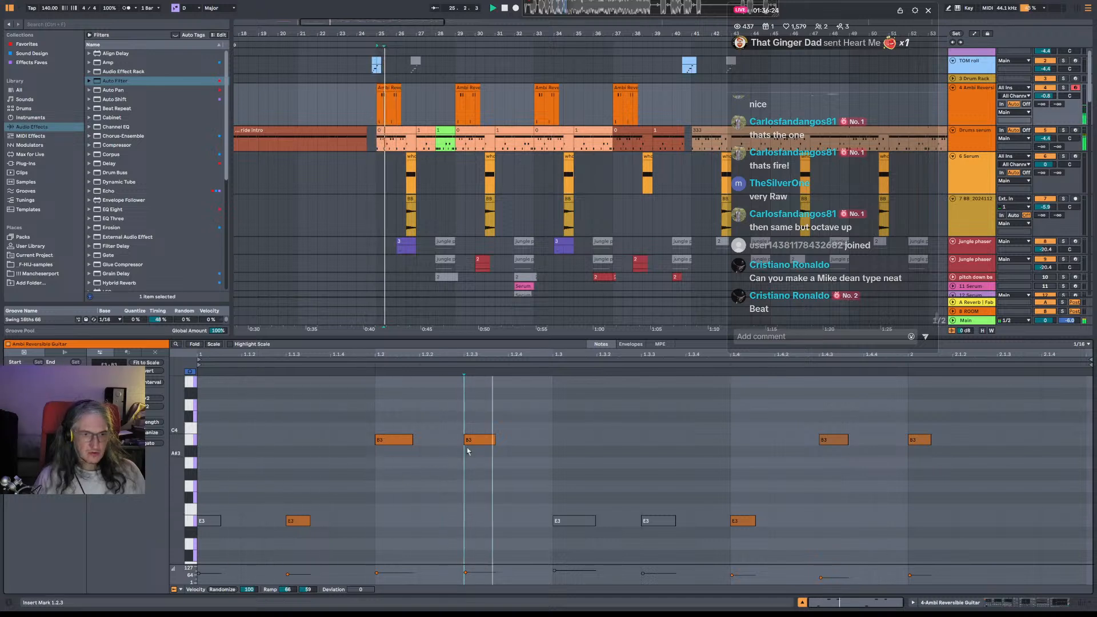
Fill the guitar riff with extra E3 notes at 1.1.4, 1.2.2 and 1.2.4, copying the neighbouring notes for the first two.
left_click_drag(294, 525, 356, 527)
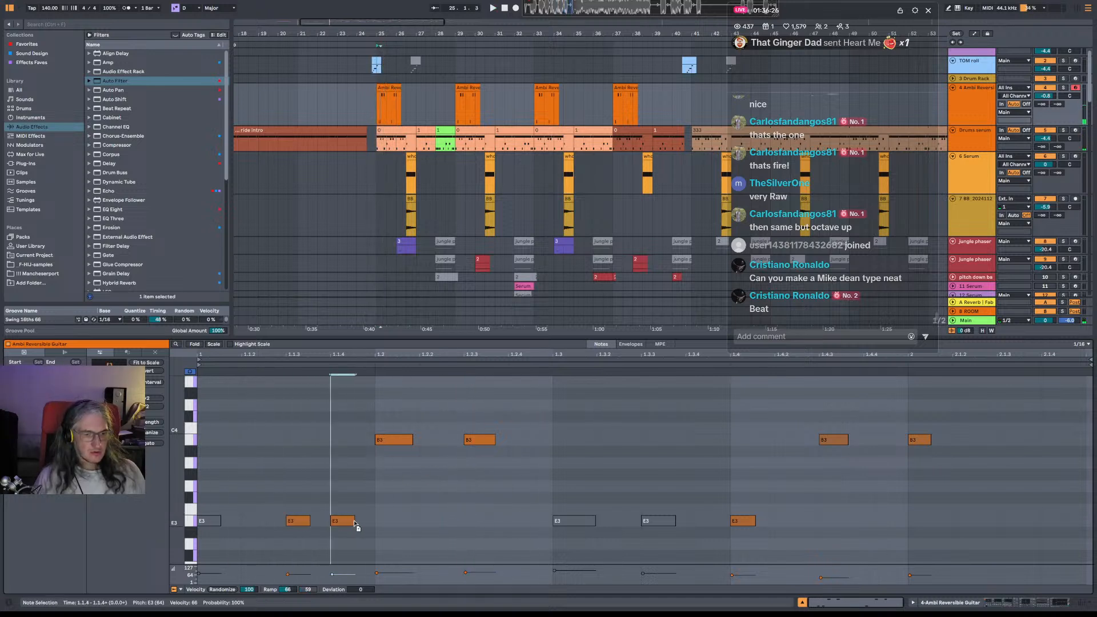
left_click_drag(398, 444, 442, 526)
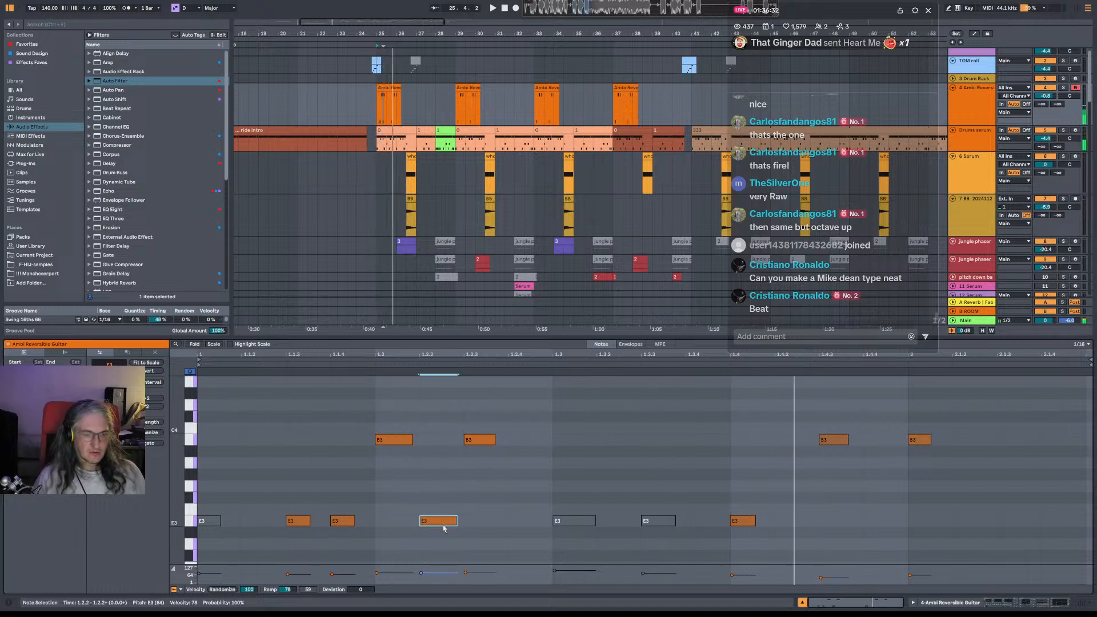
double_click(523, 522)
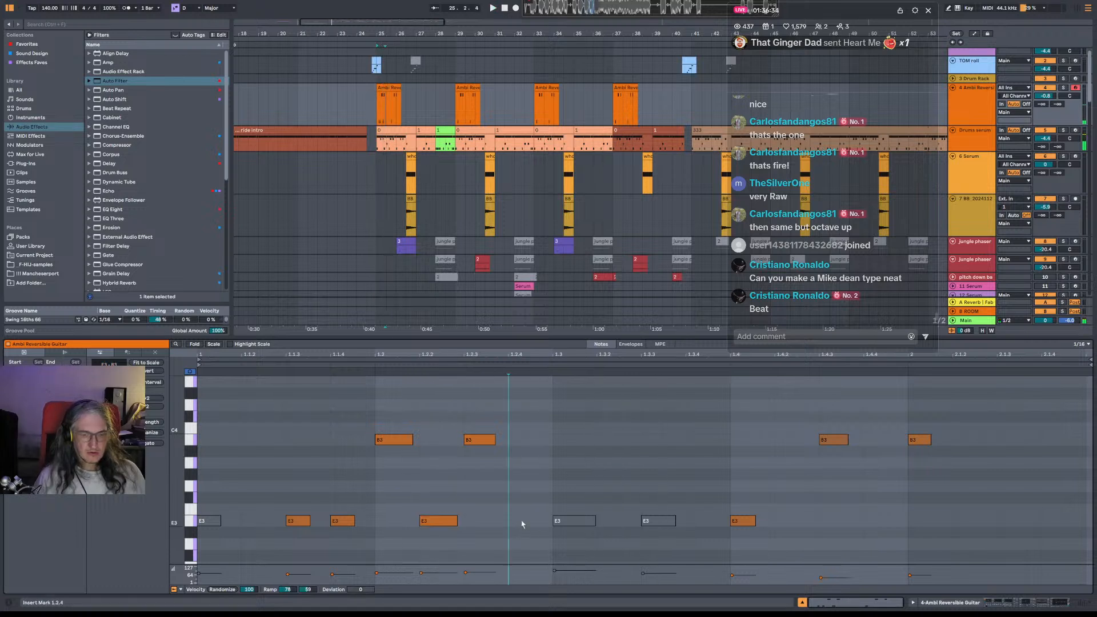
Add a B3 note at 1.3.2 in the guitar riff and delete the E3 note at 1.3.1.
left_click(571, 521)
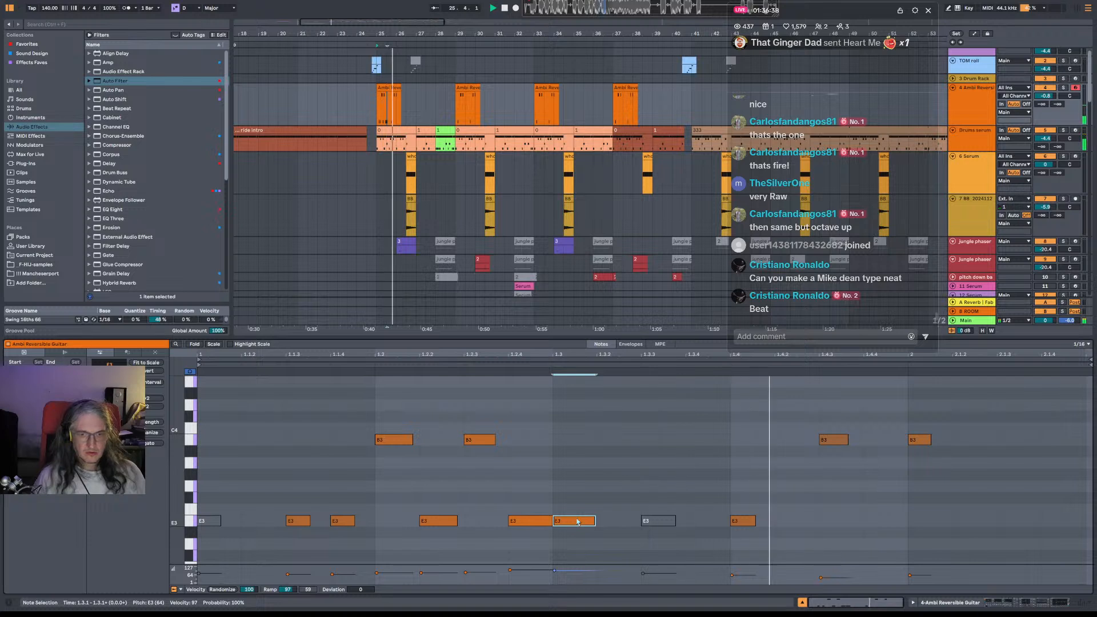
double_click(618, 522)
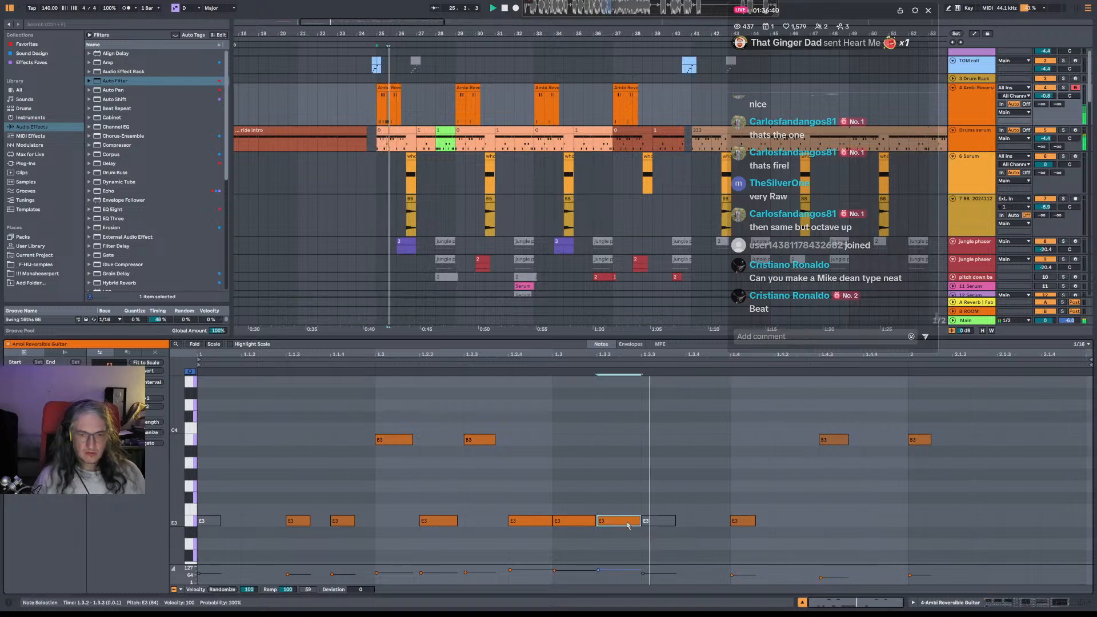
left_click_drag(629, 524, 629, 442)
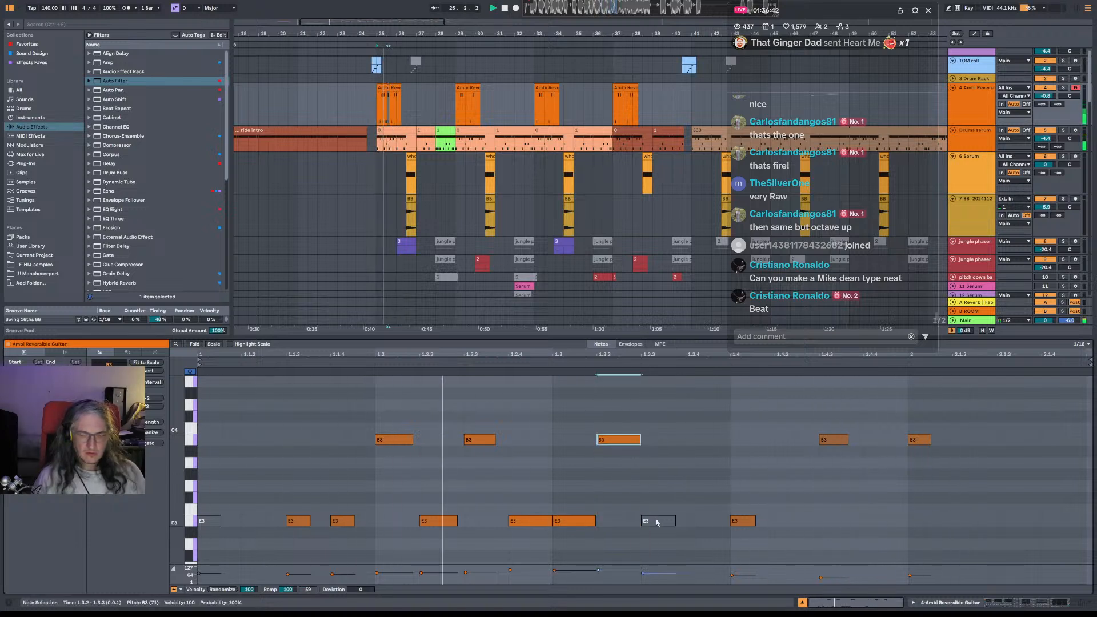
double_click(587, 522)
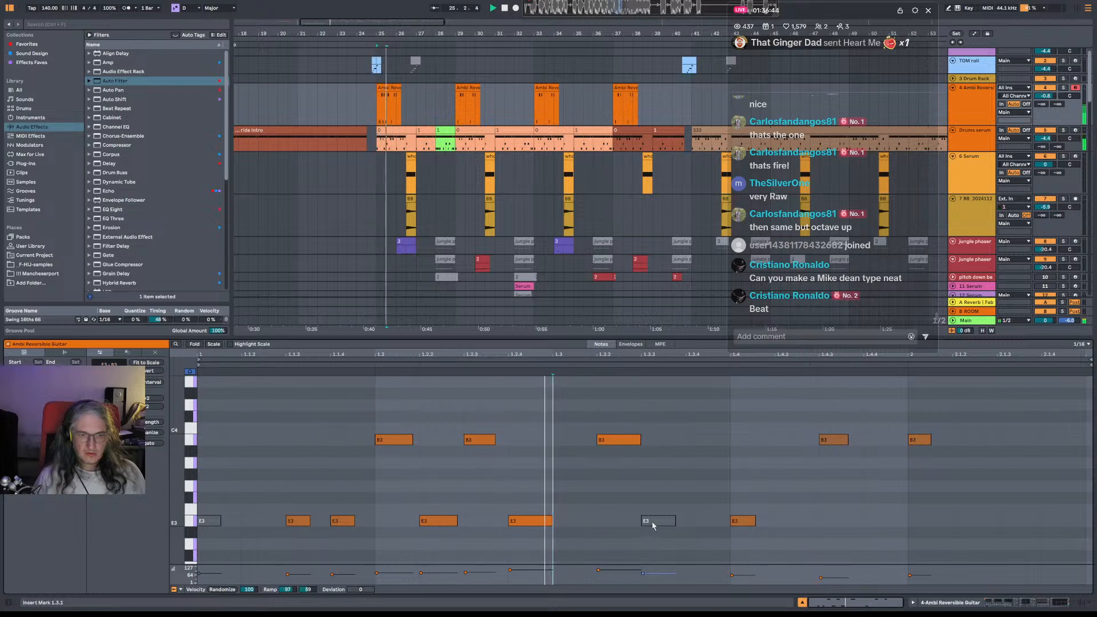
Reactivate the muted E3 note at 1.3.3 and add another E3 note at 1.3.4 in the guitar riff.
left_click(653, 521)
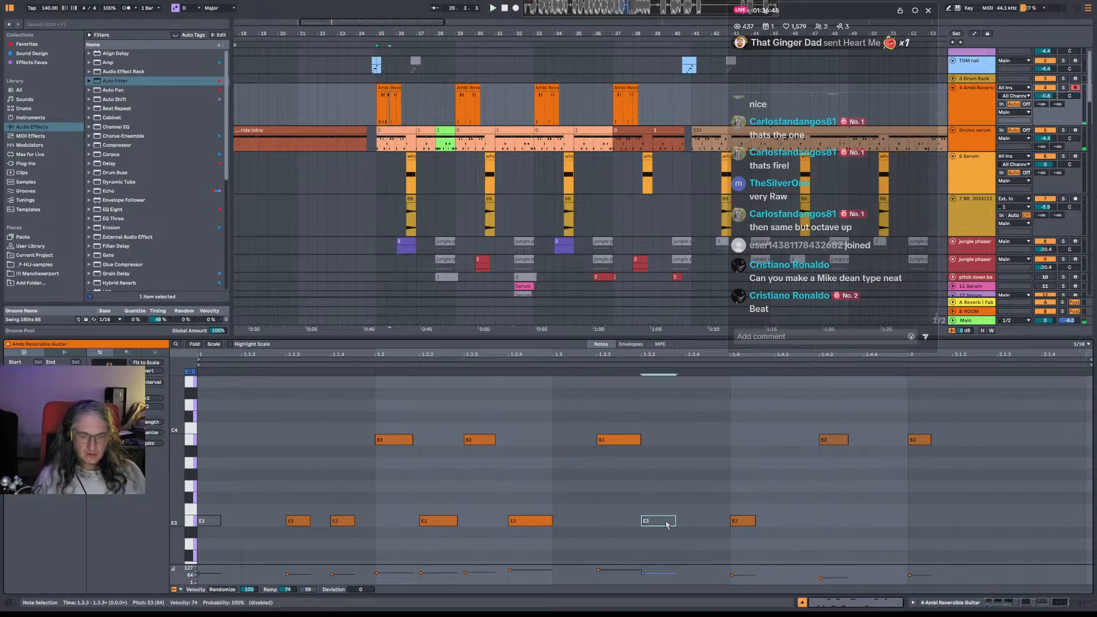
double_click(710, 520)
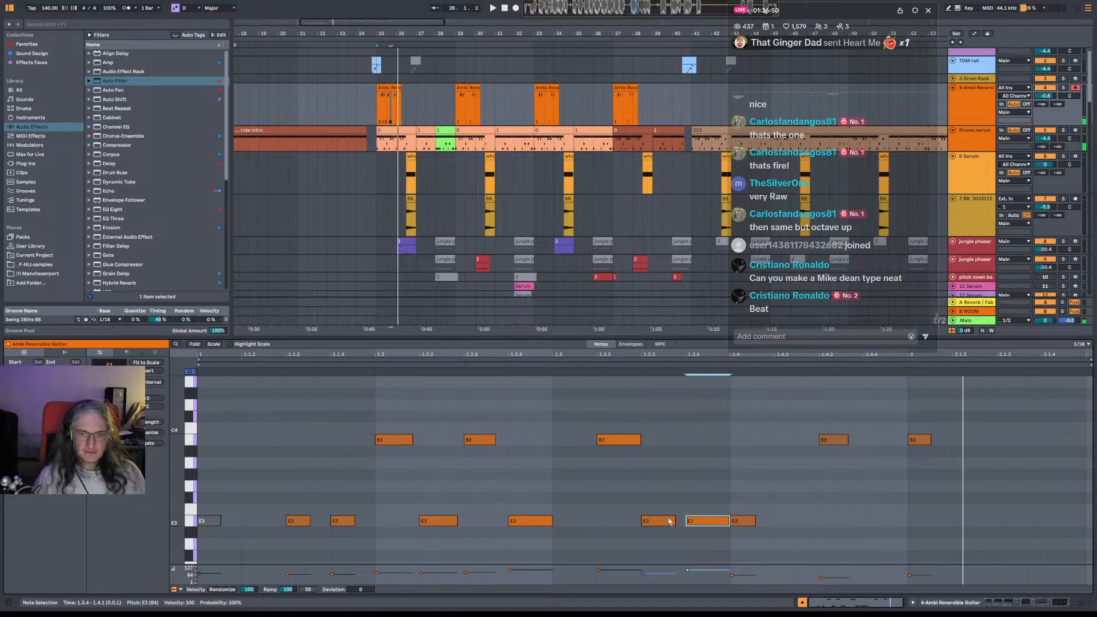
Swap the guitar riff's pitches to E3 at 1.3.2 and B3 at 1.3.3, and add E3 notes at 1.4.2 and 1.4.4.
left_click_drag(623, 440, 646, 440)
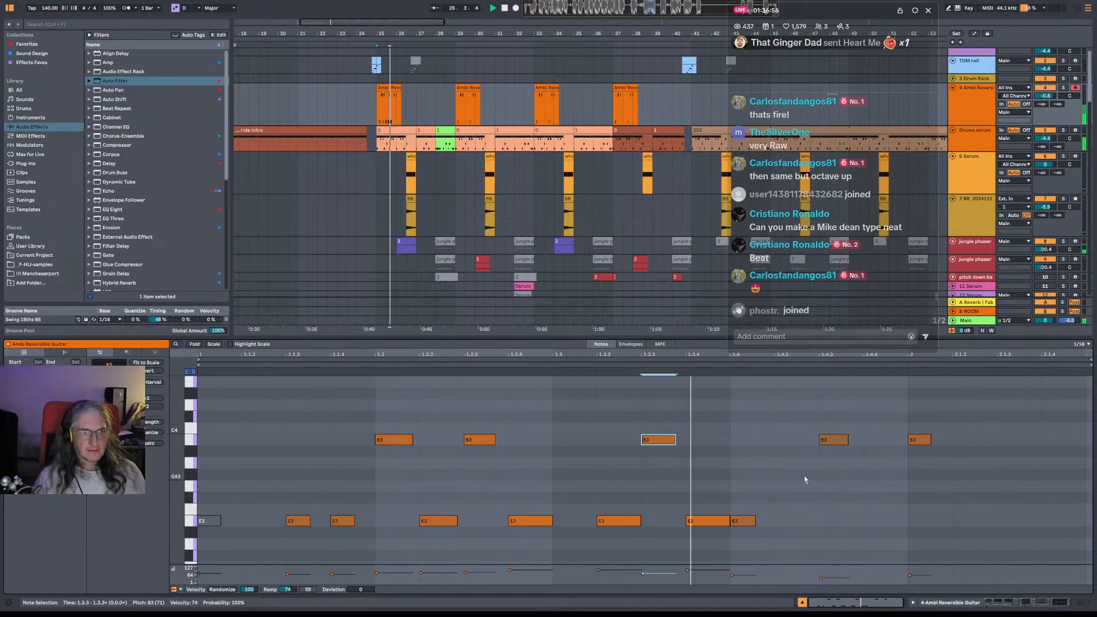
double_click(800, 521)
double_click(902, 440)
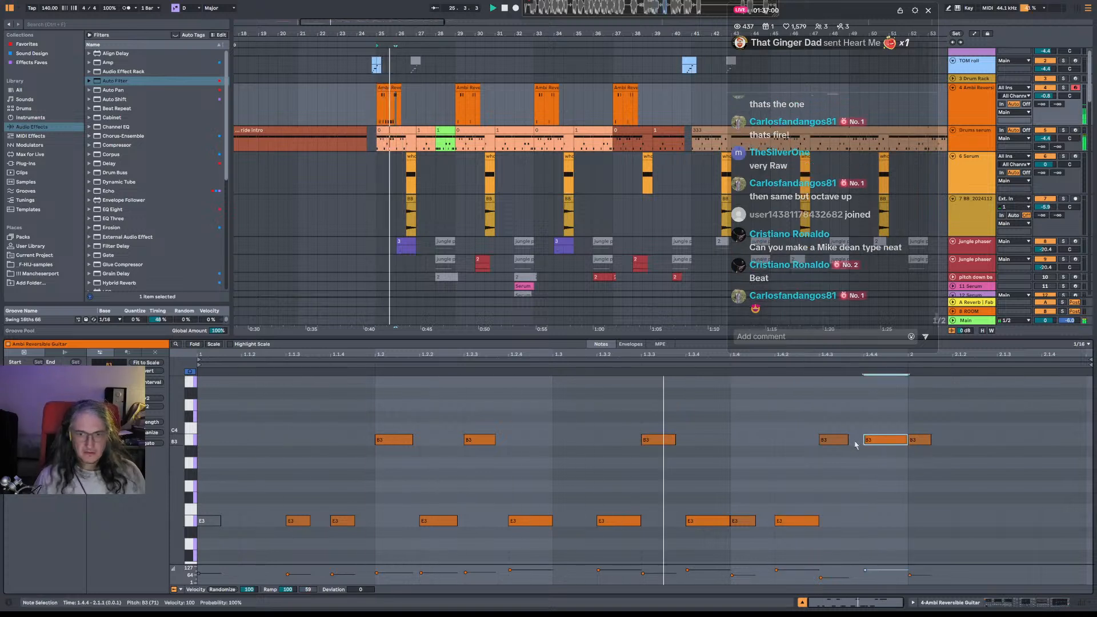
left_click_drag(874, 440, 901, 530)
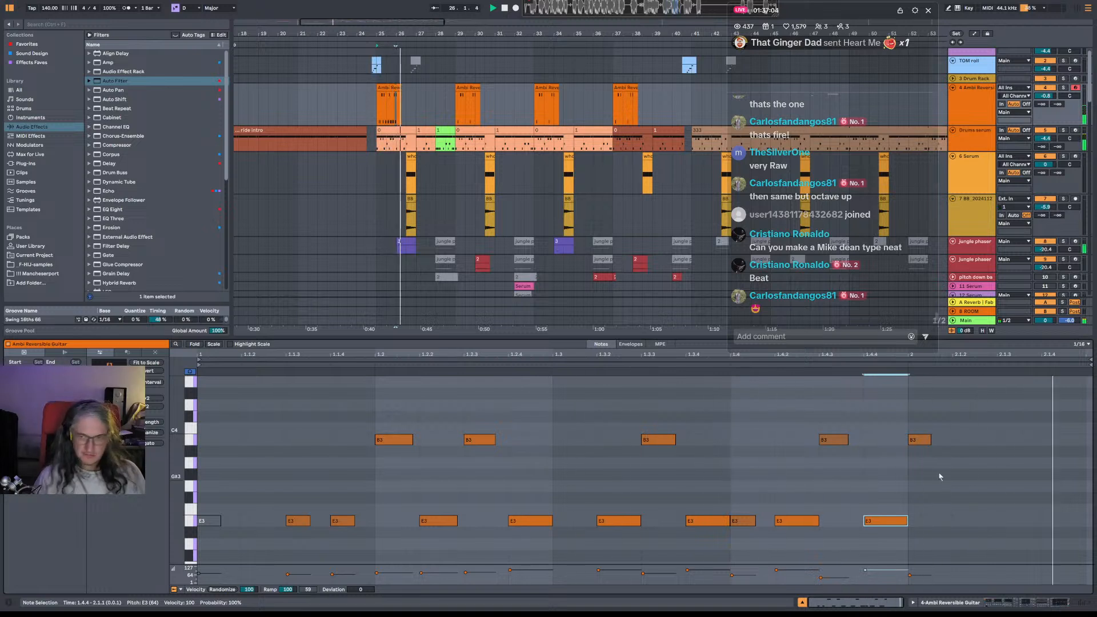
Add B3 notes at 2.1.3 and 2.1.2 in the guitar riff, and try an E3 at 2.1.4 before deleting it.
double_click(1022, 440)
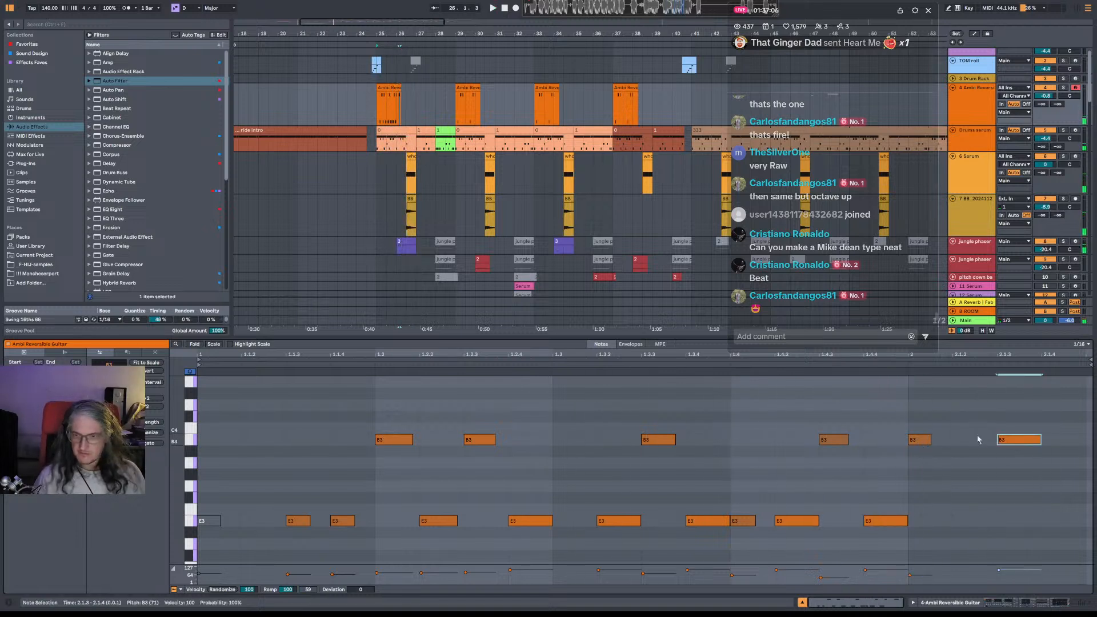
double_click(975, 441)
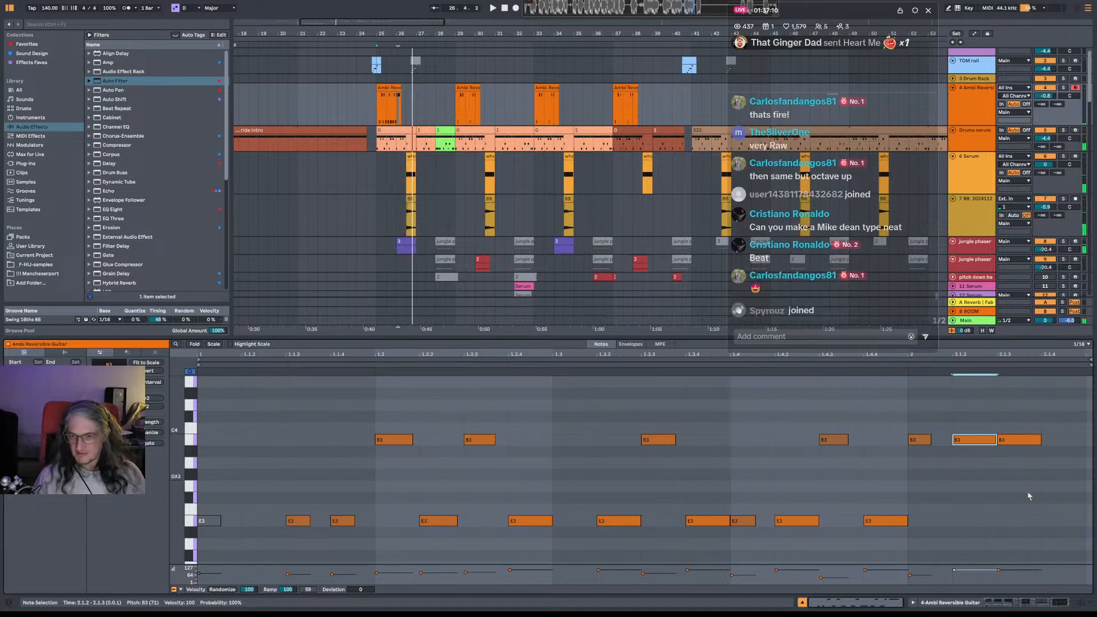
double_click(1055, 520)
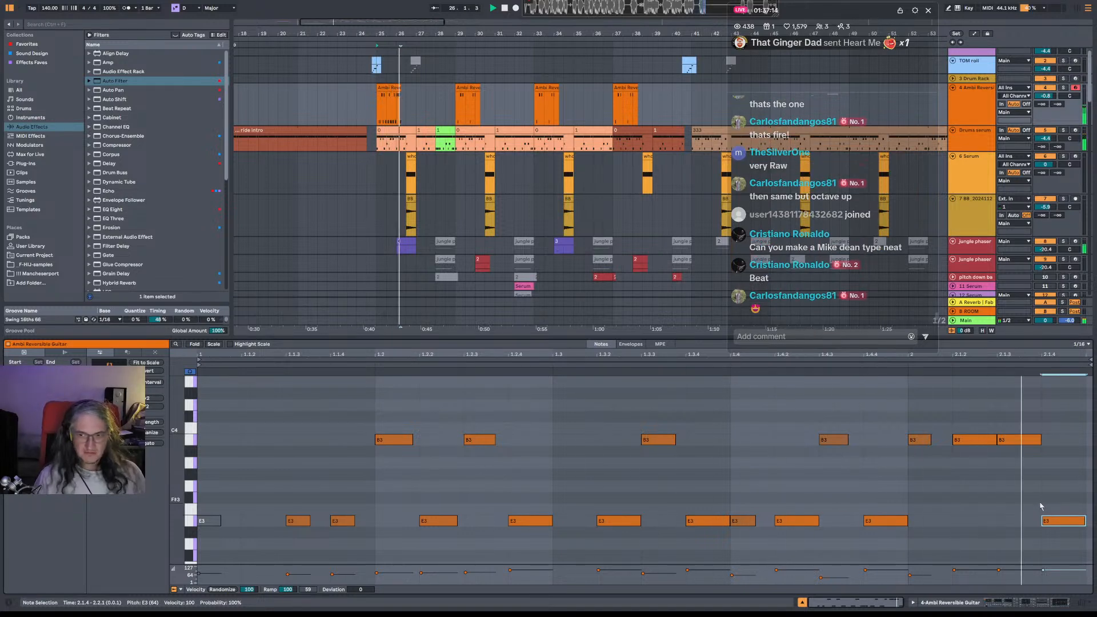
double_click(1058, 521)
key("space")
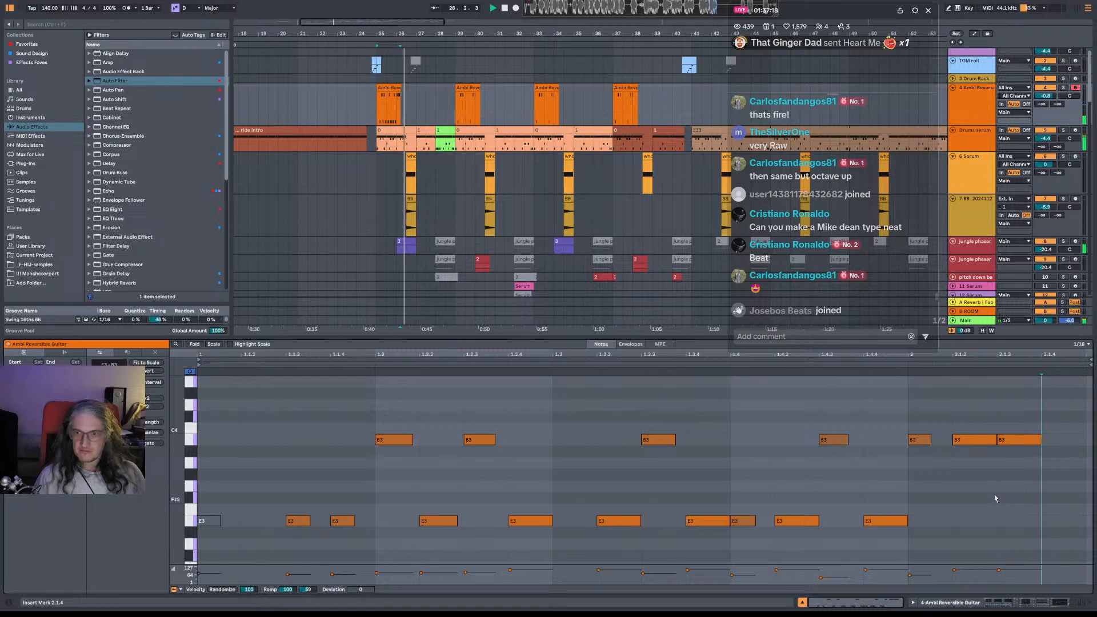
Copy the filled-out guitar clip from bar 25 over the one at bar 33, and show the guitar track's devices.
left_click(387, 88)
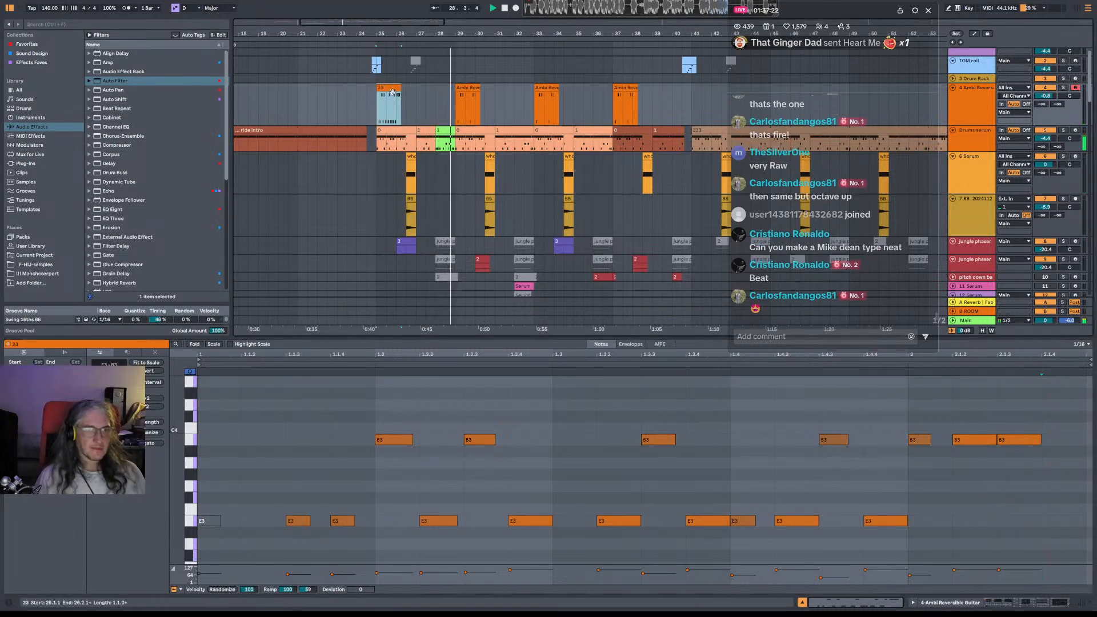
left_click(405, 96)
left_click_drag(393, 89, 548, 101)
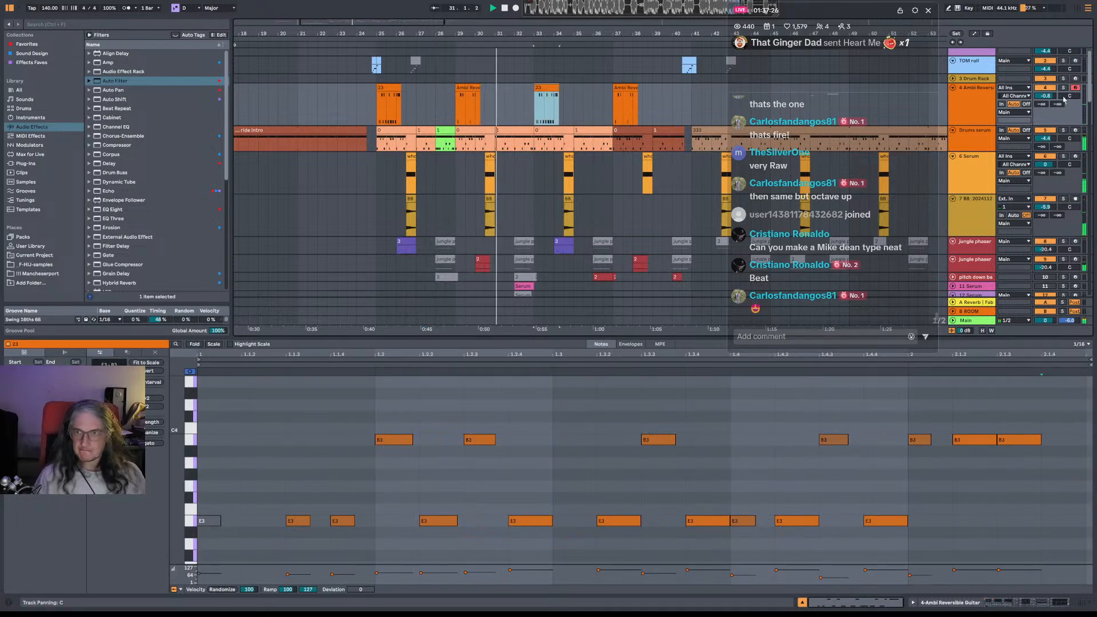
left_click(987, 109)
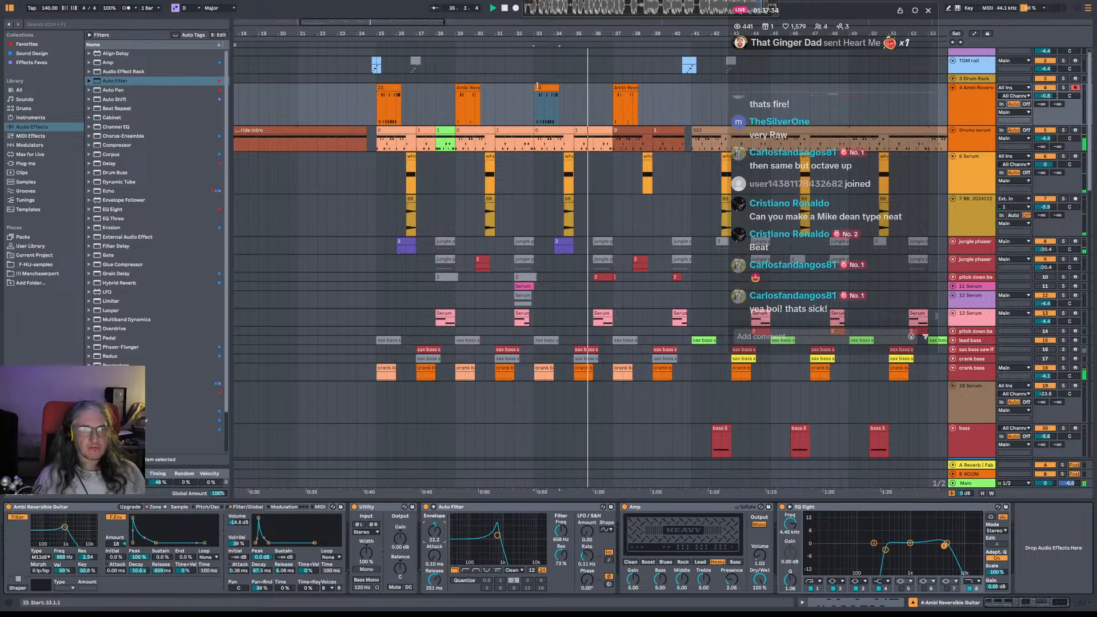
left_click(574, 102)
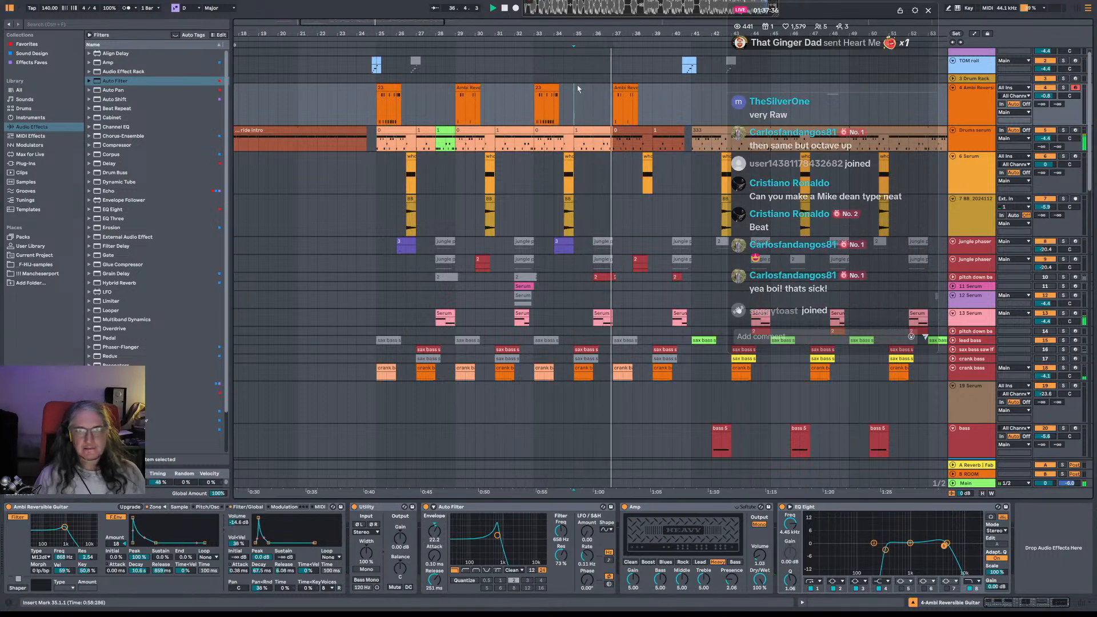
Try a copy of the filled-out guitar clip at bar 41 and delete it.
left_click_drag(617, 31, 554, 15)
left_click_drag(505, 88, 607, 89)
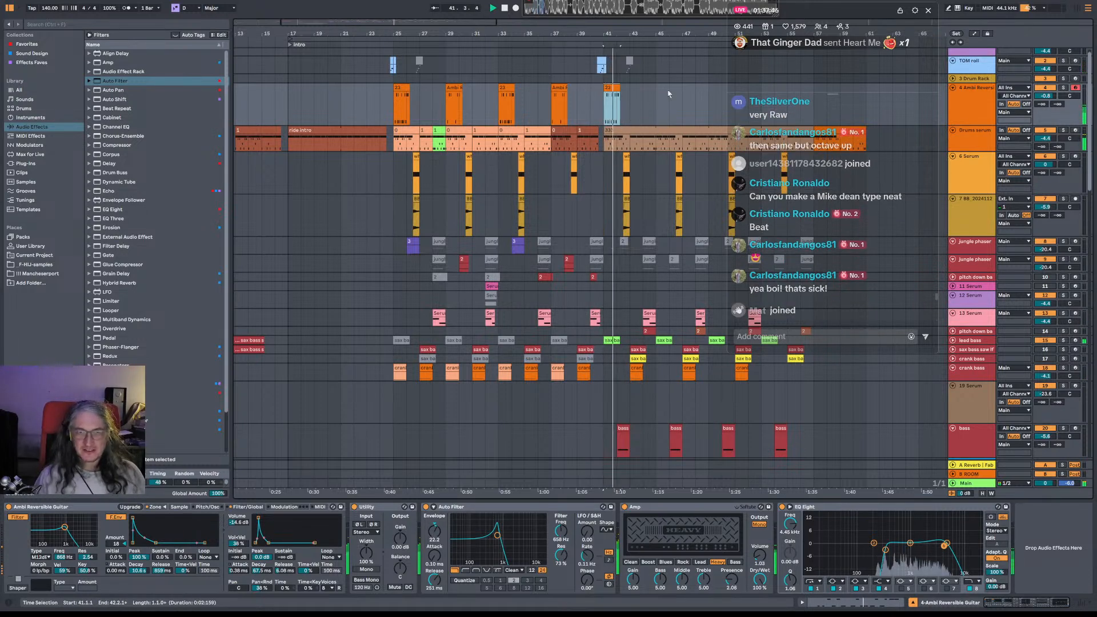
left_click_drag(630, 29, 630, 3)
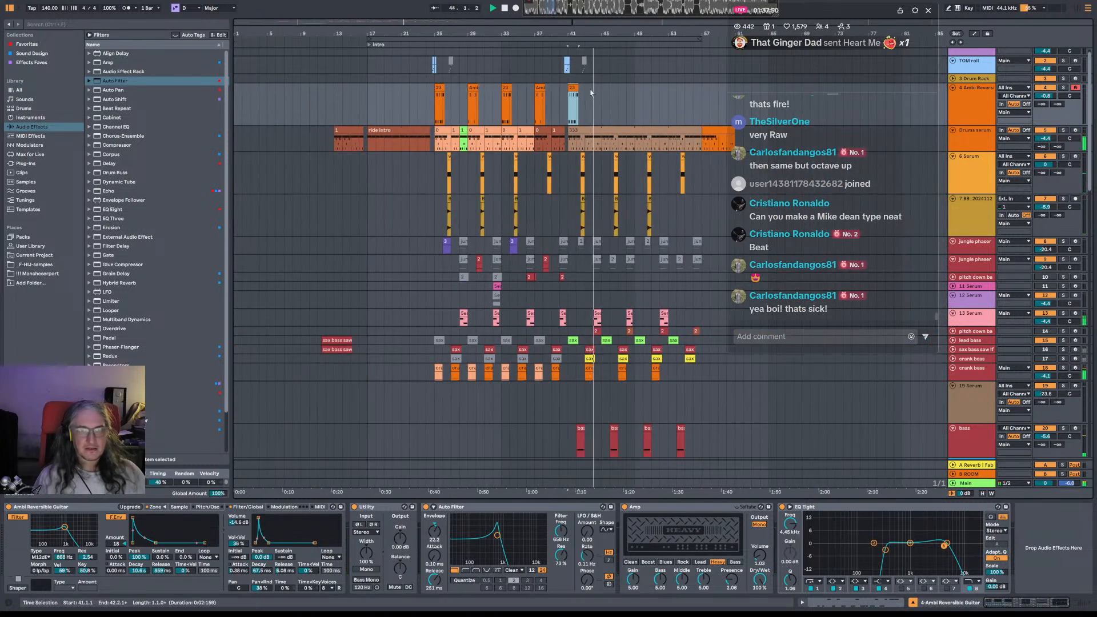
key("Delete")
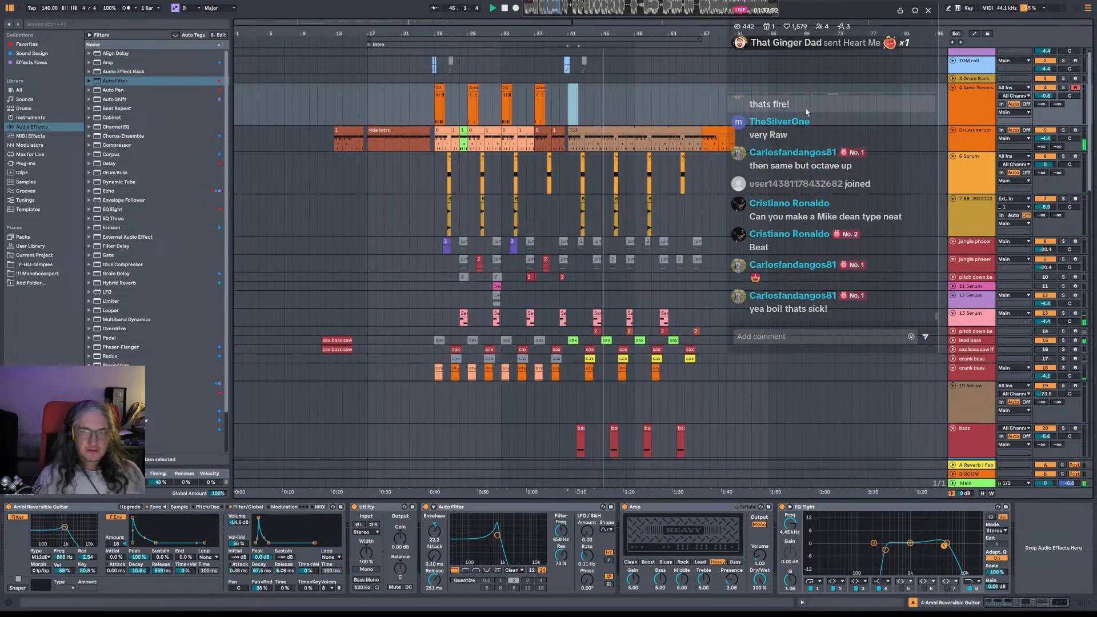
Listen to the arrangement from bar 17, from just before the drop at bar 25, and around bar 41.
left_click_drag(448, 35, 452, 62)
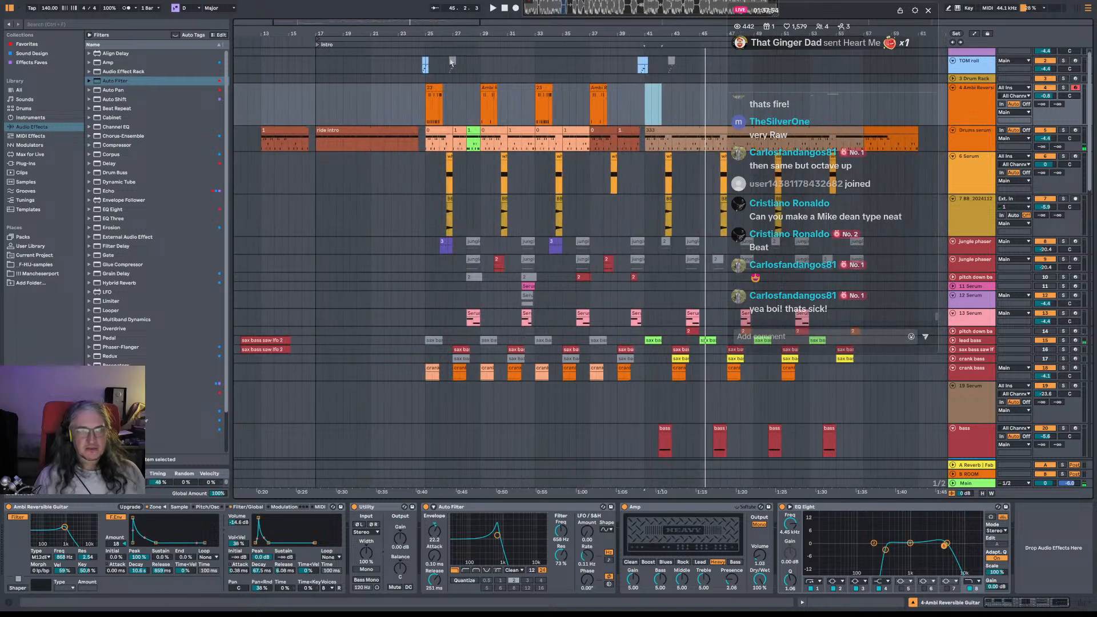
left_click(424, 113)
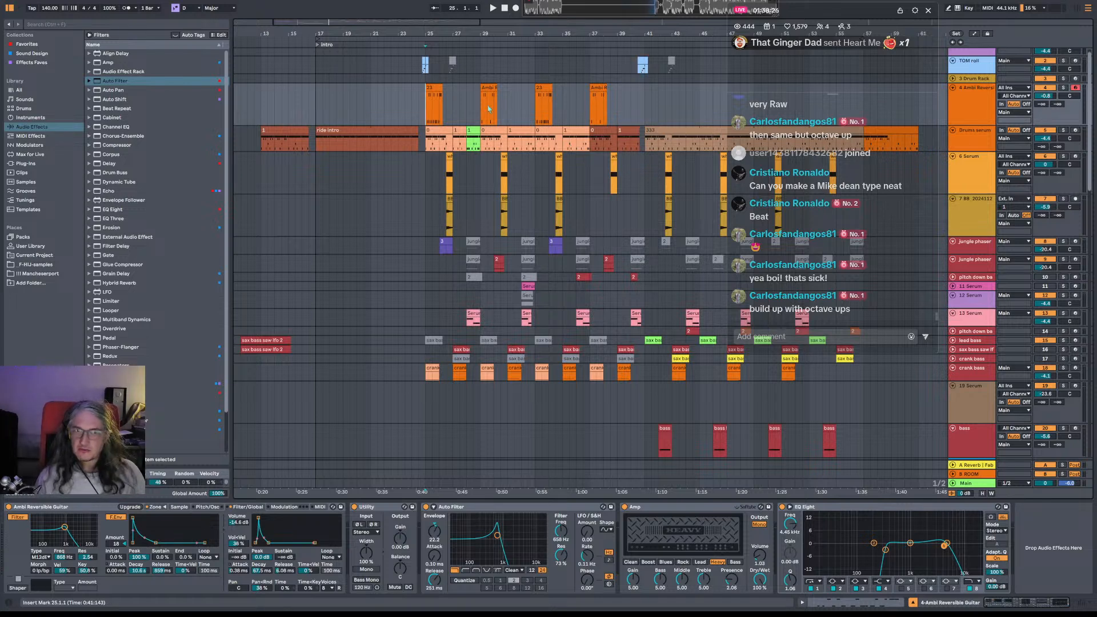
left_click_drag(340, 117, 419, 110)
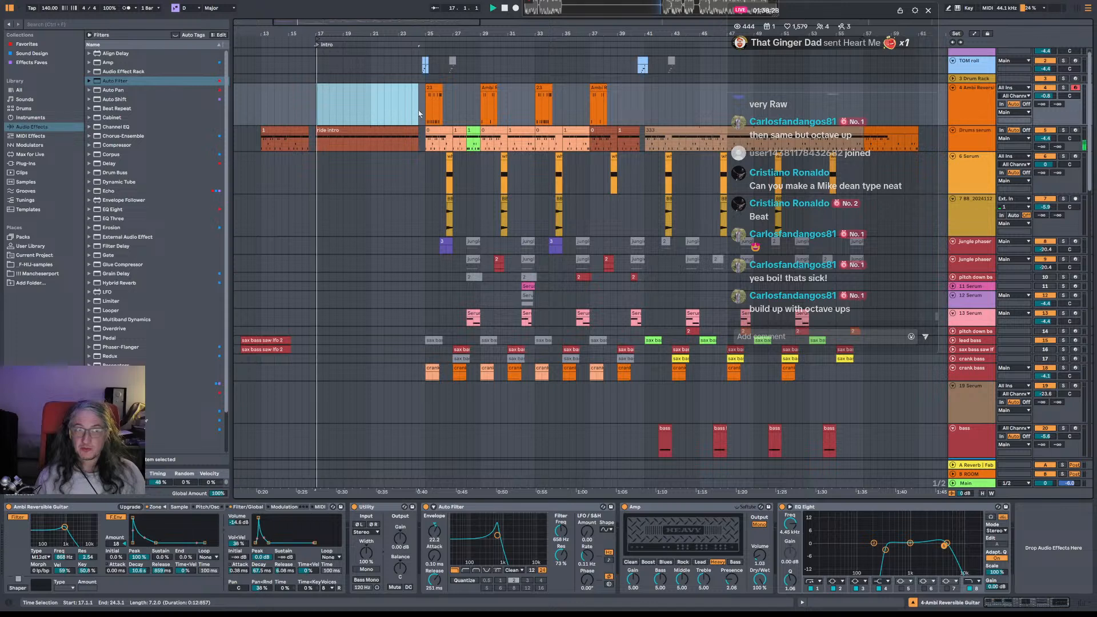
left_click(418, 109)
key("space")
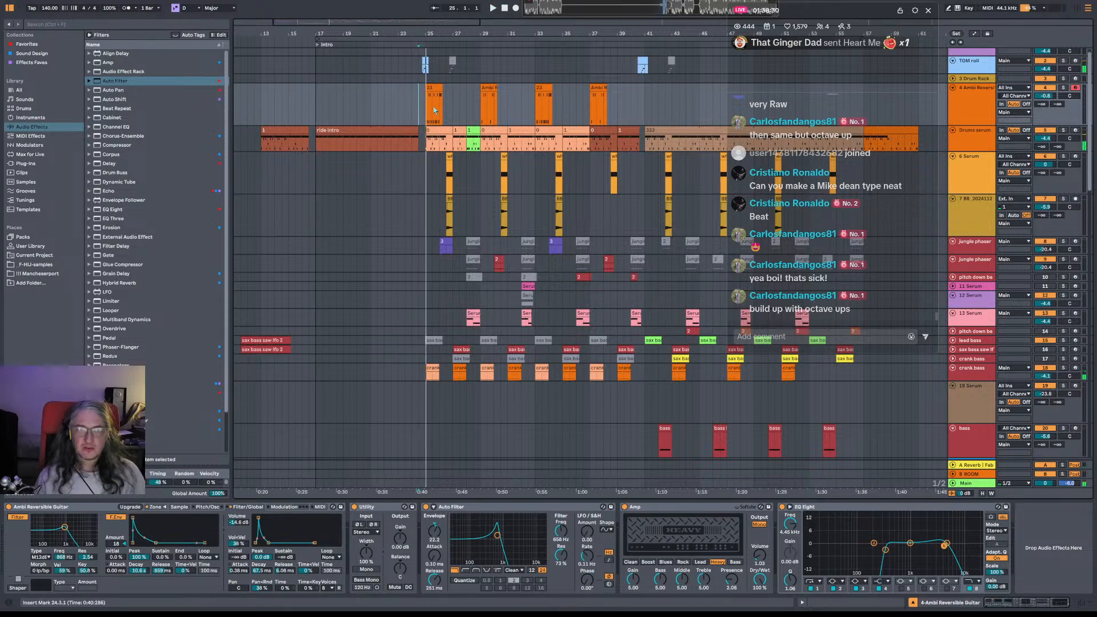
left_click_drag(432, 111, 656, 111)
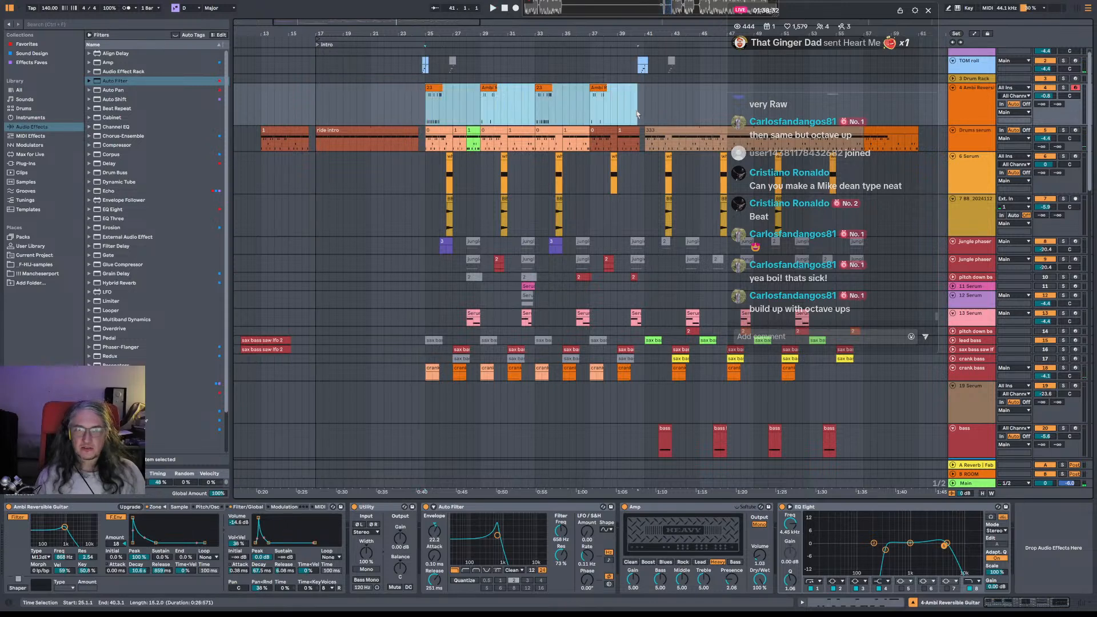
left_click(644, 113)
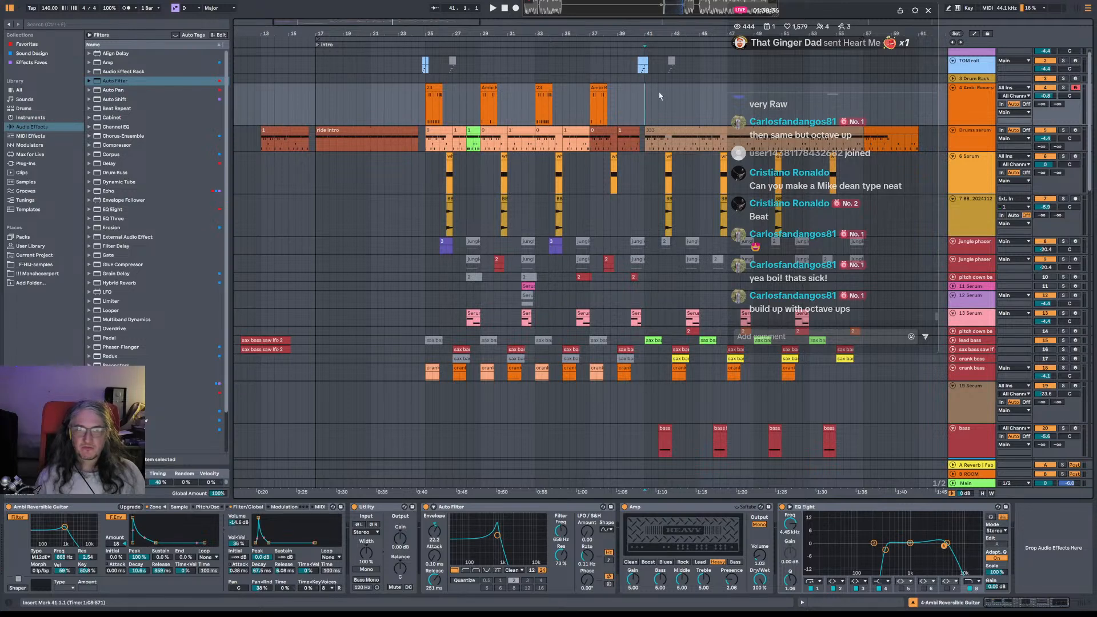
key("space")
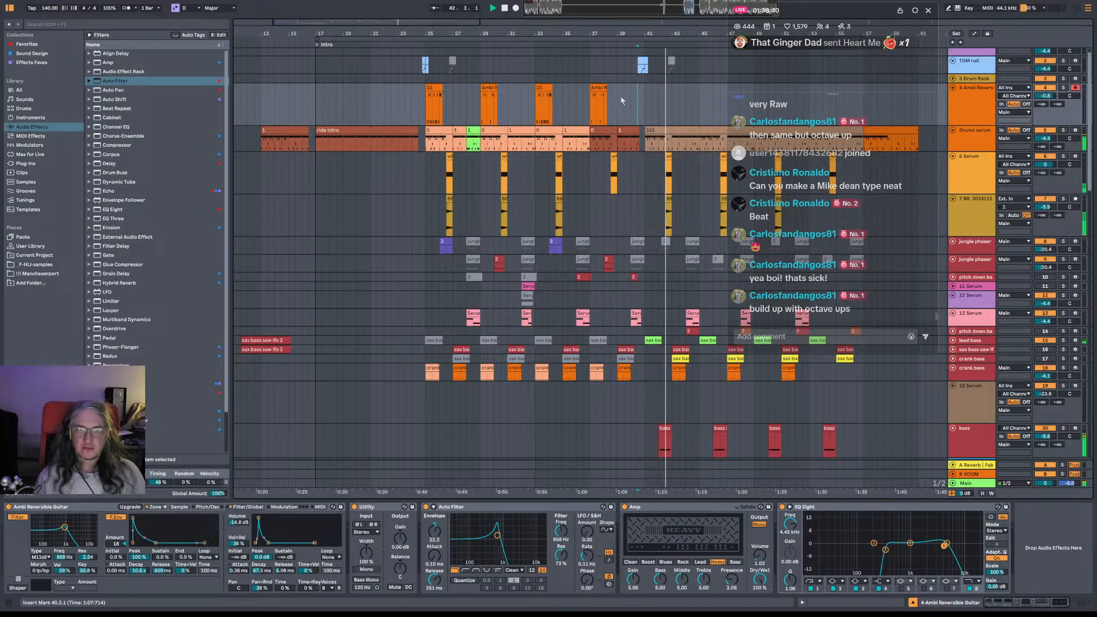
left_click(491, 88)
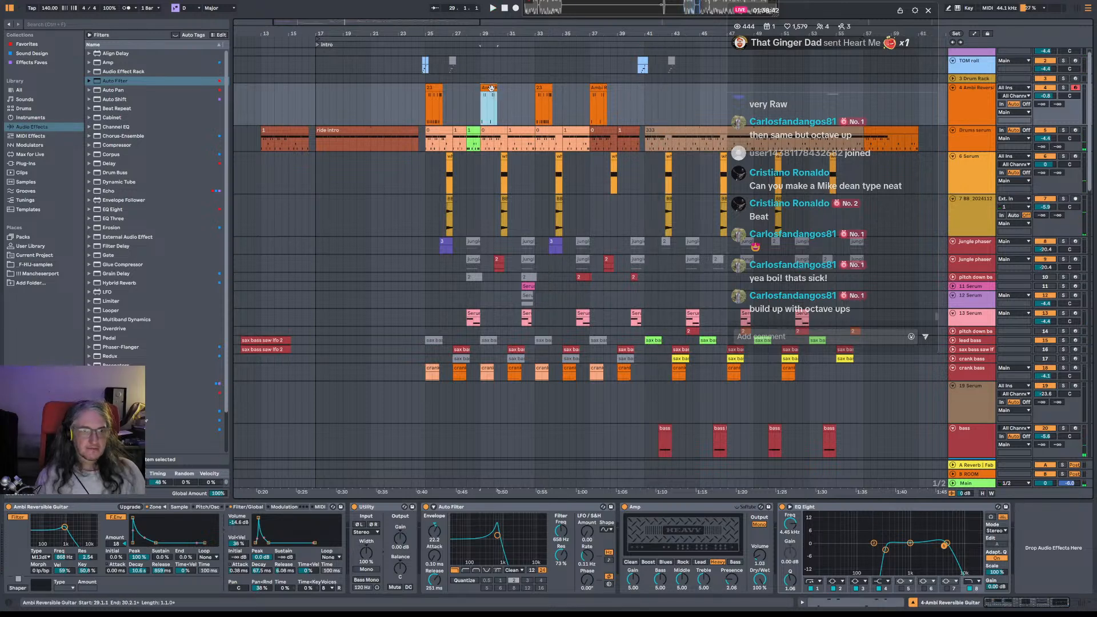
double_click(491, 88)
left_click(536, 416)
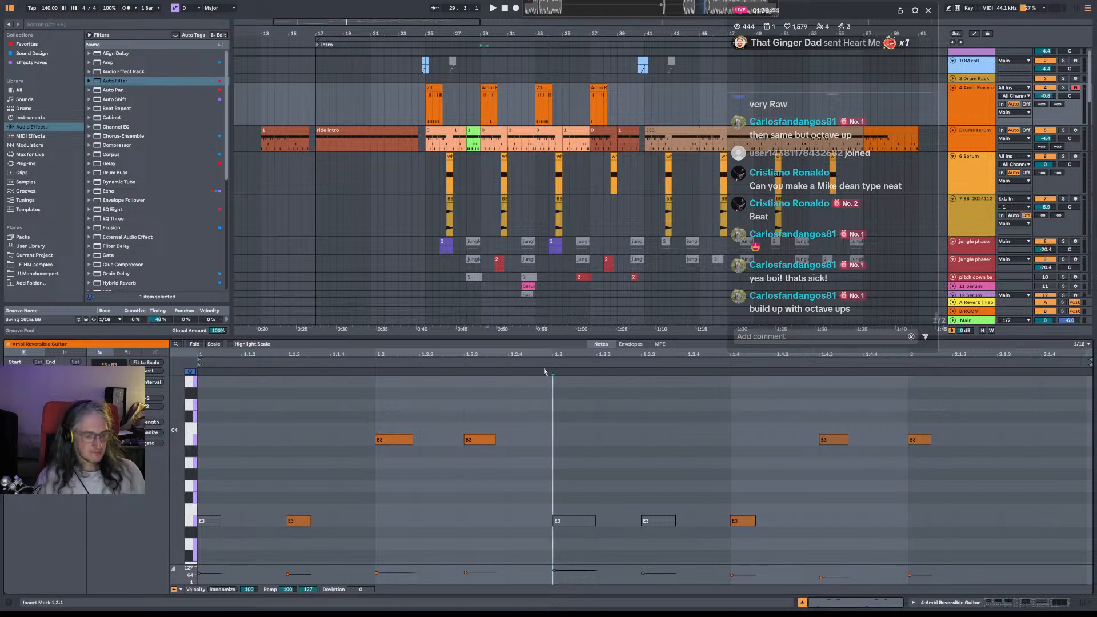
left_click_drag(822, 500, 176, 553)
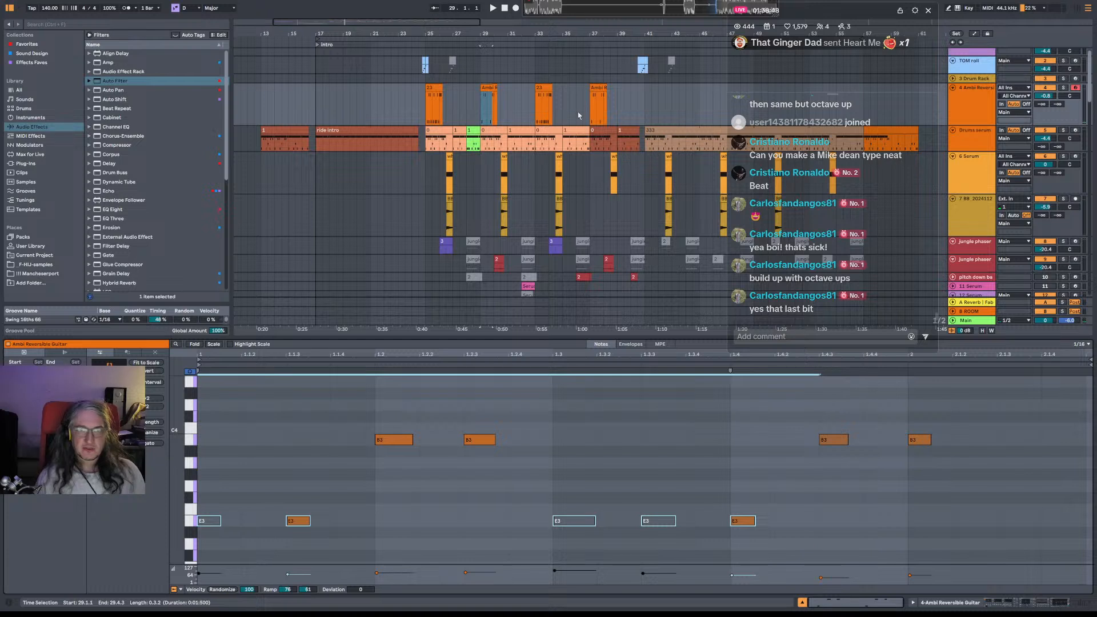
Transpose the E3 notes of the guitar clip at bar 37 up one octave to E4 and audition the change.
left_click(595, 106)
key("space")
left_click(597, 89)
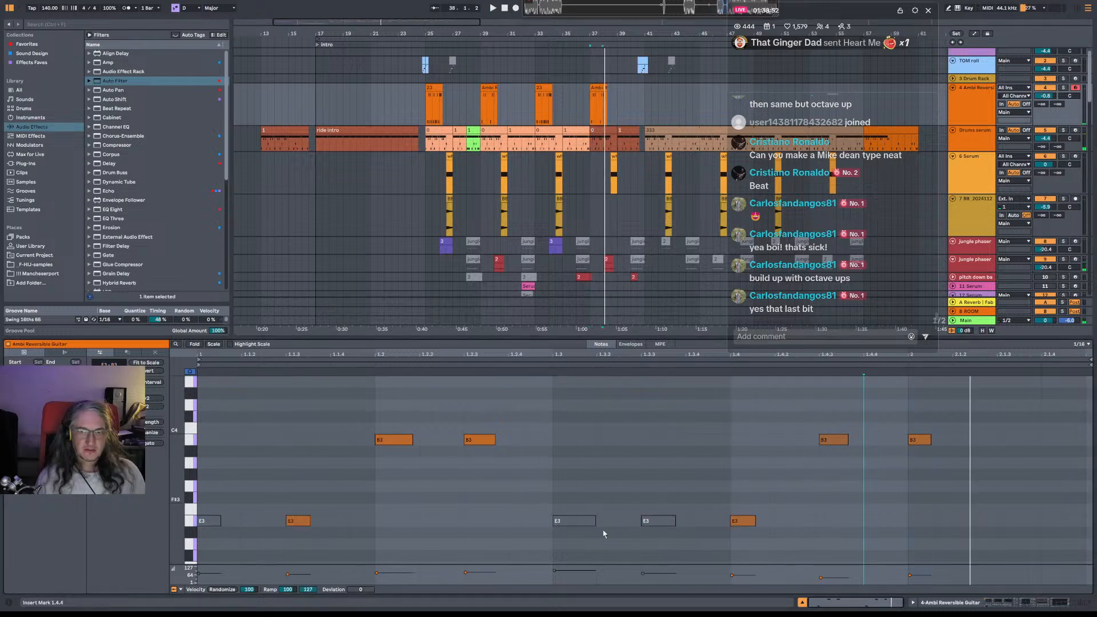
key("space")
left_click_drag(843, 493, 186, 558)
key("shift+Up")
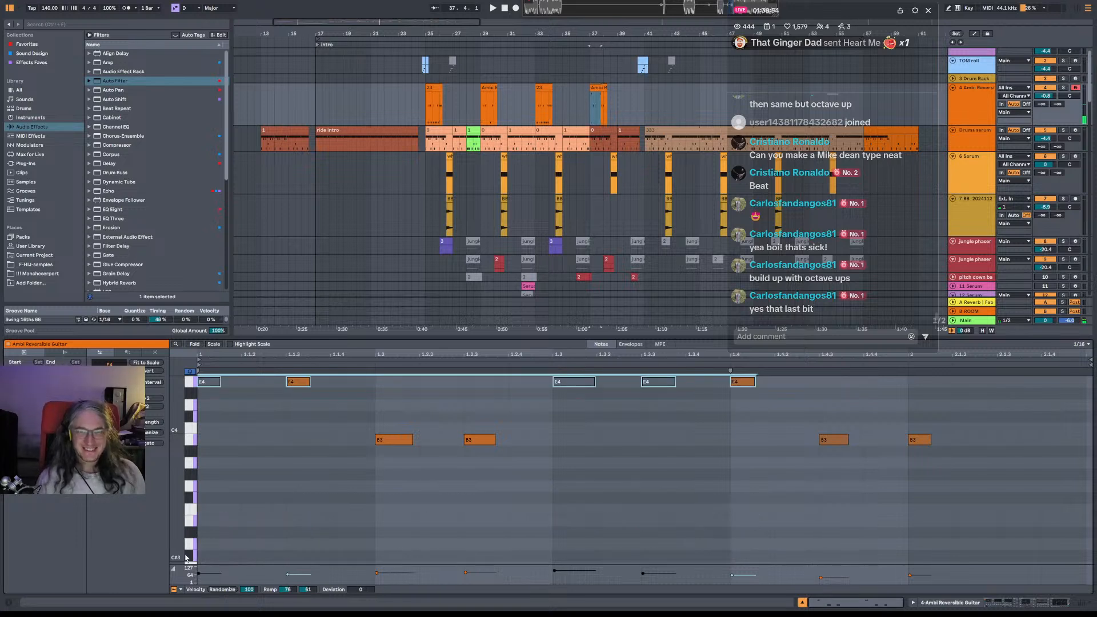
key("space")
key("space")
Transpose the B3 notes of the guitar clip at bar 37 up one octave to B4 and play the clip.
left_click_drag(952, 475, 338, 430)
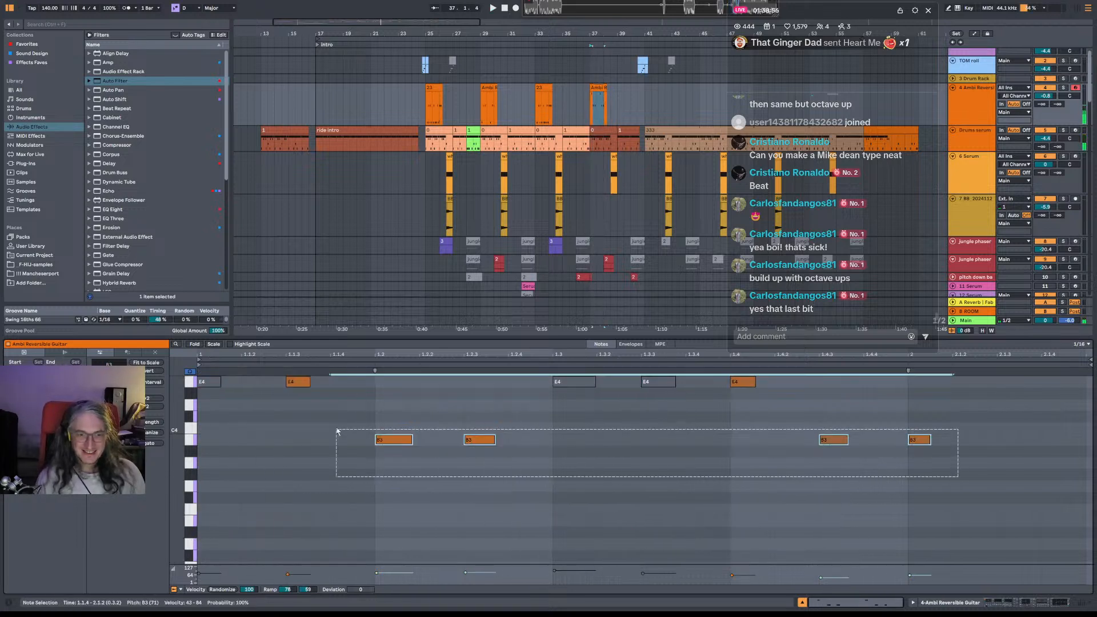
key("shift+Up")
key("space")
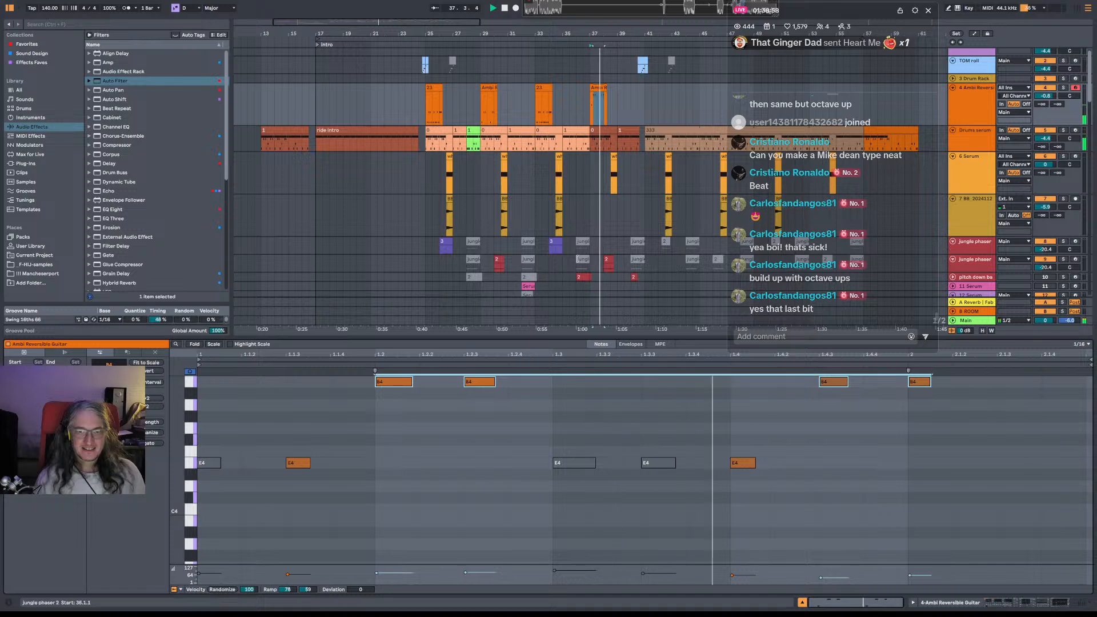
Transpose all notes of the guitar clip at bar 33 up one octave to E4 and B4, and play it.
left_click(541, 101)
key("space")
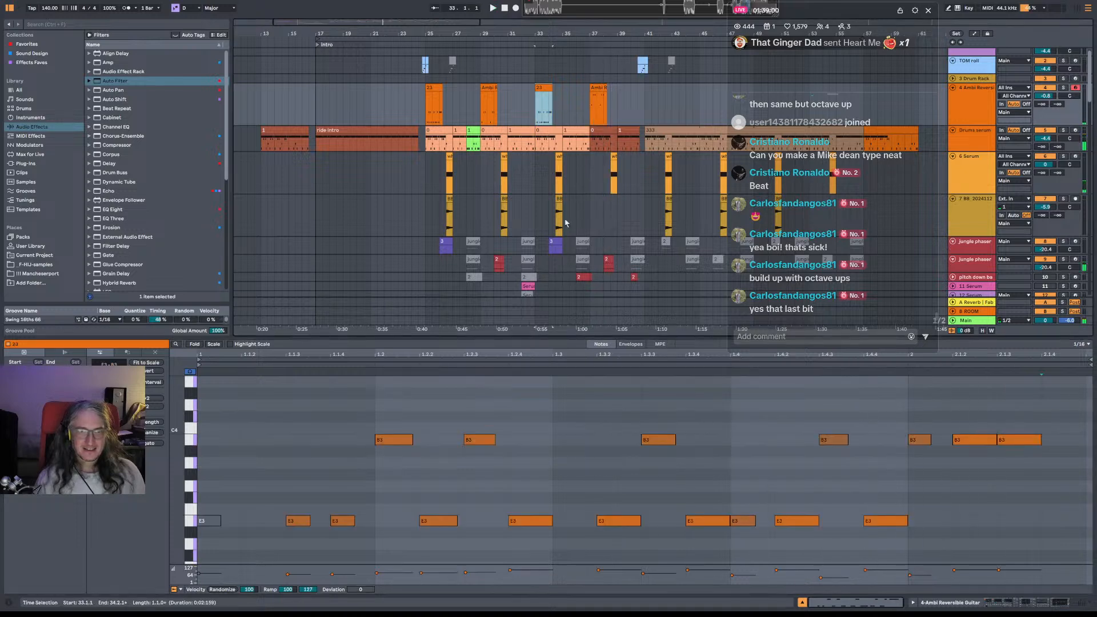
left_click_drag(208, 416, 1074, 563)
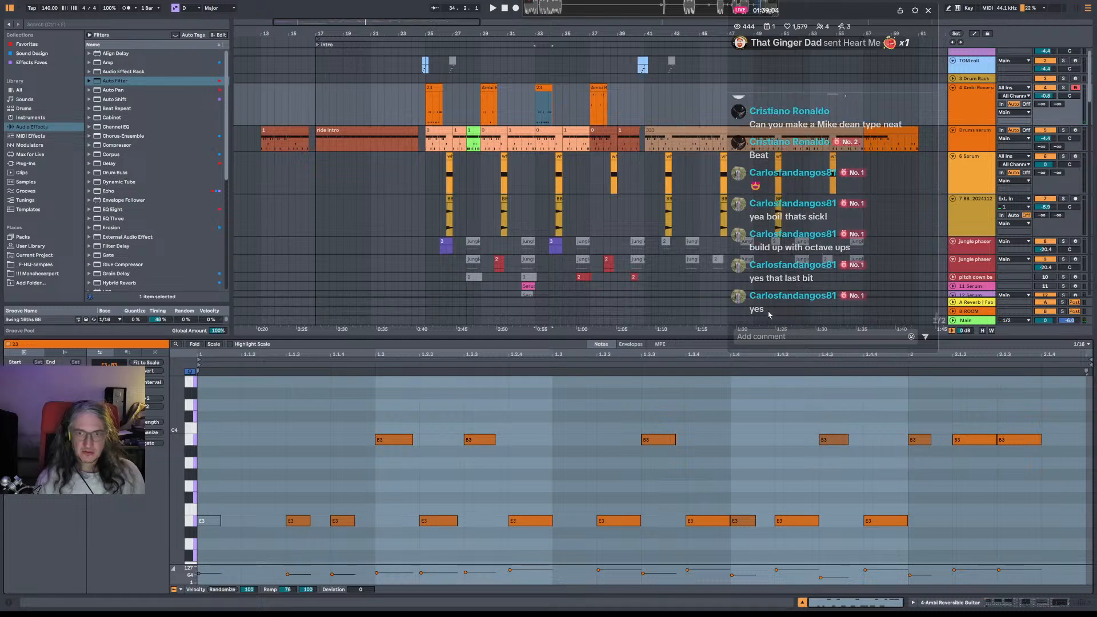
left_click(259, 444)
left_click_drag(204, 431, 1047, 533)
key("shift+Up")
key("space")
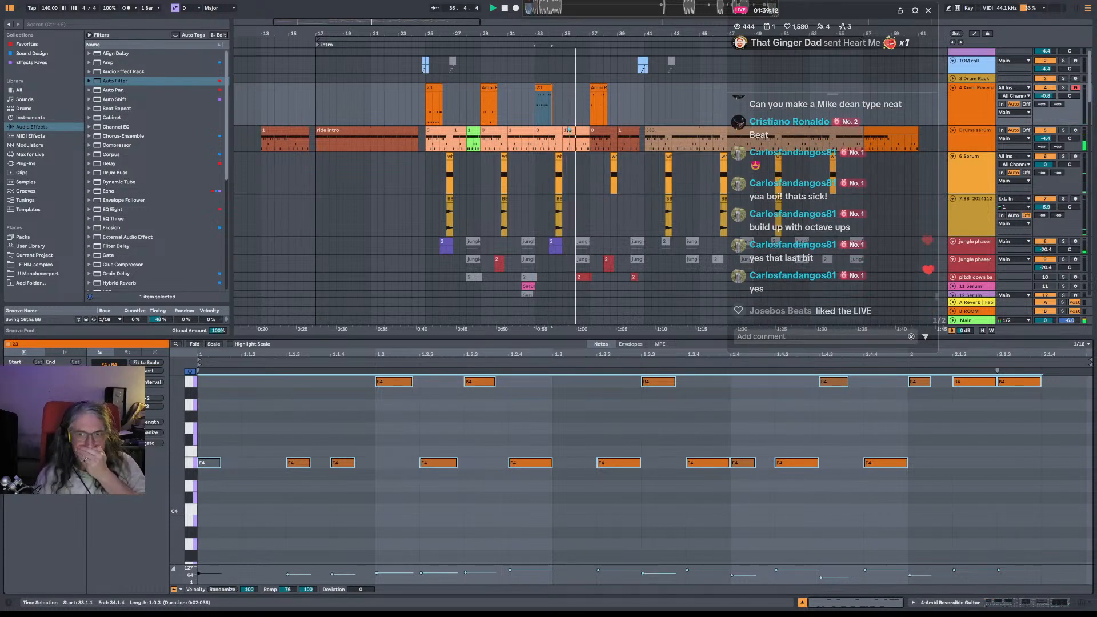
Listen to the drop around bars 36 and 37, and play it through from 24.3.1.
left_click(576, 112)
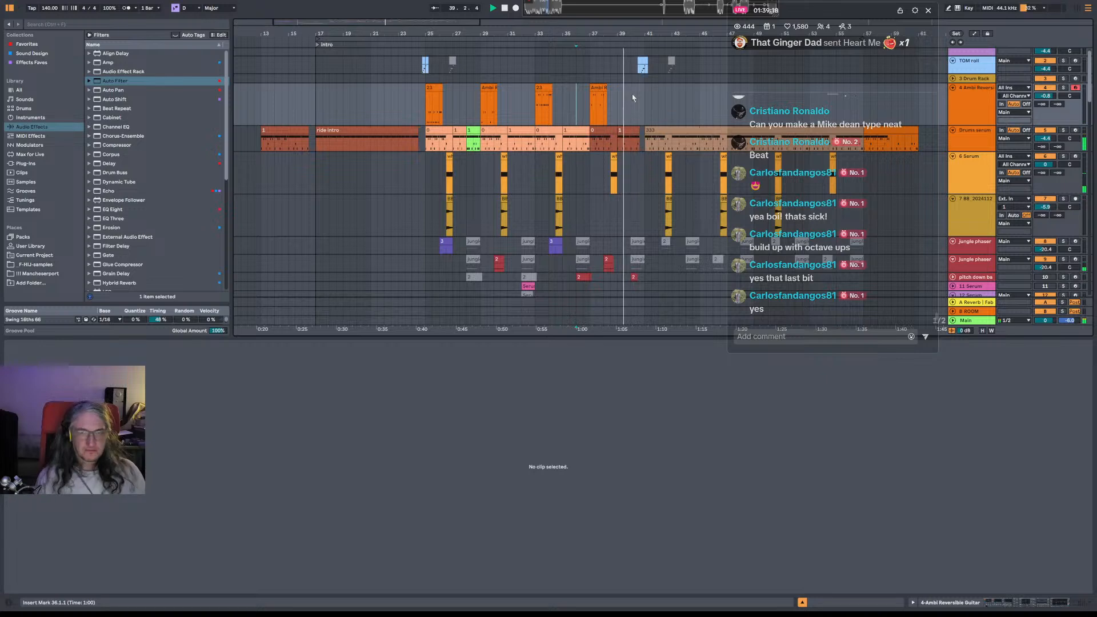
left_click(597, 113)
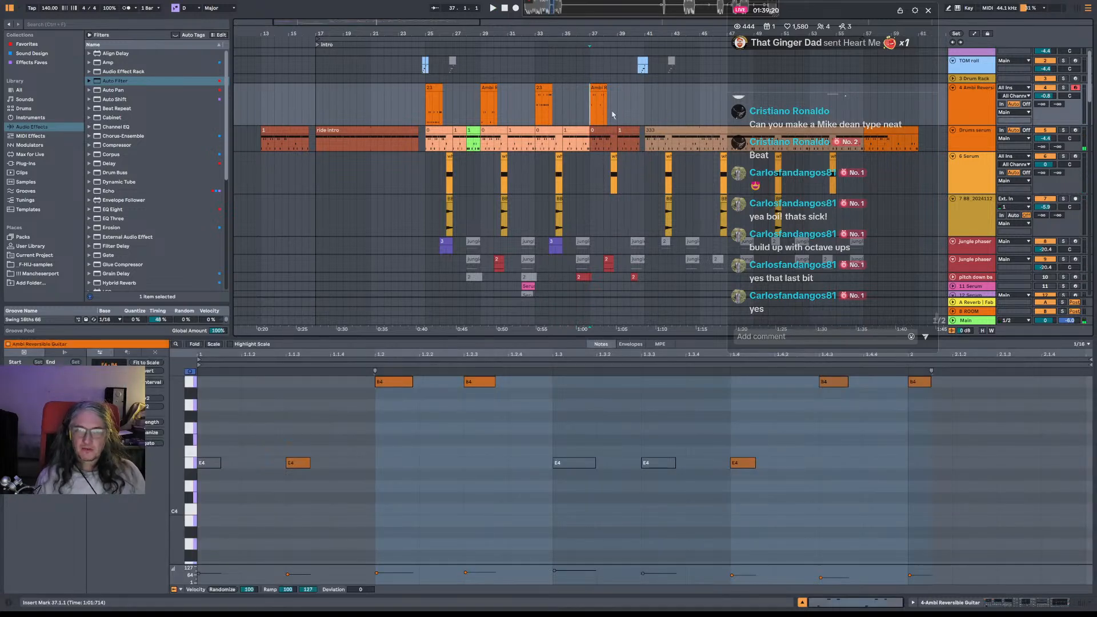
left_click(980, 109)
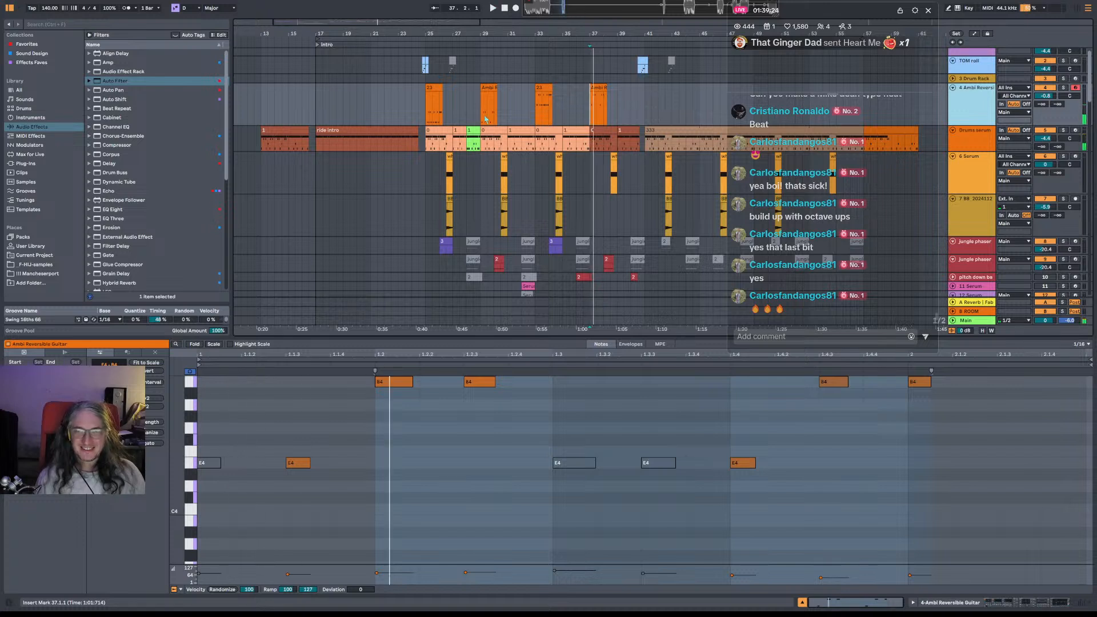
left_click(423, 112)
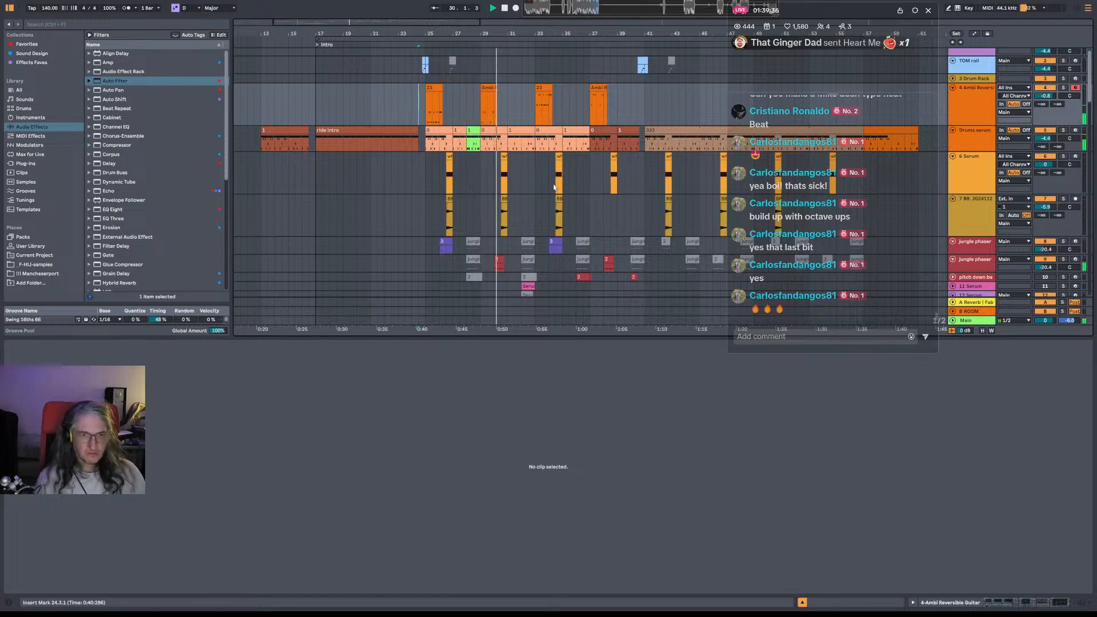
Transpose all notes of the guitar clip at bar 37 up one octave to E5 and B5.
scroll(554, 187, "down", 3)
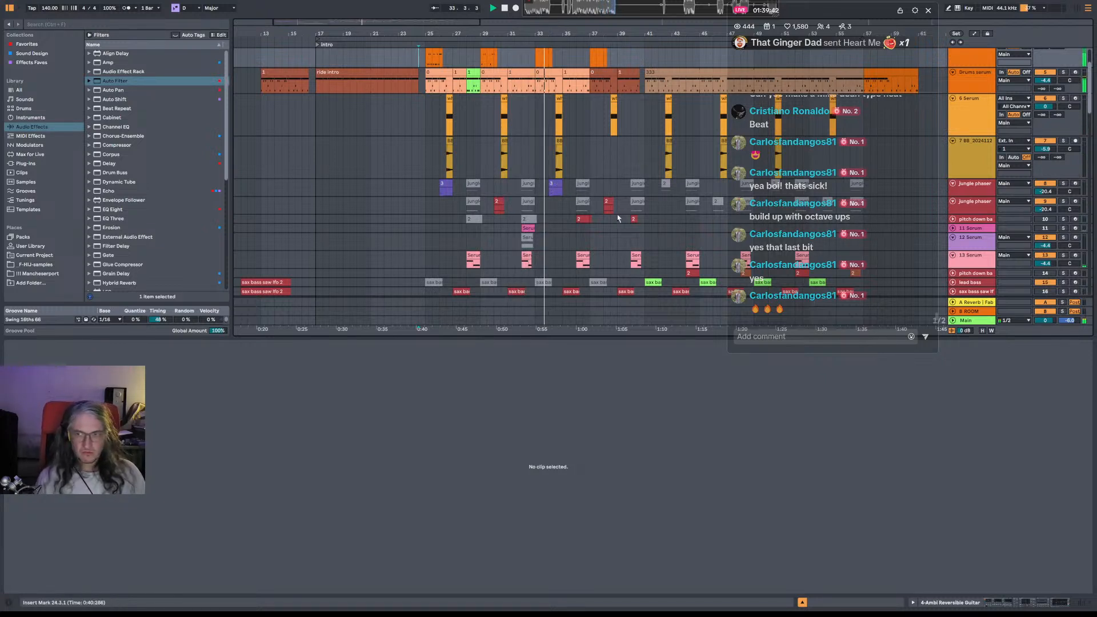
scroll(640, 206, "up", 4)
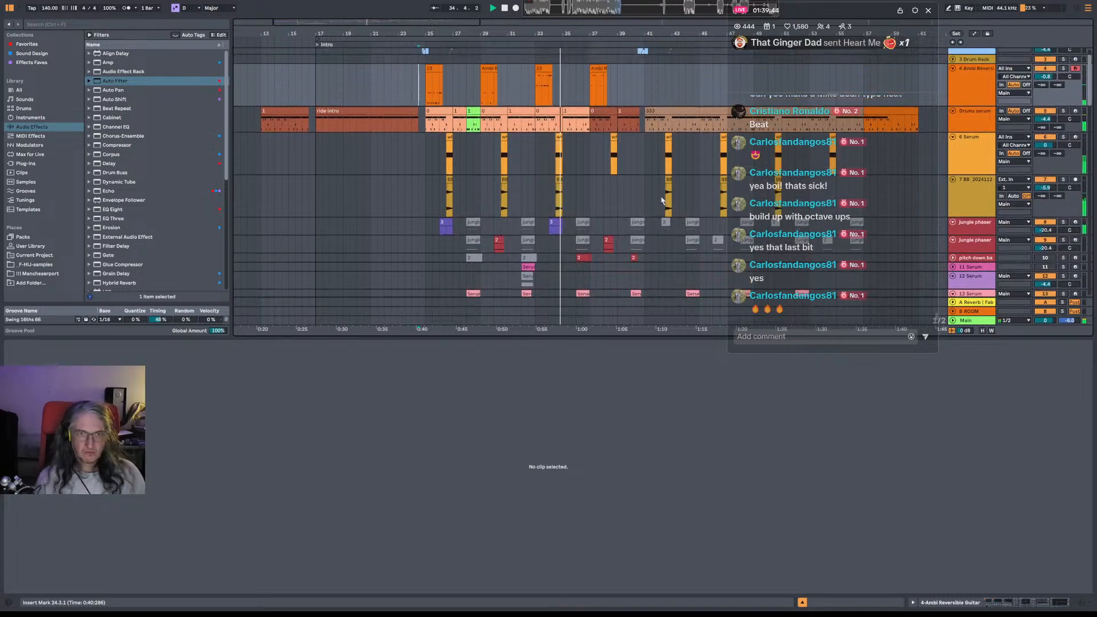
left_click(599, 114)
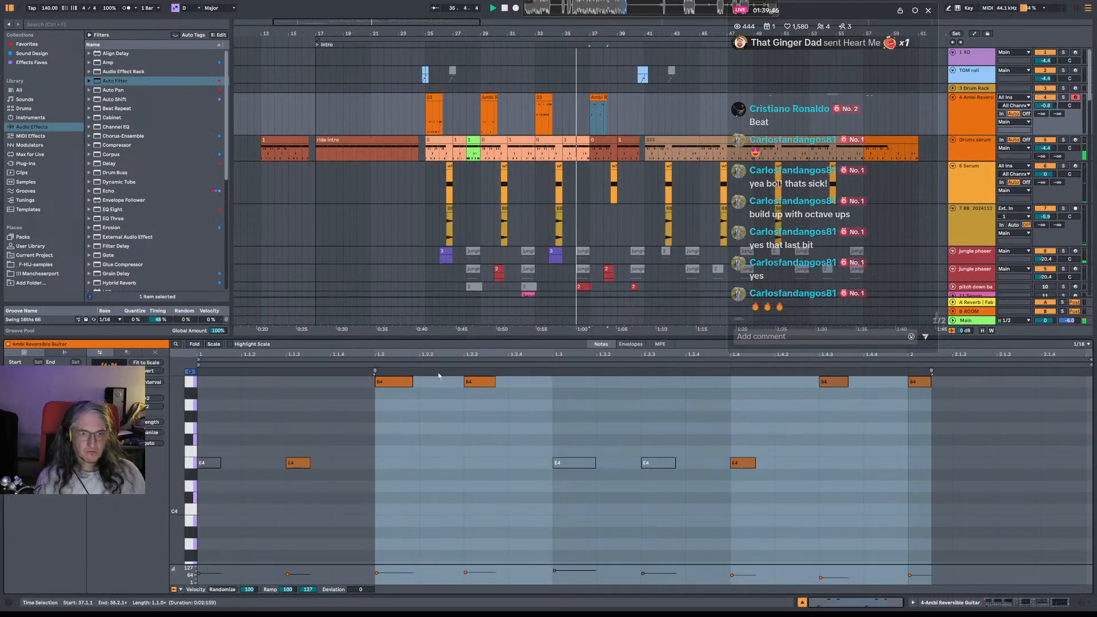
key("ctrl+a")
key("shift+Up")
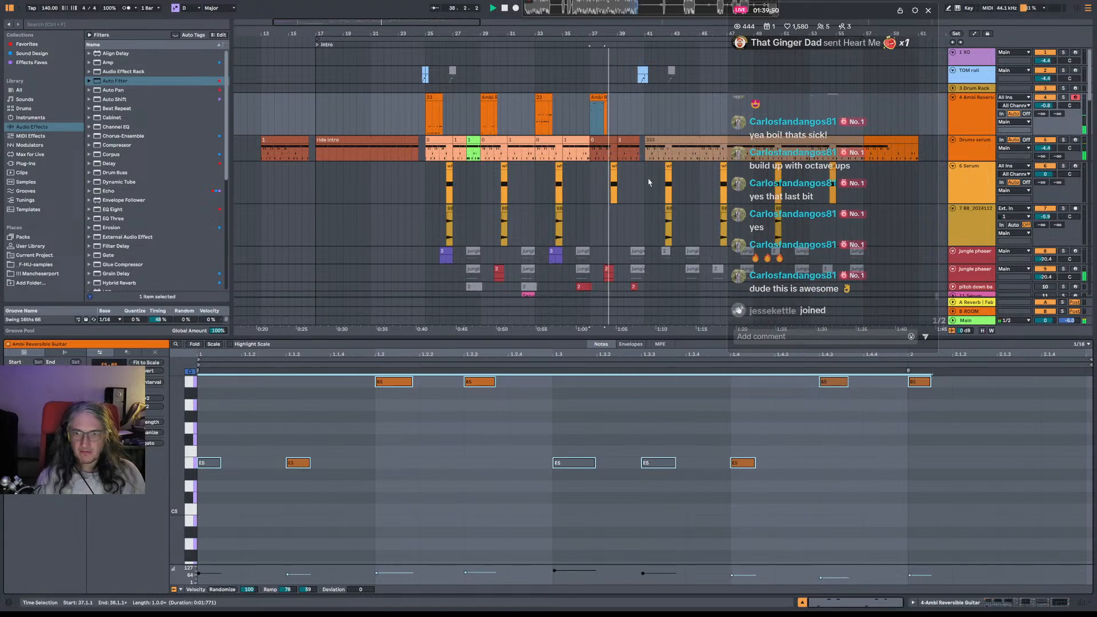
Move the bar 37 guitar clip to bar 39 and deactivate it, and copy the bar 33 guitar clip to bar 37.
left_click(629, 105)
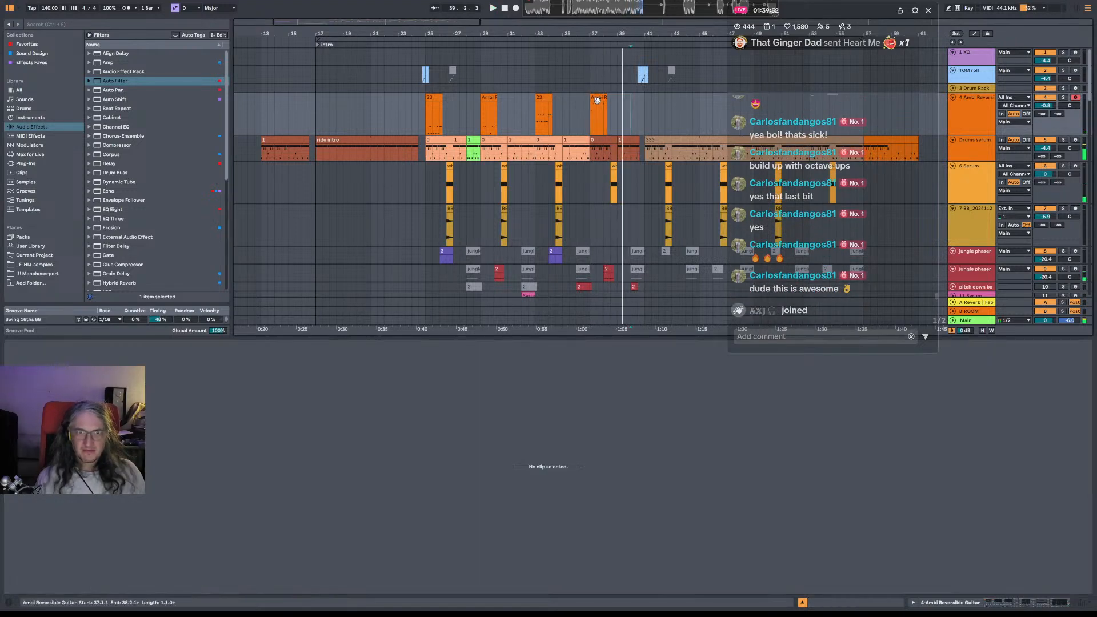
key("ctrl+v")
left_click_drag(630, 106, 622, 100)
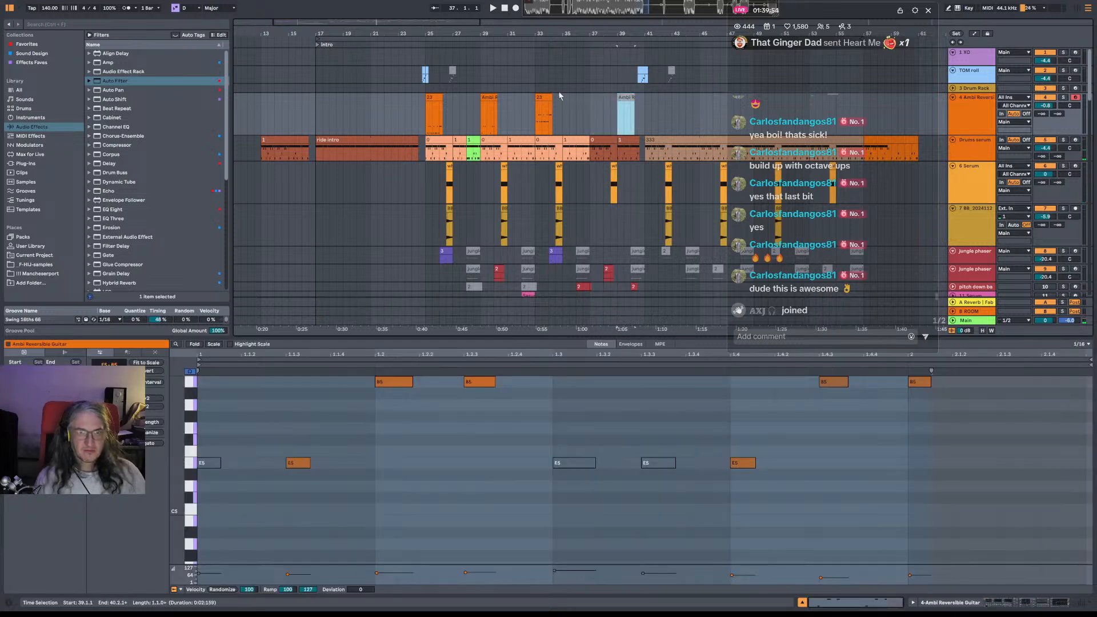
left_click_drag(545, 93, 601, 93)
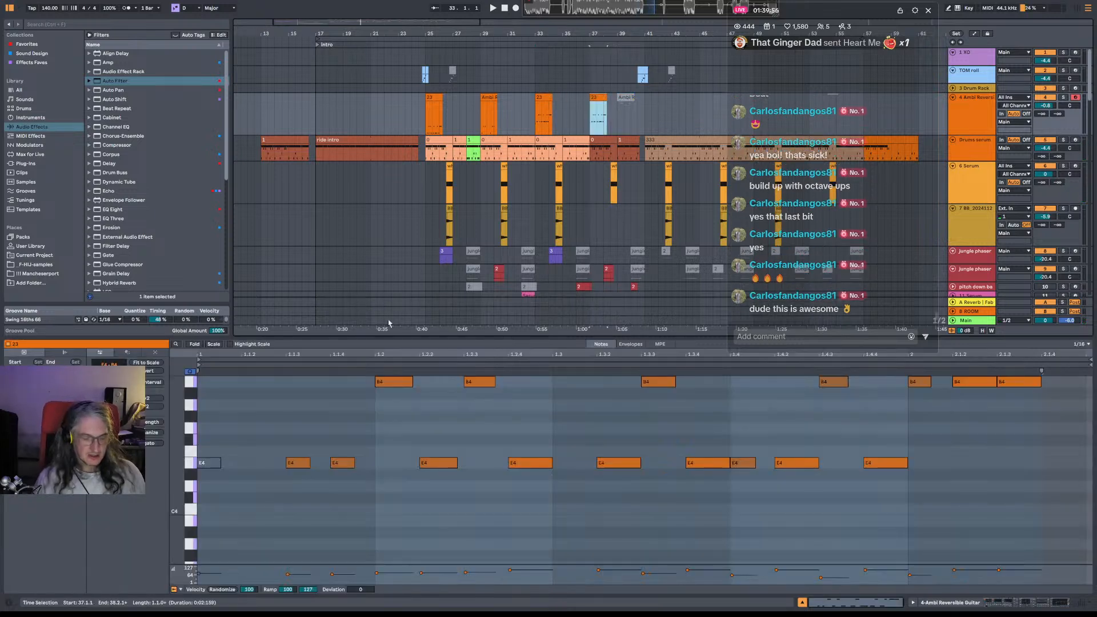
Transpose all notes of the guitar clip at bar 33 up one octave to E5 and B5, and audition it.
key("ctrl+a")
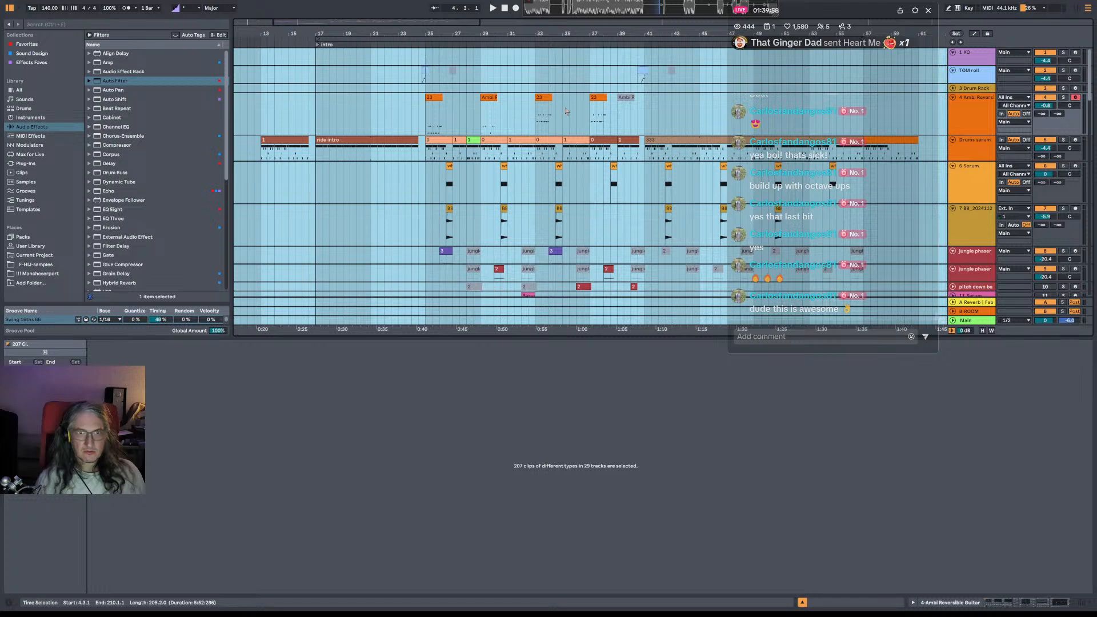
left_click(545, 97)
left_click(521, 475)
key("ctrl+a")
left_click(516, 505)
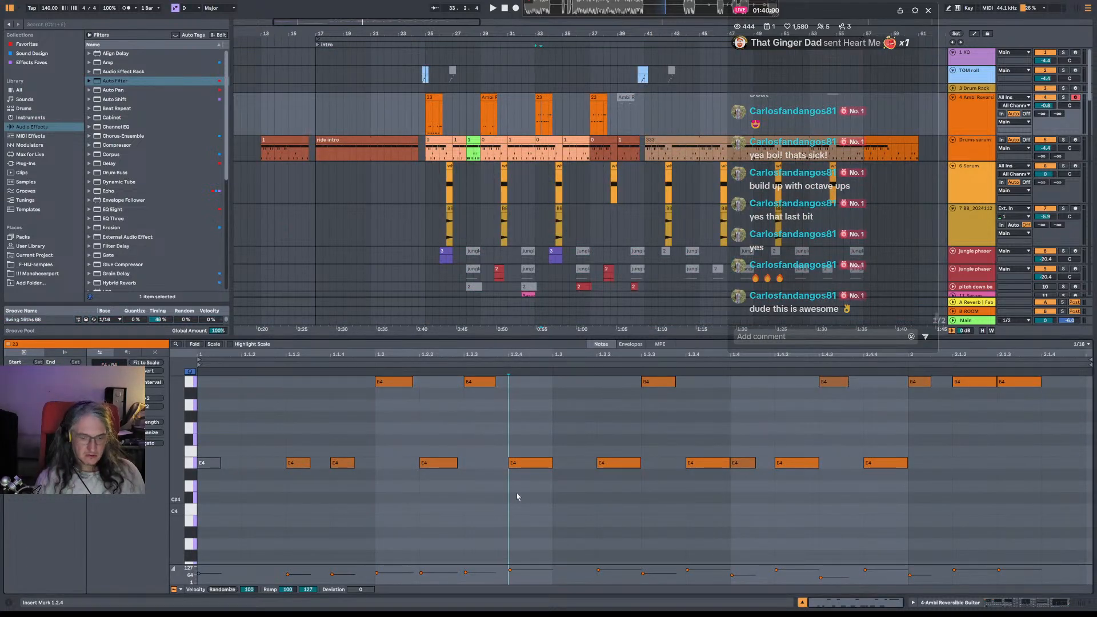
key("ctrl+a")
key("shift+Up")
key("space")
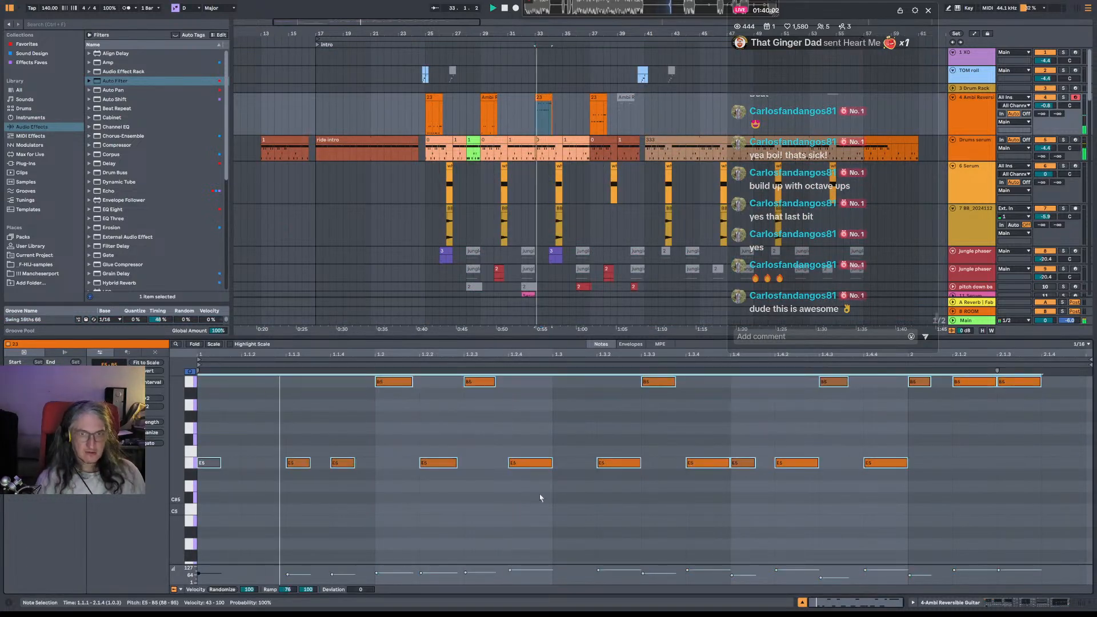
left_click(538, 131)
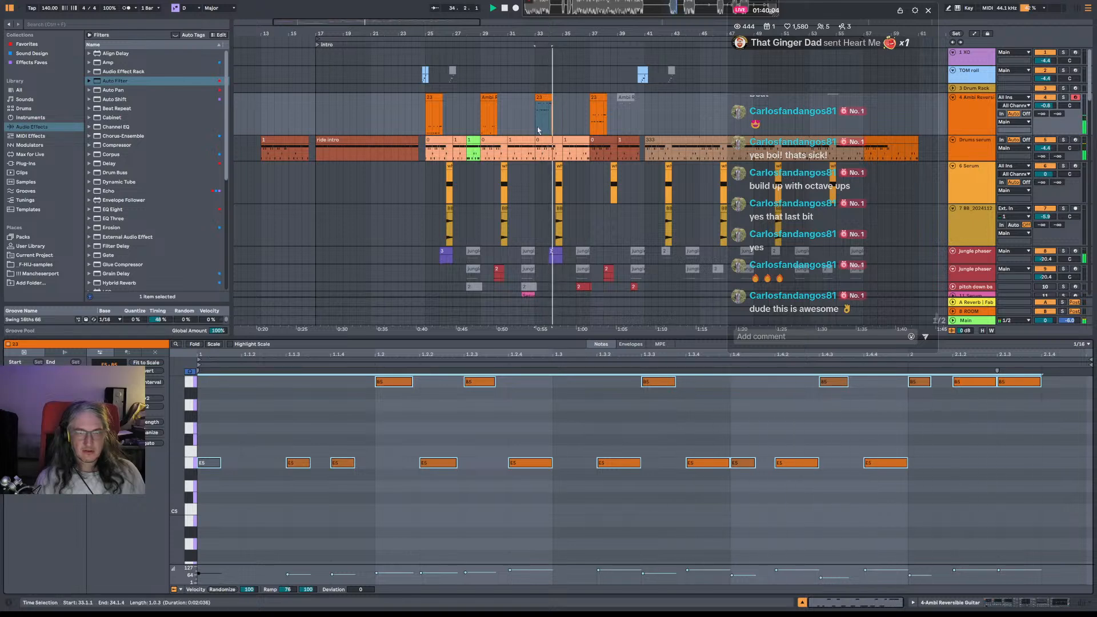
key("space")
Transpose all notes of the copied guitar clip at bar 37 up one octave to E5 and B5, and play the section.
left_click(575, 108)
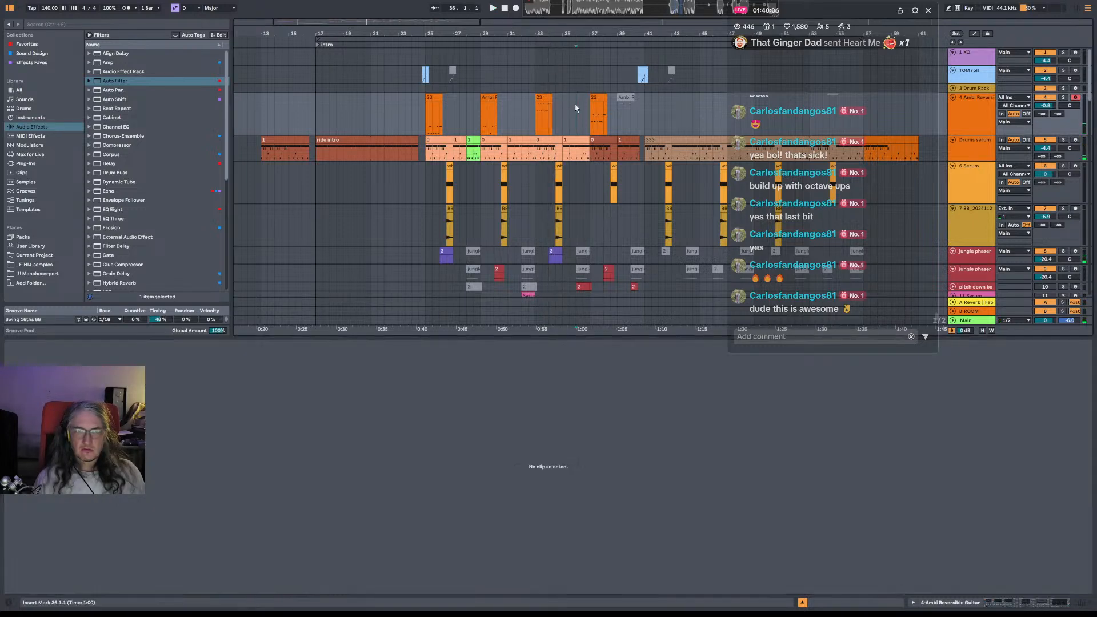
left_click(598, 117)
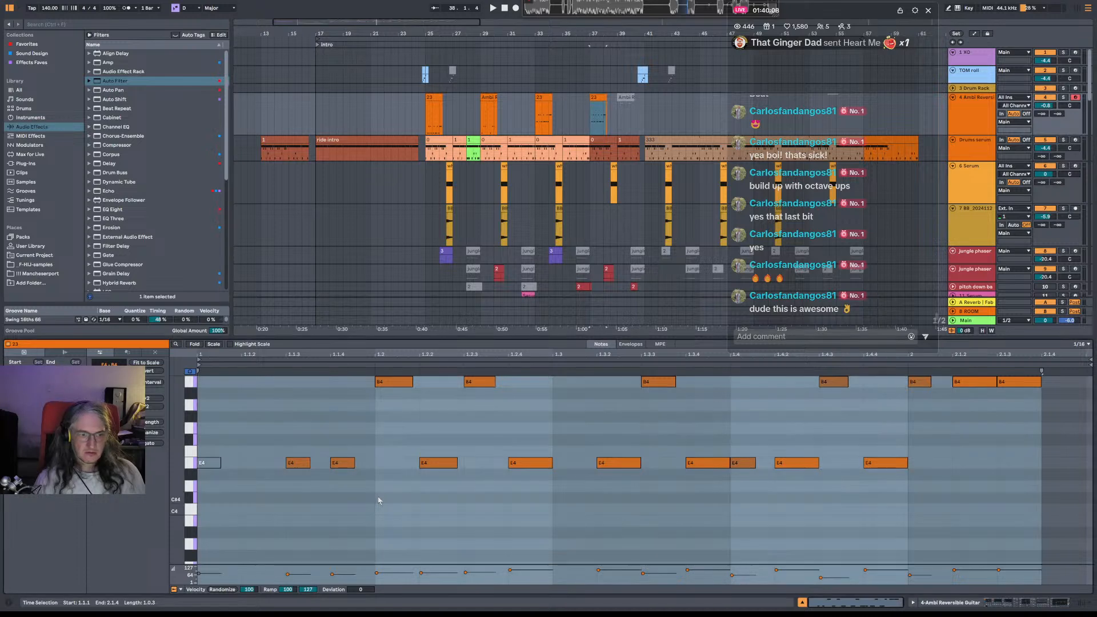
key("ctrl+a")
key("shift+Up")
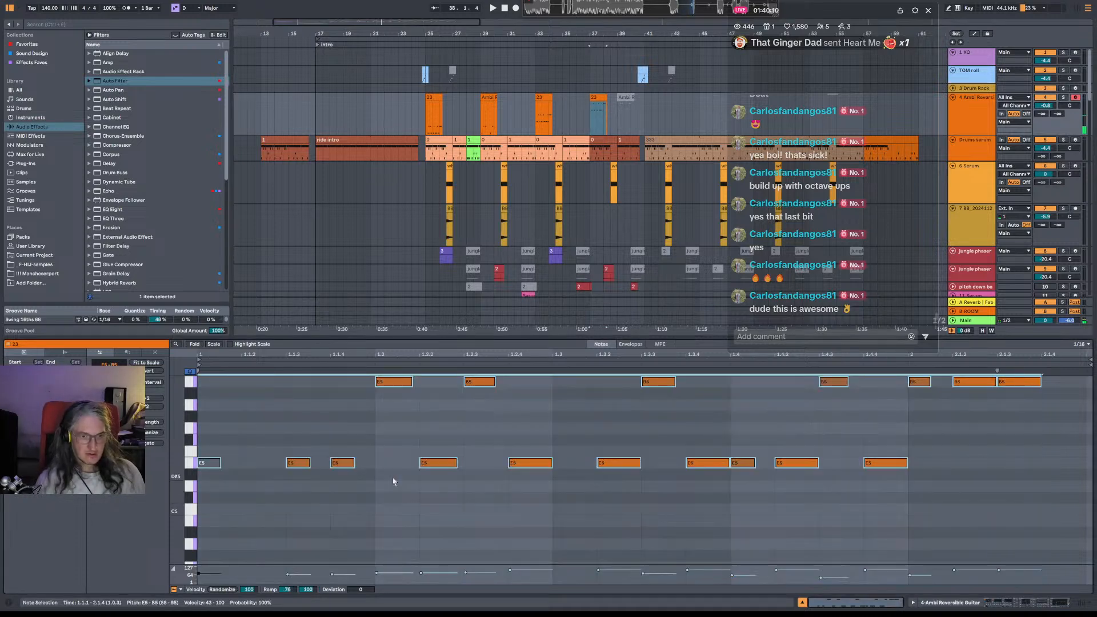
key("space")
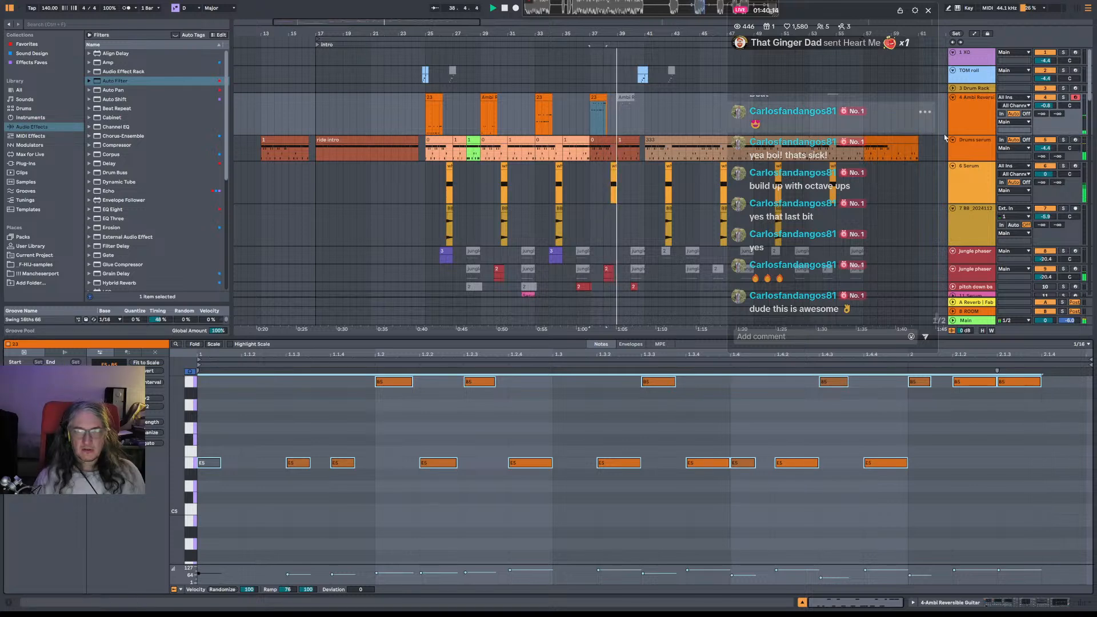
left_click(973, 118)
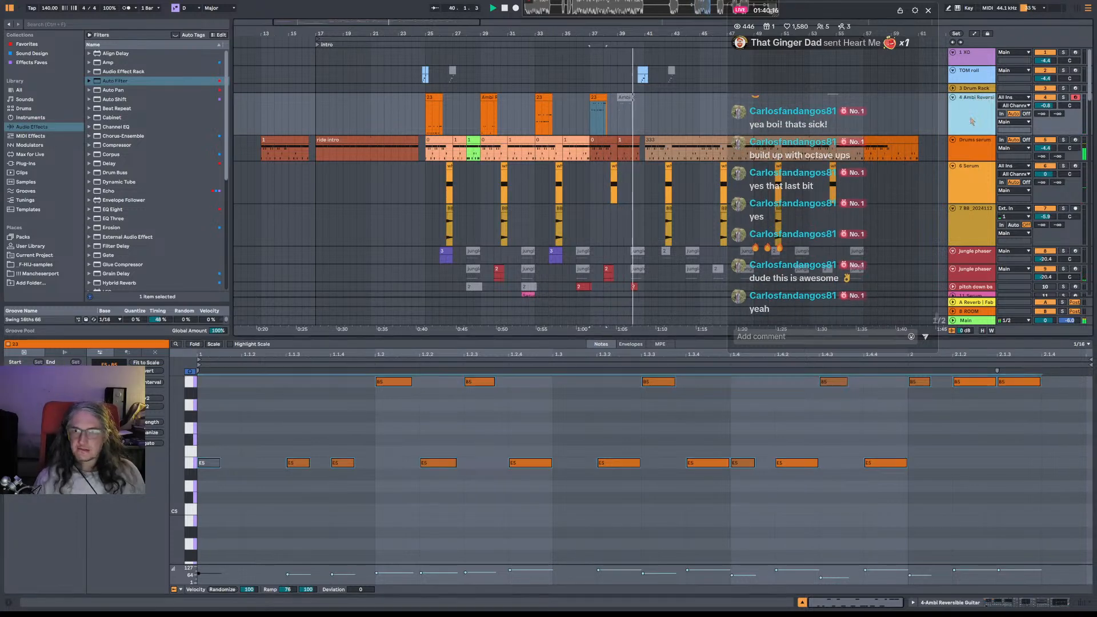
key("space")
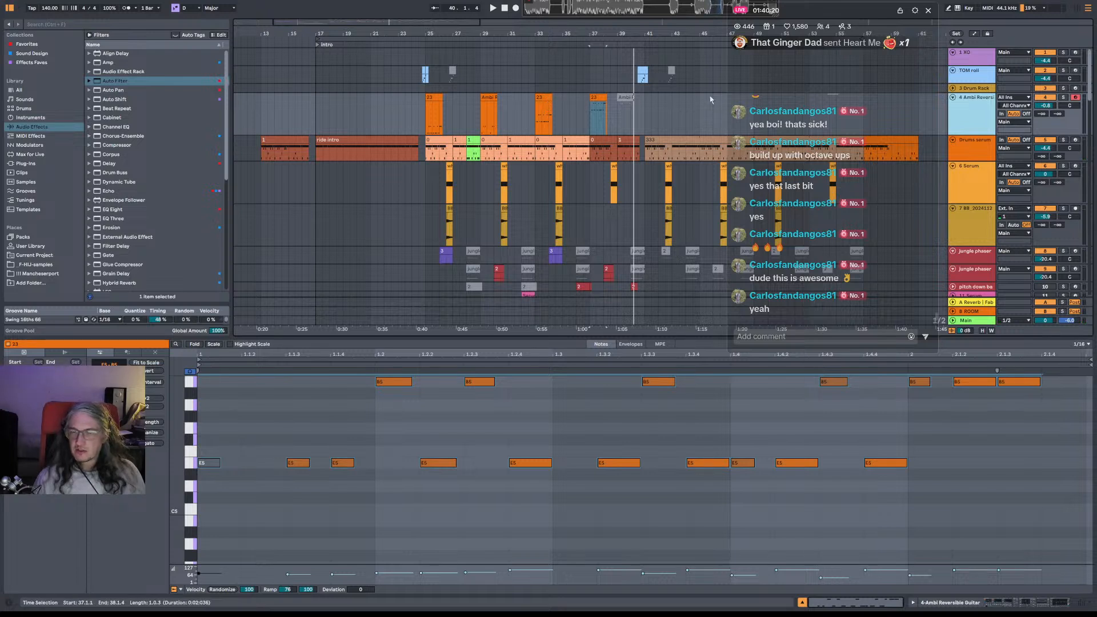
Search the whole library for "melot" and preview the MELOT WAV samples, including MELOT1, MELOT2 and MELOT6.
left_click(20, 91)
left_click(66, 26)
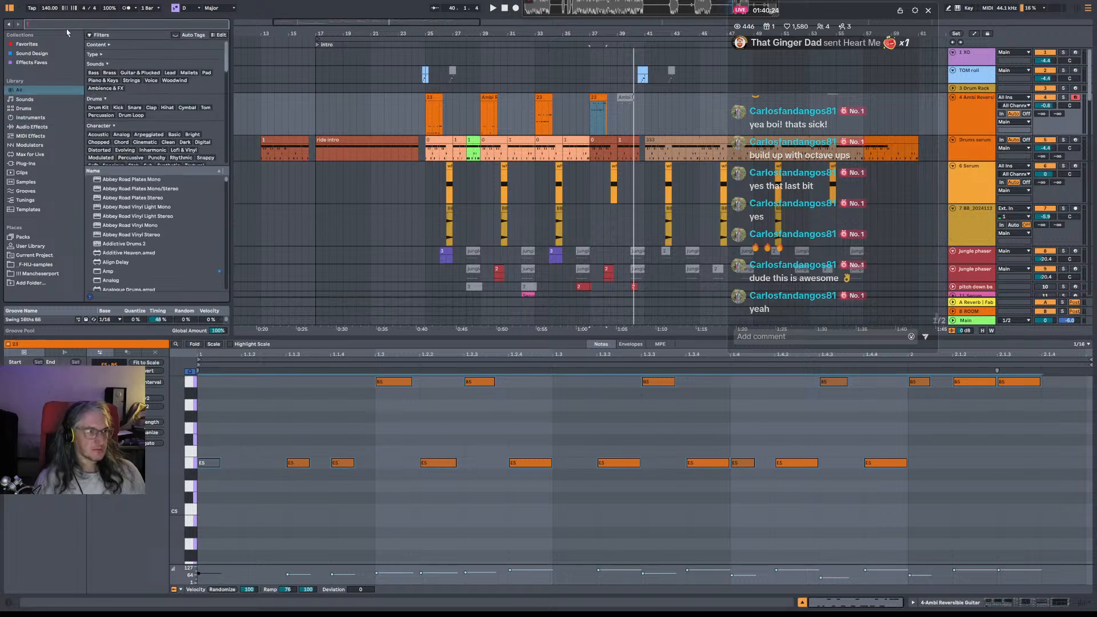
type("melo")
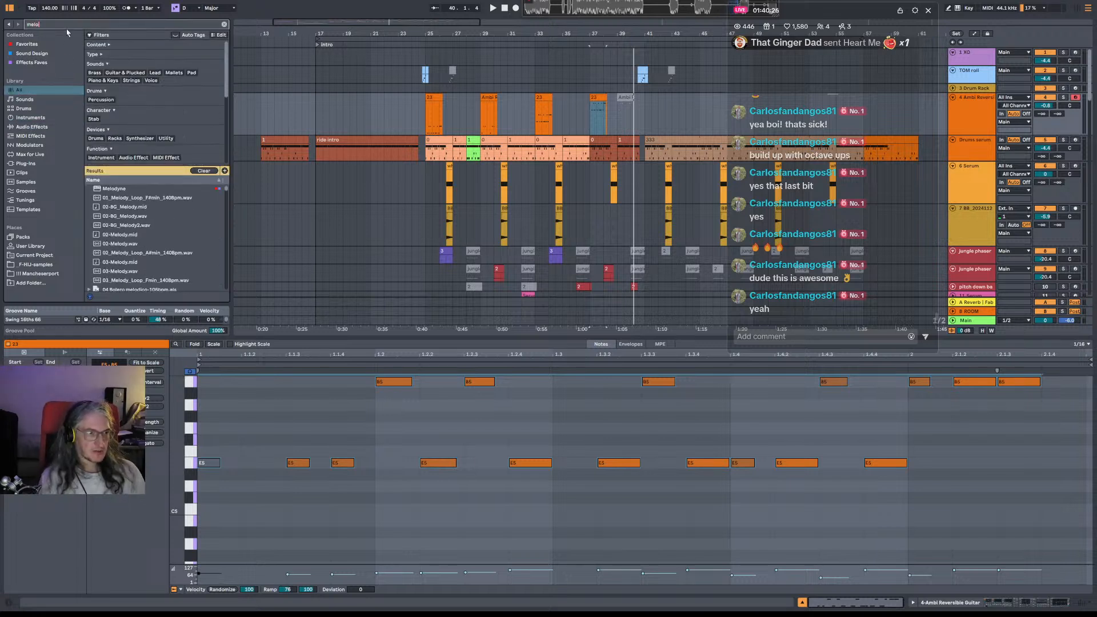
type("tro")
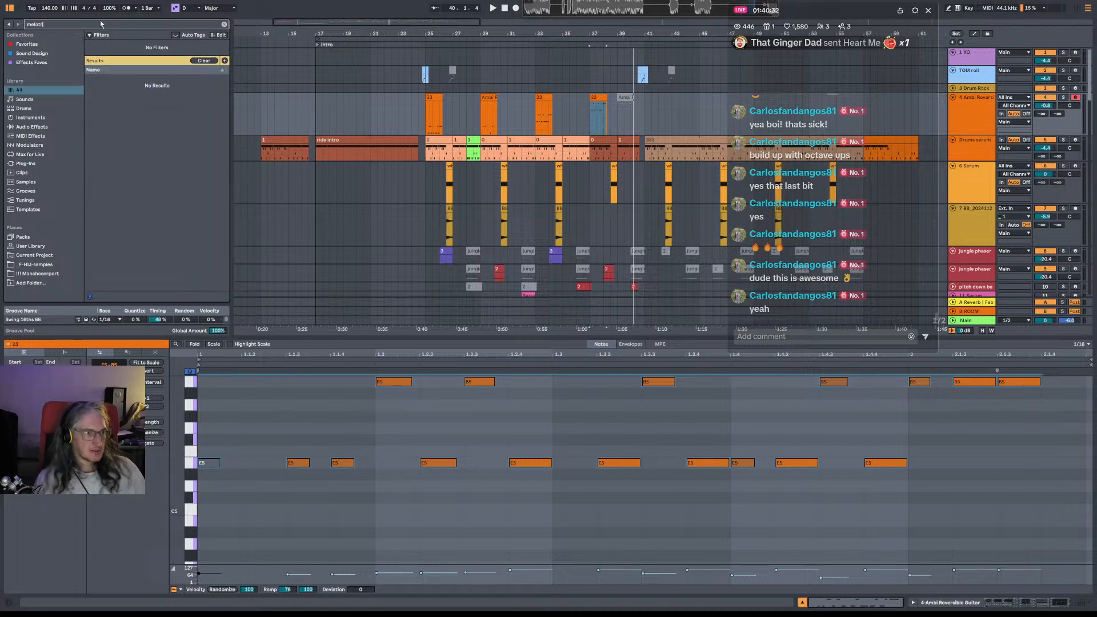
key("BackSpace")
left_click(127, 101)
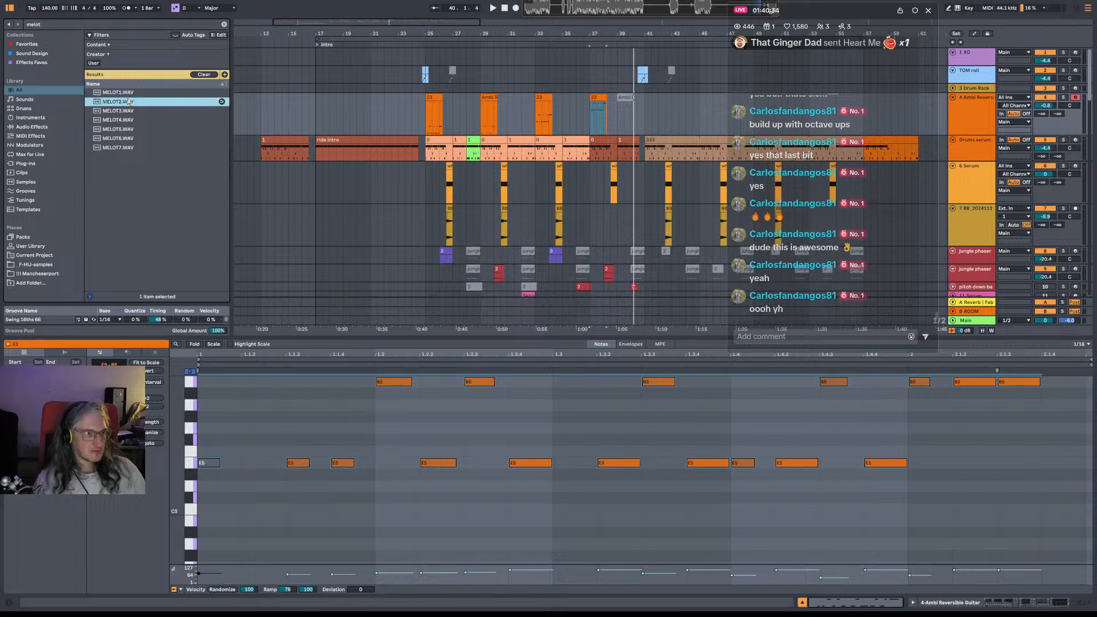
left_click(127, 92)
left_click(135, 138)
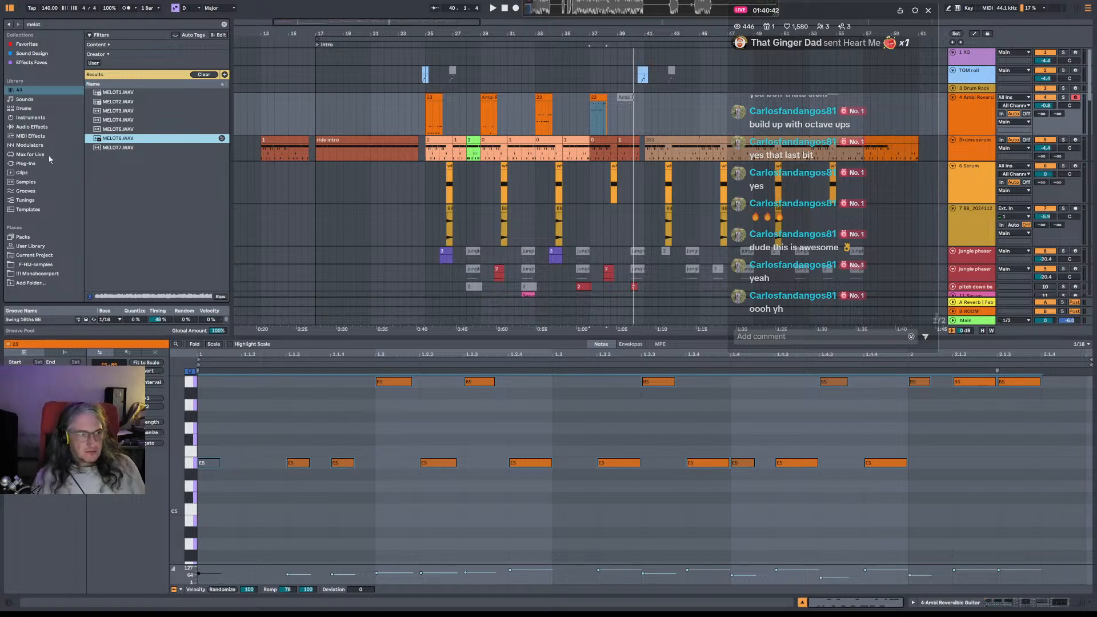
Search for "melot" in the HU samples folder, the Manchesterport folder and the audio effects, and clear the search.
left_click(48, 264)
left_click(101, 26)
type("melot")
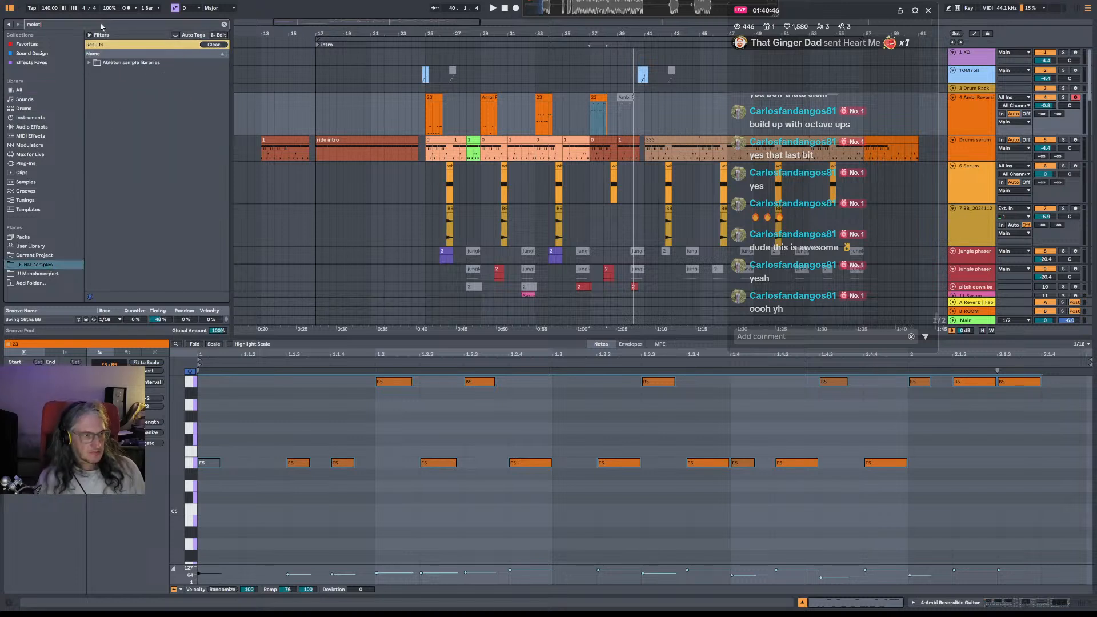
type("rn")
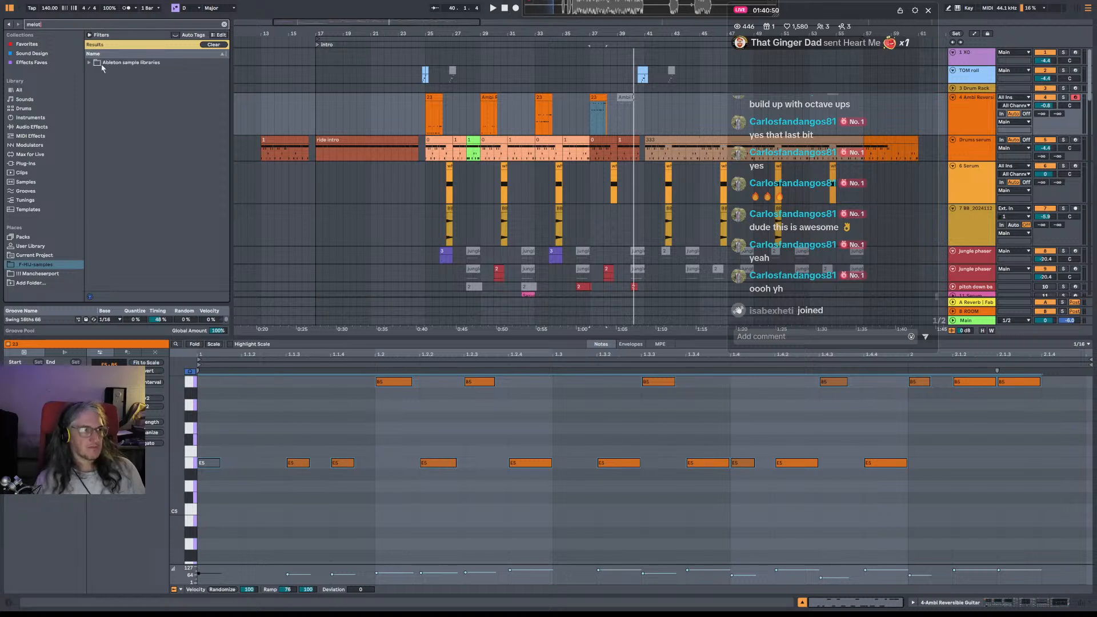
type("r")
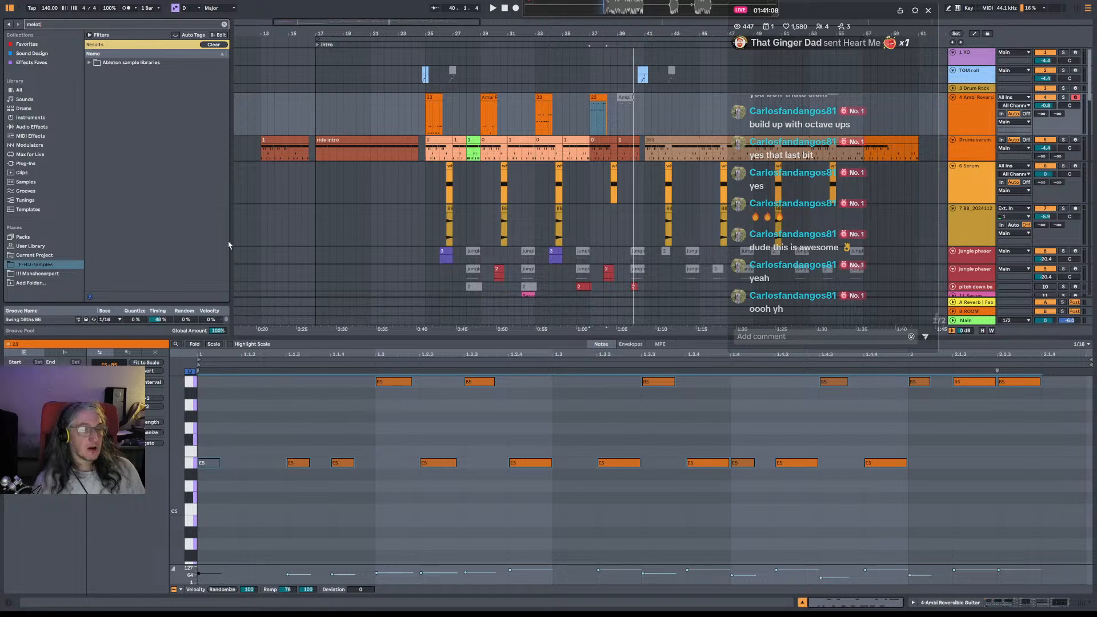
left_click(47, 275)
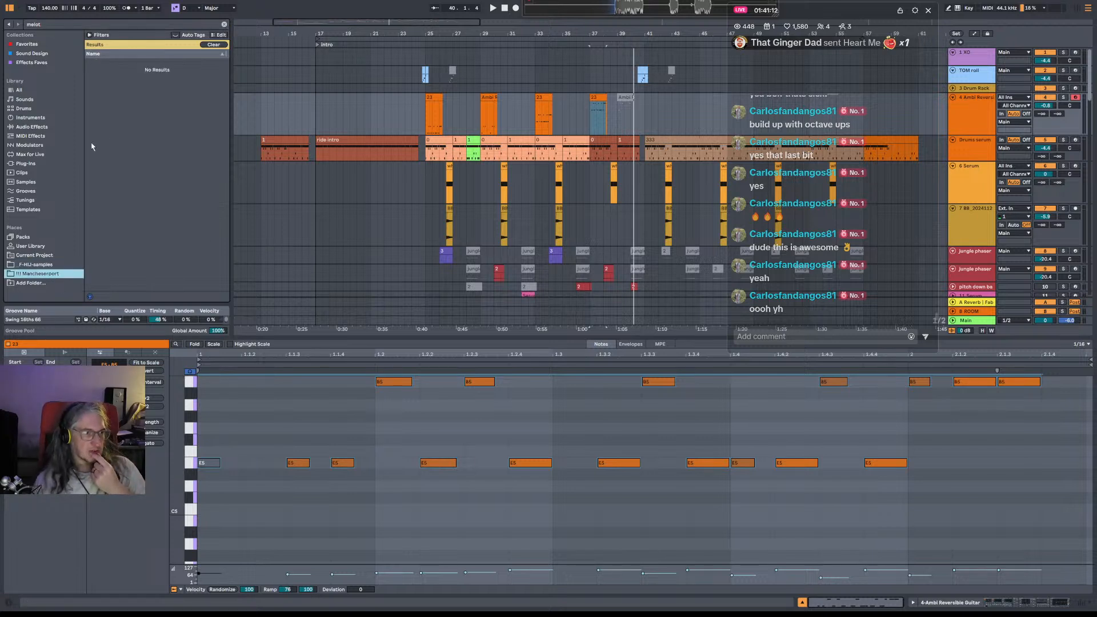
left_click(31, 128)
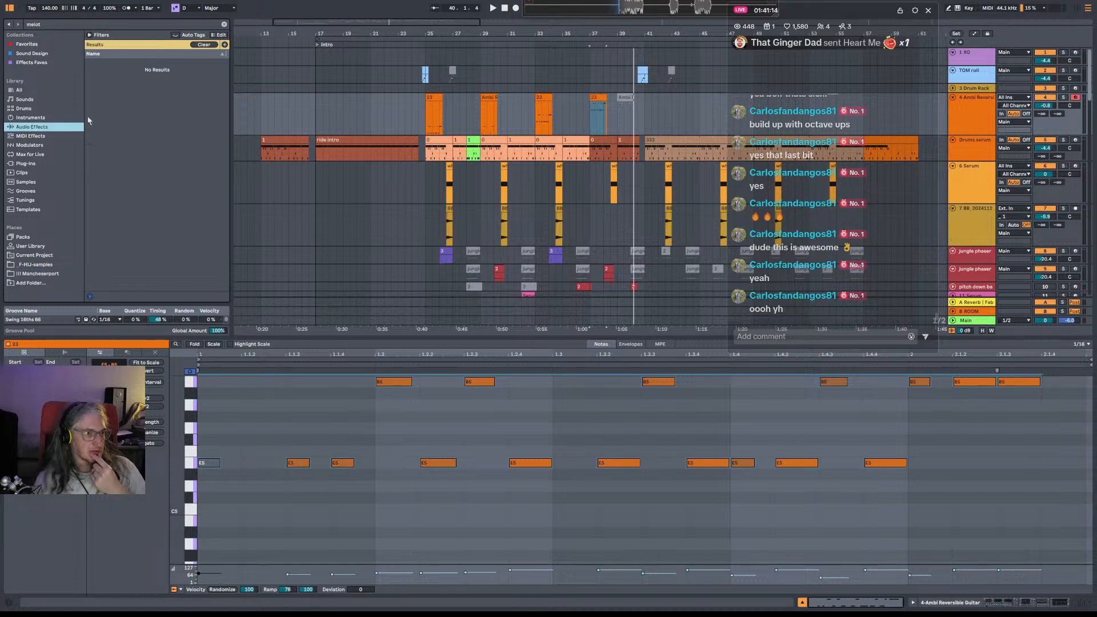
left_click(224, 24)
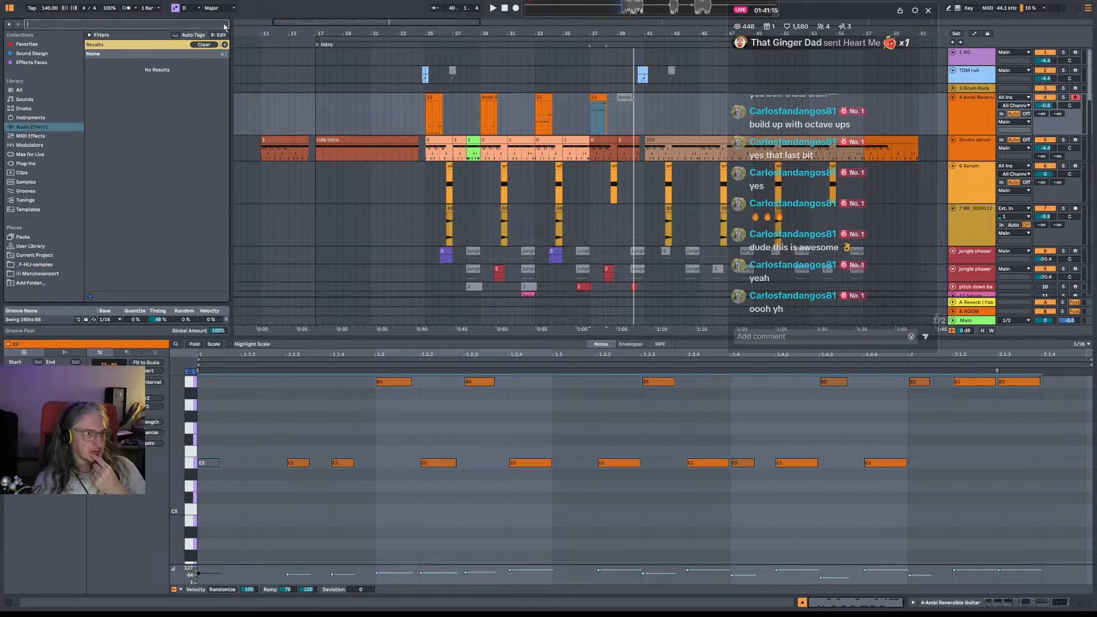
Open the Loopcloud folder in the HU samples and preview the dry female vocal shouts Drop_It, Bounce and Ash.
left_click(47, 266)
scroll(136, 182, "down", 5)
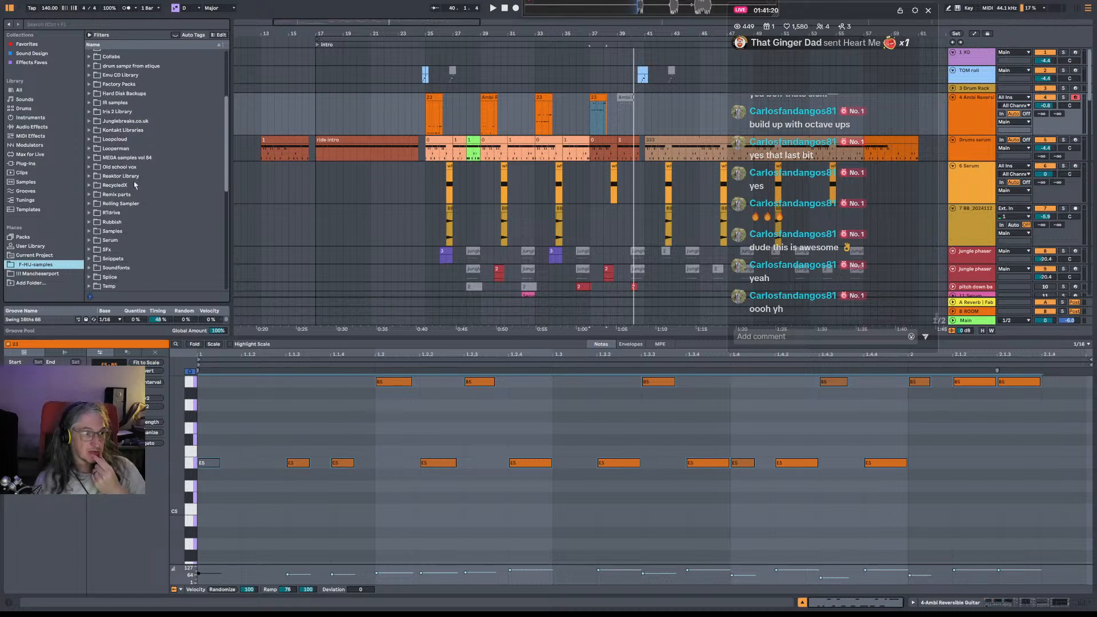
scroll(136, 184, "down", 1)
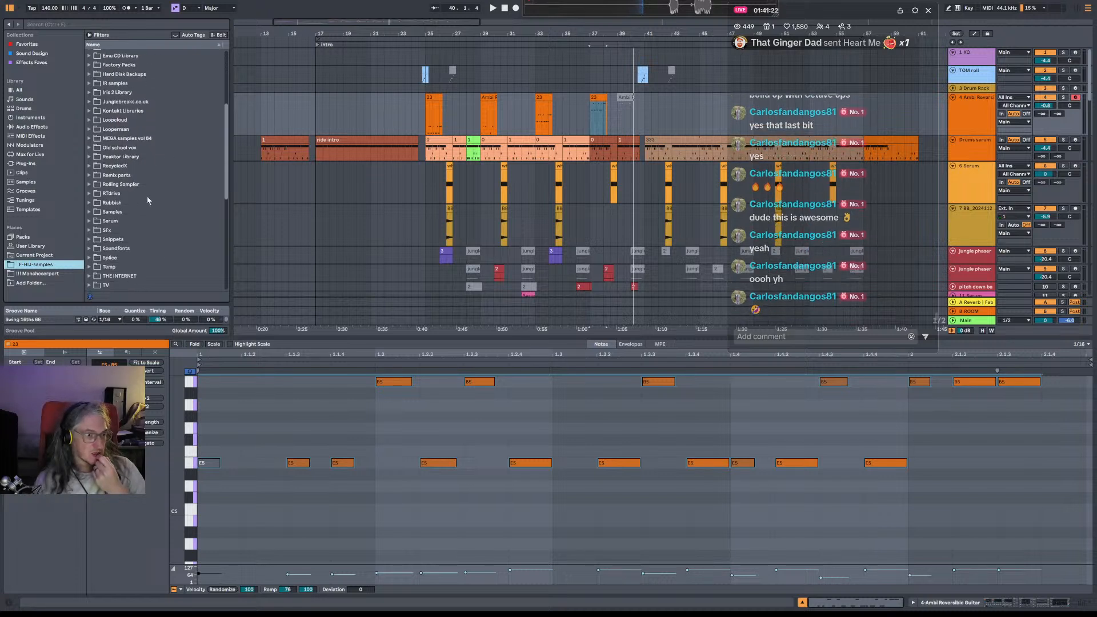
scroll(147, 200, "up", 2)
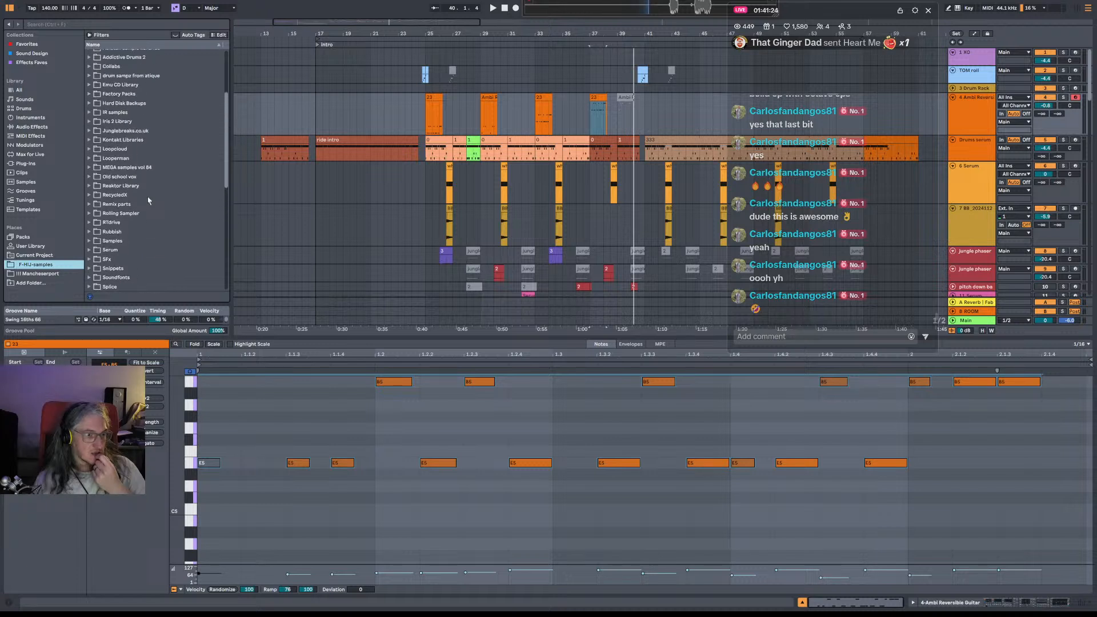
scroll(148, 200, "up", 4)
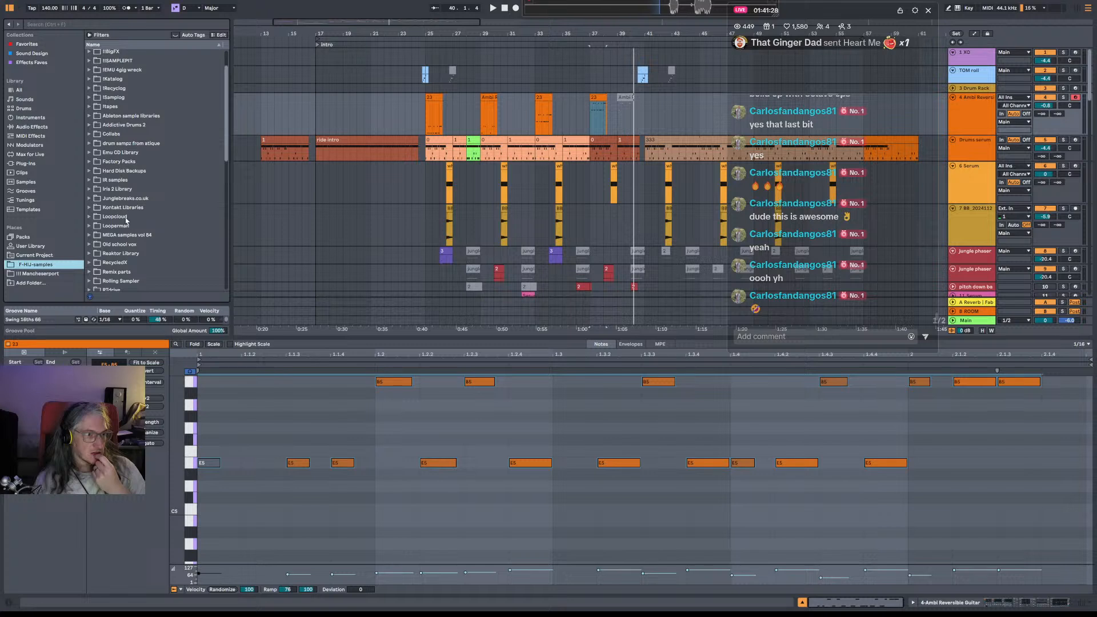
left_click(126, 218)
left_click(90, 218)
scroll(127, 211, "down", 3)
left_click(162, 187)
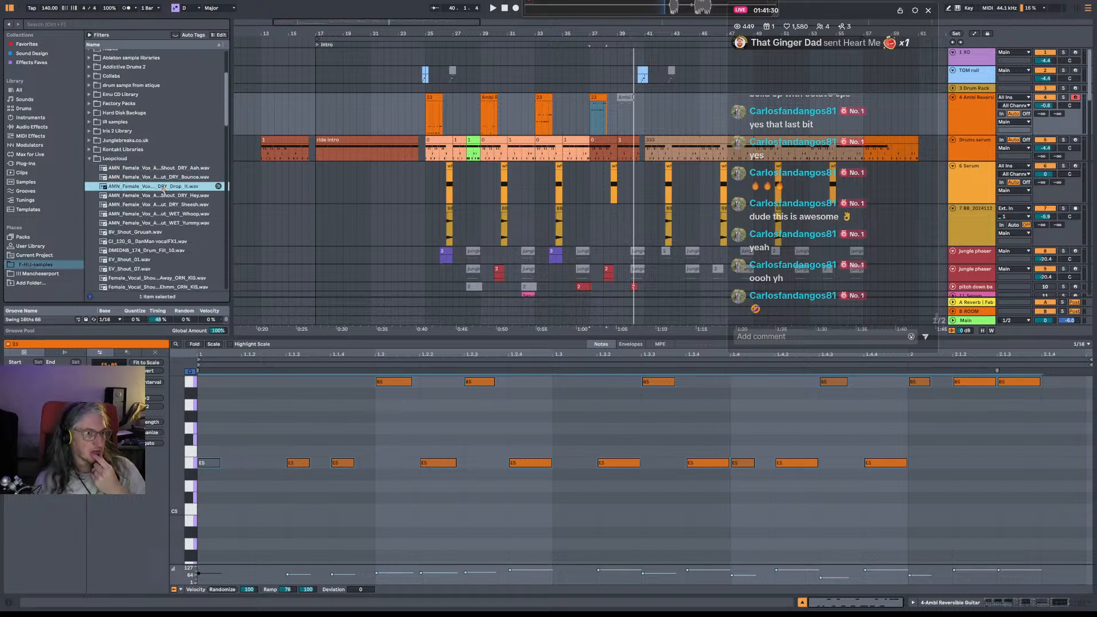
key("Up")
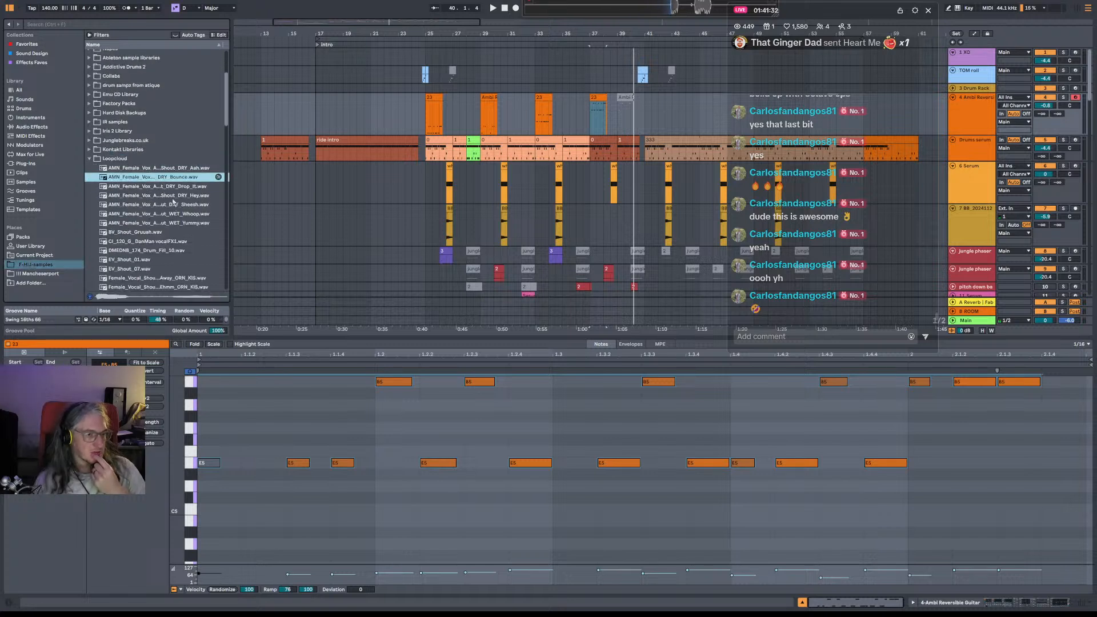
key("Up")
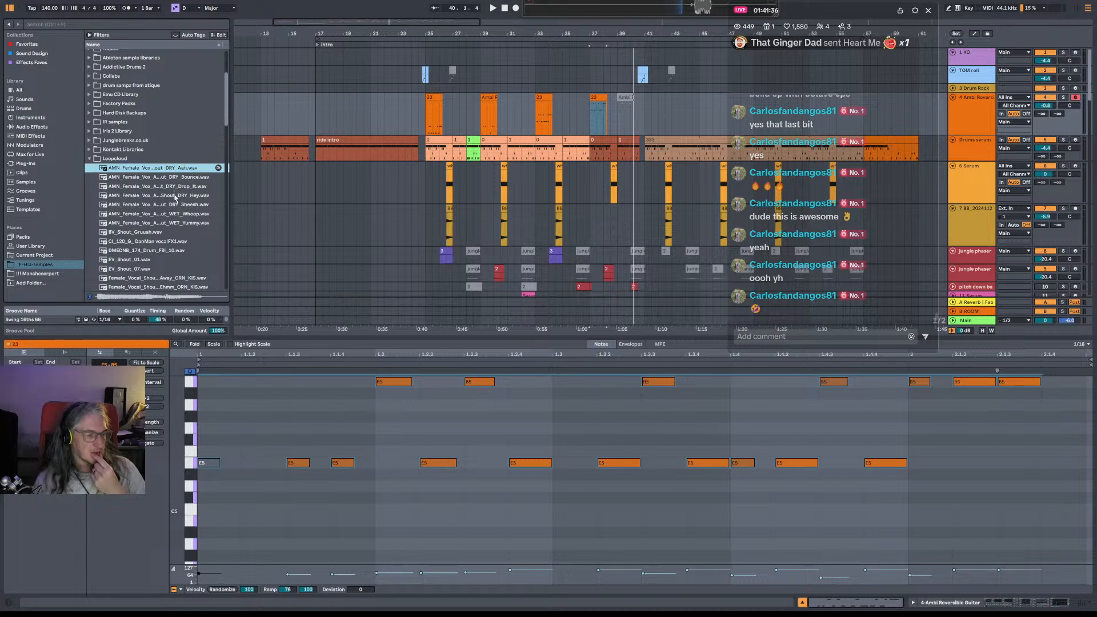
Preview the female vocal shouts DRY Hey, DRY Sheesh, WET Whoop and WET Yummy in the Loopcloud folder.
left_click(176, 195)
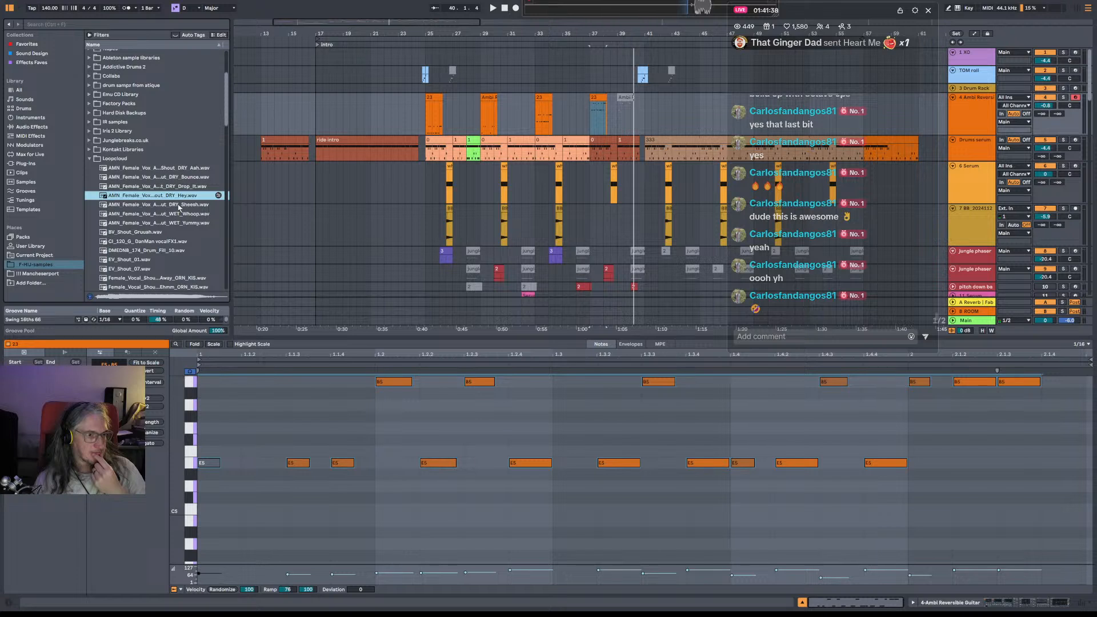
left_click(180, 206)
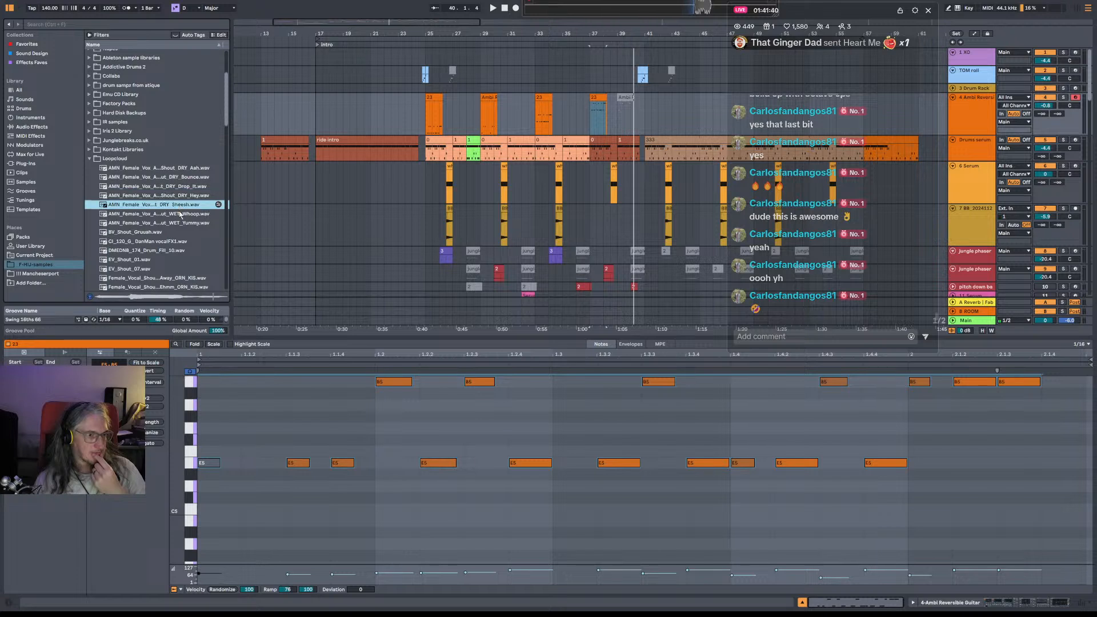
left_click(180, 214)
left_click(183, 226)
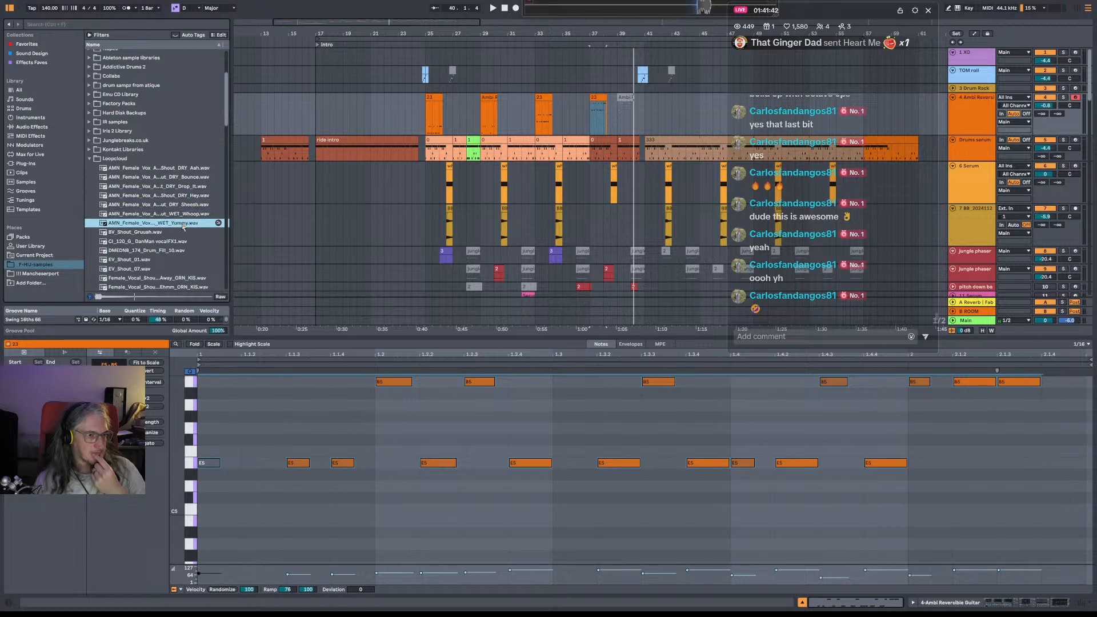
left_click(179, 205)
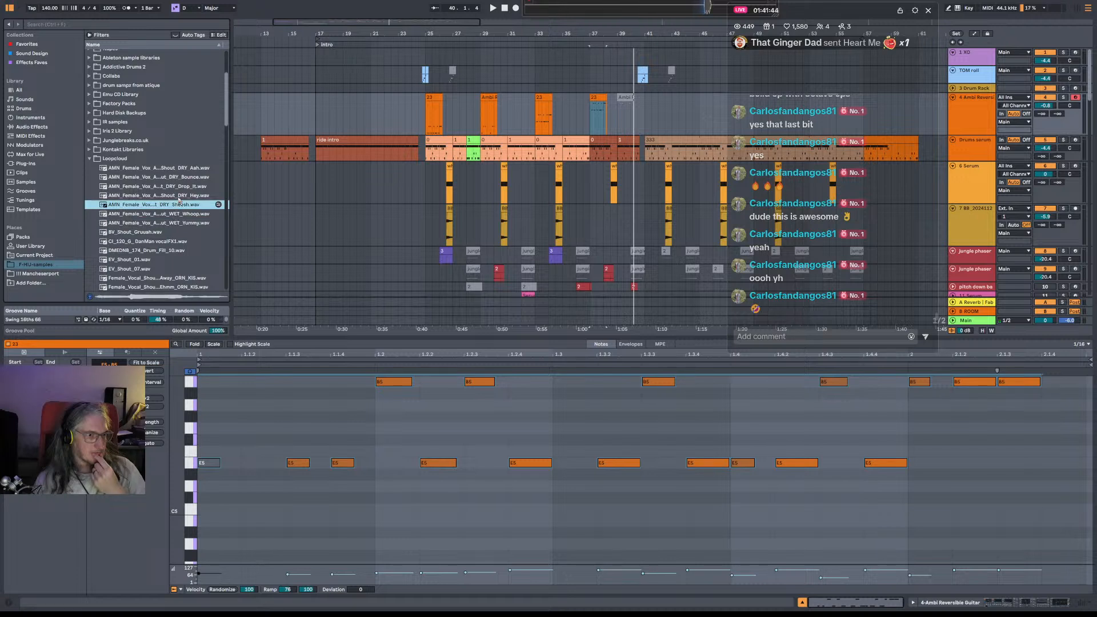
left_click(179, 195)
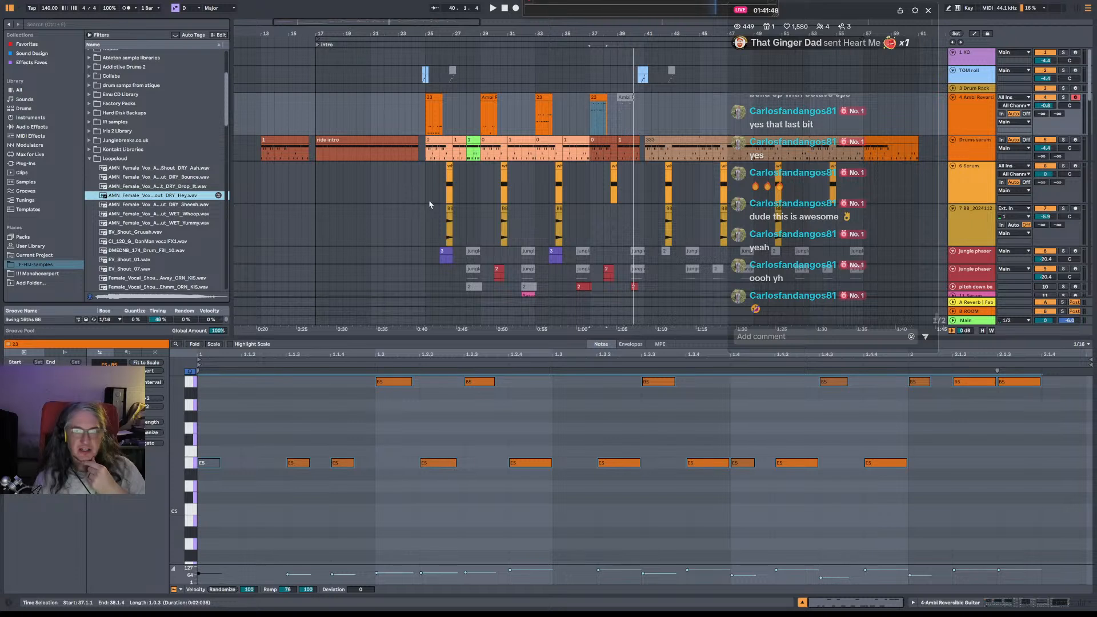
Add an audio track below the guitar track and place the dry Hey shout sample on it at bar 25.
left_click(989, 121)
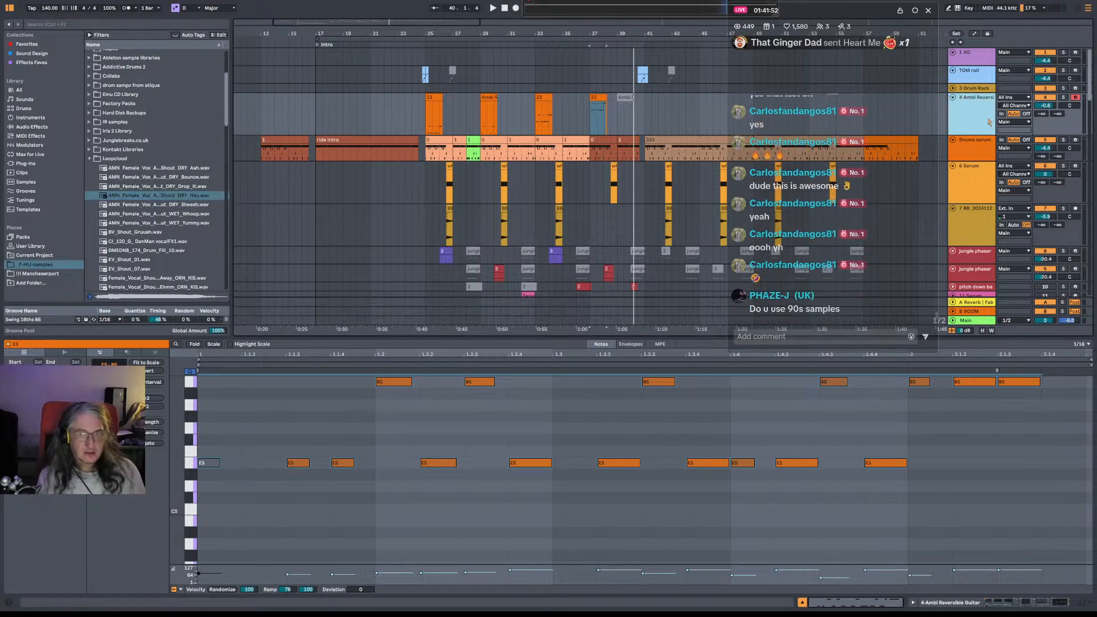
key("ctrl+t")
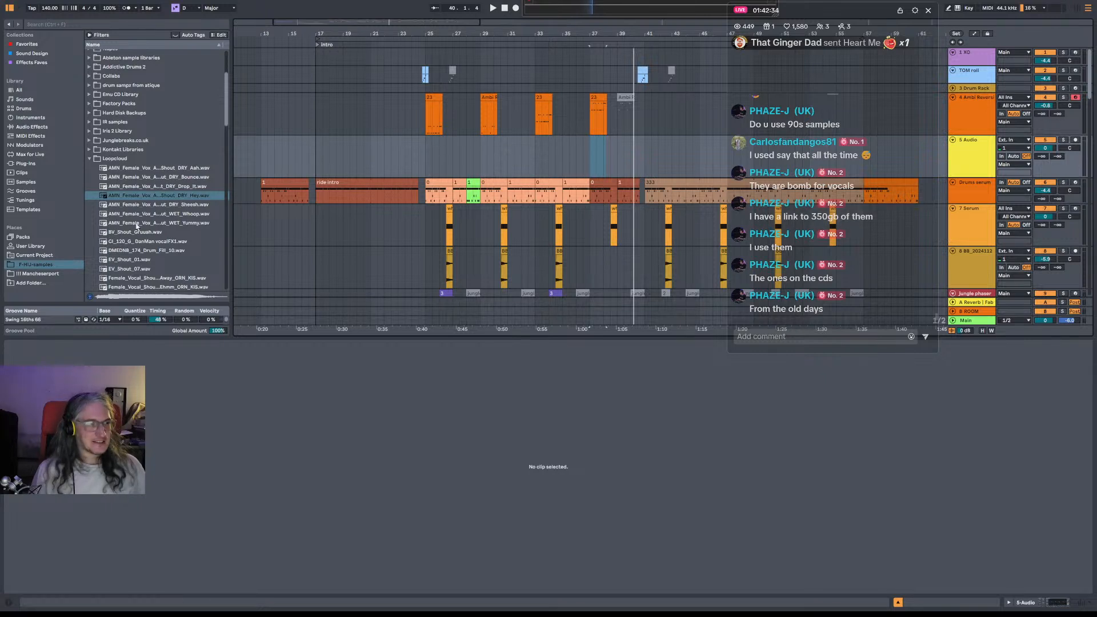
left_click(153, 204)
left_click(157, 197)
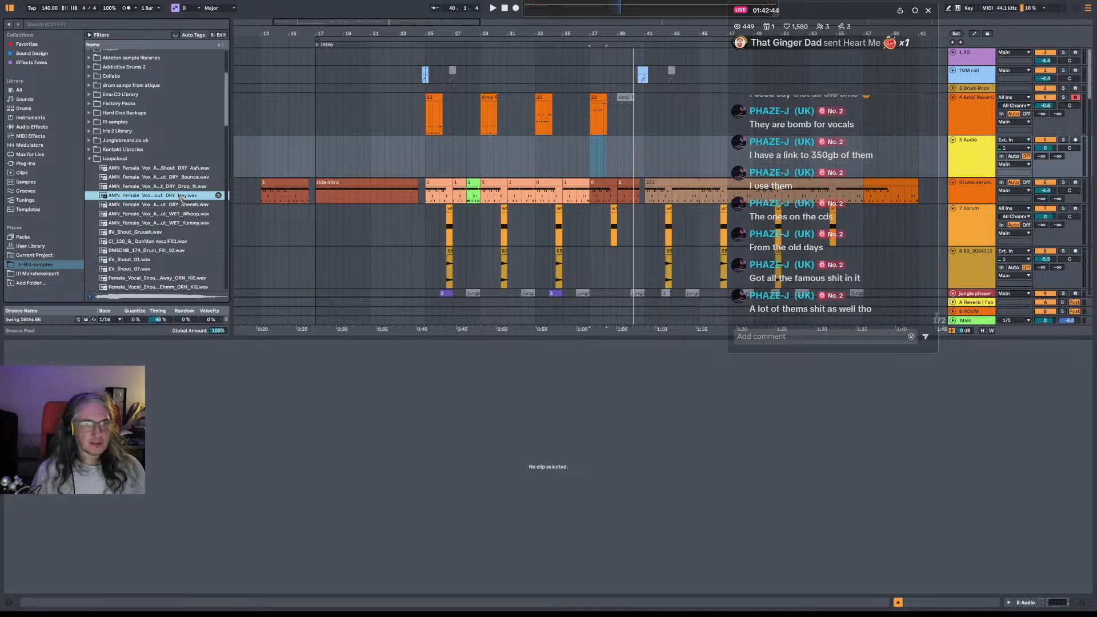
left_click(428, 163)
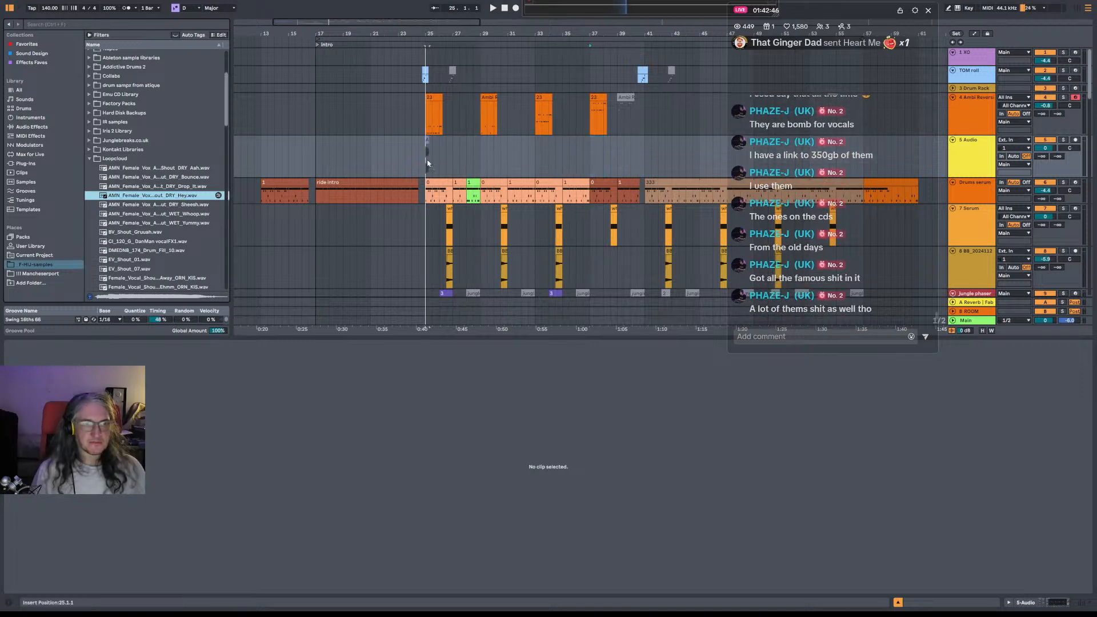
left_click_drag(427, 163, 427, 163)
left_click_drag(433, 32, 405, 32)
Insert a MIDI track below the vocal shout track, search the library for "drum rack" and load an empty Drum Rack on it.
left_click(977, 164)
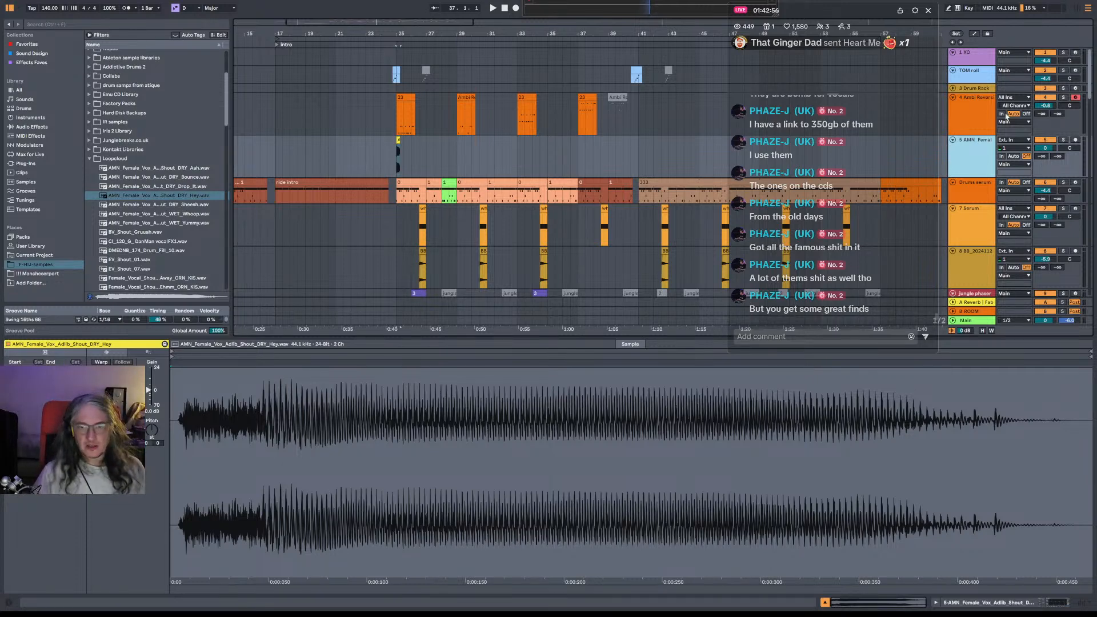
key("ctrl+shift+t")
key("ctrl+f")
type("drum rack")
key("Down")
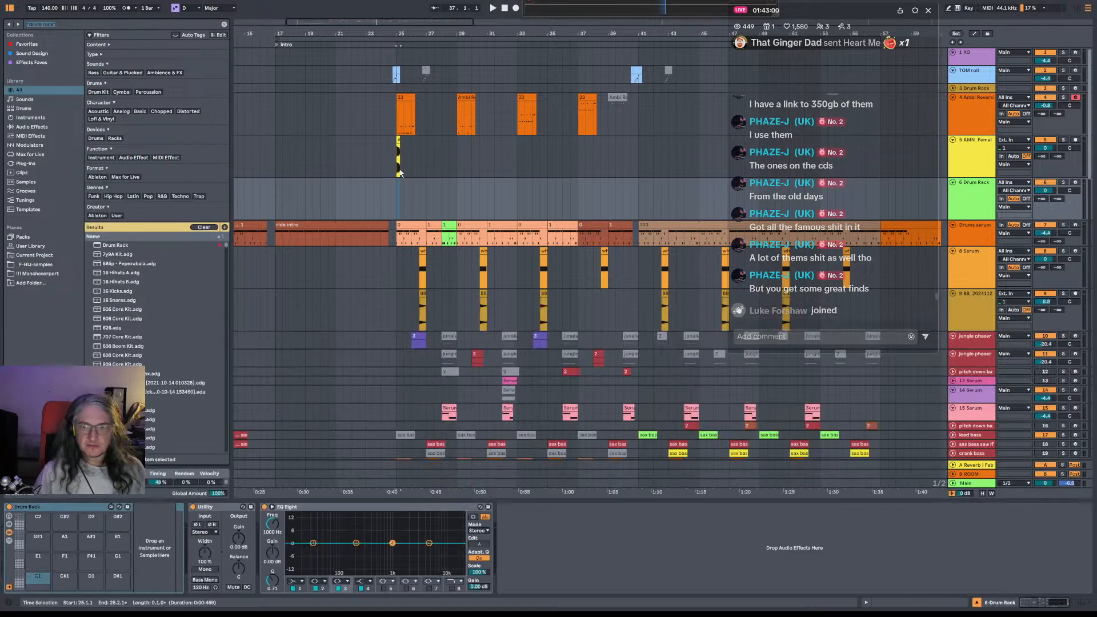
key("Return")
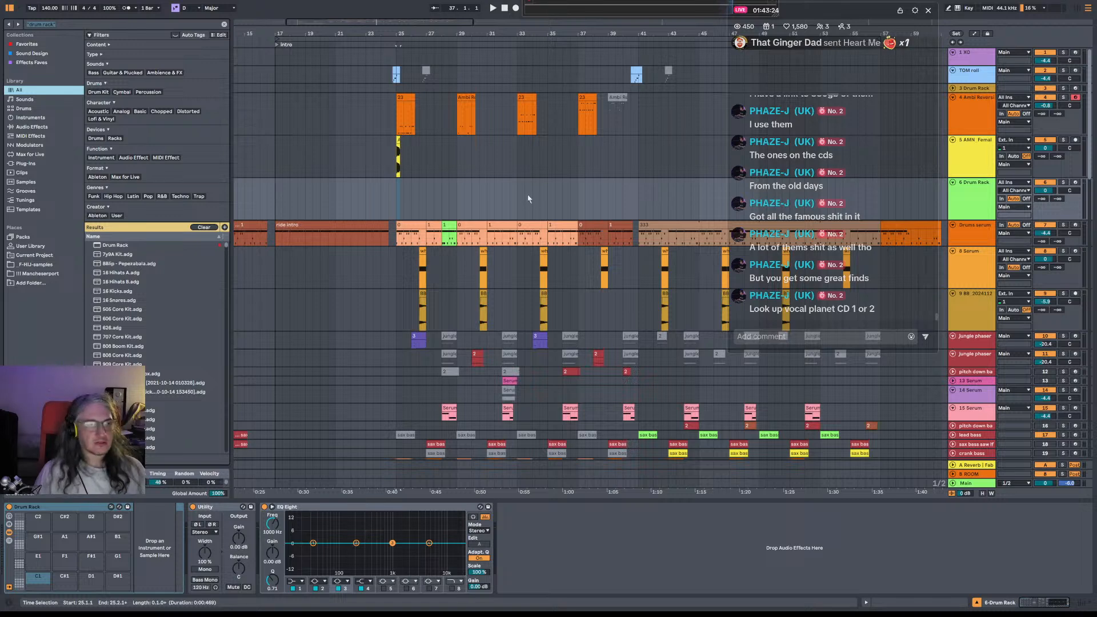
left_click(423, 139)
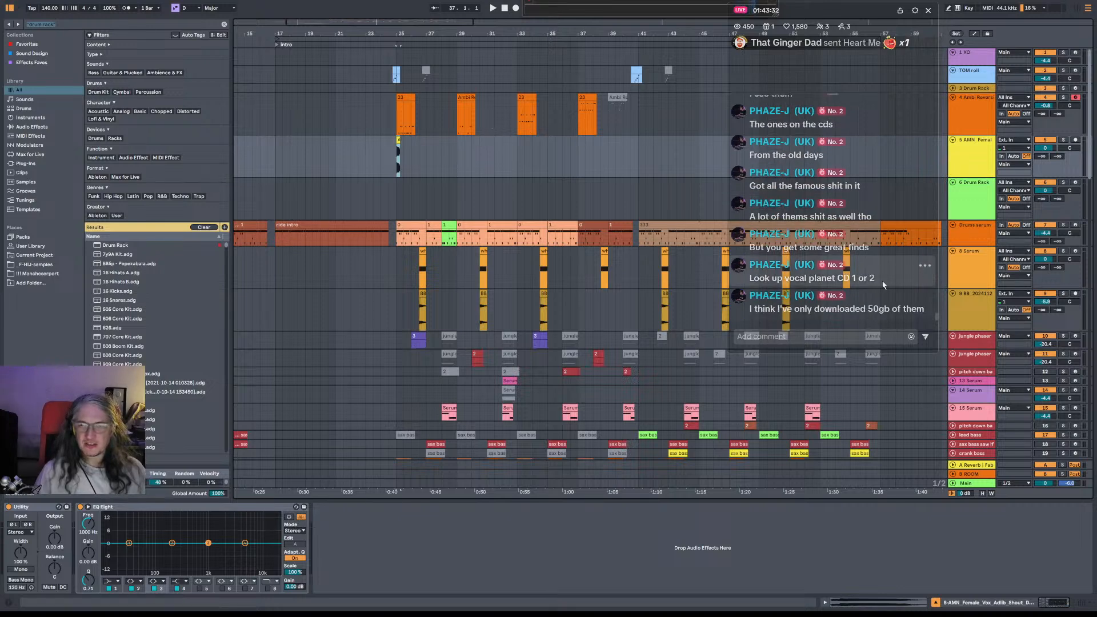
Switch to the web browser, search for "vocal planet", examine the Spectrasonics legacy product page and return to Ableton Live.
key("alt+Tab")
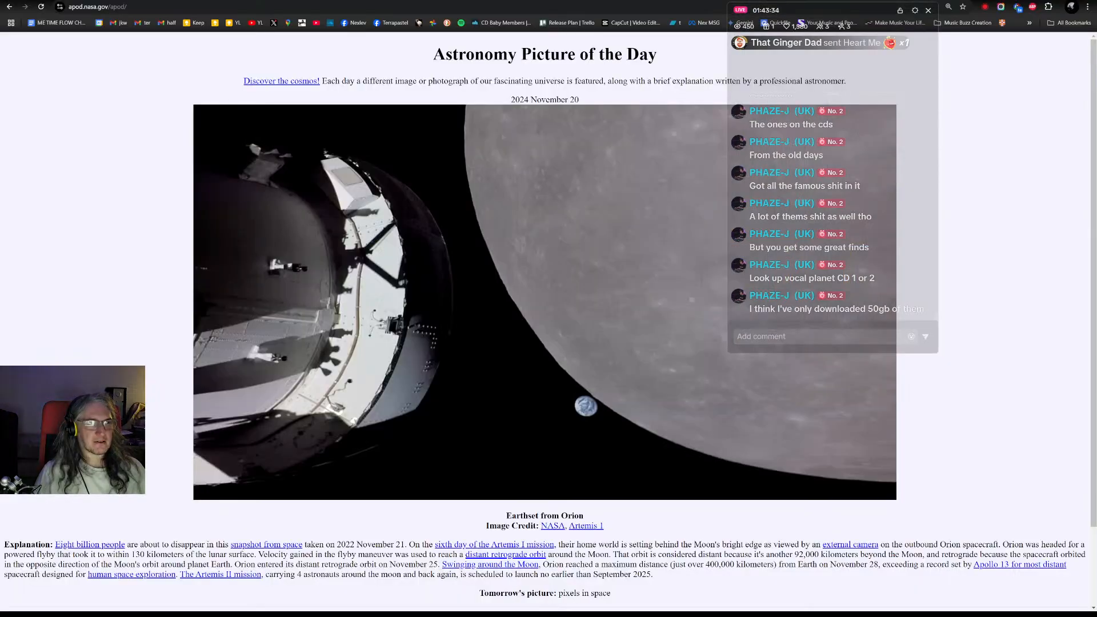
key("ctrl+t")
type("voc")
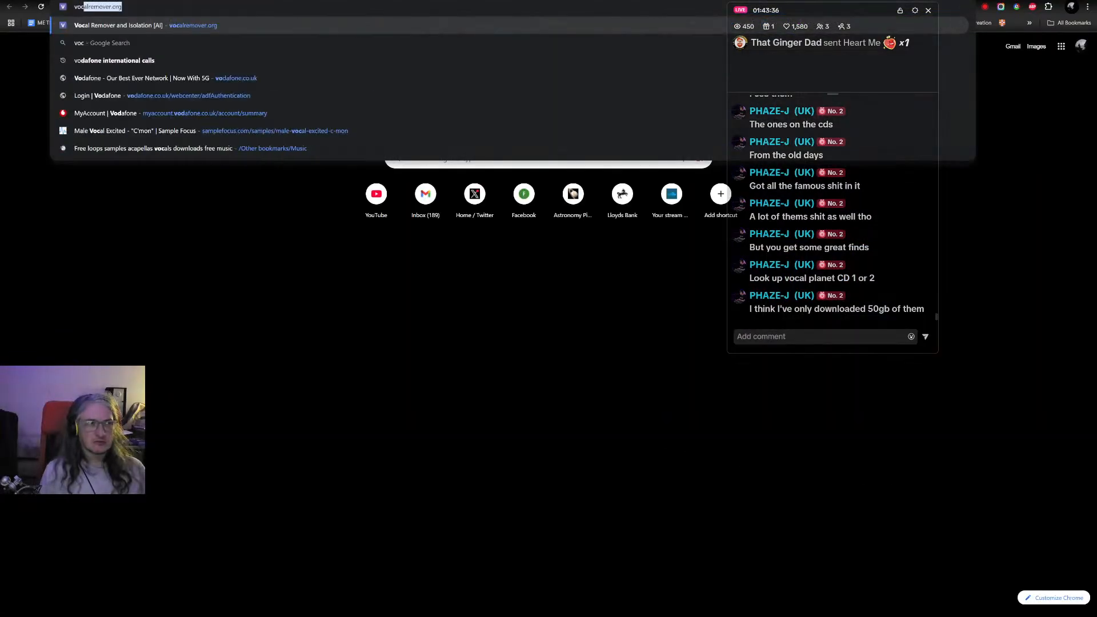
type("al planet")
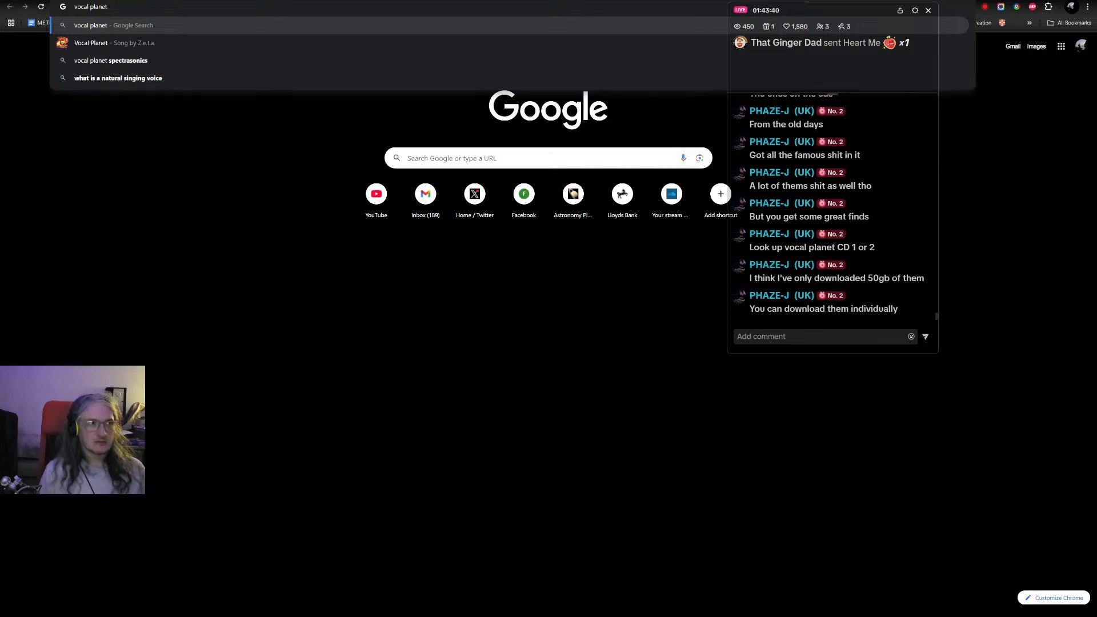
key("Return")
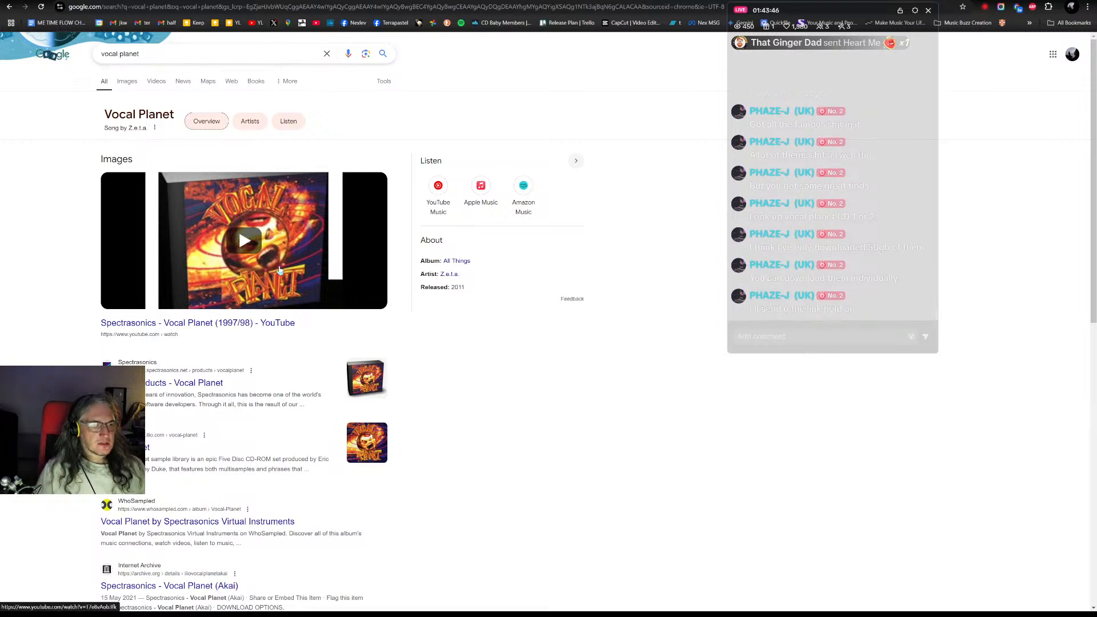
scroll(264, 340, "down", 1)
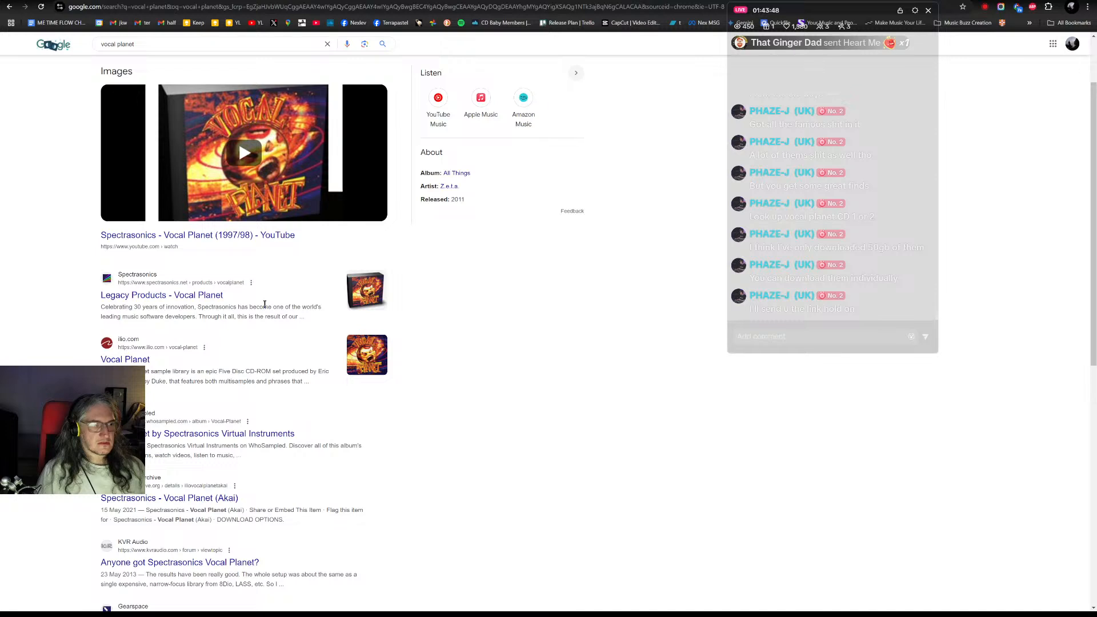
left_click(194, 295)
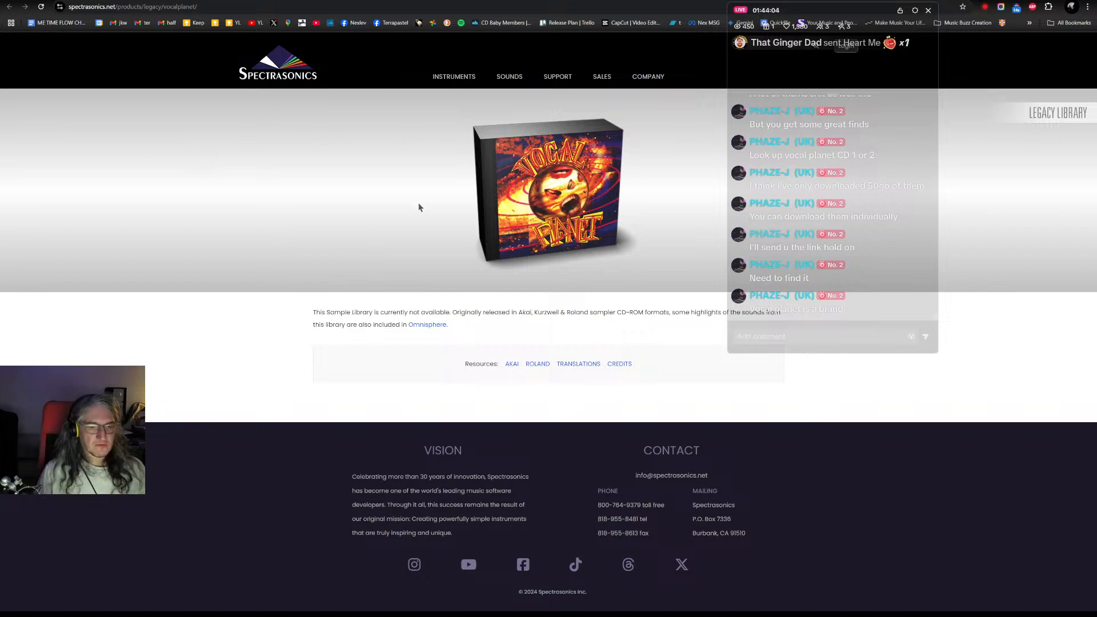
key("ctrl+shift+Tab")
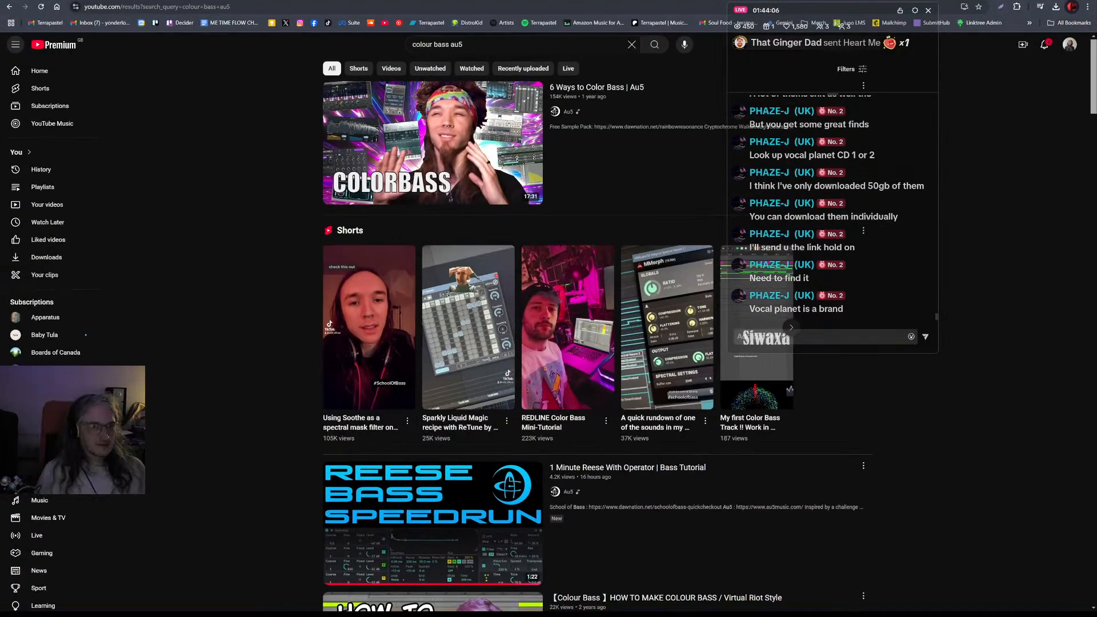
key("ctrl+Tab")
key("alt+Tab")
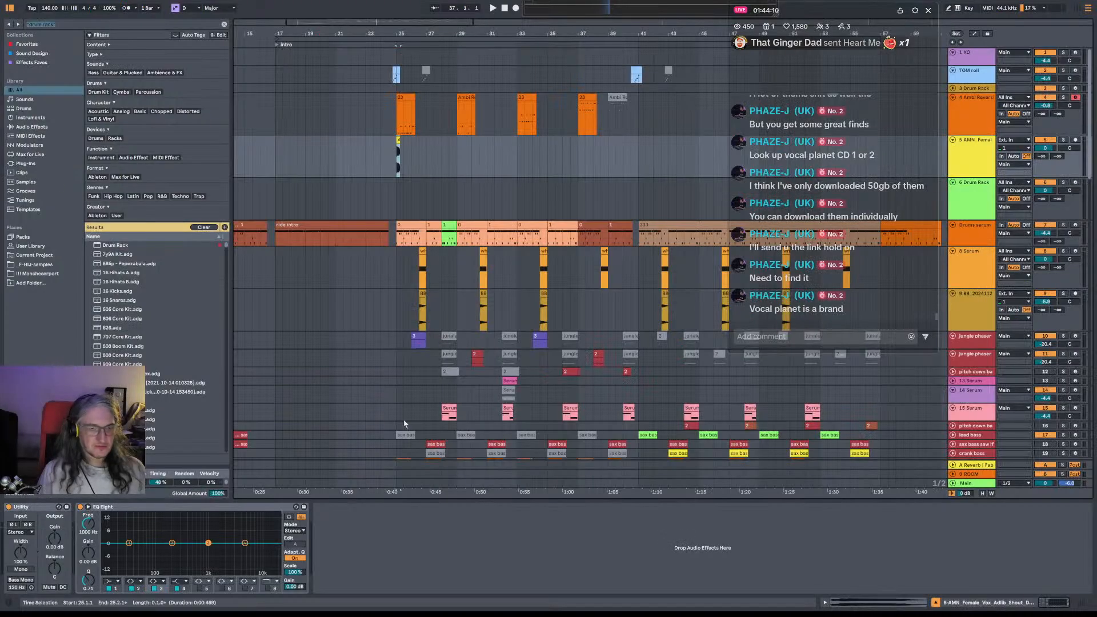
Load the Hey shout clip from bar 25 onto the C1 pad of the new Drum Rack.
left_click(536, 200)
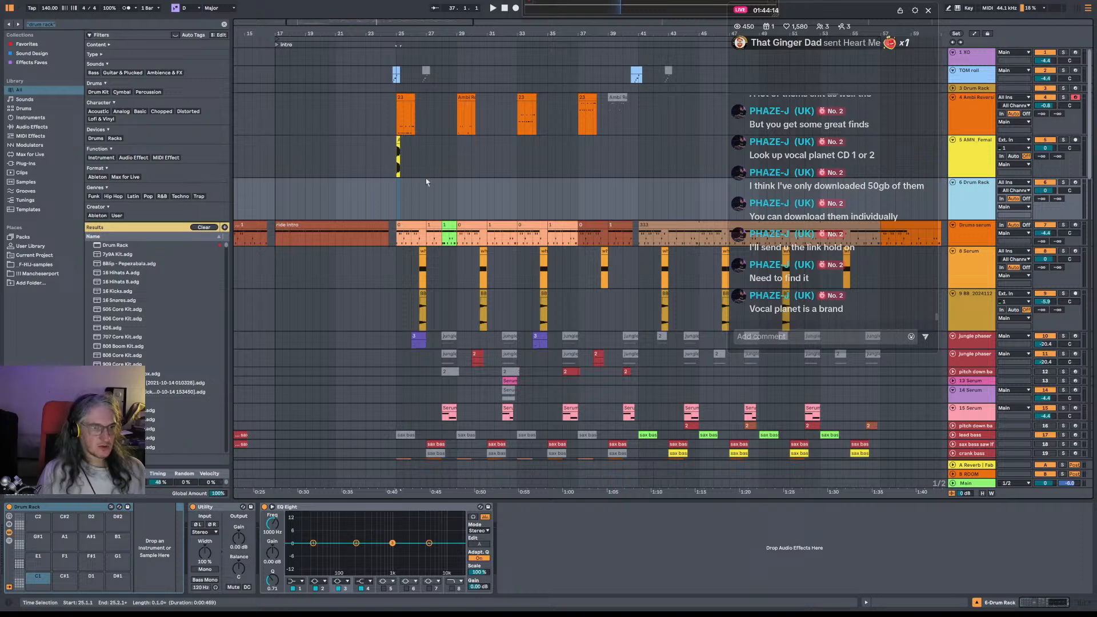
left_click(458, 155)
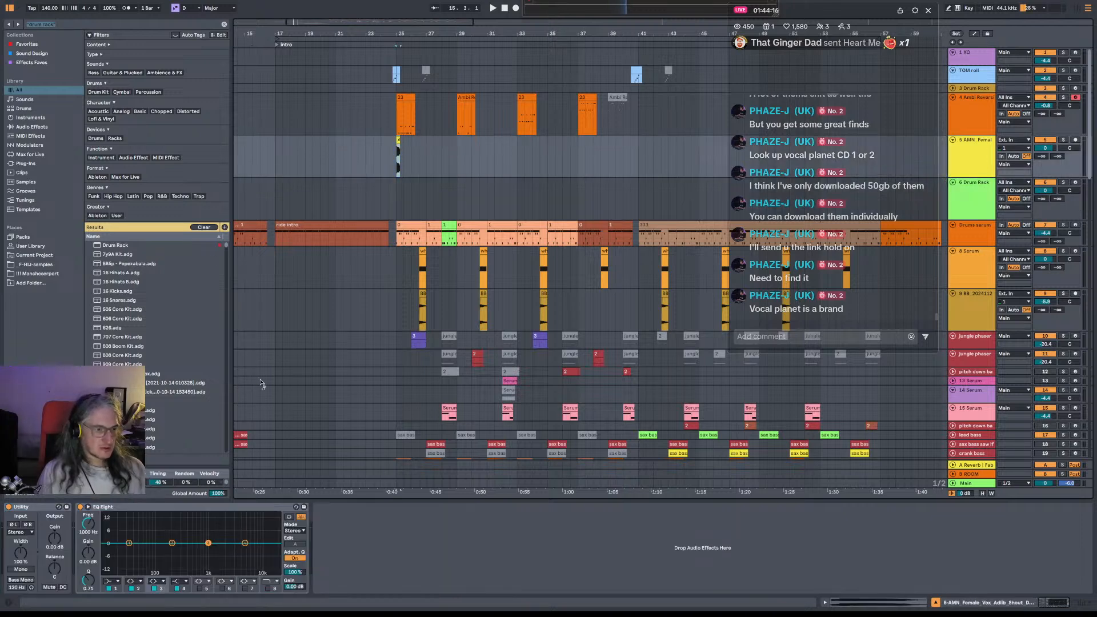
left_click_drag(723, 187, 390, 155)
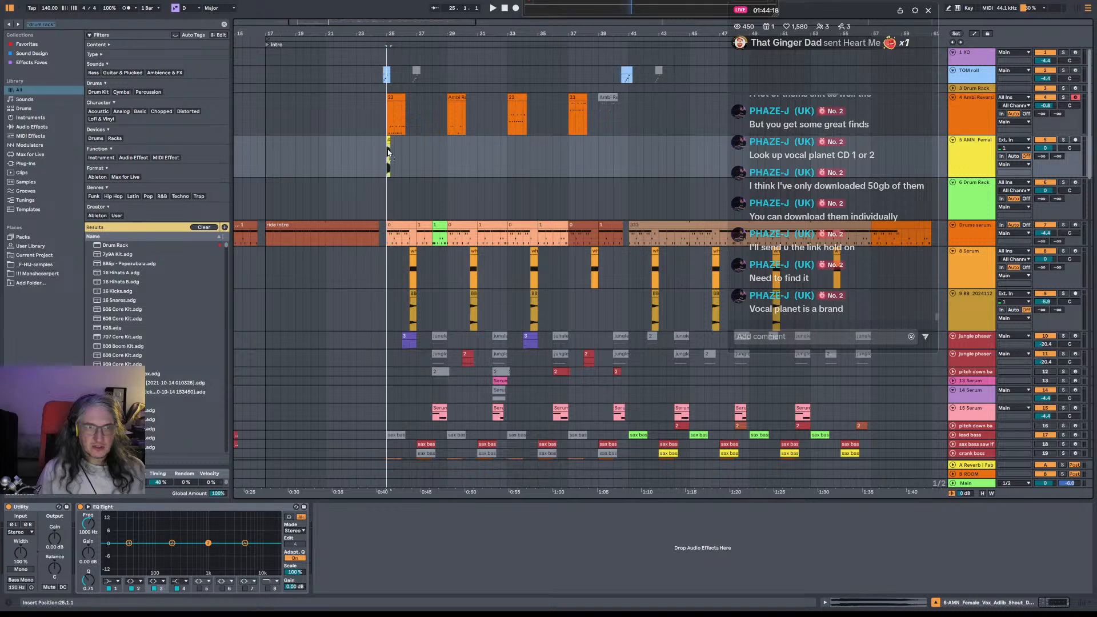
left_click(942, 151)
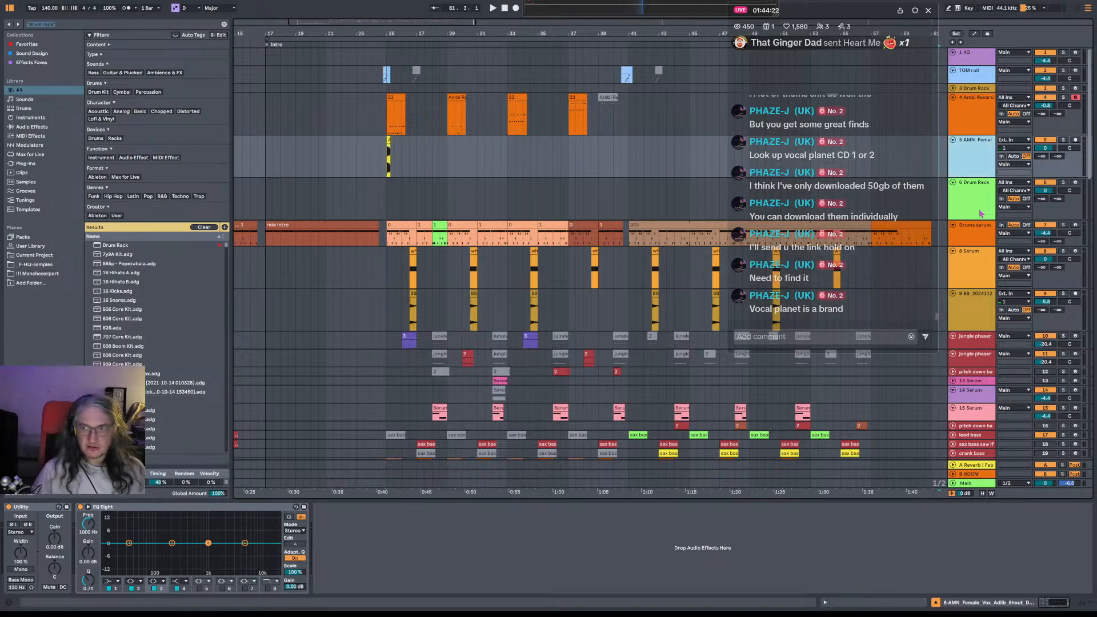
key("Down")
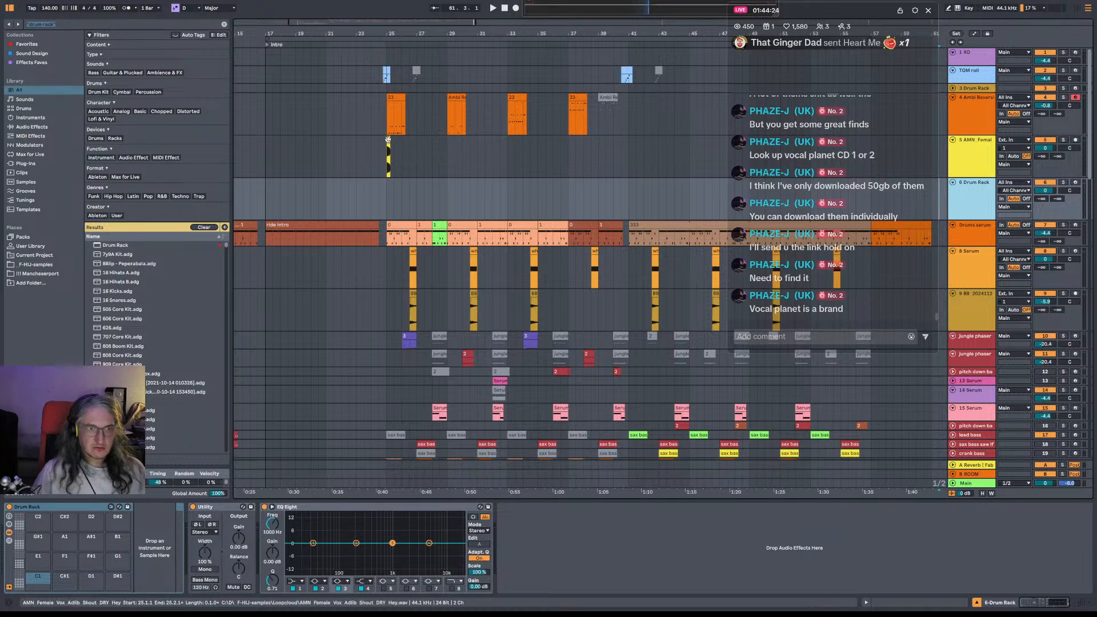
left_click_drag(389, 140, 45, 581)
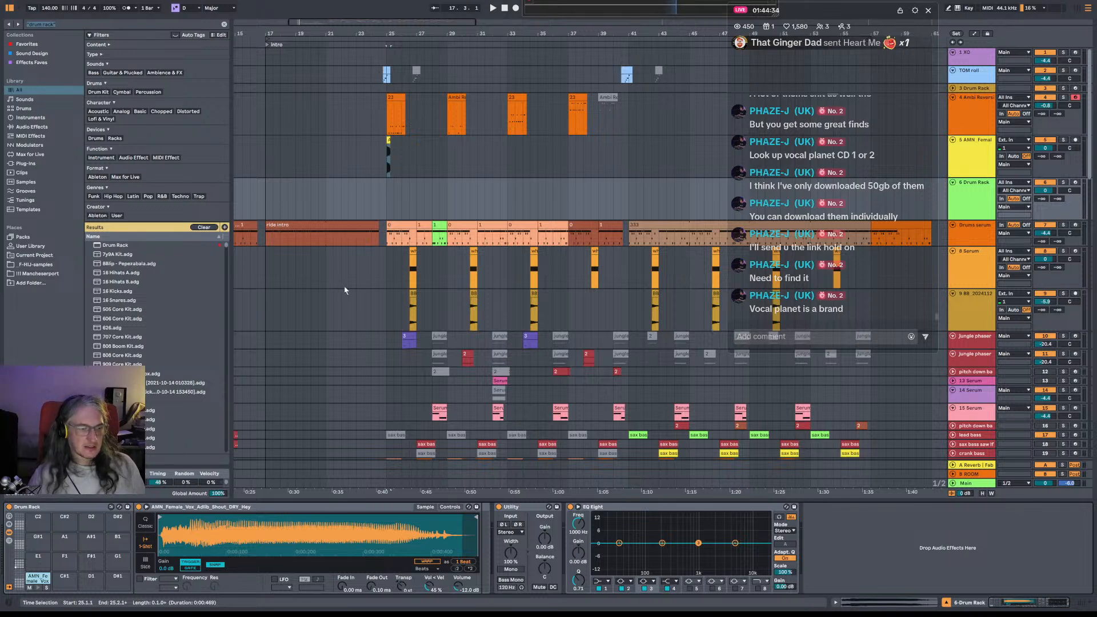
Arm the Drum Rack track and trim the Hey sample's start and end to a short section in the middle of the waveform.
left_click(1075, 184)
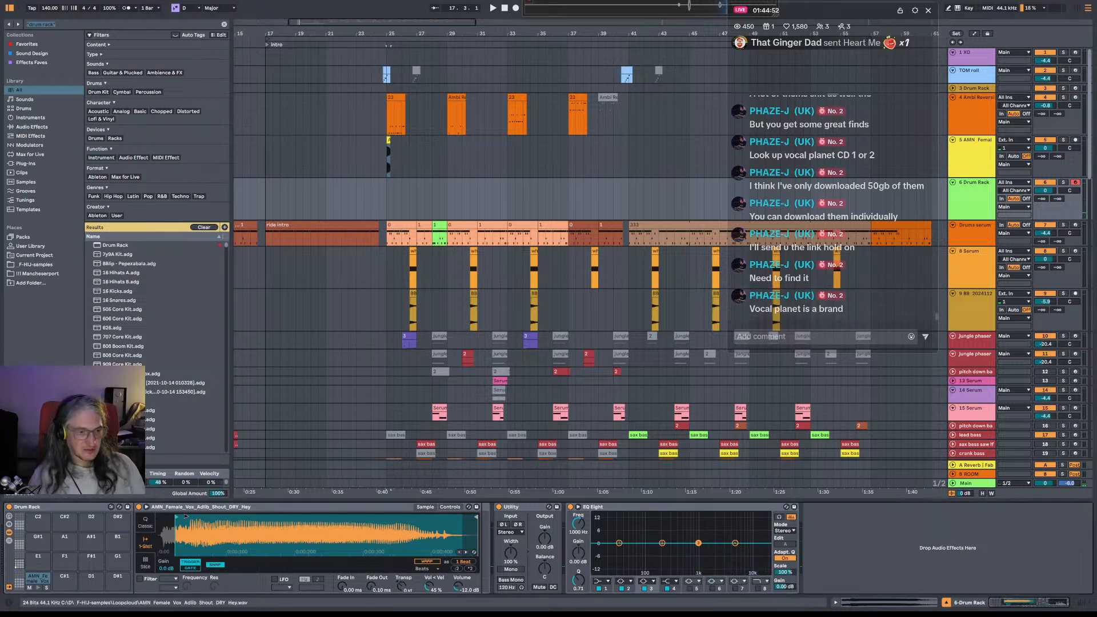
left_click_drag(162, 517, 191, 518)
mouse_move(475, 517)
left_mouse_down()
mouse_move(249, 524)
mouse_move(260, 525)
left_mouse_up()
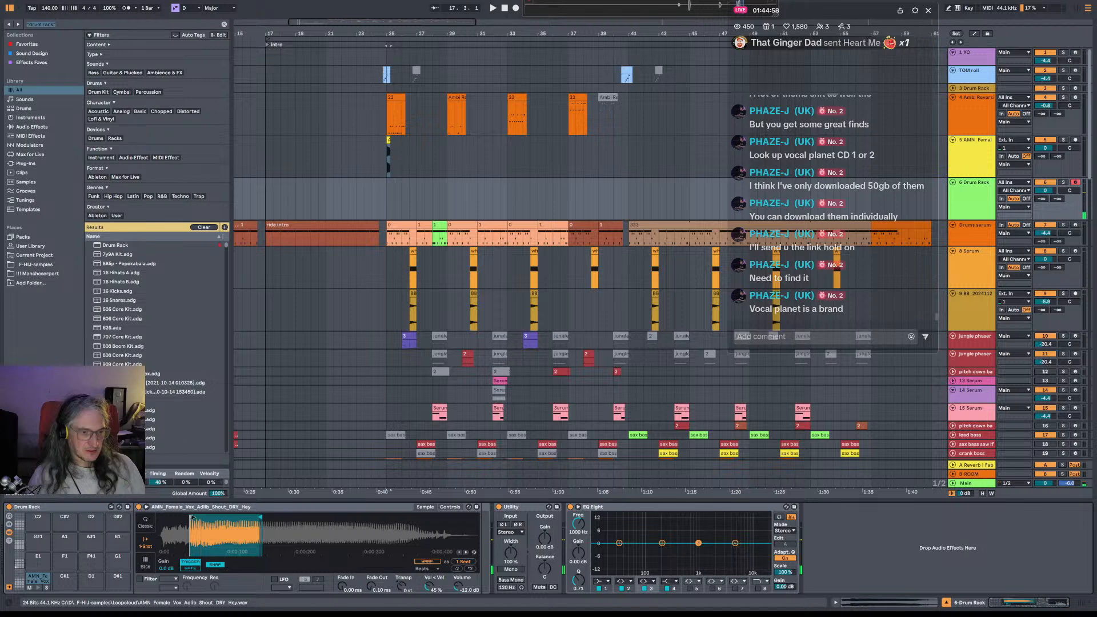
mouse_move(191, 518)
left_mouse_down()
mouse_move(350, 517)
mouse_move(312, 518)
mouse_move(339, 517)
left_mouse_up()
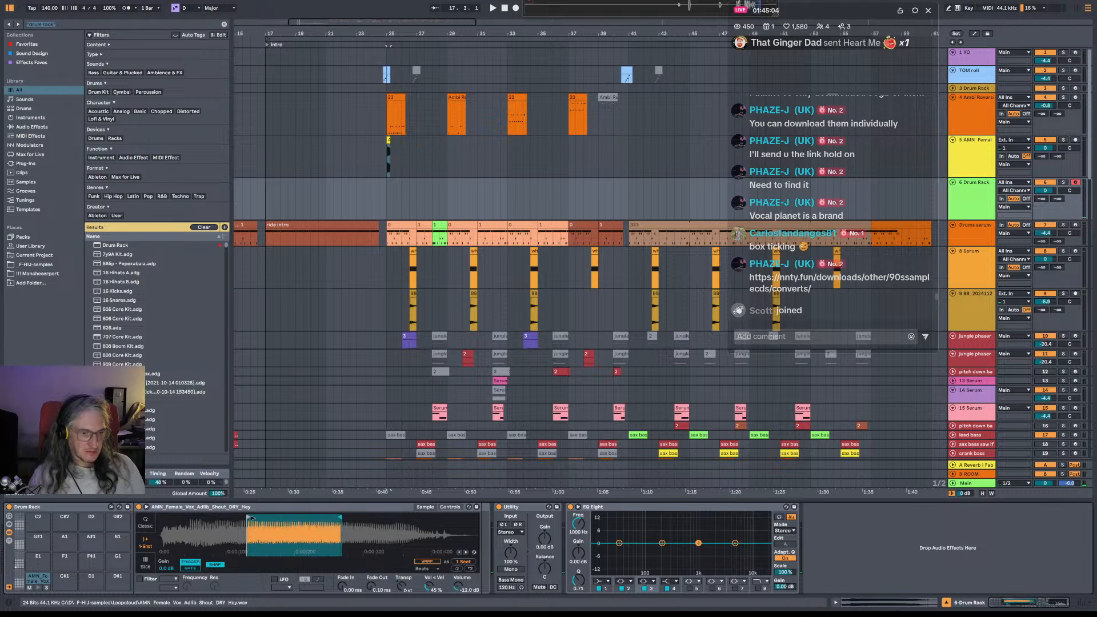
left_click_drag(248, 518, 286, 518)
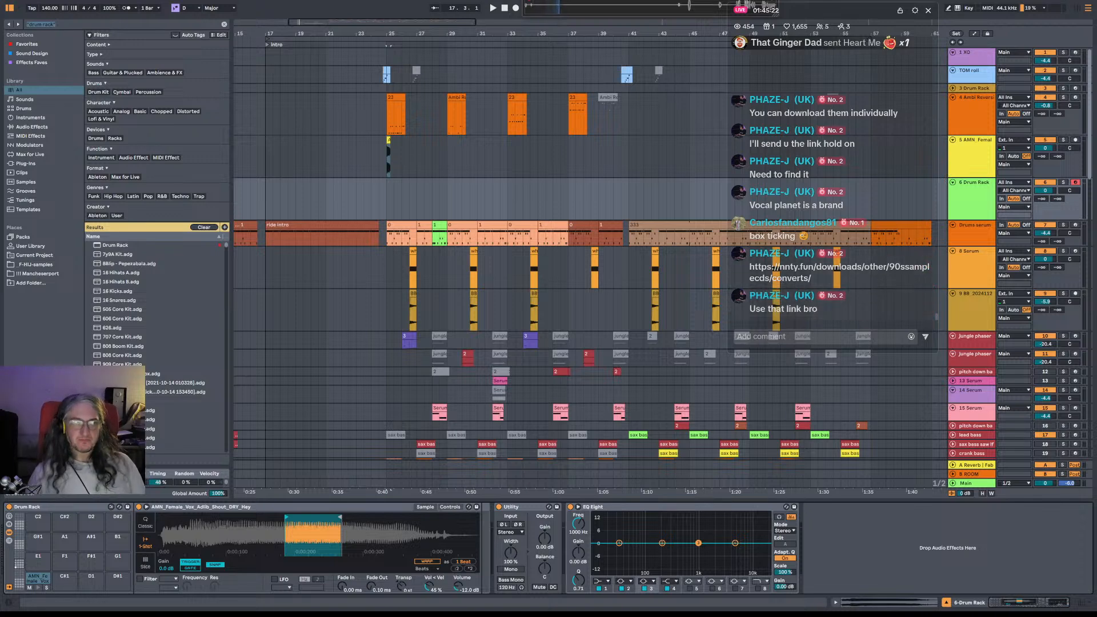
Switch to the web browser and open nnty.fun/downloads/other/90ssamplecds/converts/ in a new tab.
key("alt+Tab")
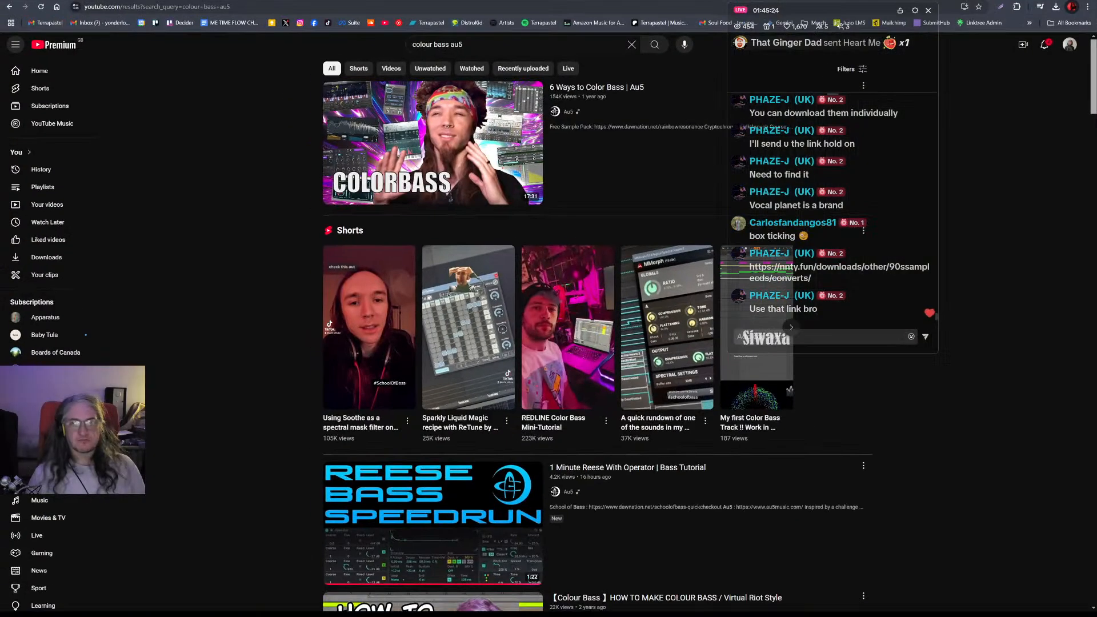
key("ctrl+t")
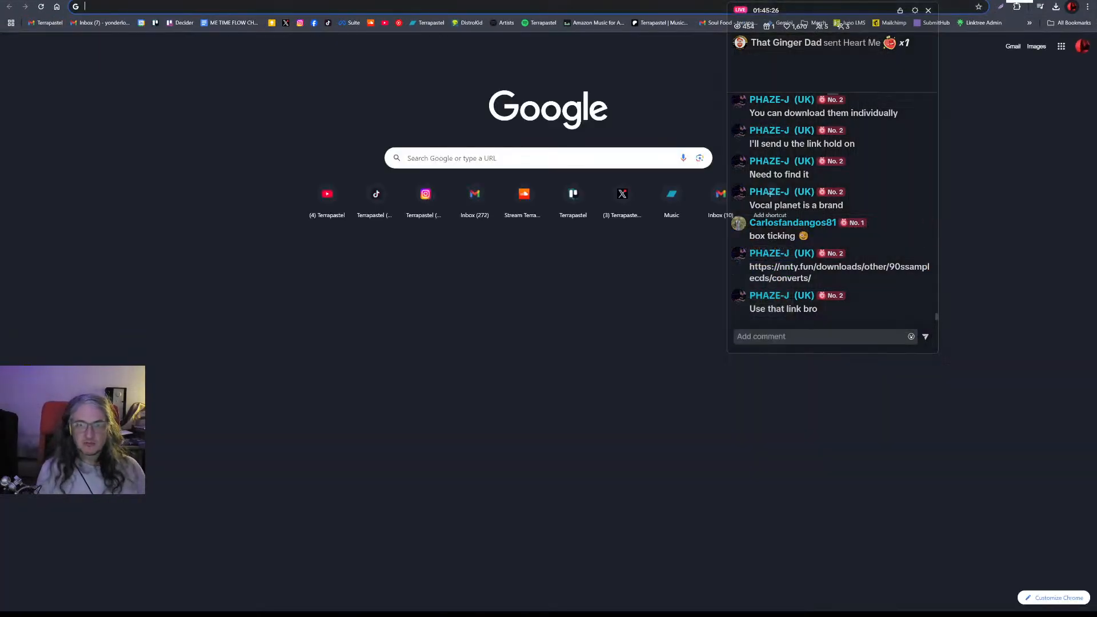
type("nnty.fun/")
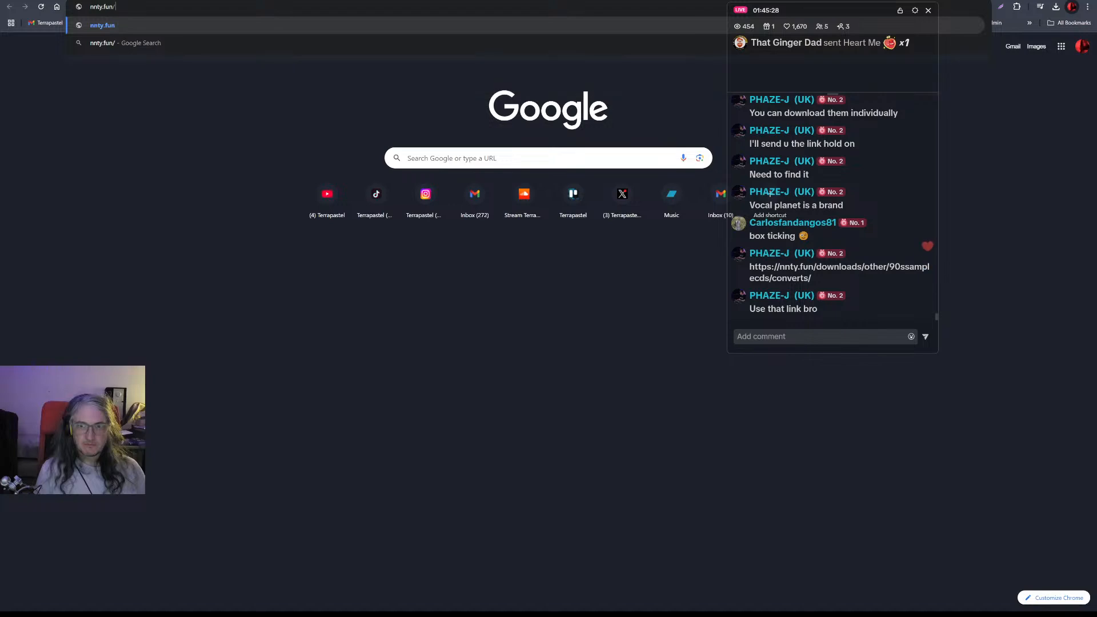
type("downloads/other/")
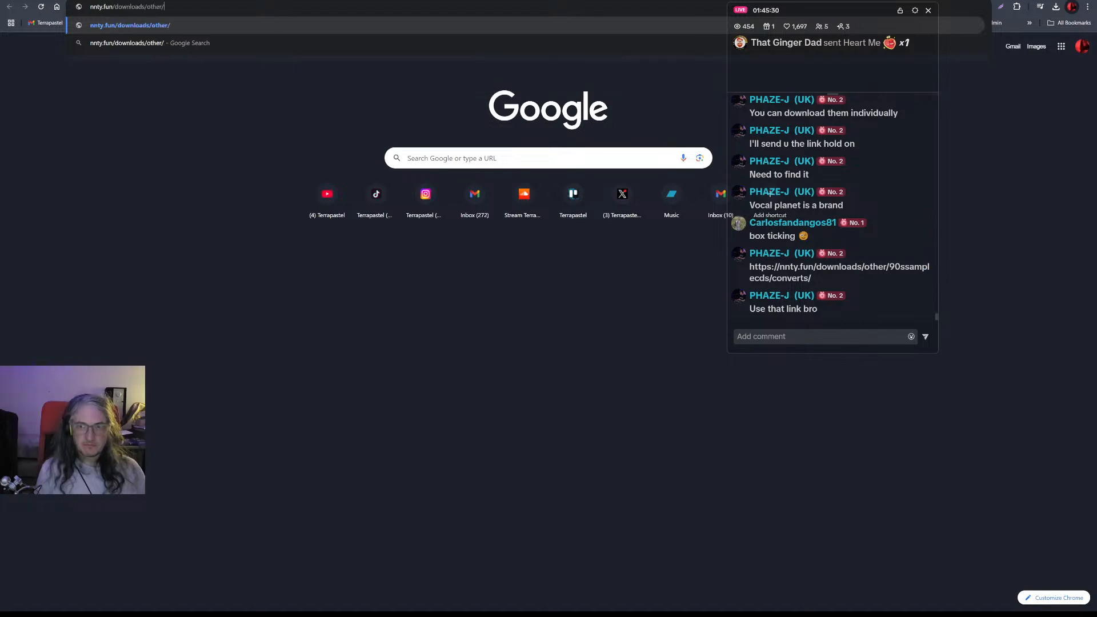
type("90s")
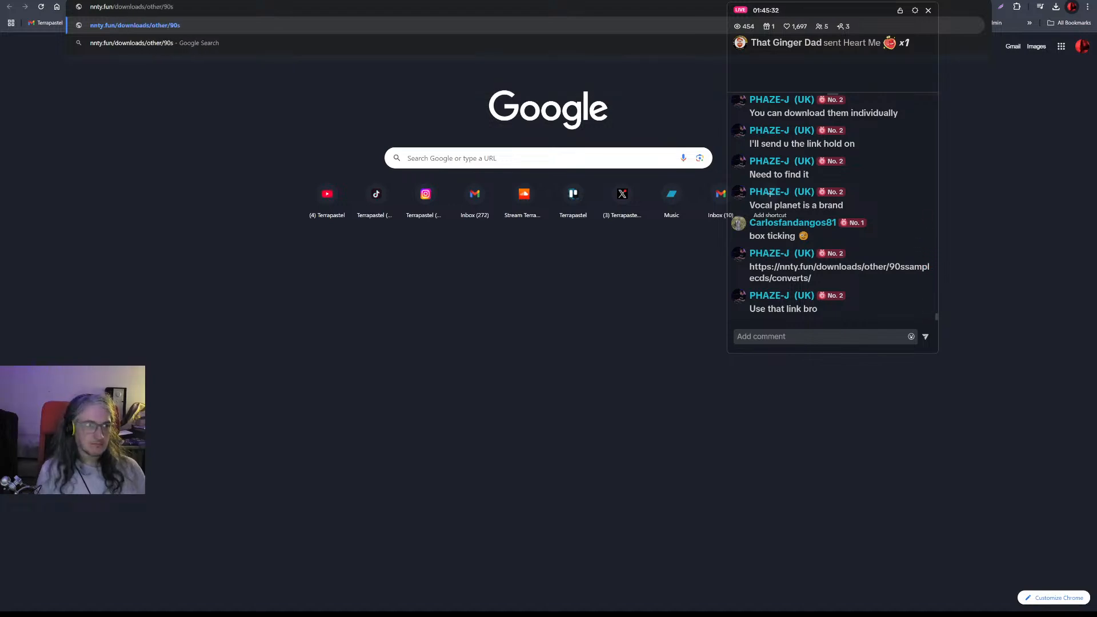
type("samplecd")
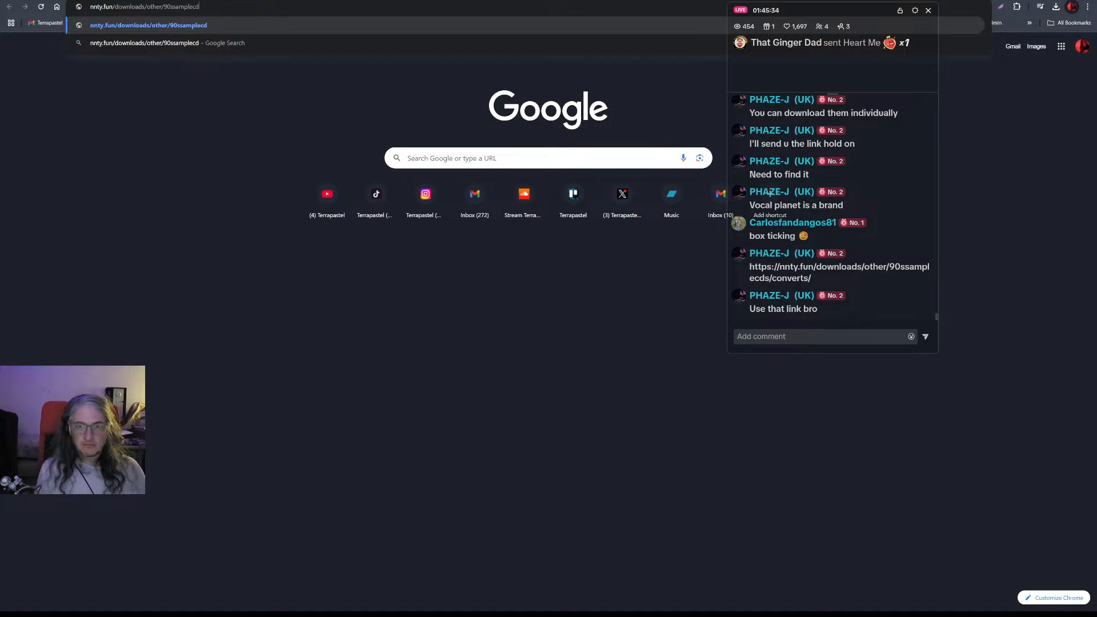
type("s/converts/")
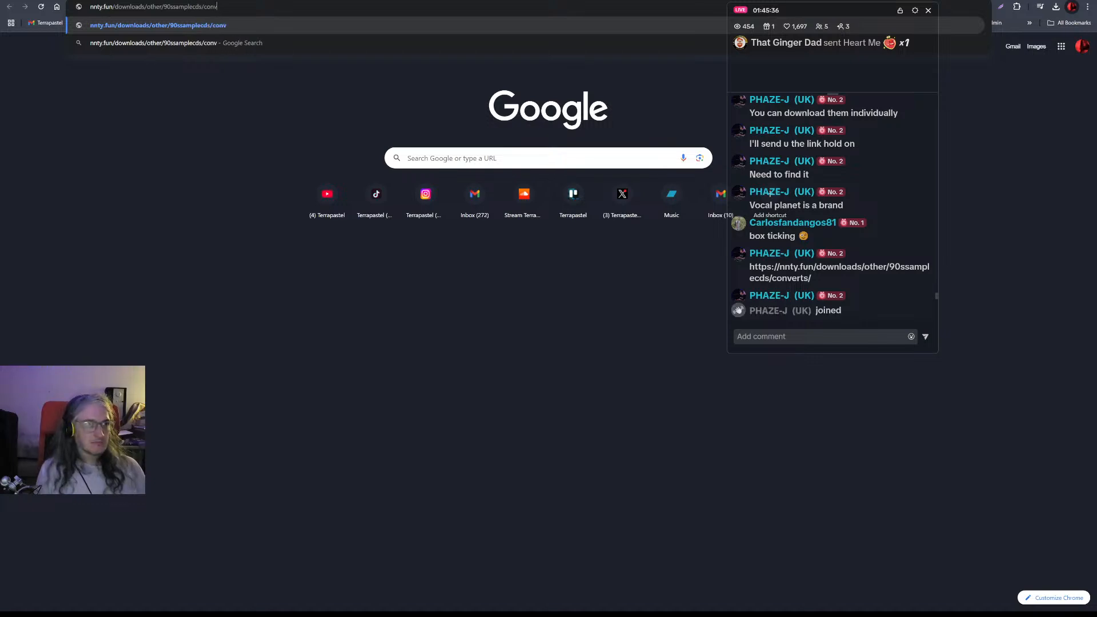
key("Return")
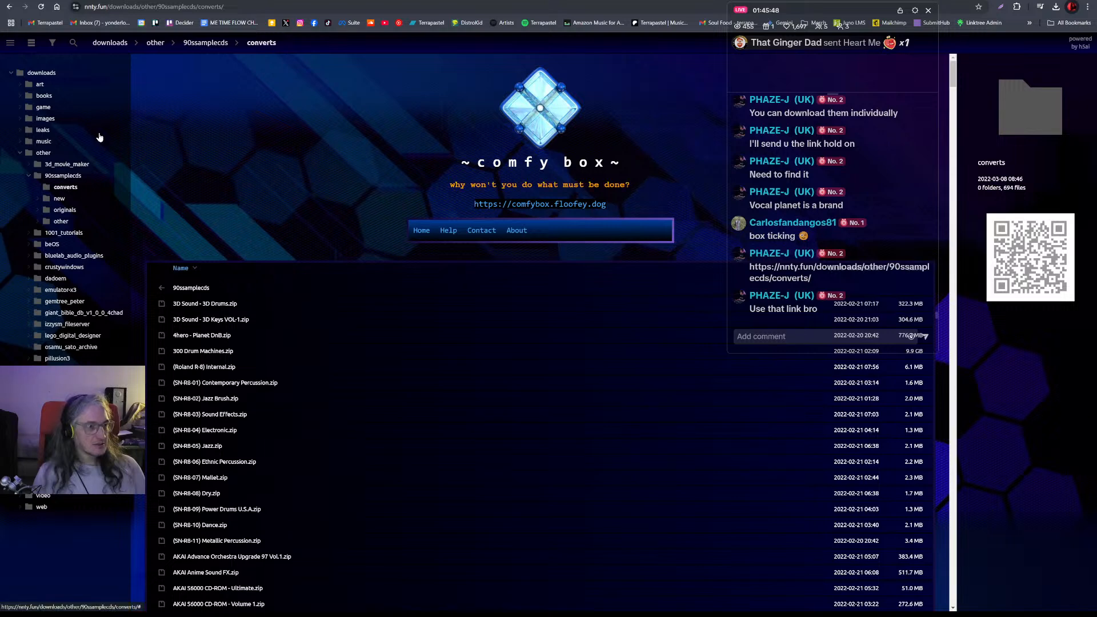
Look over the sample CD archive listing in the browser and return to Ableton Live.
key("alt+Tab")
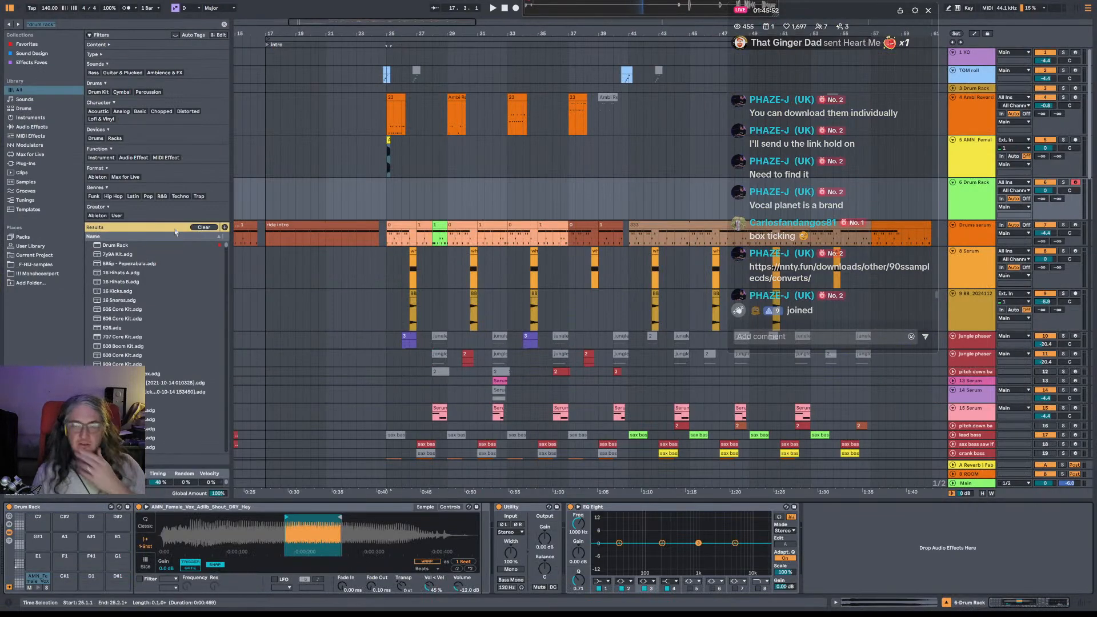
key("alt+Tab")
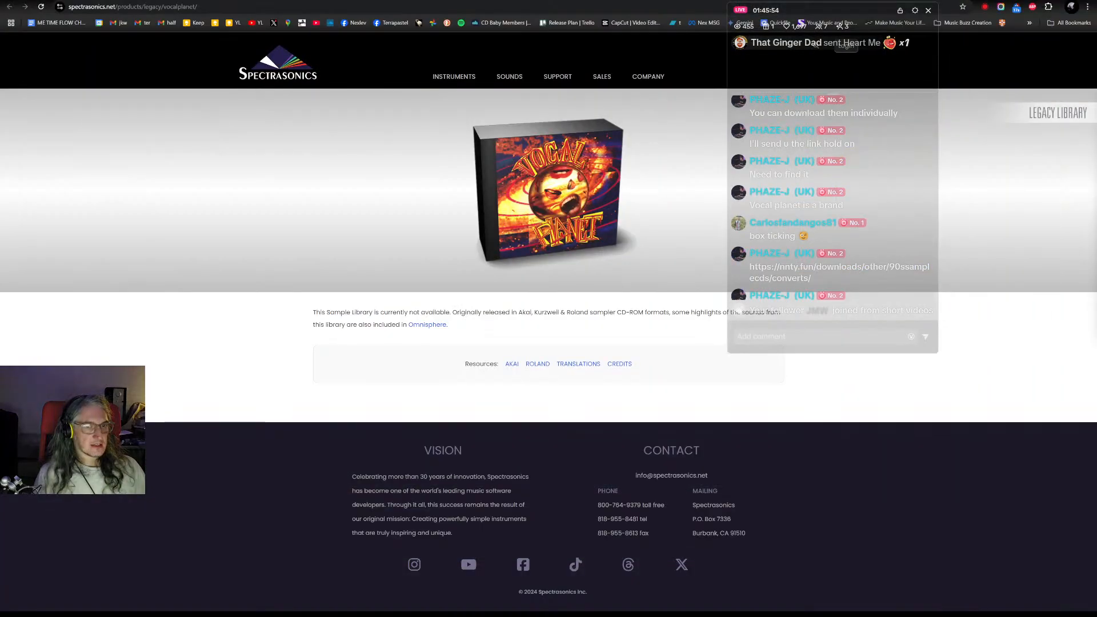
key("alt+Tab")
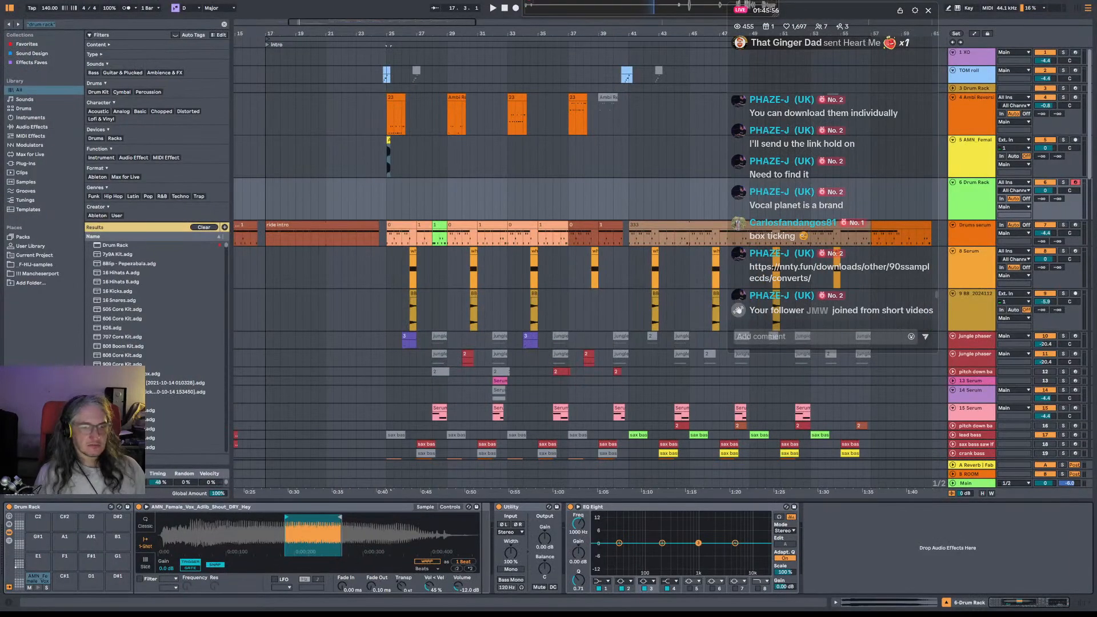
key("alt+Tab")
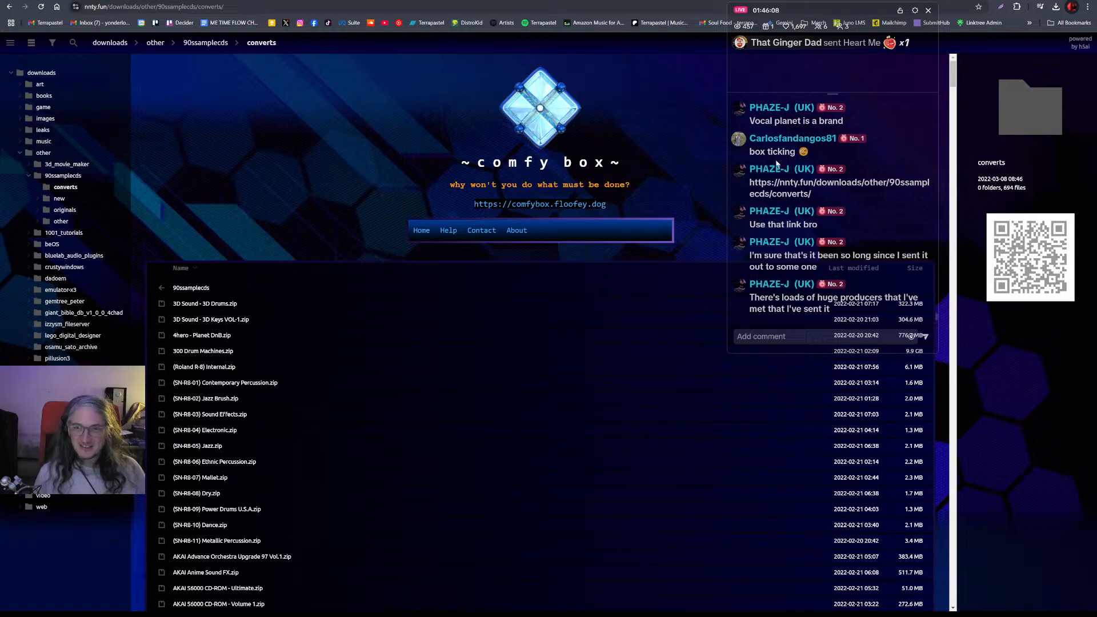
key("alt+Tab")
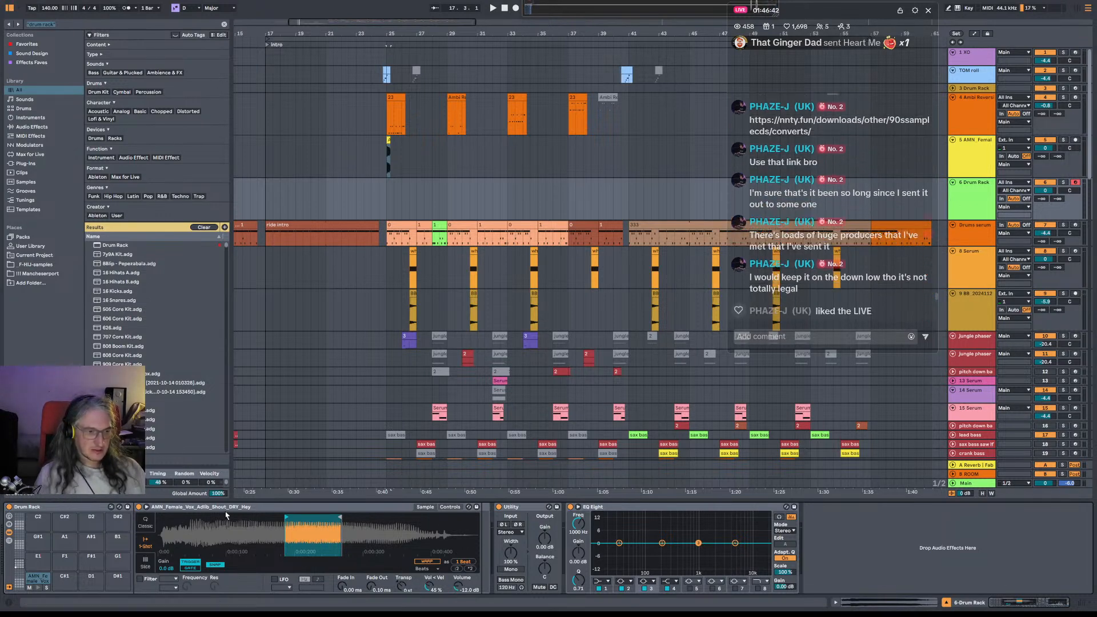
Insert a MIDI track below the Drum Rack track, move the trimmed Hey sample's Simpler out of the rack onto it, and arm it.
left_click(326, 508)
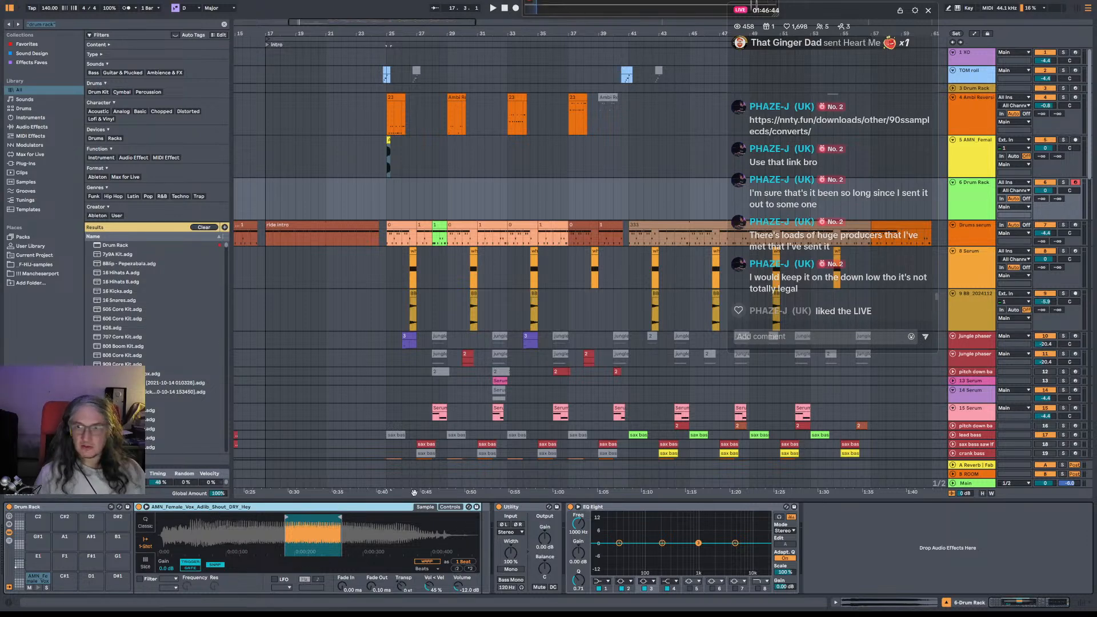
left_click(982, 201)
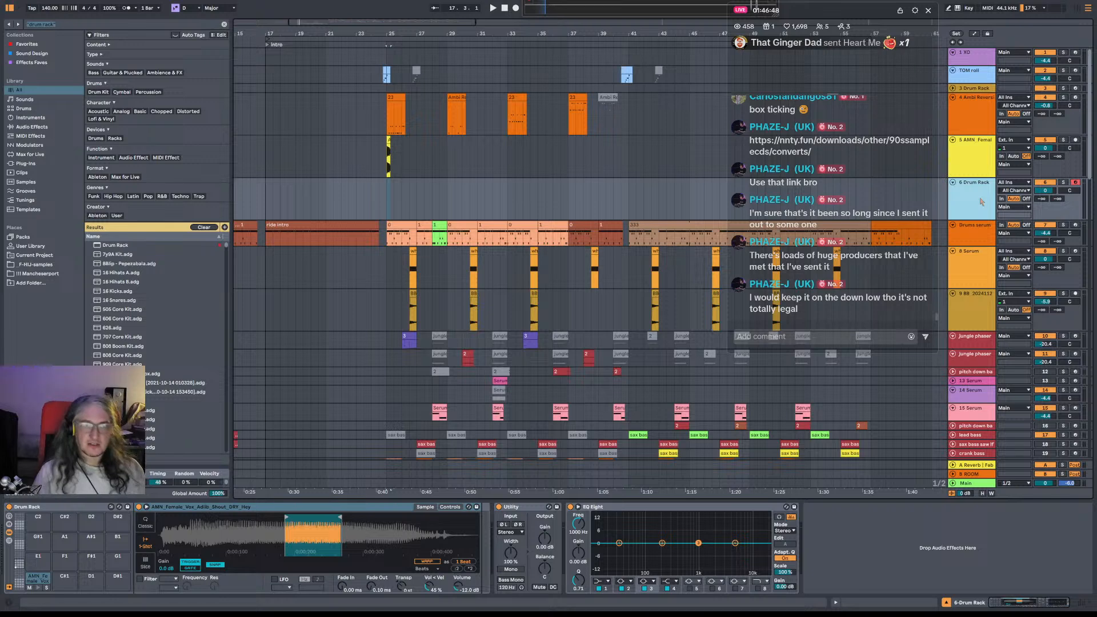
key("ctrl+shift+t")
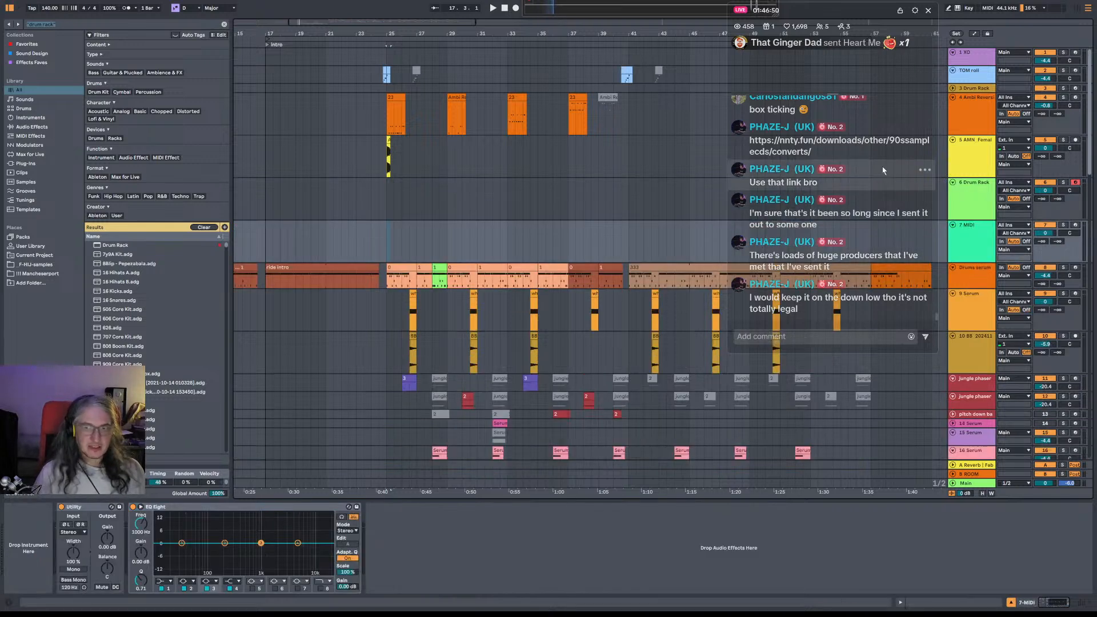
key("Up")
left_click_drag(278, 507, 984, 266)
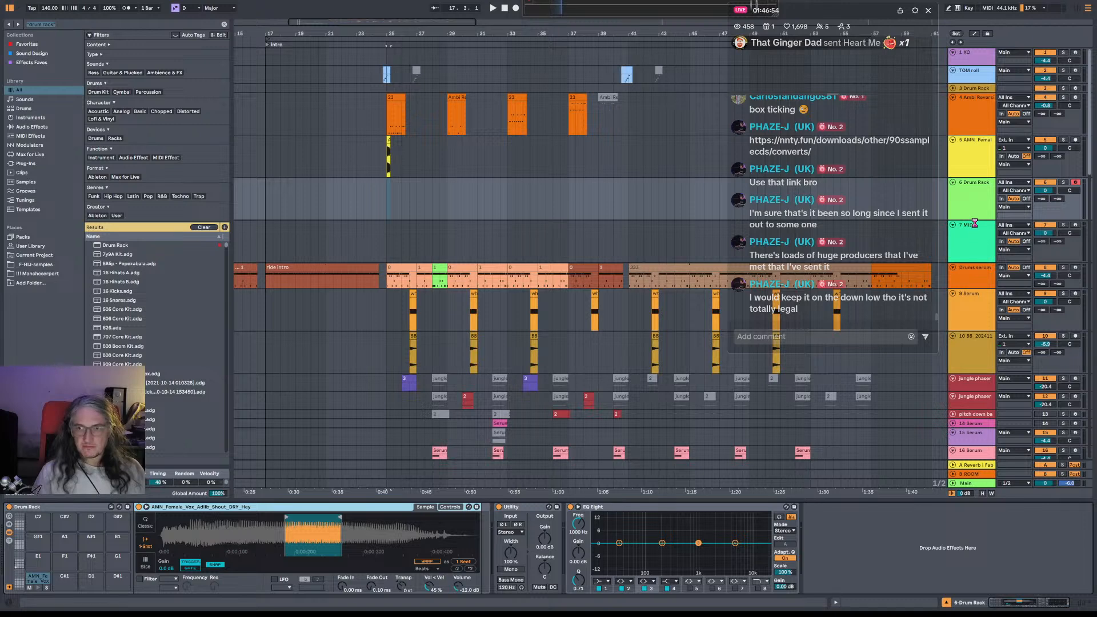
left_click_drag(976, 224, 975, 224)
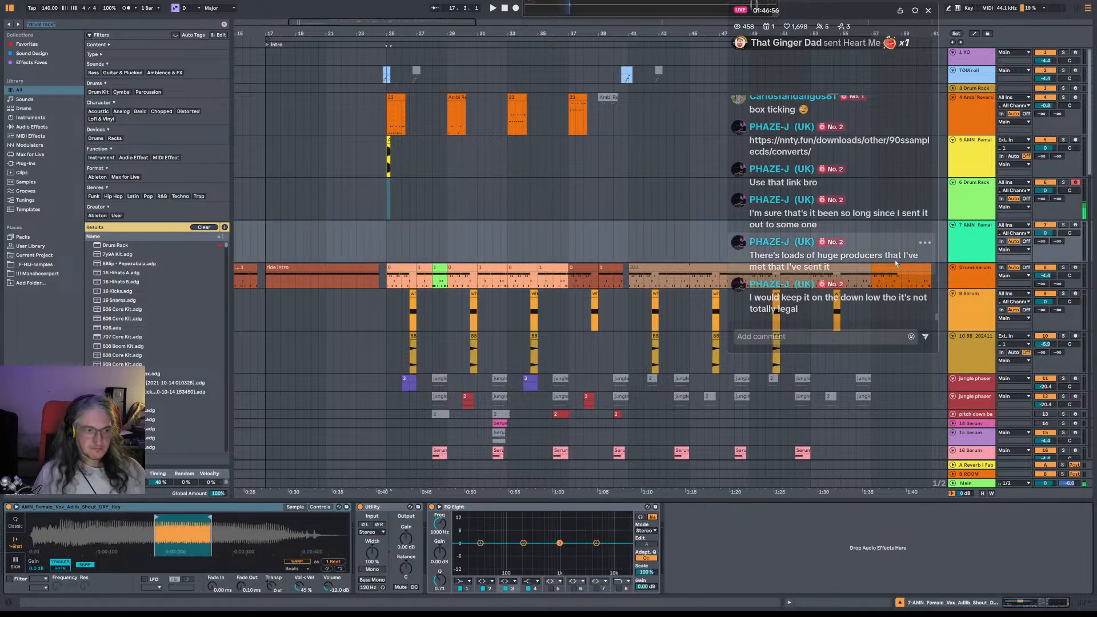
left_click(1076, 224)
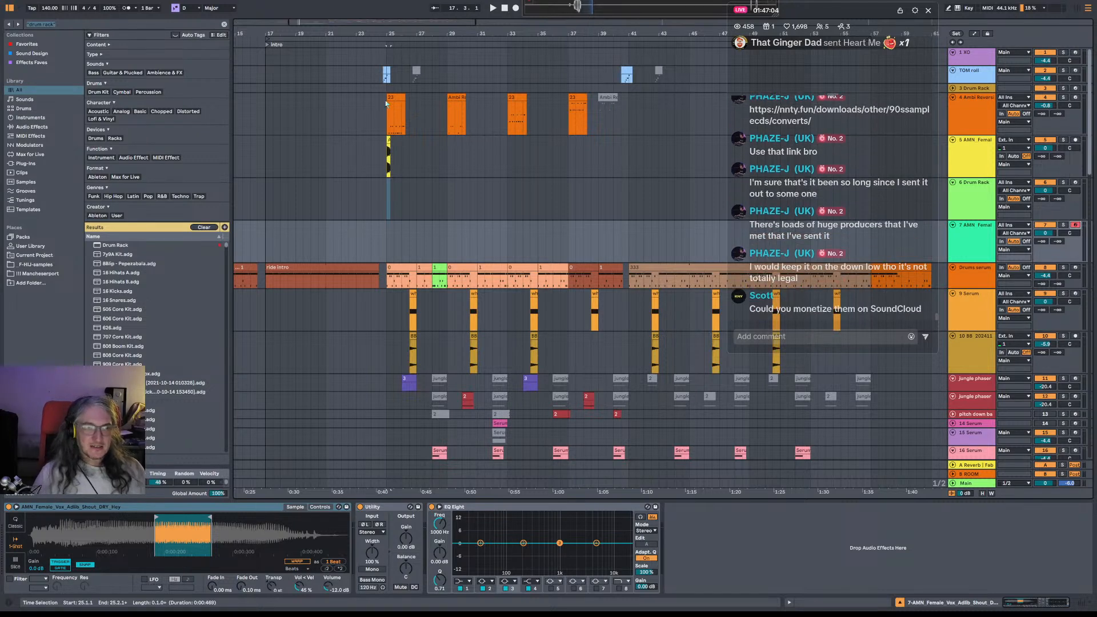
Copy the Ambi Reversible Guitar clip at bar 25 onto the new Hey Simpler track at the same position.
left_click(397, 227)
mouse_move(396, 229)
left_mouse_down()
mouse_move(396, 121)
mouse_move(398, 229)
left_mouse_up()
left_click(410, 114)
Mute the original vocal shout audio track, solo the Hey Simpler track and lower its volume to about -3.9 dB during playback.
key("space")
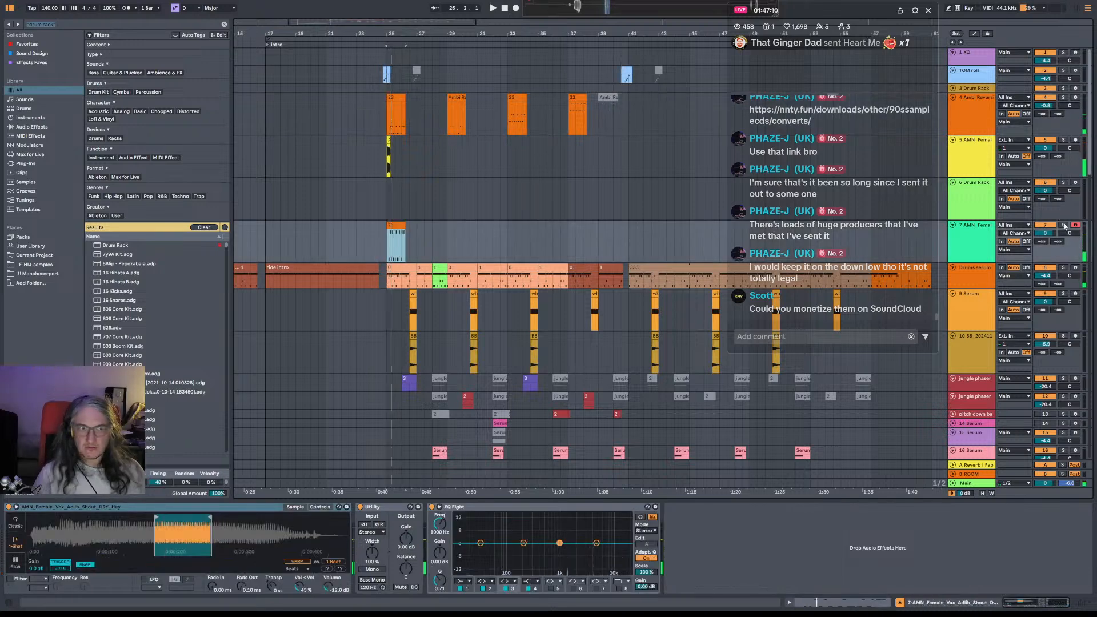
left_click(1046, 140)
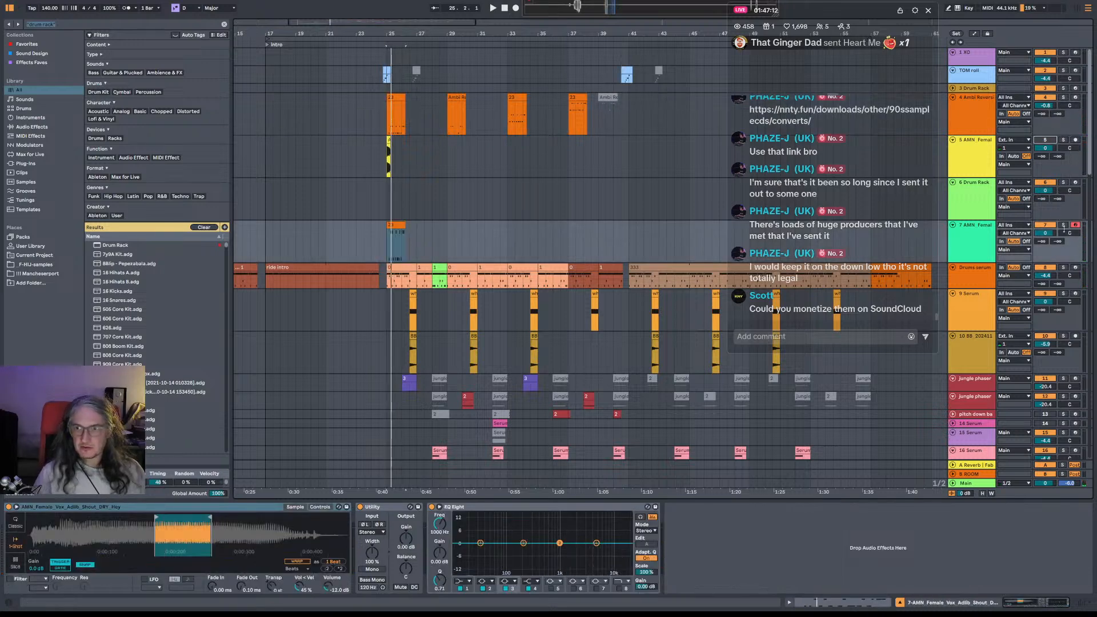
key("space")
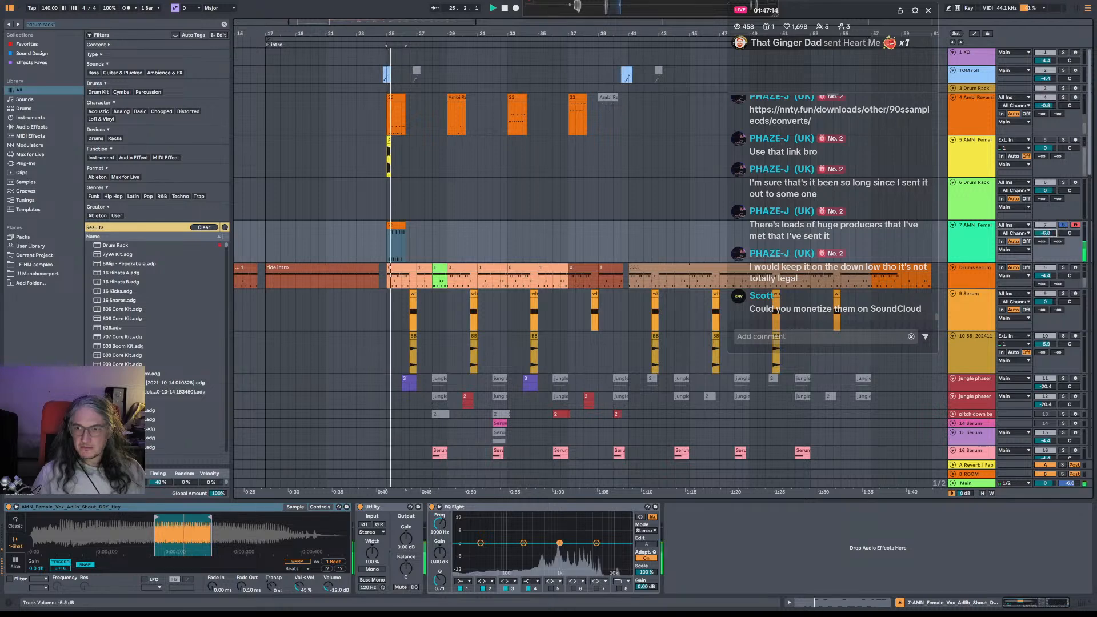
key("space")
left_click_drag(1051, 236, 1051, 229)
key("space")
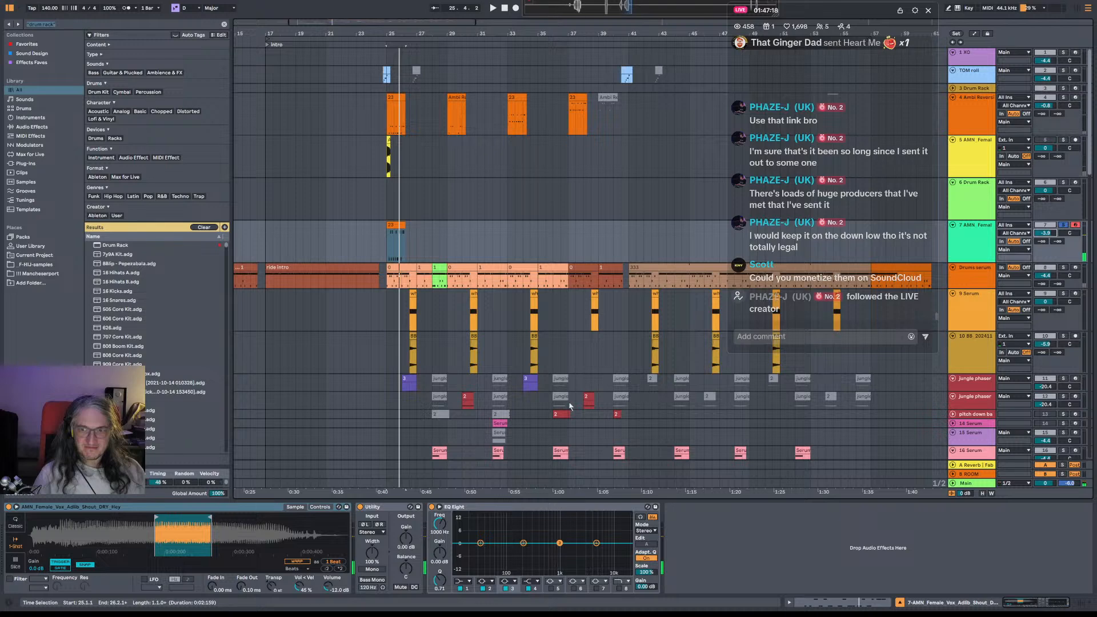
Compare the Hey Simpler pattern at bar 25 with the guitar clip, playing them back with the guitar track soloed as well.
key("Up")
key("Up")
key("Up")
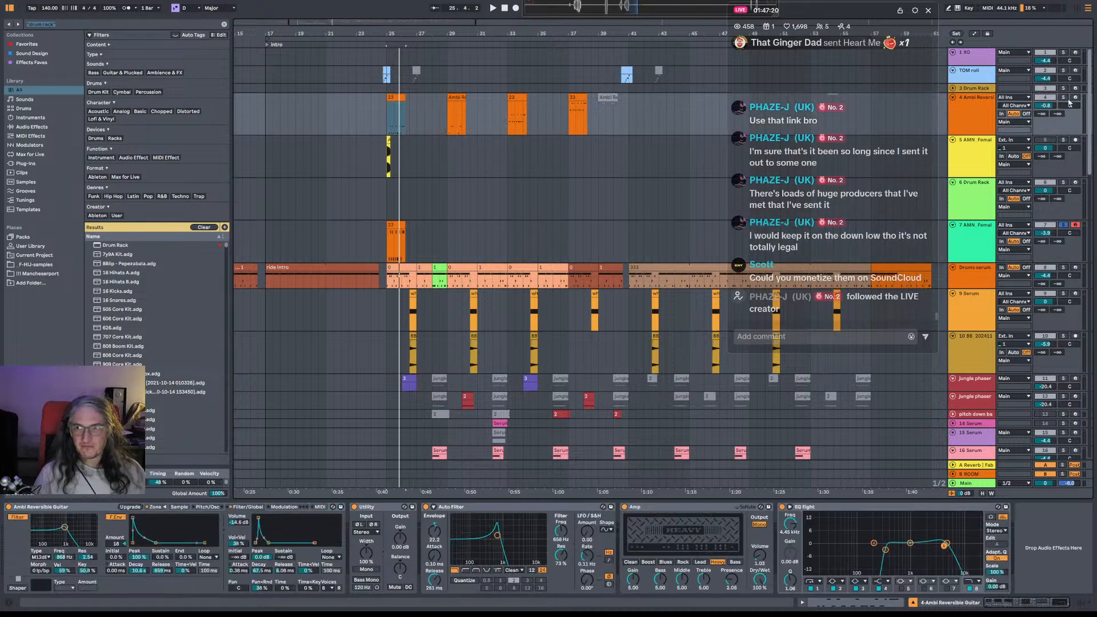
key("space")
key("space")
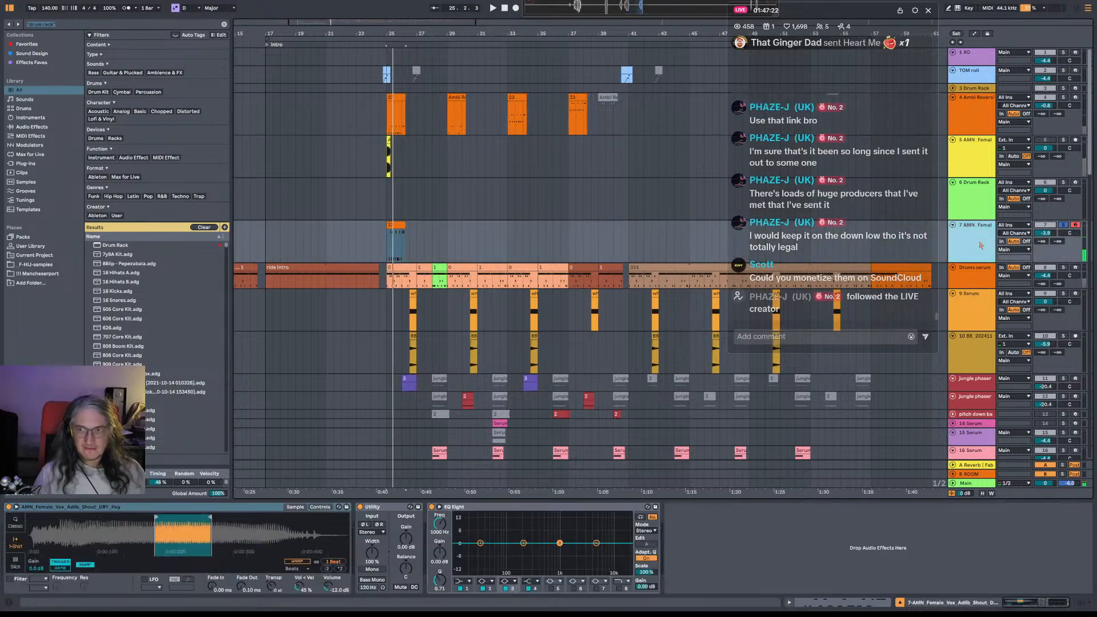
key("Down")
key("Down")
key("Down")
key("space")
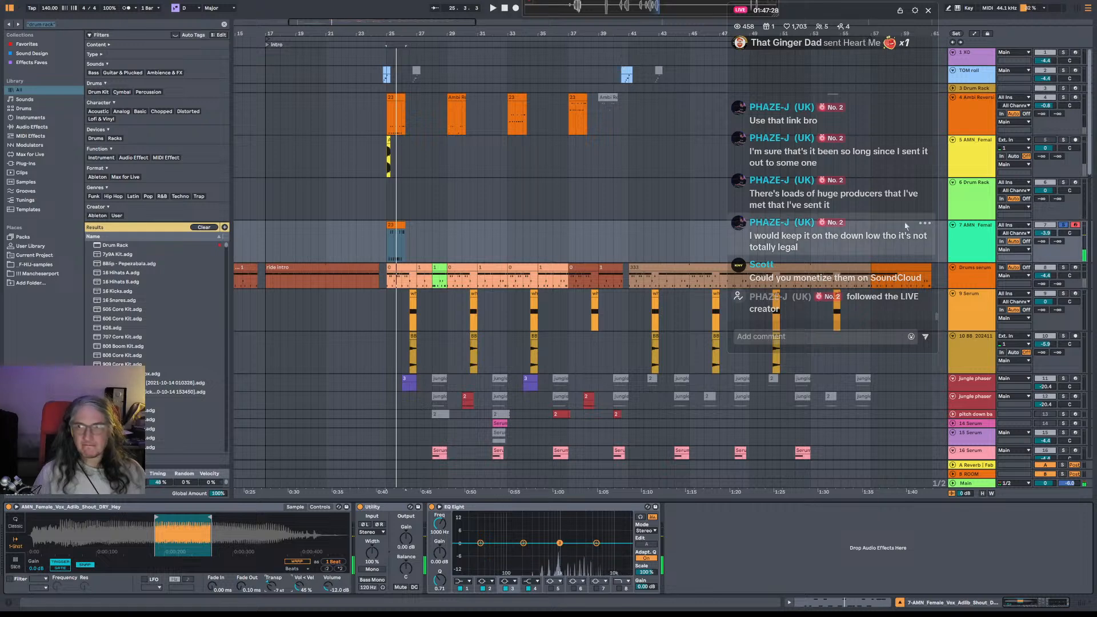
left_click(1065, 98)
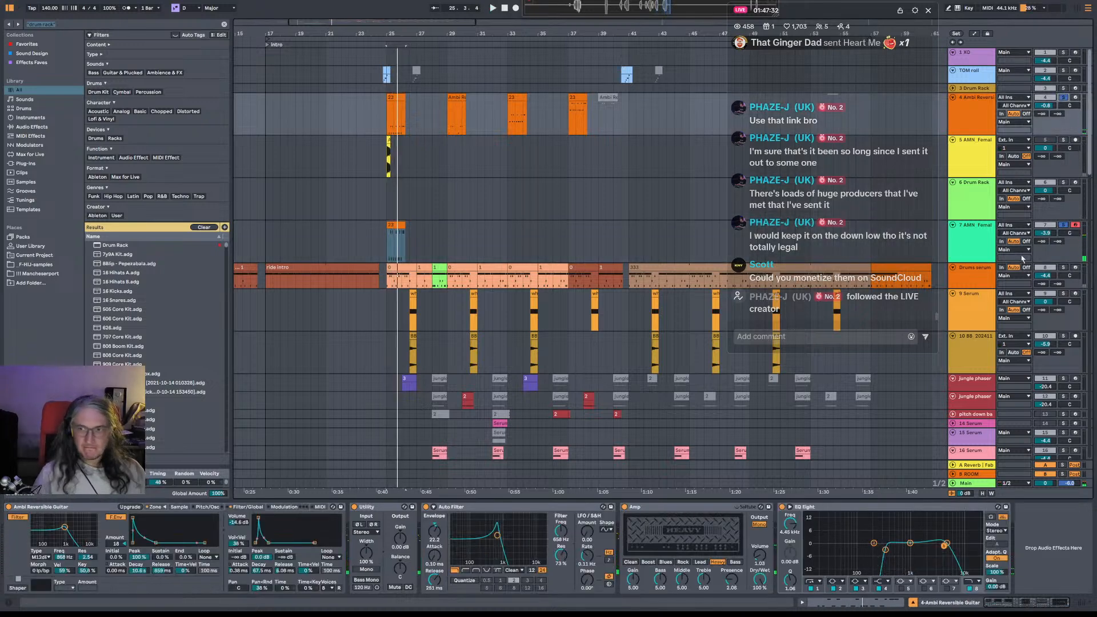
left_click(947, 254)
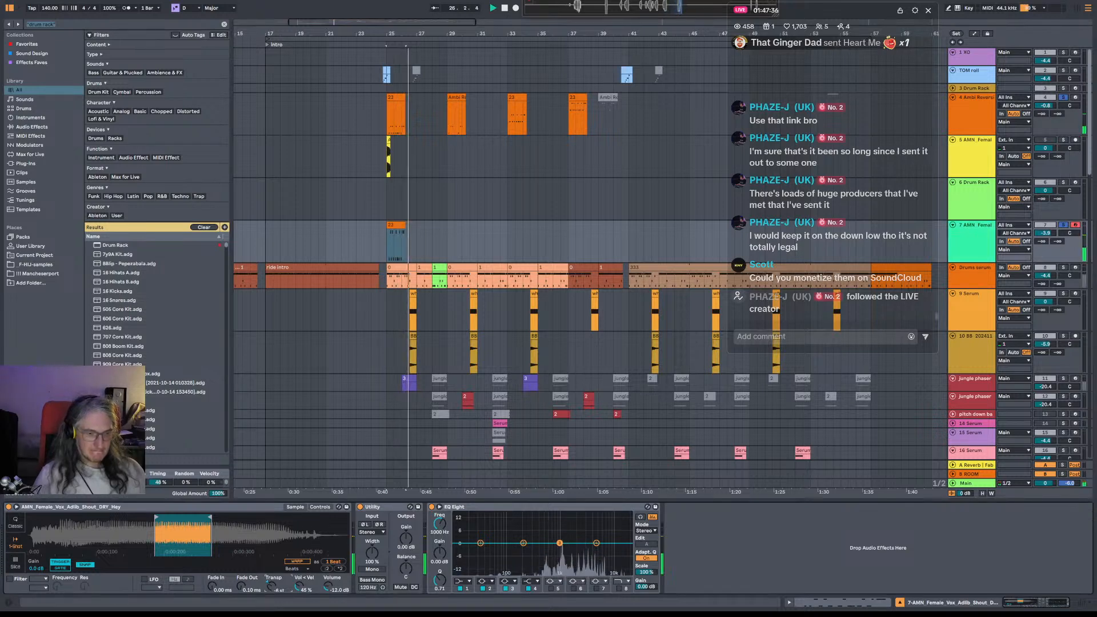
key("space")
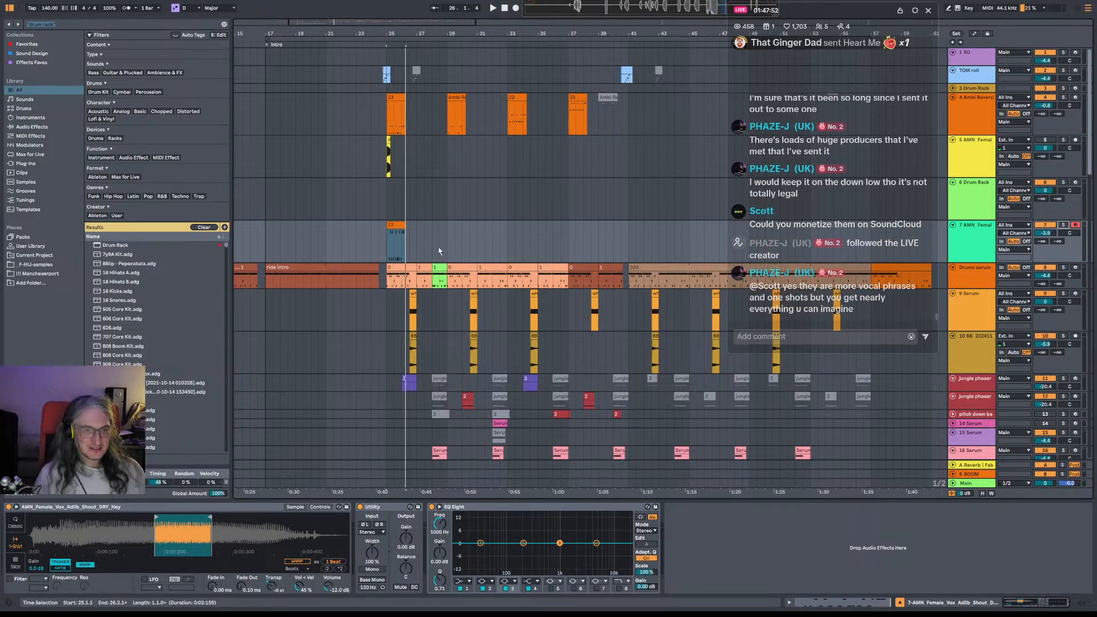
Delete the copied guitar clip at bar 25 from the Hey Simpler track.
left_click(418, 241)
left_click(396, 225)
key("Delete")
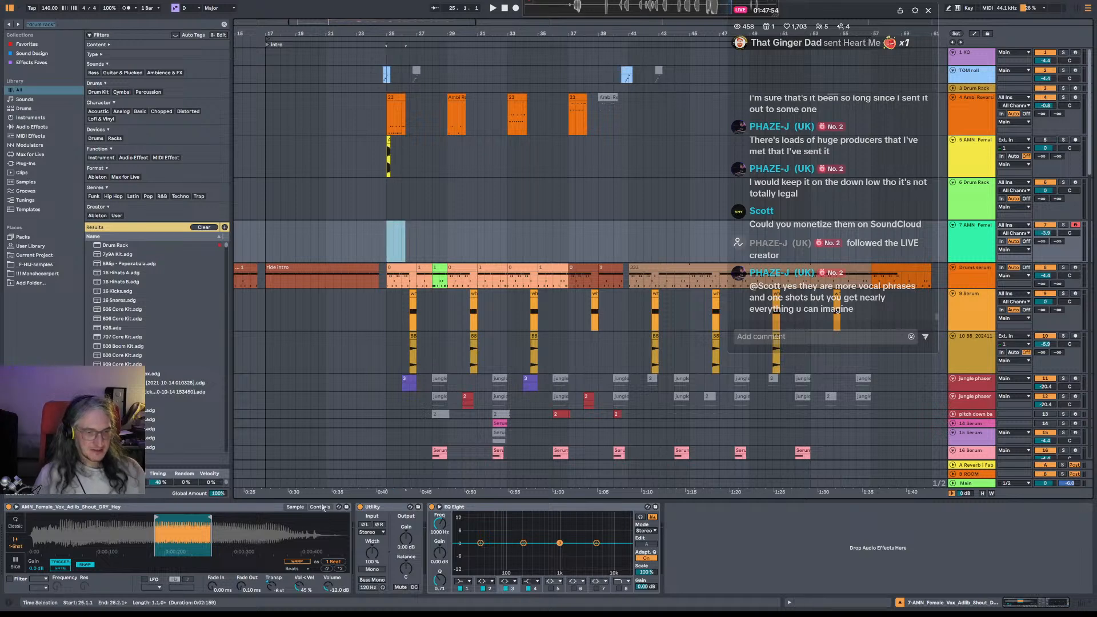
double_click(271, 589)
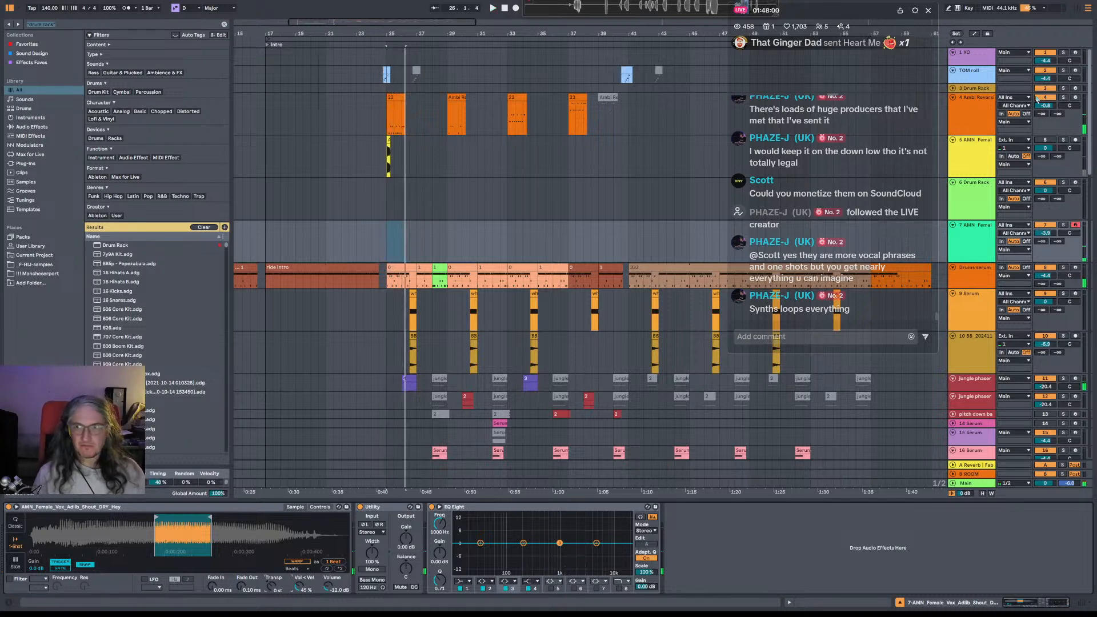
Rehearse over the looped drop and record a MIDI take of Hey shouts on the Simpler track from bar 25.
key("space")
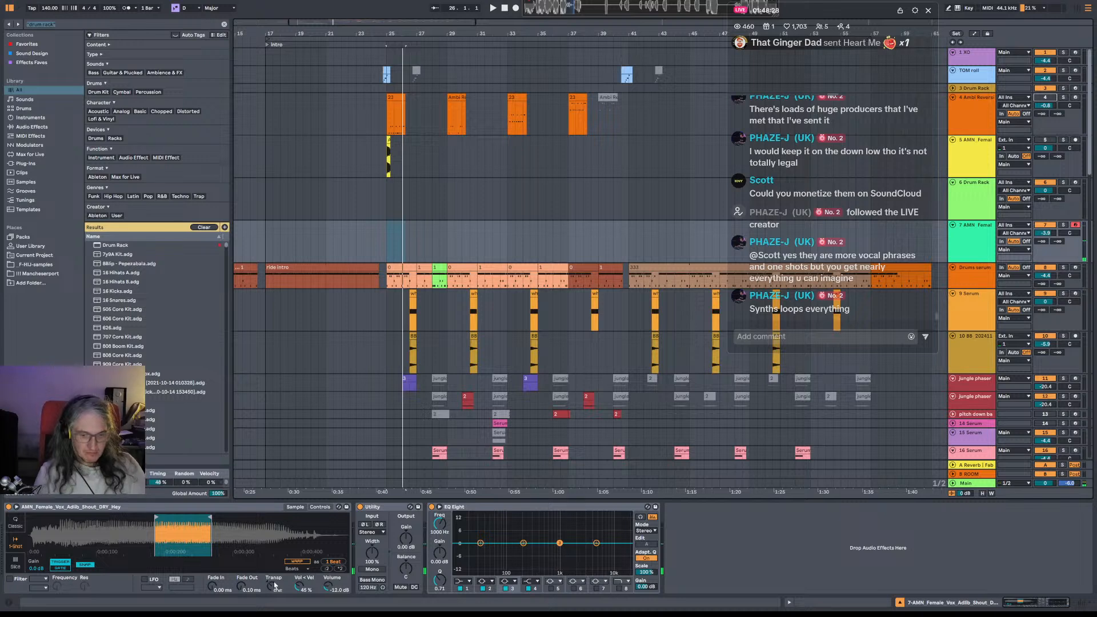
key("F9")
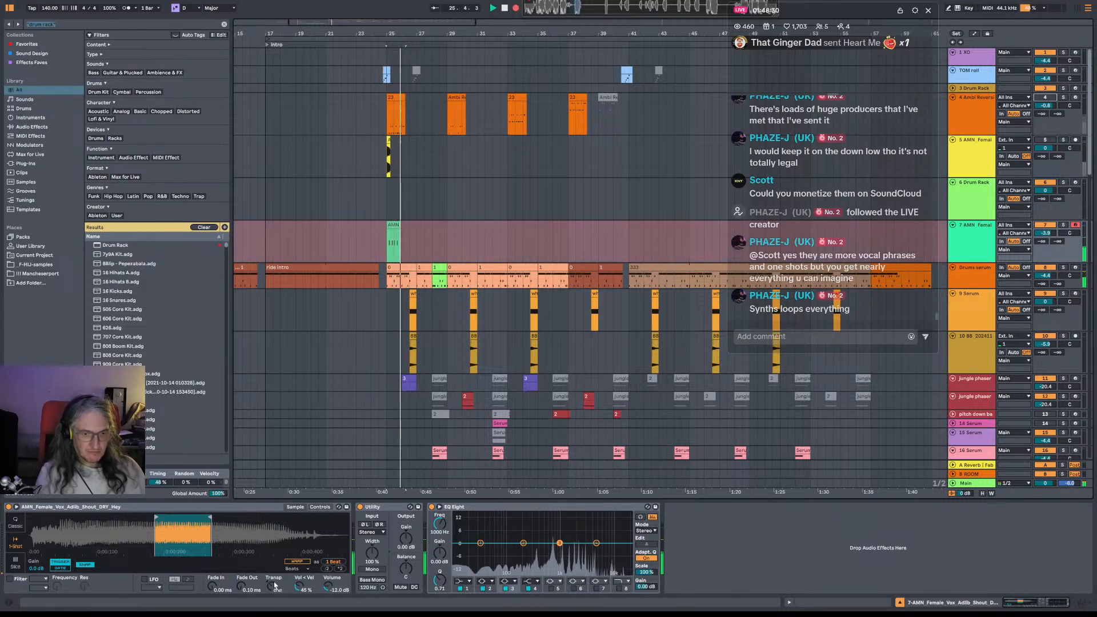
key("F9")
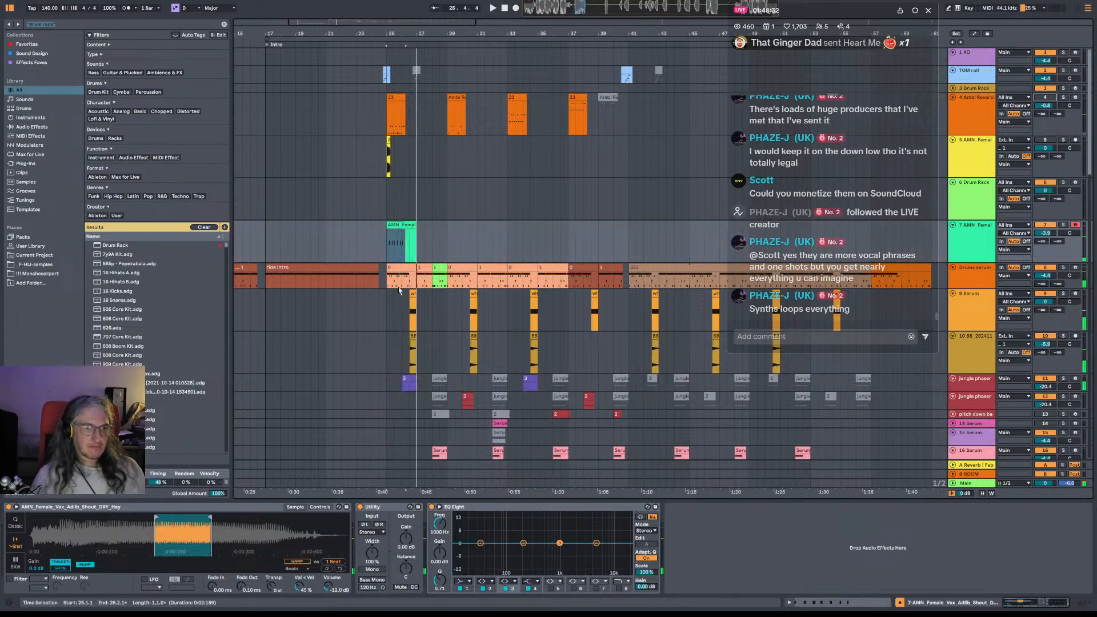
key("space")
Open the recorded Hey clip and extend its ending with two quieter copies of the last C3 note, near 2.1.2 and 2.1.4.
double_click(402, 225)
key("ctrl+a")
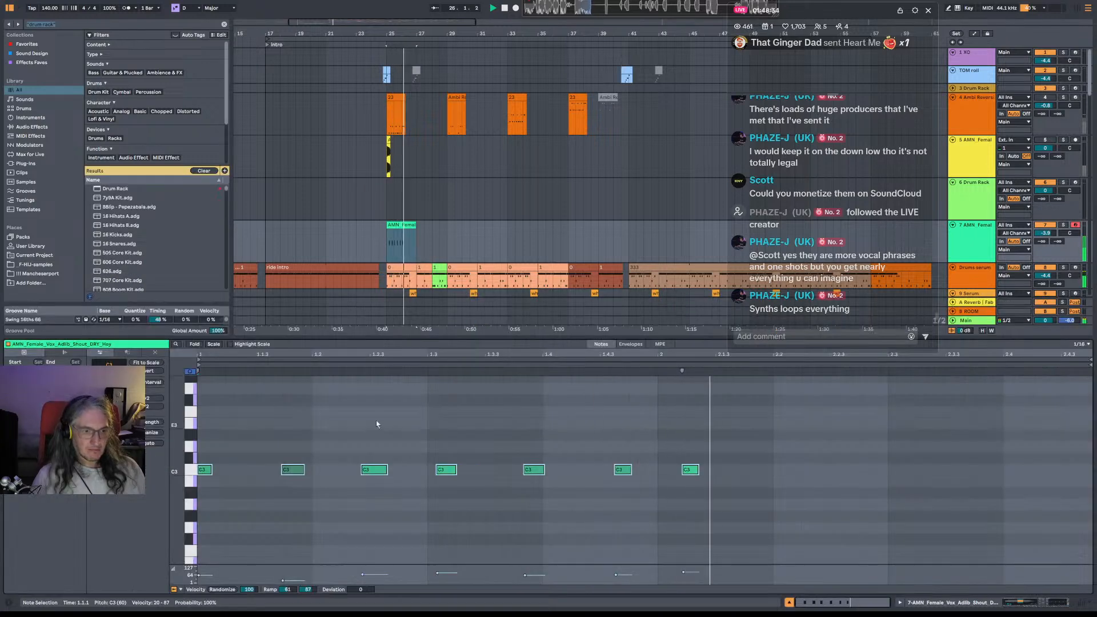
left_click(370, 435)
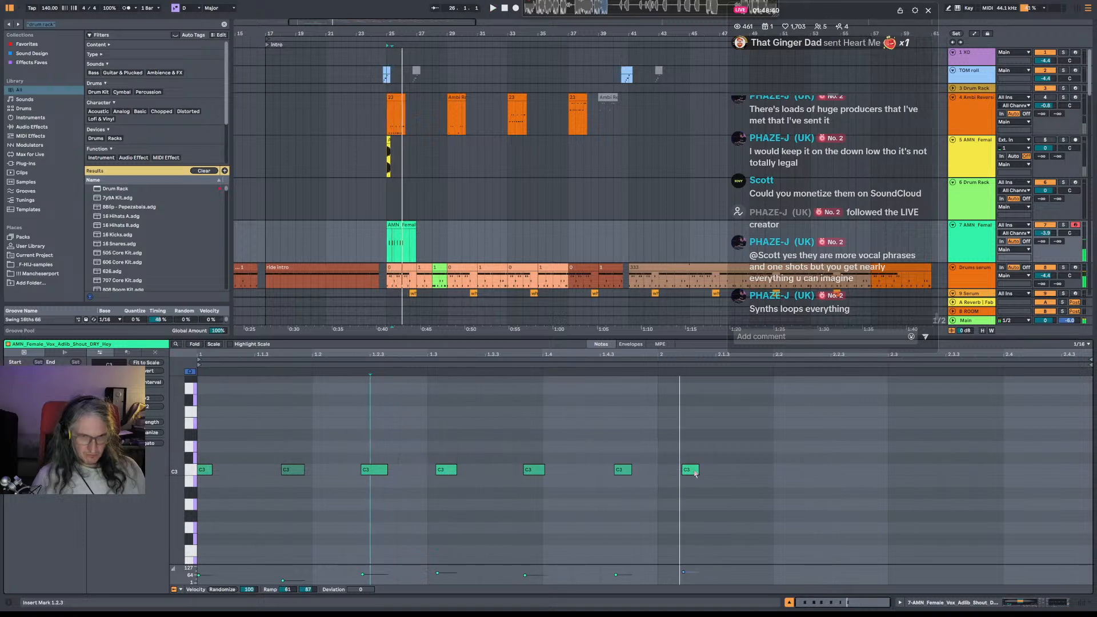
left_click(695, 474)
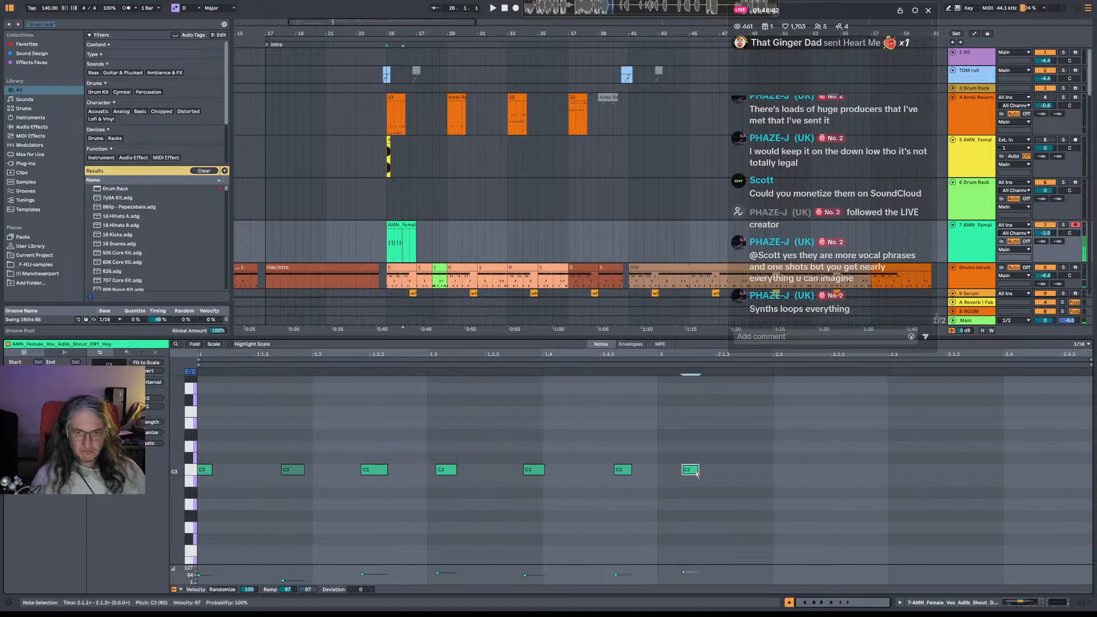
left_click_drag(697, 474, 715, 478)
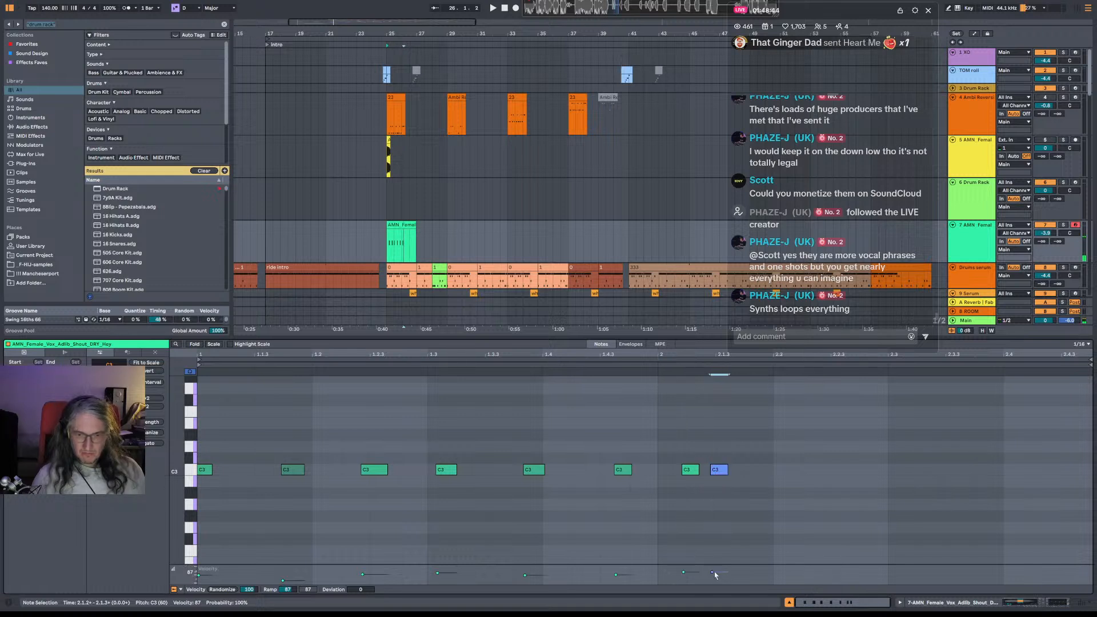
key("space")
left_click_drag(722, 474, 758, 479)
left_click_drag(744, 587, 745, 591)
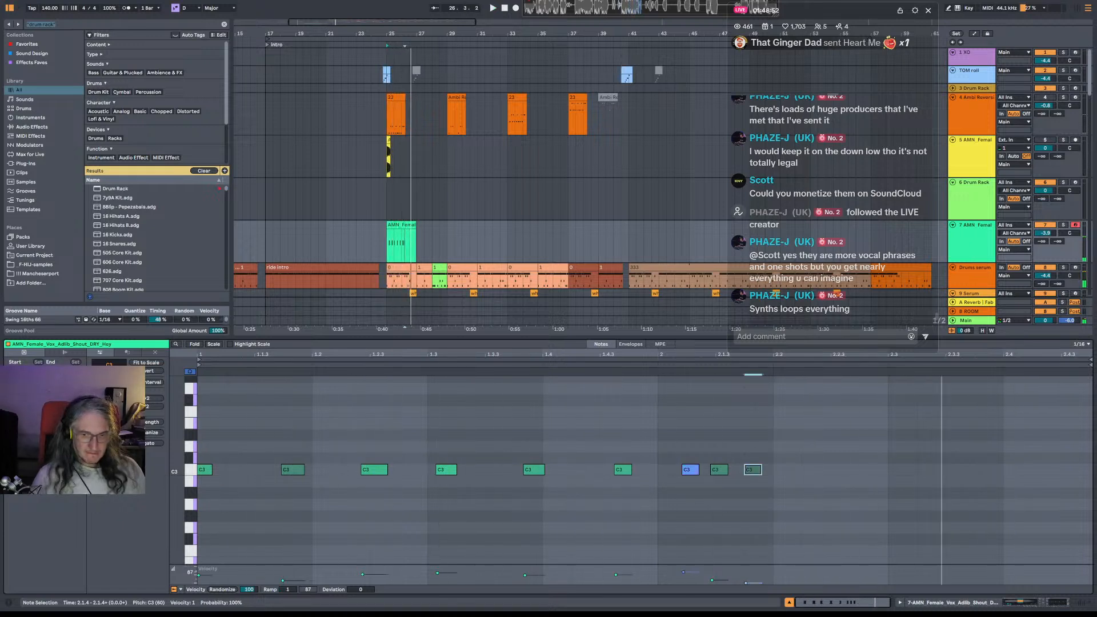
Lower the velocity of the C3 note at 2.1.1 to about 48 and add another C3 note just before it at 1.4.4.
left_click_drag(684, 572, 684, 577)
key("space")
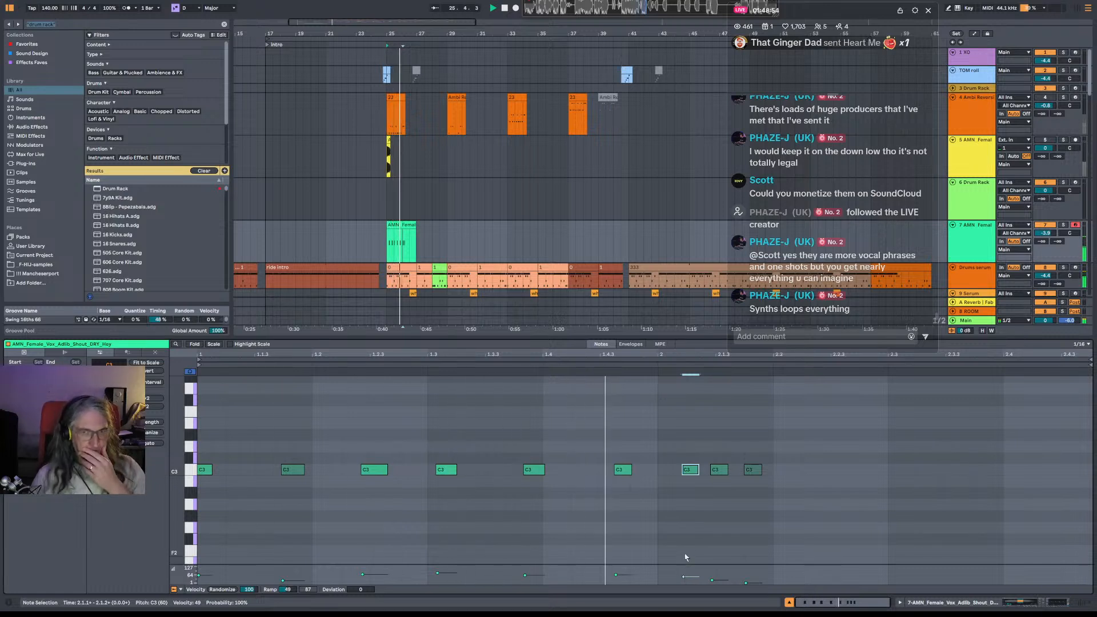
double_click(655, 470)
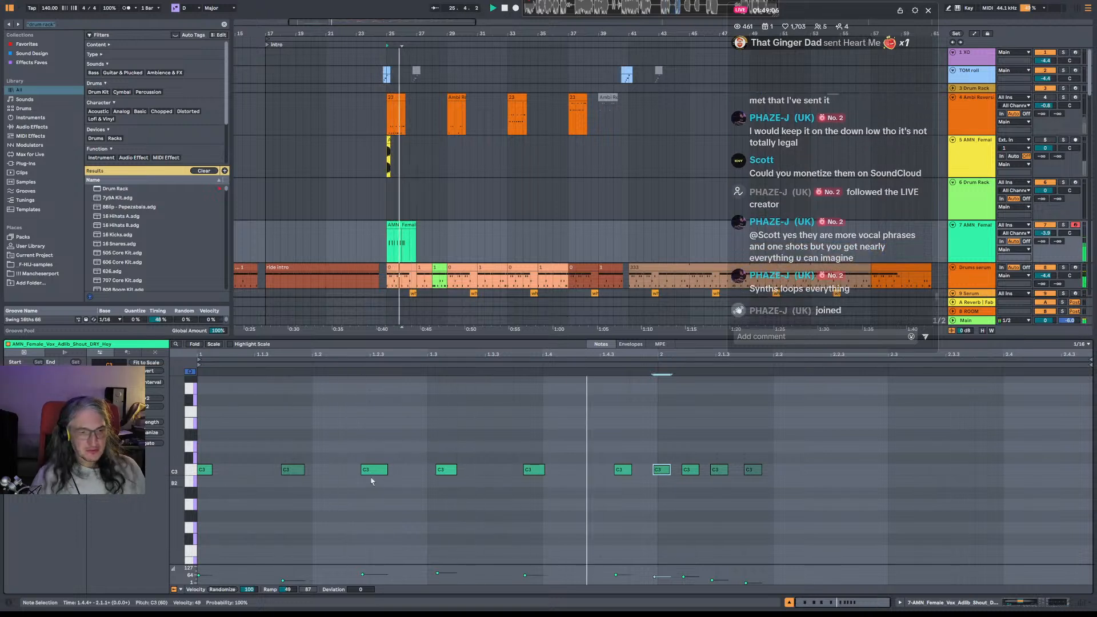
Shift the C3 notes near 1.2.3, 1.3 and 1.4 and the closing run of notes slightly later during loop playback.
left_click_drag(373, 470, 382, 470)
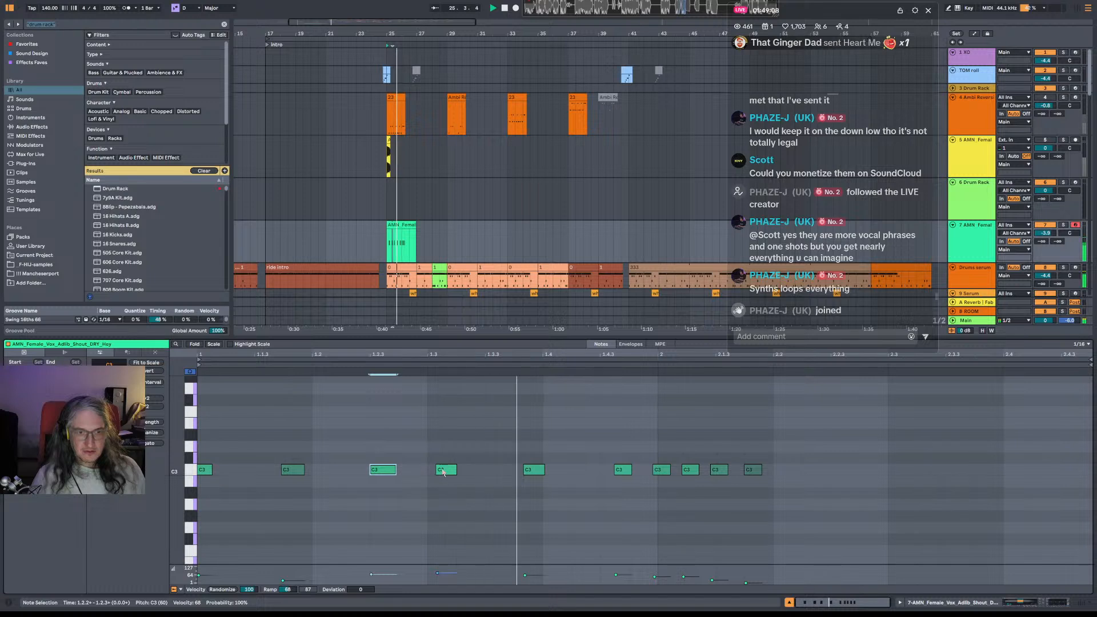
left_click_drag(451, 470, 555, 474)
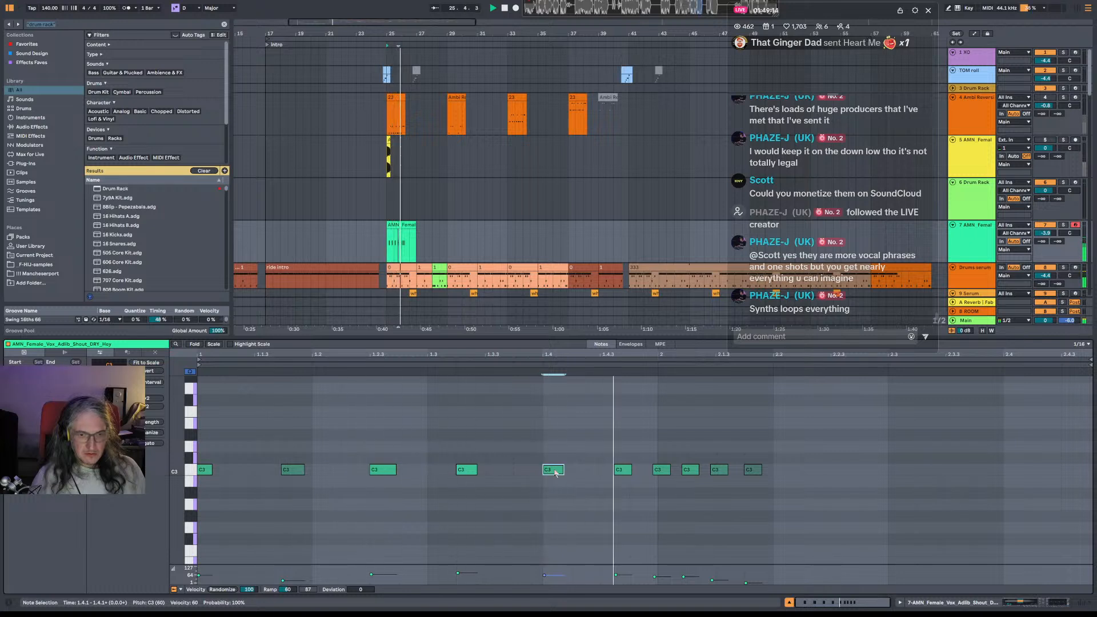
left_click_drag(622, 471, 759, 472)
left_click(666, 472)
key("space")
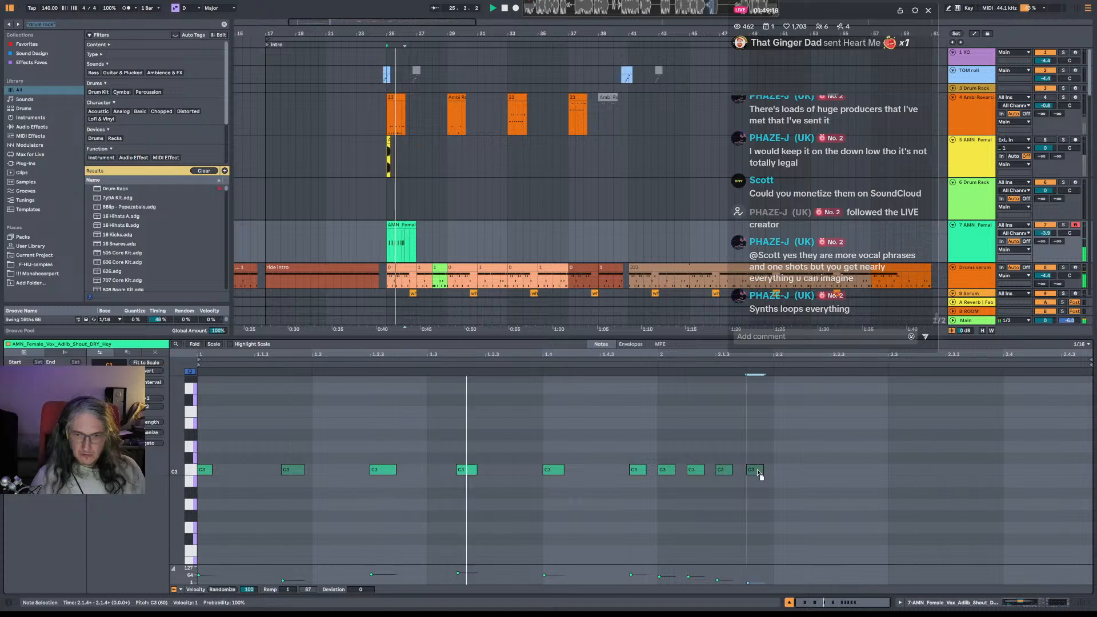
Set the velocity of the clip's second C3 note to 46 and add a ghost C3 note at 1.1.3 with velocity 8.
left_click(640, 470)
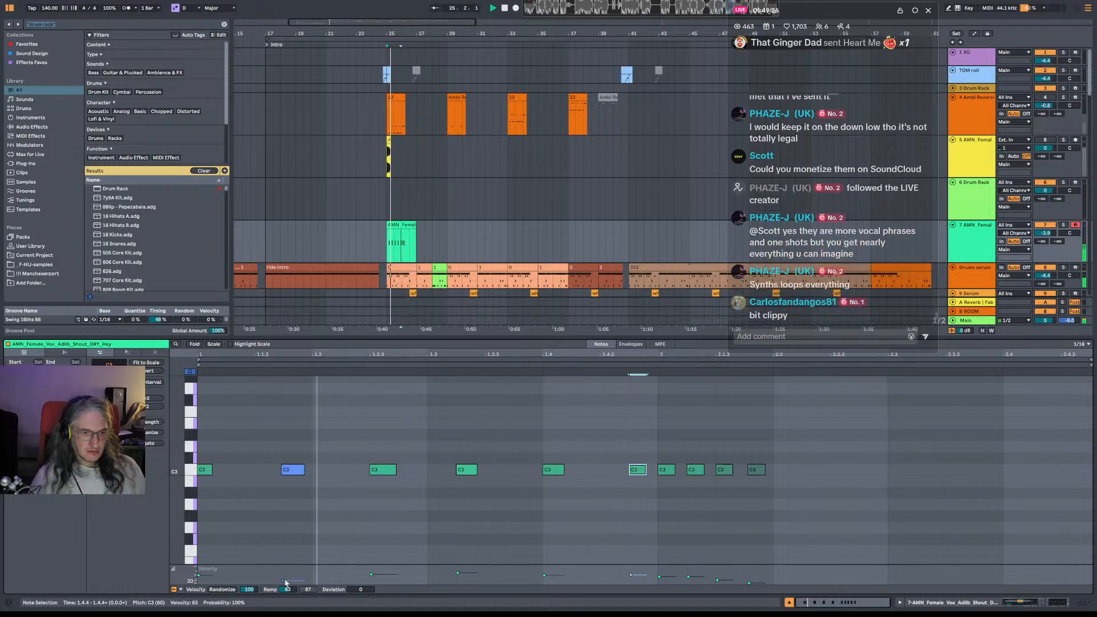
left_click_drag(283, 581, 283, 577)
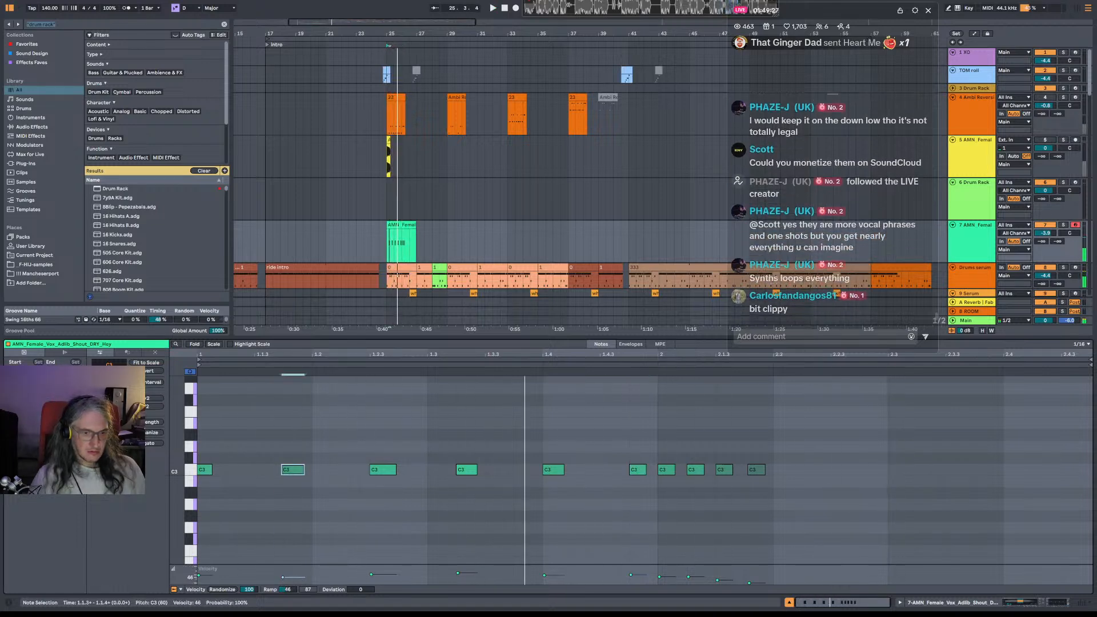
left_click(266, 471)
double_click(266, 469)
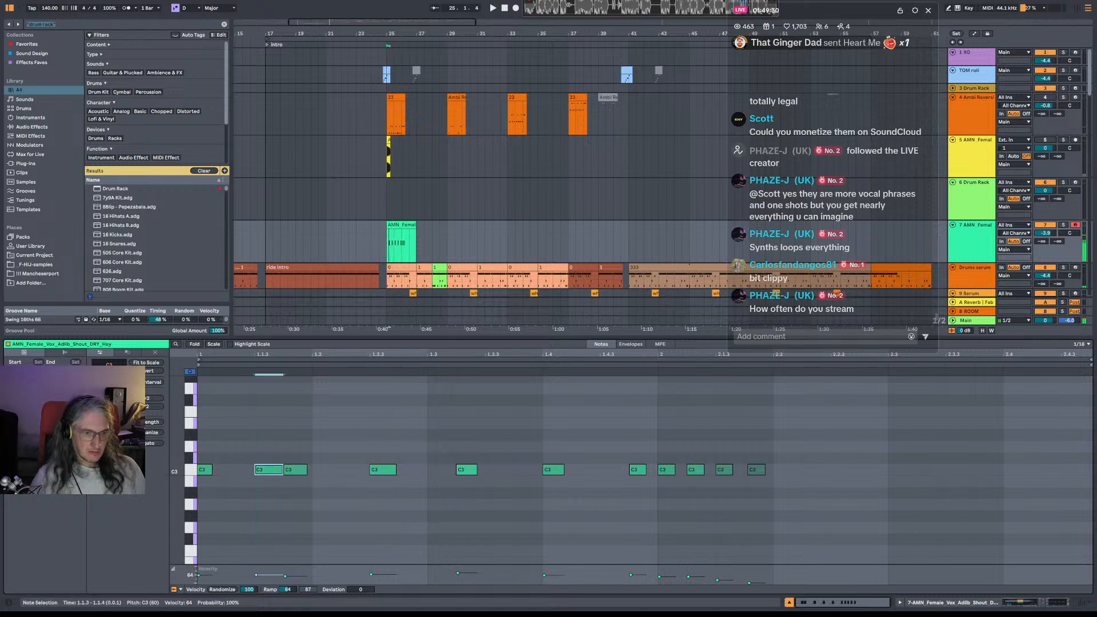
key("space")
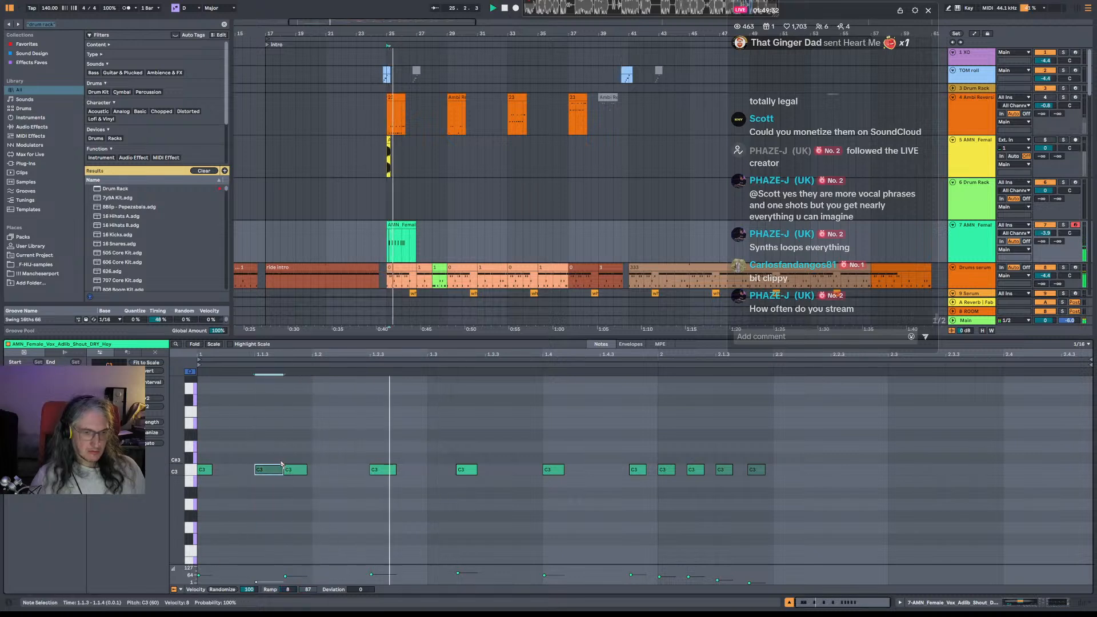
Copy the ghost C3 note to just after the 1.3 beat note and to 1.4.3, and audition the pattern.
left_click_drag(267, 471, 599, 473)
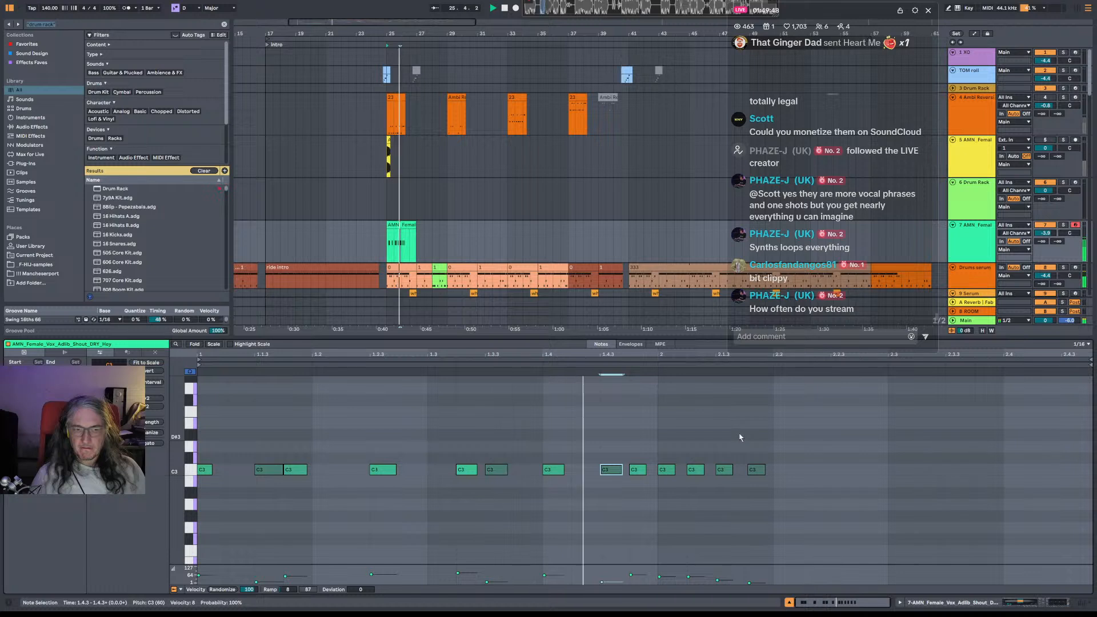
key("space")
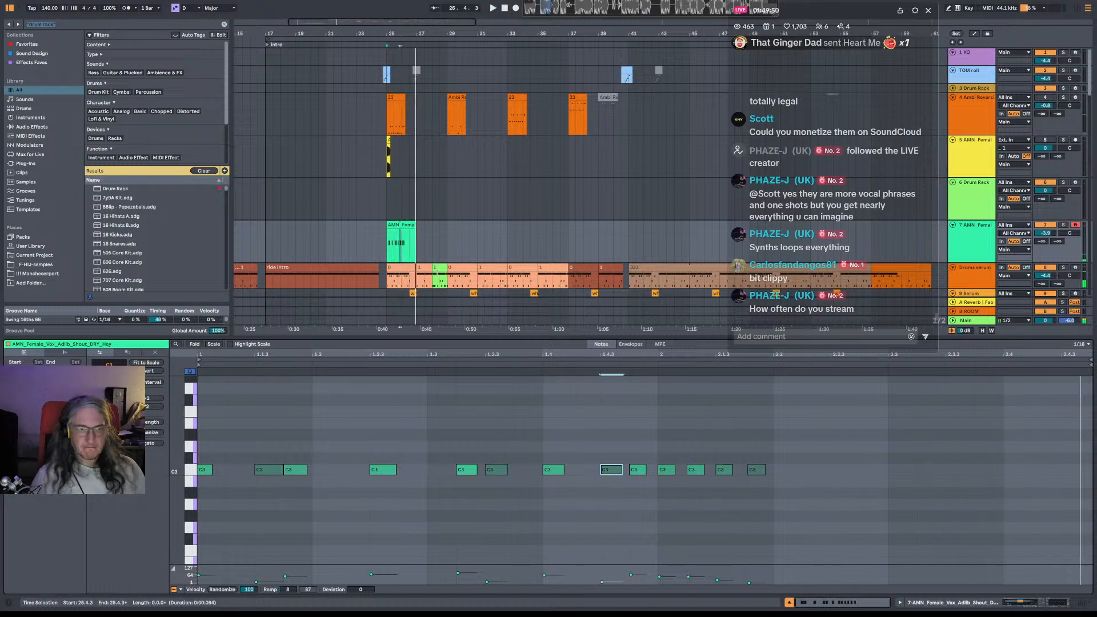
key("space")
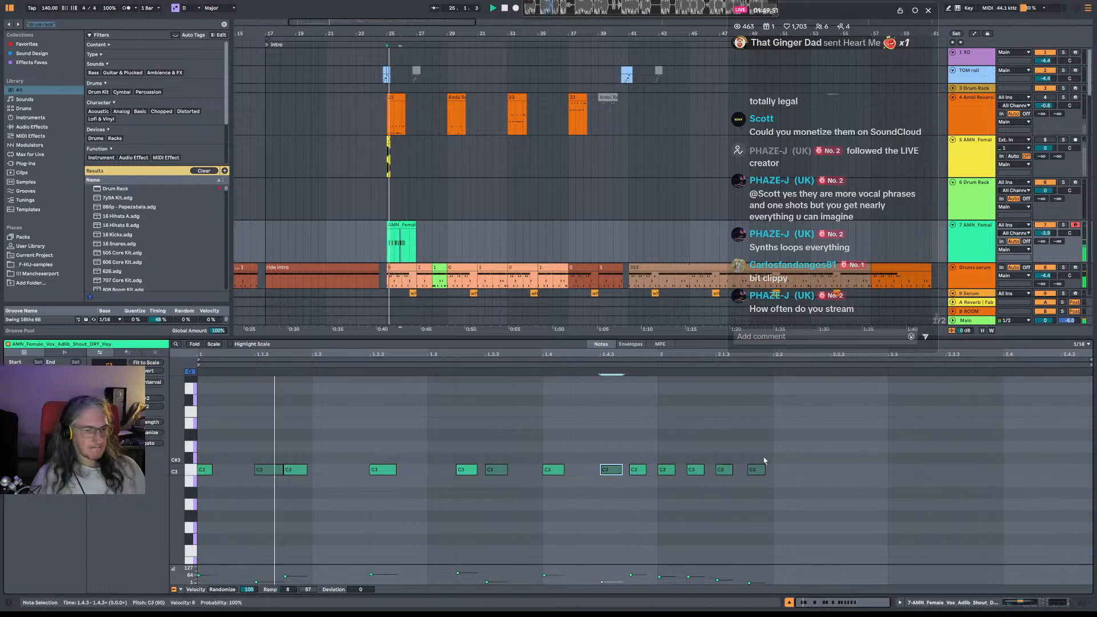
left_click(695, 470)
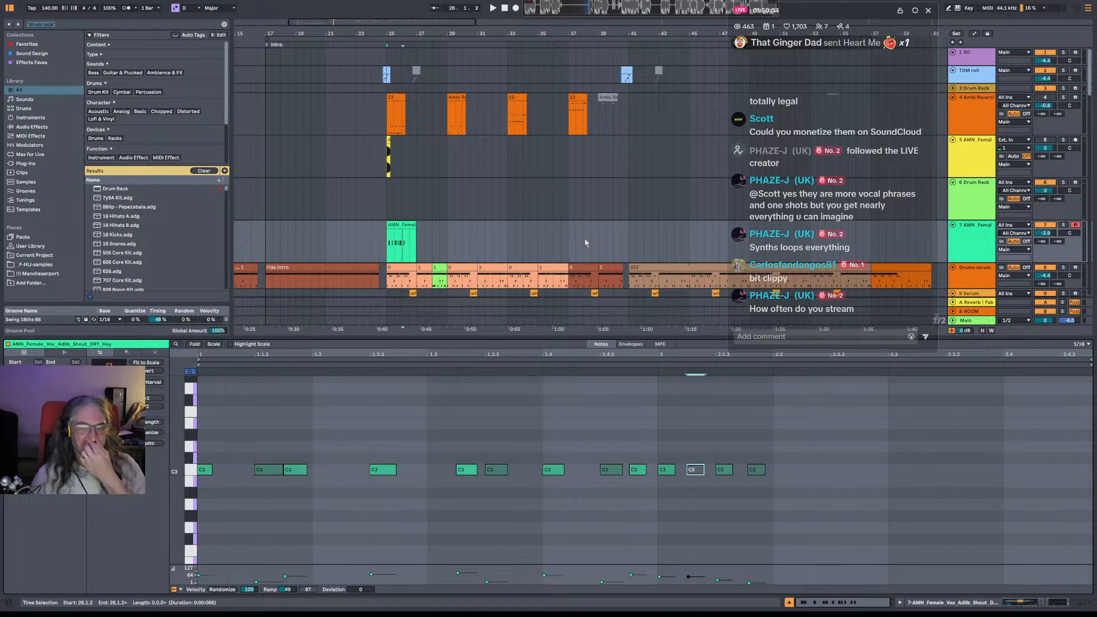
Copy the Hey clip to bars 29, 33 and 37 and lower the Hey track volume to -15.3 dB during playback from bar 25.
left_click(387, 252)
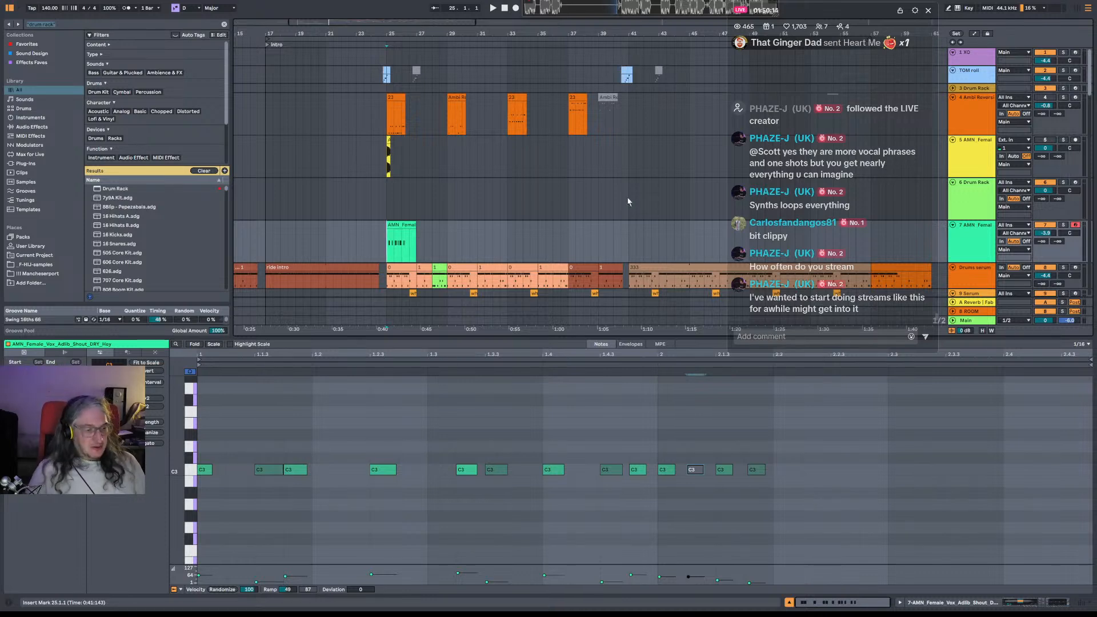
key("space")
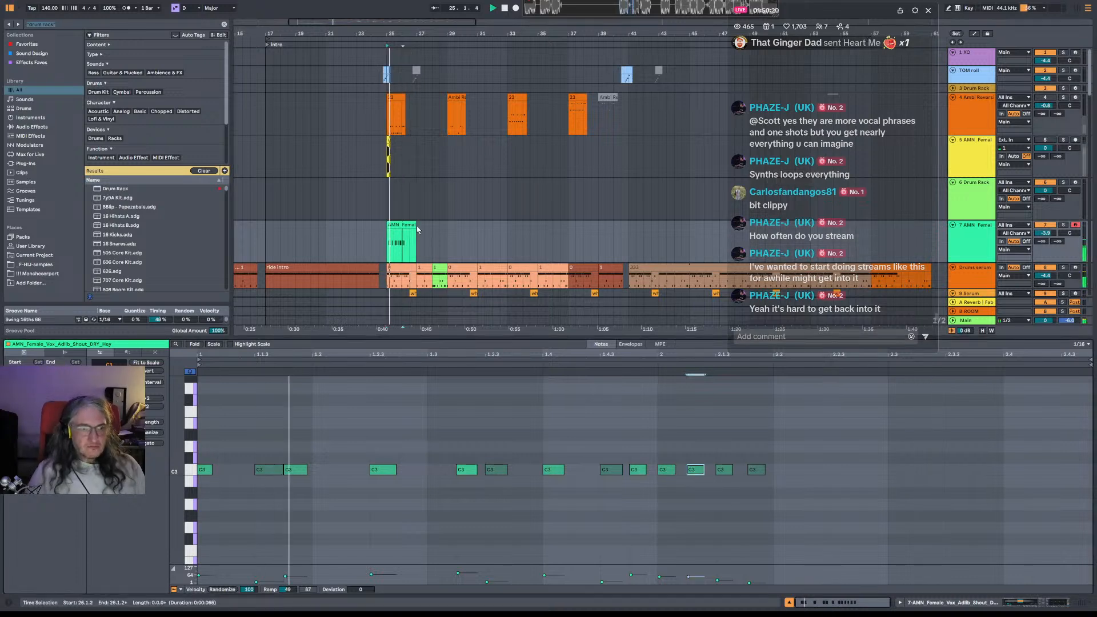
left_click_drag(412, 226, 467, 229)
left_click_drag(1046, 233, 1046, 249)
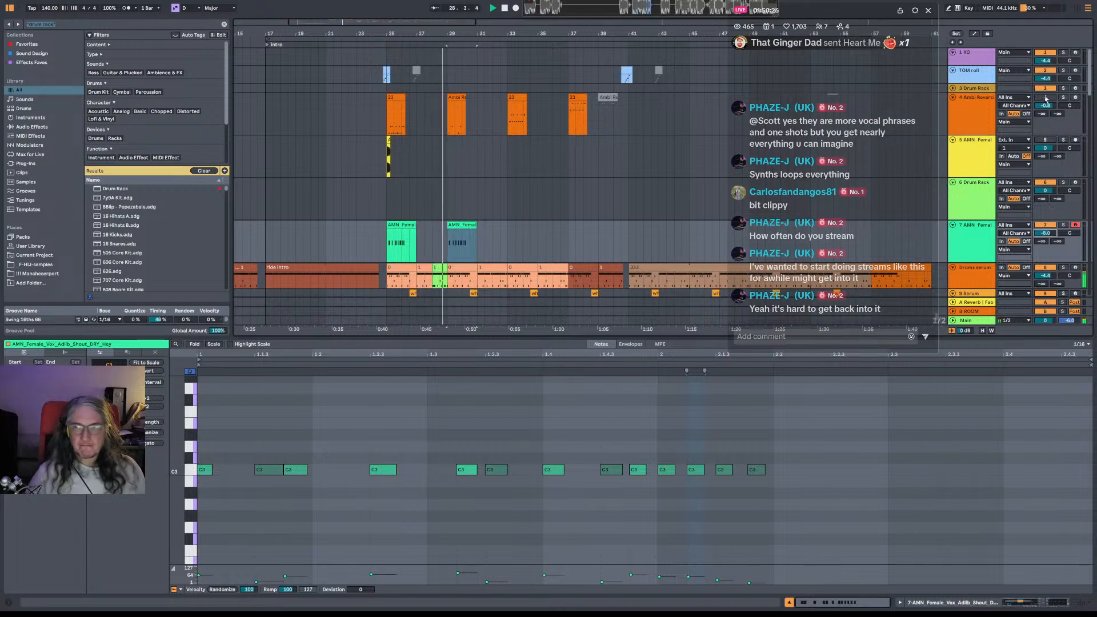
left_click(1046, 99)
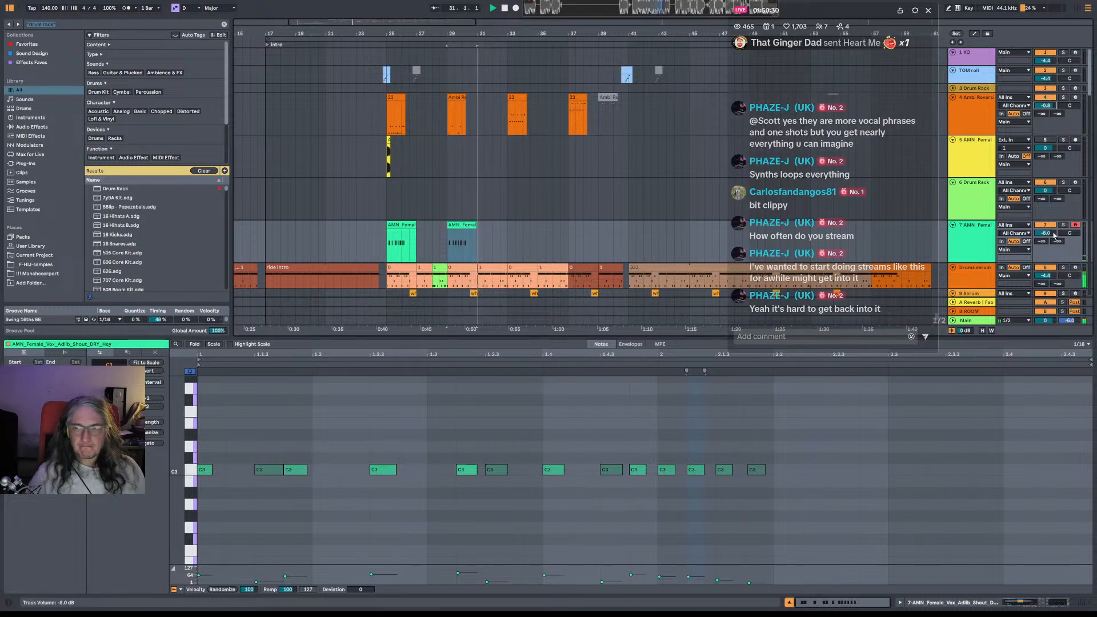
left_click_drag(1046, 233, 1046, 243)
left_click_drag(462, 228, 522, 226)
left_click_drag(1046, 233, 1045, 243)
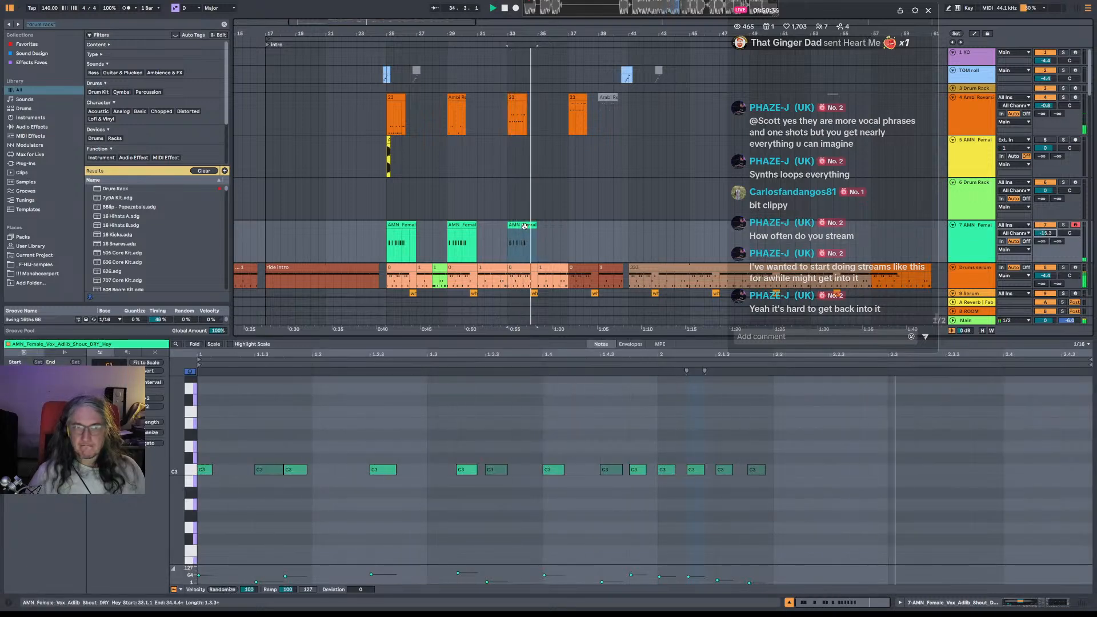
left_click_drag(522, 226, 576, 229)
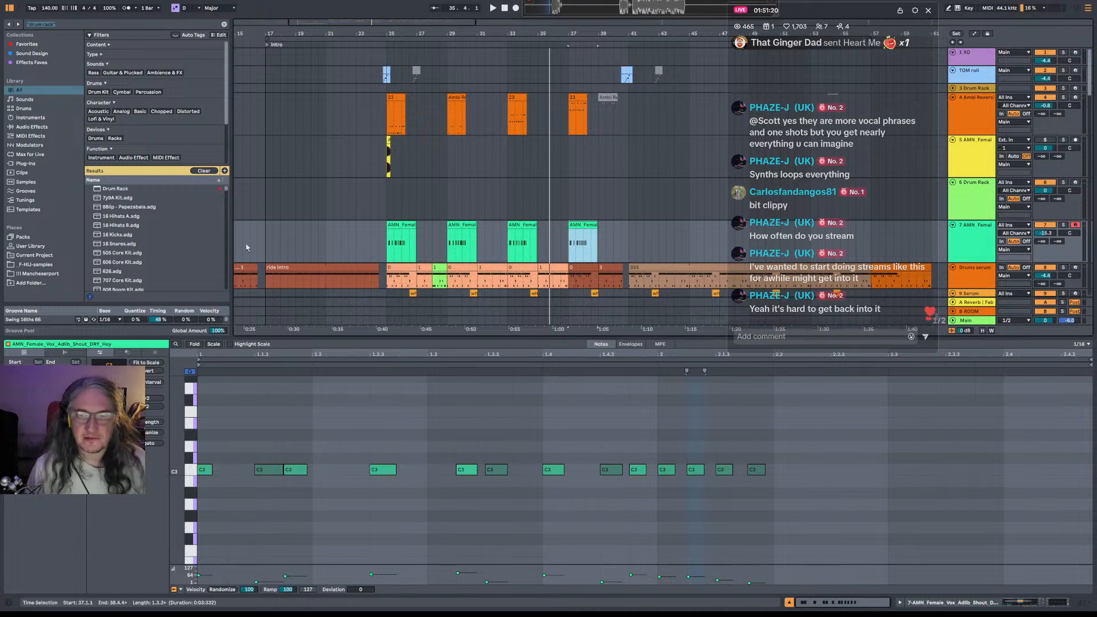
Play the drop from bar 24.3, setting track 4's volume to -2.3 dB and the Hey track's to -14.4 dB.
left_click(385, 243)
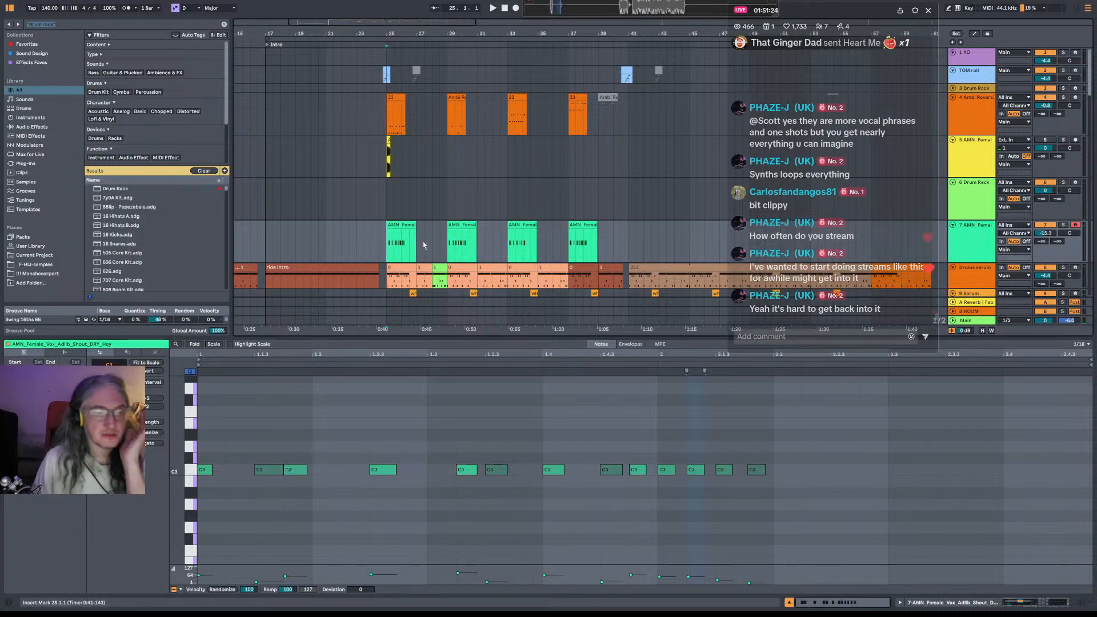
left_click(380, 240)
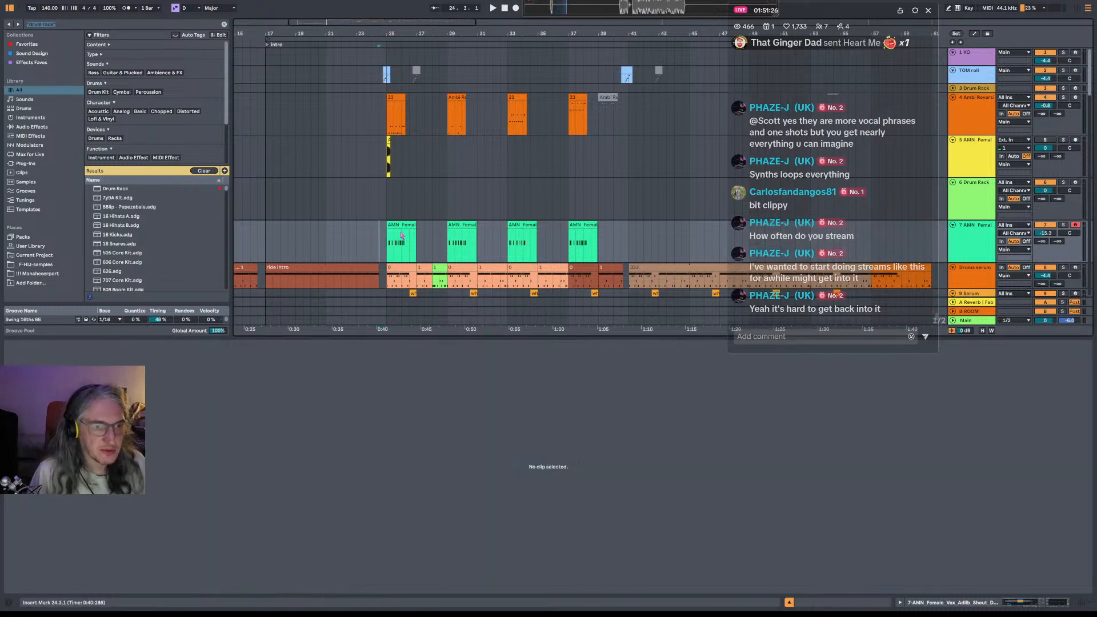
key("space")
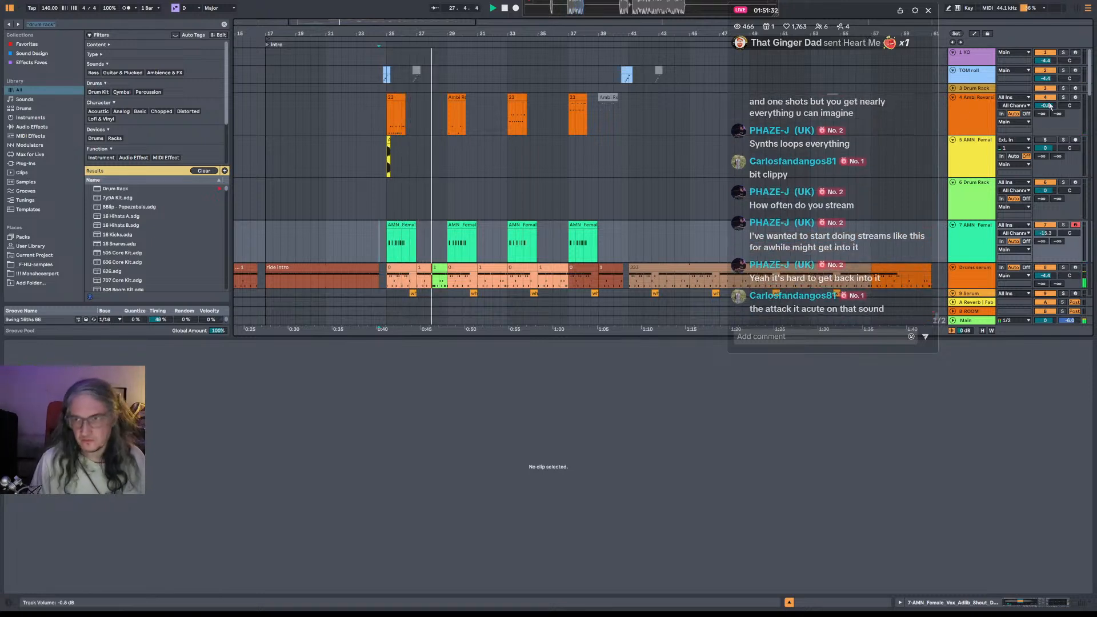
left_click_drag(1050, 106, 1051, 113)
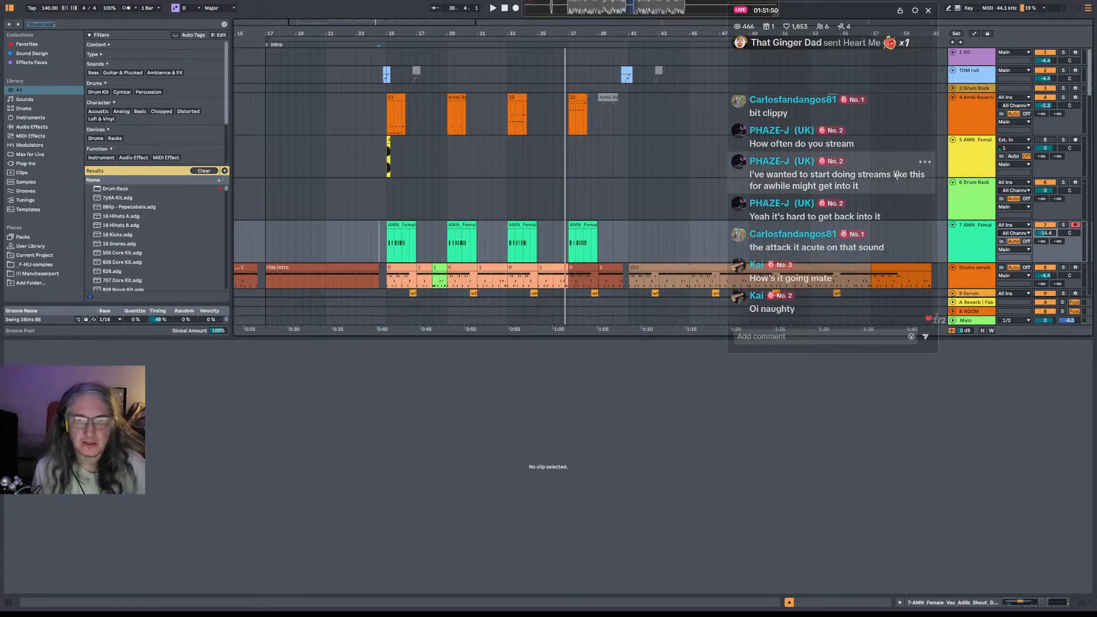
Replay the drop from bar 25 to check how the Hey clips sit in the mix.
left_click(394, 252)
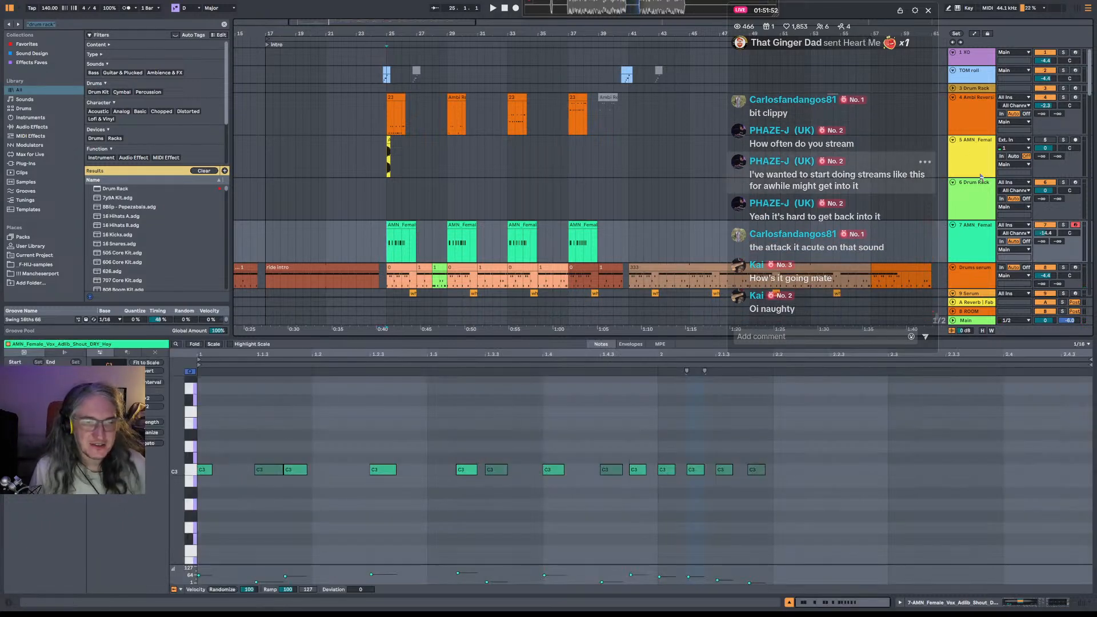
key("space")
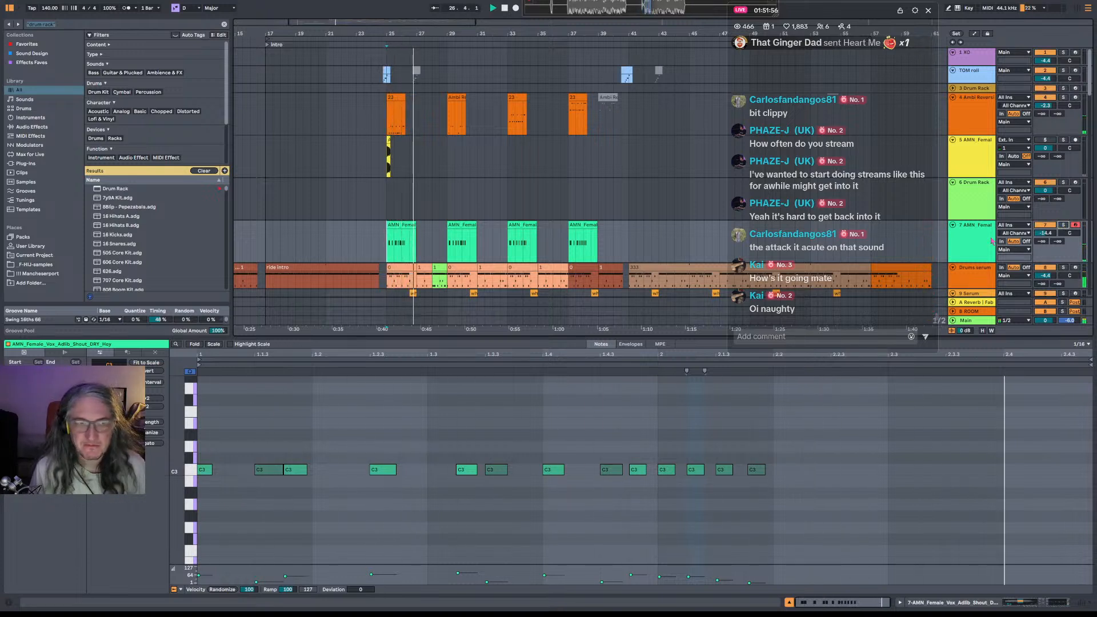
key("space")
left_click(401, 233)
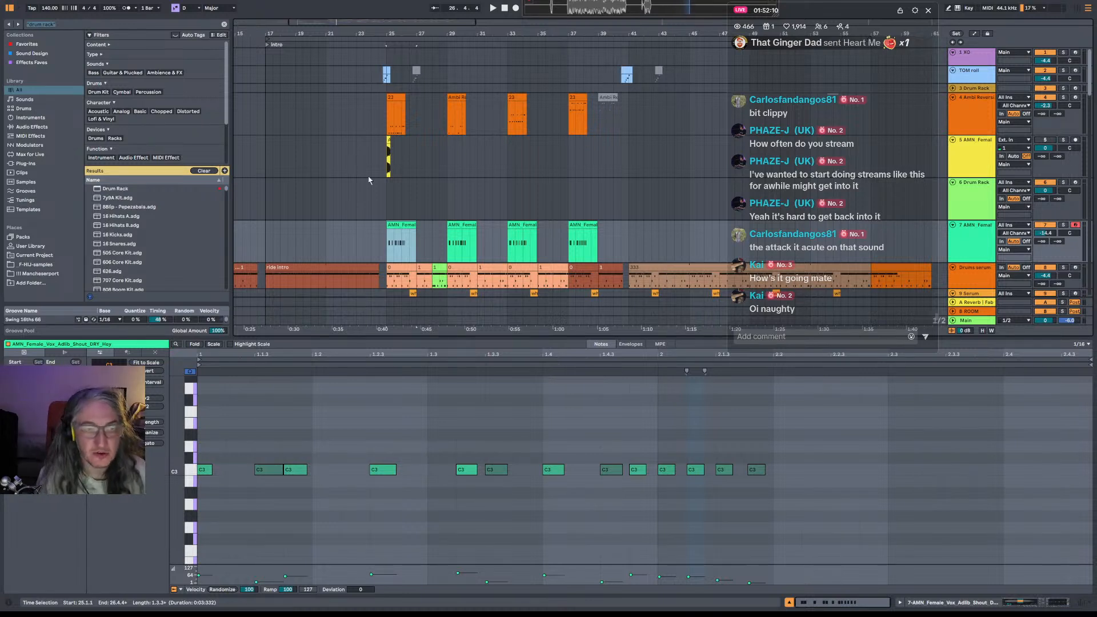
left_click(387, 246)
key("space")
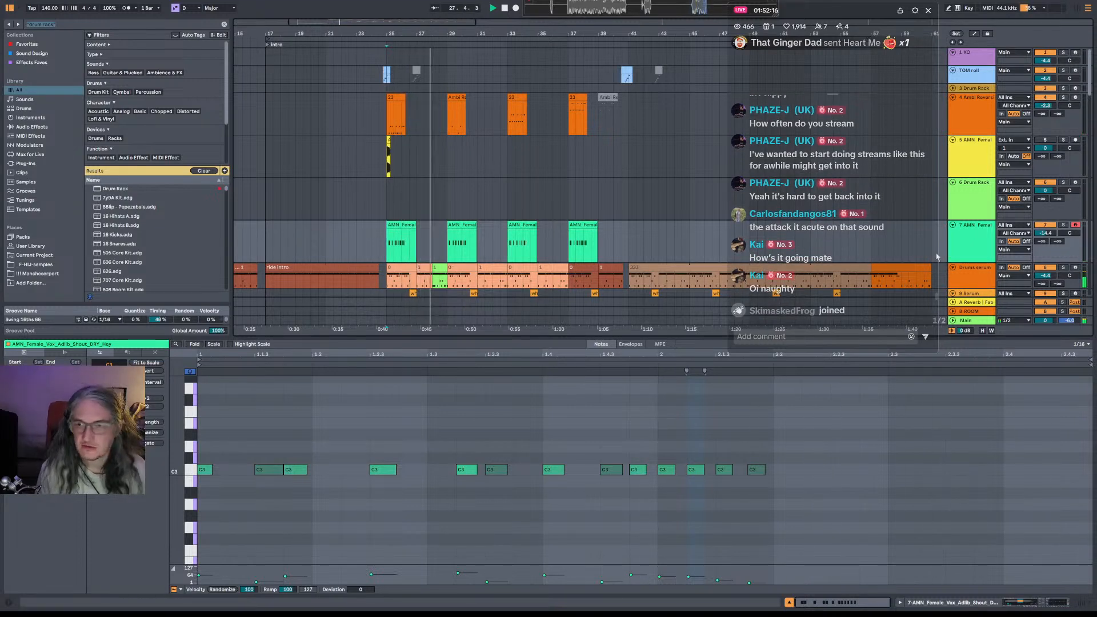
Look over the clips on the tracks below the Hey part, down to the bass tracks, around the drop.
scroll(937, 257, "down", 2)
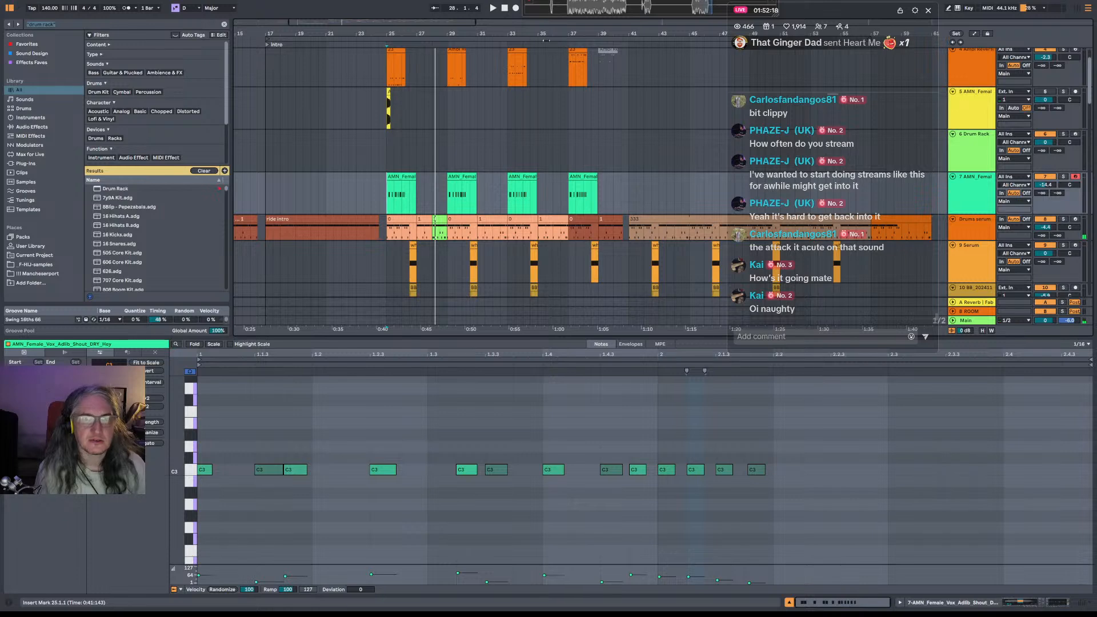
scroll(426, 228, "down", 6)
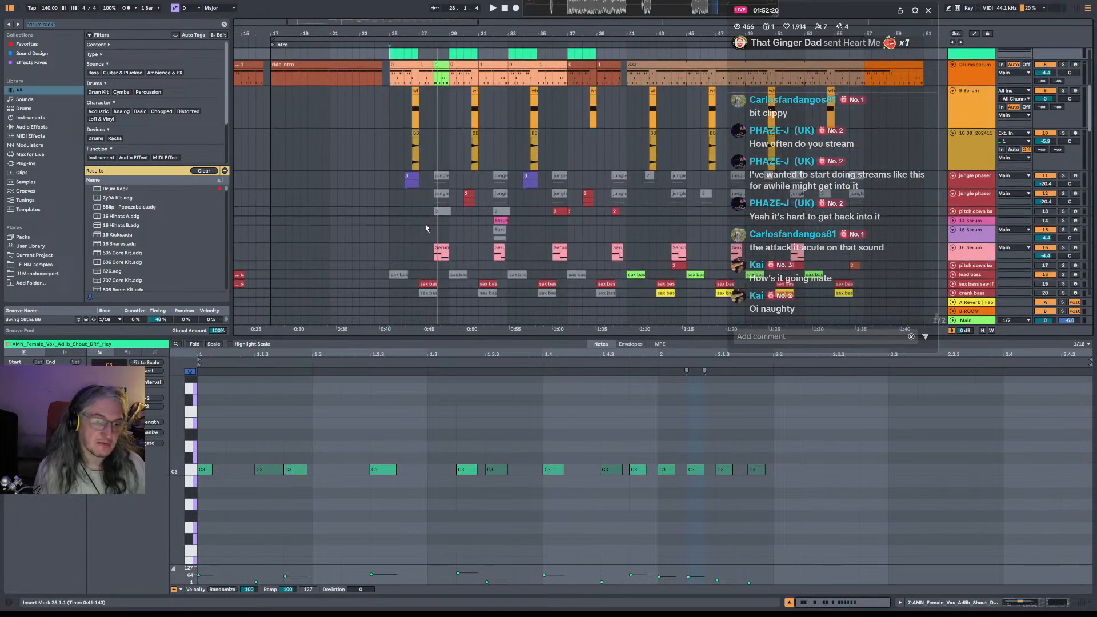
scroll(426, 228, "down", 2)
left_click_drag(490, 35, 387, 101)
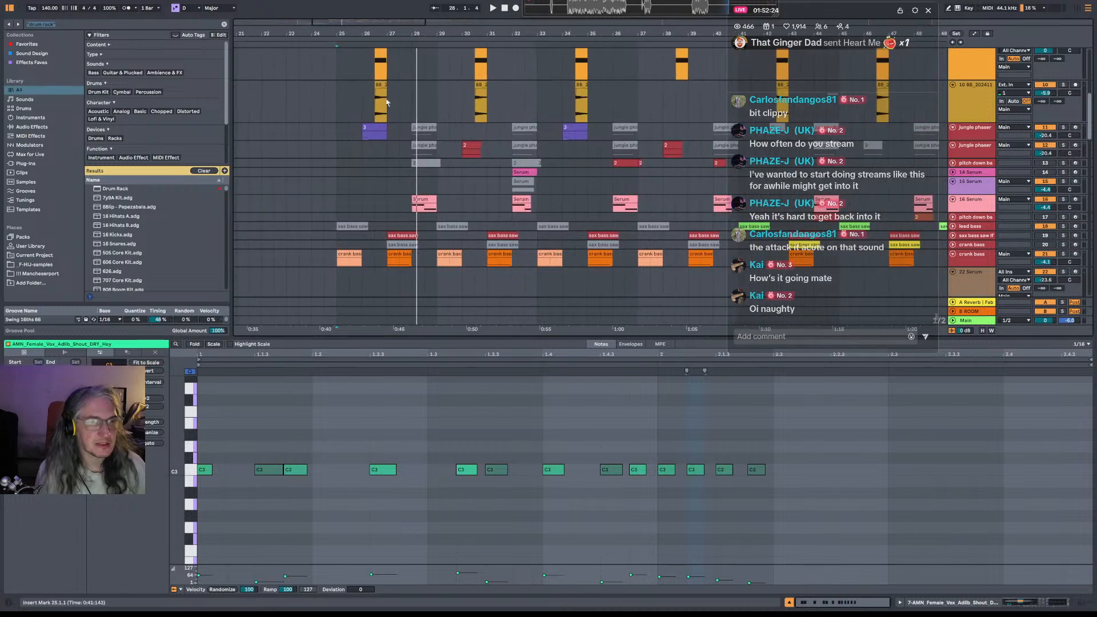
scroll(387, 102, "up", 4)
left_click(339, 85)
left_click_drag(376, 33, 376, 1)
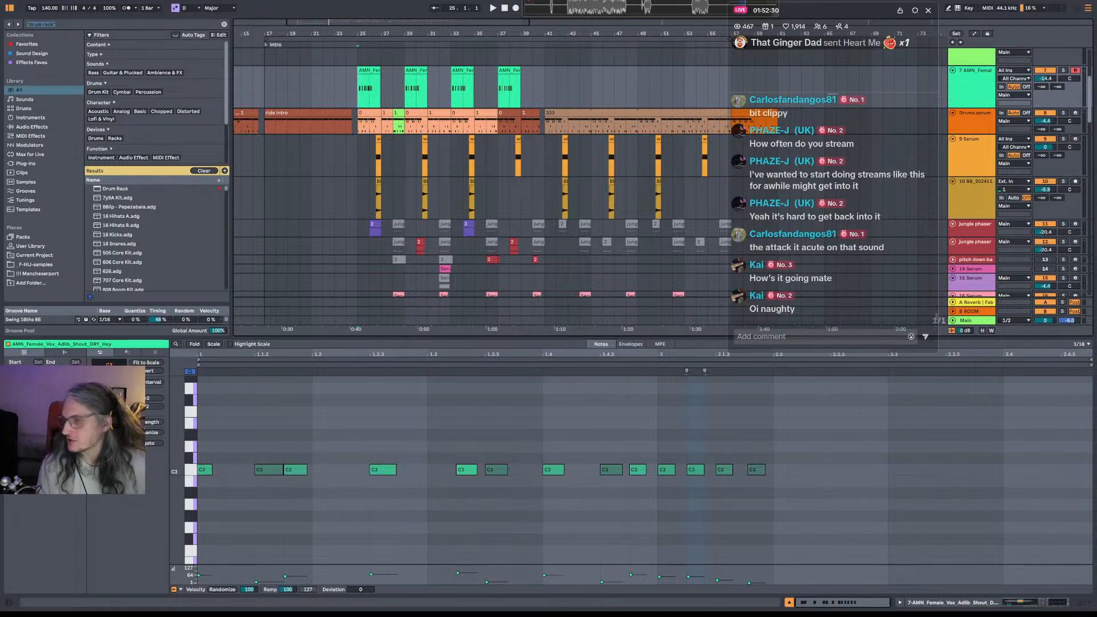
Select all clips in the arrangement and save the Live Set under a new name.
key("ctrl+a")
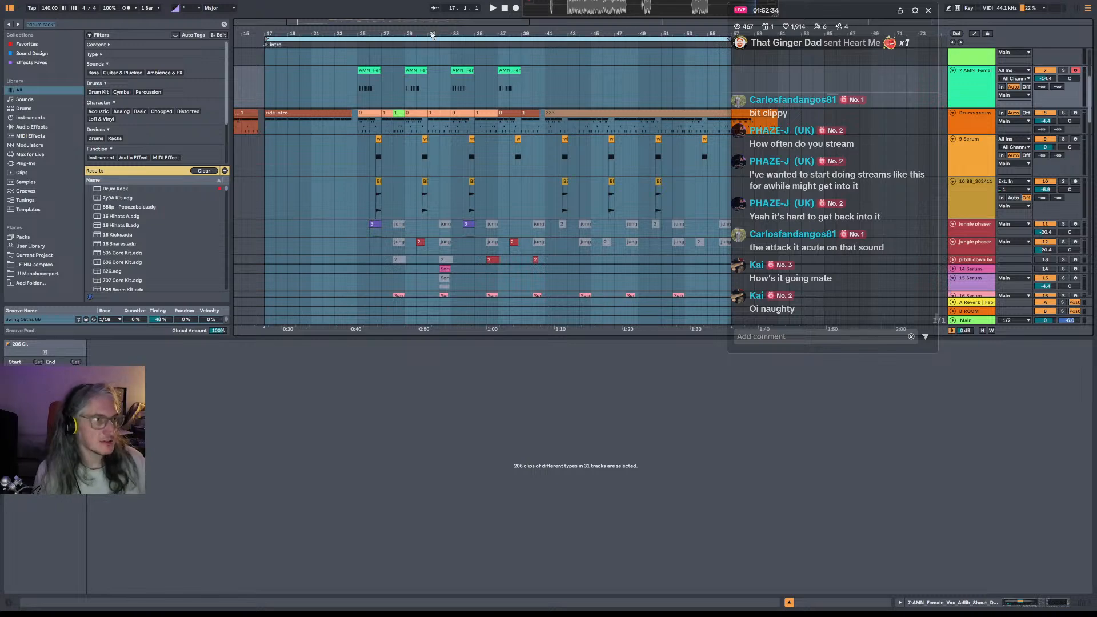
key("ctrl+shift+s")
key("Return")
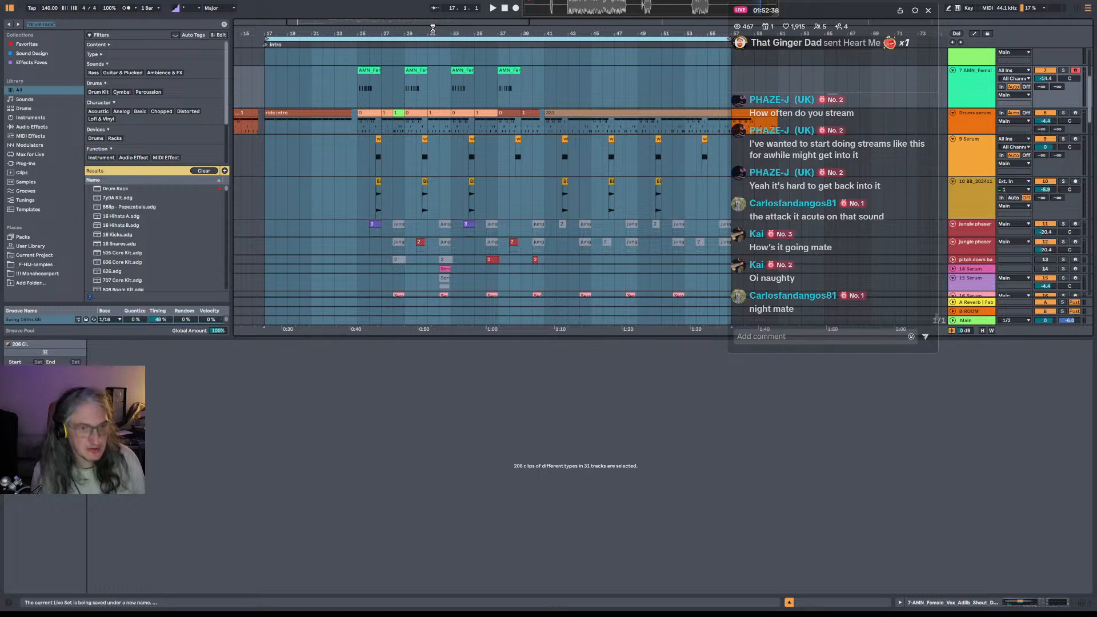
Export the Main track from 17.1.1 for 40 bars as the MP3 Mag Lucid_11.mp3 into the Mag Lucid Project folder.
key("ctrl+shift+r")
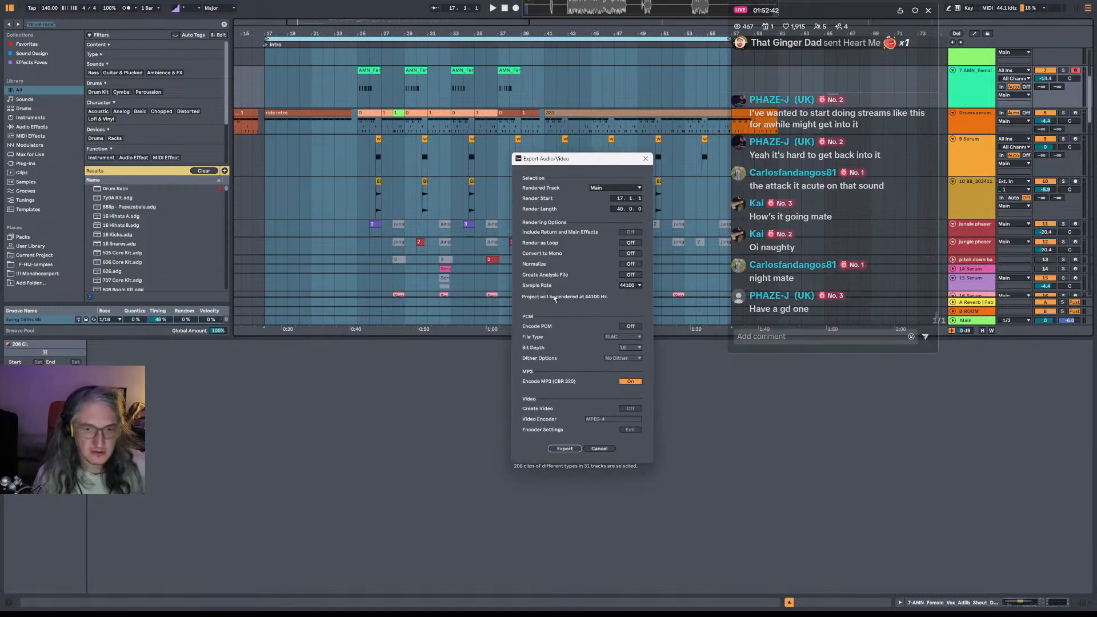
left_click(565, 449)
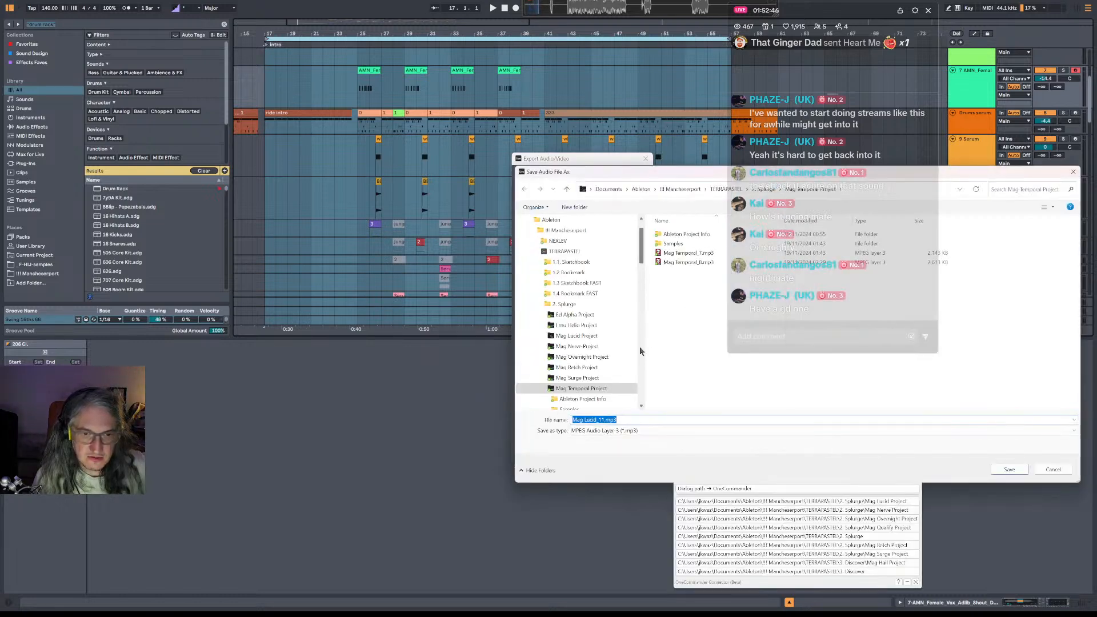
scroll(592, 311, "down", 1)
left_click(590, 307)
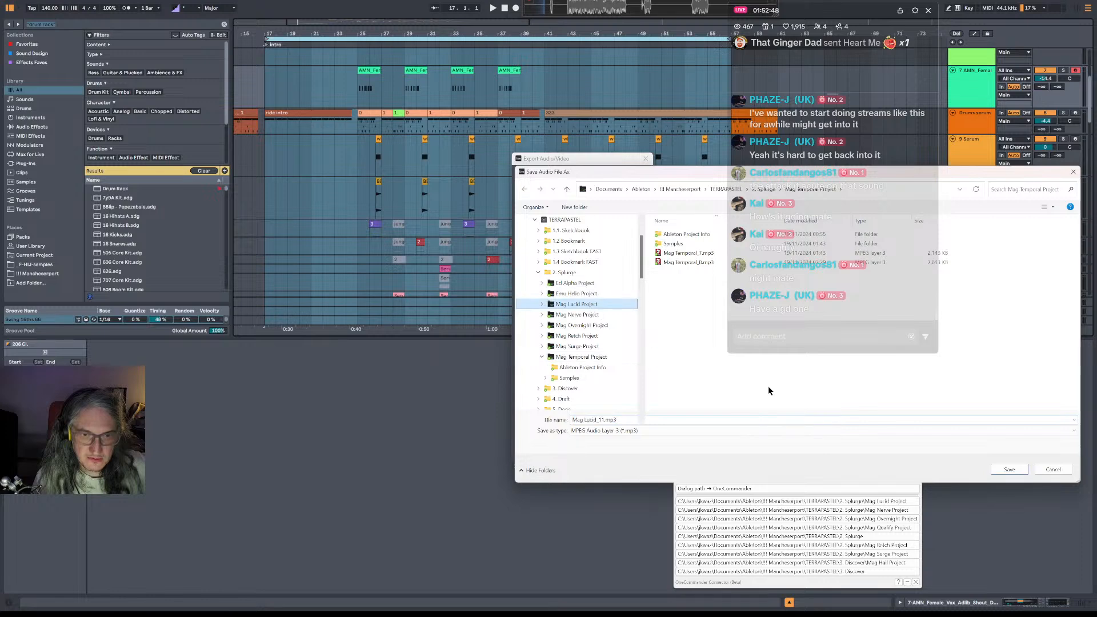
left_click(1010, 469)
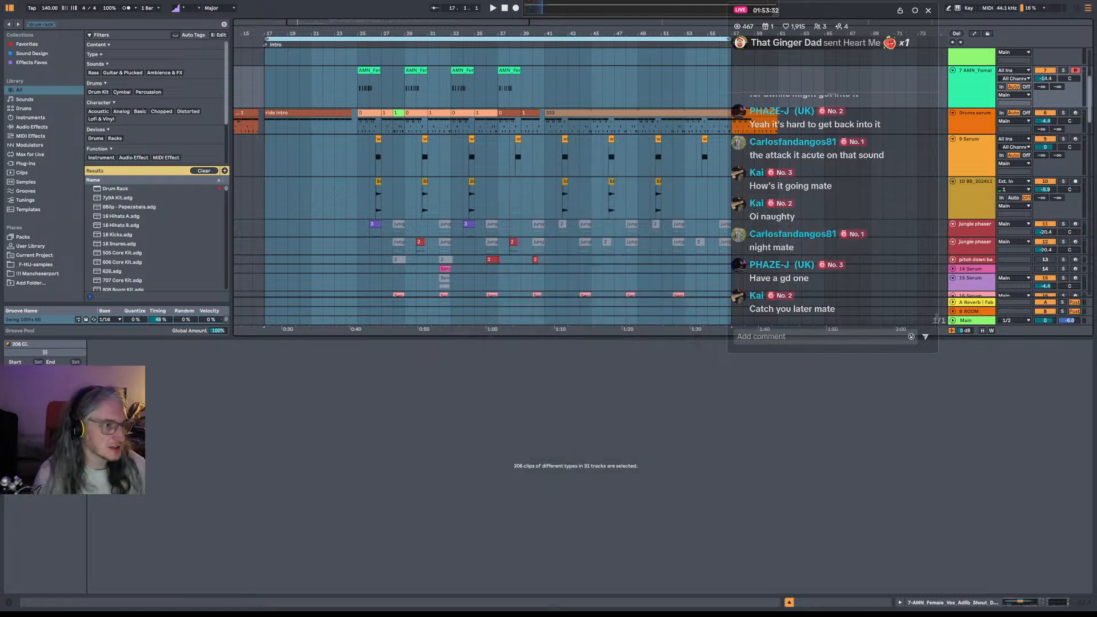
key("alt+Tab")
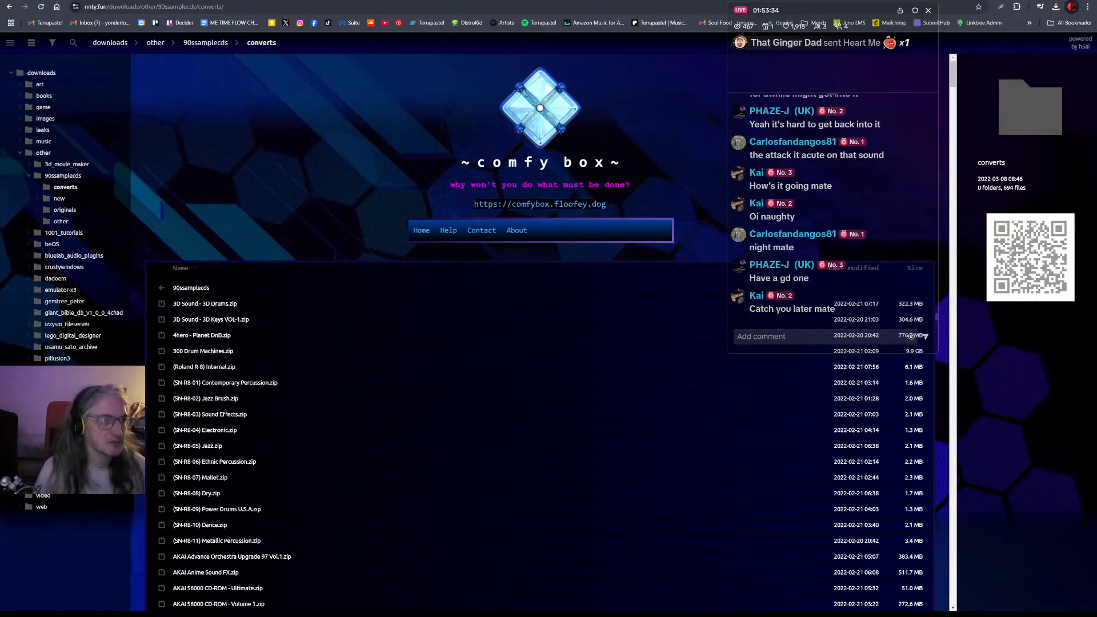
key("alt+Tab")
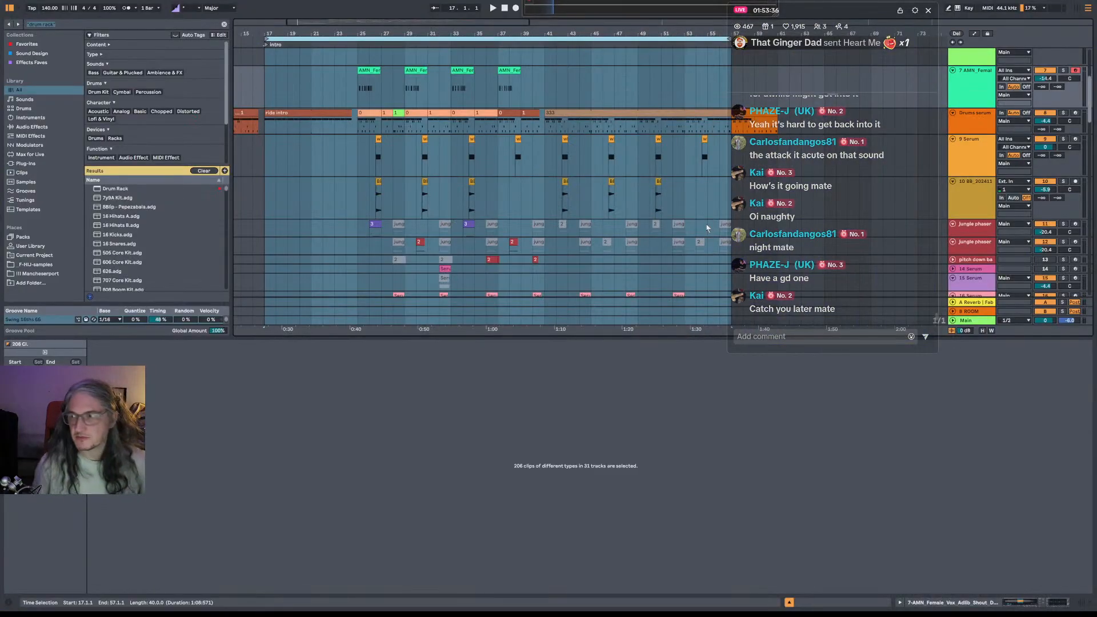